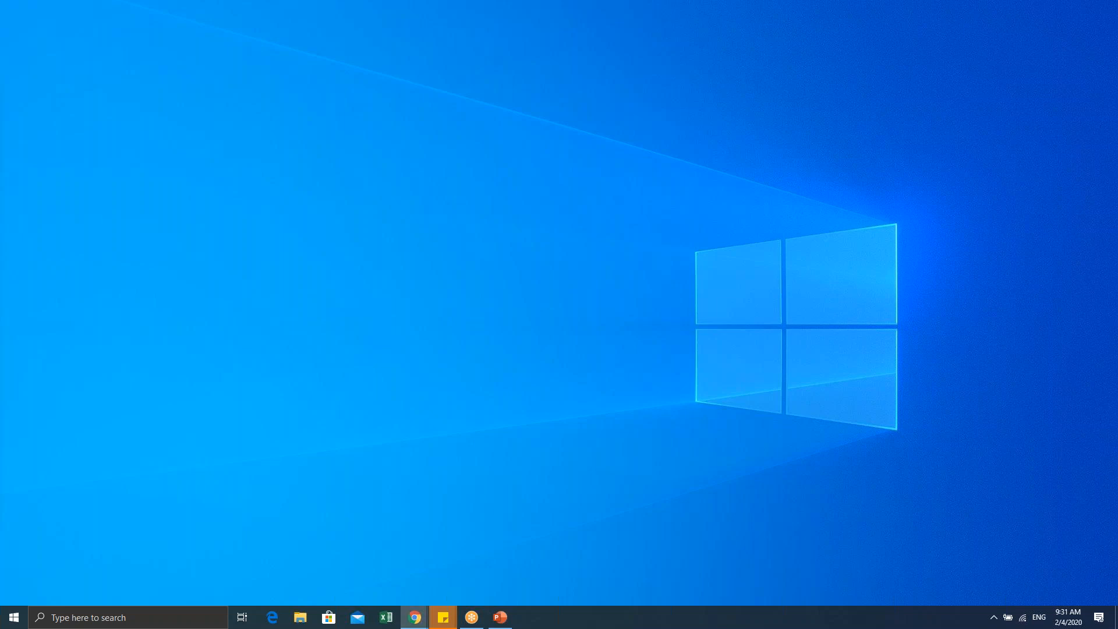
Step: Return Chrome to the GDL Center home page by removing 'gdl-basics' from the address
left_click(414, 616)
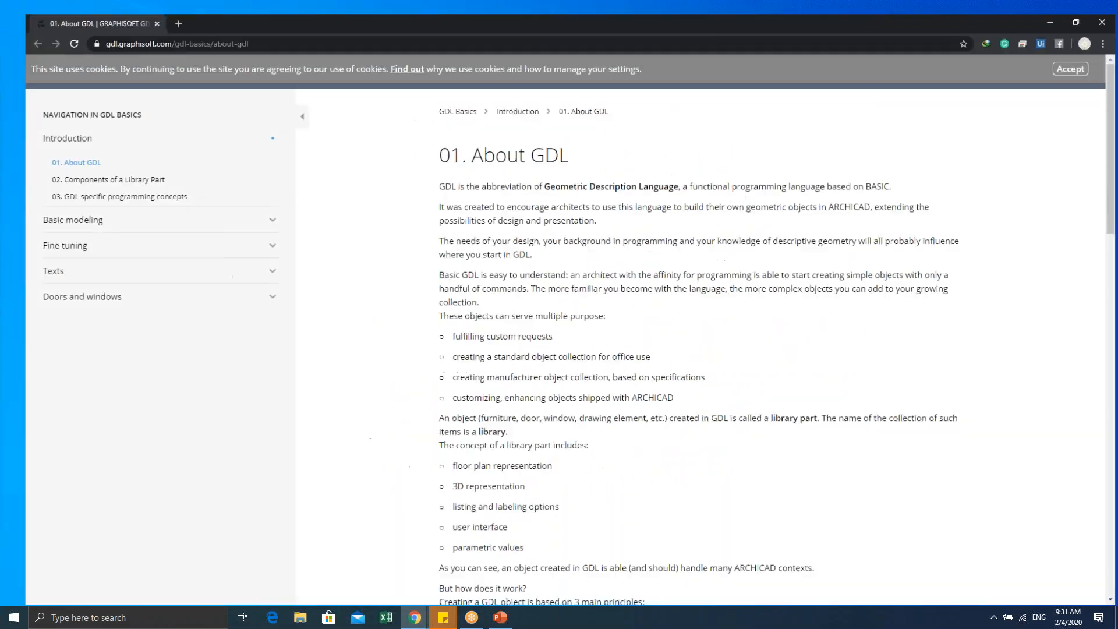
left_click(36, 130)
left_click(48, 129)
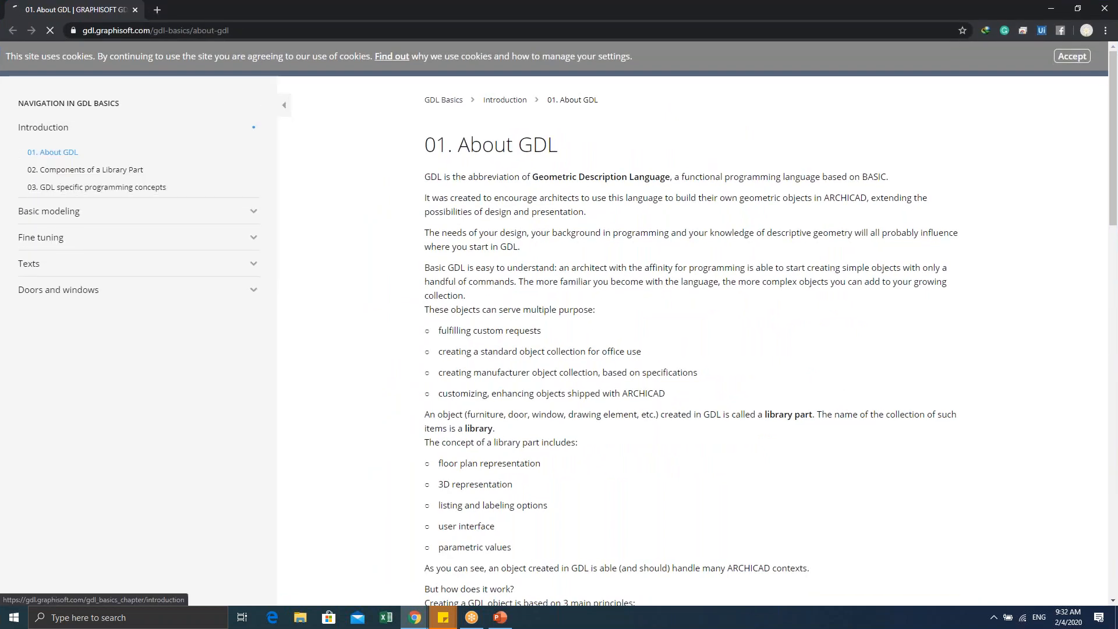
left_click(495, 104)
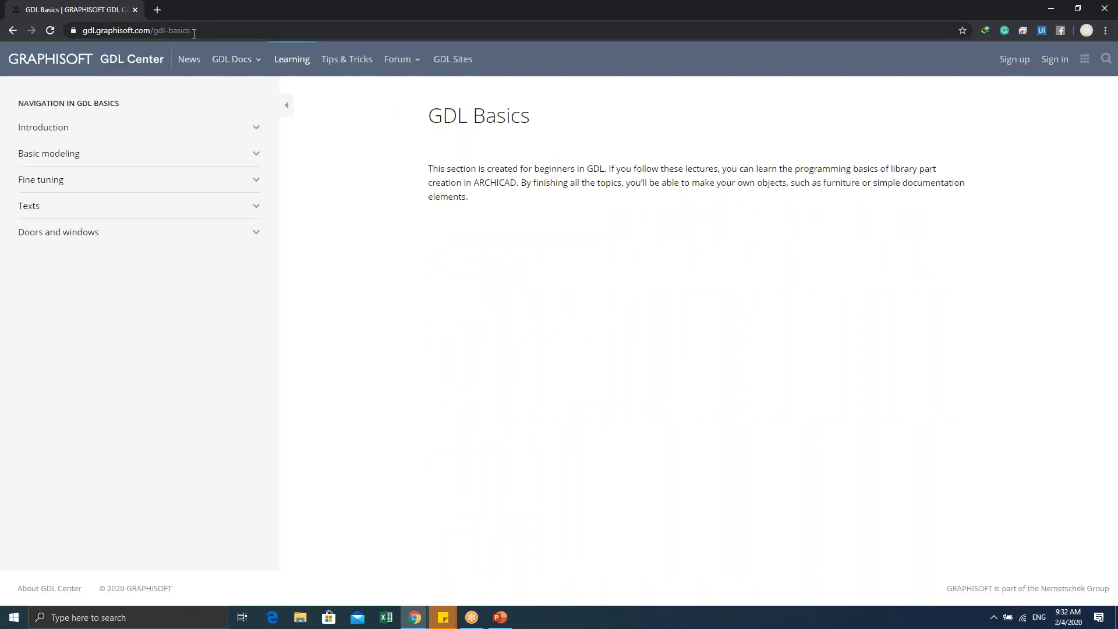
left_click_drag(153, 31, 205, 36)
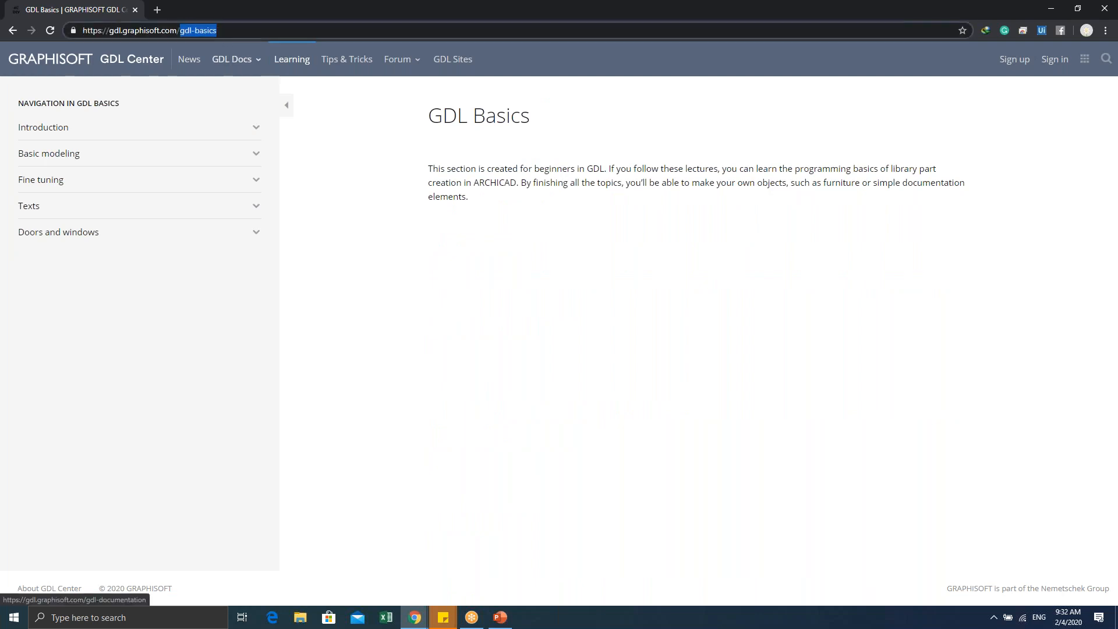
key("BackSpace")
key("BackSpace")
key("Return")
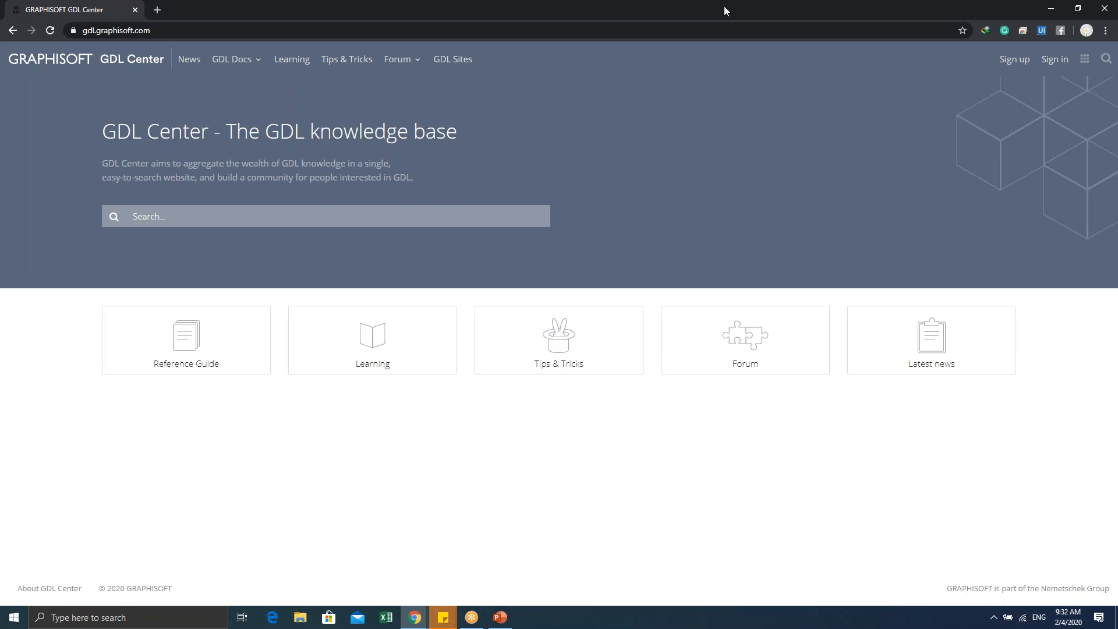
Step: Shrink the browser window and move it off screen, refreshing the desktop
left_click_drag(724, 6, 613, 57)
right_click(51, 149)
left_click(68, 185)
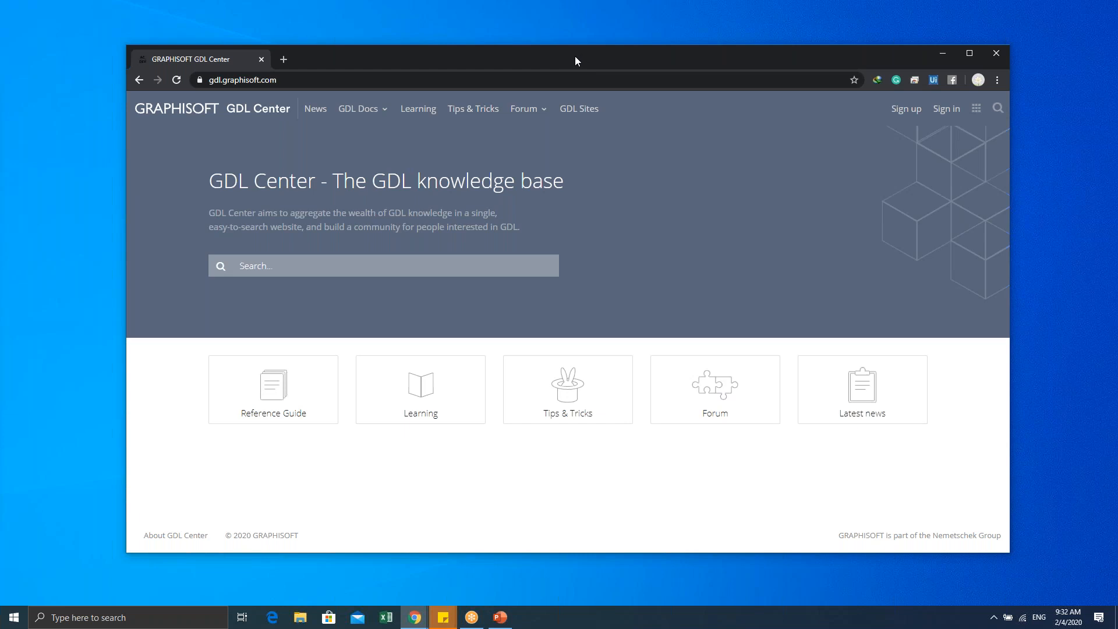
right_click(49, 139)
left_click(73, 173)
right_click(509, 9)
left_click(533, 42)
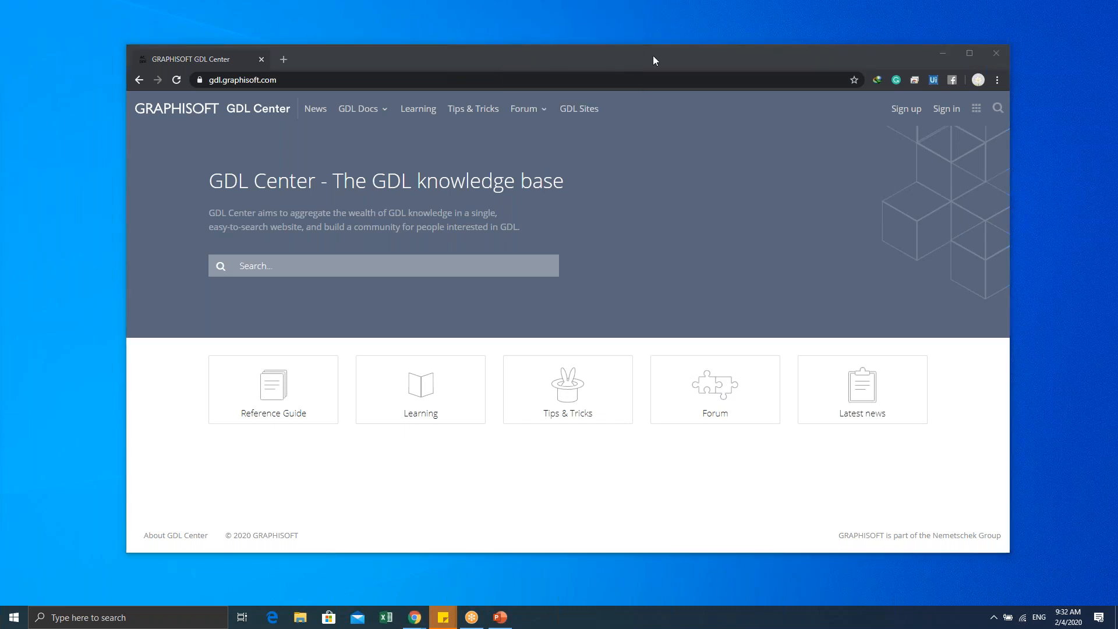
left_click_drag(662, 52, 0, 88)
right_click(462, 168)
left_click(482, 201)
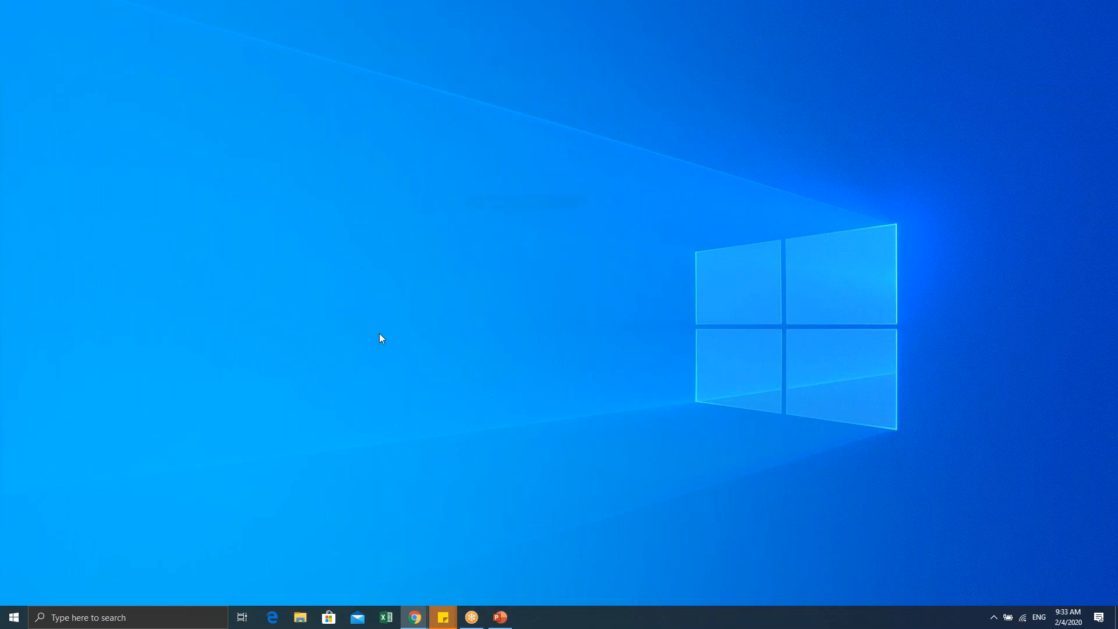
Step: Search for 'archi' in the taskbar and launch ARCHICAD 23
left_click(133, 617)
type("archi")
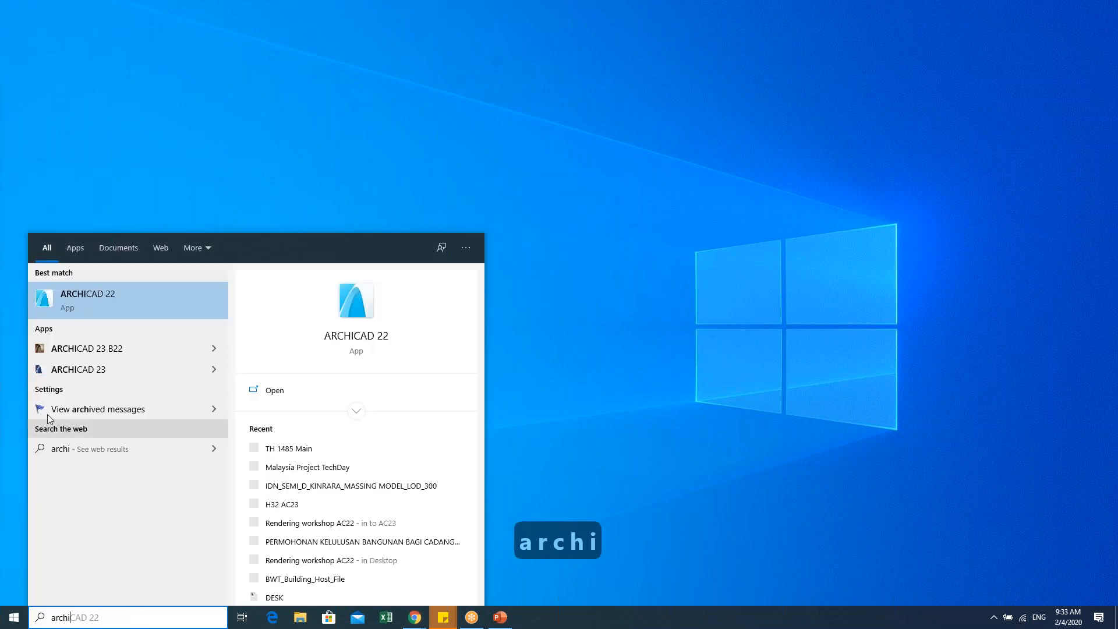
left_click(95, 333)
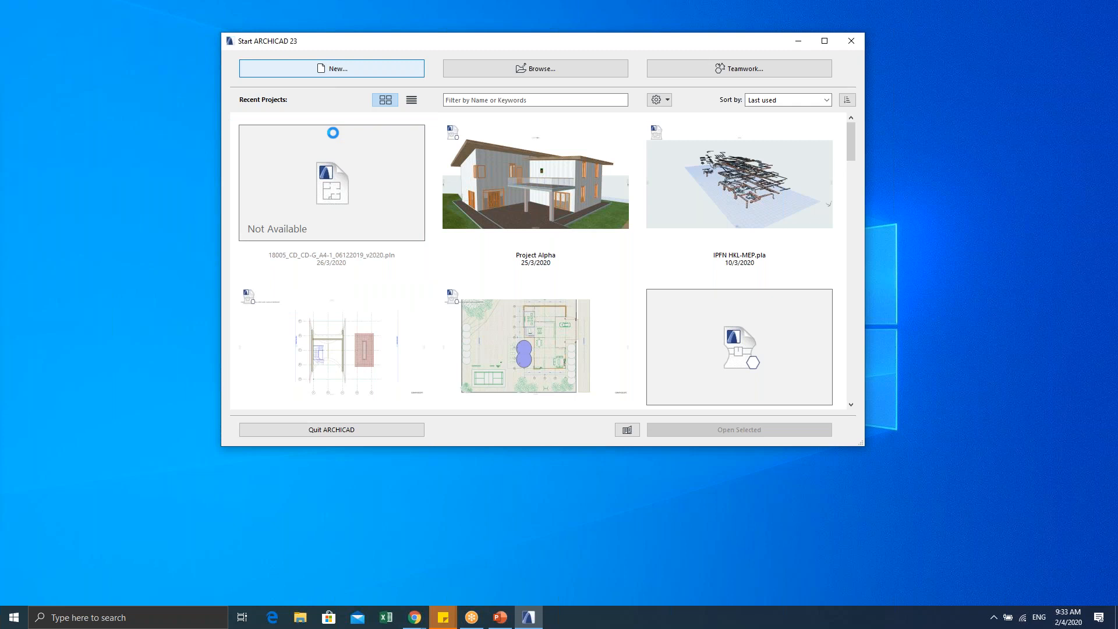
right_click(134, 125)
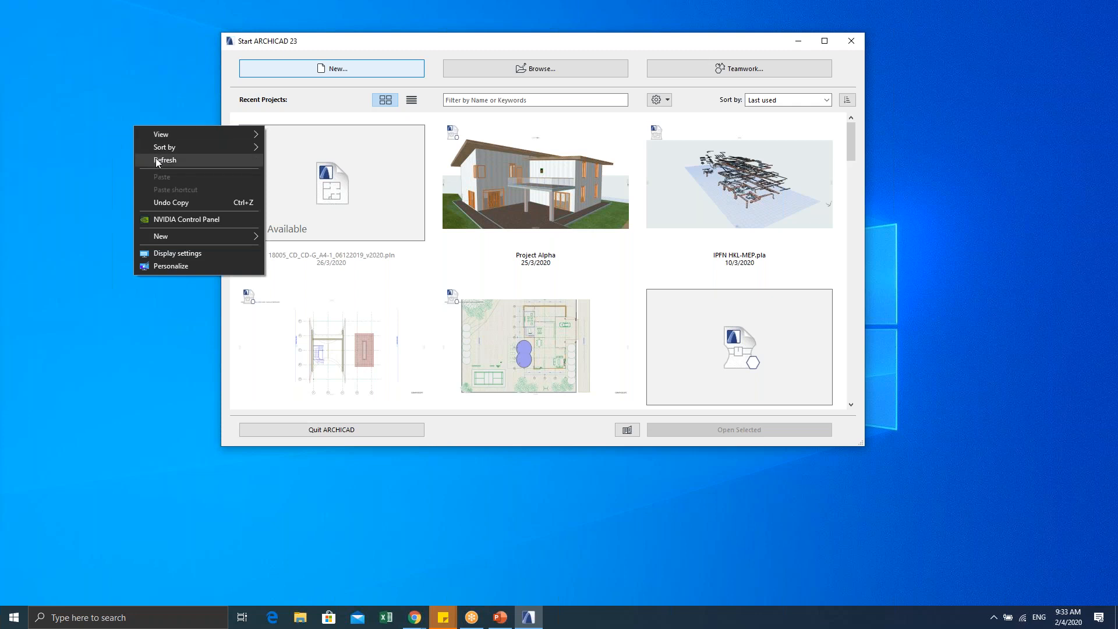
left_click(155, 159)
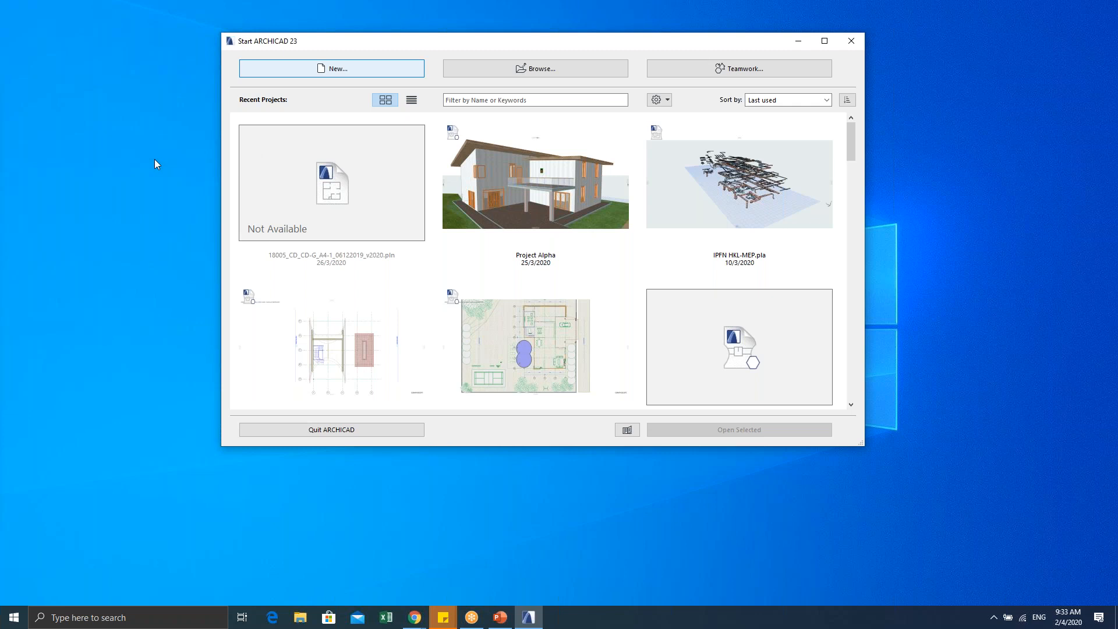
left_click(994, 622)
left_click(994, 623)
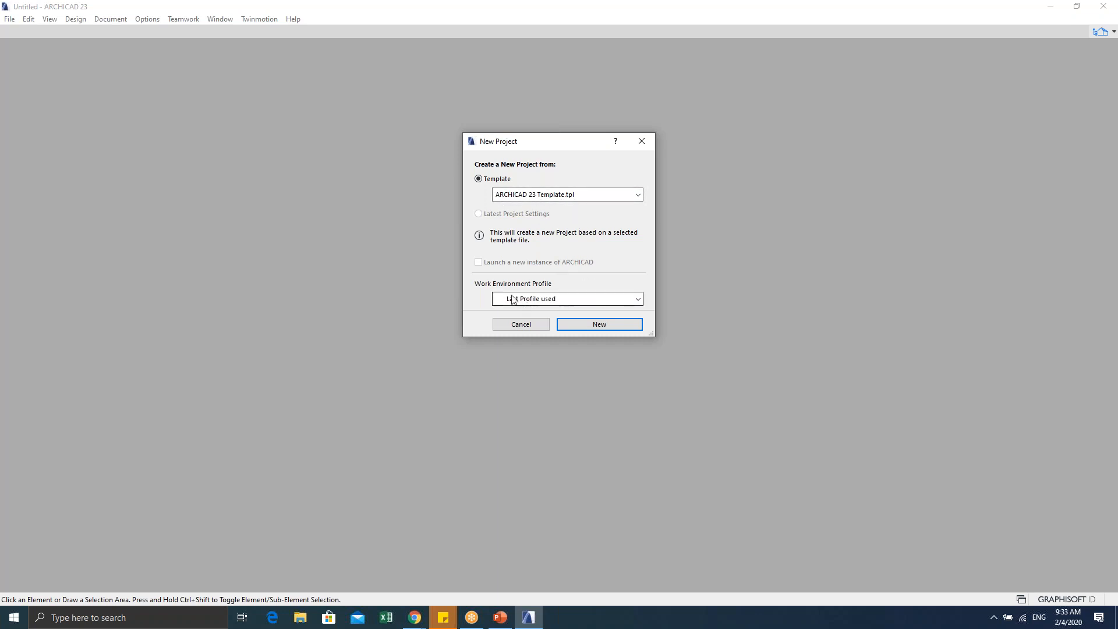
Step: Choose the Standard Profile 23 work environment and create the new project
left_click(533, 298)
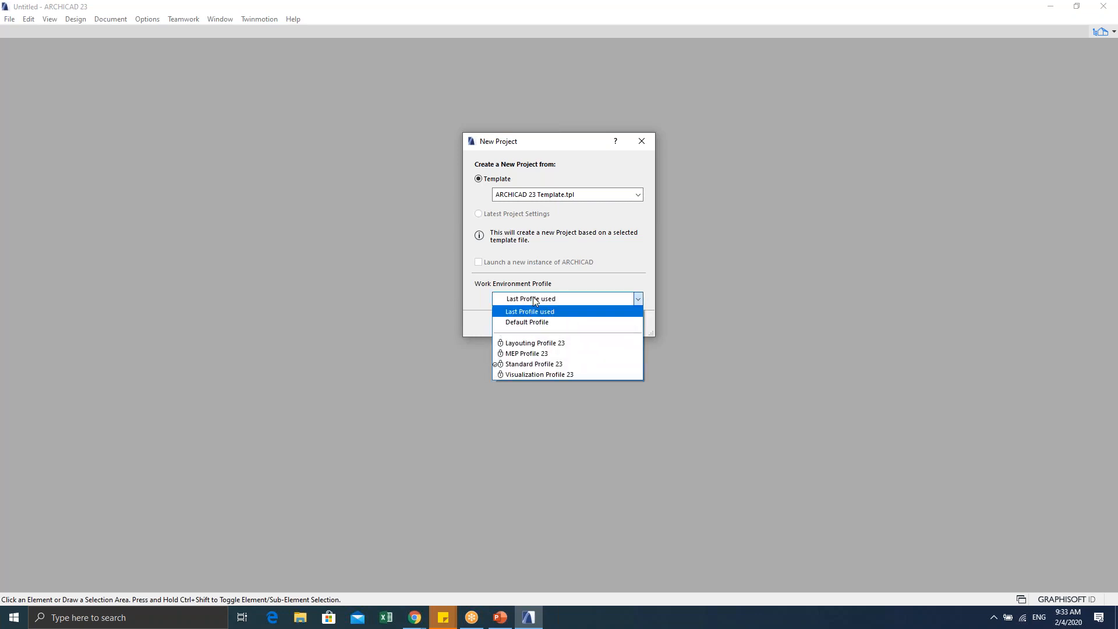
left_click(546, 366)
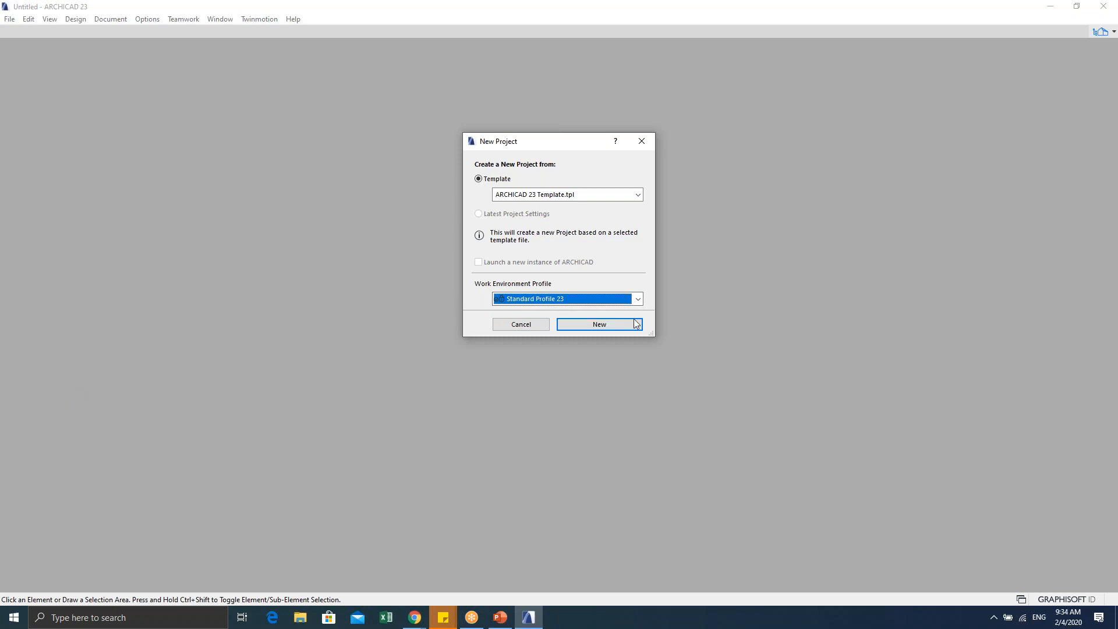
left_click(595, 325)
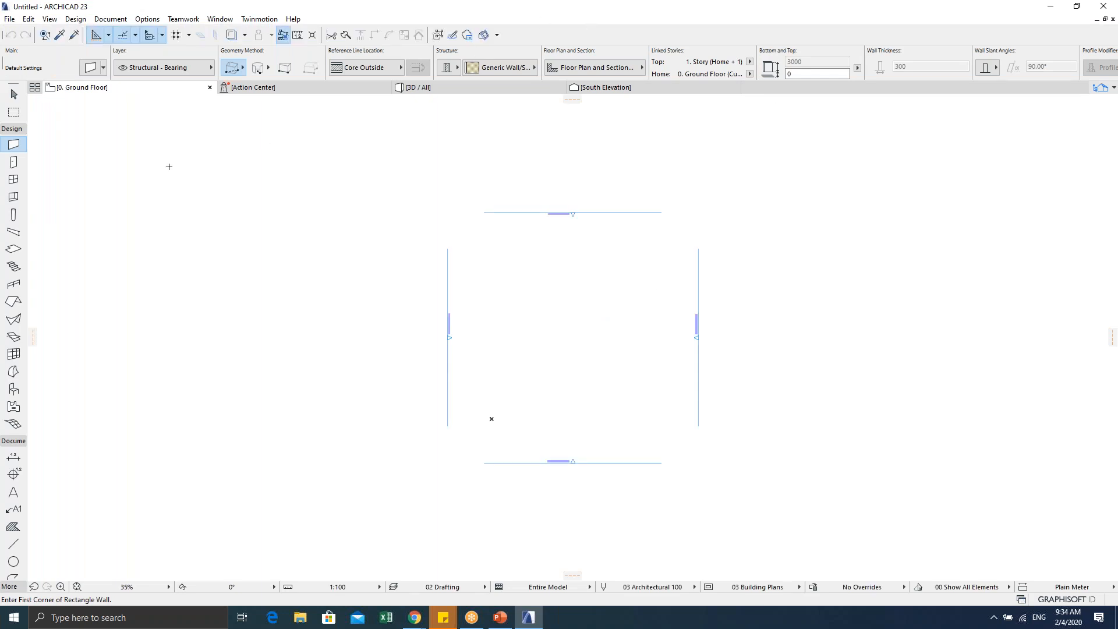
scroll(582, 361, "up", 4)
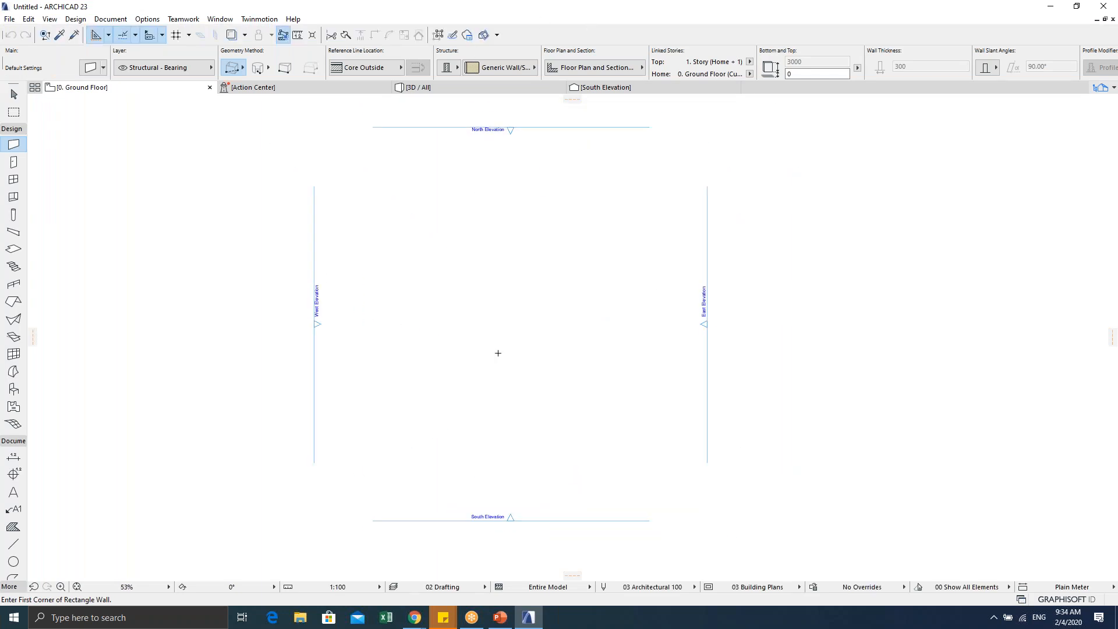
middle_click_drag(505, 365, 516, 377)
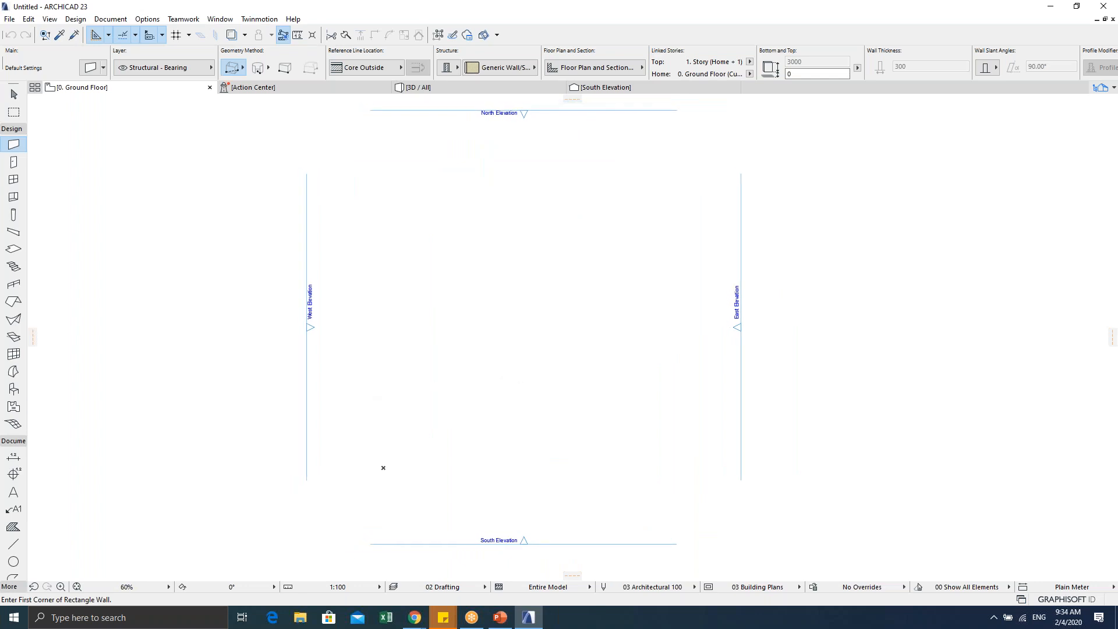
key("alt+Tab")
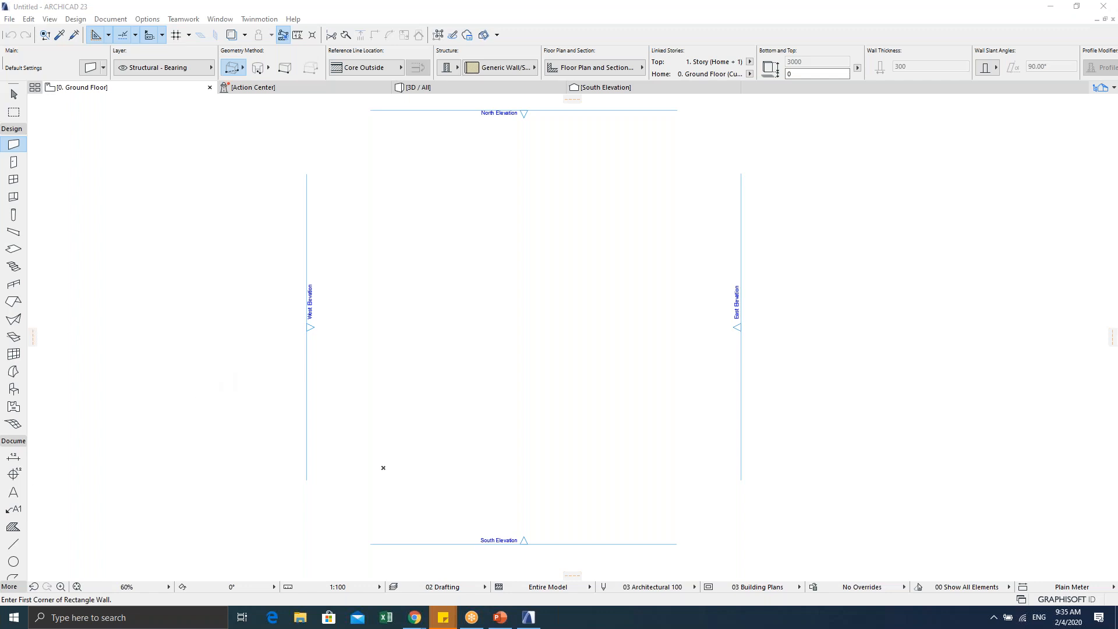
scroll(530, 481, "up", 2)
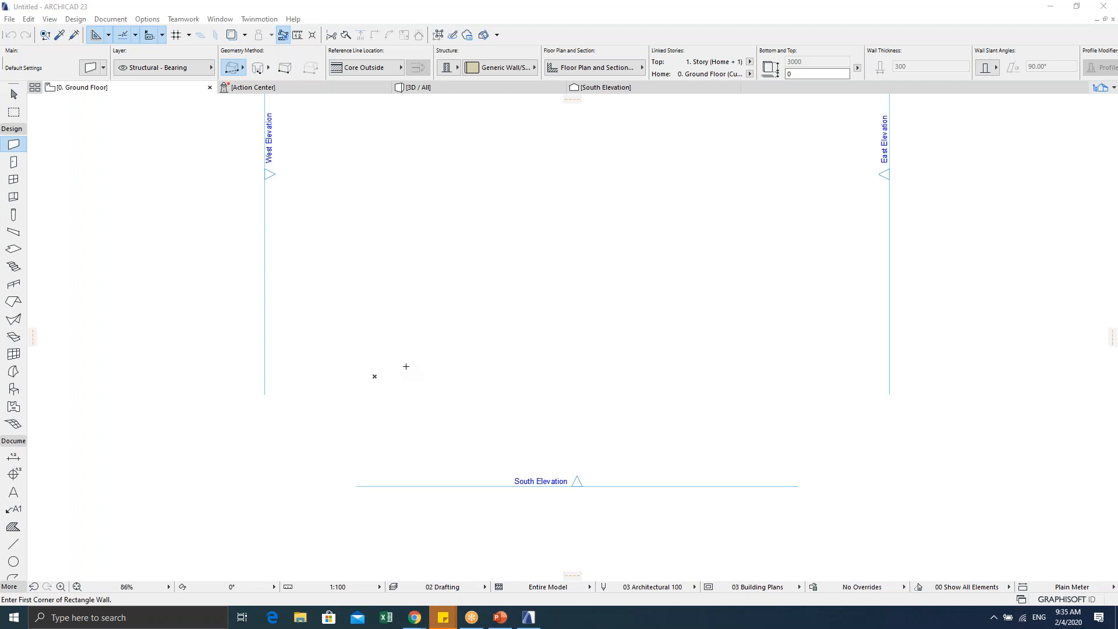
scroll(389, 383, "down", 1)
scroll(482, 378, "up", 3)
middle_click_drag(389, 383, 497, 348)
scroll(477, 334, "up", 1)
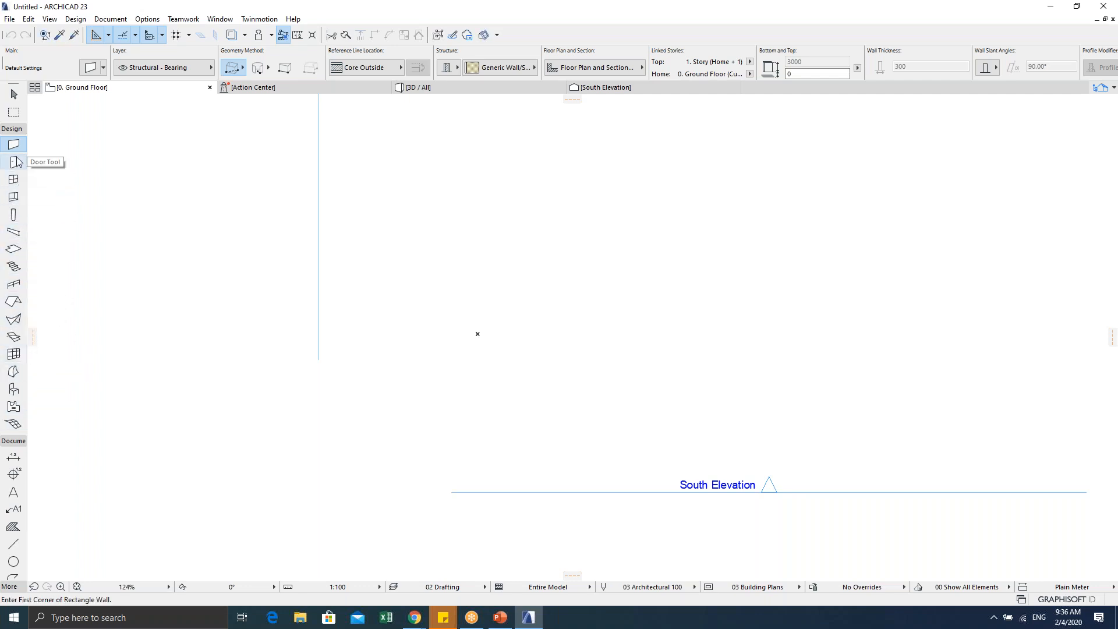
Step: Start a slab with its first corner at the origin and reach the tracker's first dimension field
left_click(12, 254)
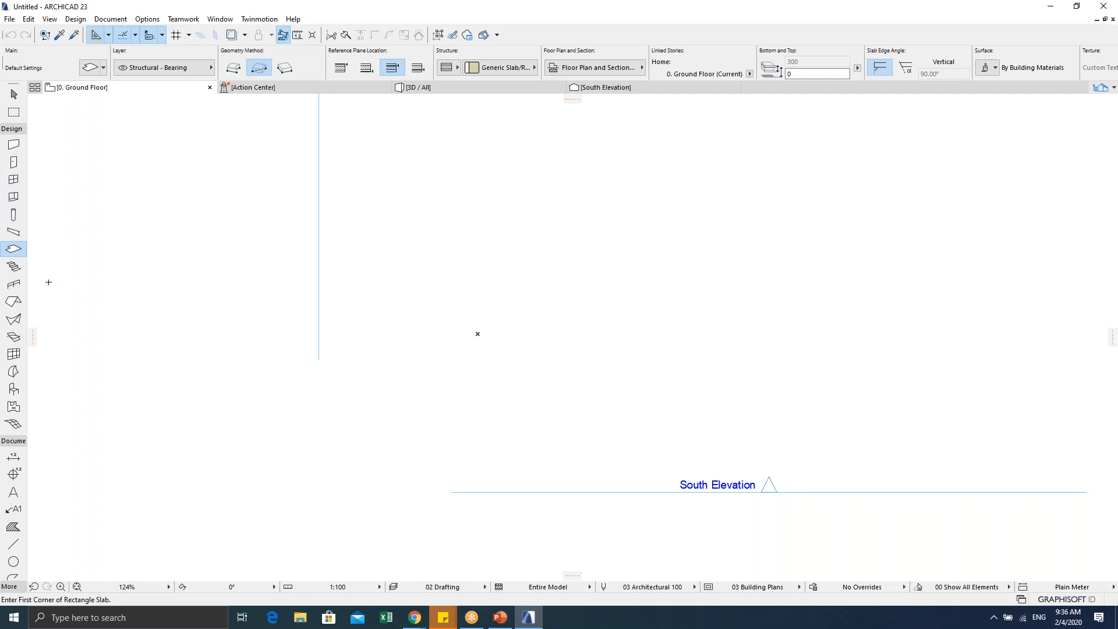
middle_click_drag(459, 335, 506, 365)
left_click(505, 359)
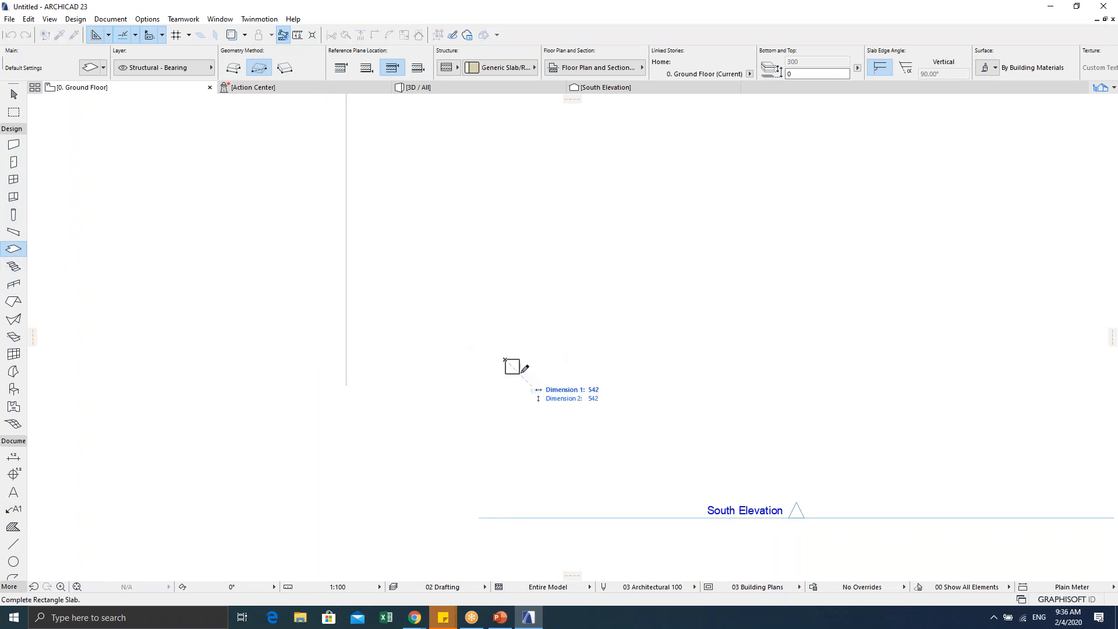
scroll(533, 333, "up", 3)
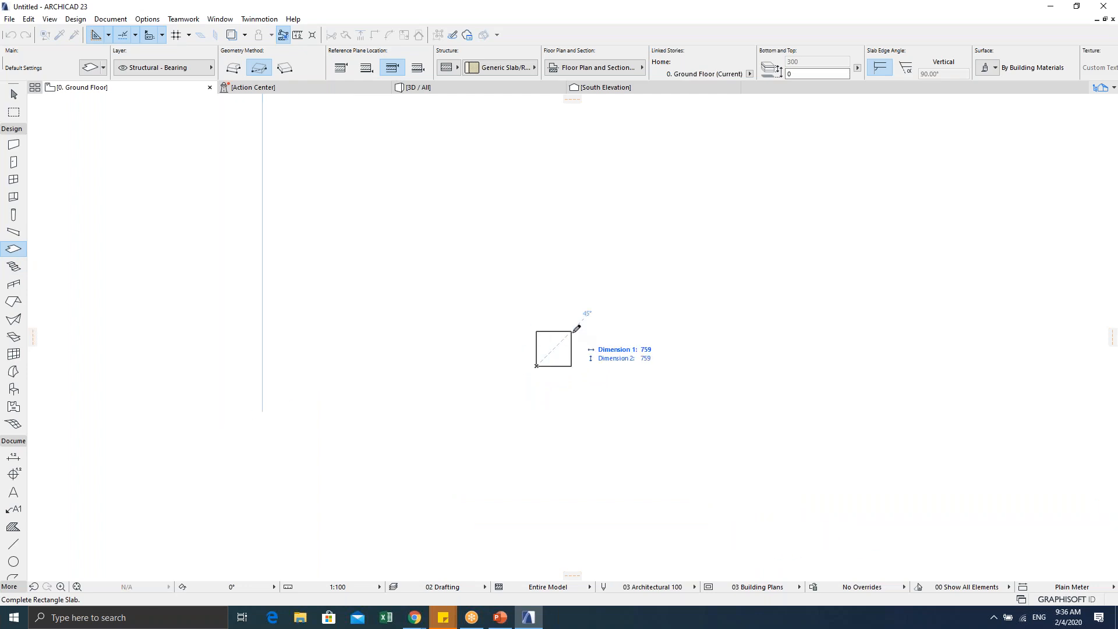
key("Tab")
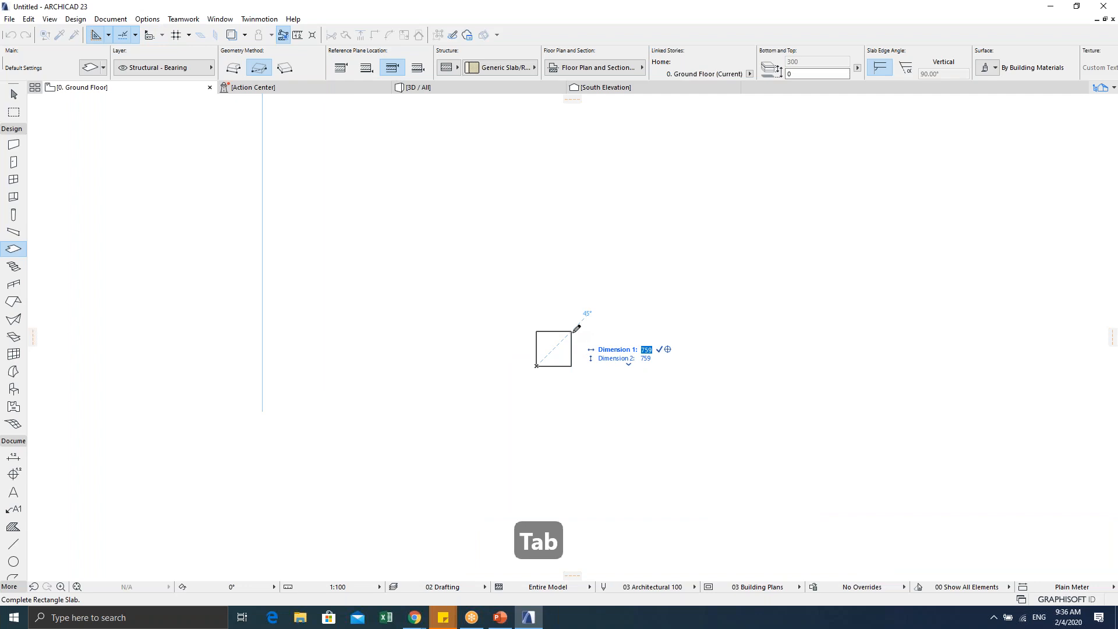
key("Tab")
key("Tab")
key("Tab")
key("Tab")
key("Tab")
key("Tab")
key("Tab")
key("Tab")
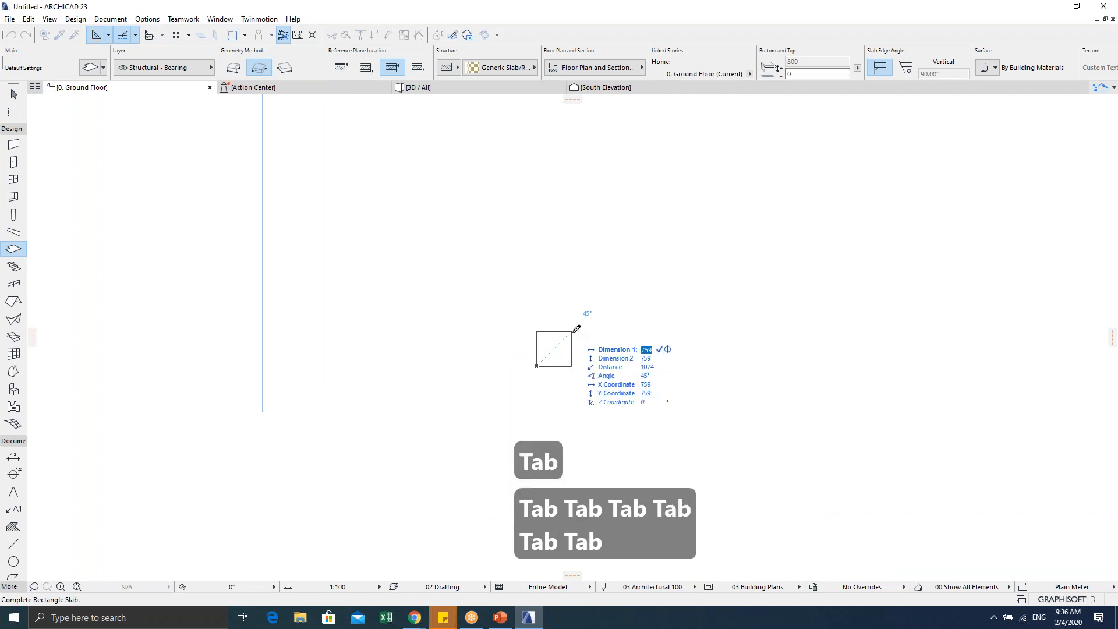
key("Tab")
key("Tab")
key("Tab")
key("Tab")
key("Tab")
key("Tab")
key("Tab")
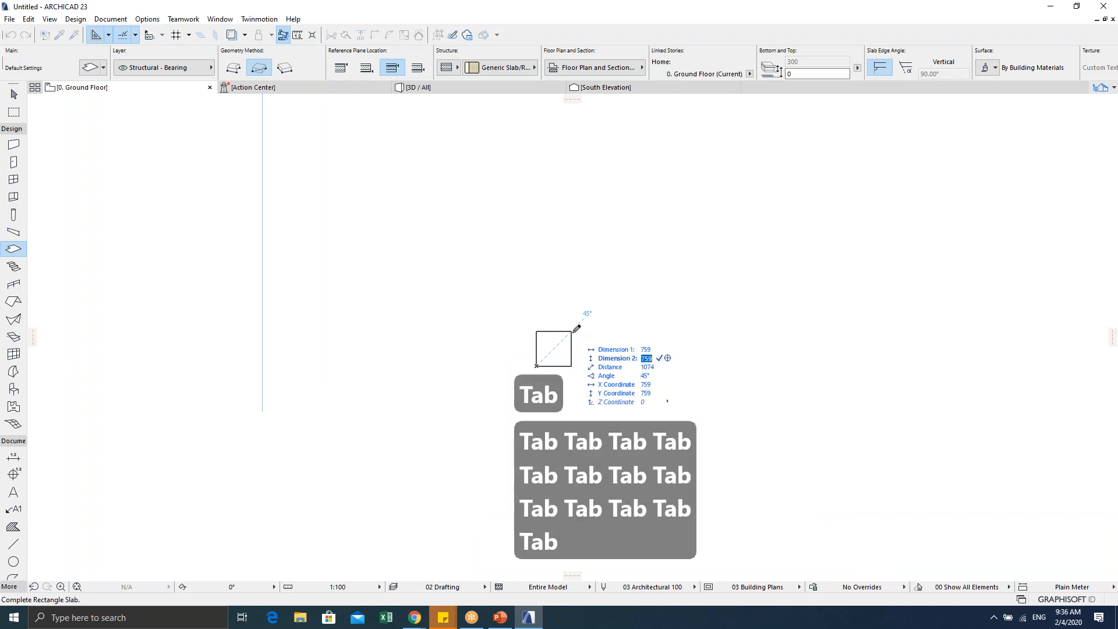
key("Tab")
key("Tab")
key("Tab")
key("Tab")
key("Tab")
key("Tab")
key("Tab")
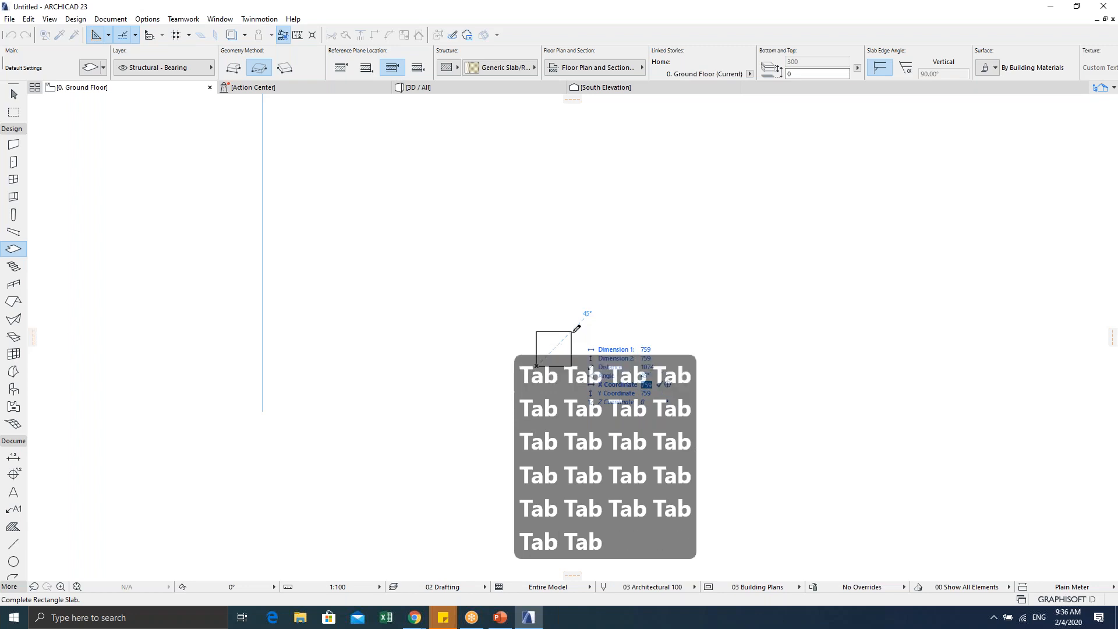
key("Tab")
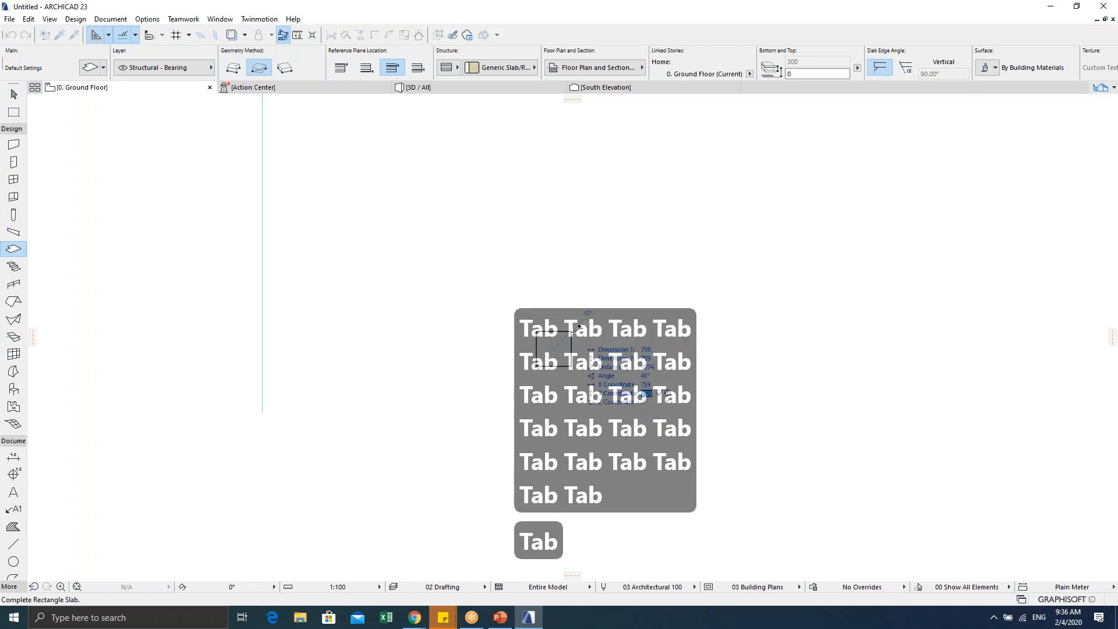
key("Tab")
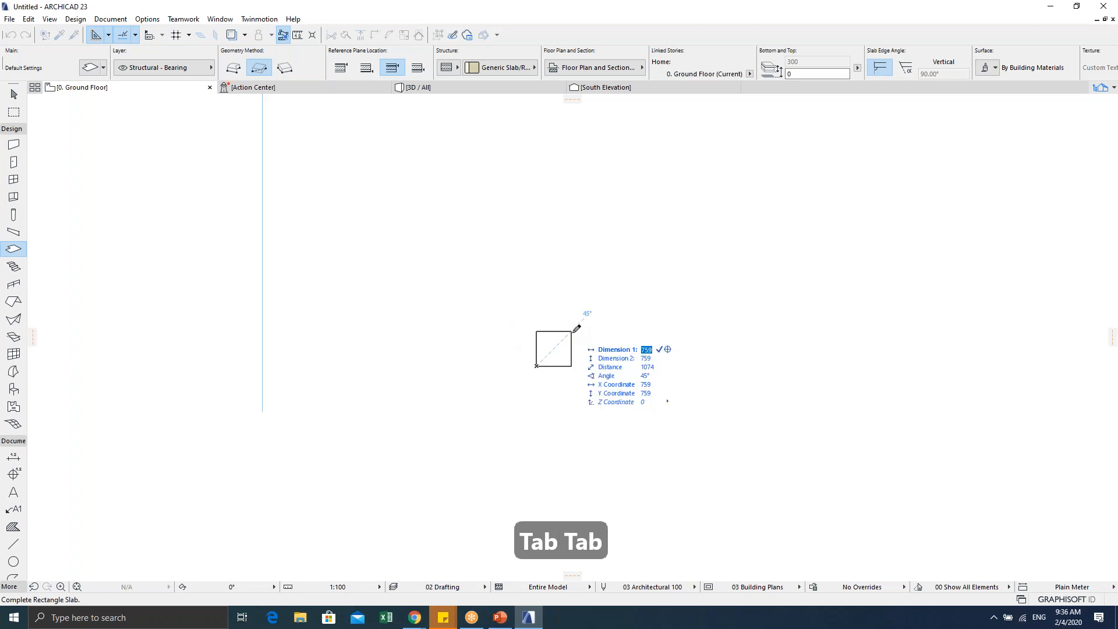
Step: Enter 500 by 500 to complete the square slab, then leave the Slab tool
type("500")
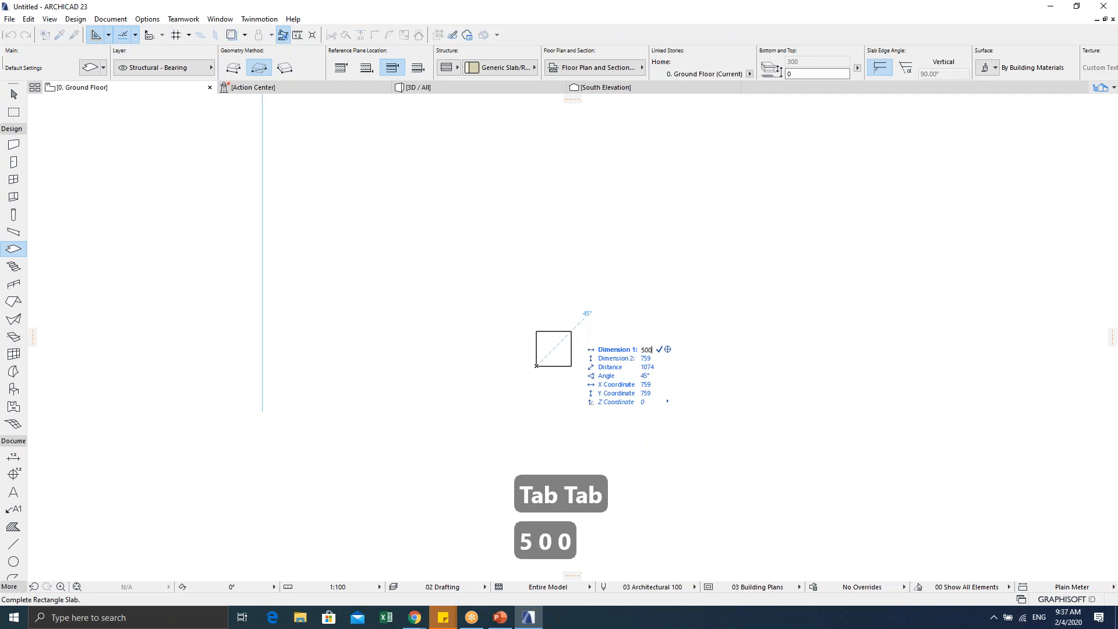
key("Tab")
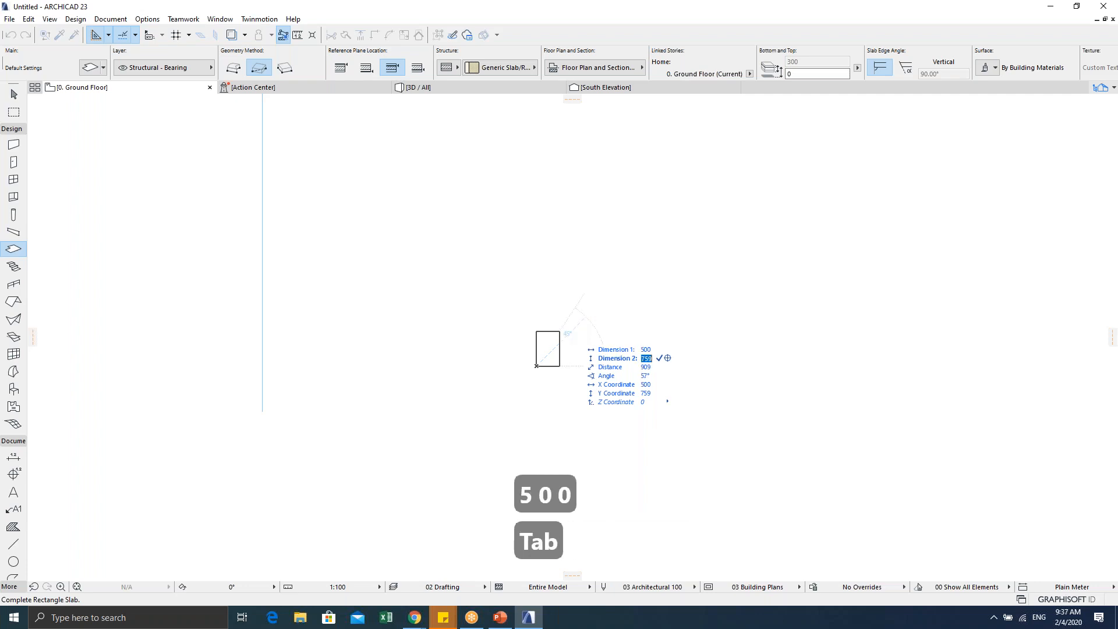
type("500")
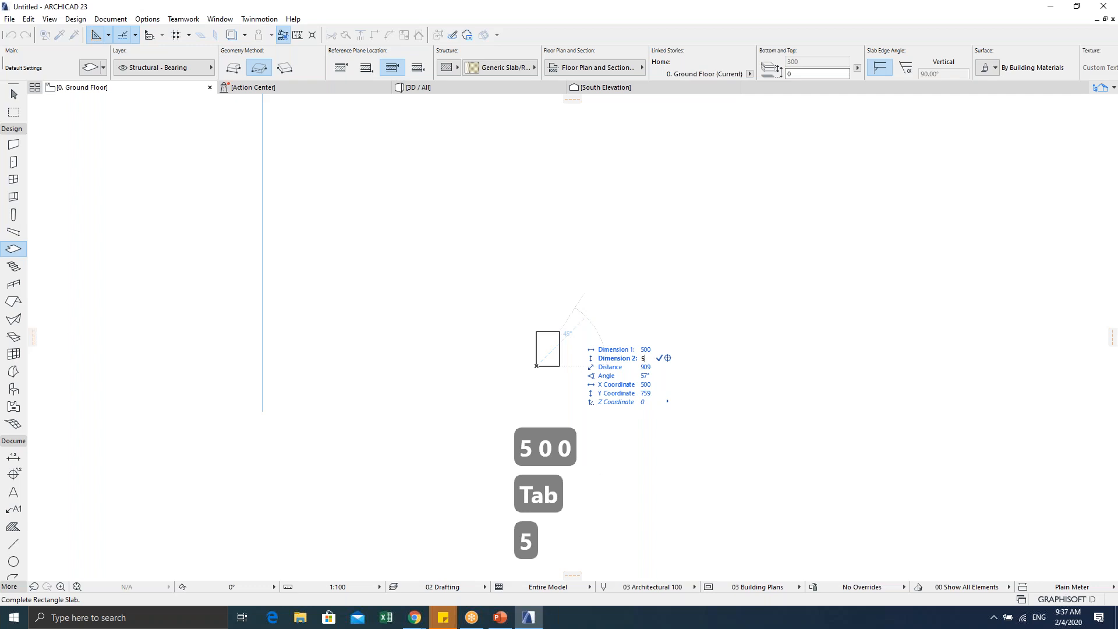
key("Tab")
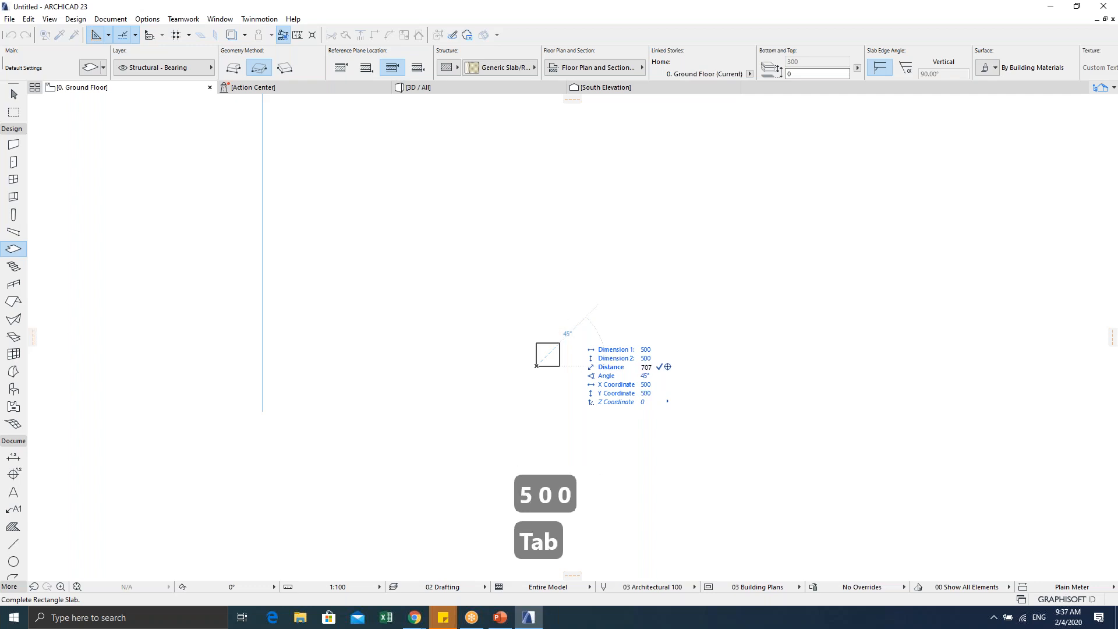
key("Return")
scroll(547, 349, "up", 5)
middle_click_drag(531, 289, 541, 327)
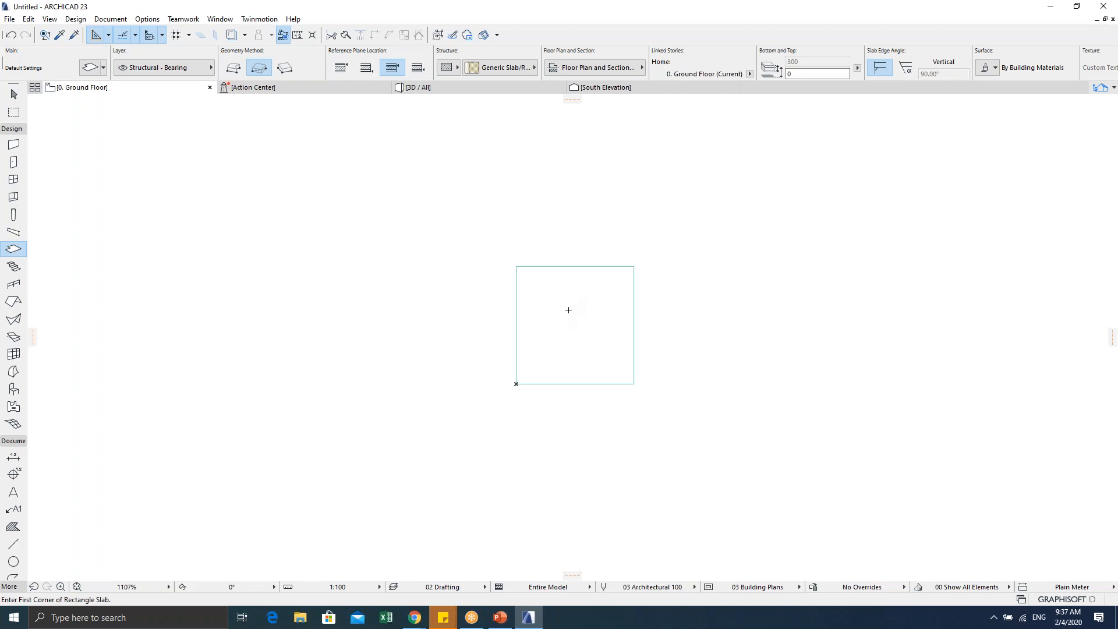
key("Escape")
Step: Undo the first slab with Ctrl+Z
left_click(532, 290)
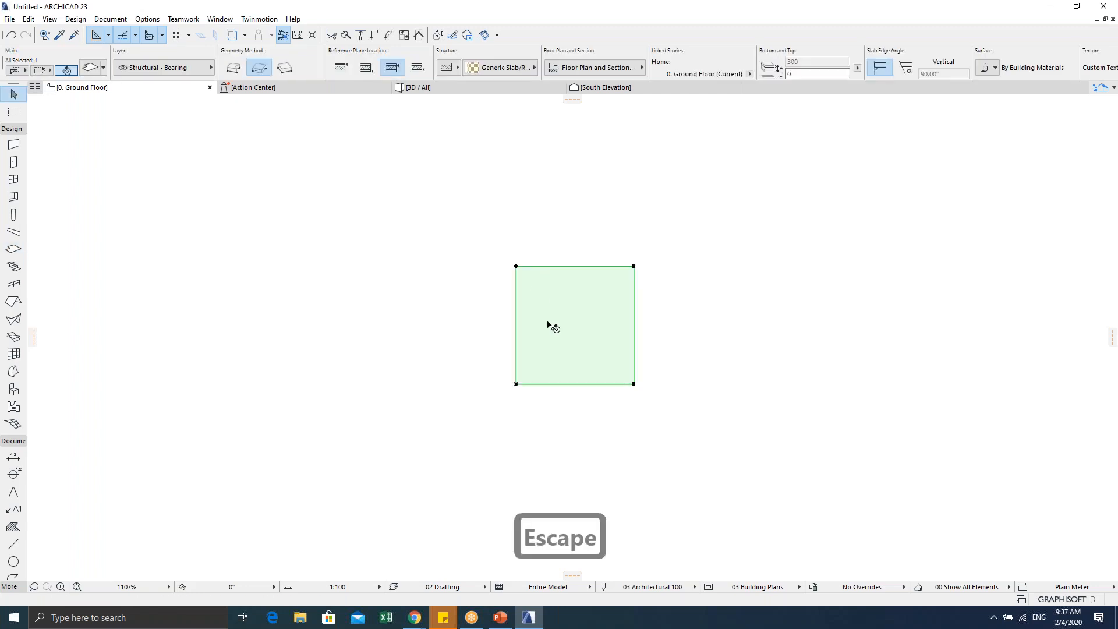
middle_click_drag(541, 327, 497, 342)
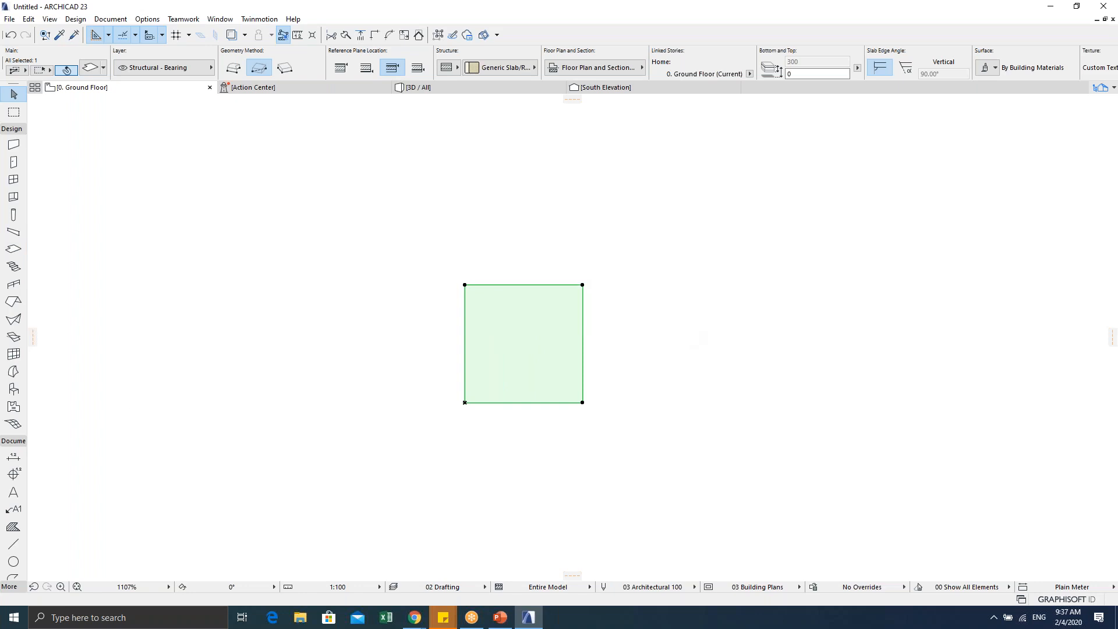
left_click(362, 292)
scroll(376, 358, "down", 3)
middle_click_drag(428, 362, 539, 357)
scroll(549, 356, "up", 3)
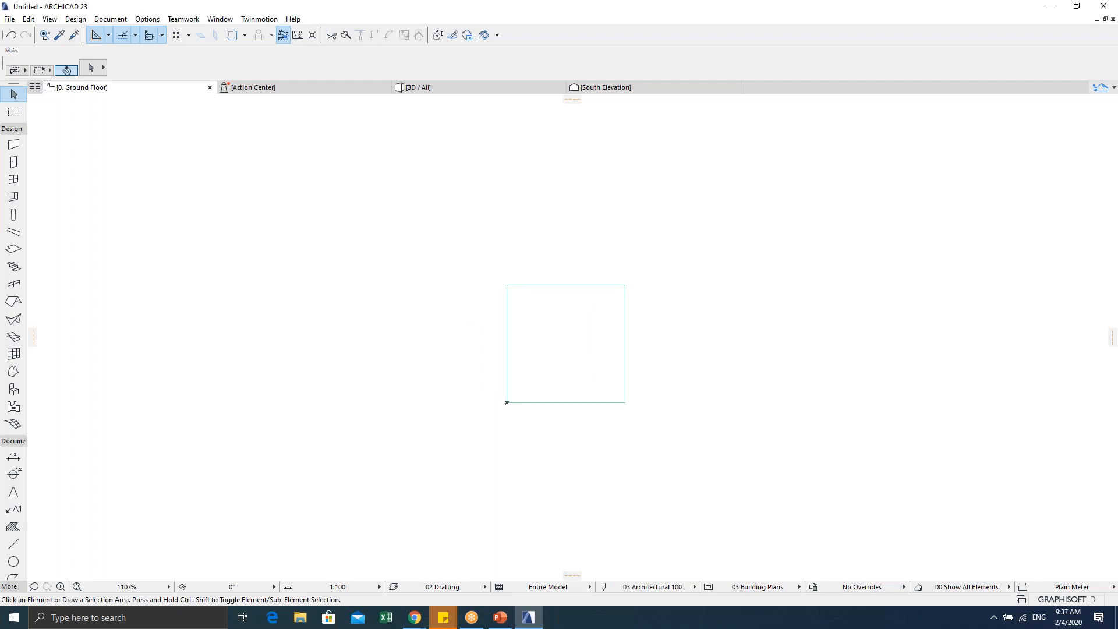
key("ctrl+z")
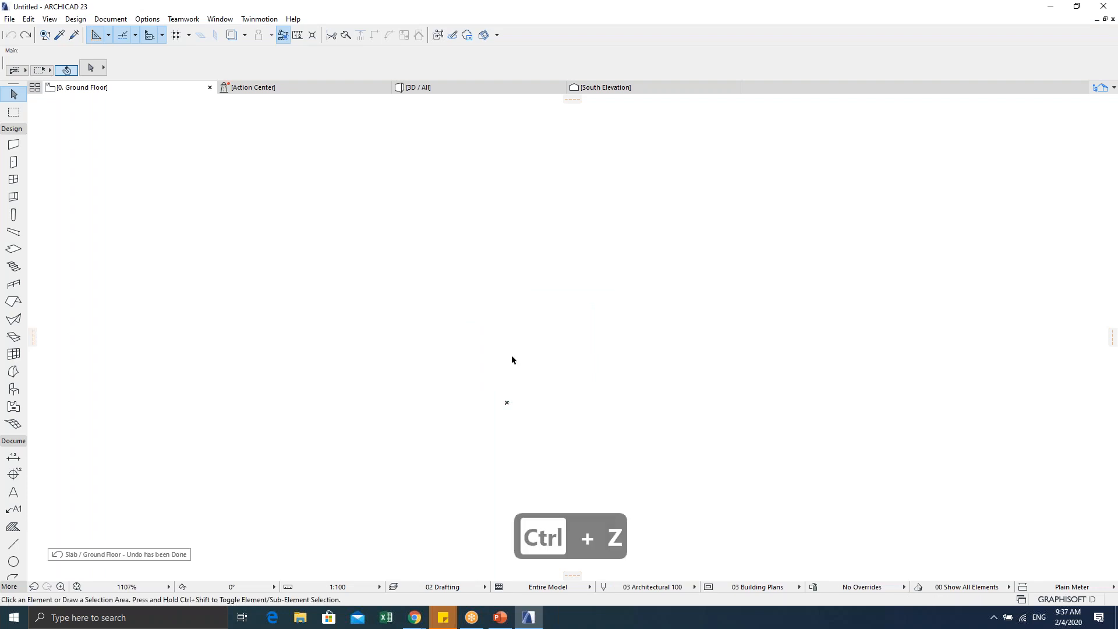
Step: Redraw the slab from the origin with 500 by 500 dimensions
left_click(14, 252)
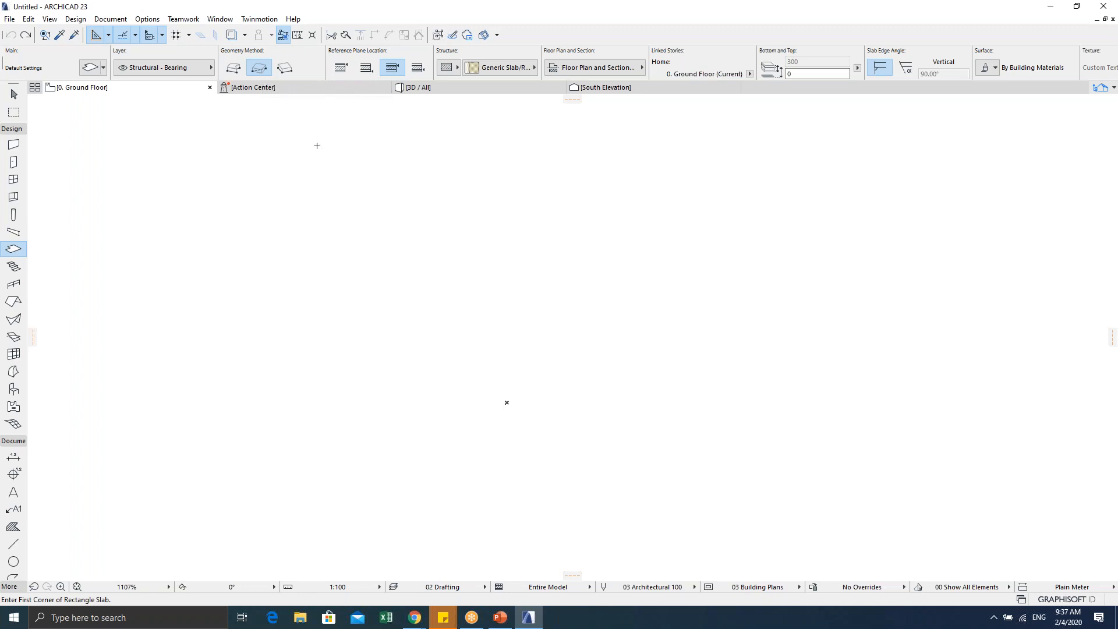
left_click(506, 402)
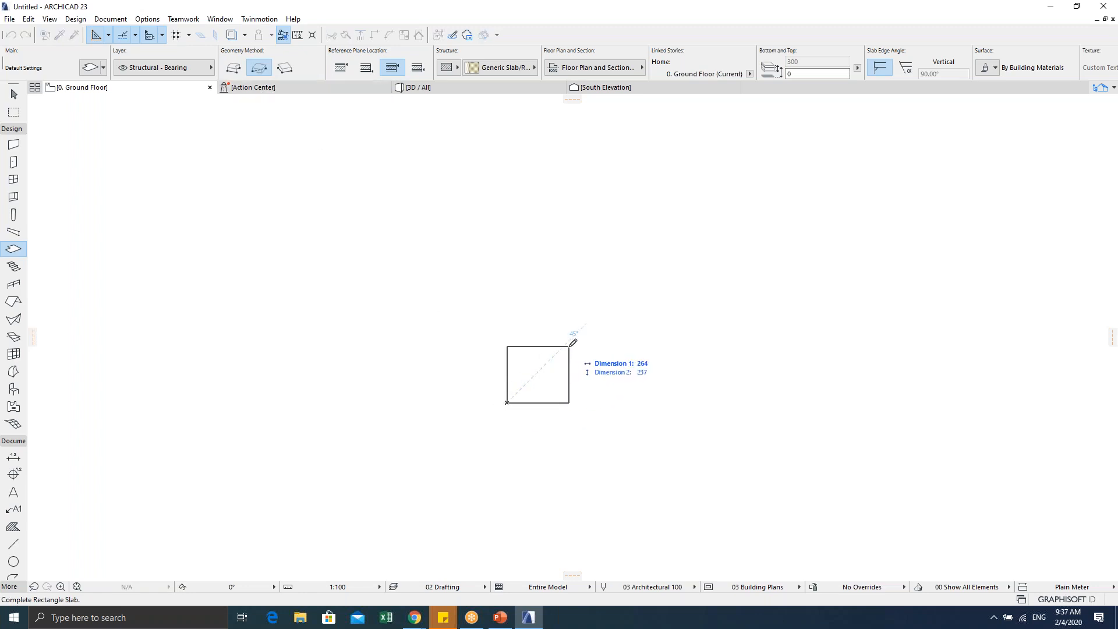
key("Tab")
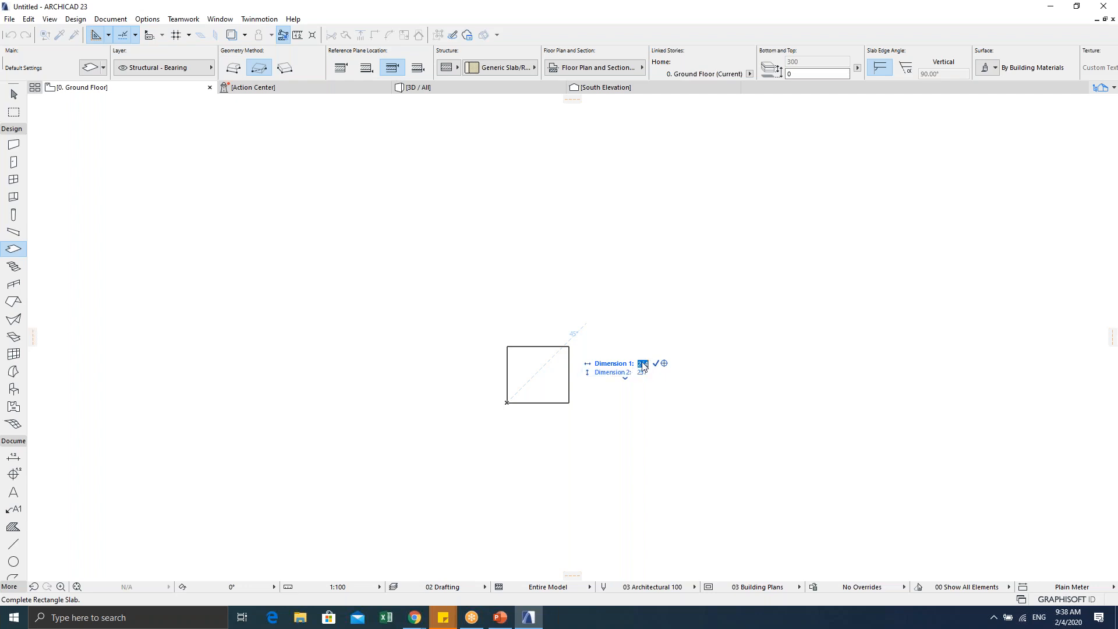
type("500")
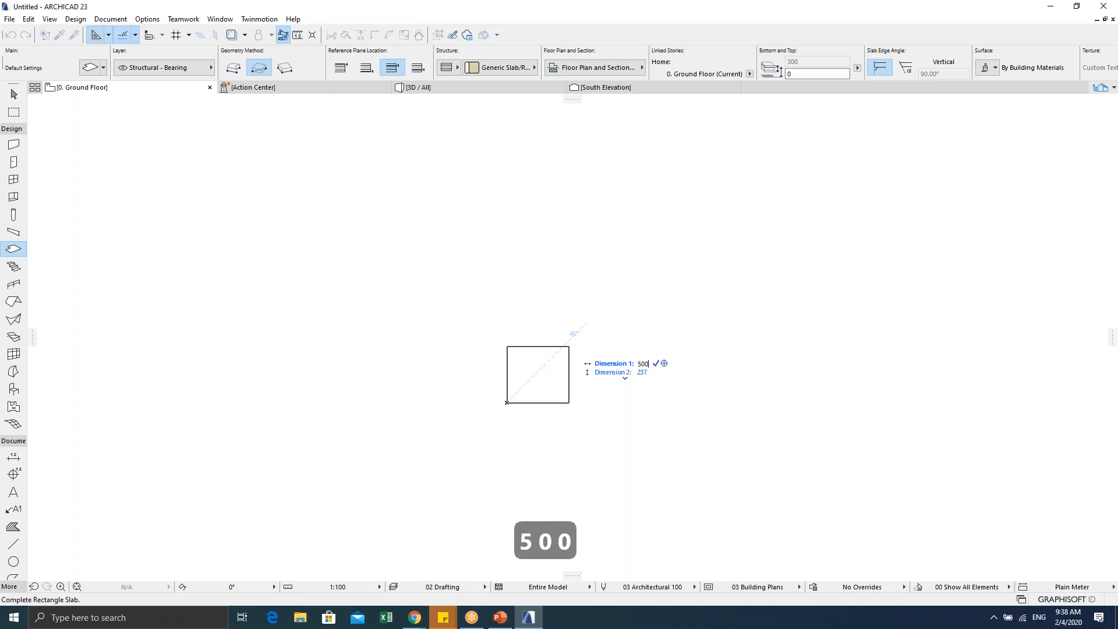
key("Tab")
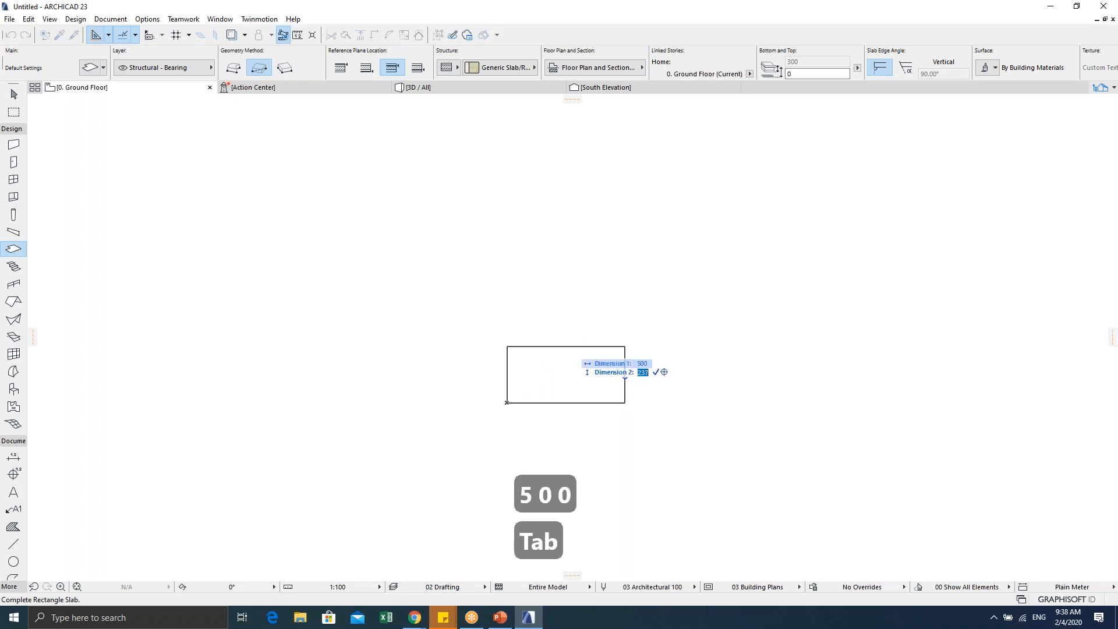
type("500")
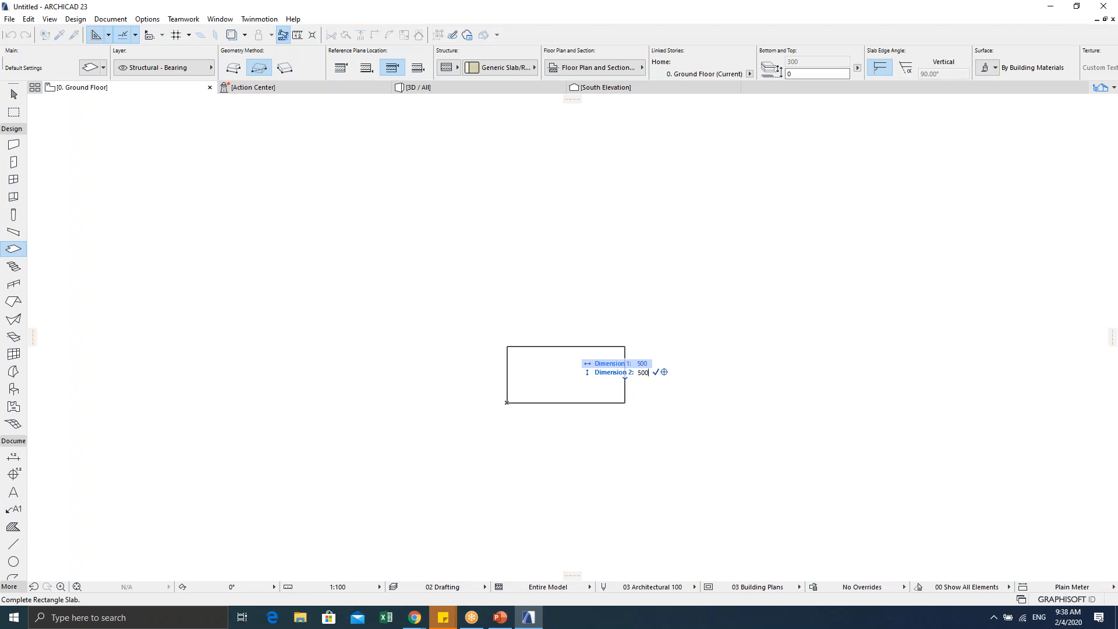
key("Return")
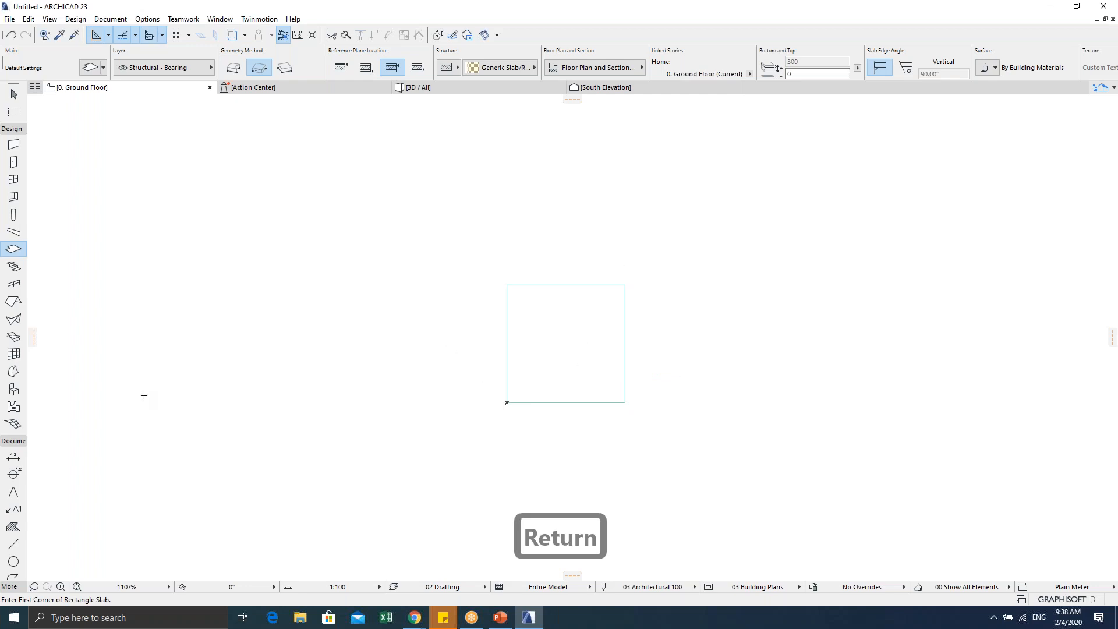
scroll(614, 350, "up", 4)
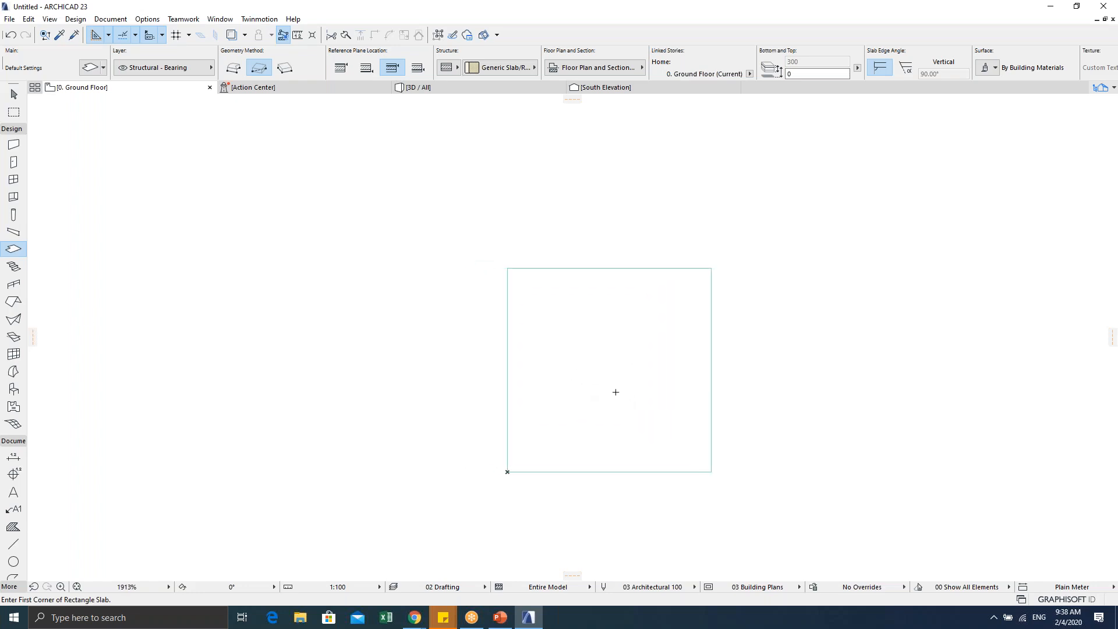
key("Escape")
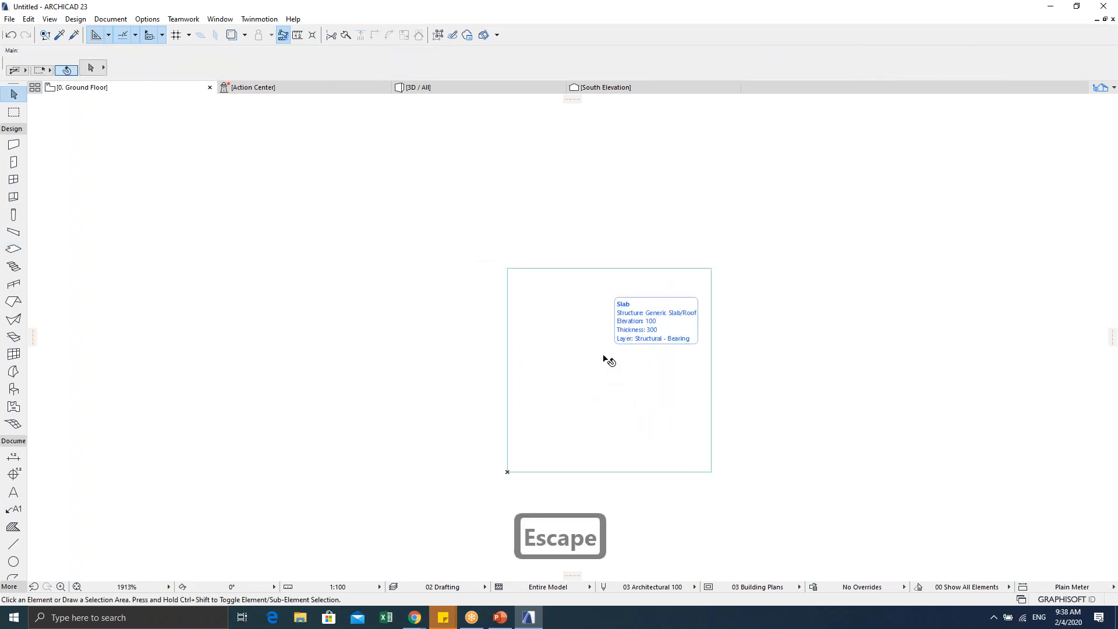
Step: Select the new slab and open its settings with Ctrl+T
left_click(603, 359)
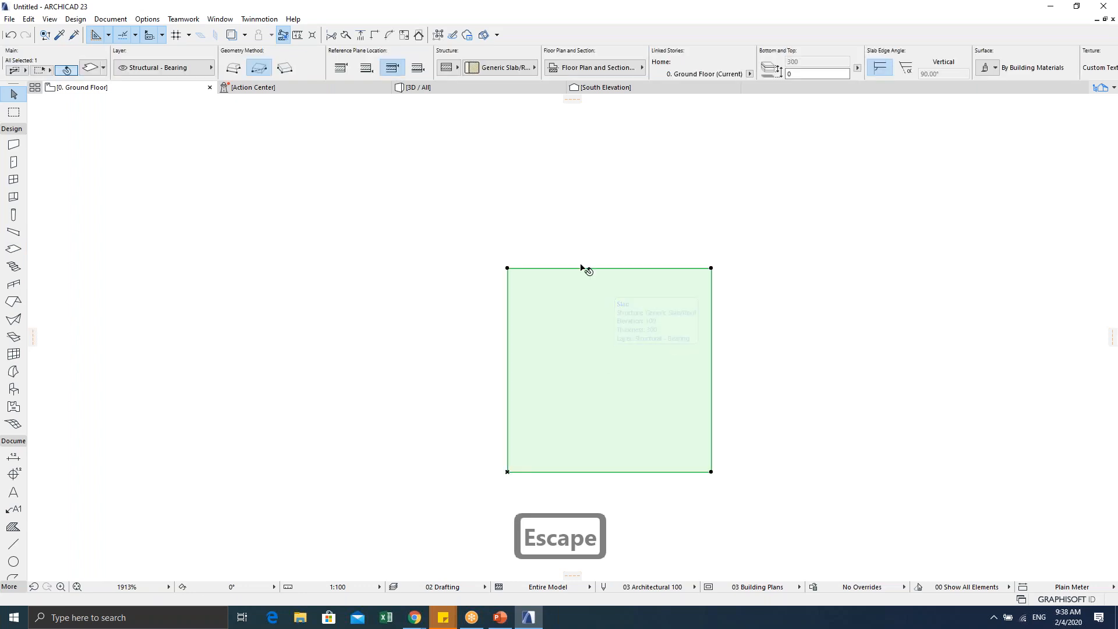
middle_click_drag(588, 343, 617, 338)
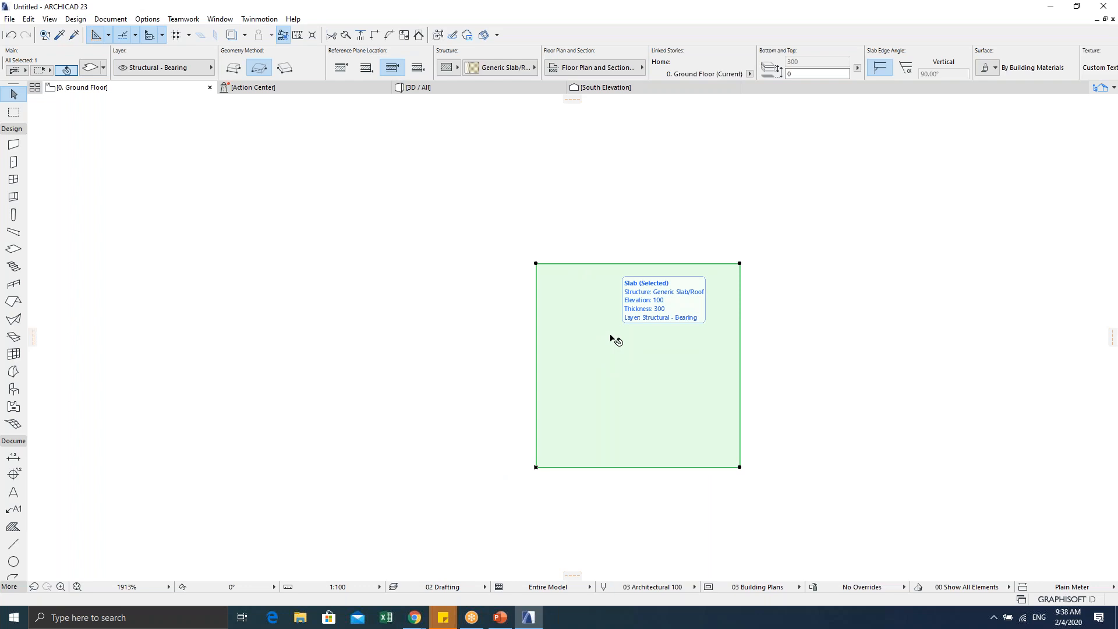
right_click(610, 336)
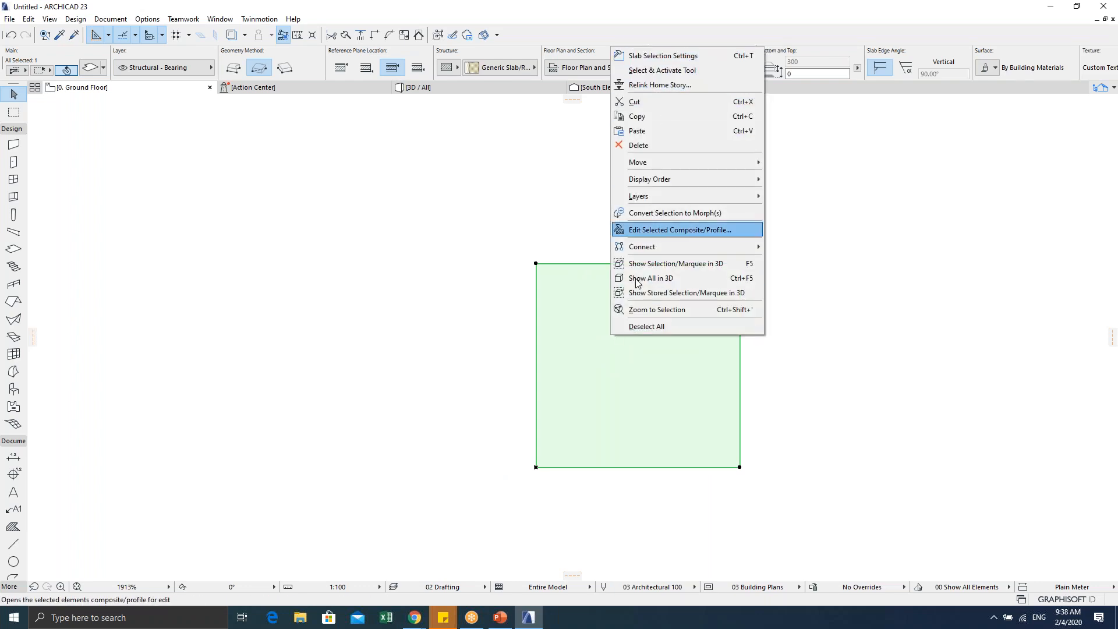
key("Escape")
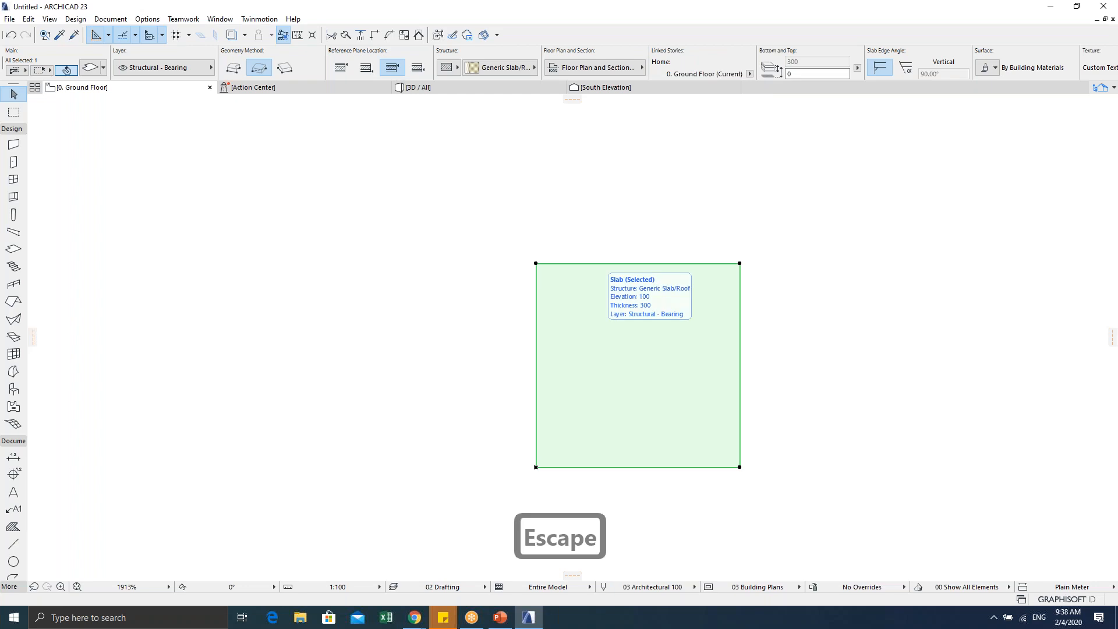
key("ctrl+t")
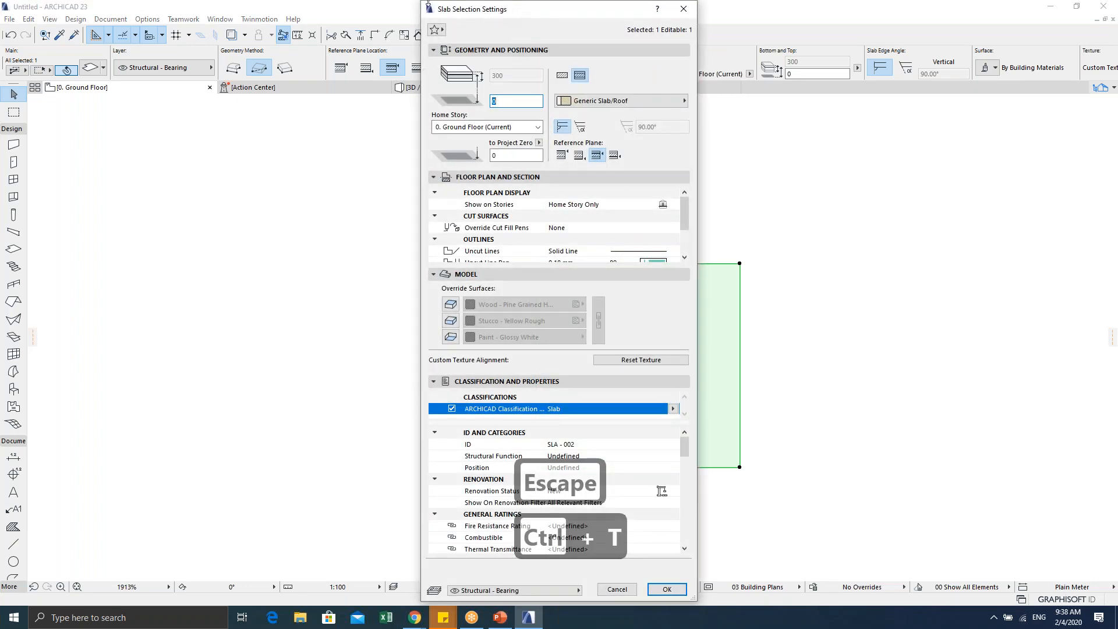
Step: Switch the slab to a basic structure with thickness 100
left_click_drag(466, 1, 466, 28)
left_click_drag(544, 38, 412, 15)
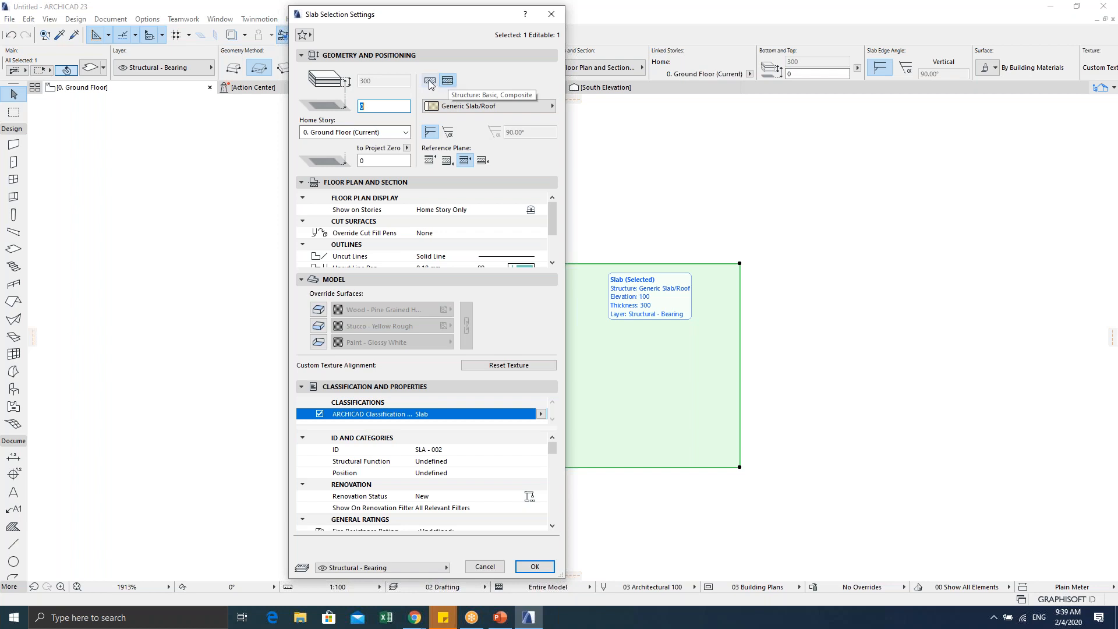
left_click(429, 82)
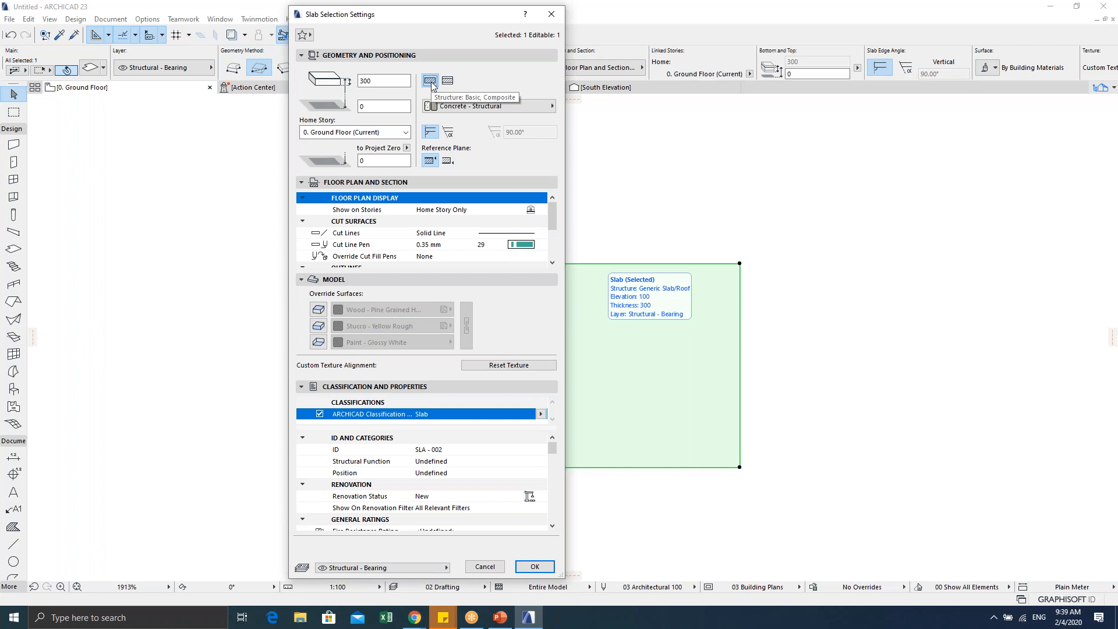
double_click(378, 81)
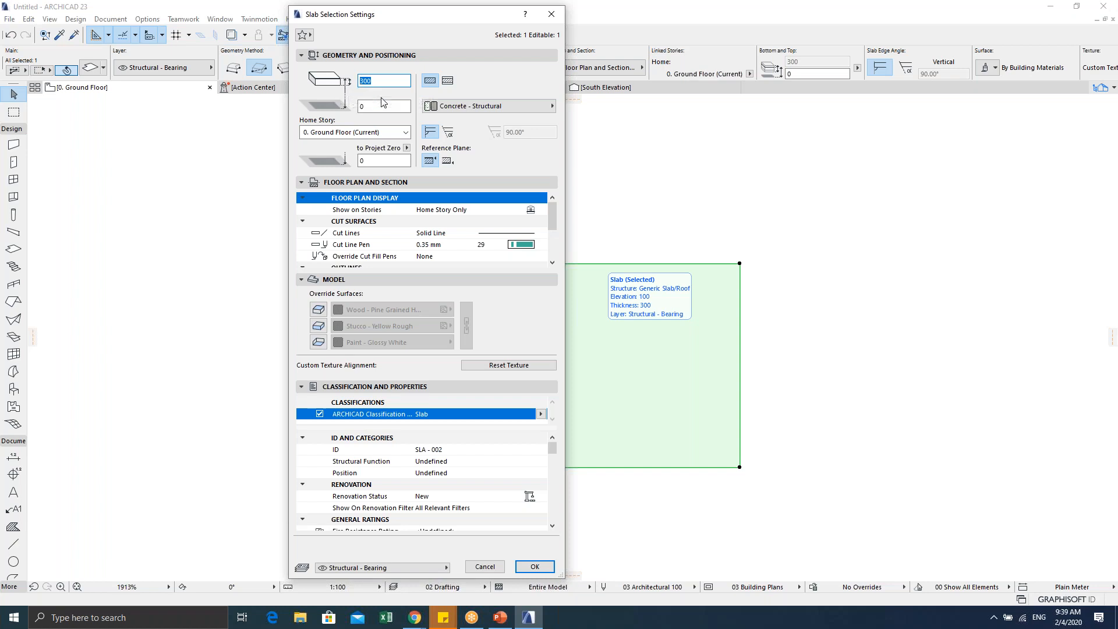
type("150")
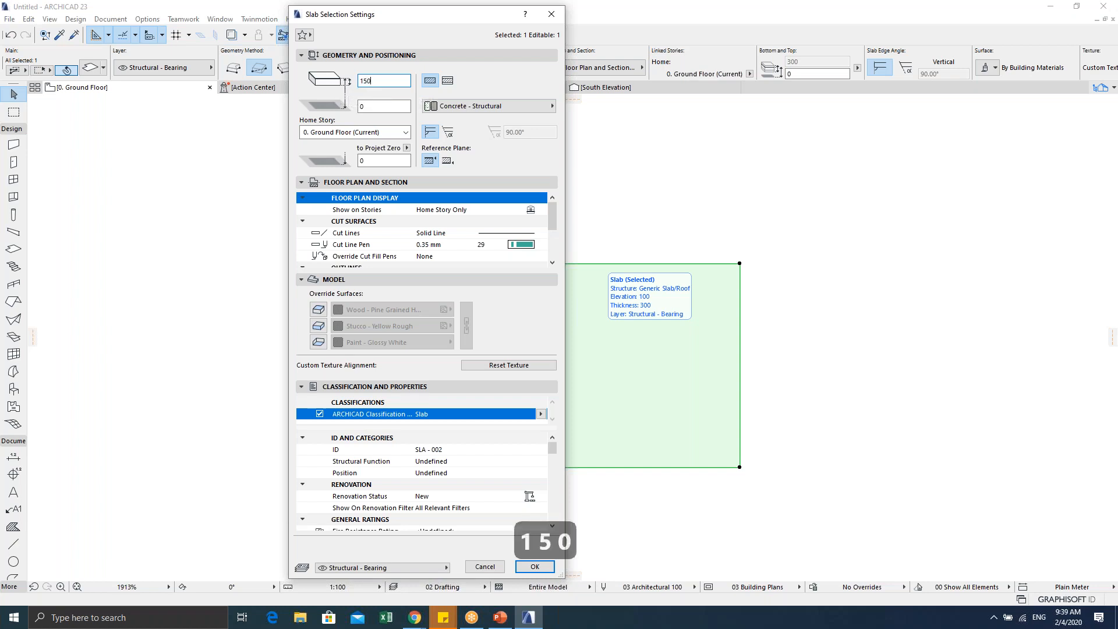
key("BackSpace")
key("BackSpace")
type("00")
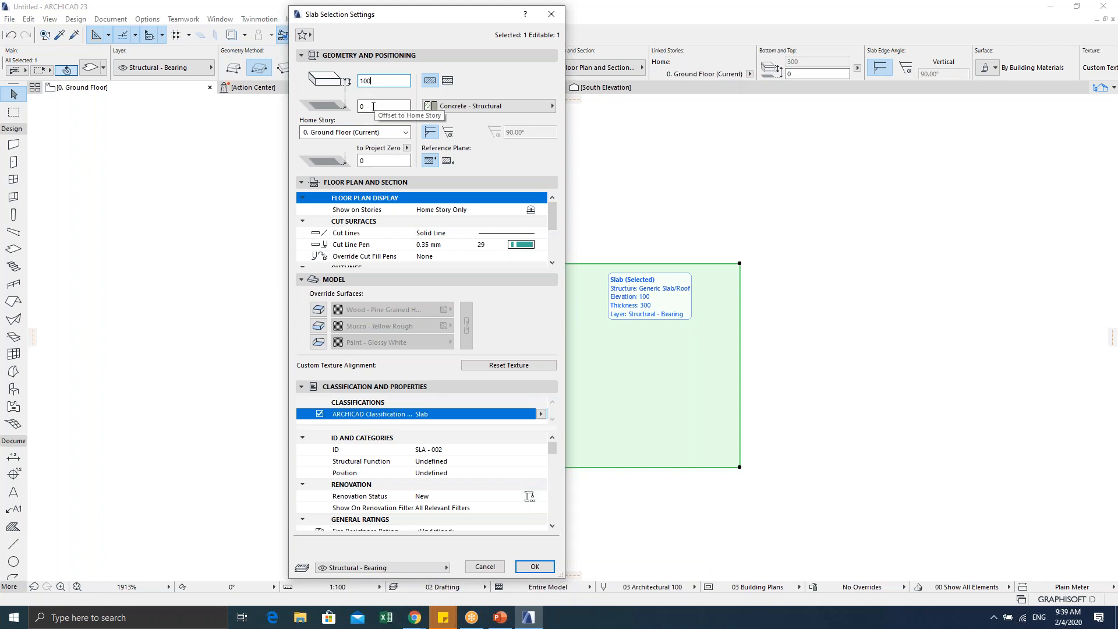
Step: Set the home story offset to 300, apply, and deselect the slab
left_click_drag(372, 106, 360, 108)
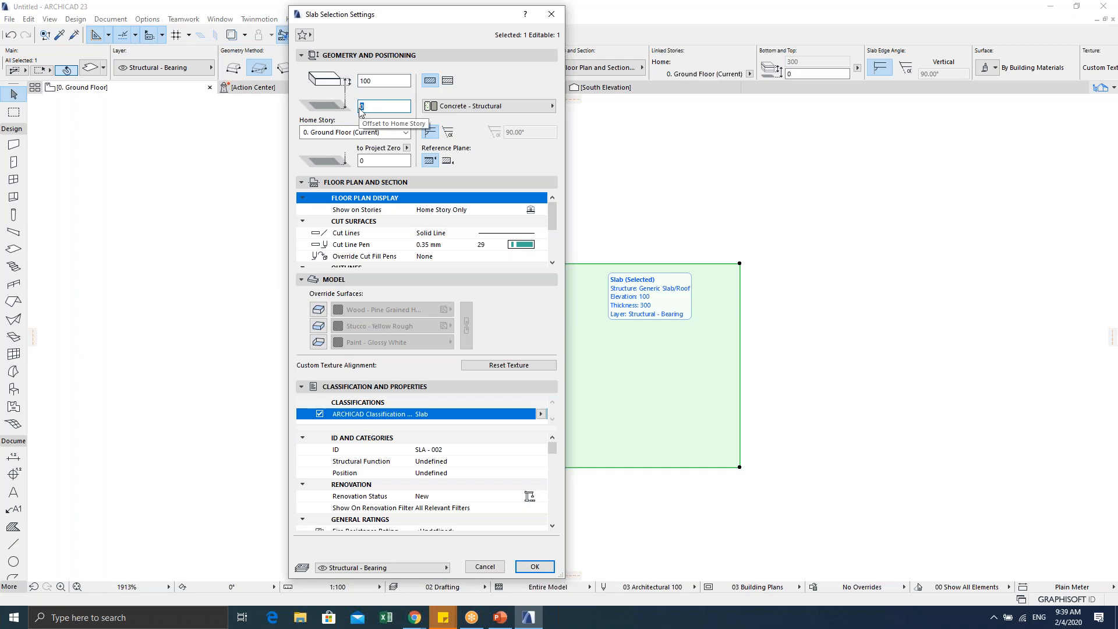
type("300")
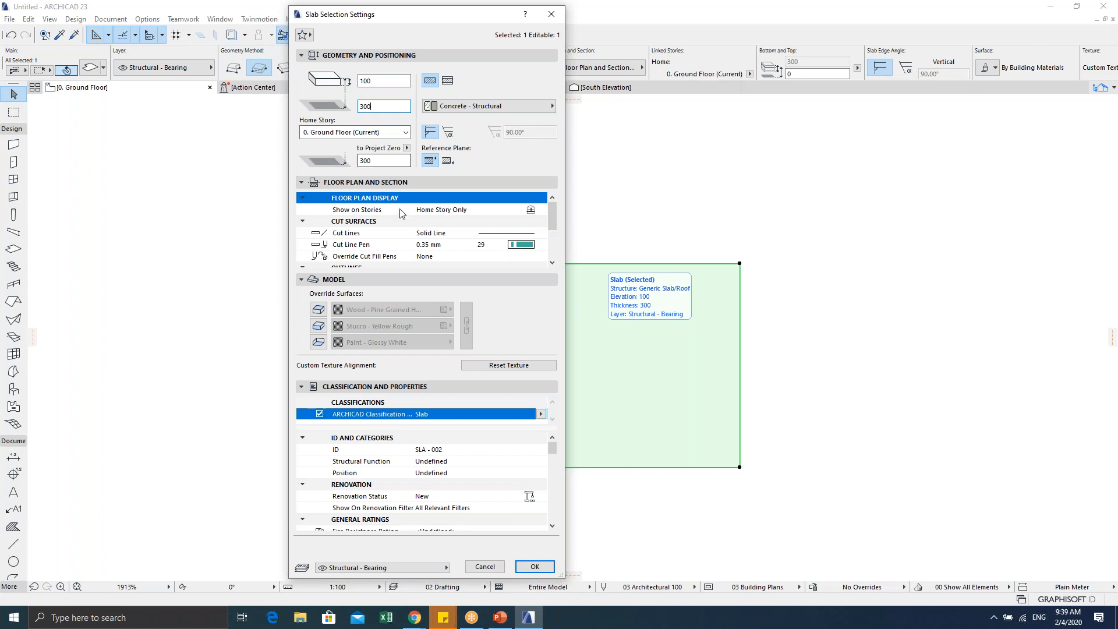
left_click(534, 566)
scroll(606, 341, "up", 1)
middle_click_drag(571, 332, 557, 304)
key("Escape")
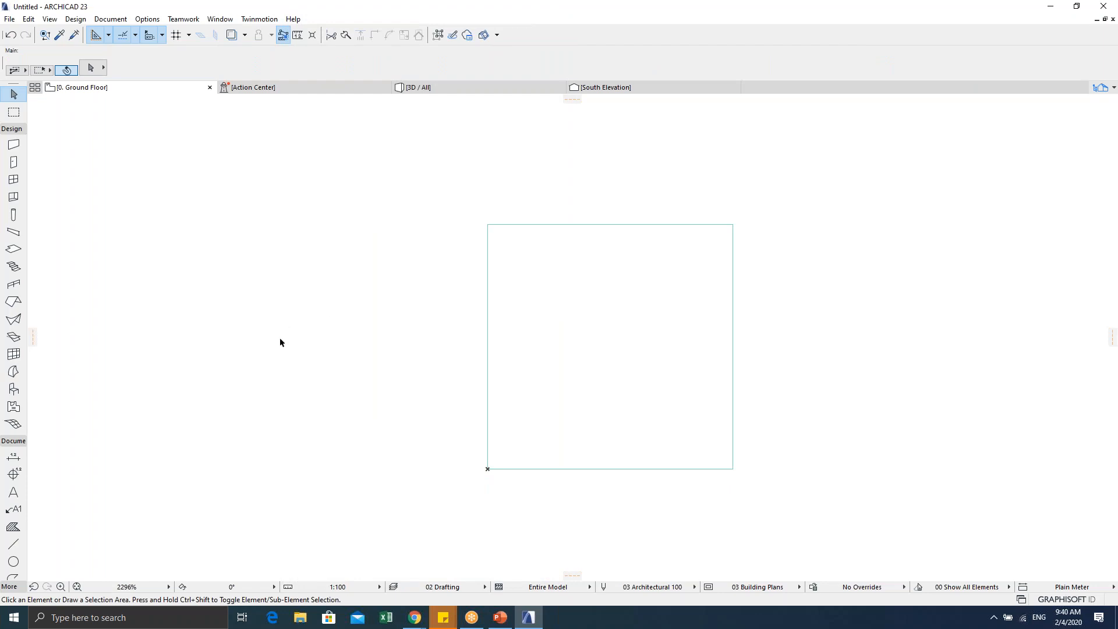
left_click(13, 251)
middle_click_drag(186, 340, 341, 342)
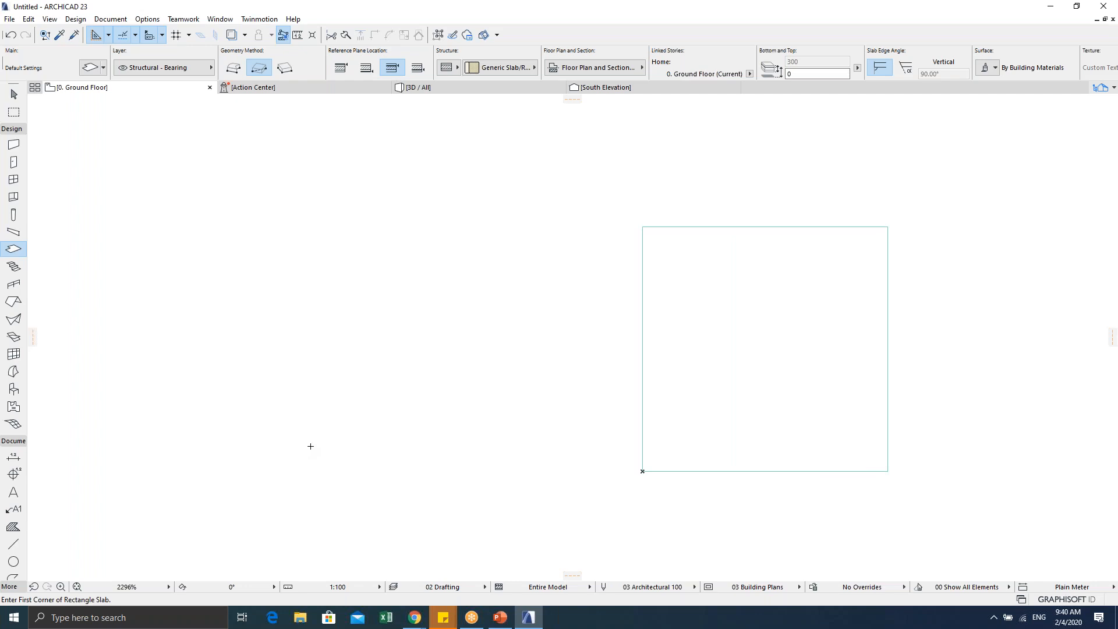
scroll(547, 336, "down", 3)
middle_click_drag(507, 334, 377, 310)
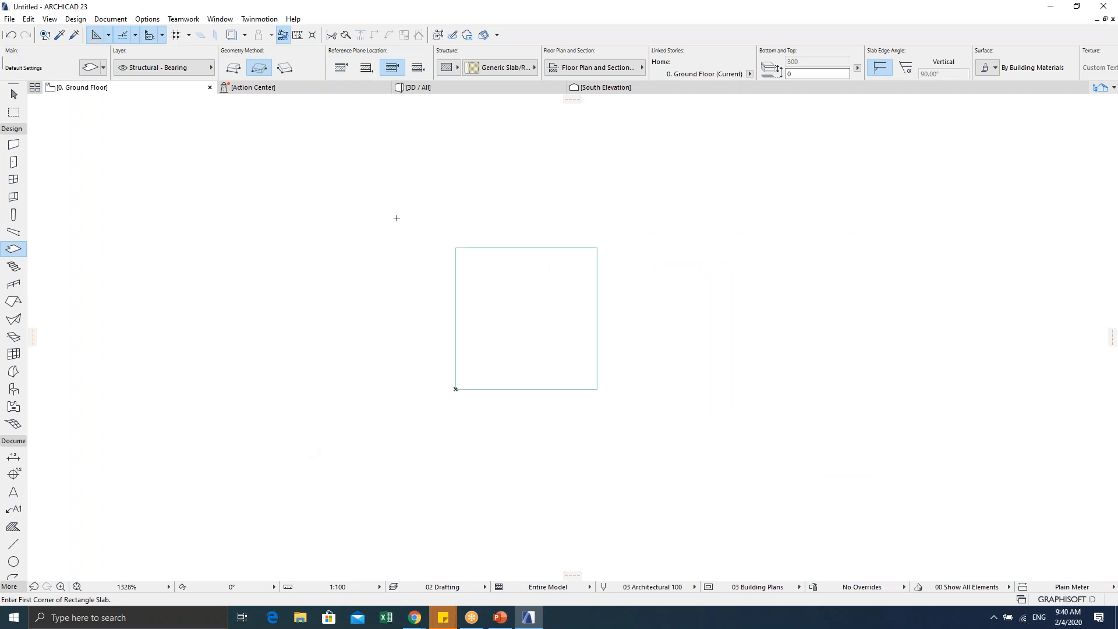
left_click(678, 394)
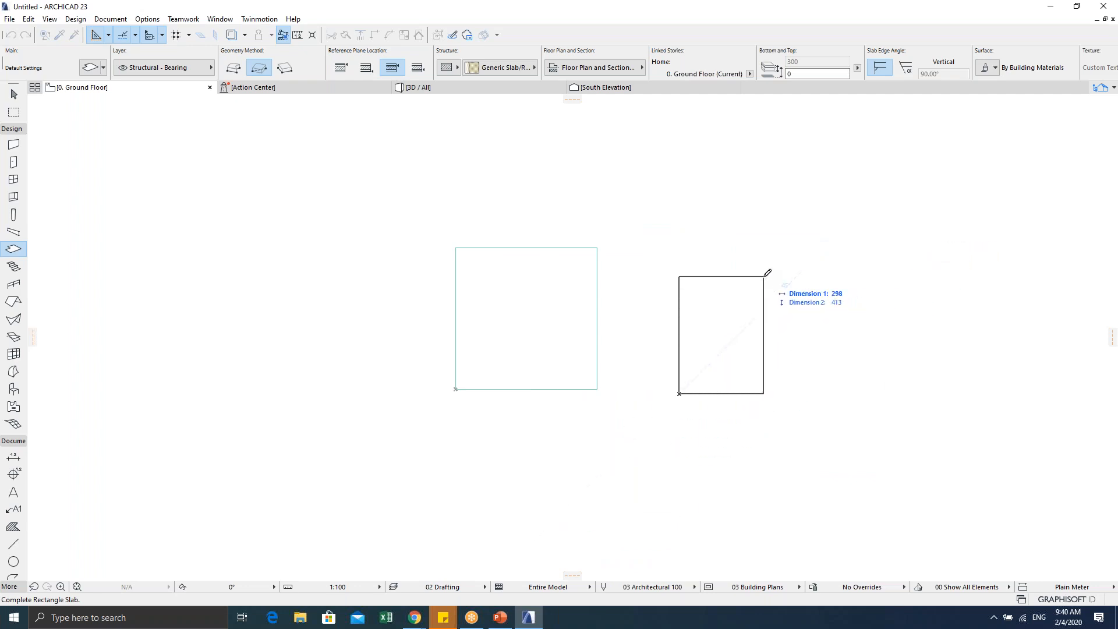
key("Tab")
type("500")
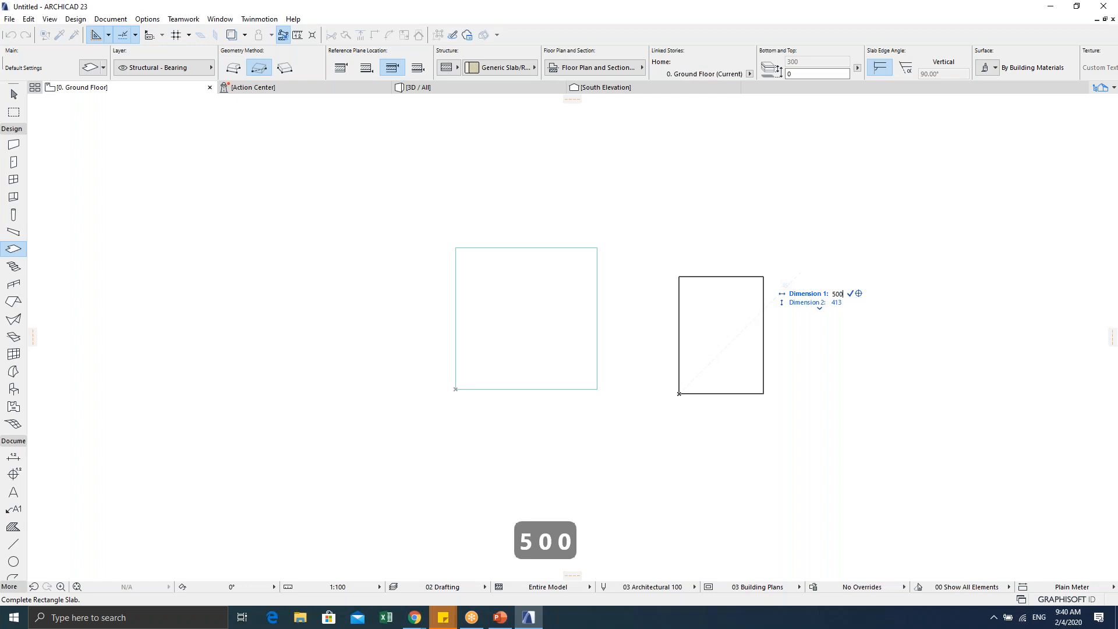
key("Tab")
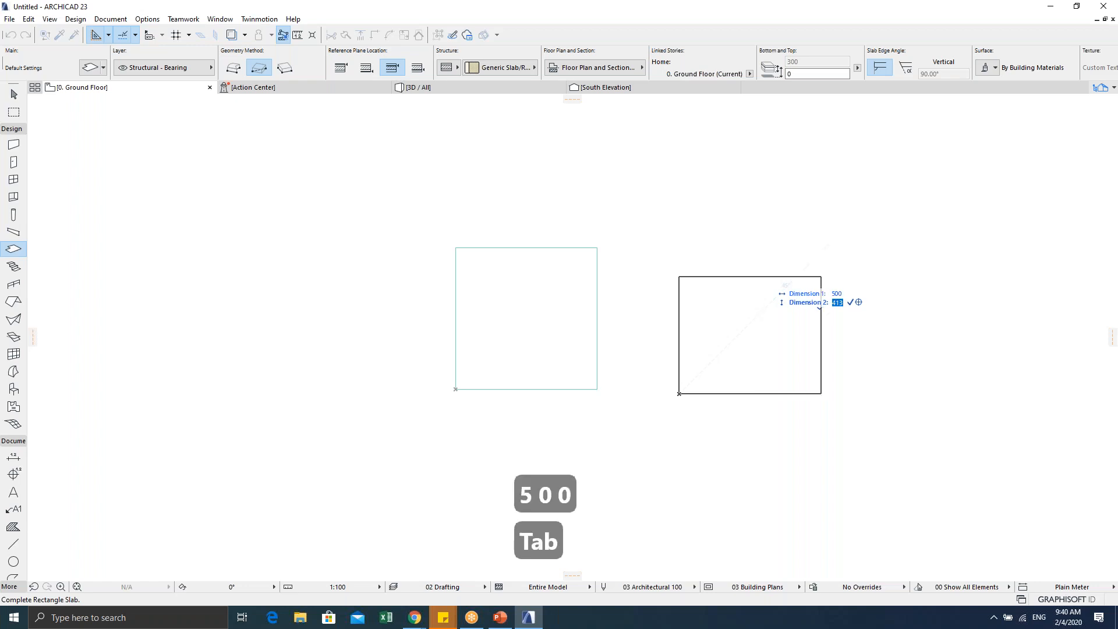
type("500")
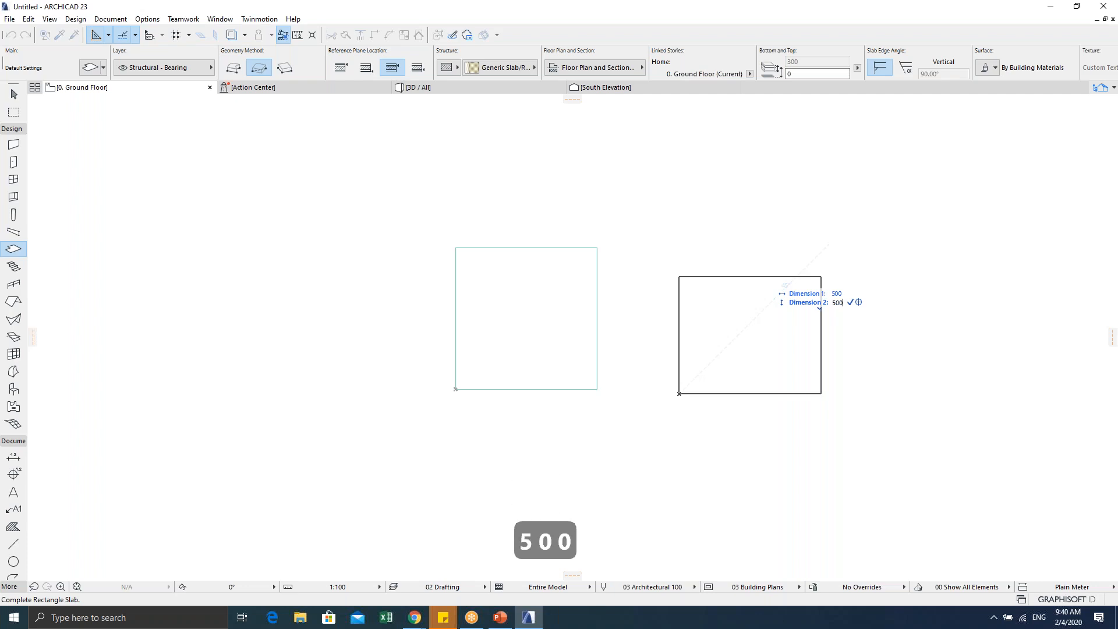
key("Return")
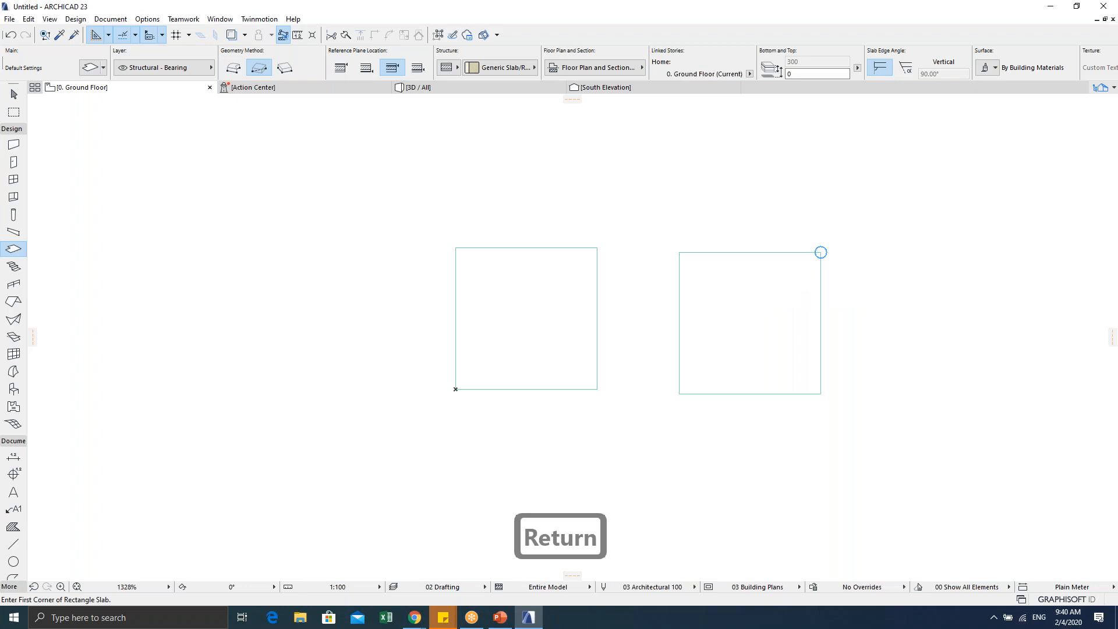
key("Escape")
key("Escape")
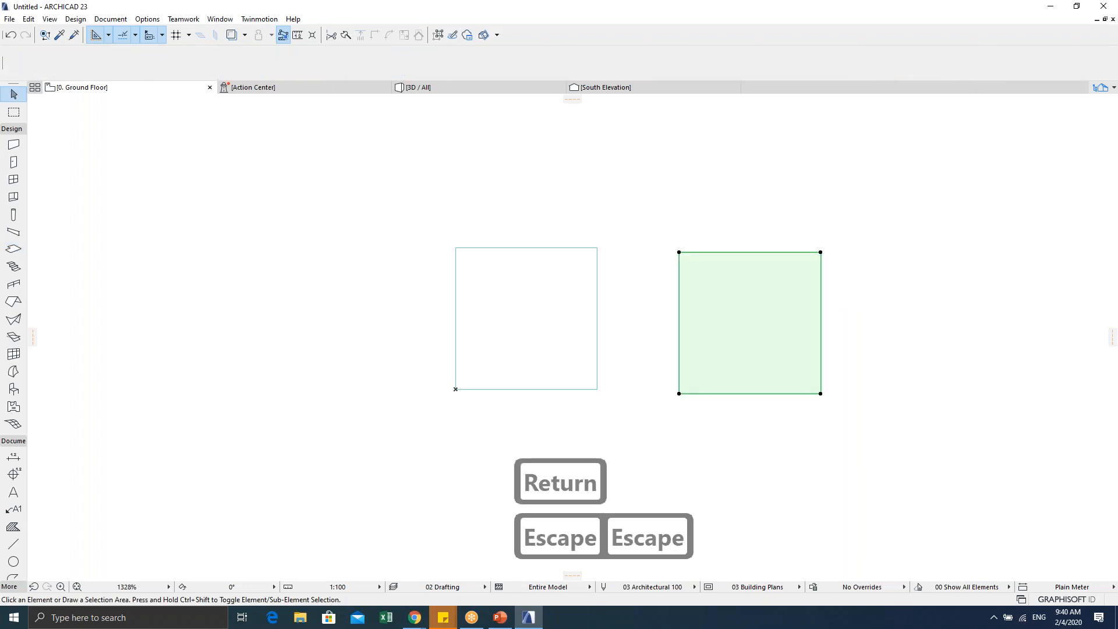
key("Delete")
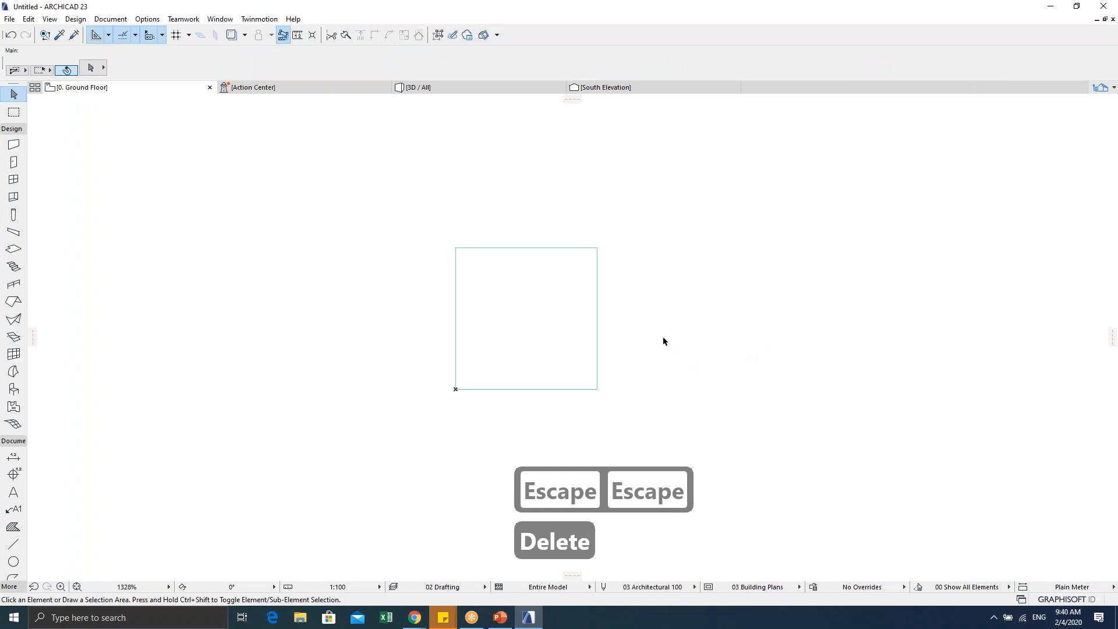
middle_click_drag(626, 334, 652, 349)
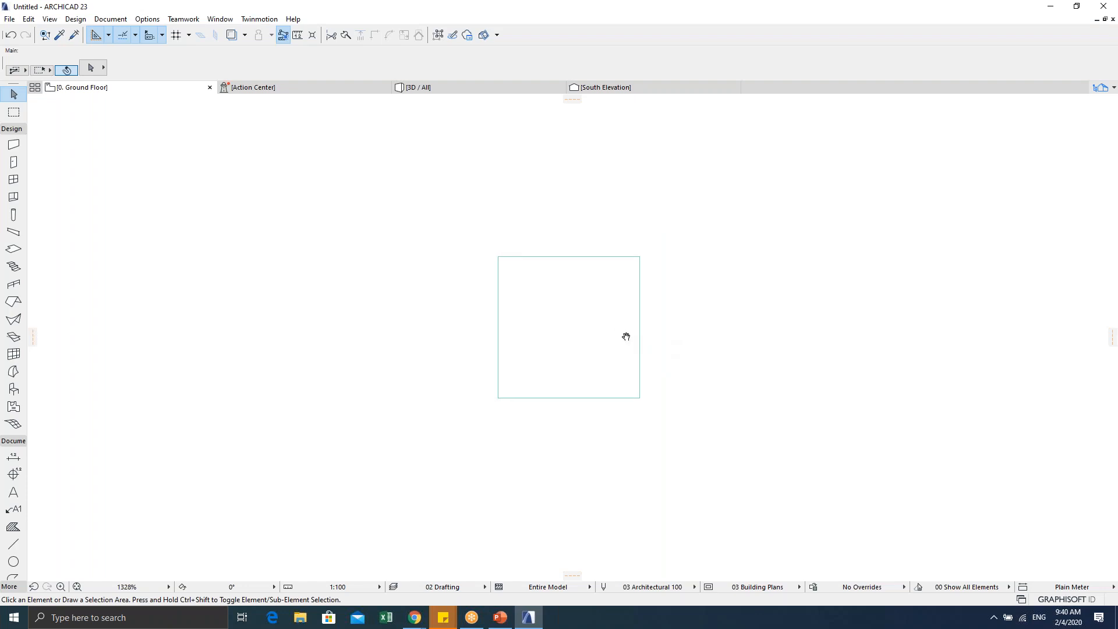
left_click(13, 215)
Step: Give default columns a linked 50 × 50 section anchored at the top-left core corner
double_click(12, 218)
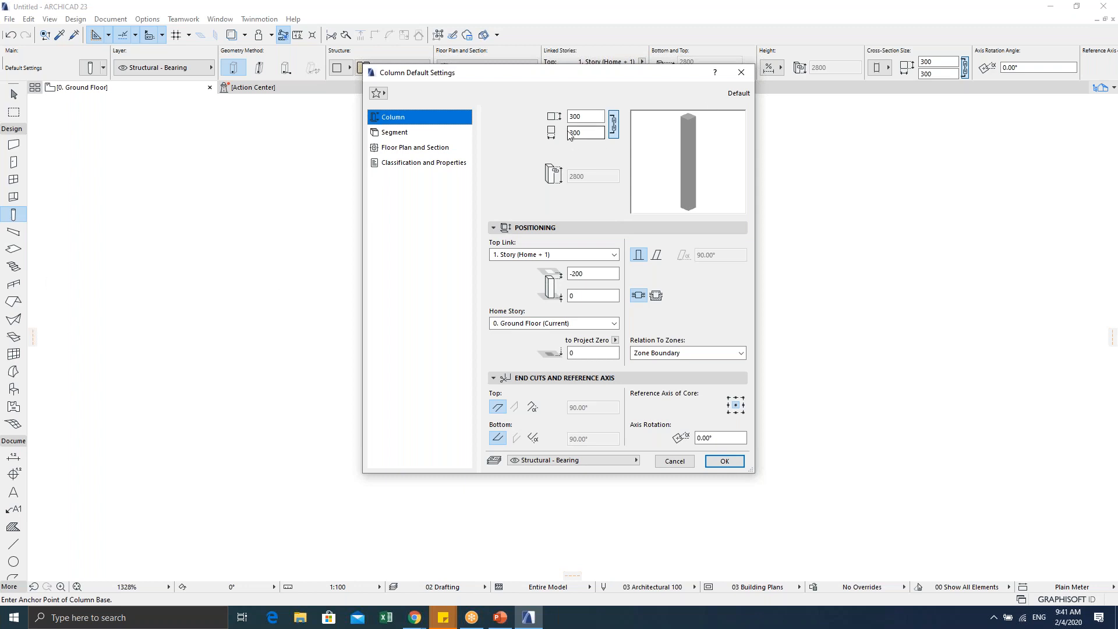
left_click(613, 126)
left_click_drag(590, 115, 560, 116)
type("50")
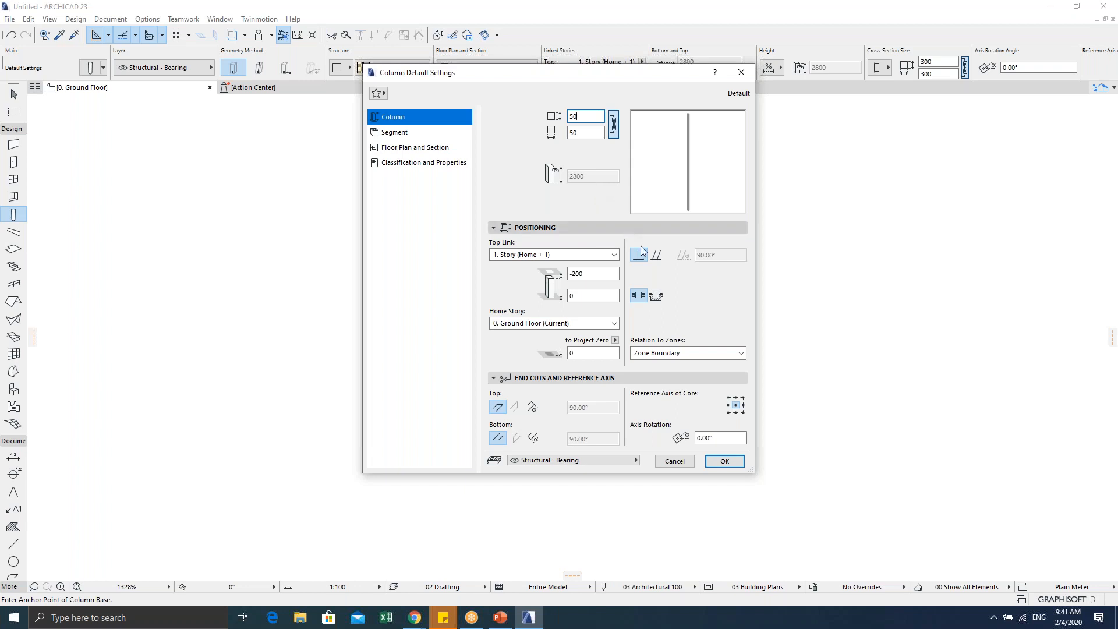
left_click(729, 399)
left_click(724, 462)
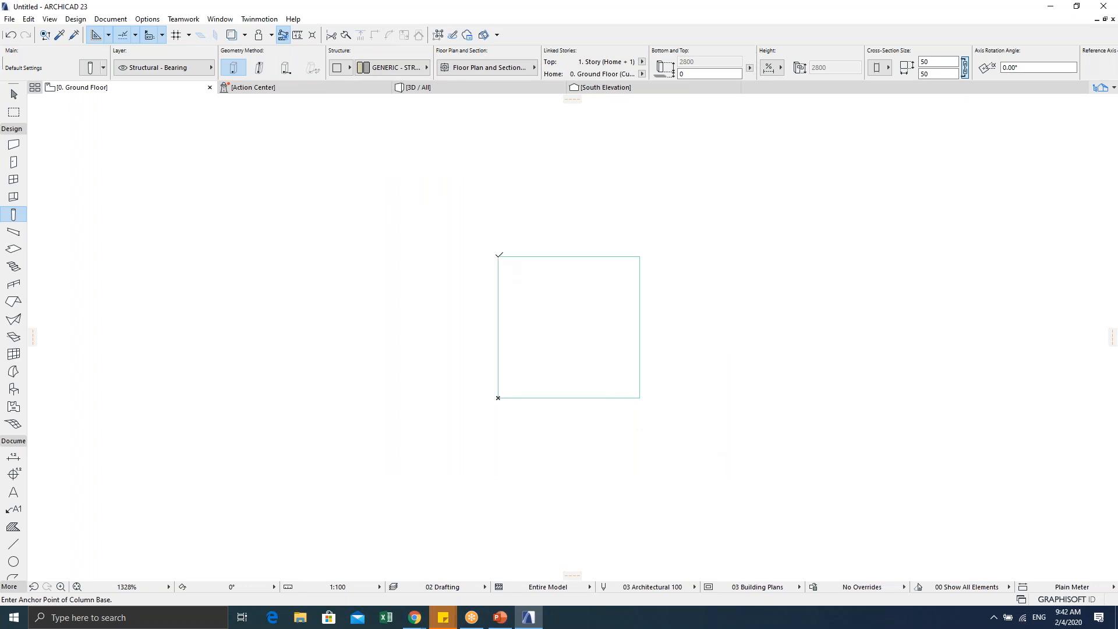
Step: Place a column at the slab's top-left corner and select it
left_click(497, 256)
scroll(548, 318, "up", 2)
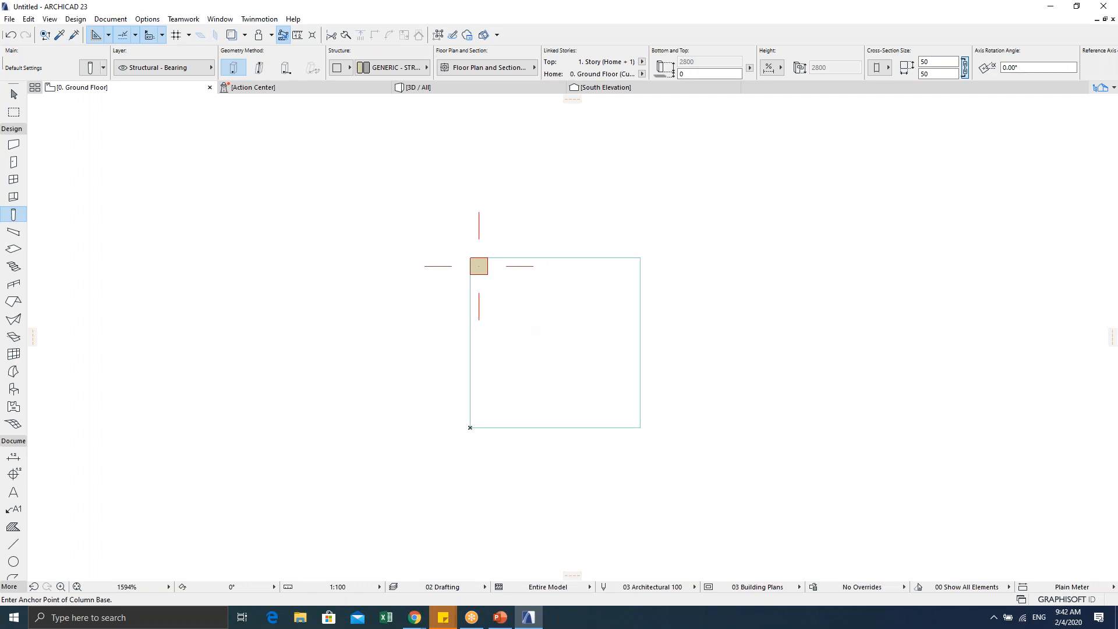
key("Escape")
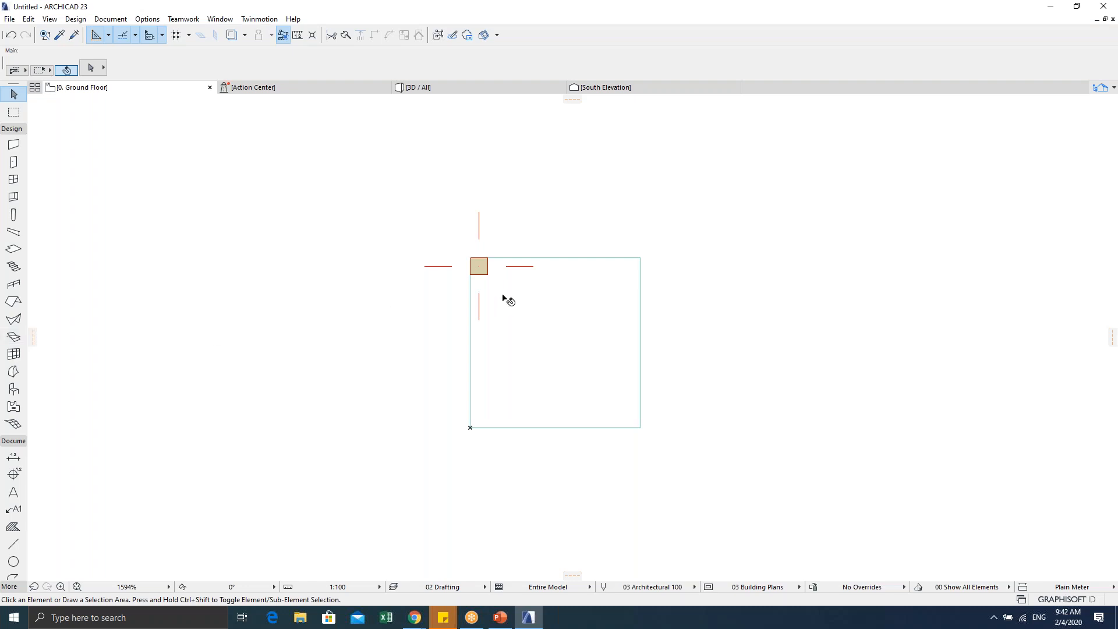
left_click(479, 271)
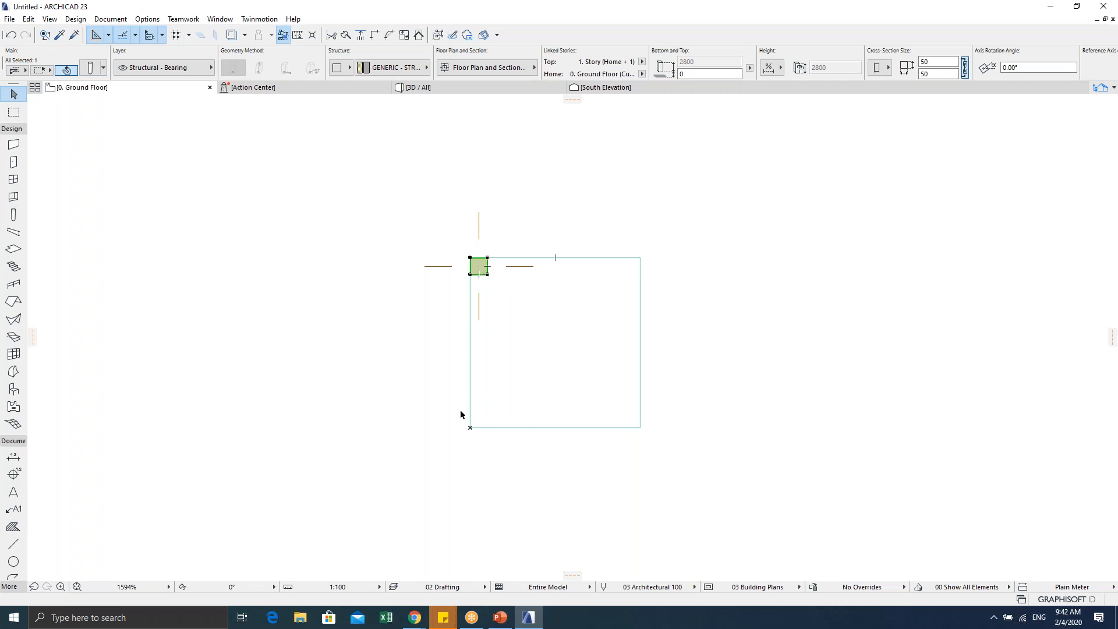
scroll(491, 282, "up", 3)
scroll(445, 241, "down", 1)
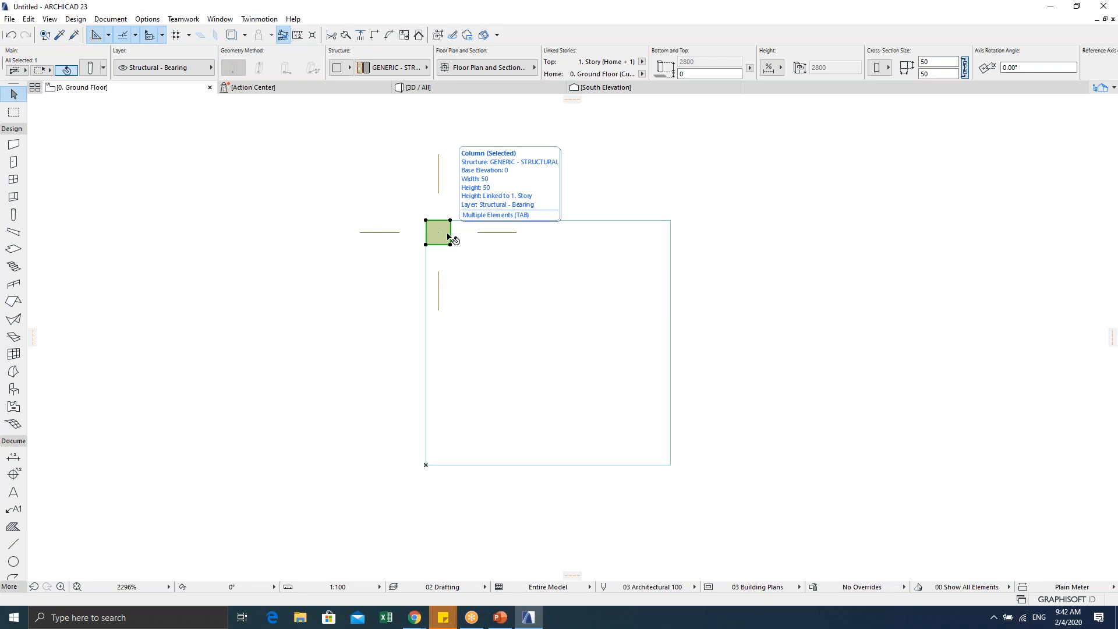
Step: Copy the column from its top-right corner to the slab's top-right corner
key("ctrl+shift+d")
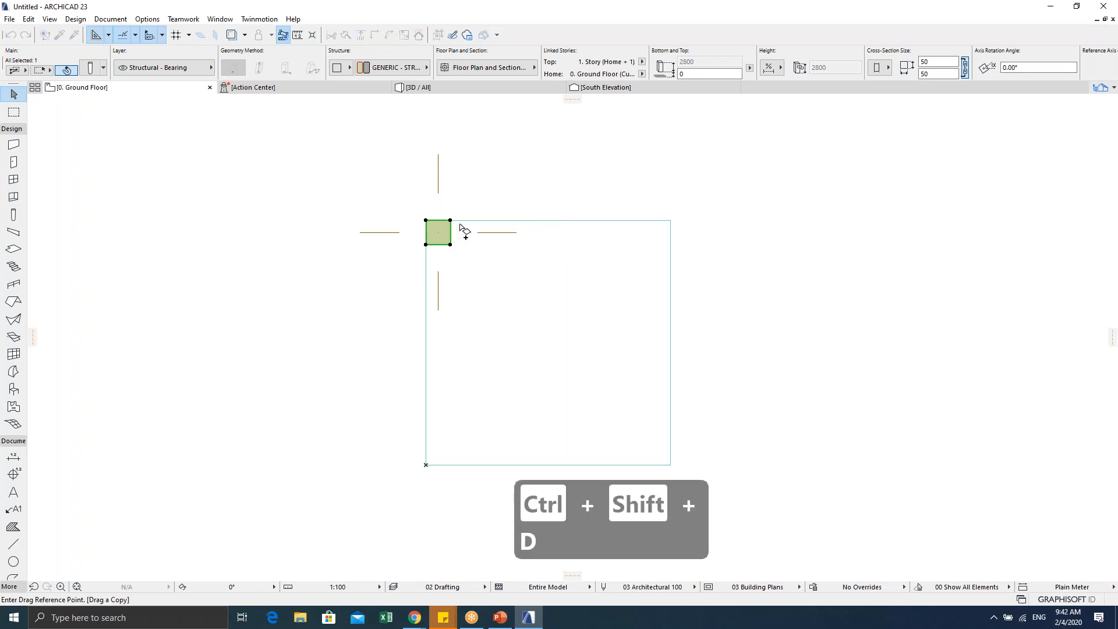
left_click(450, 221)
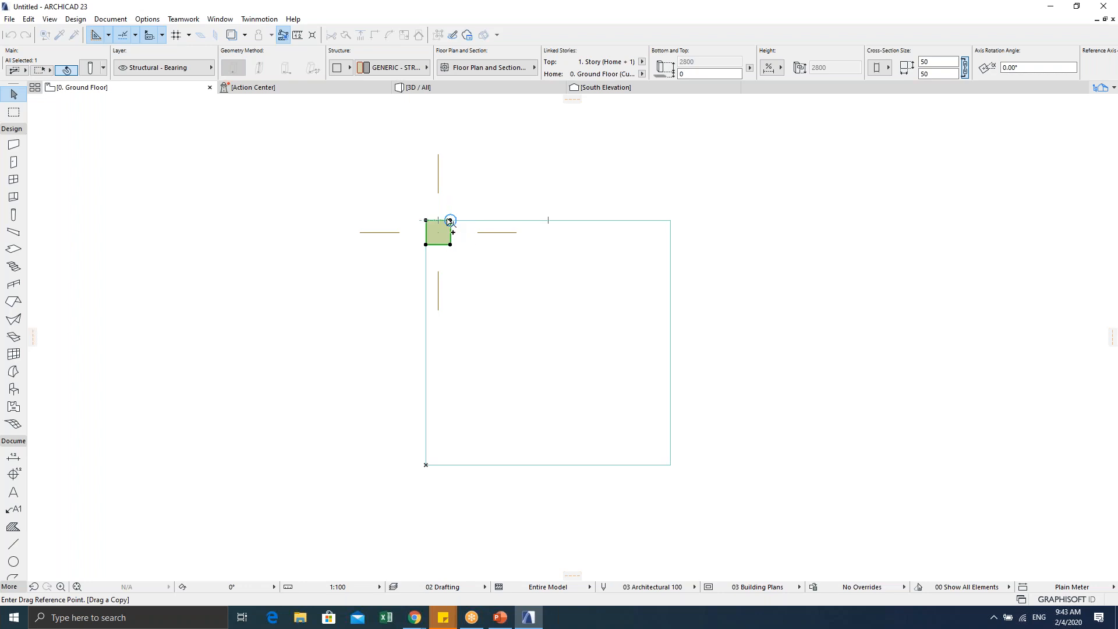
left_click(450, 221)
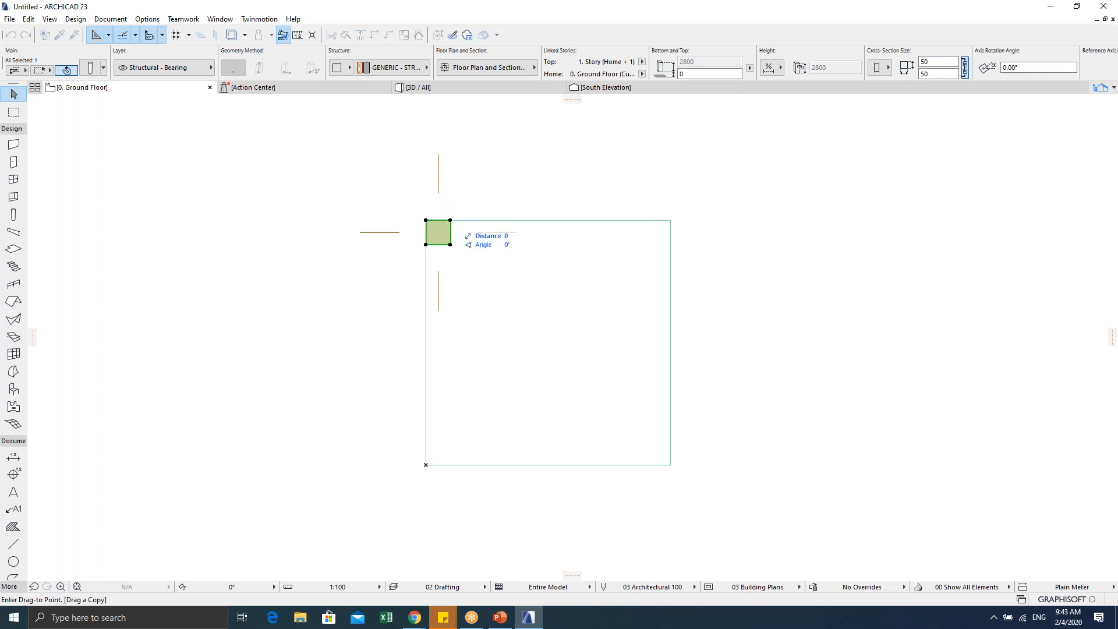
left_click(670, 221)
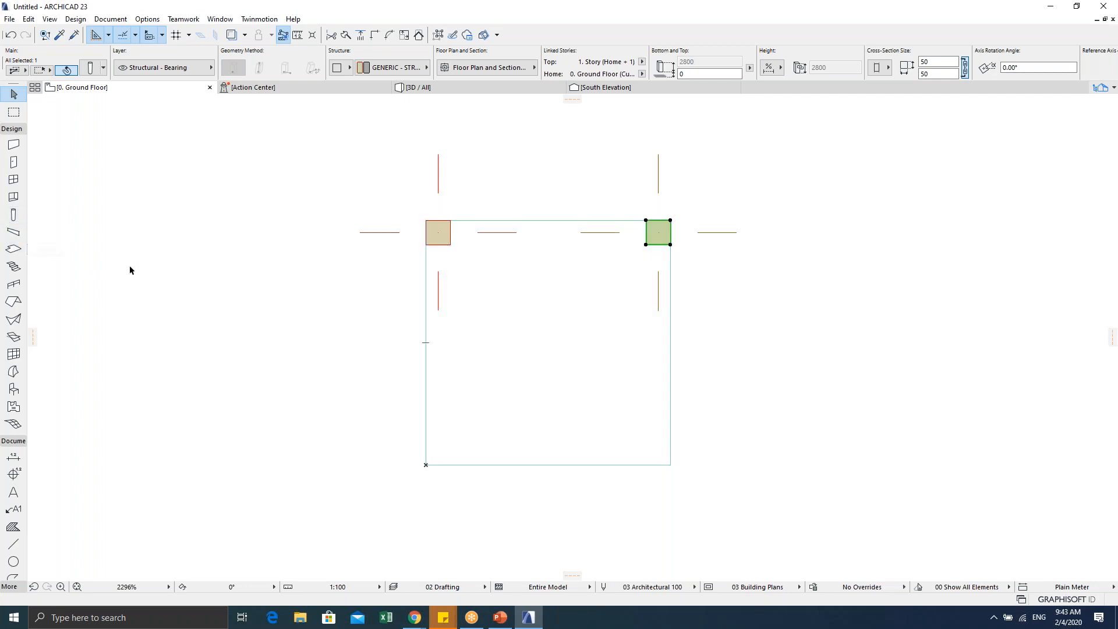
left_click(142, 263)
double_click(14, 214)
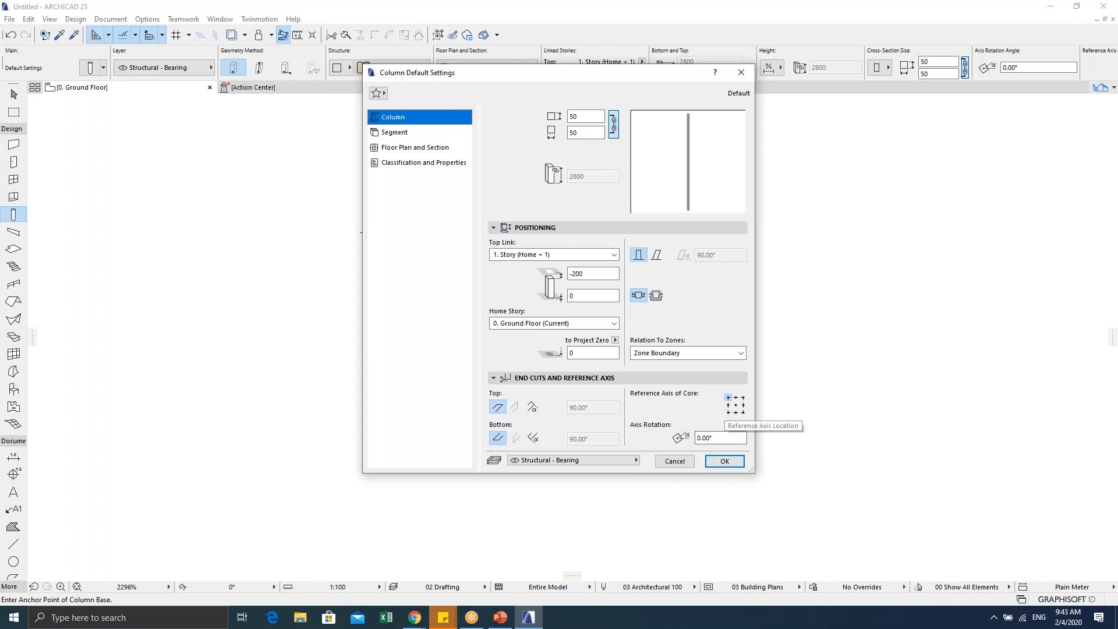
Step: Close Column Default Settings, keeping the 50 × 50 column settings
left_click(726, 462)
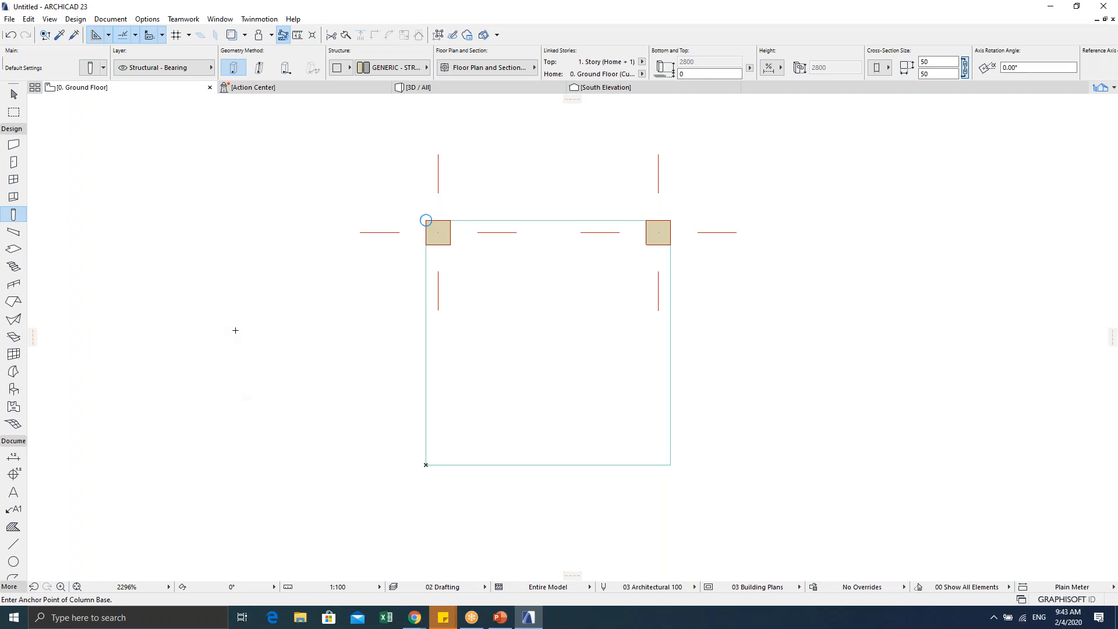
Step: Stop placing columns and delete the top-right column
key("Escape")
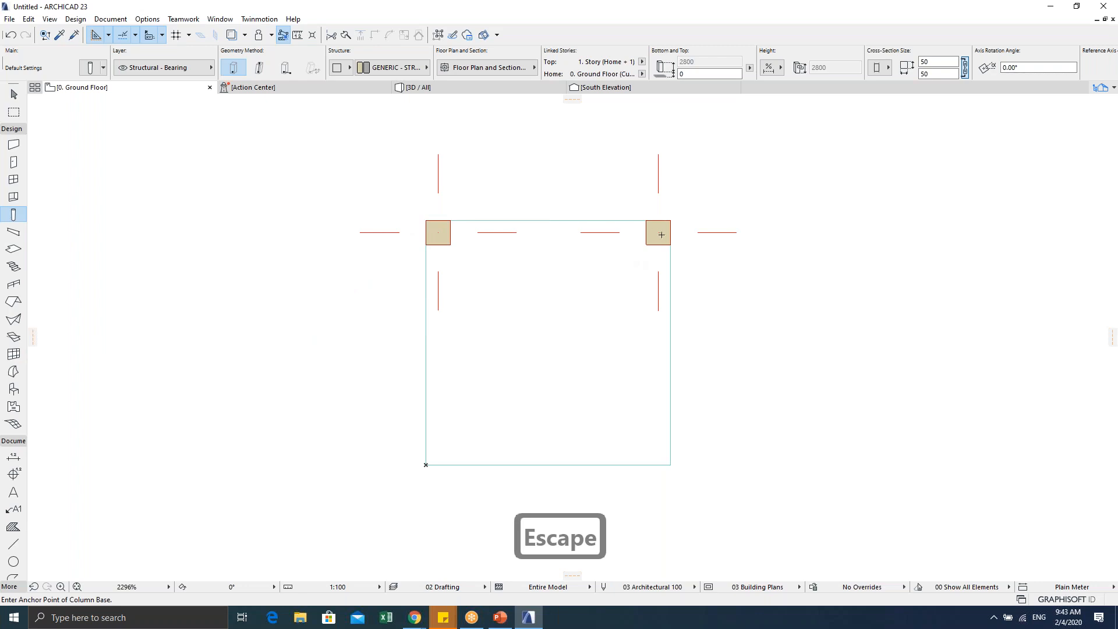
key("Escape")
left_click(657, 233)
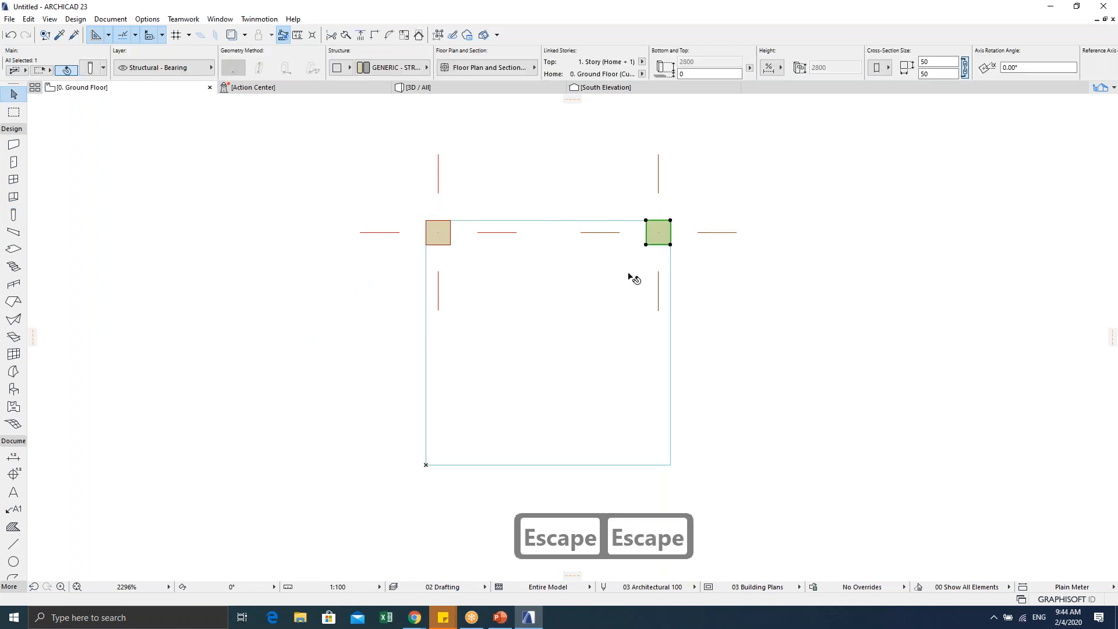
key("Delete")
Step: Copy the top-left column from its corner onto the slab's top-right corner
left_click(432, 230)
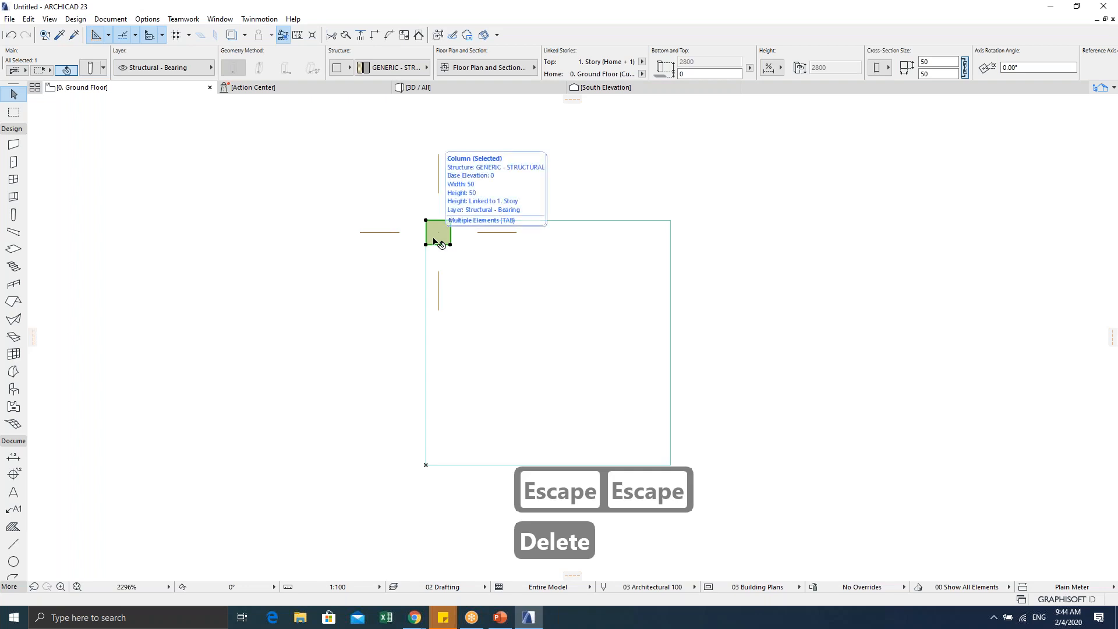
key("ctrl+d")
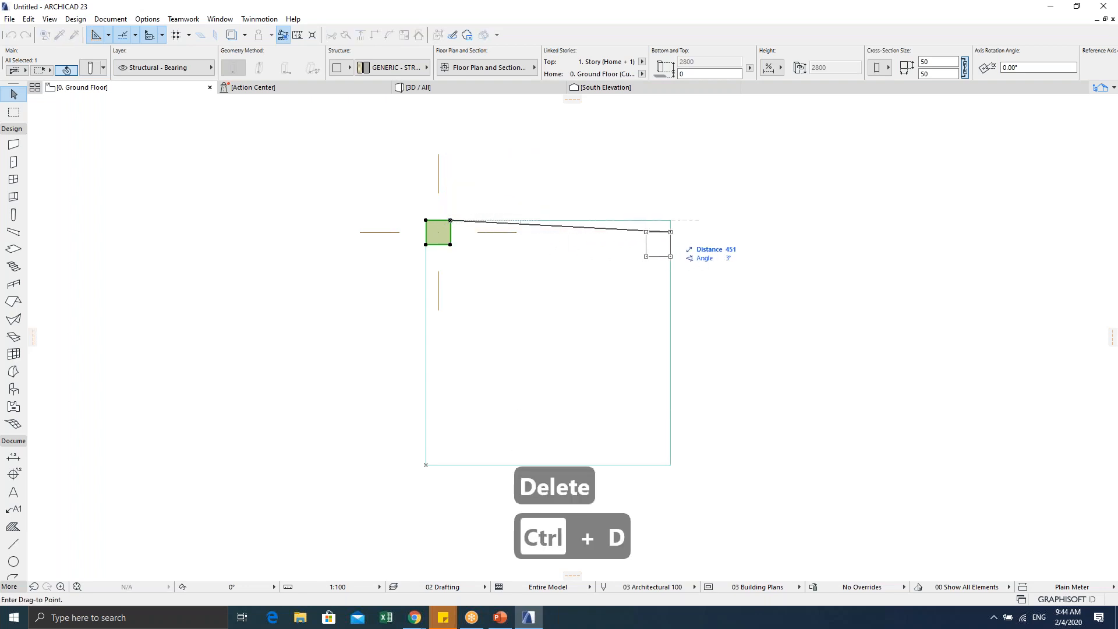
left_click(670, 220)
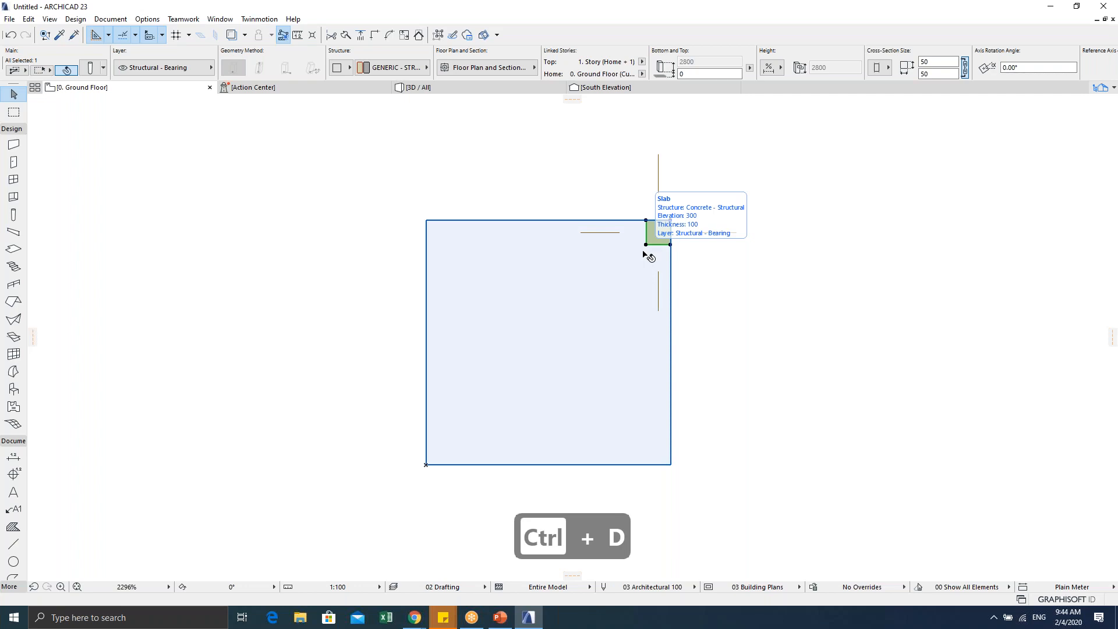
key("ctrl+z")
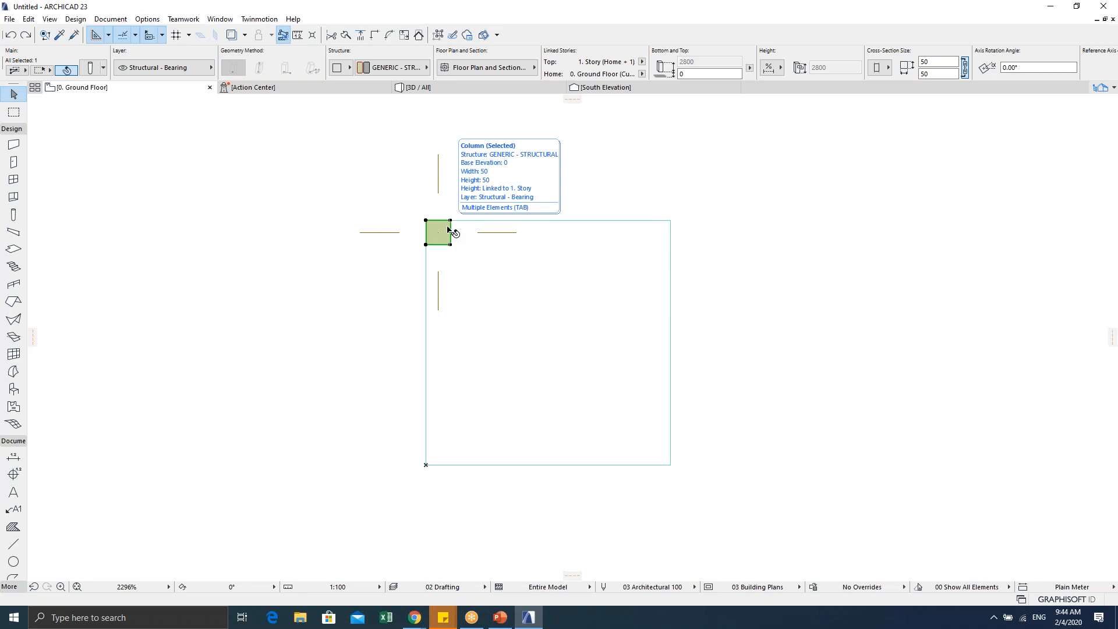
key("ctrl+shift+d")
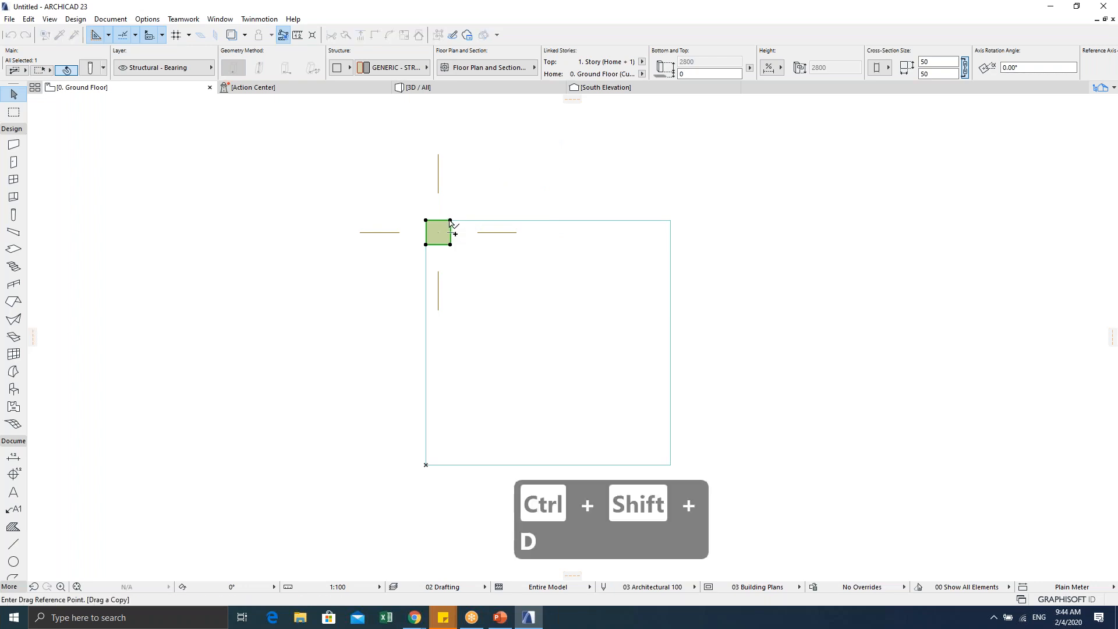
left_click(450, 221)
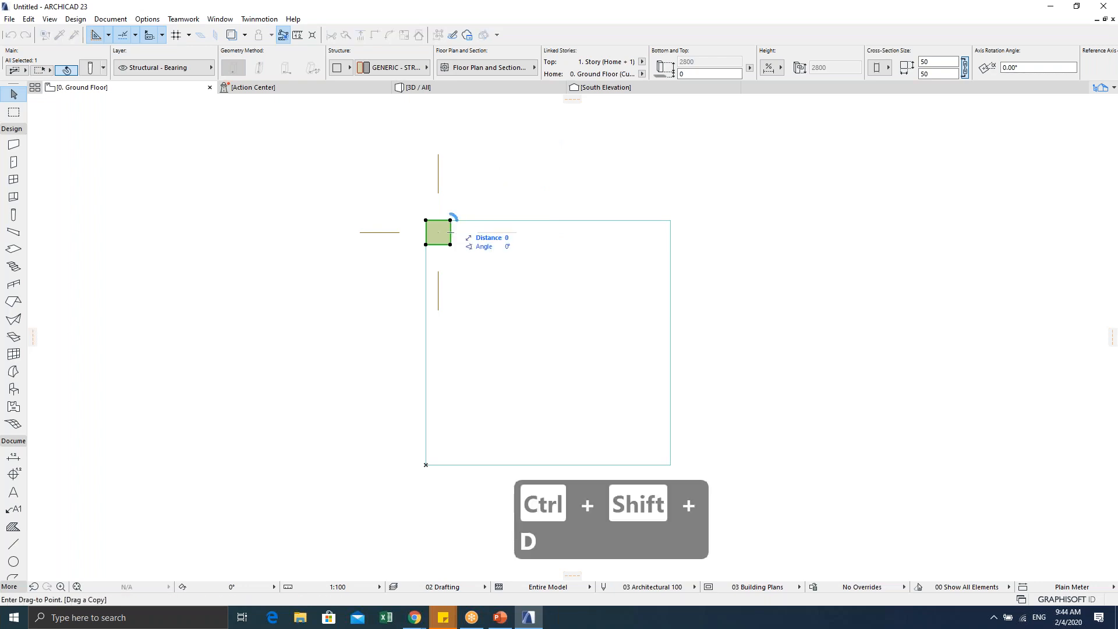
left_click(670, 221)
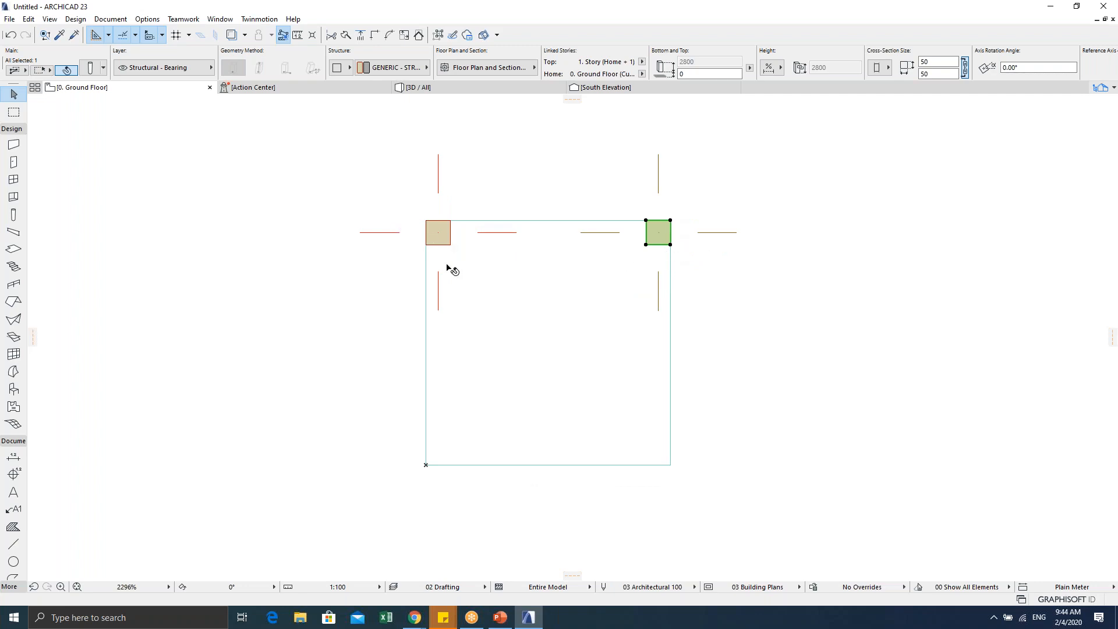
left_click(438, 232)
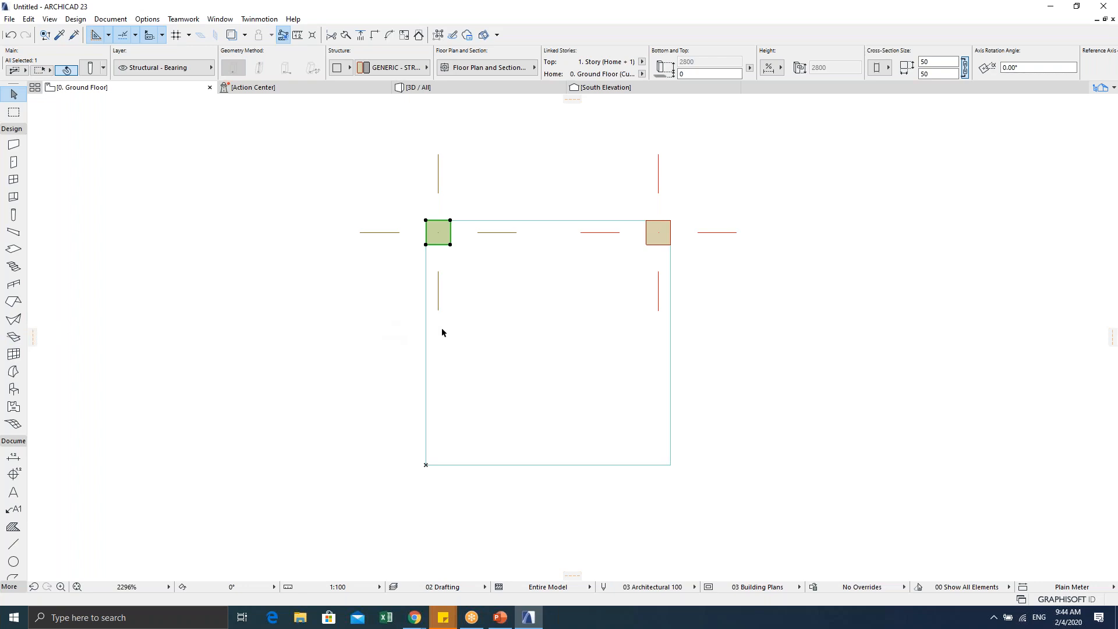
Step: In Column Default Settings, set the core Reference Axis to the bottom-left point
left_click(320, 315)
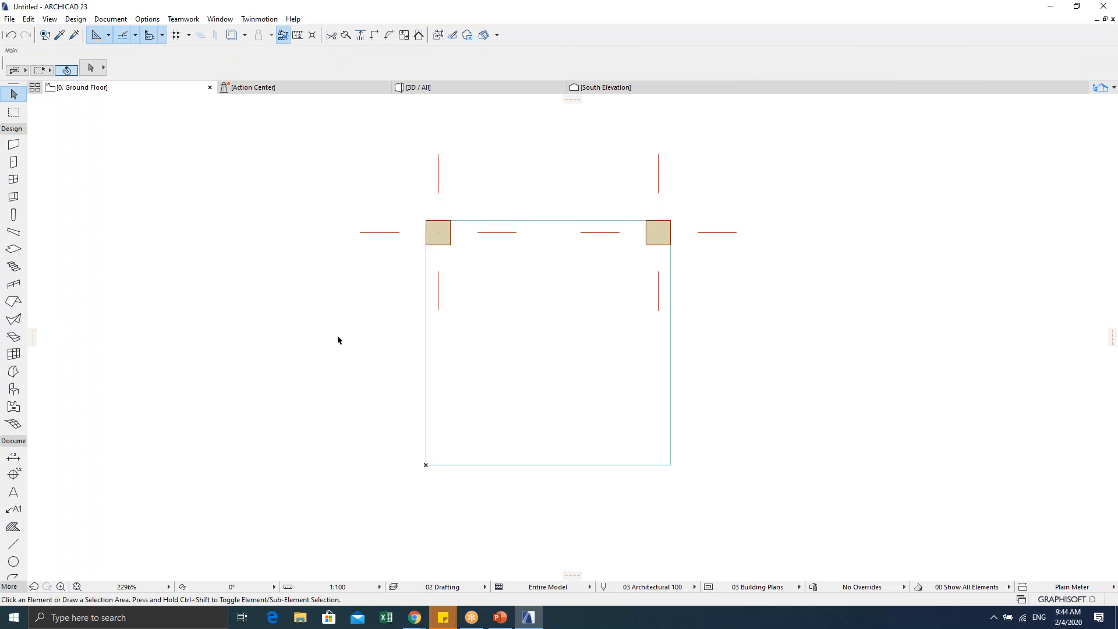
scroll(392, 337, "down", 1)
middle_click_drag(392, 337, 423, 308)
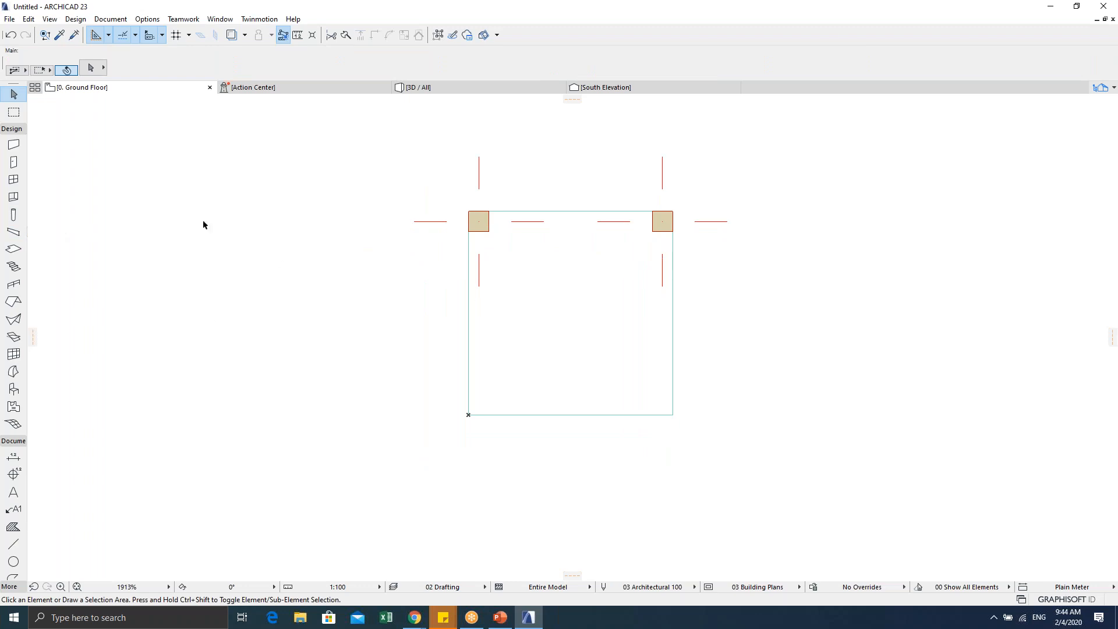
key("Escape")
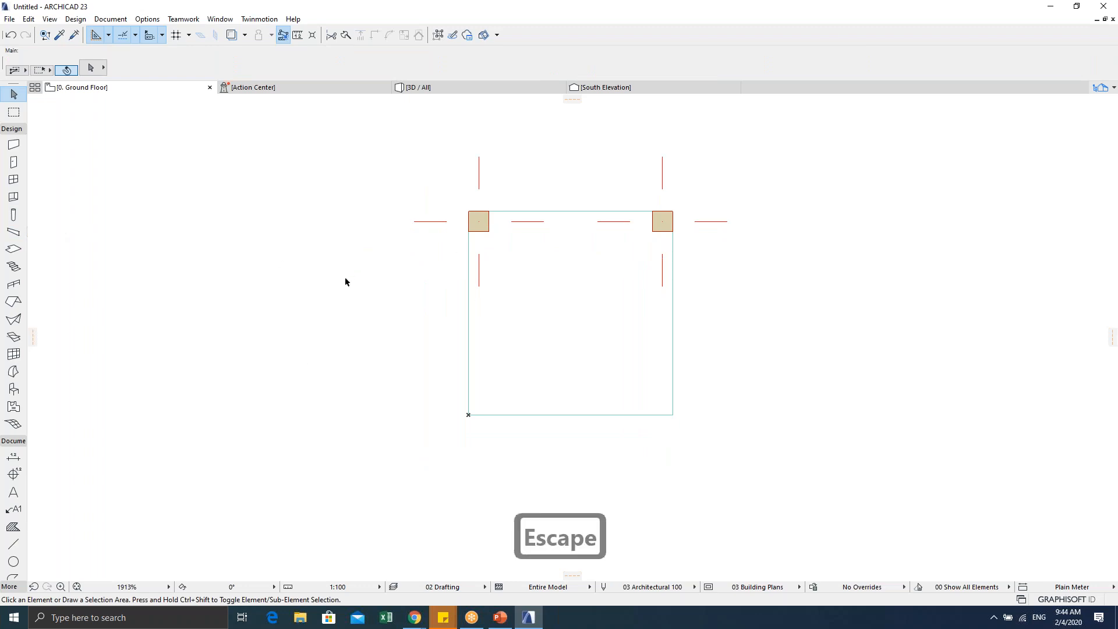
double_click(14, 215)
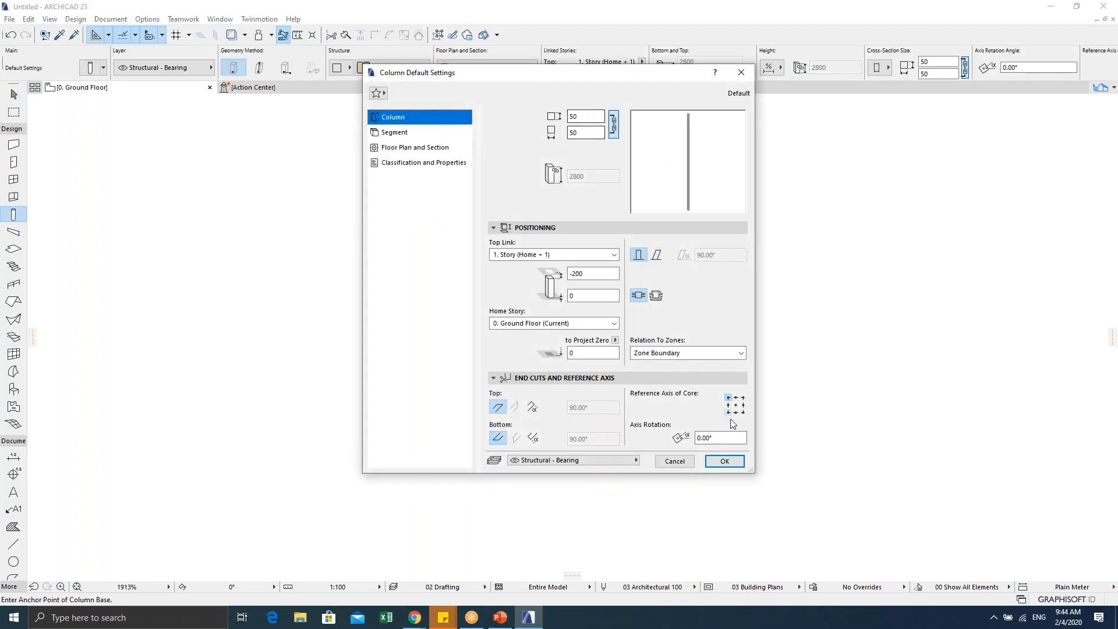
left_click(728, 412)
left_click(725, 460)
scroll(482, 450, "up", 2)
scroll(334, 370, "down", 2)
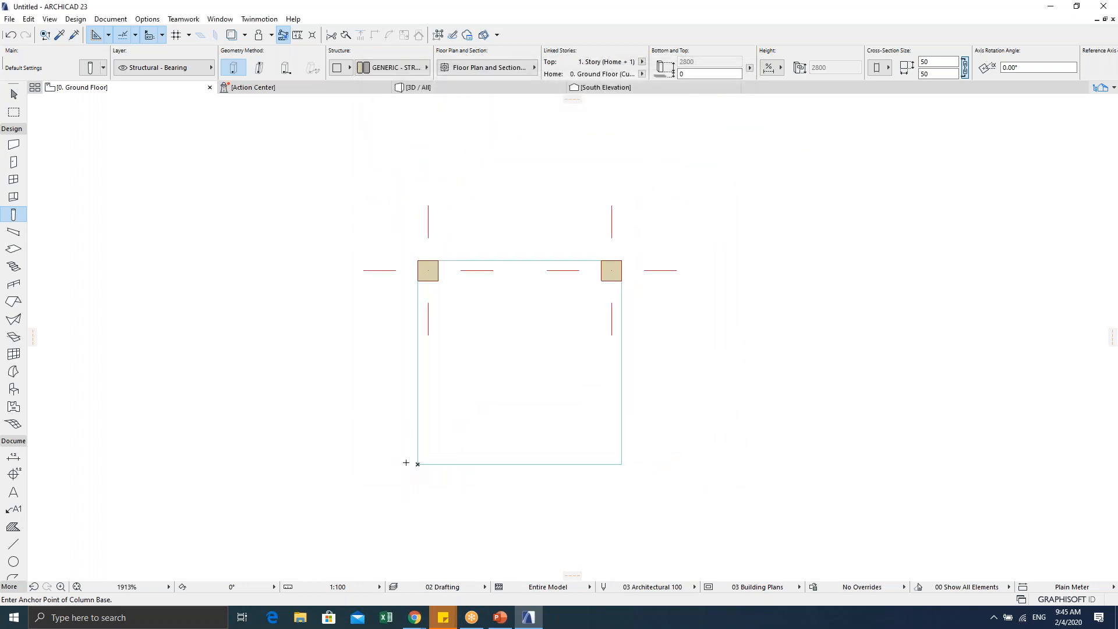
Step: Place a column at the slab's bottom-left corner
left_click(417, 463)
scroll(382, 417, "up", 2)
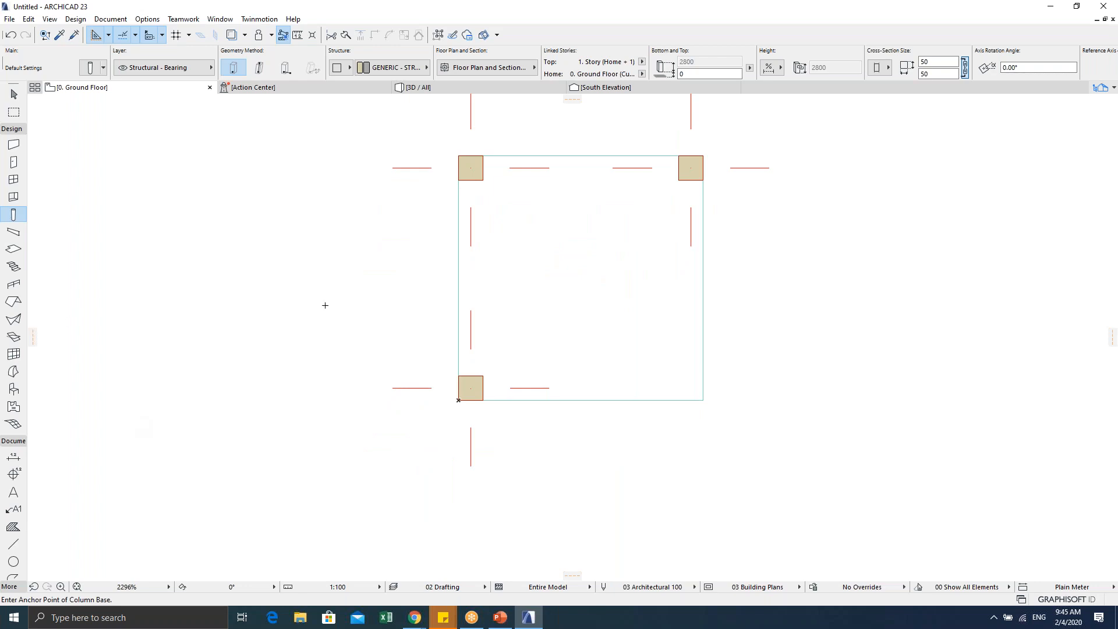
key("Escape")
left_click(524, 317)
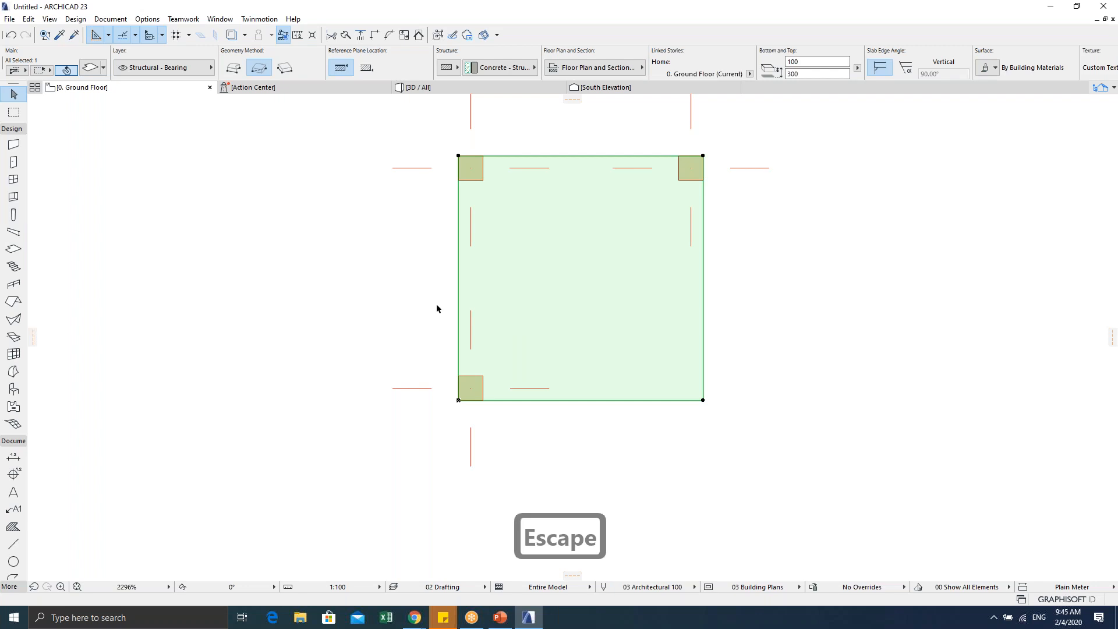
key("Escape")
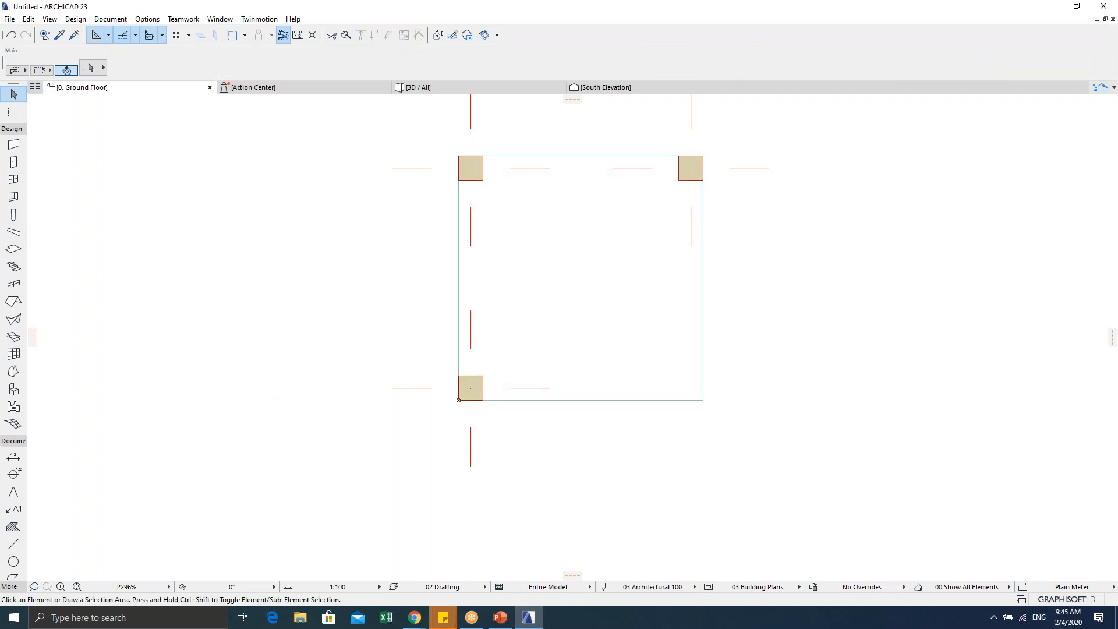
scroll(460, 349, "down", 2)
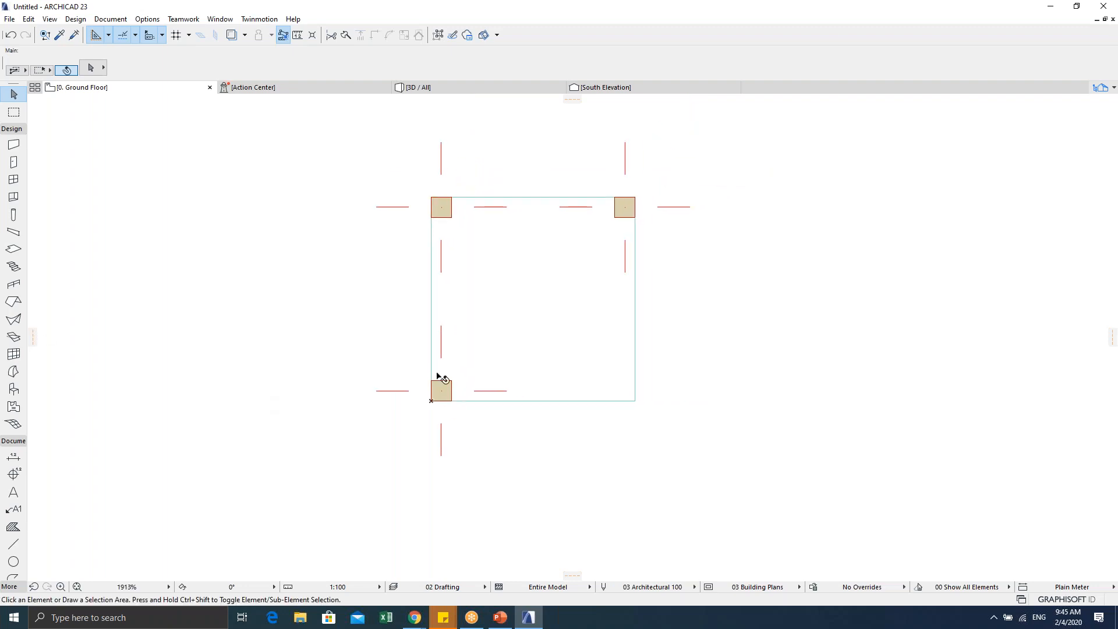
mouse_move(441, 379)
key("Escape")
Step: Copy the top-right column onto the slab's bottom-right corner
mouse_move(634, 199)
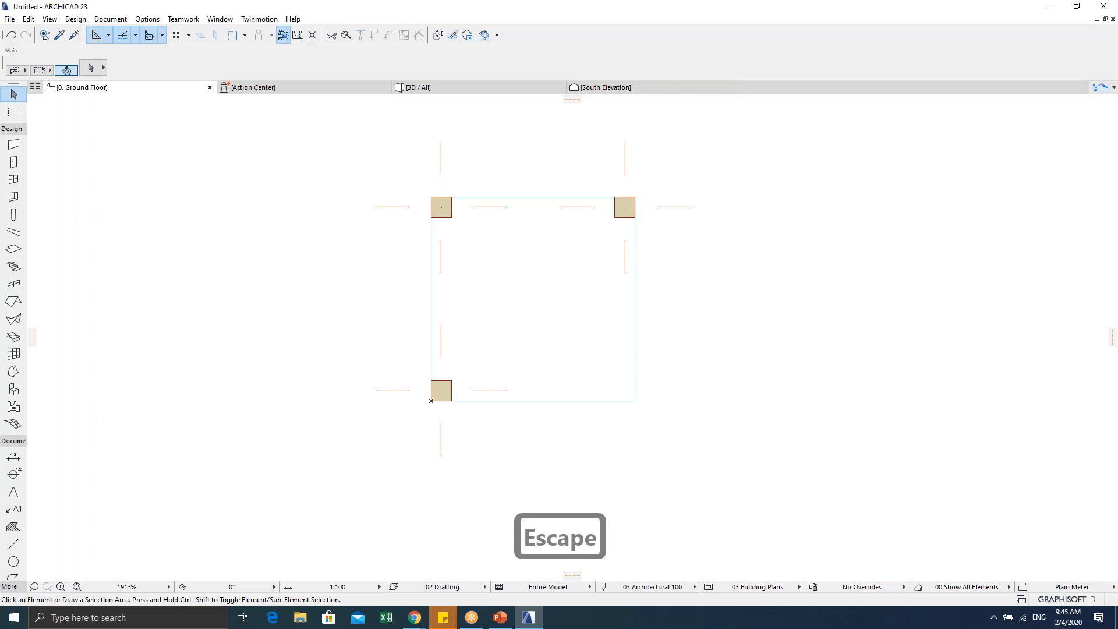
left_click(633, 212)
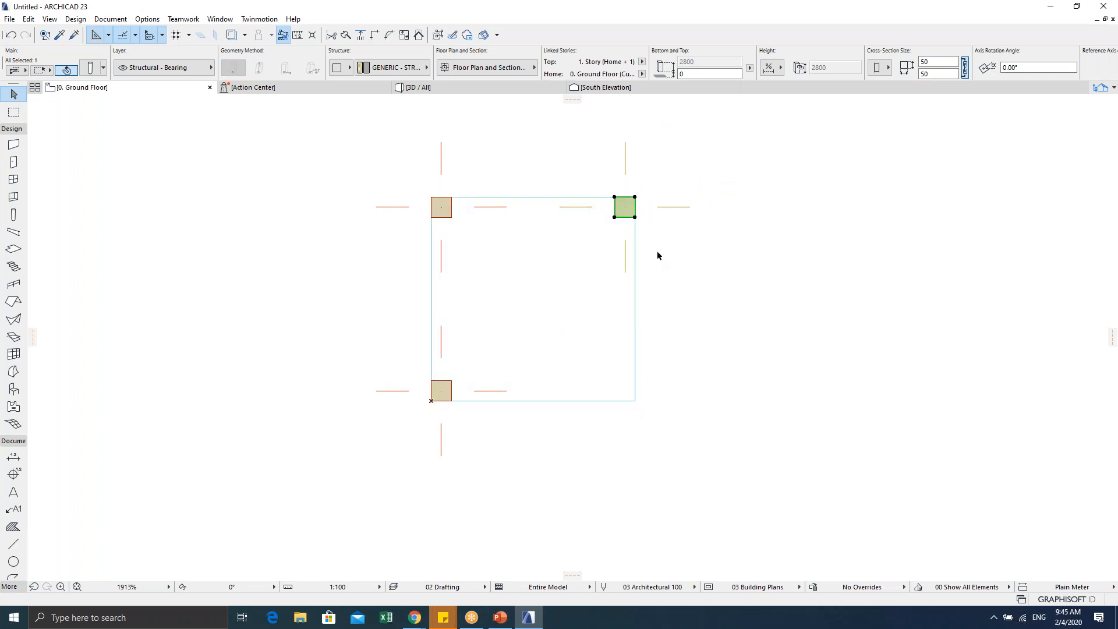
key("ctrl+shift+d")
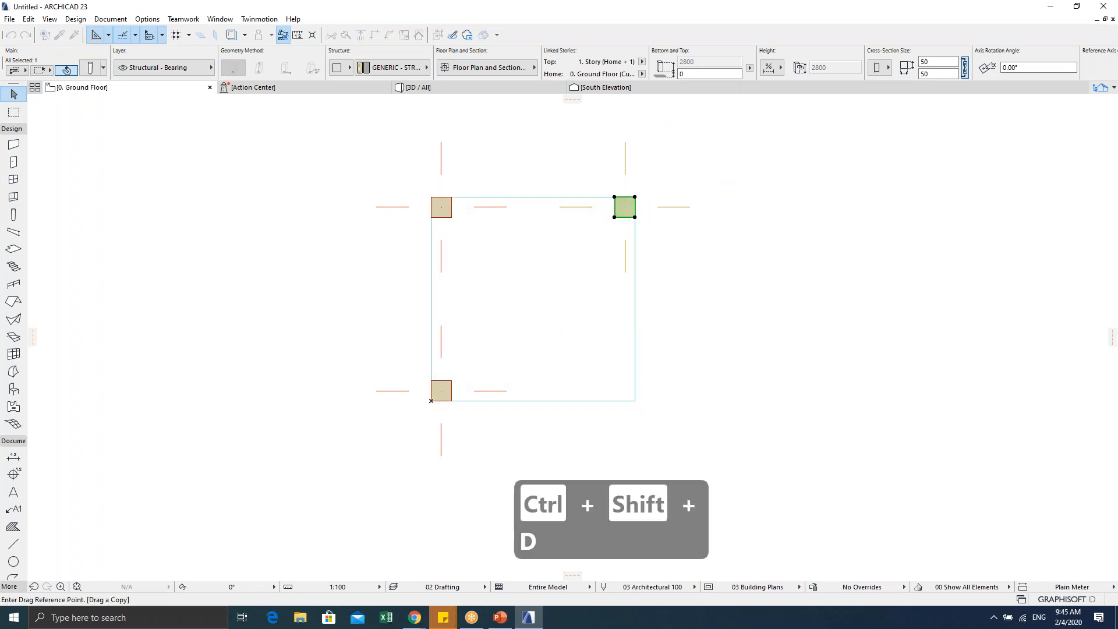
left_click(634, 217)
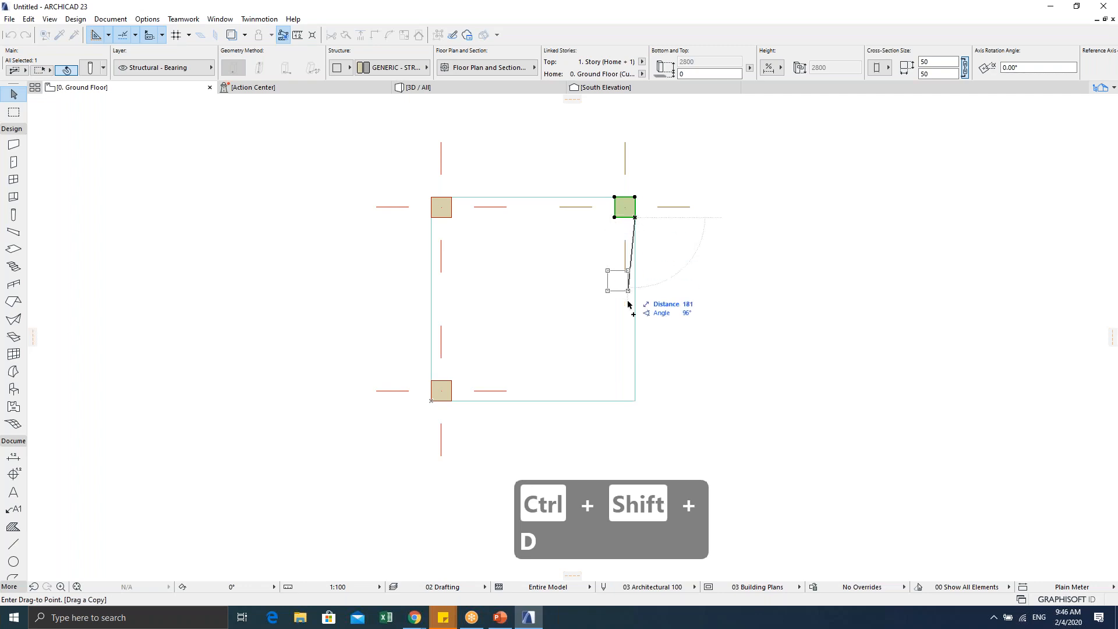
left_click(635, 401)
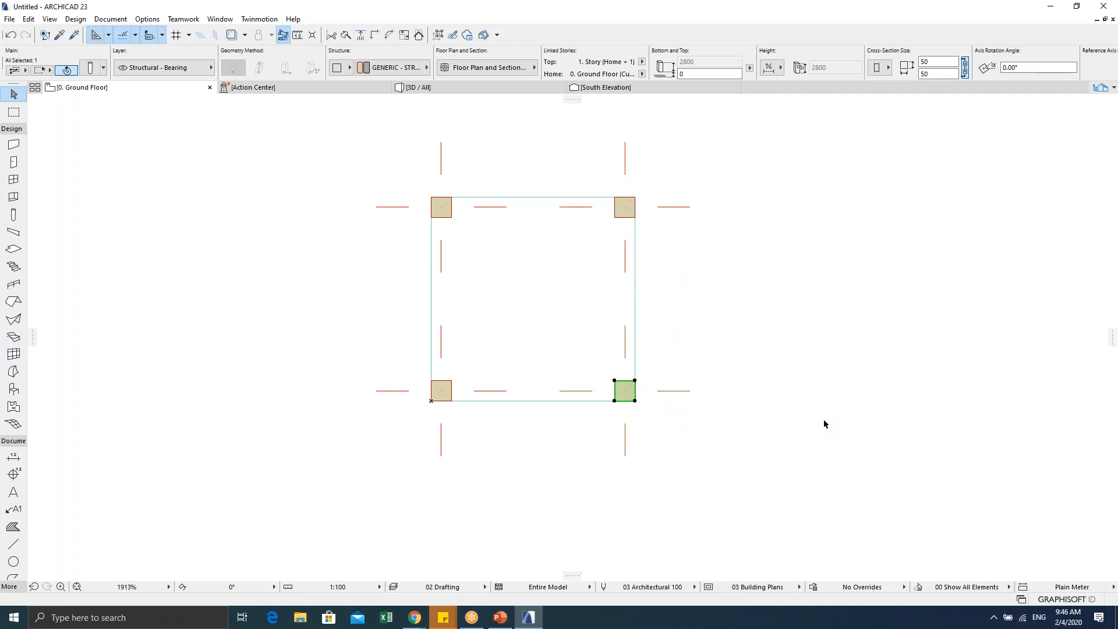
left_click(742, 344)
scroll(506, 392, "up", 2)
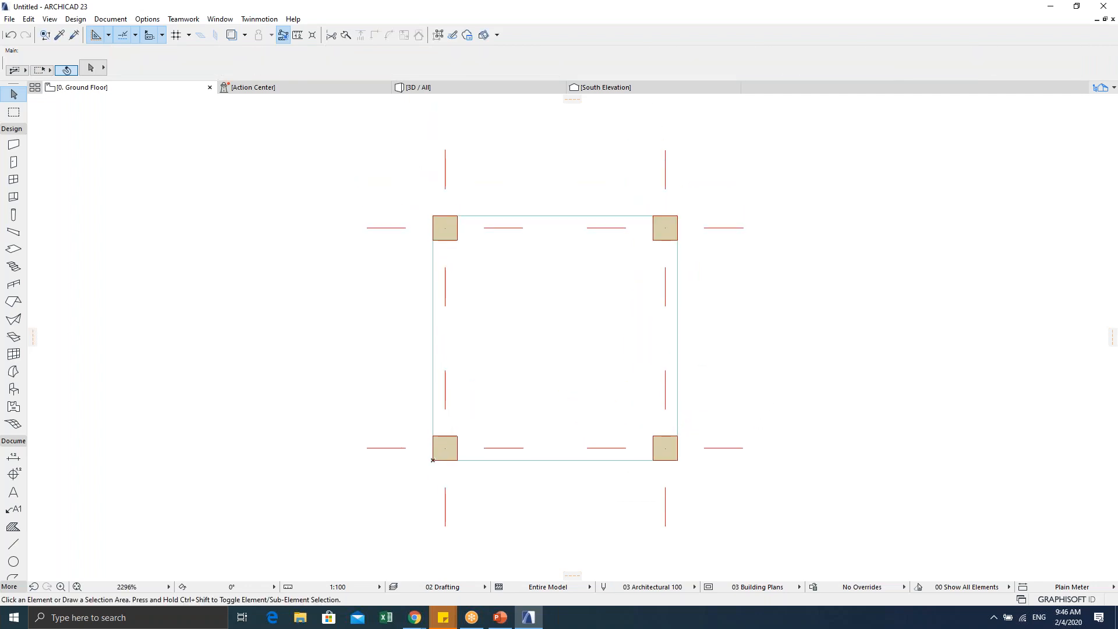
scroll(628, 406, "down", 2)
scroll(610, 391, "up", 2)
middle_click_drag(609, 389, 615, 361)
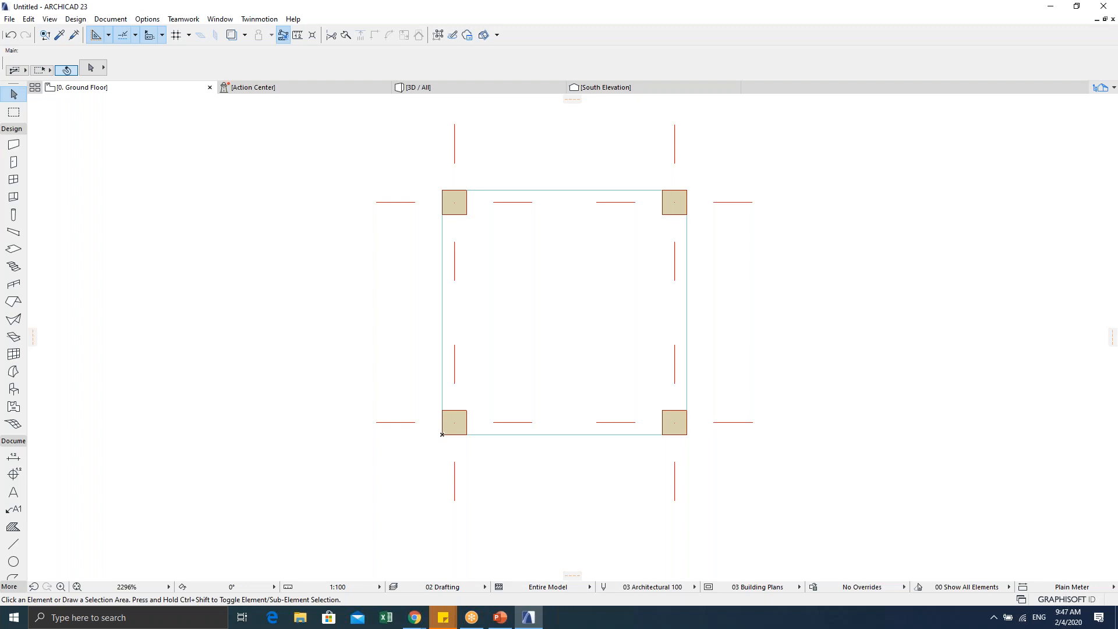
left_click(495, 305)
mouse_move(531, 293)
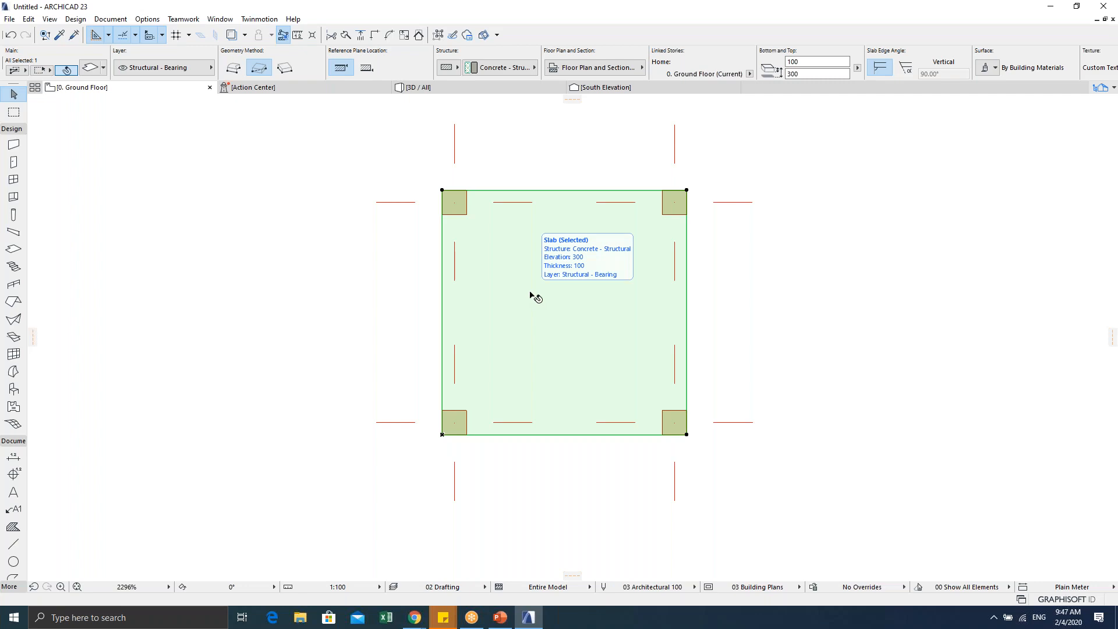
right_click(533, 285)
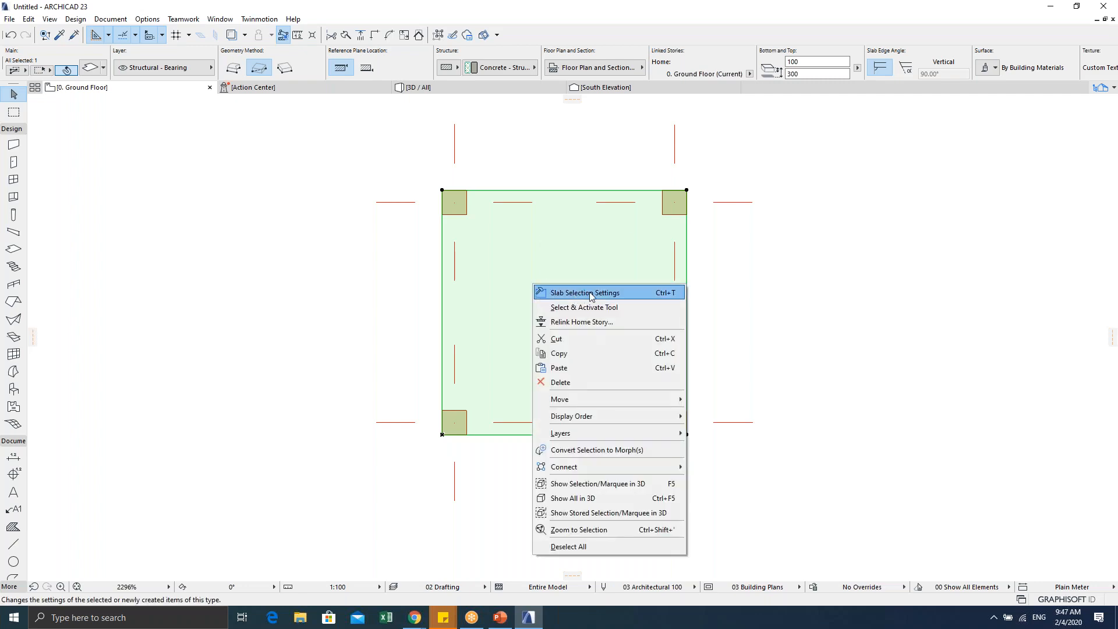
left_click(327, 264)
left_click(355, 283)
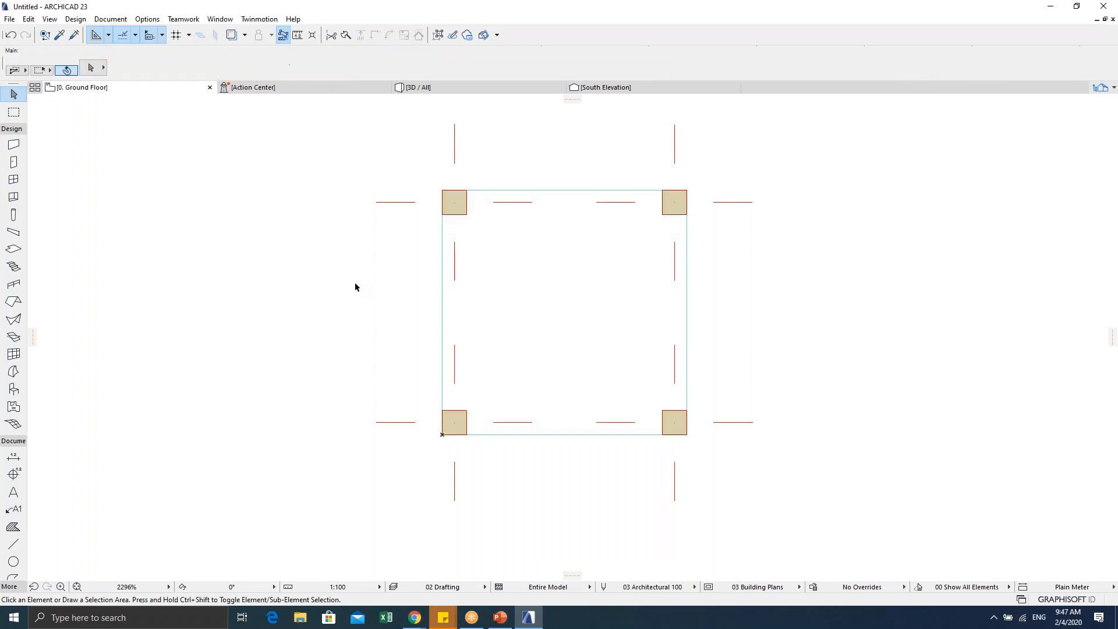
left_click(544, 280)
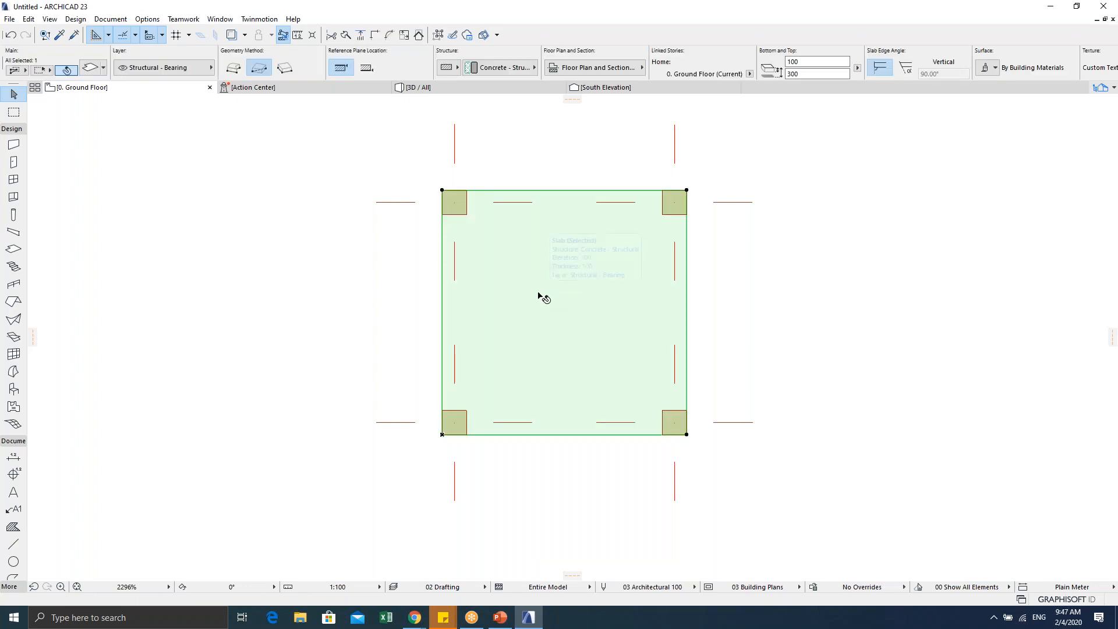
key("ctrl+t")
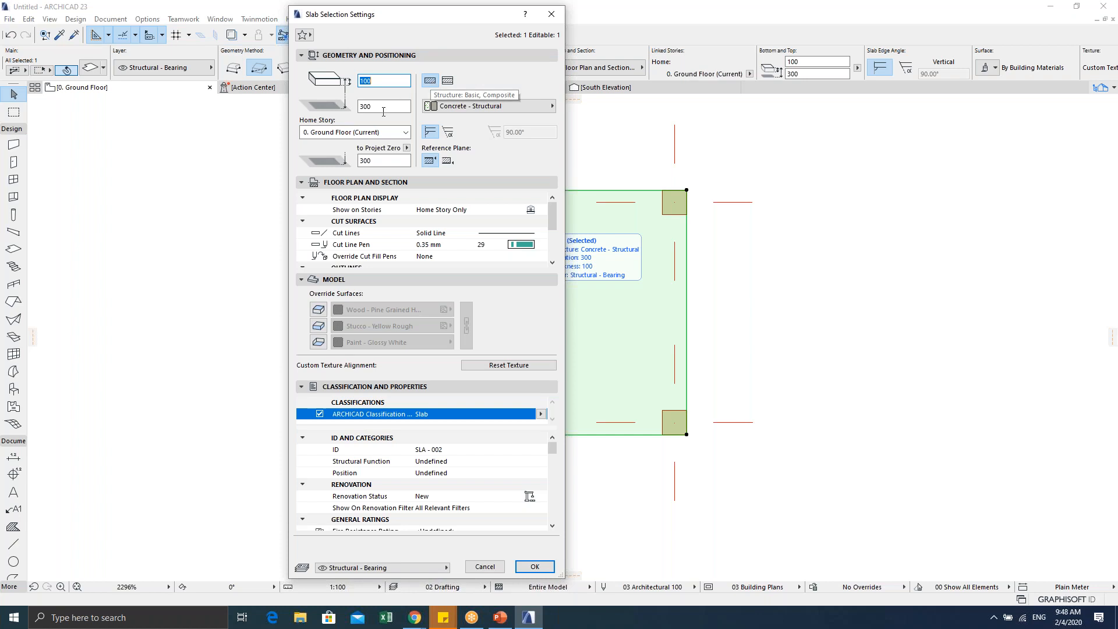
left_click(372, 106)
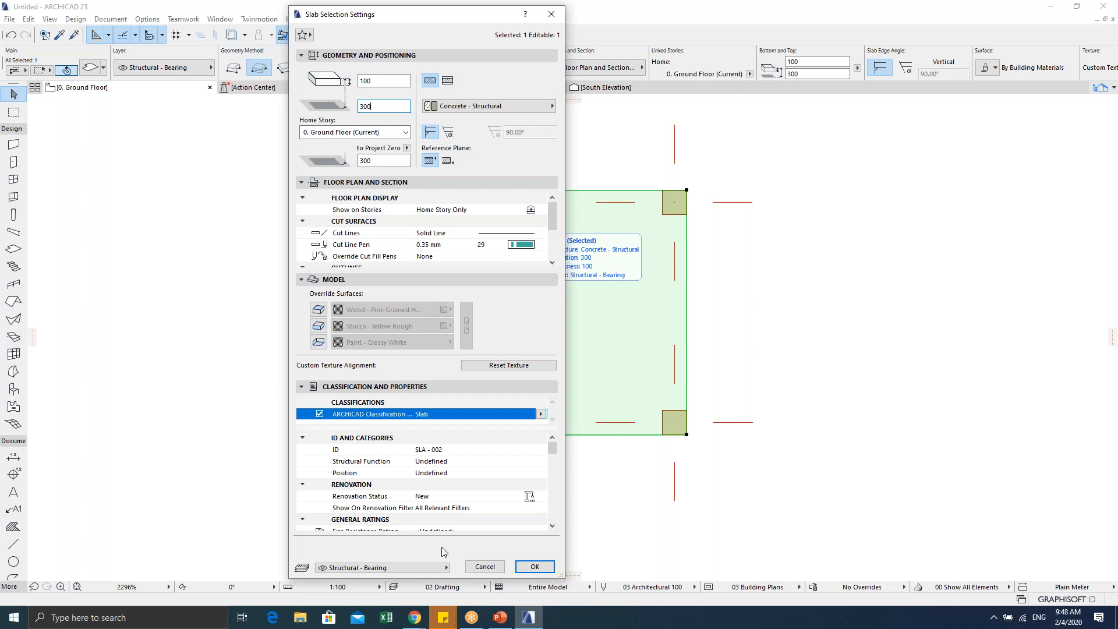
left_click(522, 568)
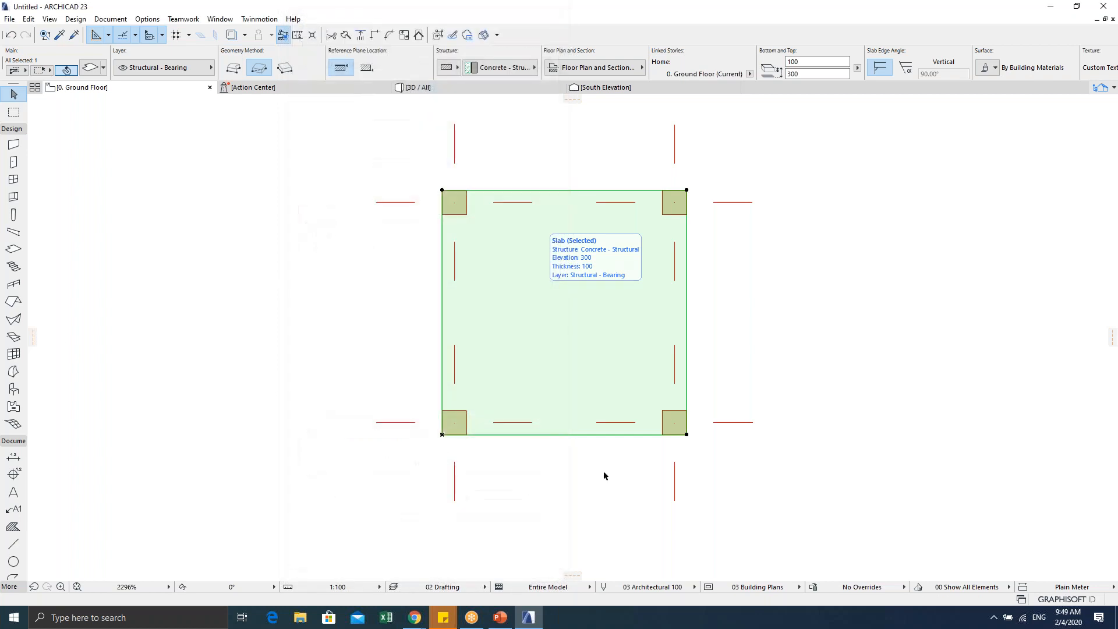
Step: Close the slab settings and zoom and pan the floor plan to frame the layout
left_click(809, 335)
scroll(547, 348, "up", 1)
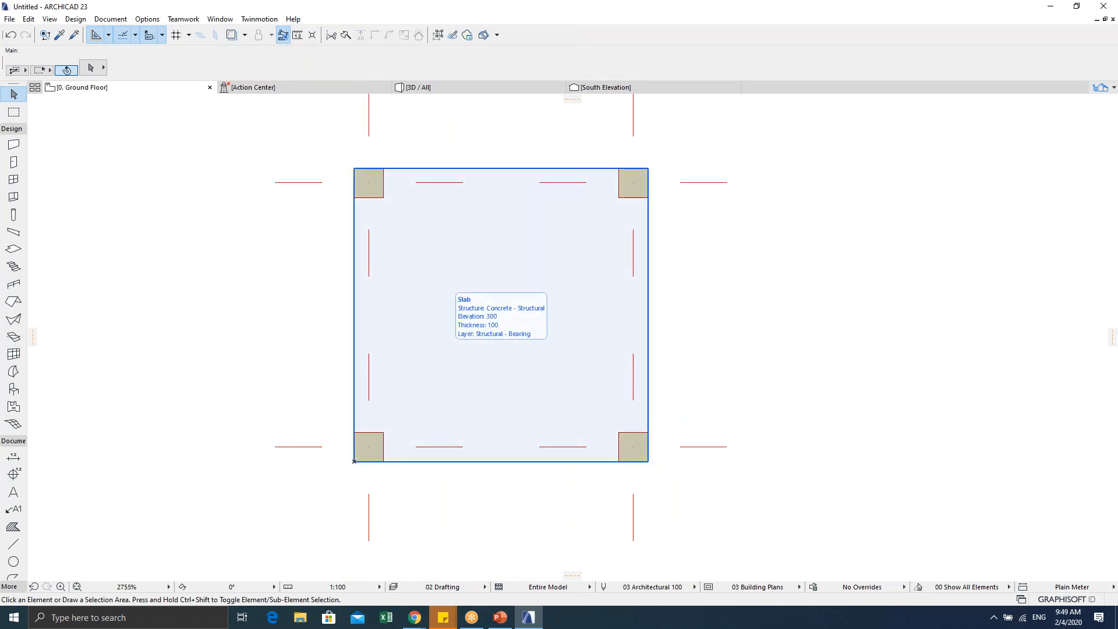
scroll(447, 350, "down", 3)
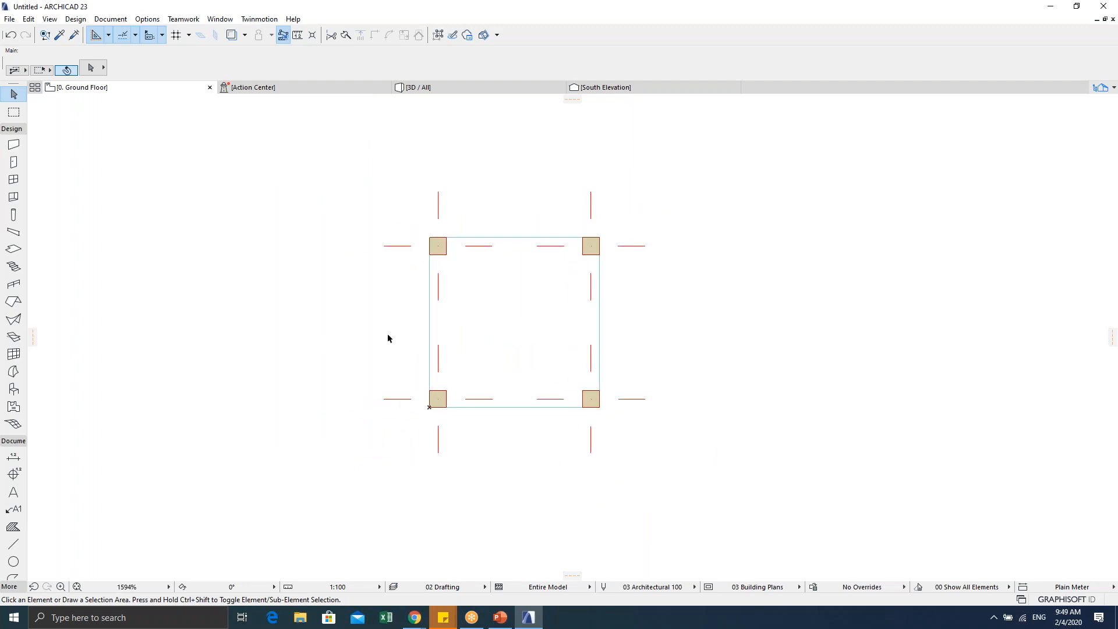
scroll(324, 292, "down", 1)
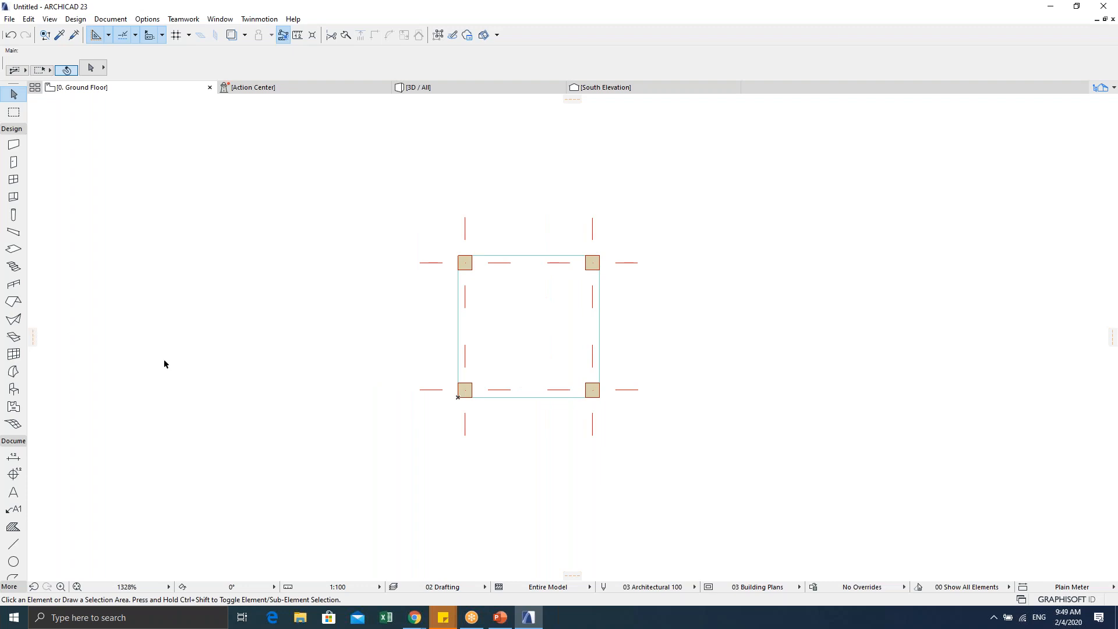
scroll(489, 305, "down", 1)
scroll(494, 327, "up", 3)
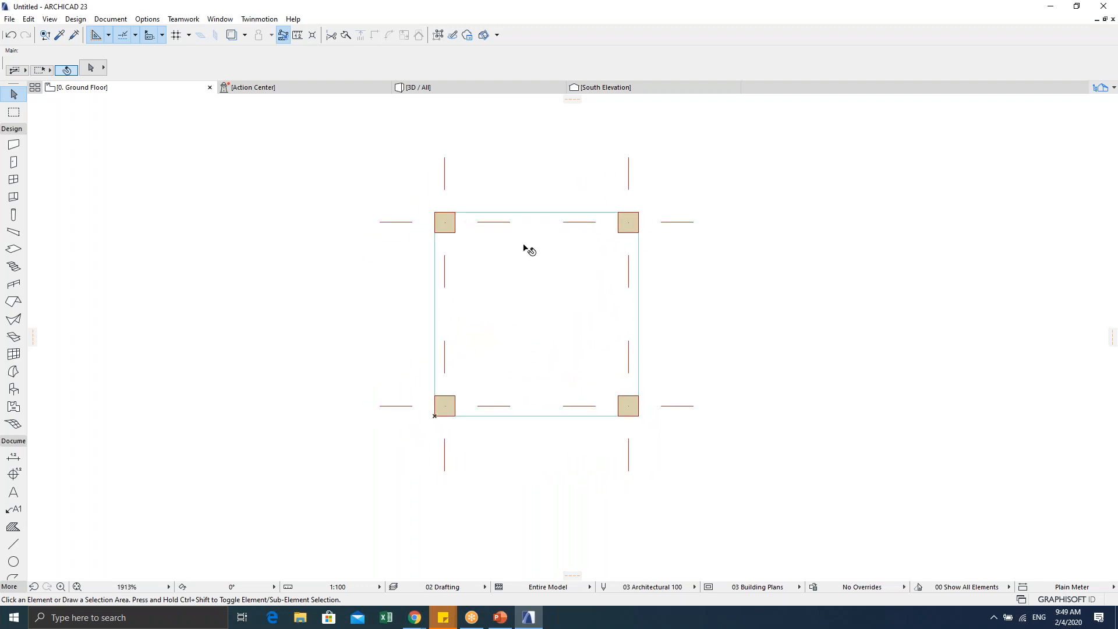
middle_click_drag(562, 298, 519, 322)
scroll(490, 317, "up", 1)
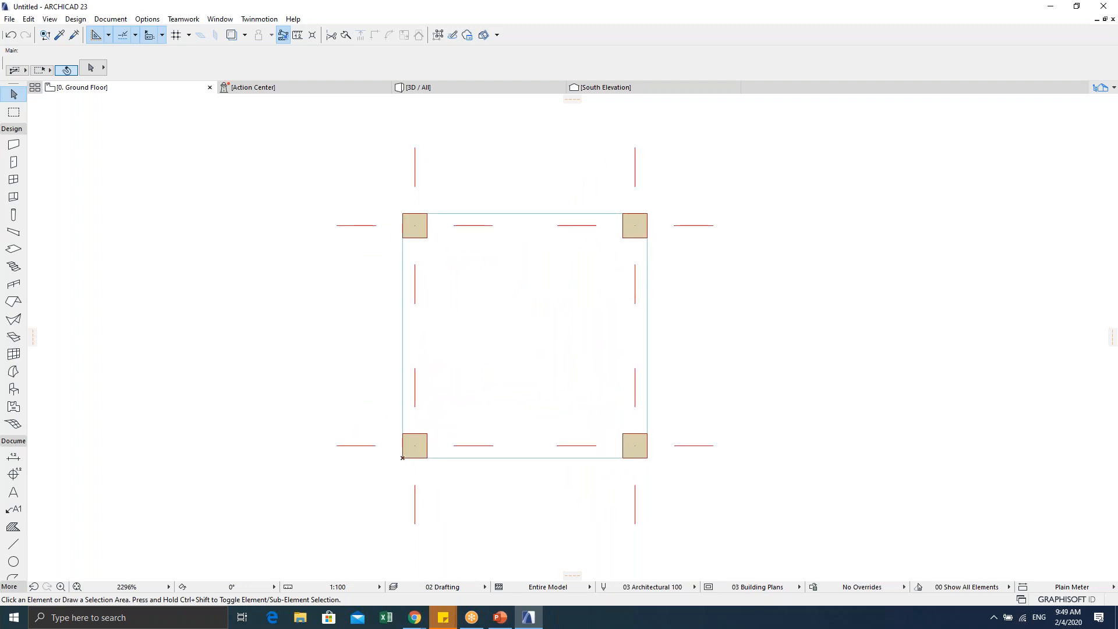
scroll(490, 317, "down", 2)
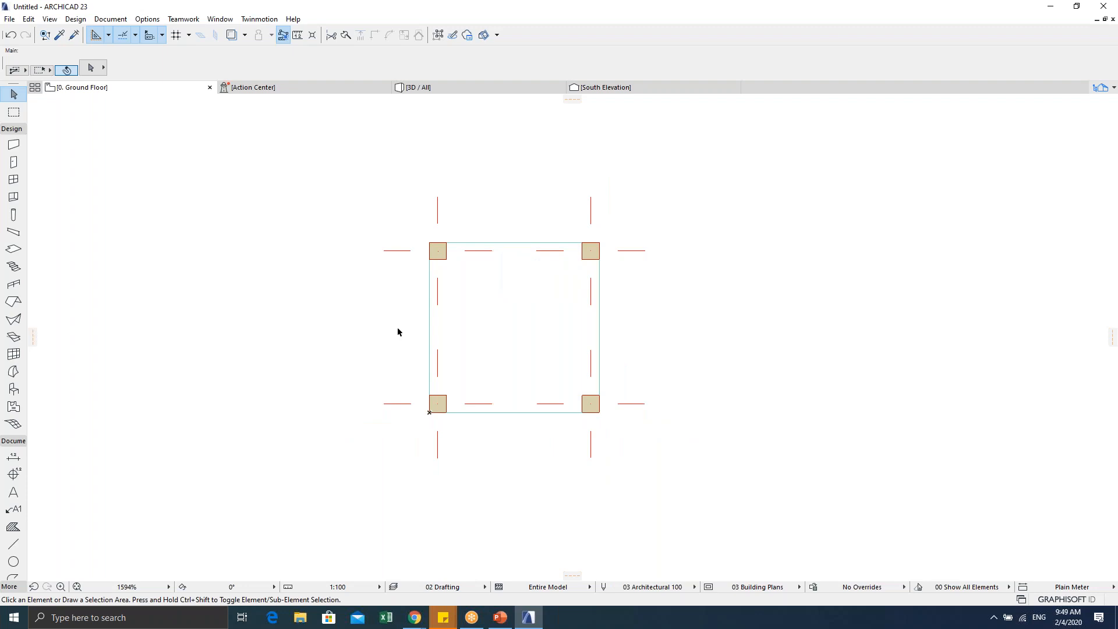
Step: Open the 3D view of the whole model and tilt it
key("F5")
middle_click_drag(291, 424, 391, 365, "shift")
scroll(373, 421, "up", 5)
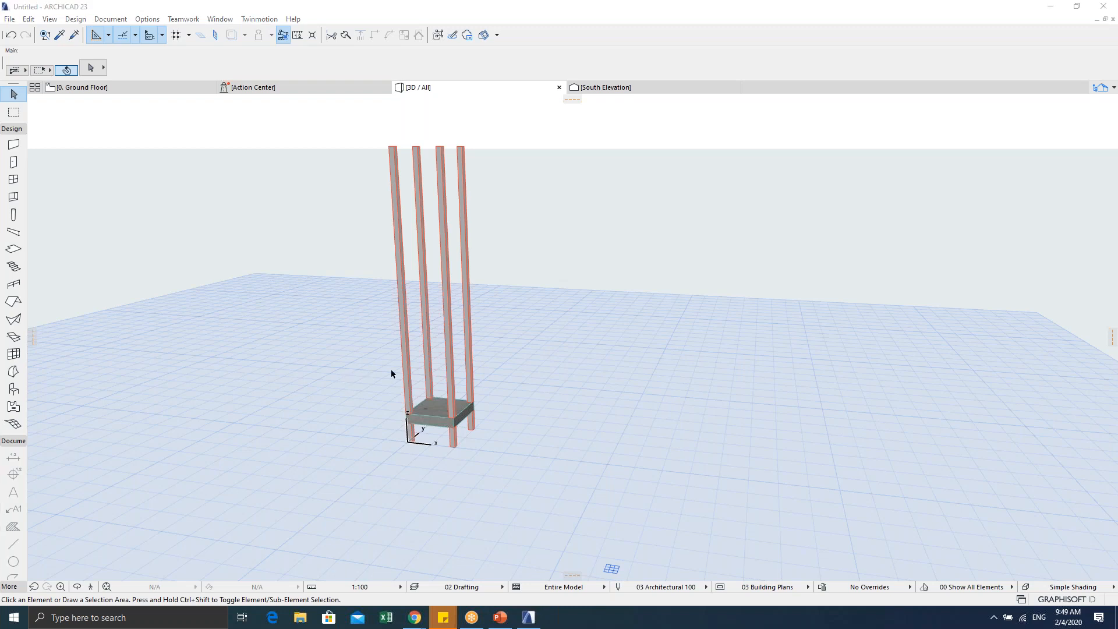
Step: Orbit, zoom and pan the 3D view until all four columns are visible
middle_click_drag(436, 425, 494, 401)
scroll(525, 407, "up", 3)
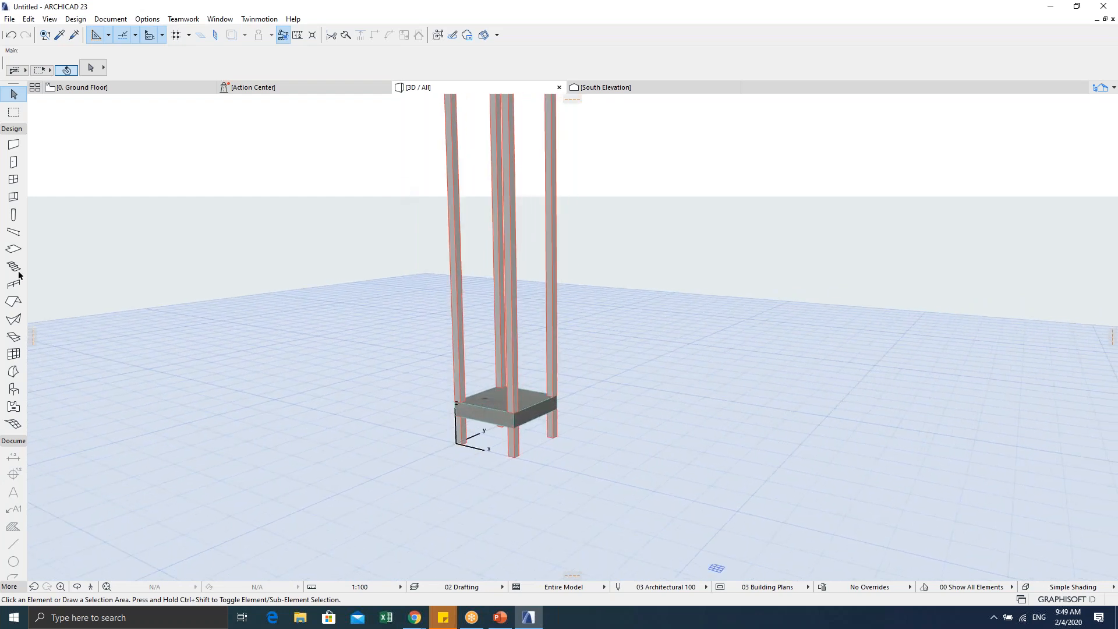
scroll(483, 374, "up", 2)
middle_click_drag(483, 375, 456, 417)
scroll(382, 384, "down", 3)
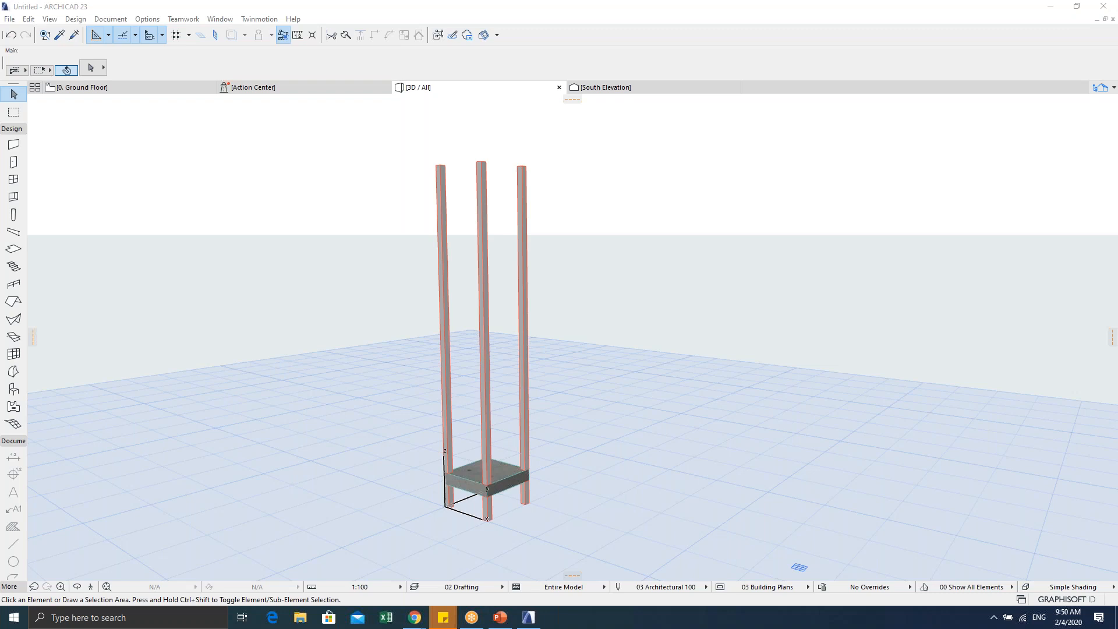
middle_click_drag(525, 313, 474, 350, "shift")
Step: Marquee-select the four columns, deselect them, and return to the Ground Floor plan
left_click_drag(360, 156, 579, 246)
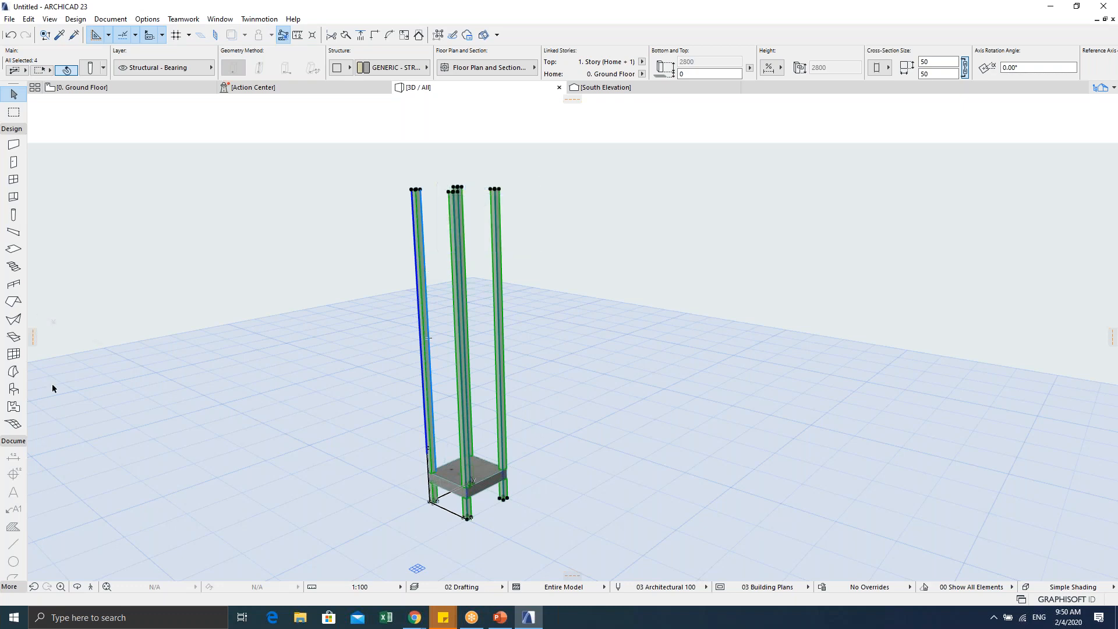
left_click(326, 282)
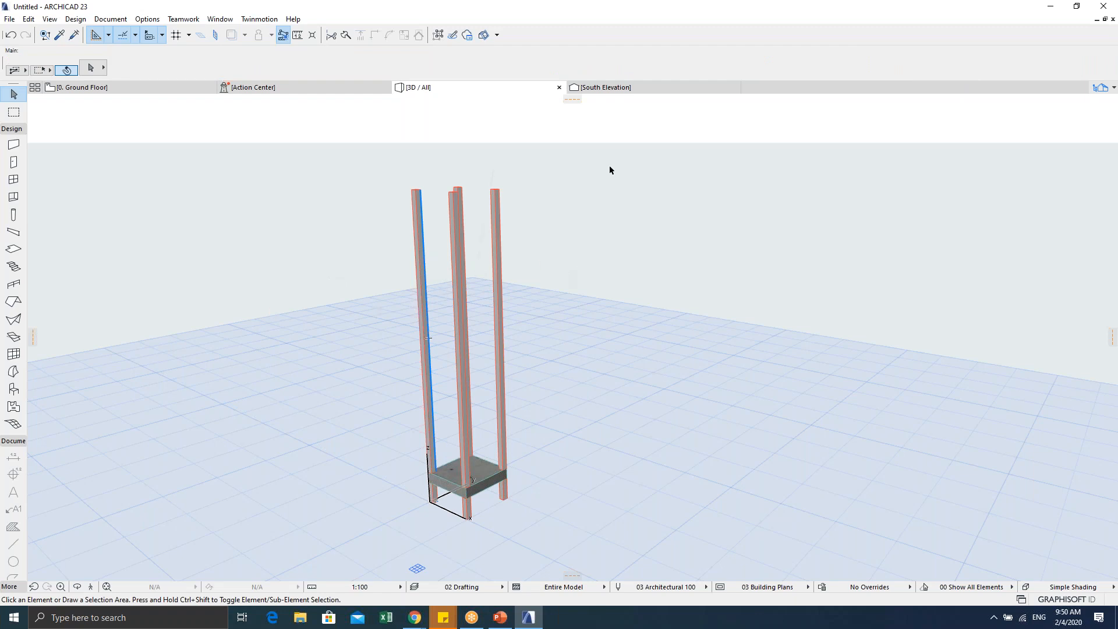
key("F2")
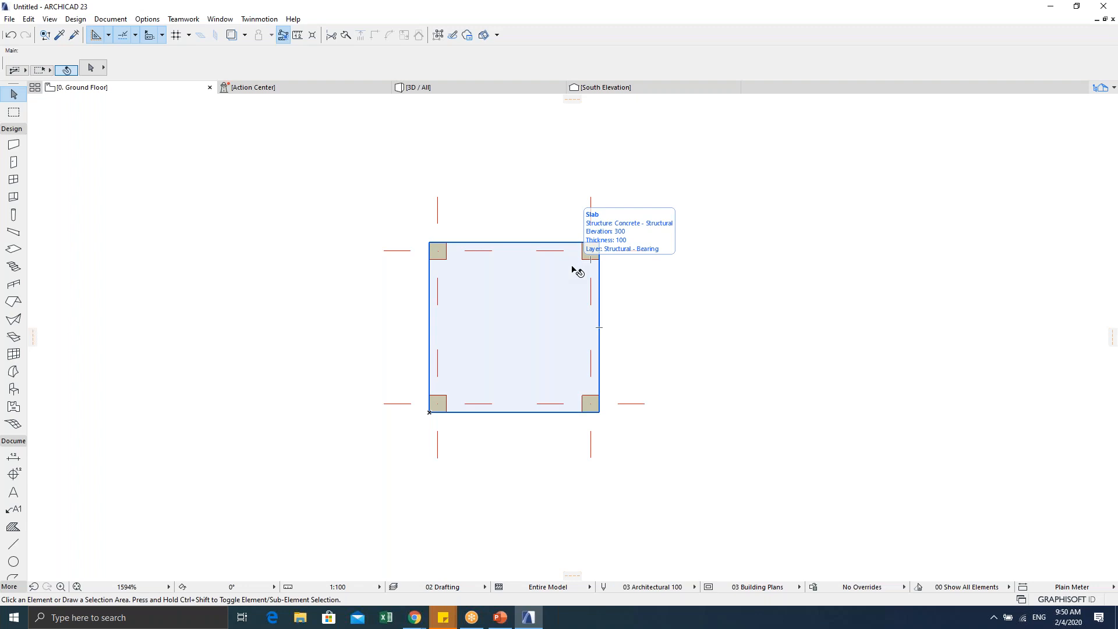
key("F5")
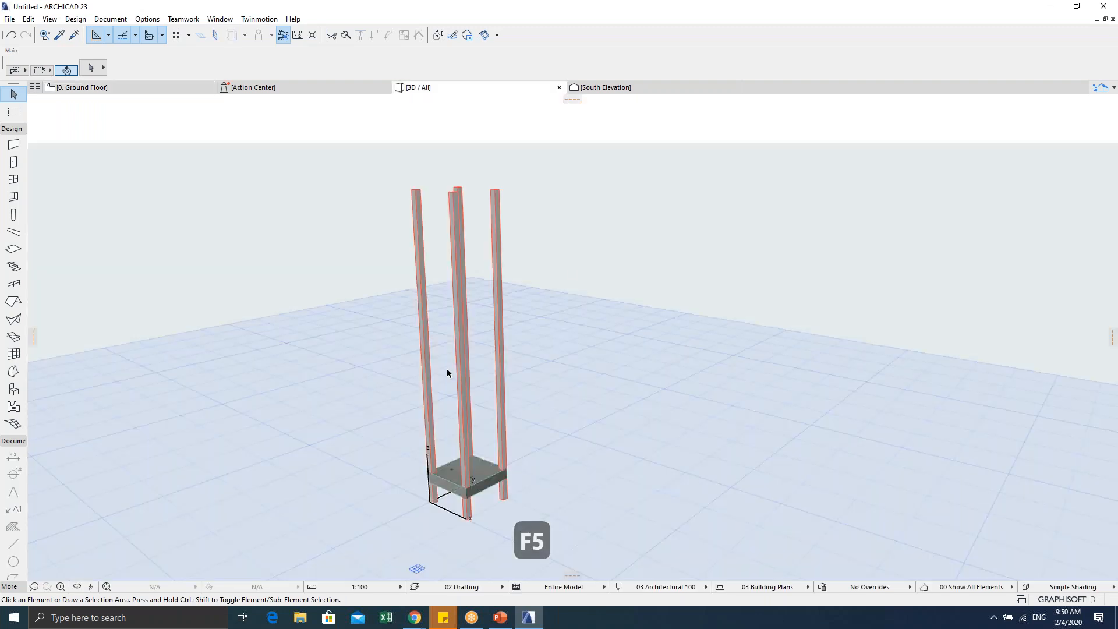
middle_click_drag(496, 366, 491, 365)
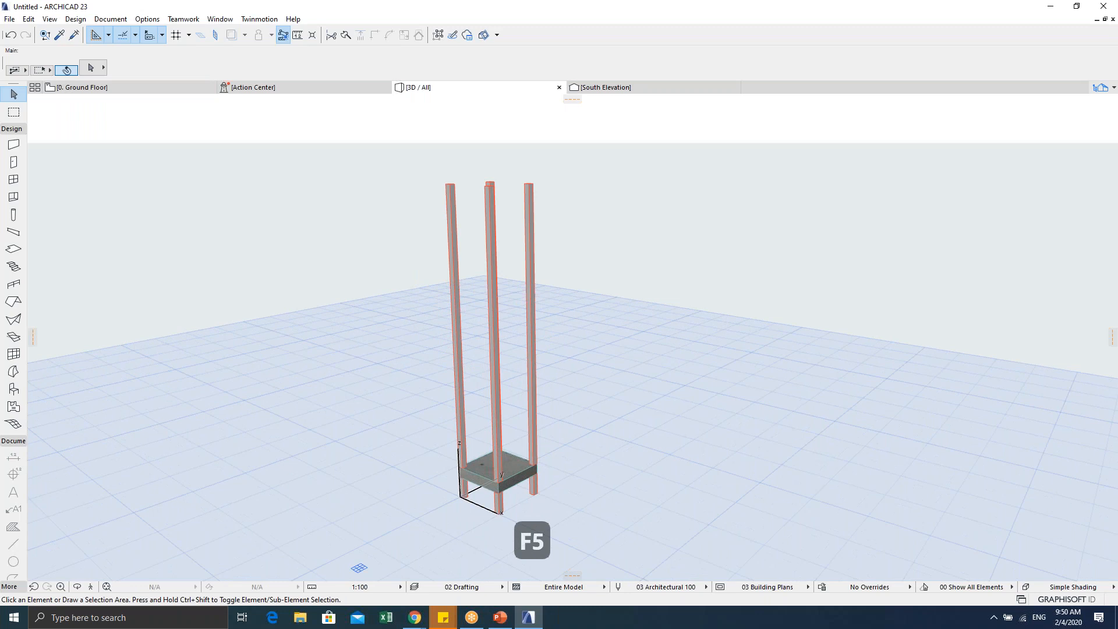
key("F2")
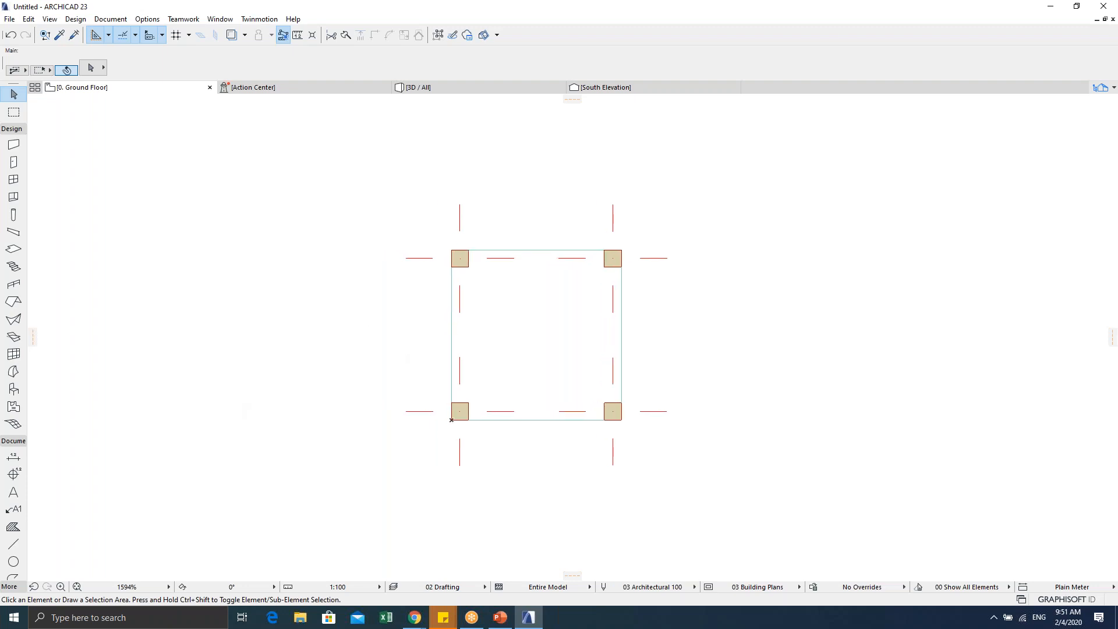
Step: Preview the top-left column alone in 3D, then return to the plan
left_click(490, 313)
left_click(522, 217)
left_click_drag(352, 297, 511, 317)
key("Escape")
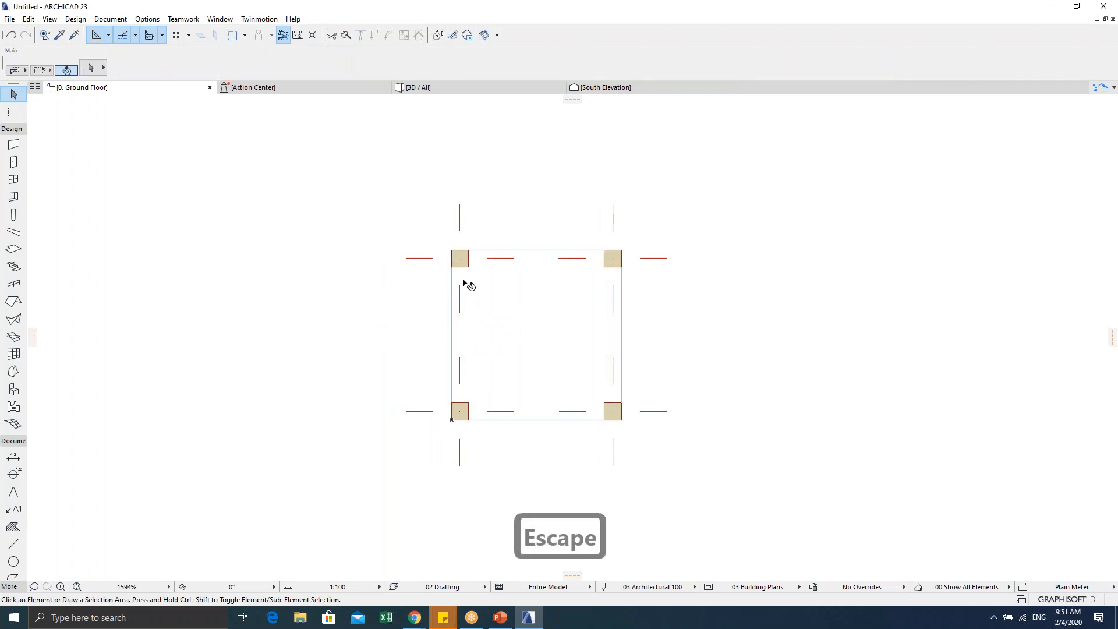
left_click(461, 261)
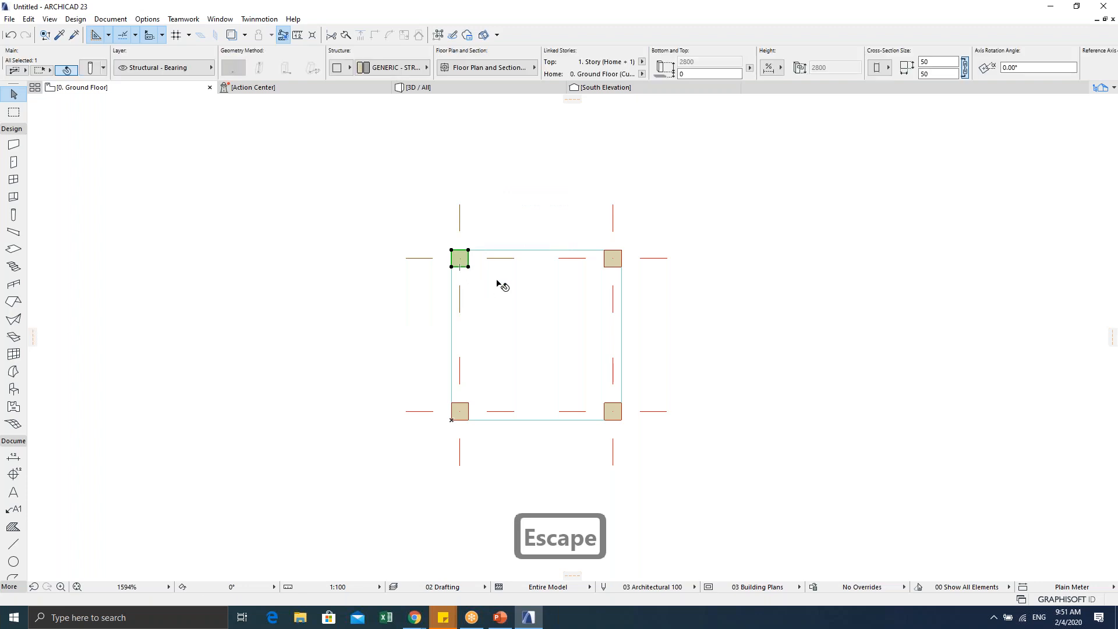
left_click(540, 292)
key("Escape")
left_click(468, 266)
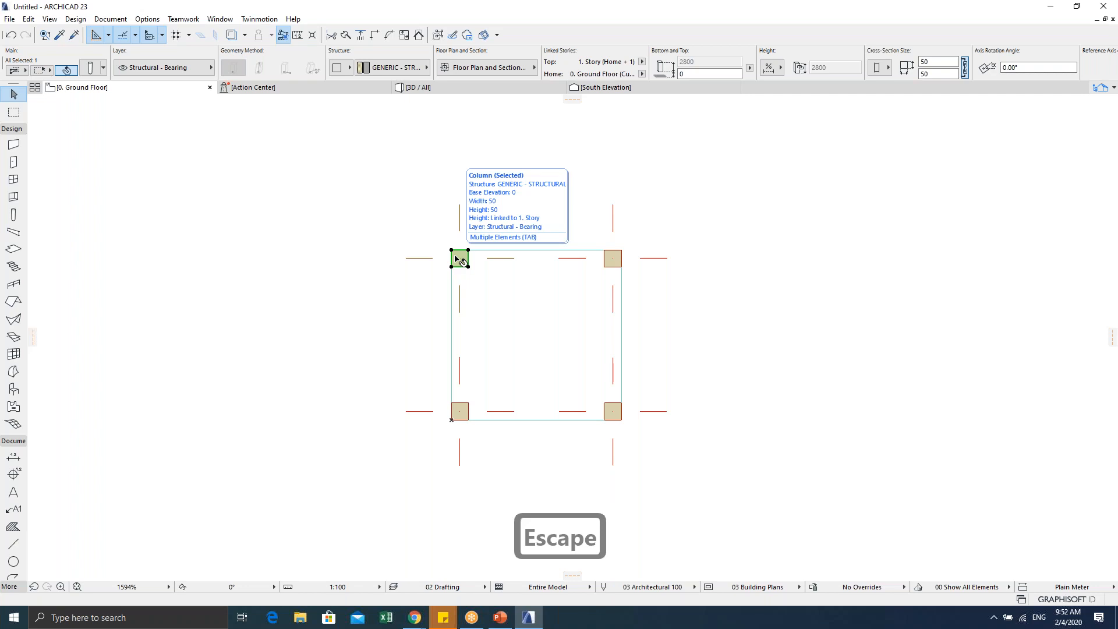
key("F5")
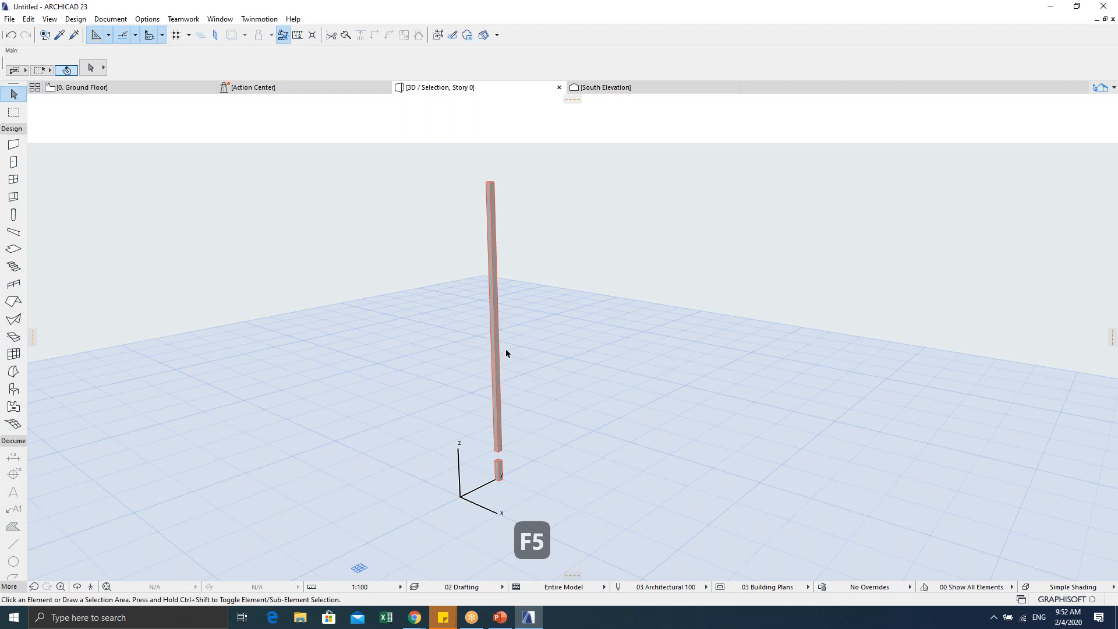
key("F2")
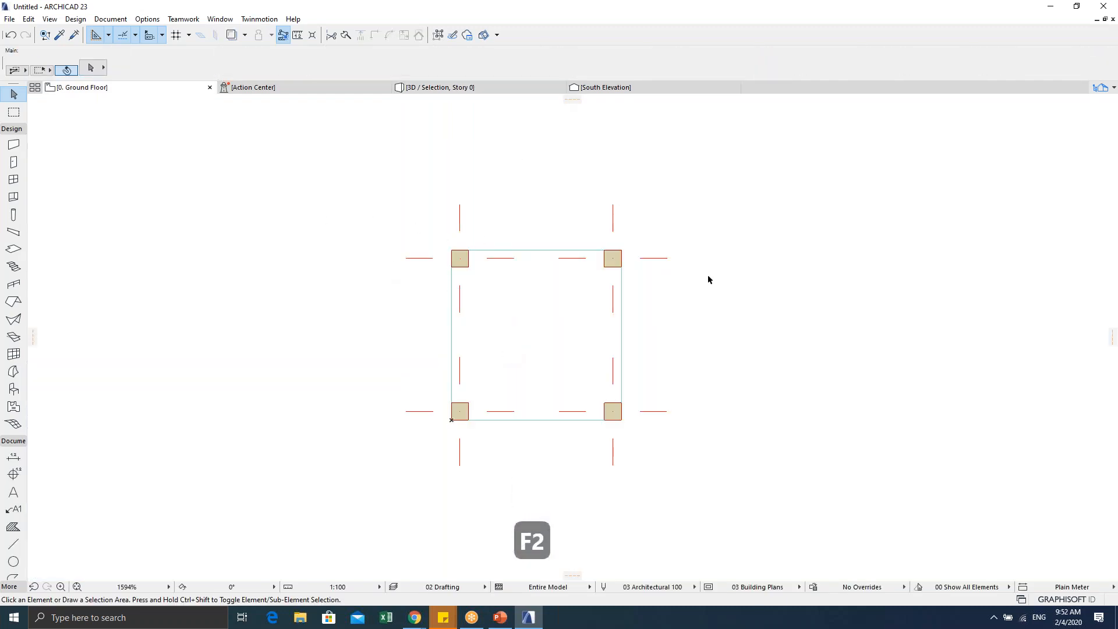
Step: Recenter the plan and display the whole model in 3D
middle_click_drag(573, 322, 506, 308)
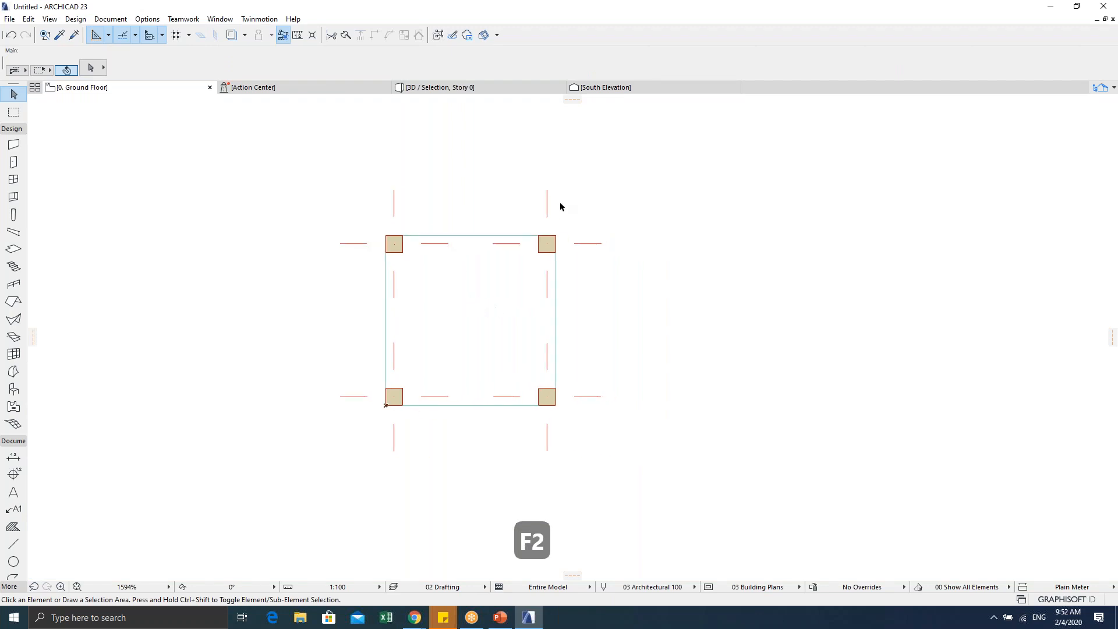
key("Escape")
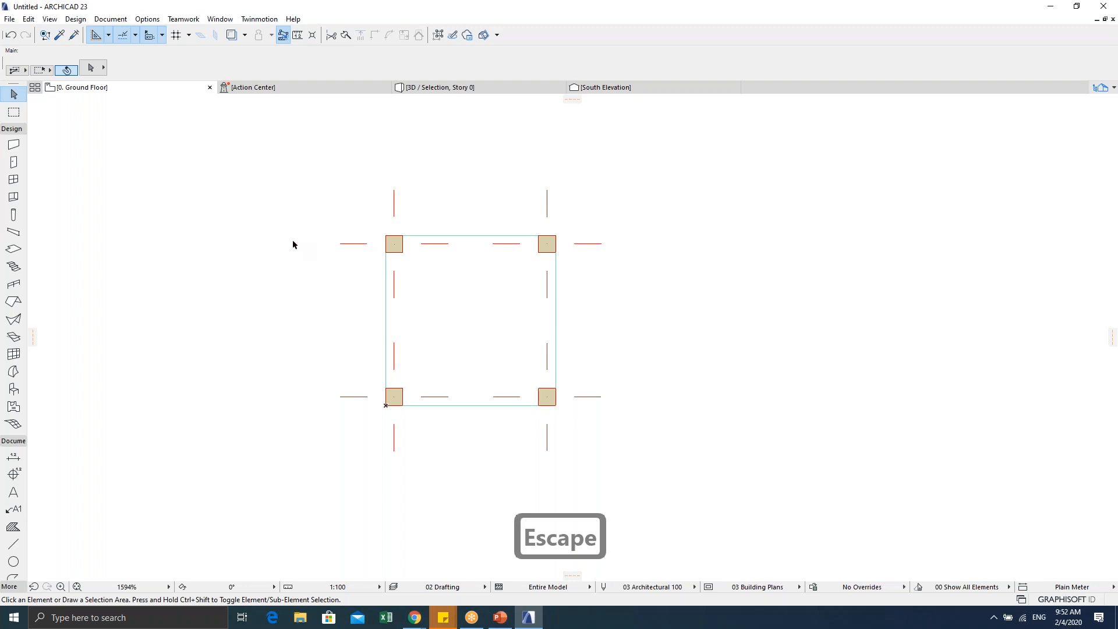
key("F5")
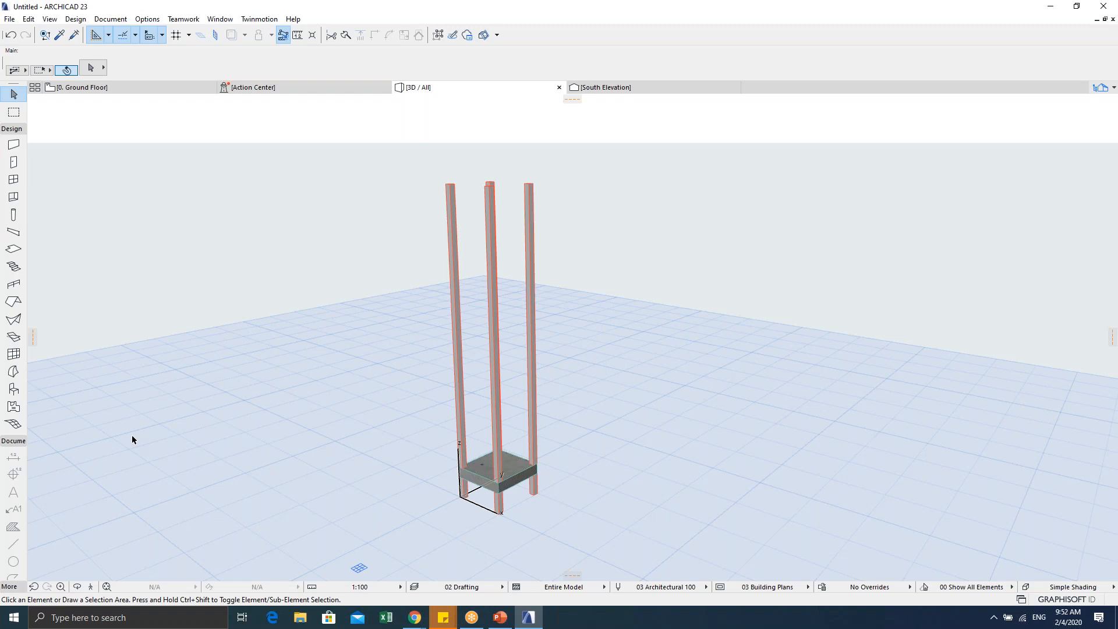
Step: Recenter the Ground Floor plan and return to the 3D view
scroll(379, 361, "down", 1)
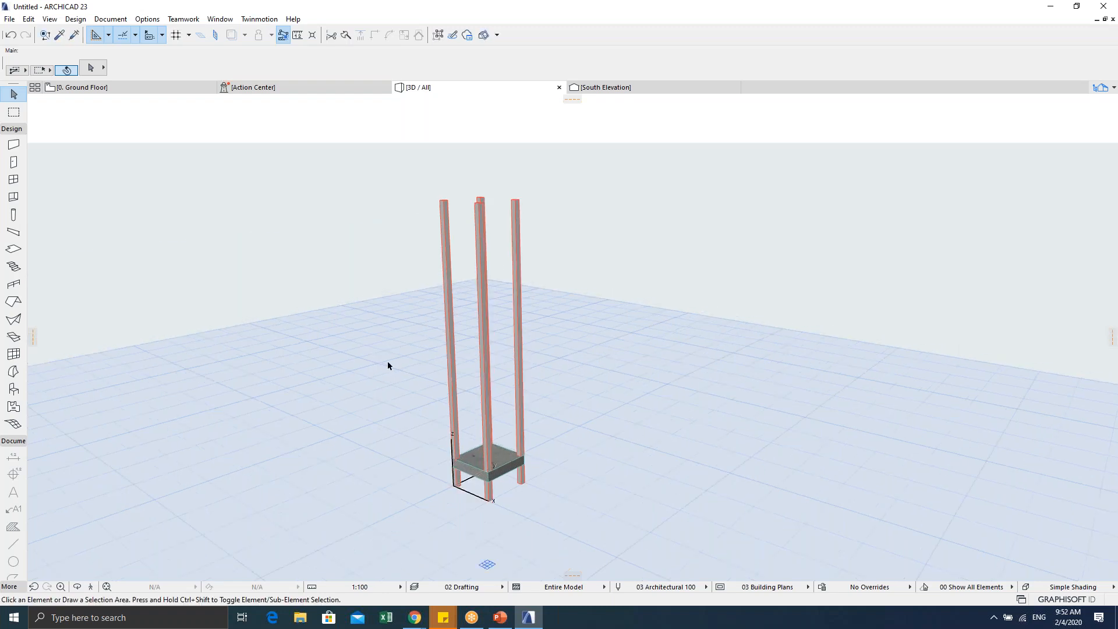
key("Escape")
key("F2")
key("Escape")
key("Escape")
middle_click_drag(437, 382, 459, 332)
key("Escape")
key("F5")
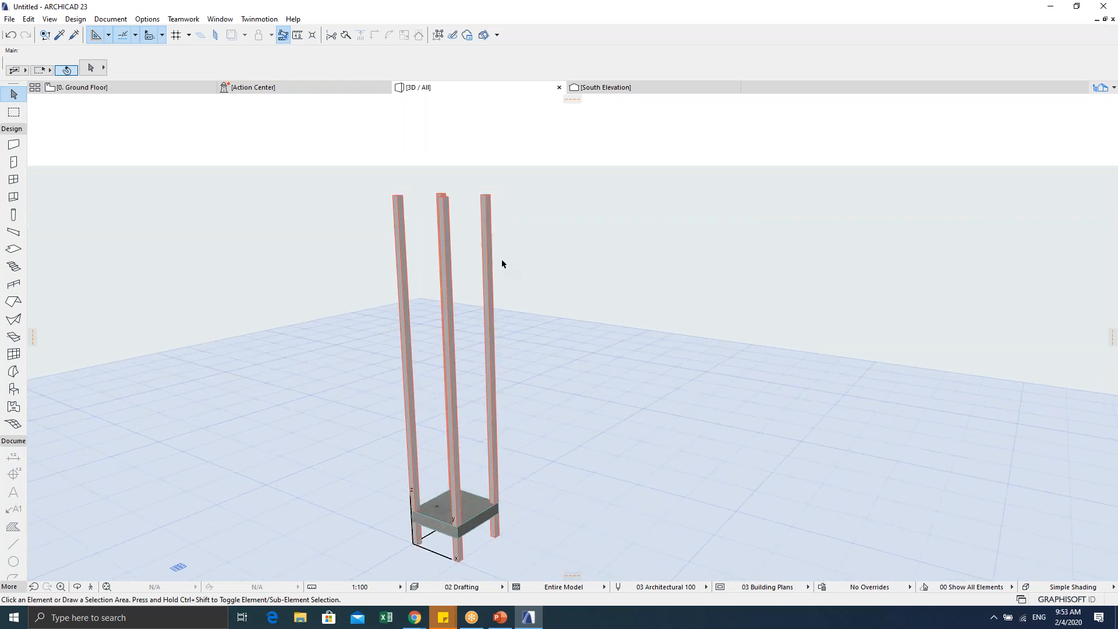
Step: Select all four columns in the 3D view
left_click(483, 204)
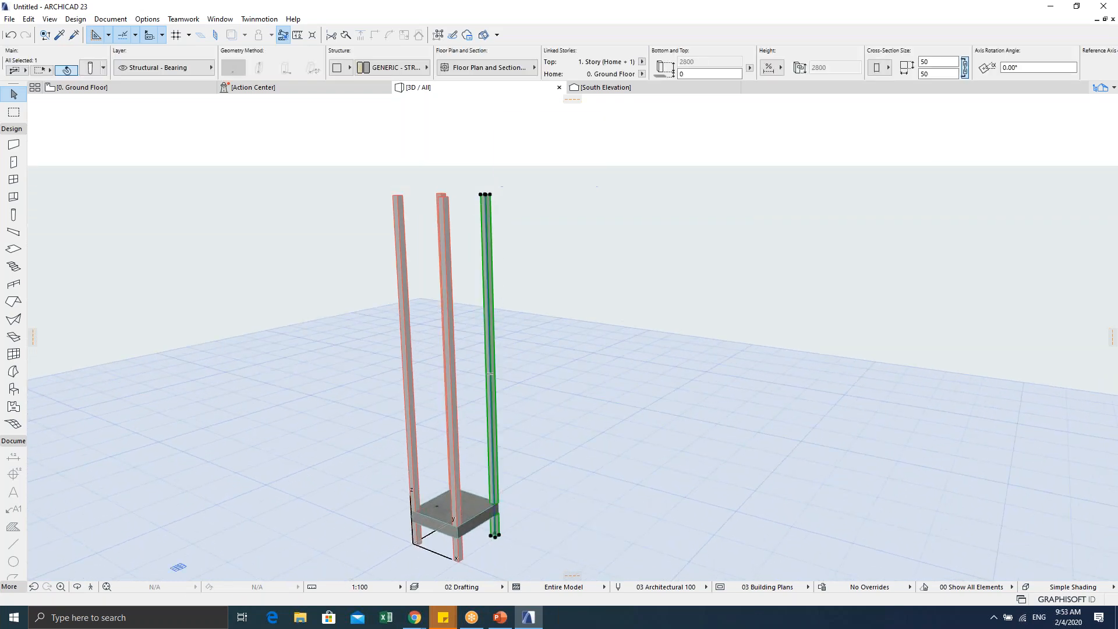
left_click(444, 216, "shift")
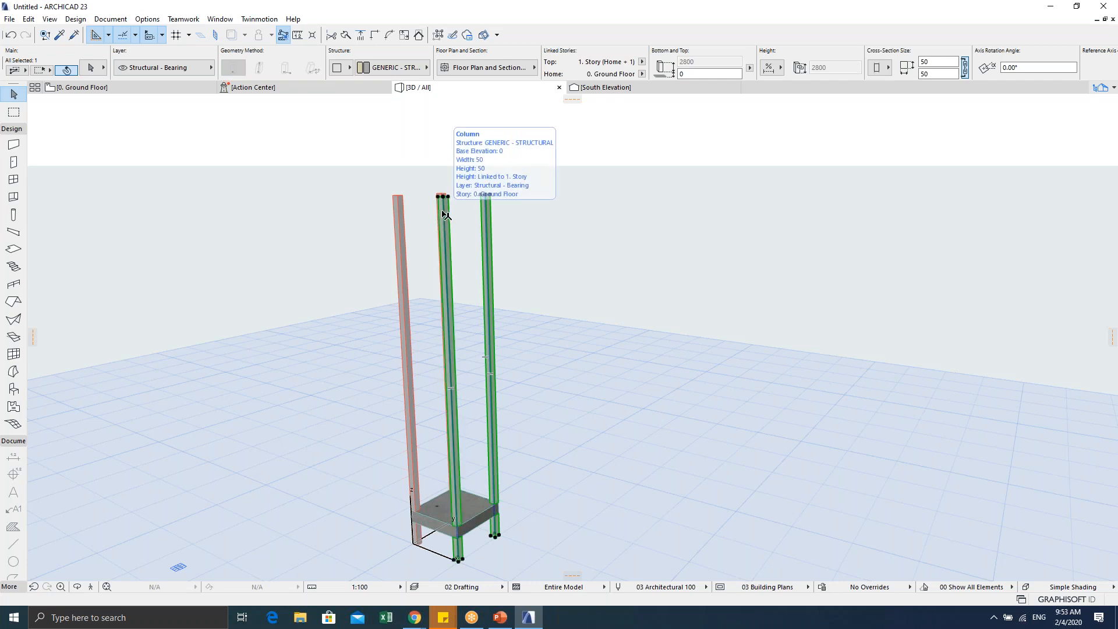
middle_click_drag(425, 229, 431, 237, "shift")
left_click(432, 238, "shift")
left_click(465, 220, "shift")
Step: Orbit to the column tops and pick the right column's top corner
mouse_move(511, 240)
middle_mouse_down("shift")
mouse_move(464, 264)
mouse_move(449, 306)
mouse_move(483, 318)
middle_mouse_up("shift")
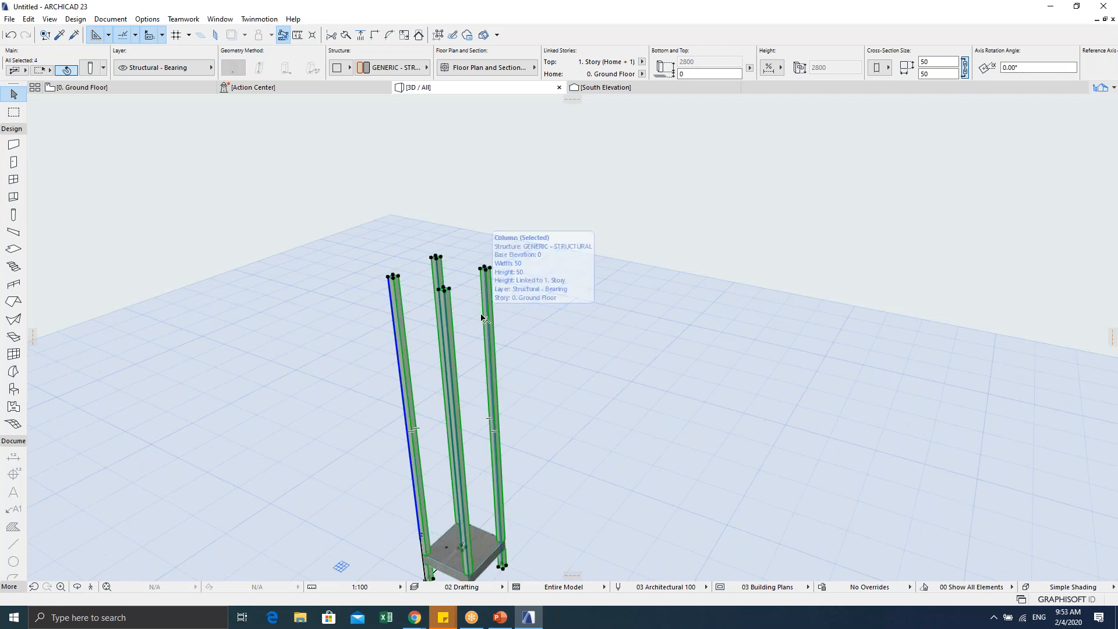
scroll(488, 274, "up", 5)
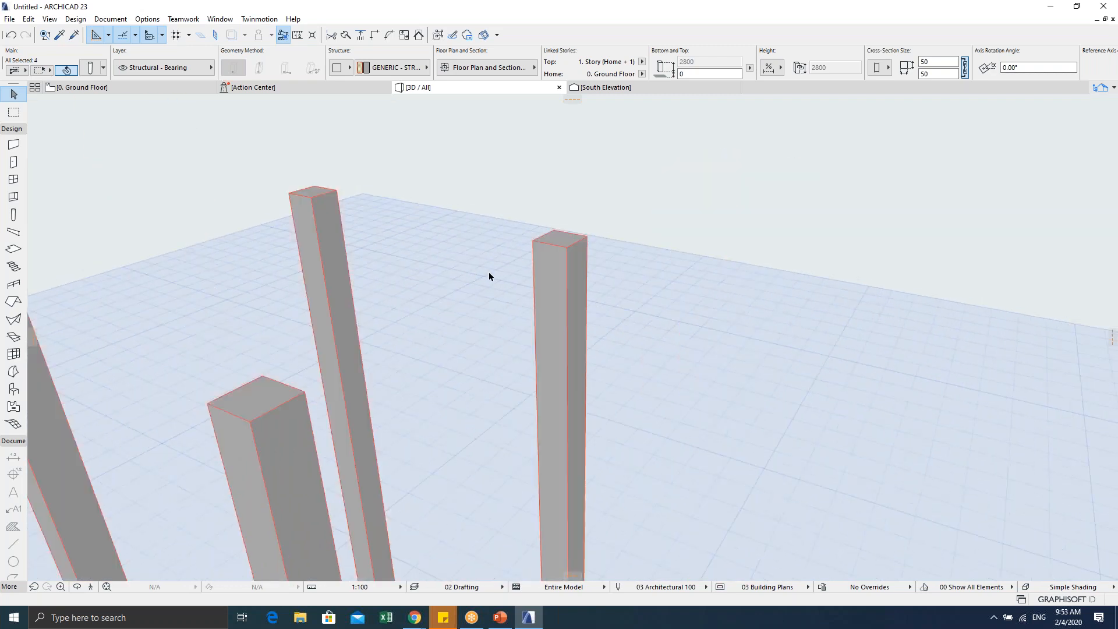
scroll(527, 262, "down", 3)
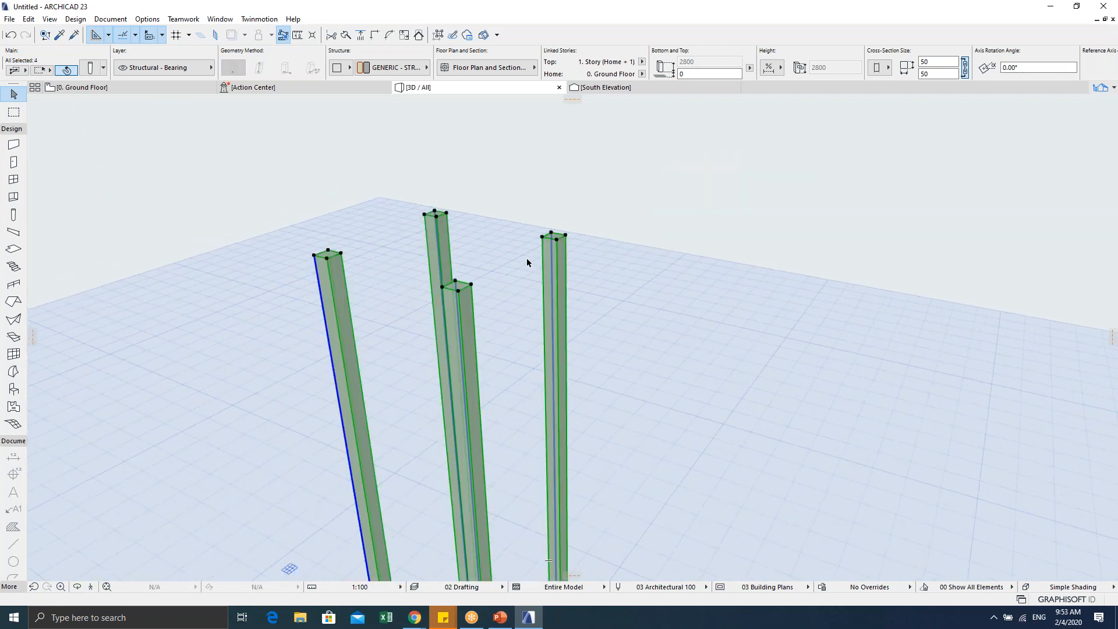
left_click(552, 234)
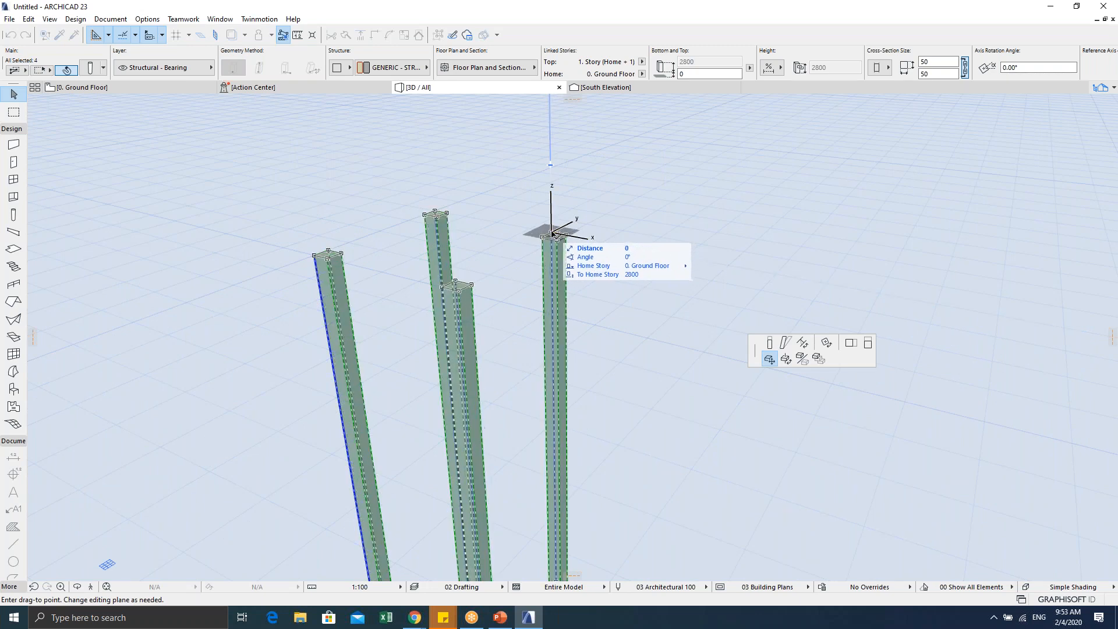
Step: Stretch the four column tops down to height 200 at the slab's underside
left_click(770, 344)
scroll(637, 337, "down", 5)
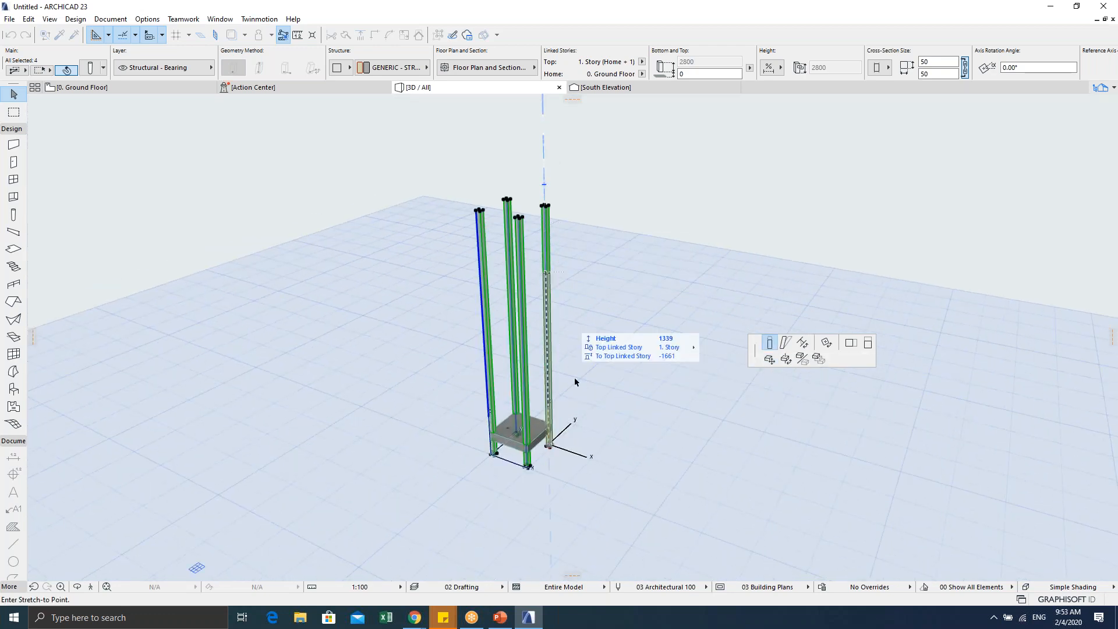
scroll(572, 352, "up", 1)
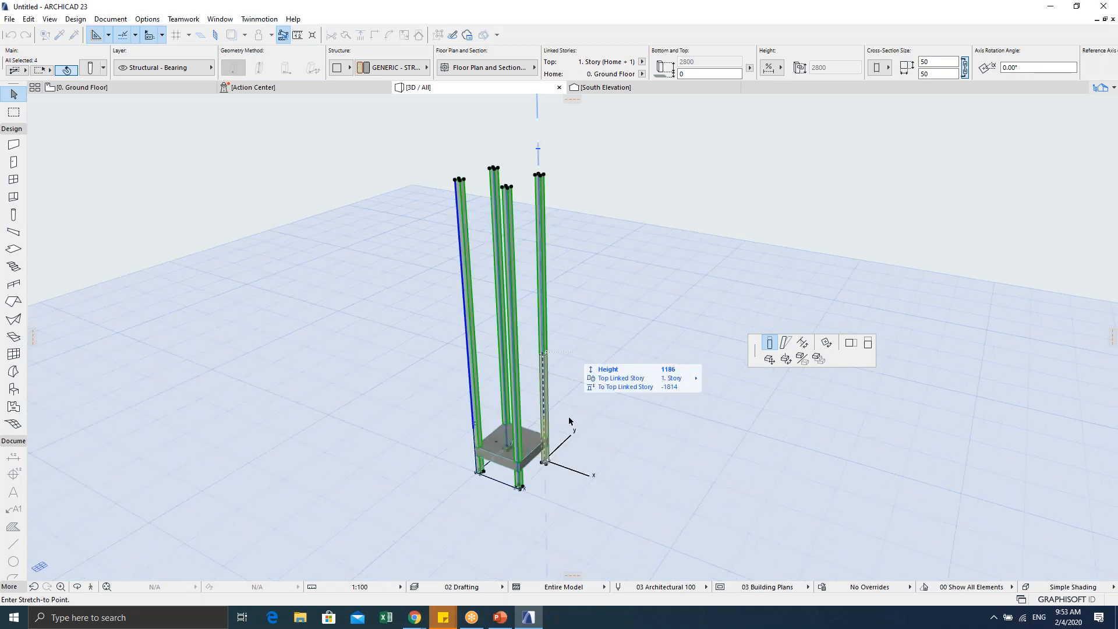
scroll(548, 443, "up", 4)
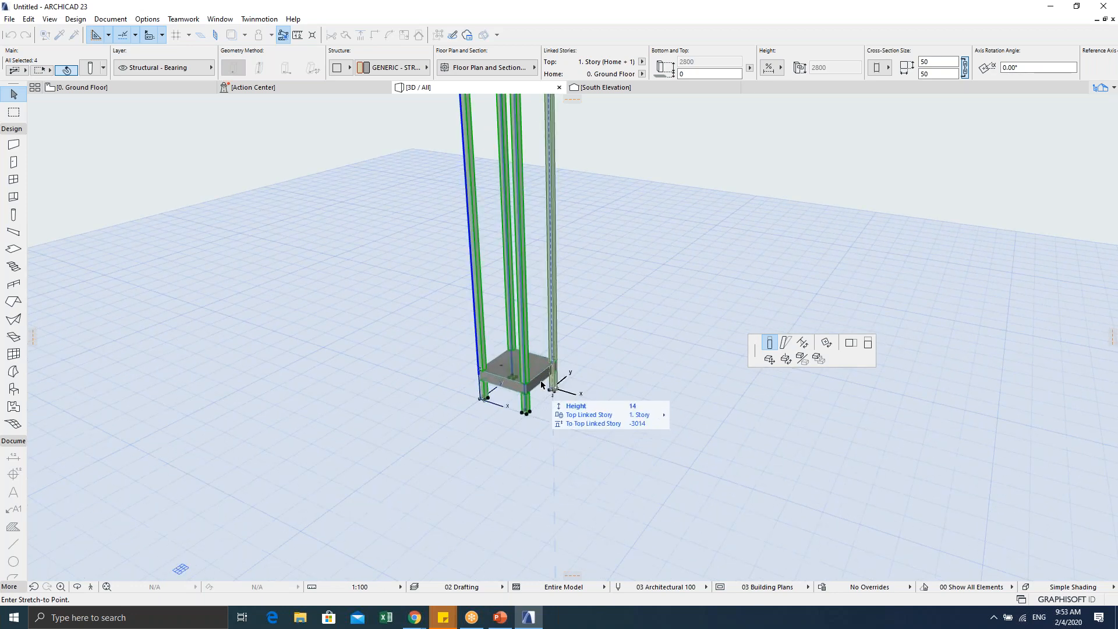
scroll(552, 380, "up", 1)
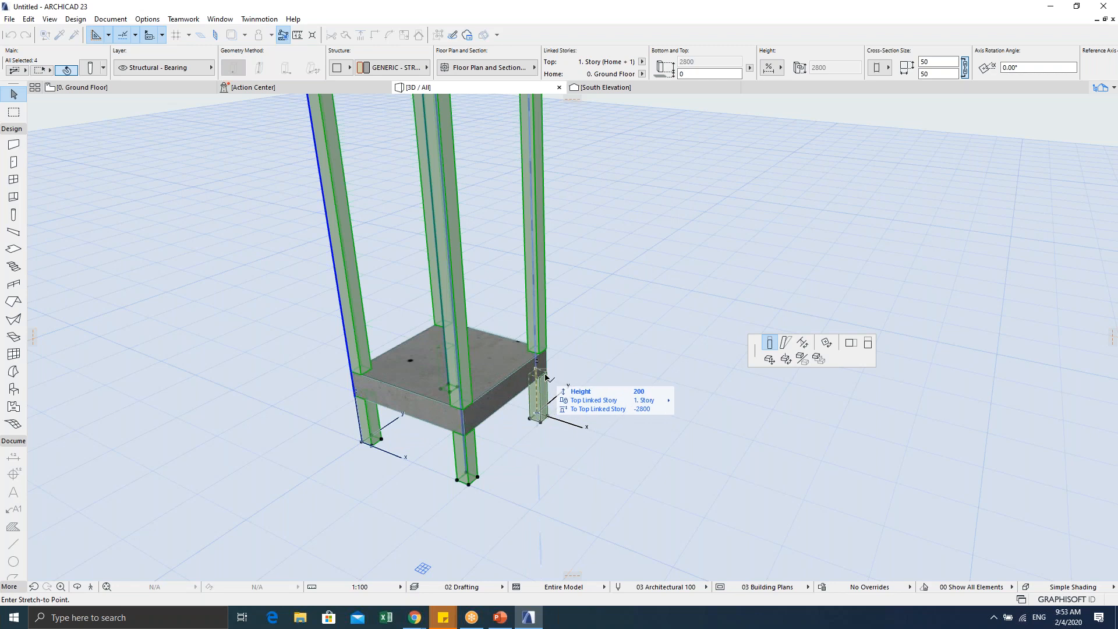
left_click(545, 378)
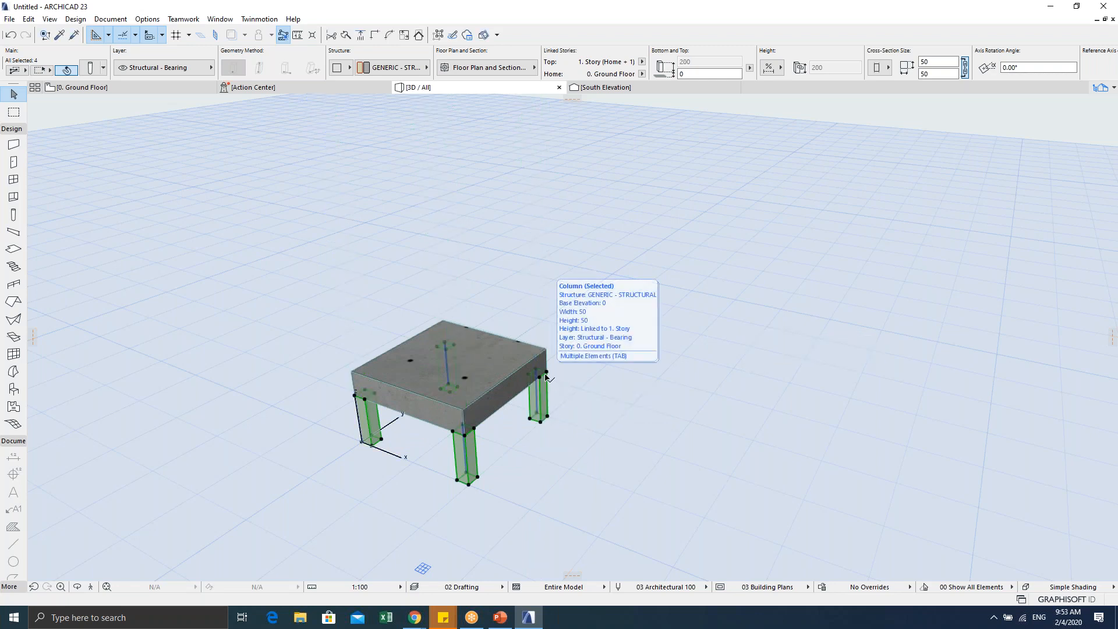
mouse_move(551, 376)
middle_mouse_down("shift")
mouse_move(516, 312)
mouse_move(556, 344)
mouse_move(535, 380)
middle_mouse_up("shift")
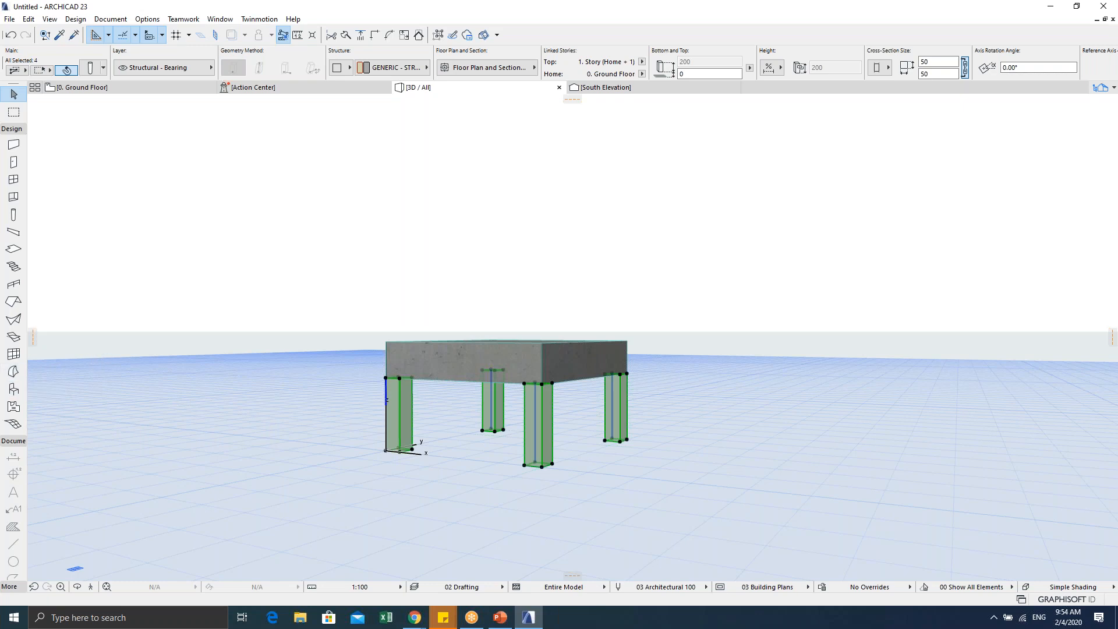
left_click(320, 385)
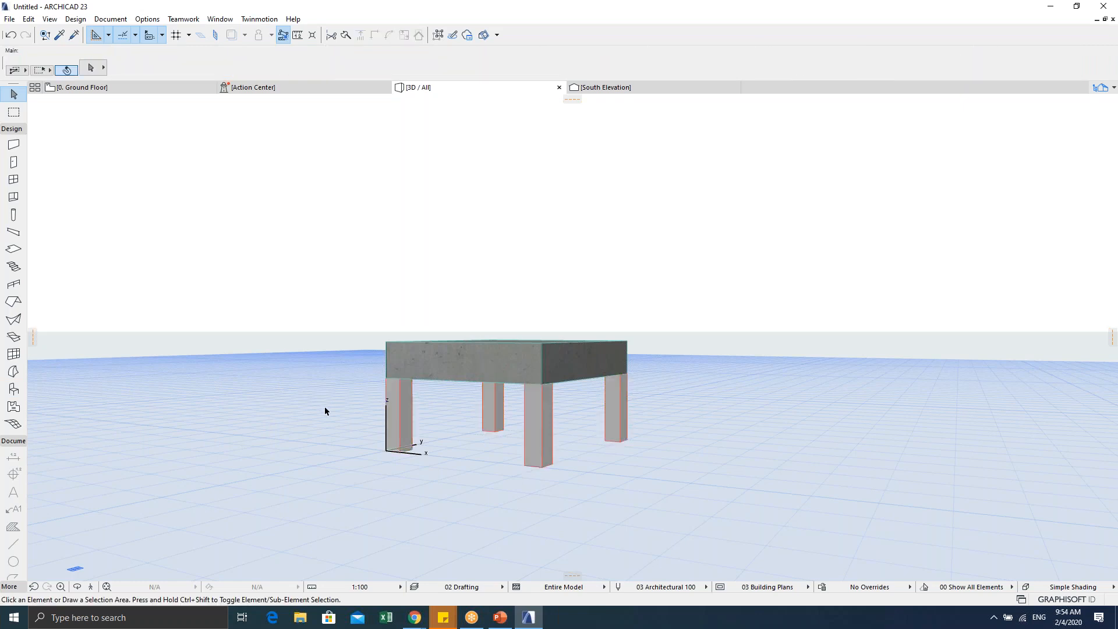
Step: Open the 0. Ground Floor plan from the Navigator views list and center the slab
key("F2")
middle_click_drag(505, 364, 465, 373)
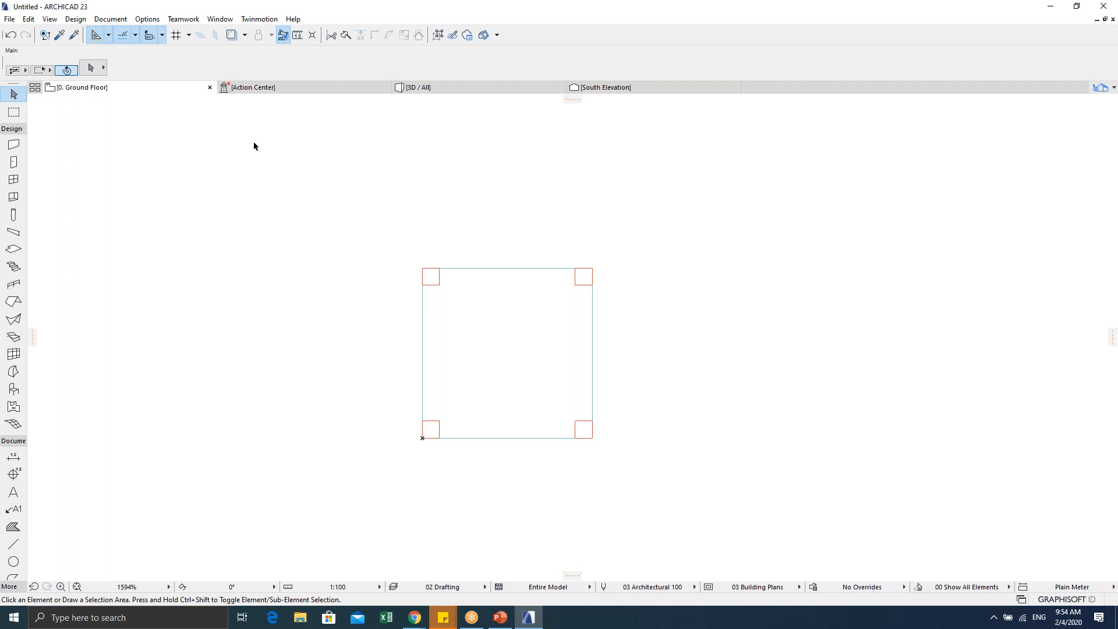
left_click(1111, 88)
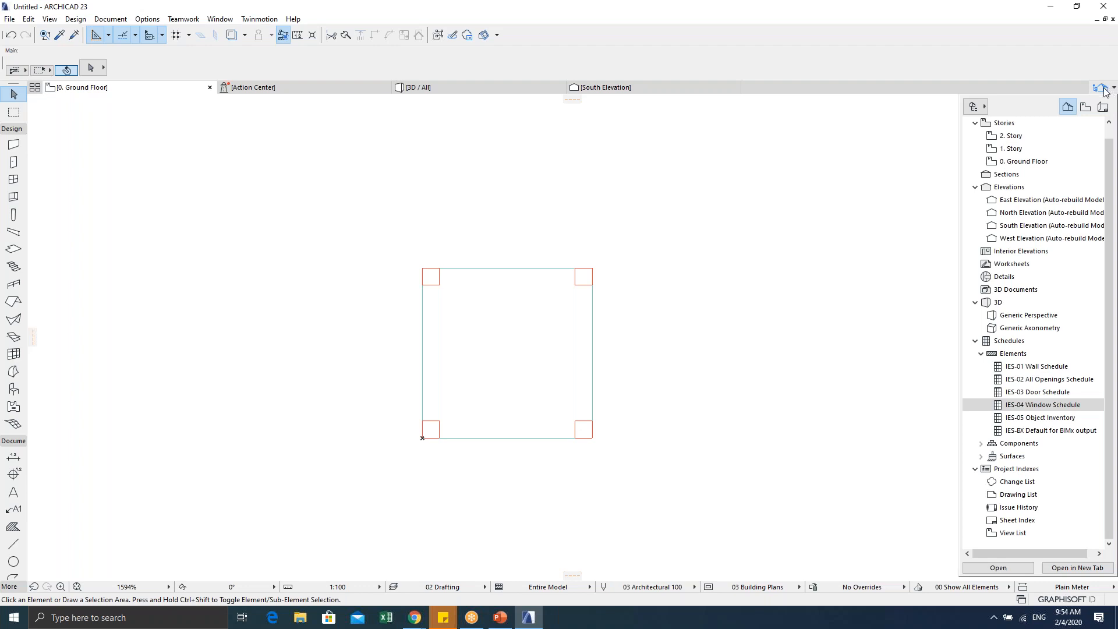
double_click(1021, 162)
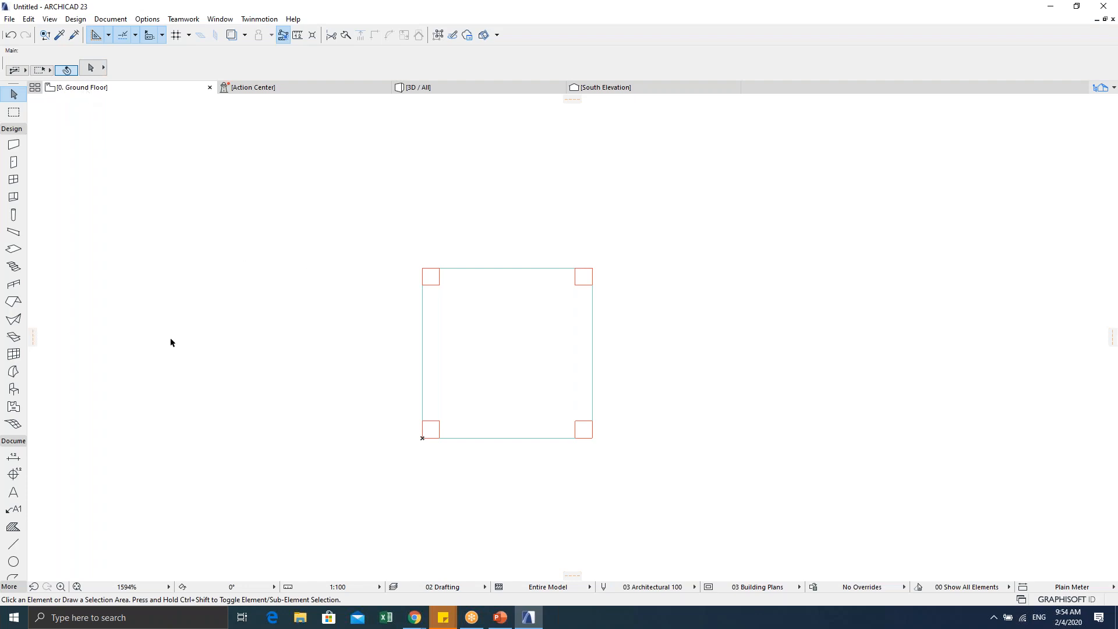
middle_click_drag(497, 389, 544, 358)
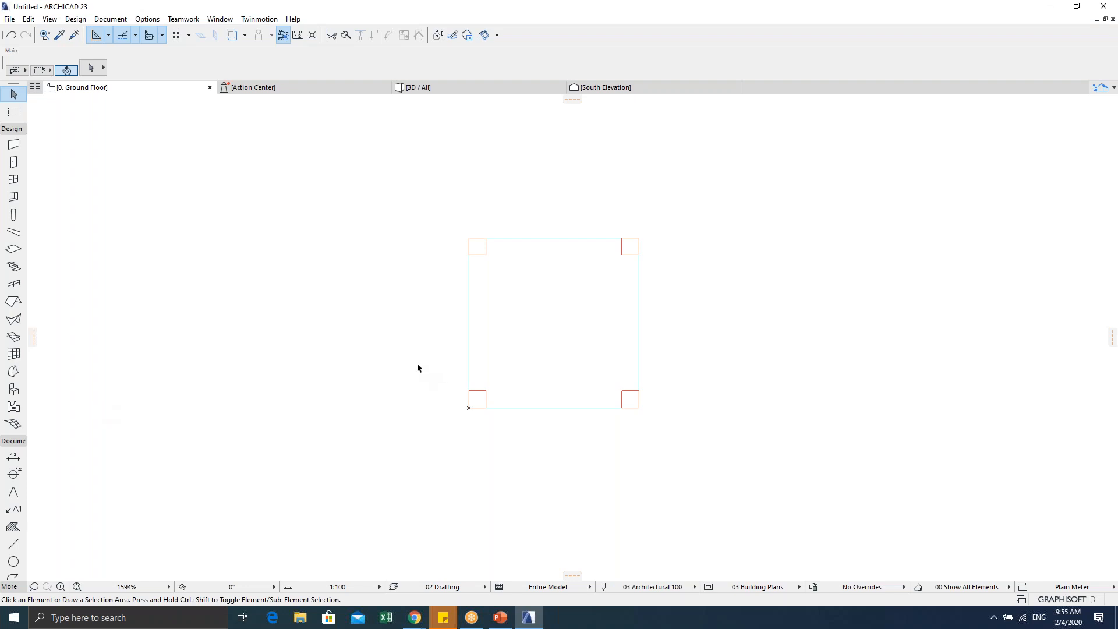
Step: Check the model in 3D from a higher angle, then return to the centred plan
key("F5")
middle_click_drag(417, 368, 356, 566, "shift")
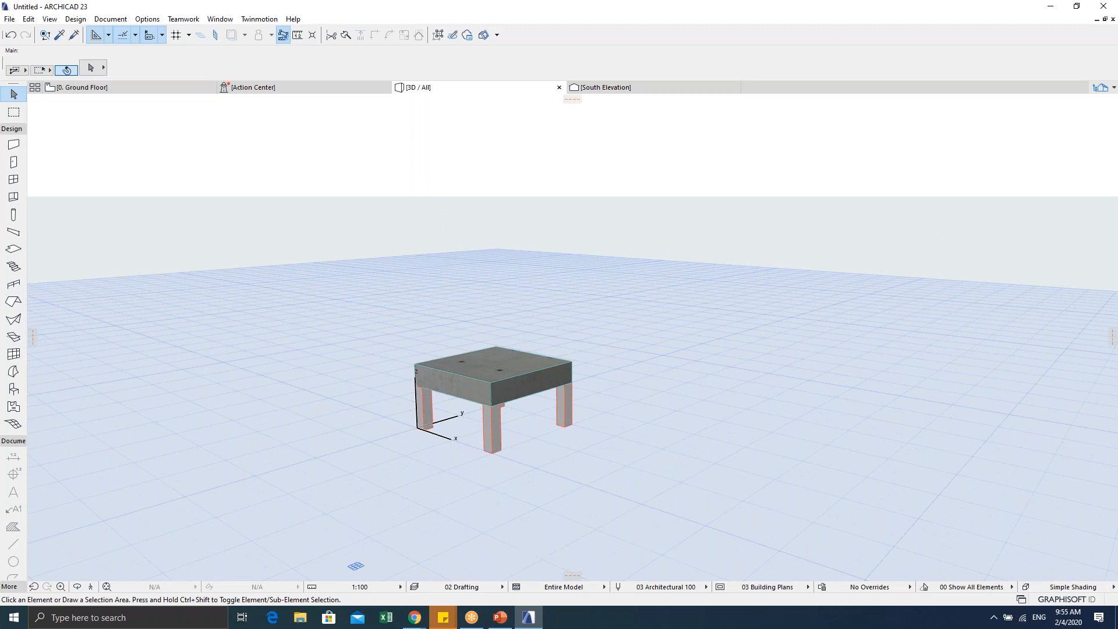
key("Escape")
key("F2")
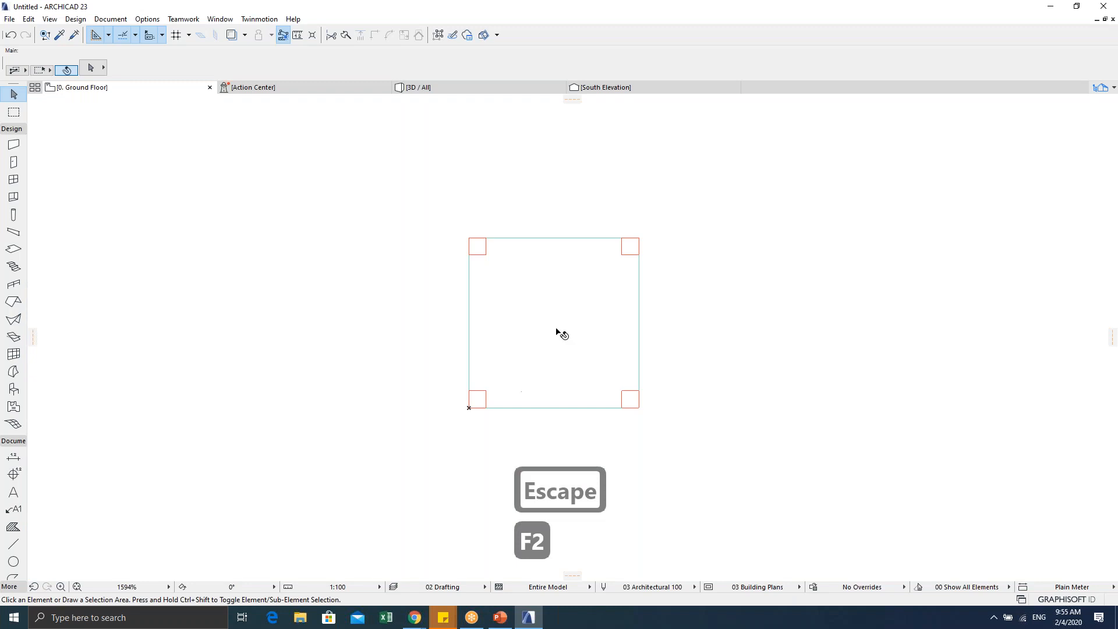
key("Escape")
middle_click_drag(544, 324, 501, 349)
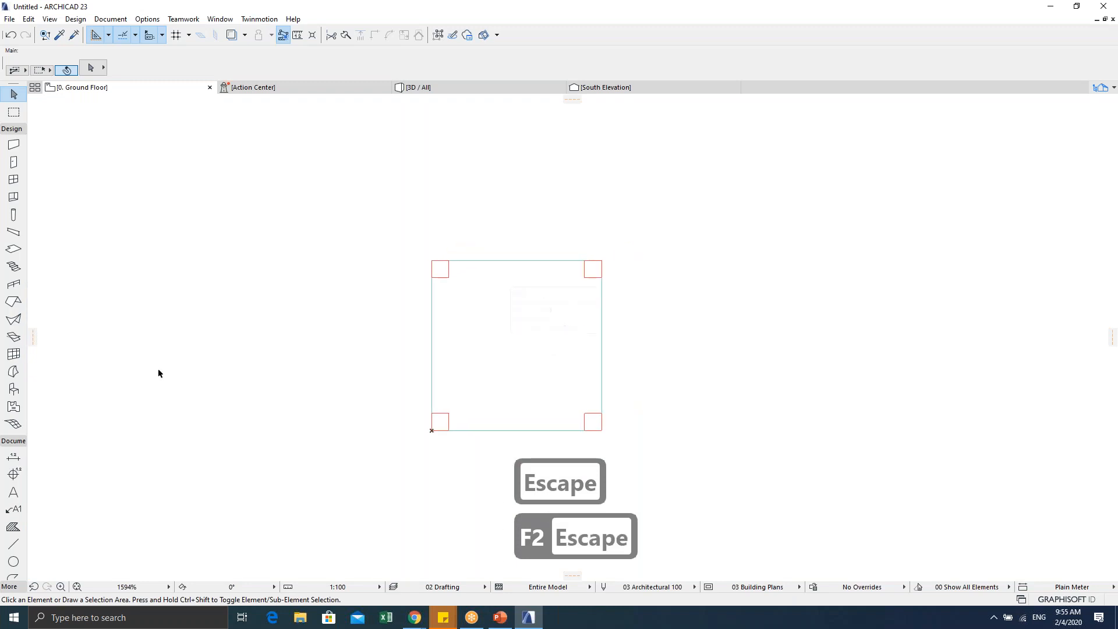
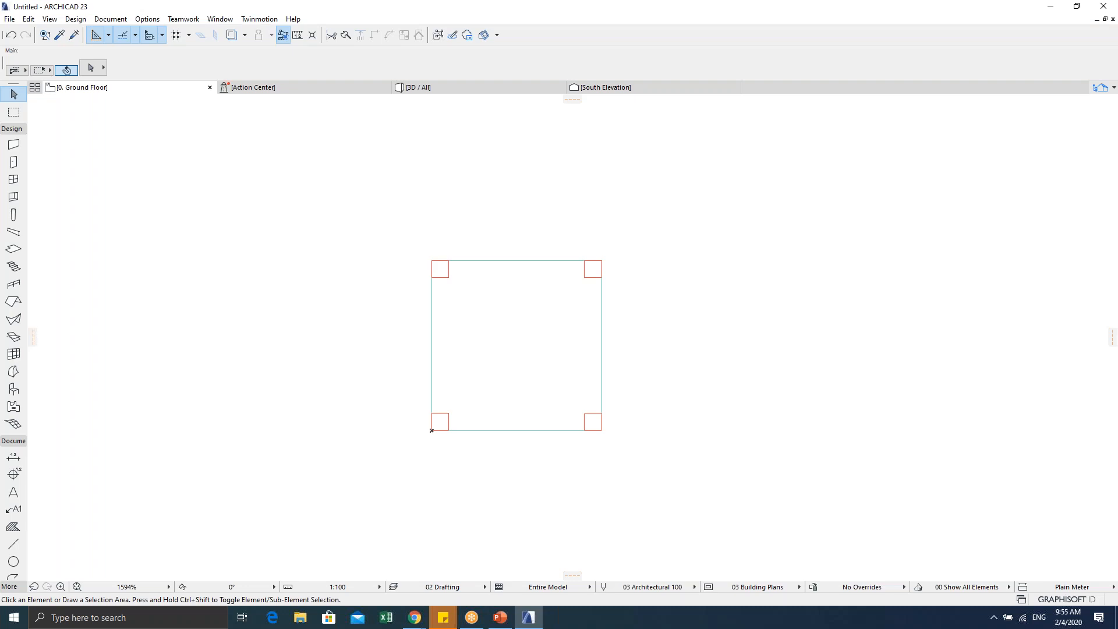
Step: Undo the last stretch so the four 2800-tall columns stand around the slab again
key("ctrl+z")
key("Escape")
key("Escape")
key("Escape")
middle_click_drag(295, 165, 418, 351, "shift")
Step: Select all four columns and frame them from a higher angle, cancelling an accidental move
left_click_drag(526, 125, 337, 204)
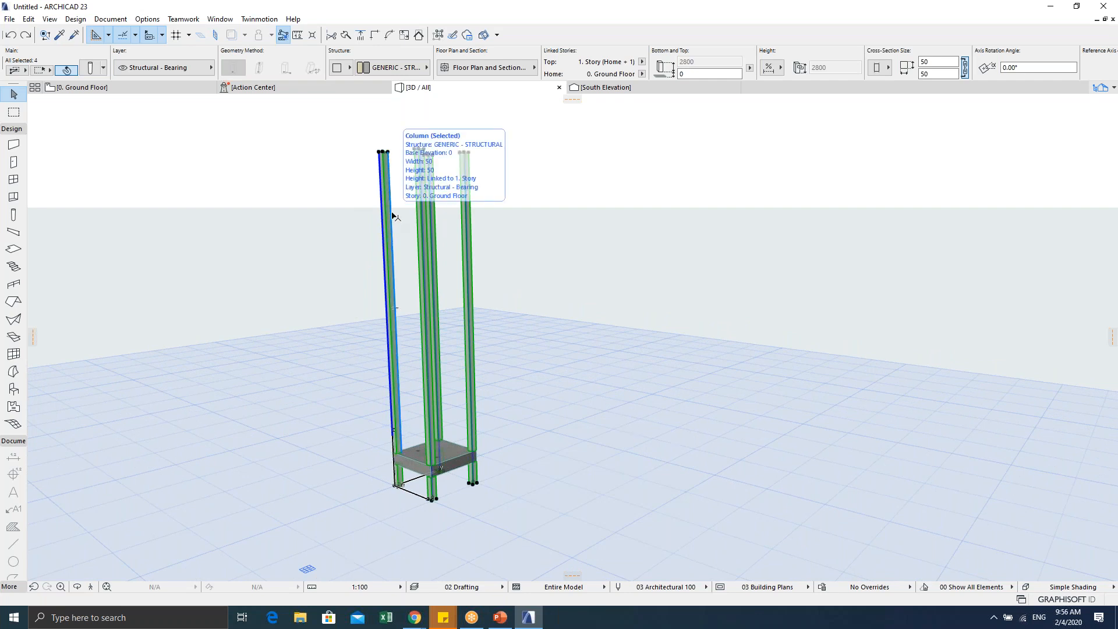
middle_click_drag(419, 213, 391, 256, "shift")
scroll(413, 178, "up", 3)
scroll(413, 179, "up", 3)
middle_click_drag(402, 195, 386, 231)
middle_click_drag(531, 212, 497, 250, "shift")
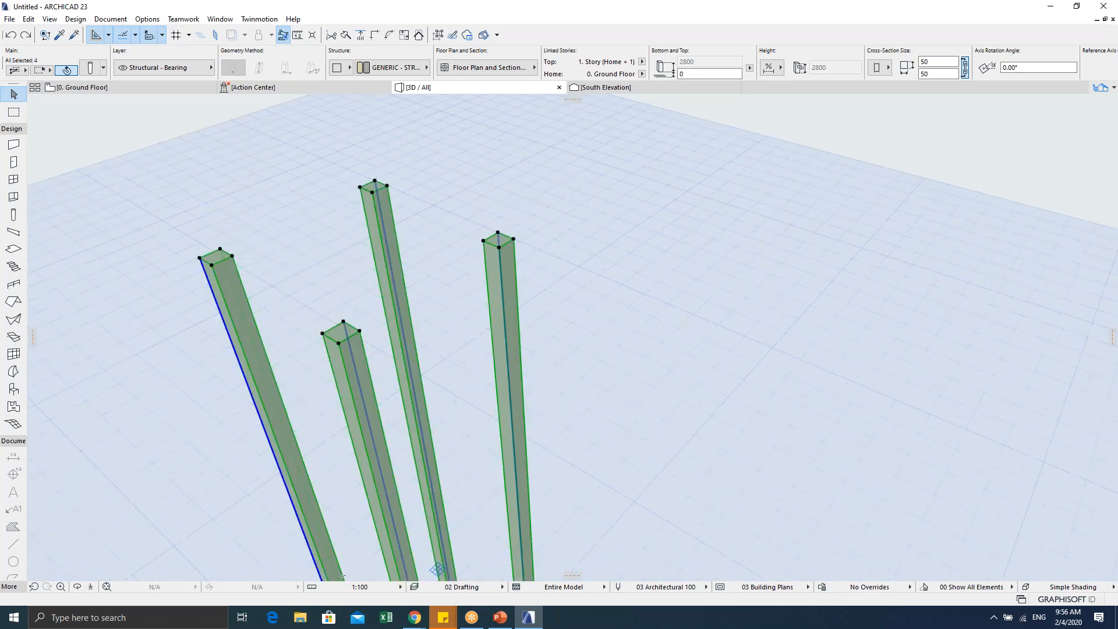
left_click(514, 240)
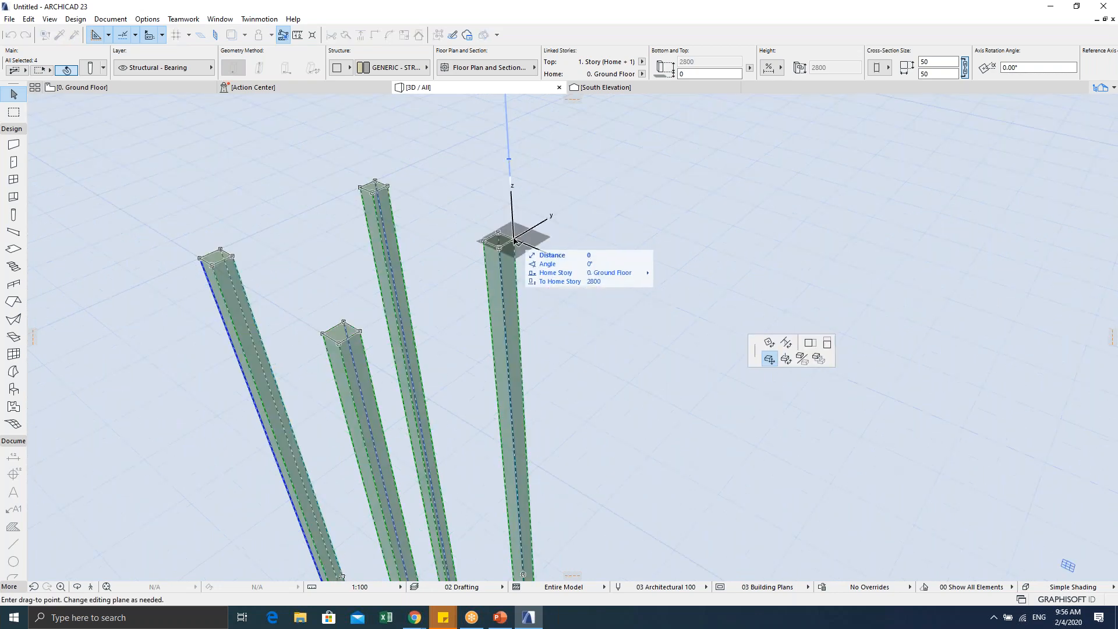
key("Escape")
key("Escape")
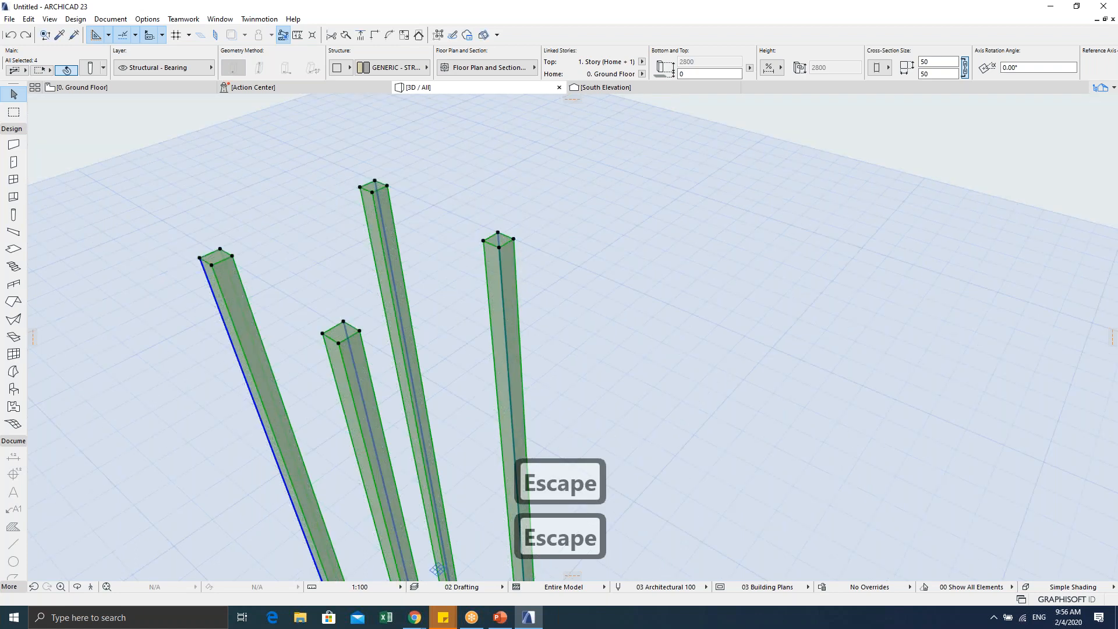
scroll(464, 264, "up", 2)
middle_click_drag(465, 264, 489, 233, "shift")
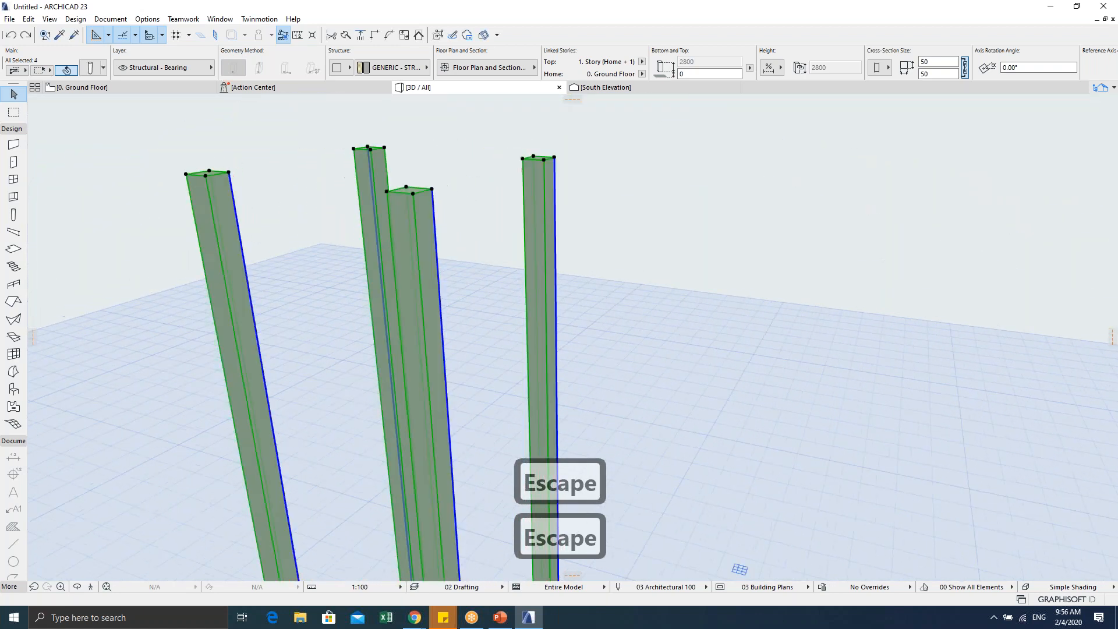
Step: Stretch the column heights down to 200 at the slab underside, forming table legs
left_click(432, 191)
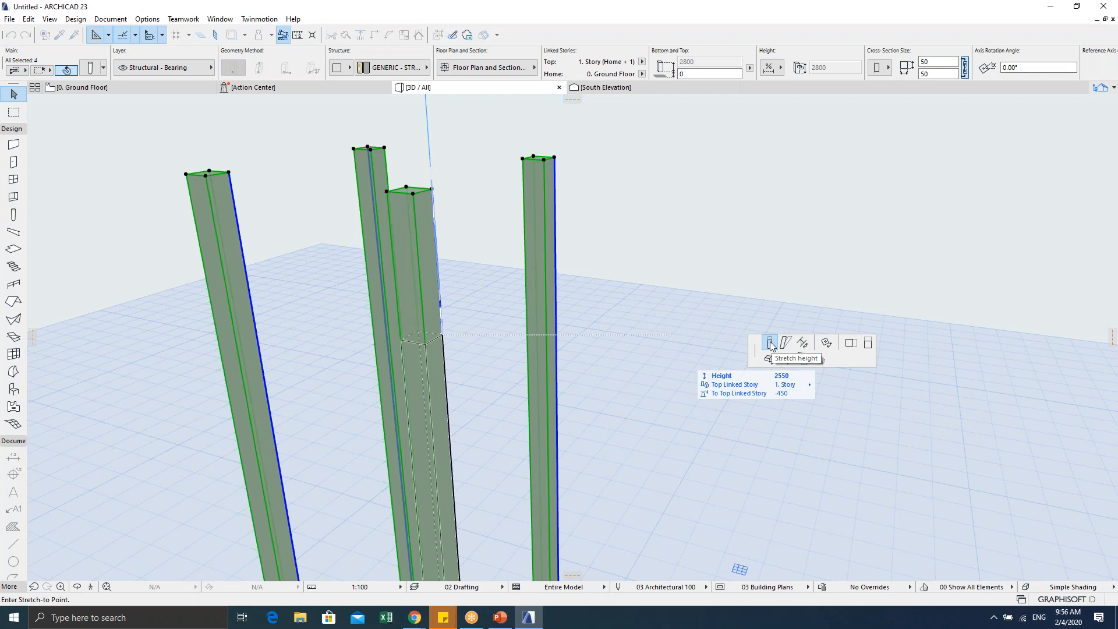
scroll(486, 269, "down", 5)
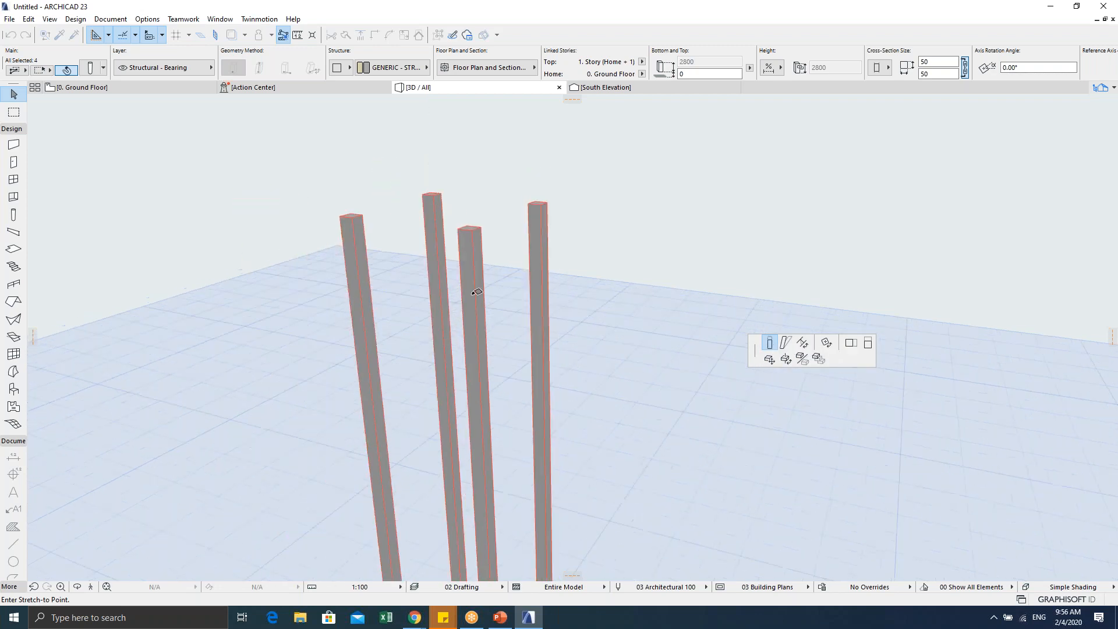
left_click(495, 420)
scroll(489, 512, "up", 4)
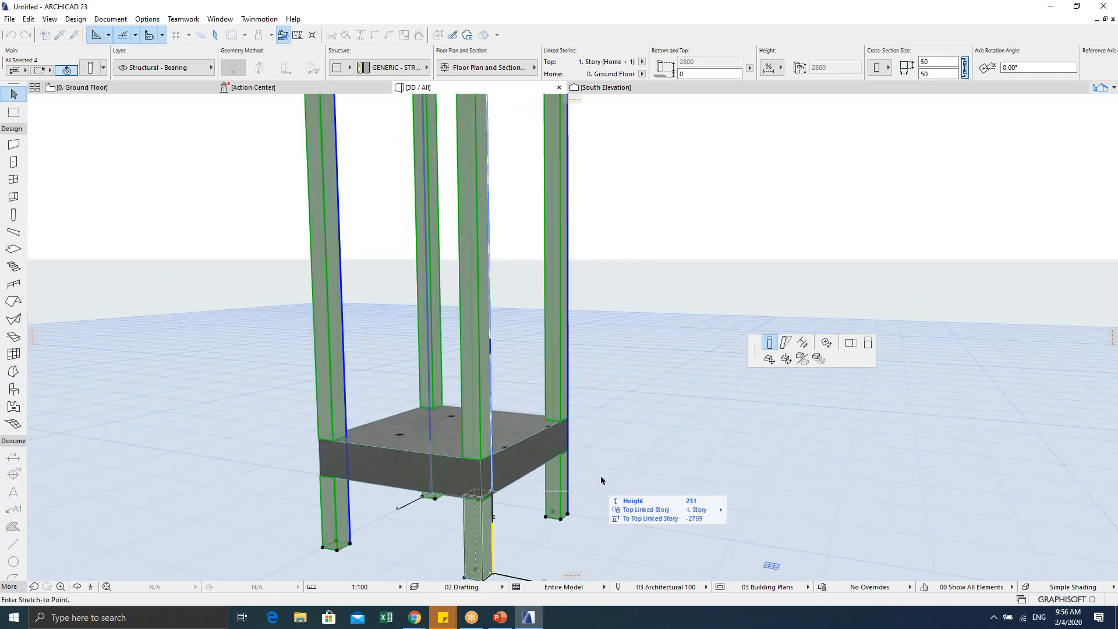
left_click(484, 501)
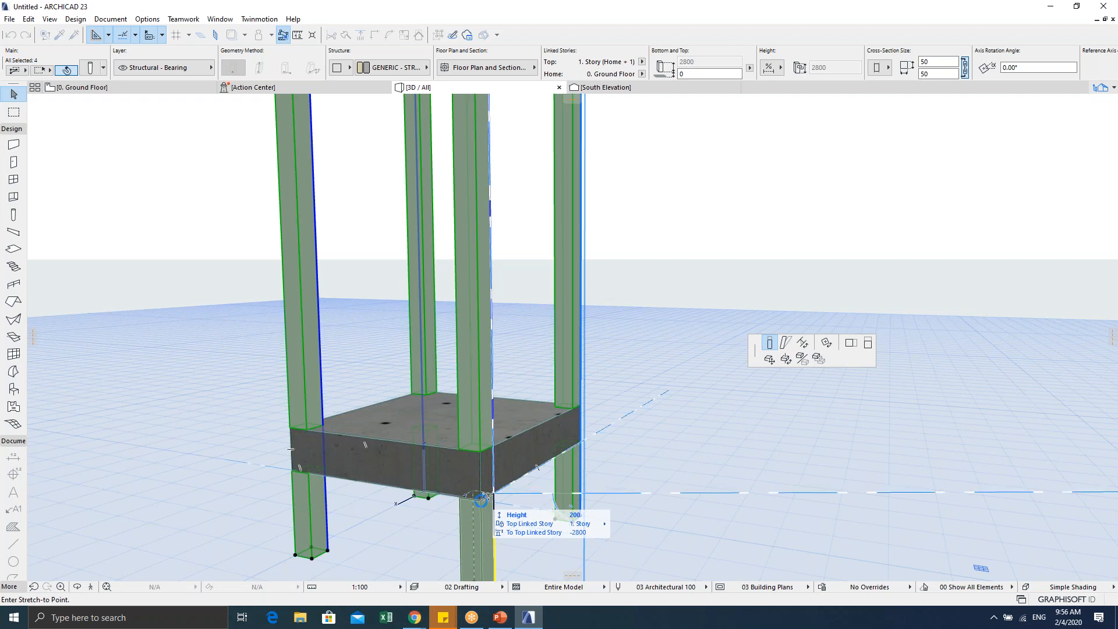
left_click(481, 500)
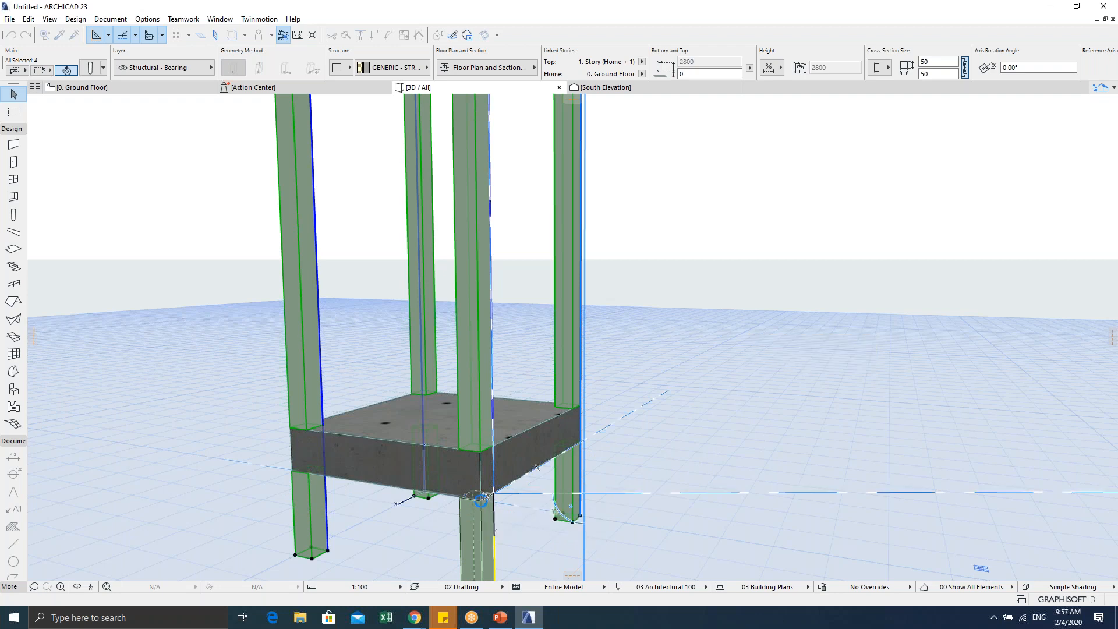
scroll(401, 361, "down", 1)
middle_click_drag(400, 362, 514, 289, "shift")
middle_click_drag(499, 415, 444, 436, "shift")
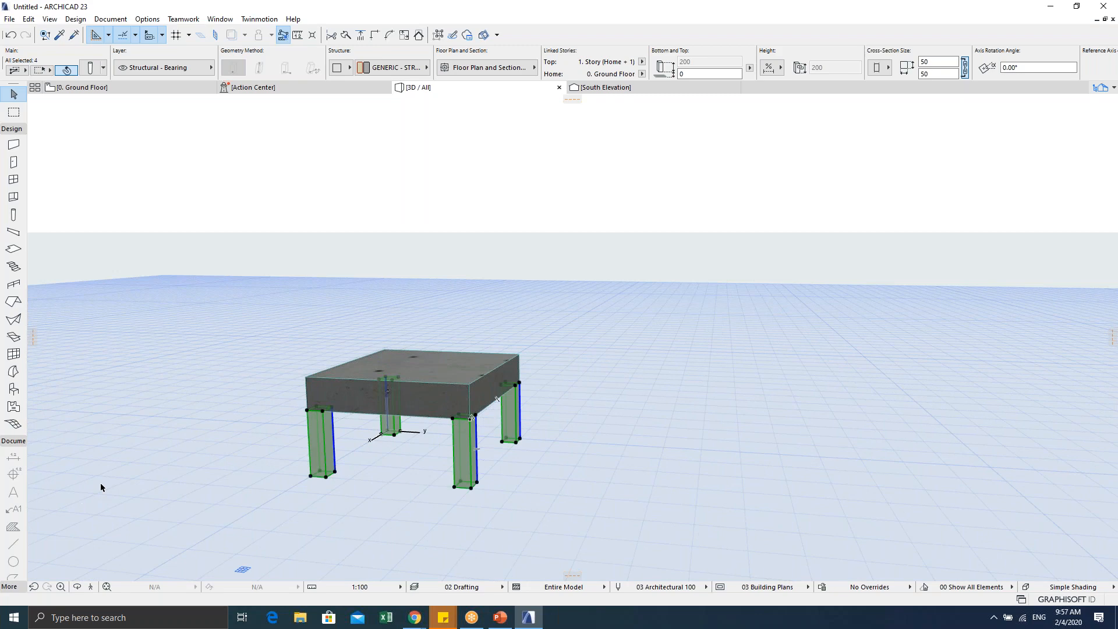
Step: Undo the 200-high leg stretch so the columns rise full height, then reframe the view
left_click(382, 483)
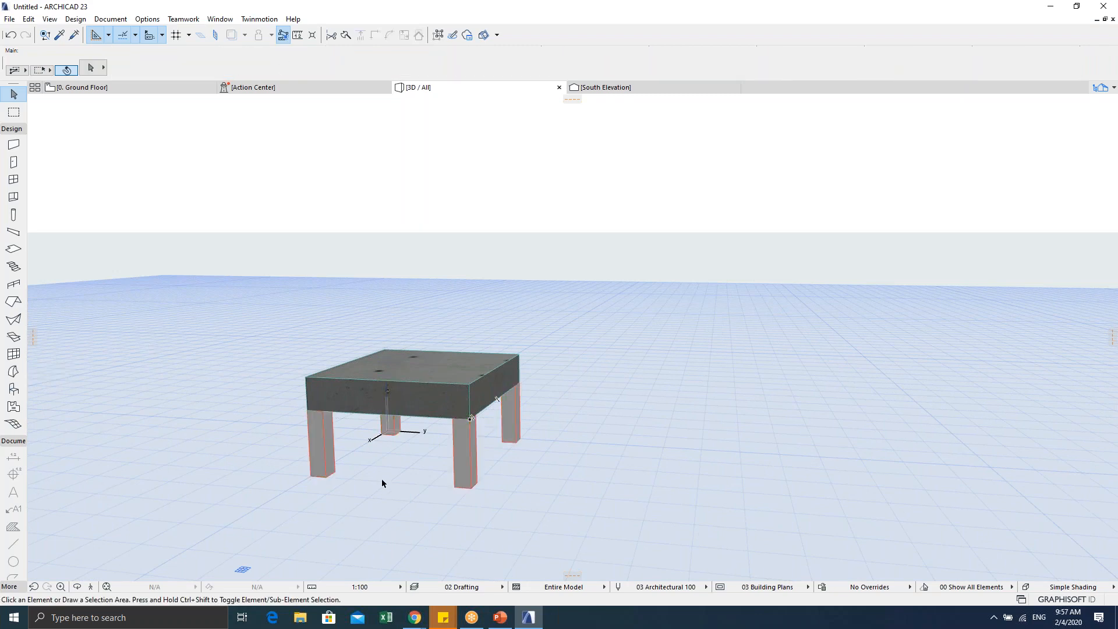
scroll(380, 486, "down", 4)
scroll(380, 462, "up", 3)
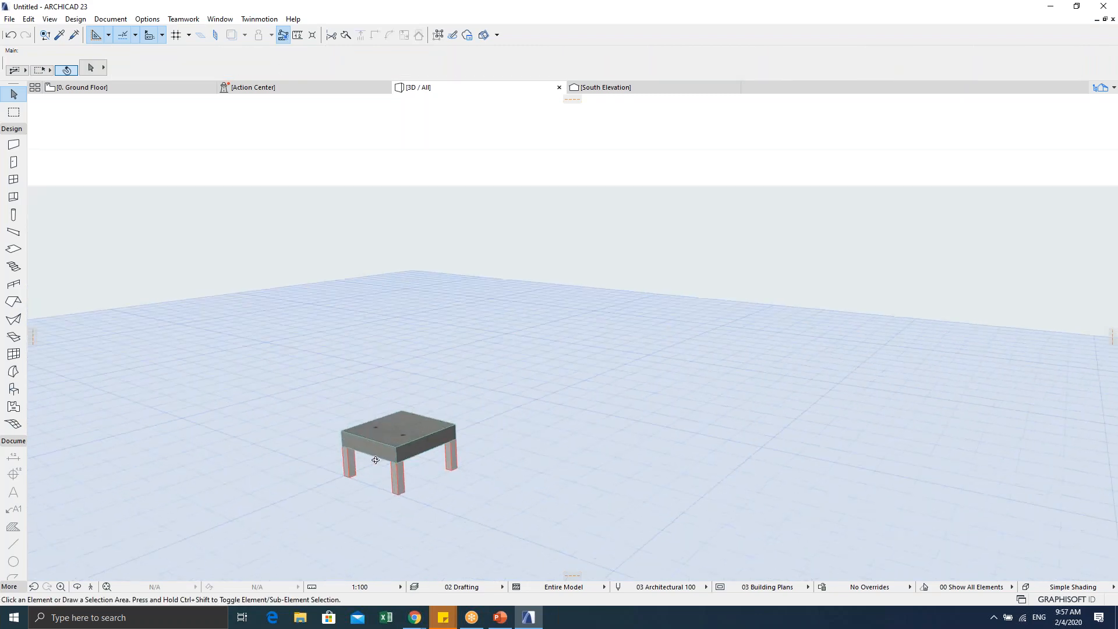
middle_click_drag(373, 468, 495, 446)
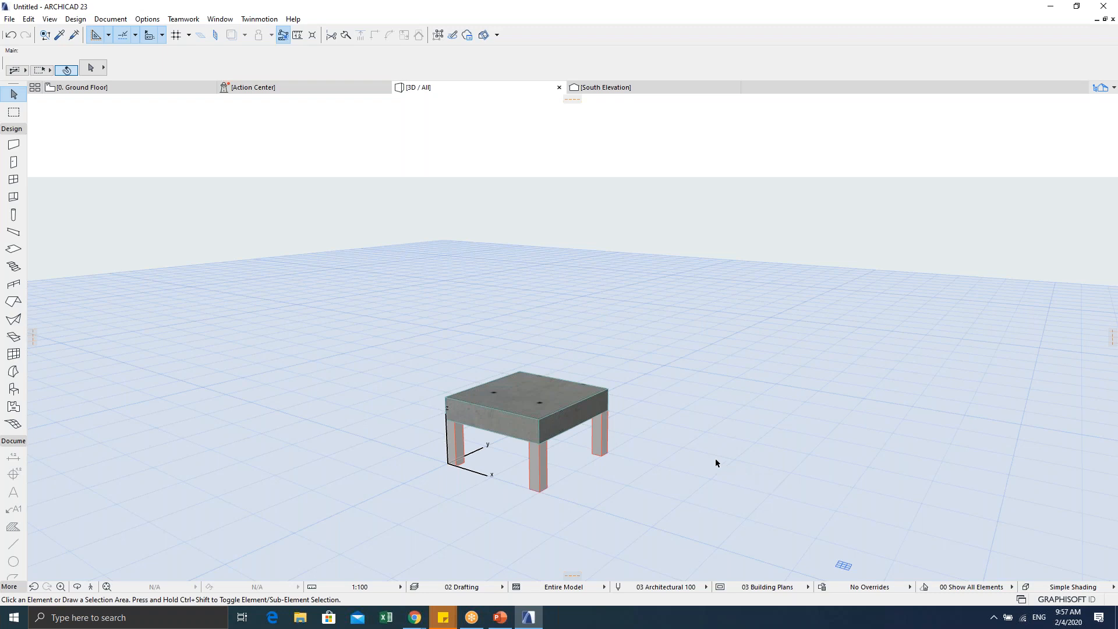
key("ctrl+z")
scroll(634, 387, "down", 3)
middle_click_drag(511, 380, 477, 447)
left_click(611, 309)
scroll(507, 336, "up", 4)
middle_click_drag(504, 288, 478, 310)
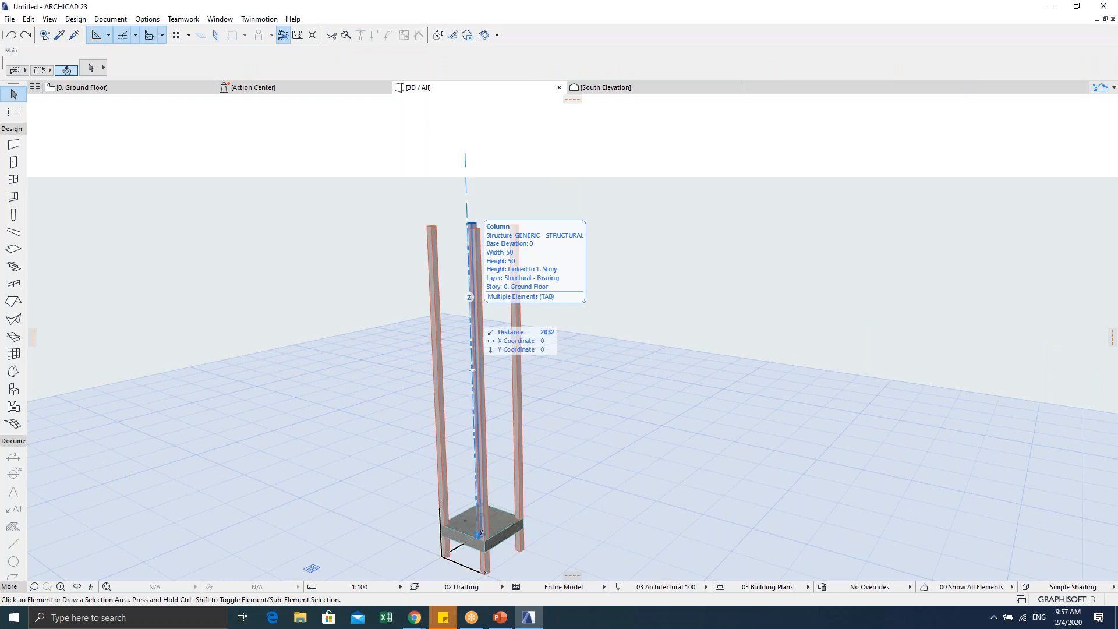
Step: Select the four columns with a selection area and pick a column top to edit its height
left_click(569, 184)
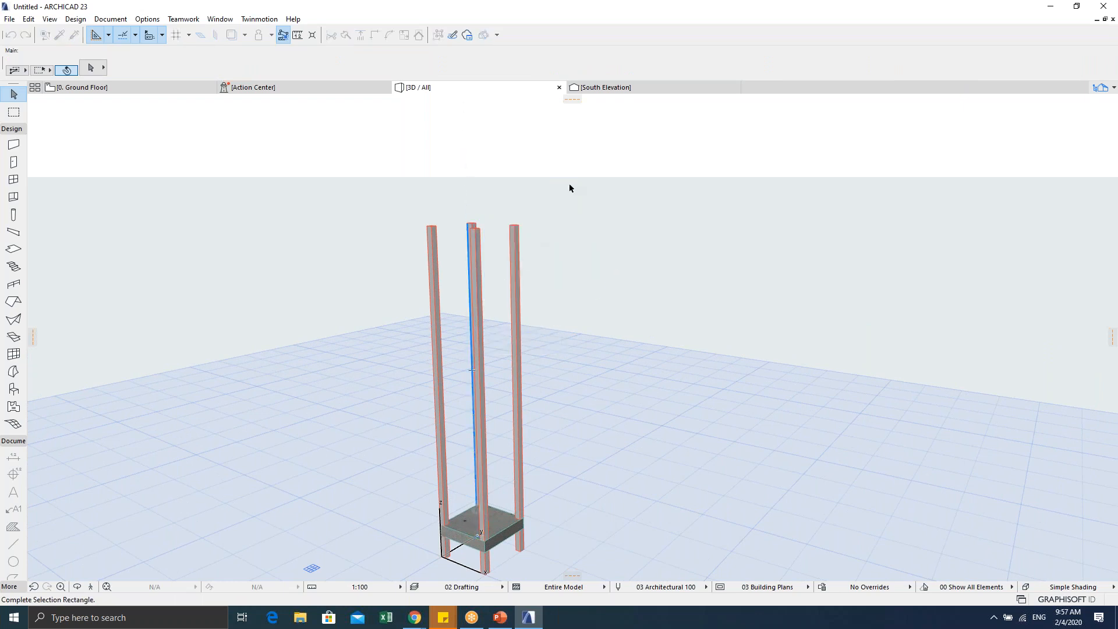
left_click(353, 268)
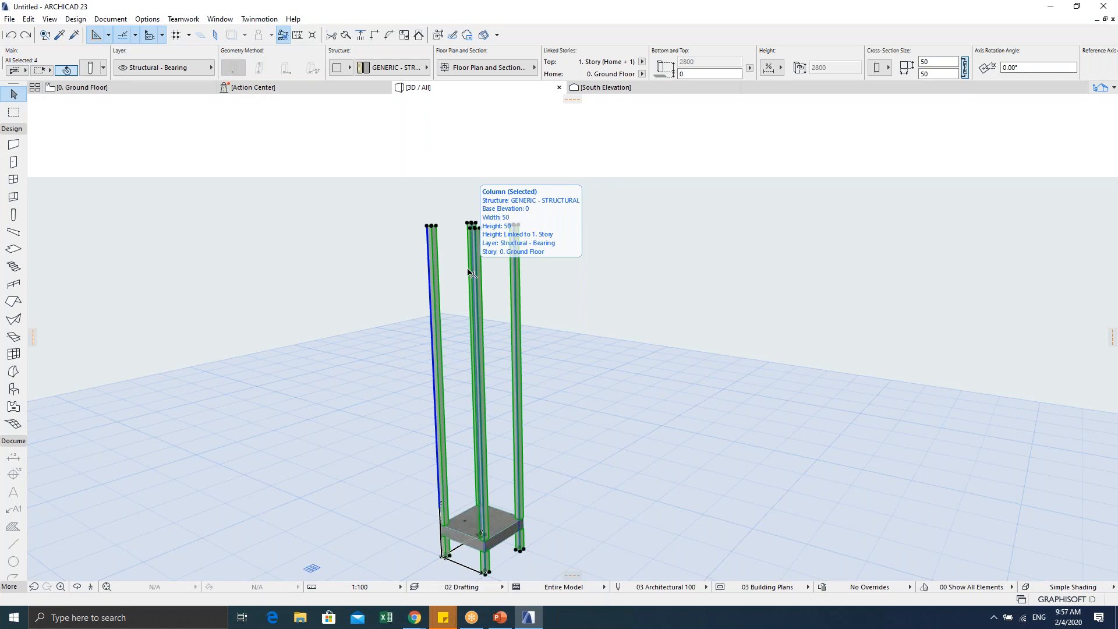
scroll(409, 224, "up", 5)
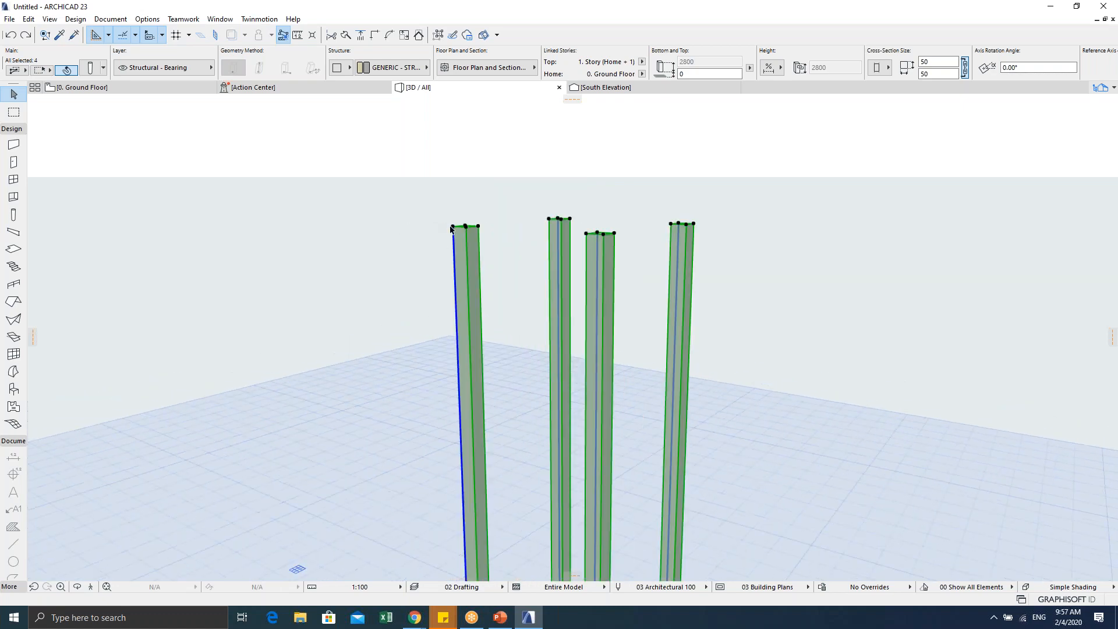
middle_click_drag(455, 247, 462, 271, "shift")
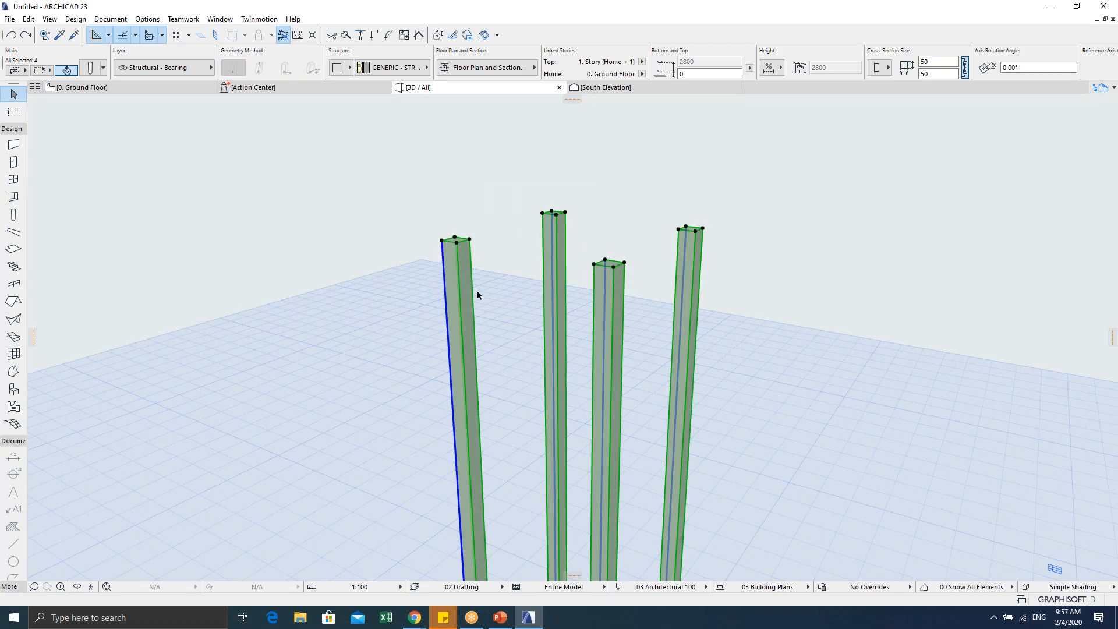
left_click(442, 243)
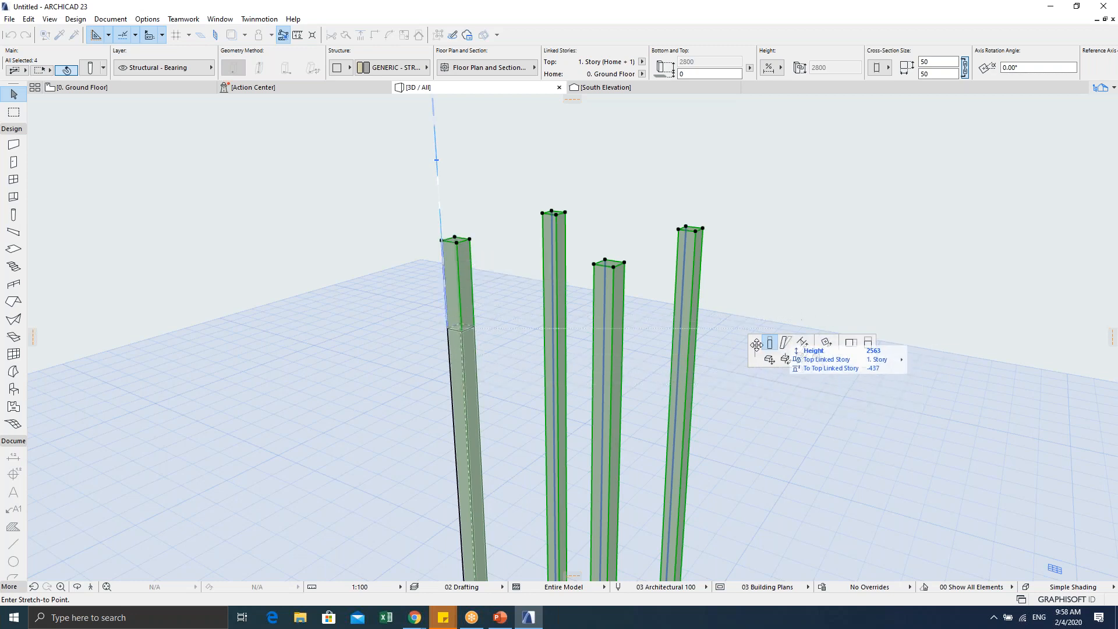
left_click_drag(755, 350, 656, 168)
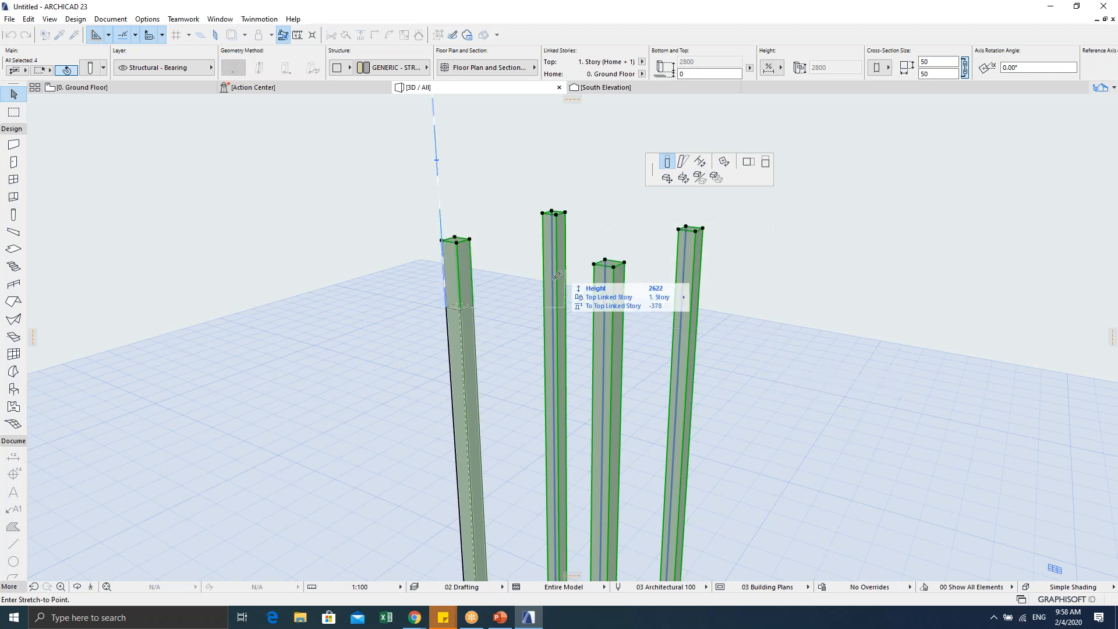
Step: Stretch the columns down to 200 at the slab underside and deselect them
scroll(502, 311, "down", 3)
middle_click_drag(502, 314, 468, 186)
scroll(432, 181, "down", 2)
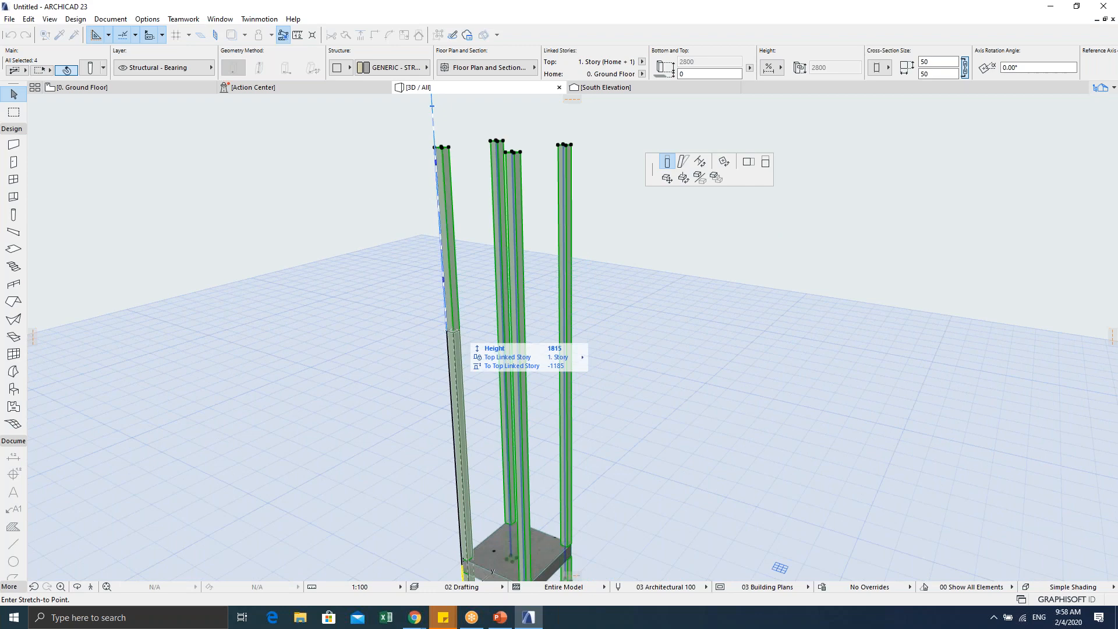
middle_click_drag(453, 351, 475, 200)
scroll(486, 382, "up", 5)
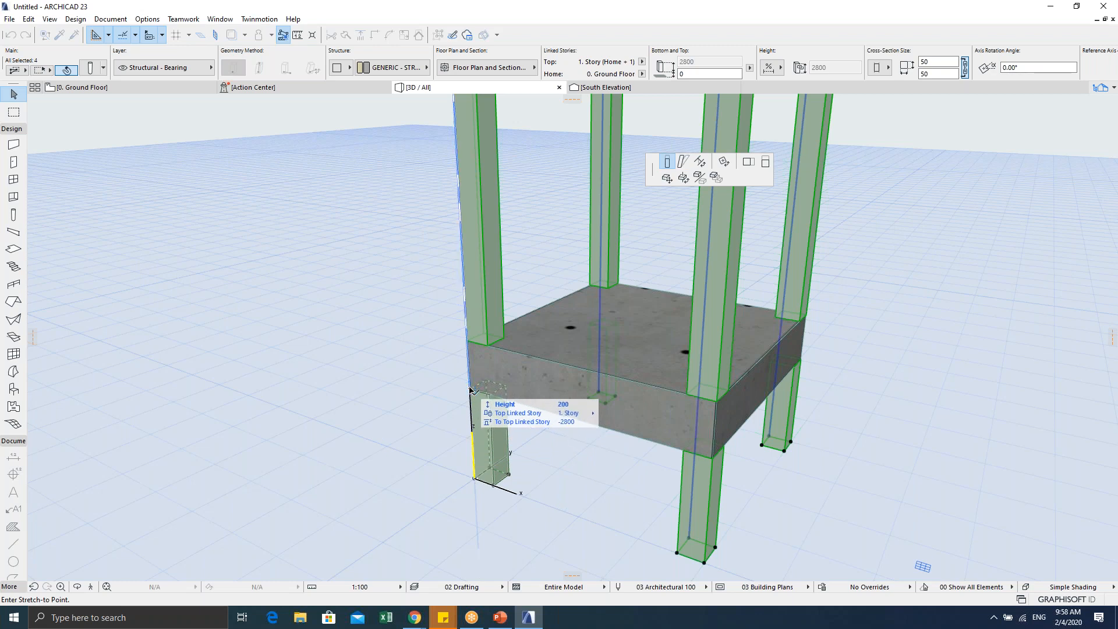
left_click(470, 389)
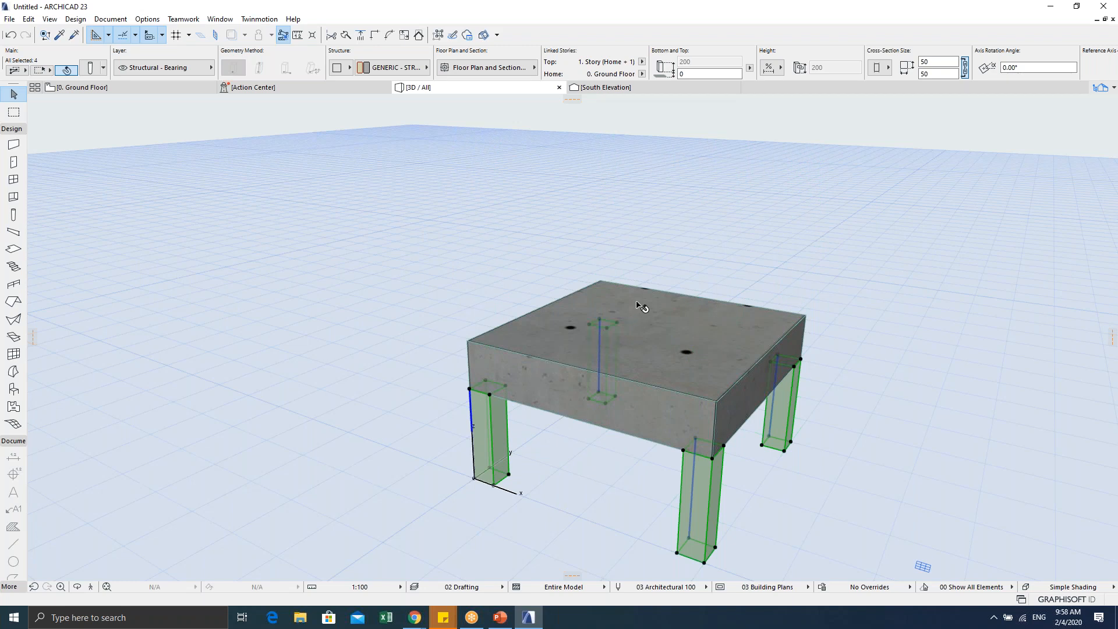
left_click_drag(676, 355, 605, 343)
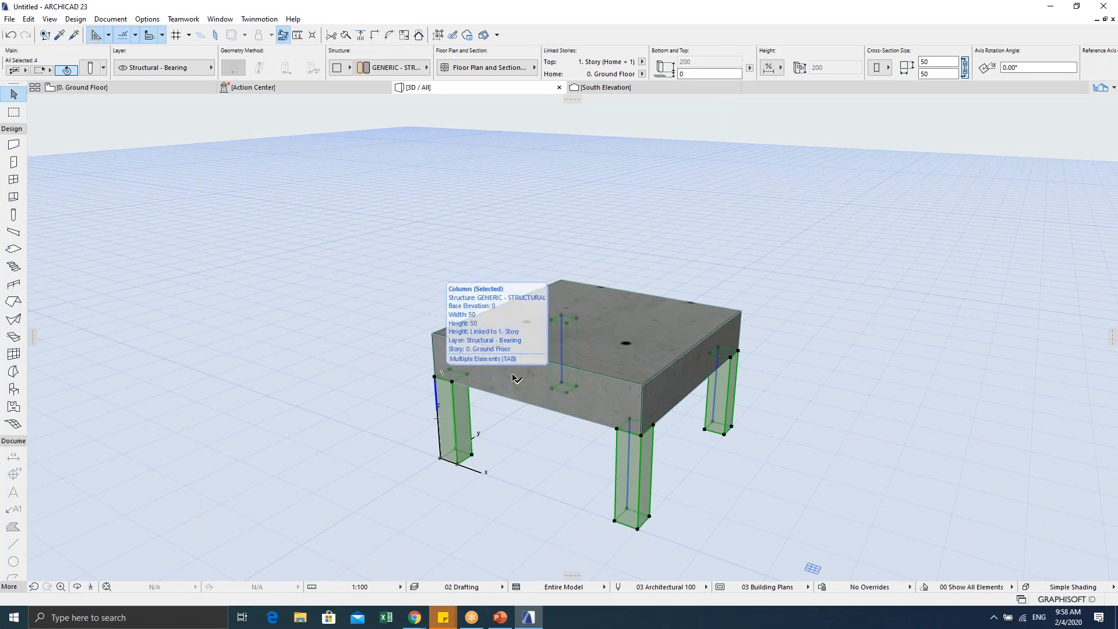
middle_click_drag(573, 391, 513, 404)
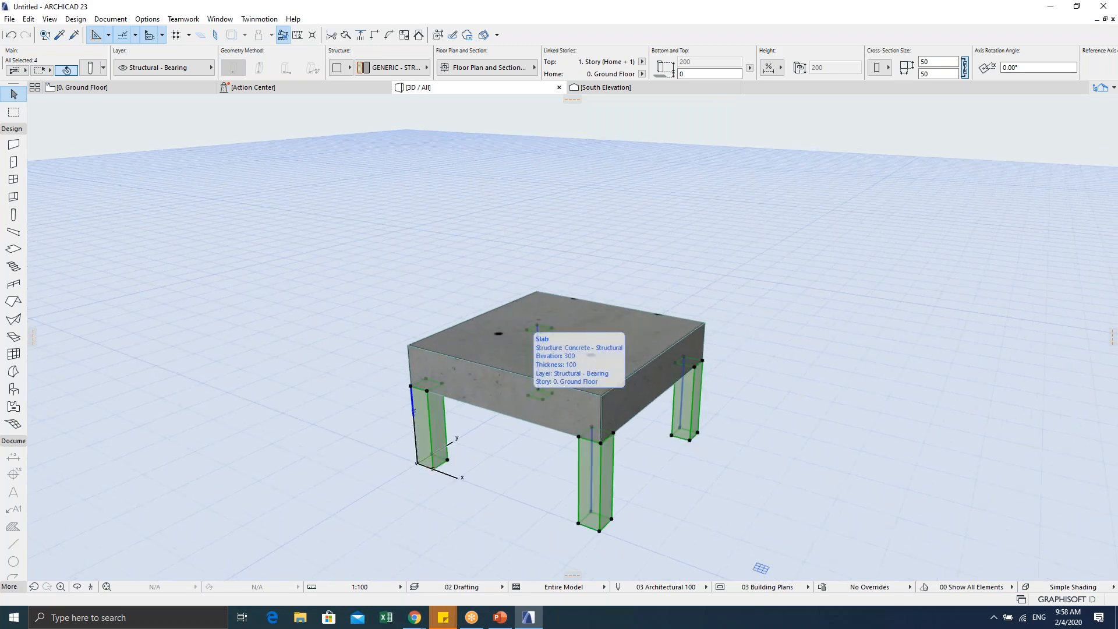
left_click(376, 329)
Step: Orbit to a front view of the table with its 200-high legs
scroll(364, 341, "down", 5)
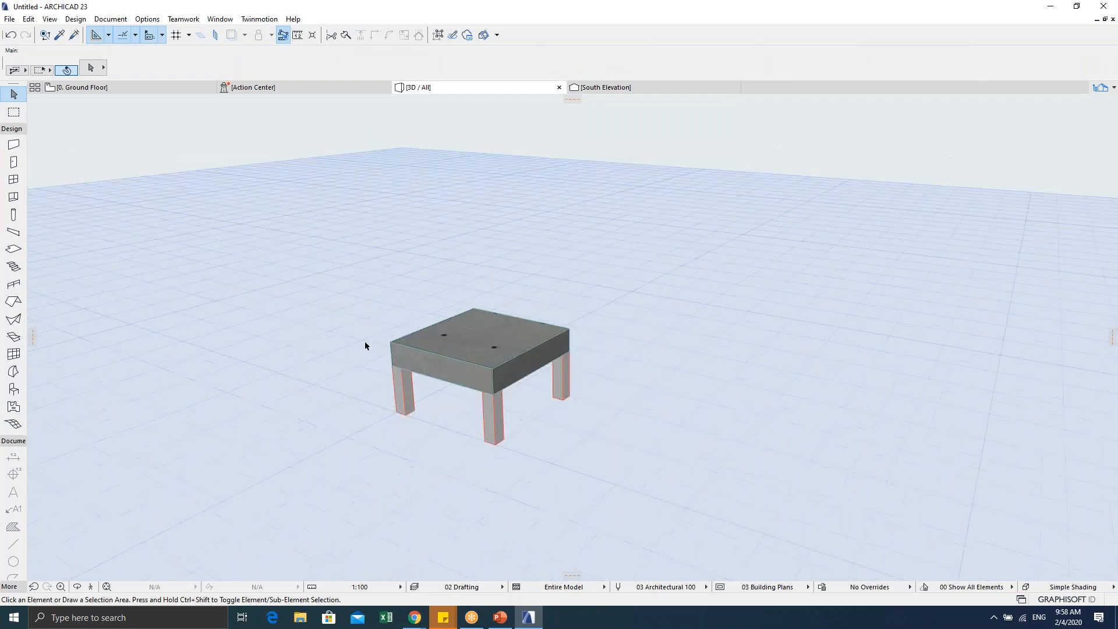
middle_click_drag(345, 382, 468, 380, "shift")
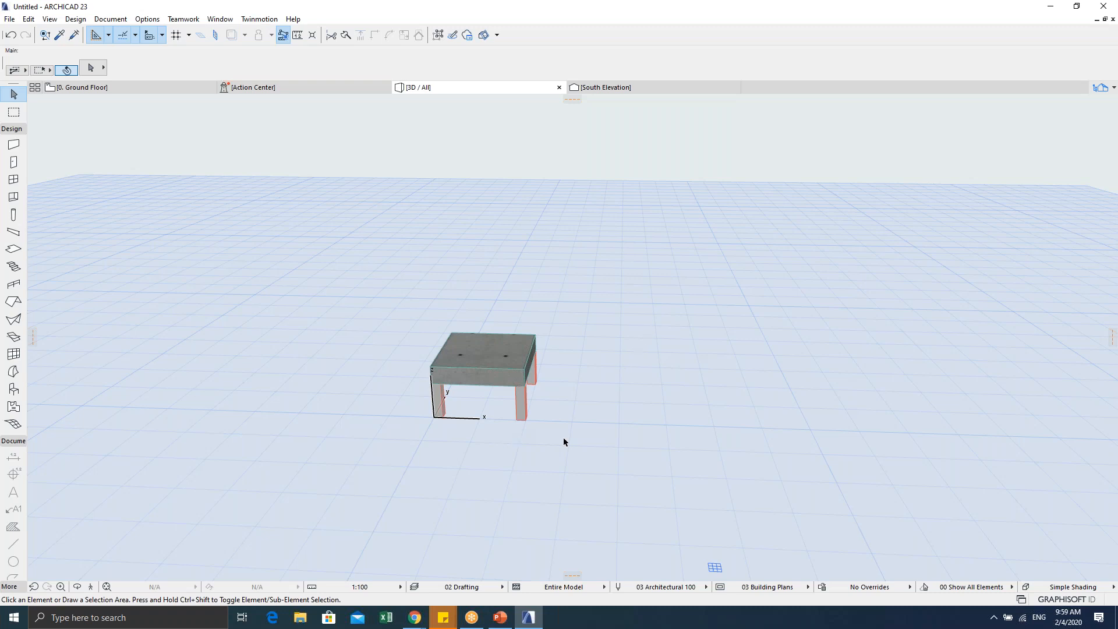
key("Escape")
key("Escape")
key("Escape")
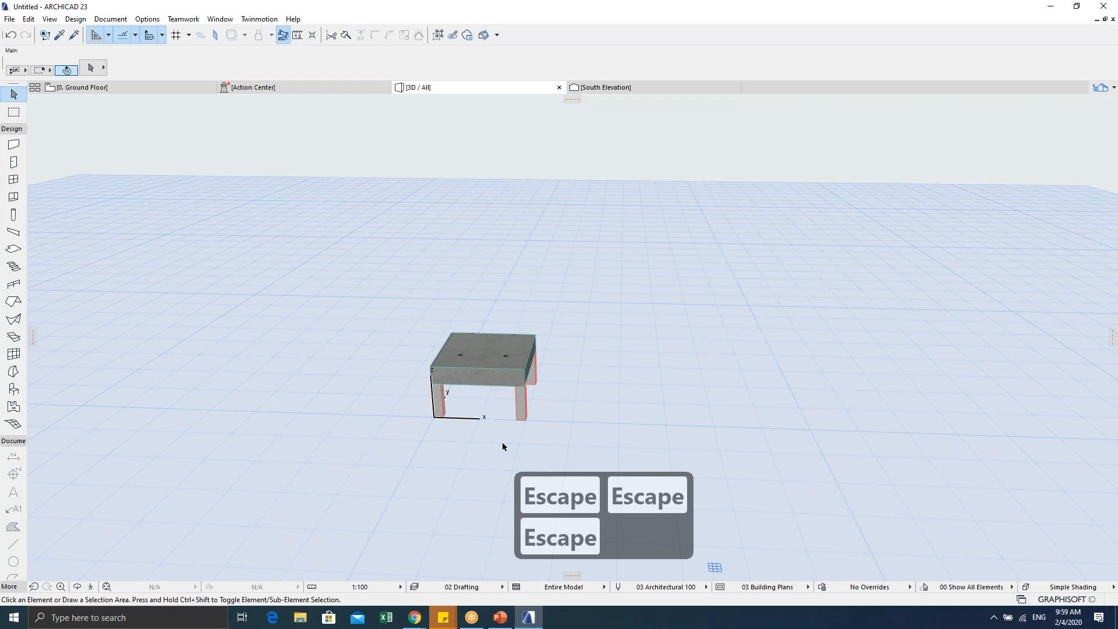
Step: On the Ground Floor plan, draw a 500 × 25 rectangular slab from the outline's bottom-left corner
key("F2")
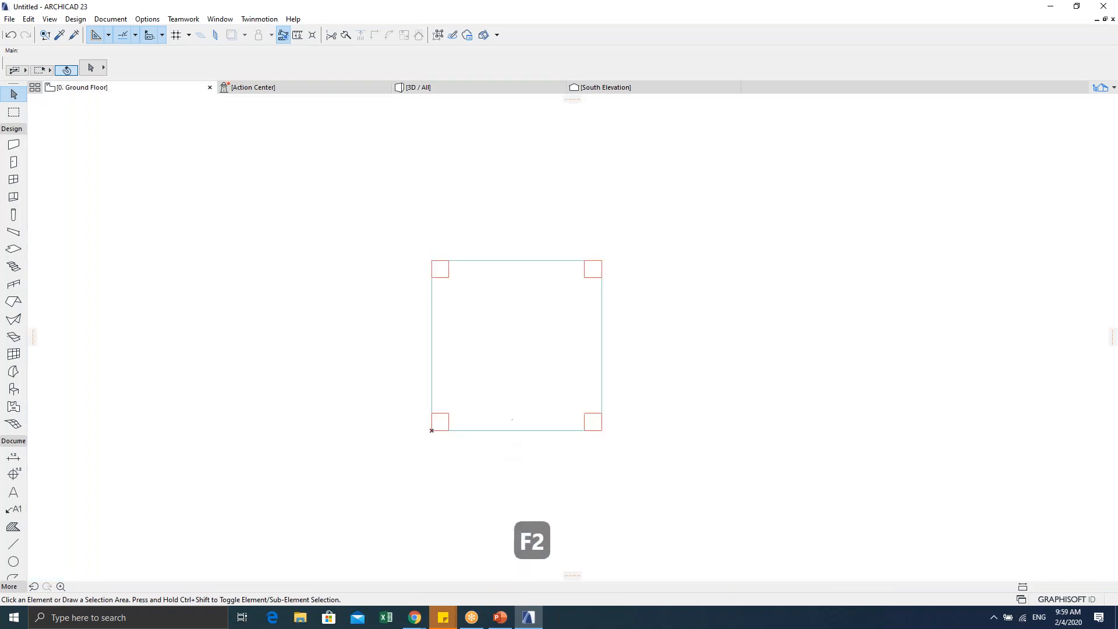
middle_click_drag(502, 359, 420, 355)
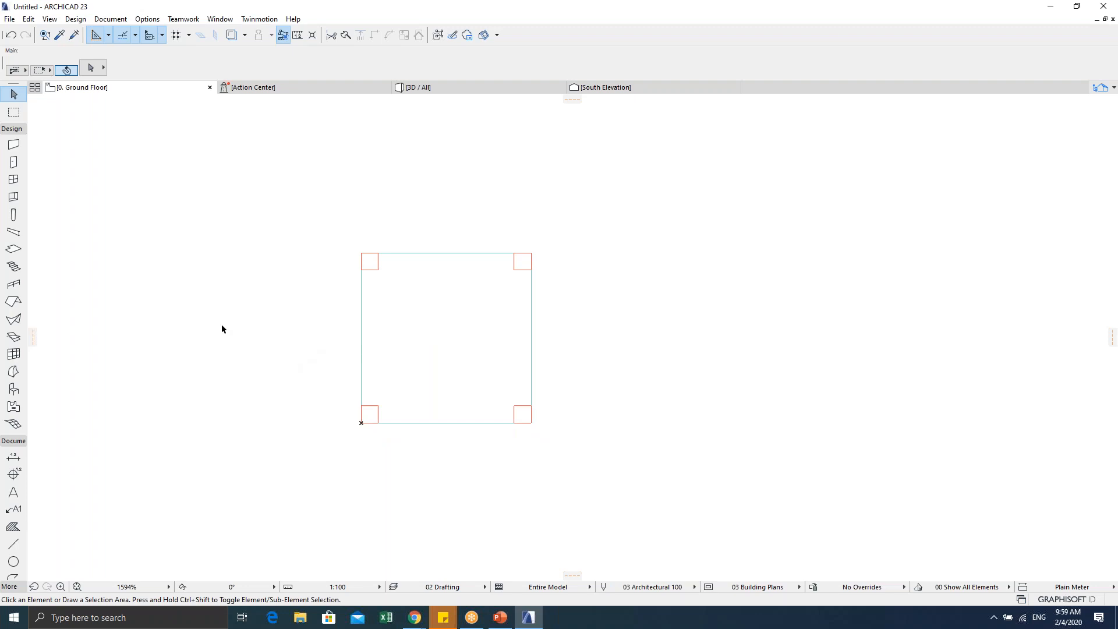
left_click(13, 249)
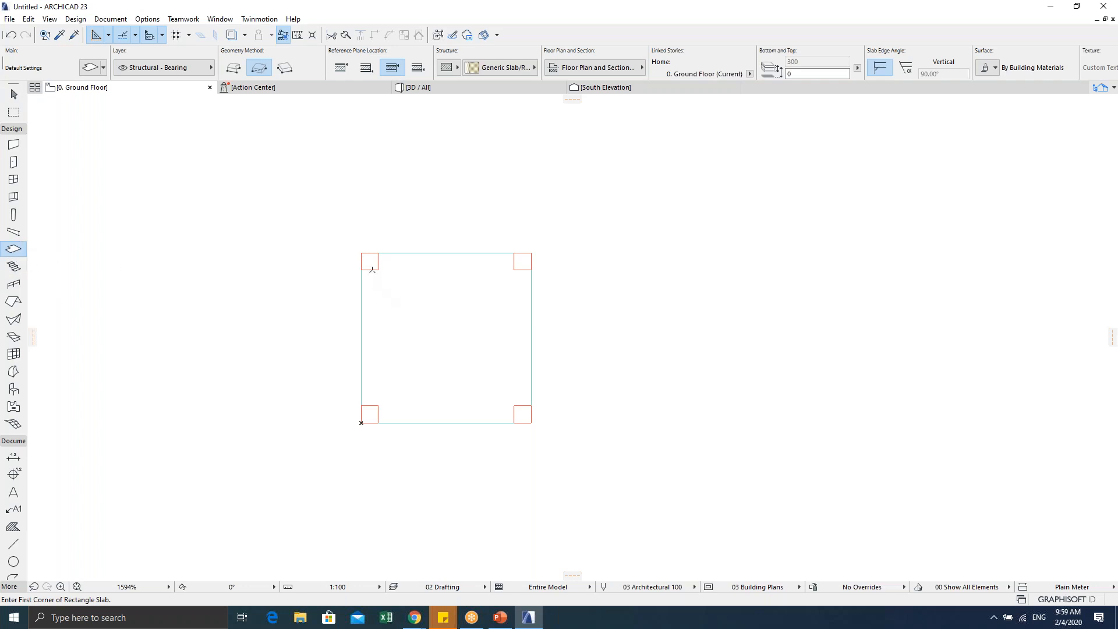
left_click(361, 422)
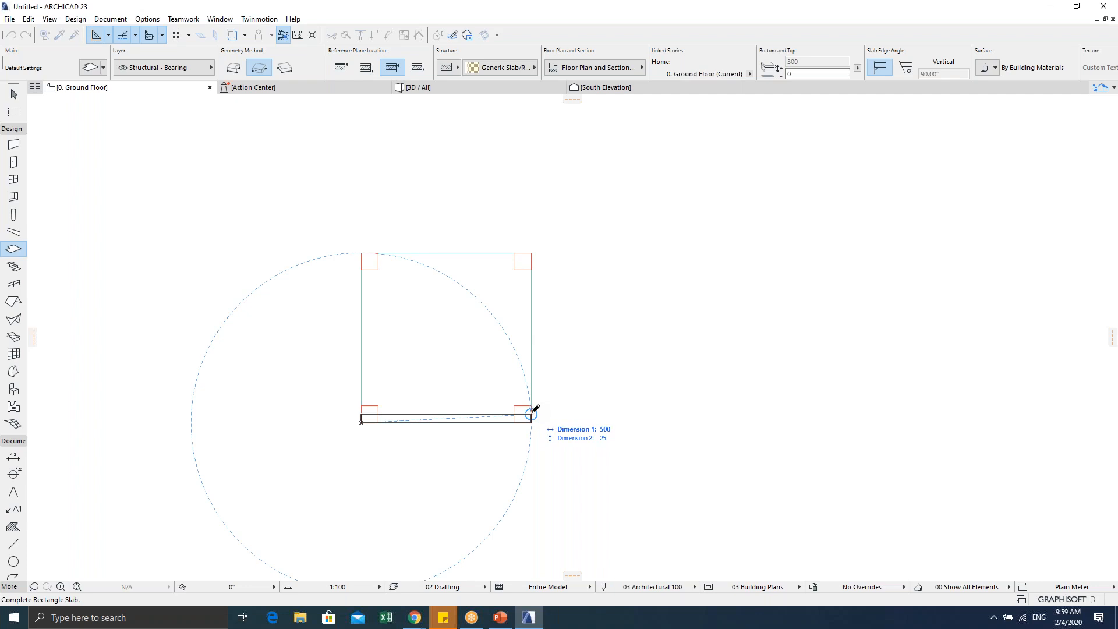
key("Tab")
key("Tab")
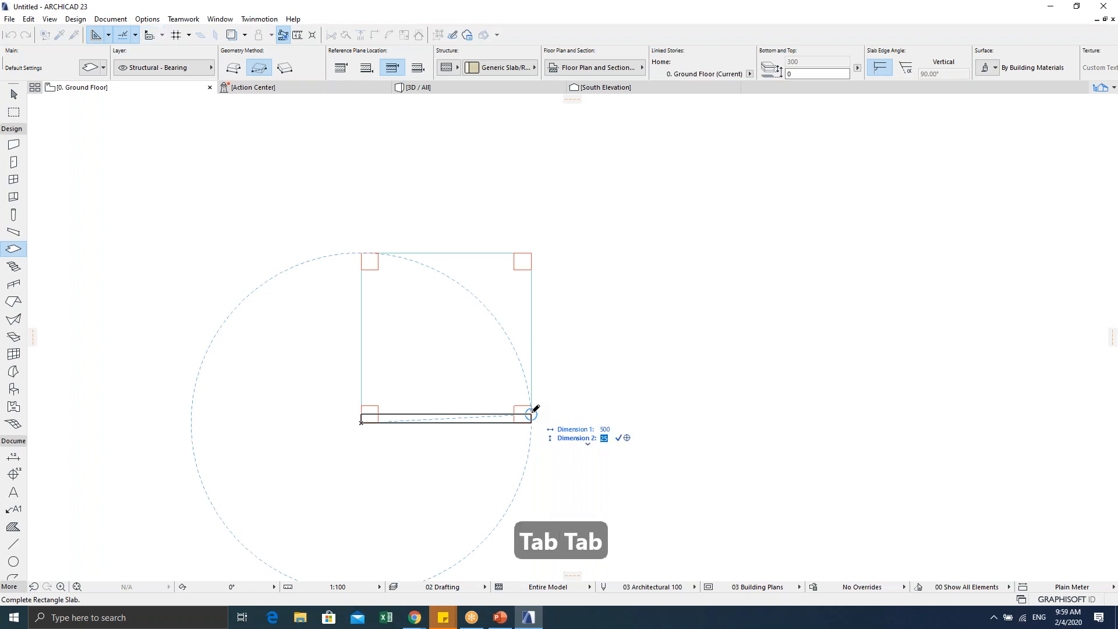
type("25")
key("Tab")
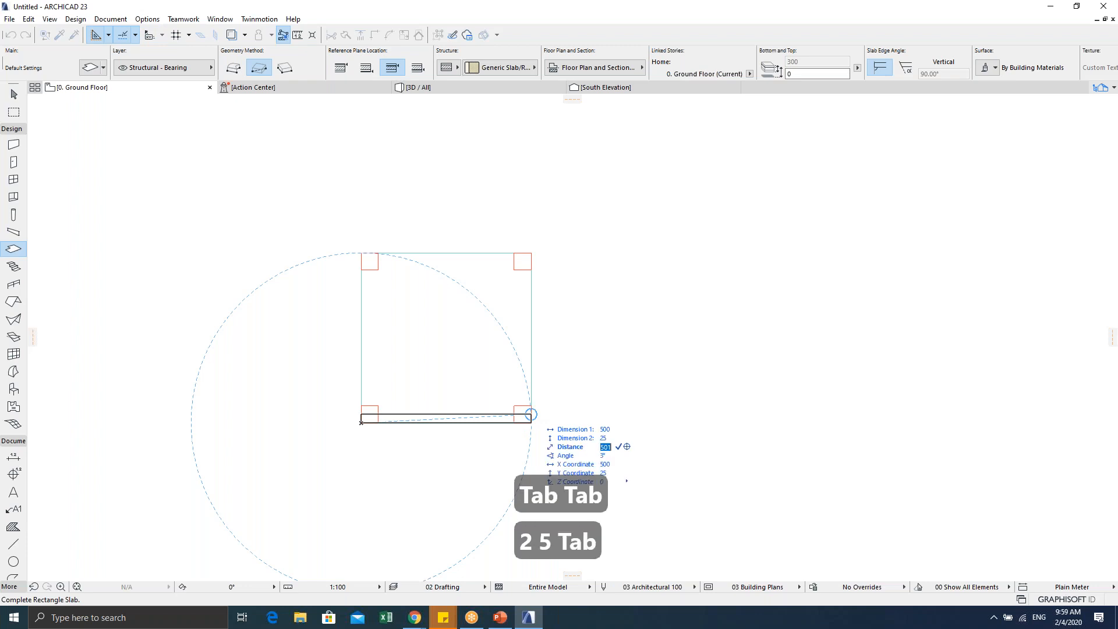
key("Return")
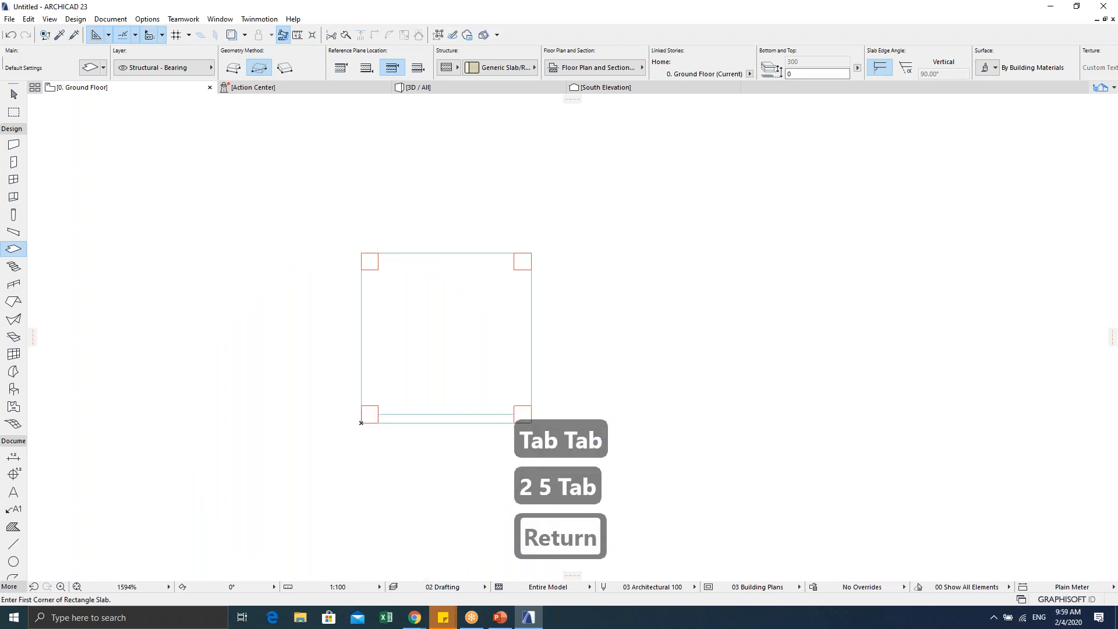
scroll(281, 380, "up", 4)
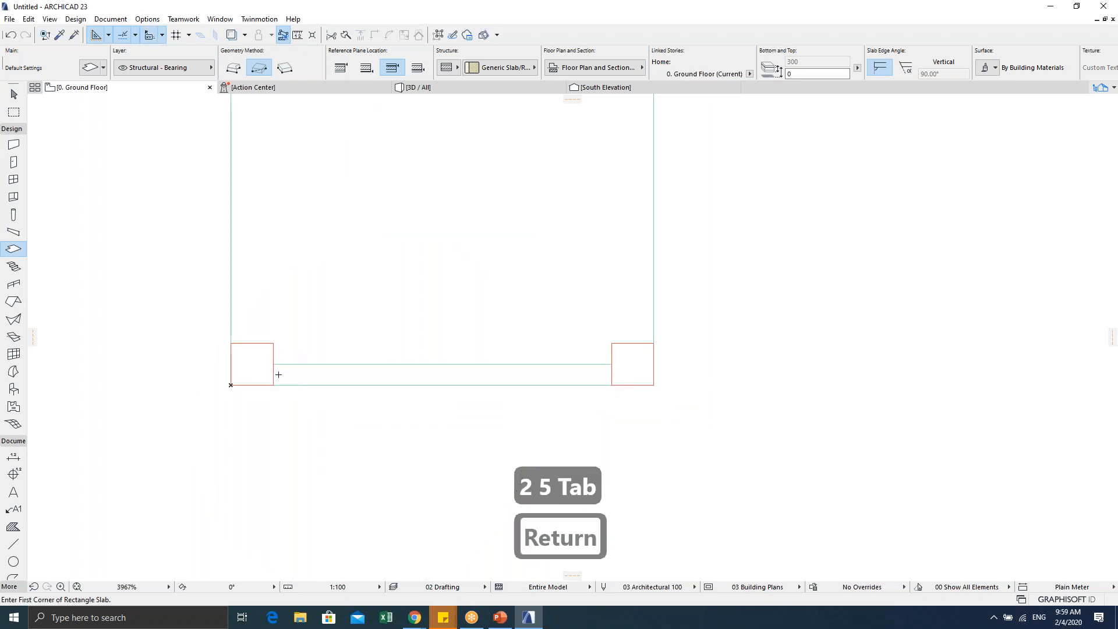
key("Escape")
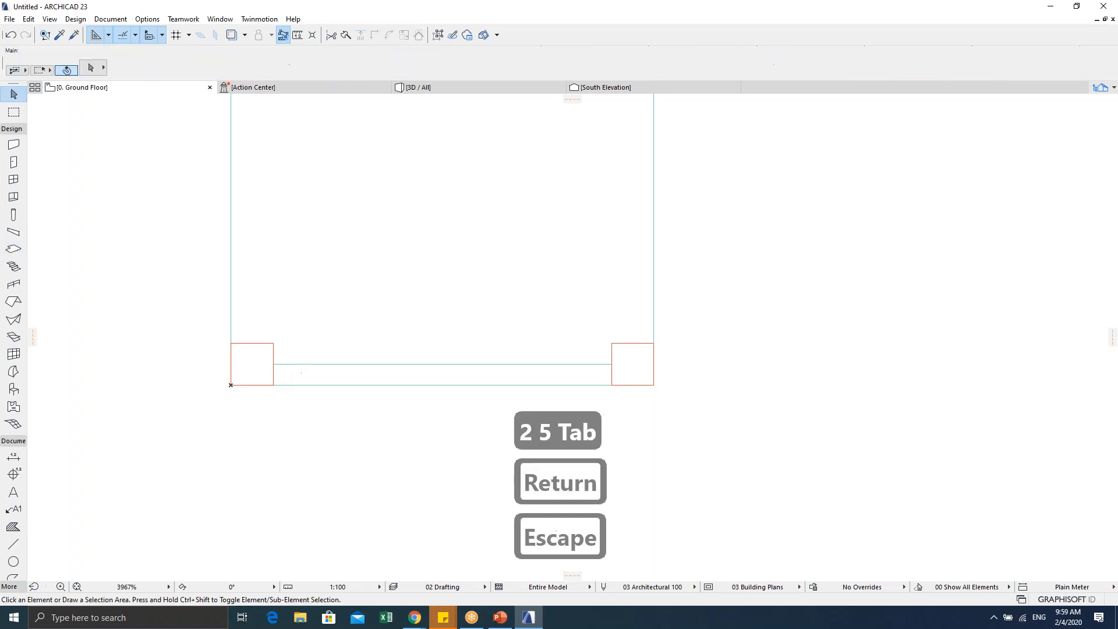
left_click(308, 377)
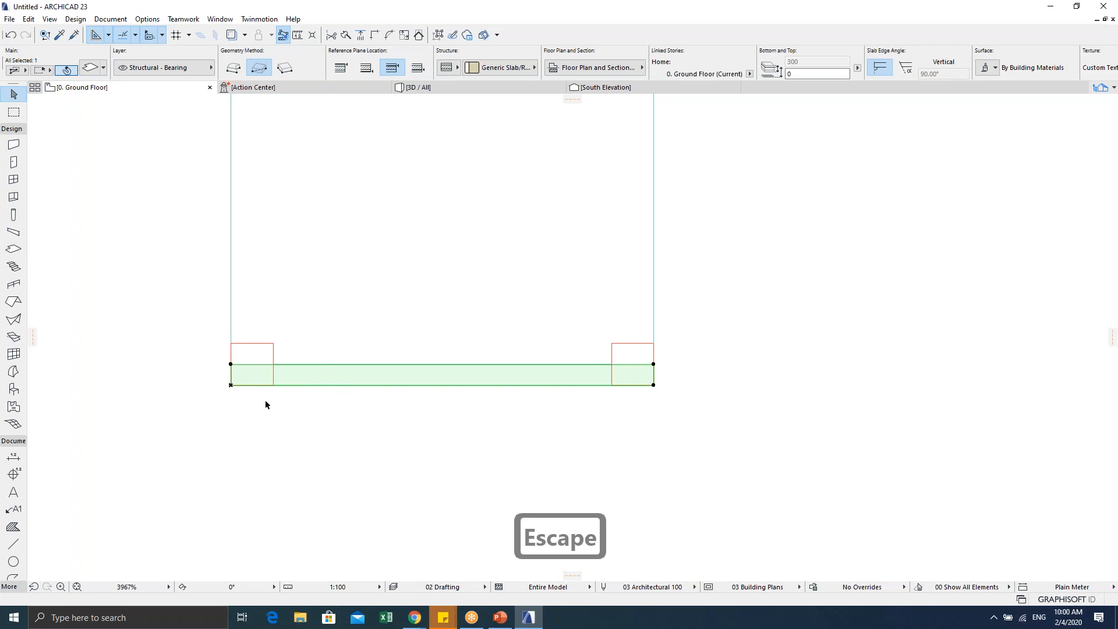
left_click(276, 434)
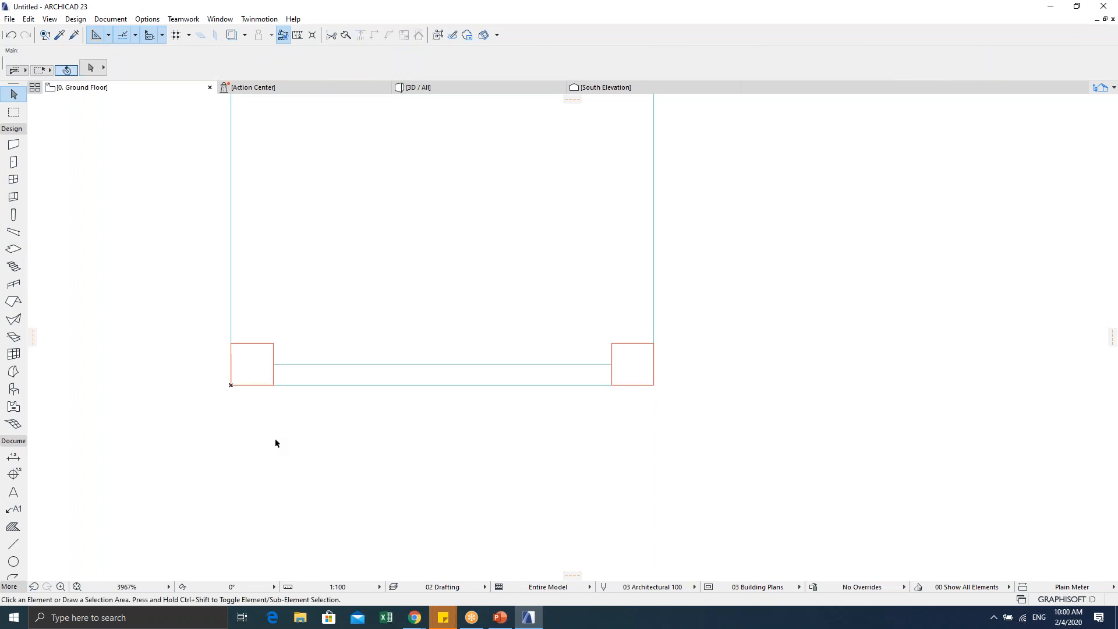
left_click(318, 373)
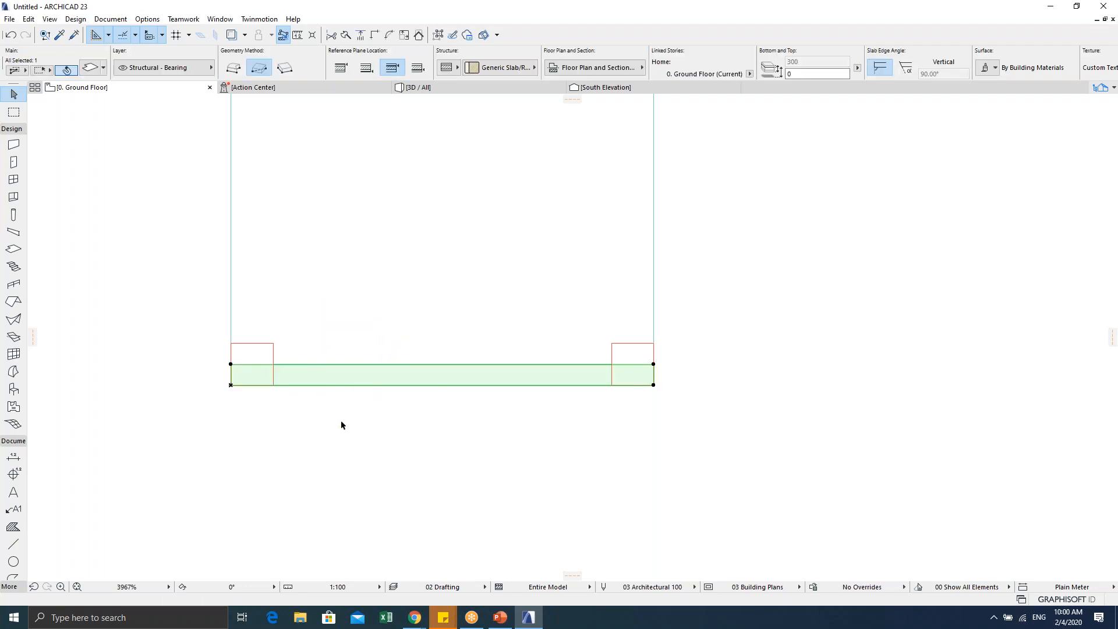
key("ctrl+t")
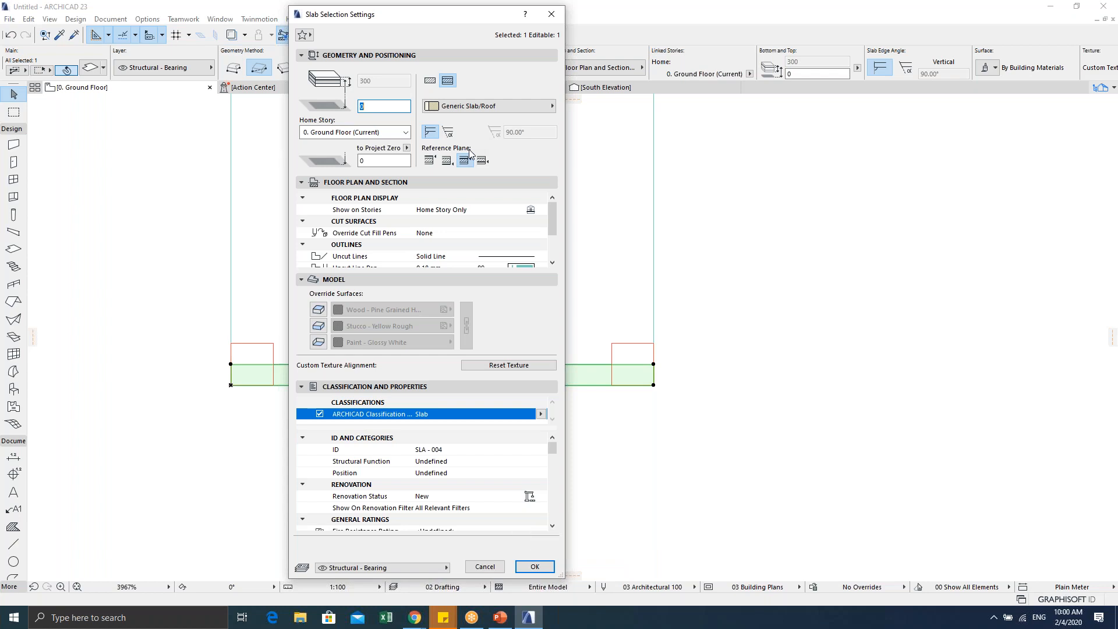
left_click(493, 566)
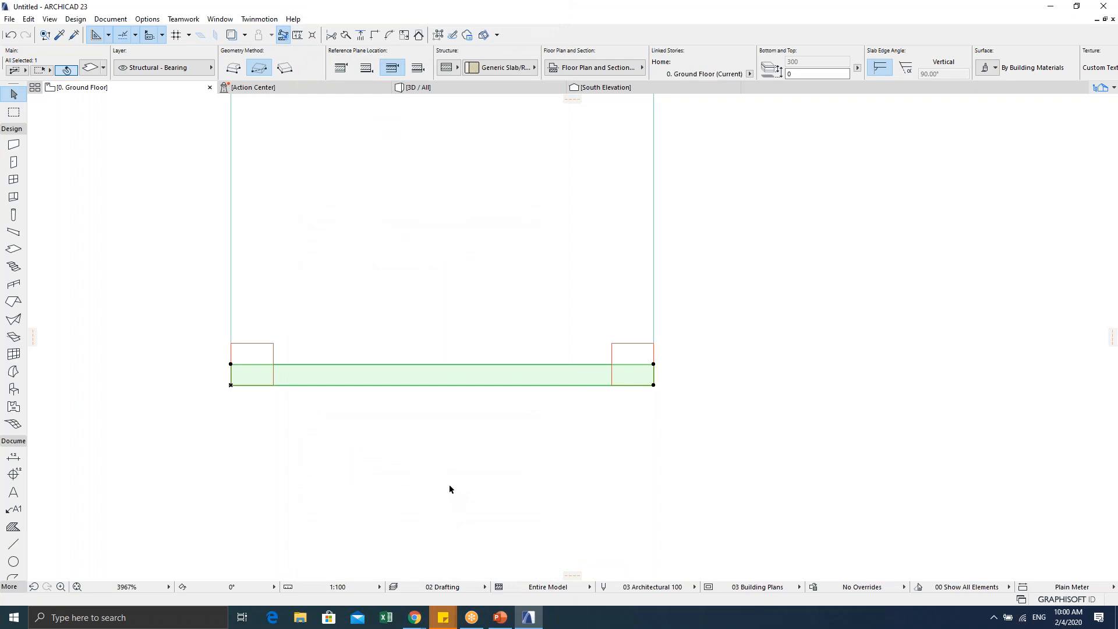
Step: Undo the first strip and redraw the 500 × 25 slab from bottom-left corner to bottom-right leg
left_click(419, 458)
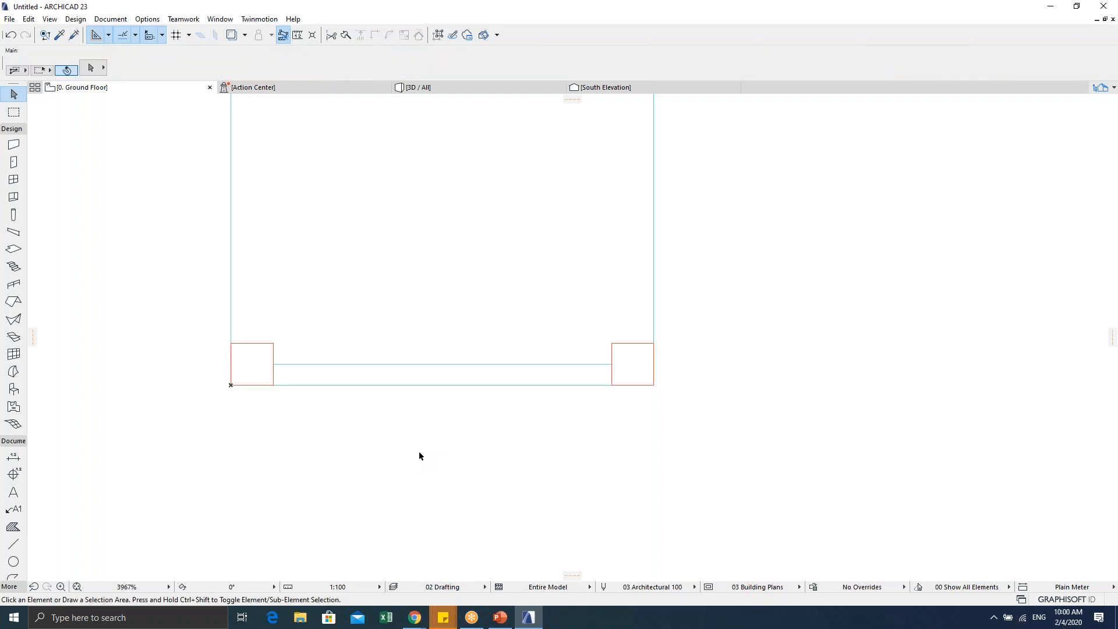
middle_click_drag(392, 422, 376, 469)
scroll(376, 469, "down", 2)
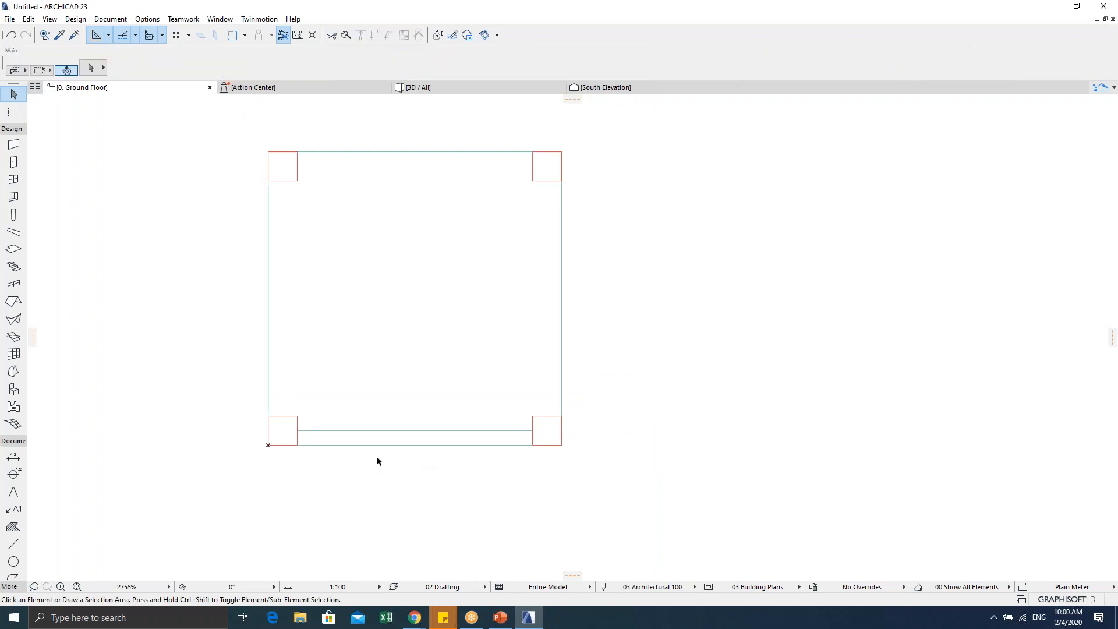
key("ctrl+z")
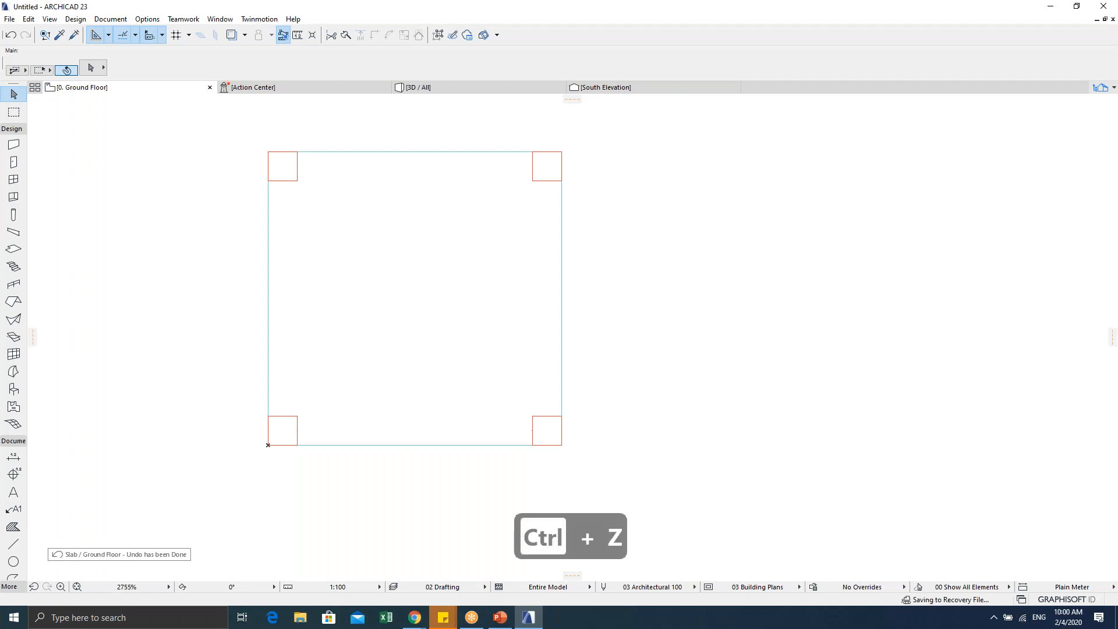
left_click(13, 249)
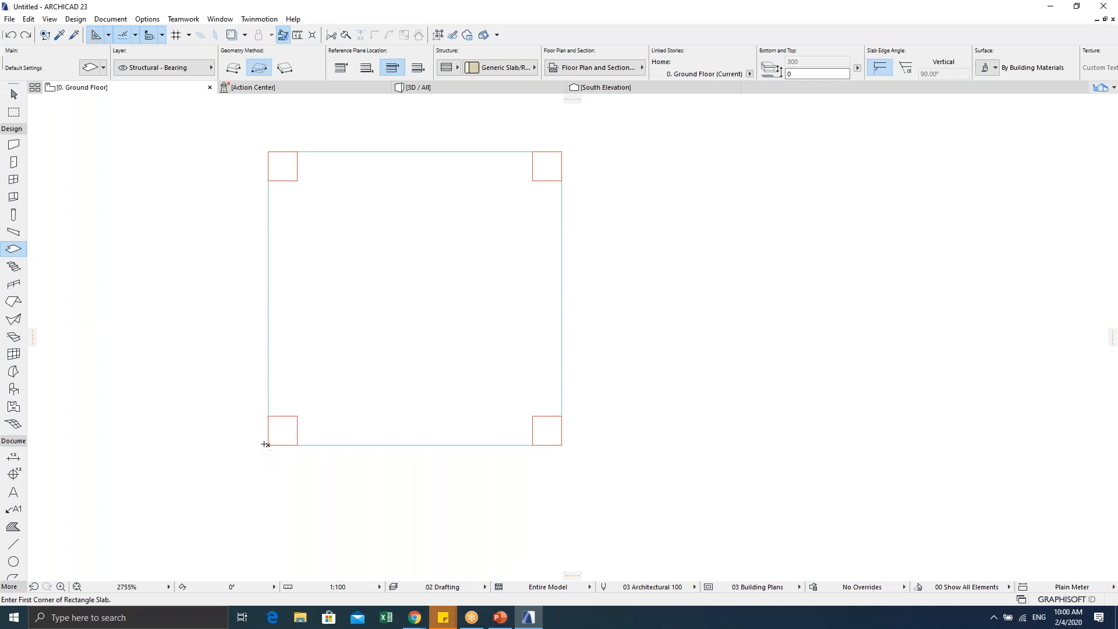
left_click(269, 444)
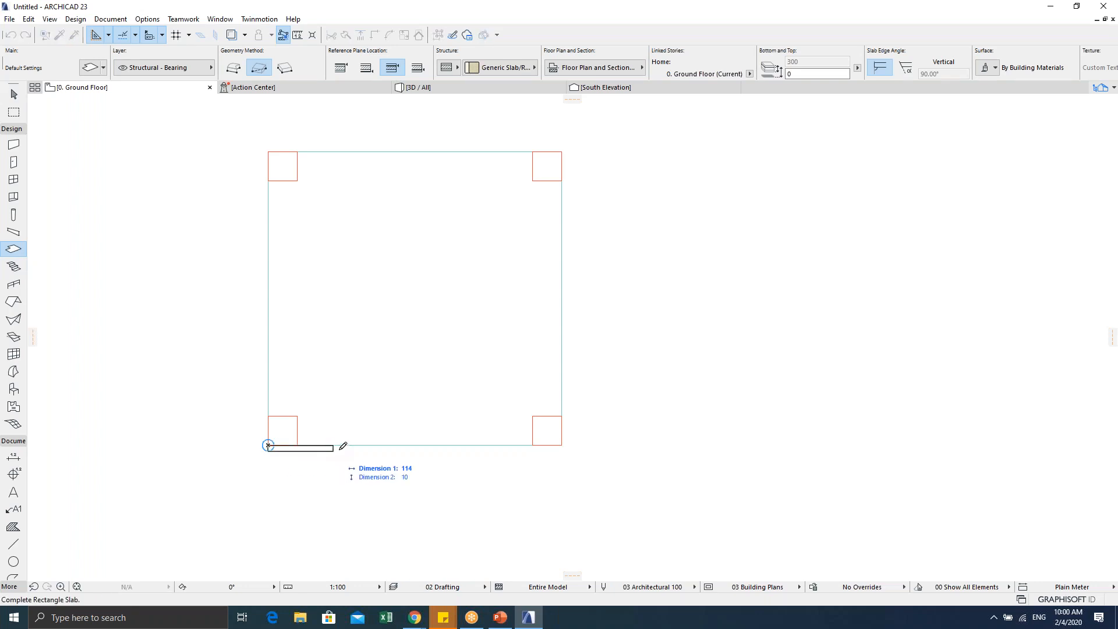
left_click(562, 430)
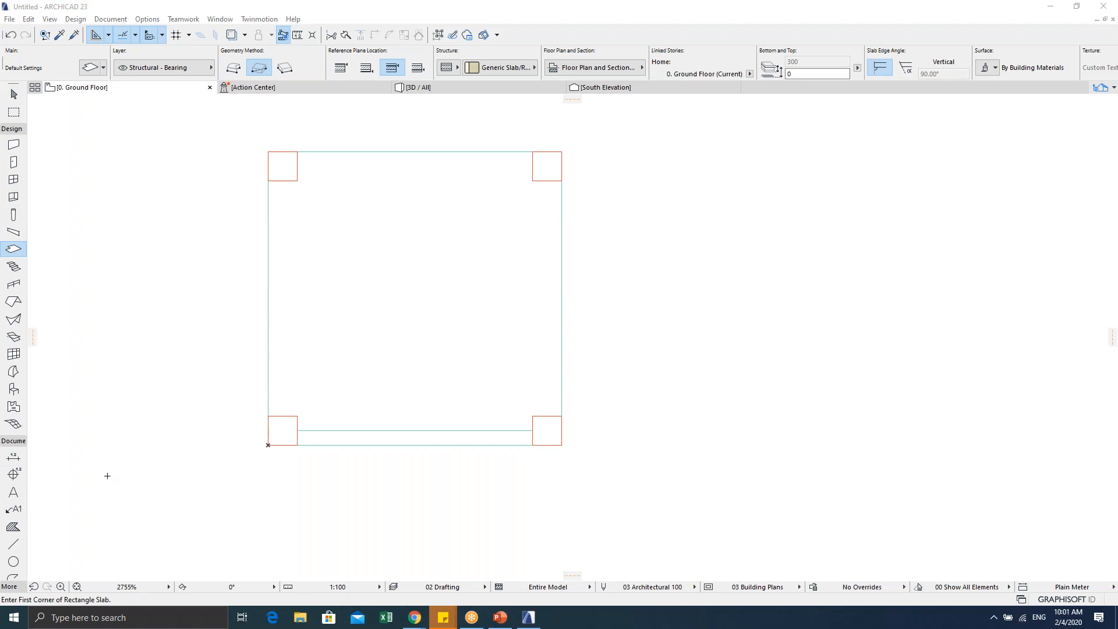
scroll(329, 496, "up", 3)
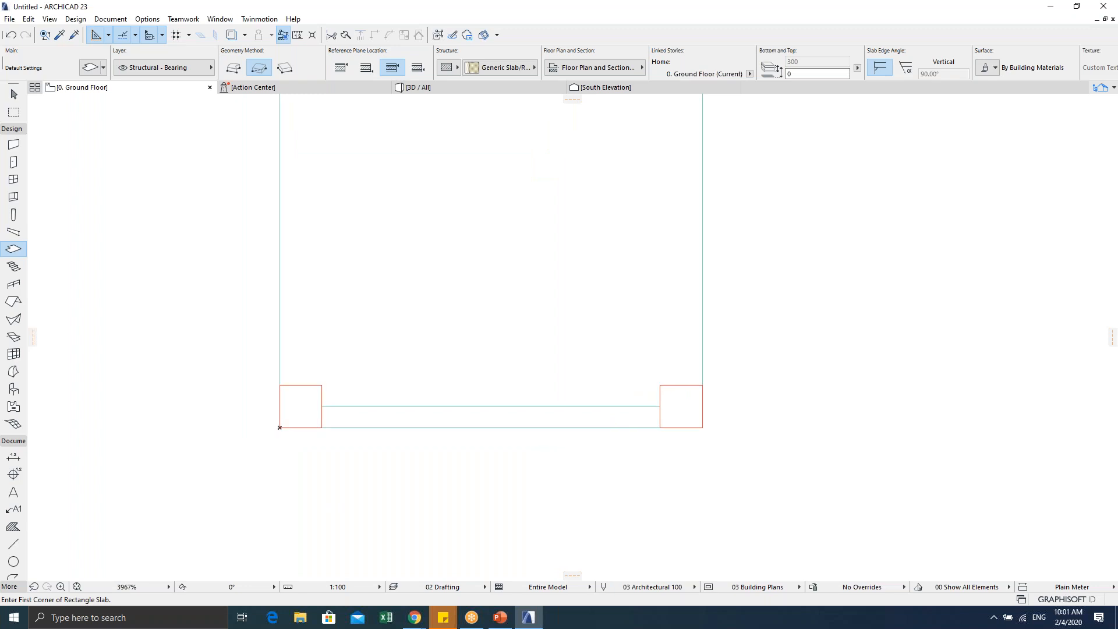
key("Escape")
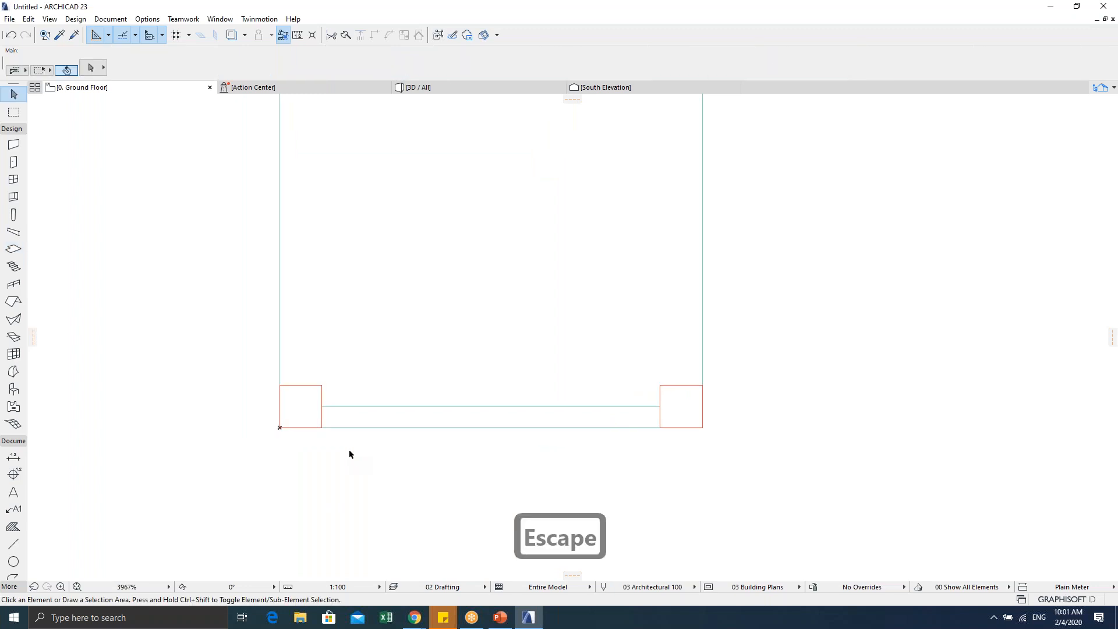
left_click(367, 420)
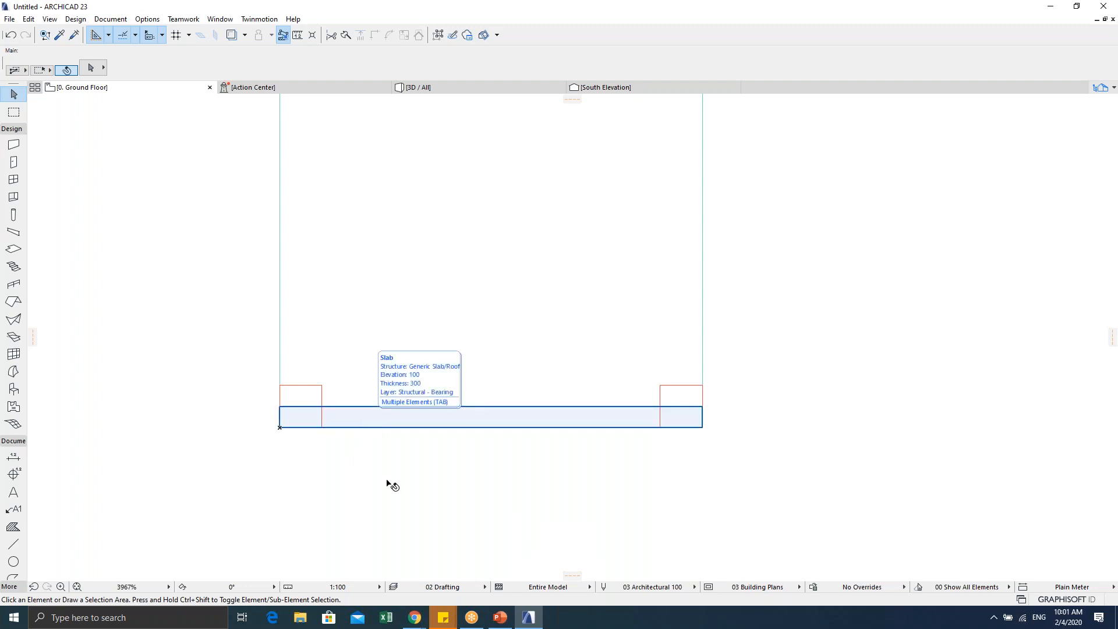
left_click(394, 490)
middle_click_drag(395, 455, 389, 488)
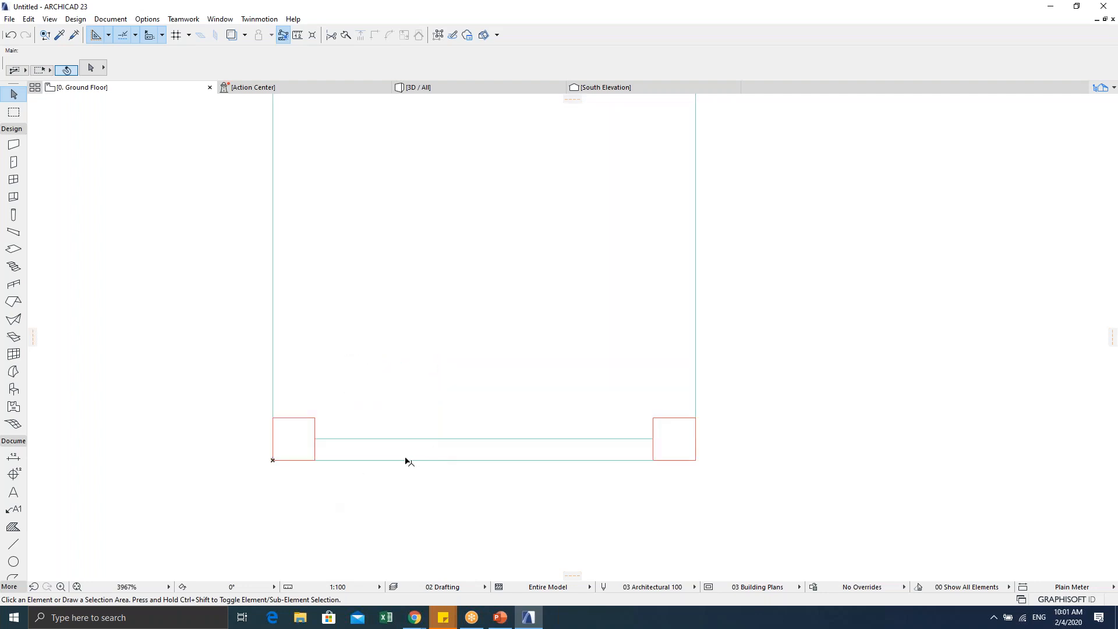
scroll(406, 459, "down", 1)
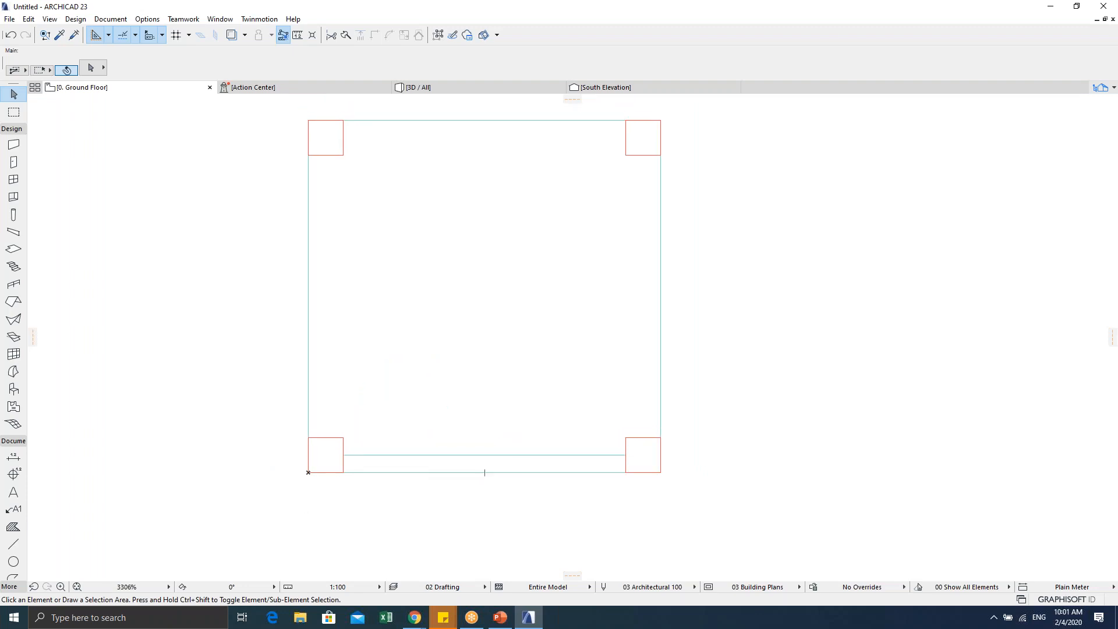
left_click(1107, 87)
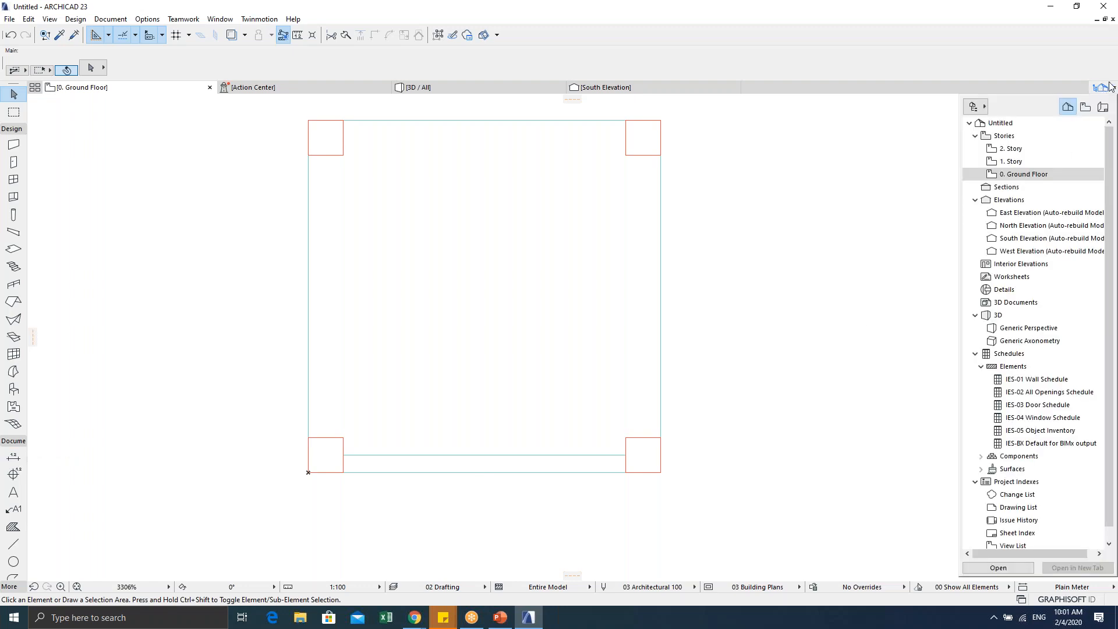
left_click(1015, 175)
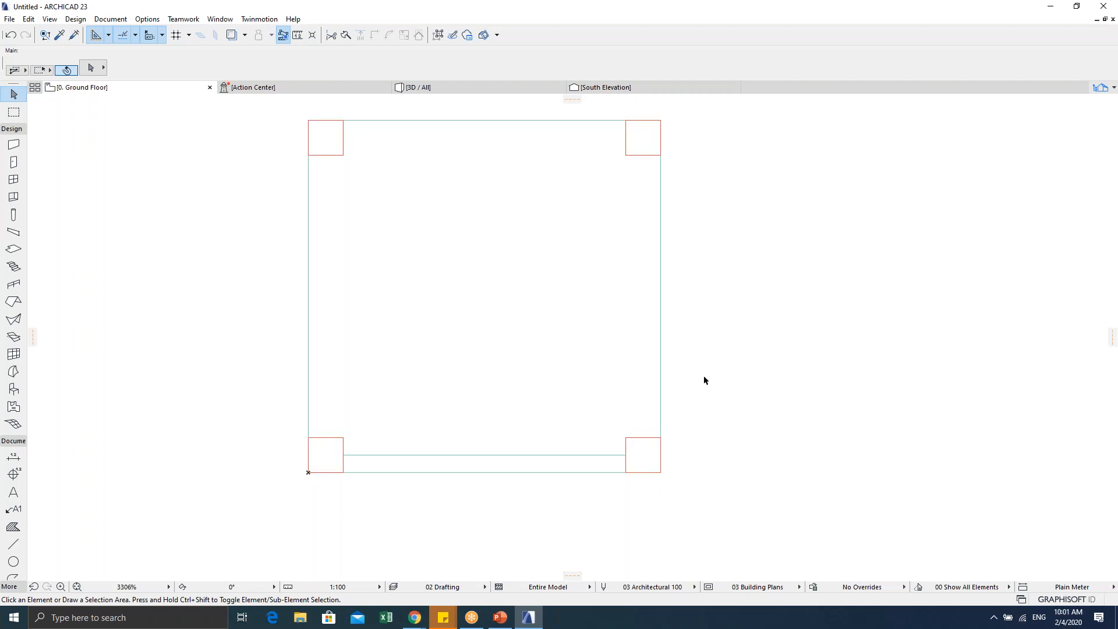
scroll(704, 378, "down", 13)
middle_click_drag(704, 386, 586, 374)
scroll(586, 377, "down", 3)
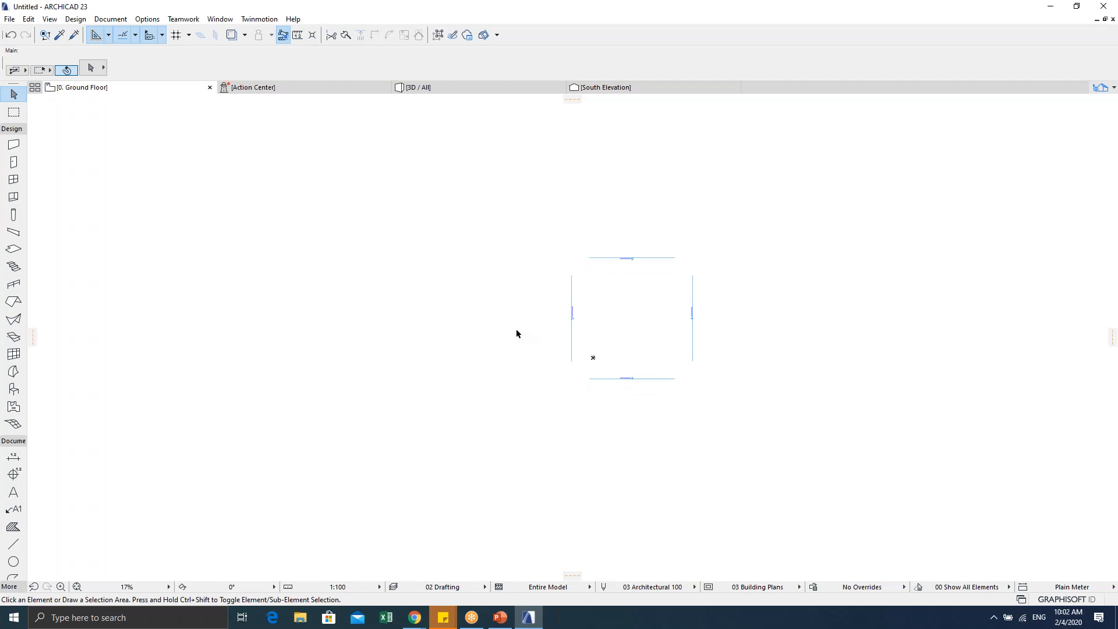
scroll(656, 312, "up", 4)
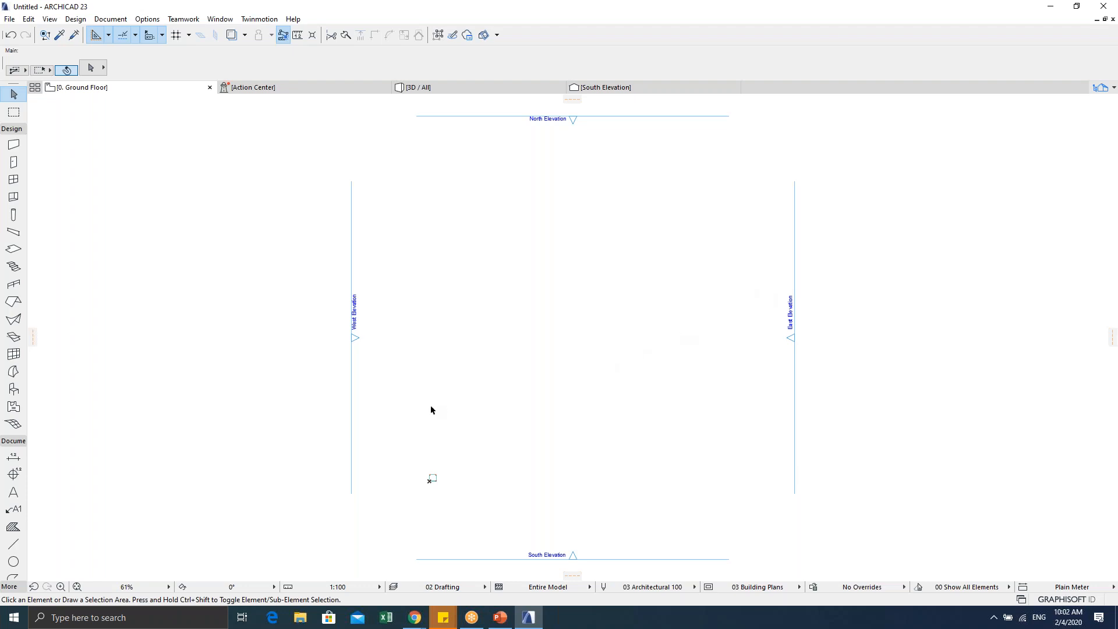
scroll(456, 417, "up", 2)
scroll(549, 407, "up", 8)
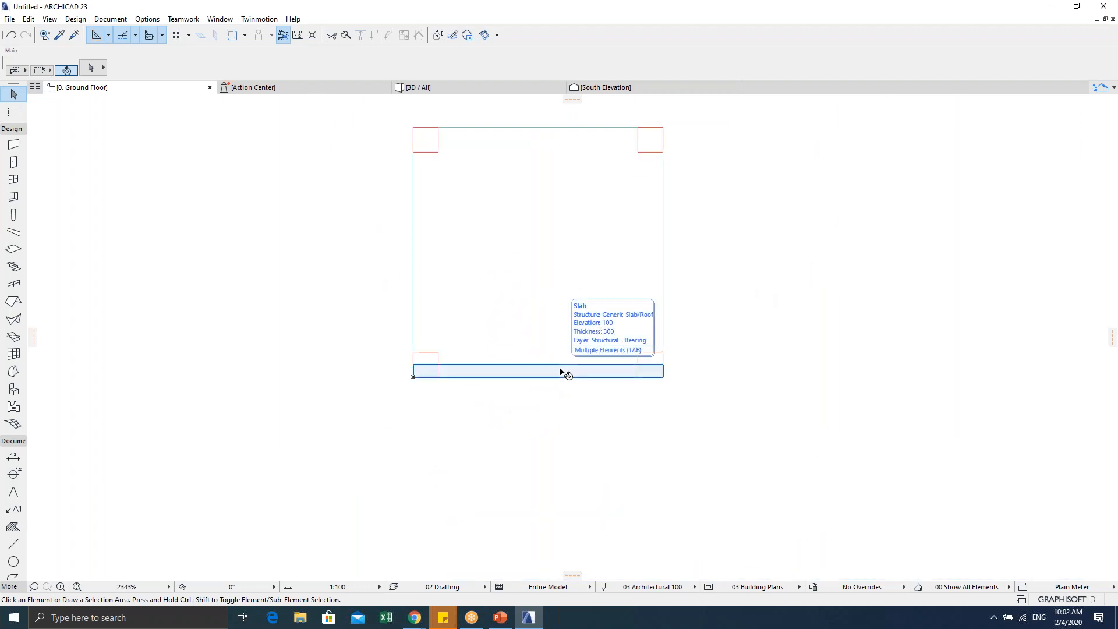
scroll(522, 402, "down", 1)
middle_click_drag(486, 384, 470, 427)
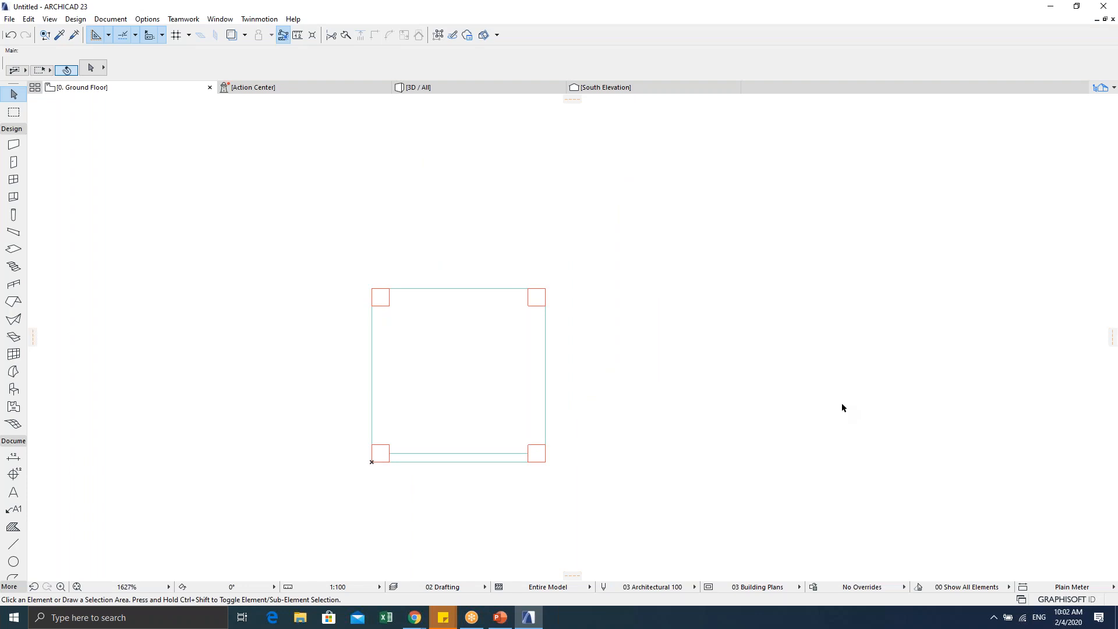
middle_click_drag(621, 406, 653, 374)
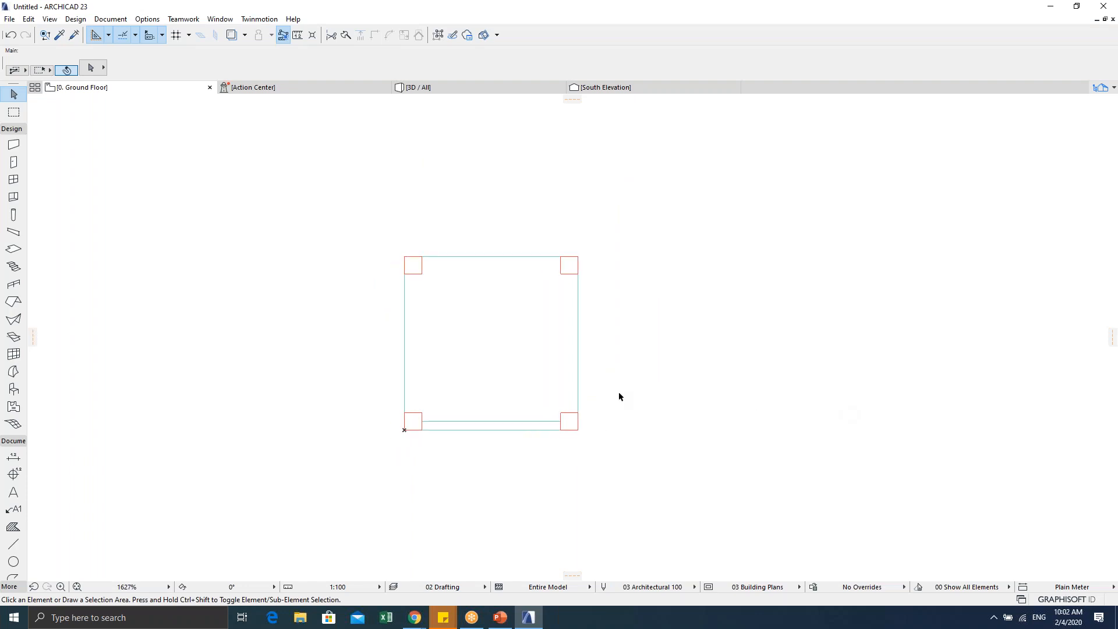
Step: Delete the thin slab strip along the chair outline's bottom edge
left_click(481, 428)
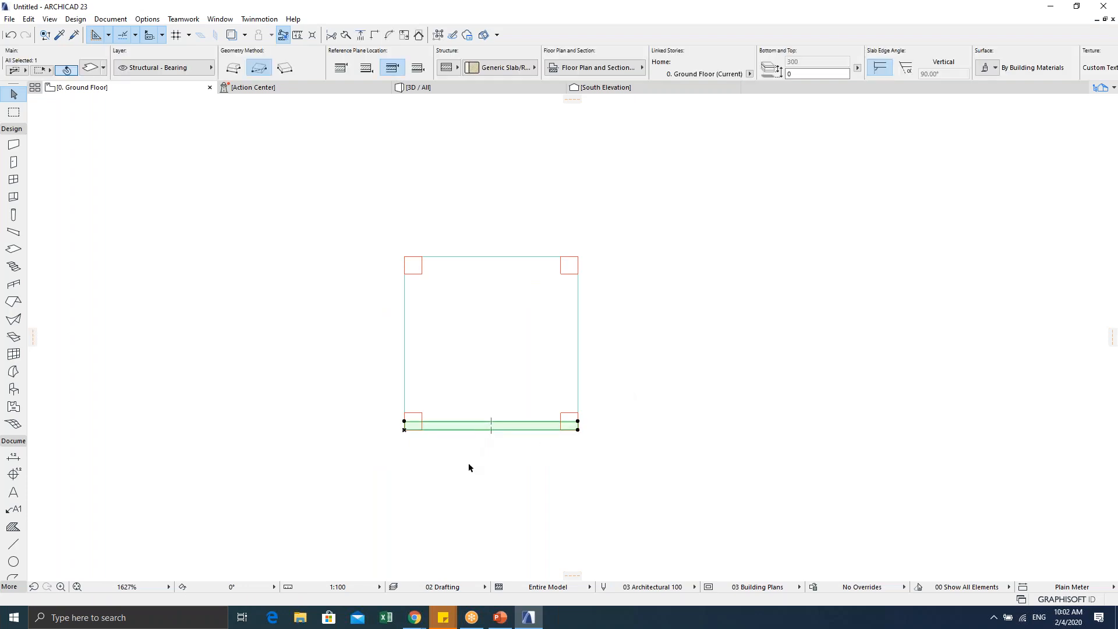
key("Delete")
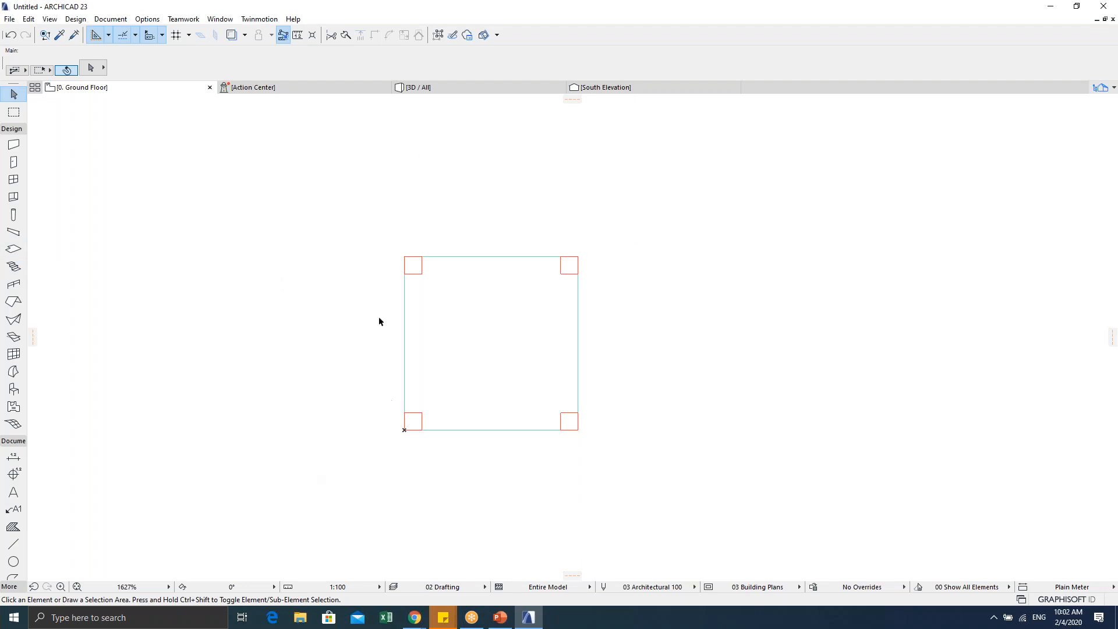
key("Escape")
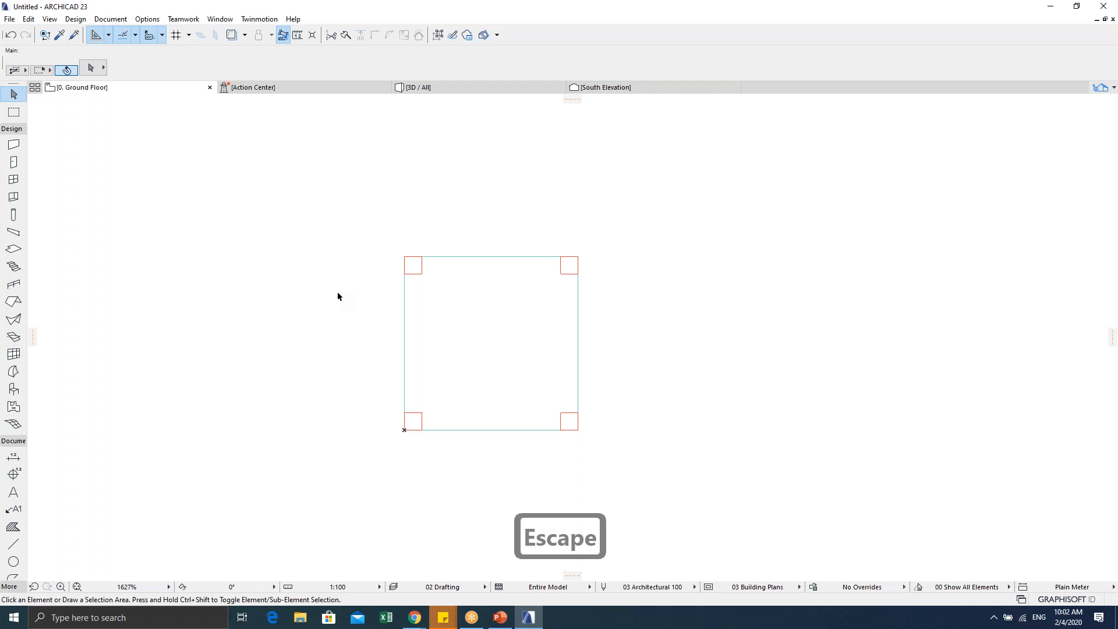
Step: Open the Slab tool's default settings and close them without changes
double_click(13, 251)
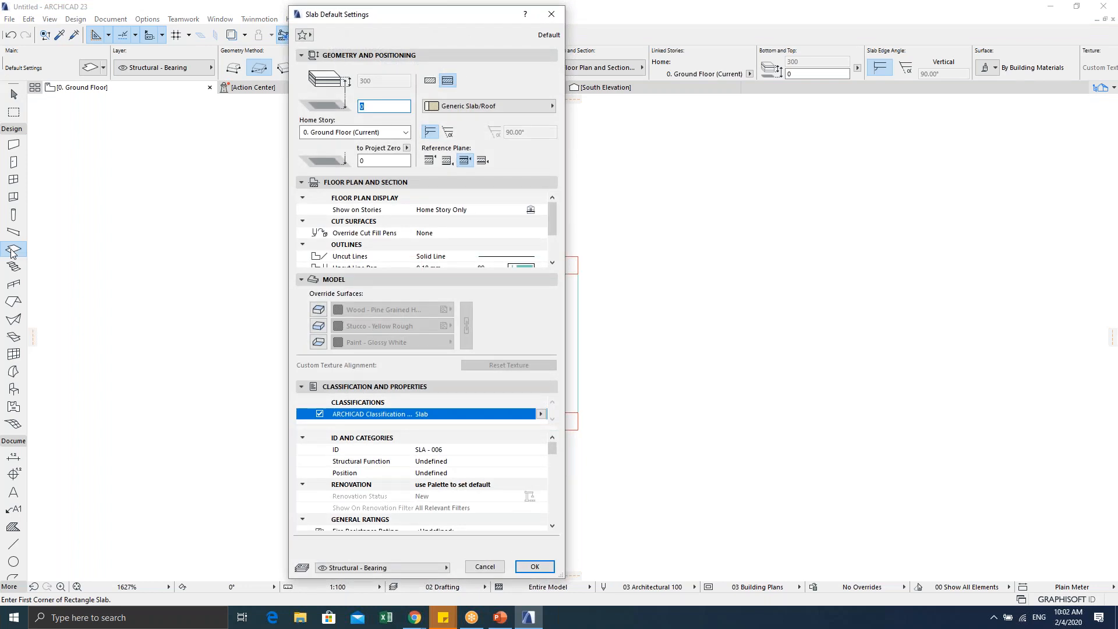
key("Escape")
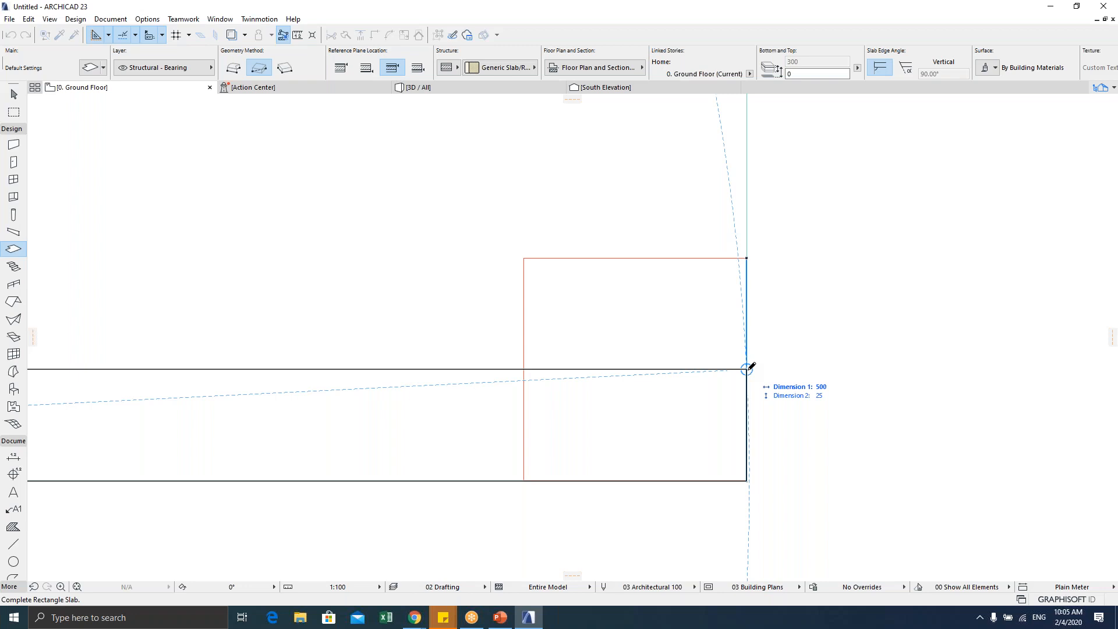
Step: Complete the 500 × 25 slab at the opposite corner between the two front legs
left_click(746, 369)
scroll(528, 380, "down", 5)
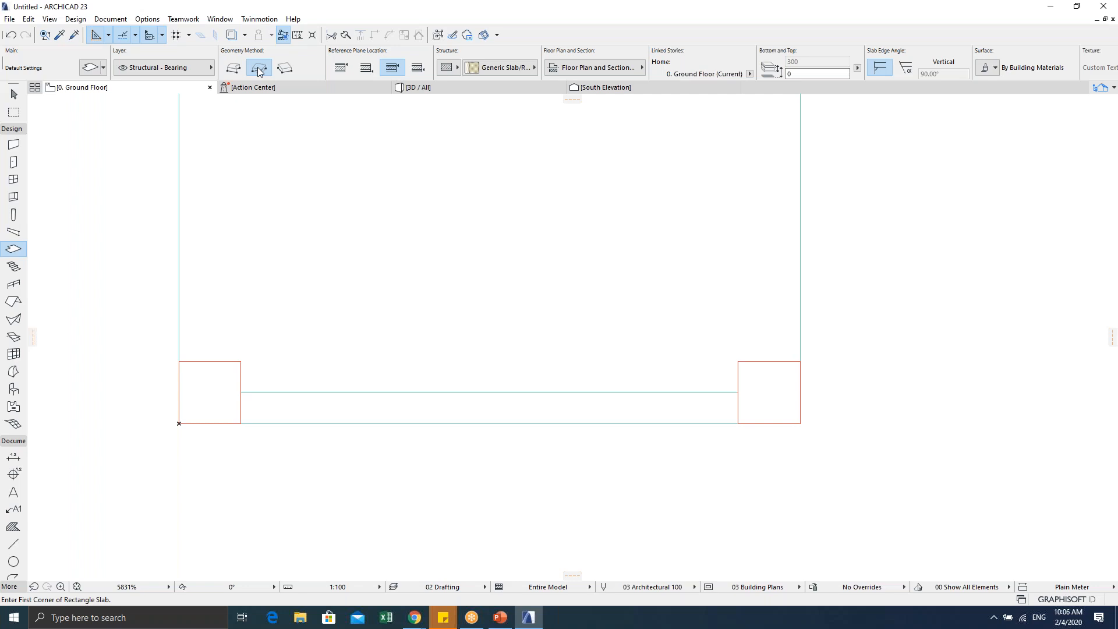
scroll(601, 349, "down", 3)
Step: Stop drawing slabs, select the new front slab strip and open its Slab Selection Settings
key("Escape")
key("Escape")
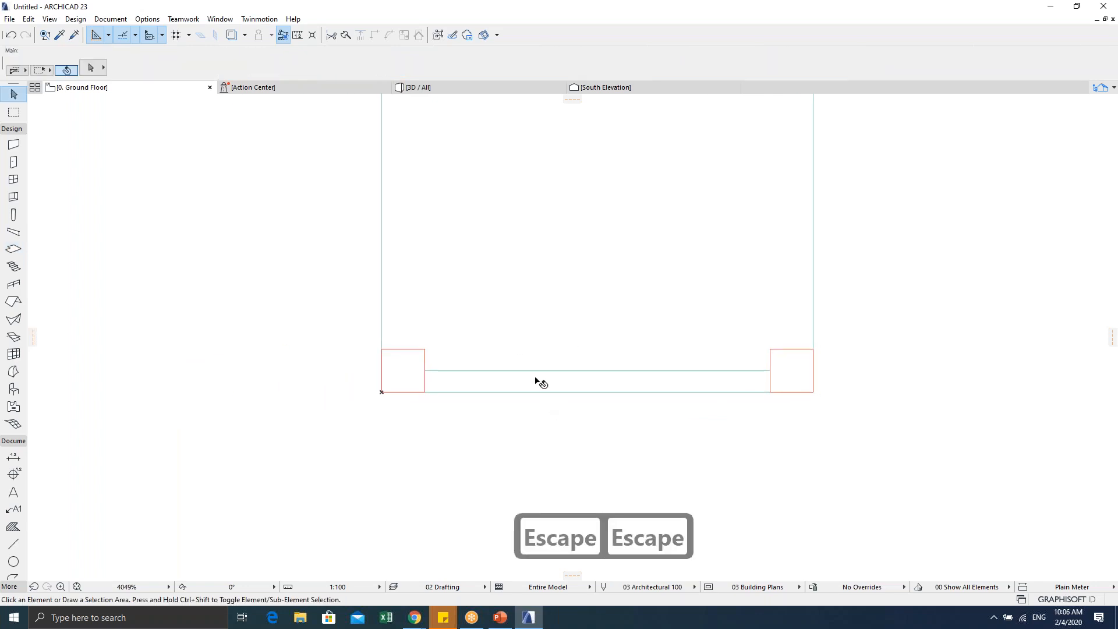
left_click(590, 389)
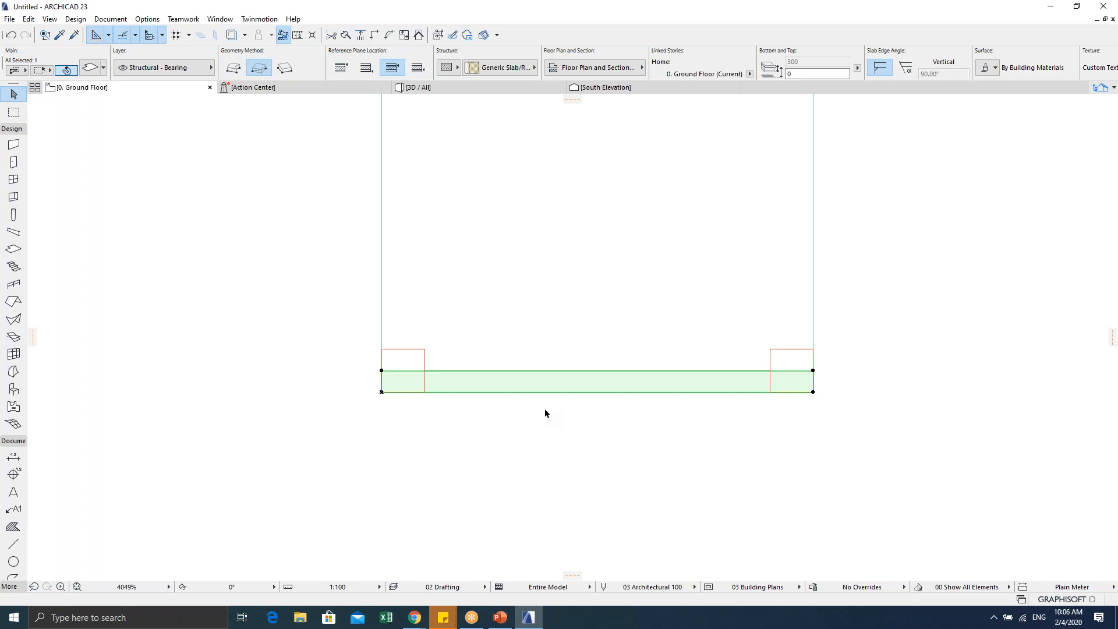
key("ctrl+t")
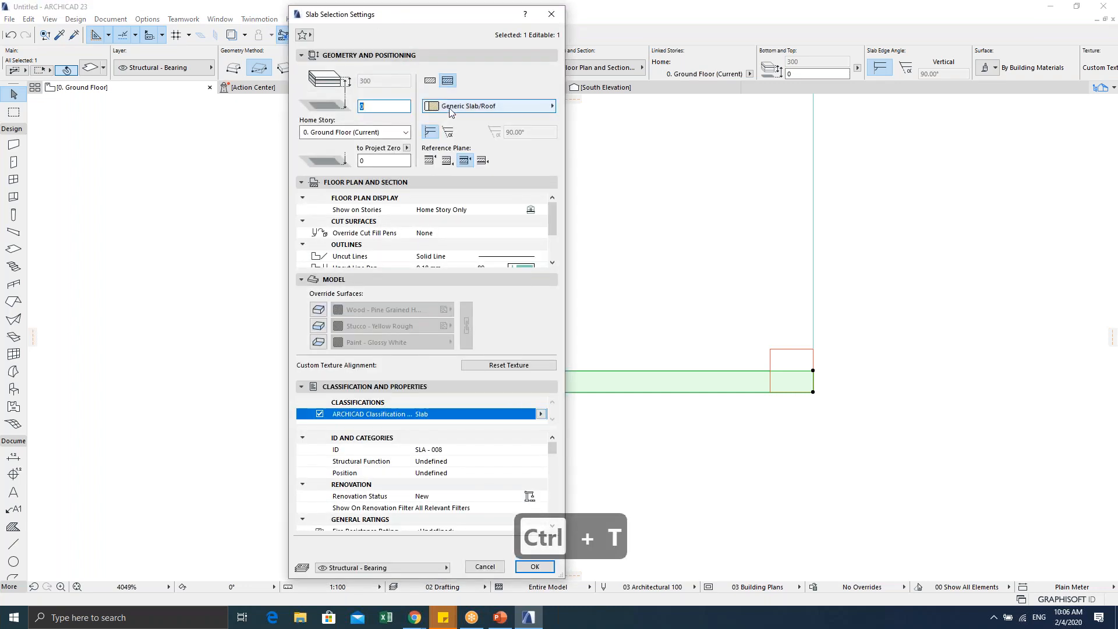
Step: Give the new slab a Basic Concrete - Structural build, 500 thick with a 500 offset
left_click(430, 82)
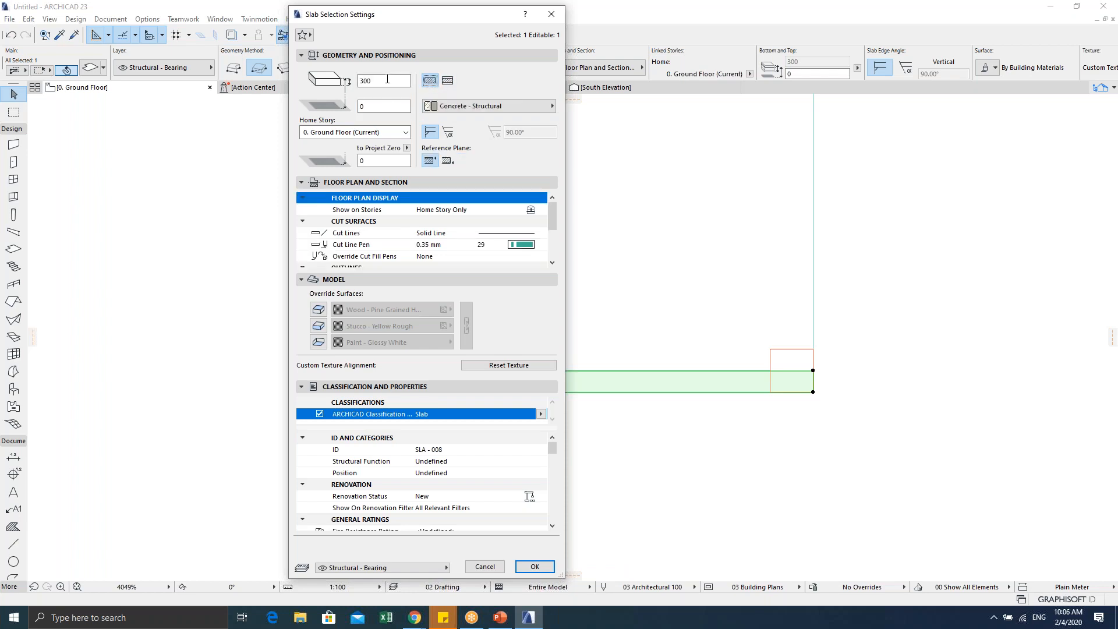
left_click(364, 81)
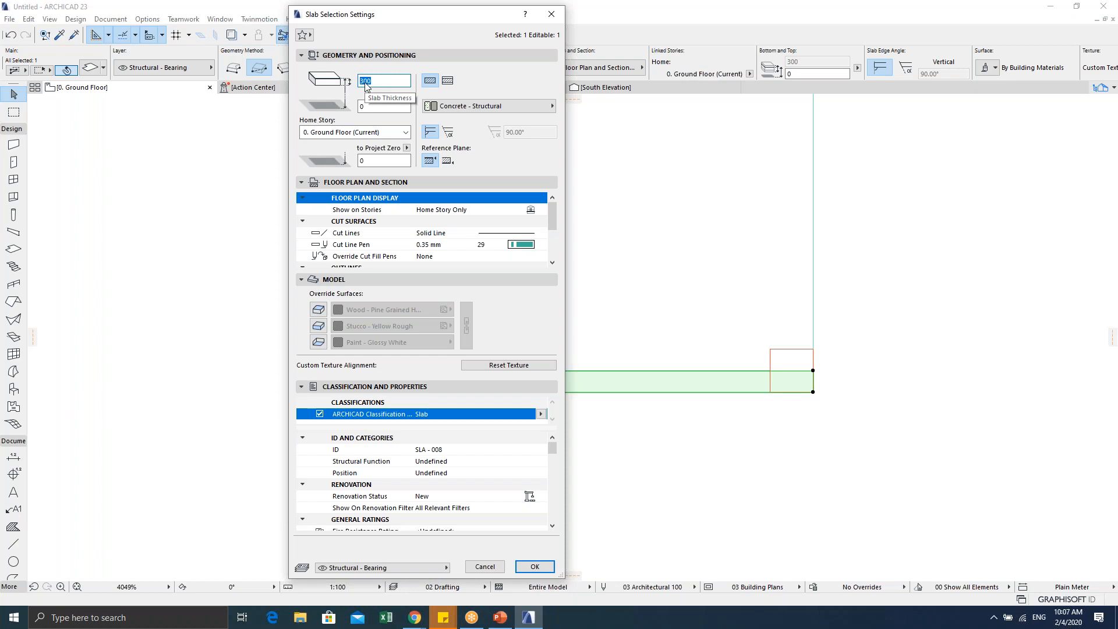
type("500")
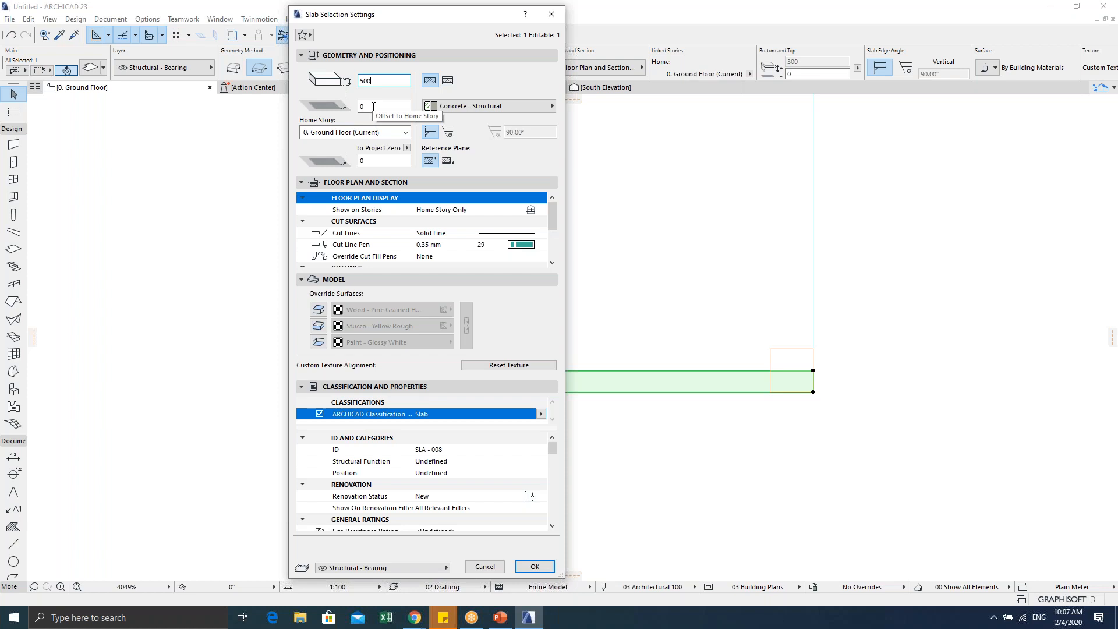
key("Tab")
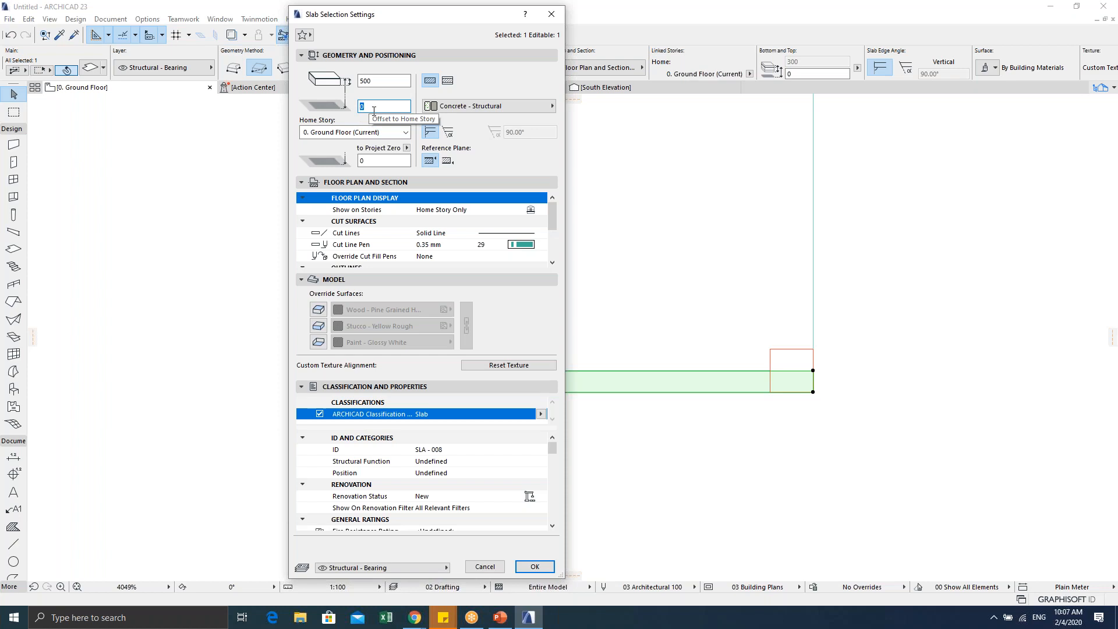
type("500")
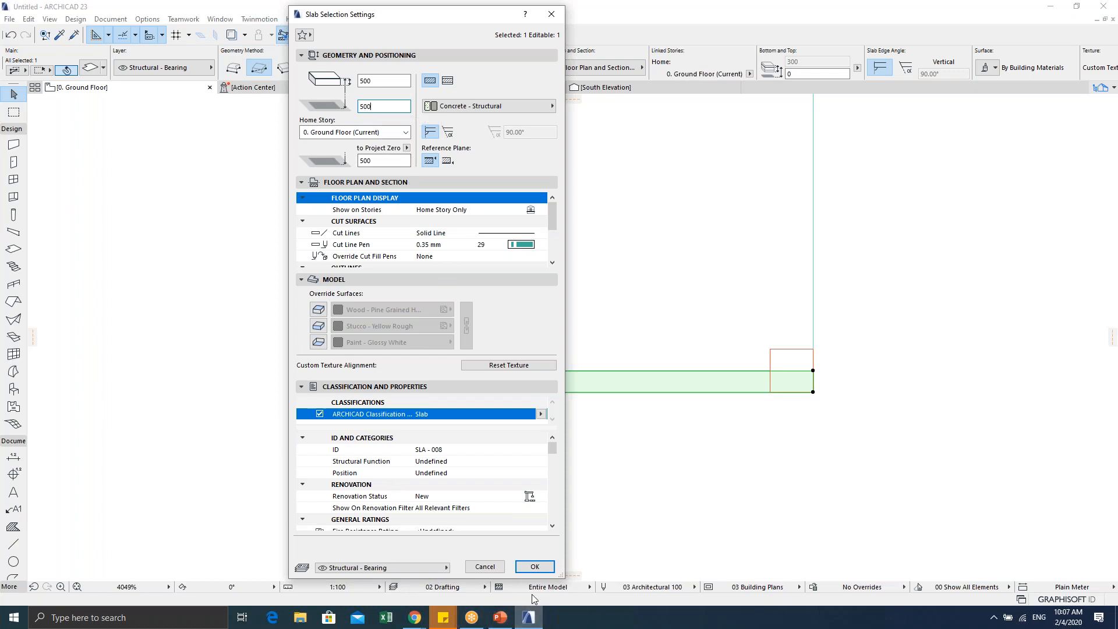
left_click(533, 566)
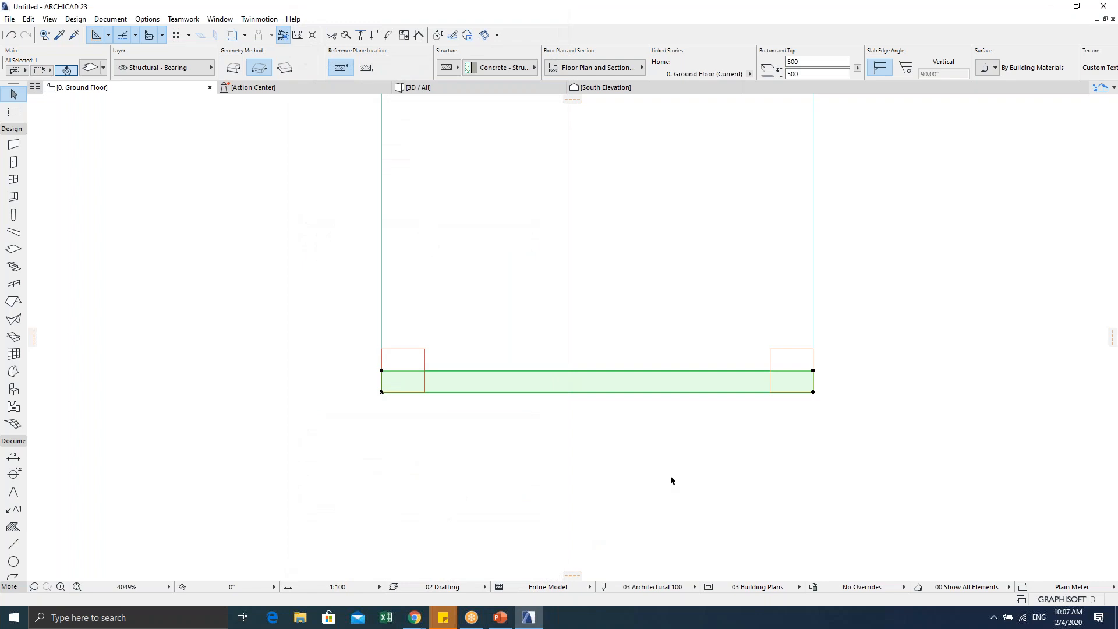
Step: Deselect the slab and view the chair in 3D to see the new upright concrete panel
left_click(670, 475)
scroll(578, 466, "down", 1)
middle_click_drag(562, 462, 484, 487)
scroll(522, 464, "down", 2)
scroll(484, 488, "down", 2)
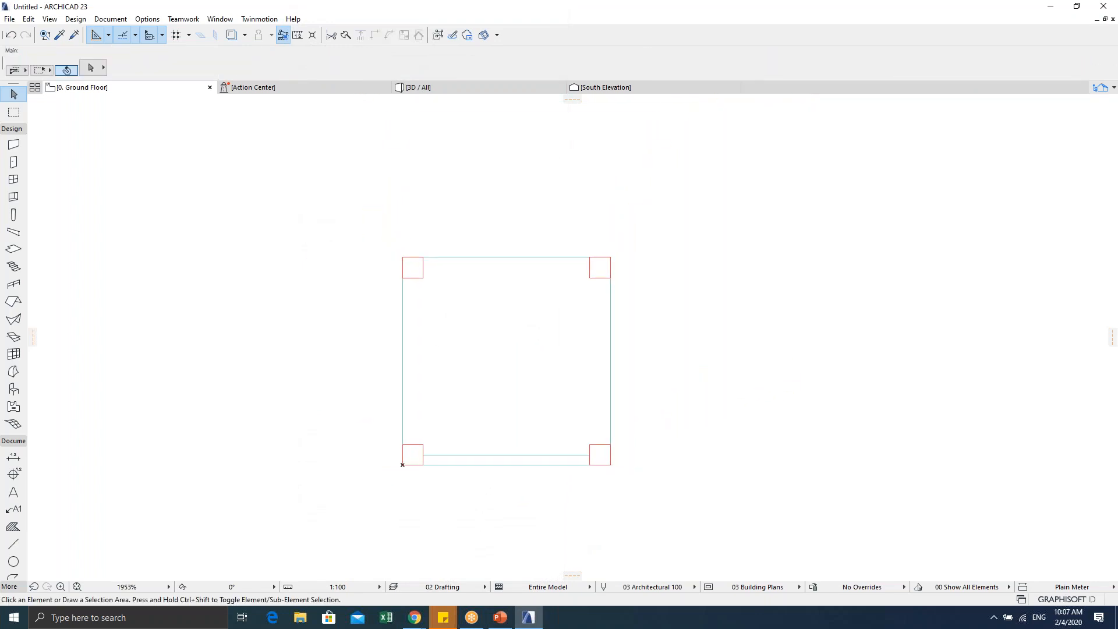
key("Escape")
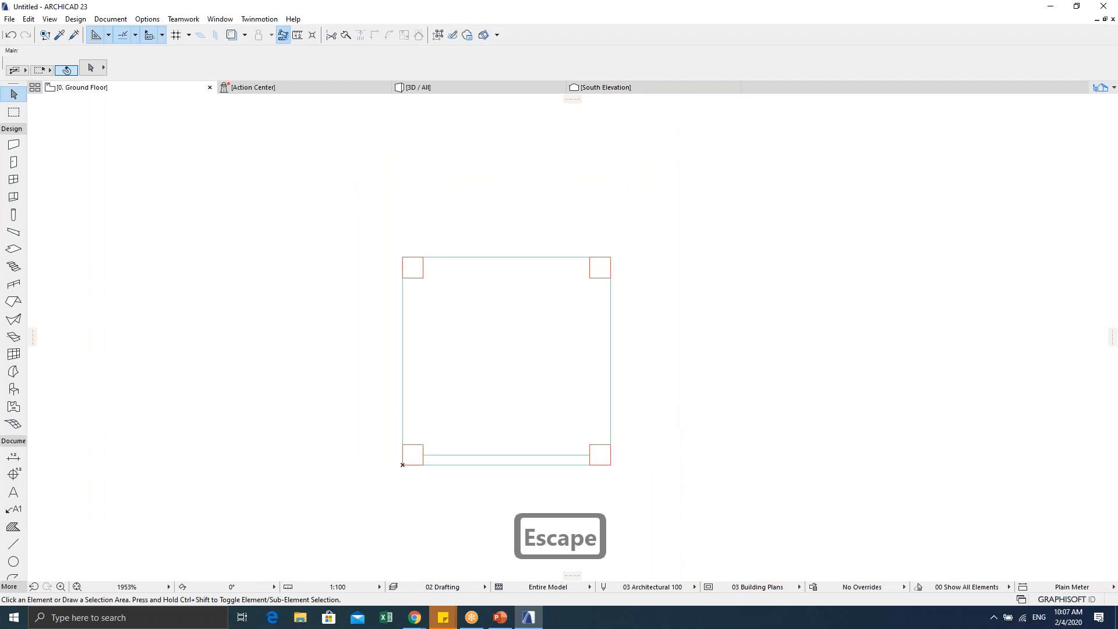
key("F5")
middle_click_drag(526, 407, 429, 369, "shift")
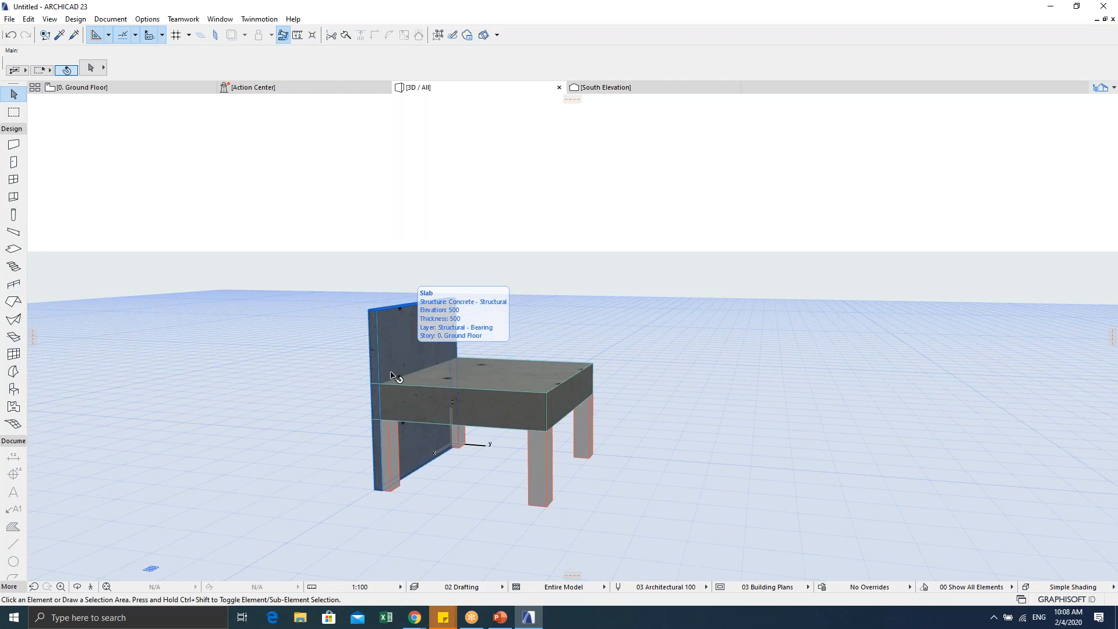
Step: Orbit and pan the 3D view, then select the chair's upright back slab
middle_click_drag(374, 379, 466, 406, "shift")
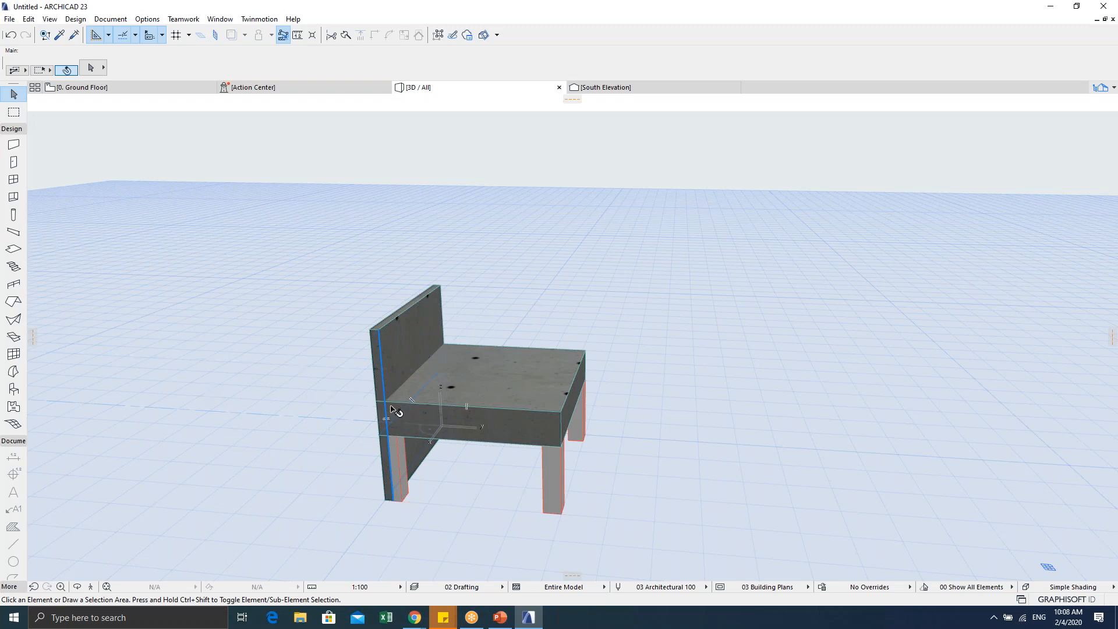
middle_click_drag(391, 407, 429, 396)
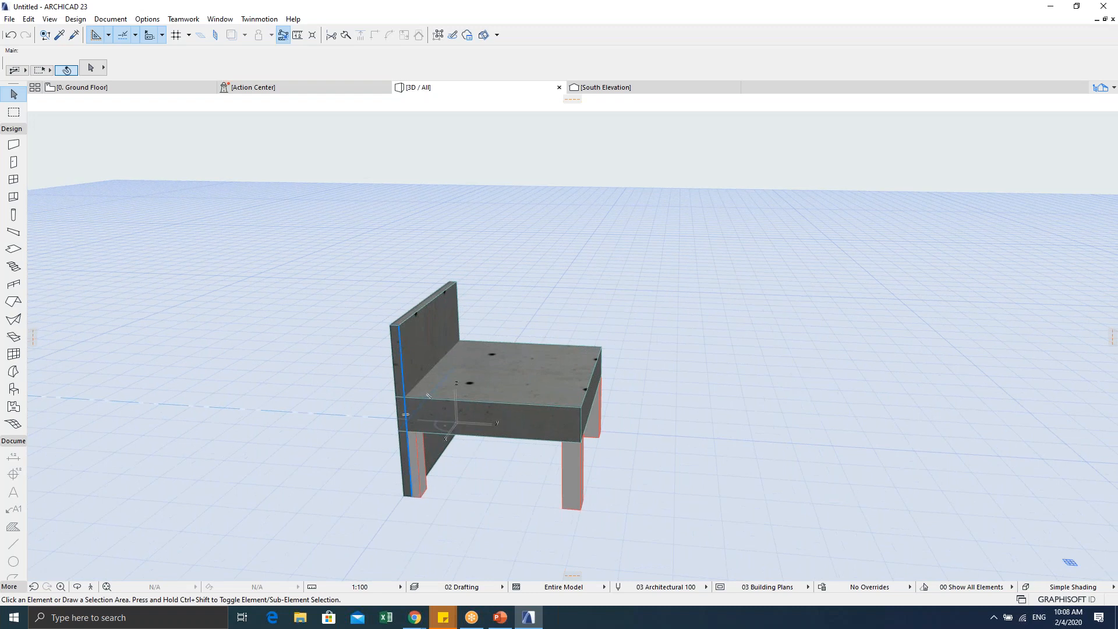
left_click(429, 331)
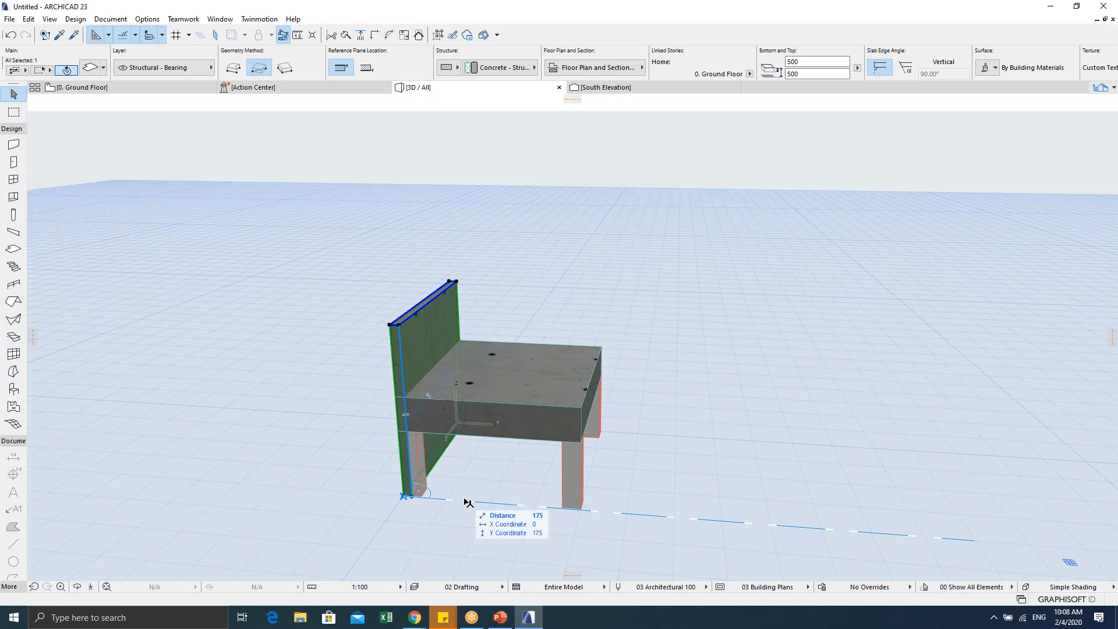
Step: Move the chair's back slab 300 upward from its bottom corner so its top reaches 800
middle_click_drag(330, 455, 345, 392)
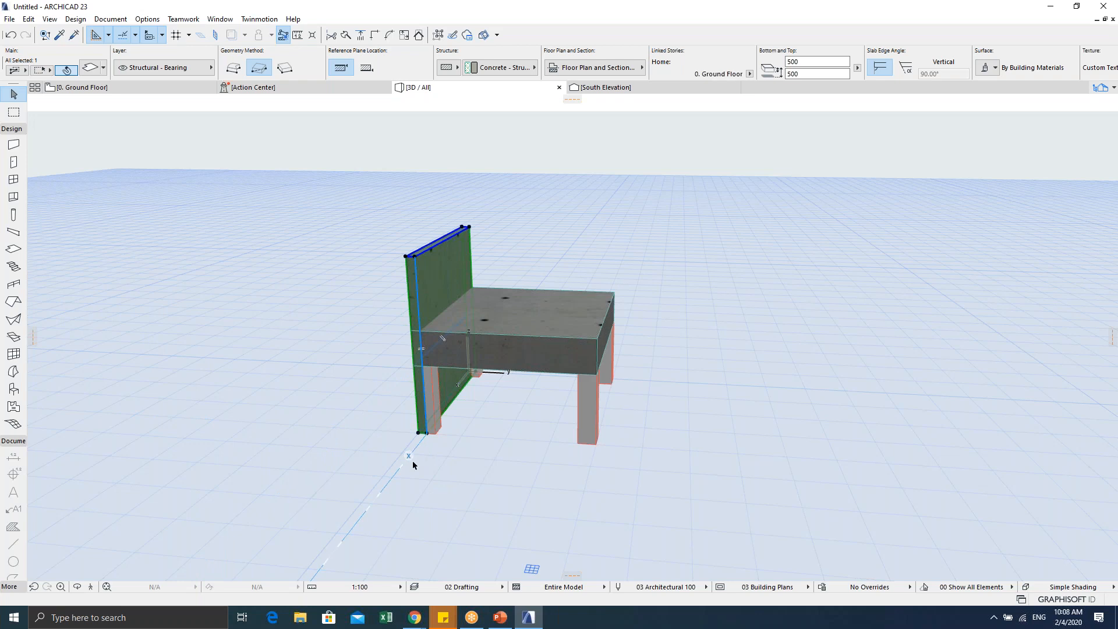
key("ctrl+d")
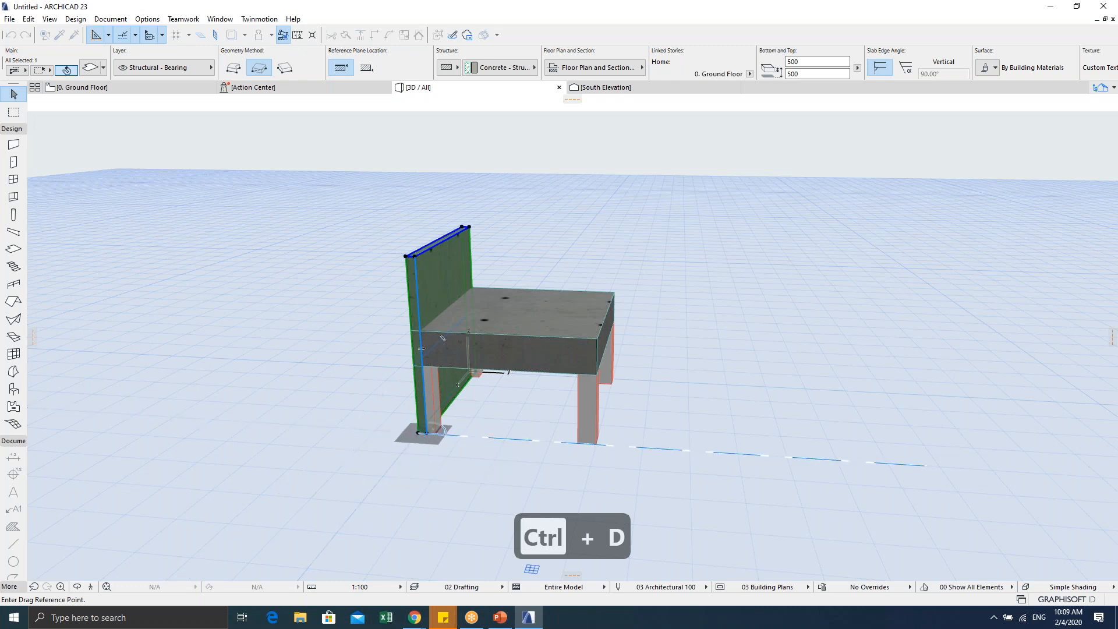
left_click(419, 433)
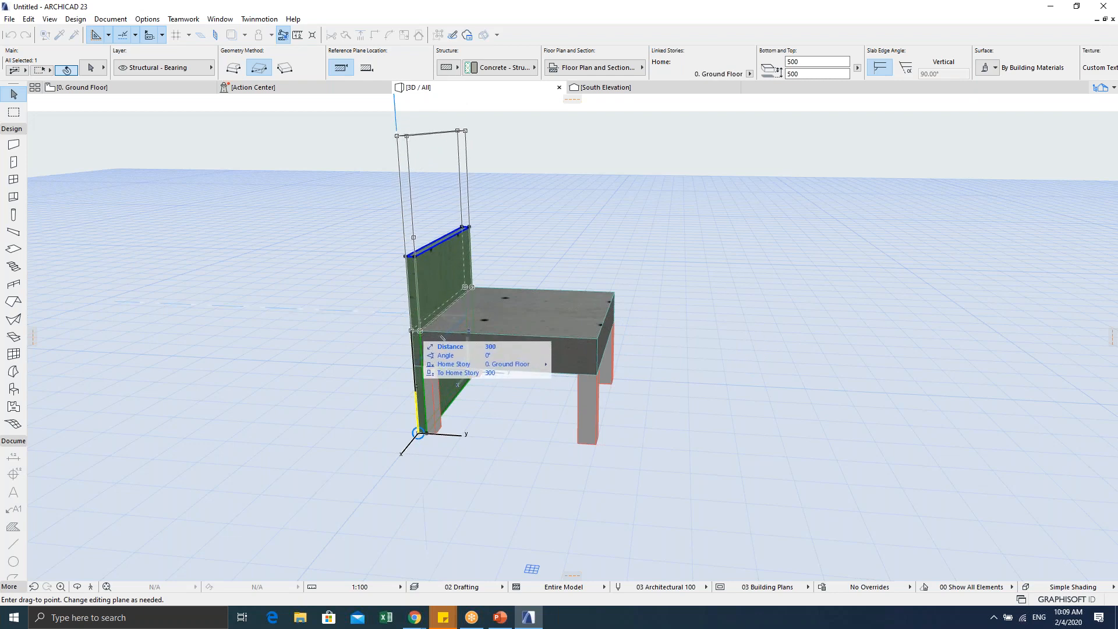
left_click(443, 338)
Step: Check the raised chair back, then undo the move
scroll(449, 392, "down", 3)
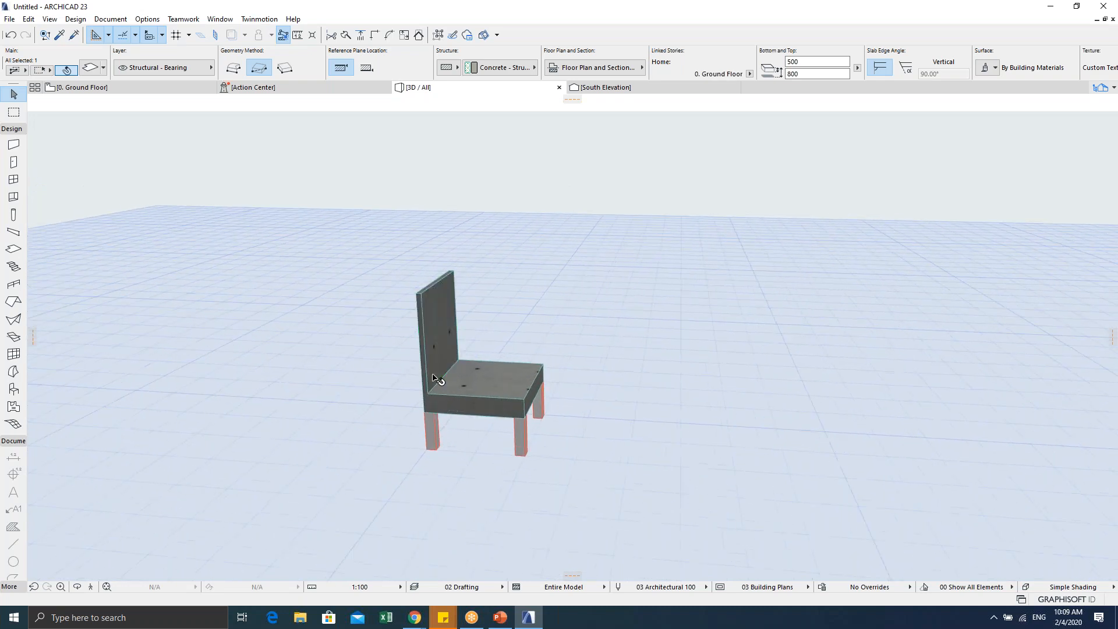
left_click(444, 317)
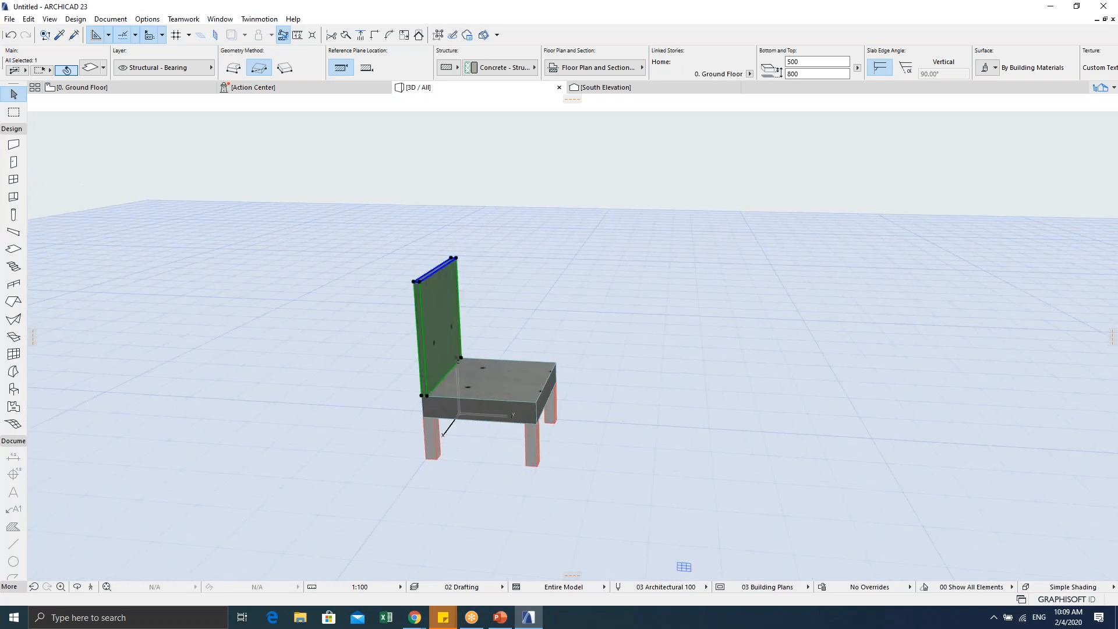
left_click(555, 279)
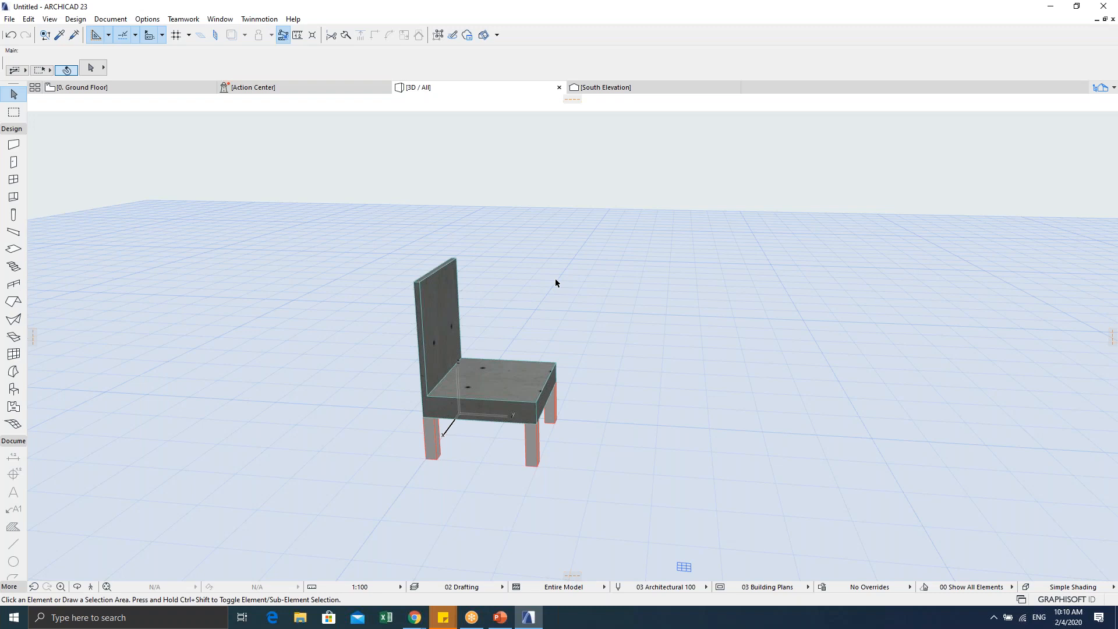
key("ctrl+z")
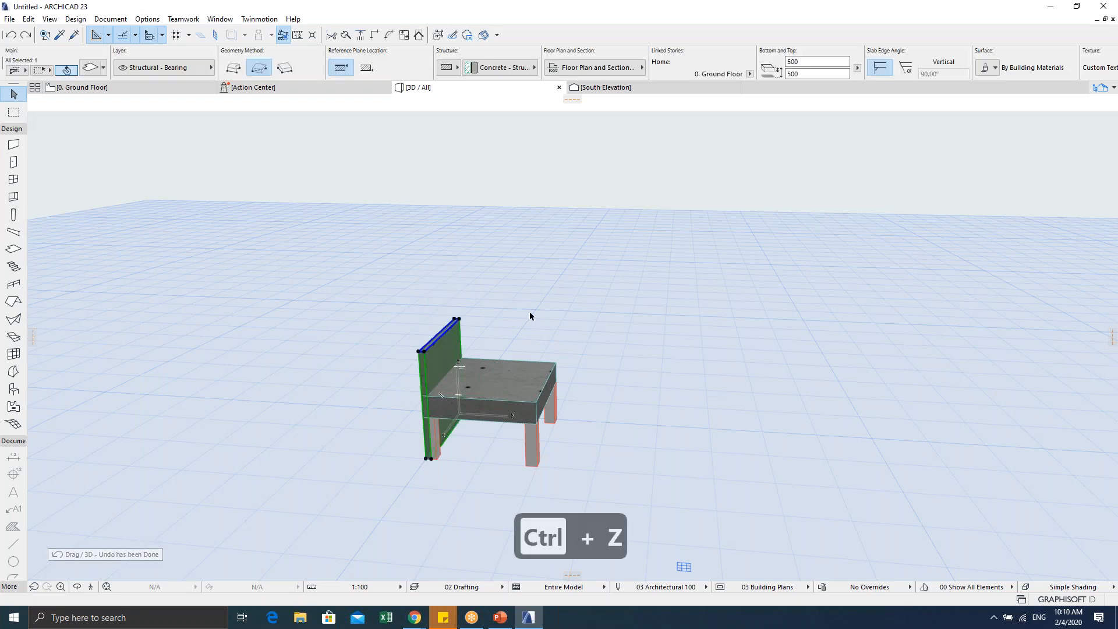
Step: Reselect the back slab and move it 300 up again so its top sits at 800
left_click(529, 313)
scroll(386, 394, "up", 5)
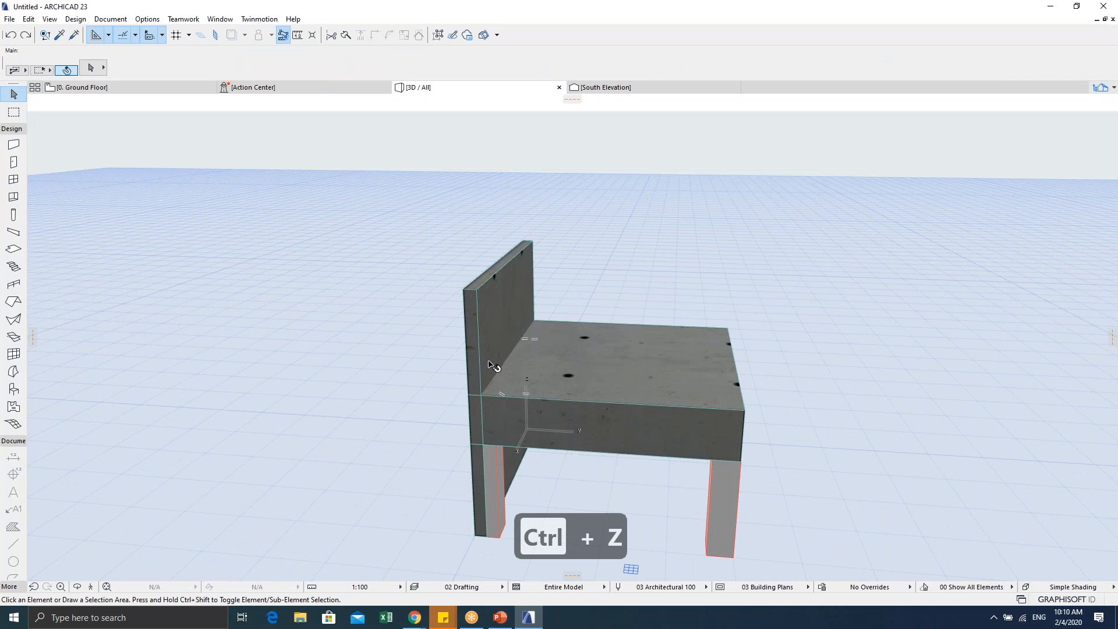
left_click(489, 358)
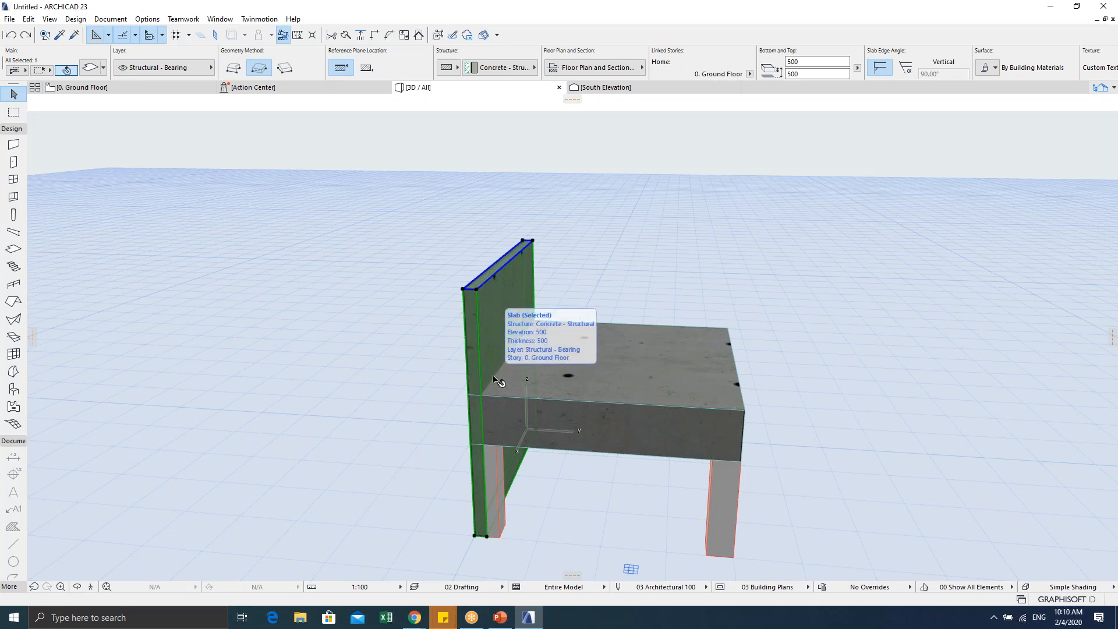
key("ctrl+d")
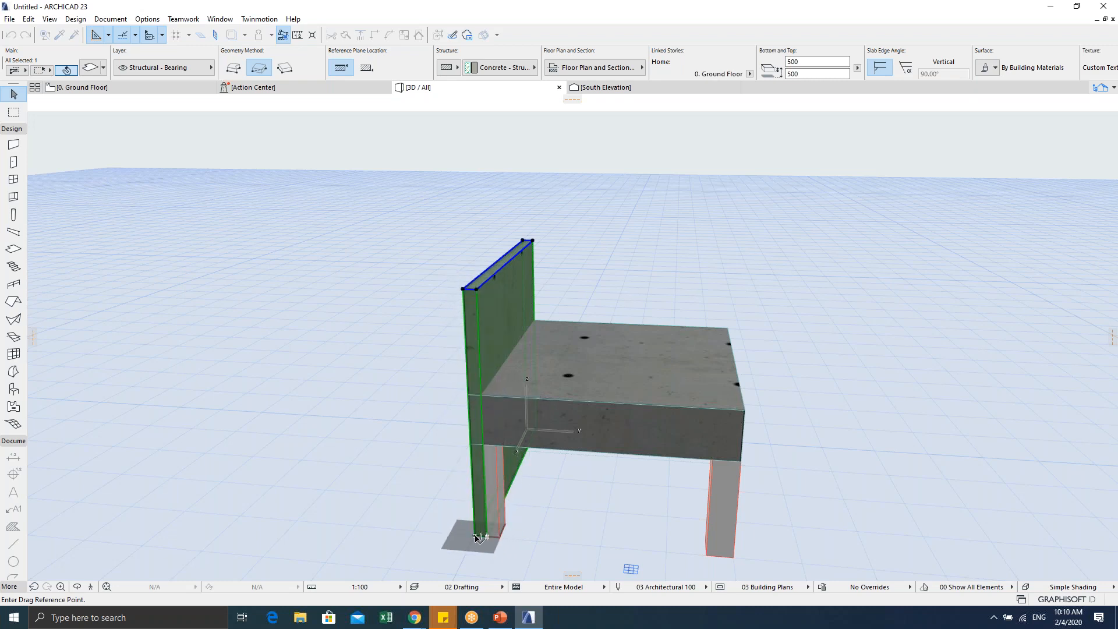
left_click(477, 537)
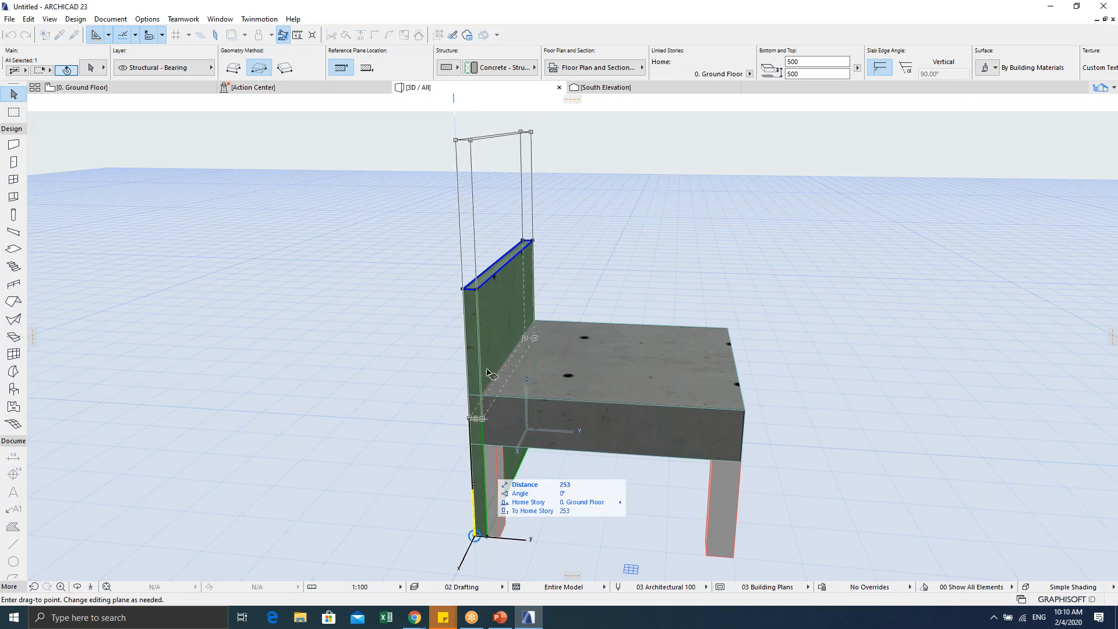
left_click(470, 396)
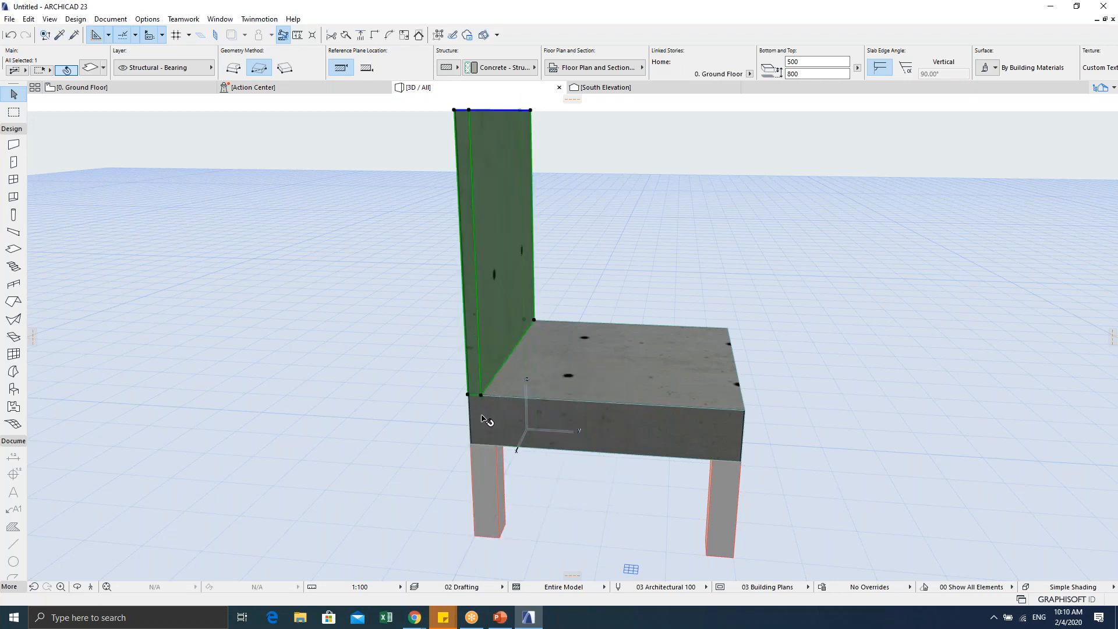
Step: Orbit, zoom and pan the 3D view to inspect the taller-backed chair from below and above
middle_click_drag(431, 408, 410, 375, "shift")
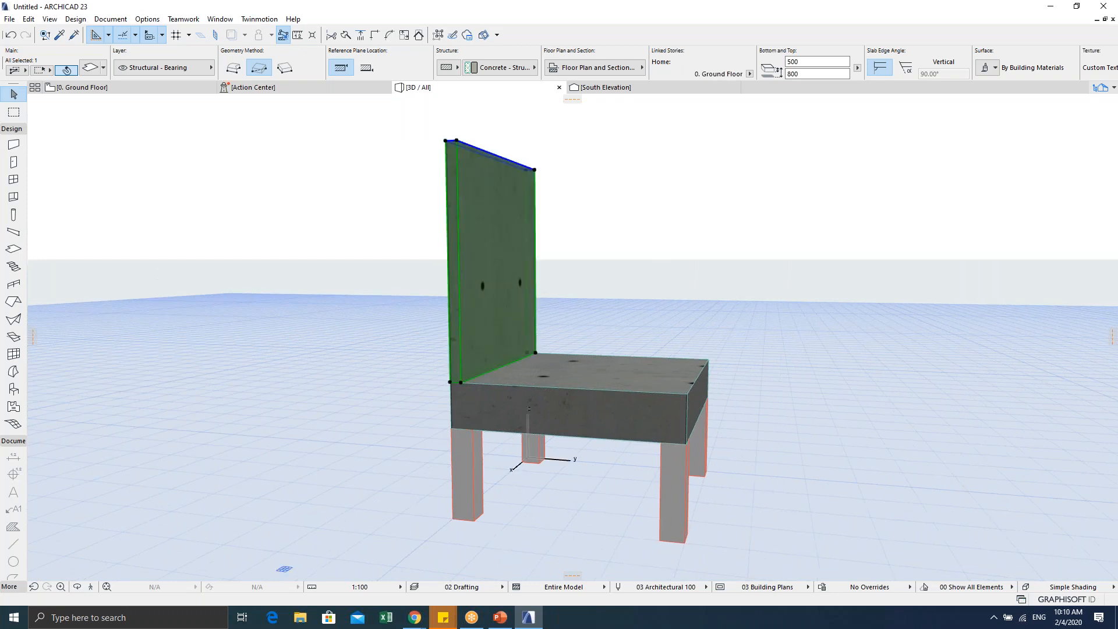
scroll(602, 339, "down", 3)
middle_click_drag(602, 339, 620, 303, "shift")
key("Escape")
middle_click_drag(576, 337, 500, 318)
scroll(503, 320, "up", 5)
scroll(503, 320, "down", 6)
scroll(499, 318, "up", 4)
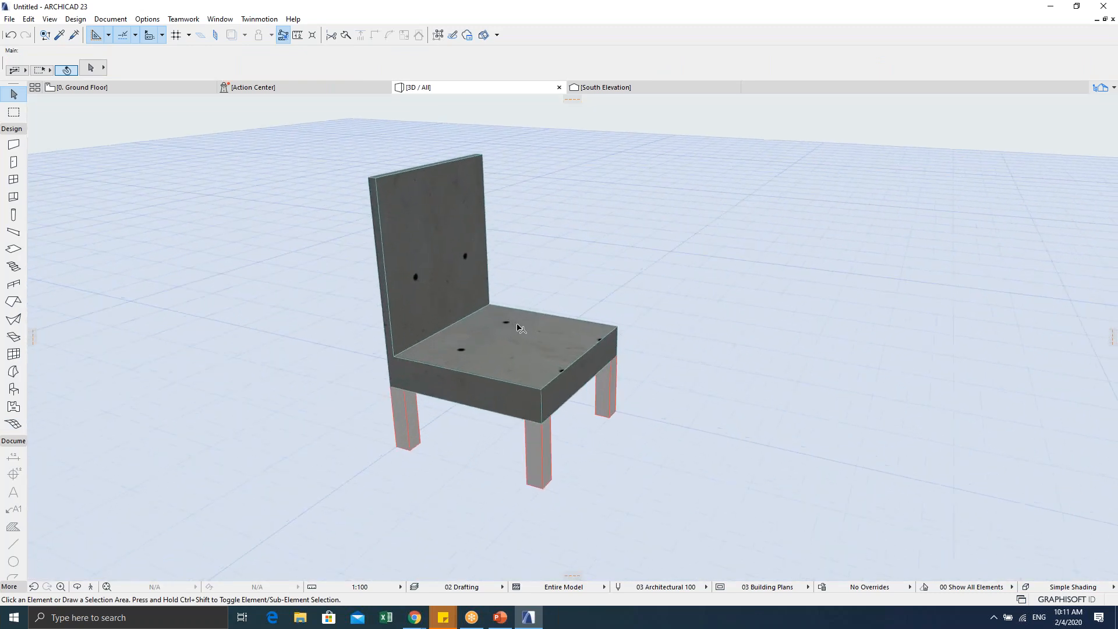
scroll(499, 334, "down", 6)
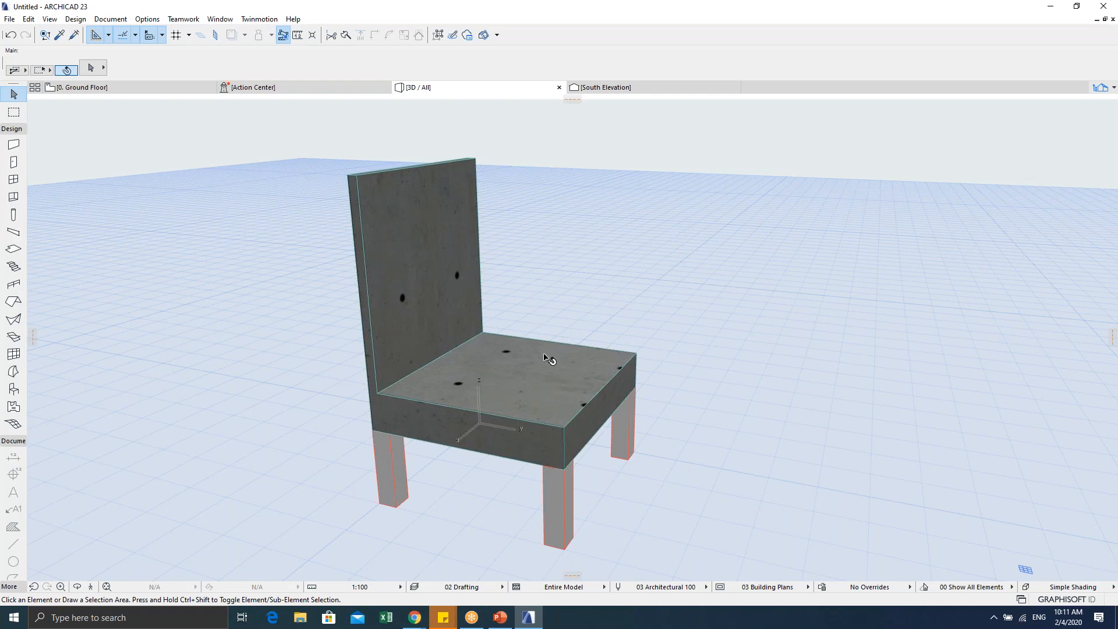
scroll(579, 344, "down", 4)
Step: Inspect the chair side-on from a higher viewpoint, then return to the Ground Floor plan
middle_click_drag(579, 342, 635, 352, "shift")
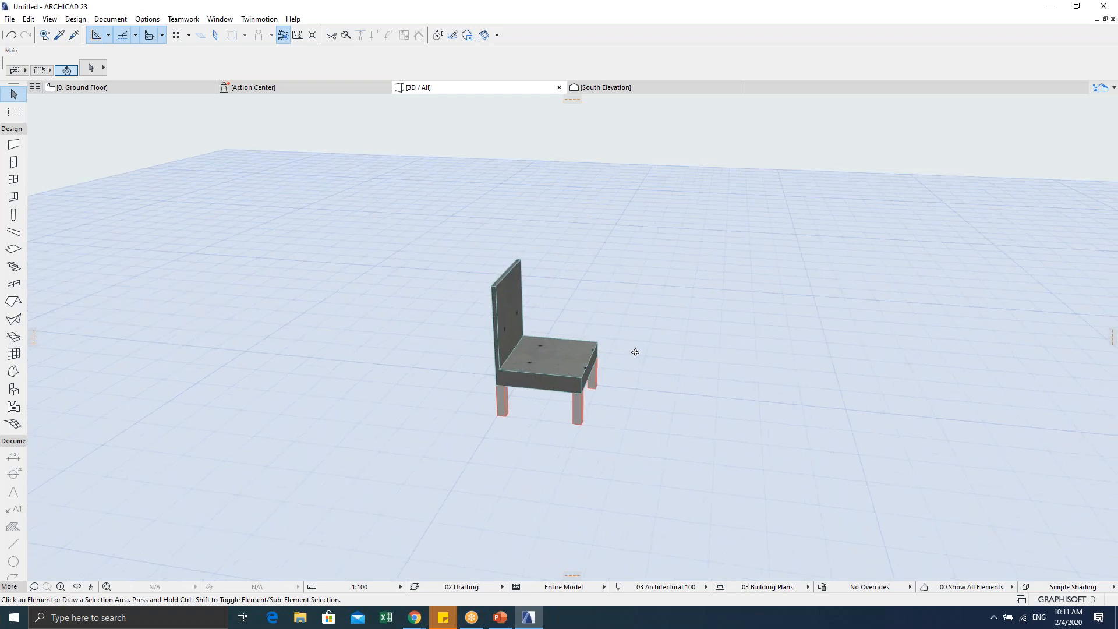
scroll(553, 387, "up", 5)
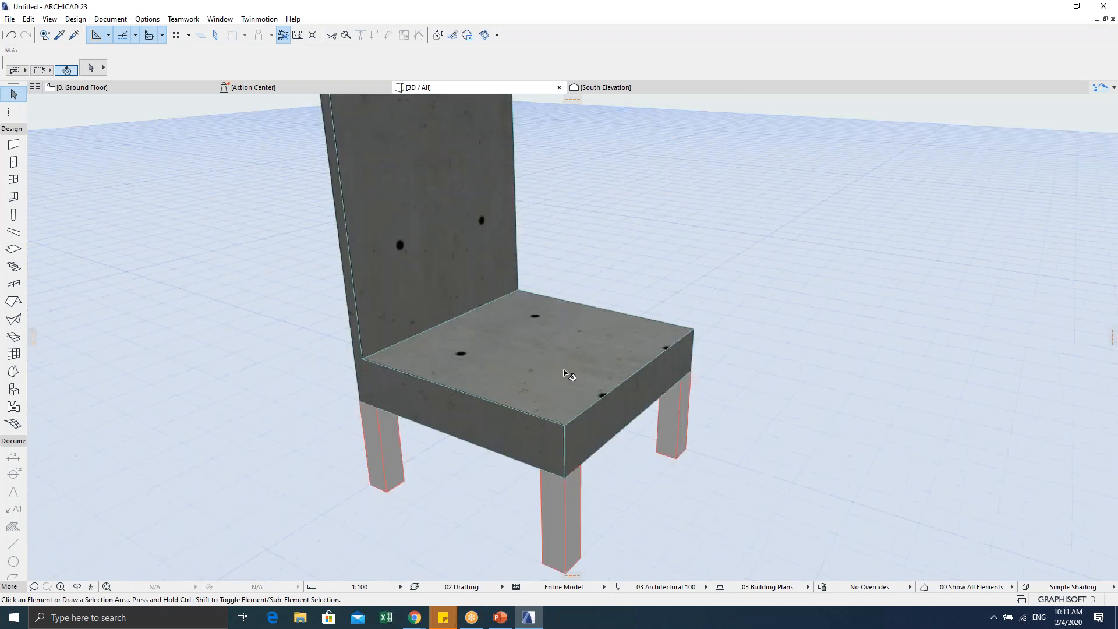
scroll(553, 388, "down", 1)
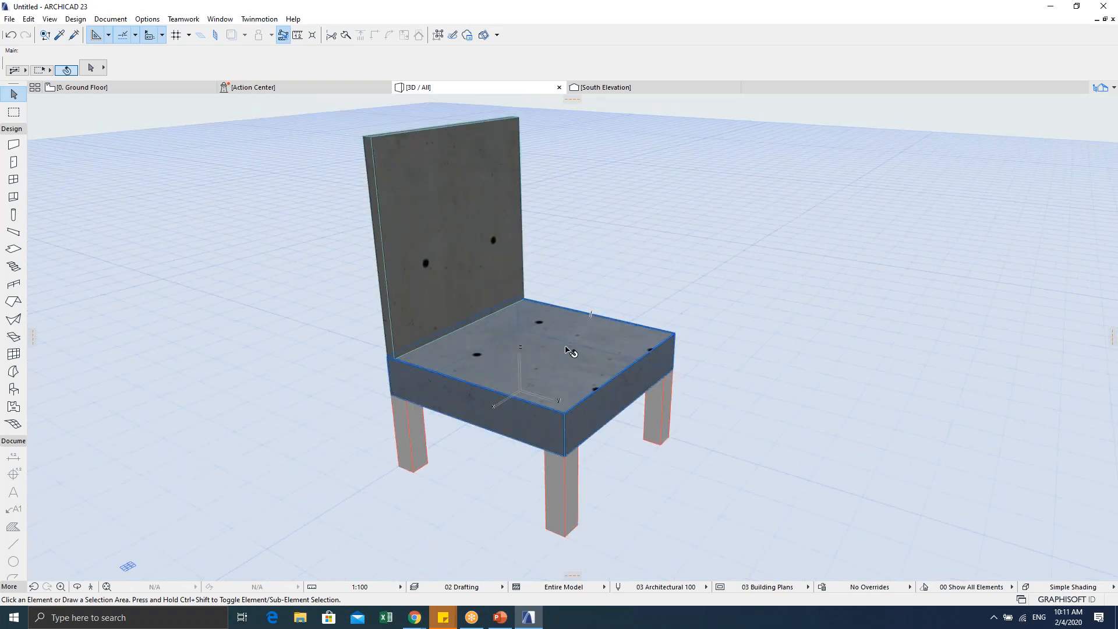
middle_click_drag(582, 347, 529, 349, "shift")
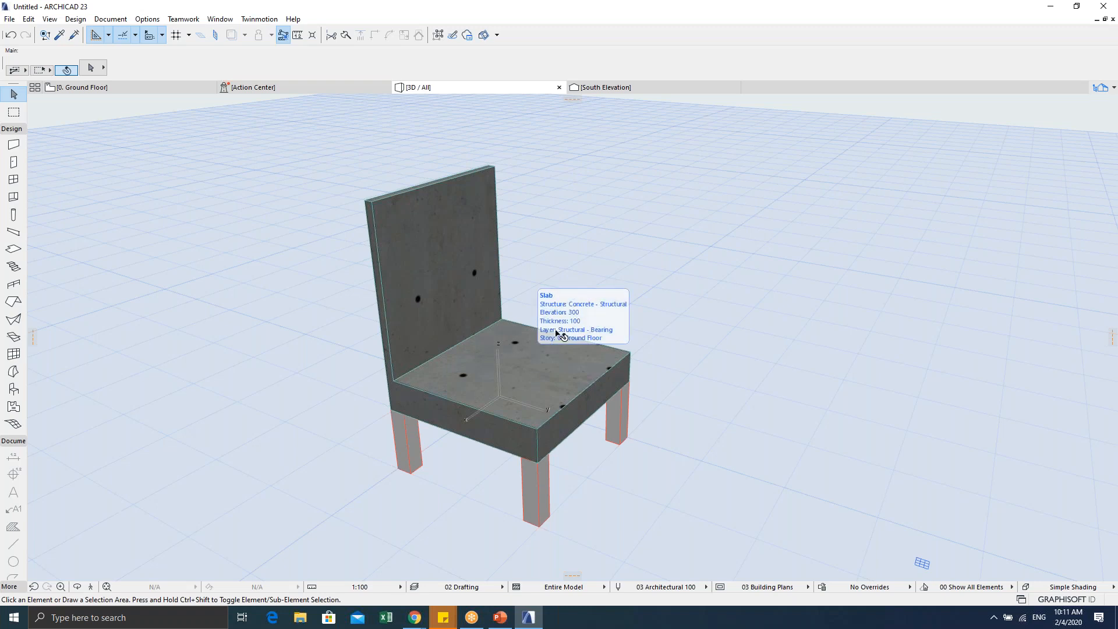
middle_click_drag(556, 333, 559, 300)
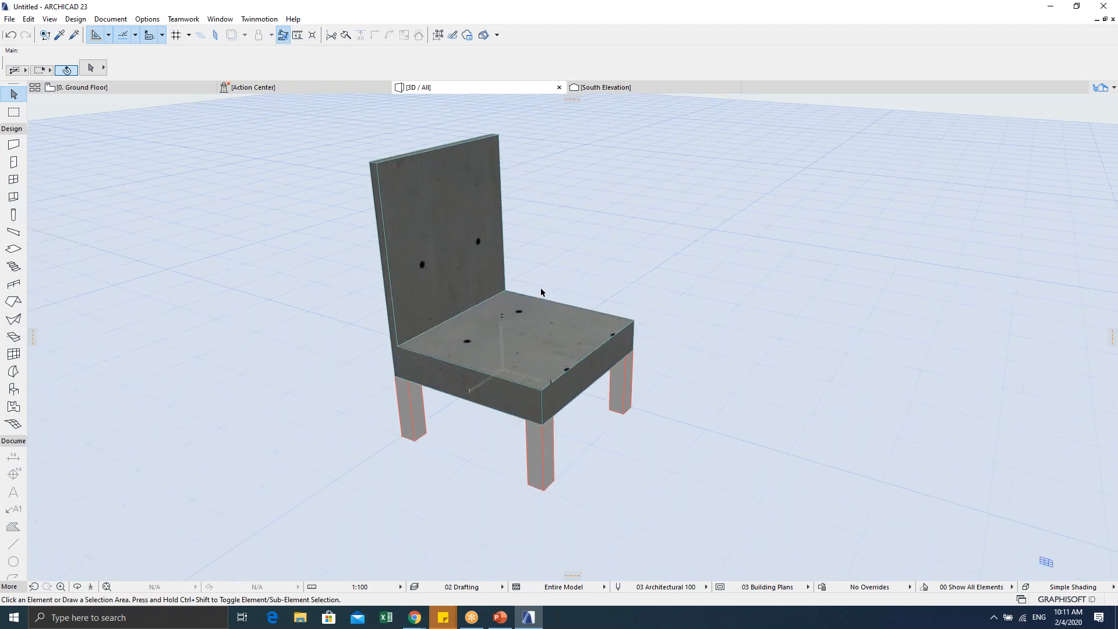
middle_click_drag(599, 268, 581, 273)
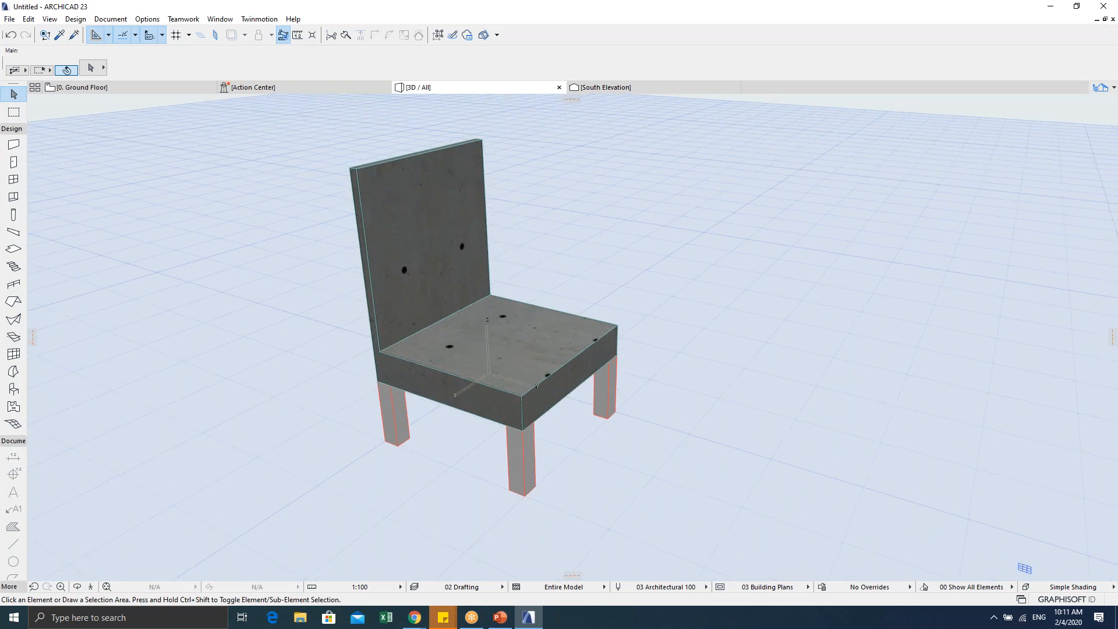
key("Escape")
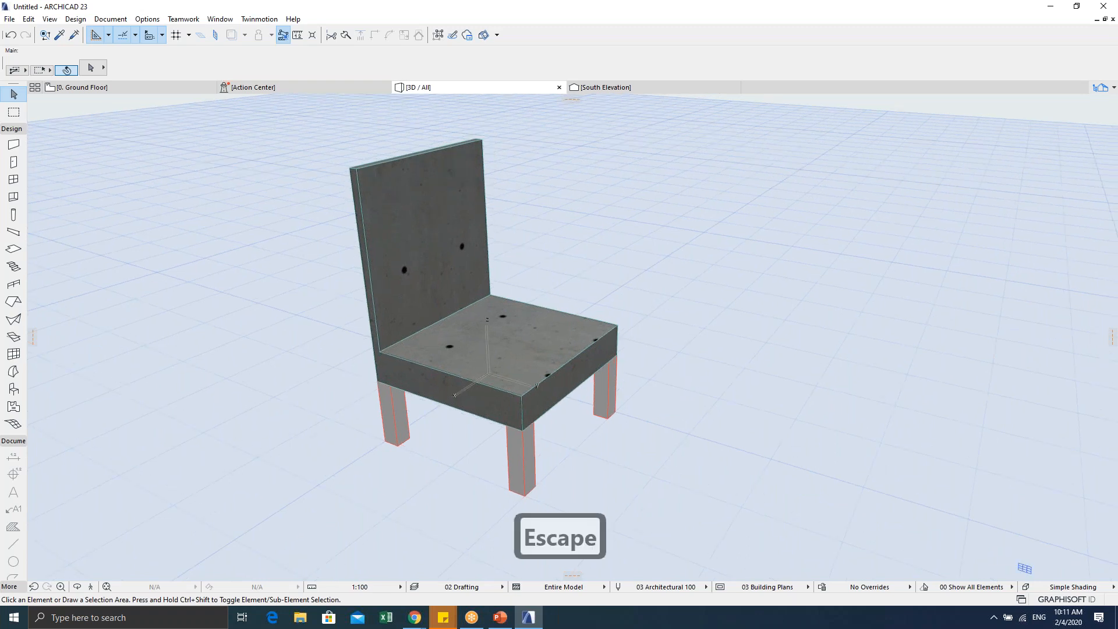
key("F2")
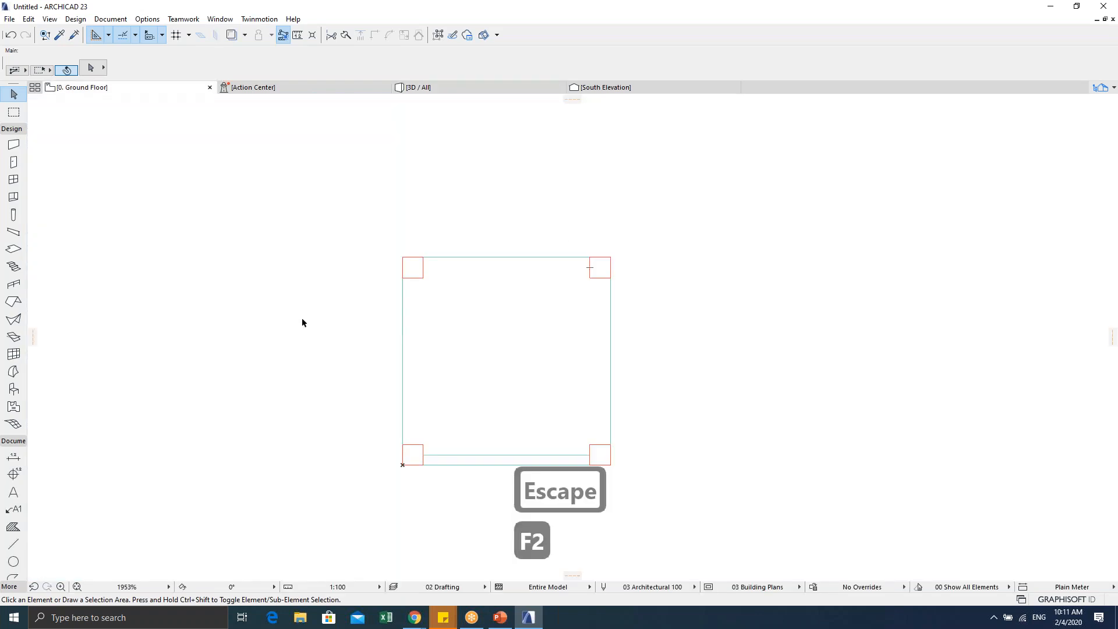
Step: Select the seat slab and all four legs on the plan, then open the File menu
mouse_move(526, 355)
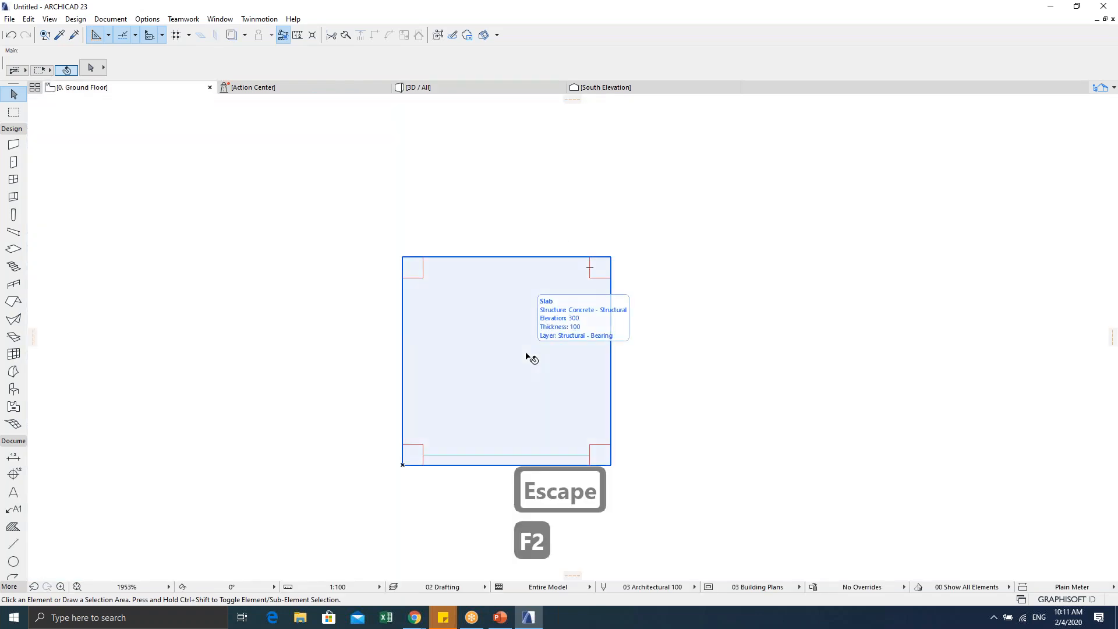
scroll(526, 355, "down", 3)
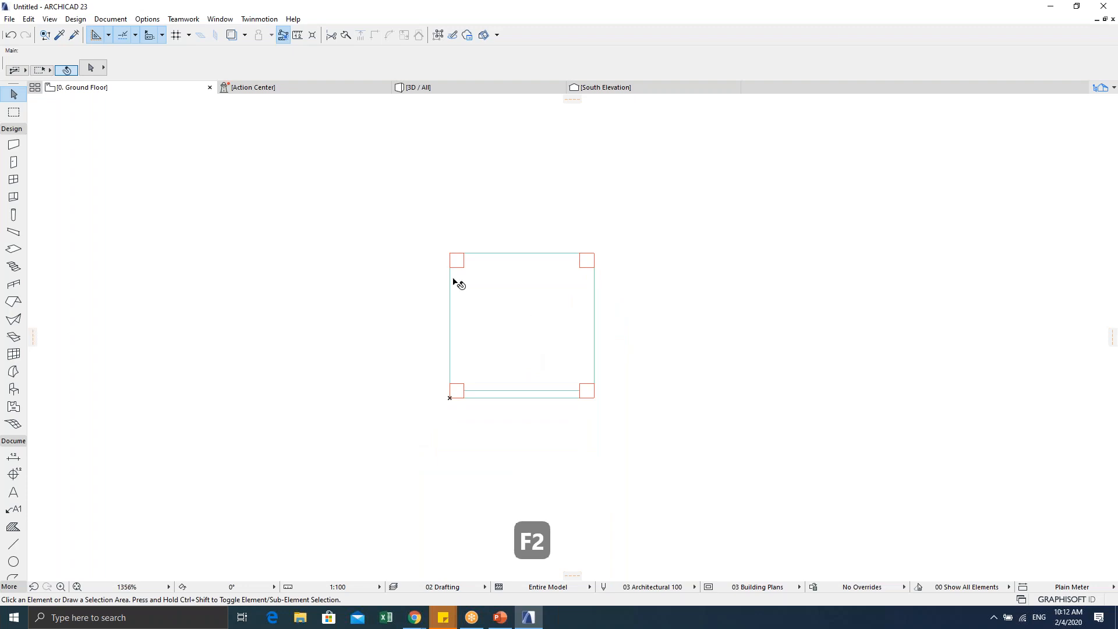
left_click_drag(389, 223, 674, 456)
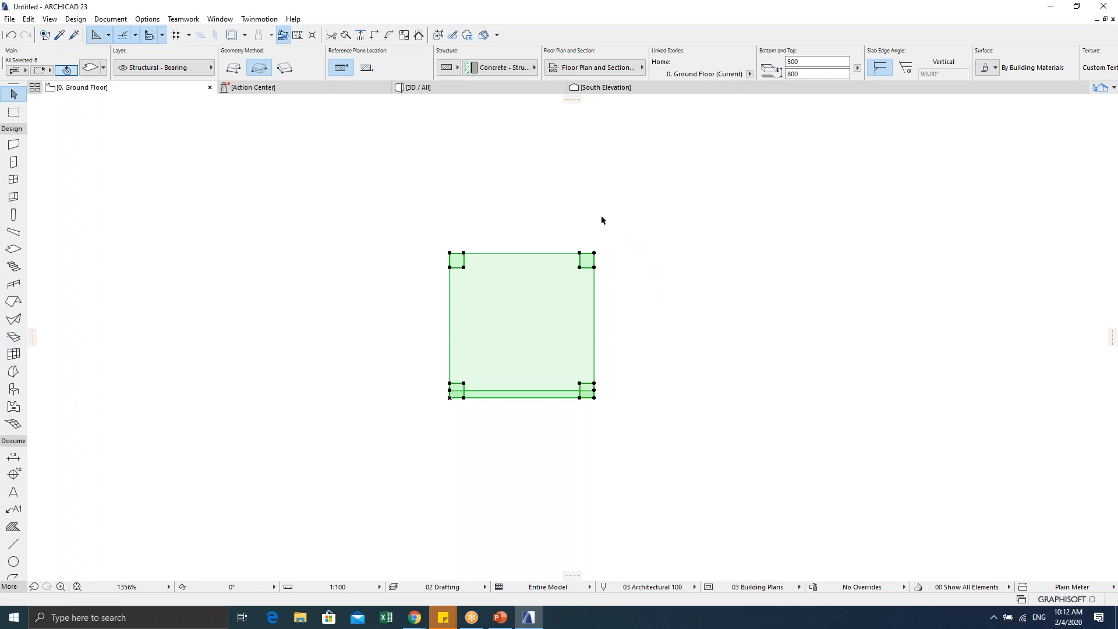
left_click(14, 20)
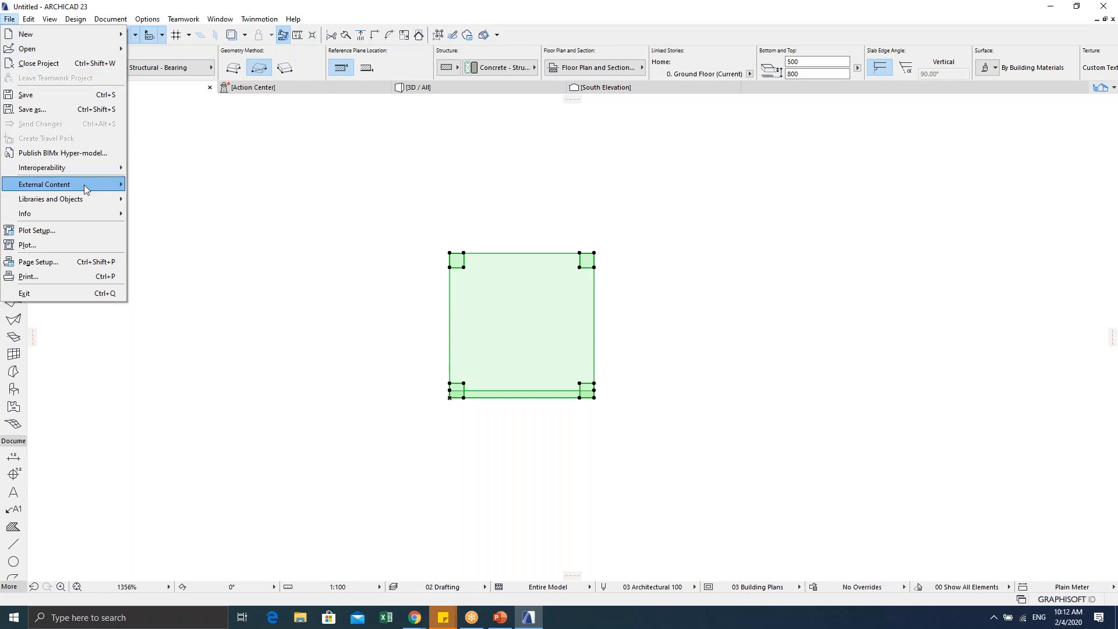
mouse_move(91, 201)
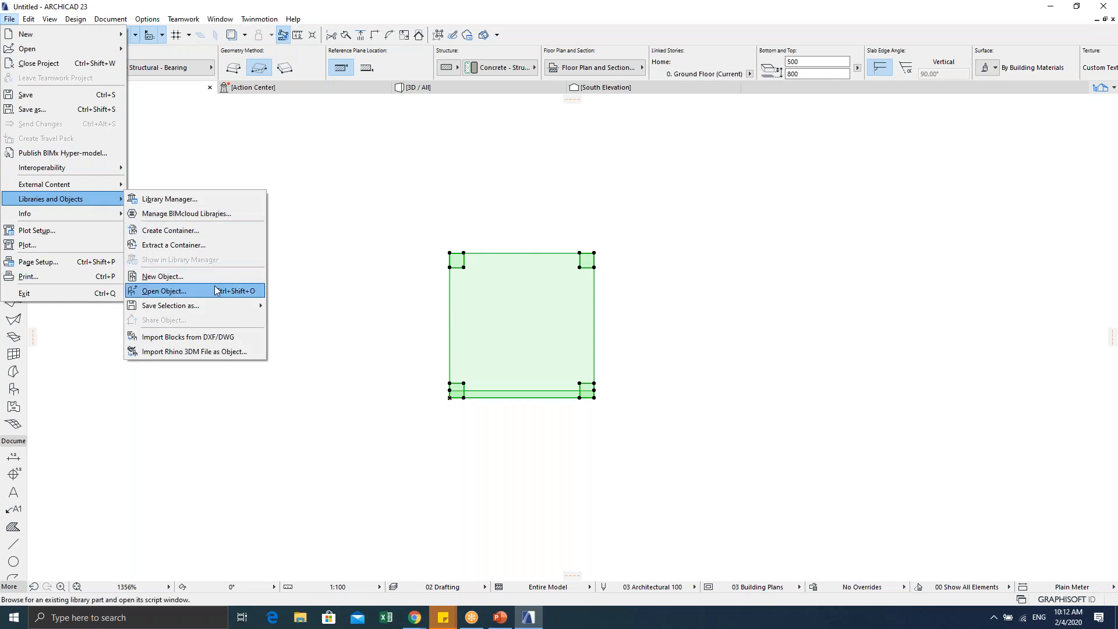
mouse_move(211, 308)
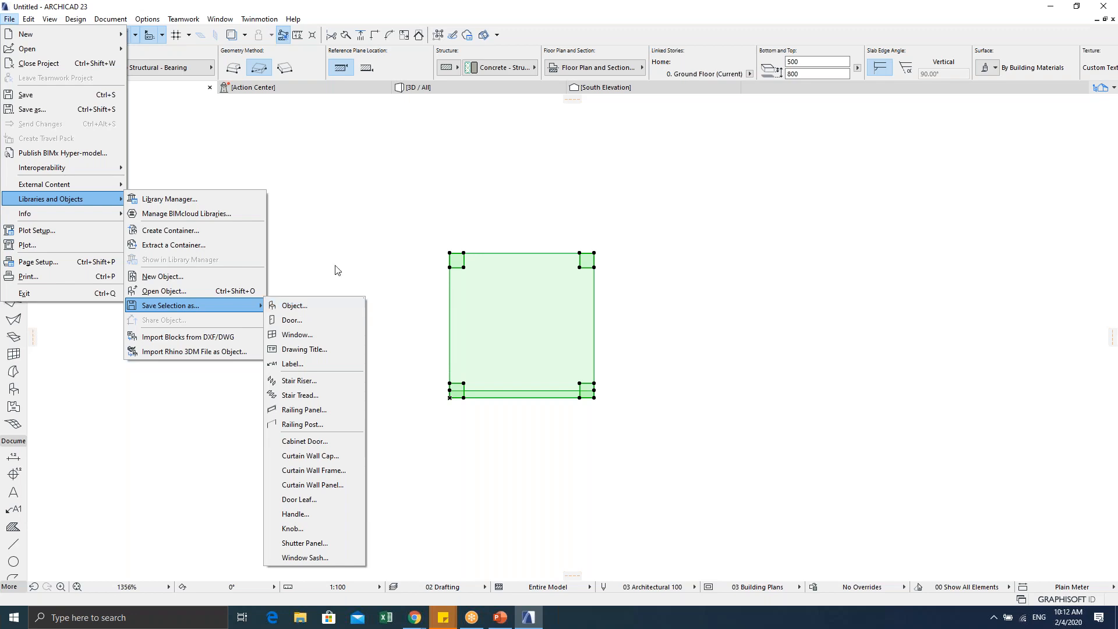
left_click(320, 295)
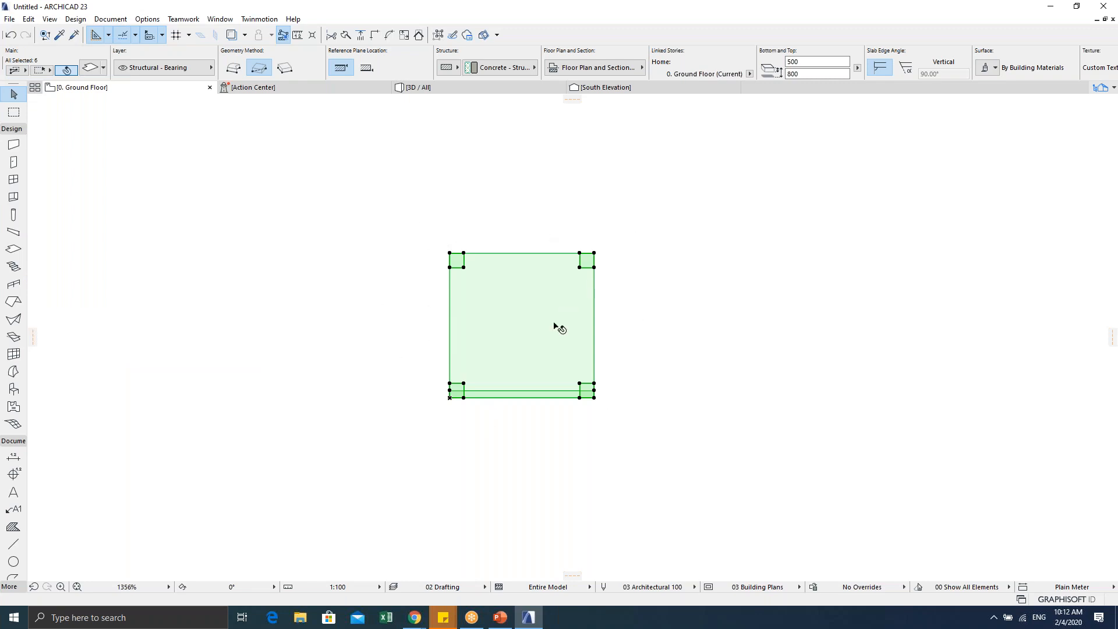
left_click(8, 19)
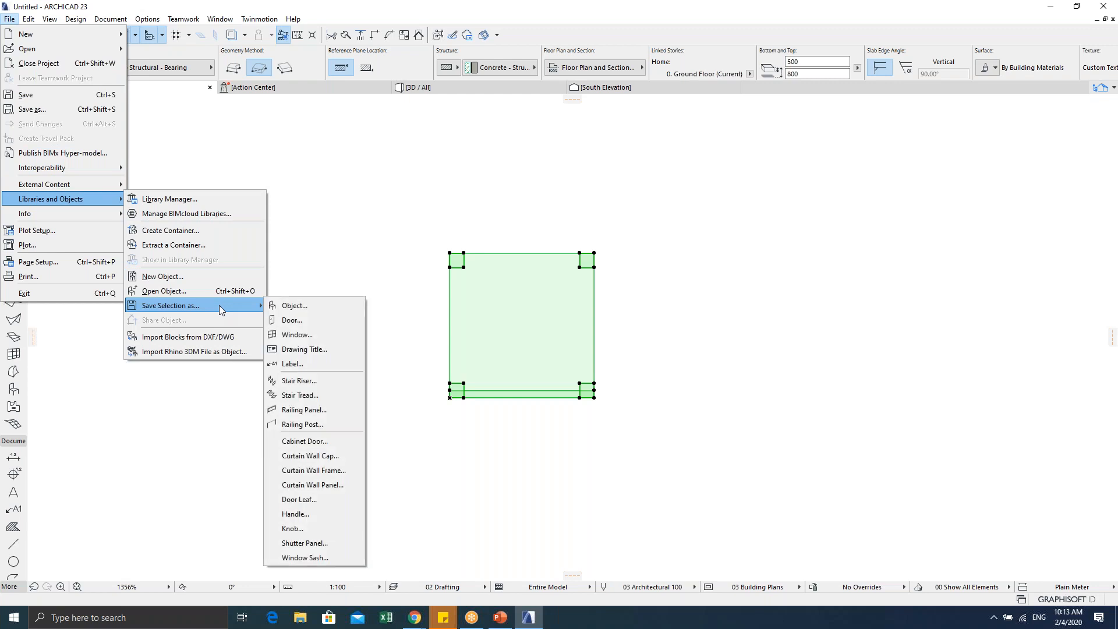
left_click(290, 307)
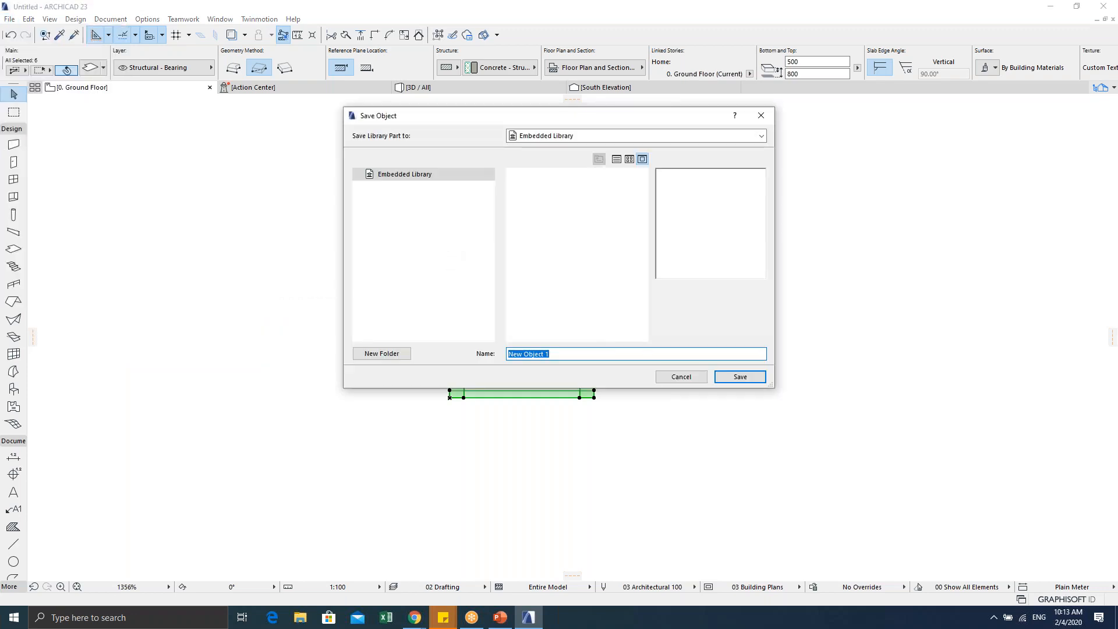
left_click_drag(470, 123, 482, 160)
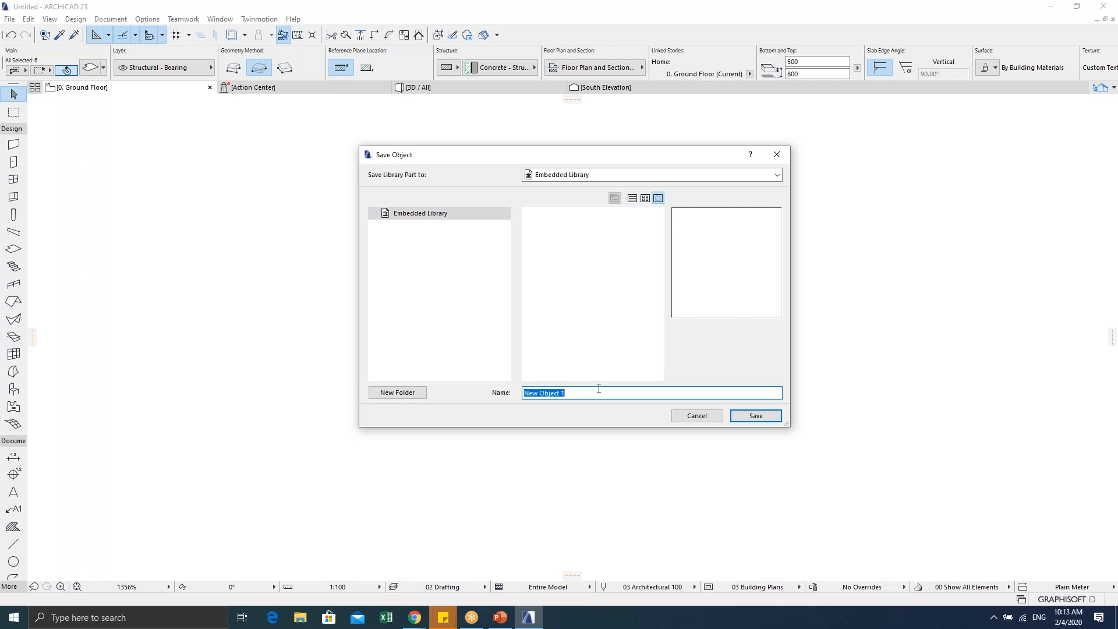
type("My C")
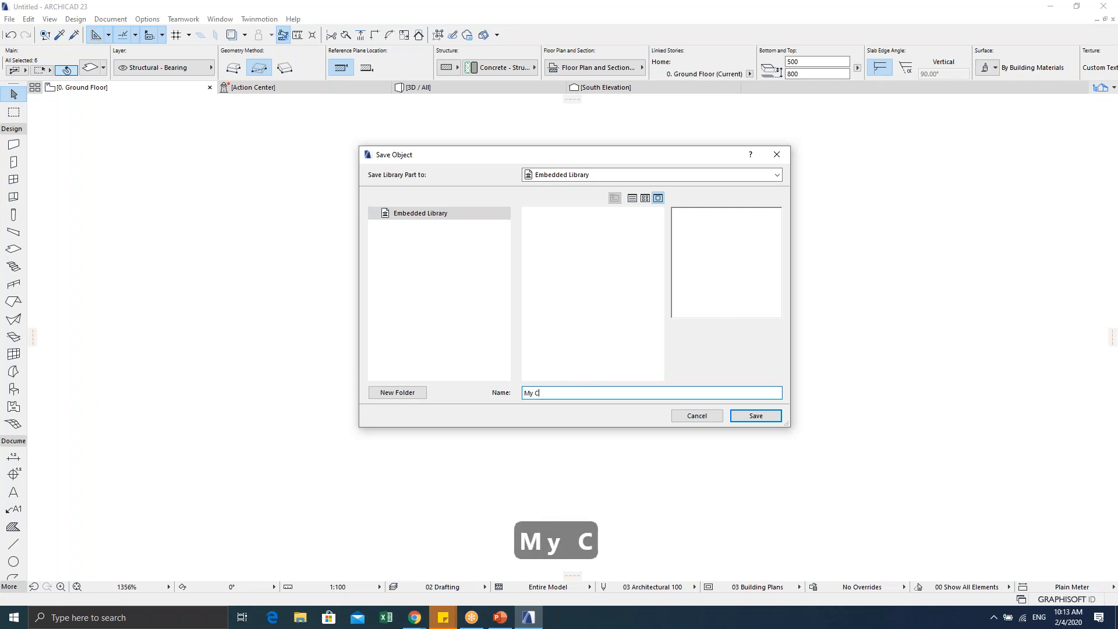
type("hair")
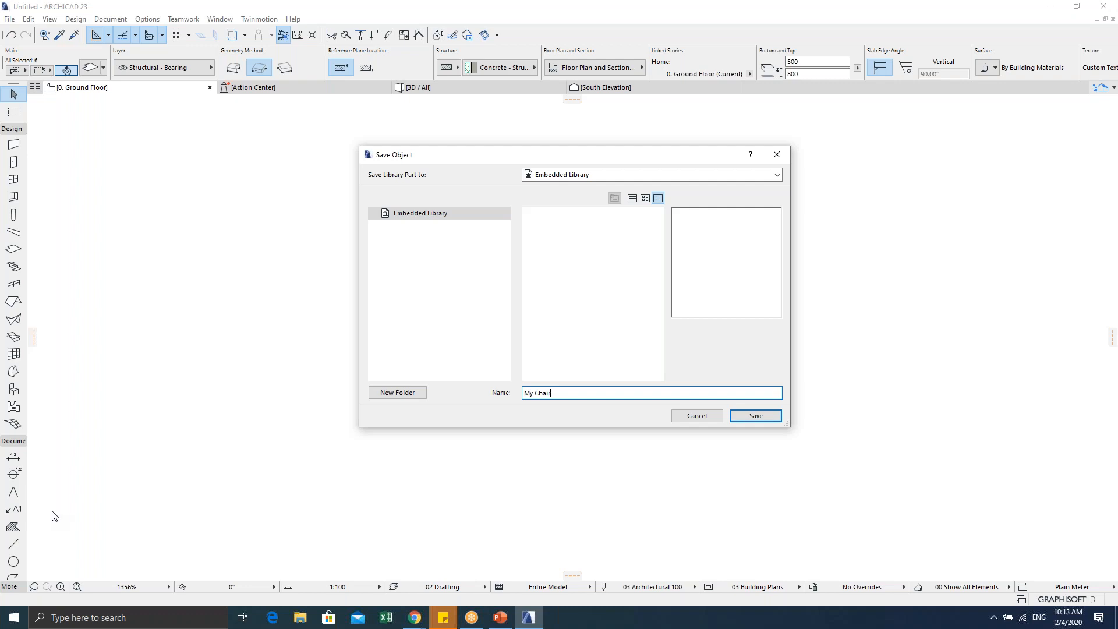
left_click(712, 417)
key("Escape")
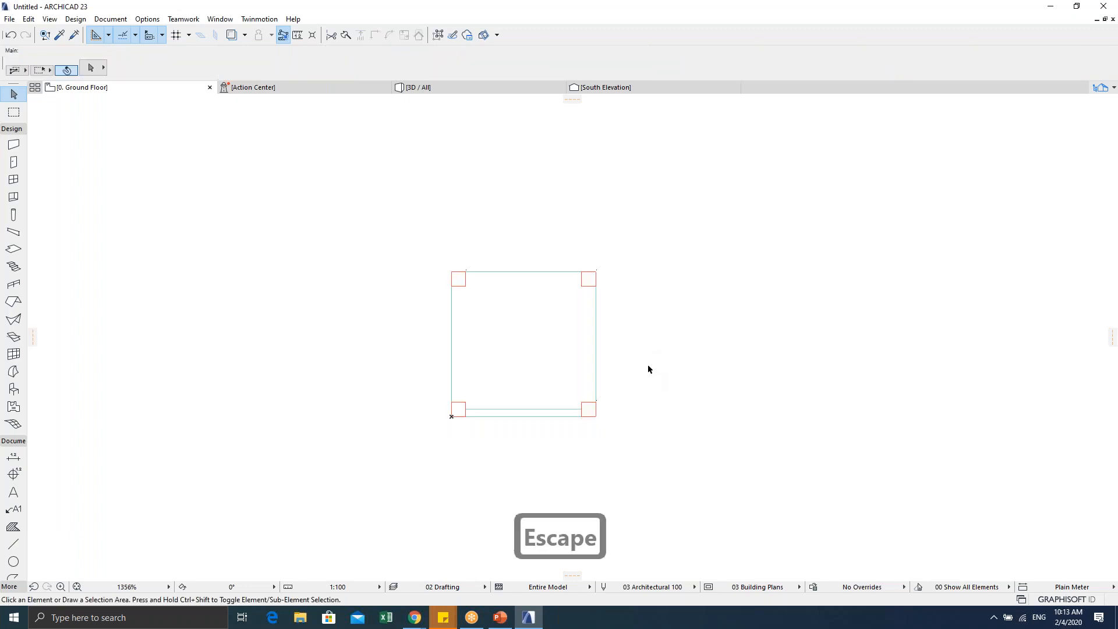
key("Escape")
key("Escape")
Step: In 3D, select every chair part and choose Libraries and Objects > Save Selection as > Object
key("F5")
left_click_drag(565, 351, 414, 264)
left_click_drag(235, 136, 628, 431)
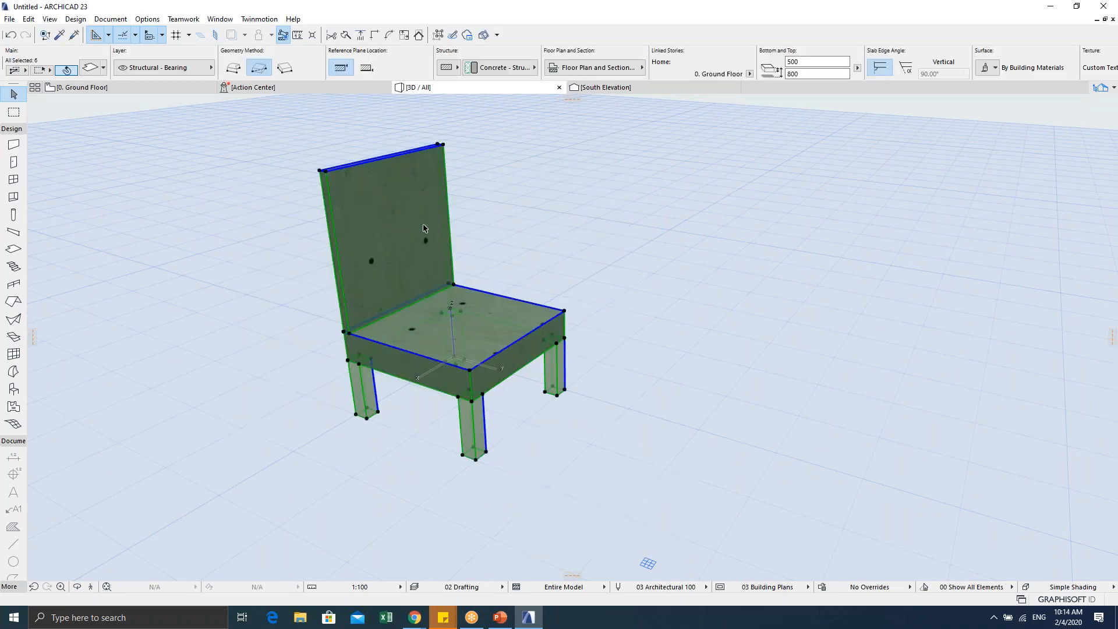
left_click(9, 19)
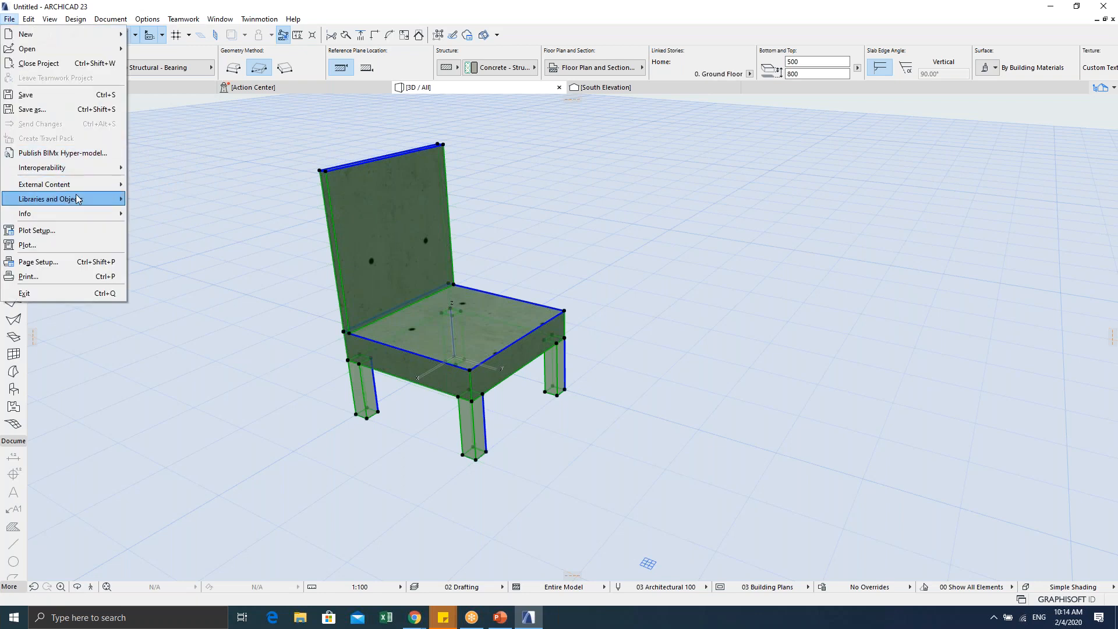
mouse_move(78, 199)
mouse_move(221, 302)
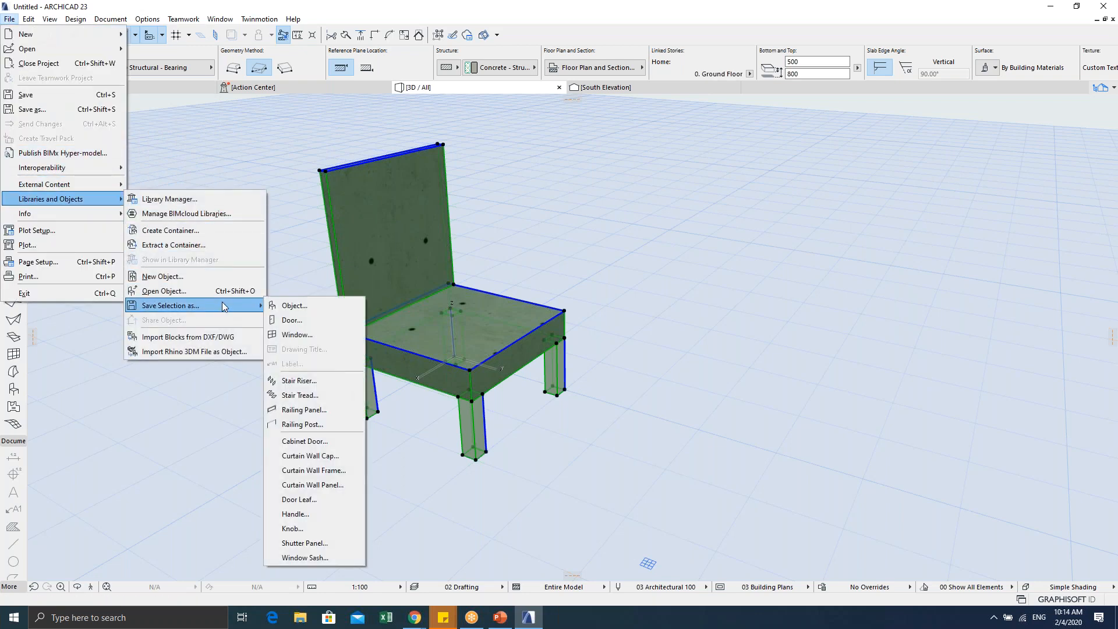
left_click(316, 306)
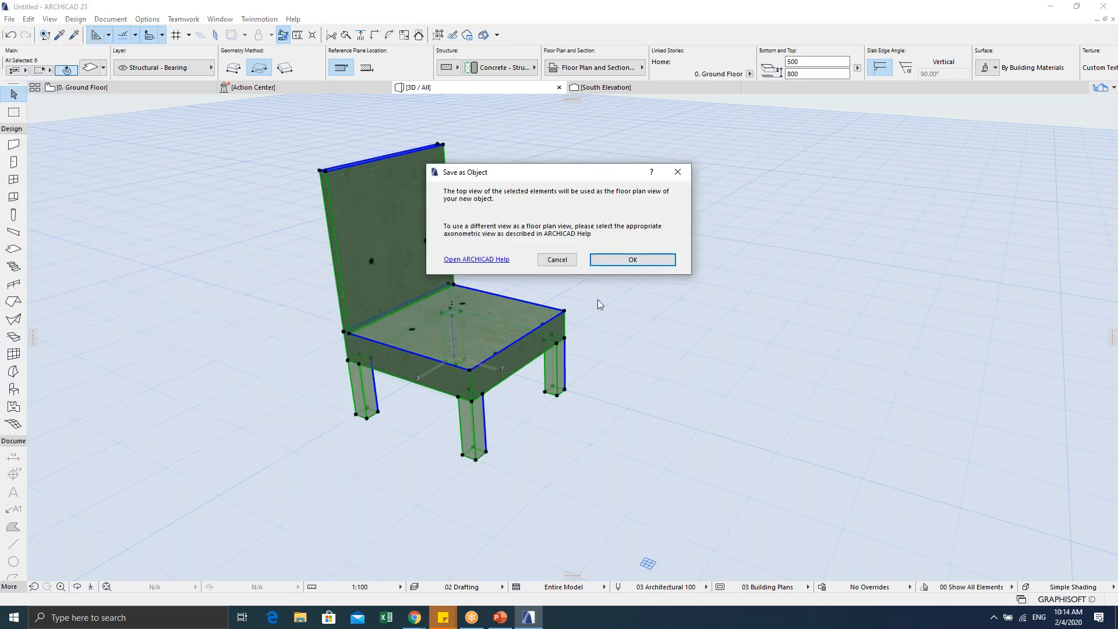
Step: Save the chair as object 'My Chair', accepting the top-view notice and its basic settings
left_click(627, 264)
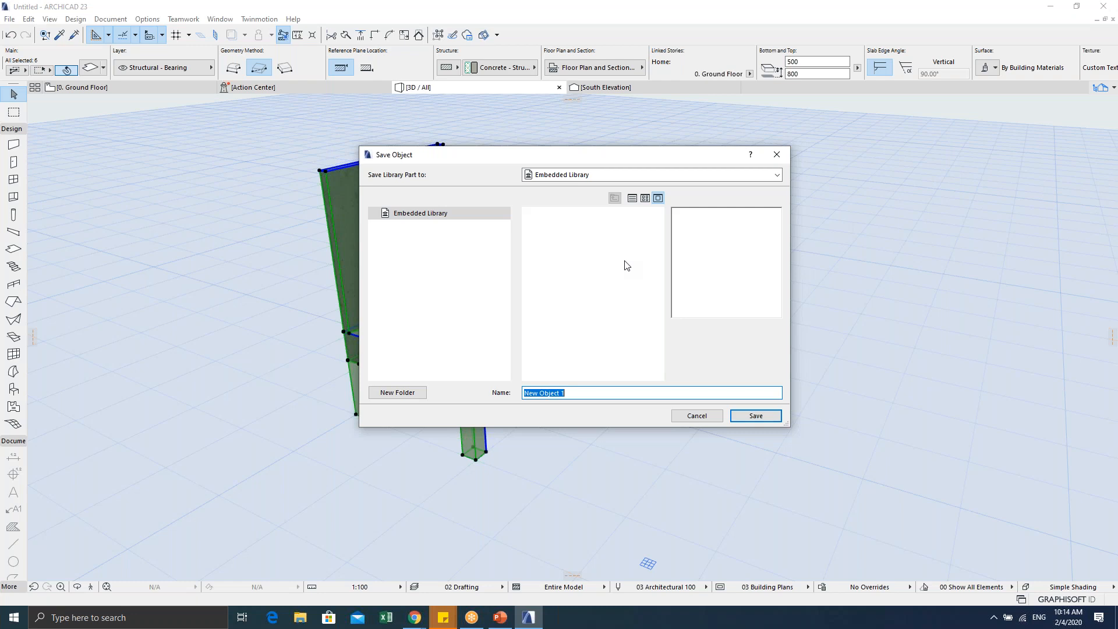
type("My ")
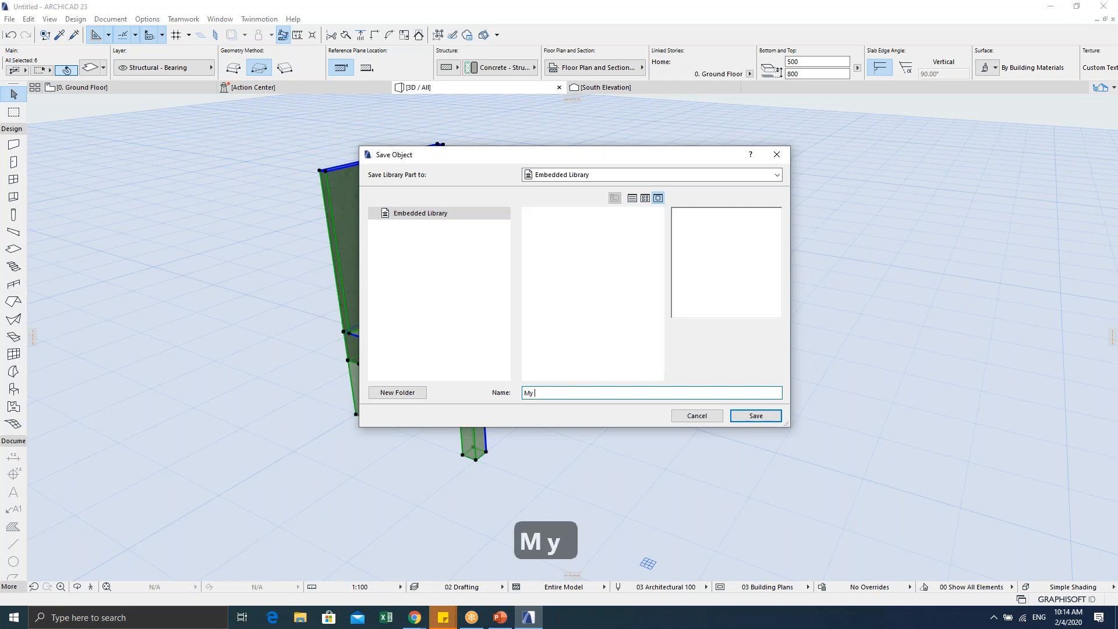
type("Chair")
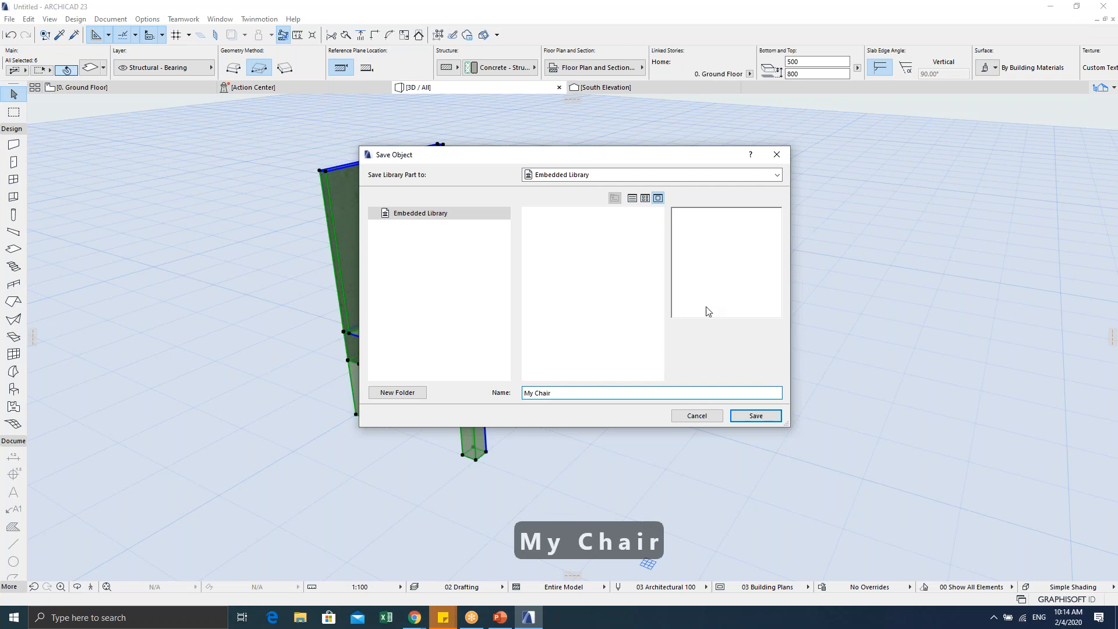
left_click(743, 416)
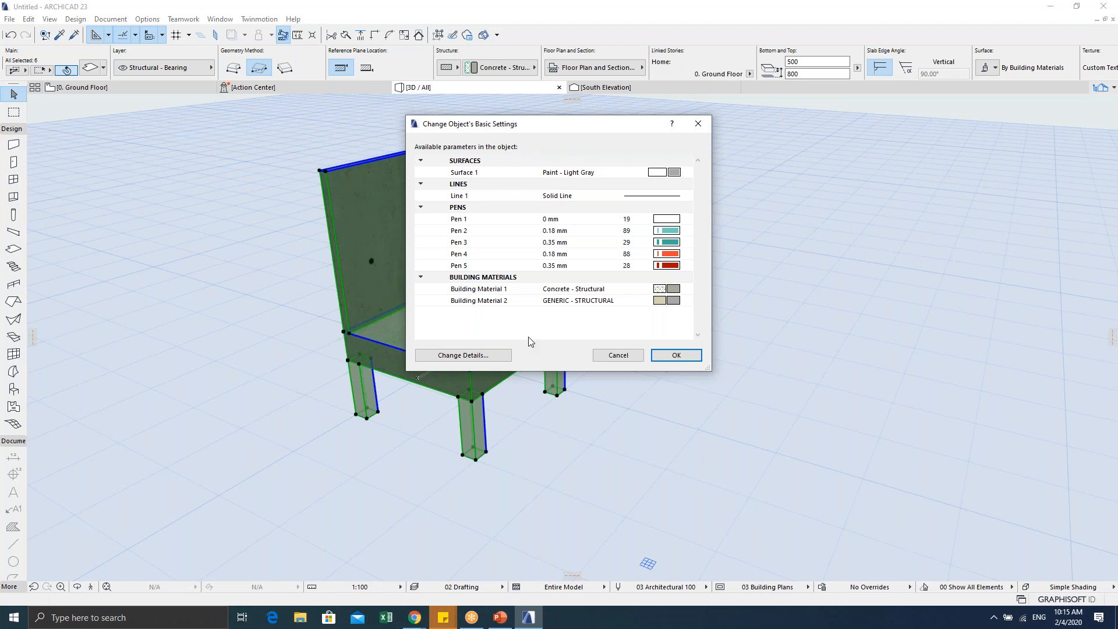
left_click(668, 356)
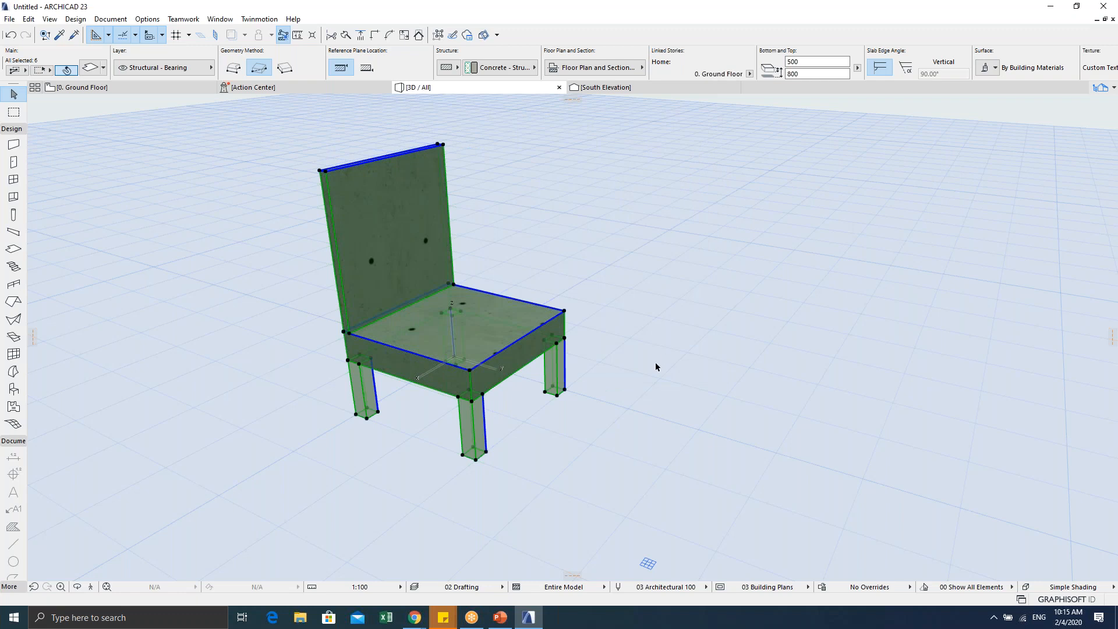
left_click(638, 375)
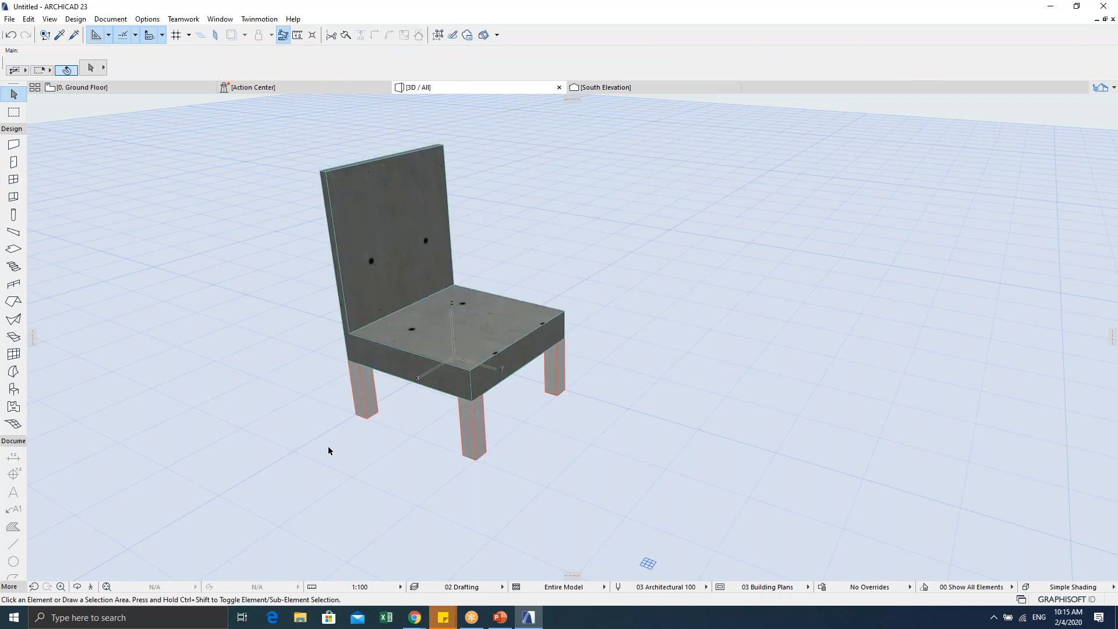
key("alt+Tab")
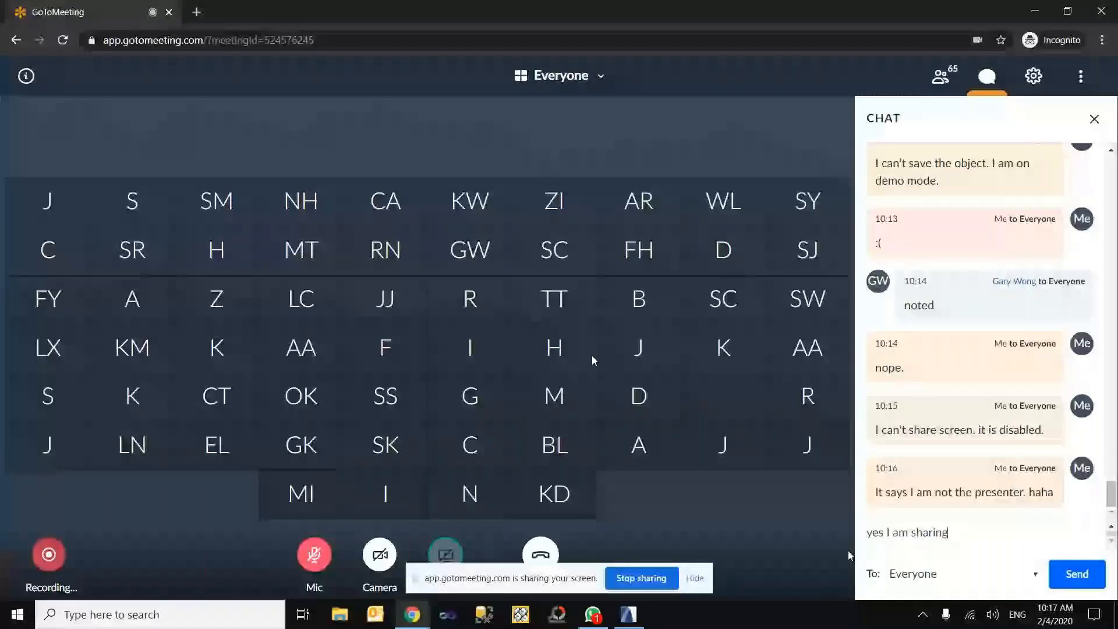
type("now")
key("Return")
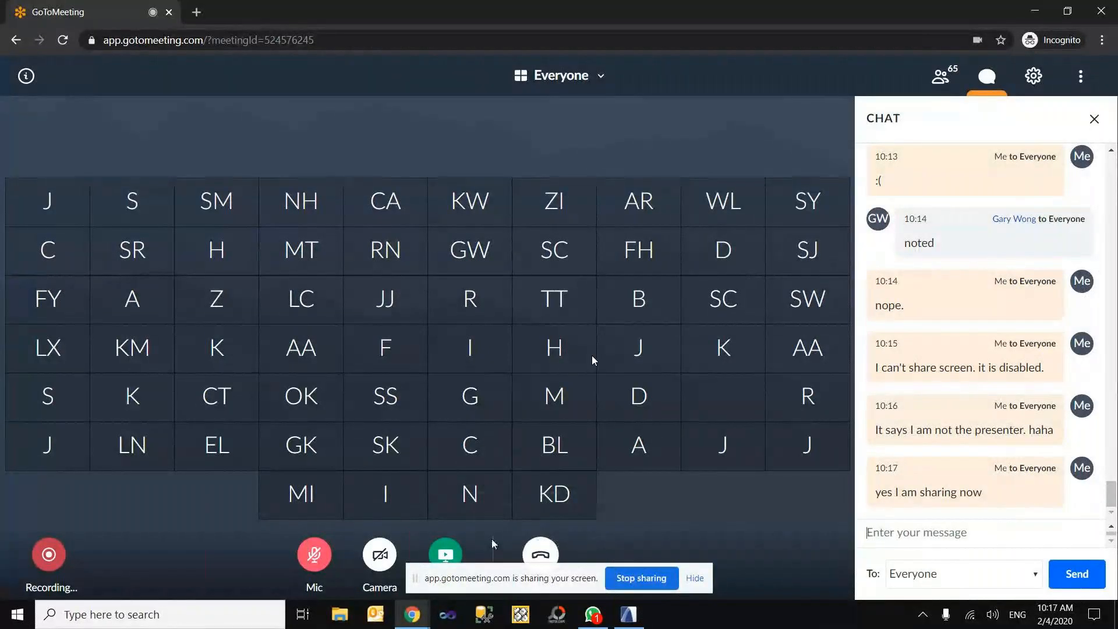
Step: Bring ARCHICAD back to the front, showing the 3D concrete chair
left_click(636, 616)
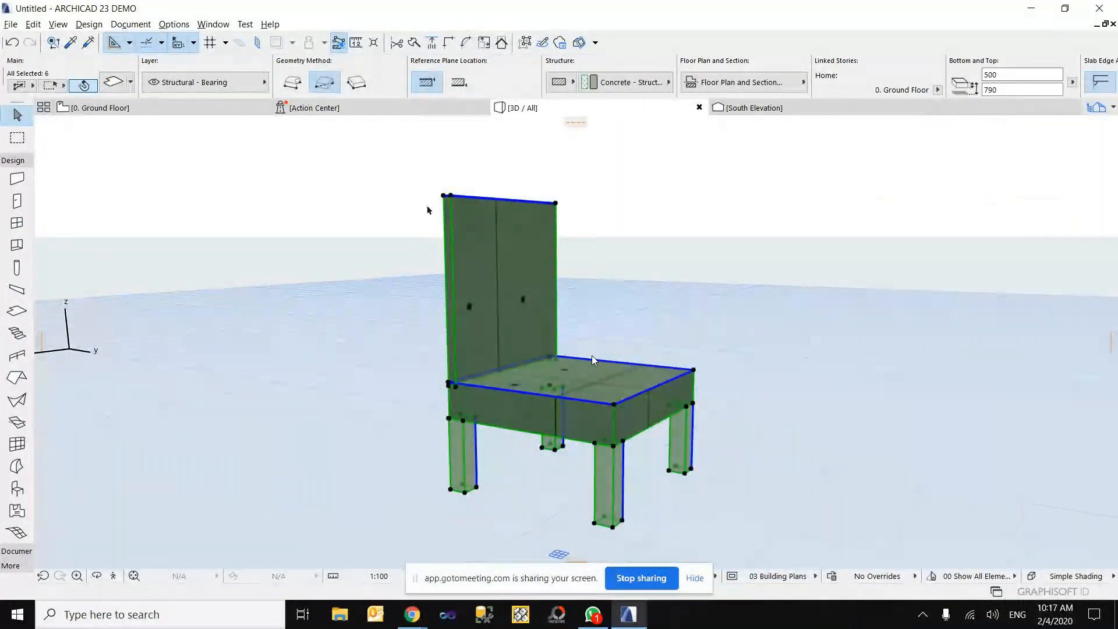
Step: Save the selected chair as a library object, then switch to the GoToMeeting window
left_click(11, 24)
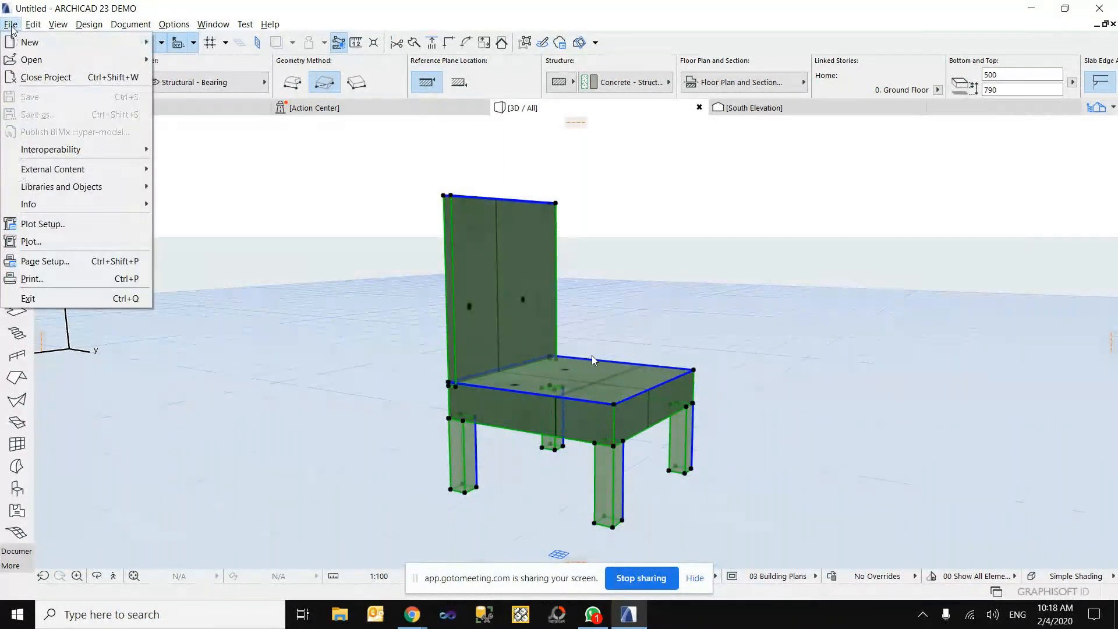
mouse_move(99, 175)
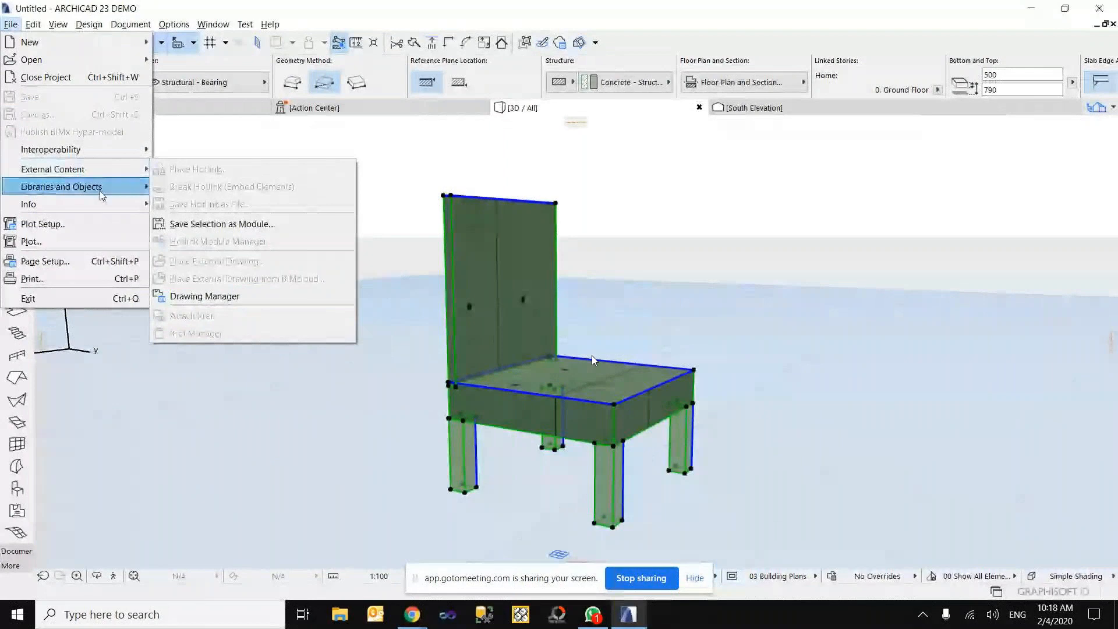
mouse_move(255, 315)
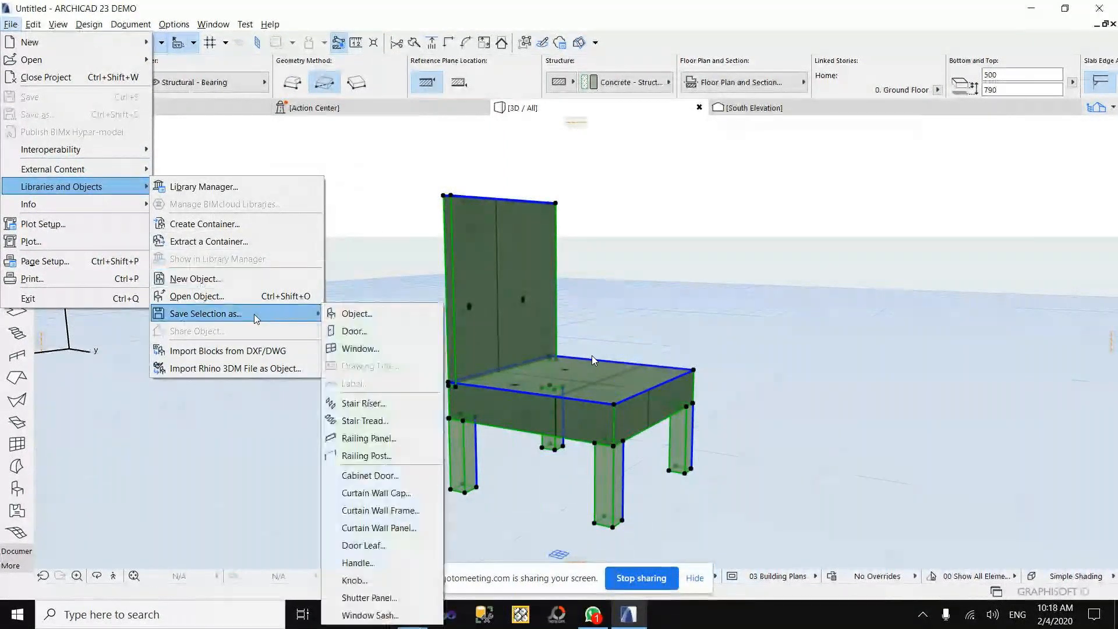
left_click(388, 317)
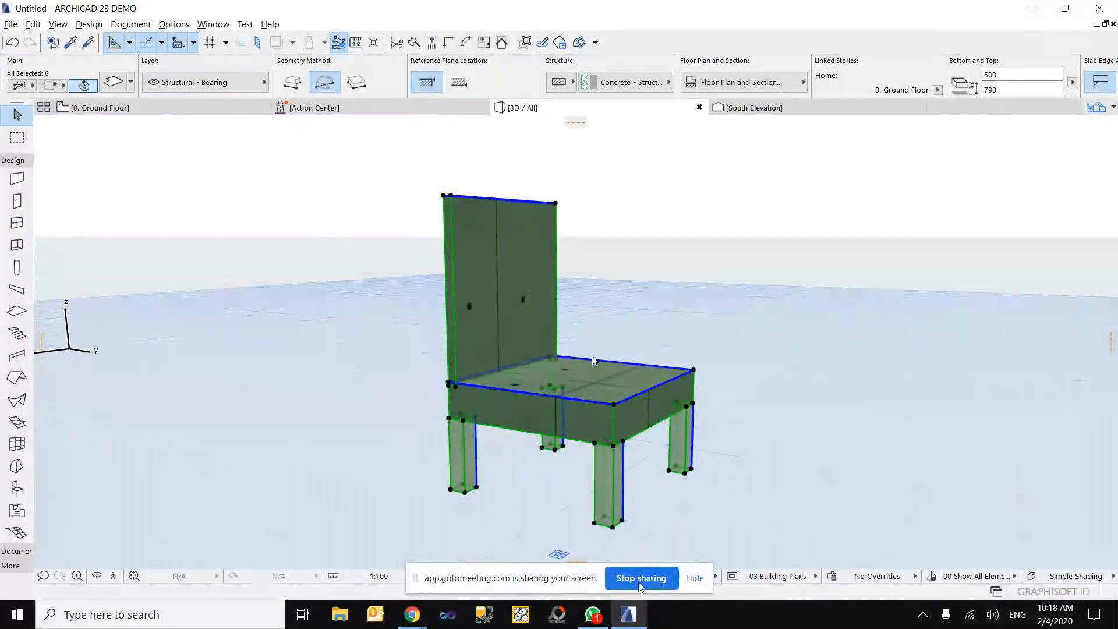
key("alt+Tab")
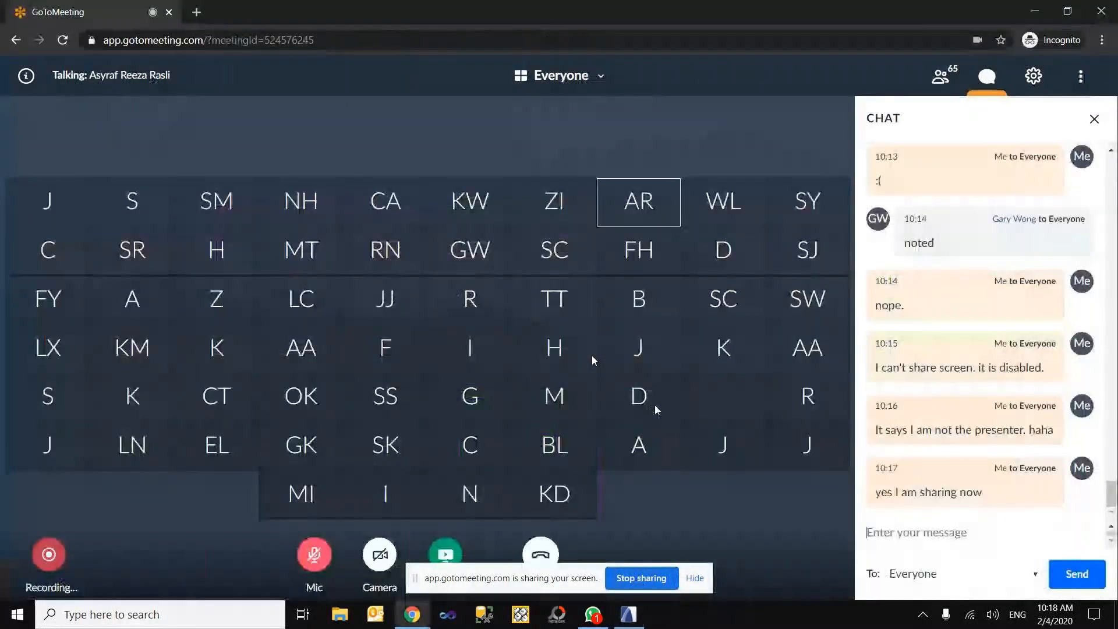
Step: Send the chat question 'how do t do that?' to everyone
left_click(899, 550)
type("how ")
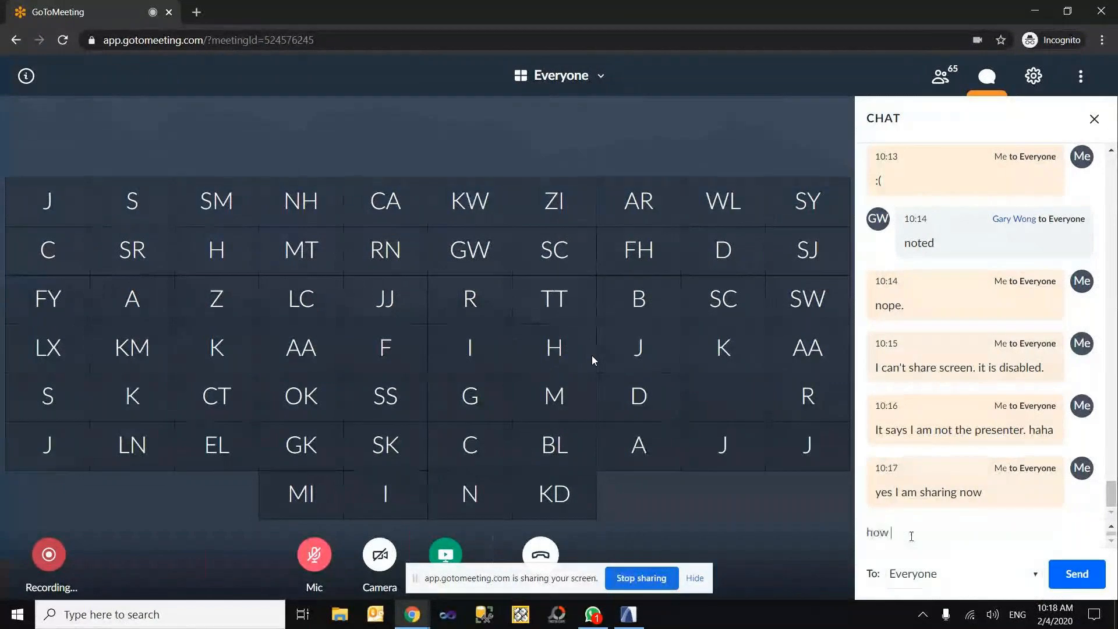
type("do t")
type(" do that?")
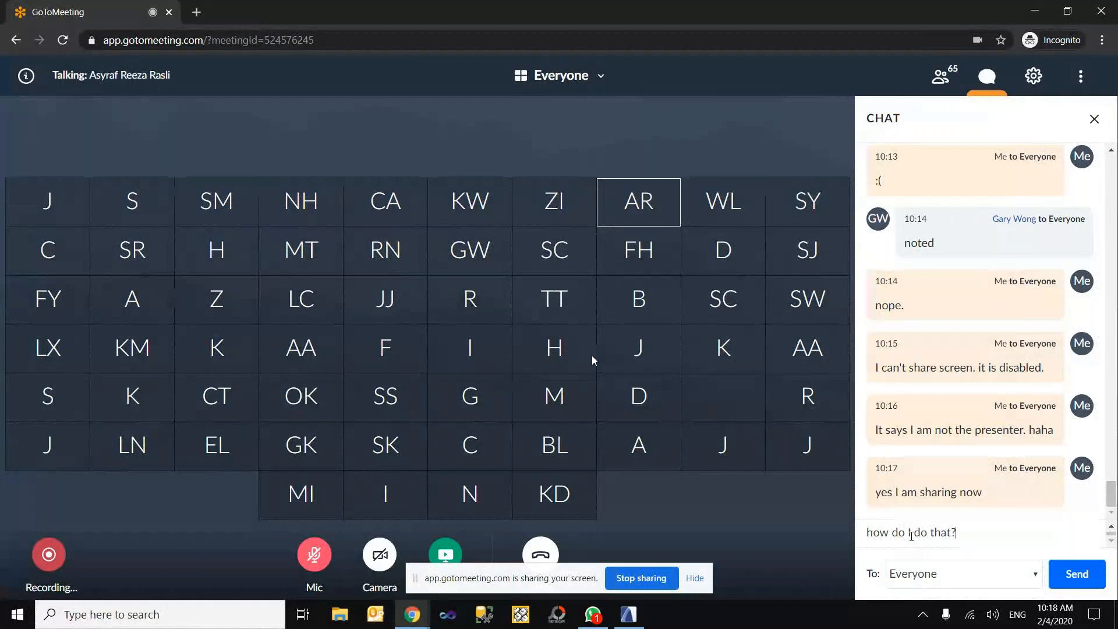
key("Return")
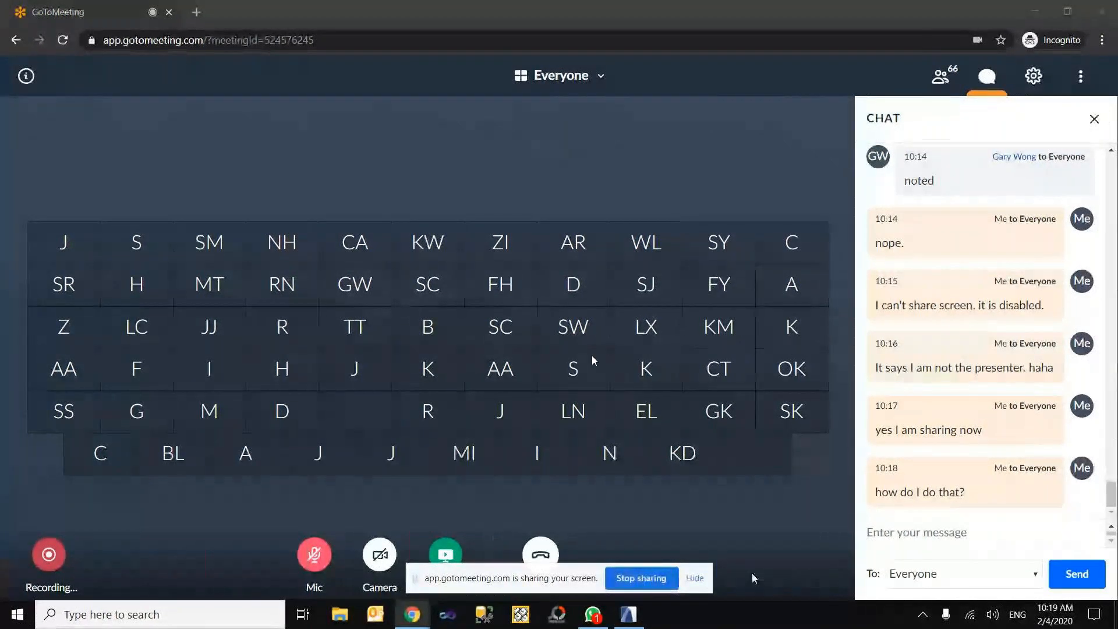
Step: Send 'I't's ok. no problem' and 'please continue the class.' to everyone
left_click(893, 534)
type("I'")
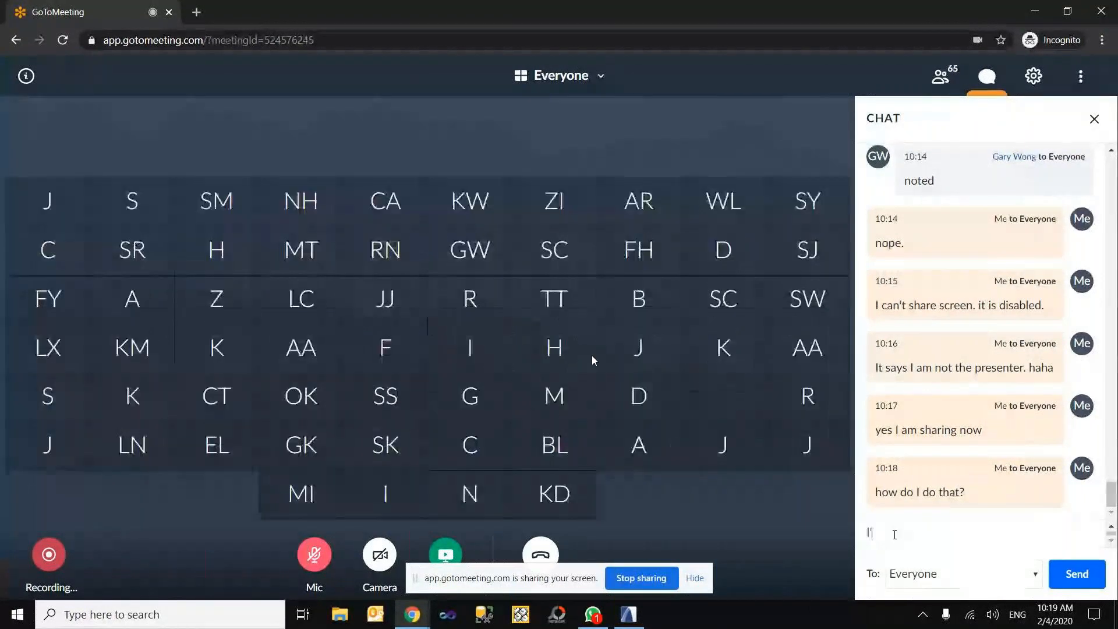
type("t's ok. no ")
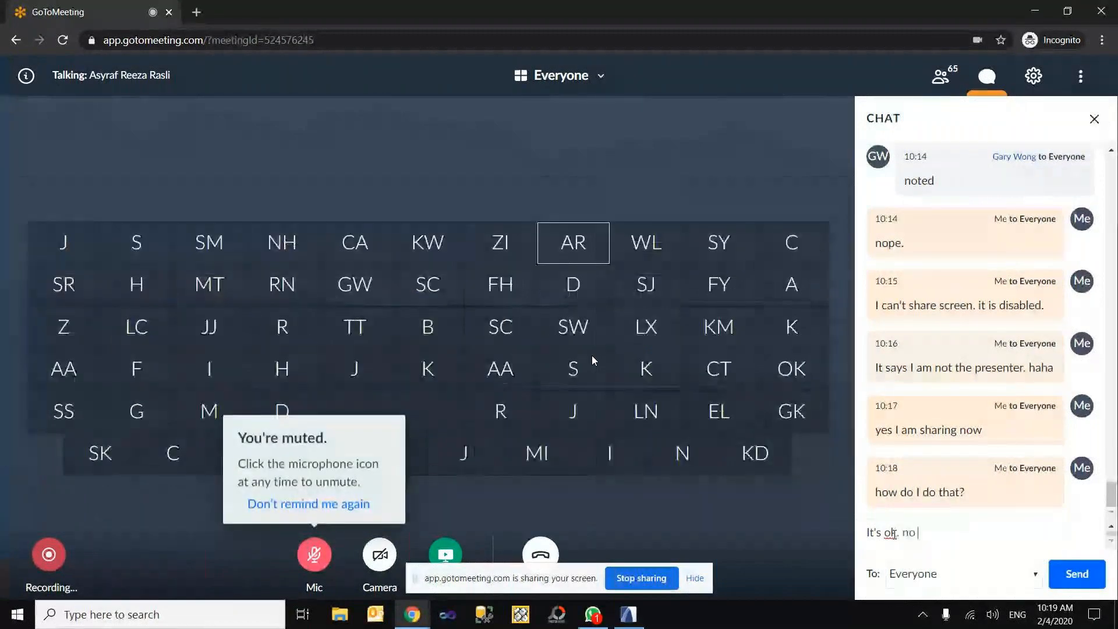
type("problem")
key("Return")
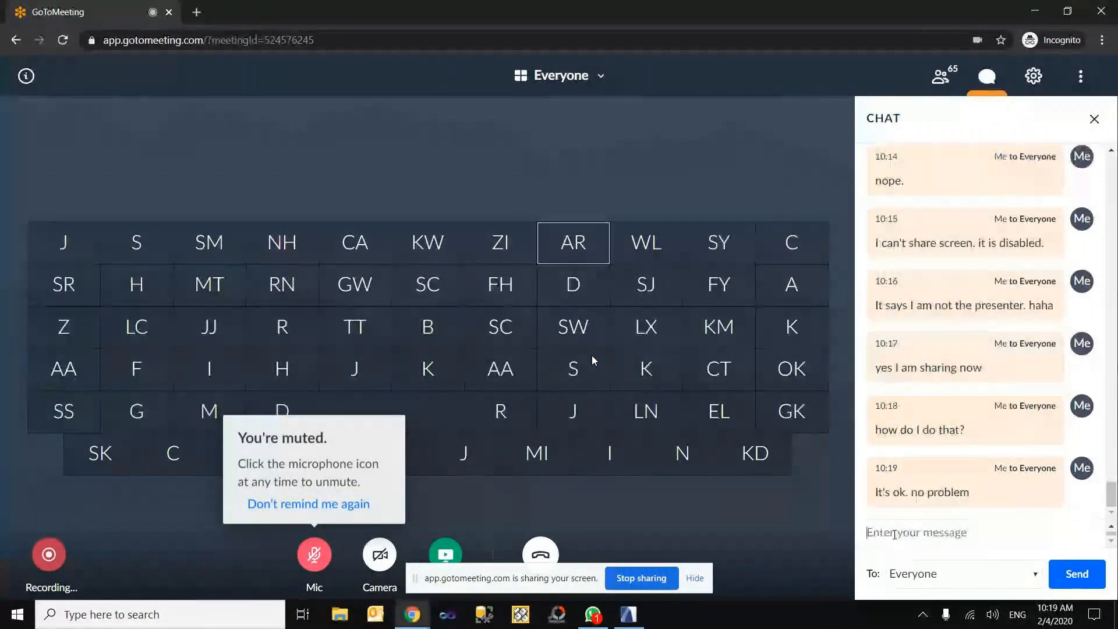
type("pleas")
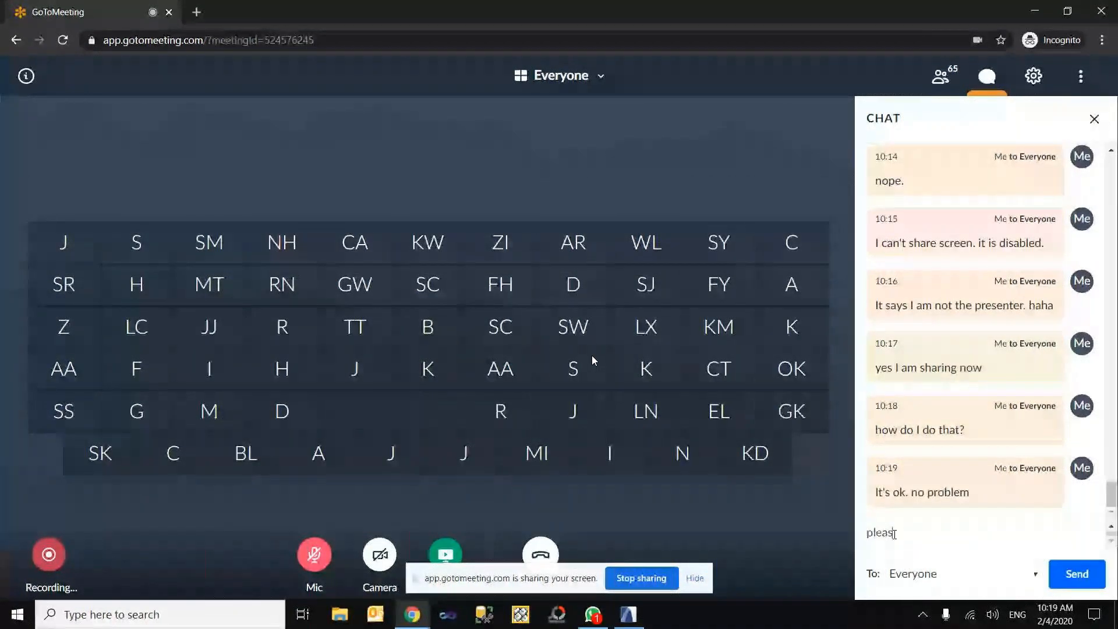
type("e continue the")
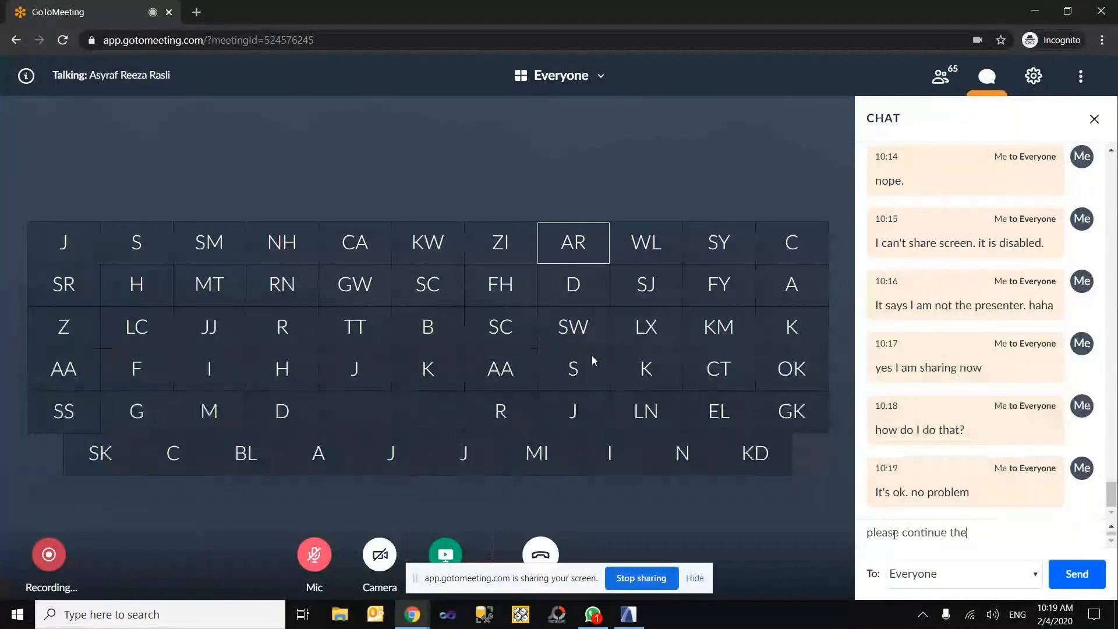
type(" class.")
key("Return")
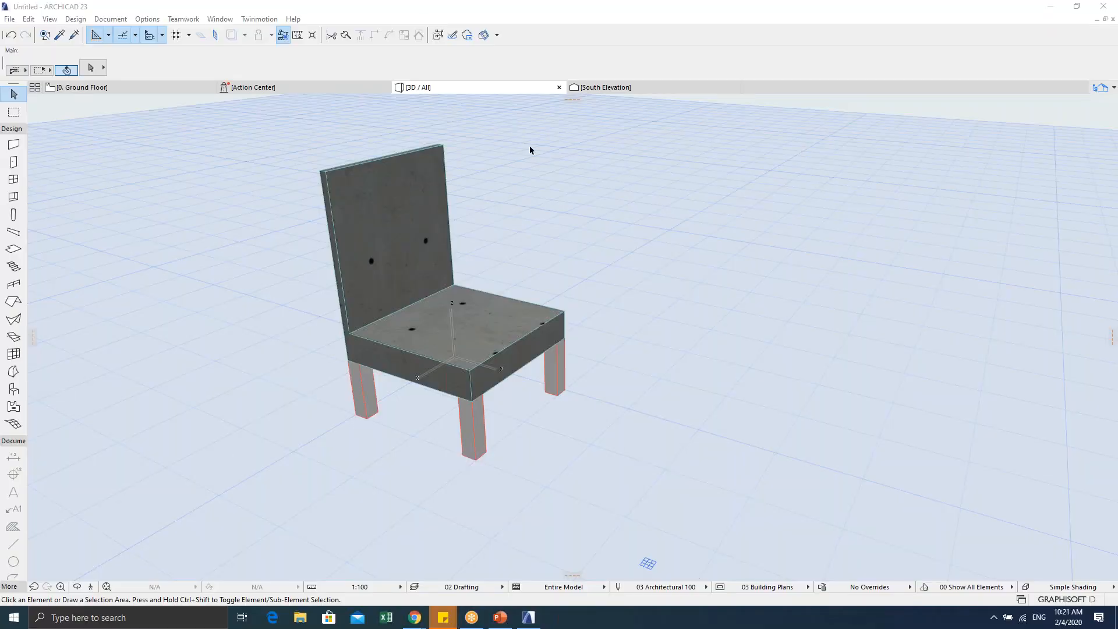
Step: Return to the Ground Floor plan, pan the chair into view, and pick the Object Tool
middle_click_drag(526, 272, 546, 378, "shift")
key("Escape")
key("F2")
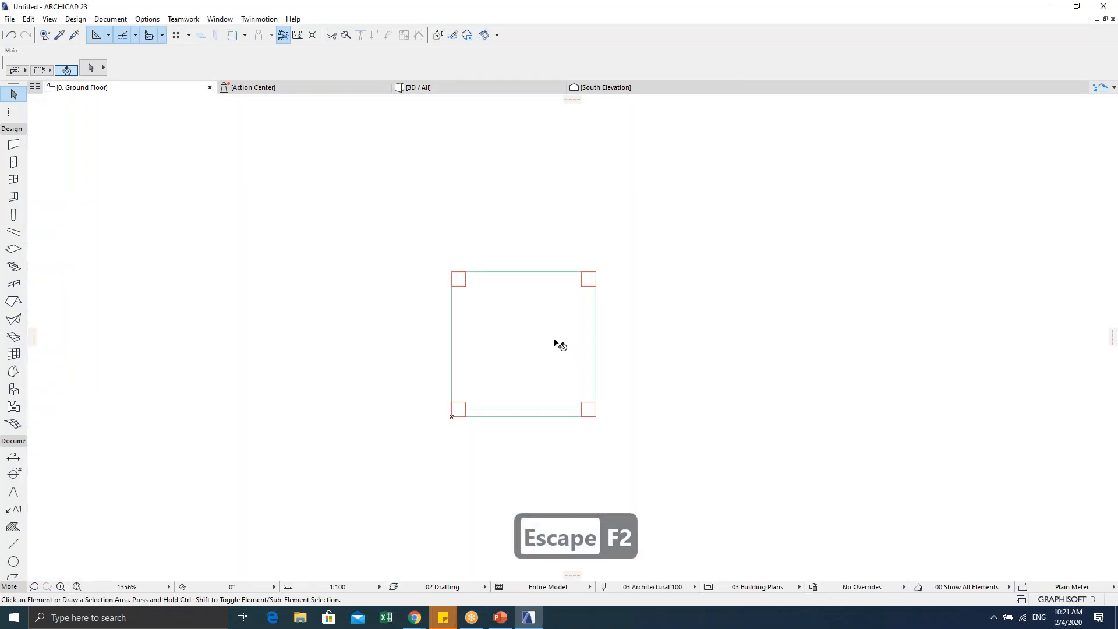
key("Escape")
middle_click_drag(469, 289, 394, 219)
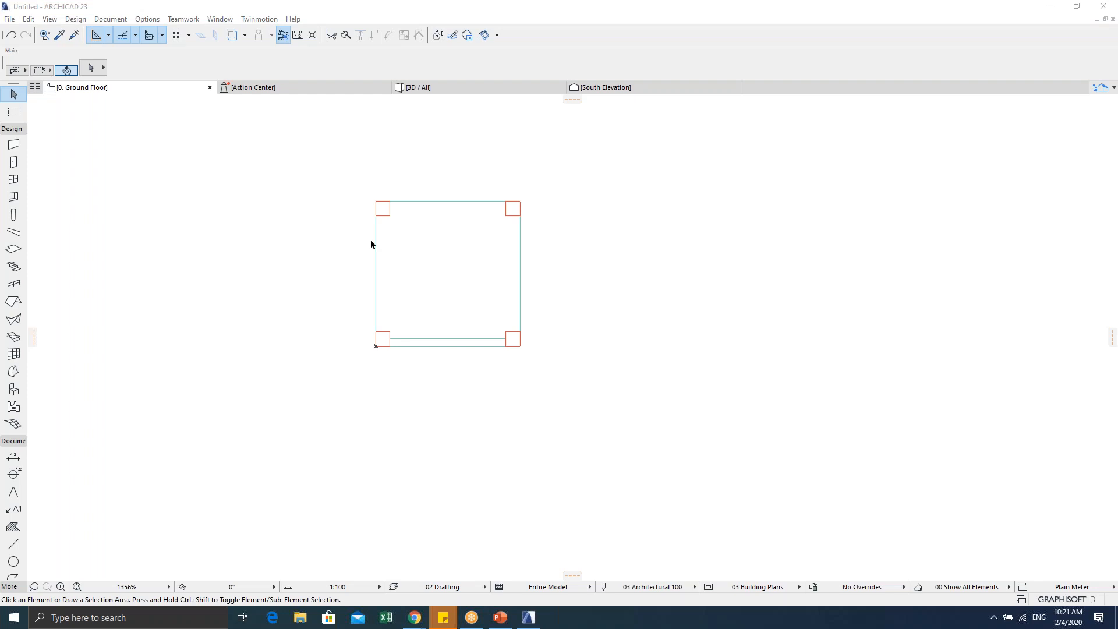
left_click(181, 294)
middle_click_drag(338, 235, 328, 287)
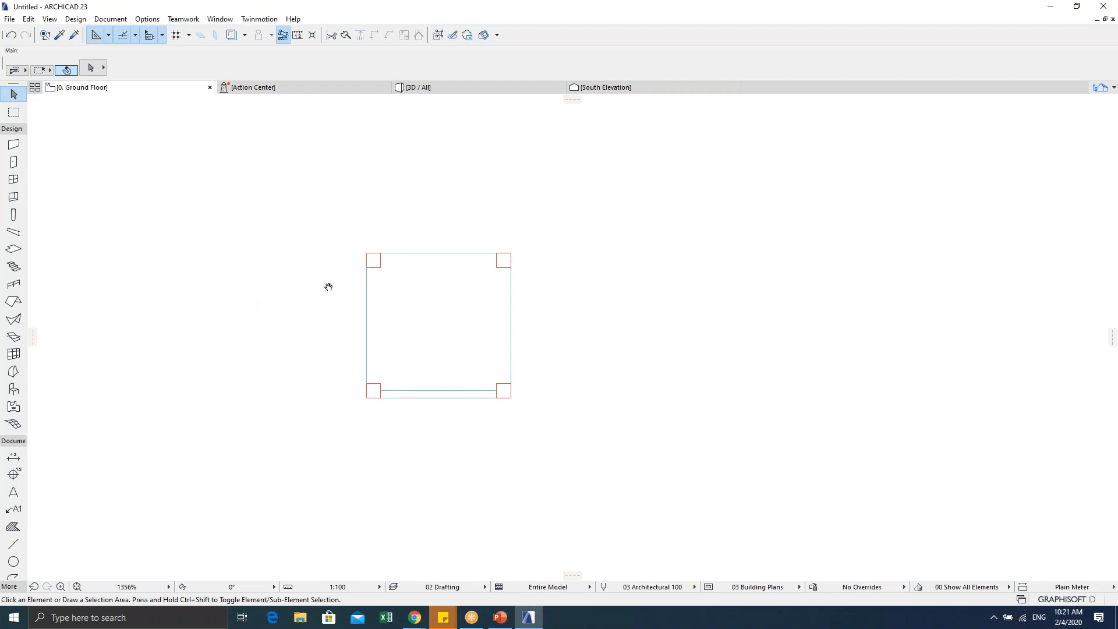
left_click(13, 390)
Step: Set My Chair's default rotation to 225° after checking its Front and 3D previews
double_click(14, 390)
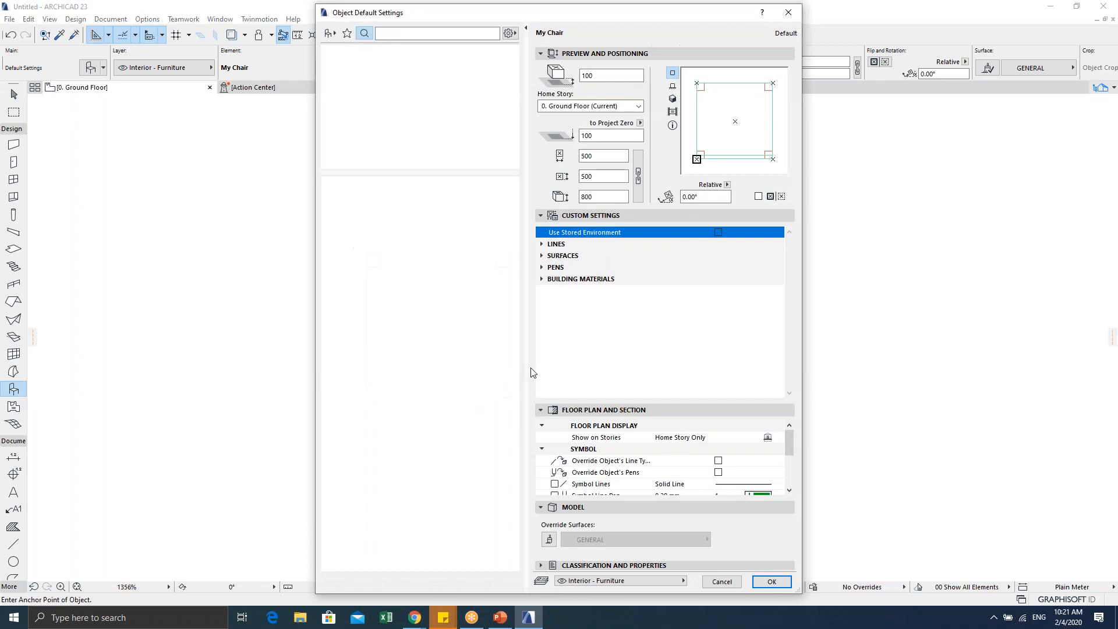
left_click(673, 86)
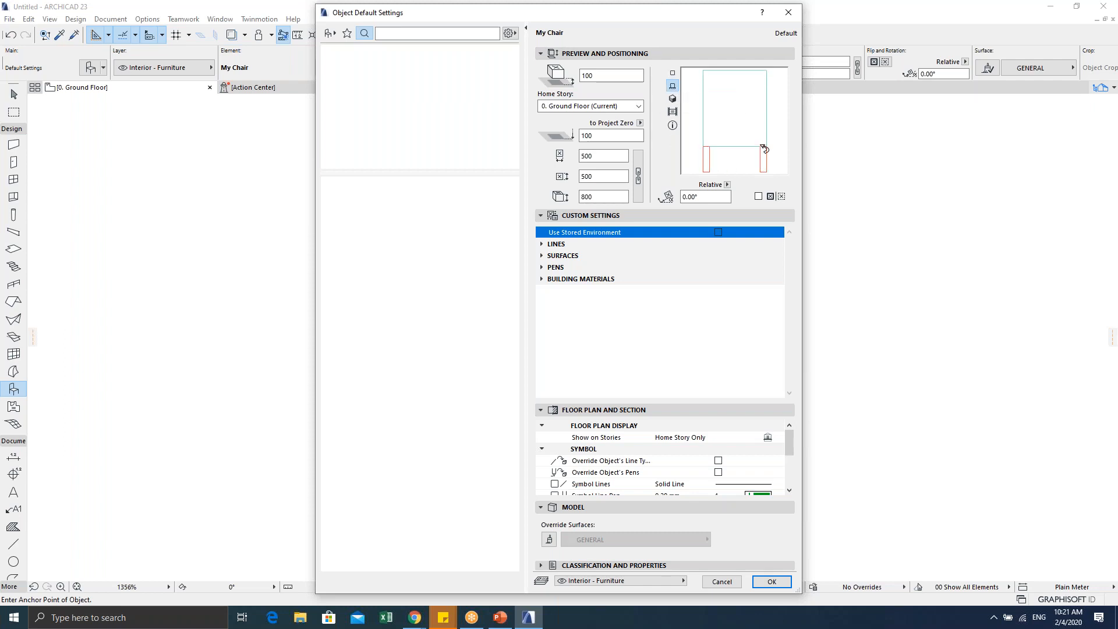
left_click(673, 99)
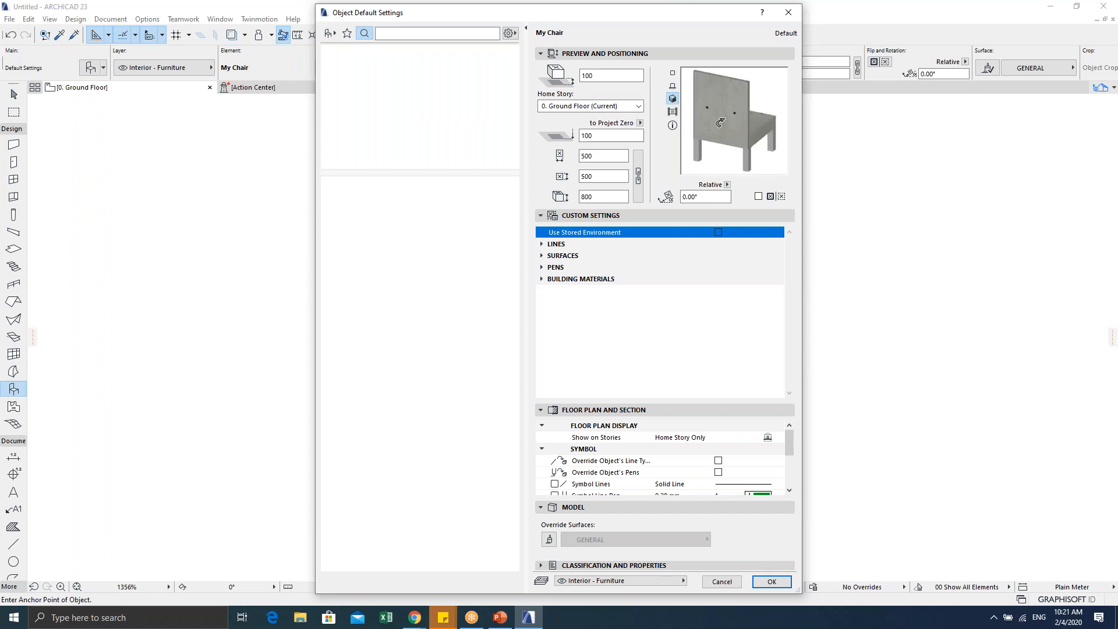
left_click_drag(722, 108, 719, 124)
left_click(718, 124)
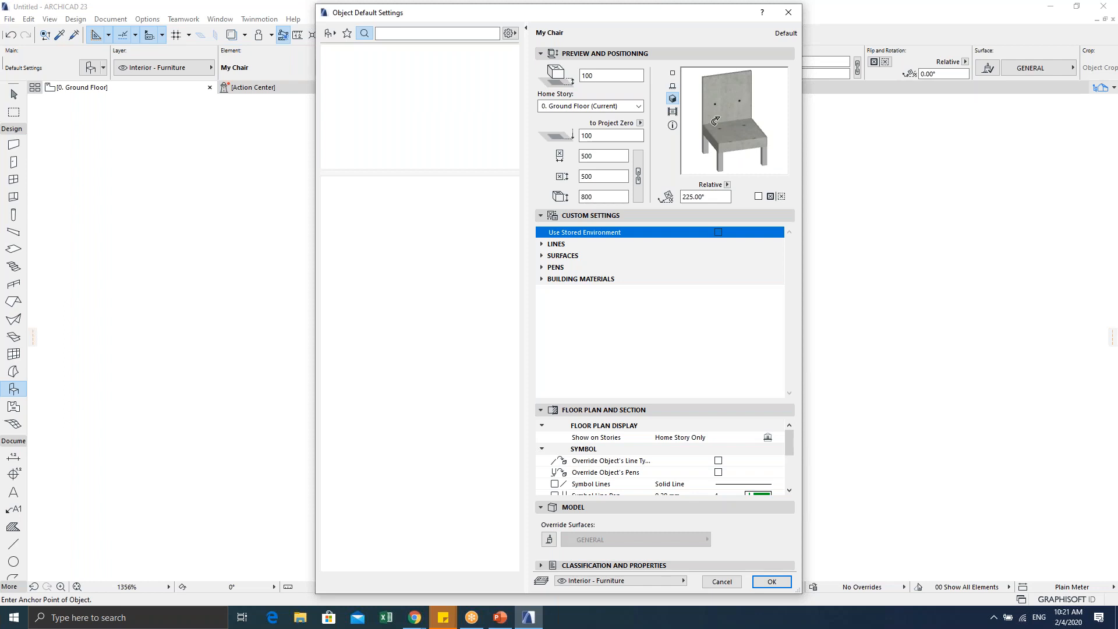
left_click(671, 112)
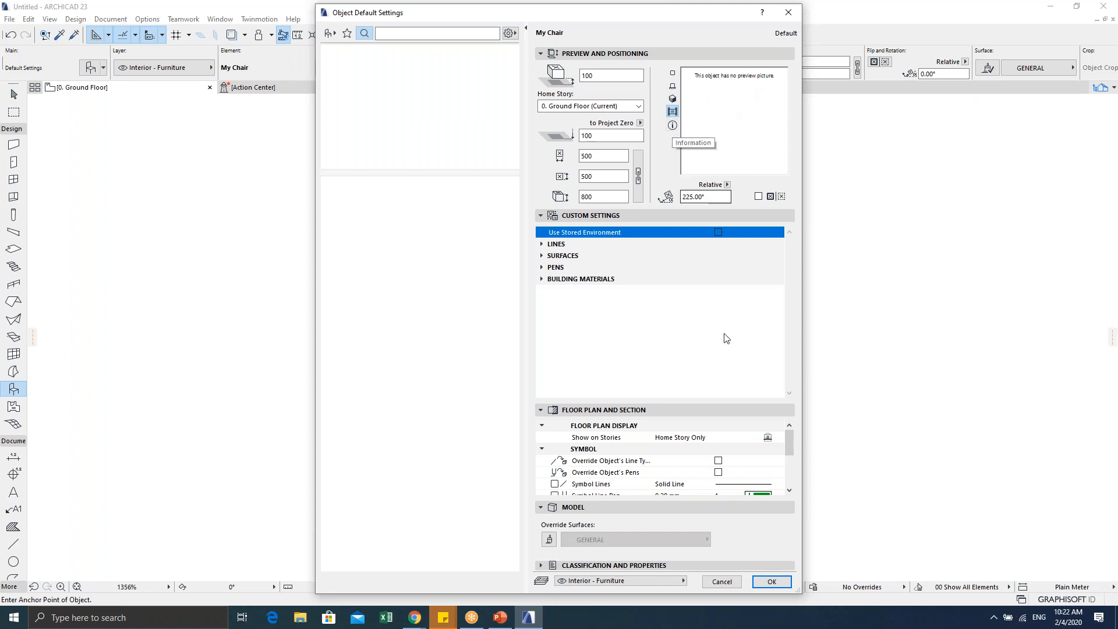
left_click(771, 581)
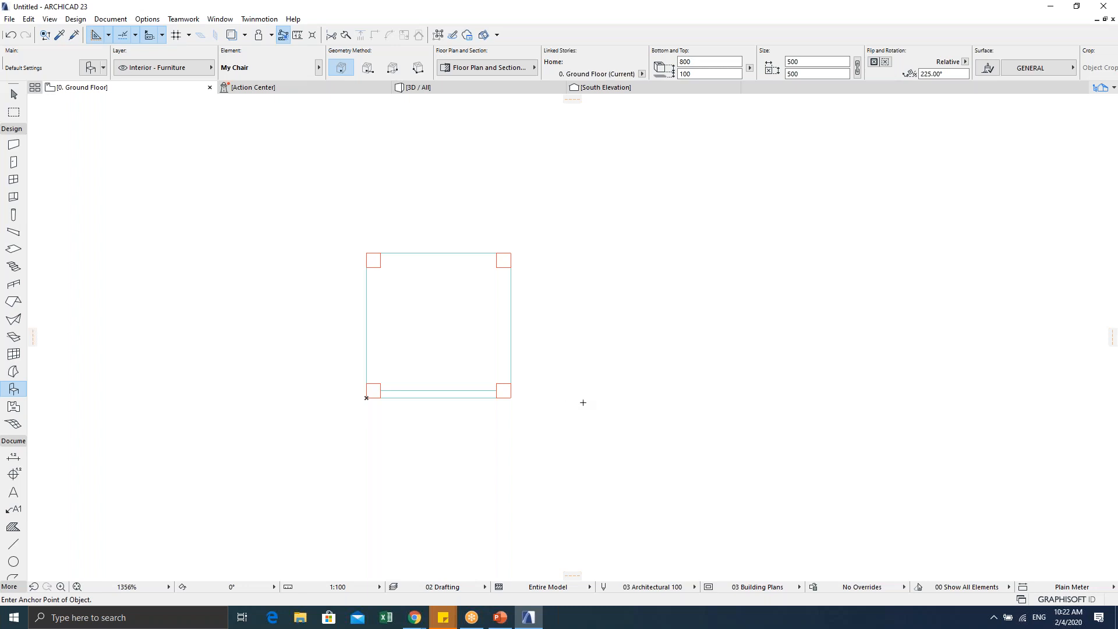
Step: Place a rotated My Chair below the original chair
left_click(582, 403)
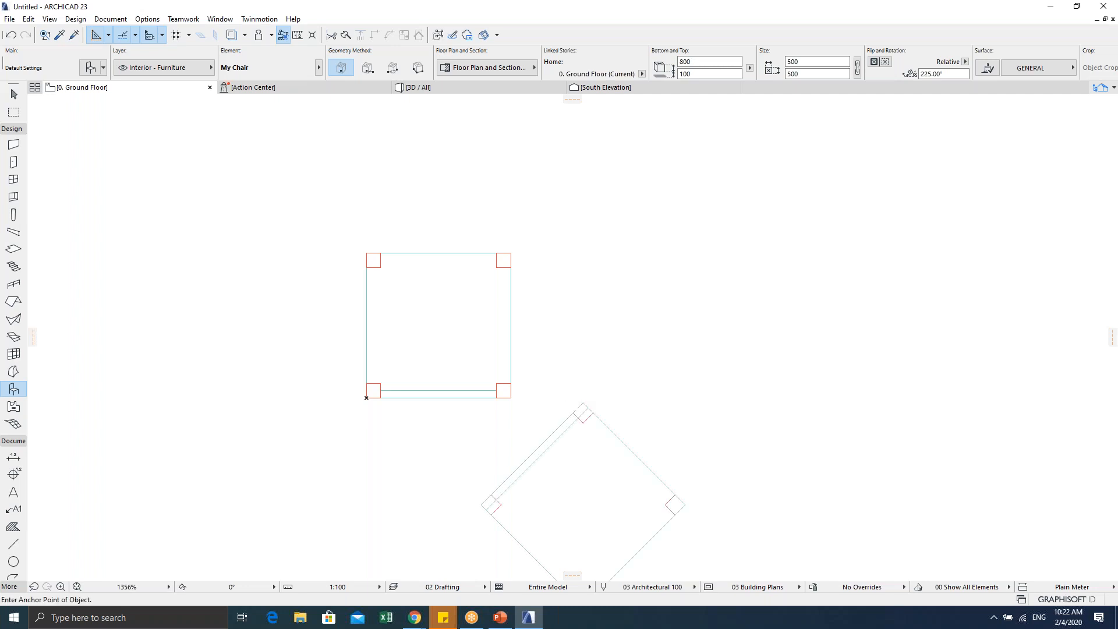
scroll(582, 420, "down", 2)
scroll(571, 355, "up", 2)
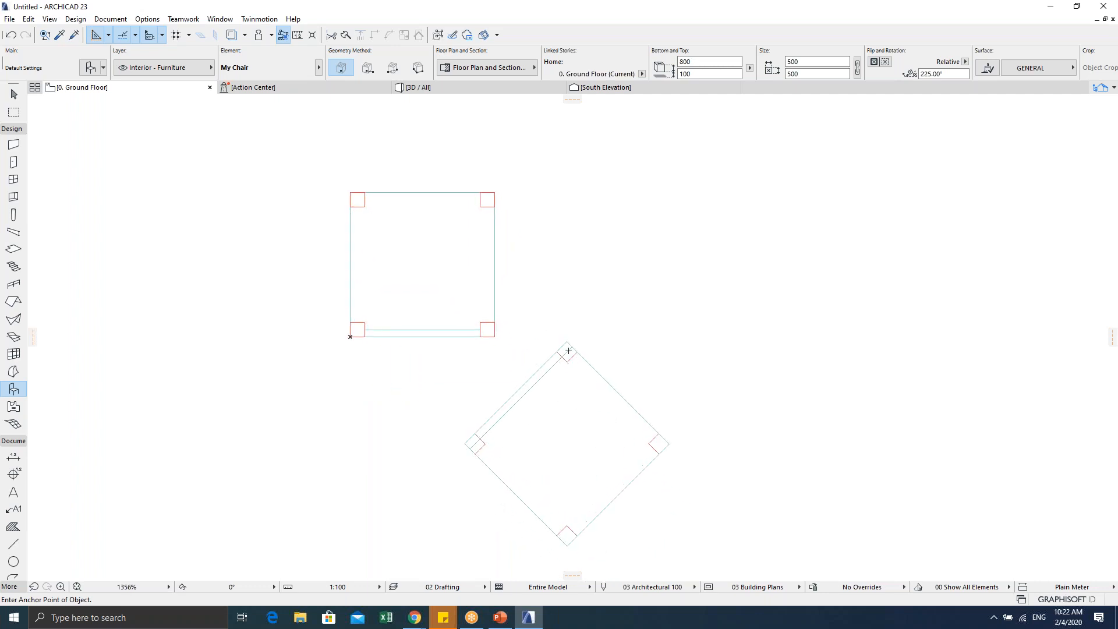
key("Escape")
key("Escape")
Step: Reset the placed chair's rotation to 0° in its settings
left_click(567, 345)
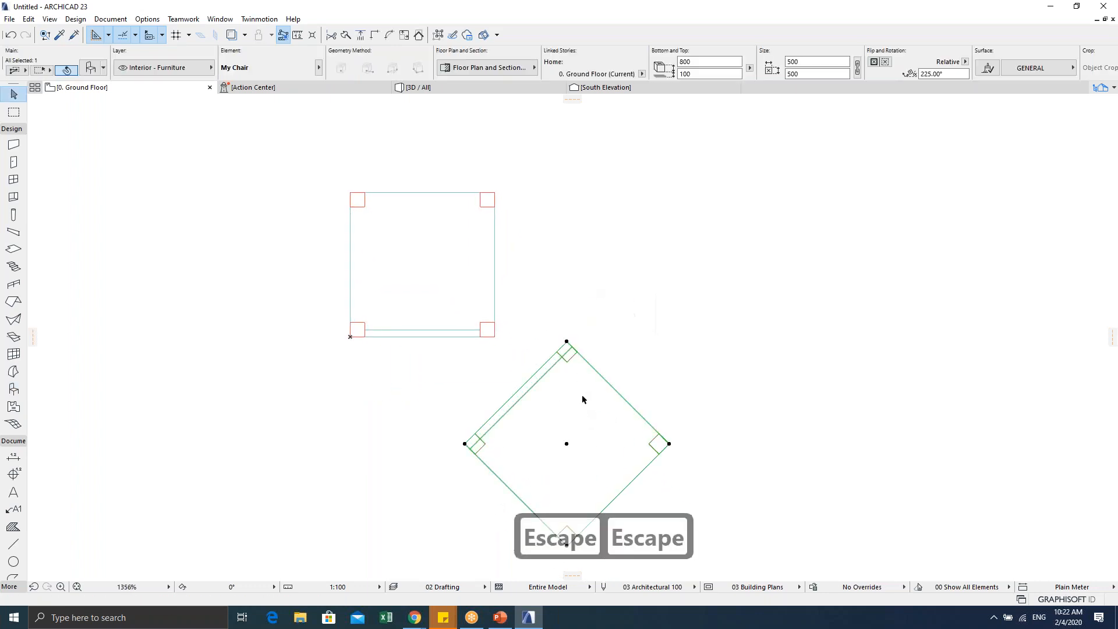
scroll(588, 434, "down", 1)
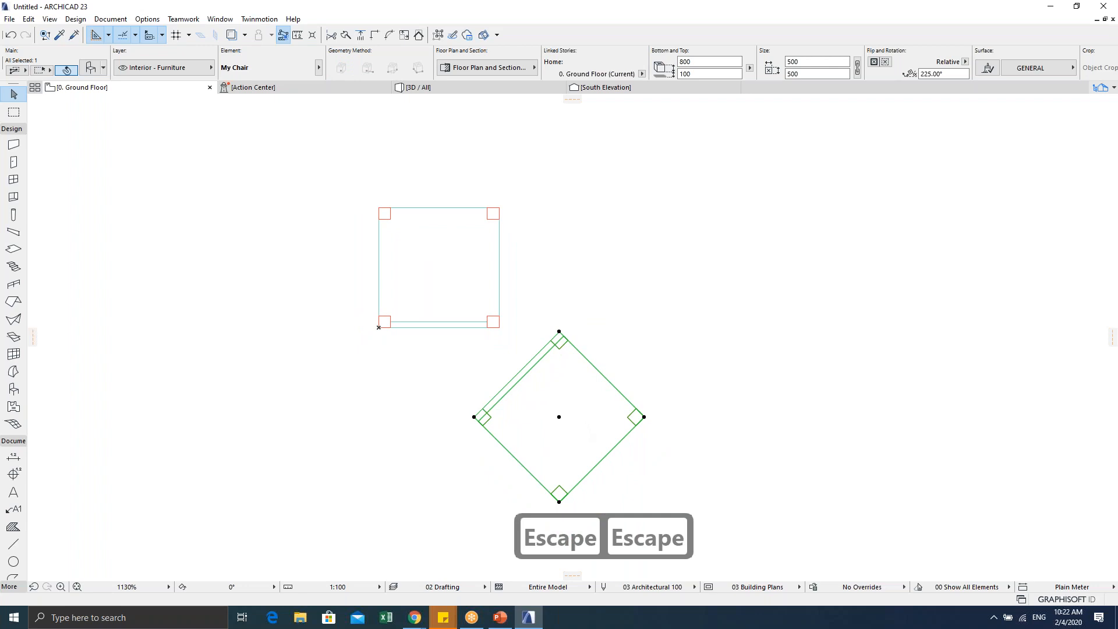
key("ctrl+t")
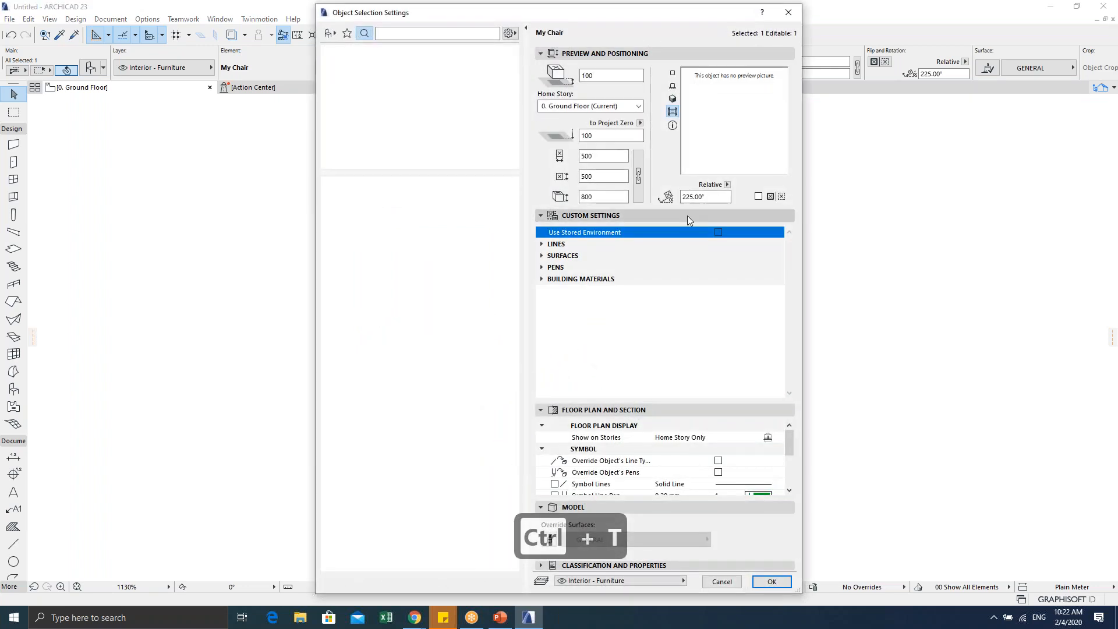
double_click(712, 197)
type("0")
key("Tab")
left_click(772, 582)
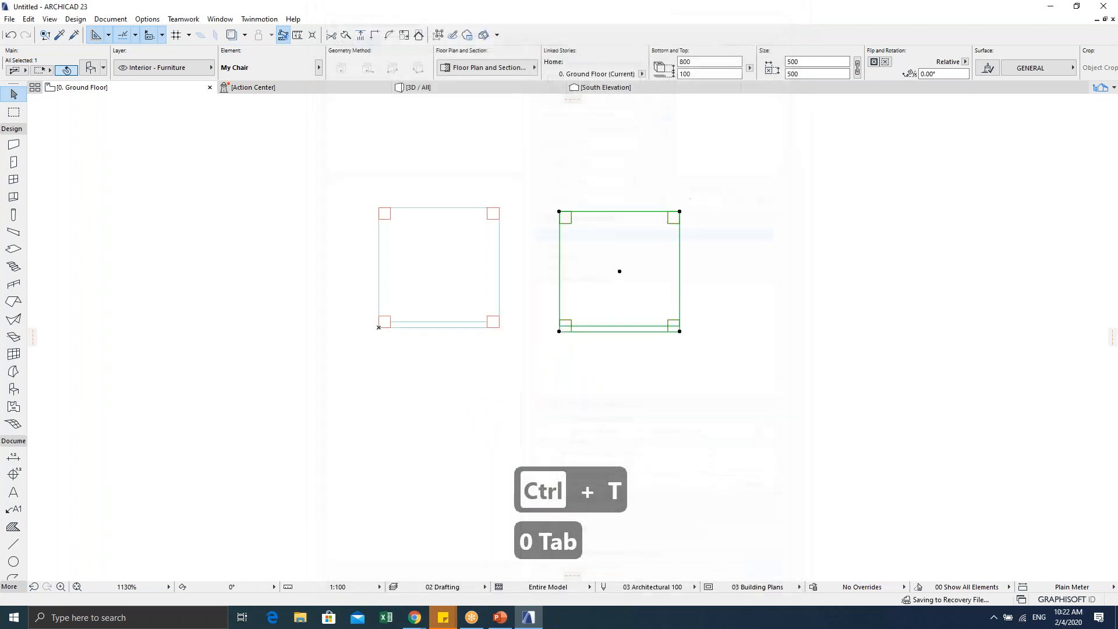
scroll(562, 344, "up", 2)
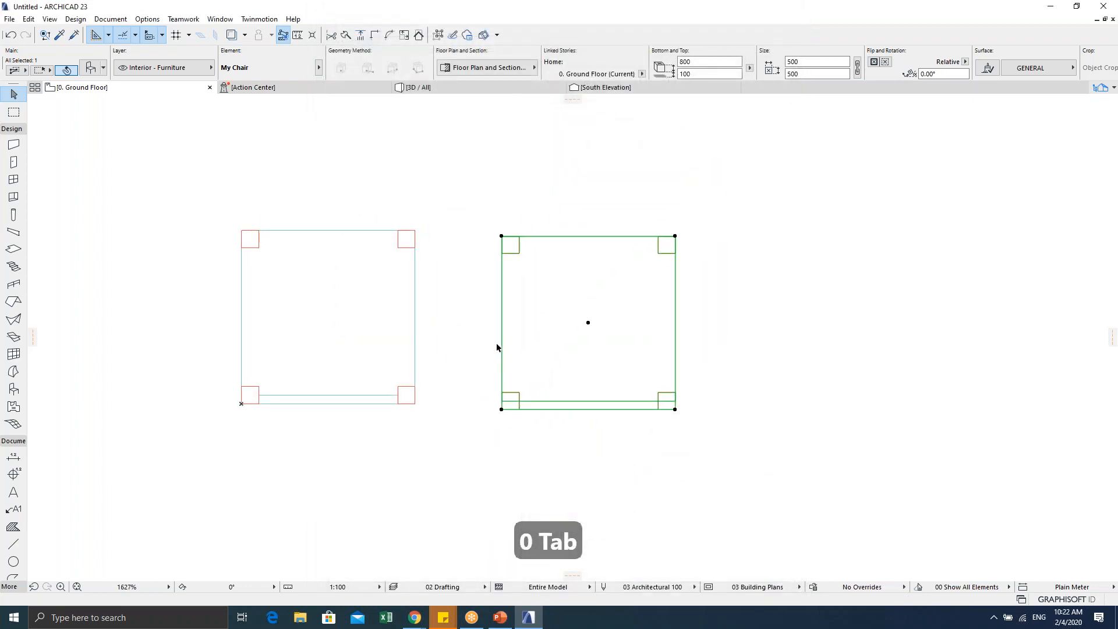
key("Escape")
Step: Delete the second chair, leaving only the original on the plan
scroll(382, 343, "down", 2)
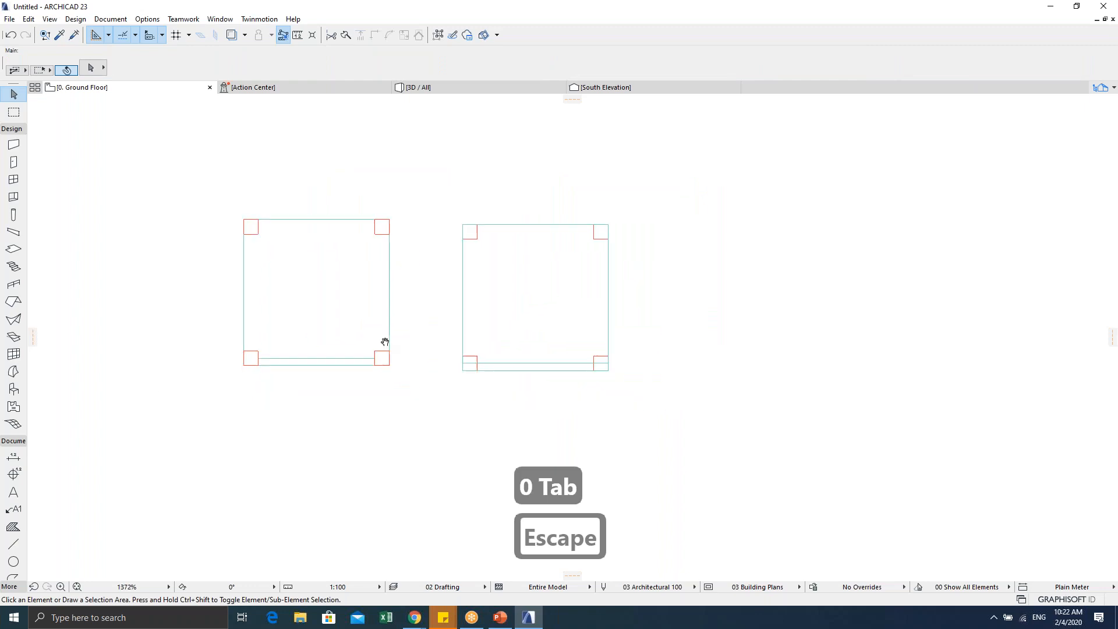
left_click(464, 371)
key("Escape")
key("Escape")
left_click(464, 372)
key("Delete")
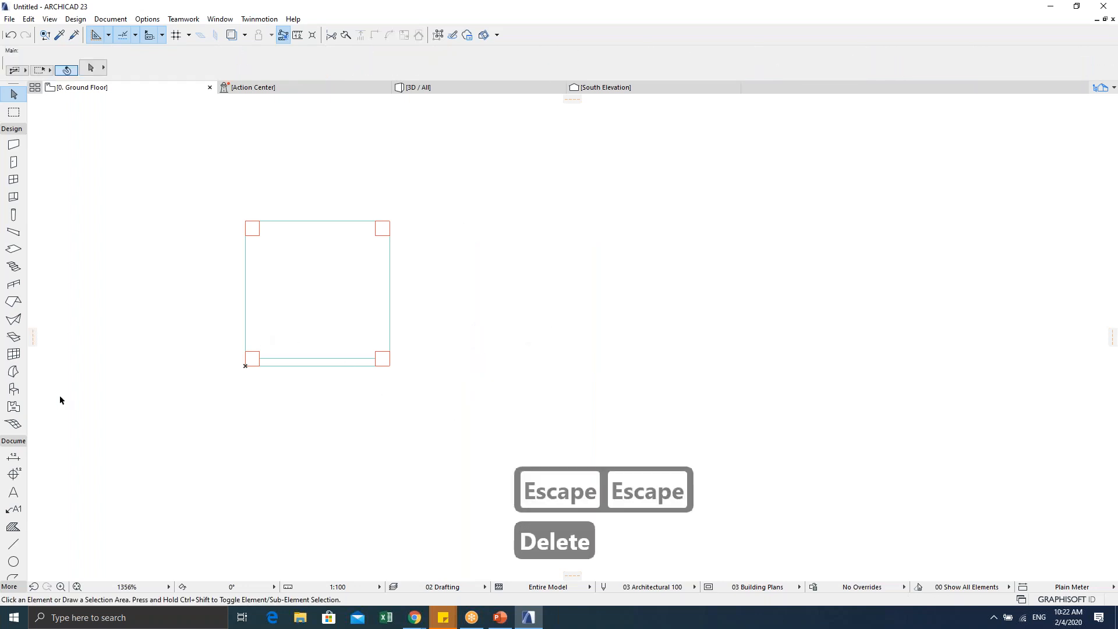
double_click(12, 390)
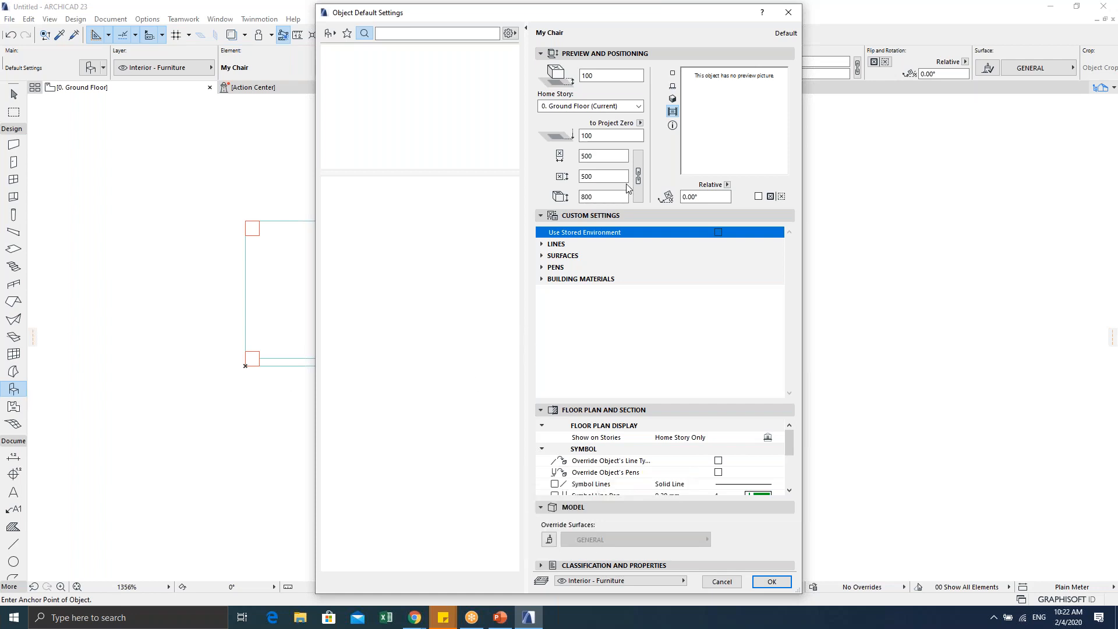
Step: Place My Chair to the right of the original chair on the plan
left_click(672, 72)
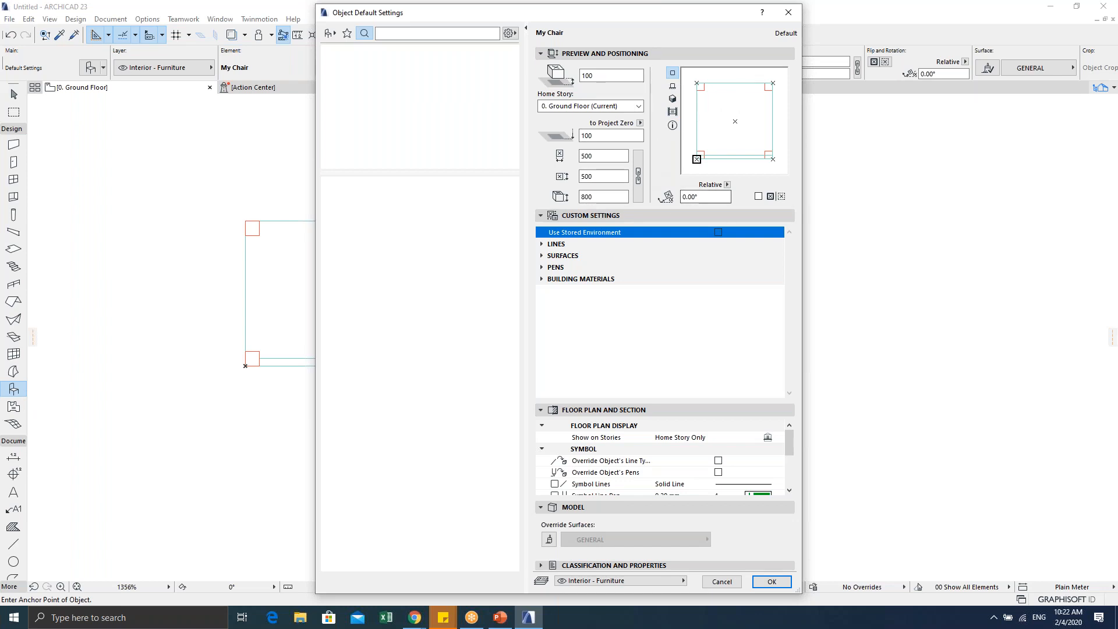
left_click(772, 581)
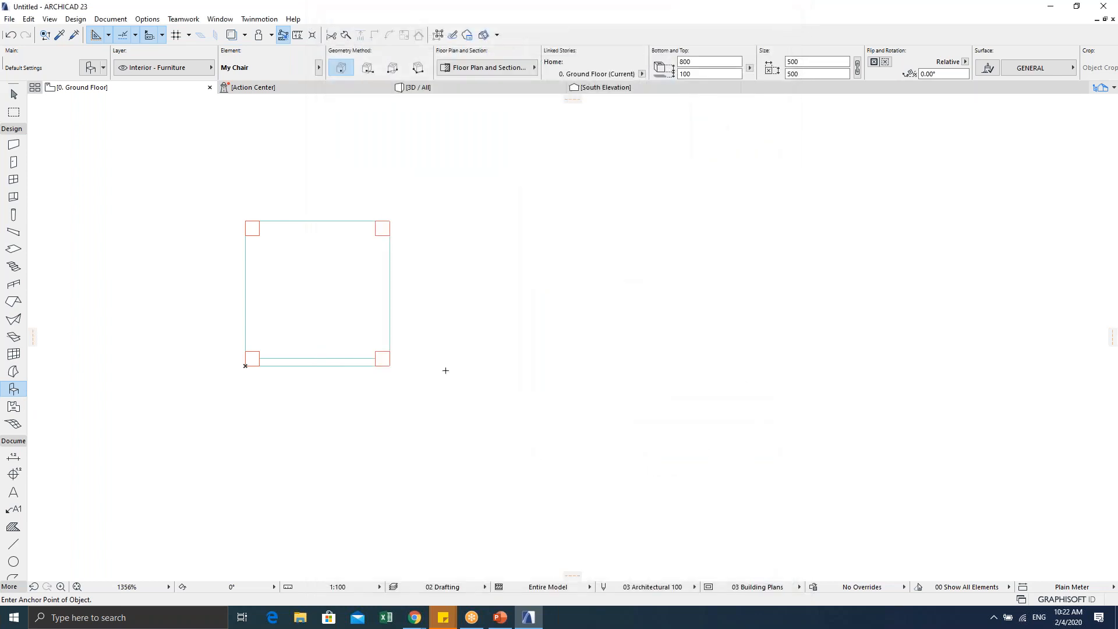
left_click(434, 365)
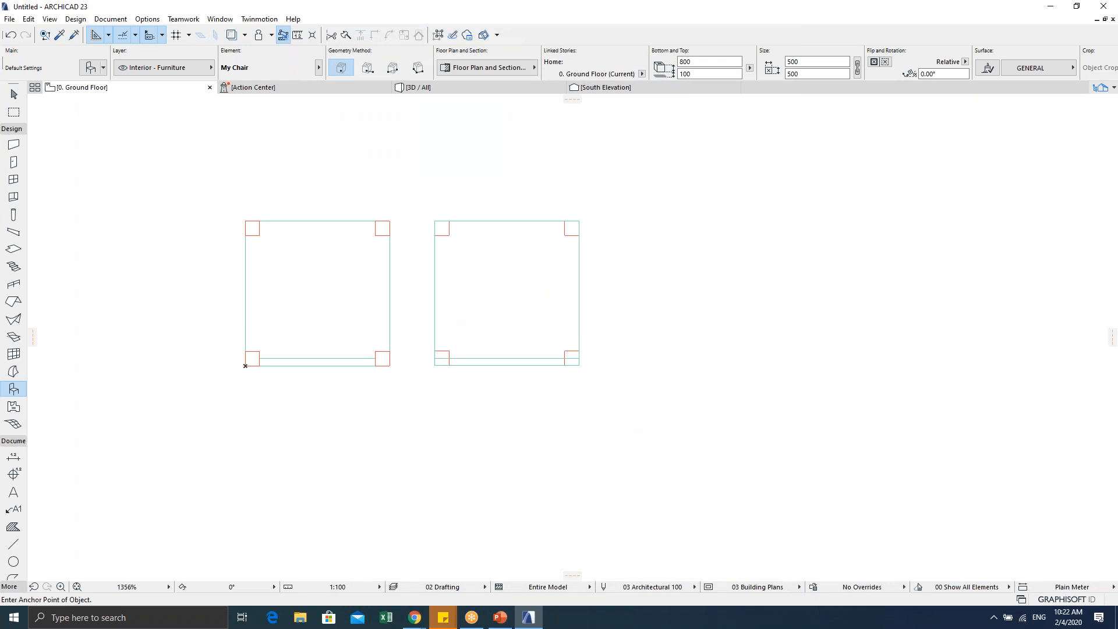
scroll(447, 306, "up", 2)
key("Escape")
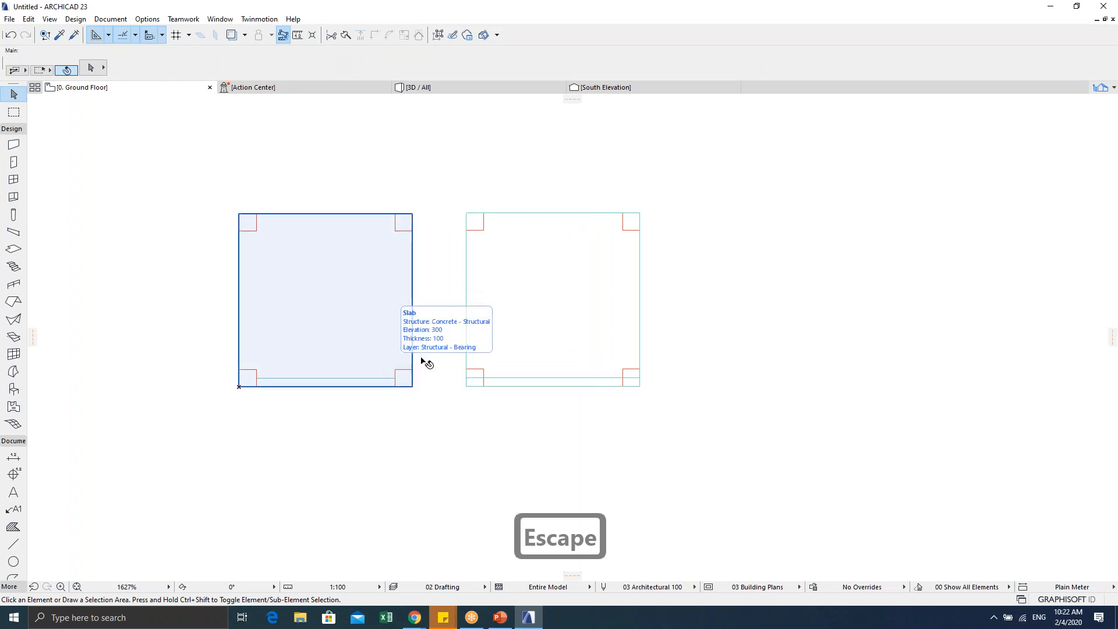
middle_click_drag(406, 338, 505, 347)
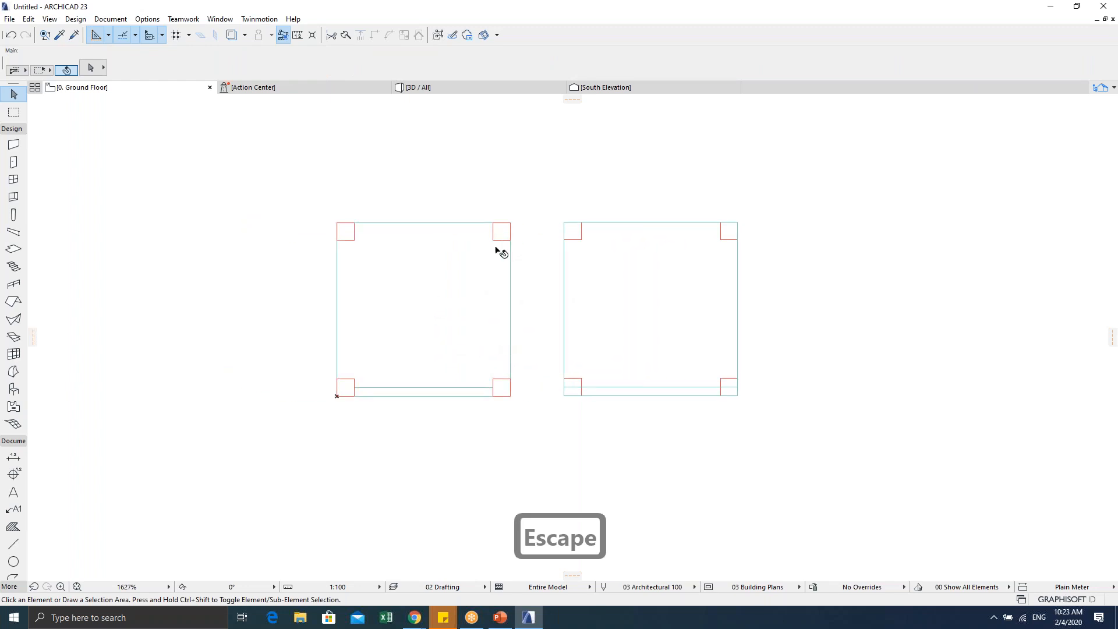
Step: Select My Chair and the original chair's parts to compare them, then view both in 3D
left_click(564, 223)
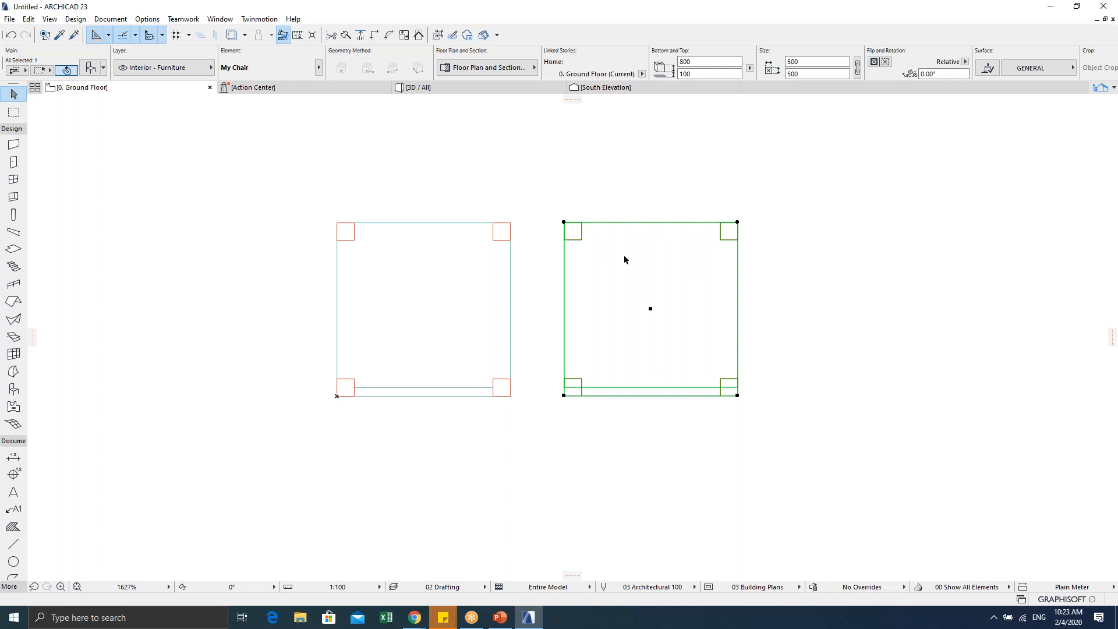
left_click(510, 224)
left_click(472, 228)
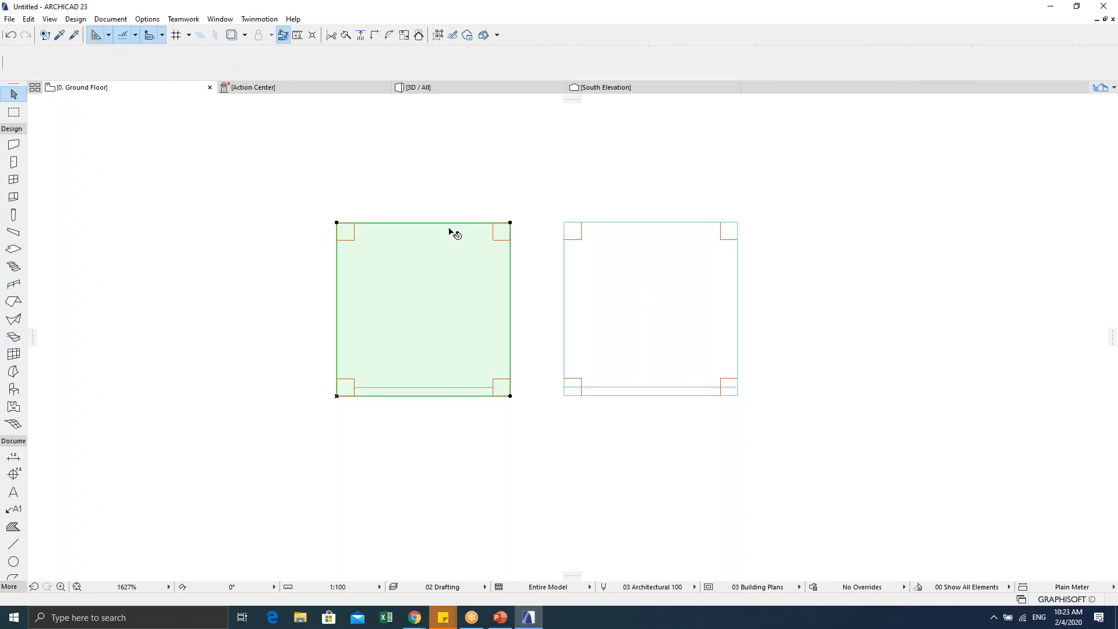
key("Escape")
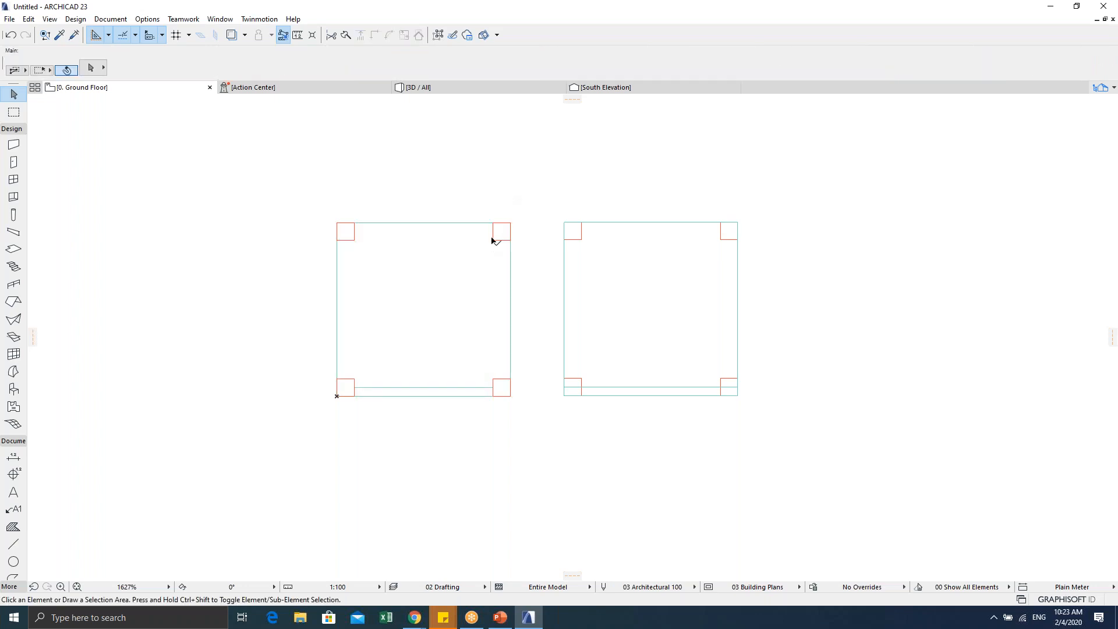
left_click(493, 239)
key("Escape")
left_click(573, 225)
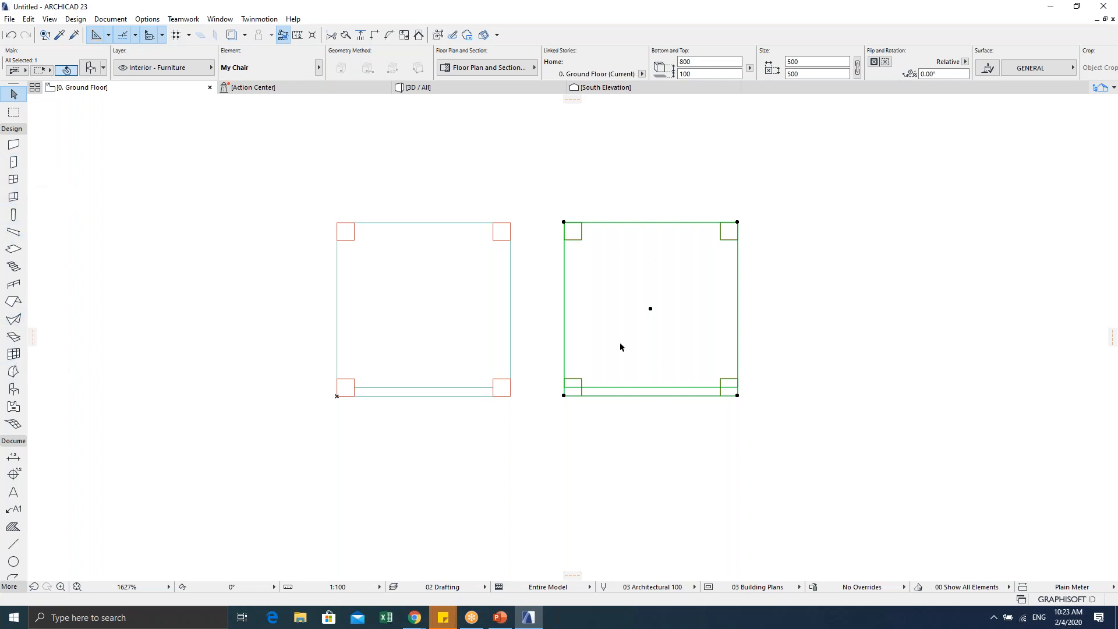
middle_click_drag(552, 312, 638, 315)
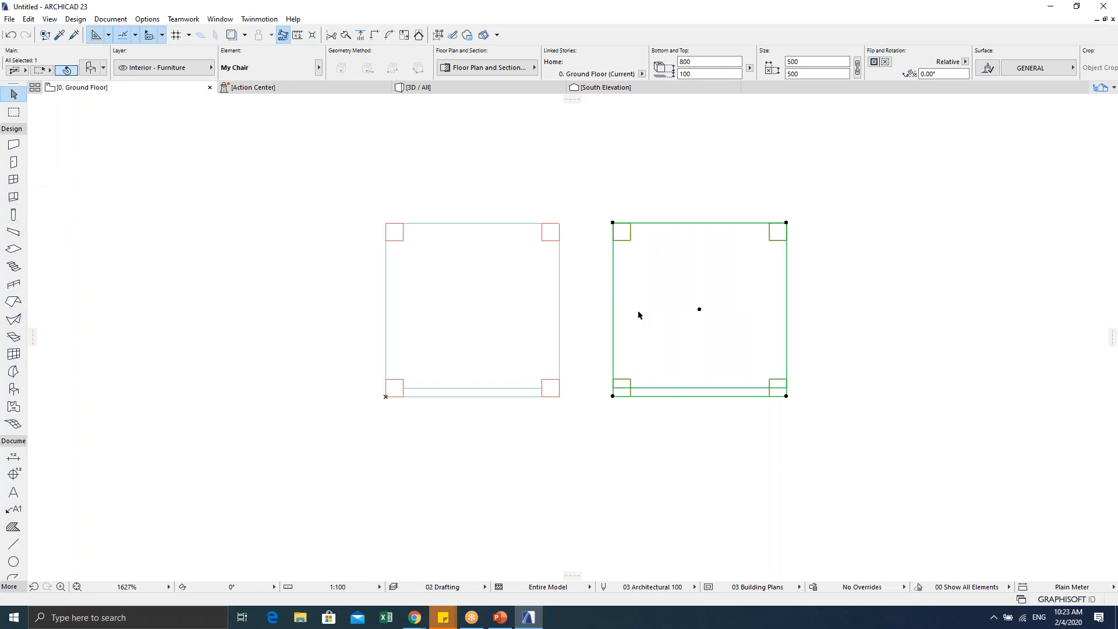
key("Escape")
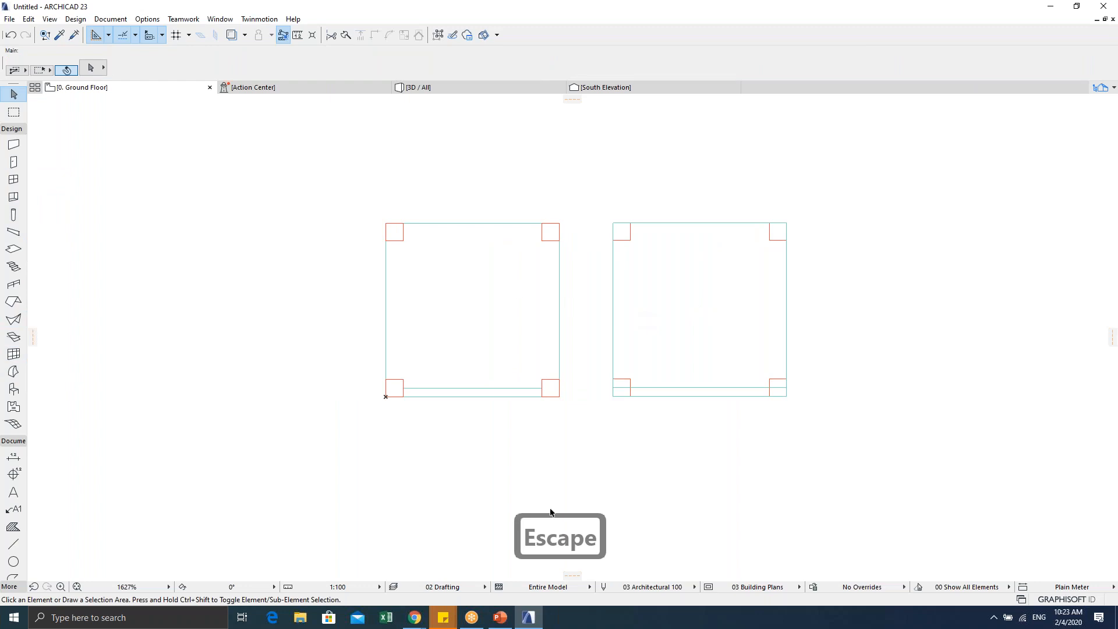
key("F5")
middle_click_drag(501, 419, 341, 305, "shift")
Step: Select each chair in 3D, review My Chair's settings without changes, and return to Ground Floor
left_click(376, 301)
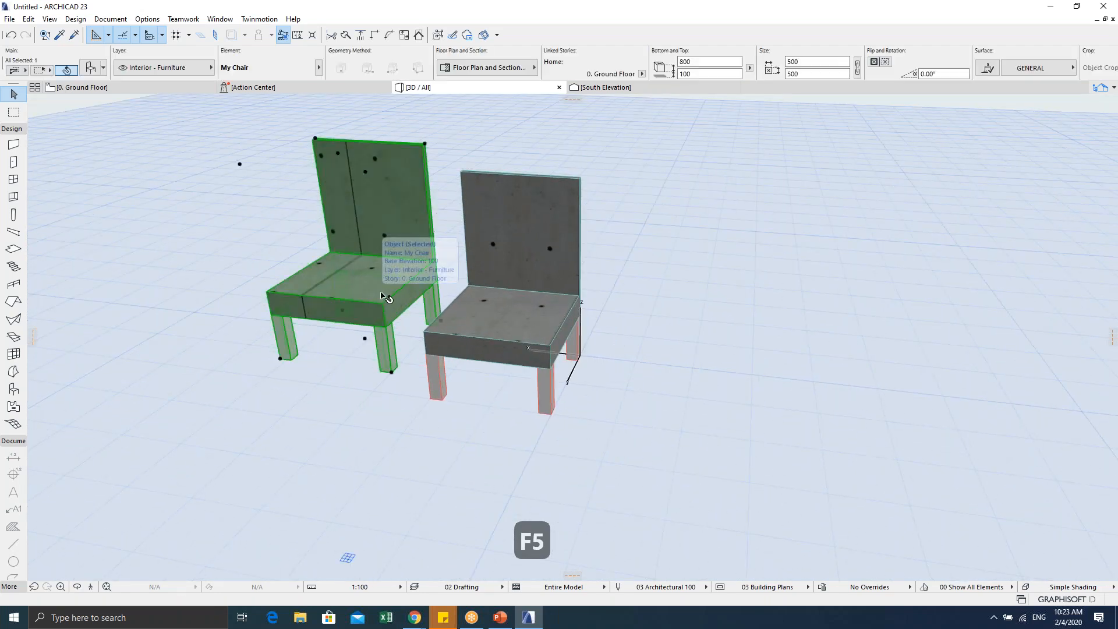
left_click(506, 344)
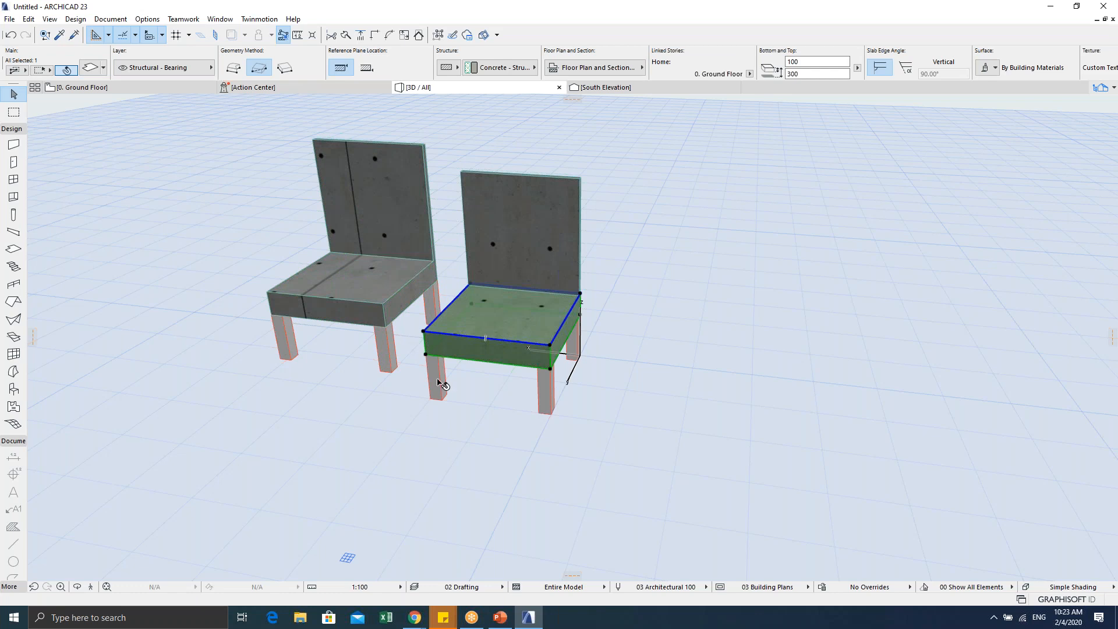
middle_click_drag(389, 371, 433, 343, "shift")
left_click(431, 344)
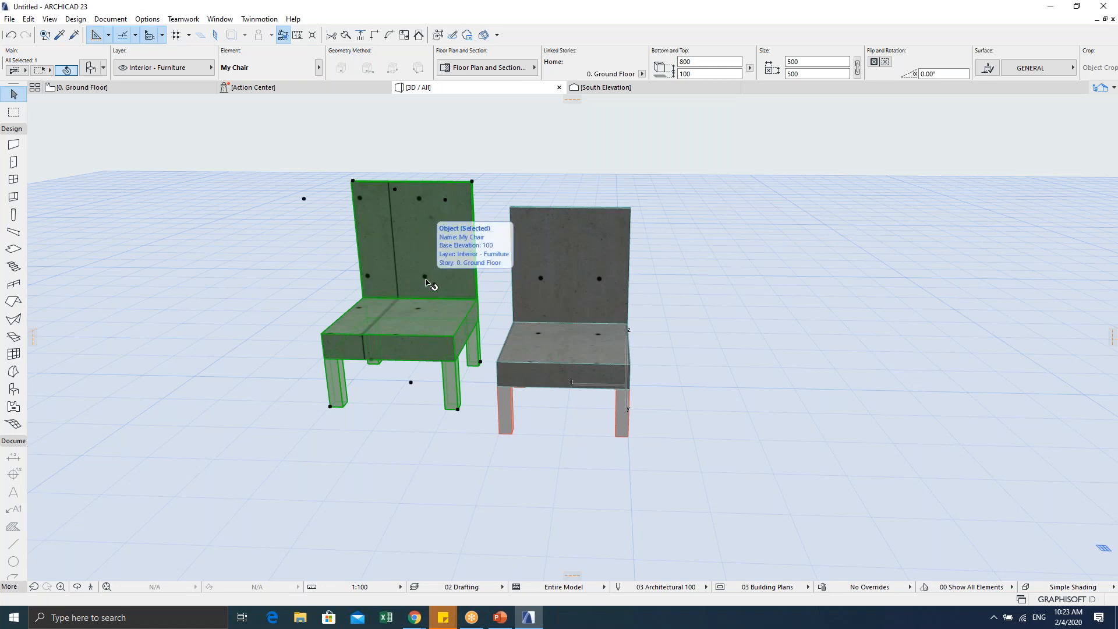
key("ctrl+t")
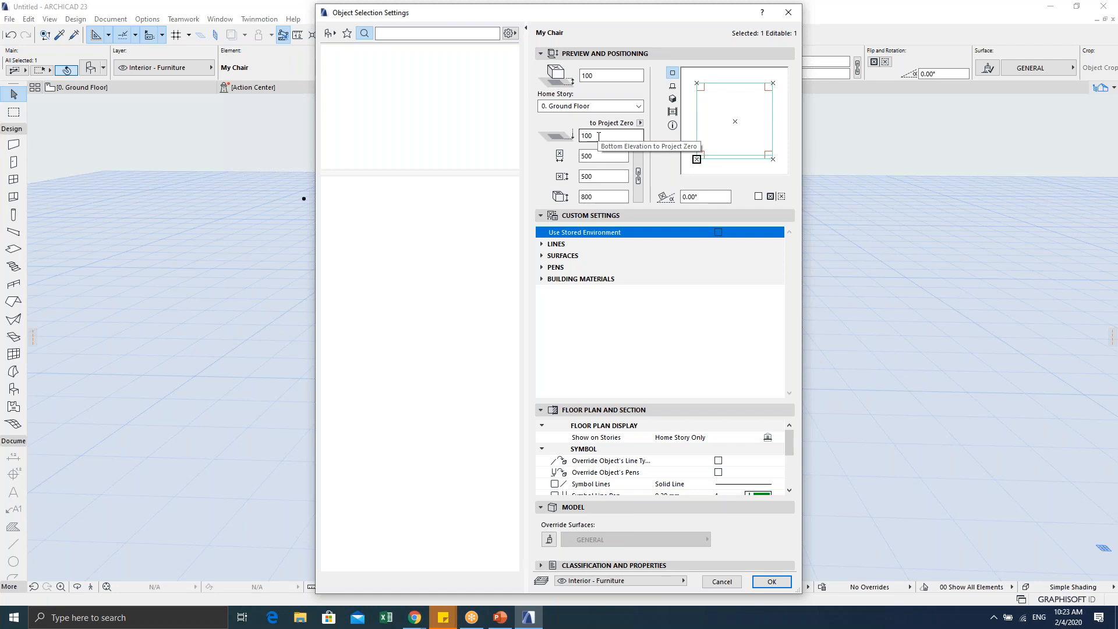
left_click(722, 582)
key("Escape")
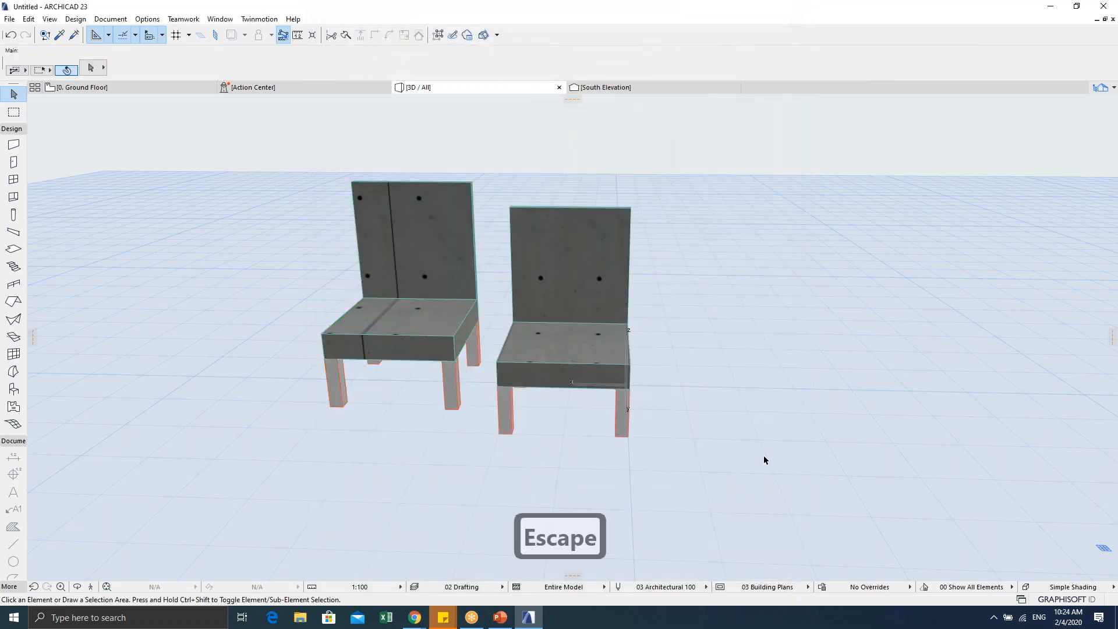
key("F2")
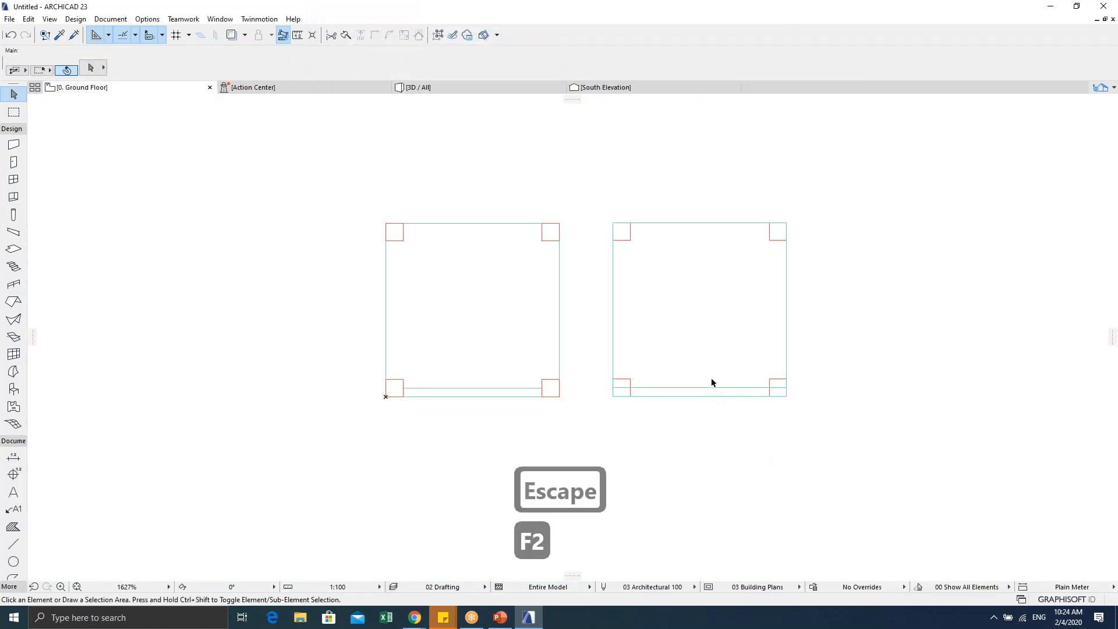
Step: Delete the right-hand My Chair object from the plan
middle_click_drag(630, 355, 474, 364)
scroll(353, 344, "down", 2)
key("Escape")
left_click(472, 362)
key("Delete")
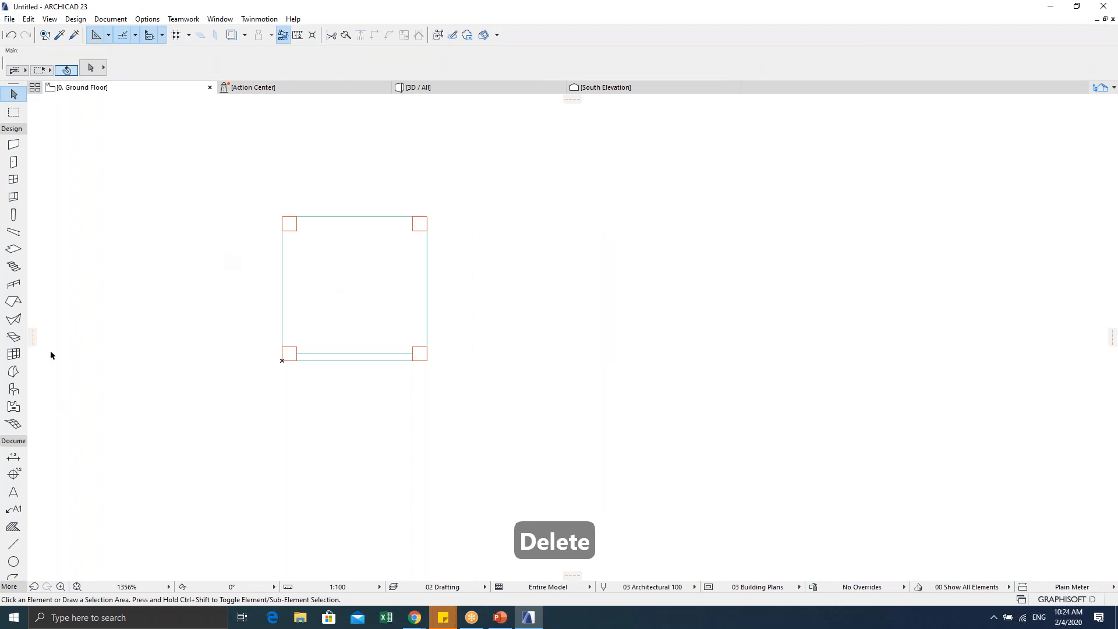
Step: Place a fresh My Chair beside the original and reopen its default settings
double_click(12, 390)
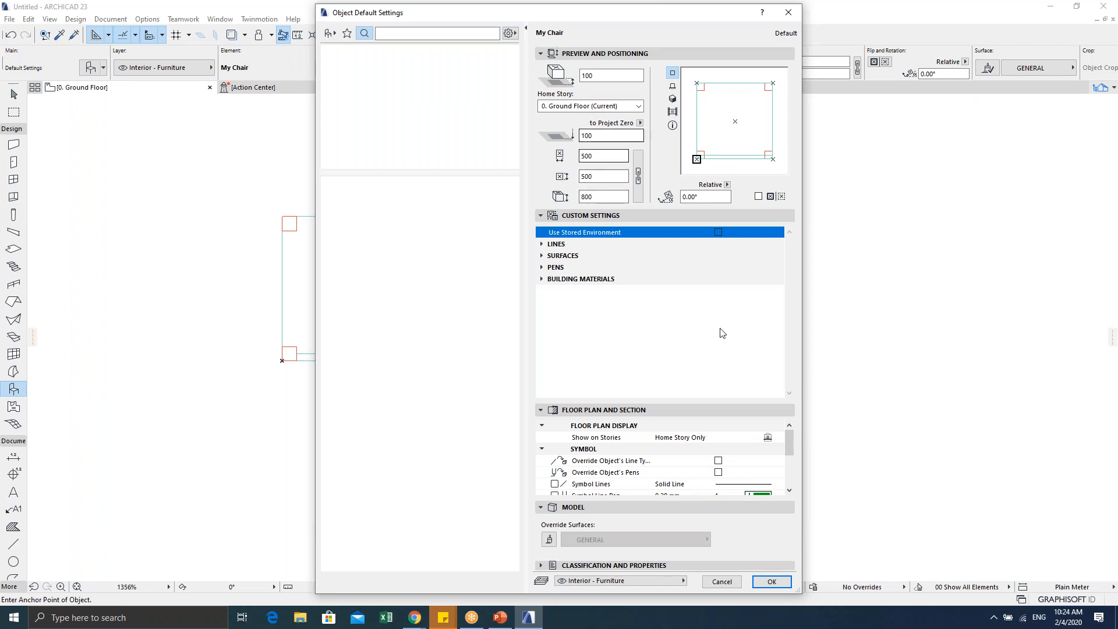
left_click(772, 581)
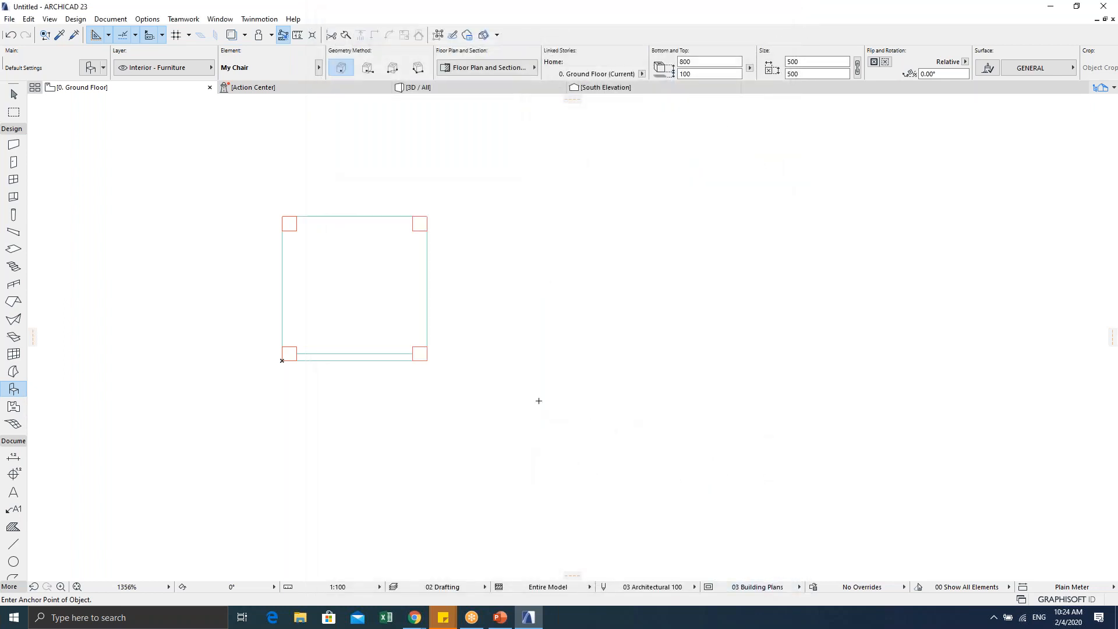
left_click(475, 363)
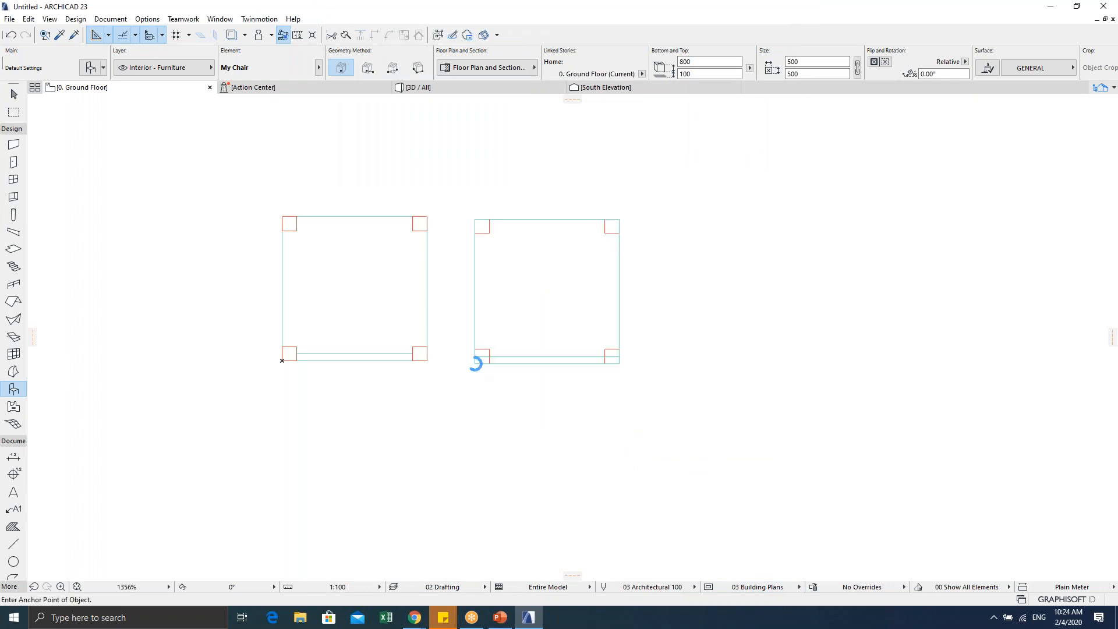
middle_click_drag(453, 422, 493, 400)
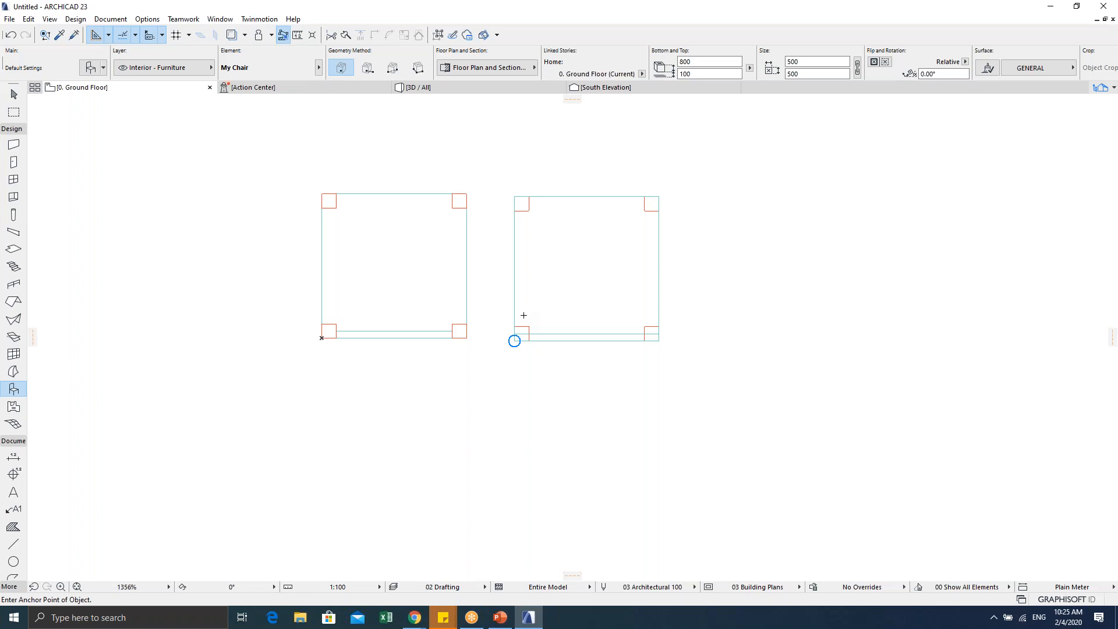
scroll(524, 315, "down", 2)
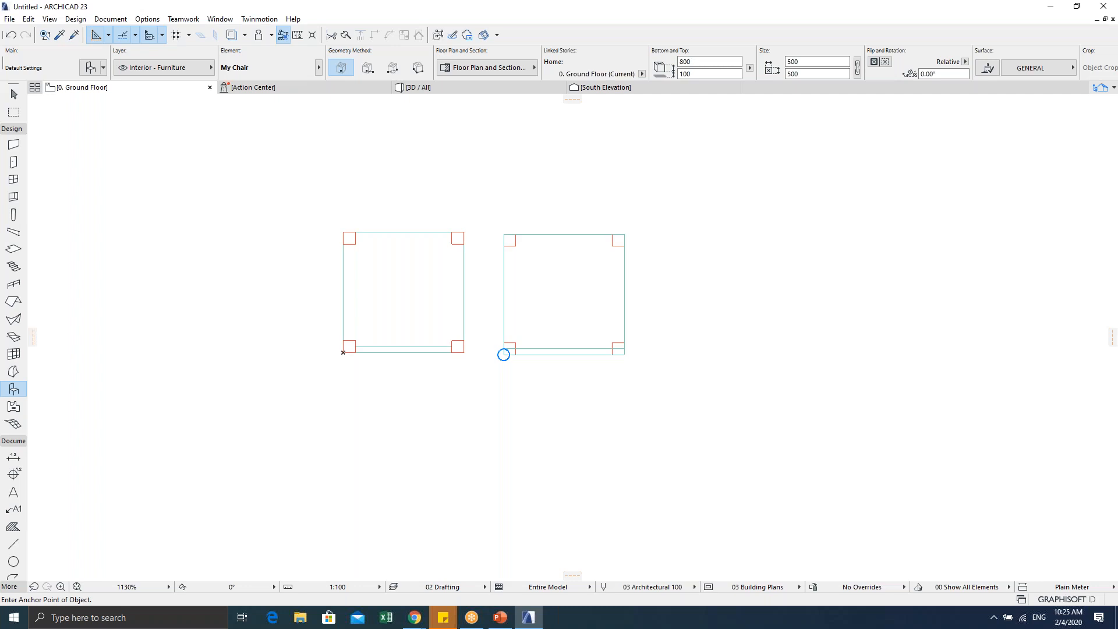
key("Escape")
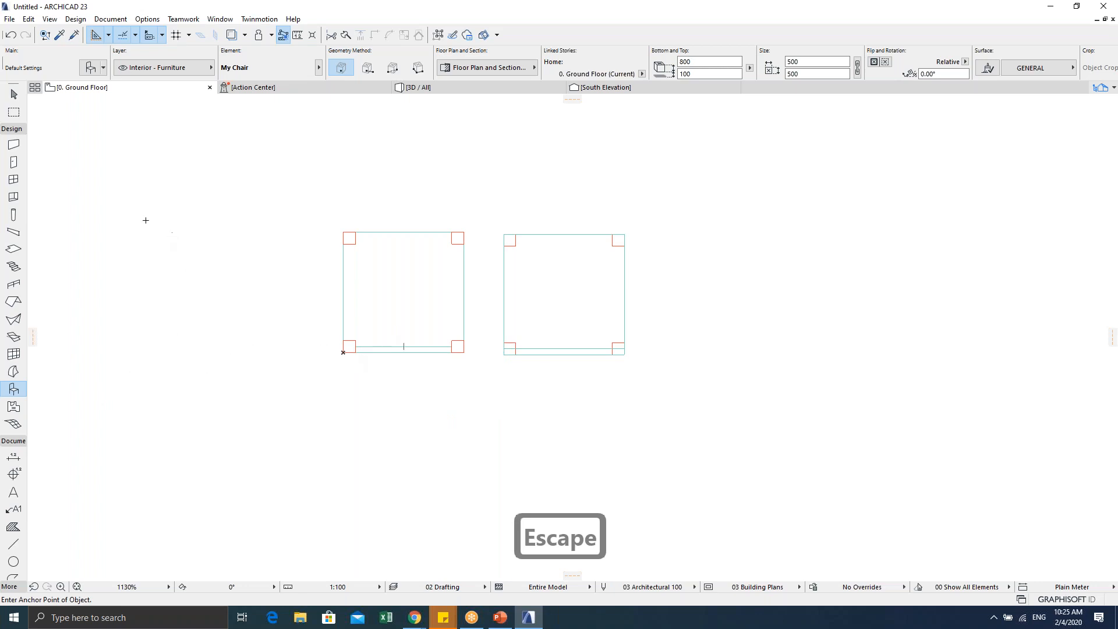
double_click(10, 393)
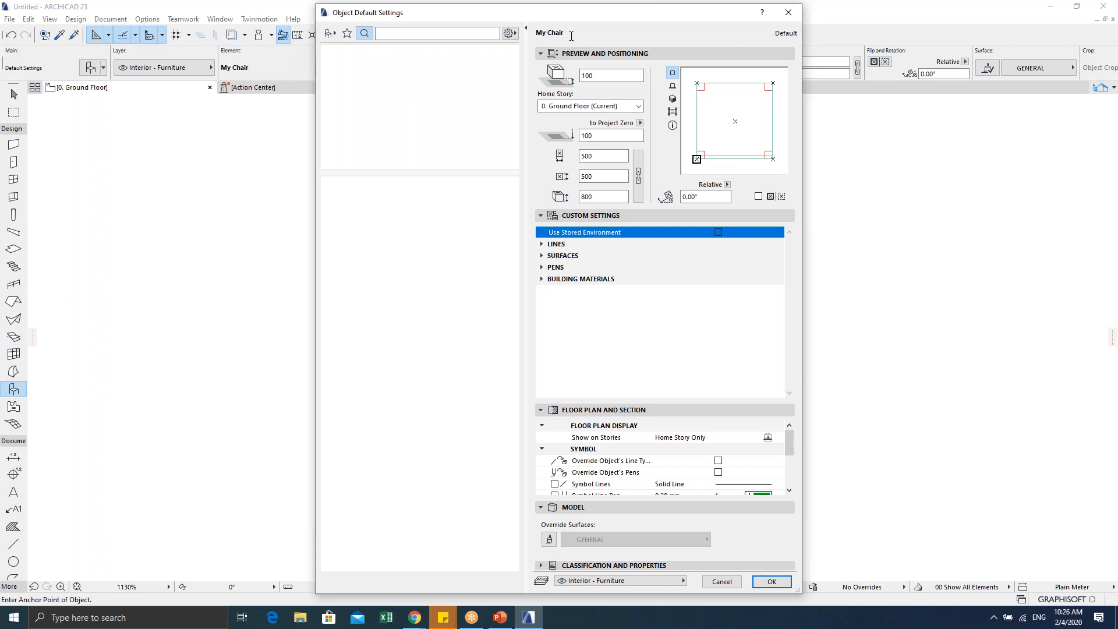
Step: Accept My Chair's default settings and pan the plan, then switch to the 3D window
left_click(771, 582)
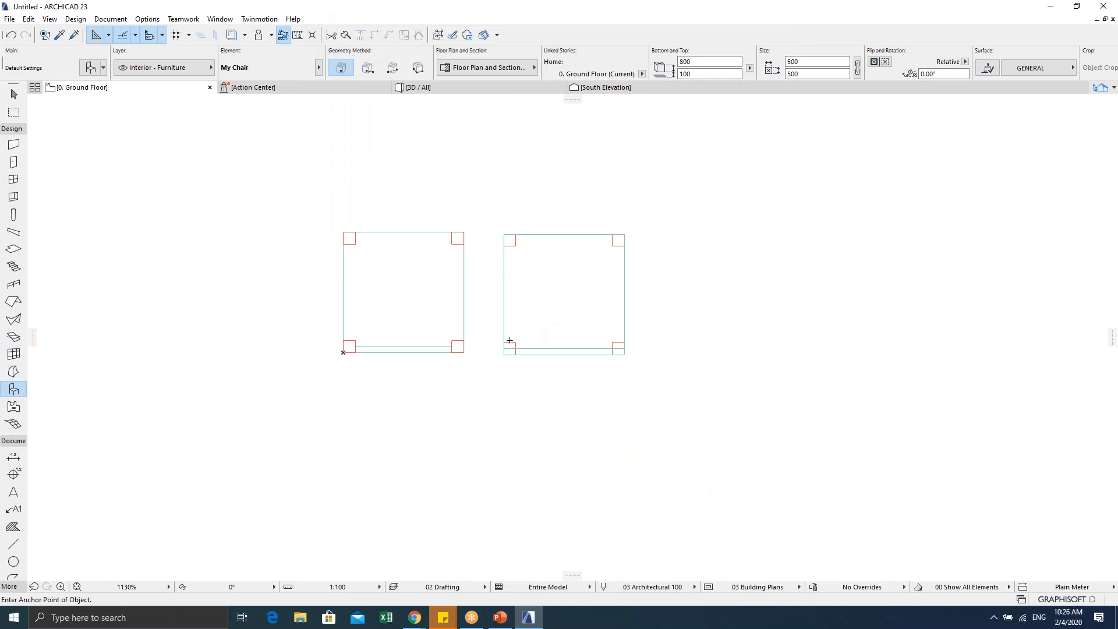
middle_click_drag(558, 314, 599, 312)
key("Escape")
key("F2")
key("Escape")
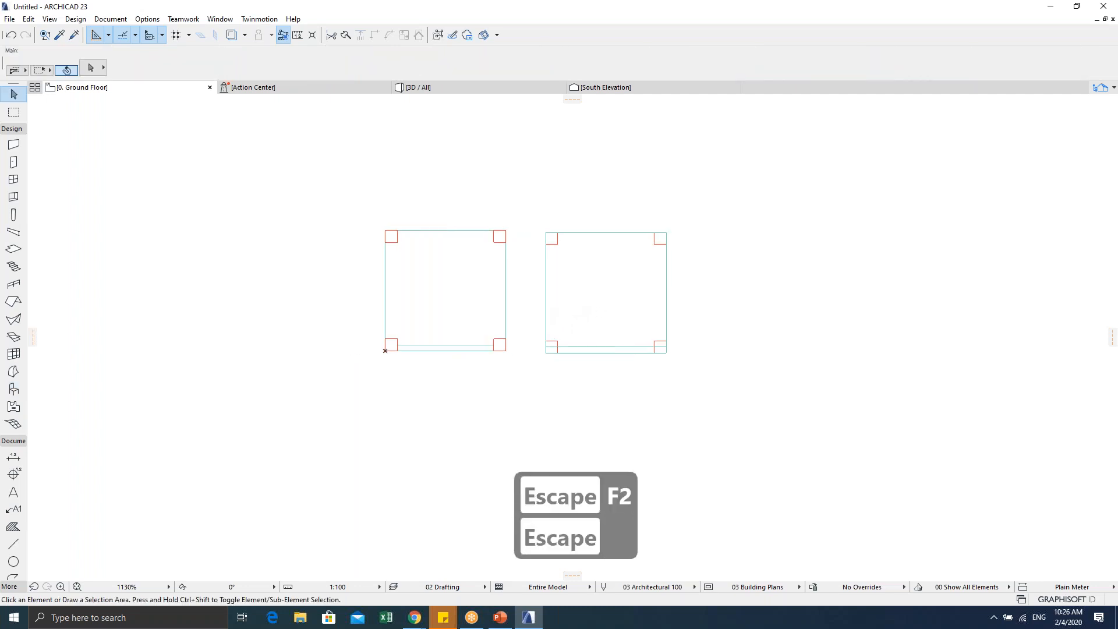
key("F5")
Step: Select the raised left chair in 3D and open its settings, showing the 100 base offset
middle_click_drag(558, 341, 437, 323, "shift")
left_click(444, 320)
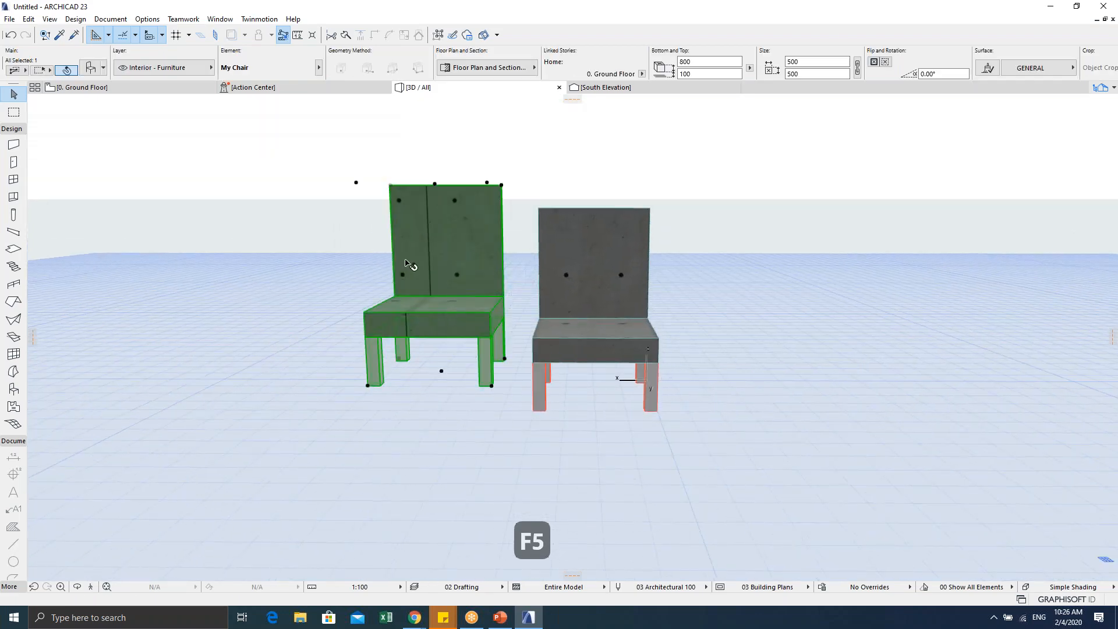
middle_click_drag(475, 387, 486, 332, "shift")
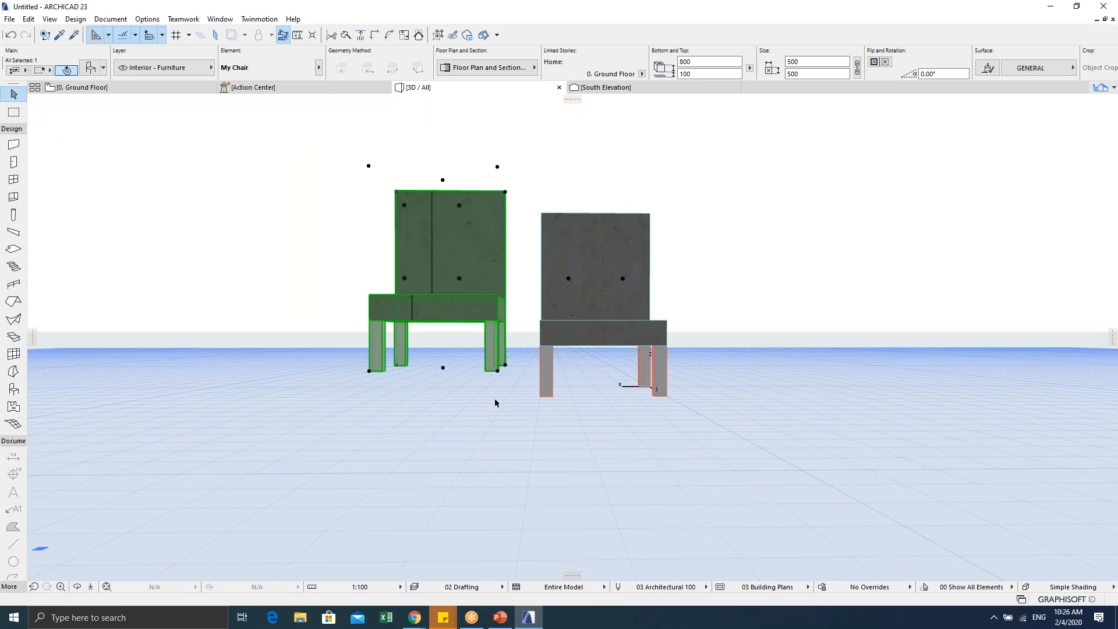
mouse_move(499, 379)
middle_mouse_down("shift")
mouse_move(460, 392)
mouse_move(490, 390)
middle_mouse_up("shift")
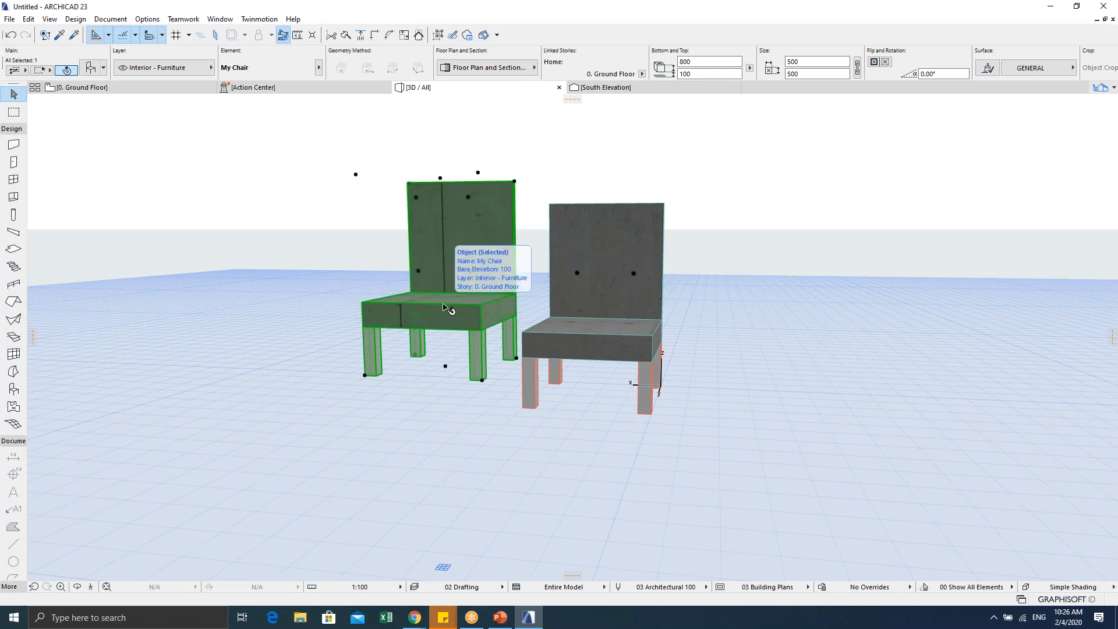
key("ctrl+t")
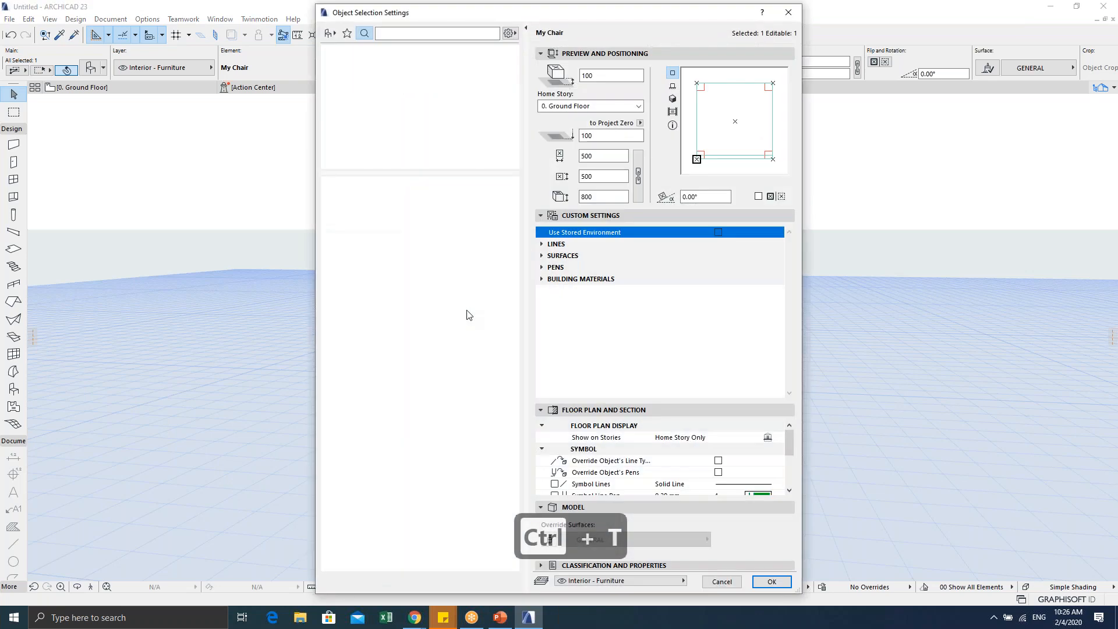
Step: Change the left chair's Bottom Offset from 100 to 0 and apply it
double_click(588, 75)
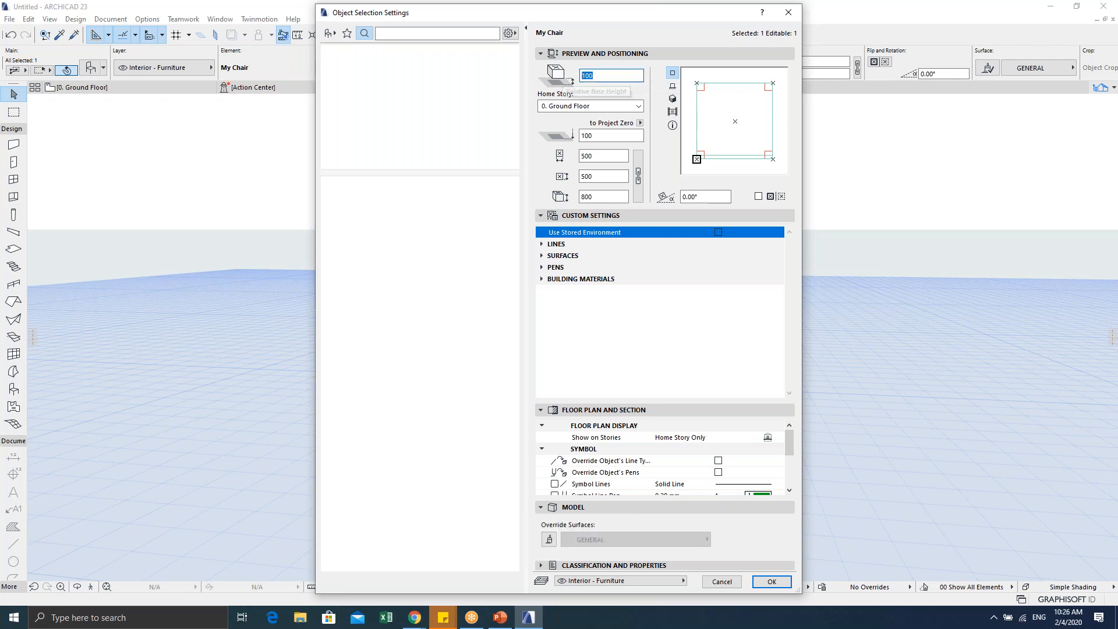
type("0")
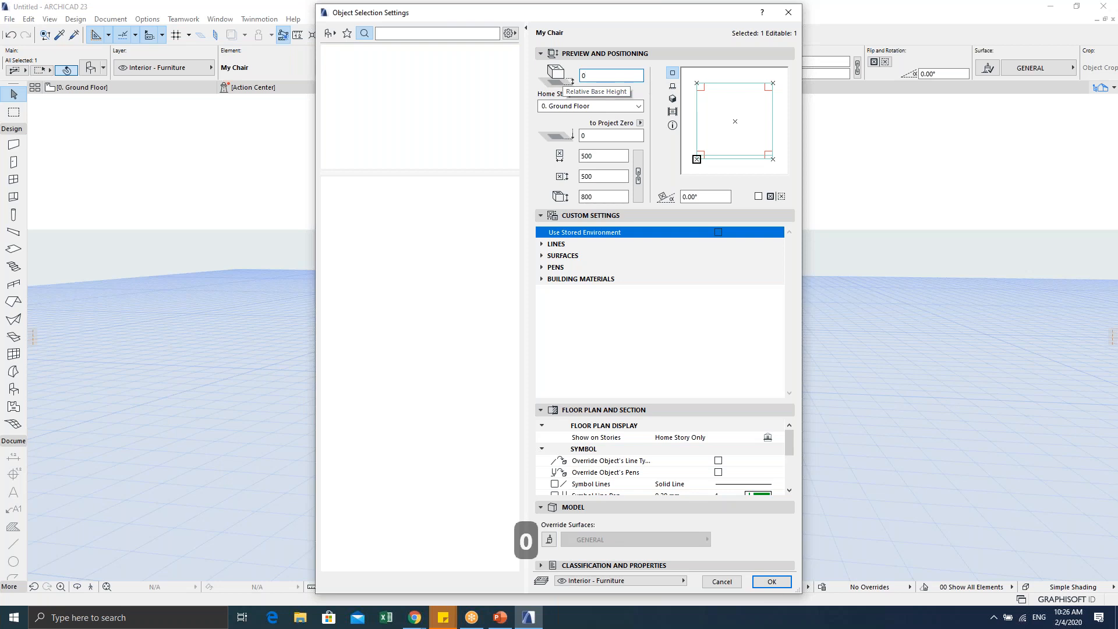
left_click(772, 581)
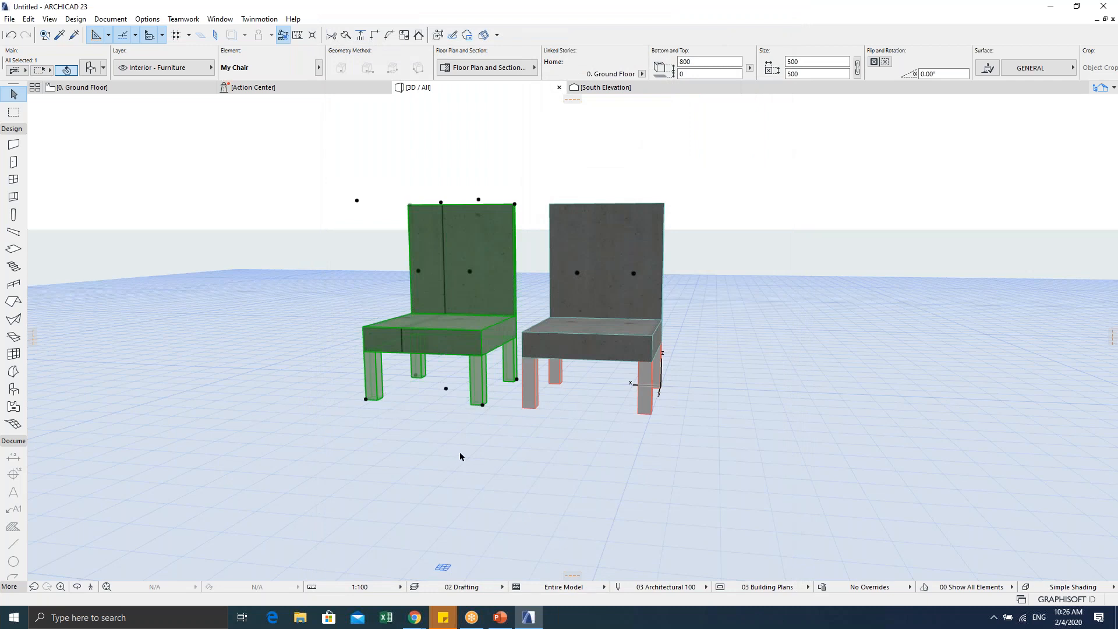
Step: Zoom and orbit the 3D view to inspect both chairs resting on the floor
left_click(460, 457)
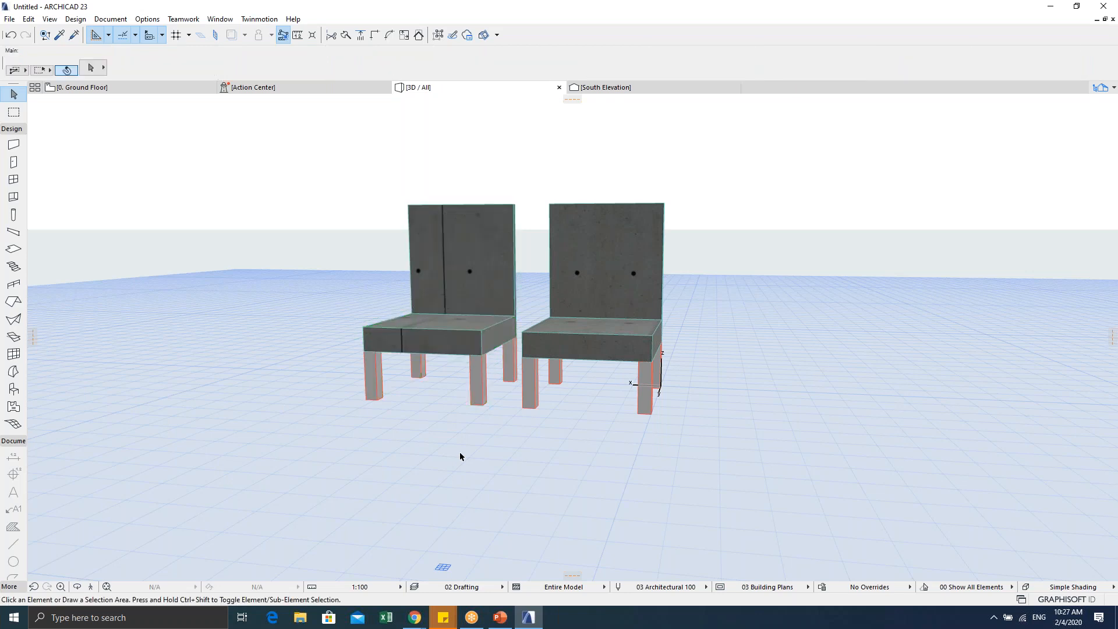
scroll(473, 424, "down", 3)
middle_click_drag(641, 439, 656, 432, "shift")
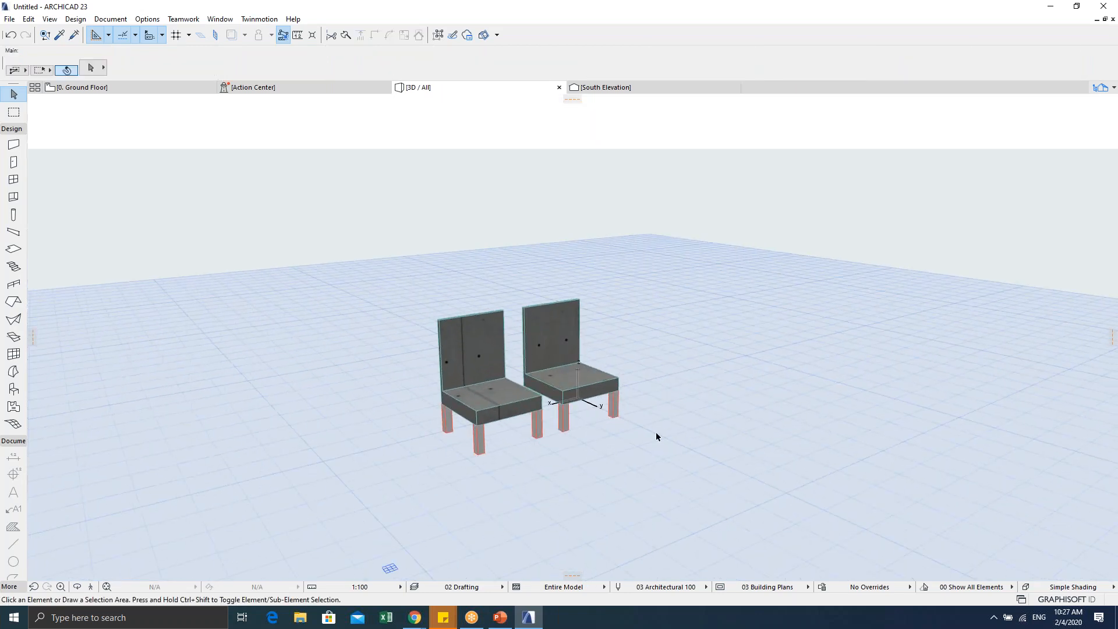
scroll(505, 411, "up", 3)
middle_click_drag(506, 411, 556, 375)
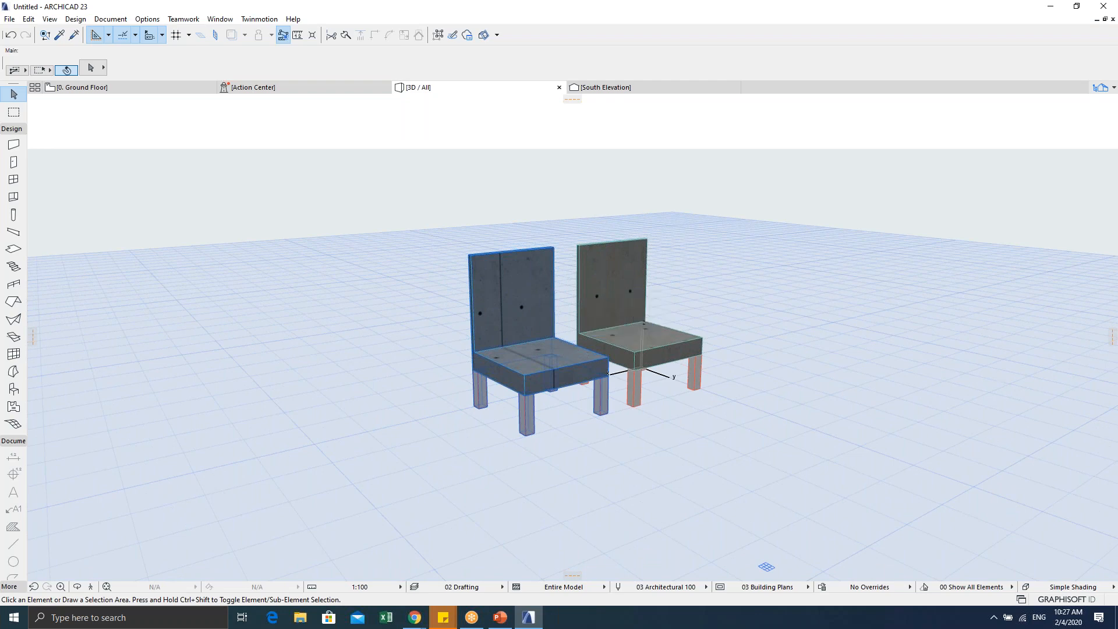
middle_click_drag(574, 354, 552, 364, "shift")
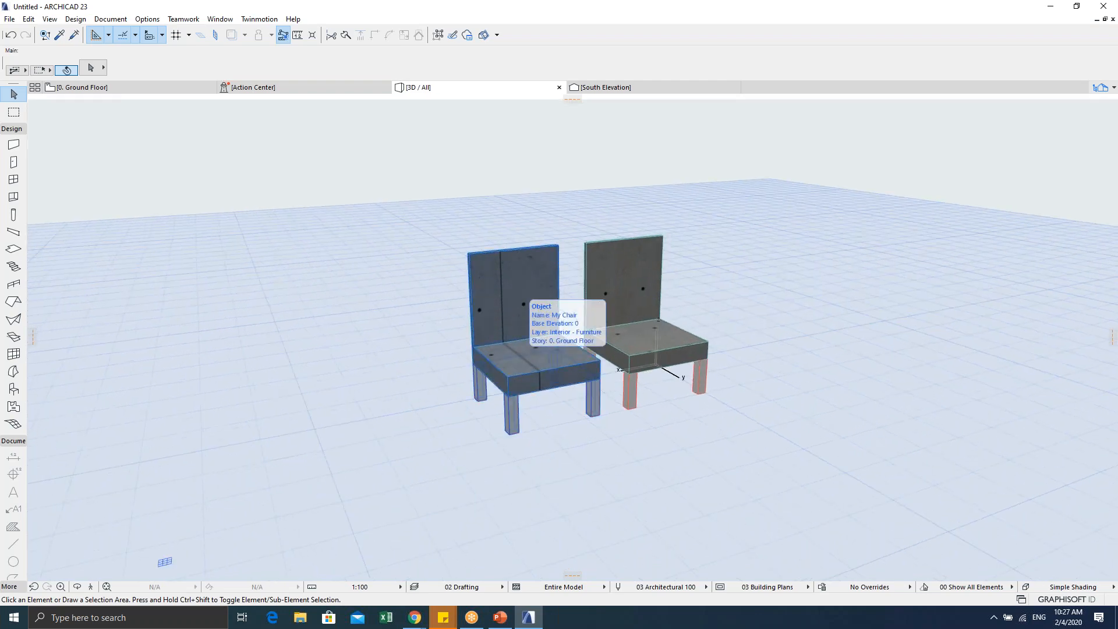
middle_click_drag(619, 367, 411, 395, "shift")
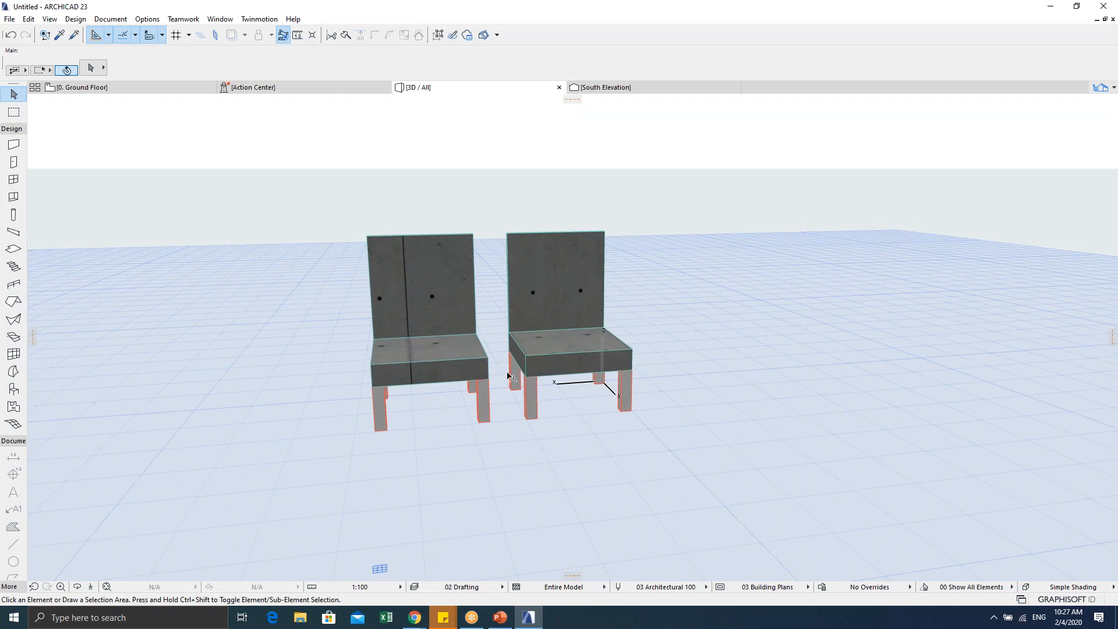
middle_click_drag(500, 386, 551, 364, "shift")
Step: Return to the Ground Floor plan and select the right chair
key("Escape")
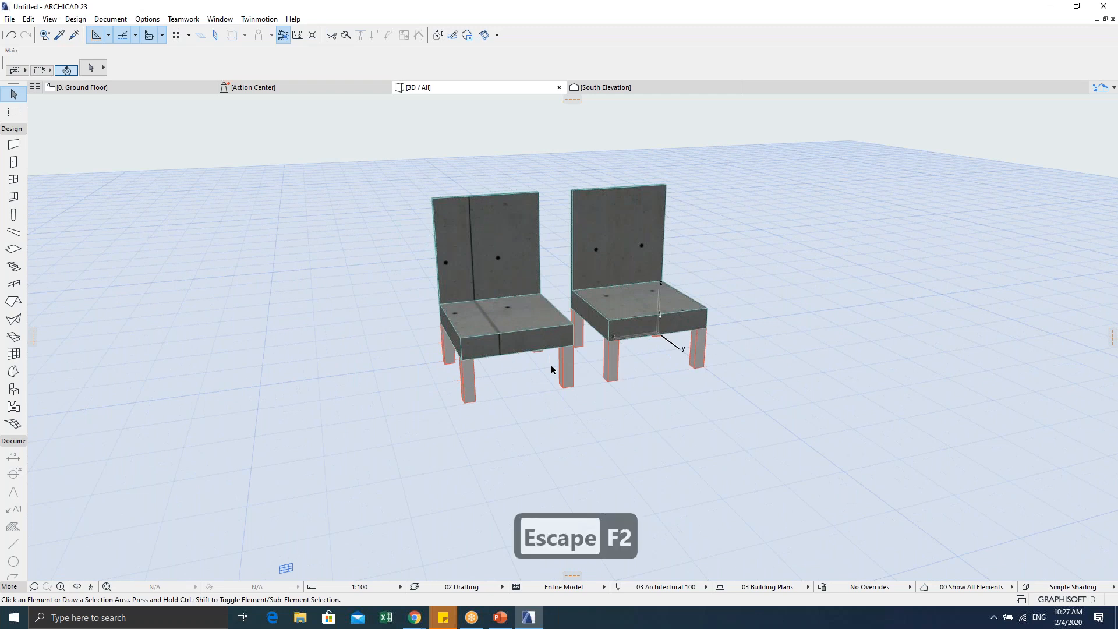
key("F2")
key("Escape")
left_click(546, 353)
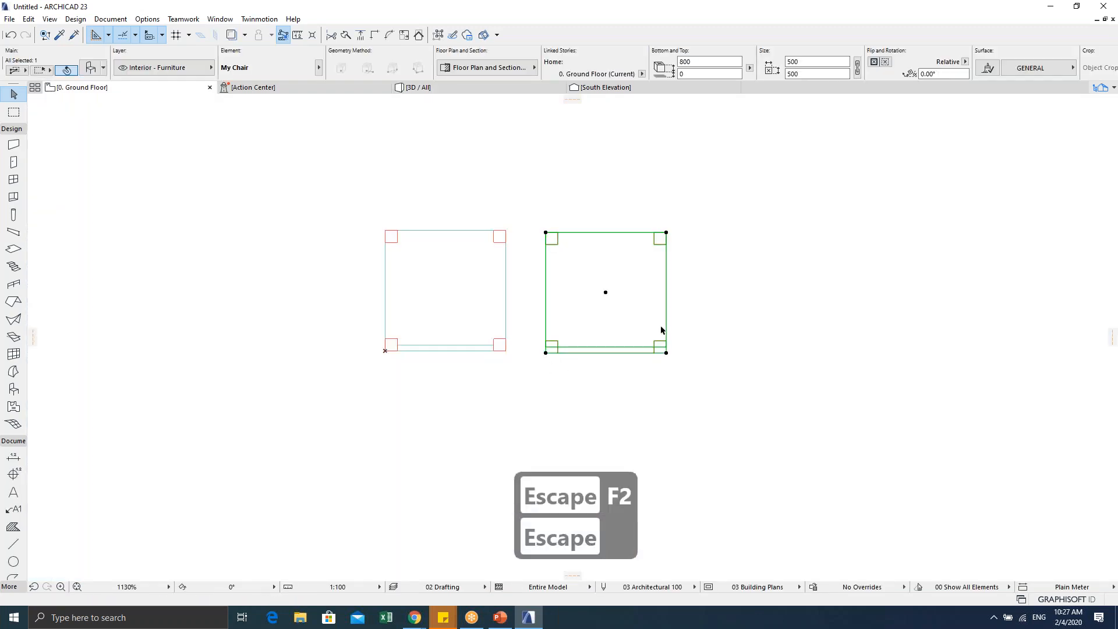
scroll(578, 301, "up", 3)
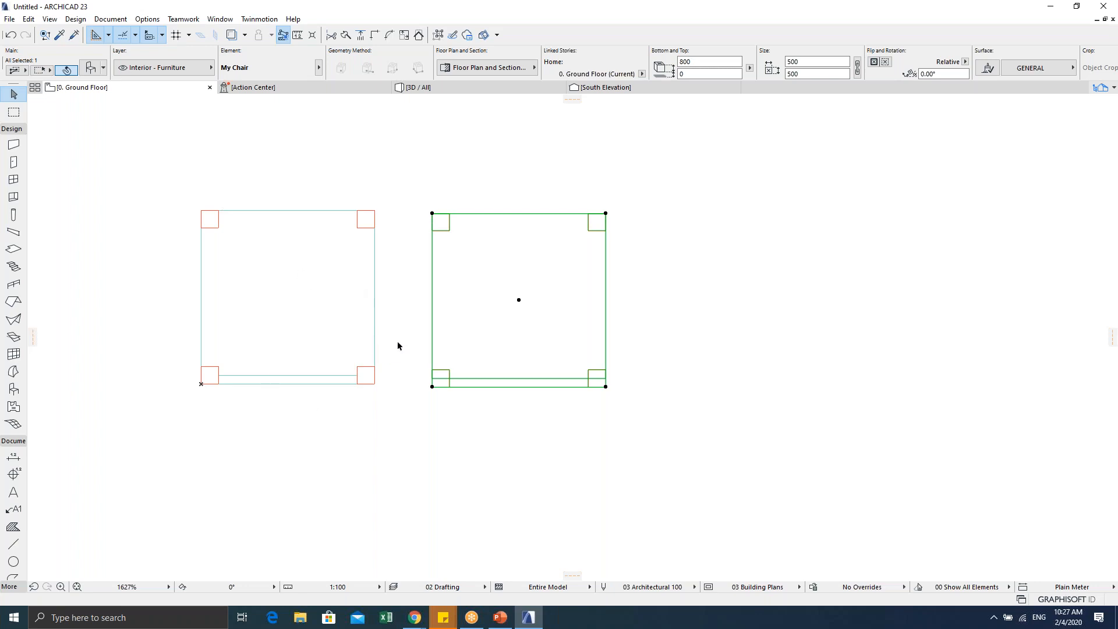
left_click(409, 315)
left_click(432, 214)
scroll(502, 304, "down", 1)
middle_click_drag(502, 303, 507, 322)
scroll(505, 323, "up", 1)
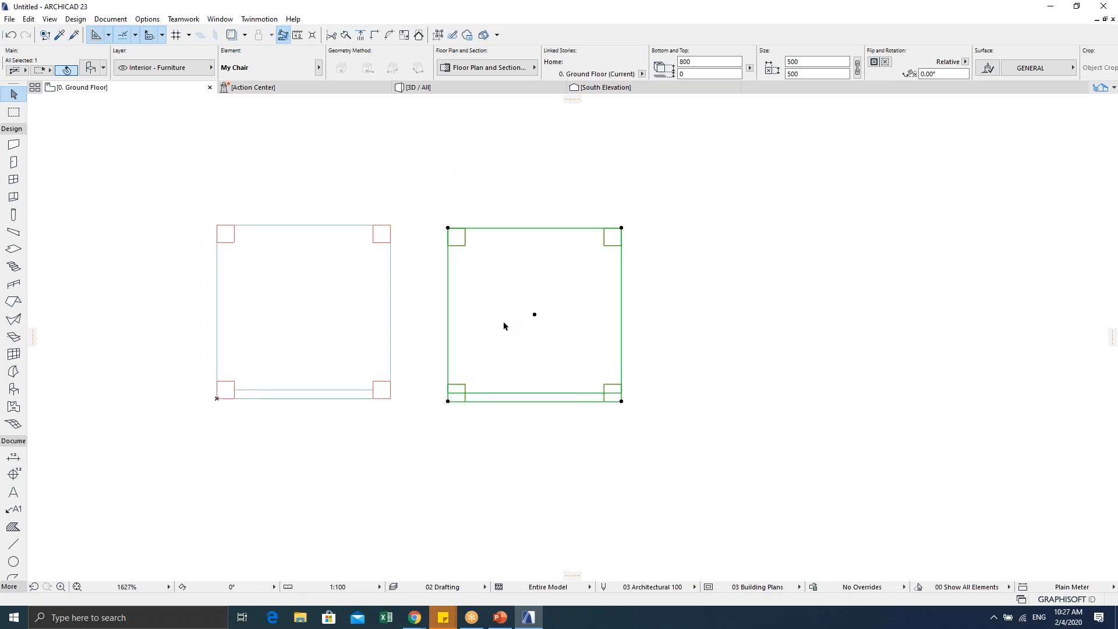
left_click(751, 272)
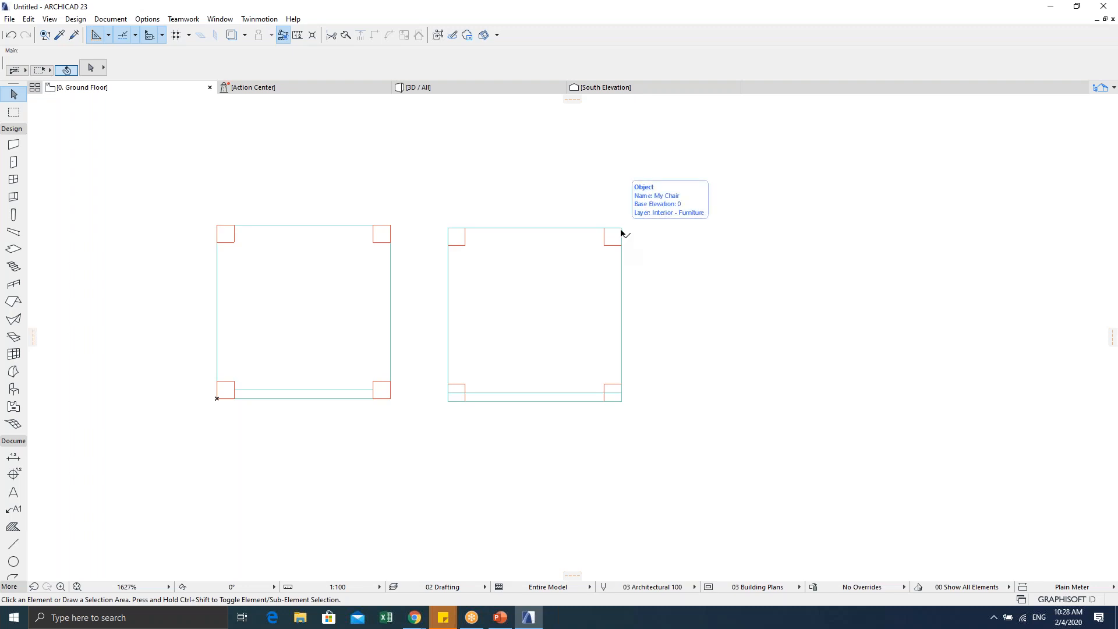
scroll(559, 329, "down", 1)
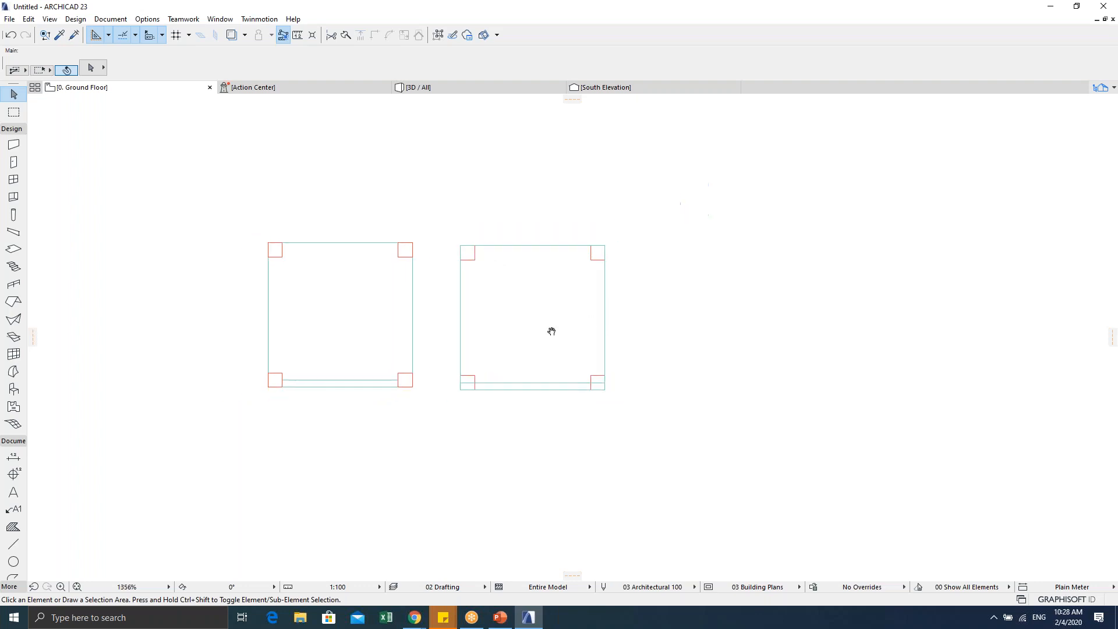
scroll(391, 300, "up", 2)
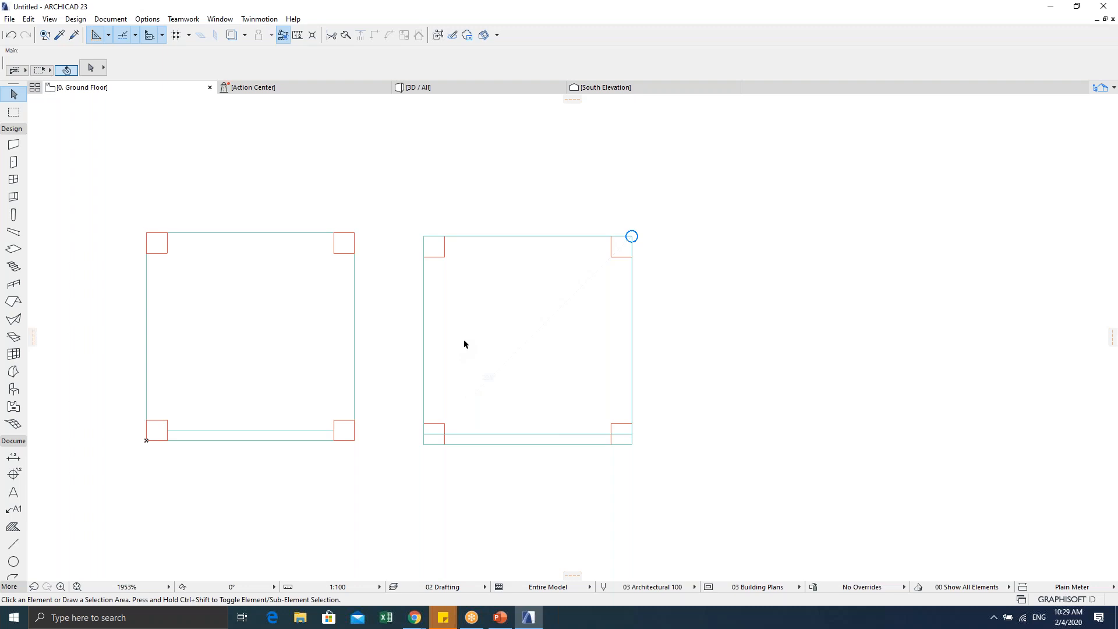
Step: Cancel the stray selection area and select the right My Chair on the plan
left_click(475, 320)
key("Escape")
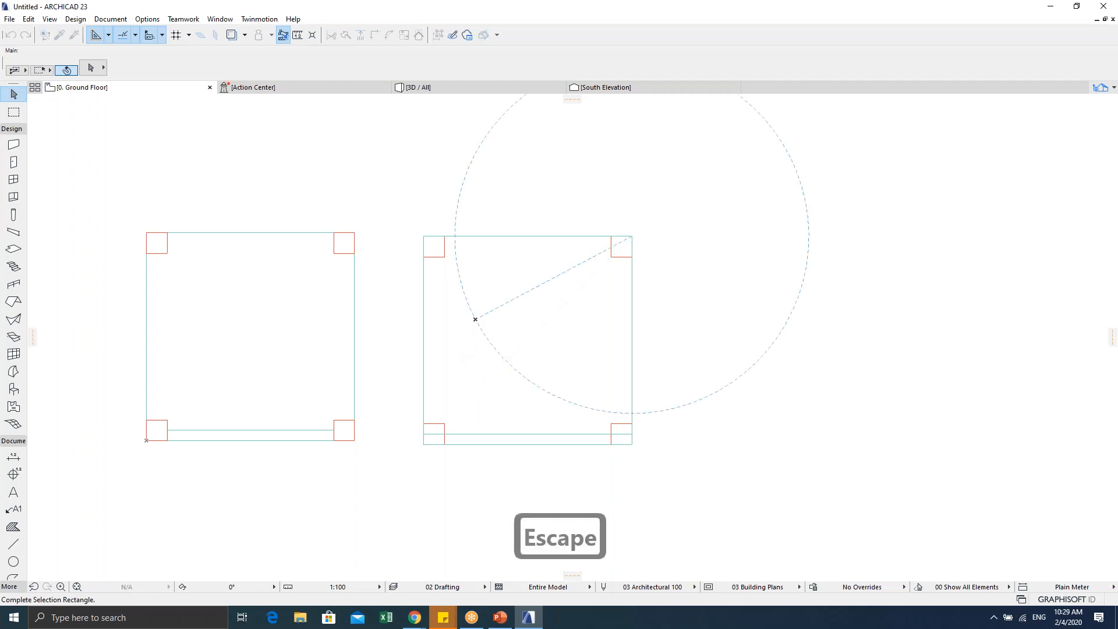
key("Escape")
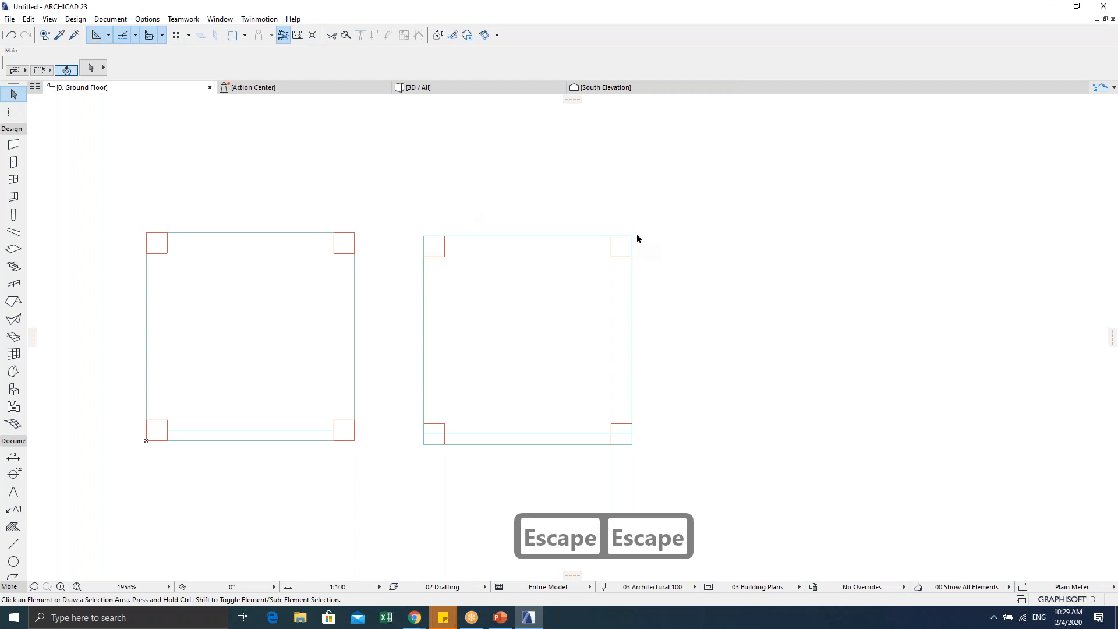
left_click(433, 238)
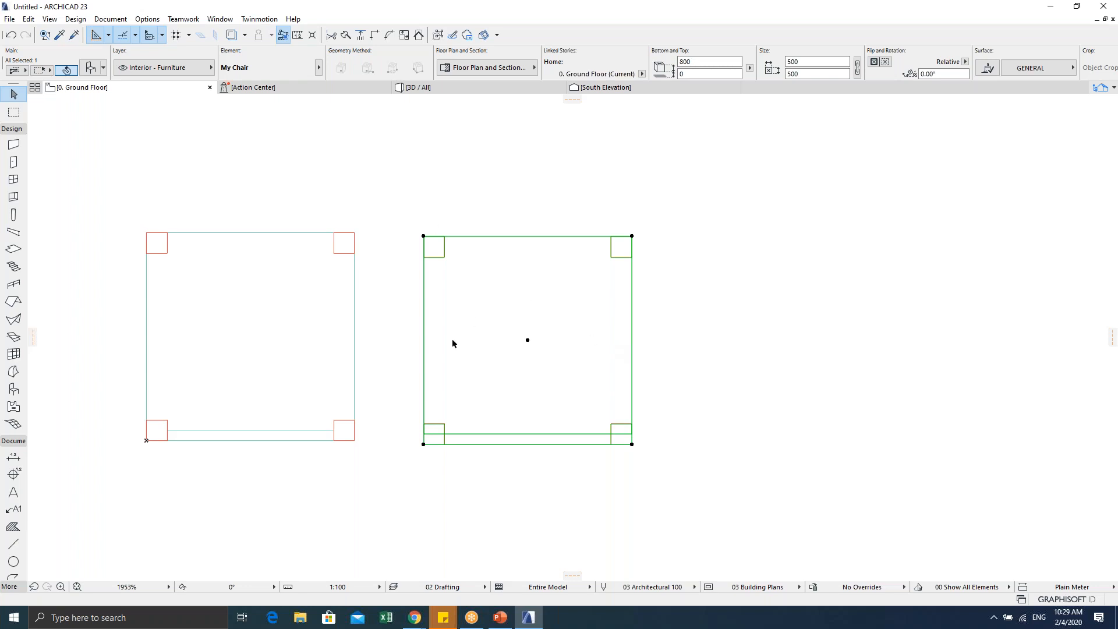
left_click(10, 19)
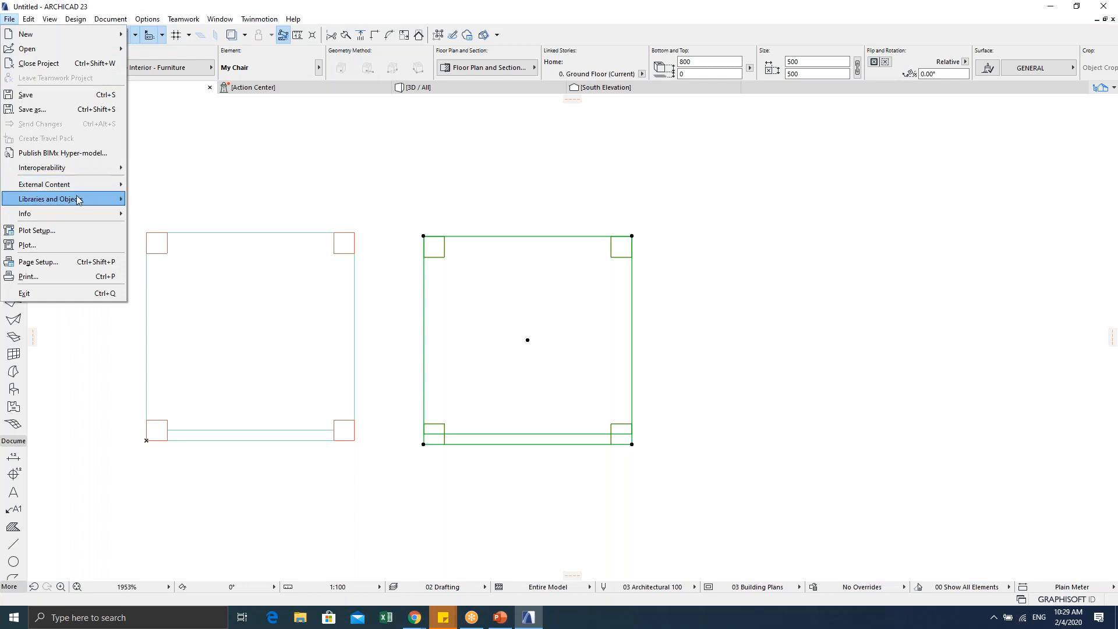
mouse_move(79, 199)
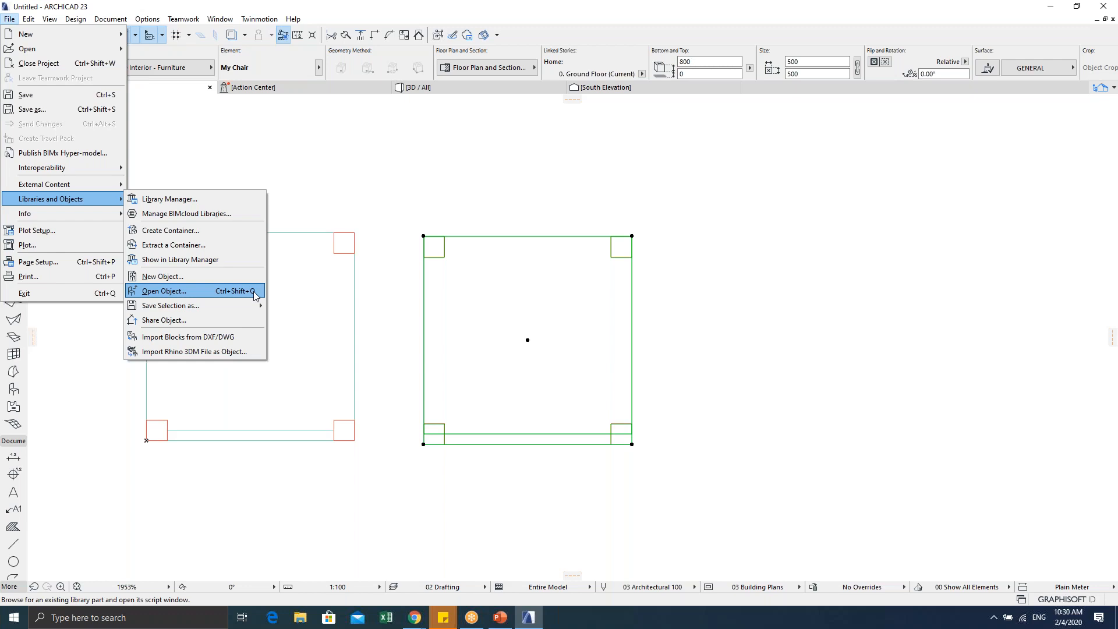
left_click(378, 213)
left_click(386, 222)
left_click(425, 237)
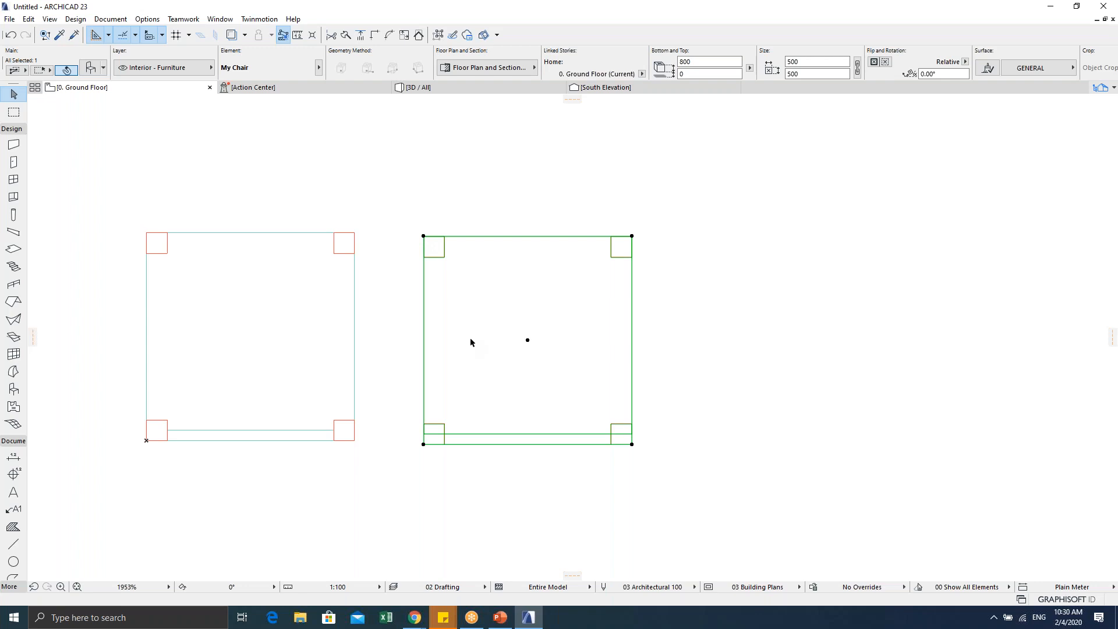
Step: Open the selected chair in the object editor and cycle its previews, ending on 2D Symbol
key("ctrl+shift+o")
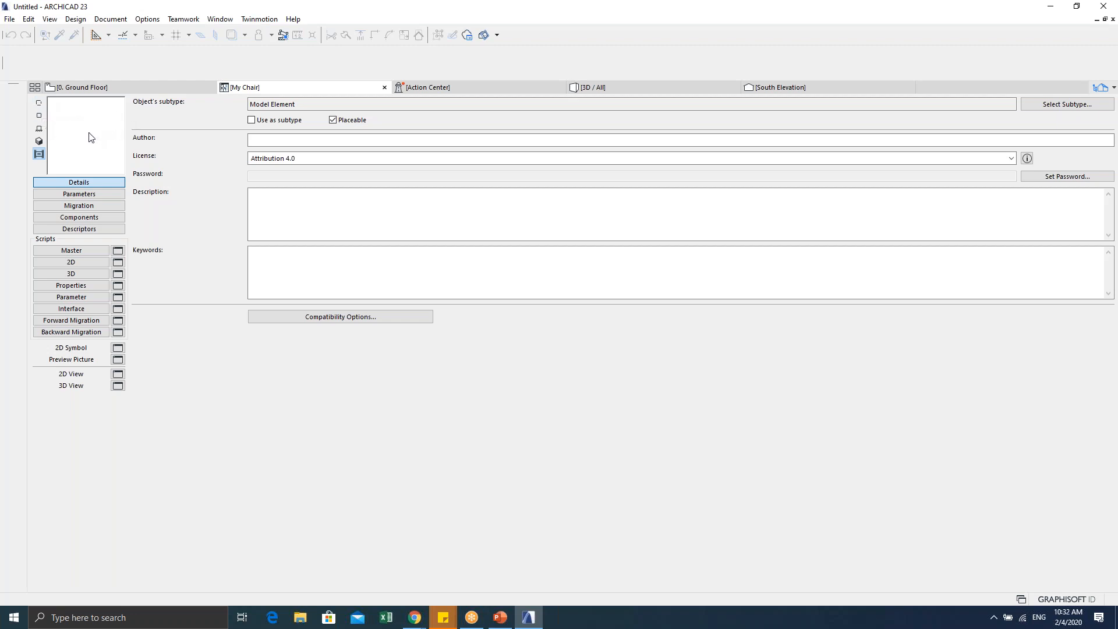
left_click(39, 104)
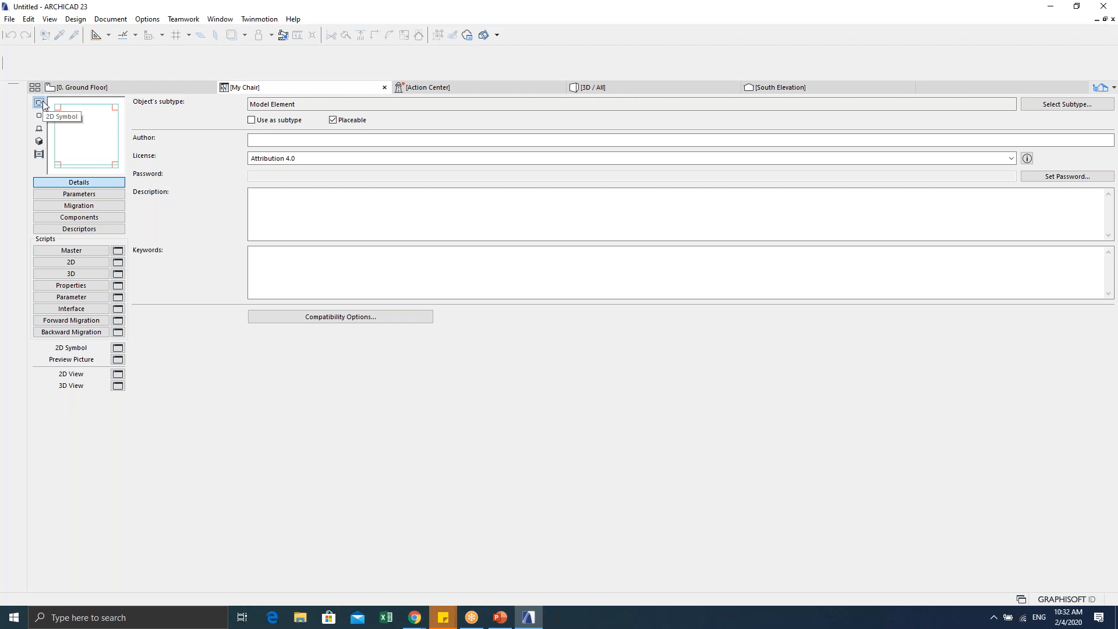
left_click(39, 116)
left_click(40, 128)
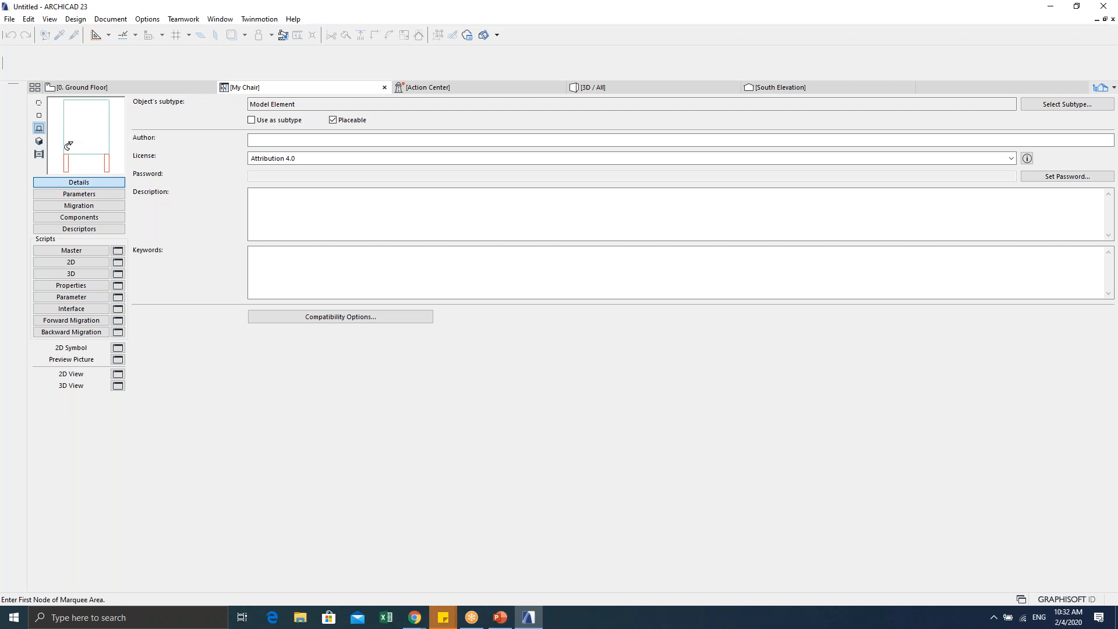
left_click(39, 142)
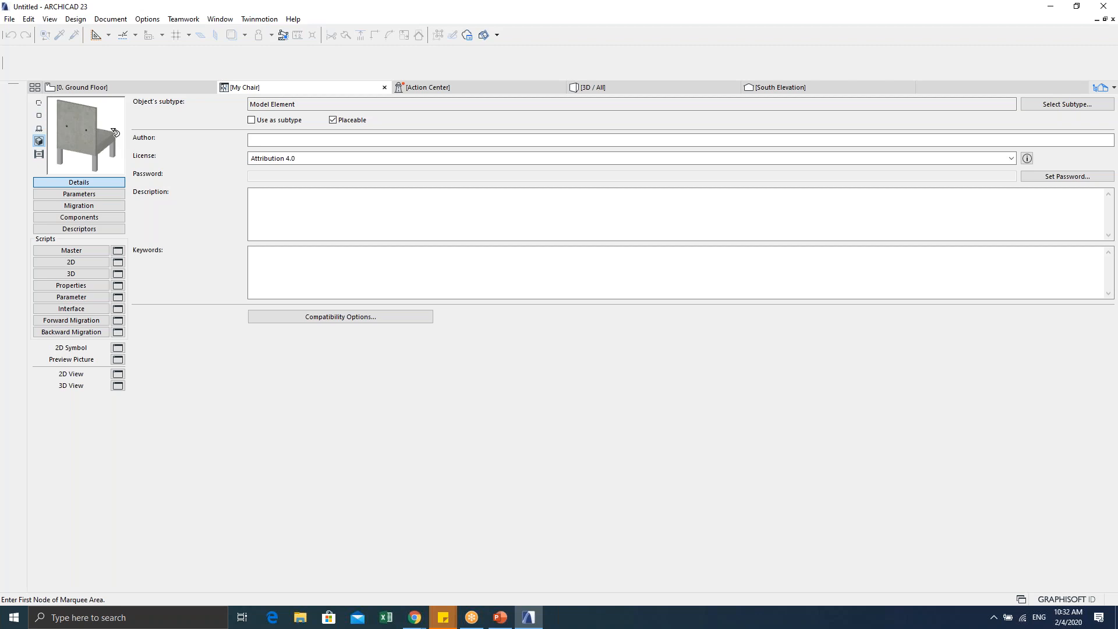
left_click(39, 155)
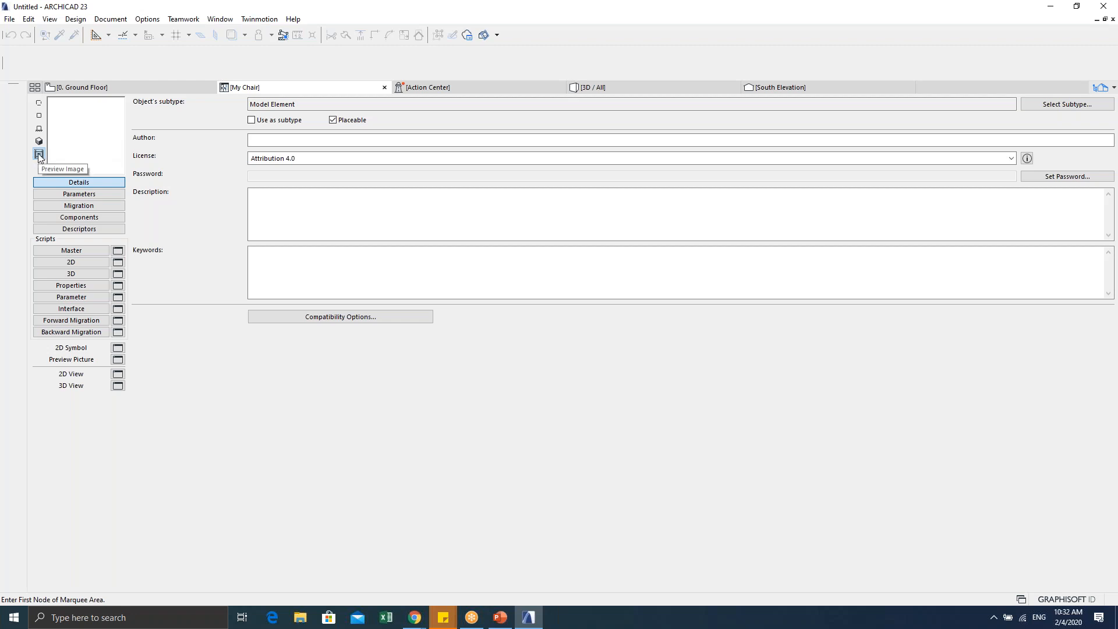
left_click(40, 104)
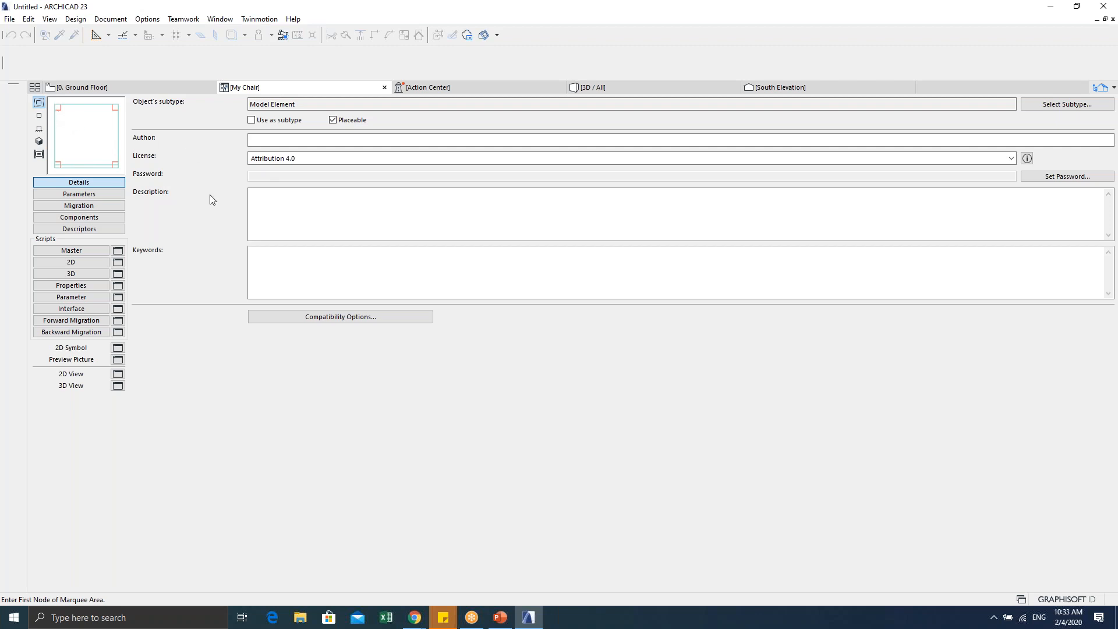
Step: Browse My Chair's Parameters, Migration, Components and Descriptors pages
left_click(88, 194)
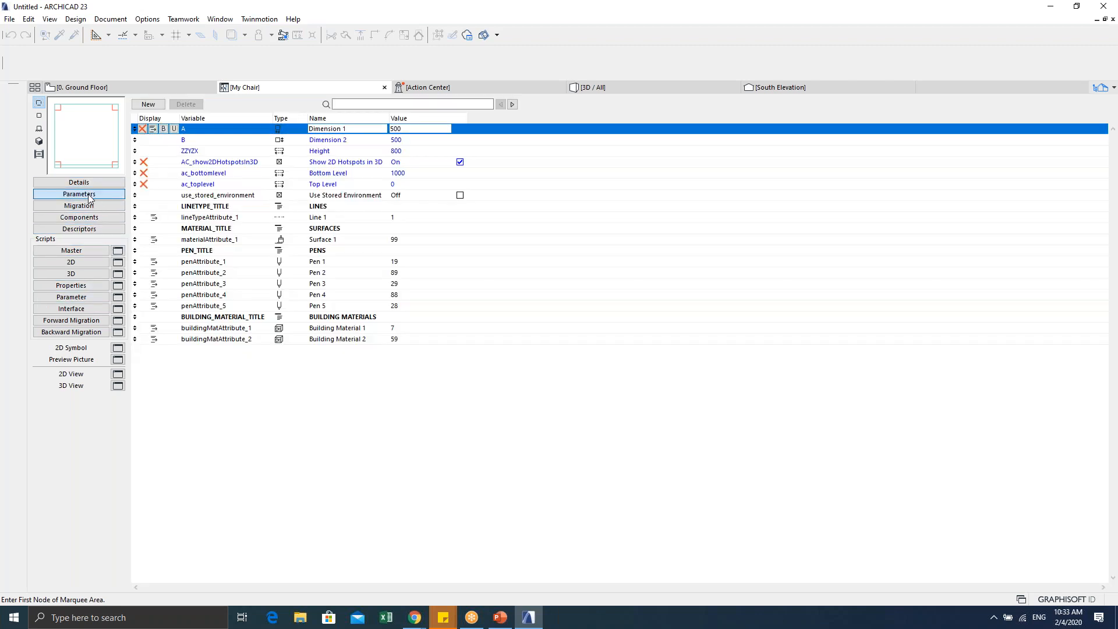
left_click(86, 207)
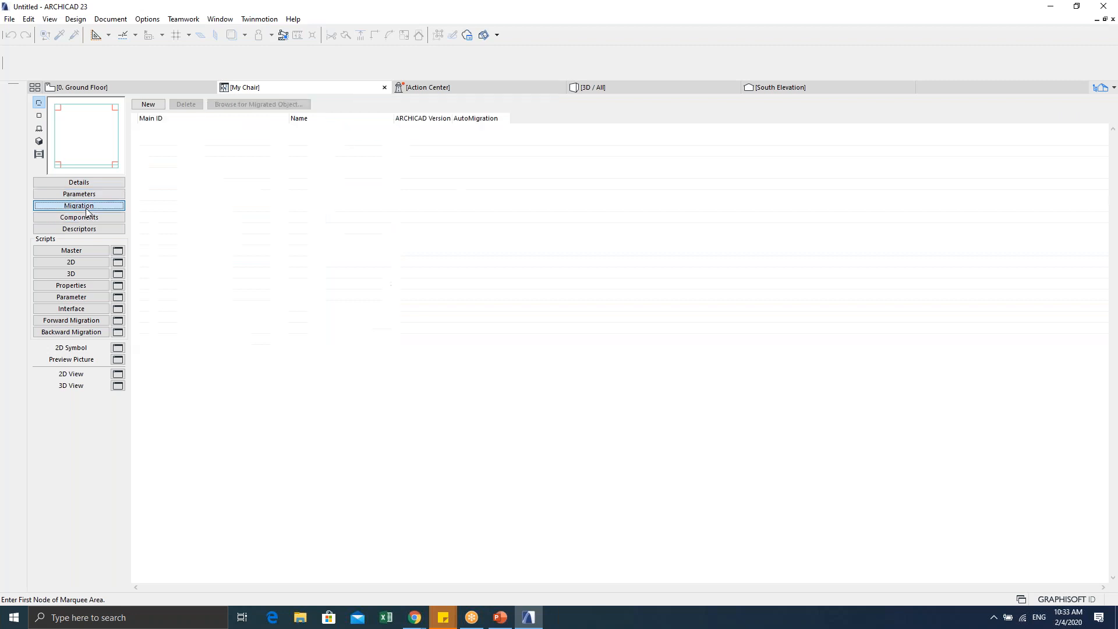
left_click(87, 220)
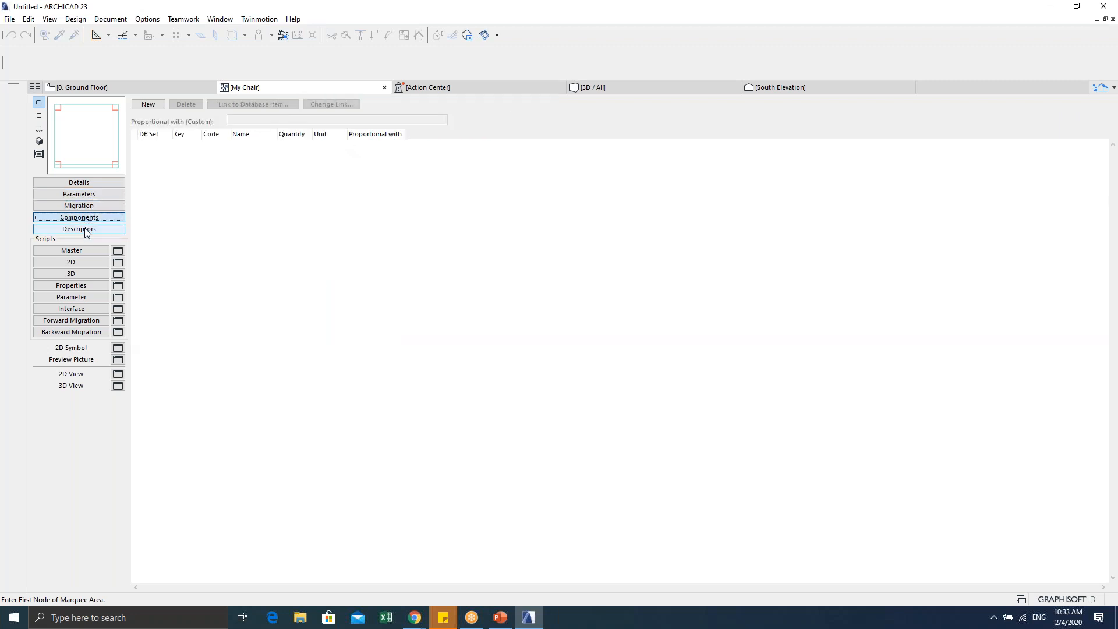
left_click(87, 231)
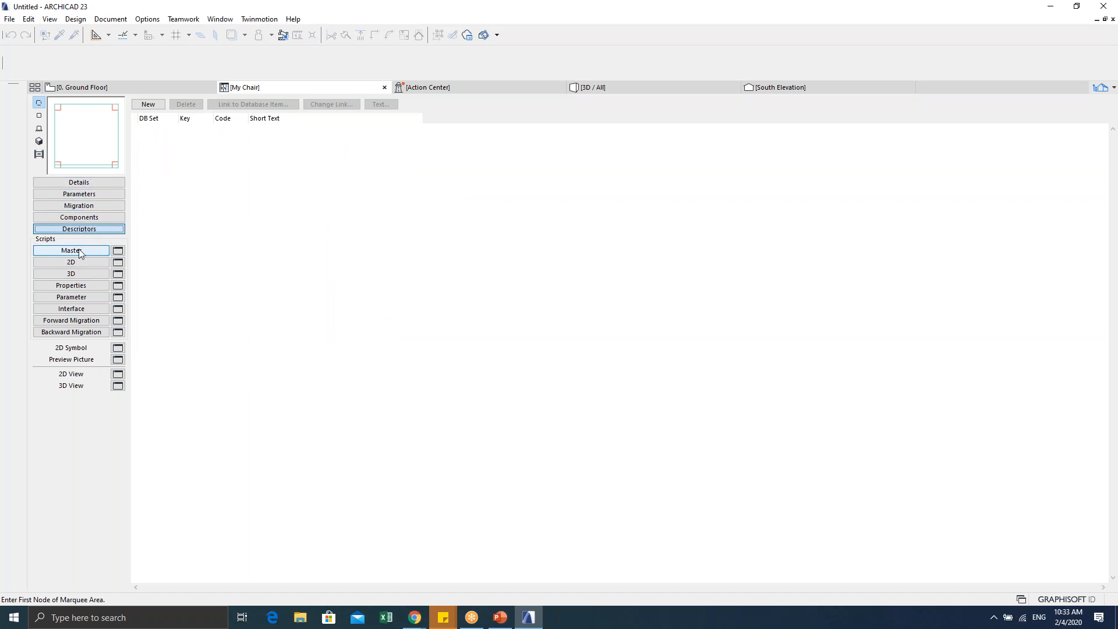
Step: Step through the Master, 2D, 3D and Properties scripts, ending on the empty Parameter script
left_click(71, 251)
left_click(77, 263)
left_click(79, 274)
left_click(81, 286)
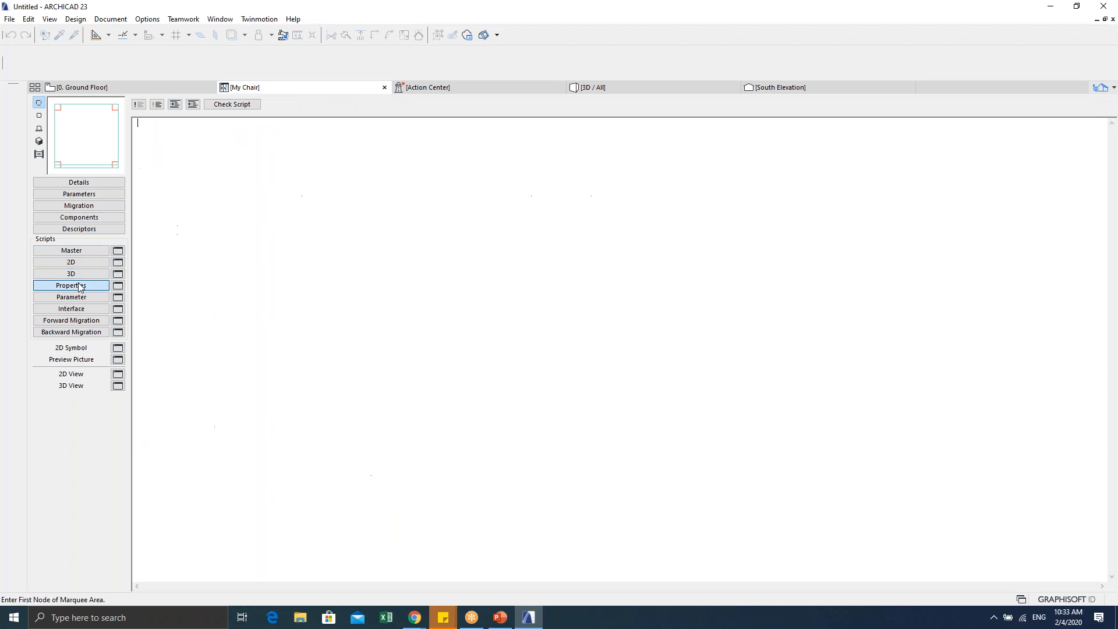
left_click(81, 297)
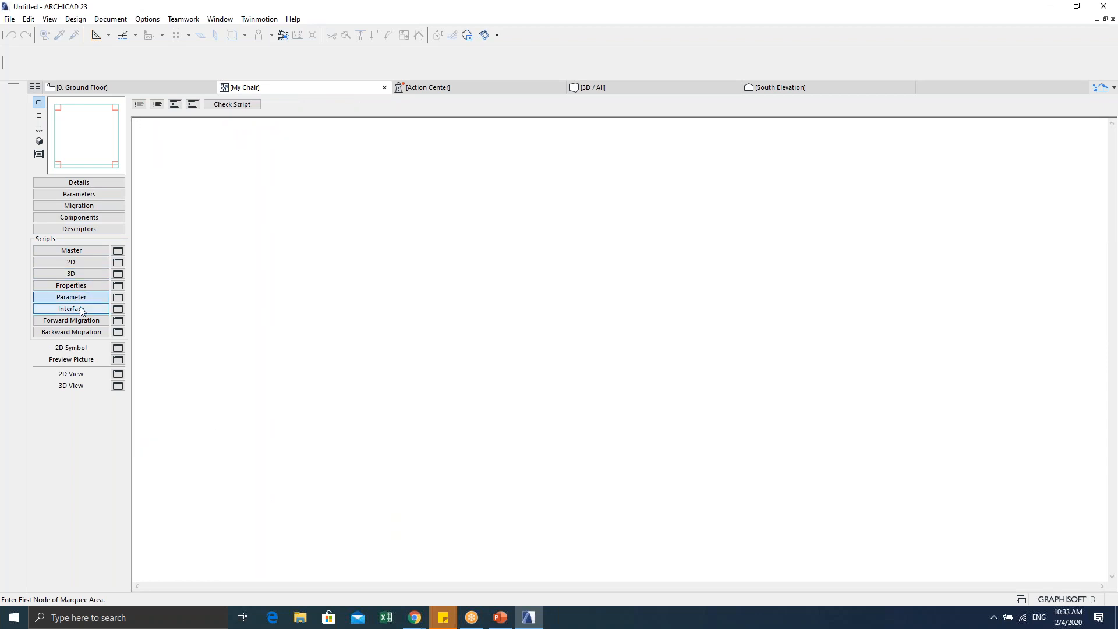
Step: View the Interface script, check the browser, then start editing the empty Parameter script
left_click(80, 309)
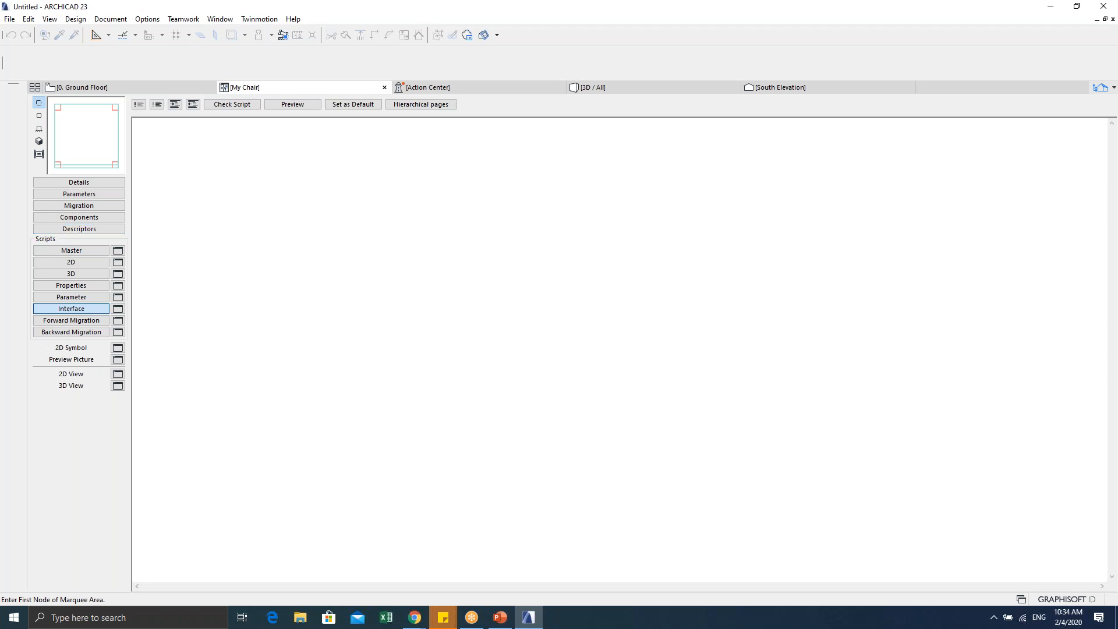
key("alt+Tab")
key("alt+Tab")
key("alt+Tab")
key("alt+Tab")
left_click(80, 298)
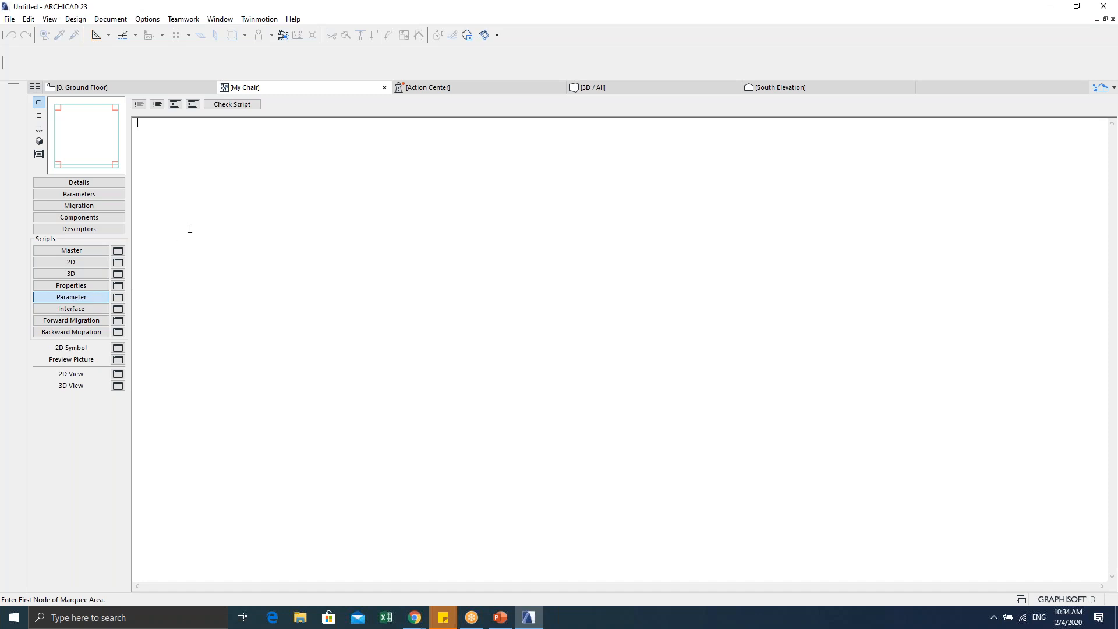
left_click(64, 295)
left_click(238, 258)
left_click(384, 87)
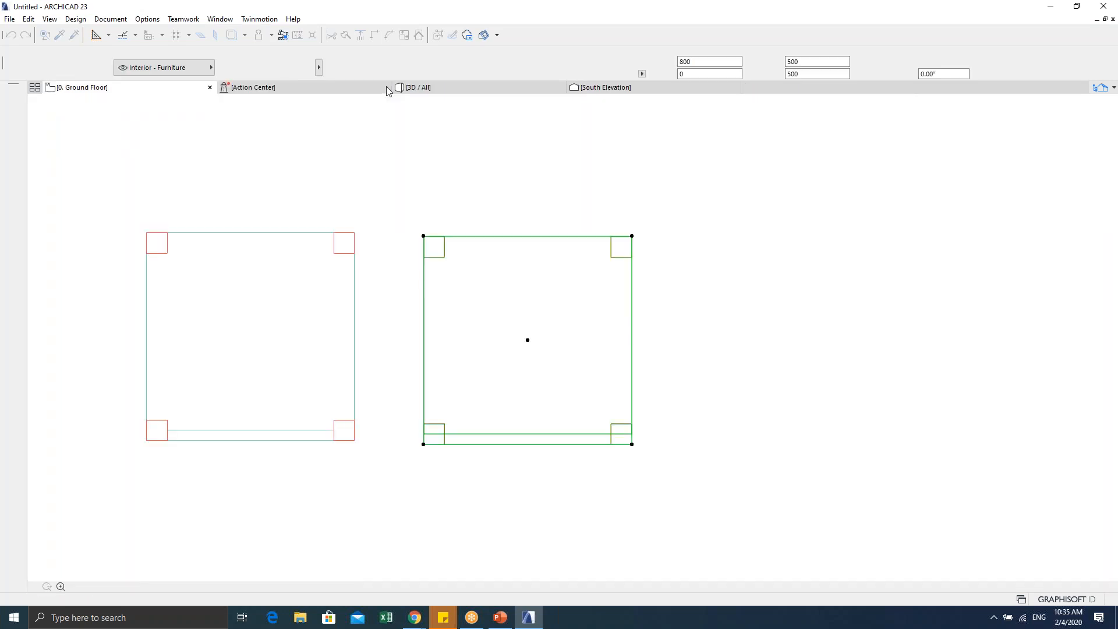
key("Escape")
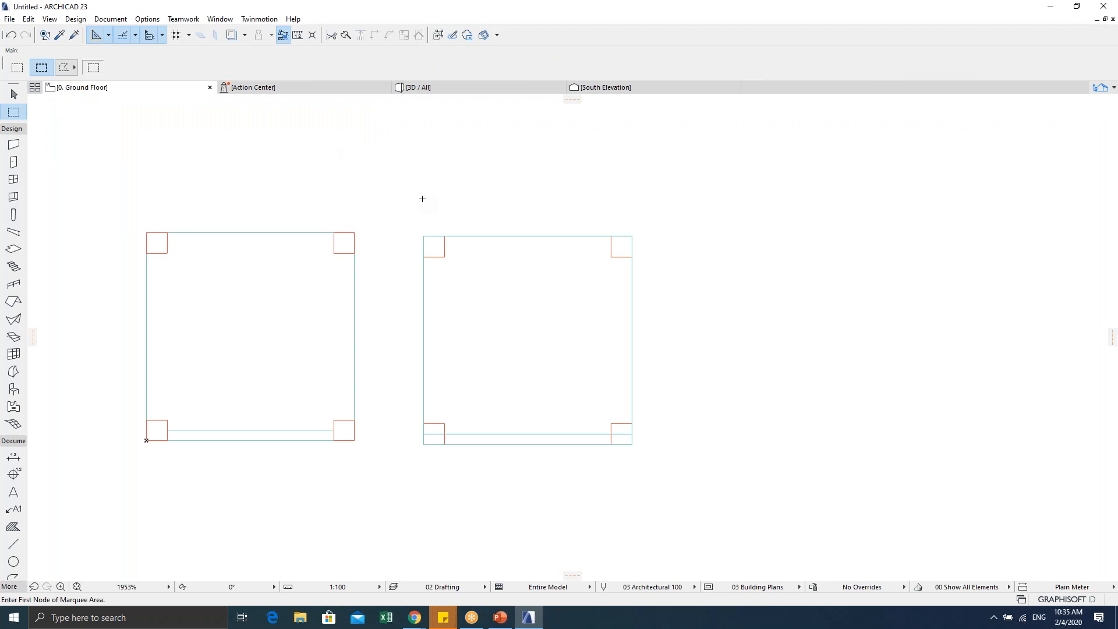
scroll(398, 241, "down", 1)
middle_click_drag(398, 242, 428, 253)
key("Escape")
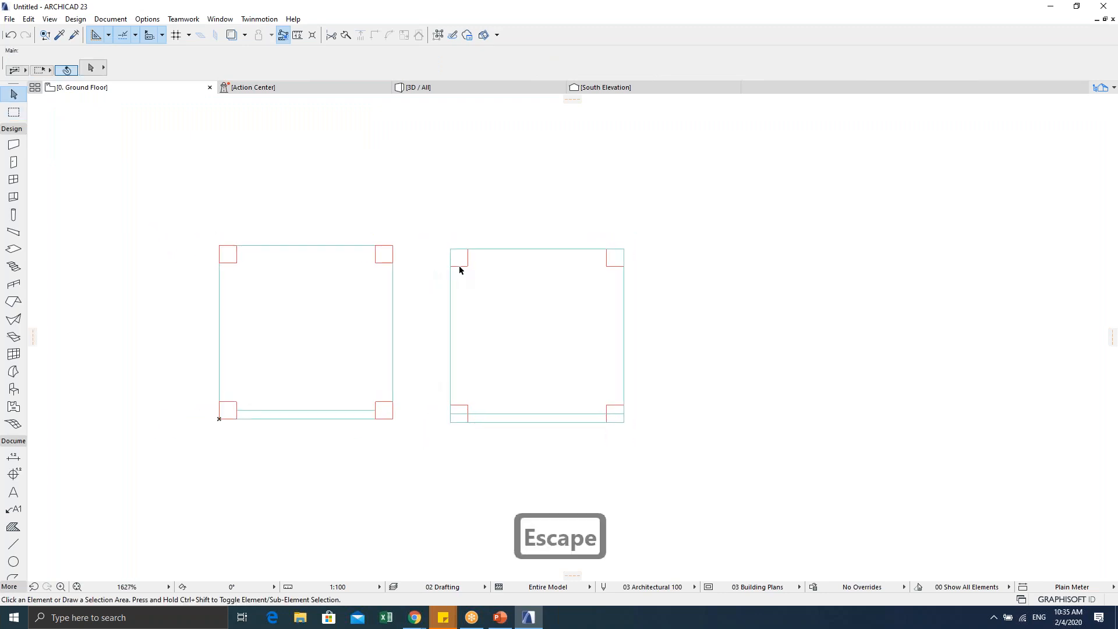
left_click(451, 255)
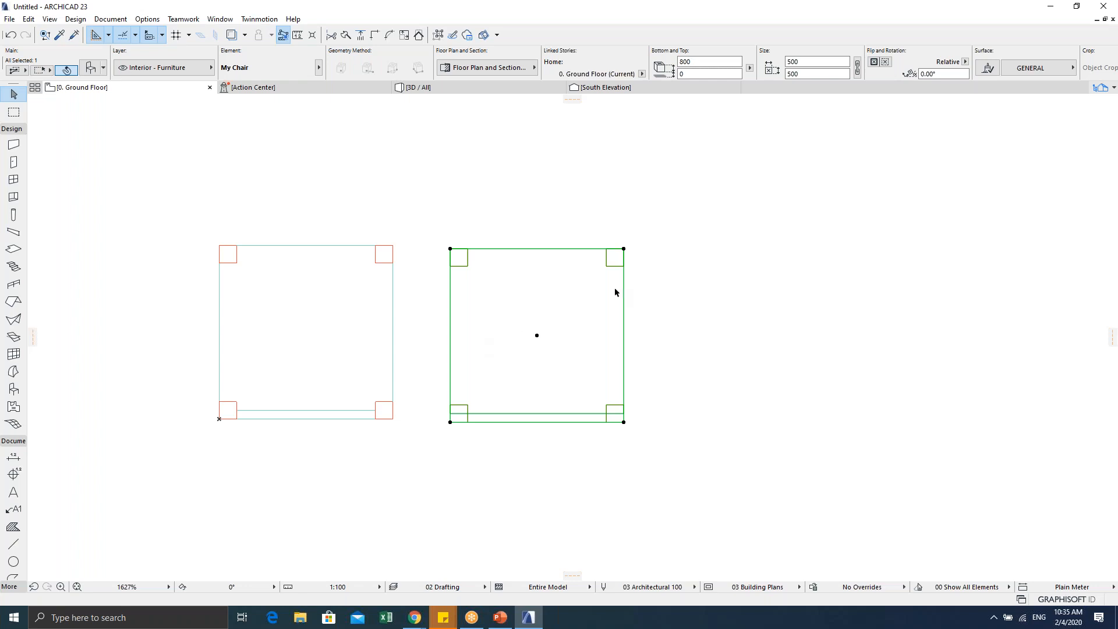
left_click(678, 262)
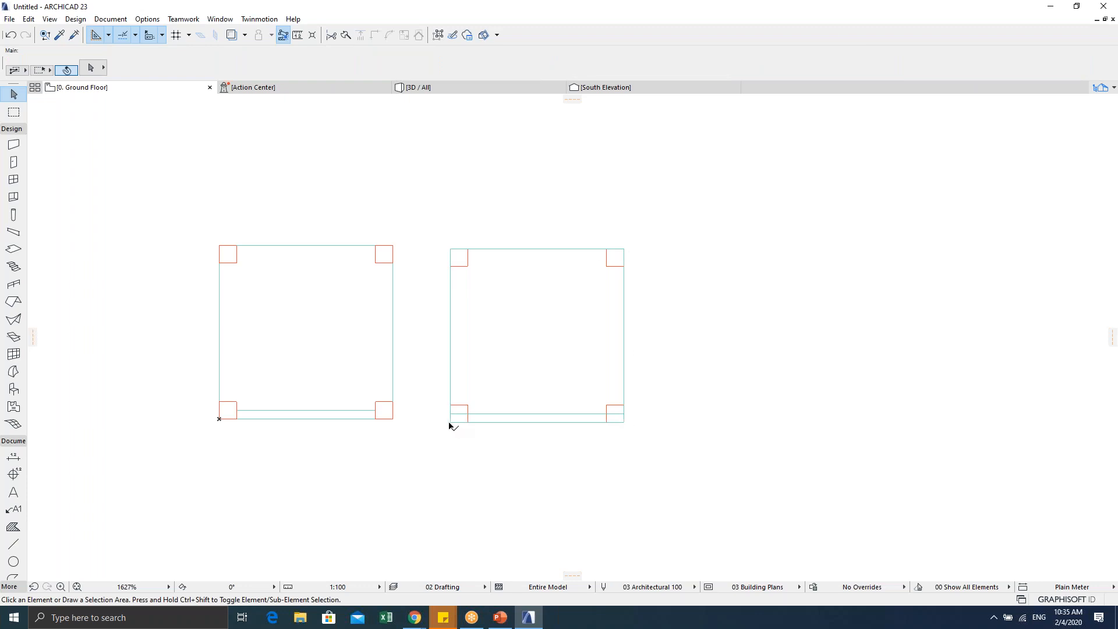
left_click_drag(492, 381, 456, 314)
key("Escape")
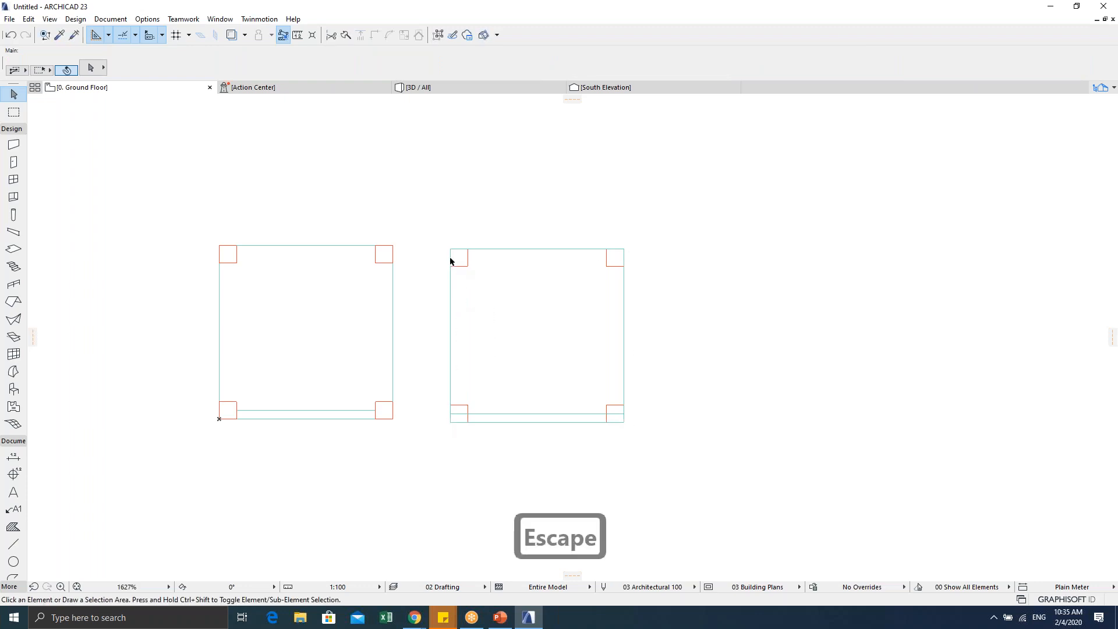
left_click(453, 250)
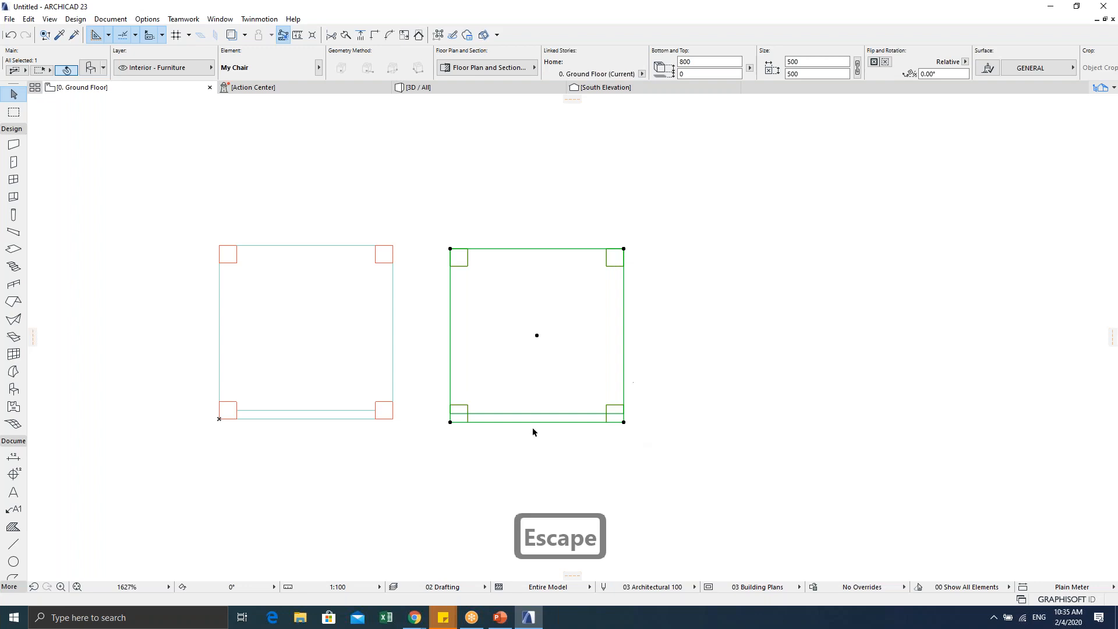
key("Escape")
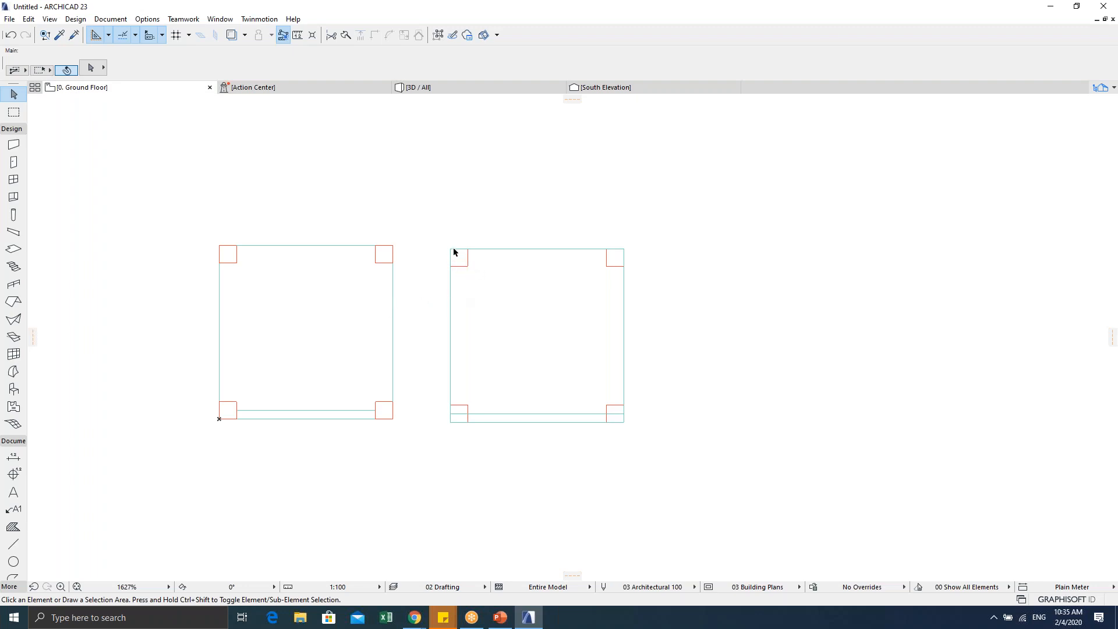
left_click(91, 71)
left_click(113, 64)
left_click(504, 293)
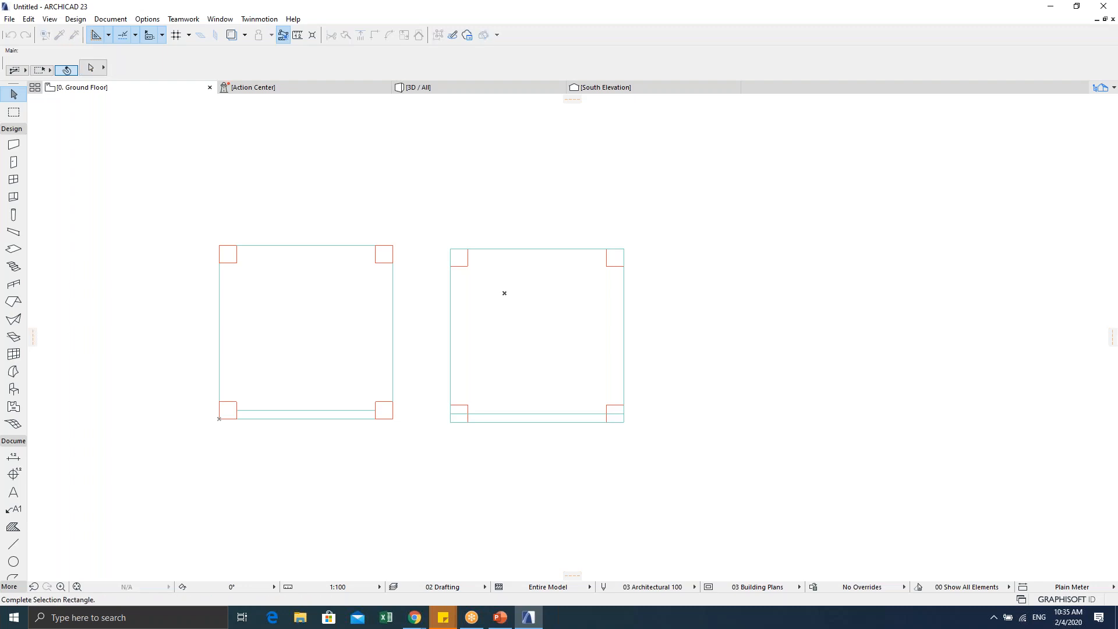
key("Escape")
key("Escape")
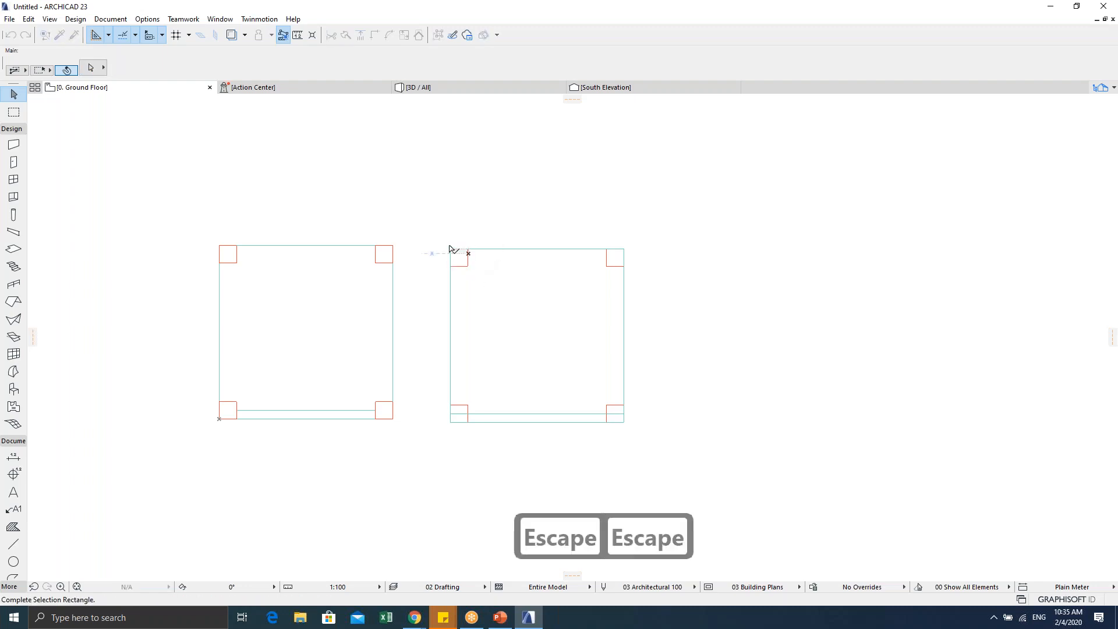
left_click(93, 70)
left_click(93, 66)
key("Escape")
left_click(448, 252)
key("Escape")
left_click(92, 68)
left_click(97, 63)
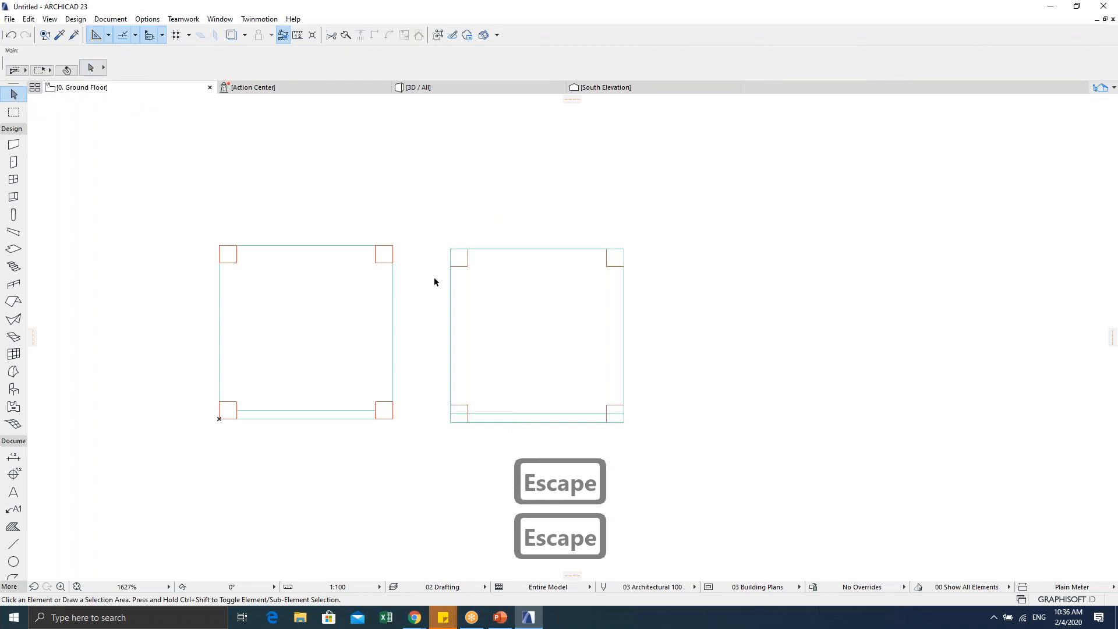
key("Escape")
key("Escape")
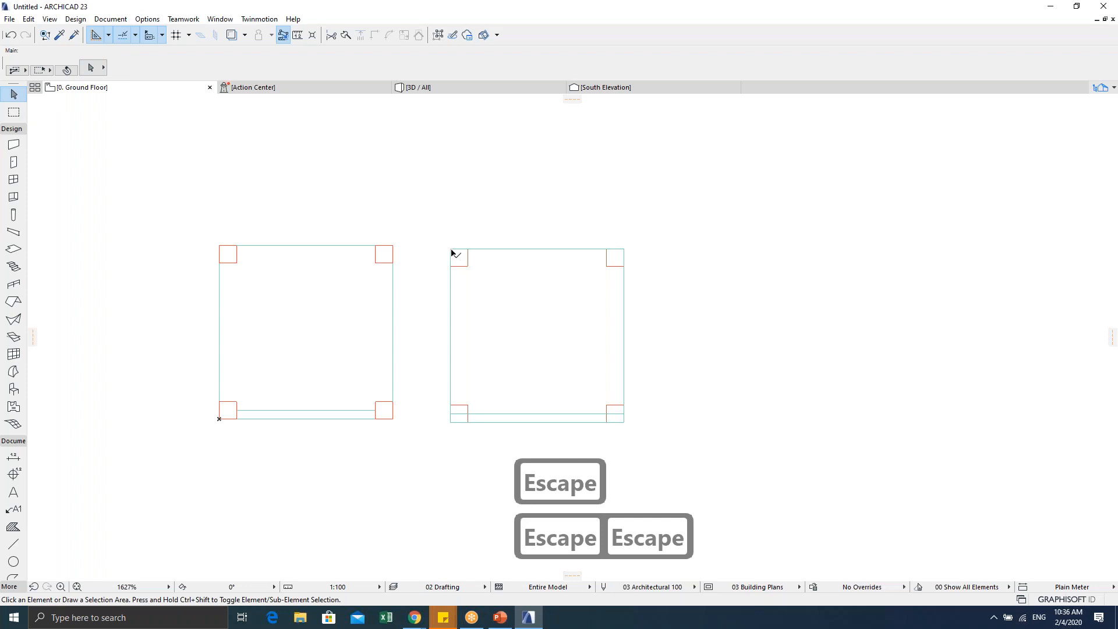
left_click(452, 252)
key("Escape")
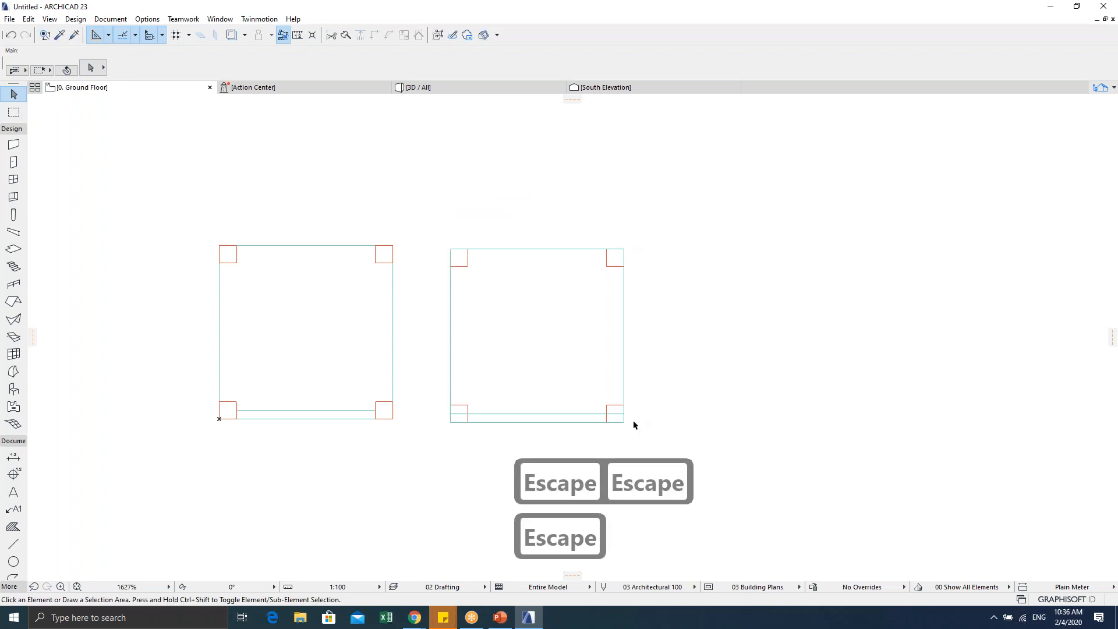
left_click(449, 422)
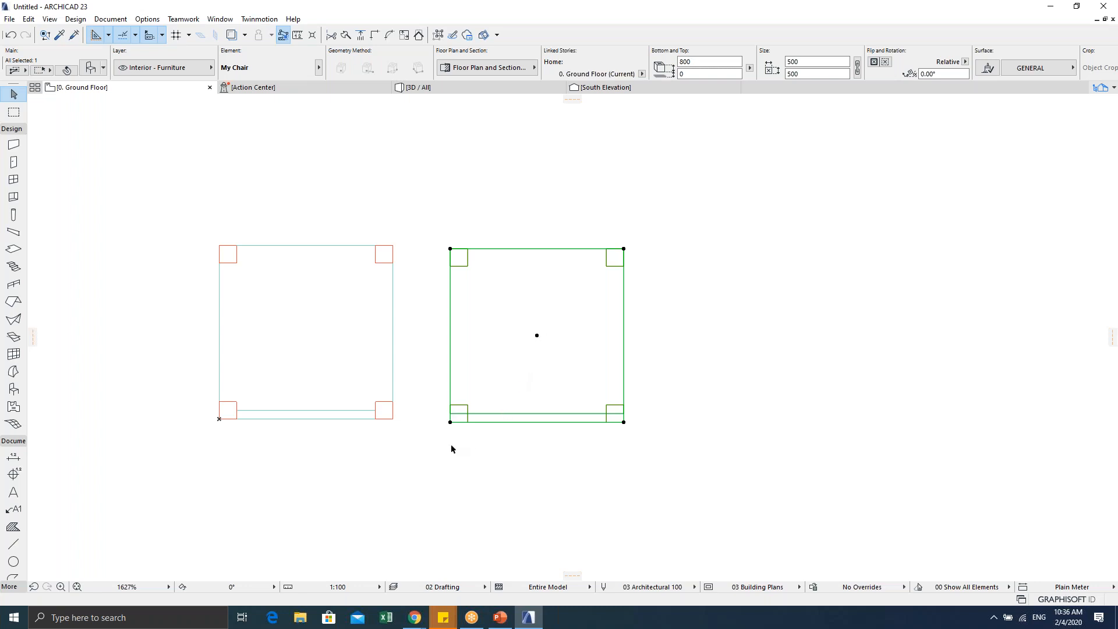
left_click(673, 267)
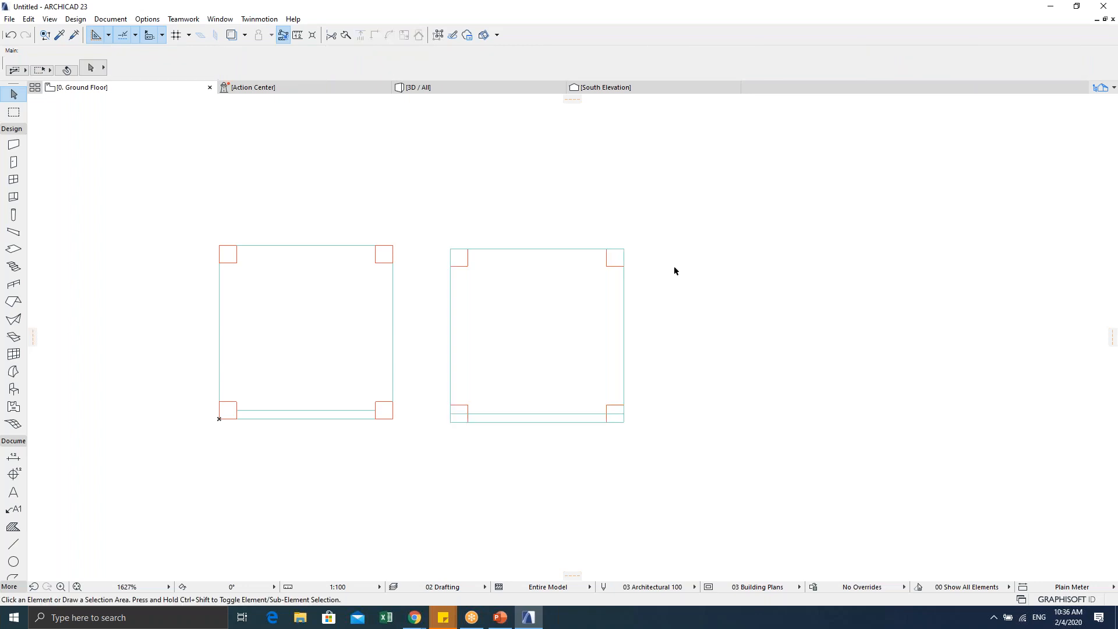
left_click(536, 336)
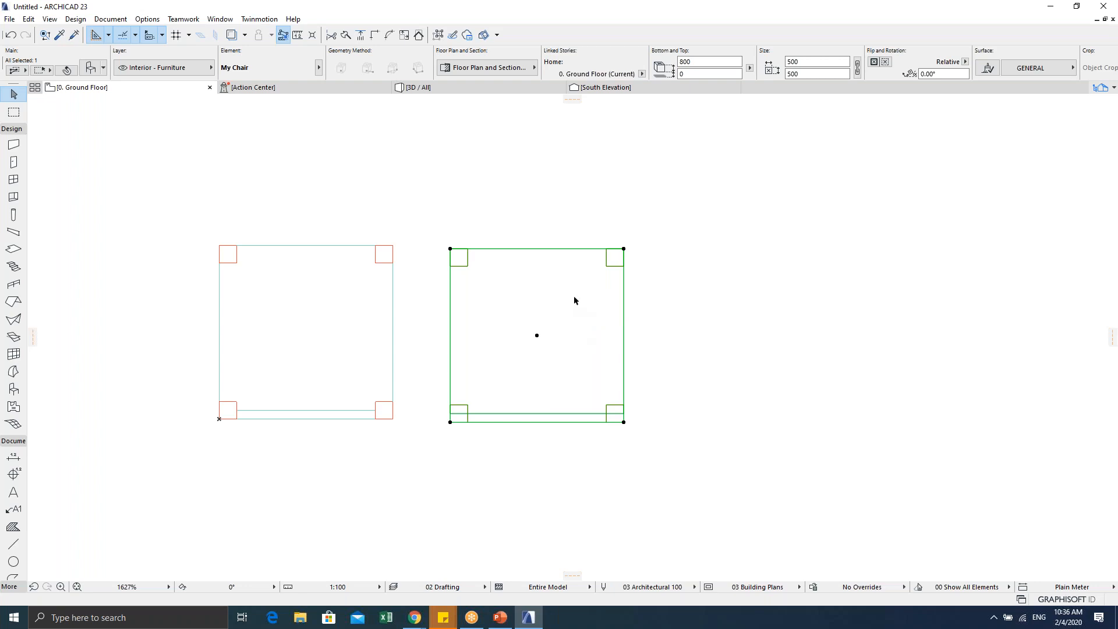
left_click(538, 237)
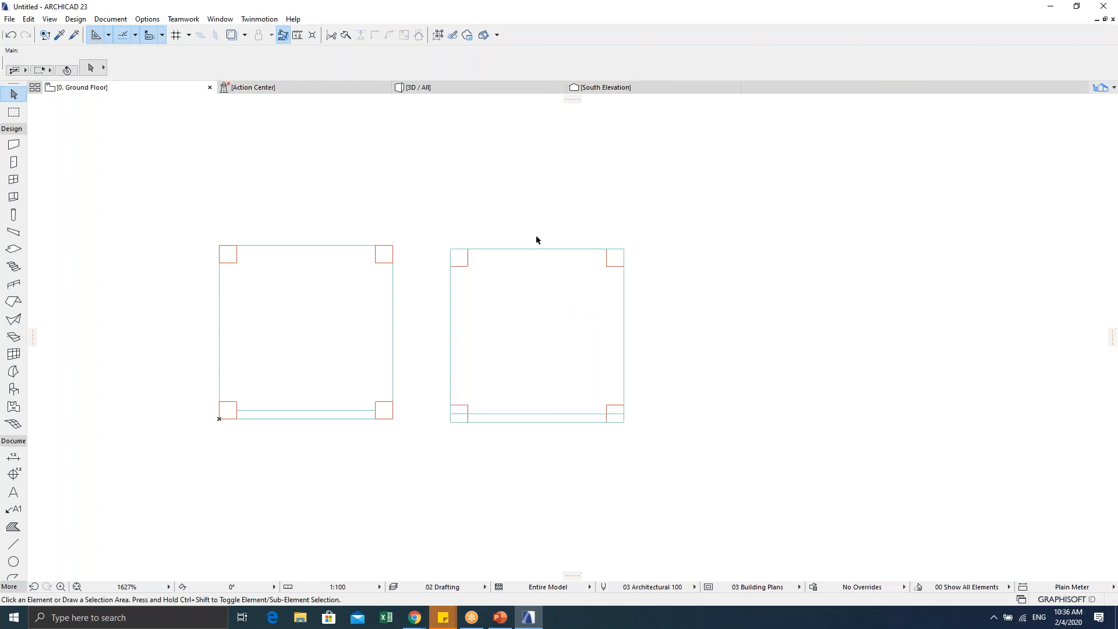
left_click(452, 250)
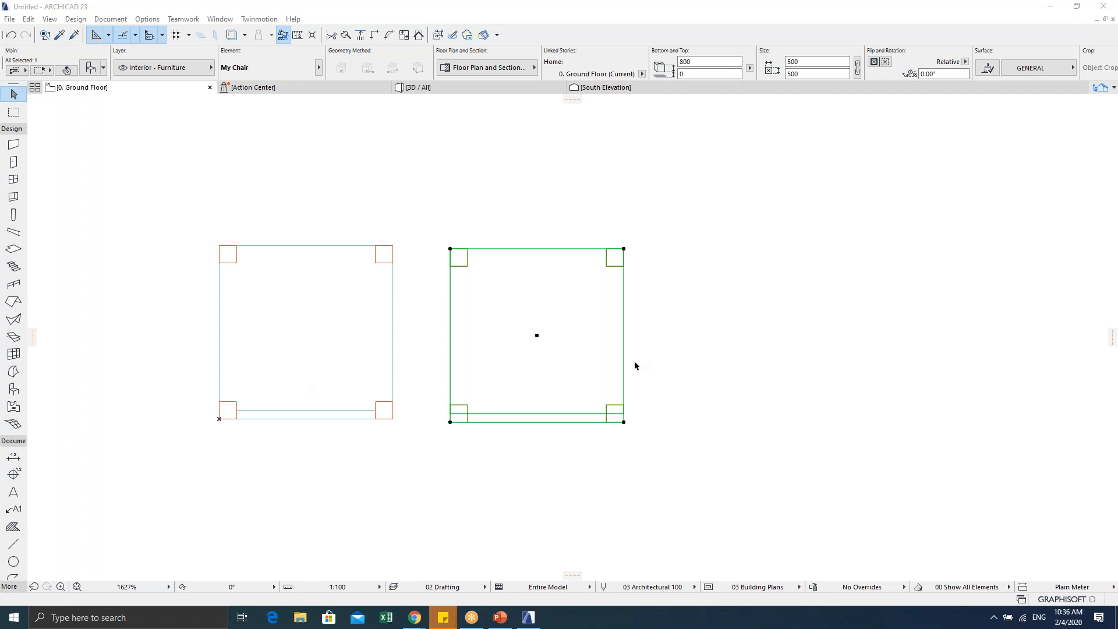
left_click(723, 311)
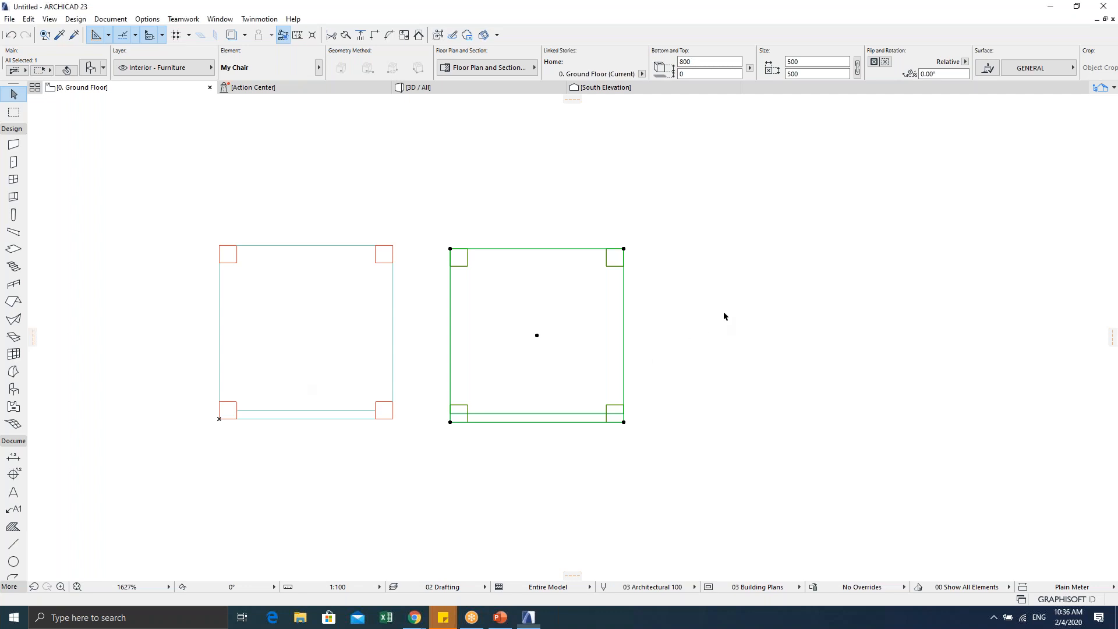
left_click(662, 303)
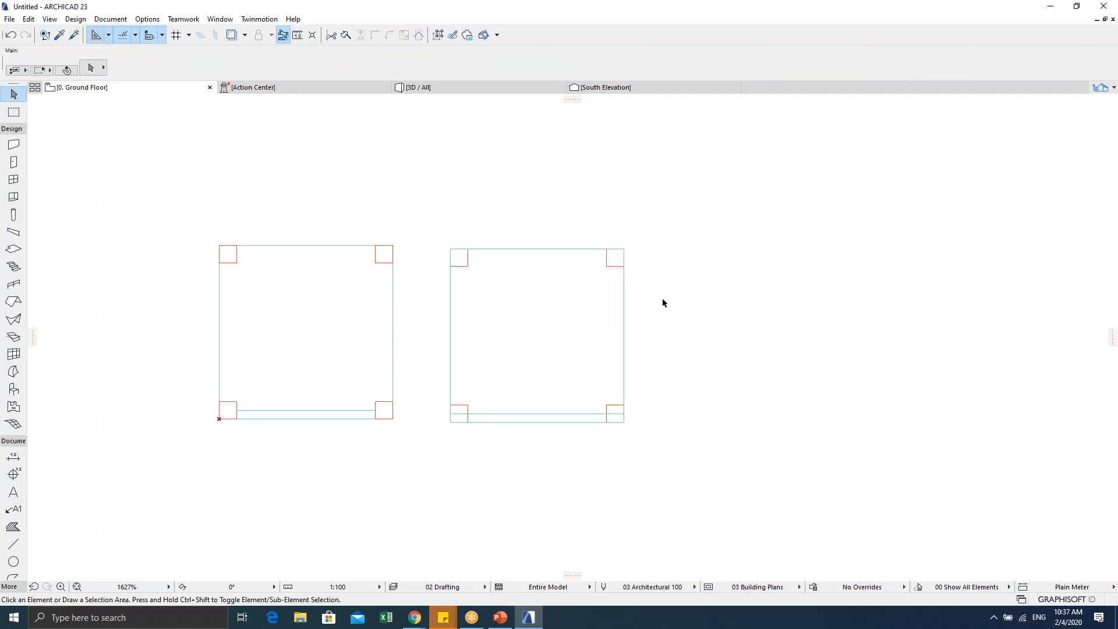
key("Escape")
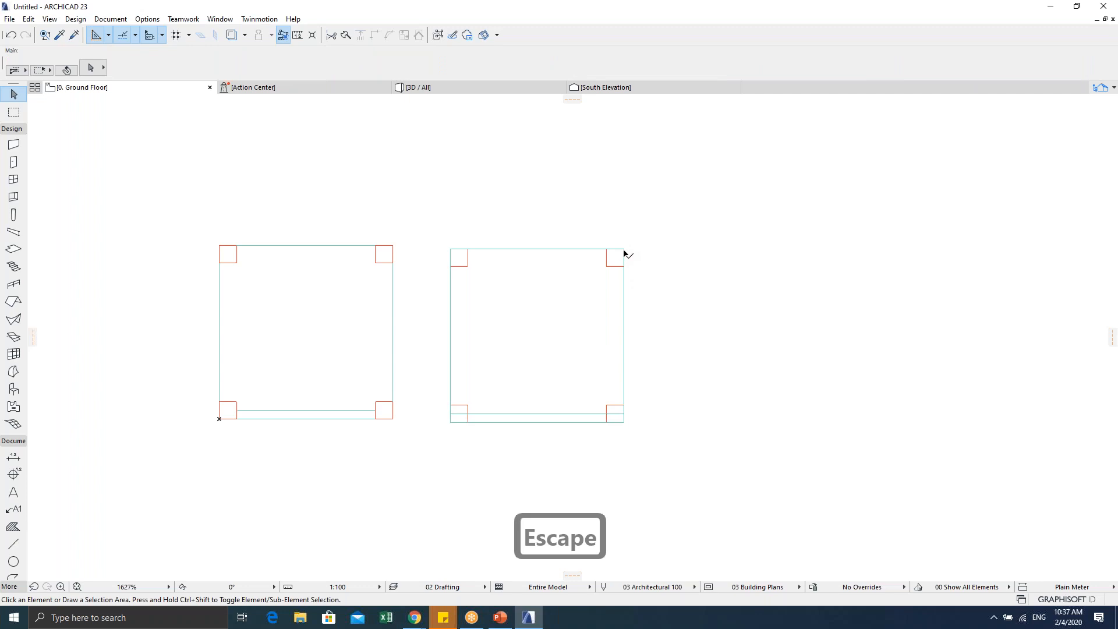
left_click(451, 423)
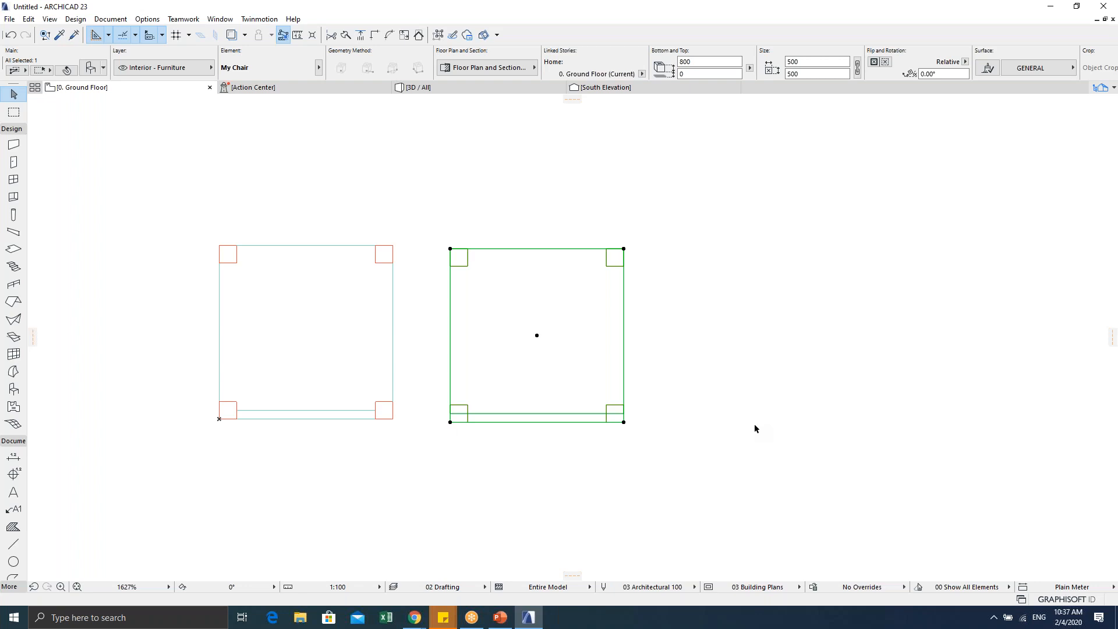
left_click(801, 385)
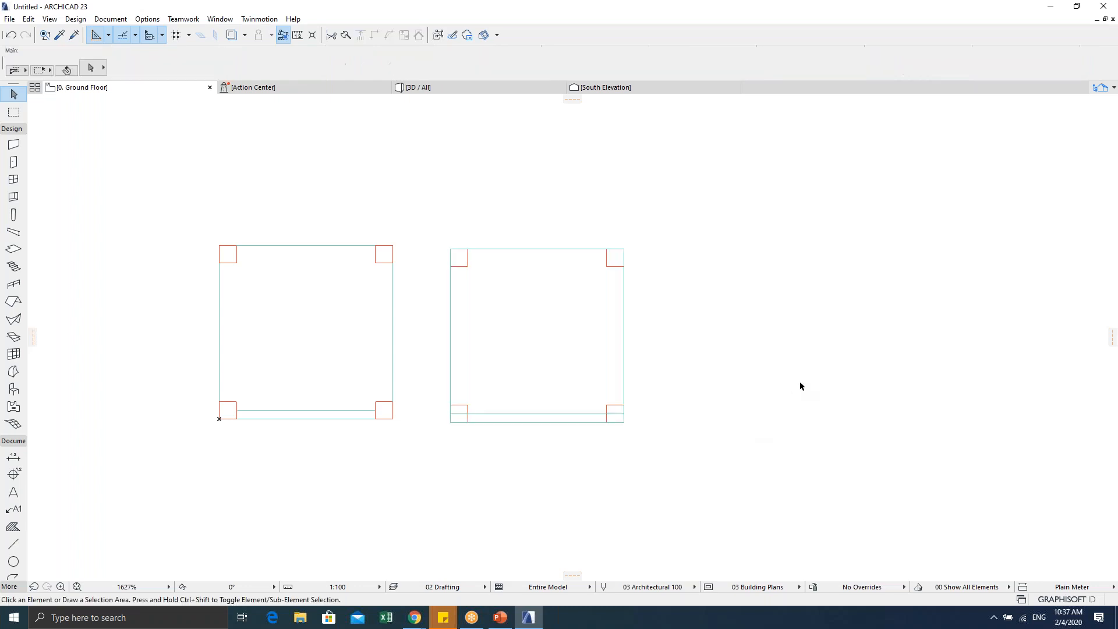
Step: Retry area and click selections until the right-hand My Chair alone is selected
left_click_drag(723, 179, 421, 470)
left_click_drag(745, 181, 441, 454)
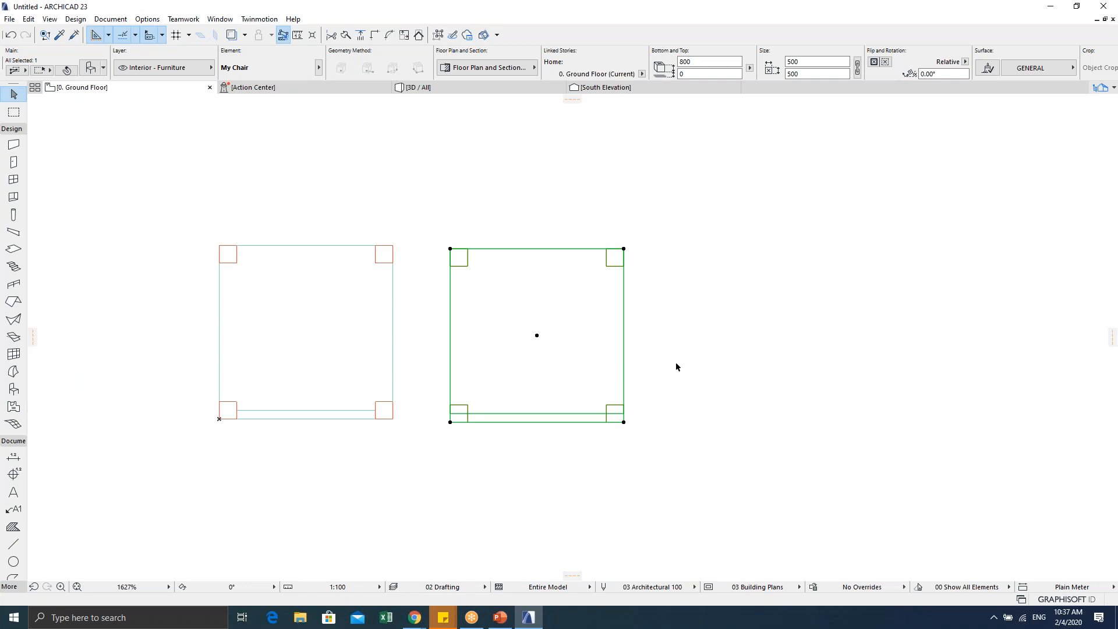
left_click(754, 339)
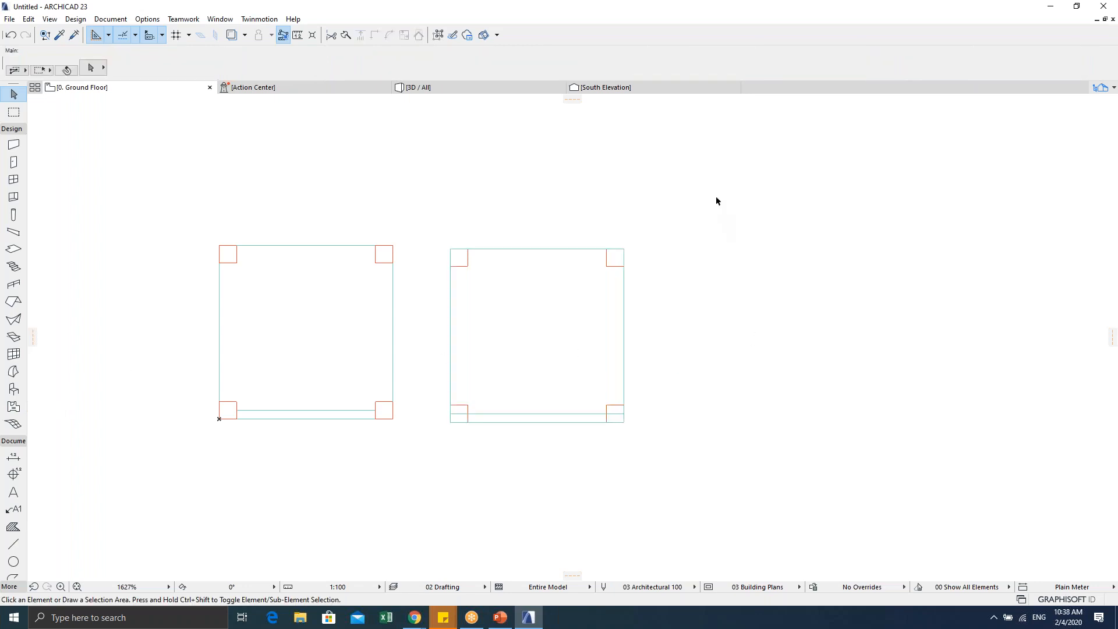
left_click_drag(722, 189, 431, 470)
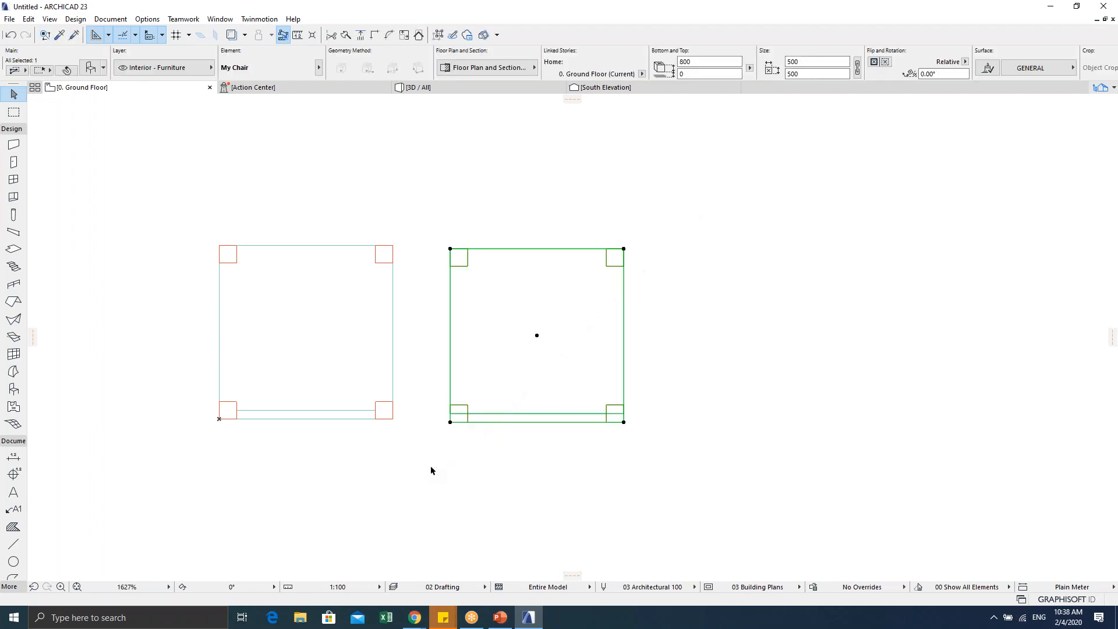
left_click(746, 359)
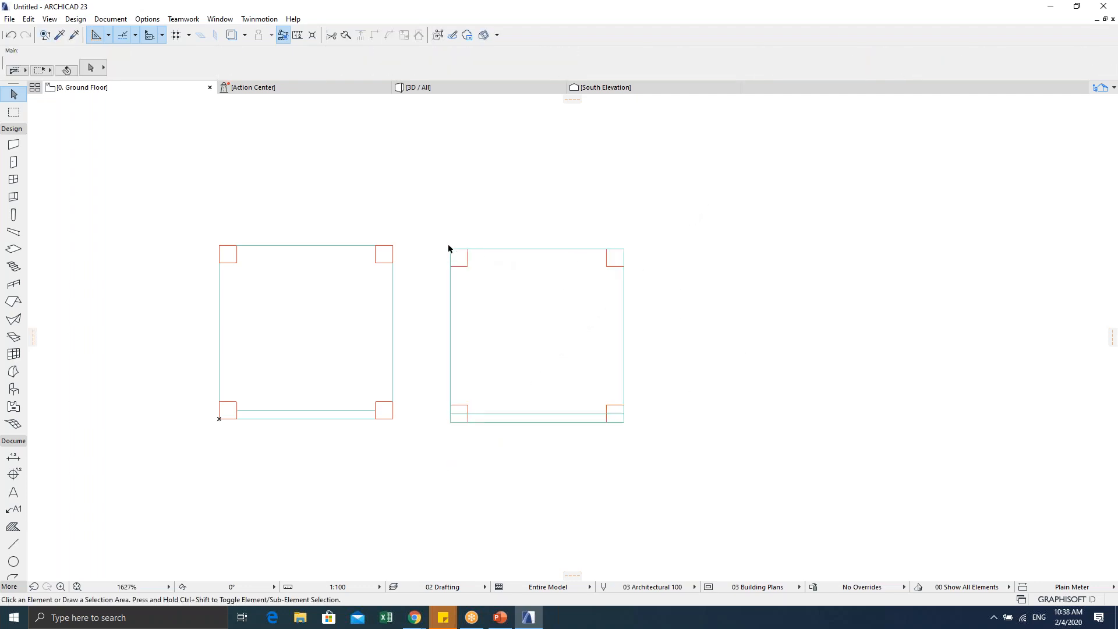
left_click(449, 426)
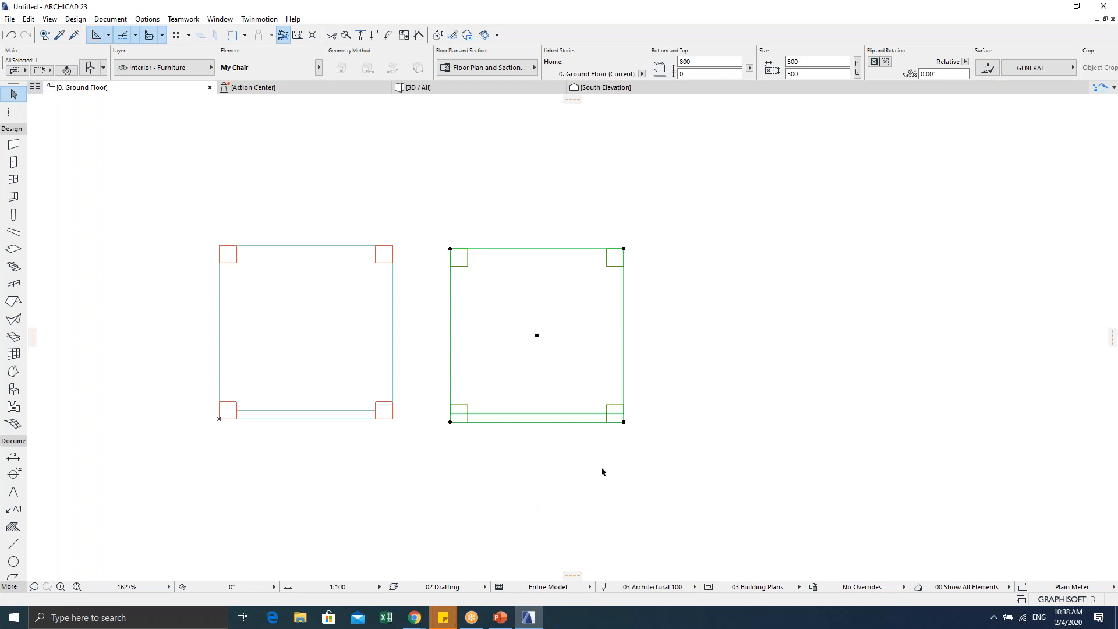
key("Escape")
left_click_drag(765, 192, 456, 442)
left_click_drag(420, 204, 679, 472)
Step: Zoom out, review the Object tool's My Chair defaults unchanged, and place a third chair on the right
left_click(521, 458)
scroll(521, 459, "down", 3)
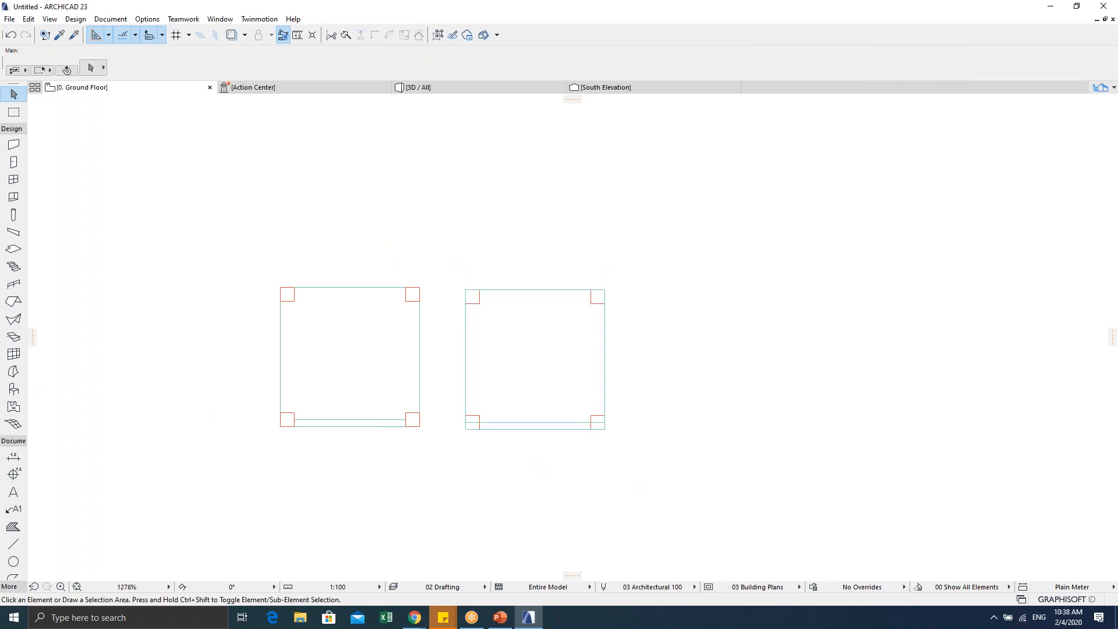
left_click(13, 393)
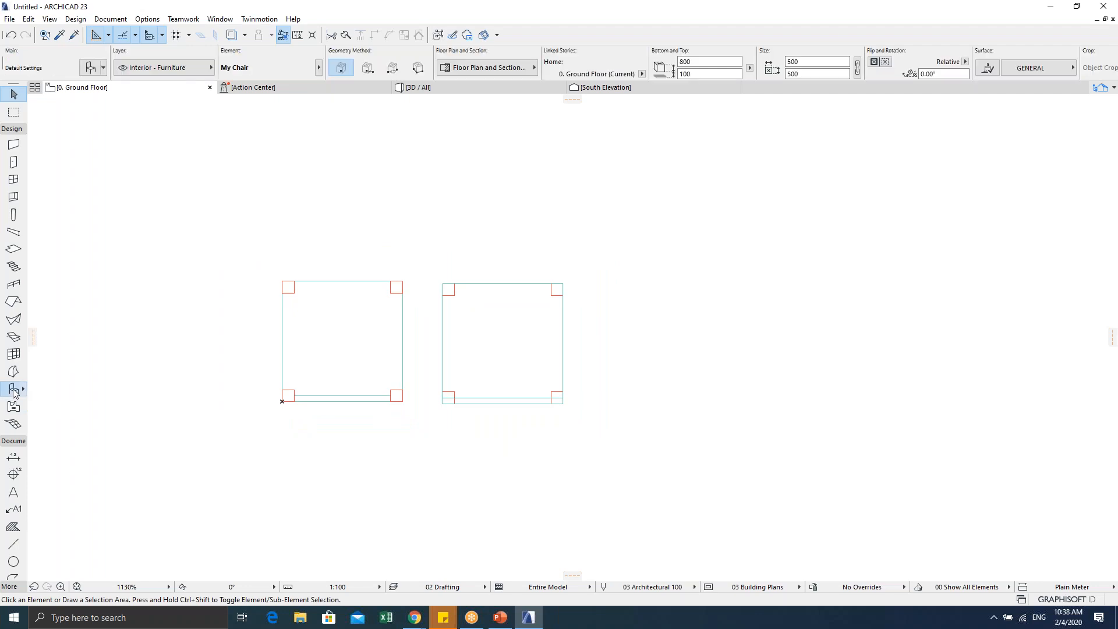
double_click(13, 394)
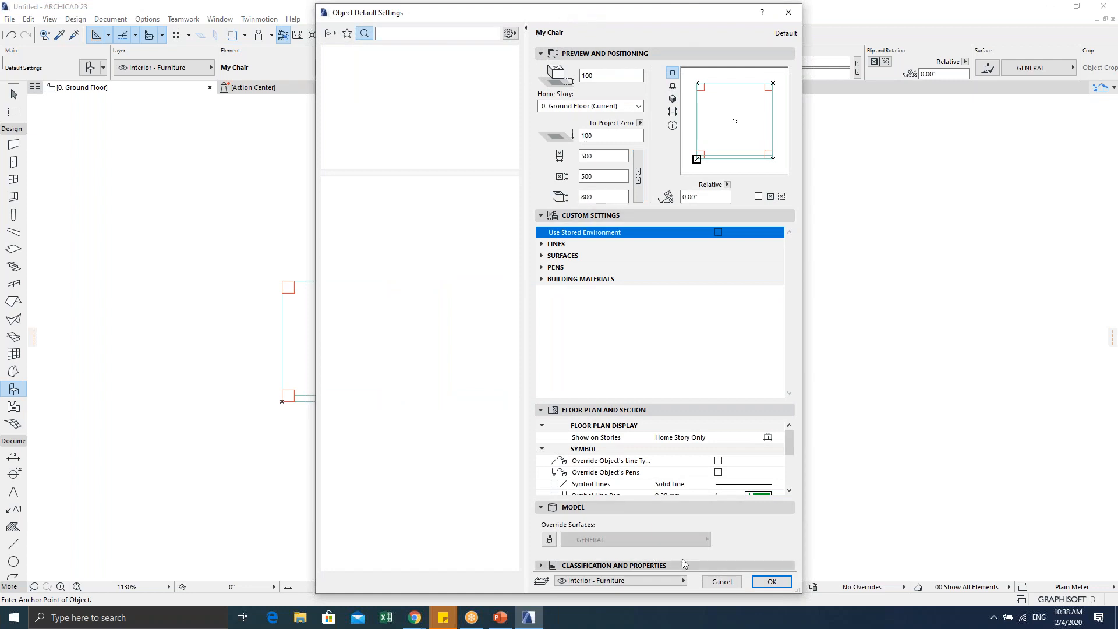
left_click(722, 581)
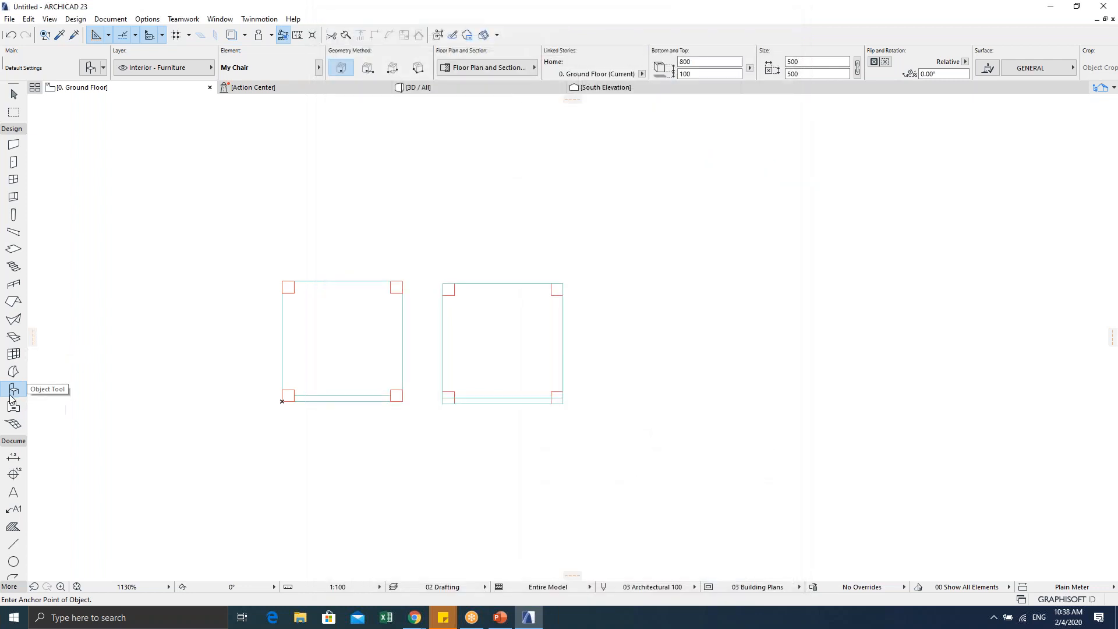
left_click(588, 405)
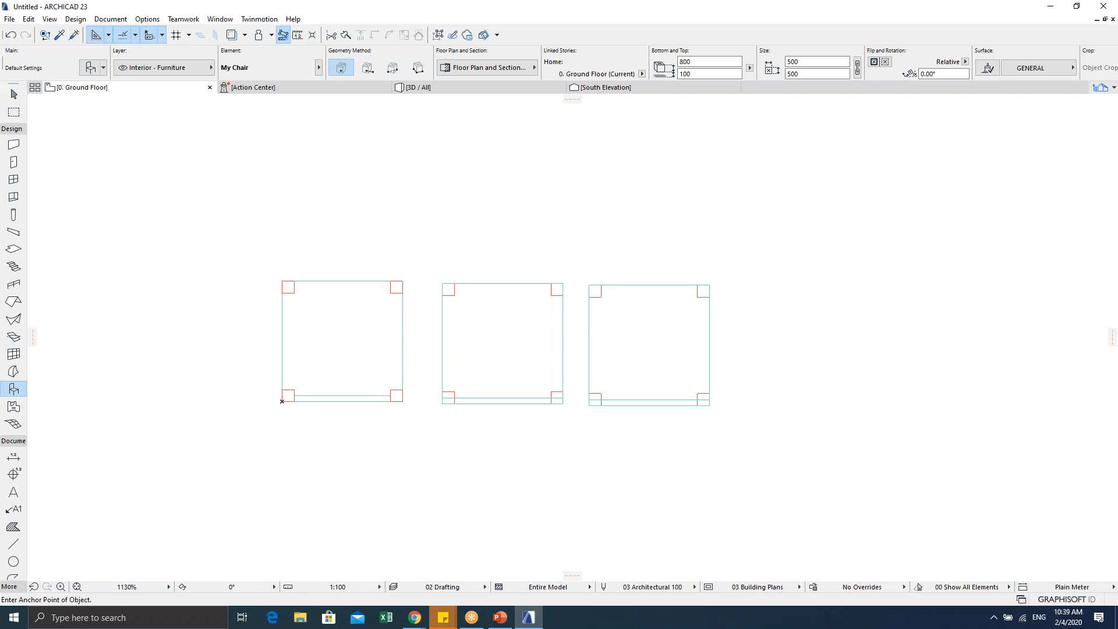
Step: Stop placing chairs, undo the third chair, and delete the second chair object
key("Escape")
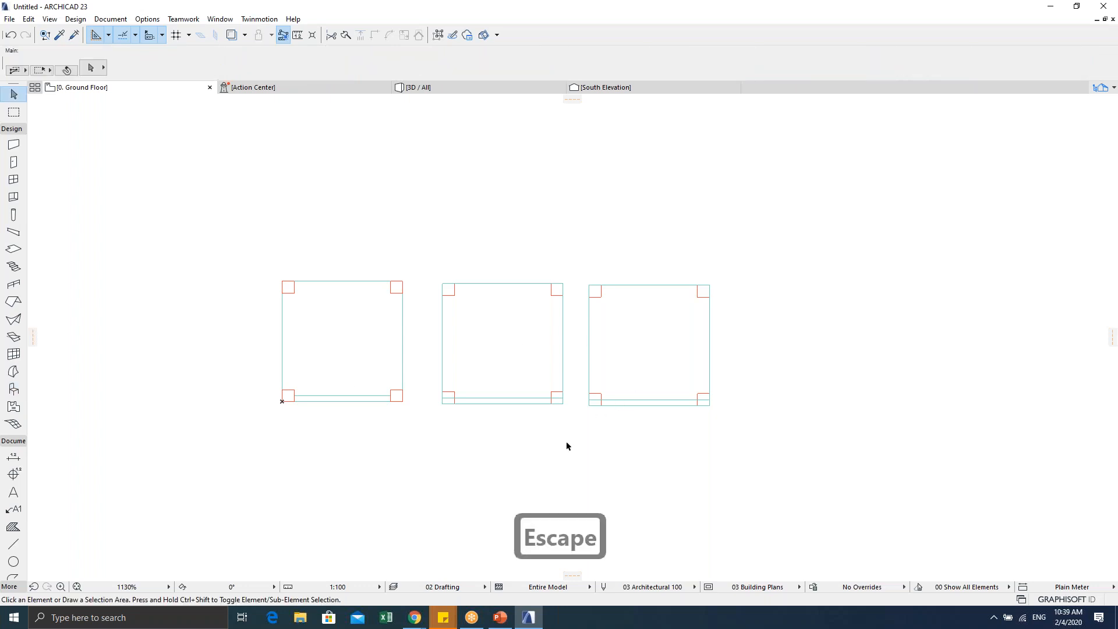
key("ctrl+z")
left_click_drag(436, 411, 589, 247)
key("Delete")
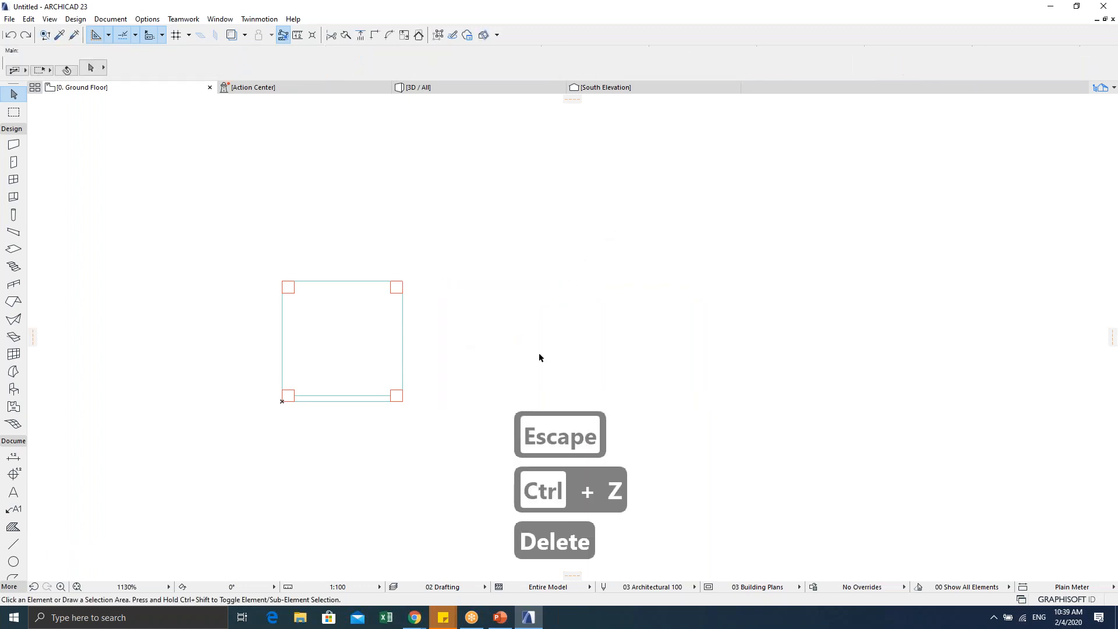
Step: Select the original slab-and-column chair and bring up the Save Selection as choices
middle_click_drag(339, 330, 366, 277)
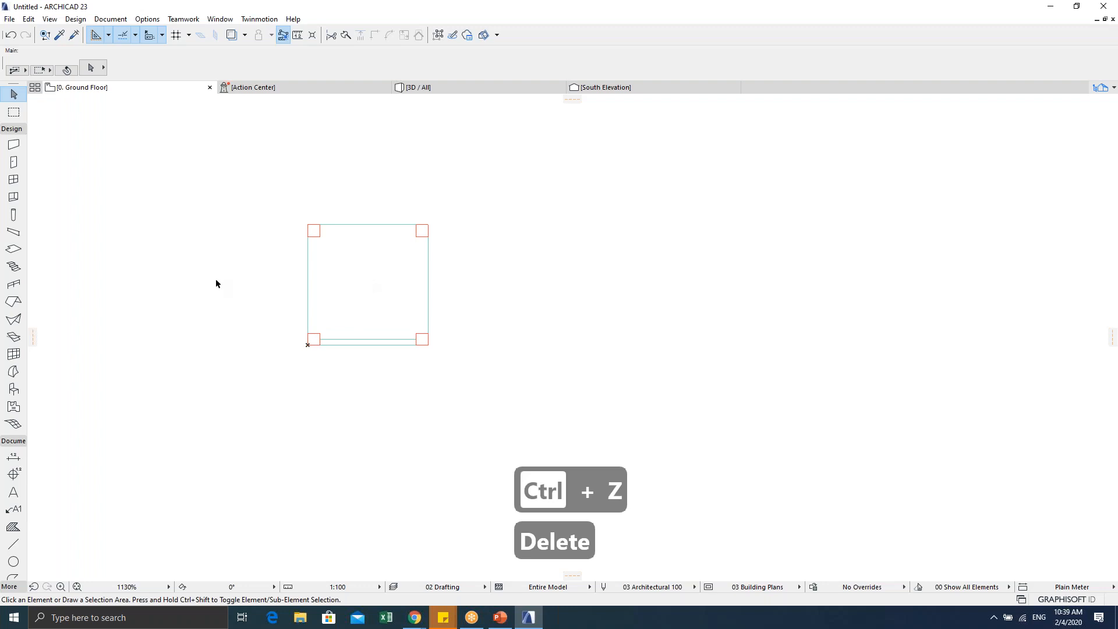
left_click(266, 192)
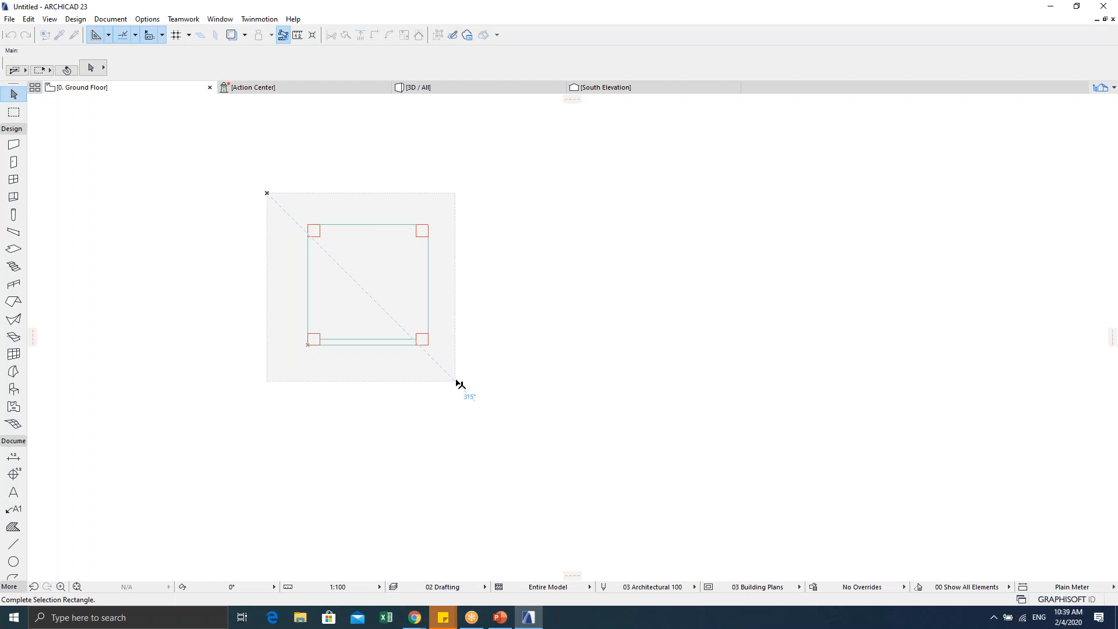
left_click(456, 381)
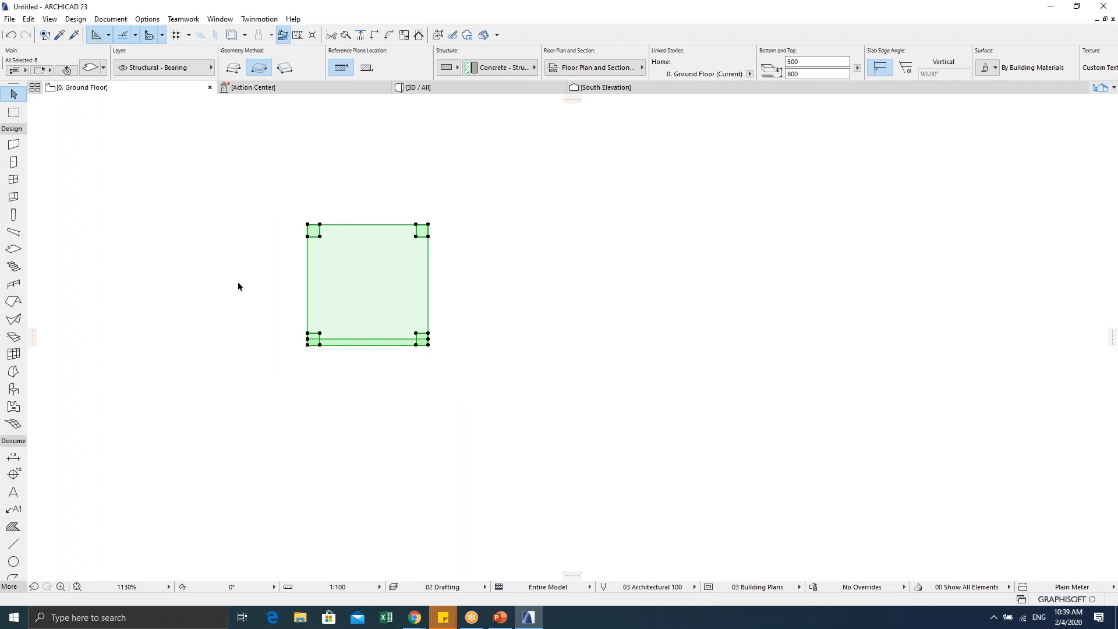
left_click(9, 18)
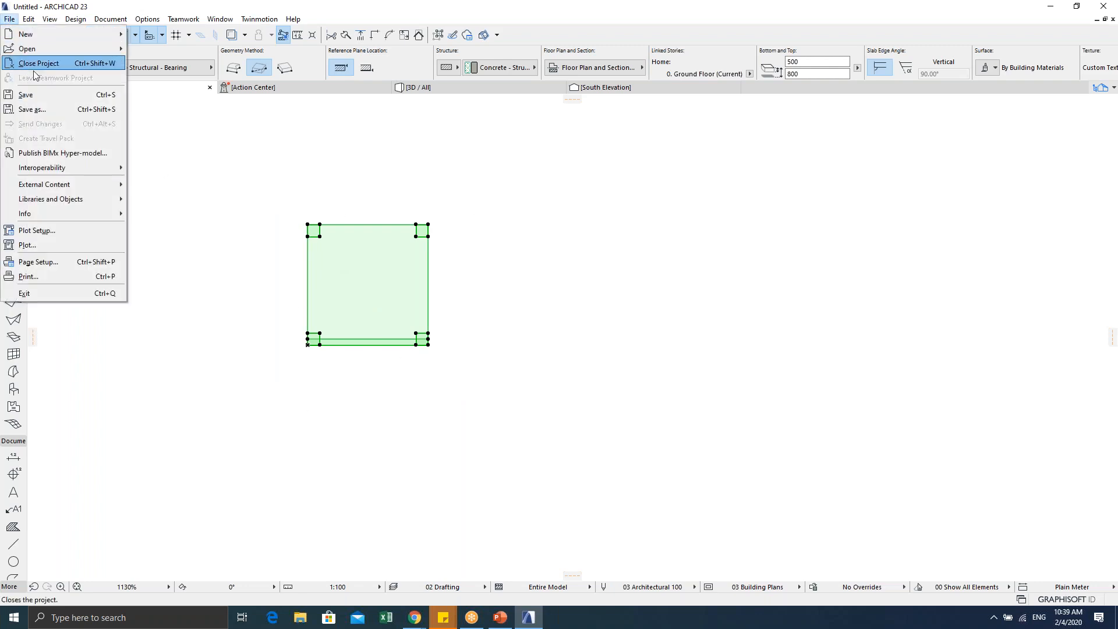
mouse_move(61, 200)
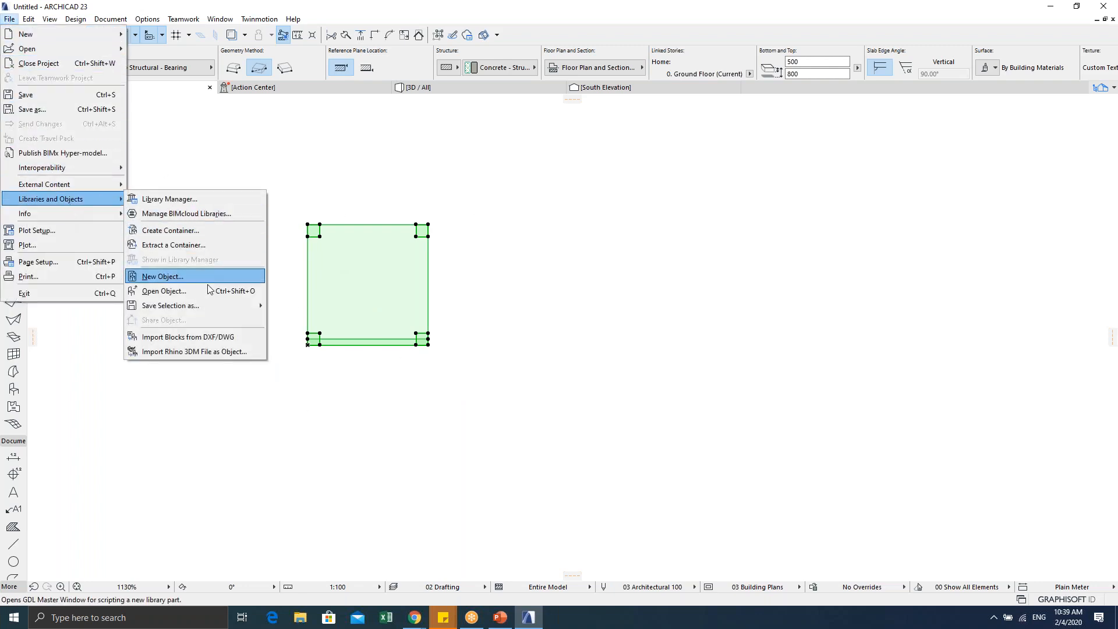
mouse_move(215, 303)
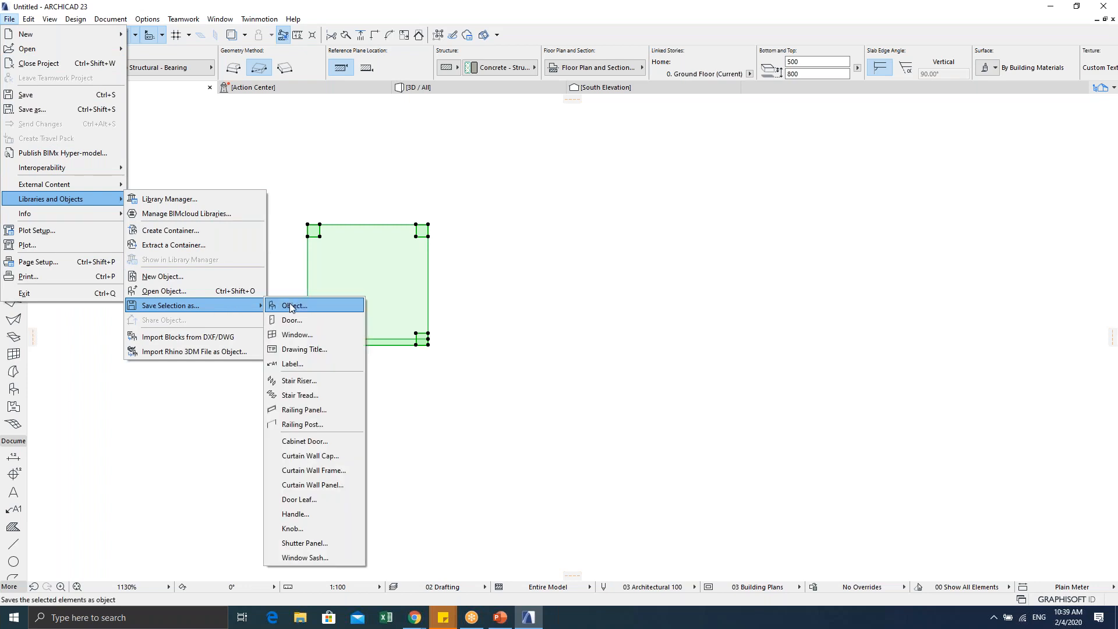
Step: Dismiss the save menu and place a My Chair object below-right of the original chair
left_click(304, 170)
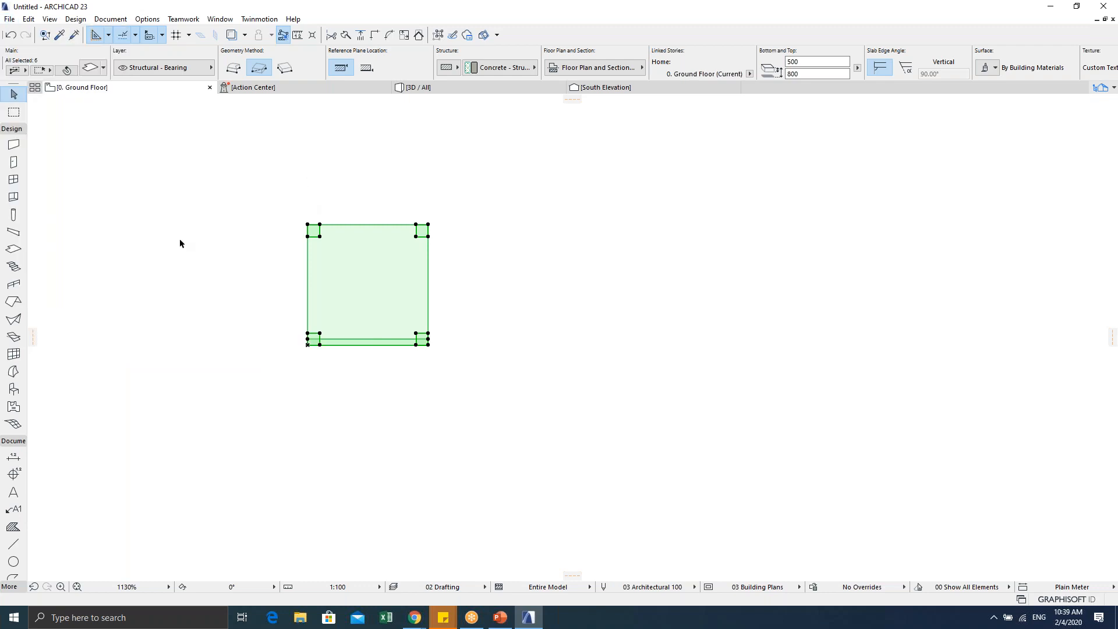
left_click(13, 390)
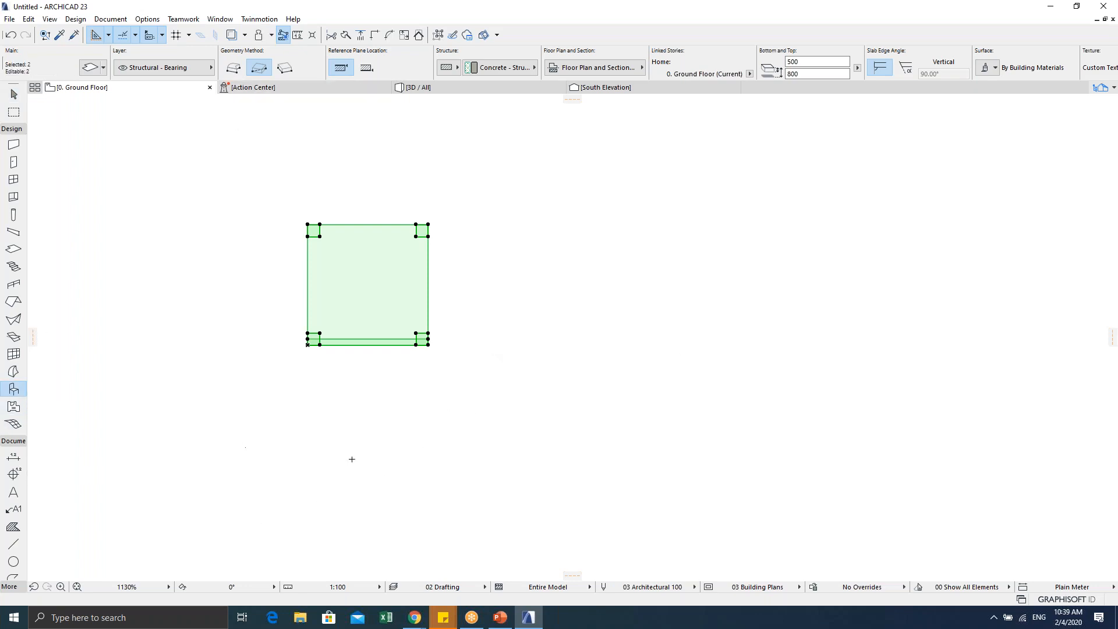
key("Escape")
left_click(300, 281)
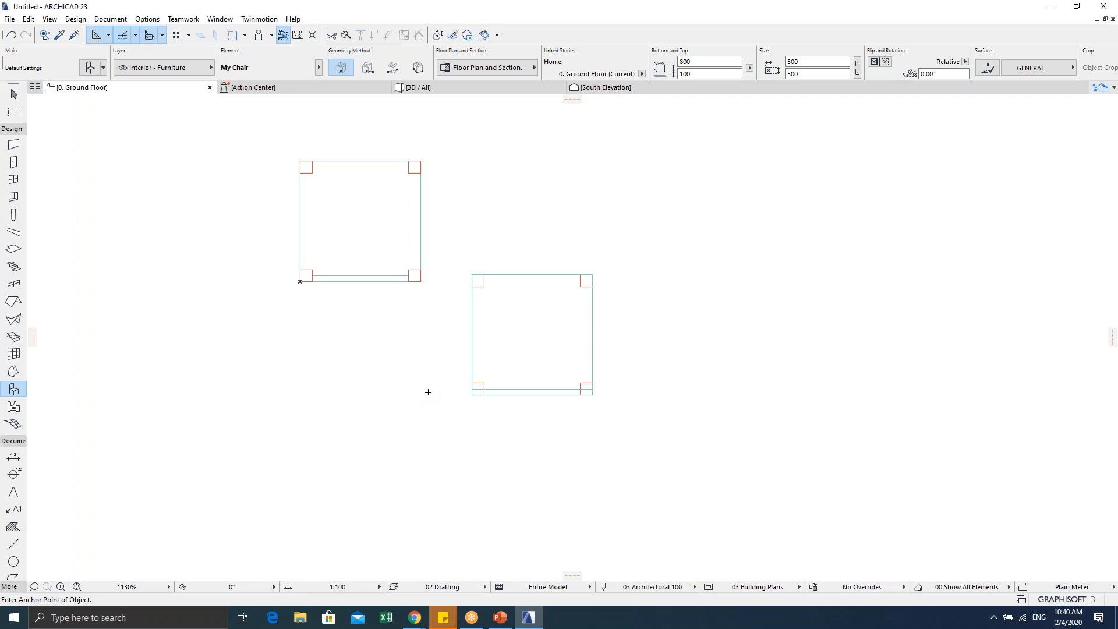
key("Escape")
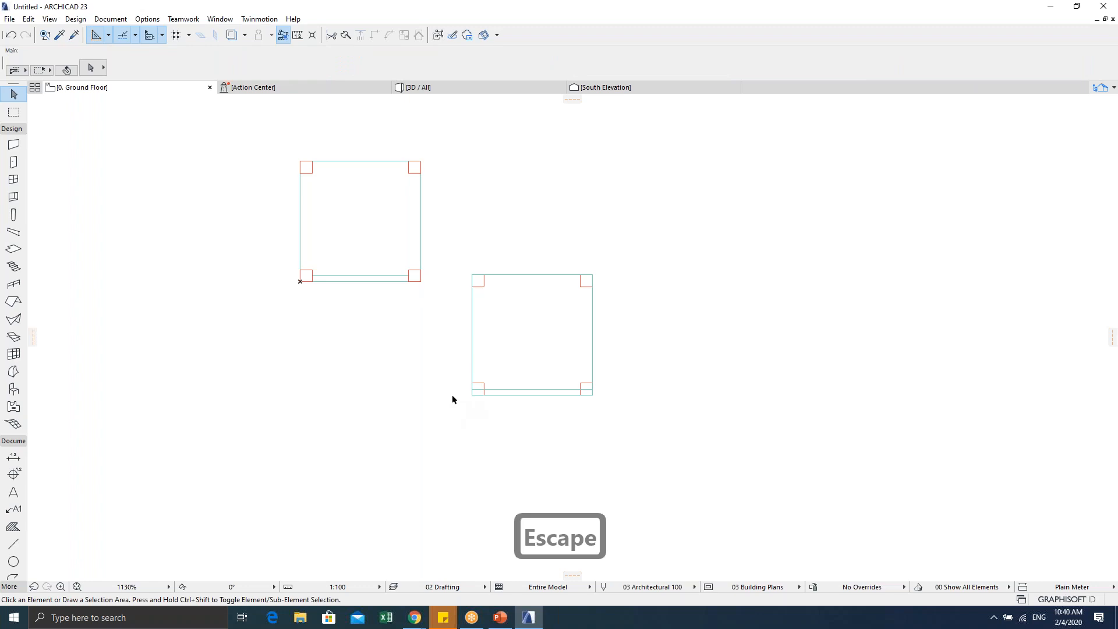
key("F2")
Step: Inspect both chairs in 3D, selecting the right chair's backrest, seat and leg, then the left chair
key("F5")
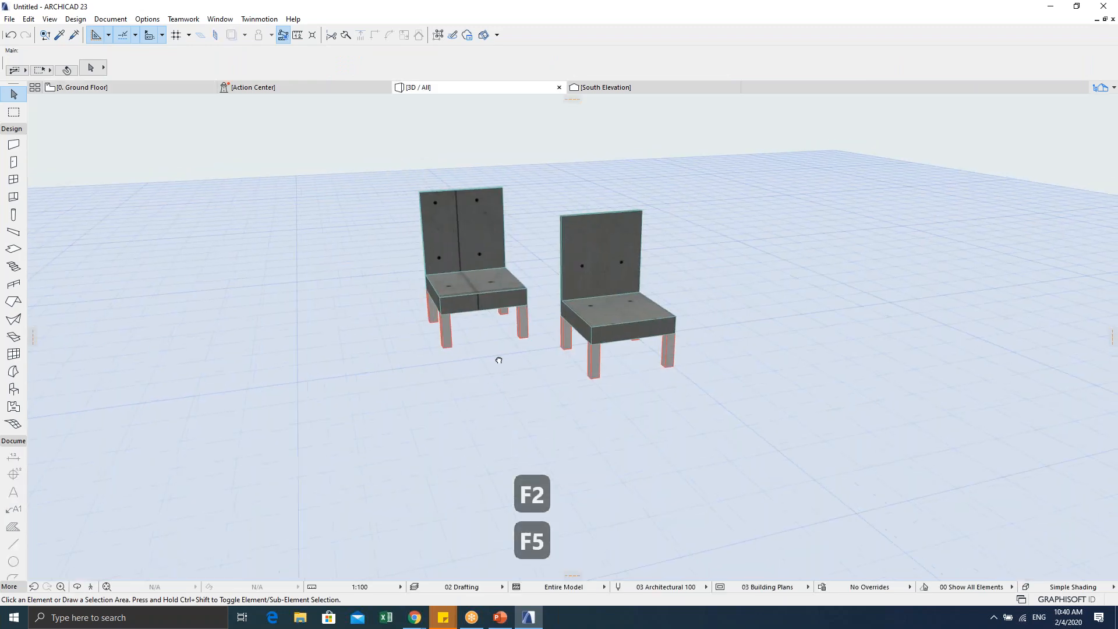
middle_click_drag(471, 293, 550, 328, "shift")
left_click(536, 253)
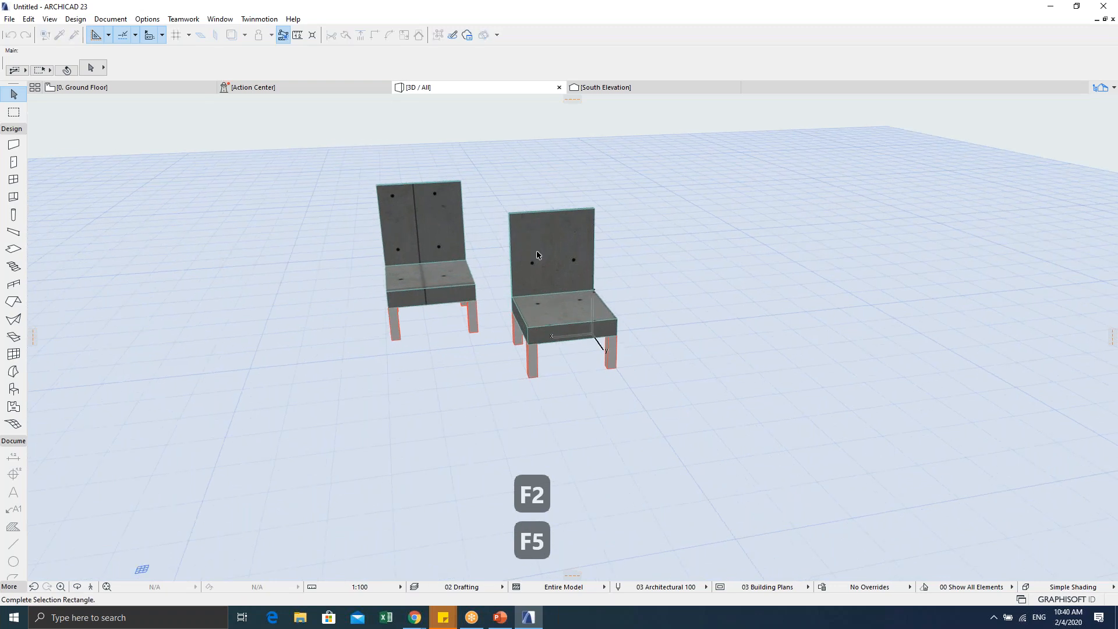
key("Escape")
left_click(517, 225)
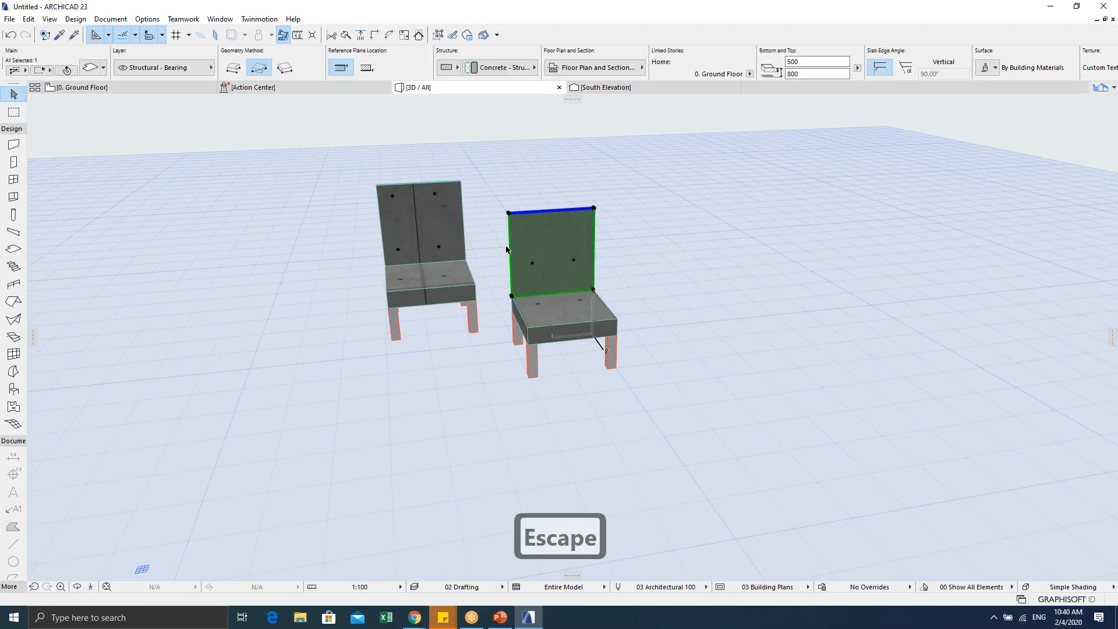
scroll(535, 256, "up", 5)
left_click(595, 423)
middle_click_drag(536, 461, 598, 475, "shift")
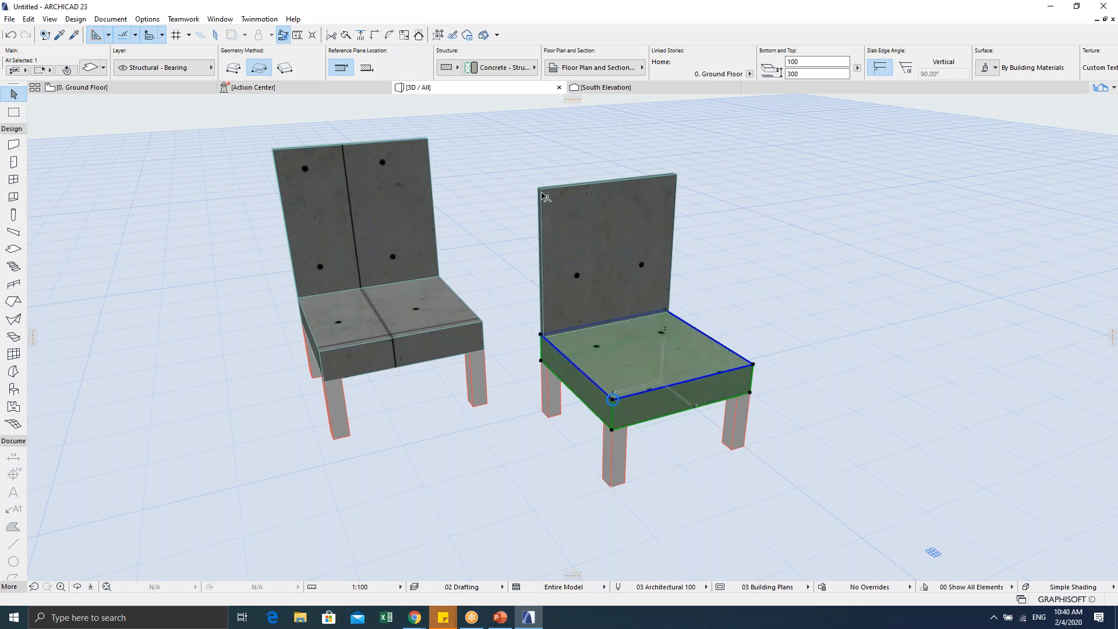
left_click(550, 417)
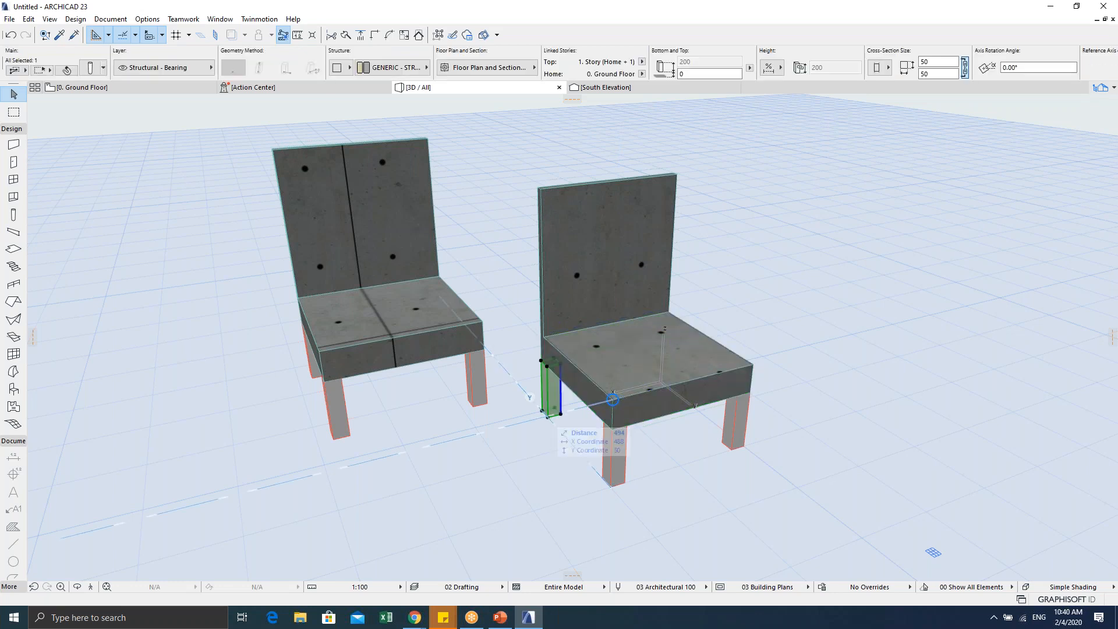
scroll(538, 366, "down", 5)
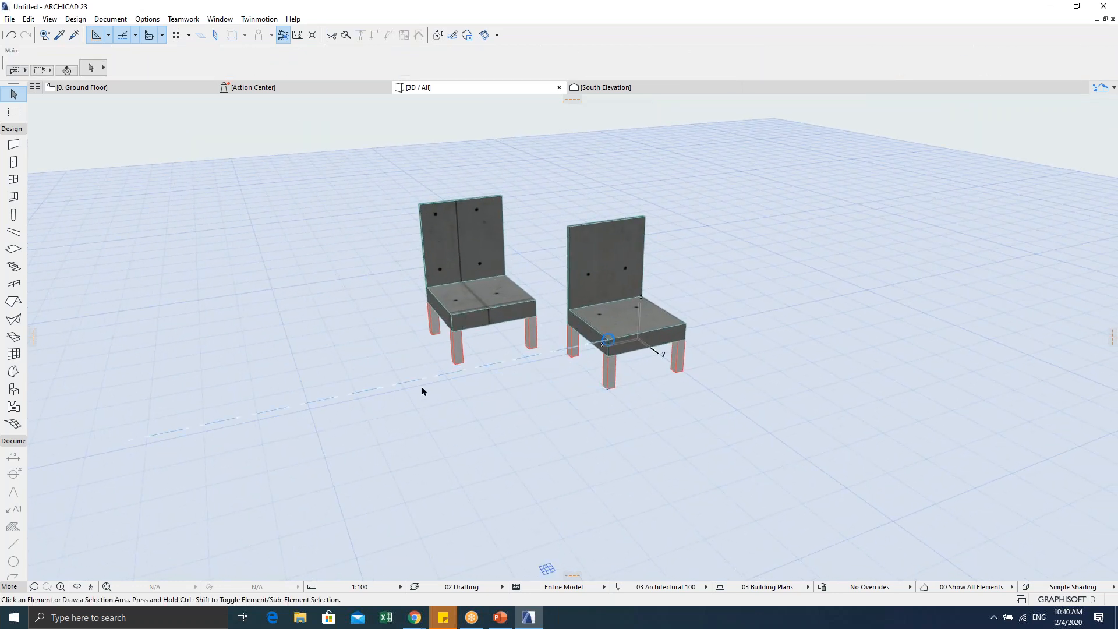
left_click(477, 272)
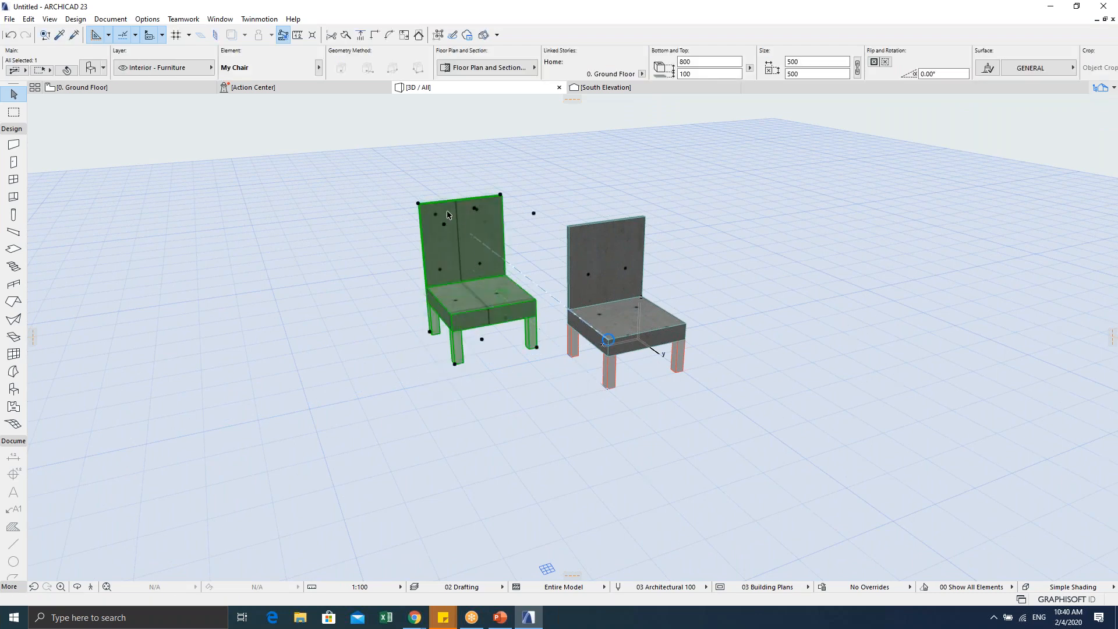
middle_click_drag(497, 291, 499, 322, "shift")
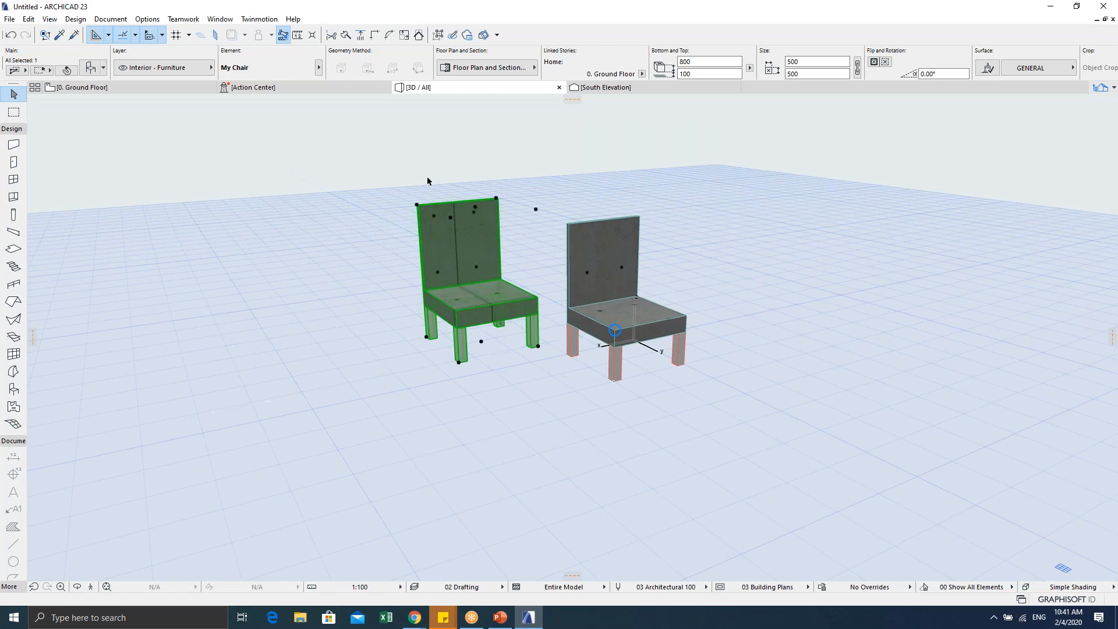
scroll(447, 283, "up", 3)
left_click(441, 279)
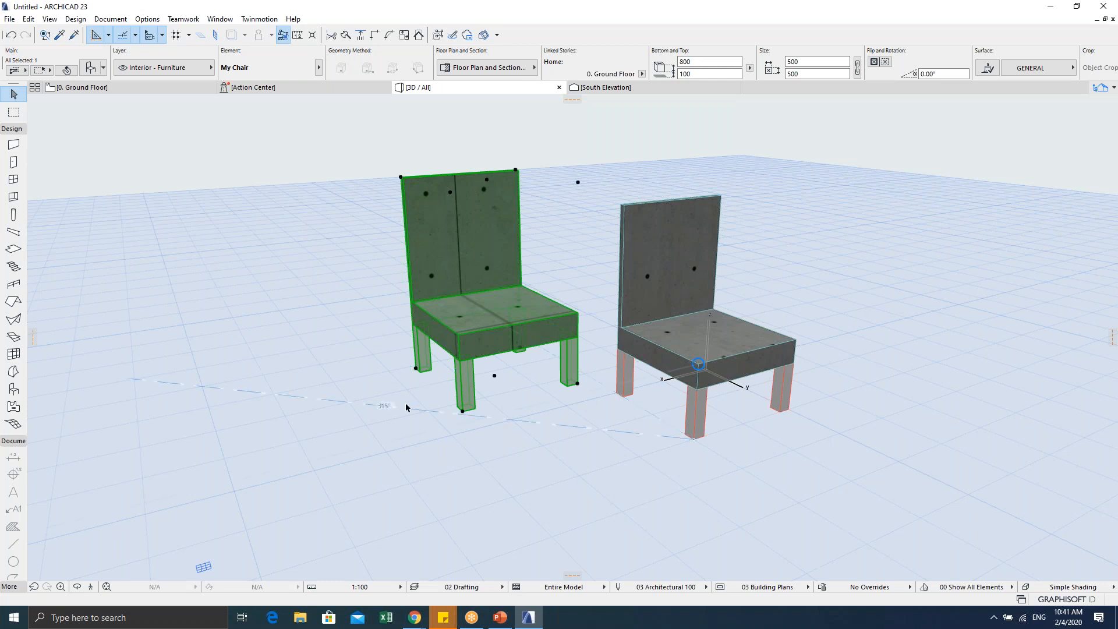
left_click(407, 428)
Step: Return to the Ground Floor plan and area-select the left chair's six slabs
key("Escape")
key("F2")
key("Escape")
scroll(377, 324, "down", 1)
left_click(364, 211)
left_click(491, 348)
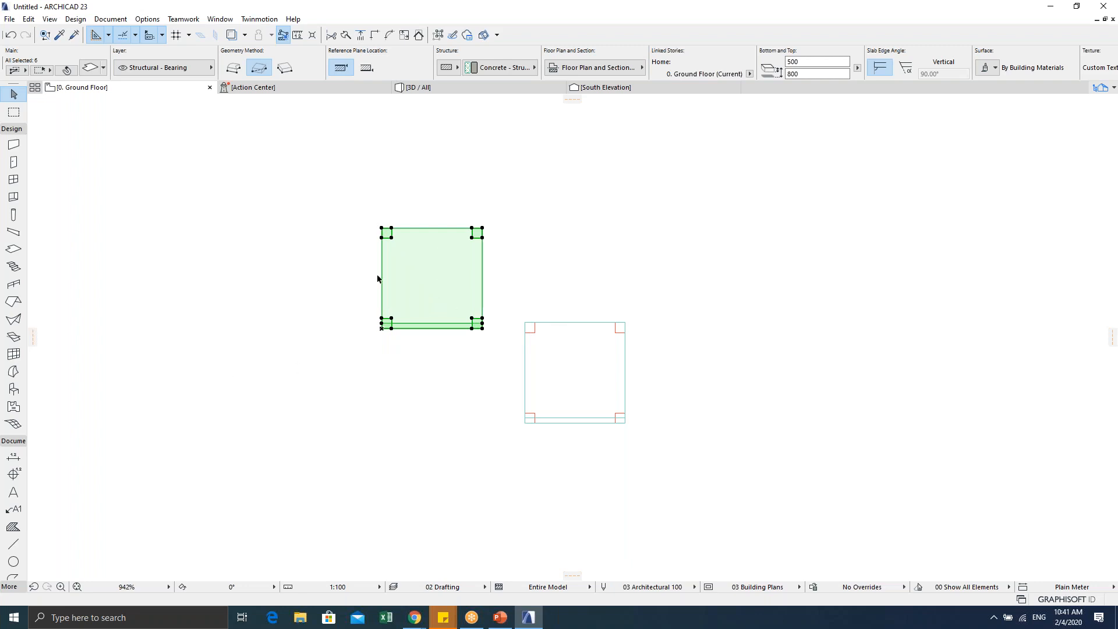
Step: Save the selection as an Object over My Chair.gsm, replacing it and accepting basic settings
left_click(8, 19)
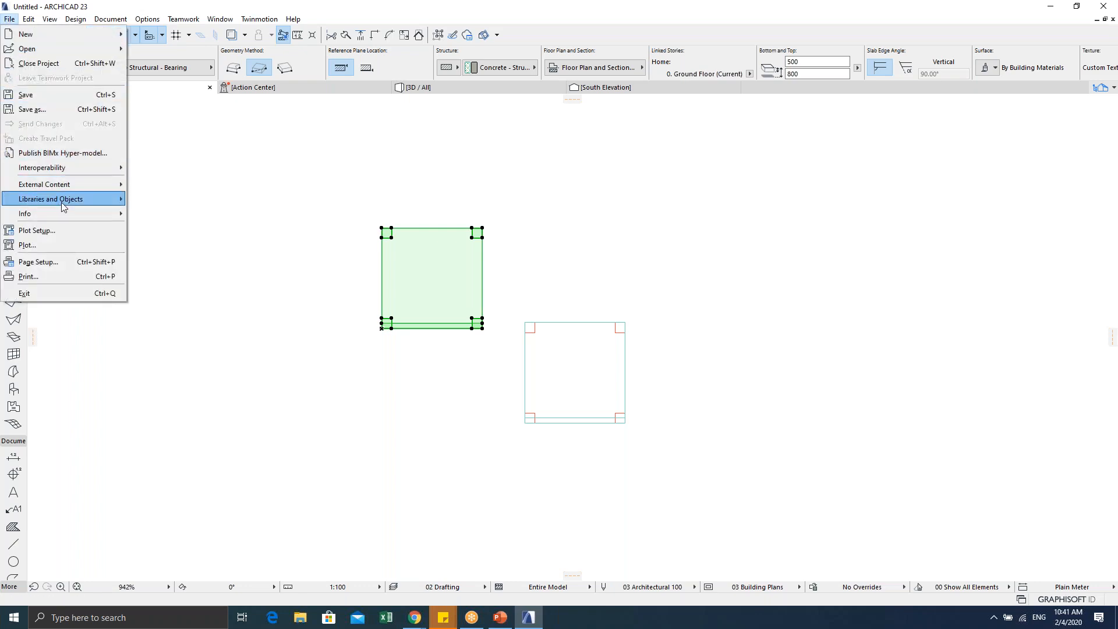
mouse_move(59, 201)
mouse_move(246, 310)
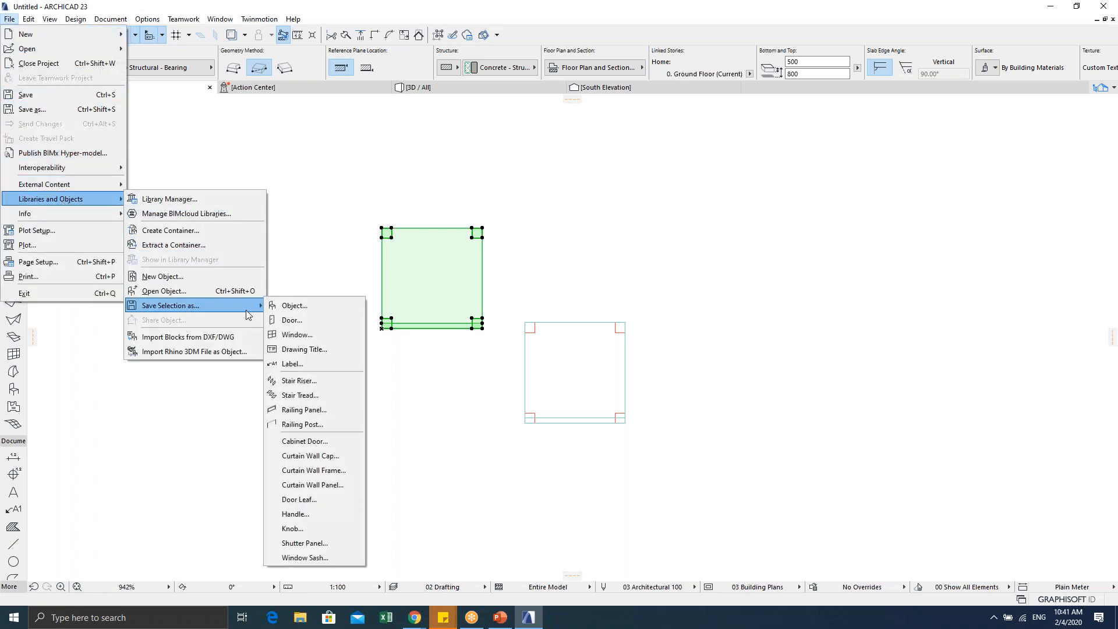
left_click(294, 306)
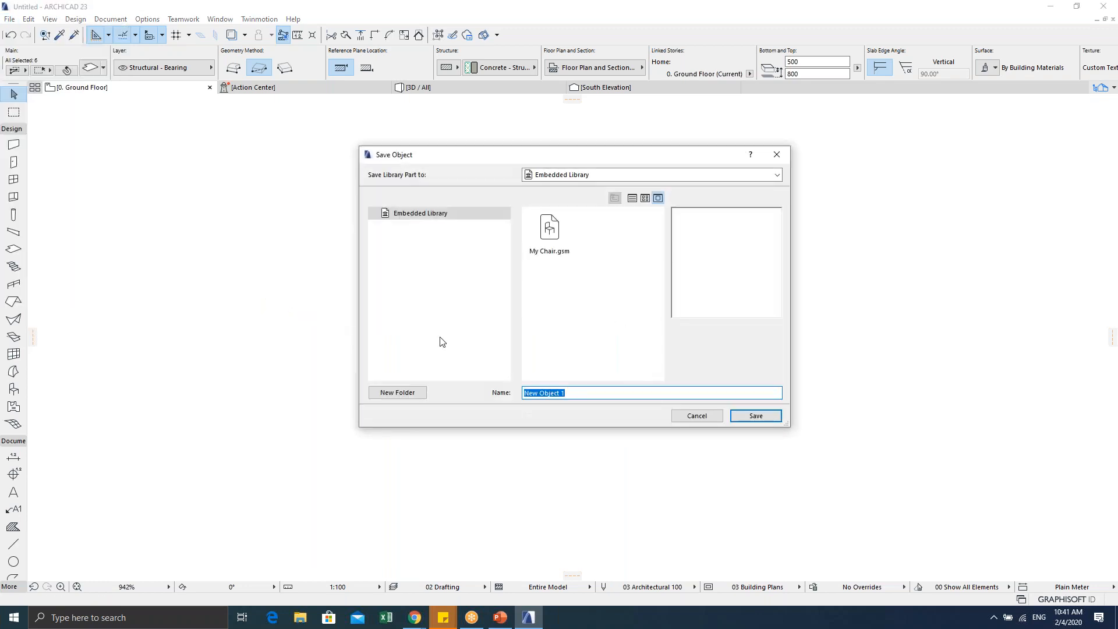
left_click(551, 236)
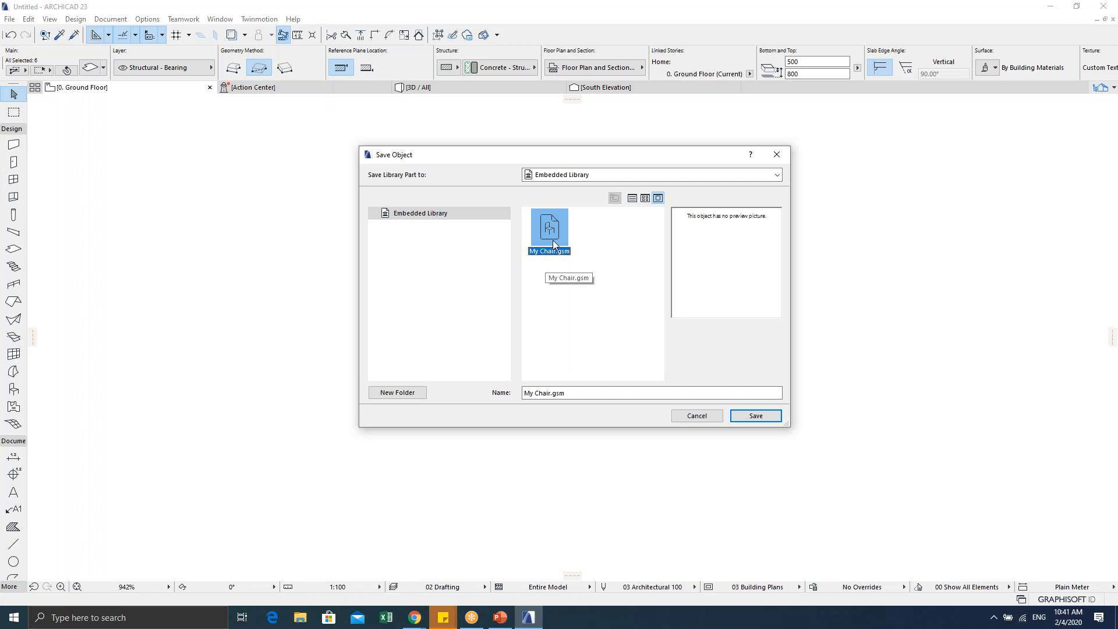
left_click(755, 417)
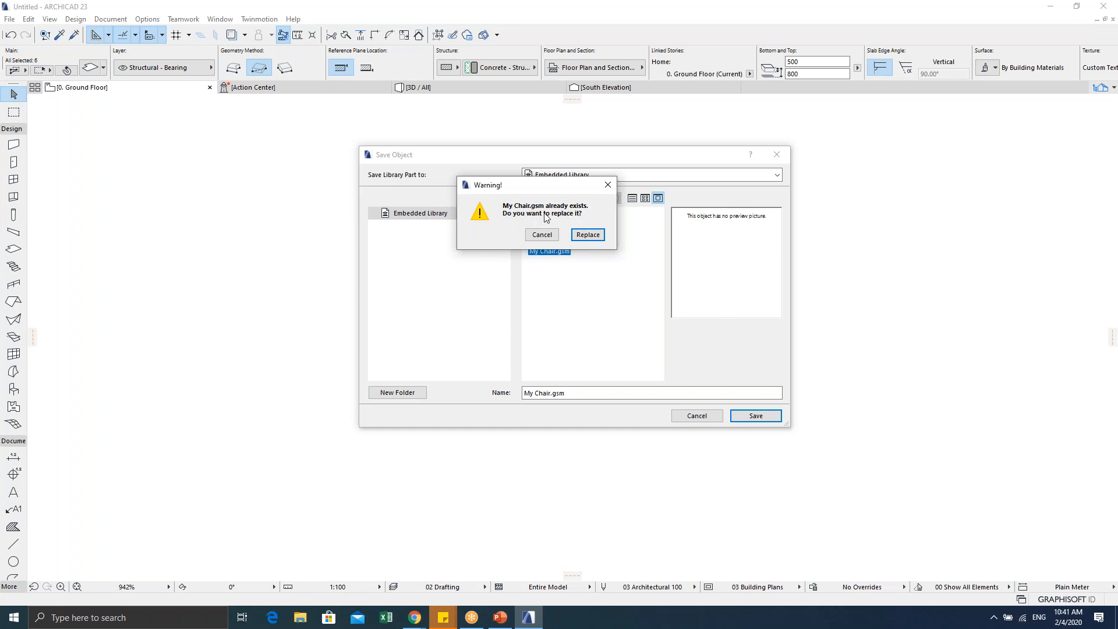
left_click(588, 237)
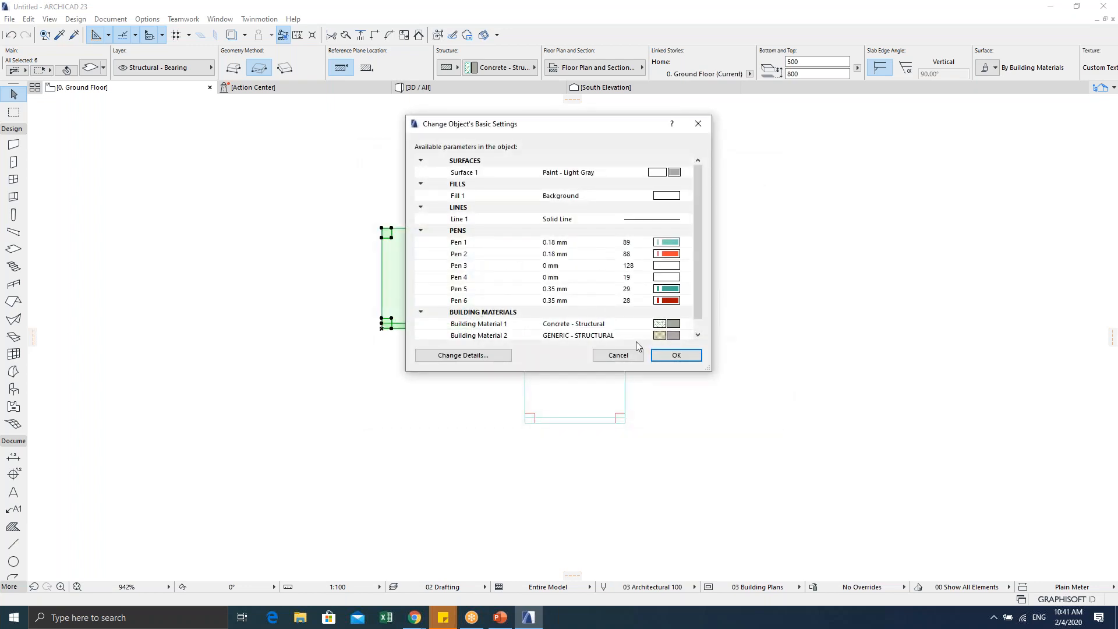
left_click(672, 351)
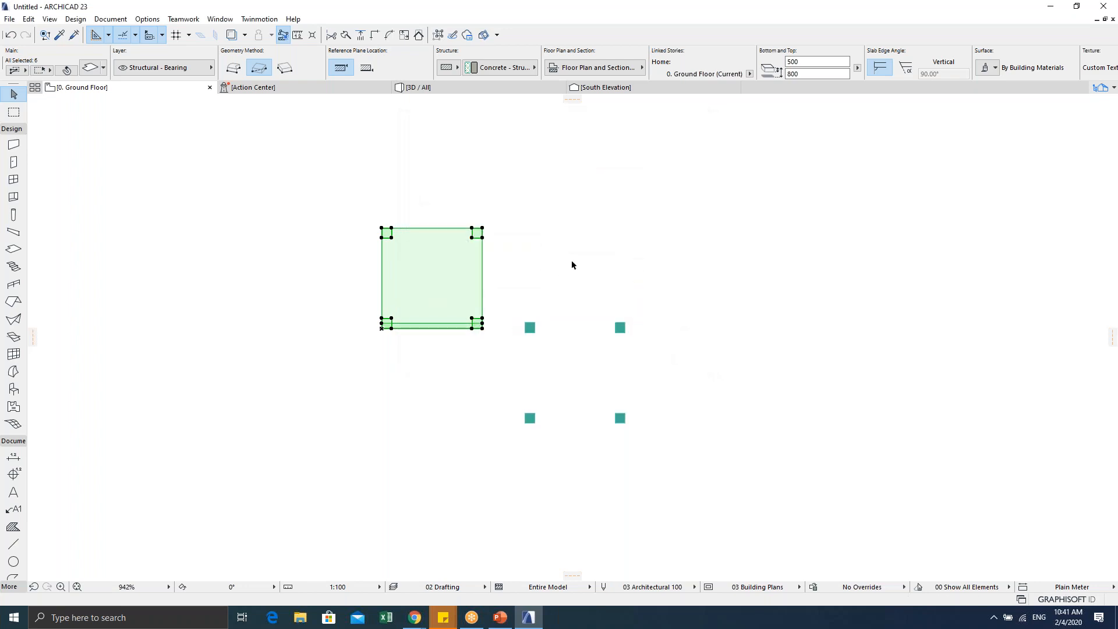
Step: Undo the accidental changes to restore the chair and reselect the right My Chair object
scroll(538, 329, "up", 2)
scroll(550, 314, "down", 1)
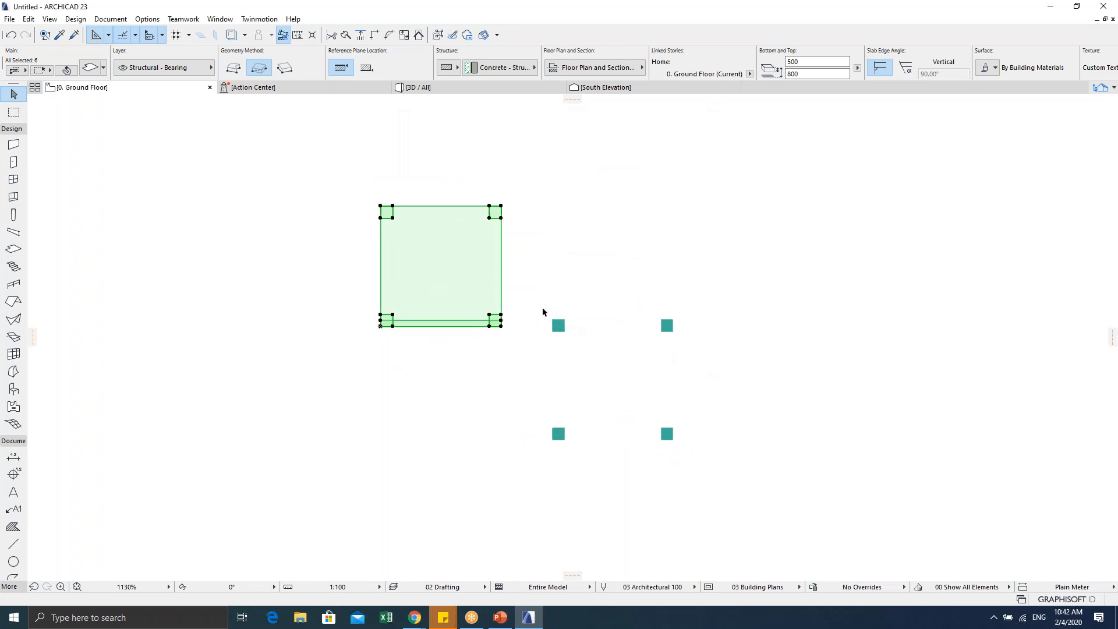
key("Escape")
mouse_move(536, 299)
left_mouse_down()
mouse_move(637, 411)
mouse_move(726, 464)
left_mouse_up()
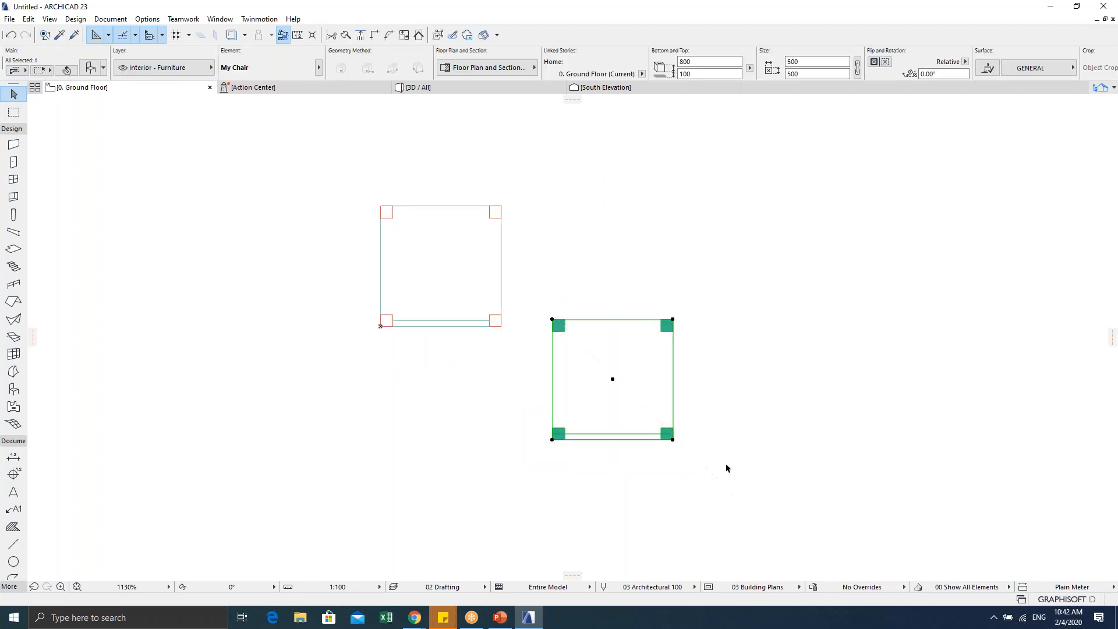
key("Escape")
left_click_drag(647, 359, 625, 333)
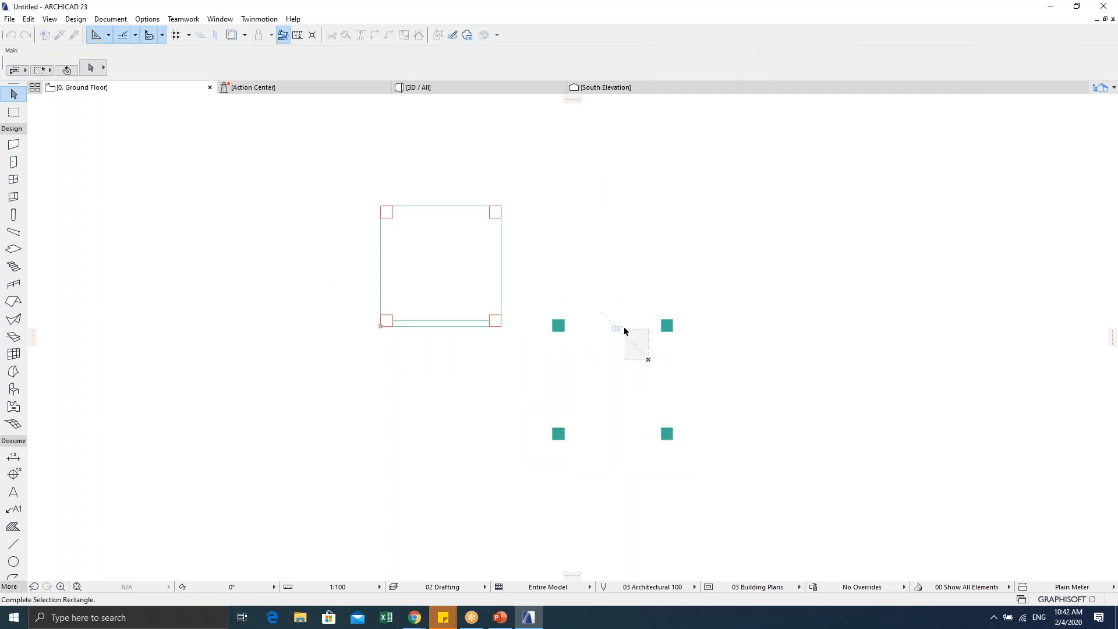
key("Escape")
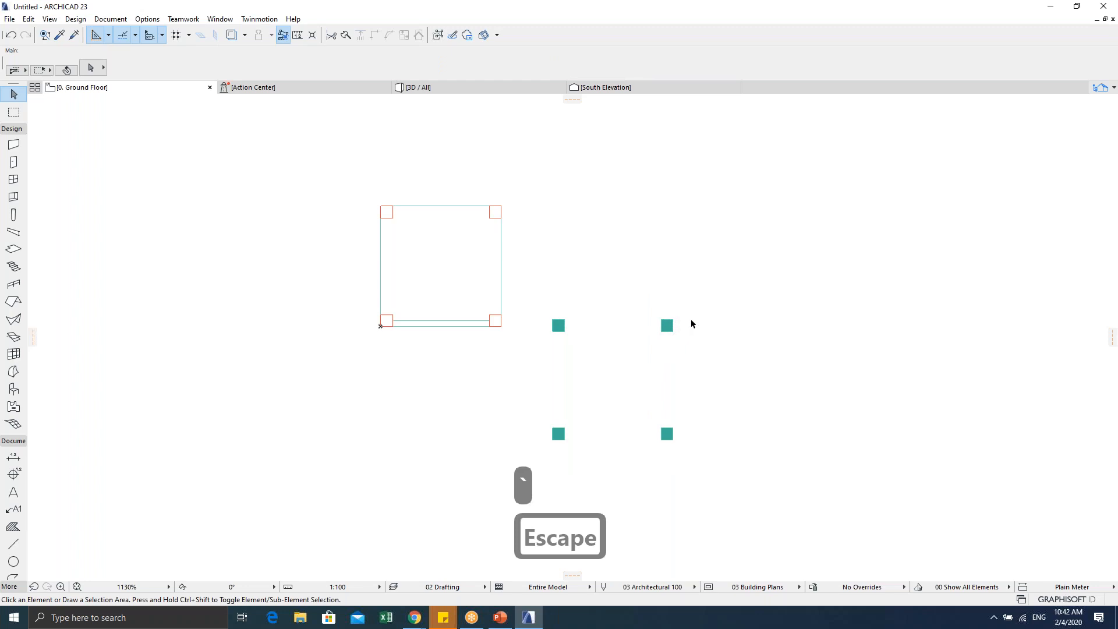
key("ctrl+z")
scroll(666, 341, "down", 3)
key("ctrl+z")
key("Escape")
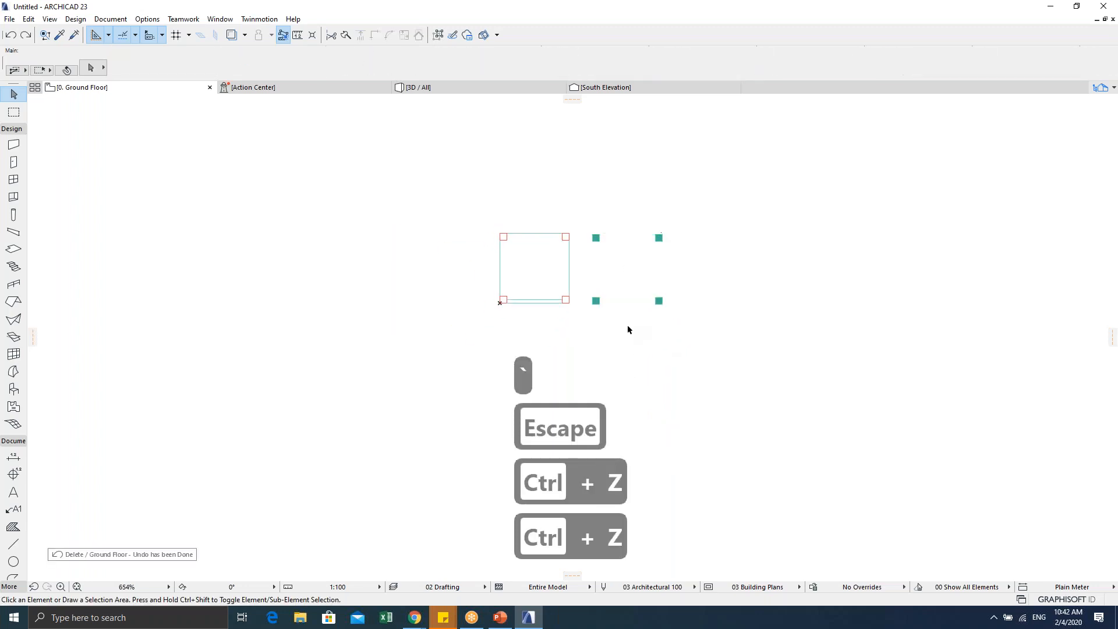
mouse_move(584, 220)
left_mouse_down()
mouse_move(638, 318)
mouse_move(674, 338)
left_mouse_up()
scroll(634, 313, "up", 3)
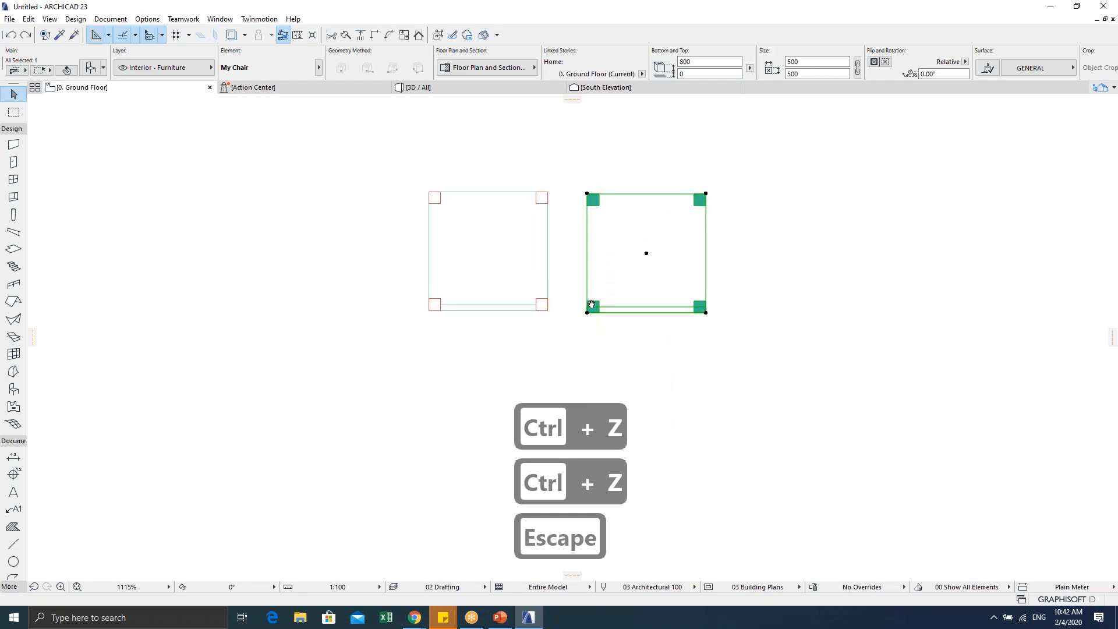
key("Escape")
key("Escape")
left_click_drag(545, 198, 688, 338)
Step: Set the right chair's base elevation to 100 and reopen its settings to check it
key("ctrl+t")
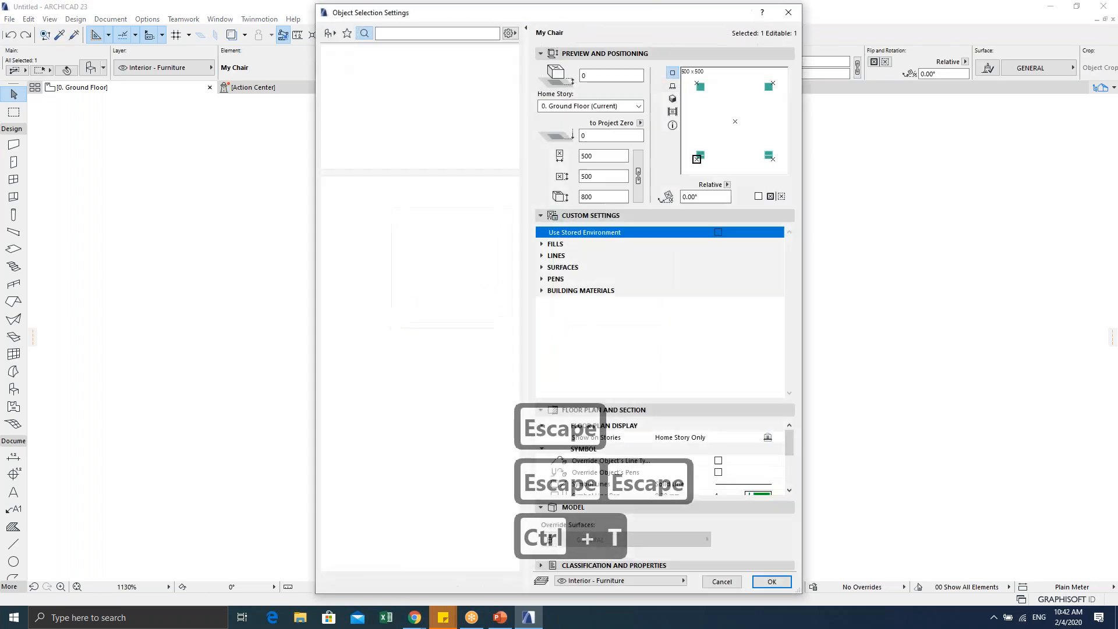
type("100")
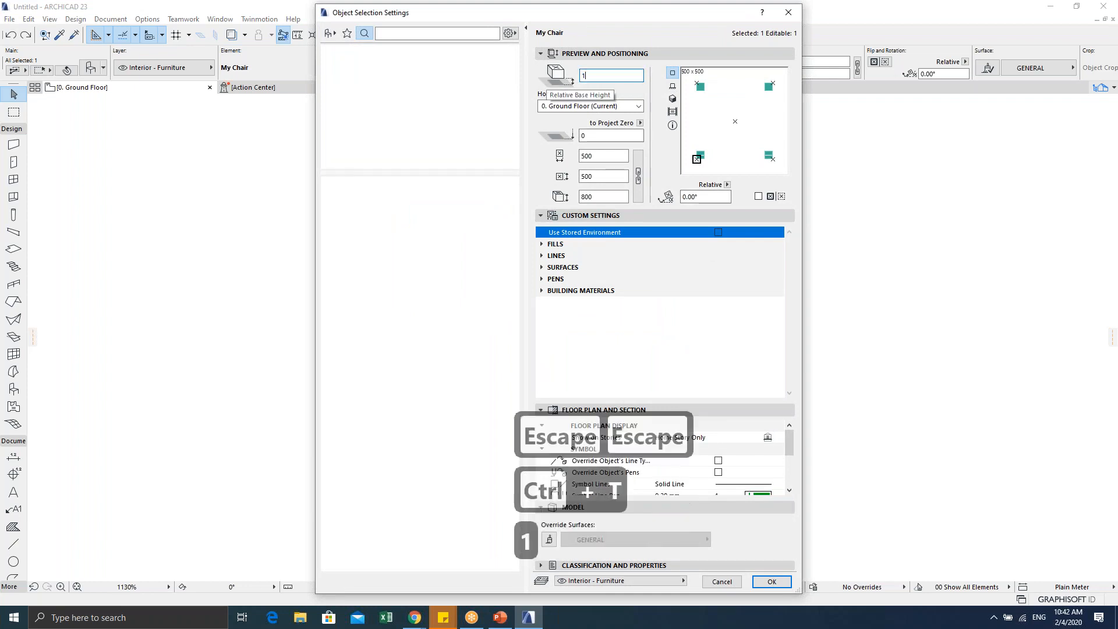
key("Return")
key("Escape")
key("Escape")
left_click_drag(534, 185, 725, 344)
key("ctrl+t")
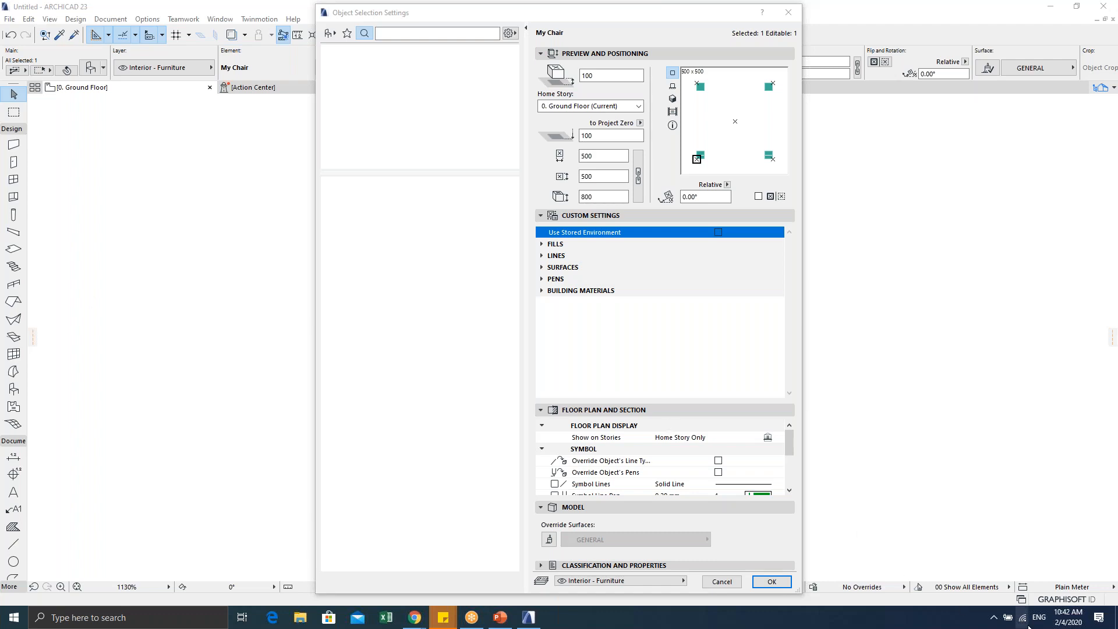
left_click(993, 617)
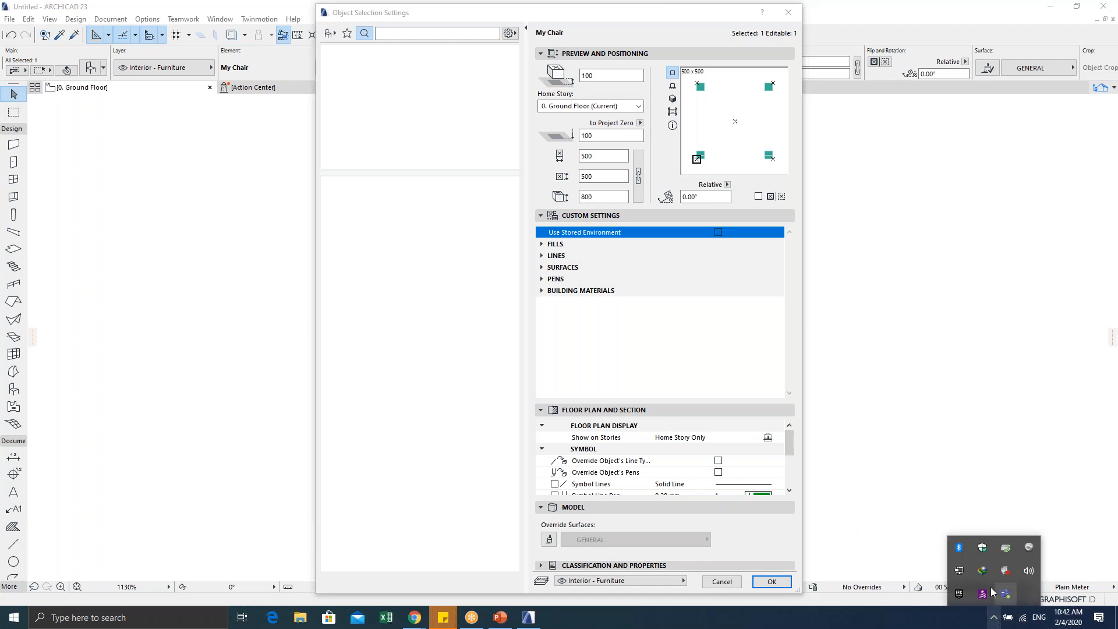
Step: Disconnect and reconnect the Bluetooth headphones from the Bluetooth devices list, then close Settings
left_click(1027, 572)
right_click(958, 547)
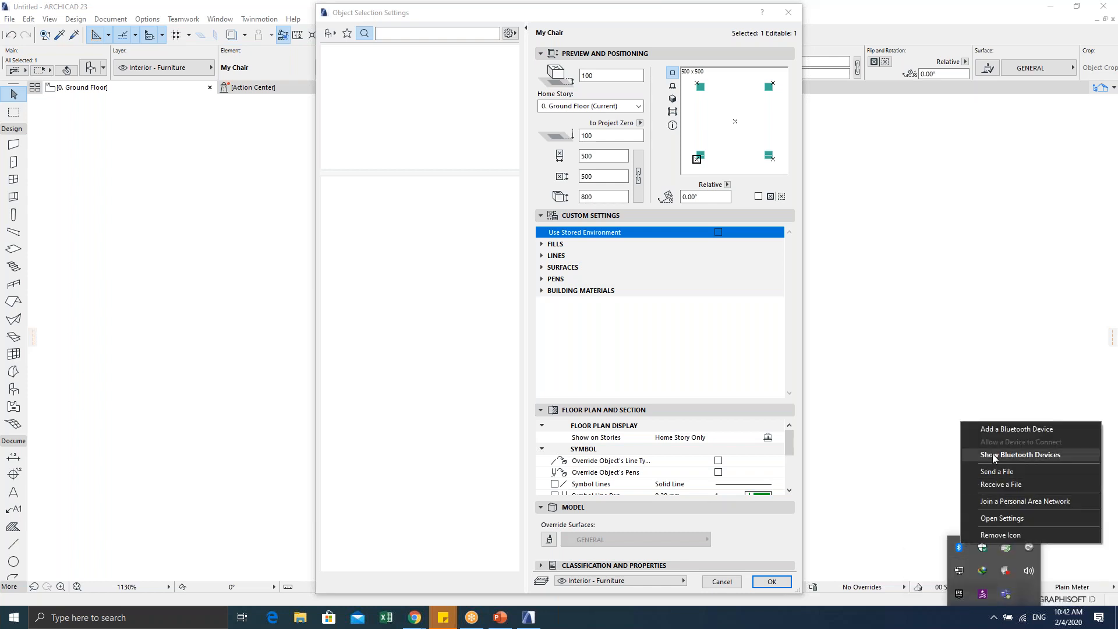
left_click(1001, 454)
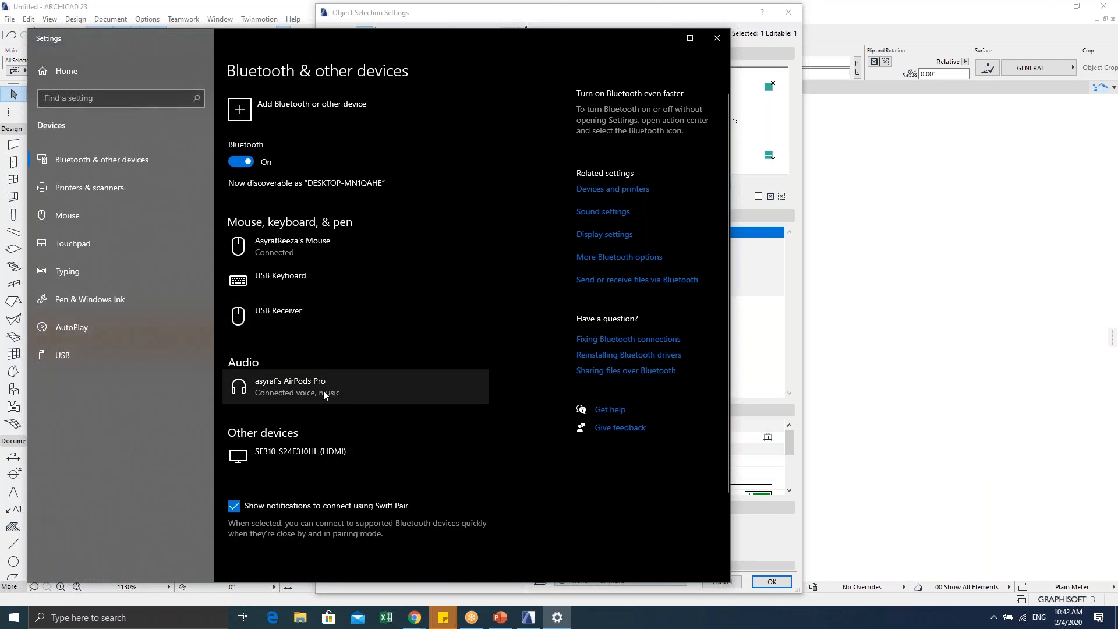
left_click(323, 392)
left_click(392, 424)
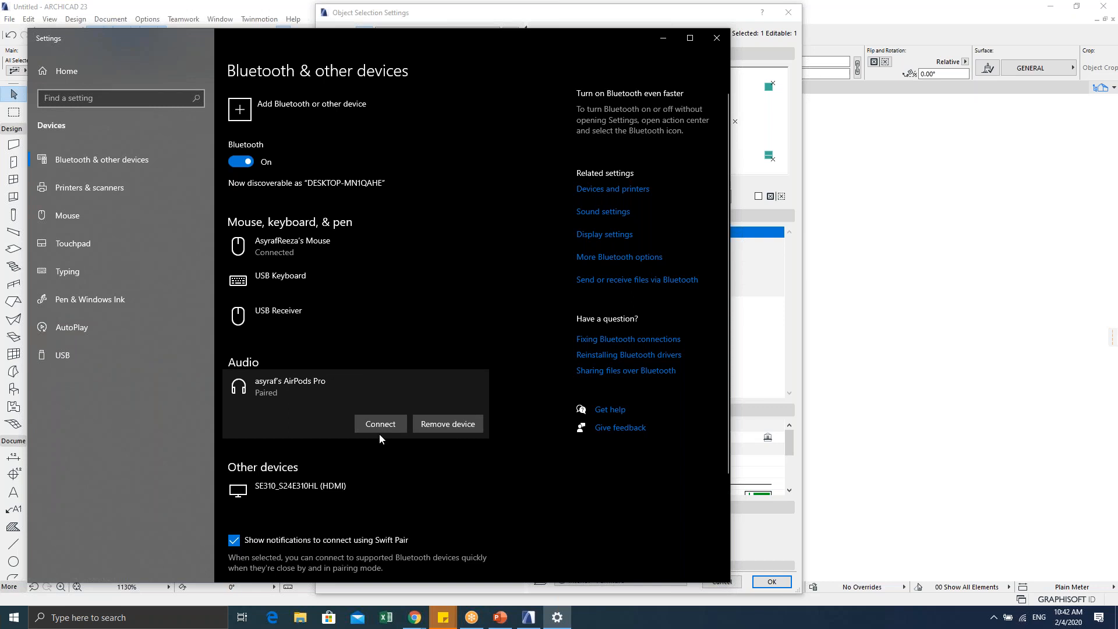
left_click(383, 425)
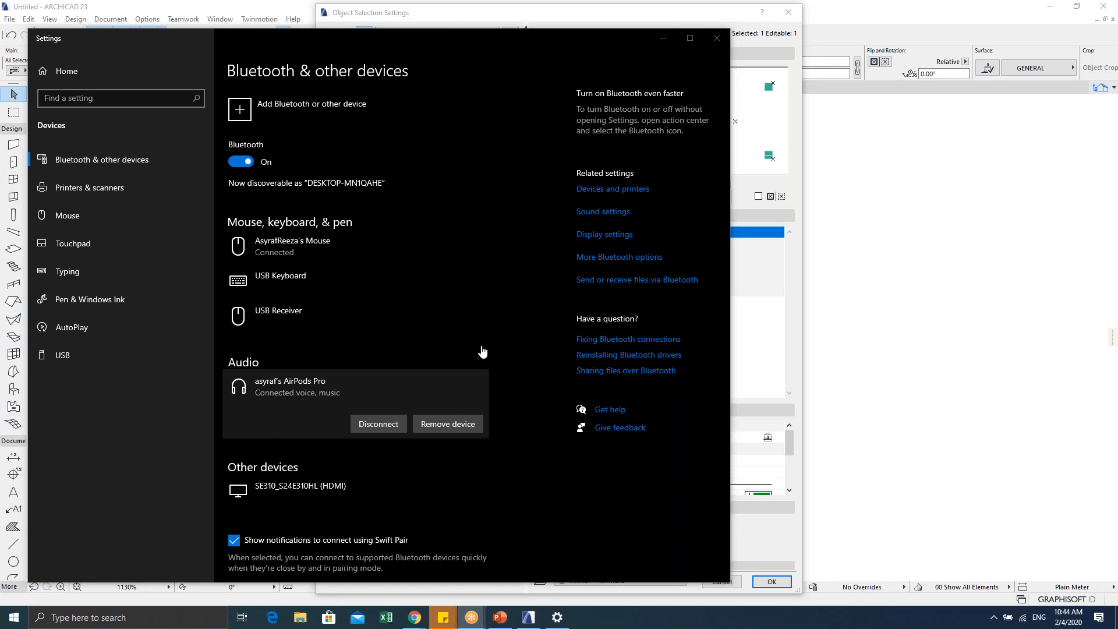
left_click(717, 159)
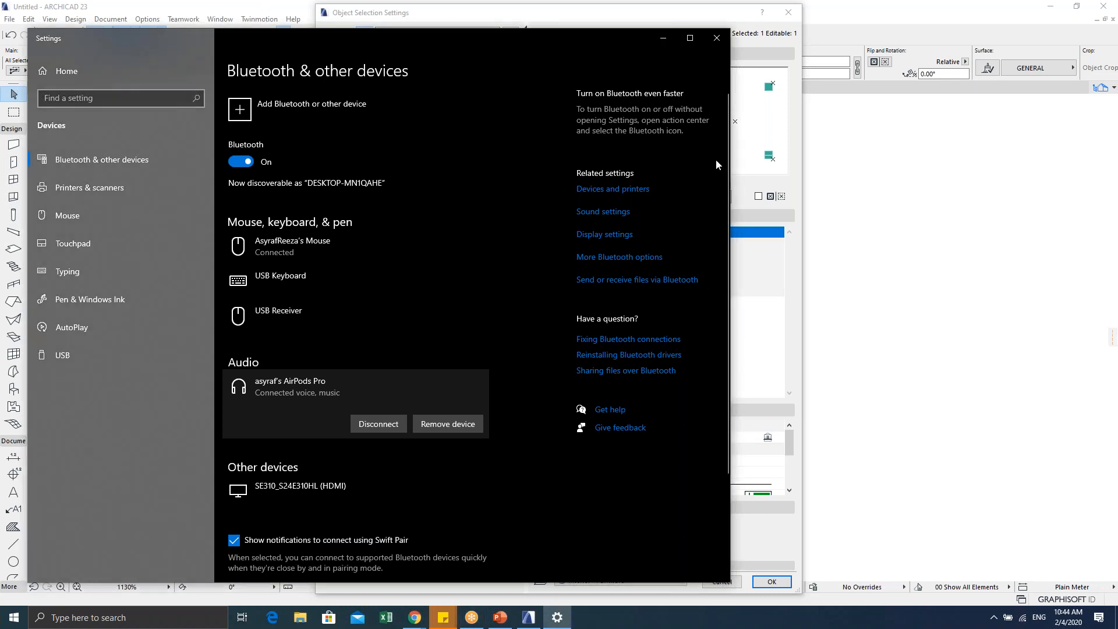
left_click(717, 39)
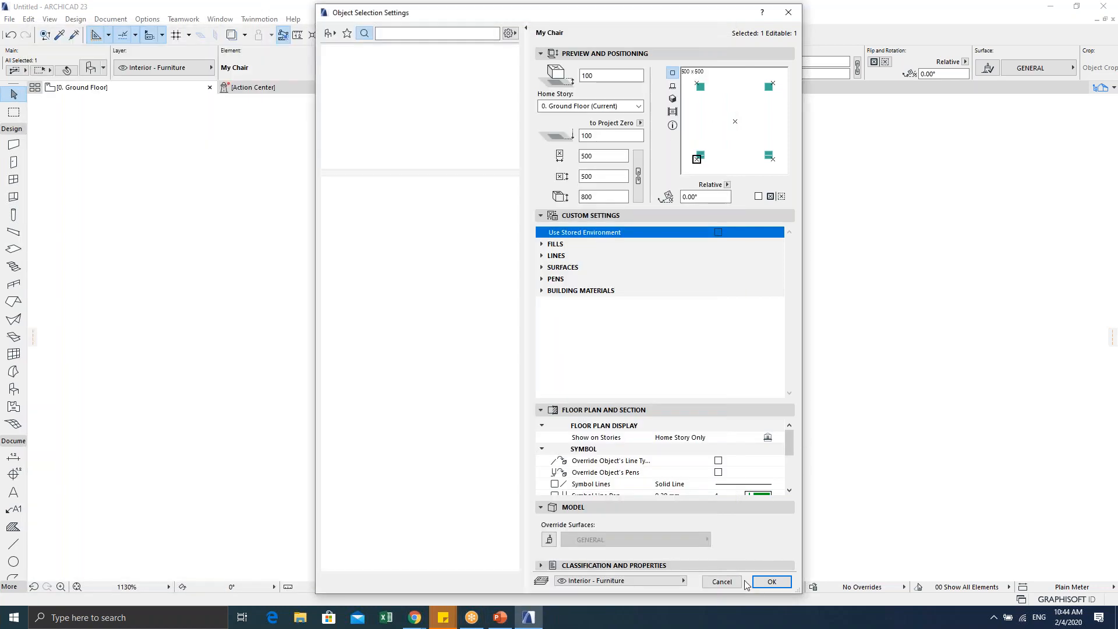
Step: Close the chair's settings, reselect the right chair and reopen its settings
left_click(769, 581)
scroll(616, 334, "down", 1)
left_click(581, 292)
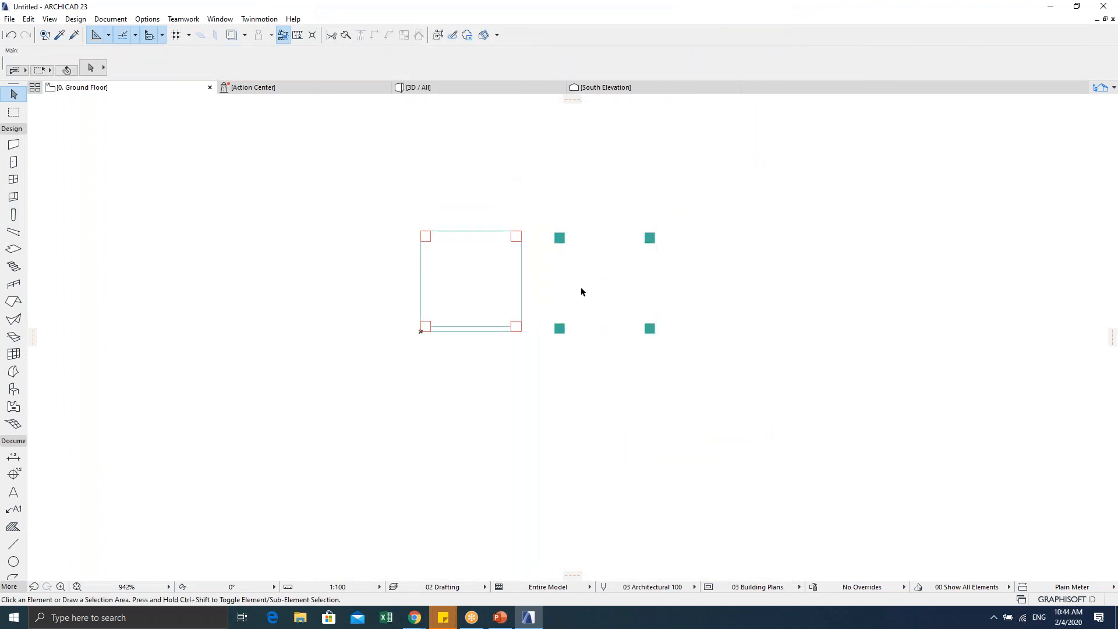
left_click_drag(547, 217, 701, 347)
key("ctrl+t")
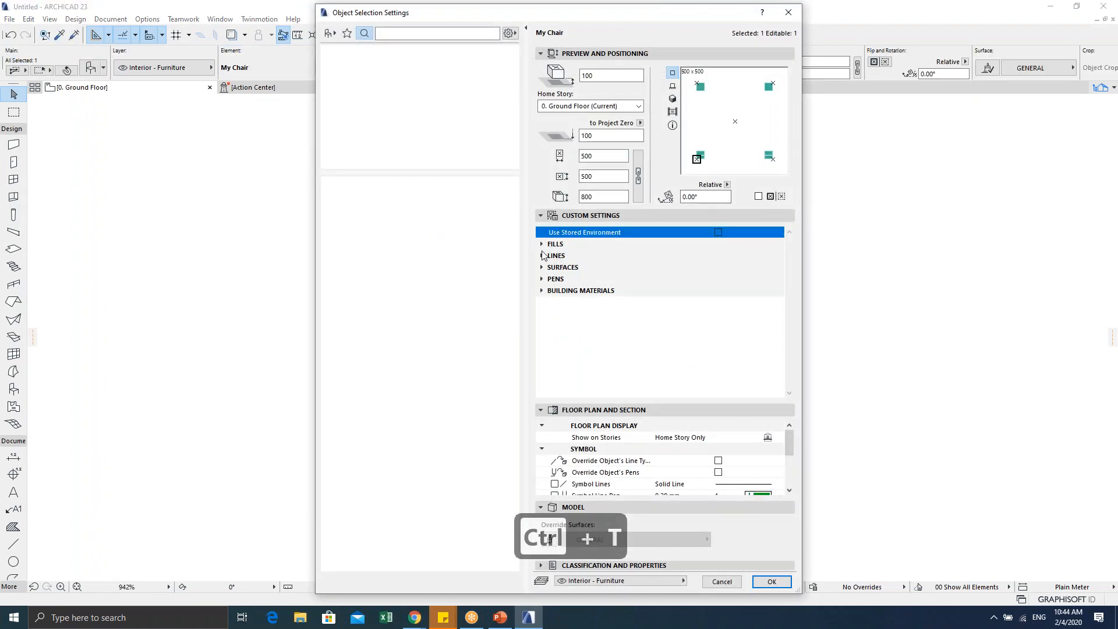
Step: Set the chair's Pen 1 to black pen 7 at 0.35 mm and apply
left_click(542, 244)
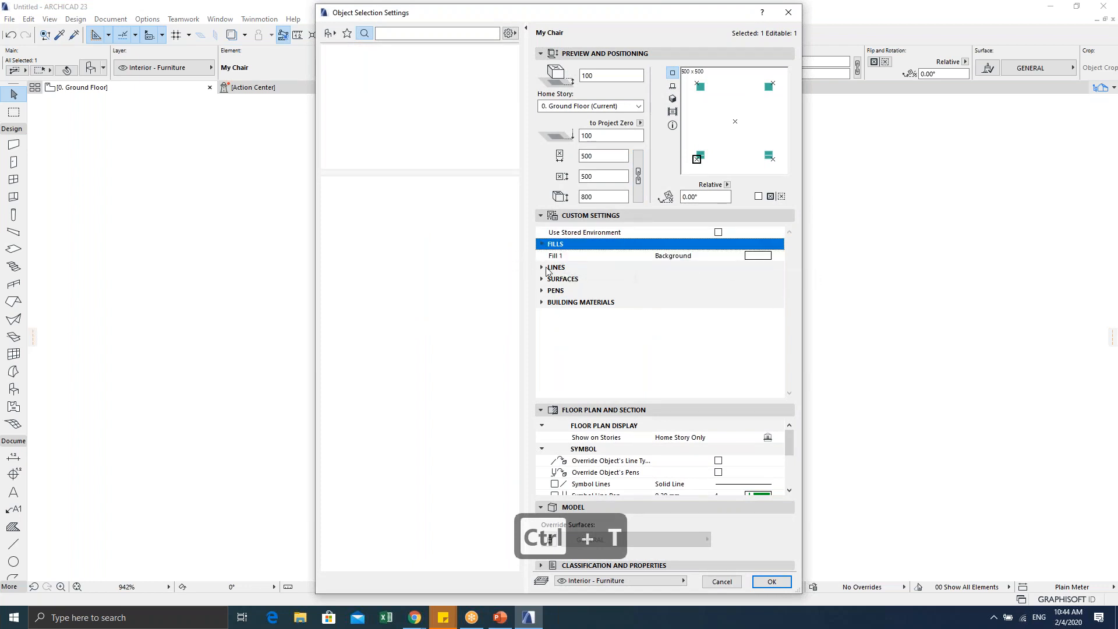
left_click(541, 267)
left_click(548, 293)
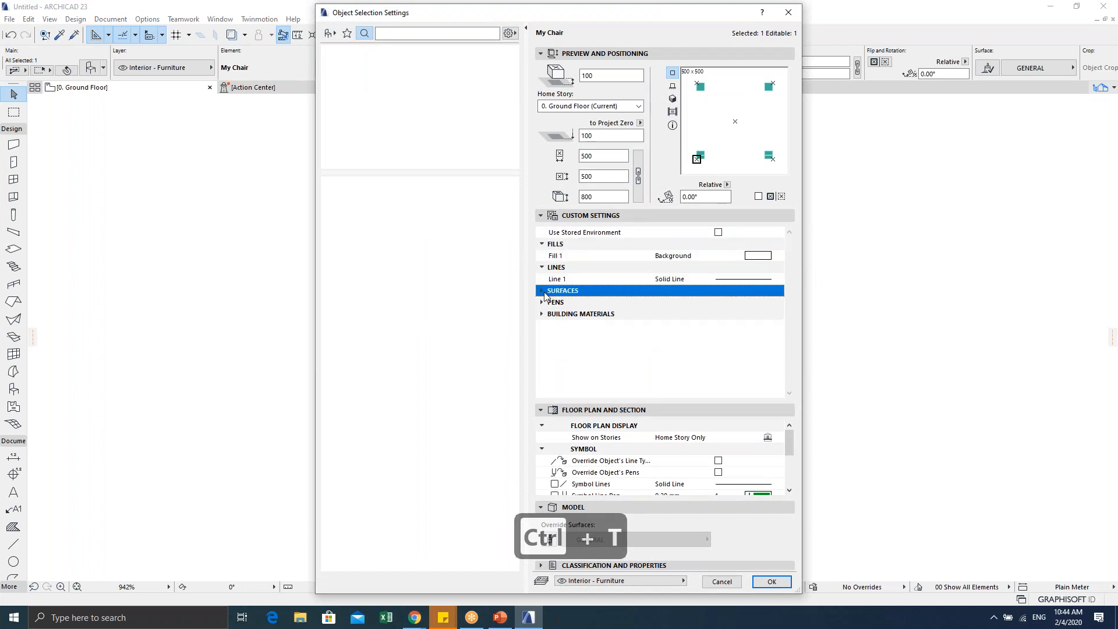
left_click(541, 290)
left_click(542, 315)
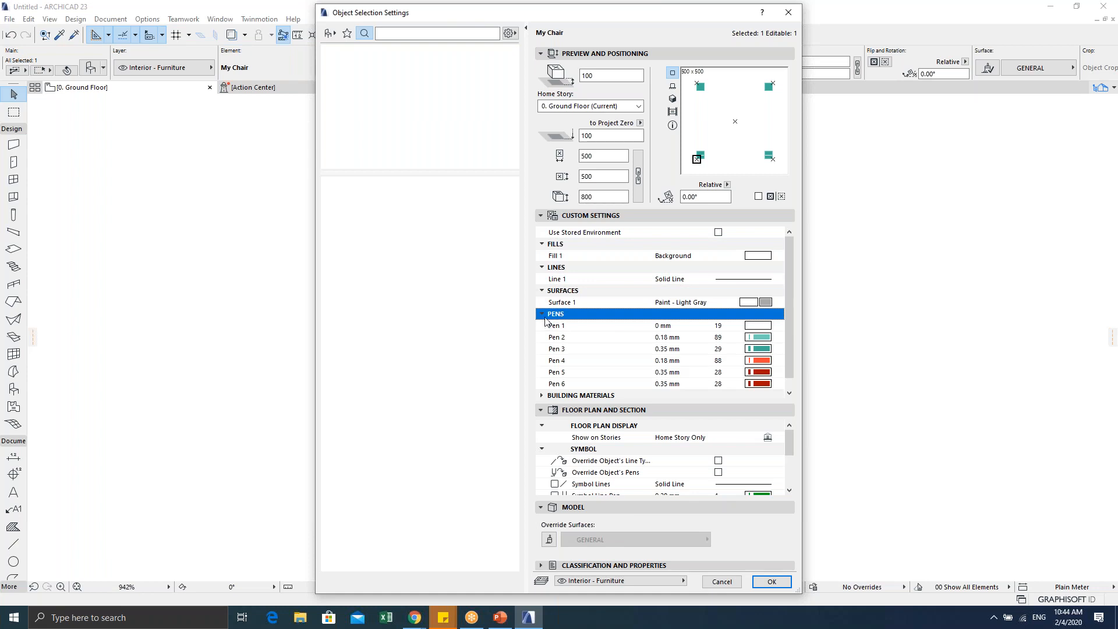
left_click(762, 328)
left_click(763, 331)
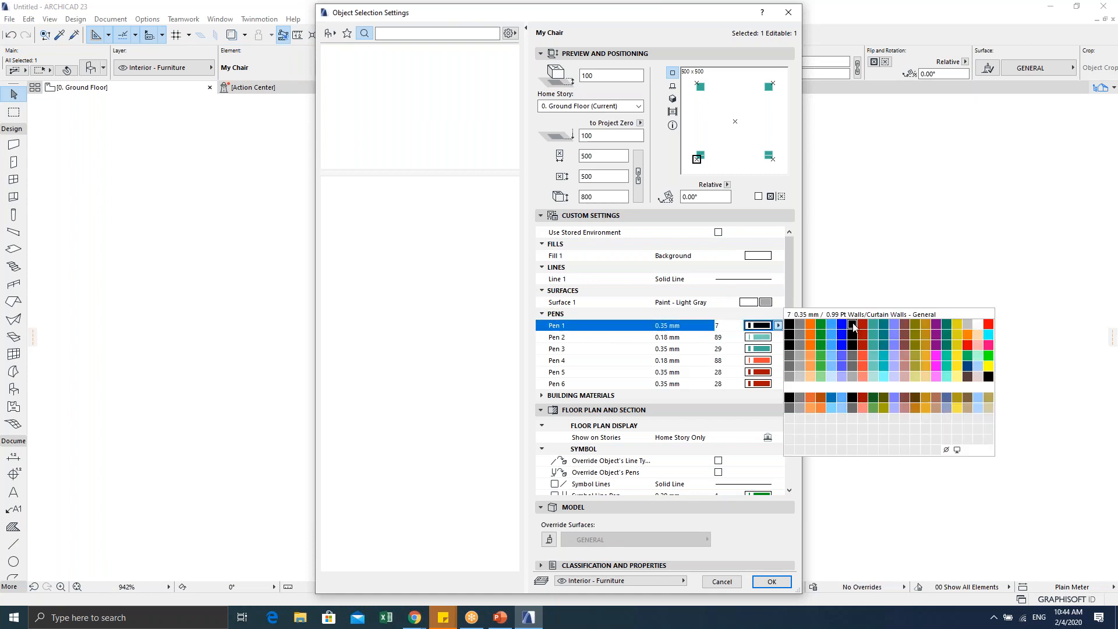
left_click(848, 327)
left_click(771, 581)
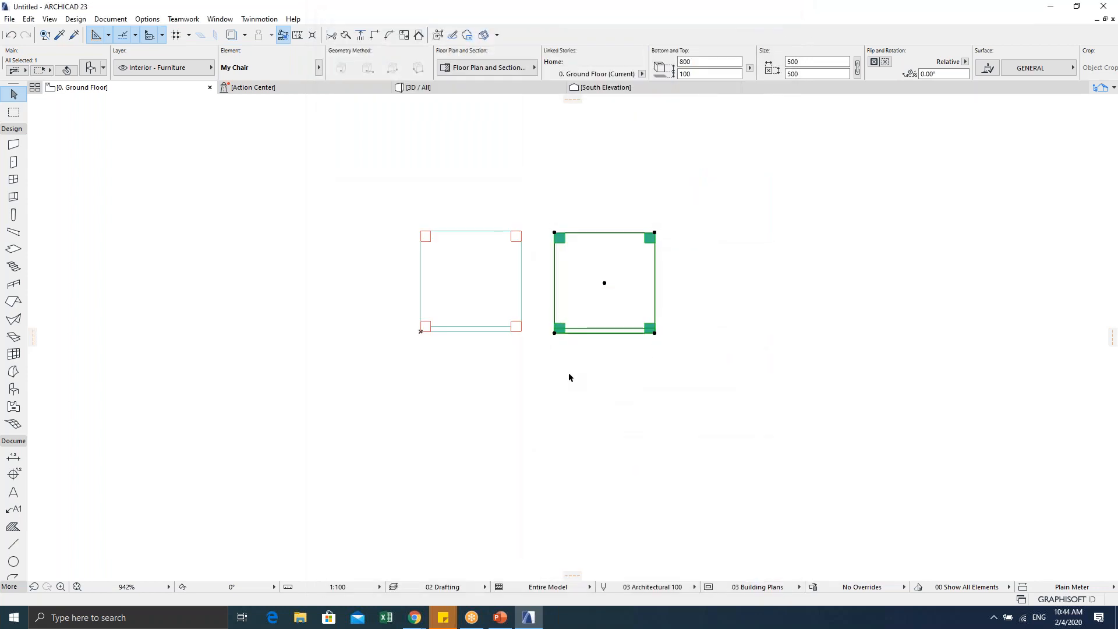
left_click(532, 319)
scroll(607, 333, "up", 3)
scroll(607, 333, "down", 2)
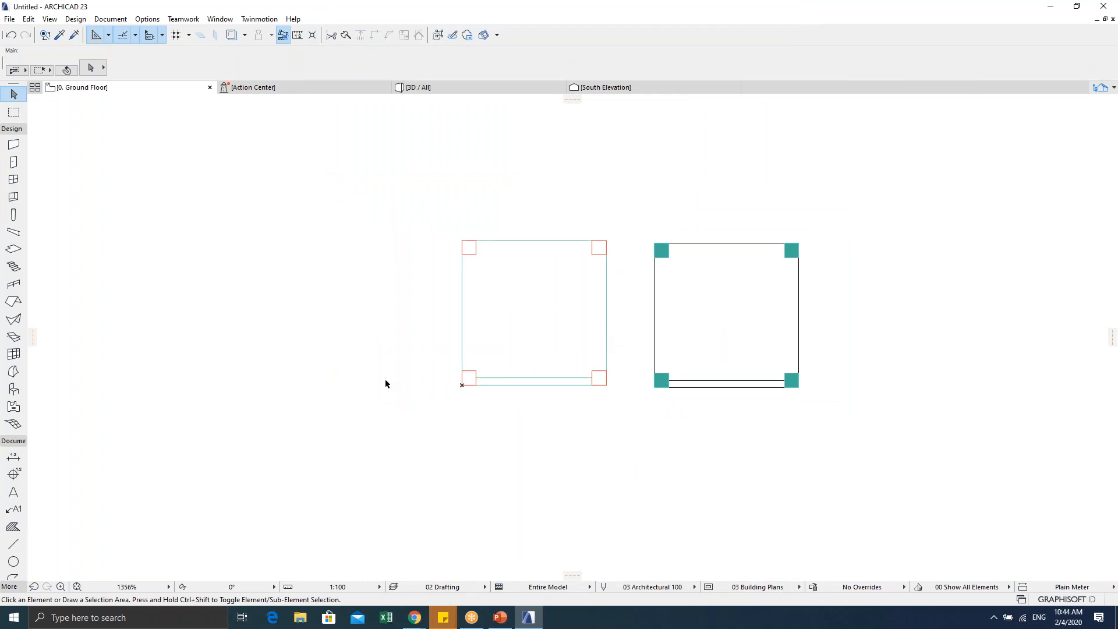
middle_click_drag(590, 332, 452, 339)
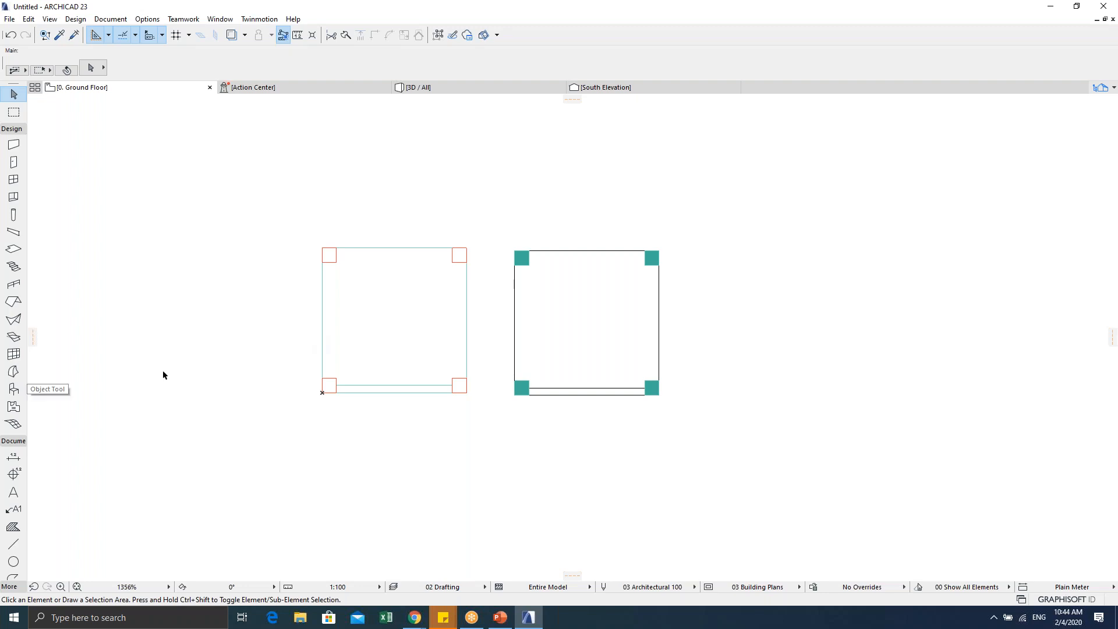
middle_click_drag(302, 360, 337, 366)
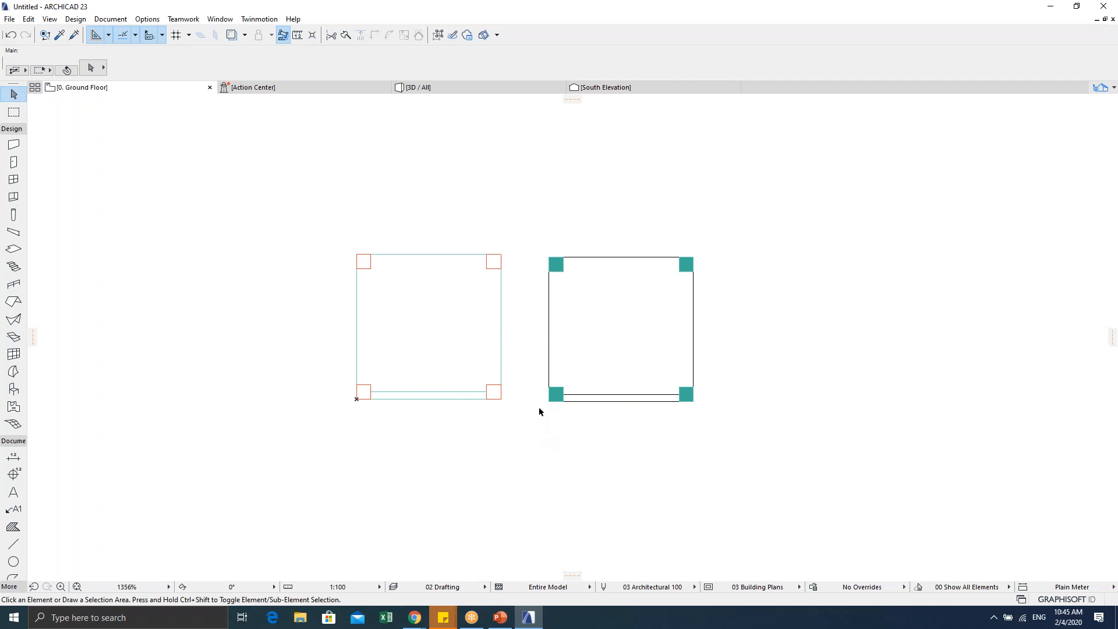
mouse_move(552, 403)
left_click(550, 259)
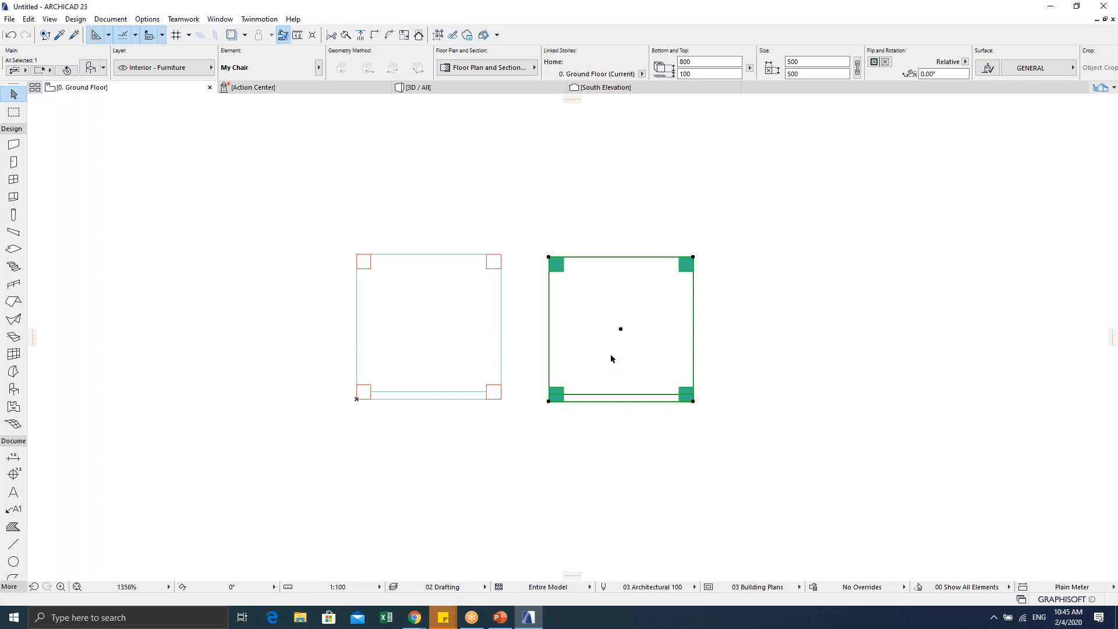
key("ctrl+t")
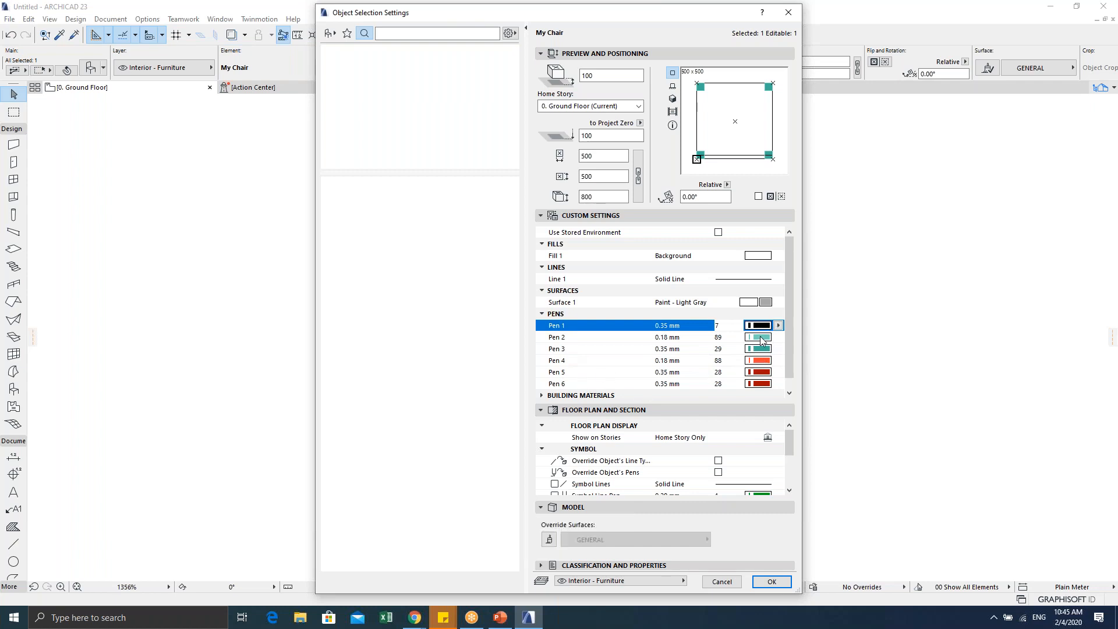
left_click(778, 325)
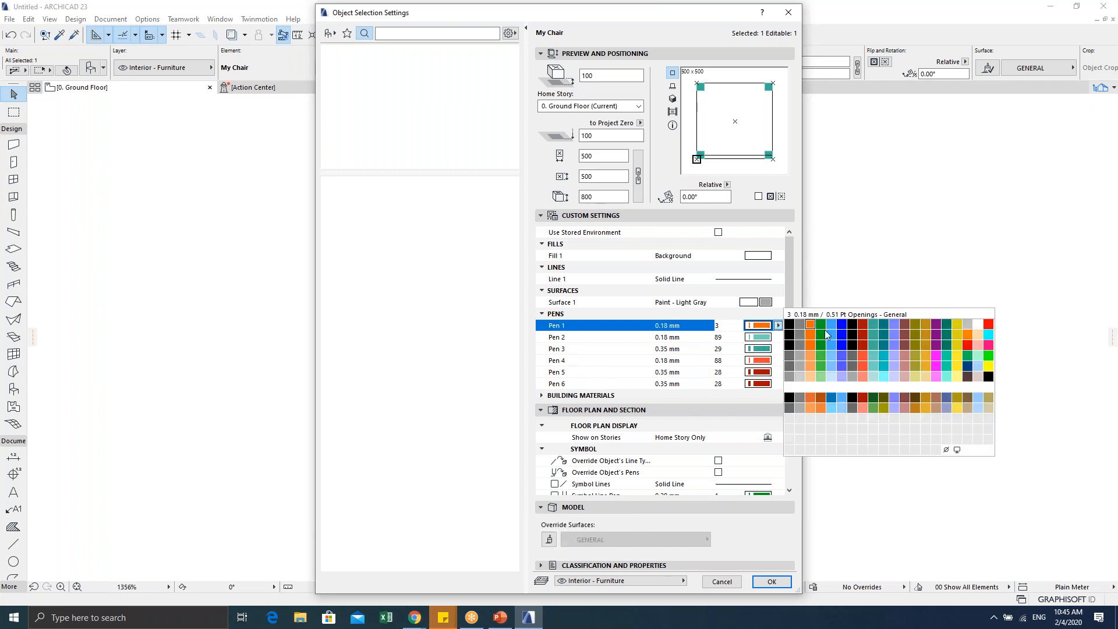
left_click(851, 323)
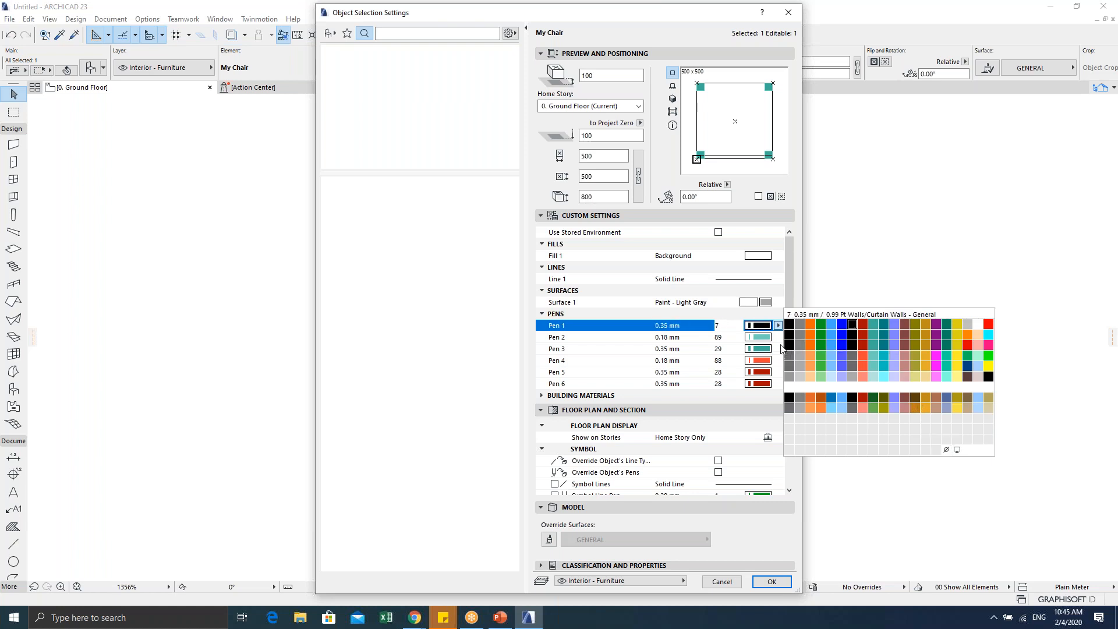
left_click(777, 327)
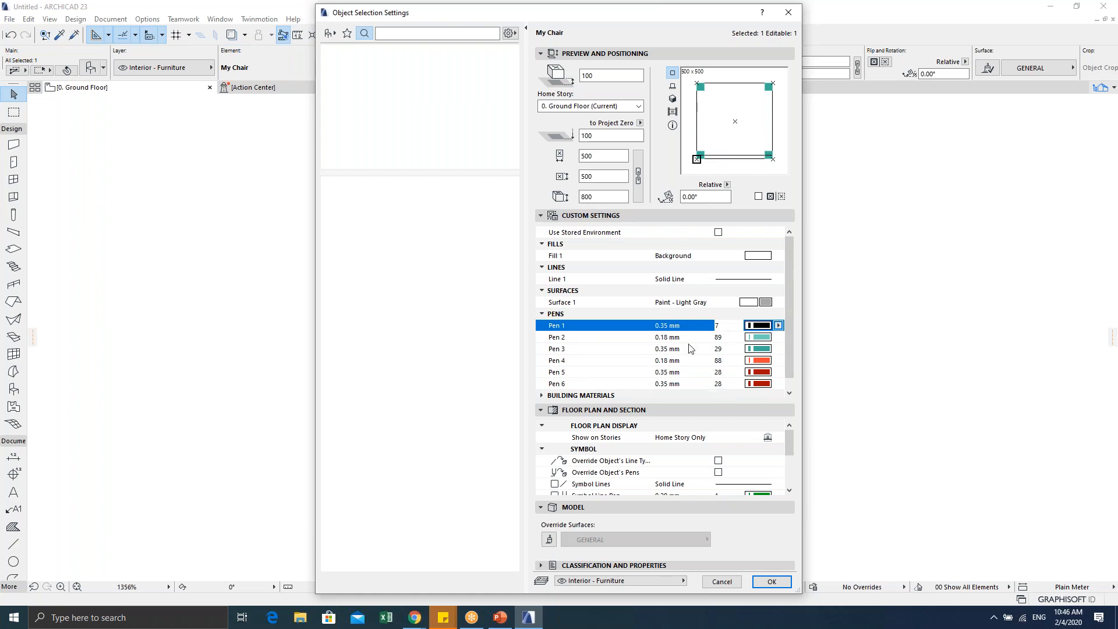
left_click(775, 583)
left_click(734, 423)
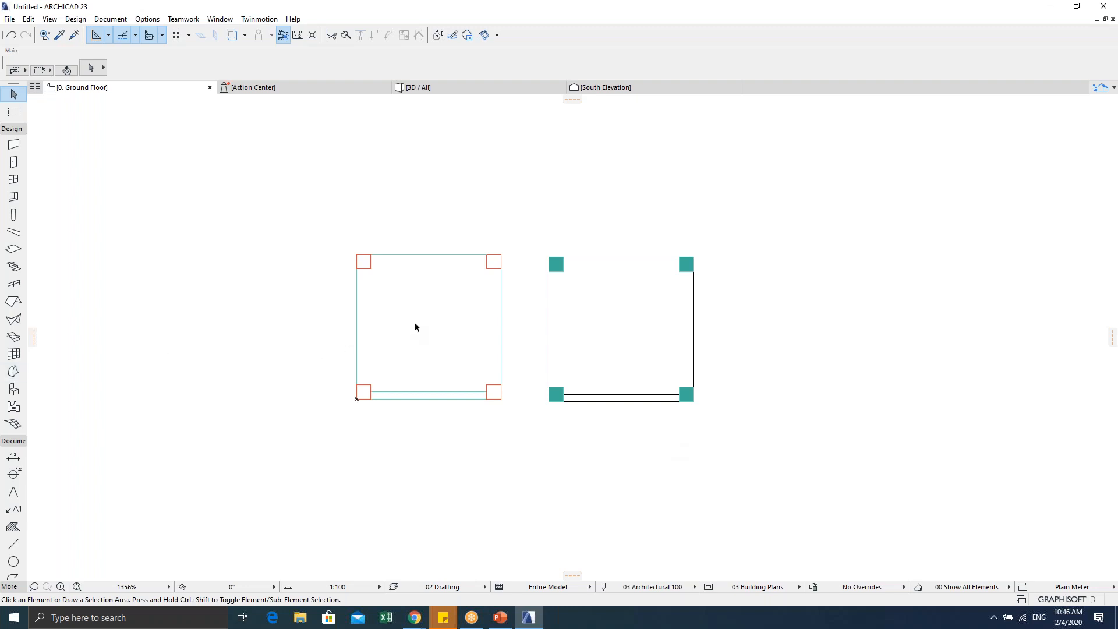
Step: Select the left slab with its four corner pieces and preview Save Selection as options without saving
scroll(513, 354, "down", 1)
middle_click_drag(511, 354, 674, 345)
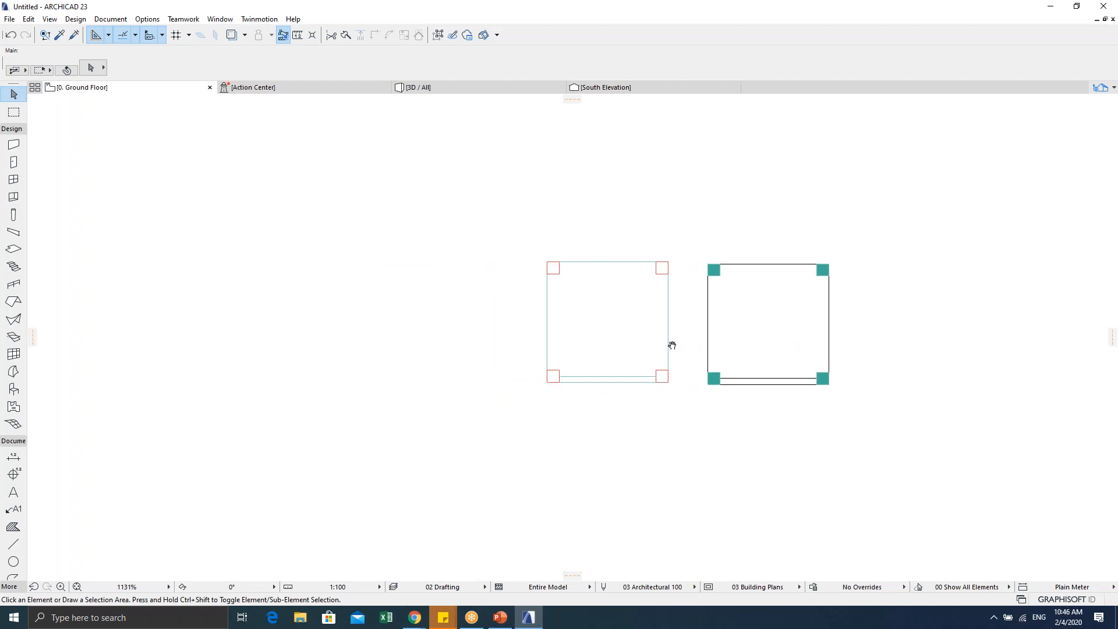
scroll(613, 331, "up", 2)
scroll(614, 331, "down", 1)
left_click_drag(503, 230, 692, 412)
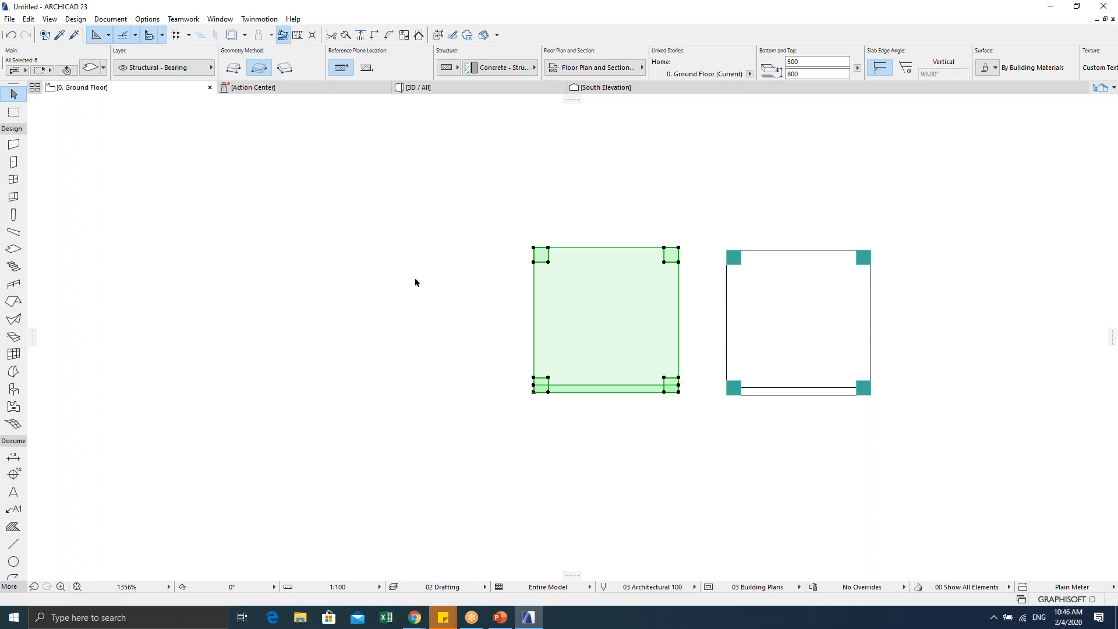
left_click(7, 19)
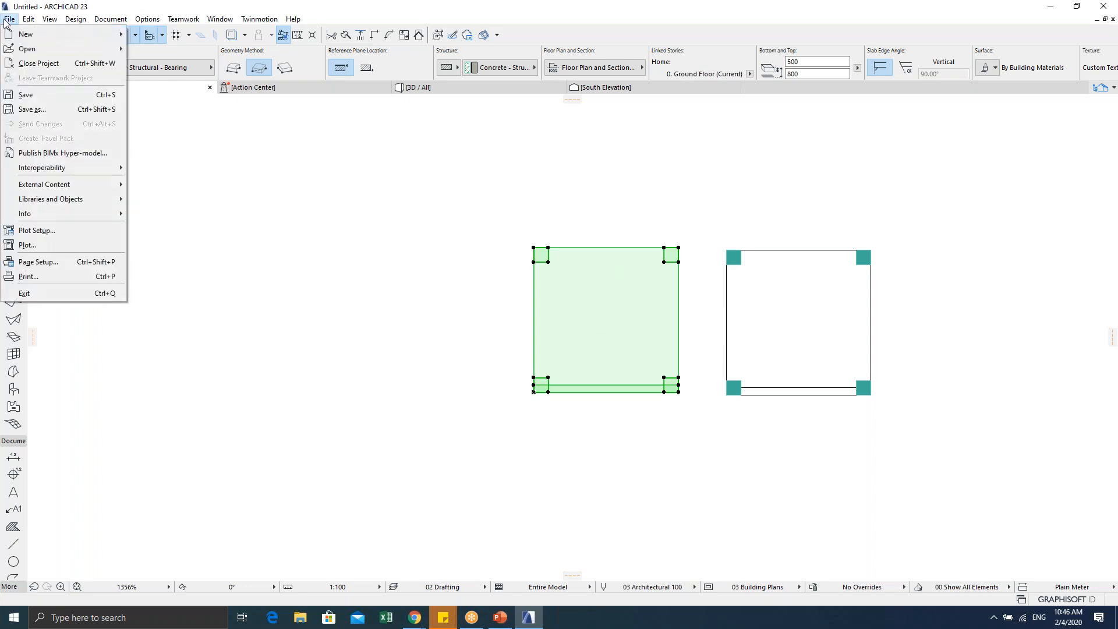
mouse_move(70, 199)
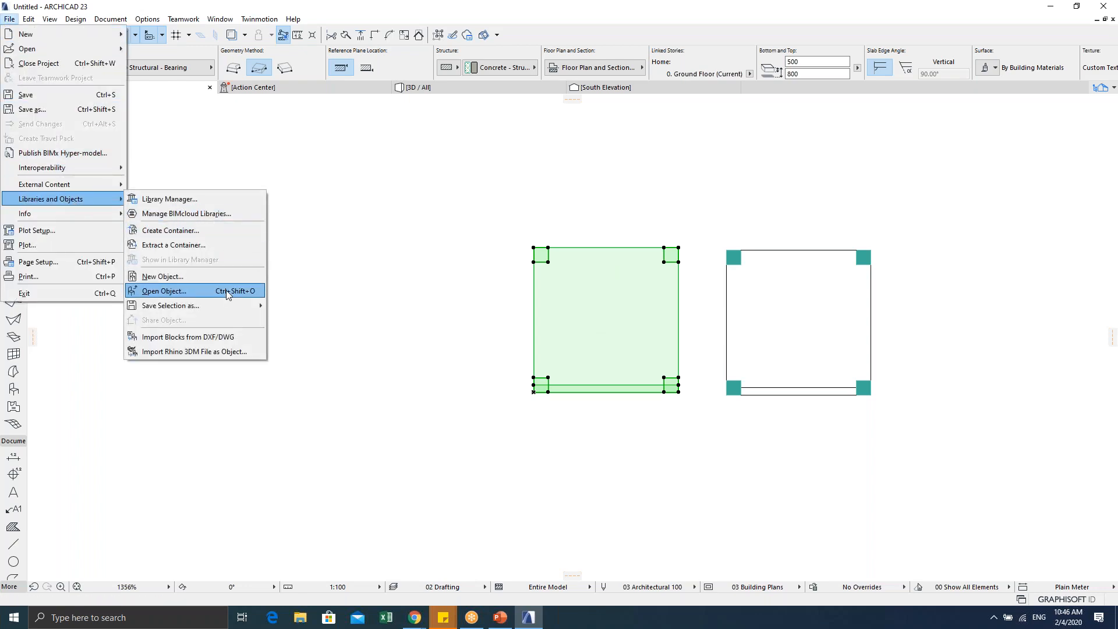
mouse_move(230, 306)
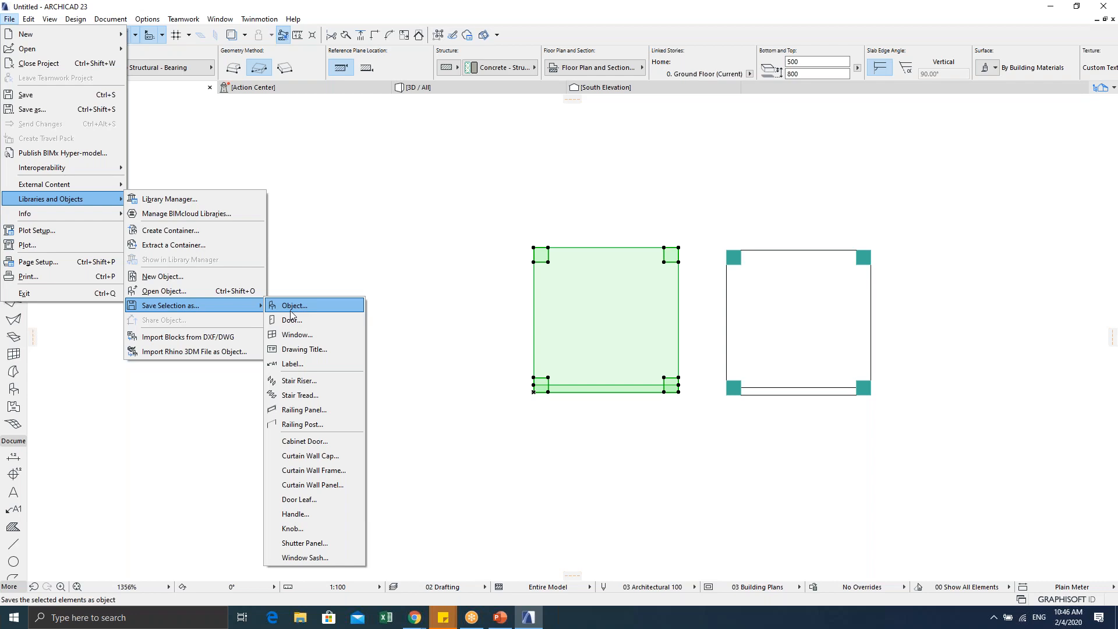
left_click(379, 6)
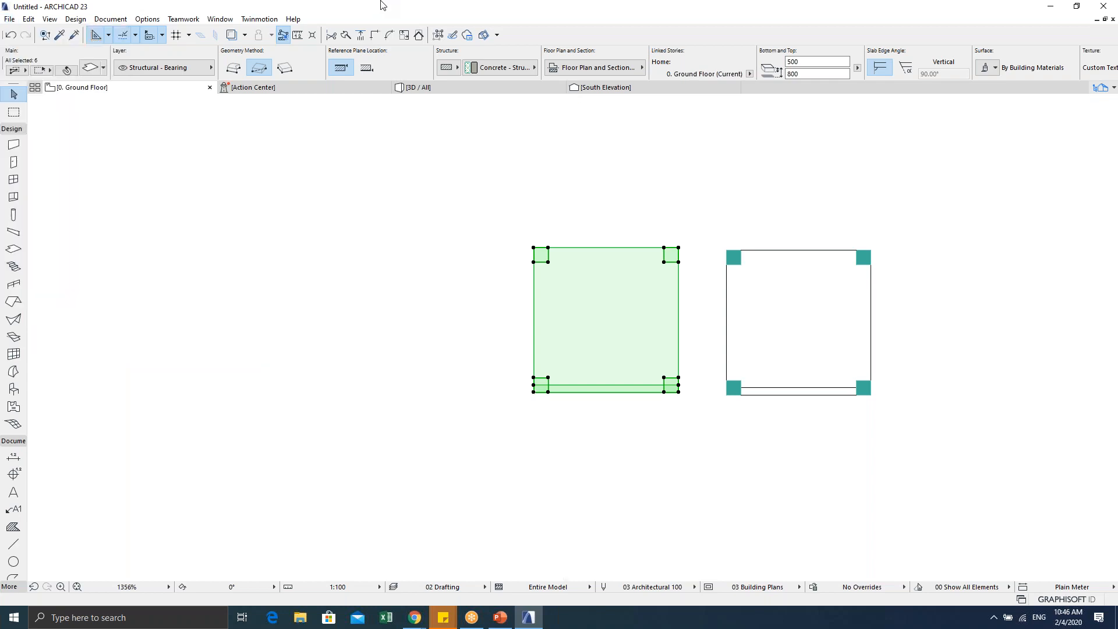
Step: Draw a text block up-left of the chairs with 1.5 mm text size
left_click(15, 499)
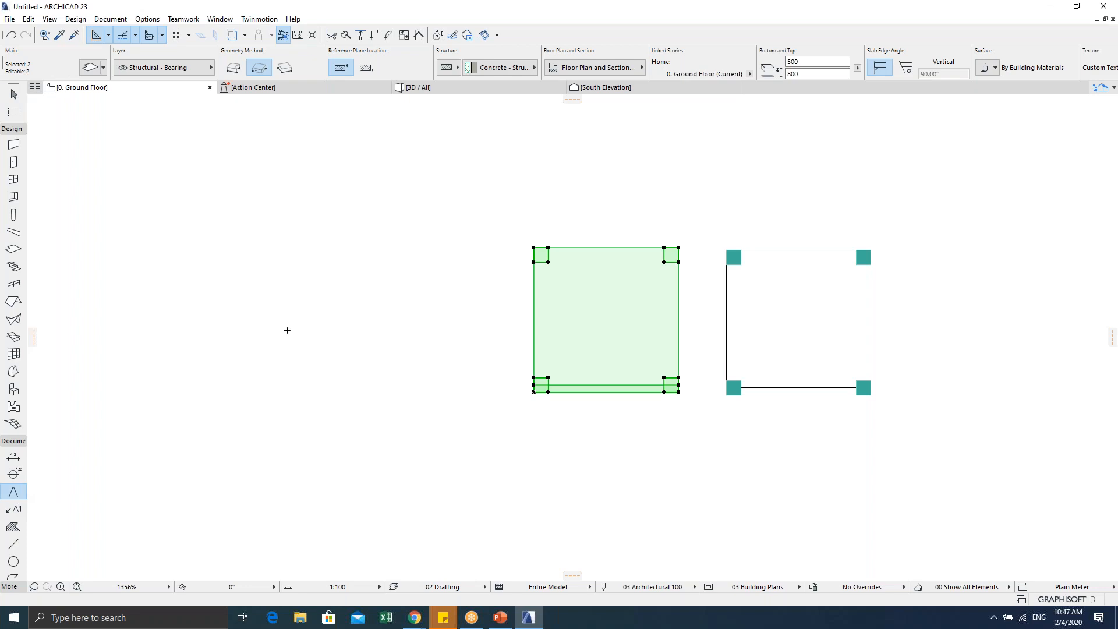
scroll(297, 333, "down", 3)
key("Escape")
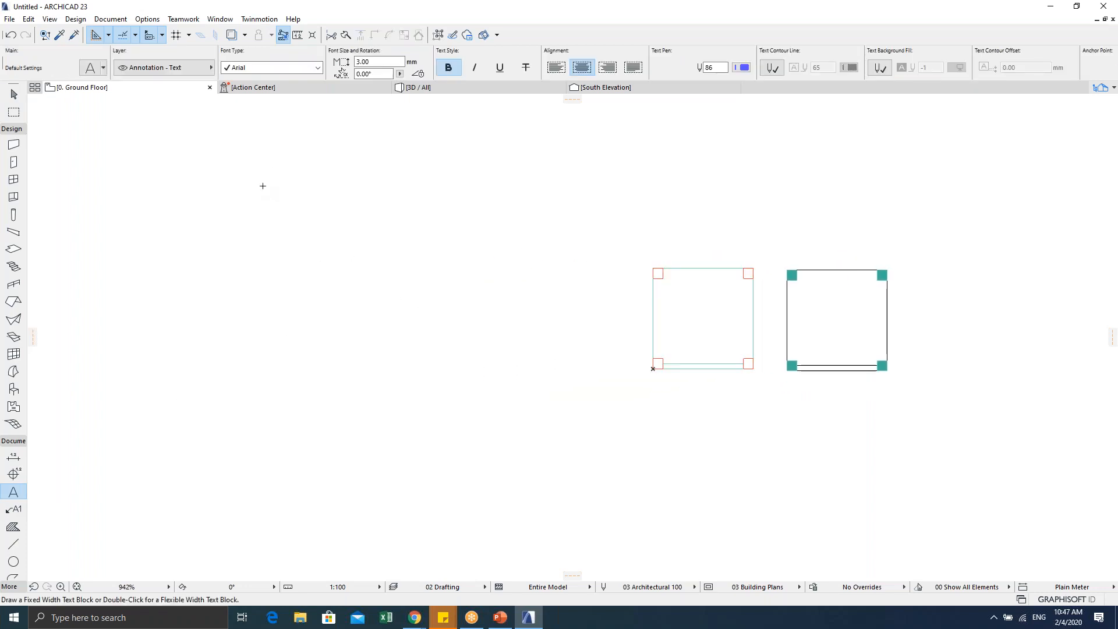
left_click(262, 186)
left_click(571, 341)
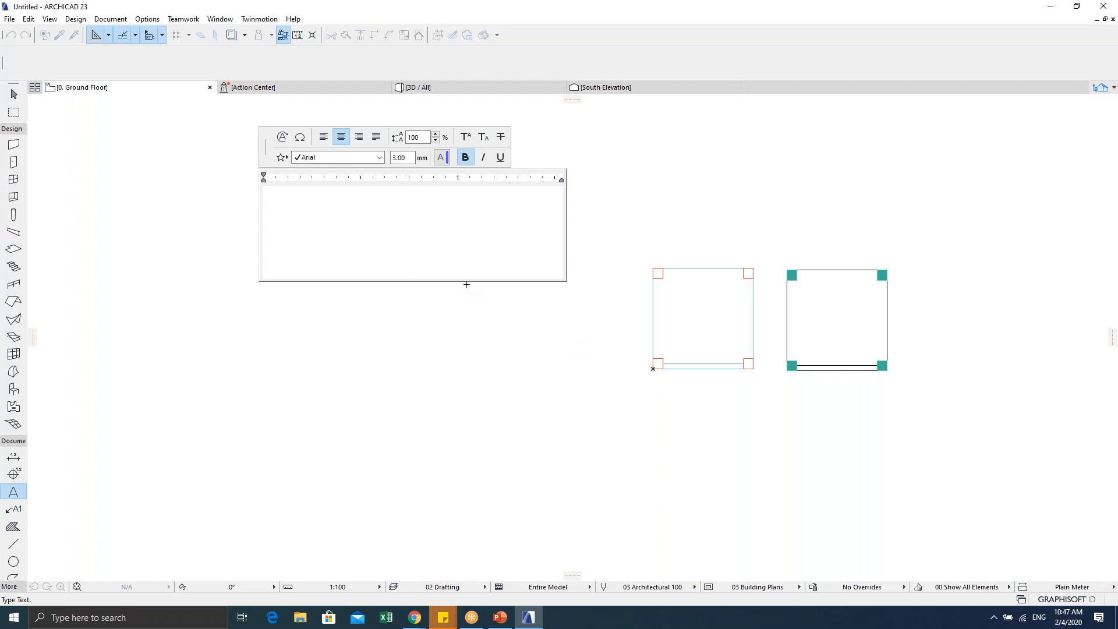
double_click(402, 157)
type("1.")
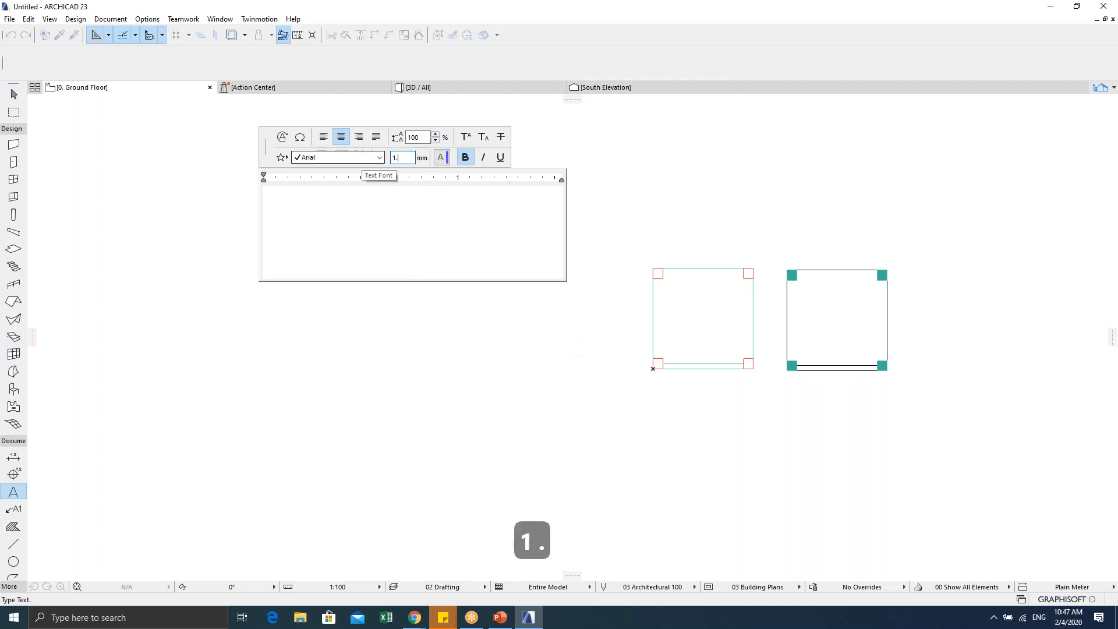
type("5")
key("Tab")
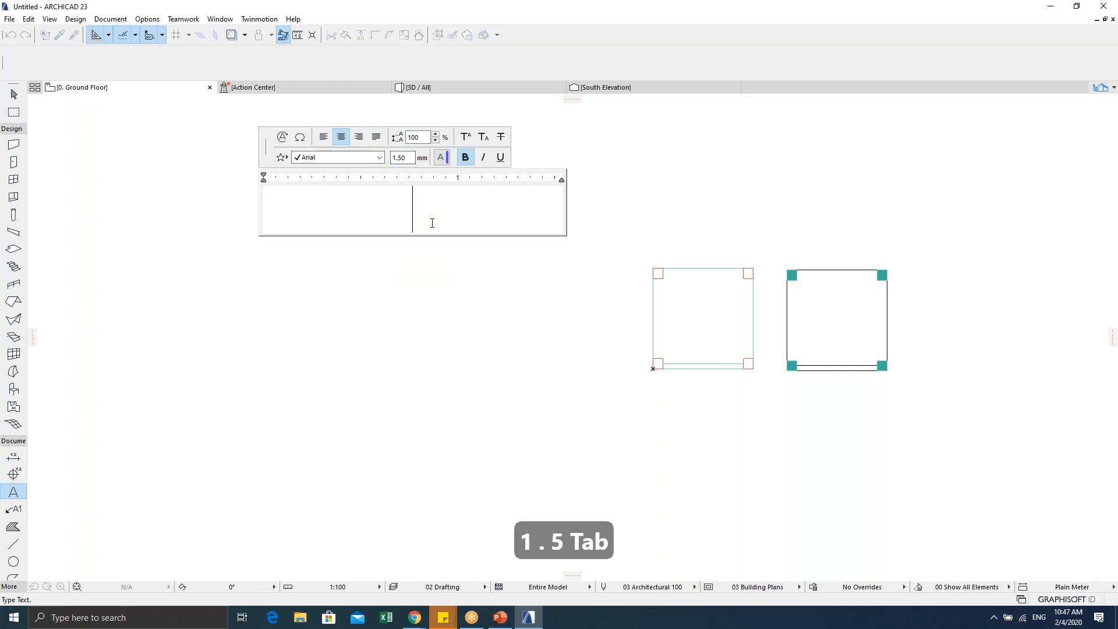
Step: Enter 'ac-temp.ddns.net' as the text, place it, and start widening the block
type("ac-")
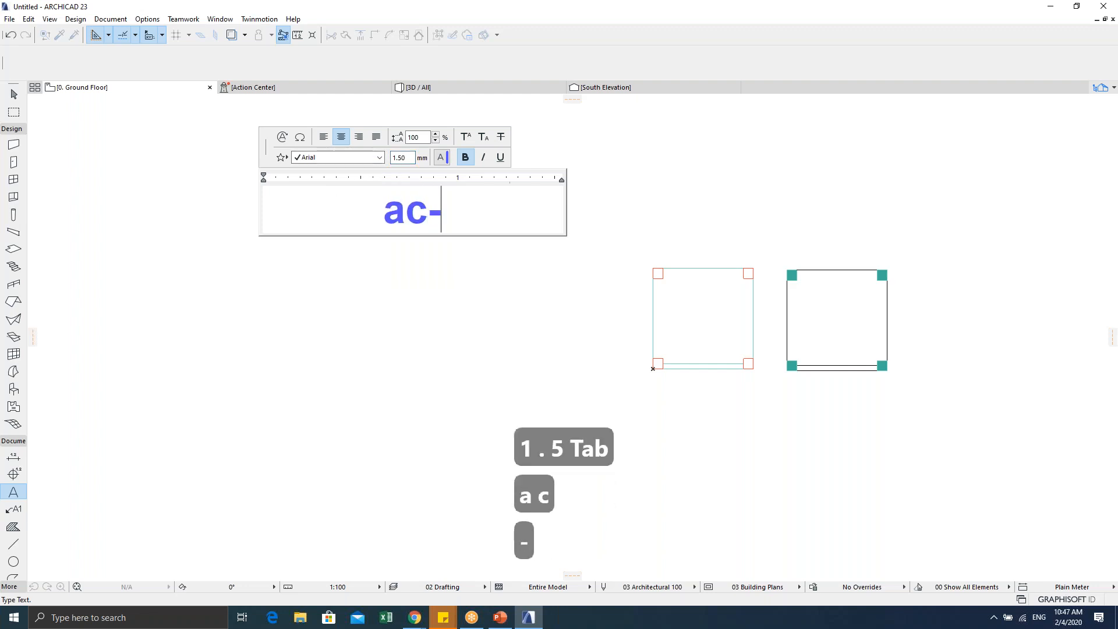
type("temp")
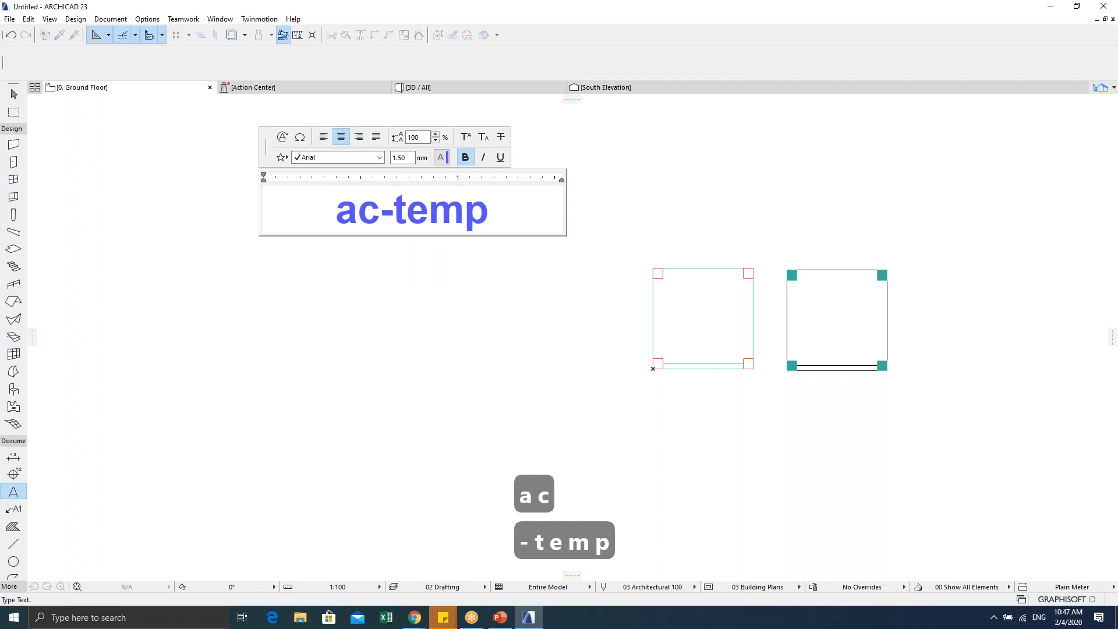
type(".ddns/")
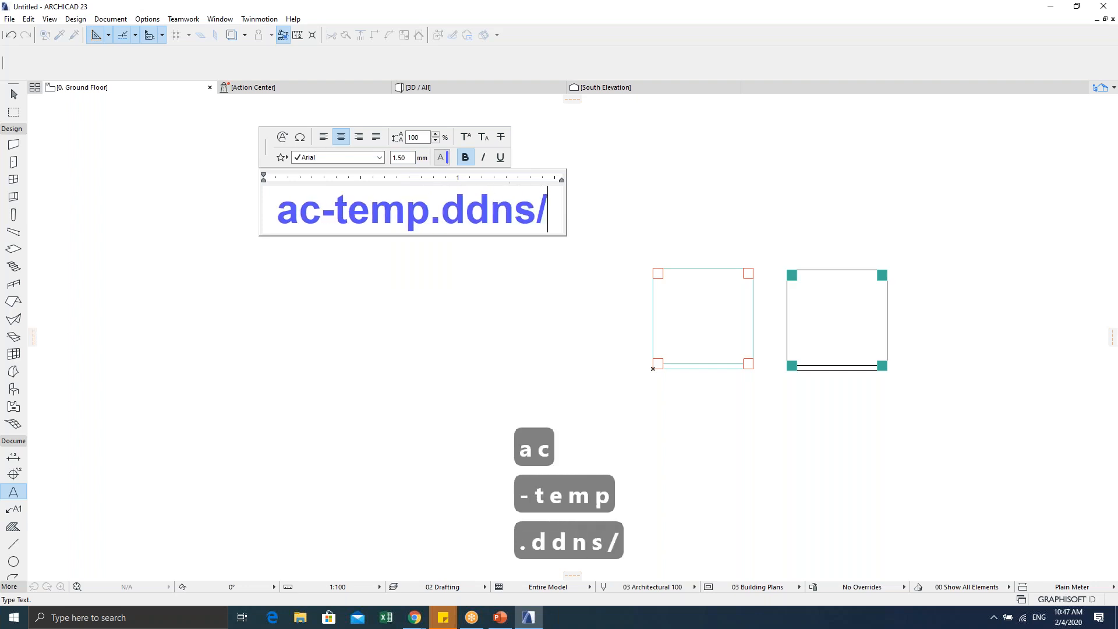
key("BackSpace")
type(".")
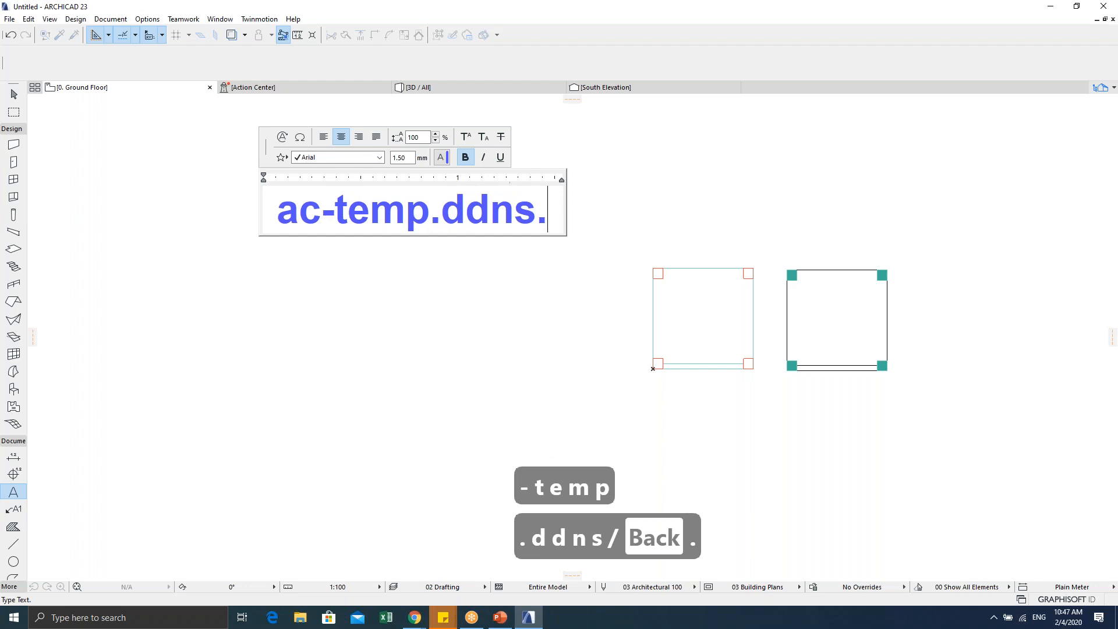
type("net")
left_click_drag(547, 267, 301, 205)
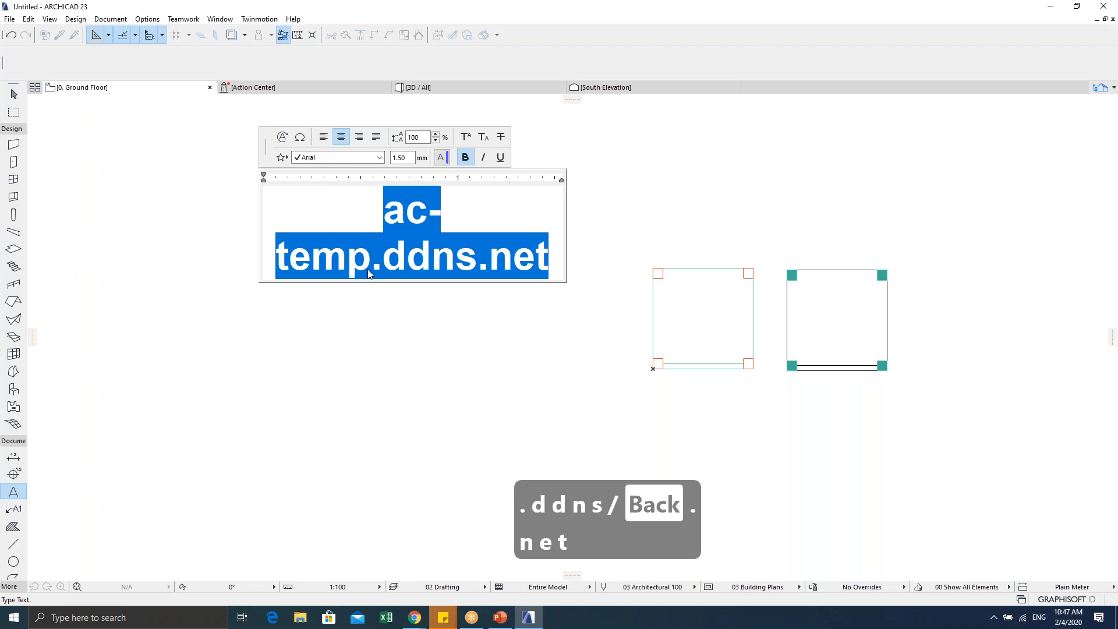
left_click(430, 329)
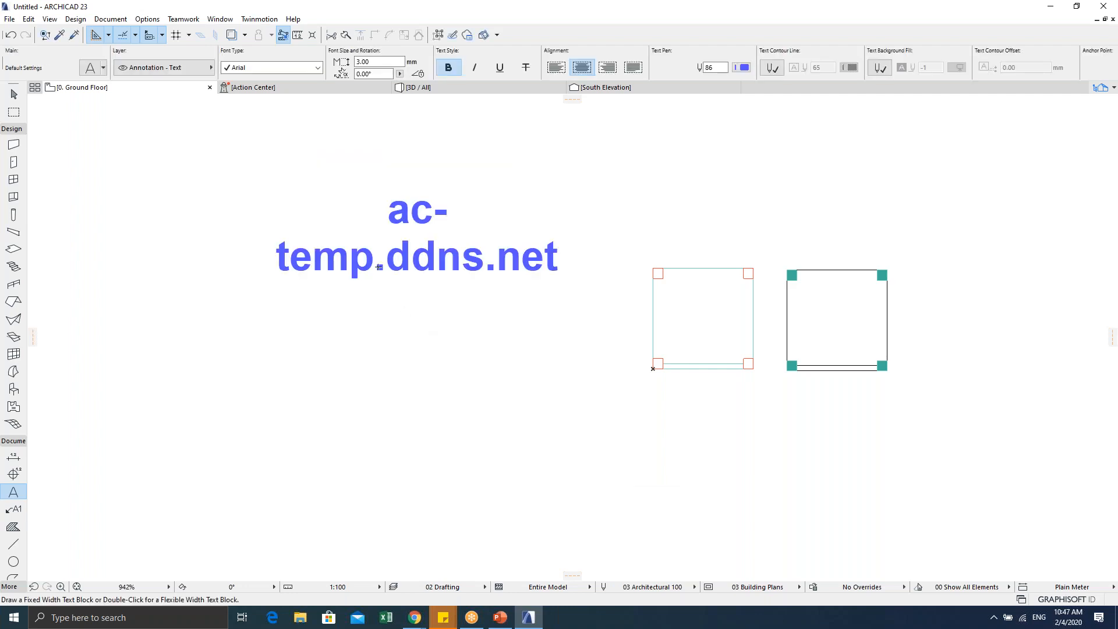
key("Escape")
key("Escape")
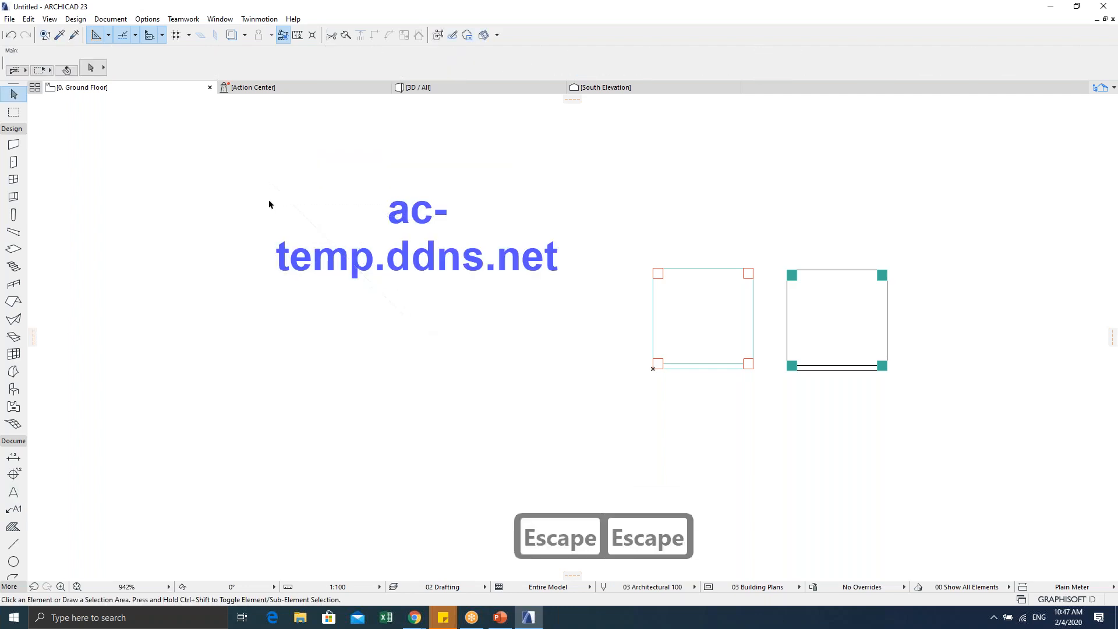
left_click(326, 253)
left_click(262, 187)
Step: Widen the ac-temp.ddns.net text block to one line, then show hidden tray icons to check CodeMeter
left_click(76, 212)
scroll(454, 230, "down", 2)
key("Escape")
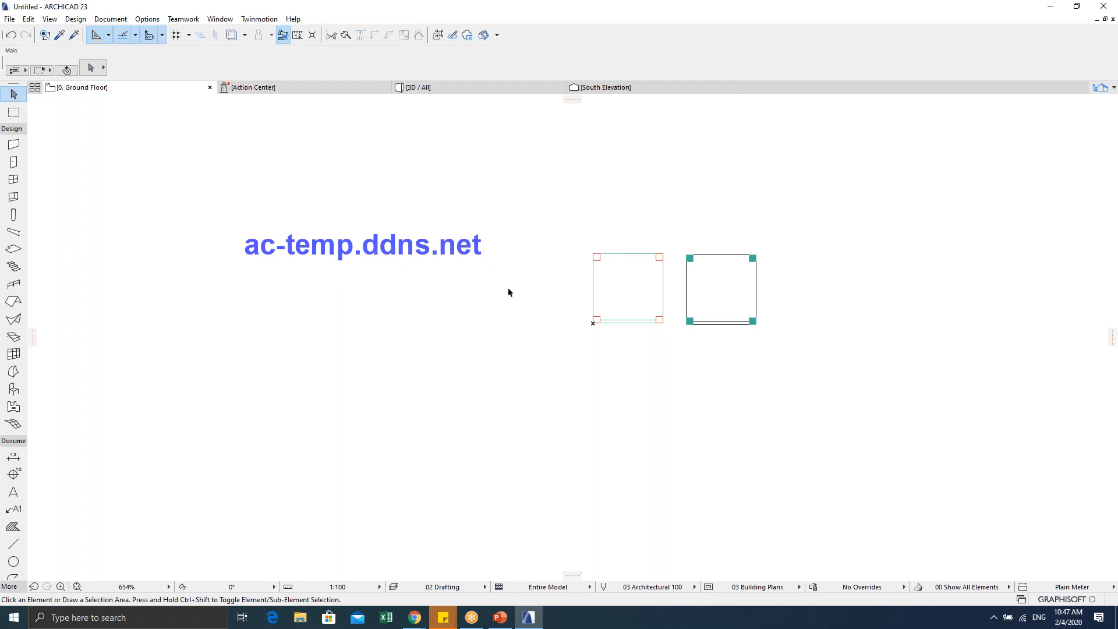
left_click(994, 618)
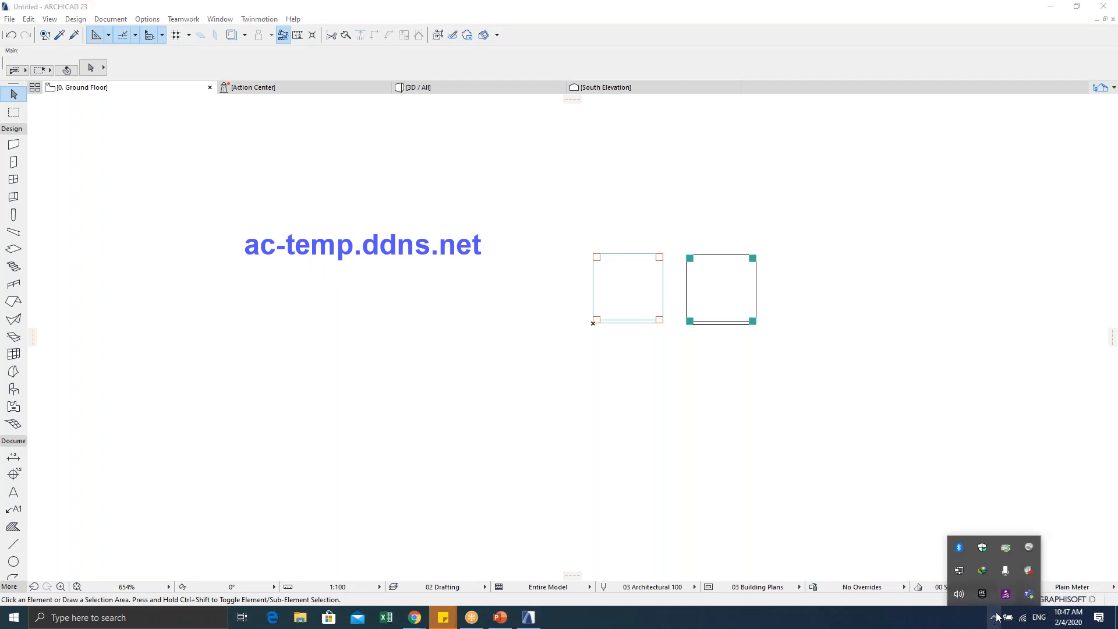
Step: Open CodeMeter WebAdmin from the Control Center and go to the Server Search List settings
left_click(1028, 548)
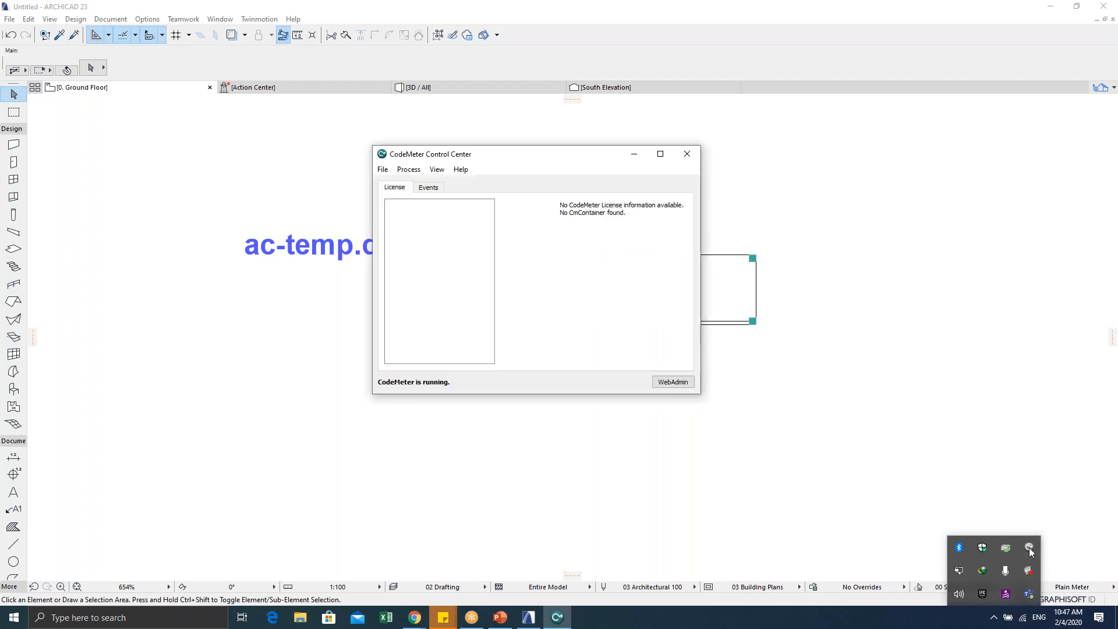
left_click(673, 383)
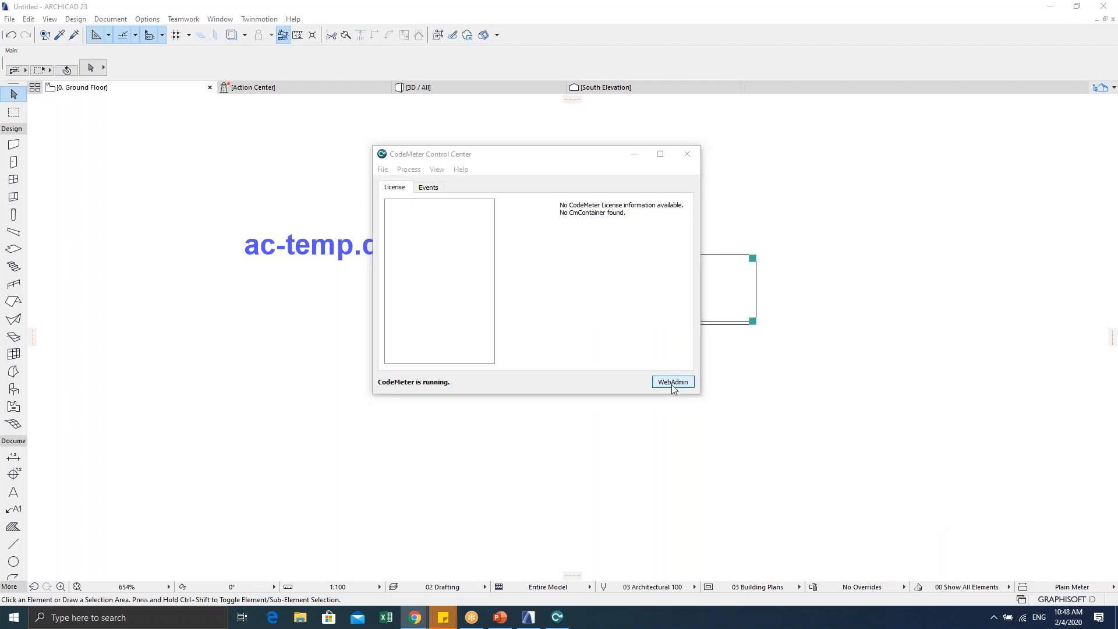
left_click_drag(545, 112, 815, 77)
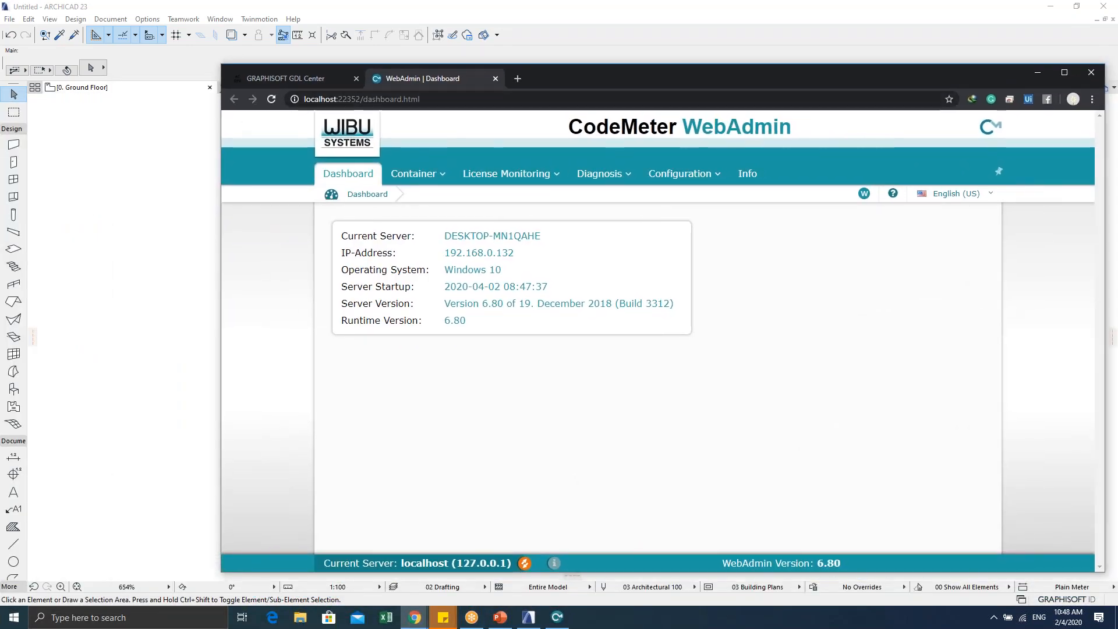
mouse_move(687, 178)
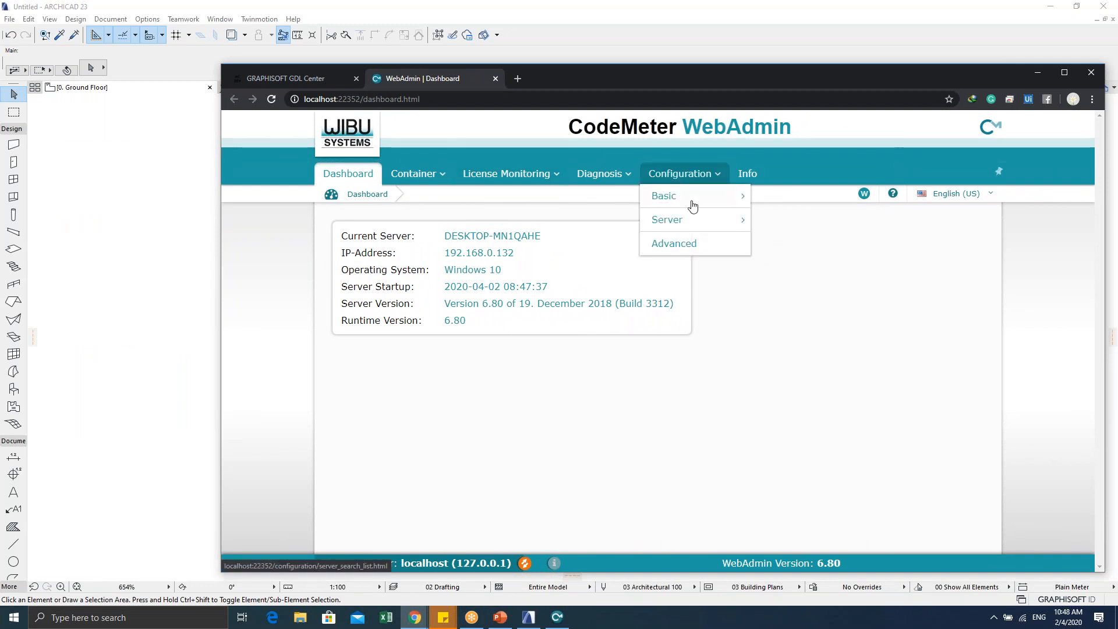
mouse_move(706, 198)
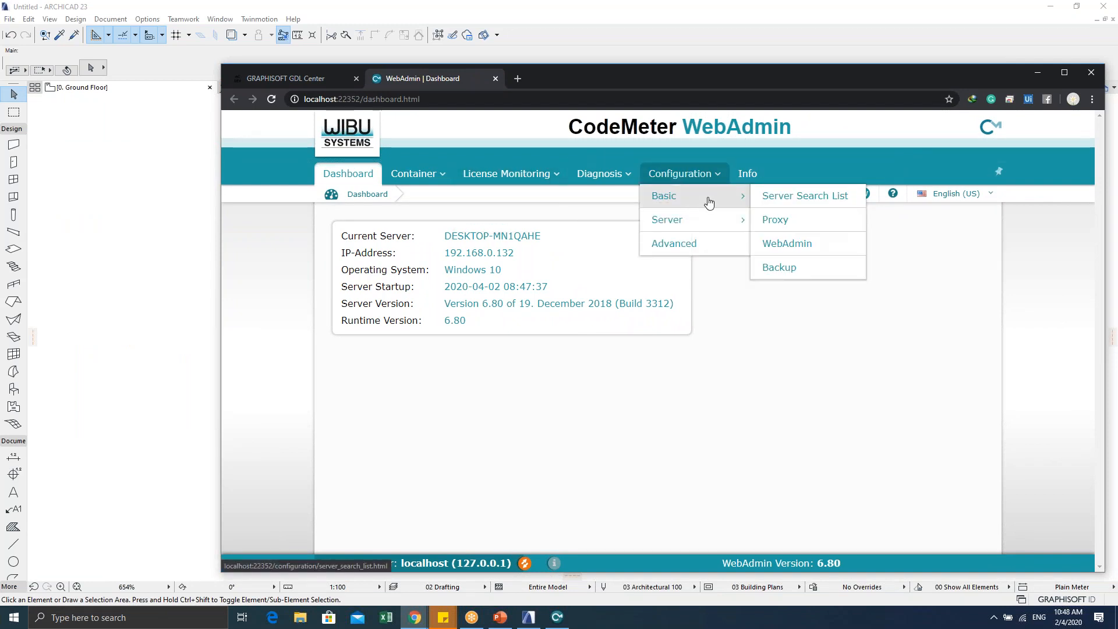
left_click(795, 198)
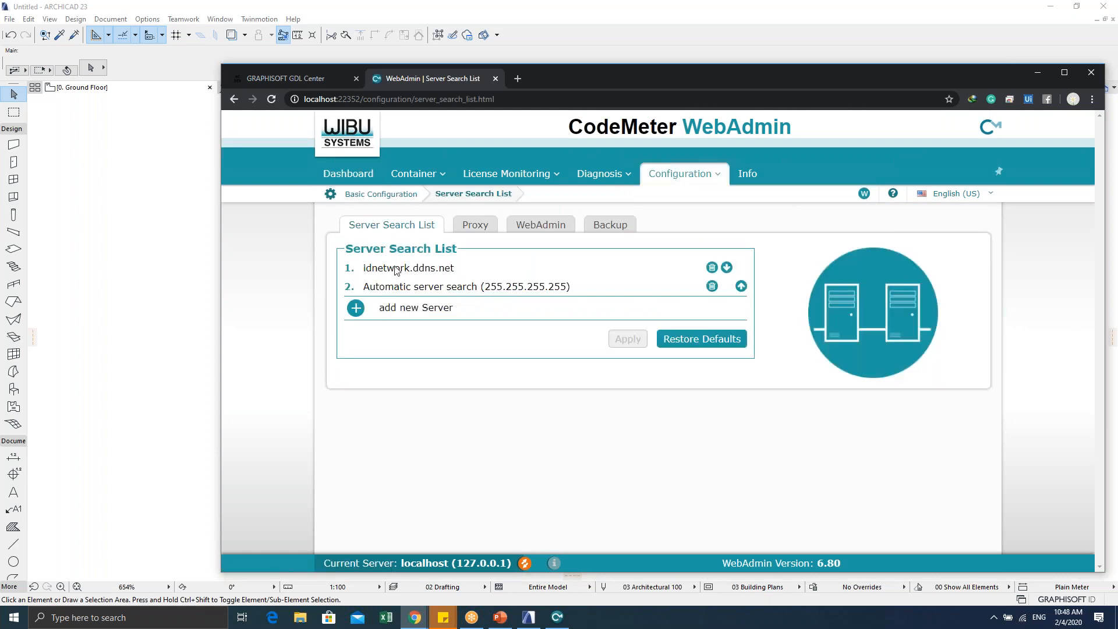
Step: Add the server ac-temp.ddns.net to the server search list
left_click_drag(574, 78, 823, 89)
left_click(333, 234)
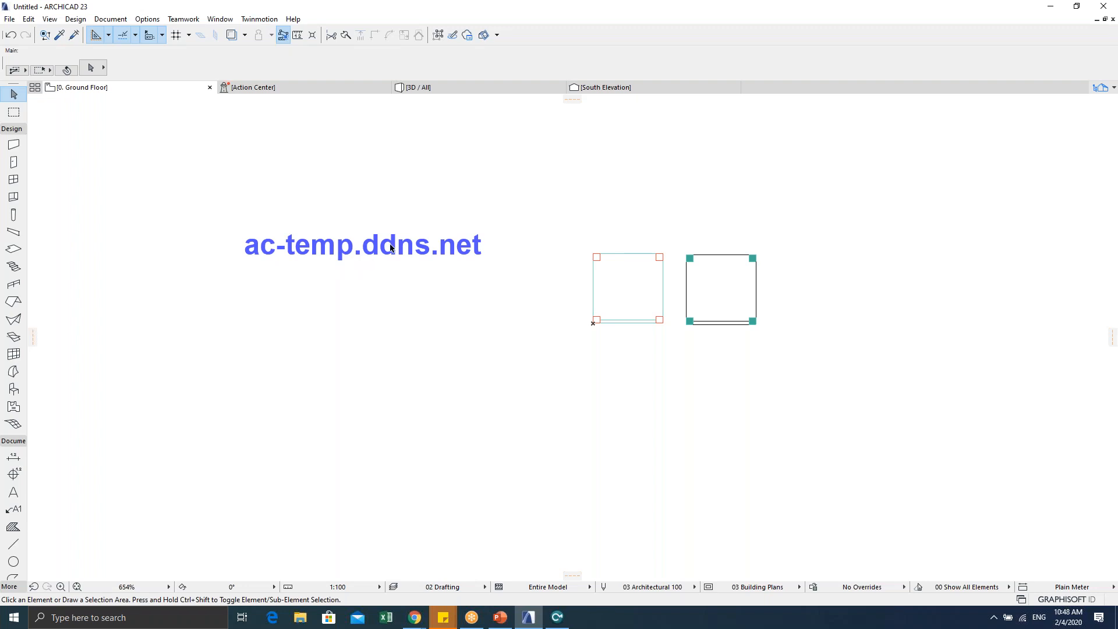
left_click(557, 617)
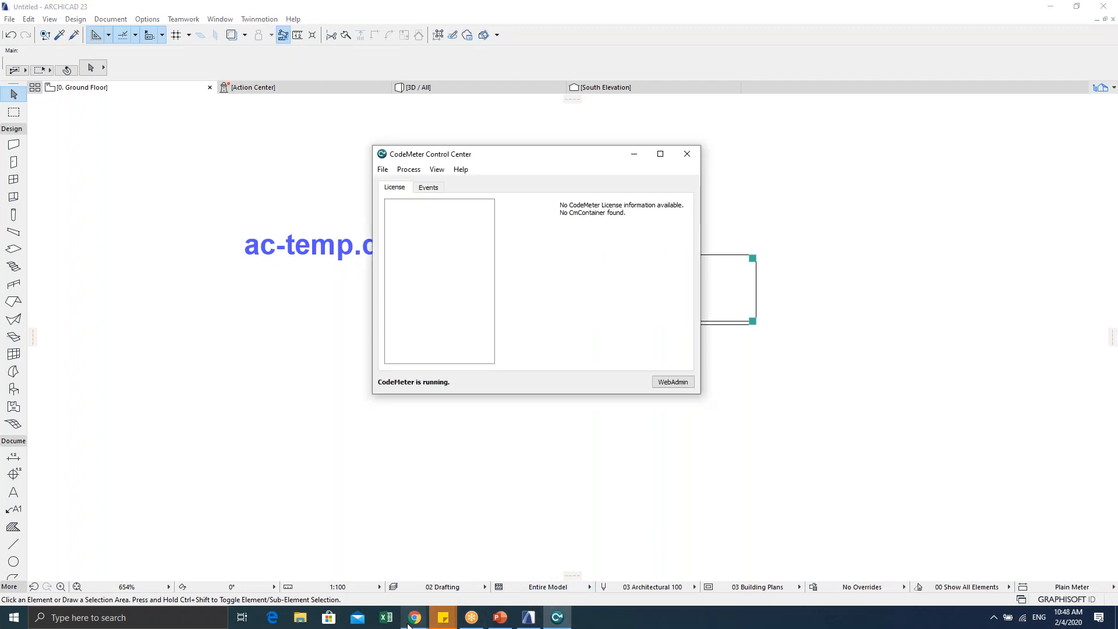
mouse_move(414, 617)
left_click(483, 524)
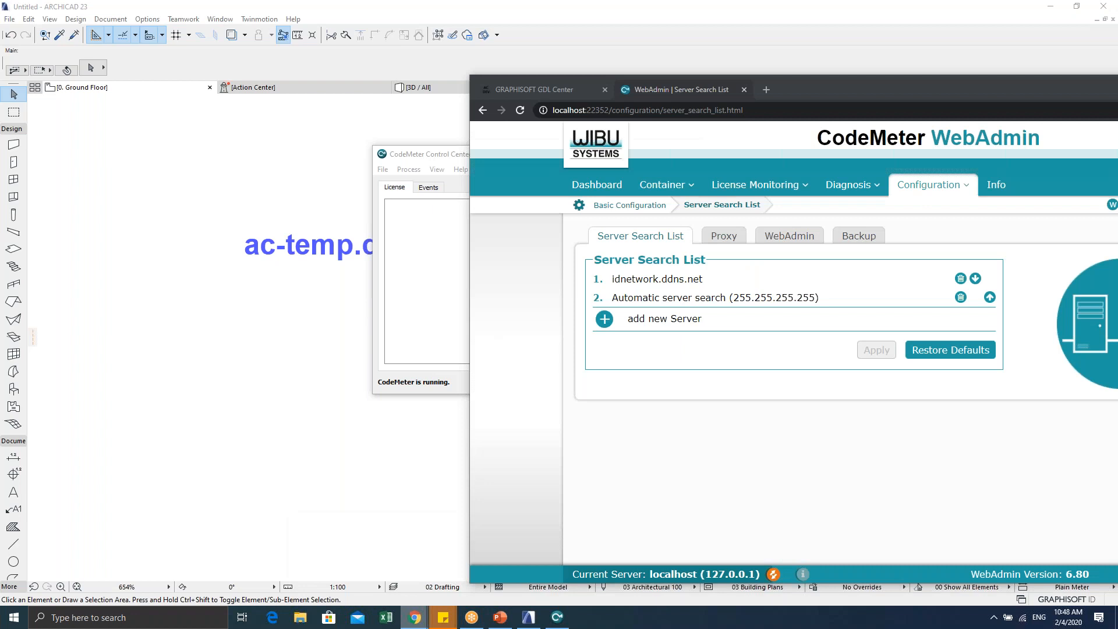
left_click(633, 321)
type("a")
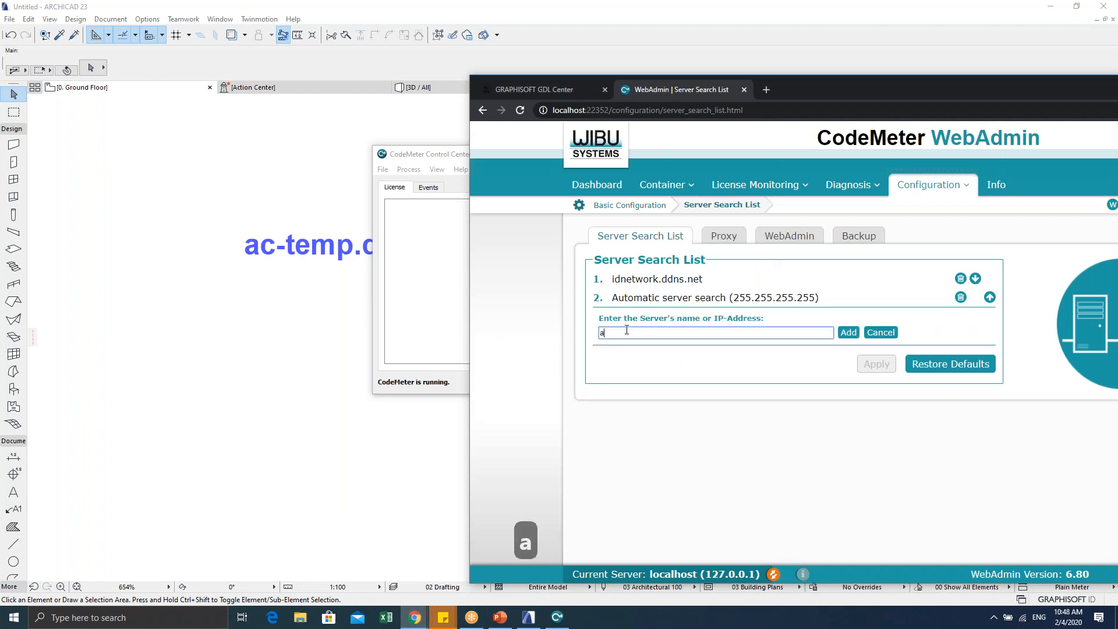
type("c-te")
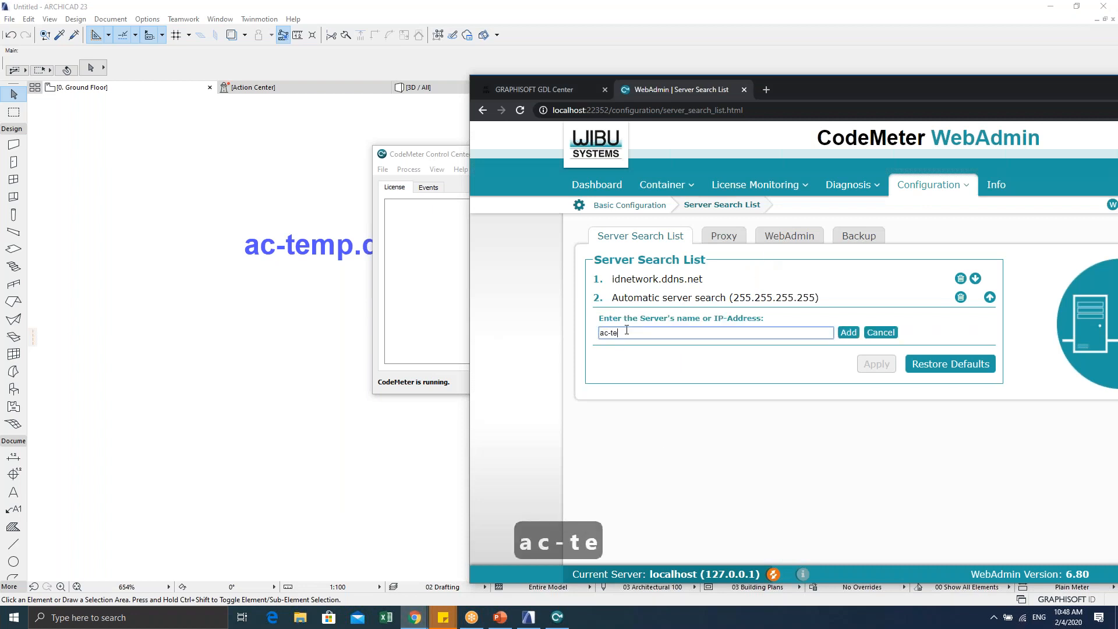
type("mp.ddns.net")
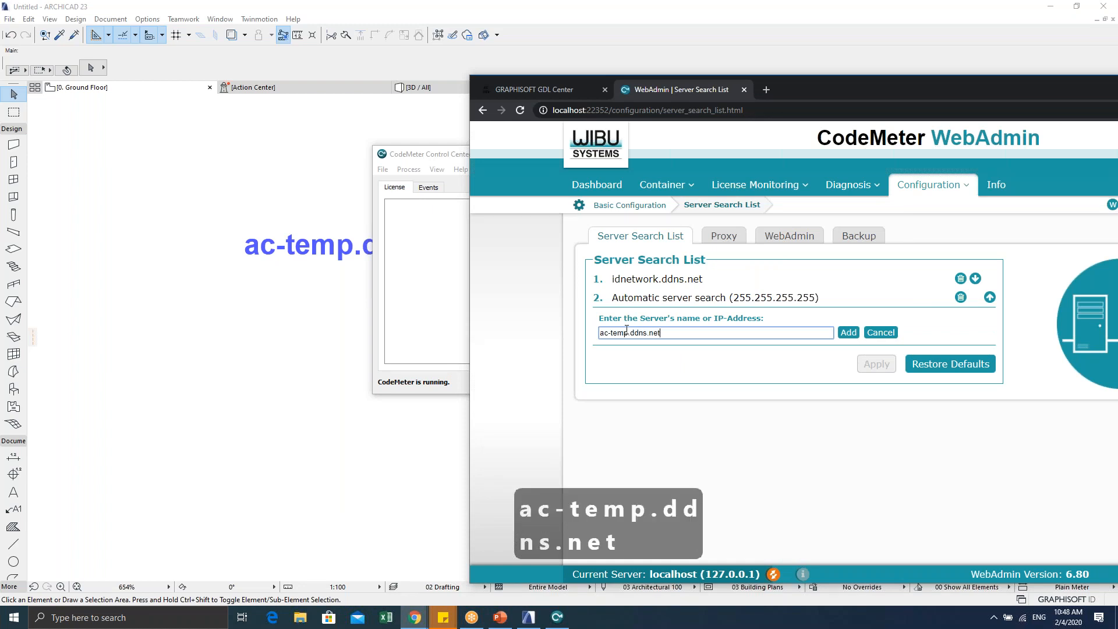
left_click(848, 332)
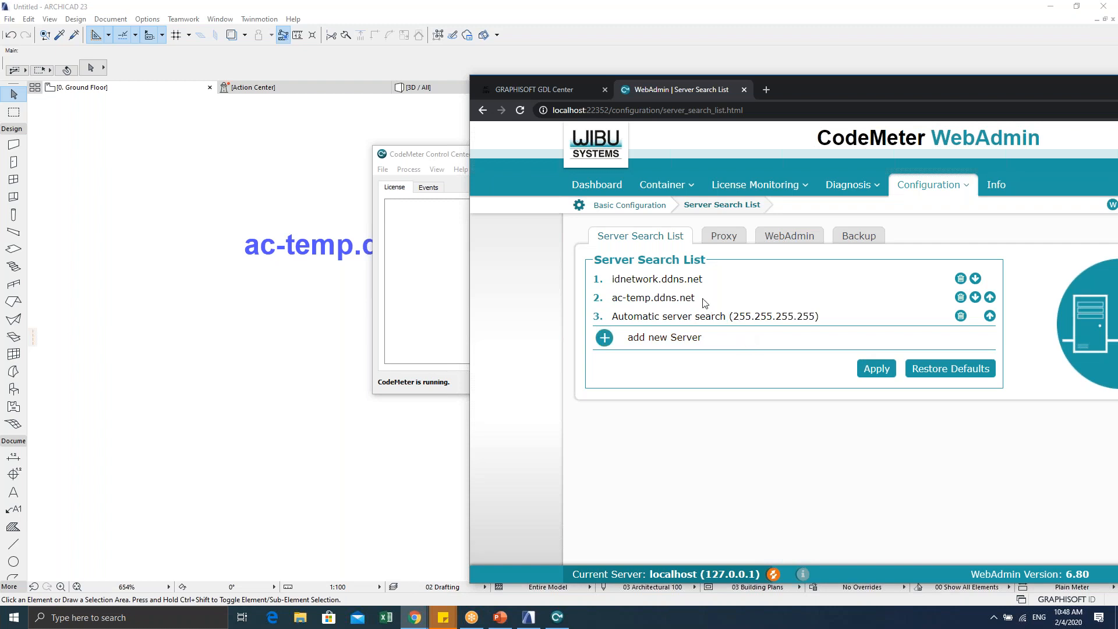
Step: Close the WebAdmin page without applying changes and return to the ARCHICAD plan
left_click_drag(893, 87, 749, 77)
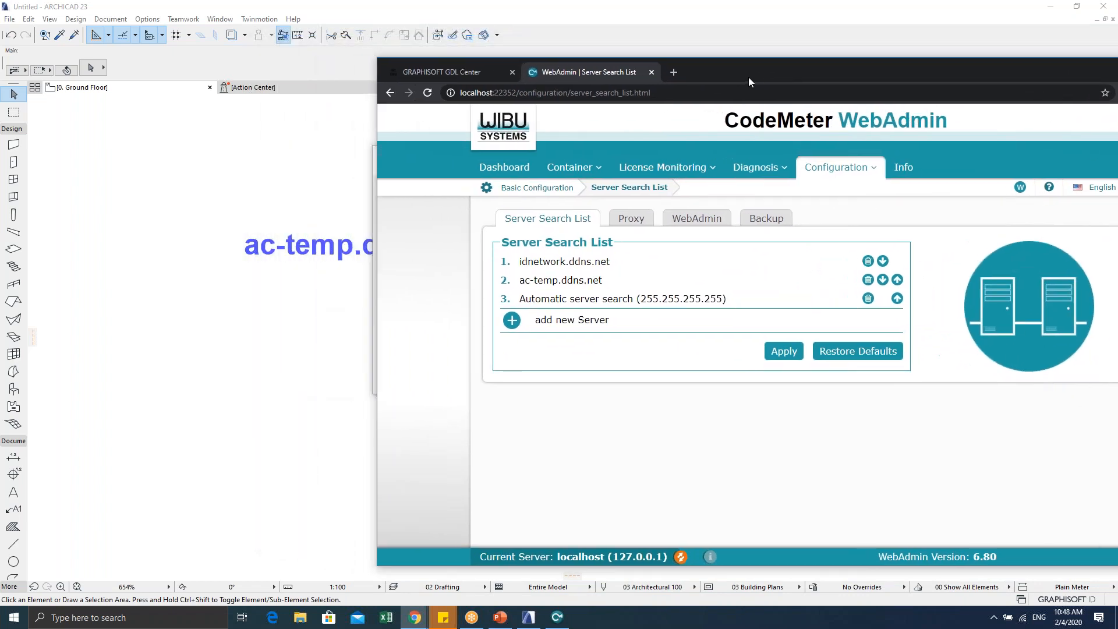
left_click_drag(749, 76, 535, 81)
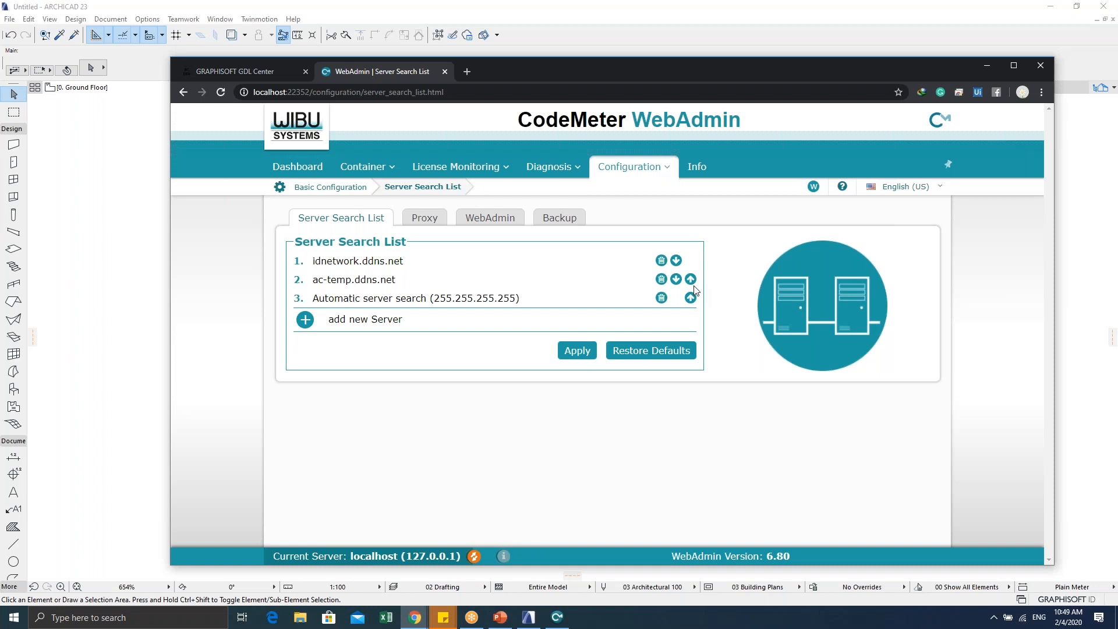
left_click(445, 72)
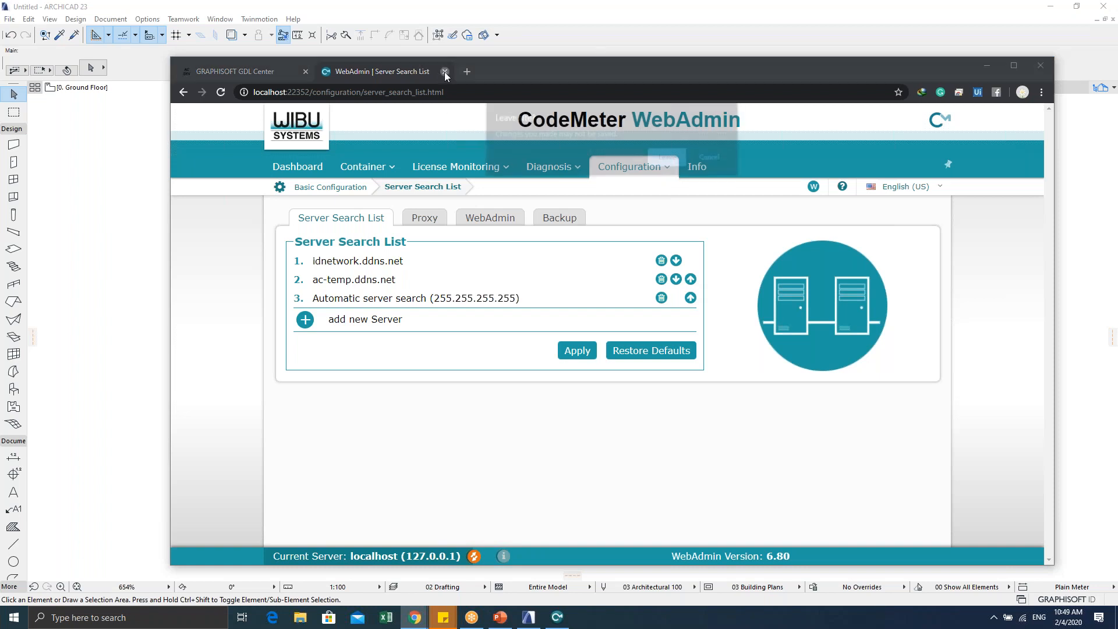
left_click(667, 158)
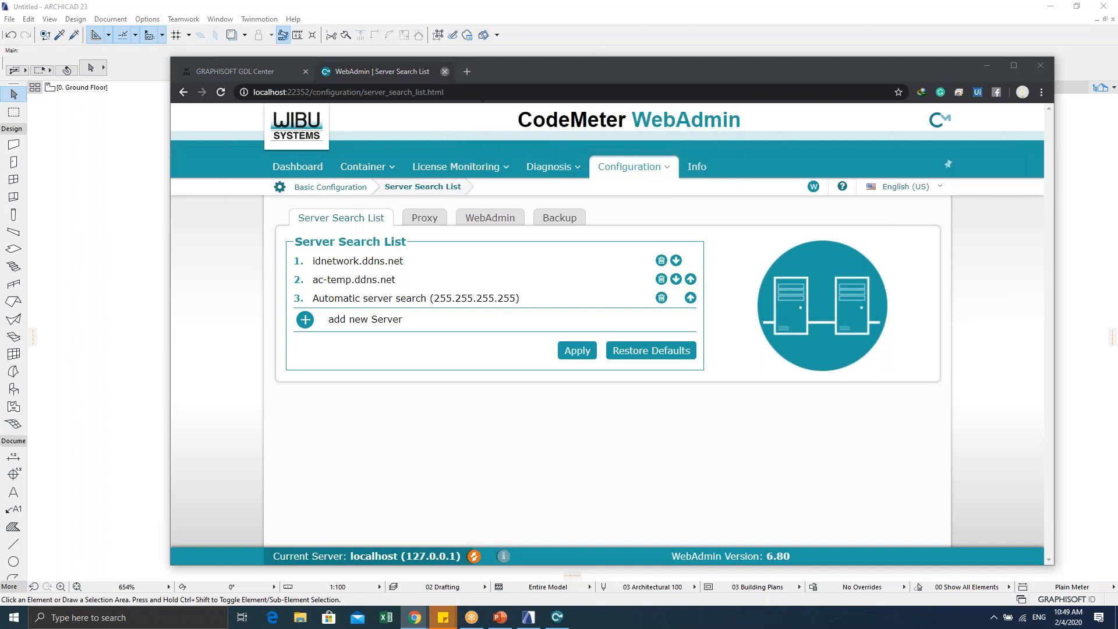
left_click(584, 20)
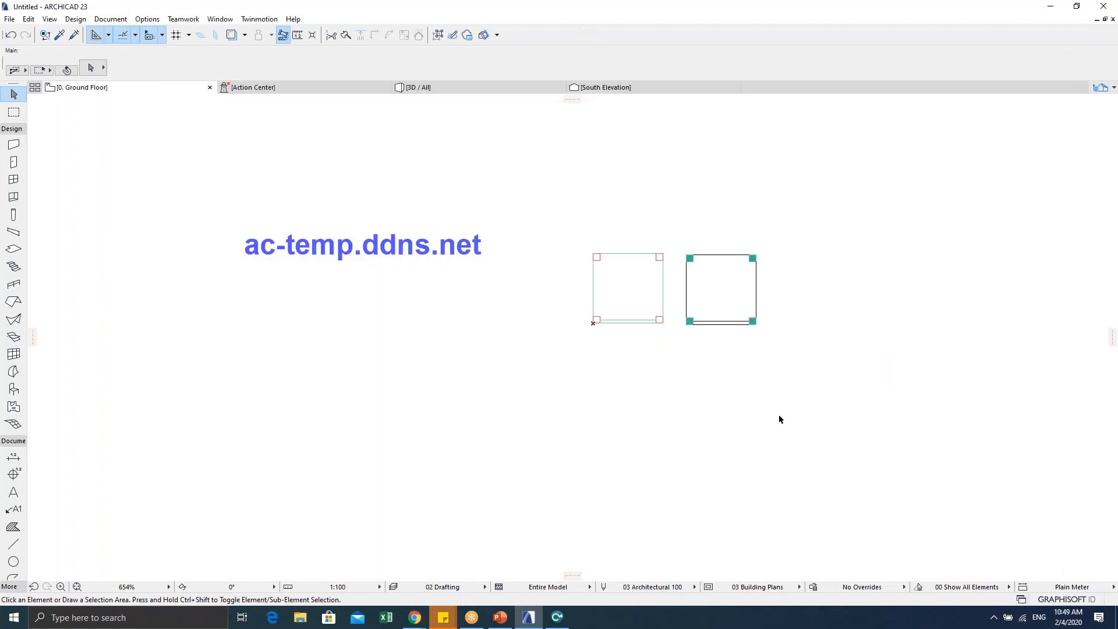
Step: Open CodeMeter Control Center from the hidden tray icons and move it aside
left_click(994, 618)
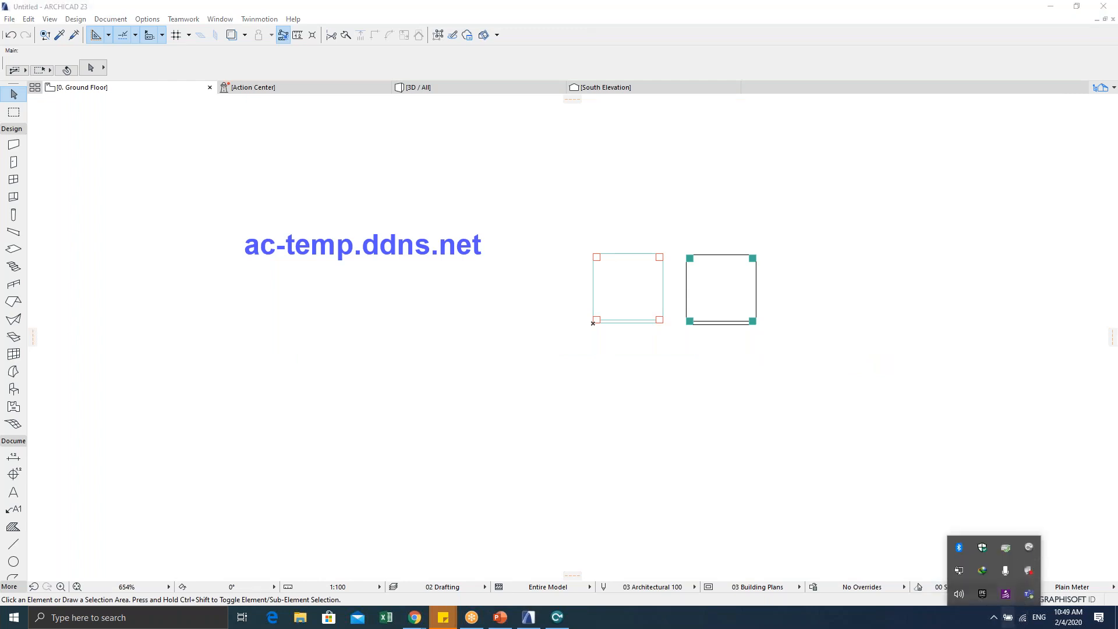
mouse_move(1029, 555)
left_click(556, 617)
left_click_drag(464, 158, 653, 229)
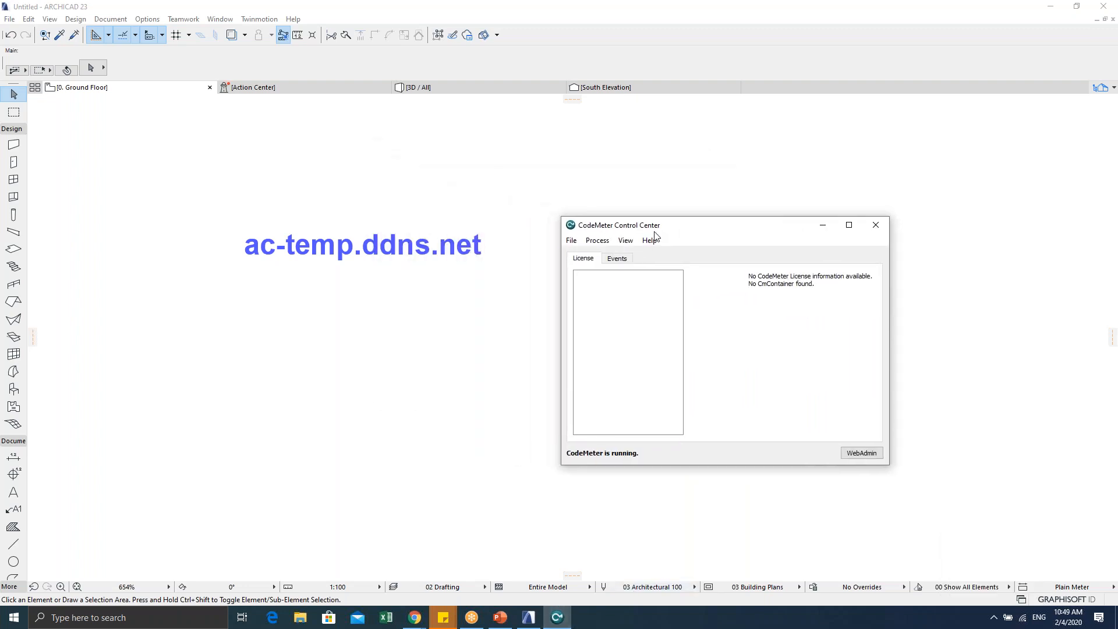
left_click(90, 395)
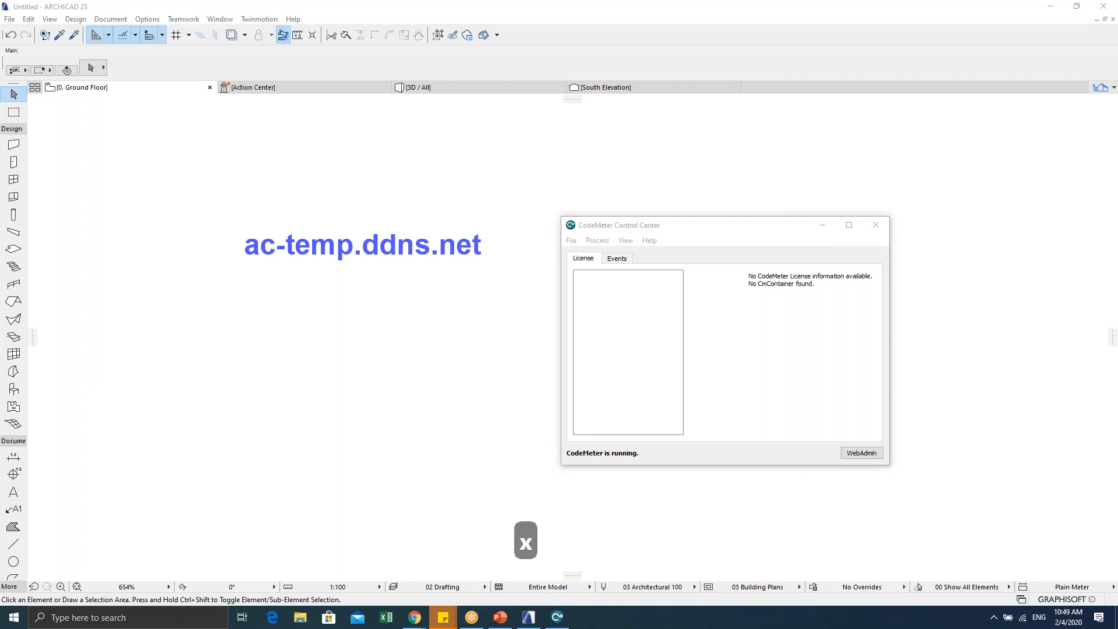
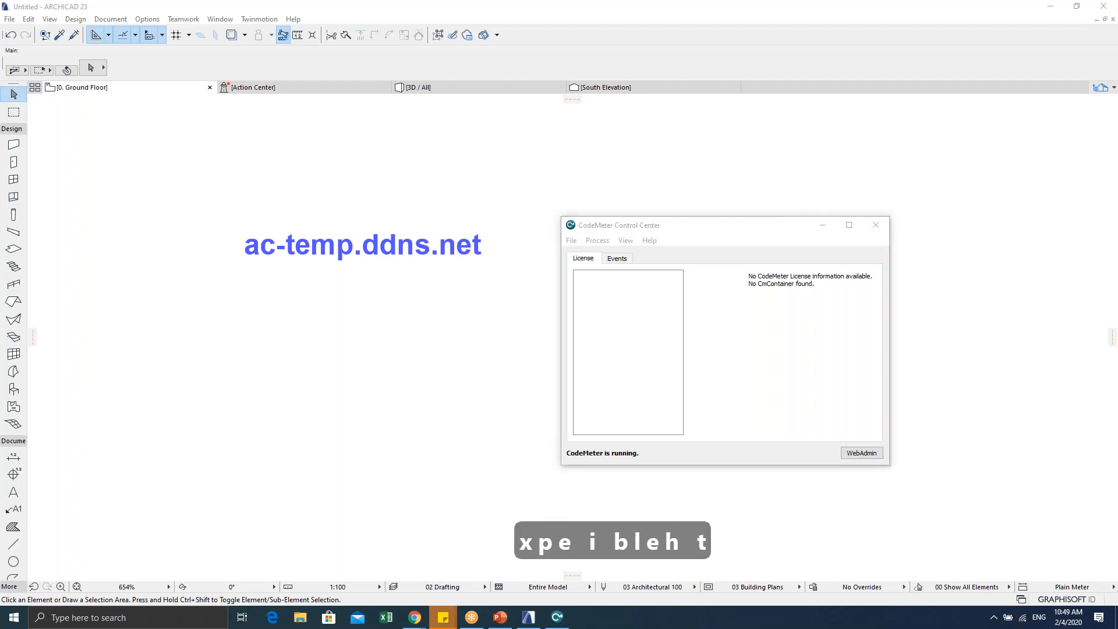
key("Return")
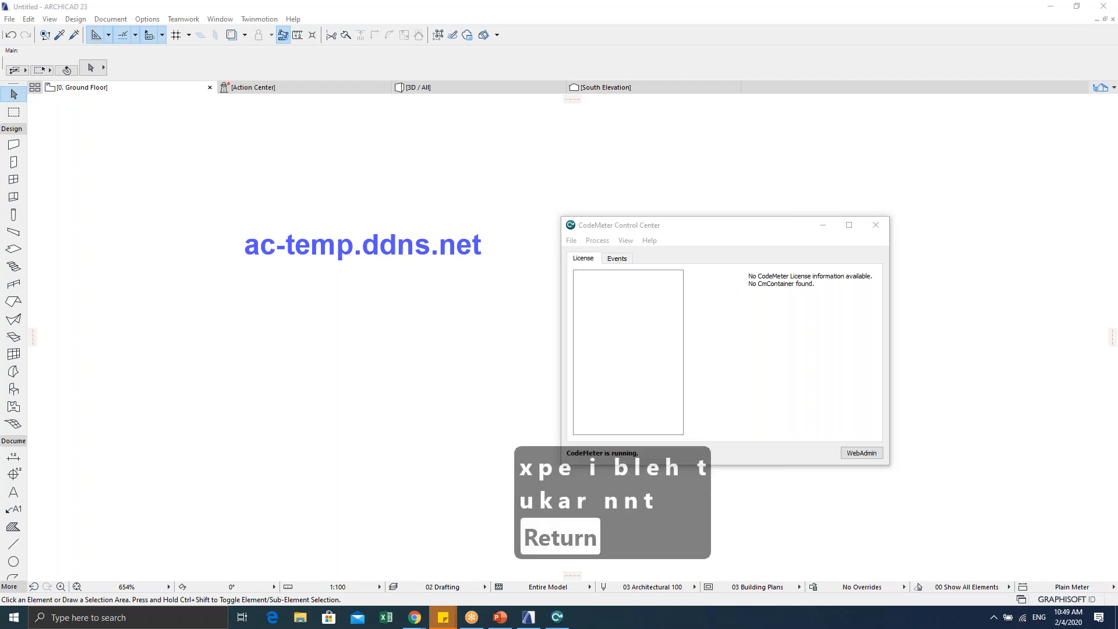
Step: Bring the Control Center forward again and launch the CodeMeter WebAdmin dashboard
left_click(361, 404)
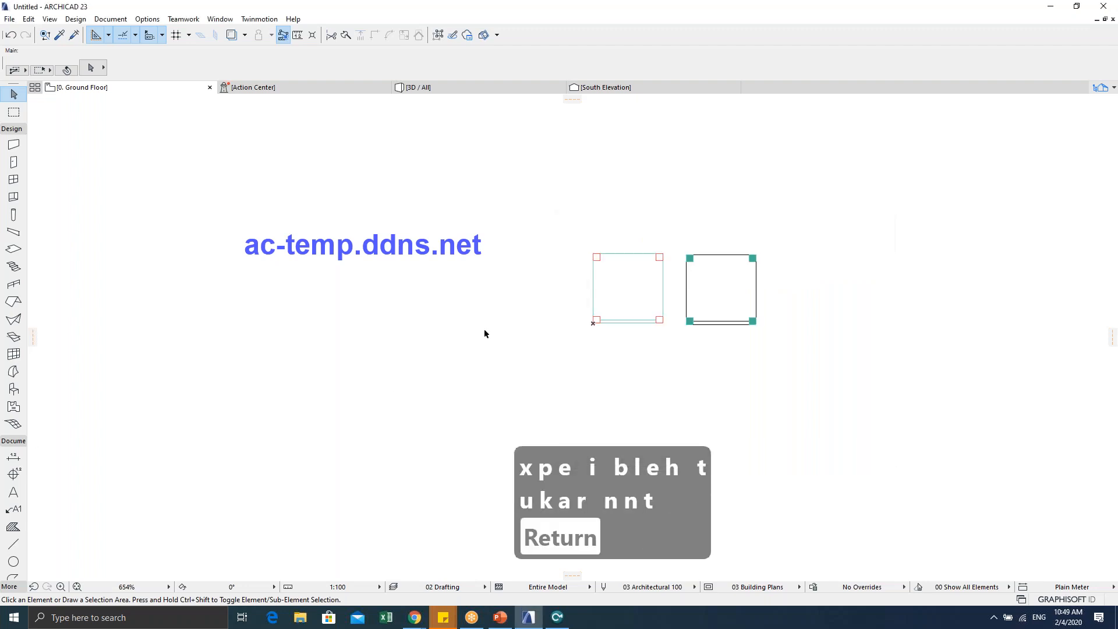
left_click(557, 617)
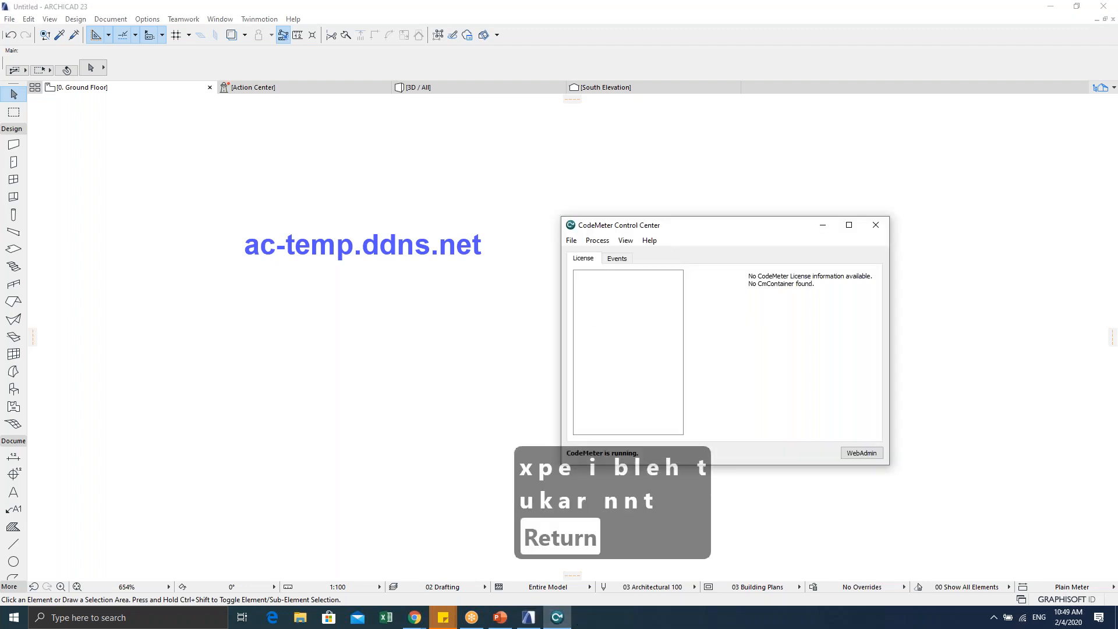
left_click_drag(717, 231, 727, 200)
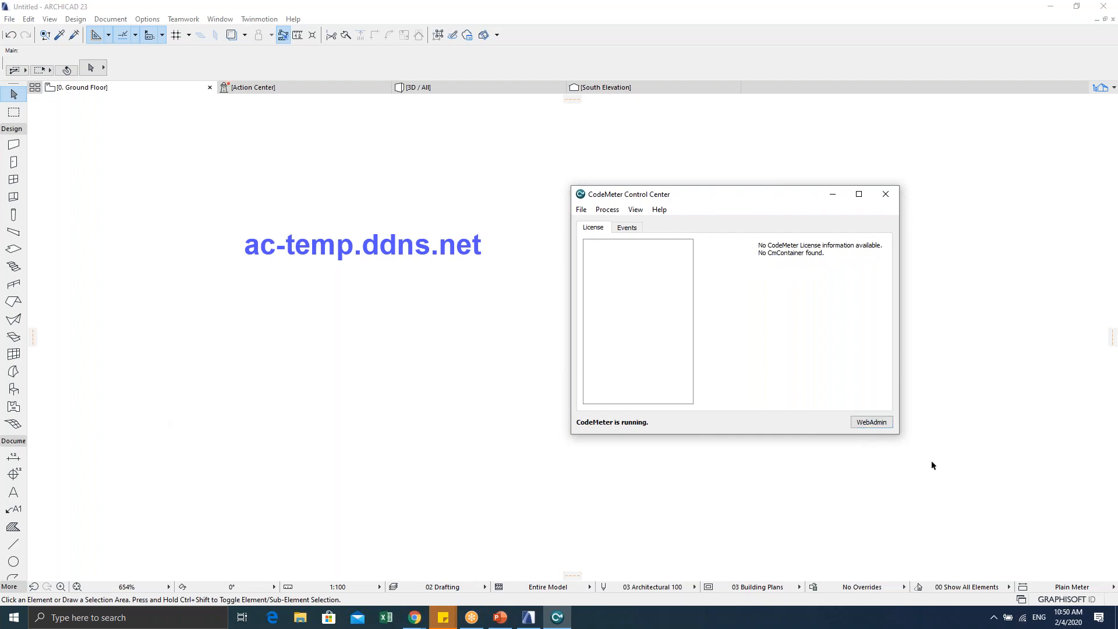
left_click(871, 422)
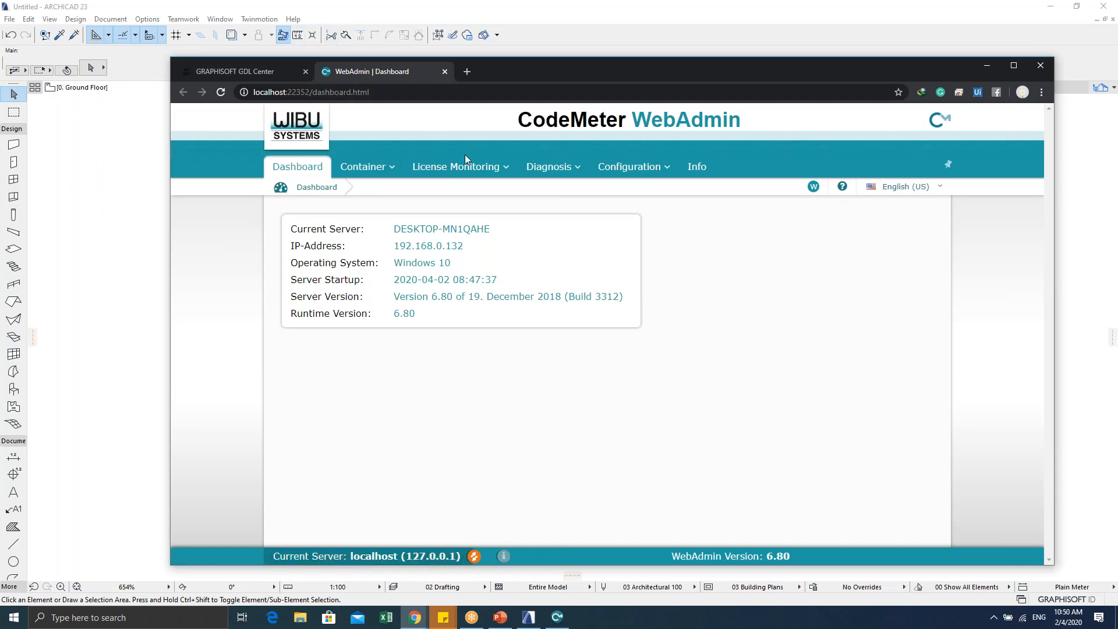
Step: Open the server search list, start a new server entry, then close the WebAdmin browser window
mouse_move(636, 175)
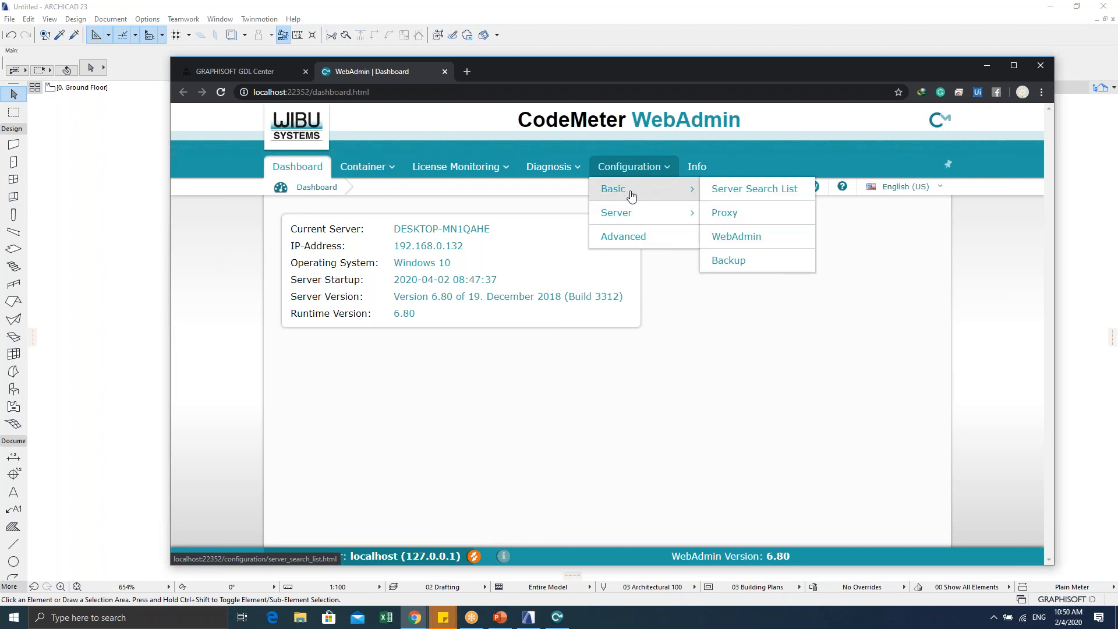
left_click(730, 190)
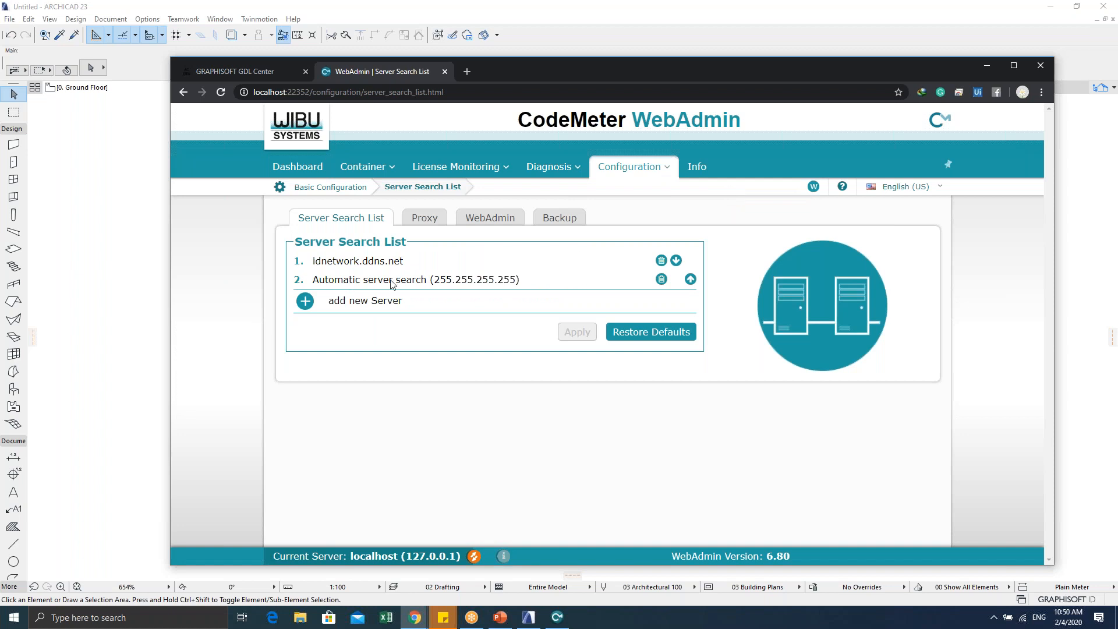
left_click(305, 301)
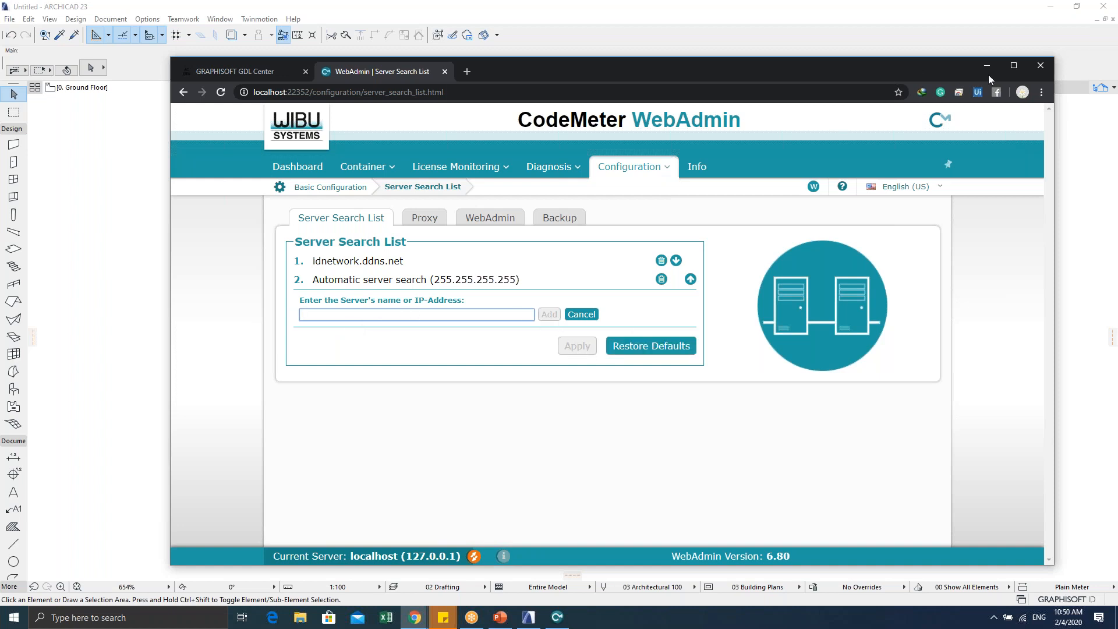
left_click(1038, 67)
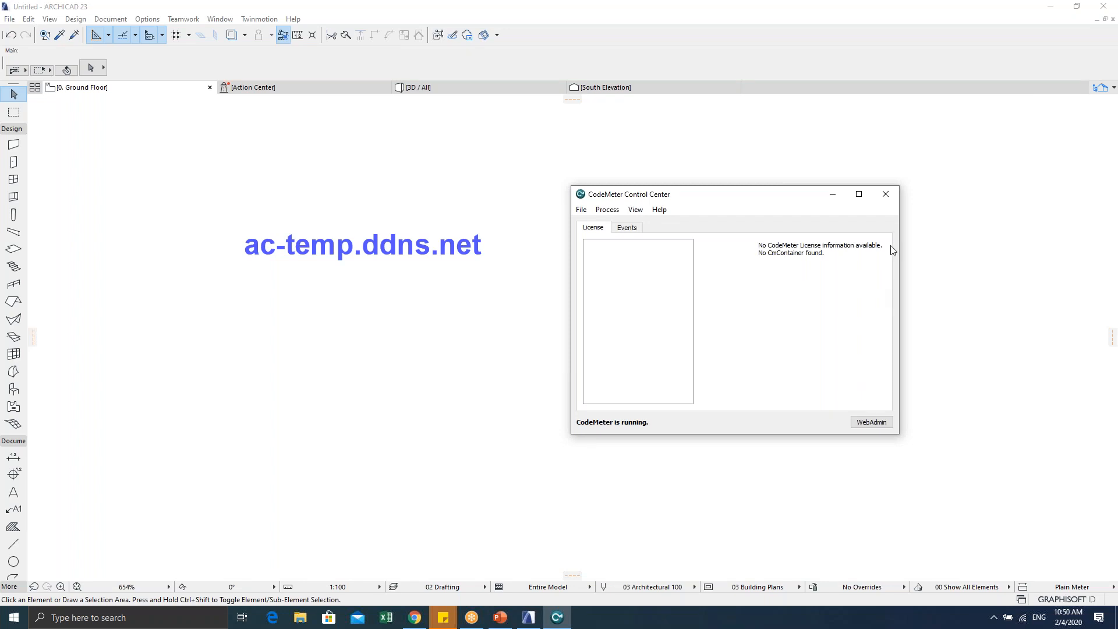
Step: Close CodeMeter Control Center, then select and deselect the logo text block on the plan
left_click(885, 193)
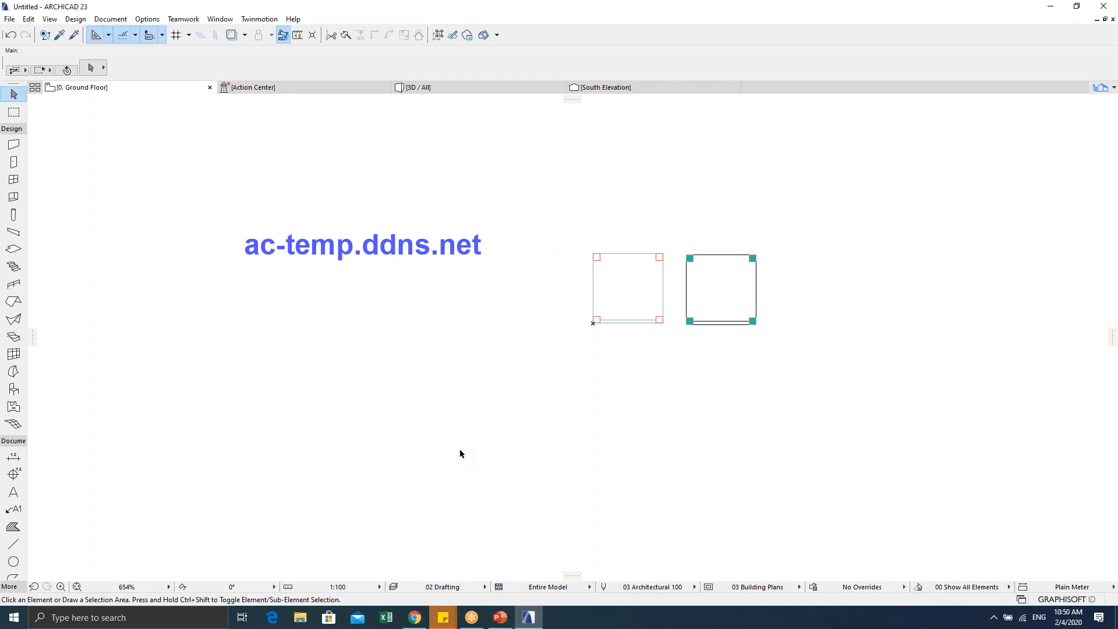
left_click(273, 249)
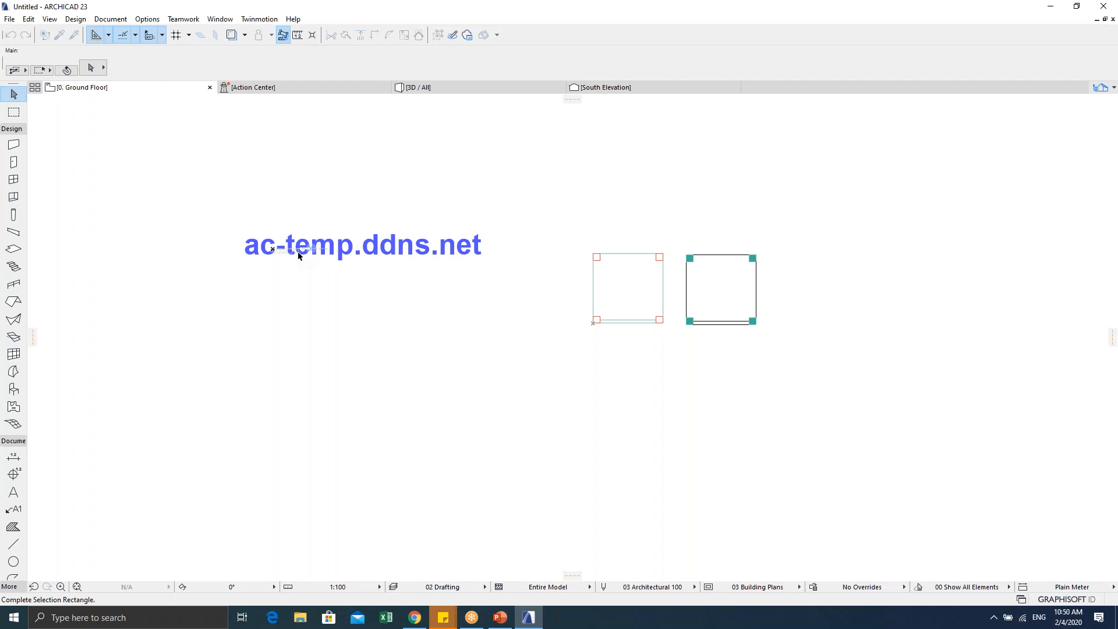
key("Escape")
left_click(201, 201)
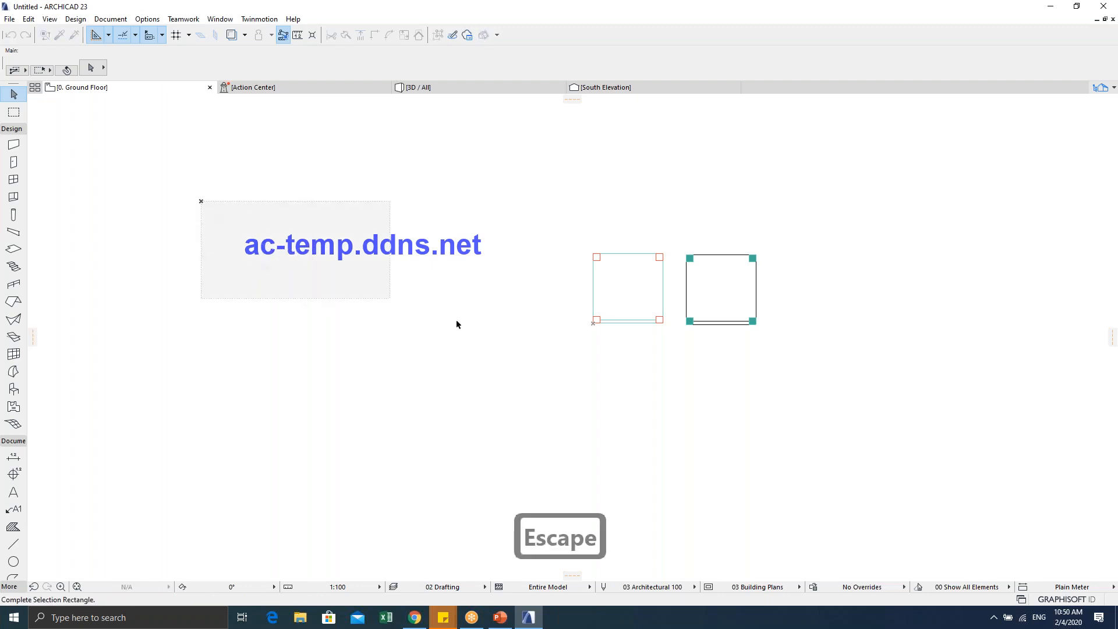
left_click(490, 322)
key("Escape")
key("Escape")
Step: Zoom in on the two chair boxes and select the right-hand My Chair object
middle_click_drag(662, 349, 601, 359)
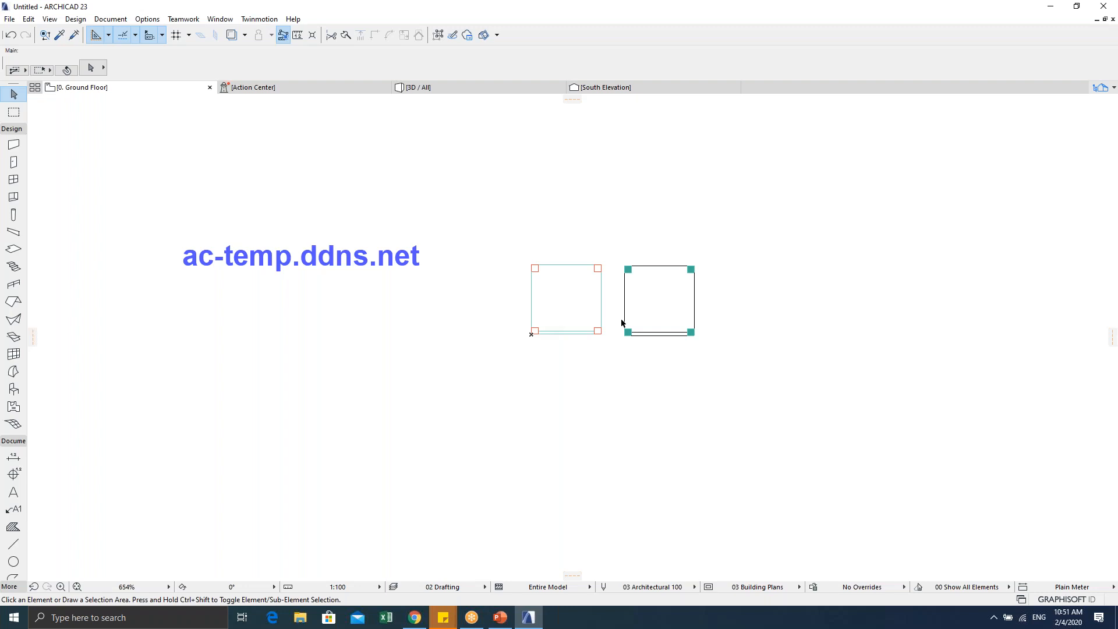
scroll(617, 317, "up", 2)
scroll(668, 327, "up", 1)
middle_click_drag(668, 327, 619, 326)
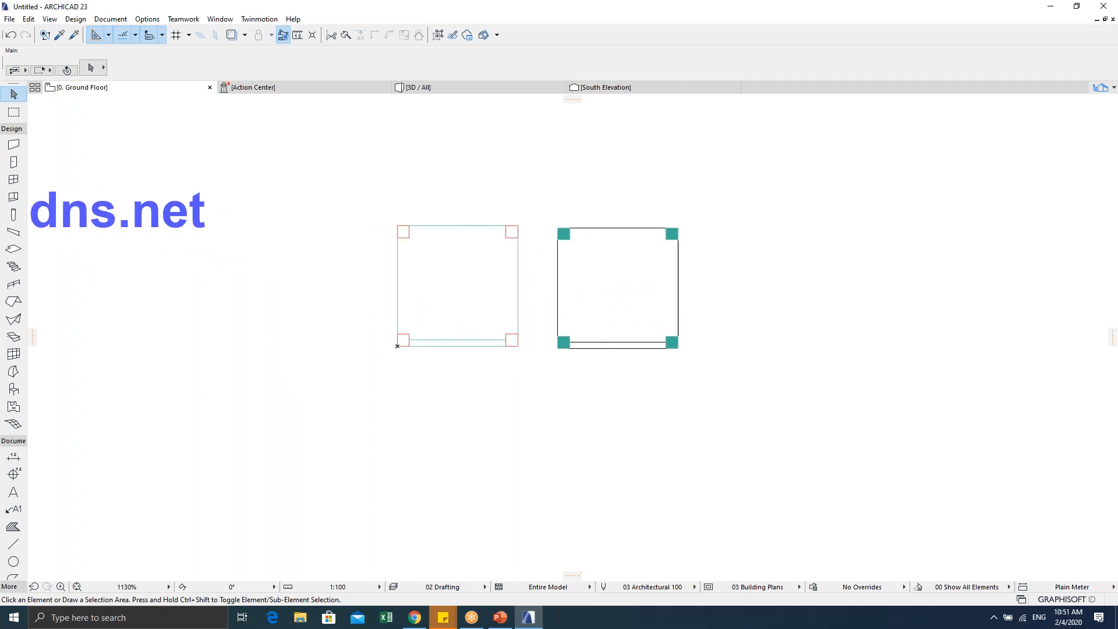
key("Escape")
left_click(559, 347)
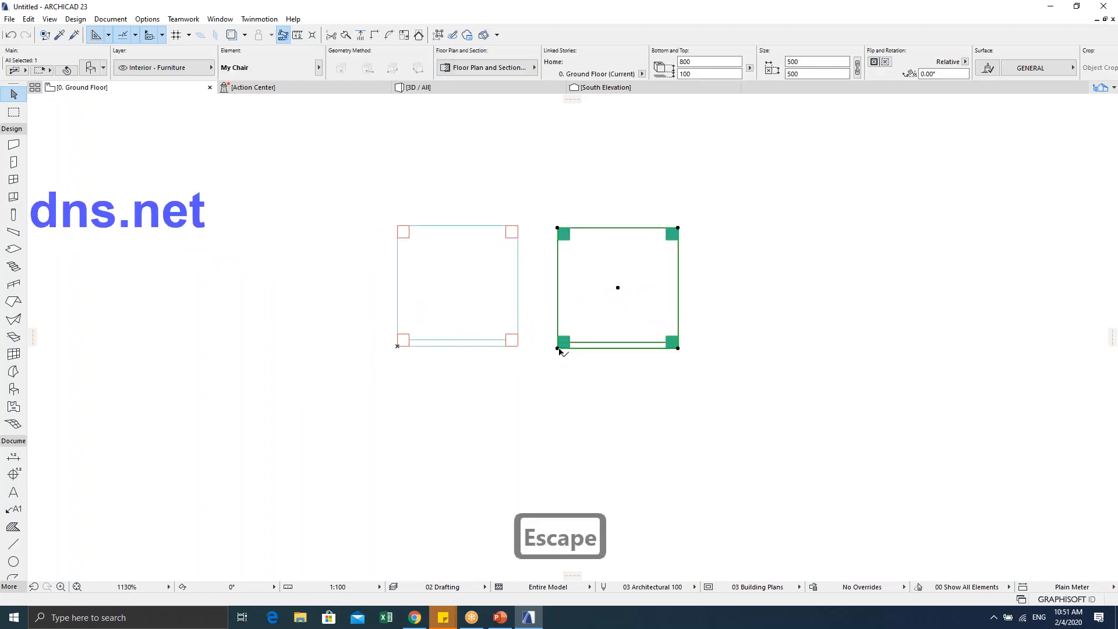
Step: Delete and restore the ac-temp.ddns.net label, then marquee-select the right-hand My Chair object
scroll(431, 322, "down", 3)
key("Escape")
left_click_drag(145, 216, 367, 329)
key("Delete")
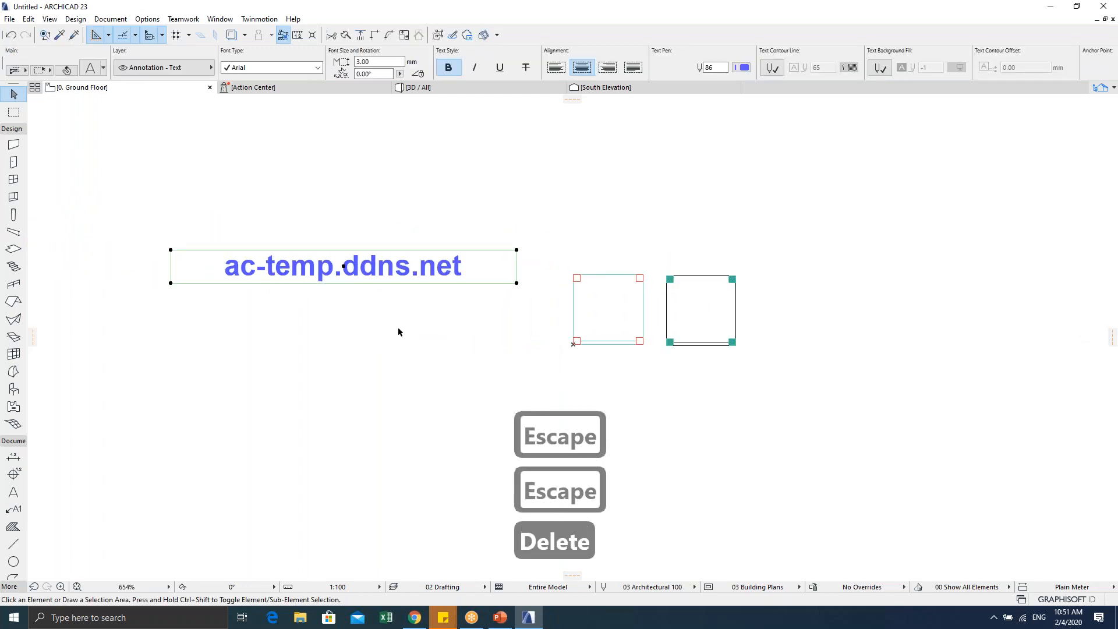
key("ctrl+z")
scroll(673, 335, "up", 3)
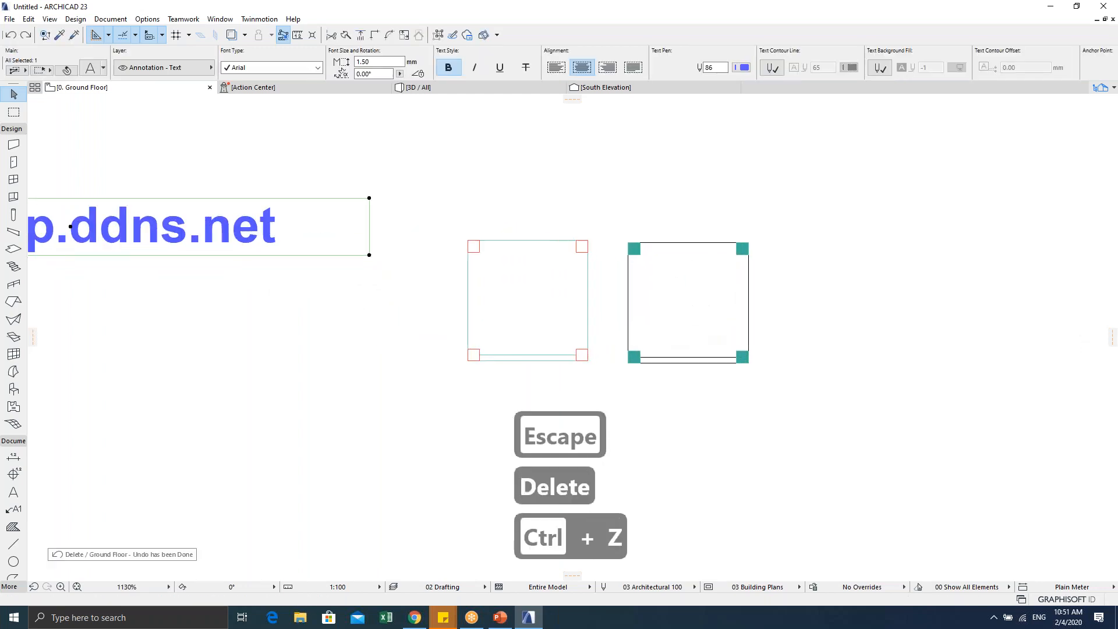
key("Escape")
key("Escape")
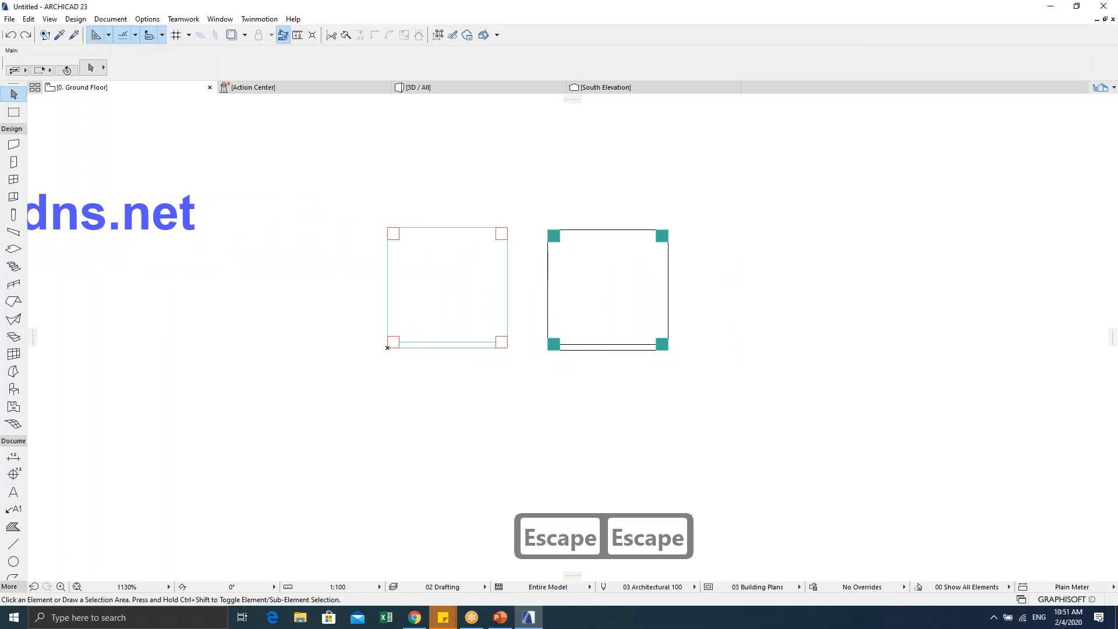
left_click_drag(549, 199, 745, 351)
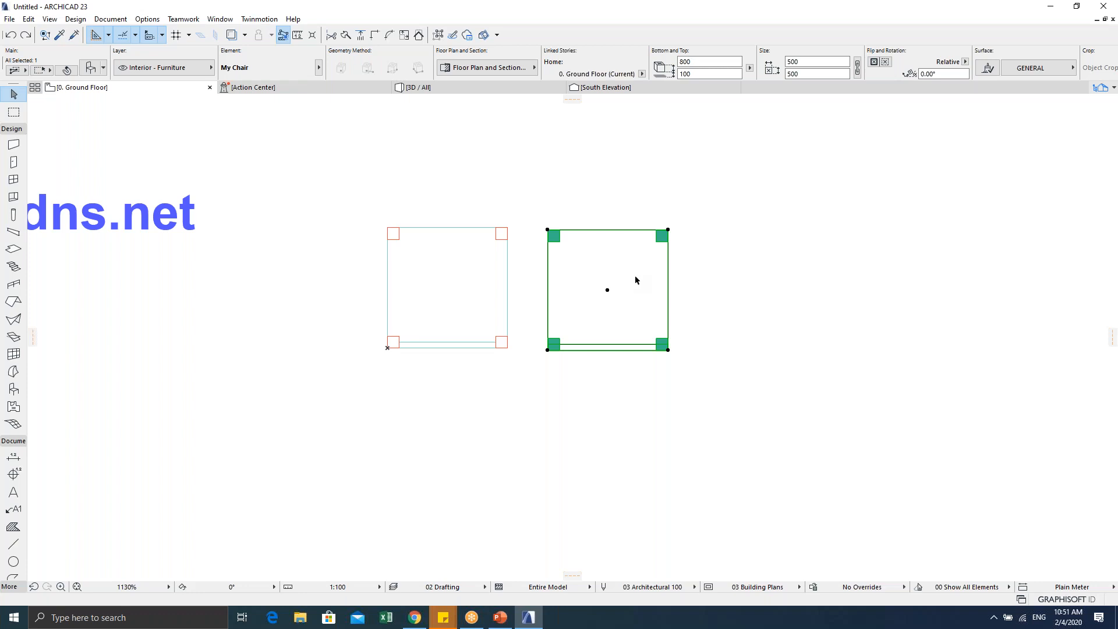
key("ctrl+shift+o")
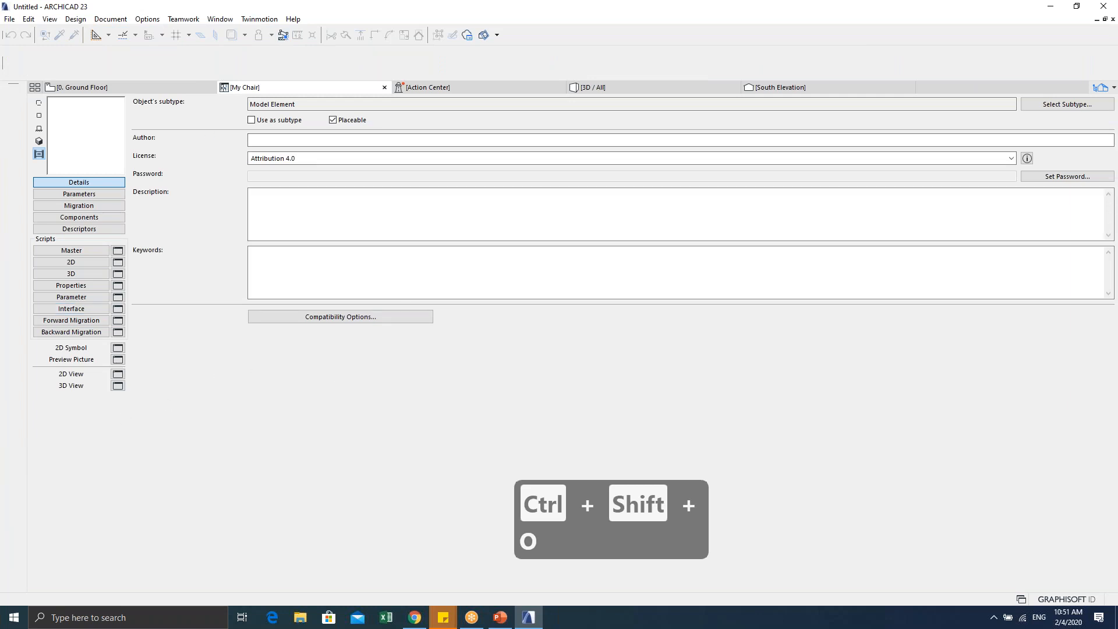
key("ctrl")
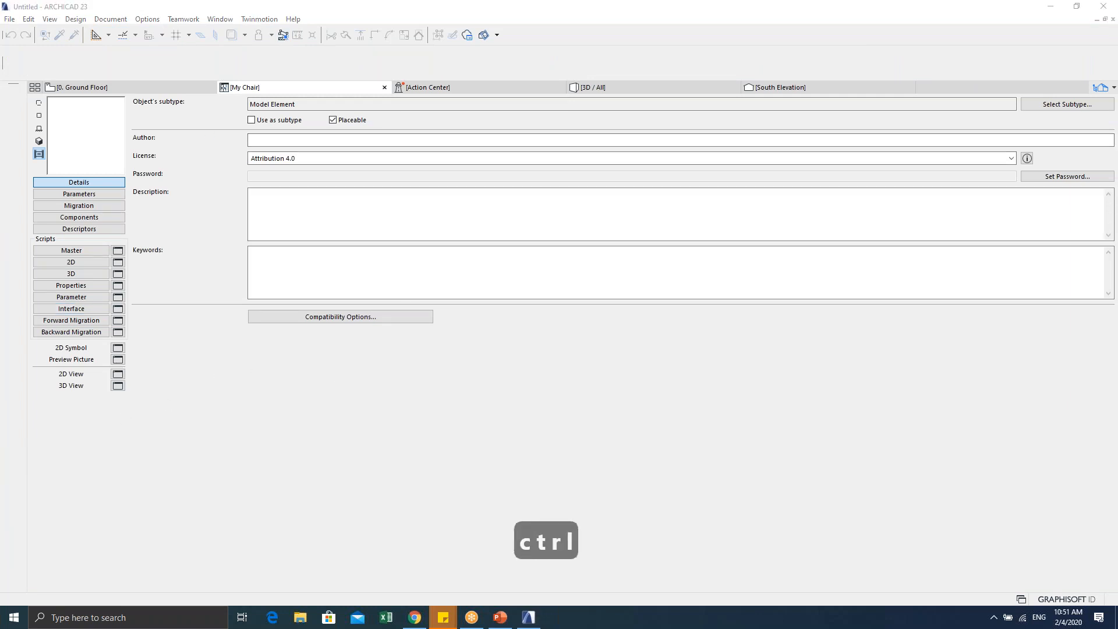
key("shift")
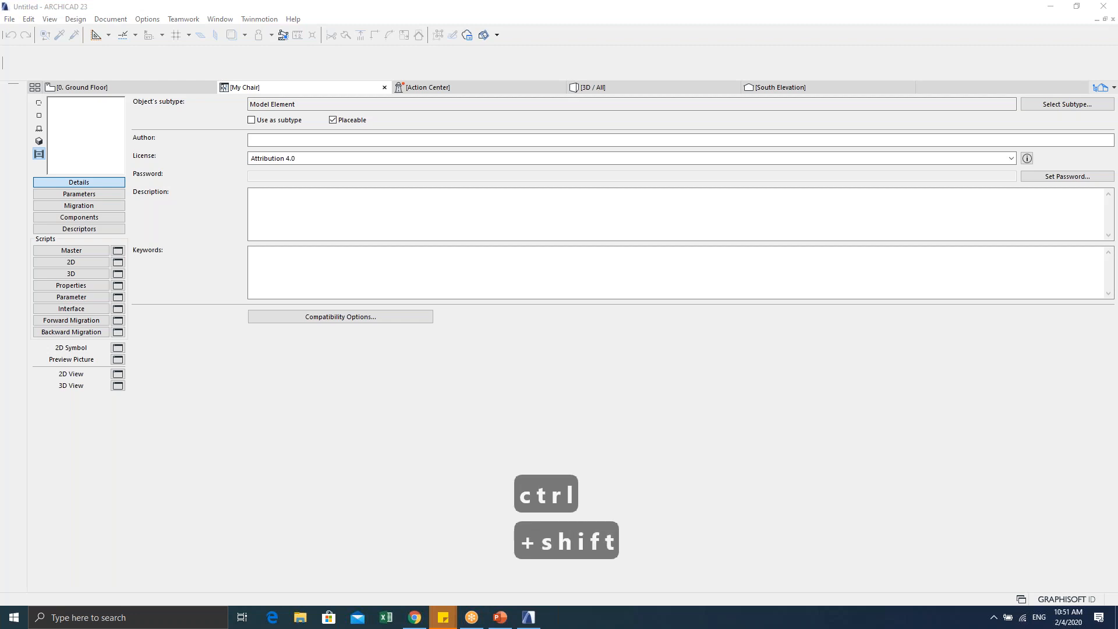
key("ctrl+shift+o")
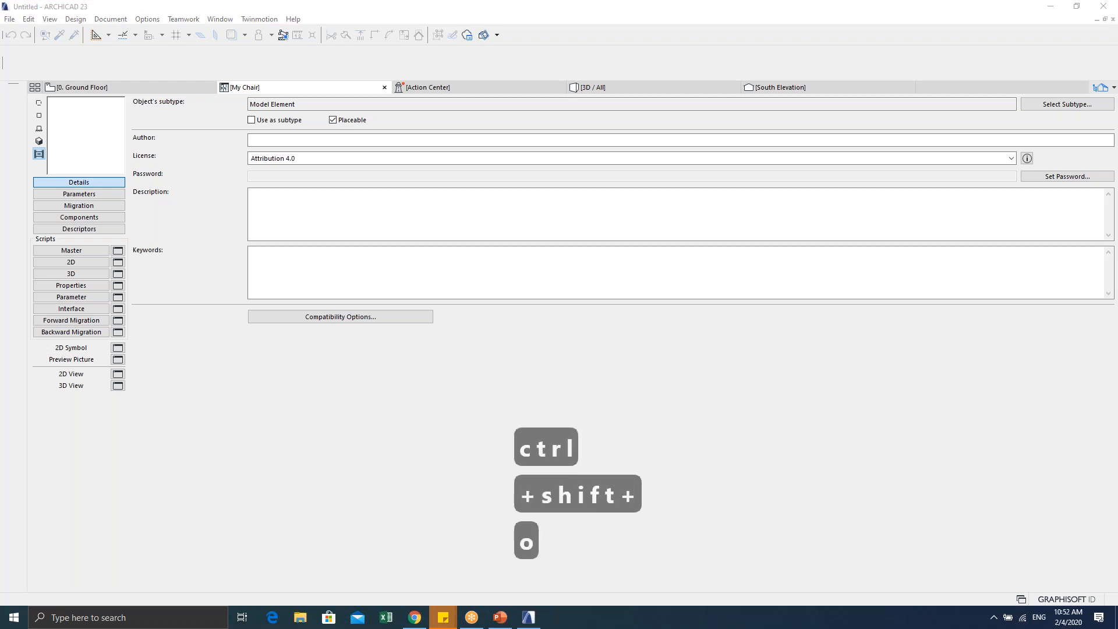
key("Return")
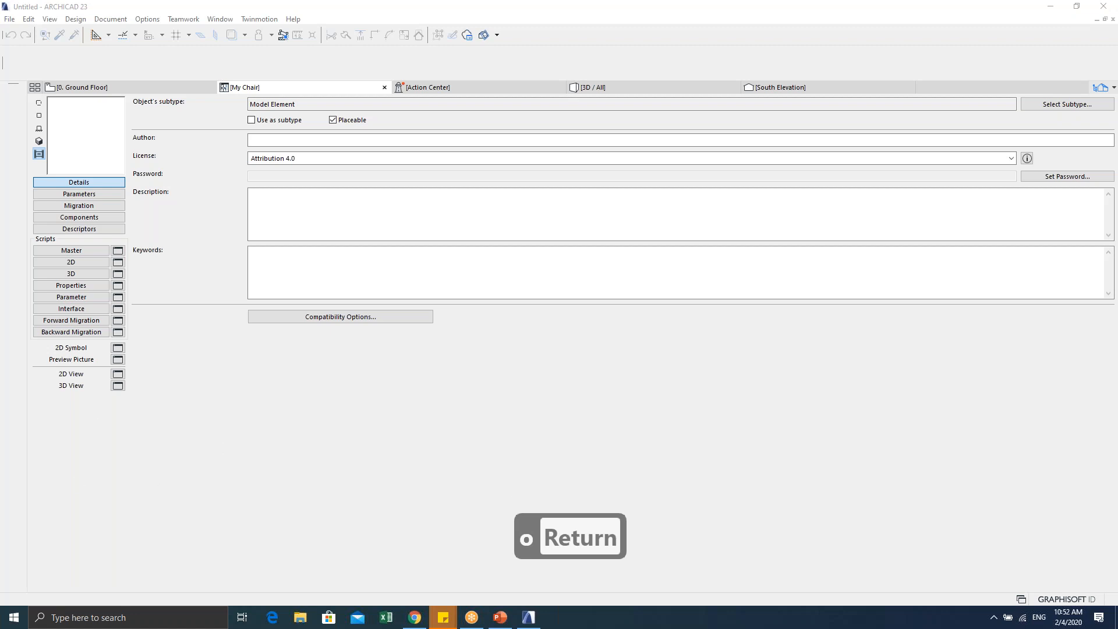
key("ctrl+c")
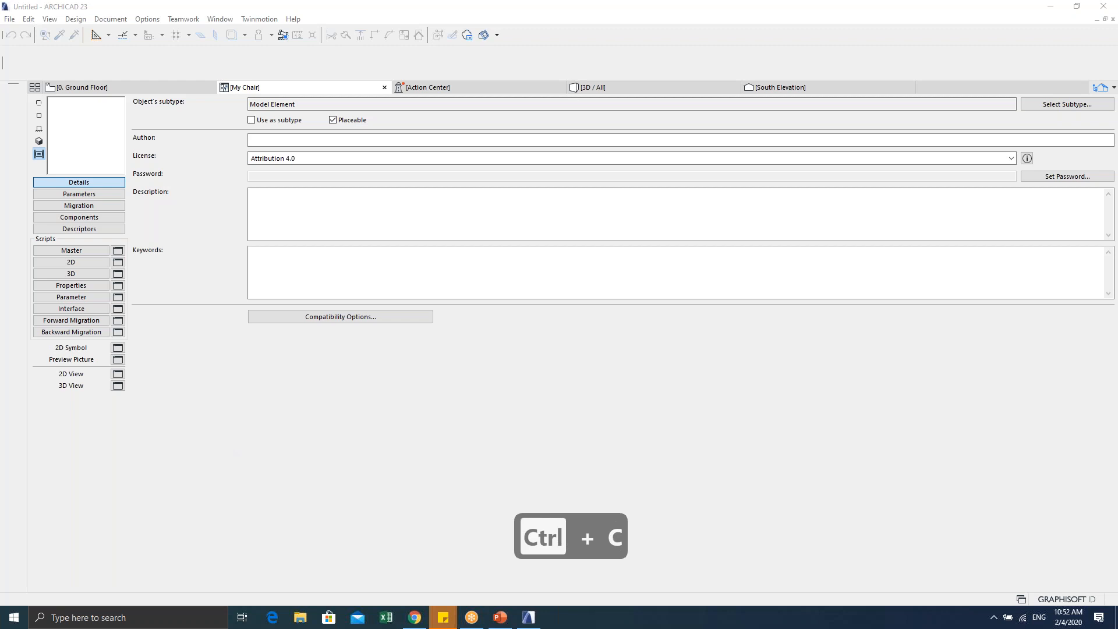
key("ctrl+v")
key("Return")
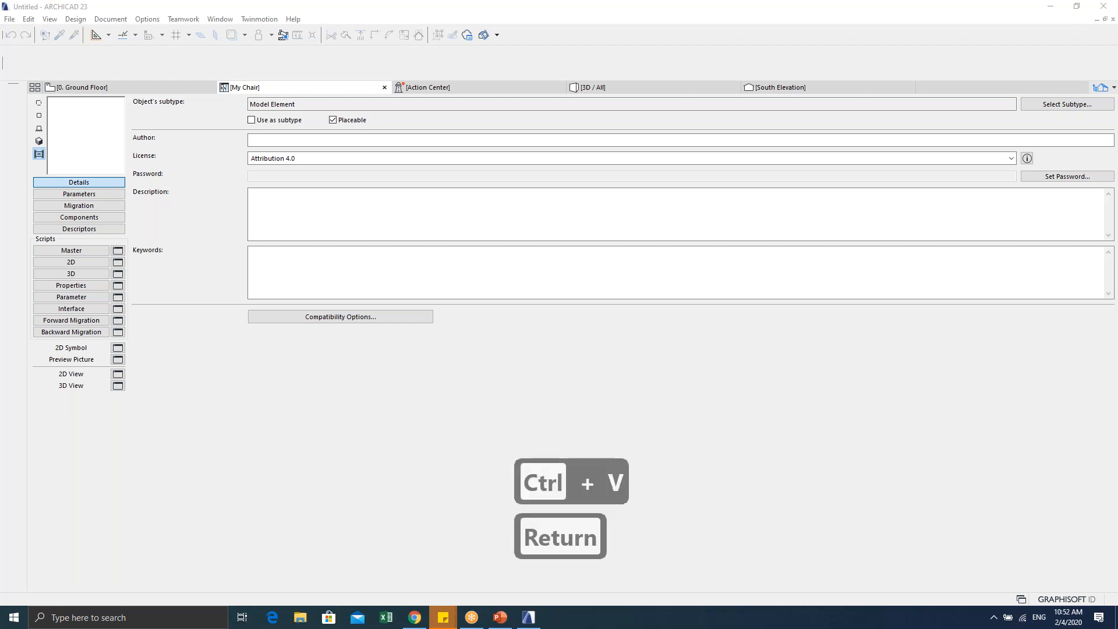
left_click(420, 400)
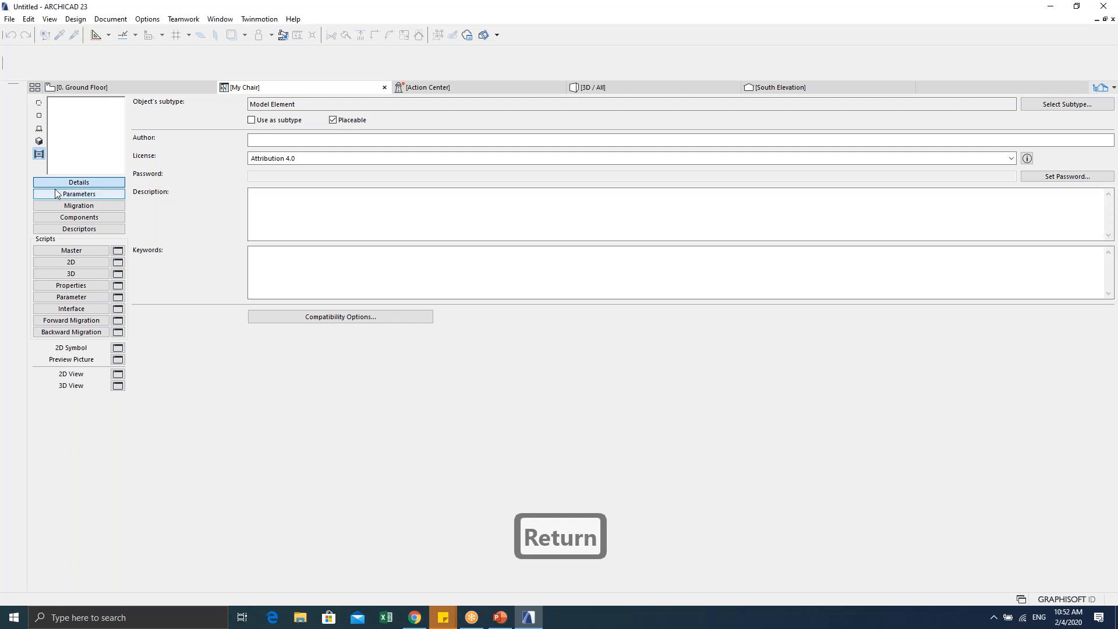
left_click(39, 102)
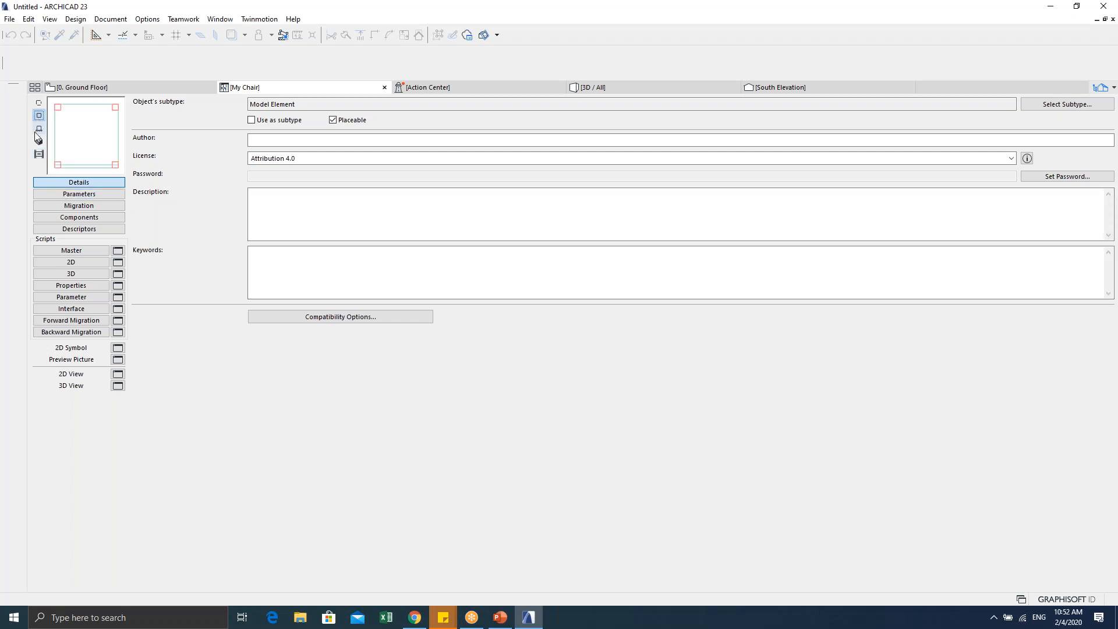
left_click(39, 118)
left_click(39, 128)
left_click(39, 102)
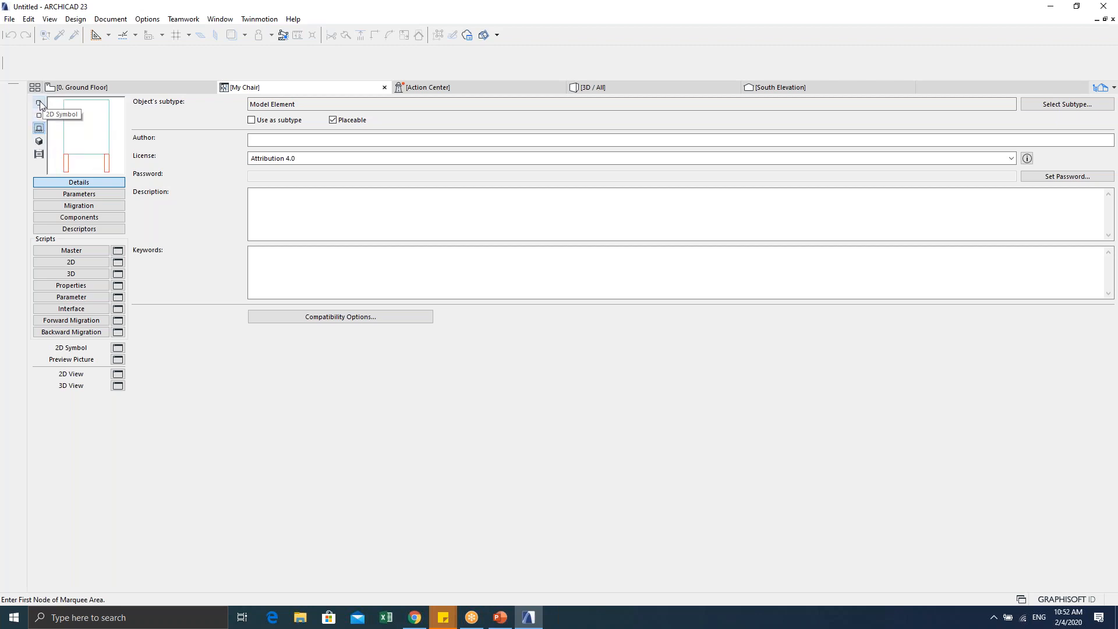
left_click(39, 118)
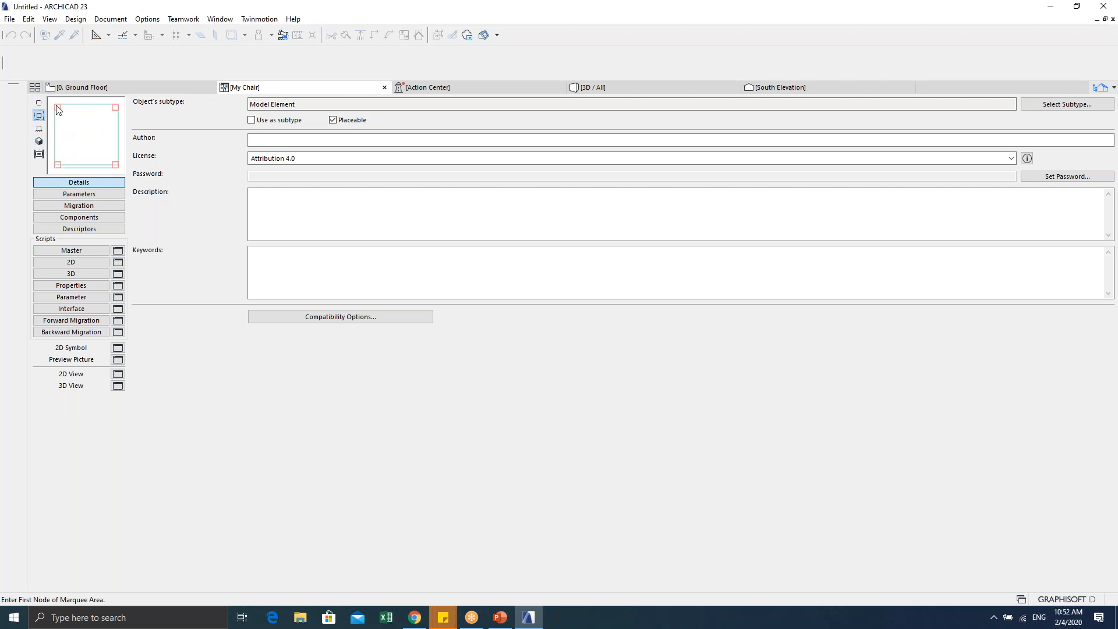
left_click(41, 103)
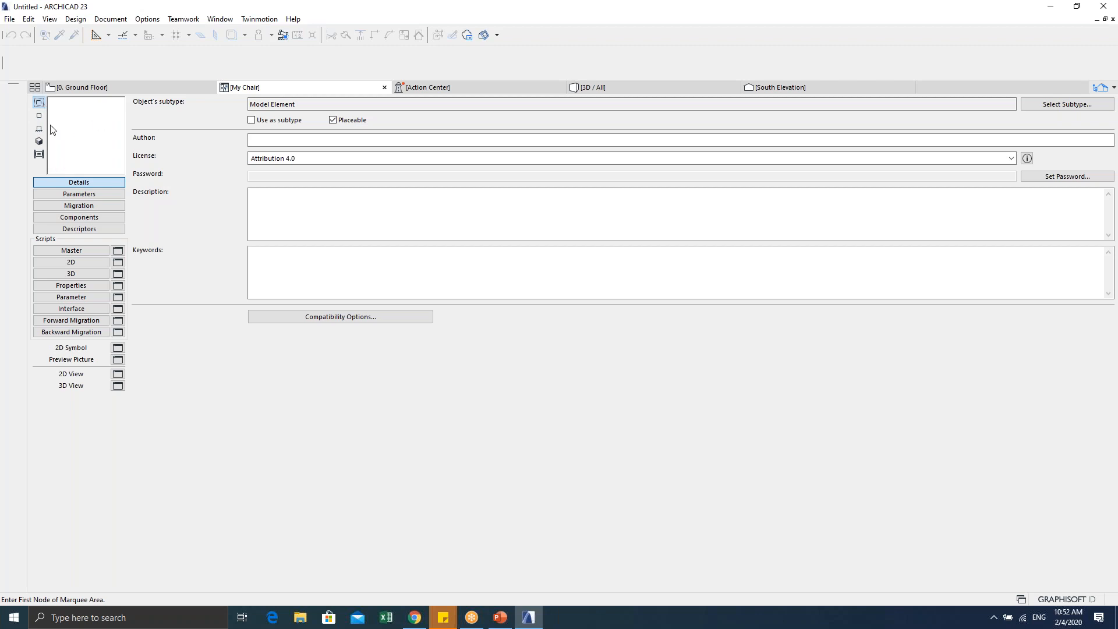
left_click(41, 128)
left_click(39, 141)
left_click(39, 153)
left_click(39, 103)
left_click(39, 116)
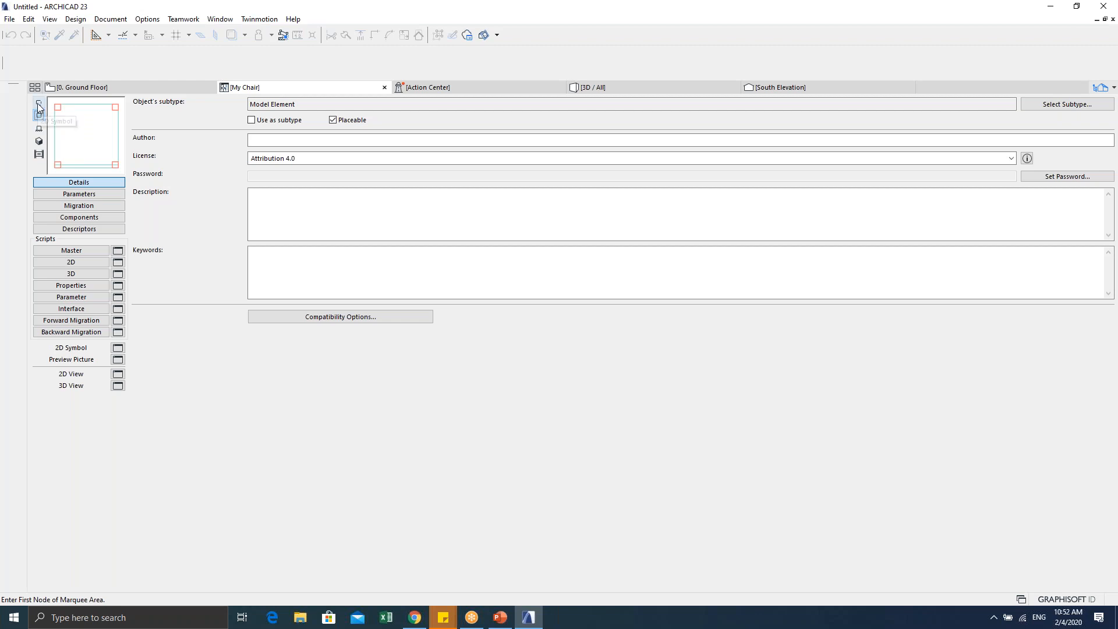
left_click(311, 284)
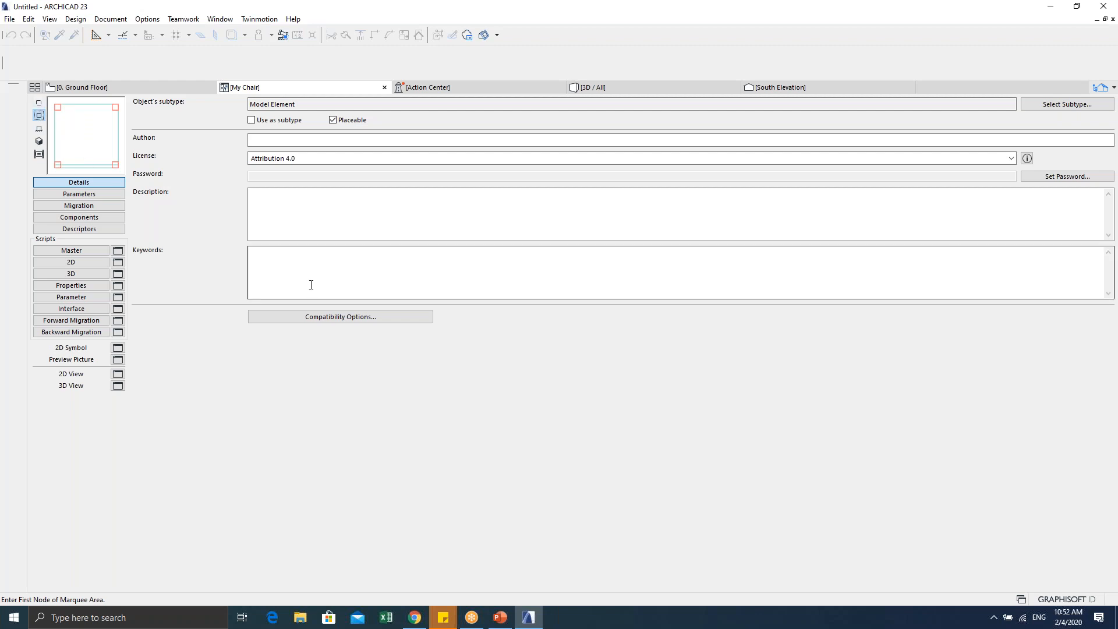
left_click(385, 88)
left_click(540, 378)
Step: Marquee-select the right-hand My Chair object and open it in the GDL editor with Ctrl+Shift+O
key("Escape")
key("Escape")
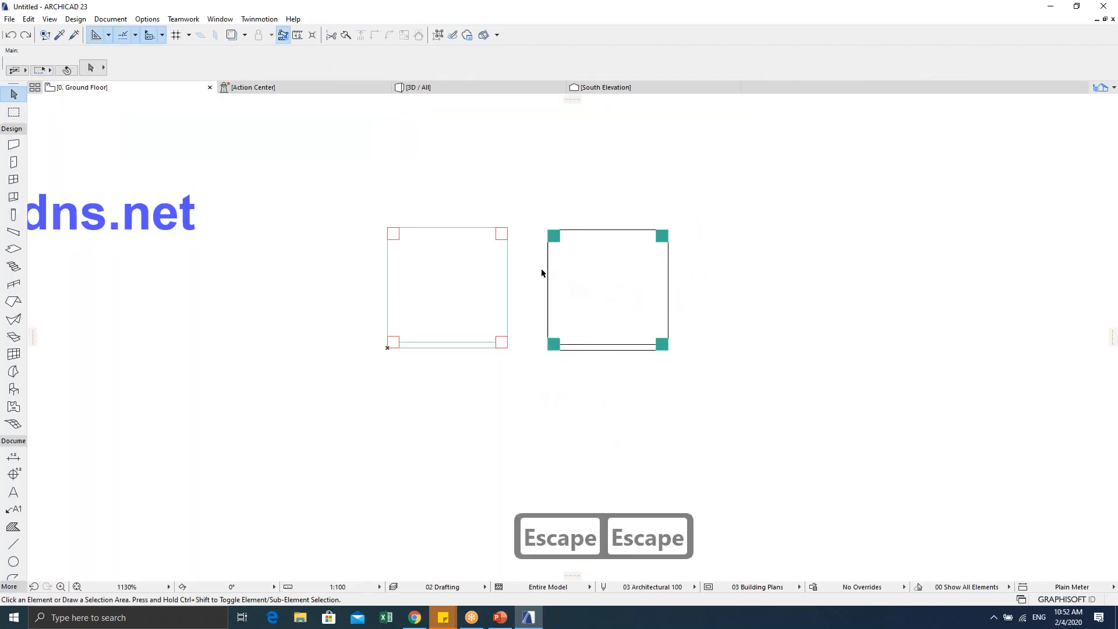
key("Escape")
left_click_drag(529, 211, 703, 371)
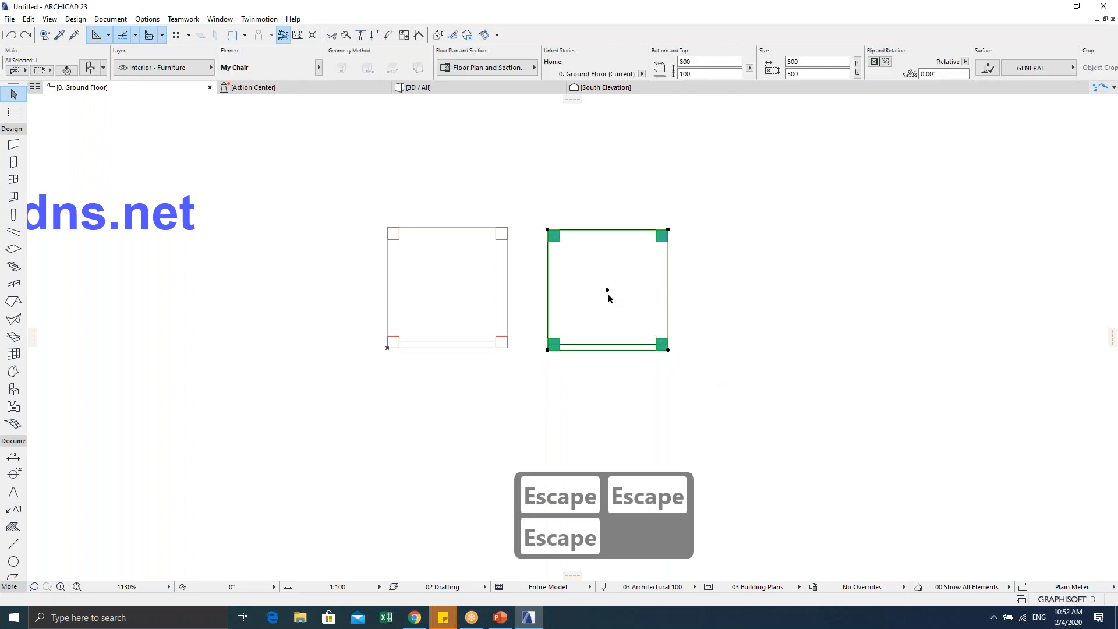
key("ctrl+shift+o")
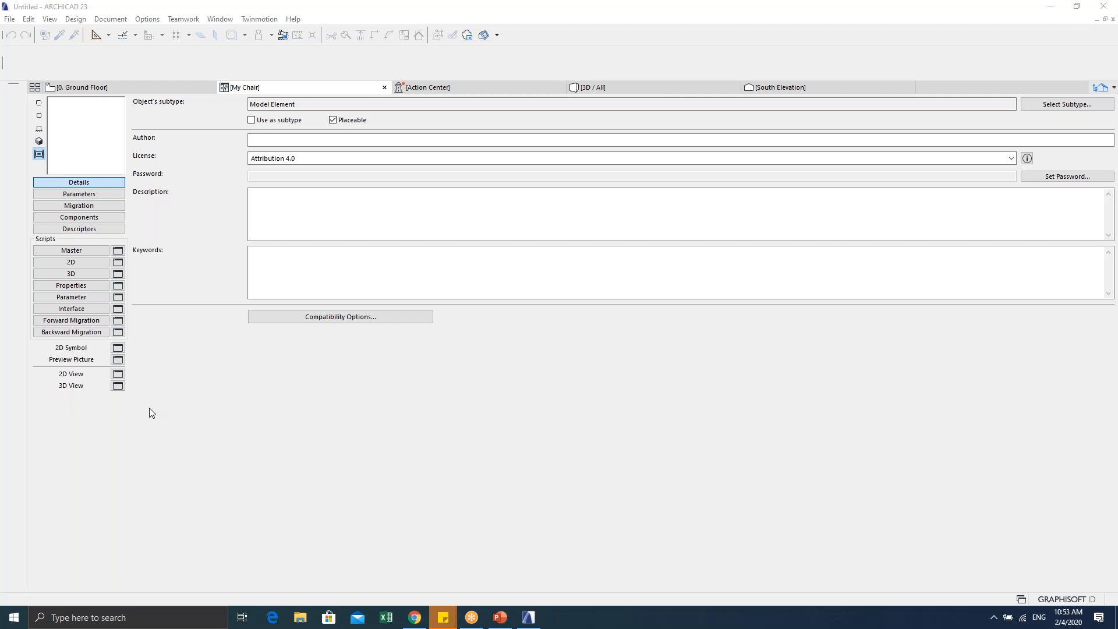
Step: On the Ground Floor plan, select and delete the slab, then undo to restore it
left_click(142, 86)
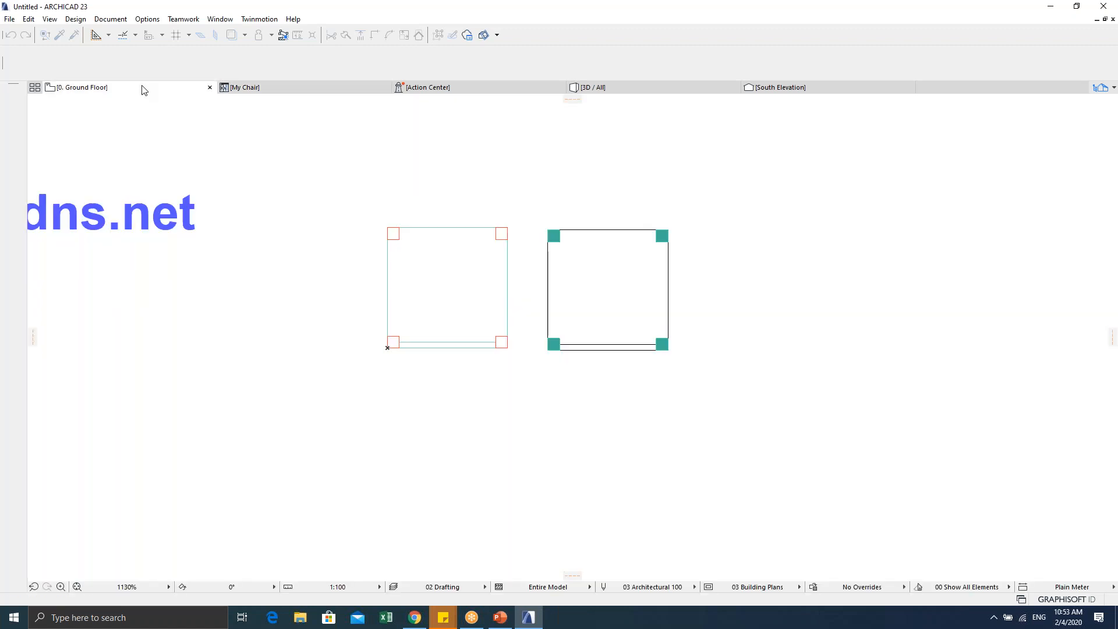
left_click(357, 200)
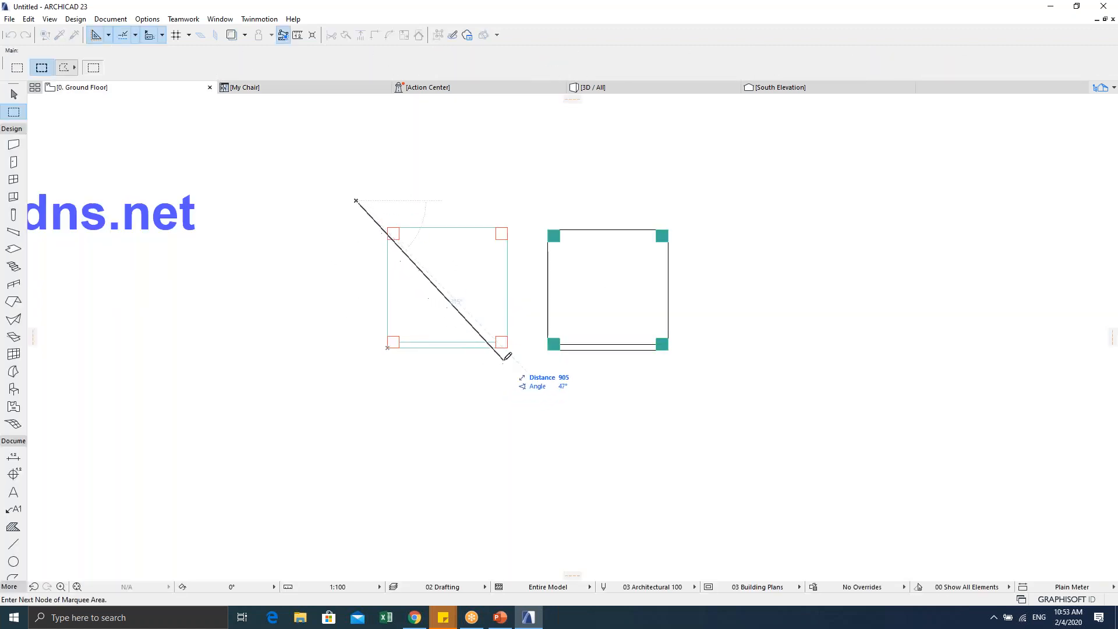
key("Escape")
key("Escape")
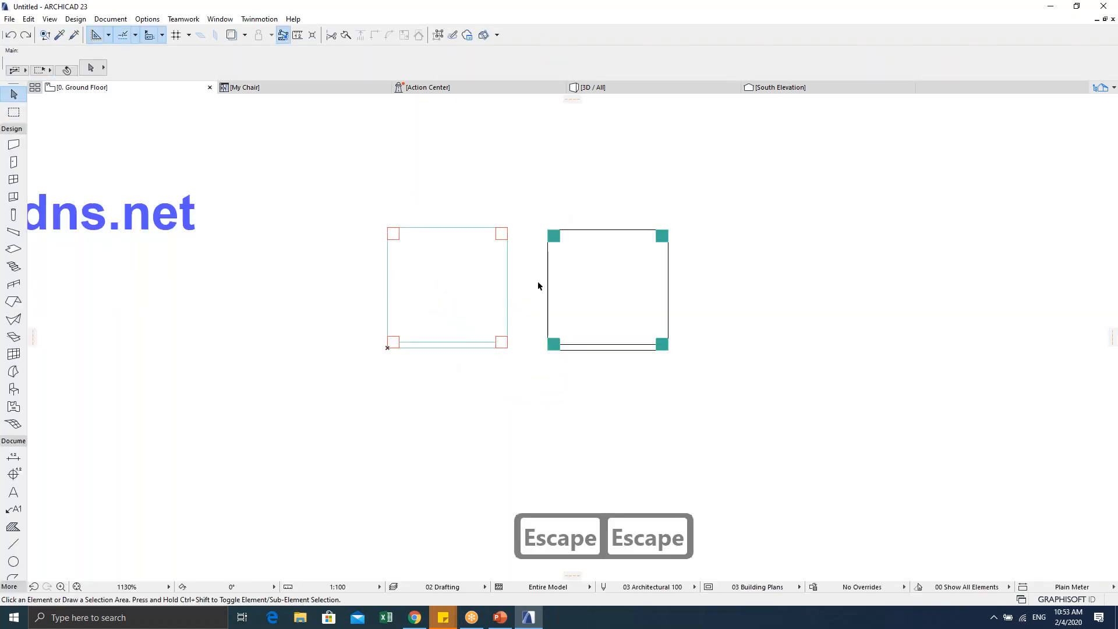
left_click(335, 210)
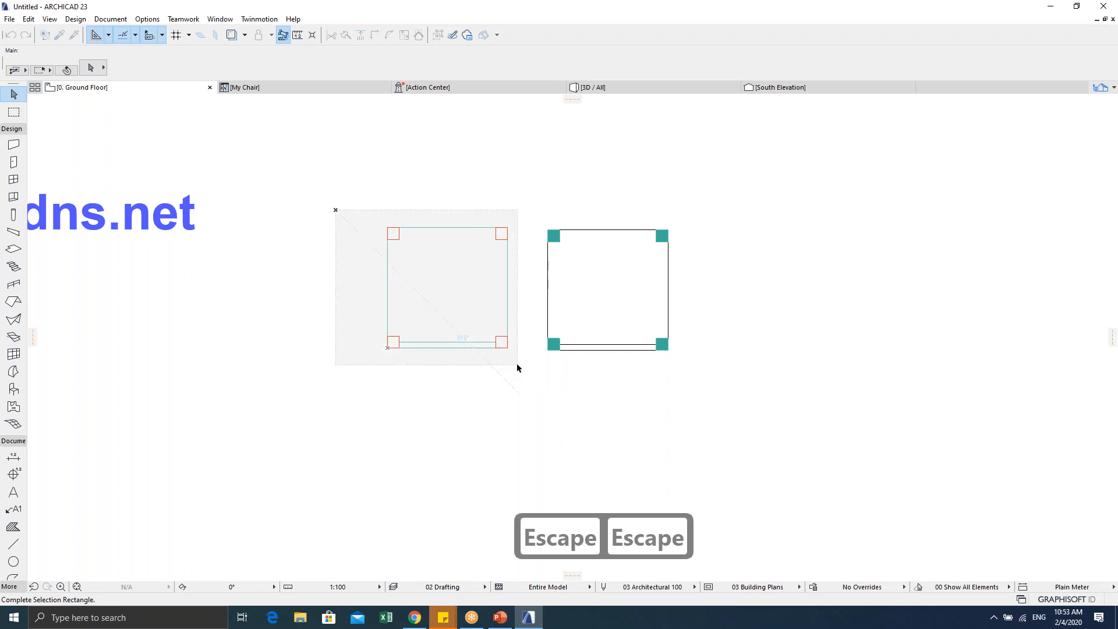
left_click(517, 367)
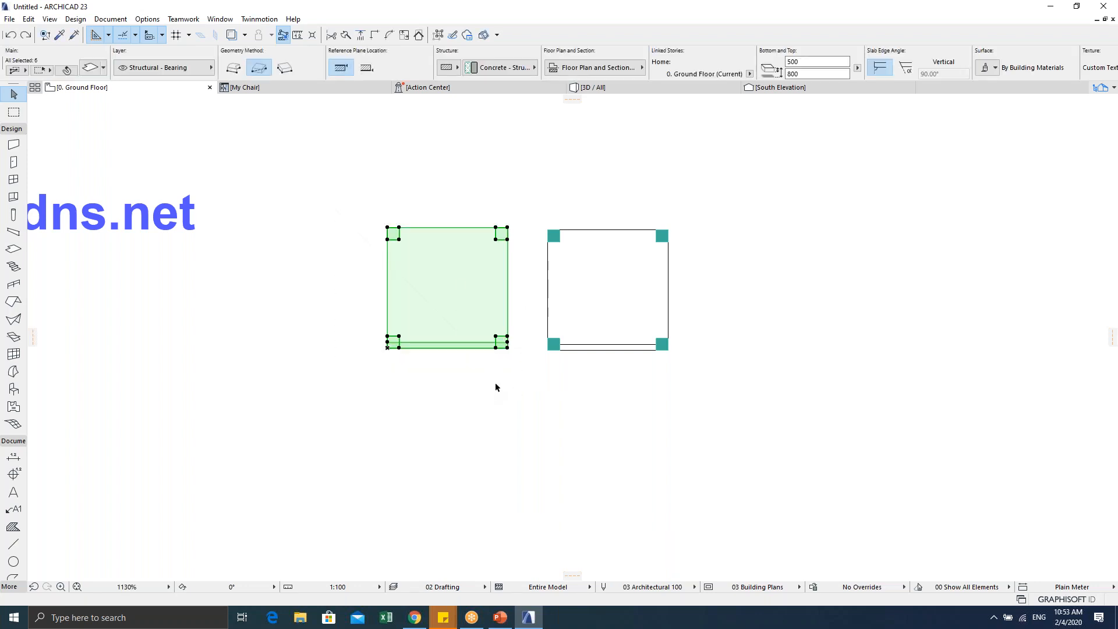
key("Delete")
mouse_move(495, 387)
middle_mouse_down()
mouse_move(467, 341)
mouse_move(446, 386)
middle_mouse_up()
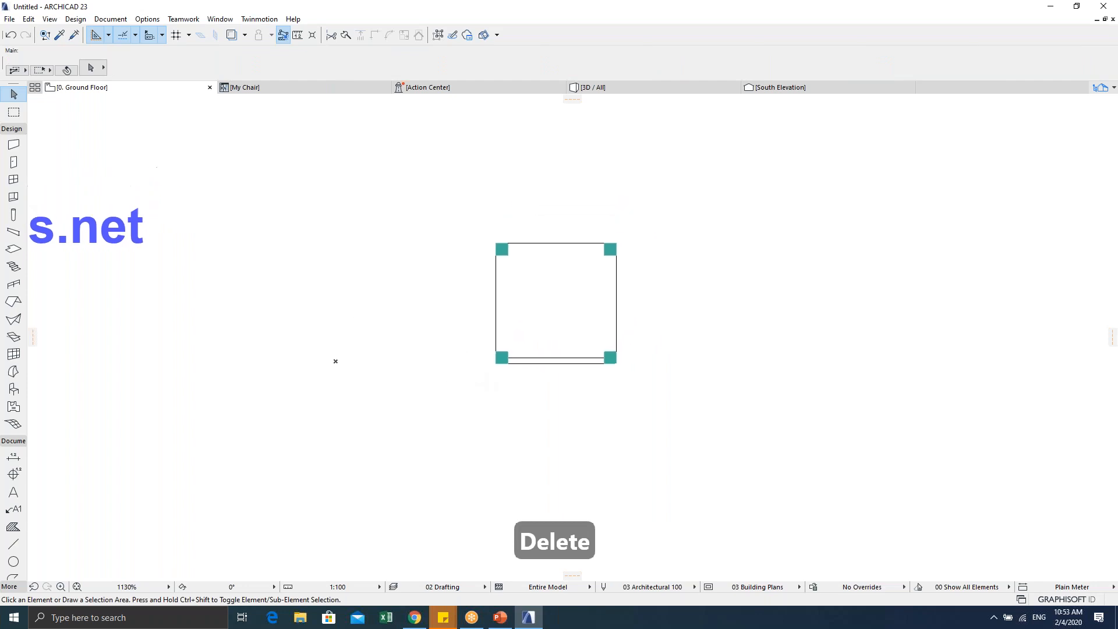
key("ctrl+z")
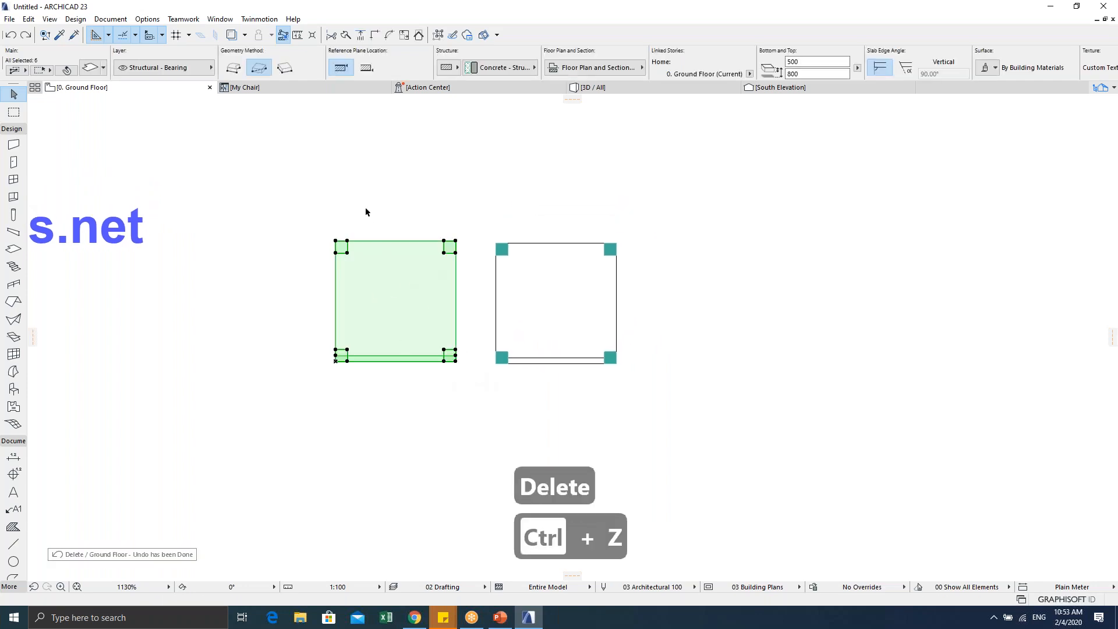
left_click(366, 211)
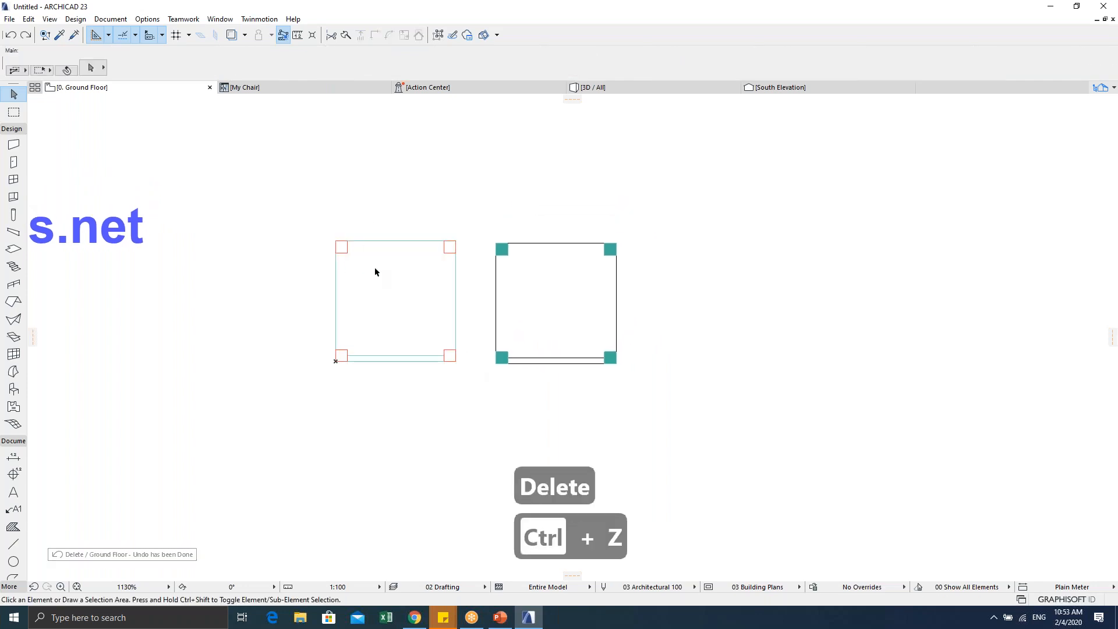
Step: Cancel the unfinished selection and switch to the My Chair editor tab
left_click(312, 223)
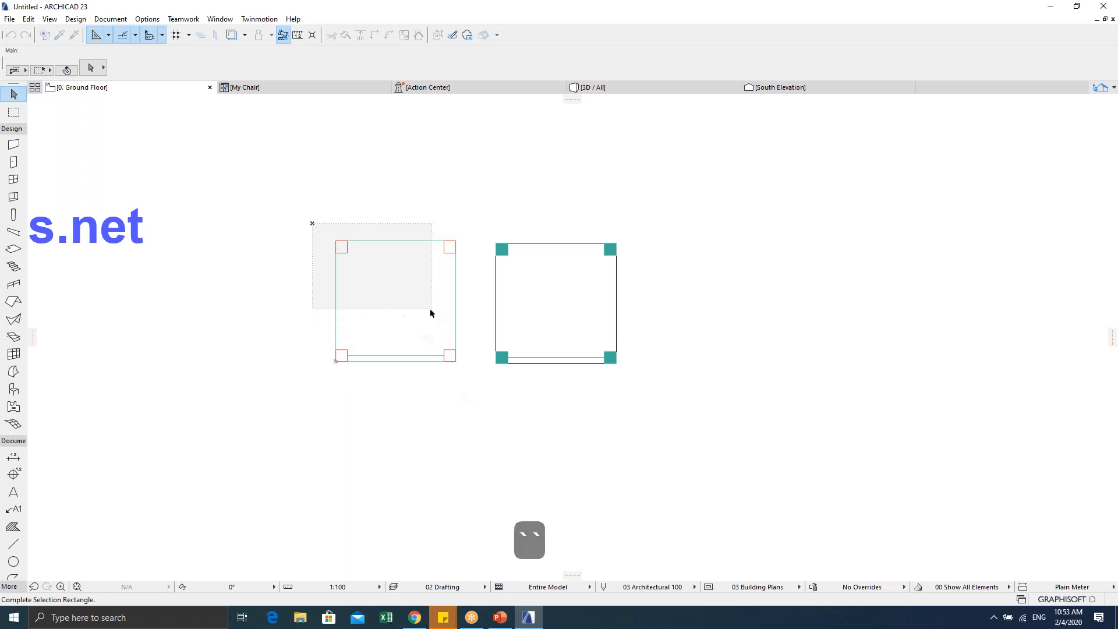
key("Escape")
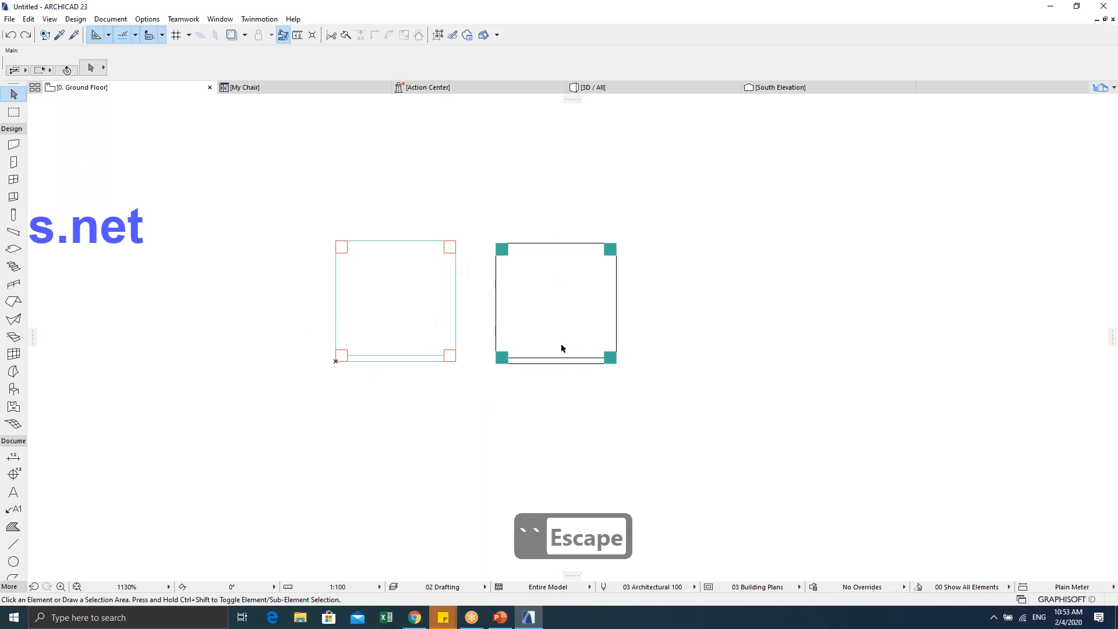
left_click(317, 88)
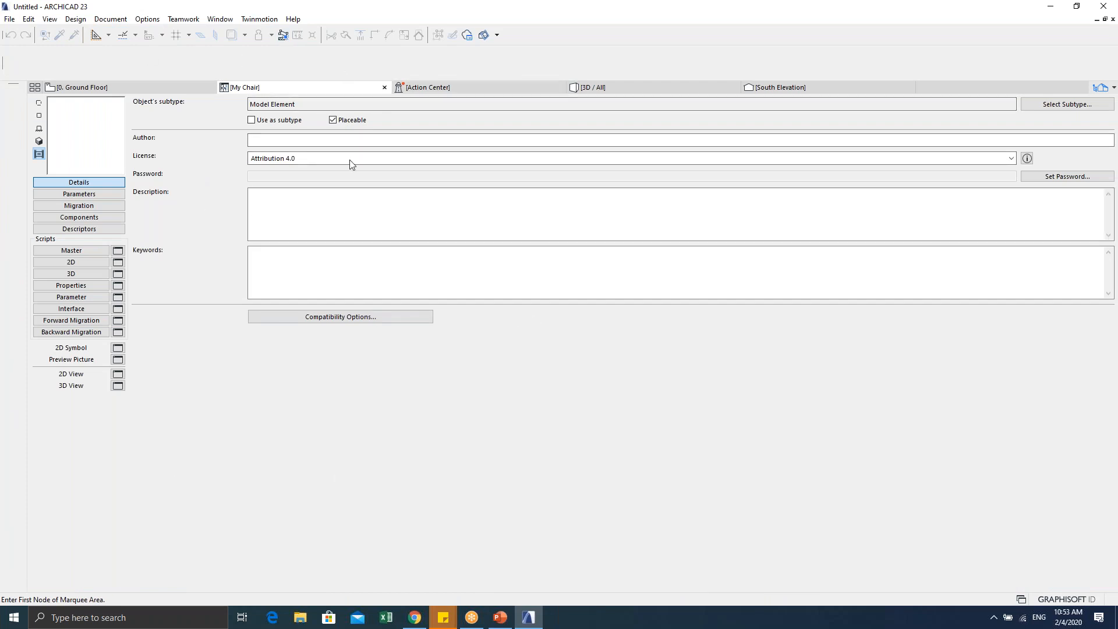
Step: Switch the preview to the 2D symbol and open the empty Parameter script
left_click(39, 116)
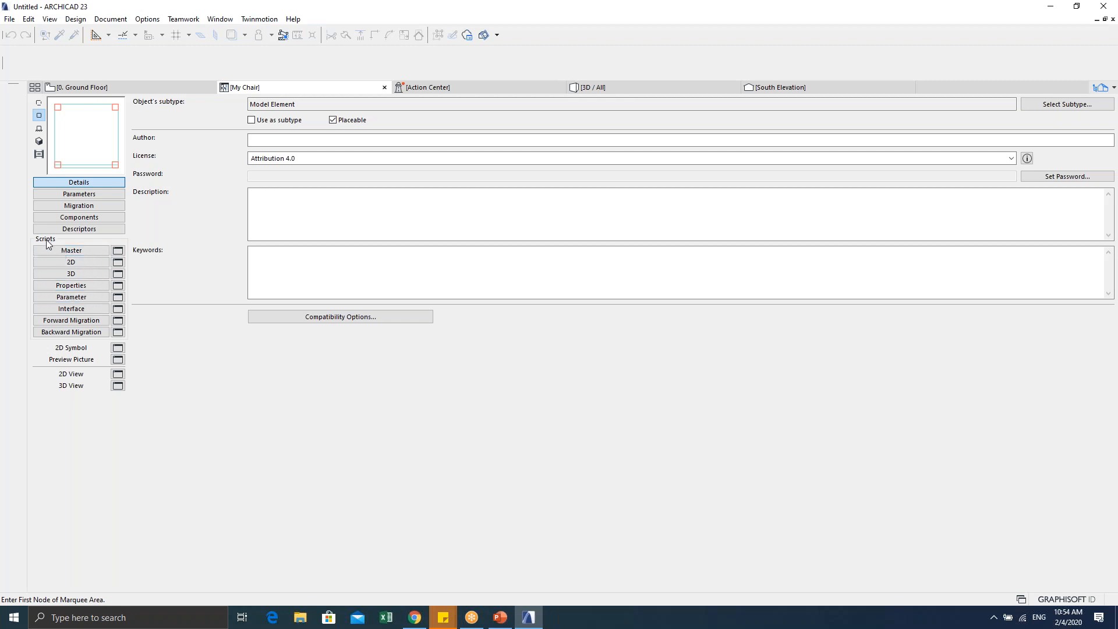
left_click(58, 298)
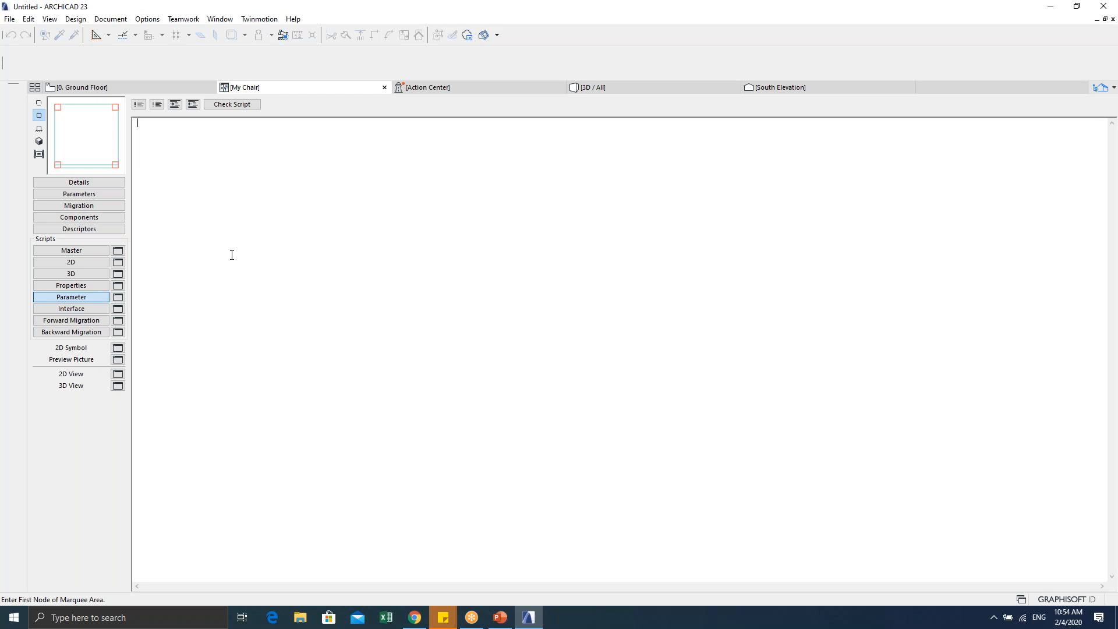
Step: Write the line VALUES "malaysia_type" "detail", "simple" in the Parameter script
key("Caps_Lock")
type("V")
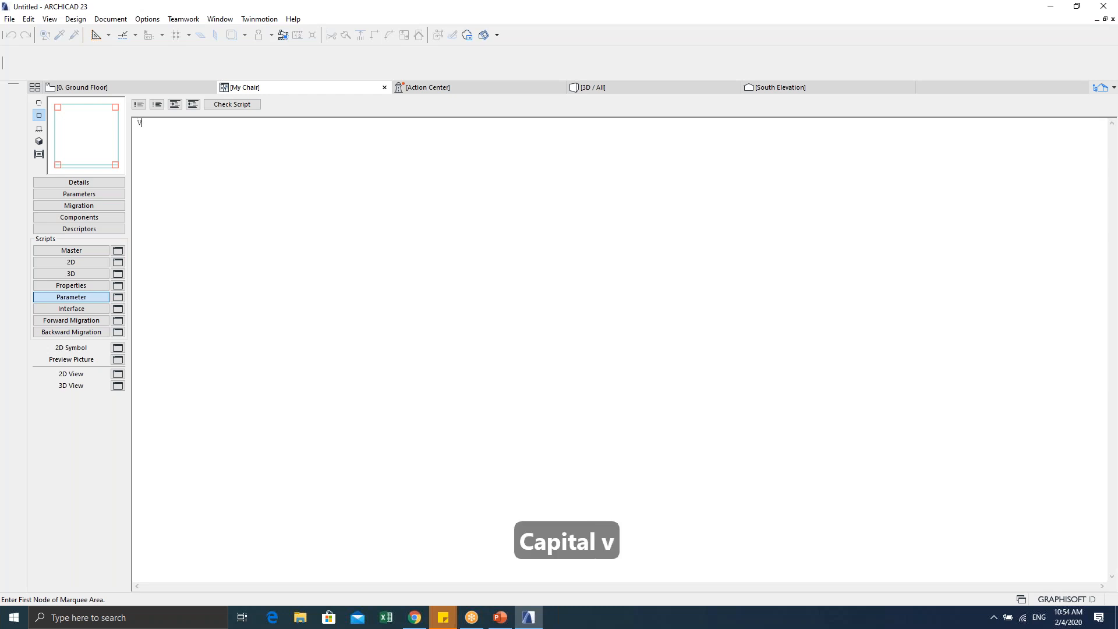
type("ALUES")
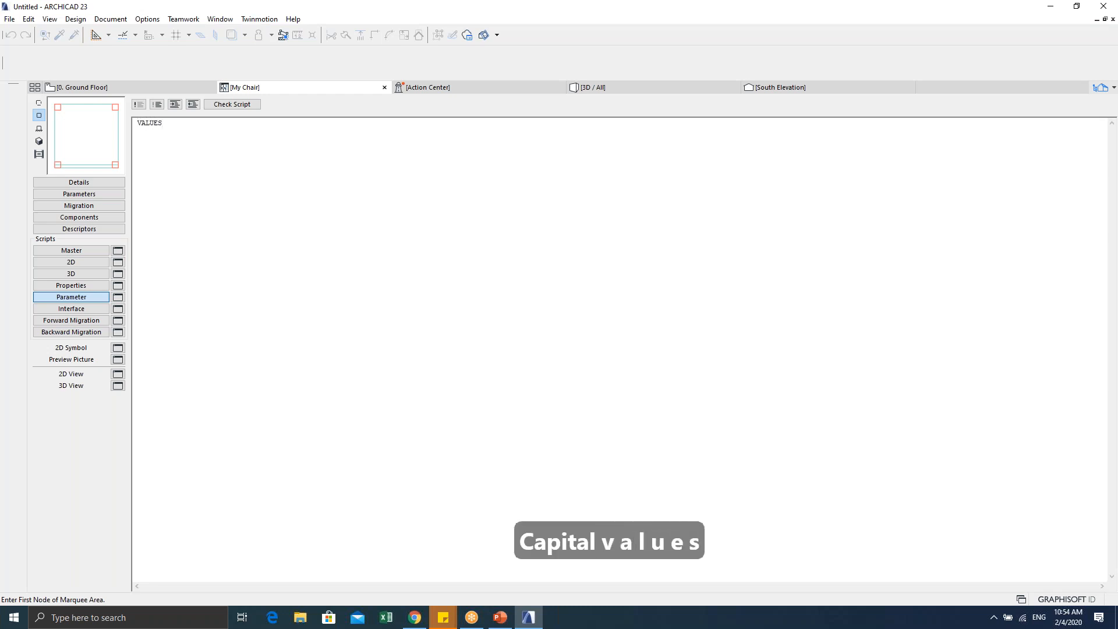
type(" \"\"")
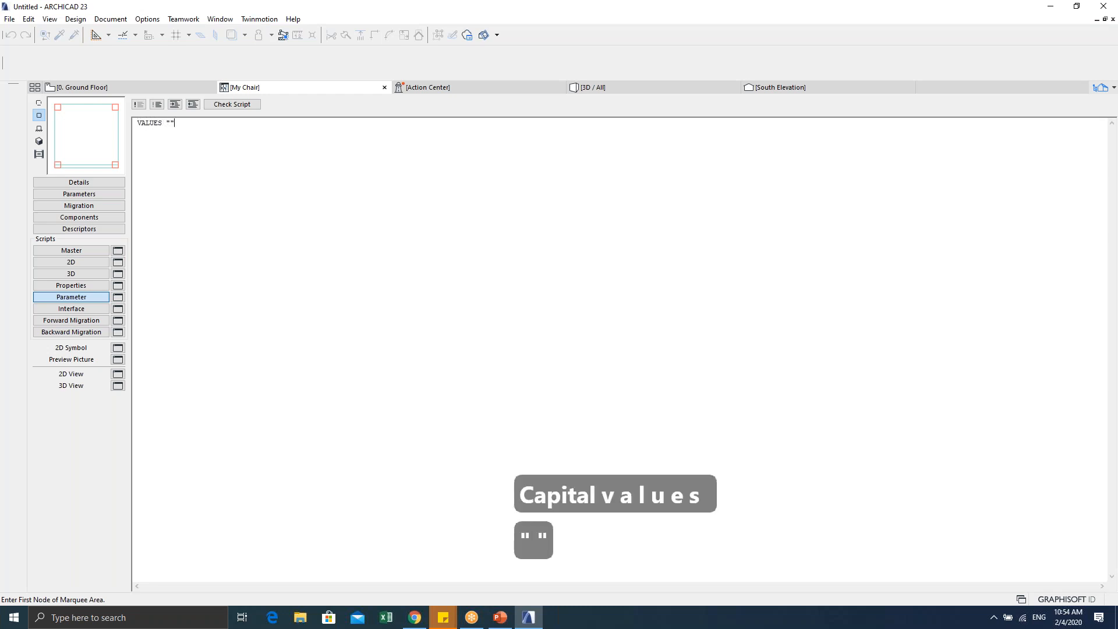
key("Left")
type("MALAY")
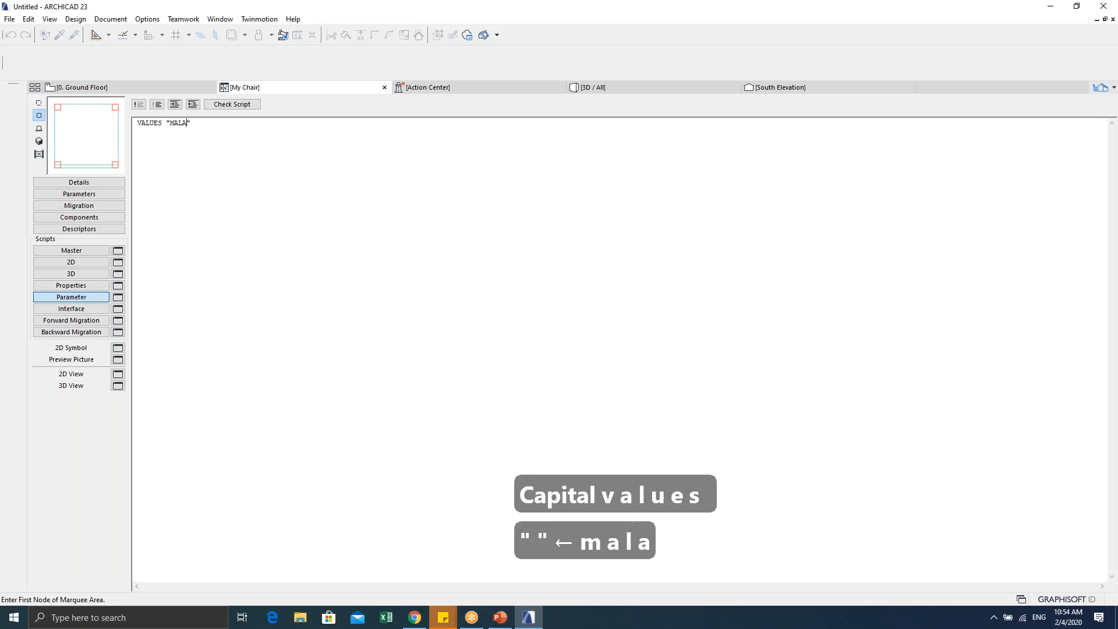
type("SIA")
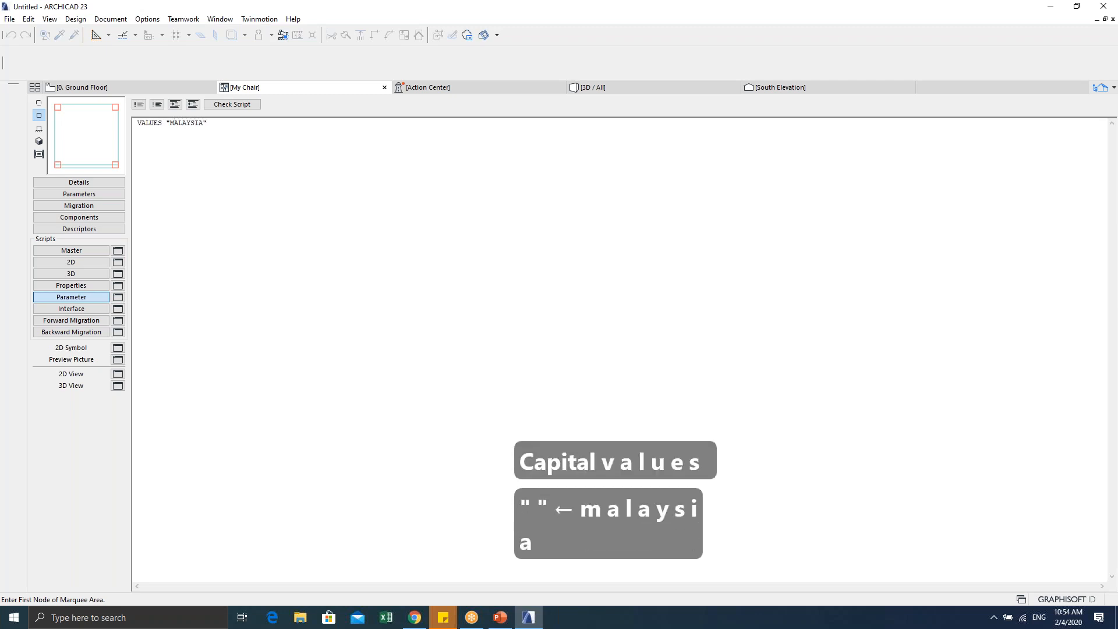
key("BackSpace")
key("BackSpace")
key("BackSpace")
key("BackSpace")
key("BackSpace")
key("BackSpace")
key("BackSpace")
key("BackSpace")
key("Caps_Lock")
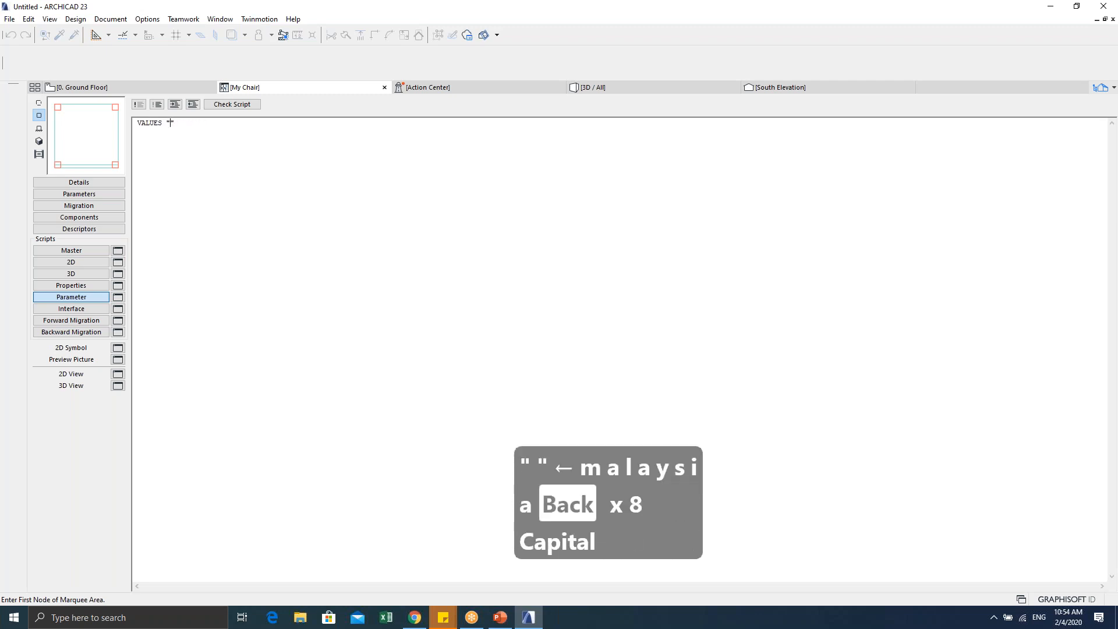
type("malaysia")
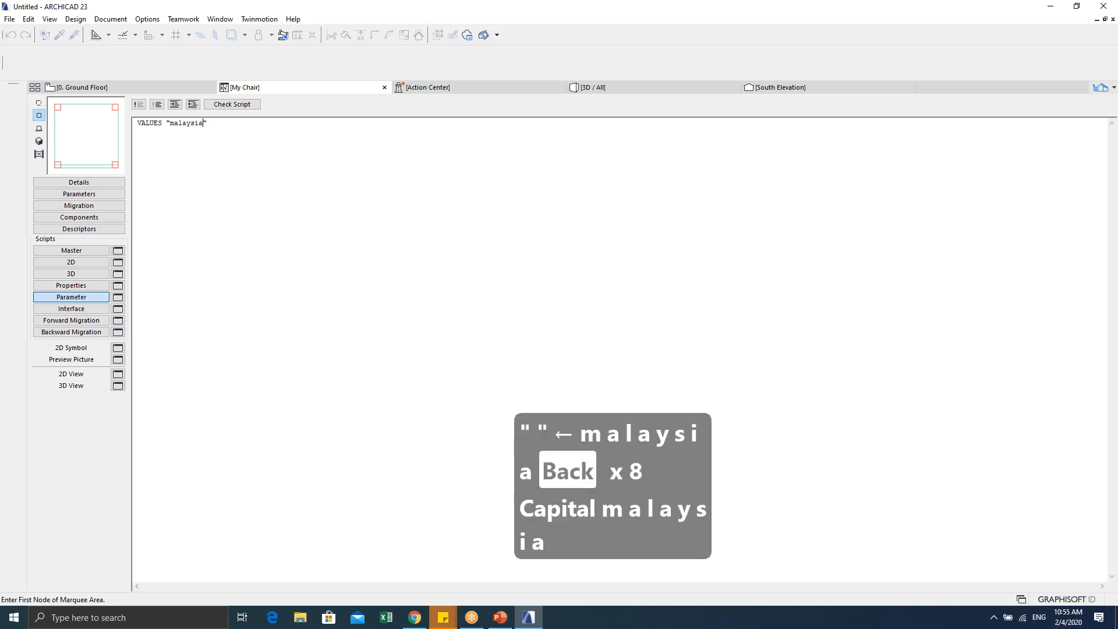
type("_type")
key("Right")
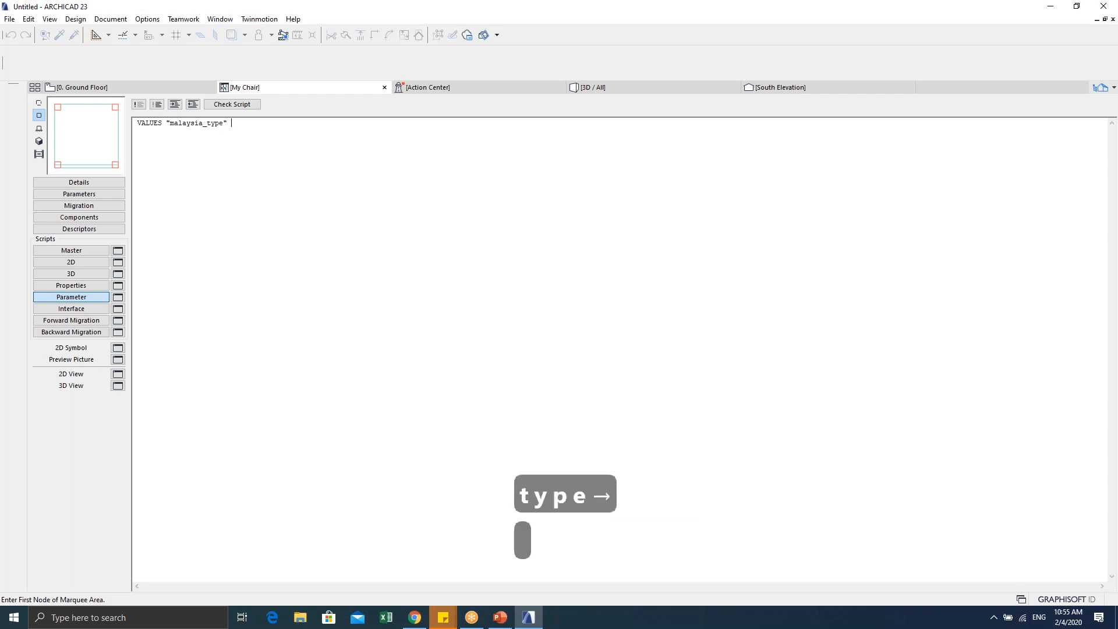
type("\"de\"")
key("Left")
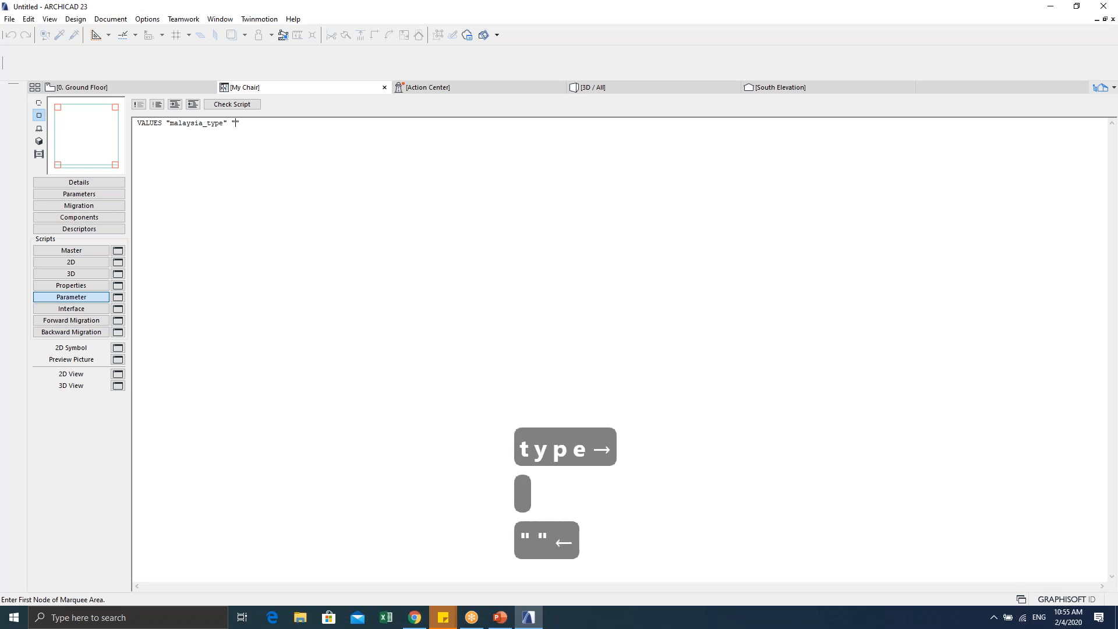
type("detail")
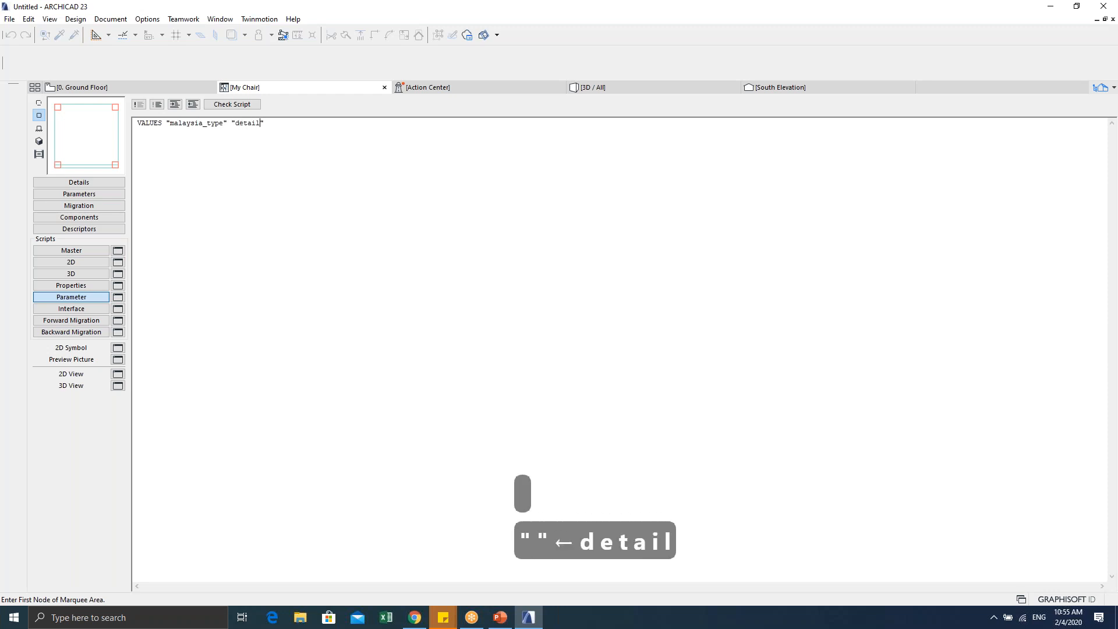
key("Right")
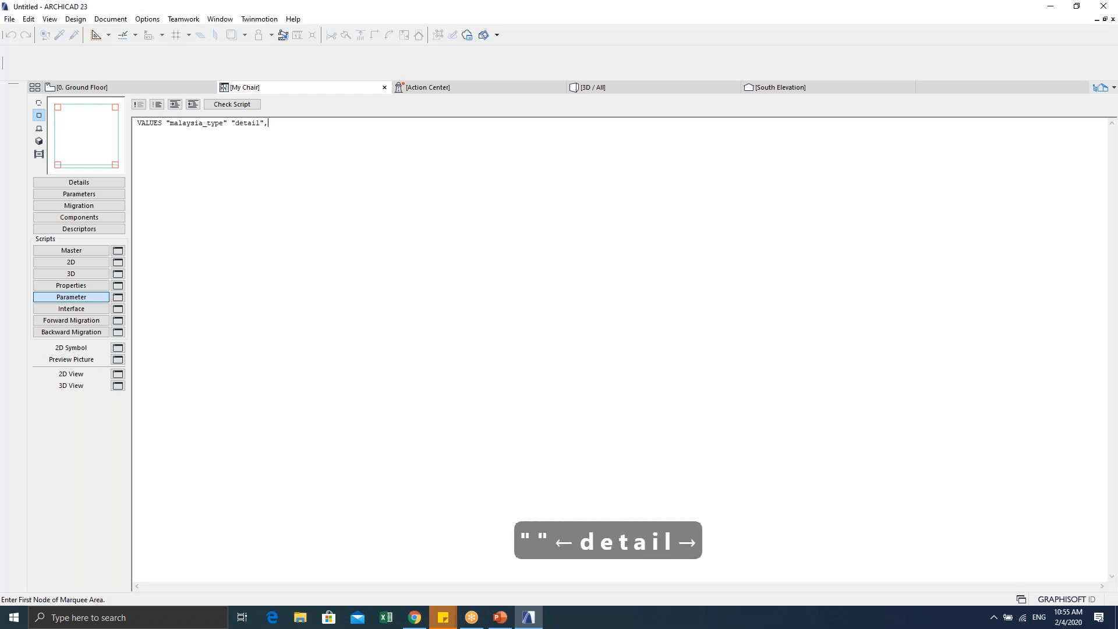
type(", \"\"")
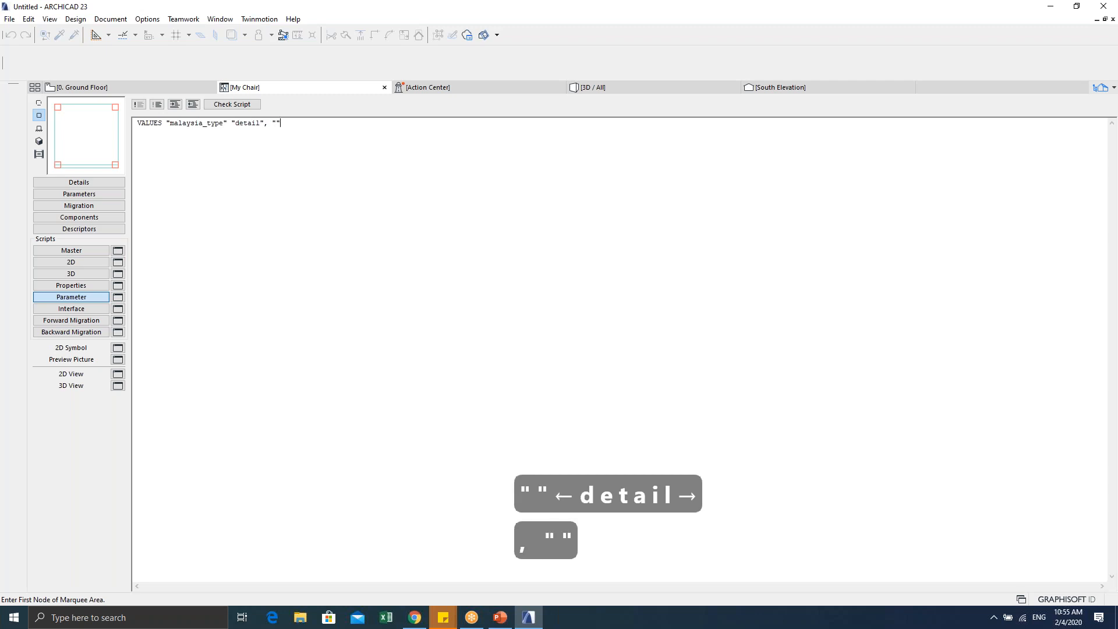
key("Left")
type("simple")
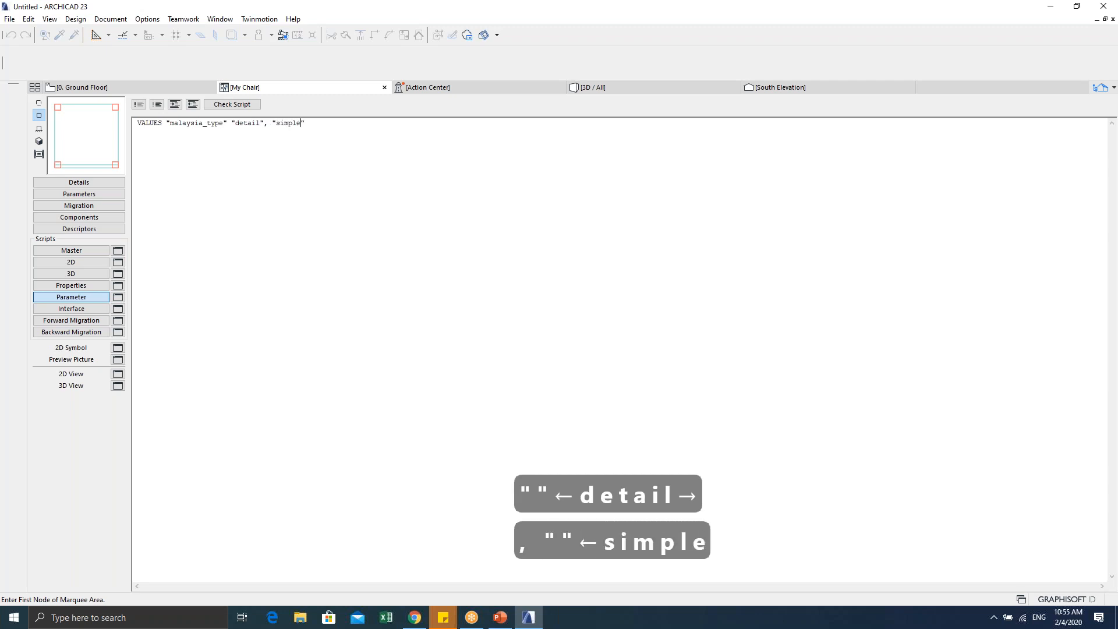
left_click(259, 195)
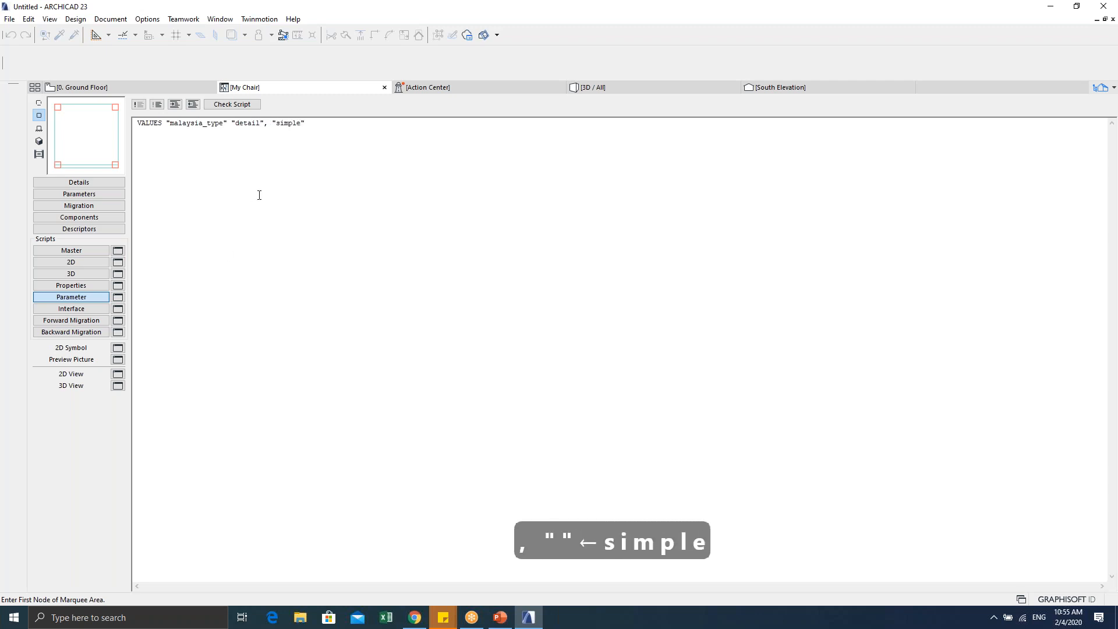
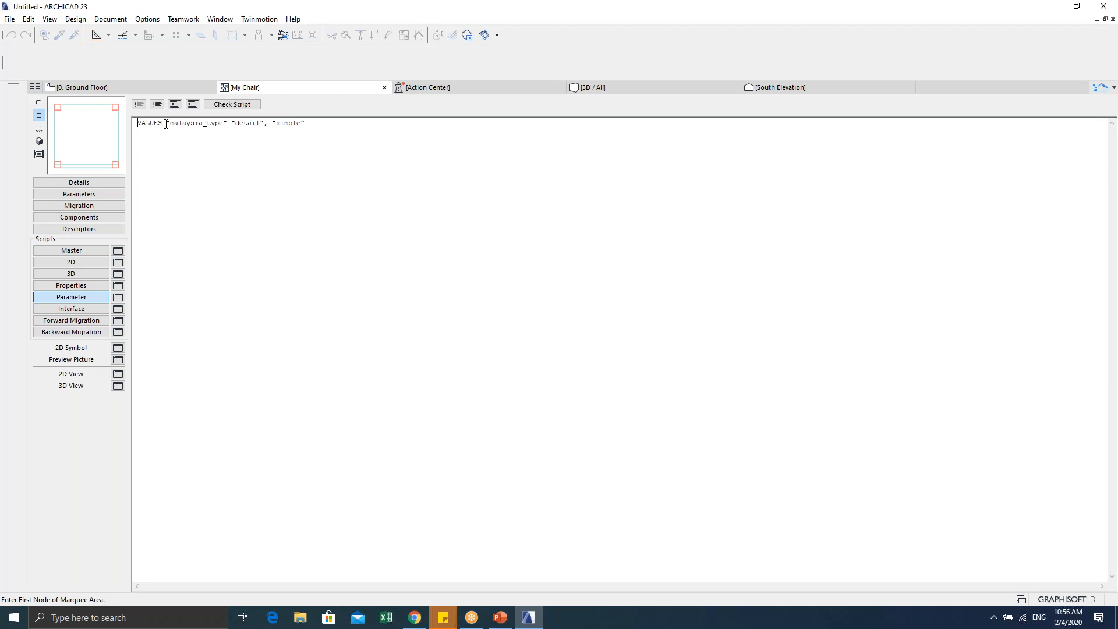
Step: Copy the line VALUES "malaysia_type" "detail", "simple" from the Parameter script
left_click_drag(136, 123, 167, 126)
left_click(263, 125)
key("Right")
key("Left")
key("Right")
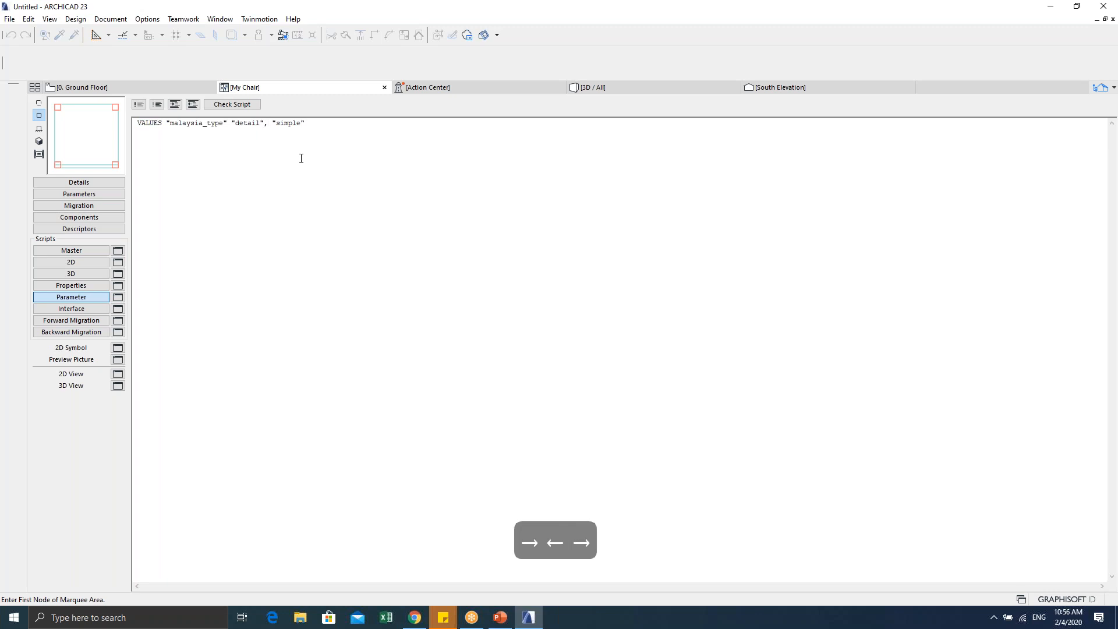
key("Right")
key("Right")
key("Right")
key("Right")
key("Right")
key("Right")
key("Right")
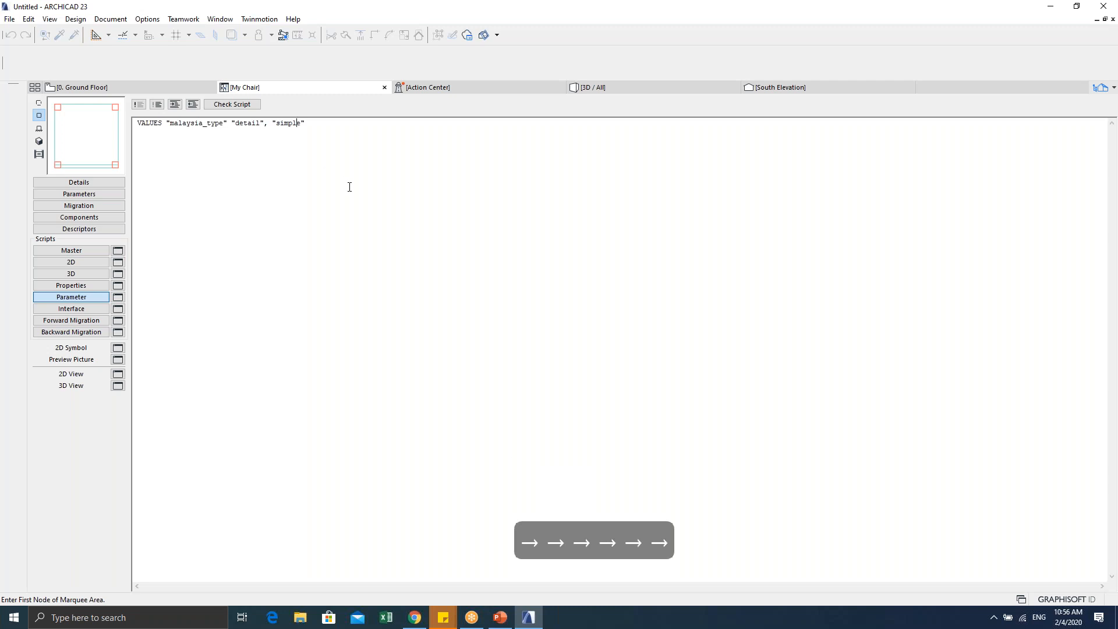
left_click_drag(316, 122, 137, 120)
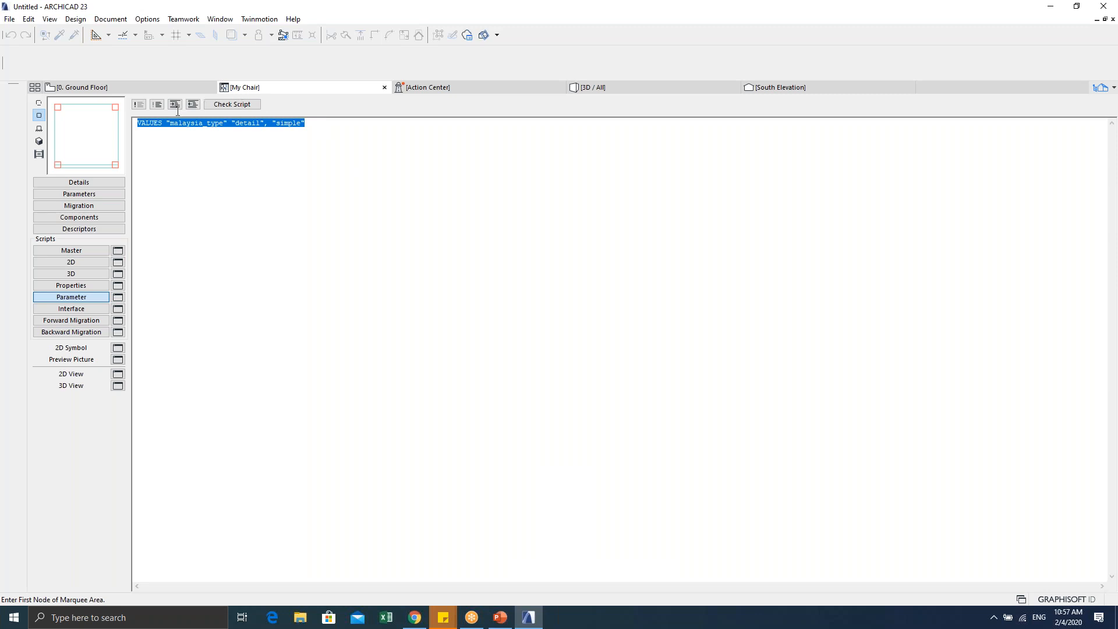
key("ctrl+c")
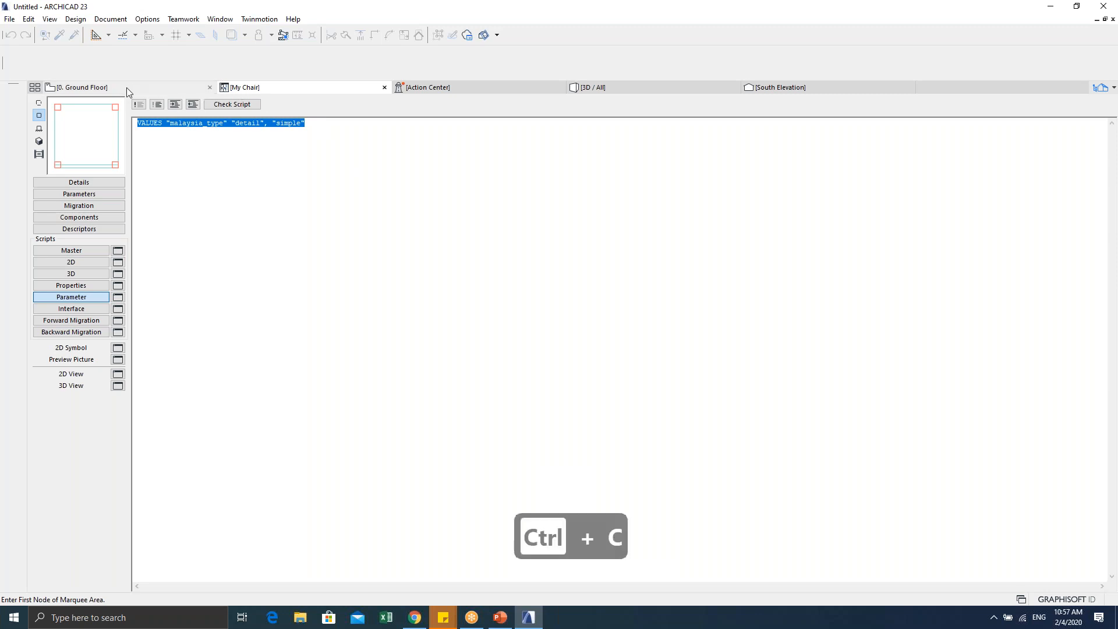
Step: Paste the copied VALUES line as a new text block beside the squares on the Ground Floor plan
left_click(134, 87)
scroll(416, 286, "down", 4)
middle_click_drag(309, 270, 444, 289)
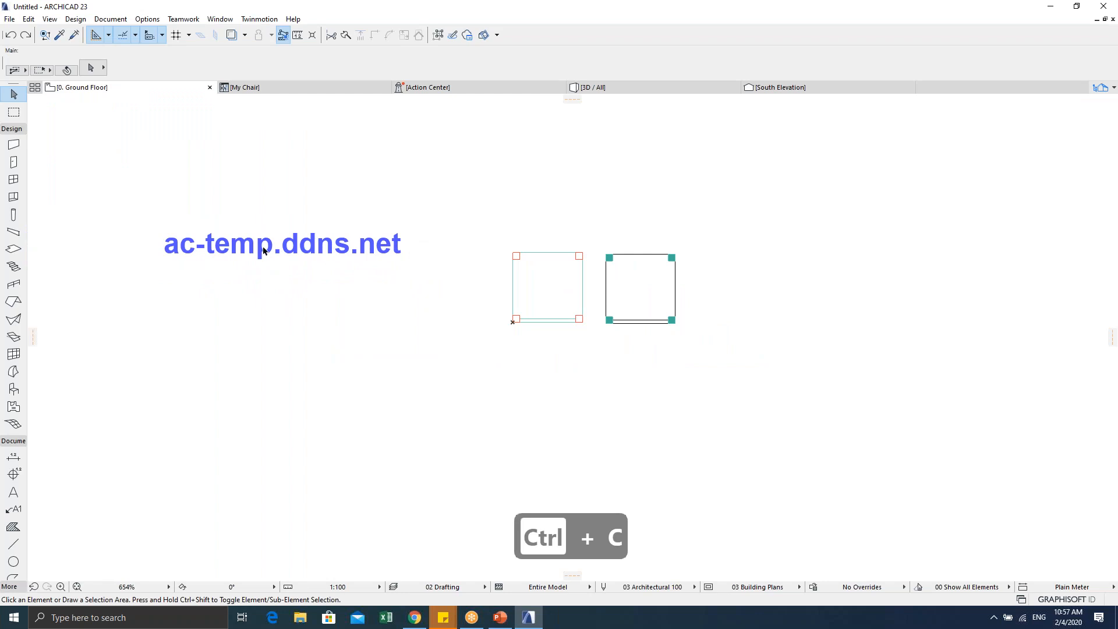
key("Escape")
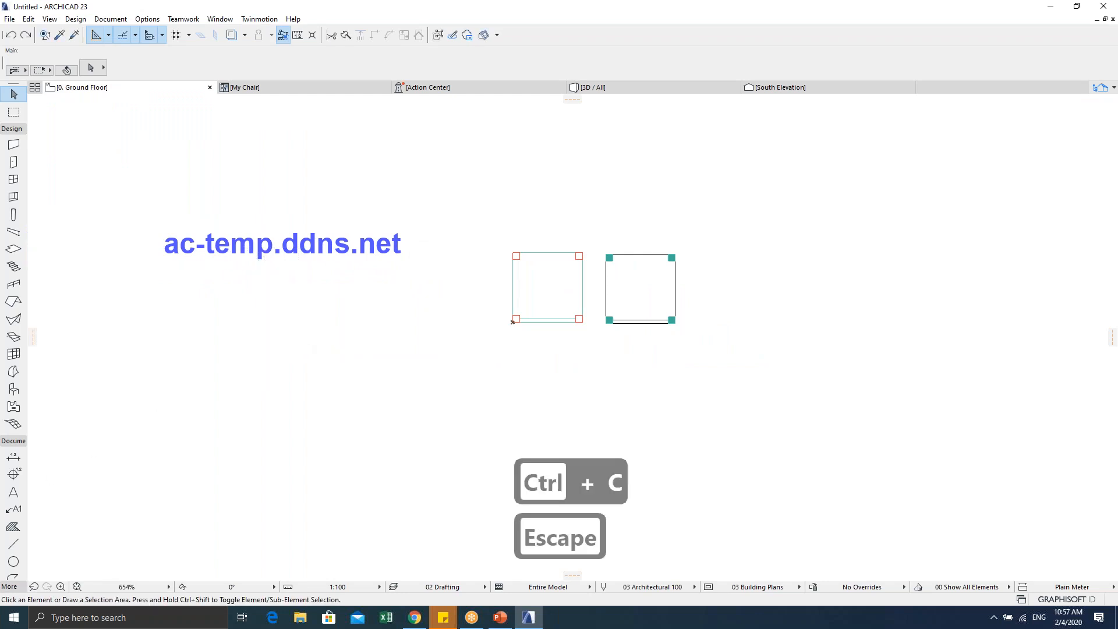
left_click(13, 492)
left_click(167, 320)
left_click(488, 464)
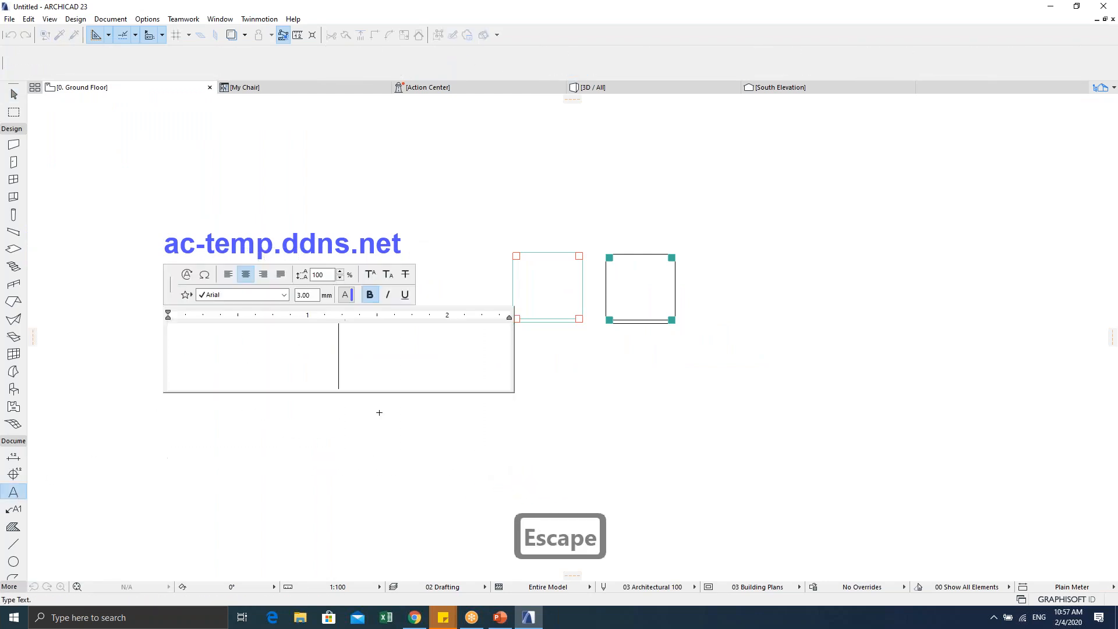
key("ctrl+v")
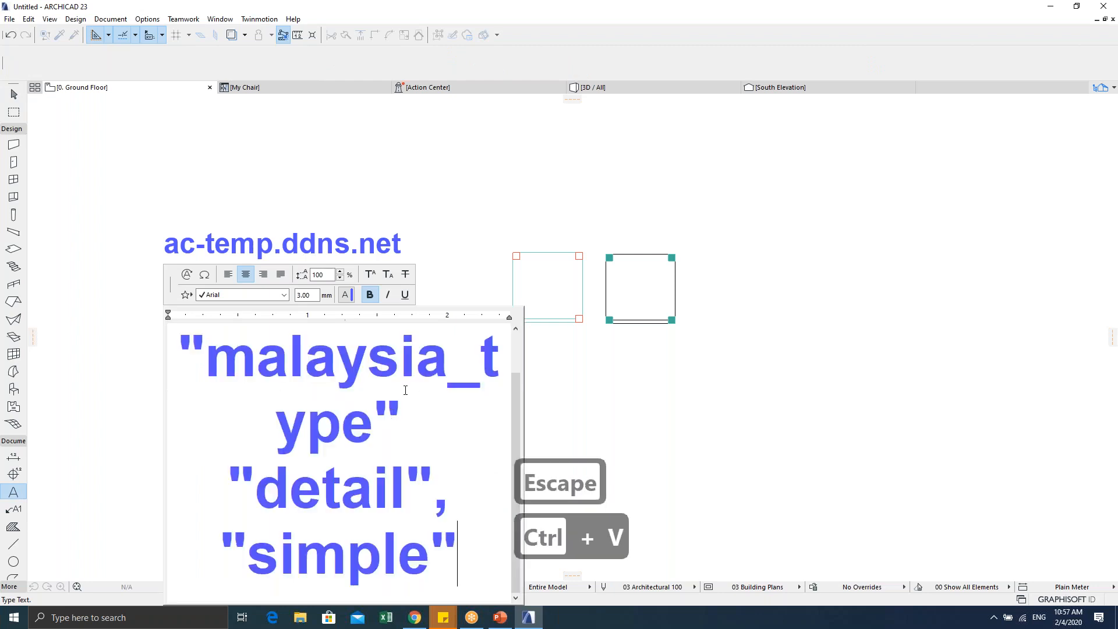
Step: Set the pasted text to size 1 and finish the text block
key("ctrl+a")
double_click(315, 293)
type("1")
key("Tab")
key("Return")
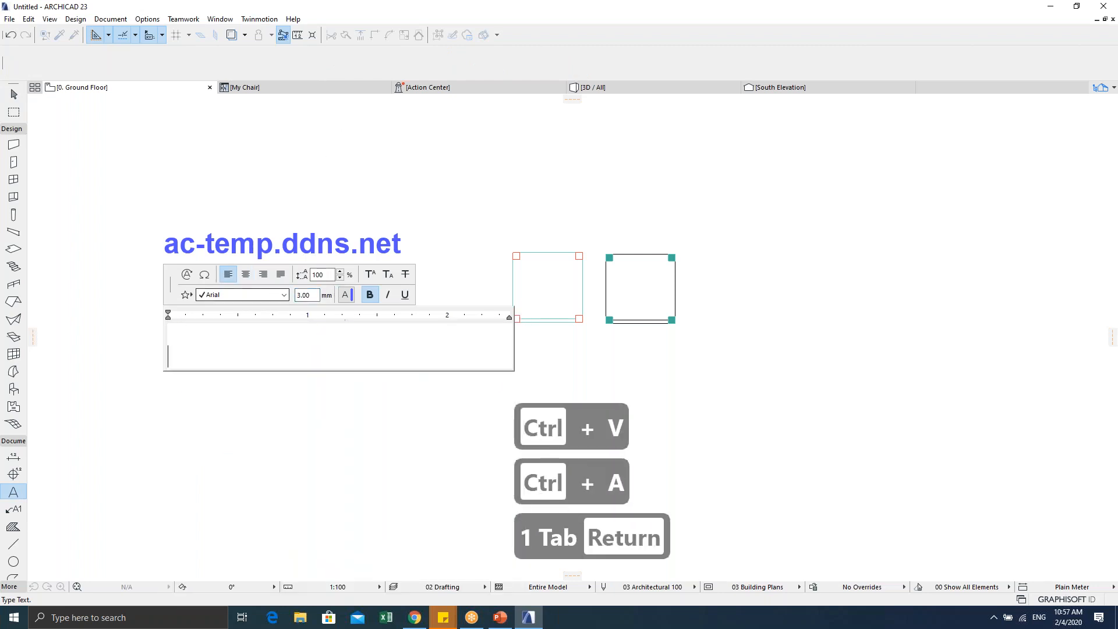
key("ctrl+z")
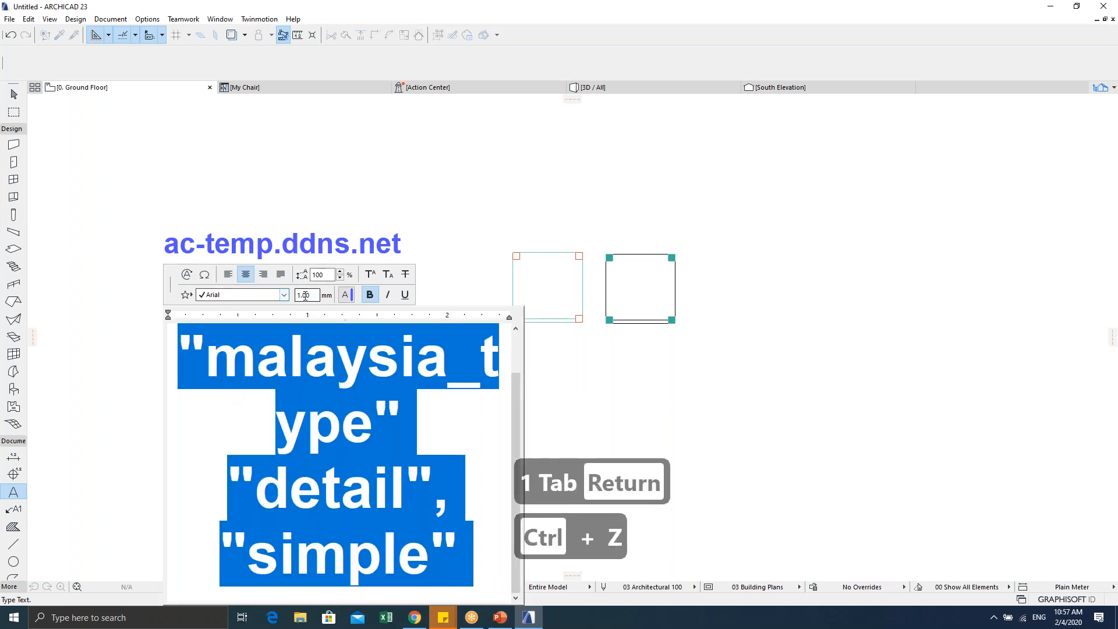
key("Tab")
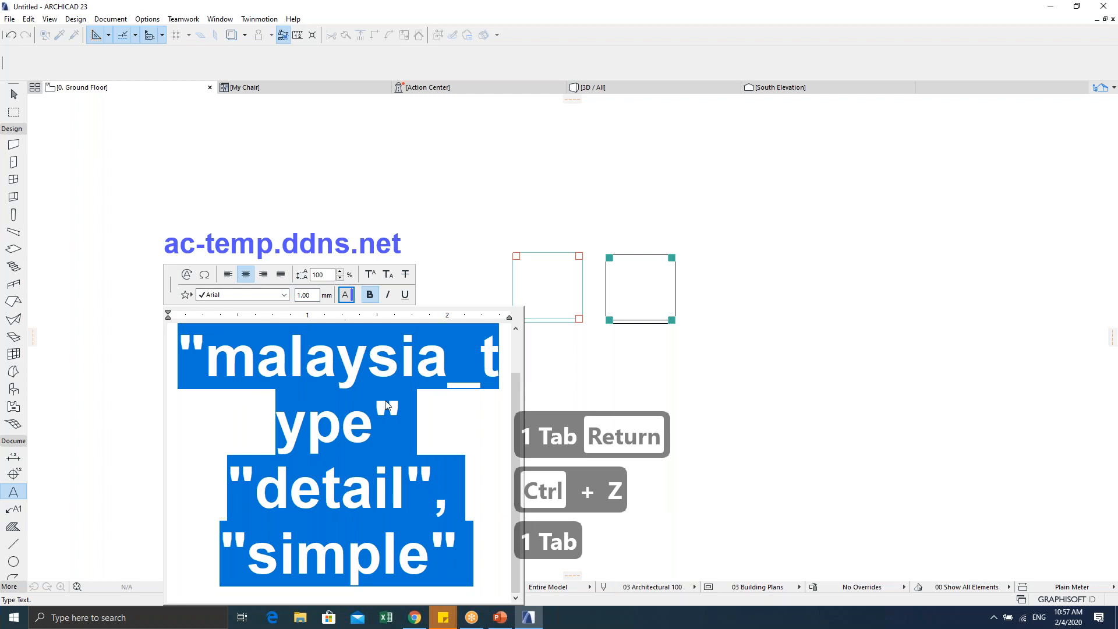
left_click(90, 392)
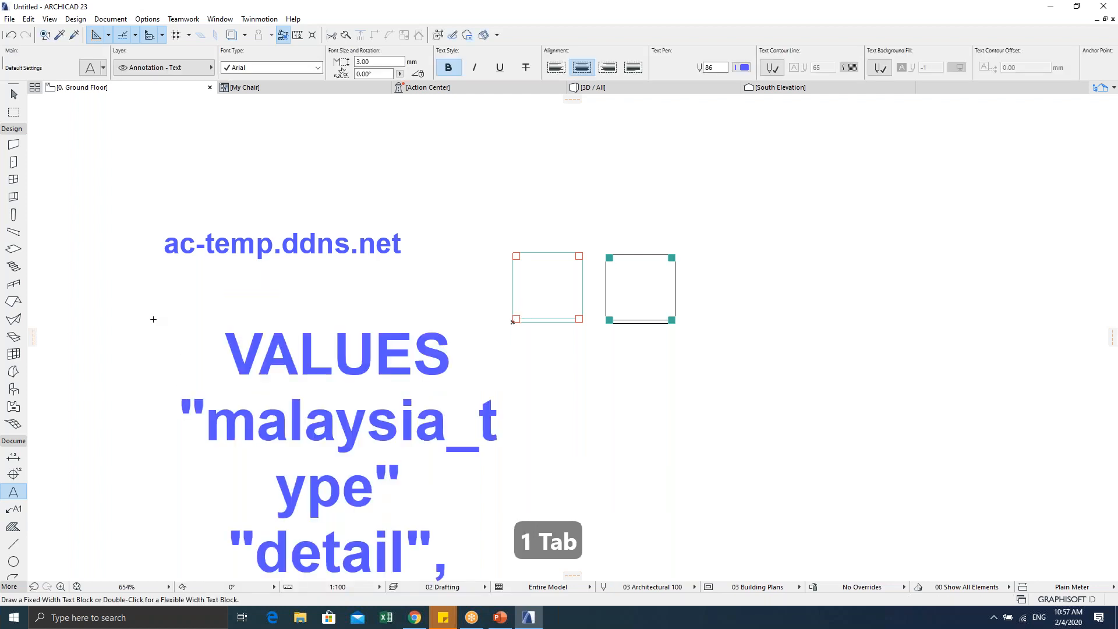
key("Escape")
key("Escape")
Step: Give the VALUES text block 1 mm size and widen it to fit one row
left_click_drag(137, 300, 265, 409)
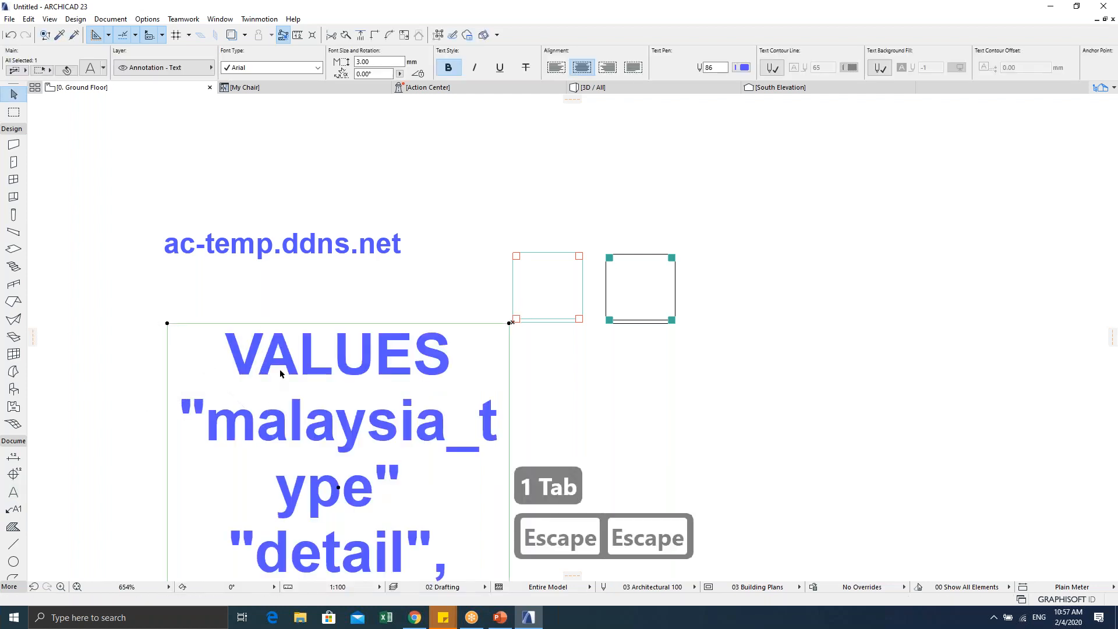
key("ctrl+t")
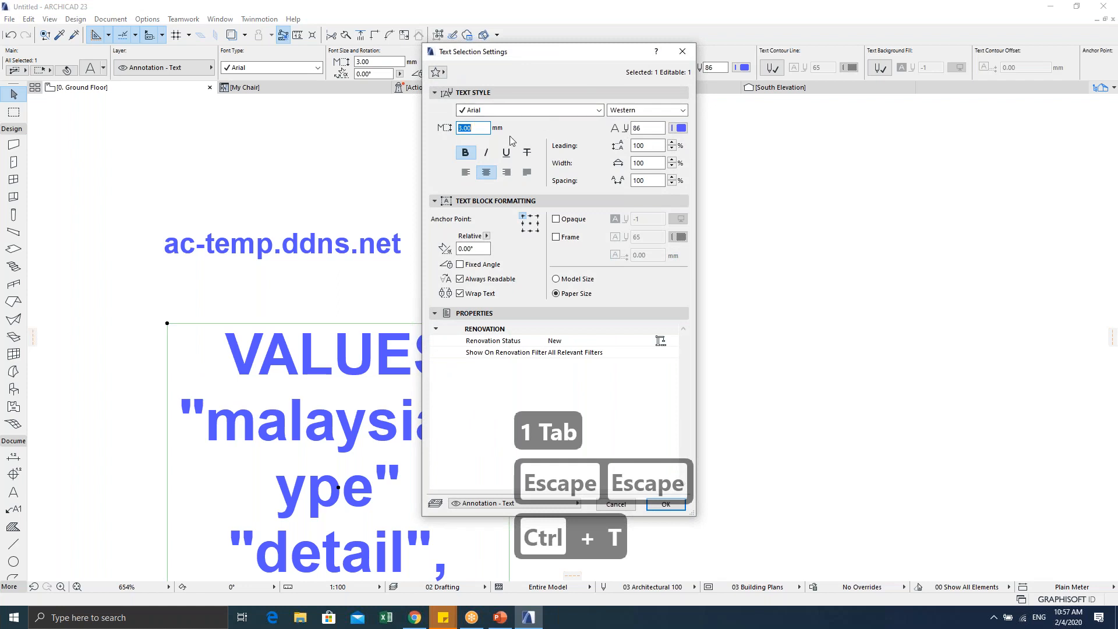
type("1")
key("Return")
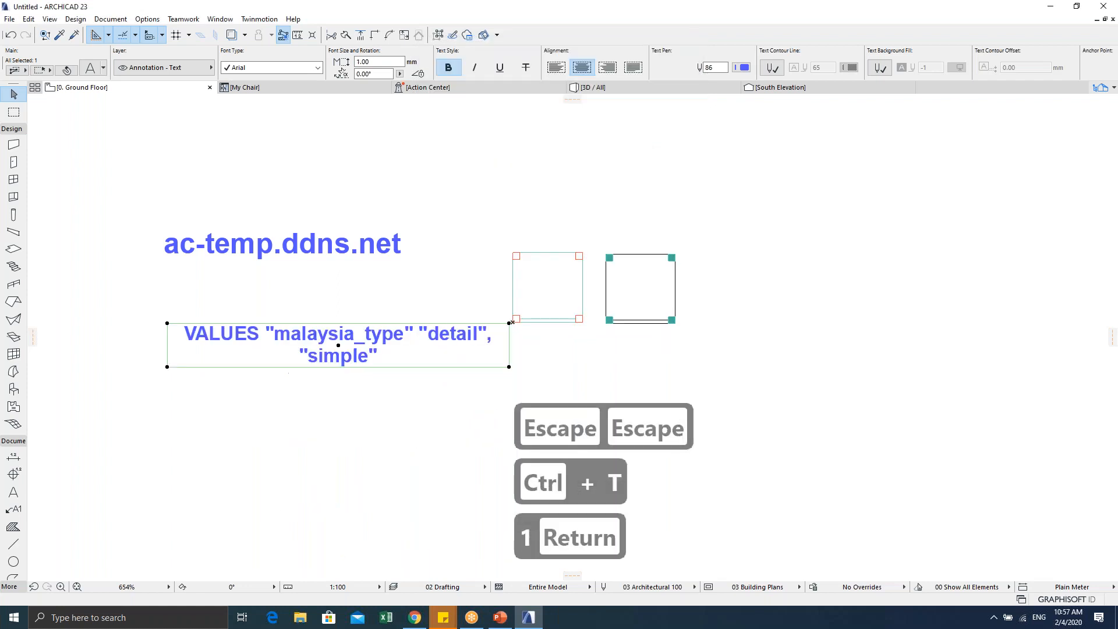
left_click_drag(509, 368, 775, 345)
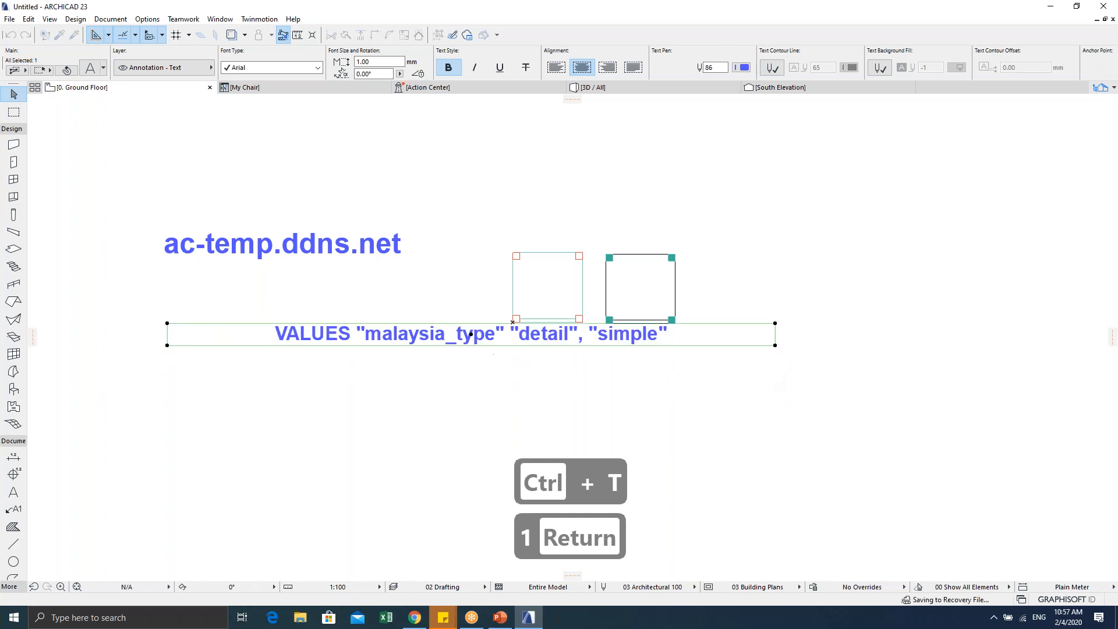
Step: Move the VALUES text block lower, below the two squares
key("ctrl+d")
left_click(285, 323)
left_click(285, 373)
left_click(311, 438)
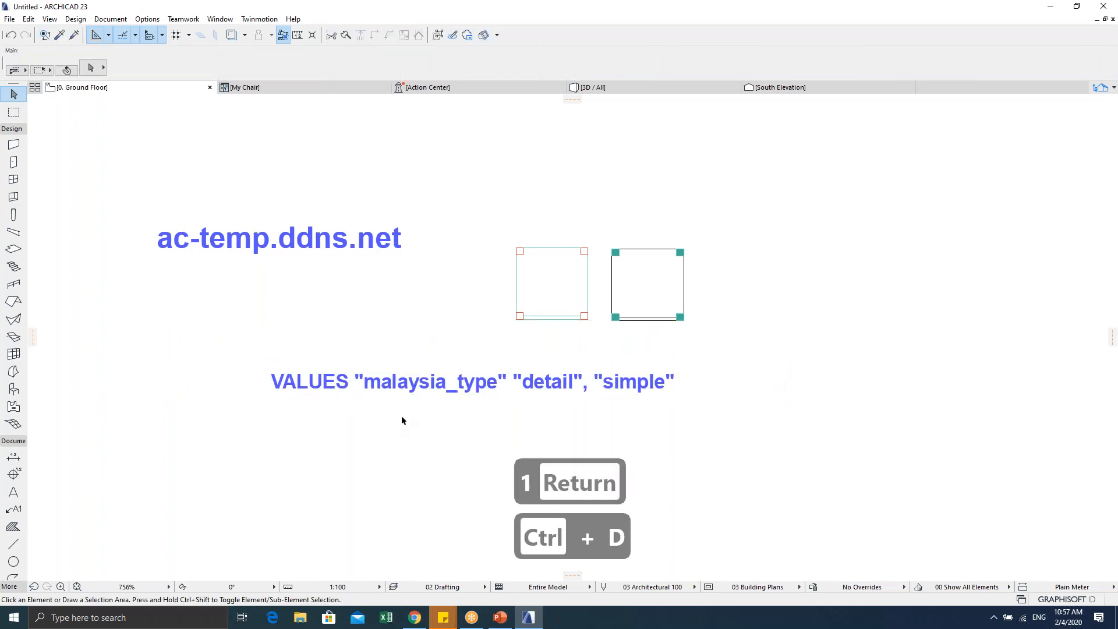
scroll(393, 400, "up", 5)
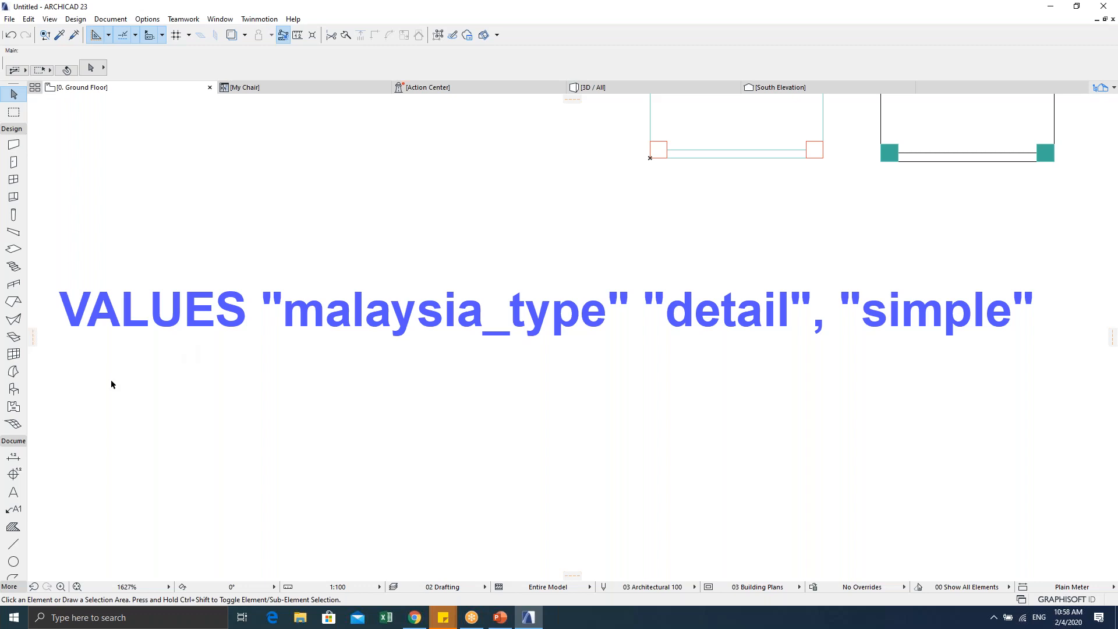
Step: Return to the My Chair object editor tab
left_click(312, 88)
Step: Show the My Chair parameter list, with A and B at 500 and ZZYZX at 800
left_click(269, 194)
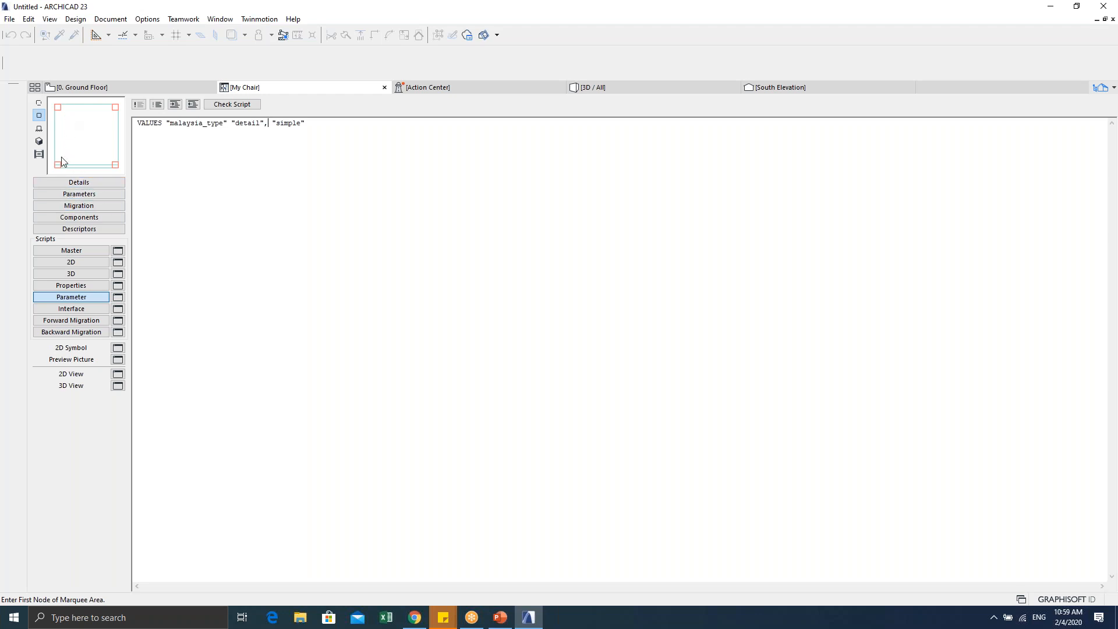
left_click(82, 196)
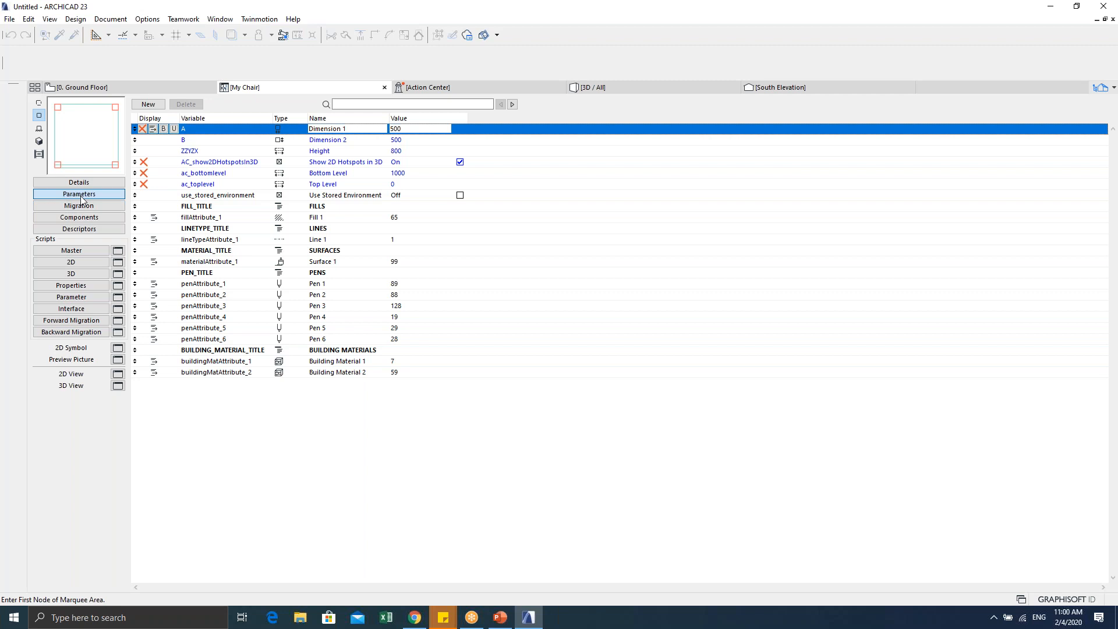
Step: Add a new parameter with variable name malaysia_type, leaving its type unchanged
left_click(153, 109)
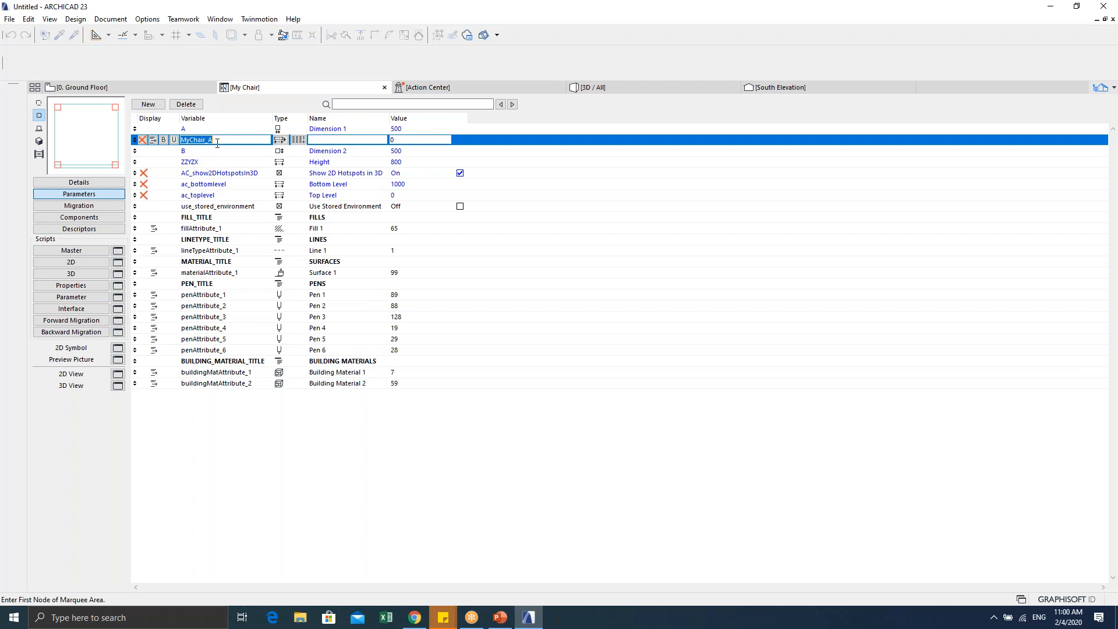
type("malay")
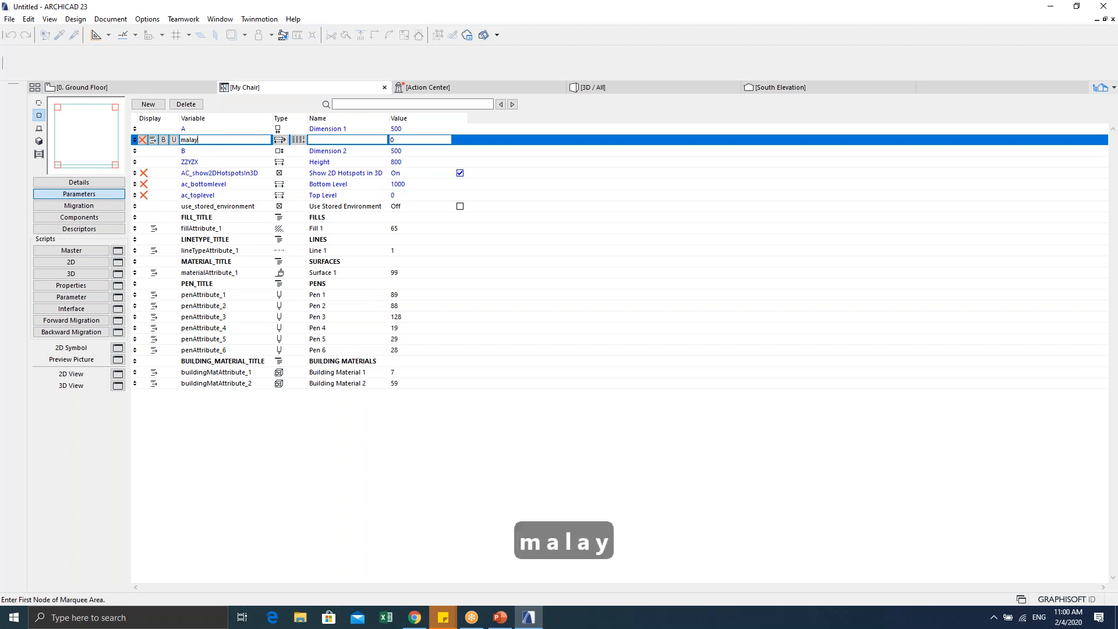
type("sia")
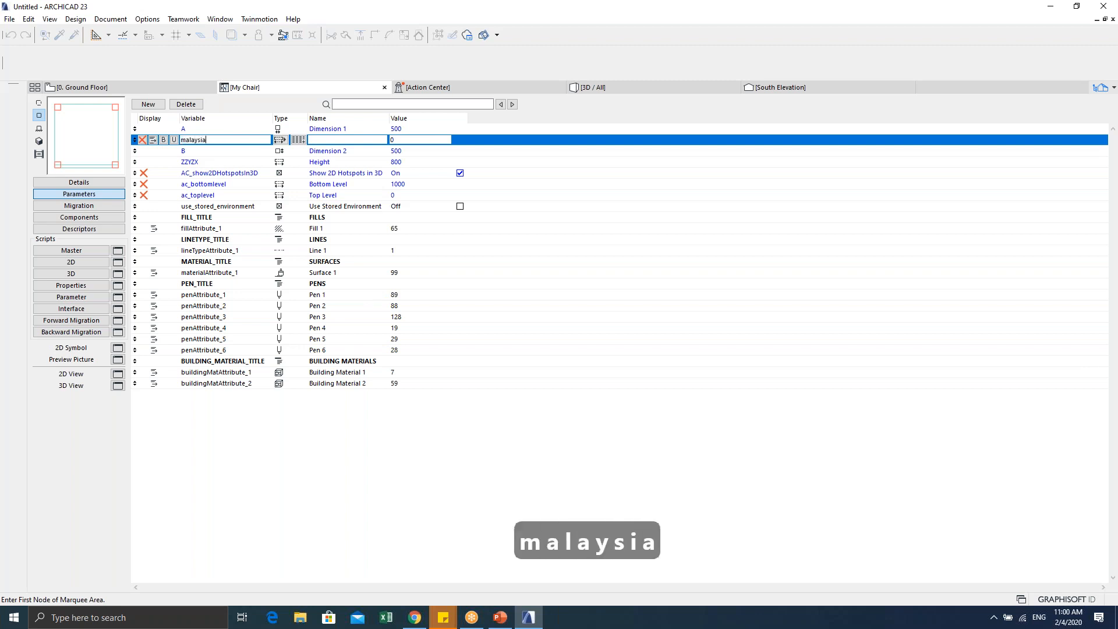
type("_type")
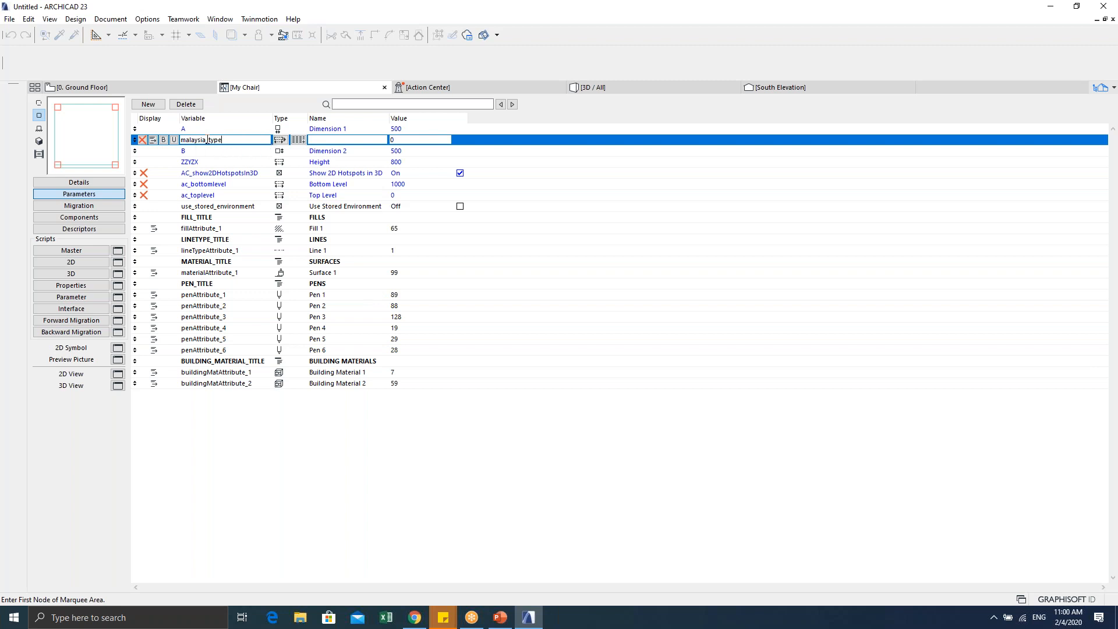
left_click(281, 141)
left_click(281, 141)
left_click(281, 140)
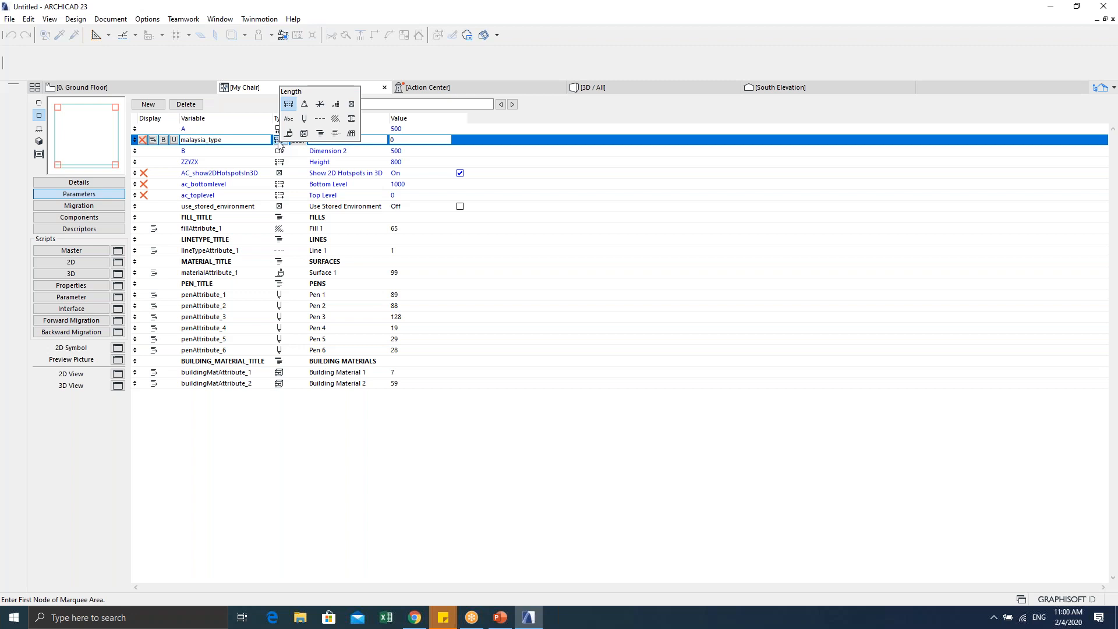
left_click(279, 142)
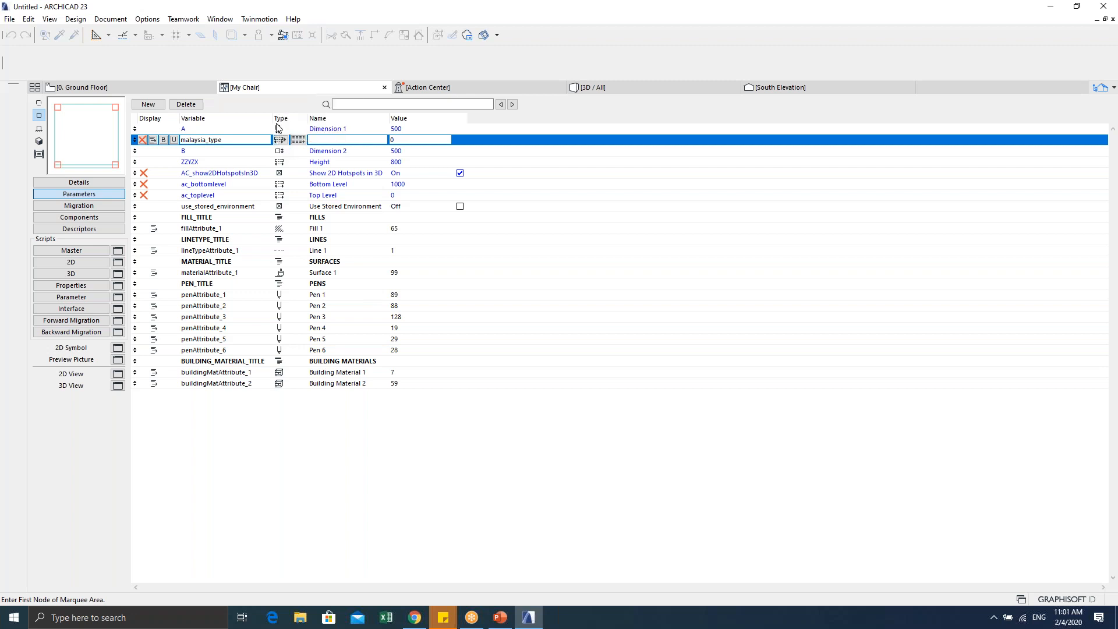
Step: Make malaysia_type a text parameter and give it the name symbol
left_click(280, 142)
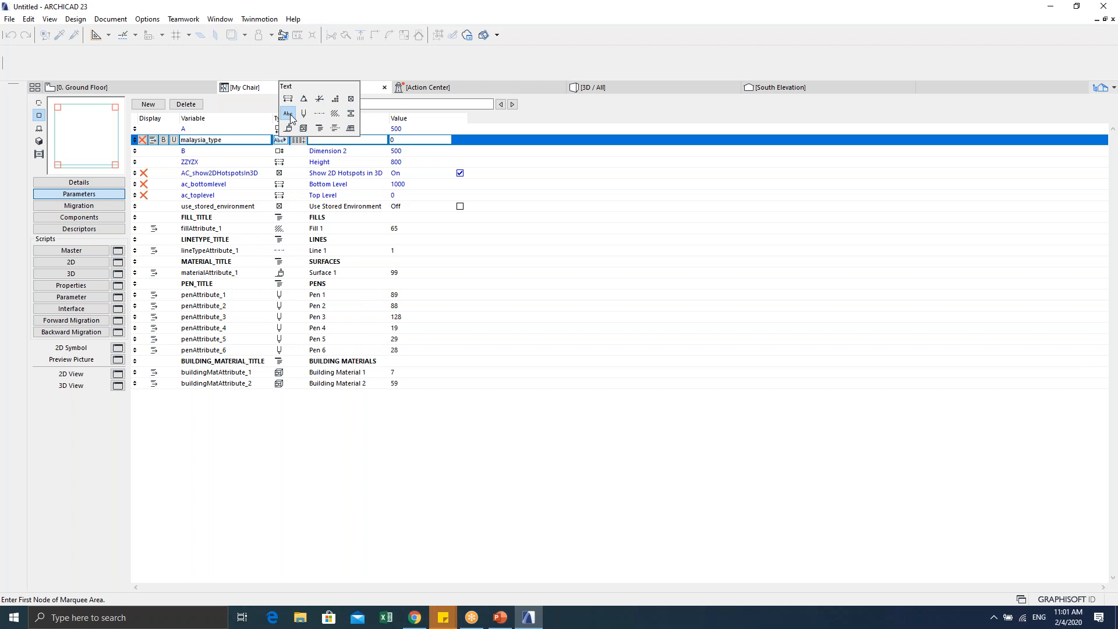
left_click(290, 114)
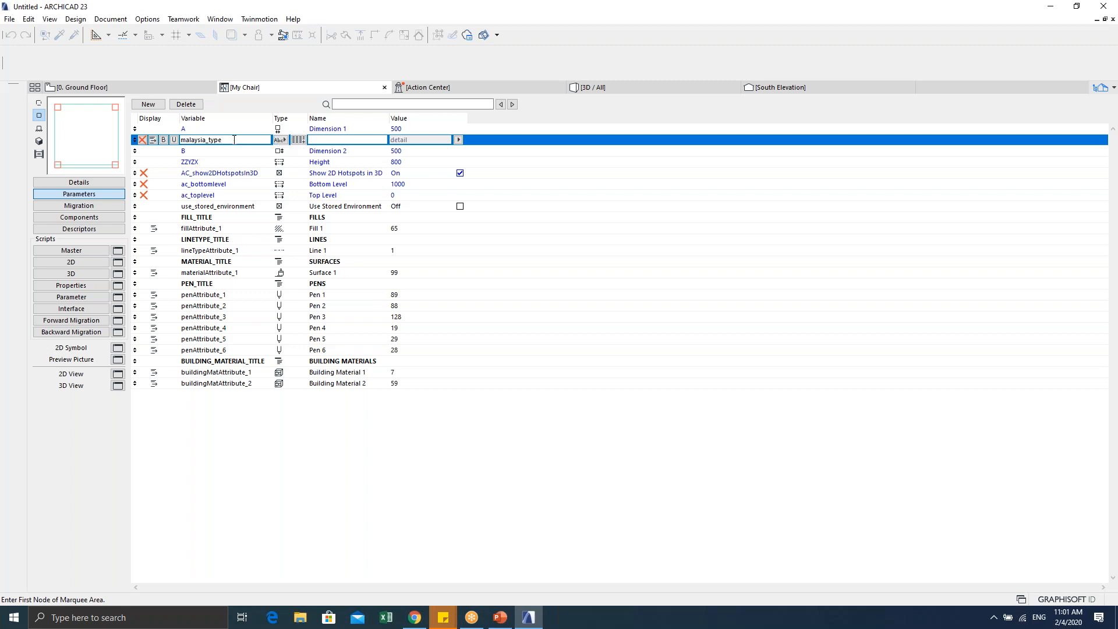
left_click_drag(234, 140, 179, 140)
left_click(280, 140)
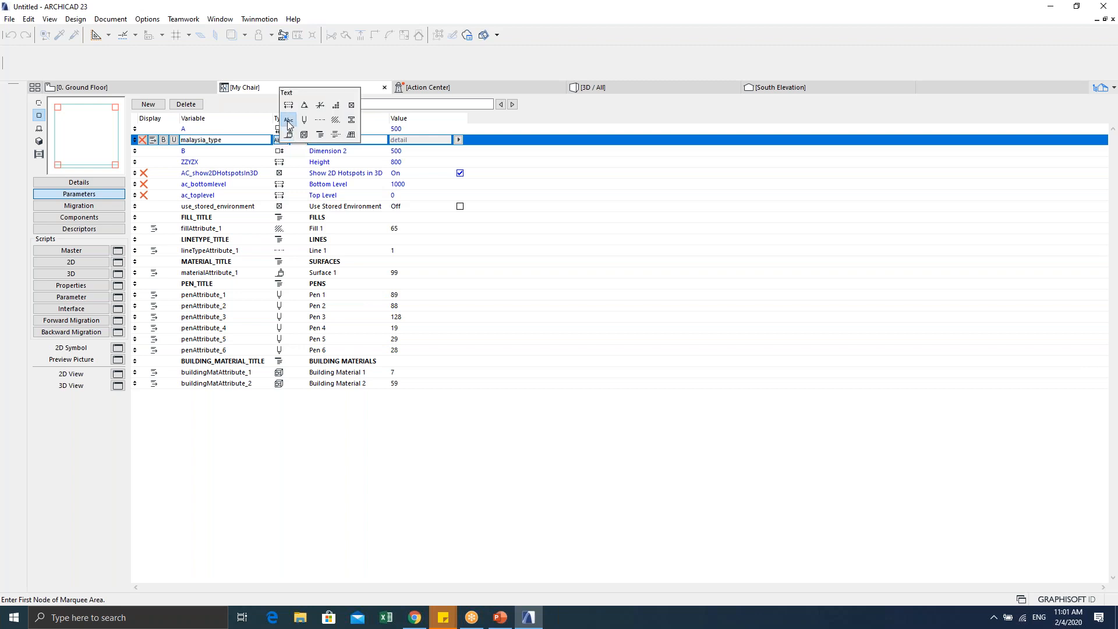
left_click(288, 120)
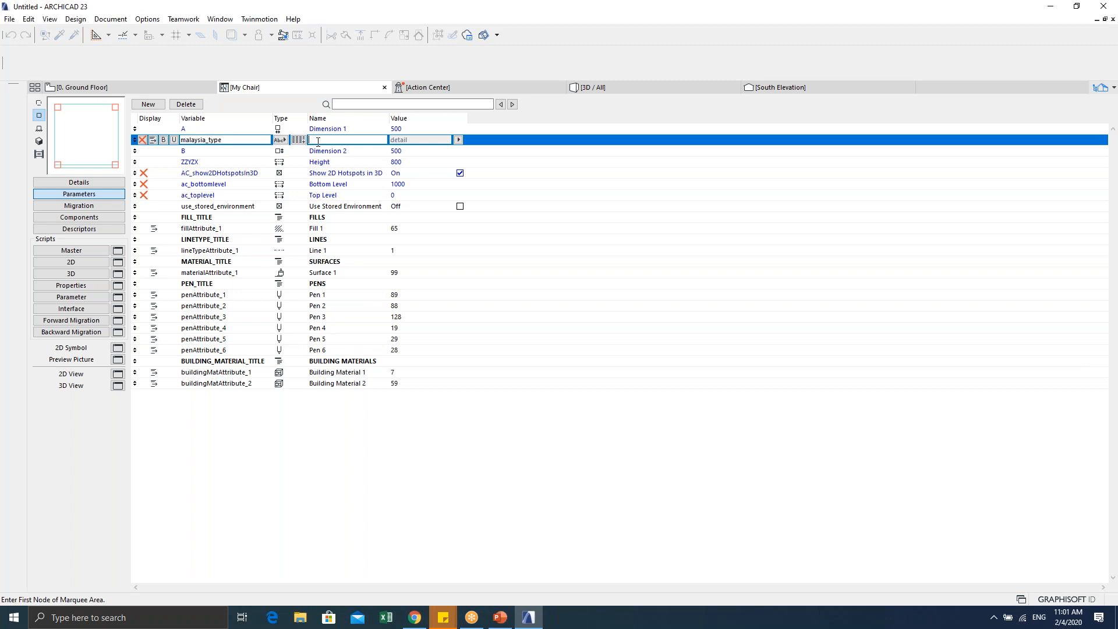
type("symbol")
left_click(72, 298)
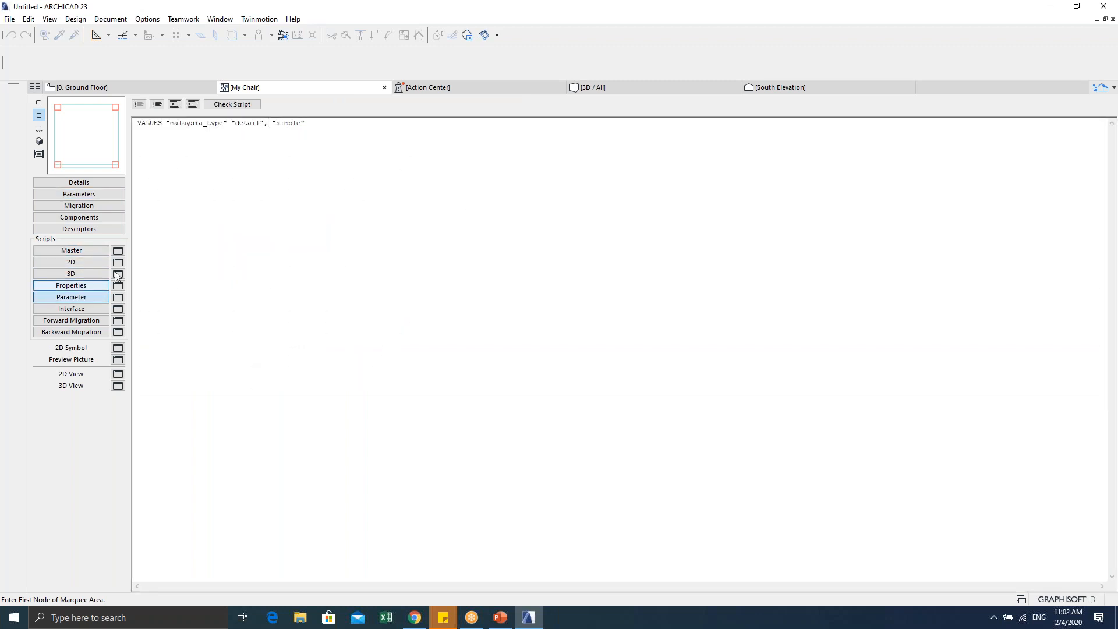
left_click_drag(308, 124, 200, 197)
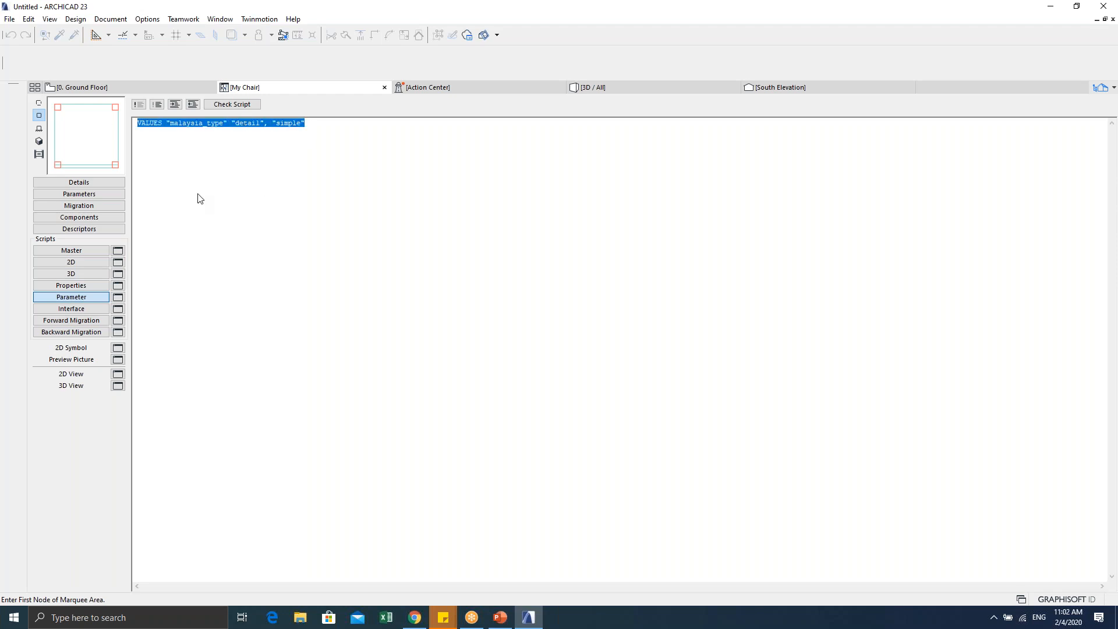
left_click(232, 204)
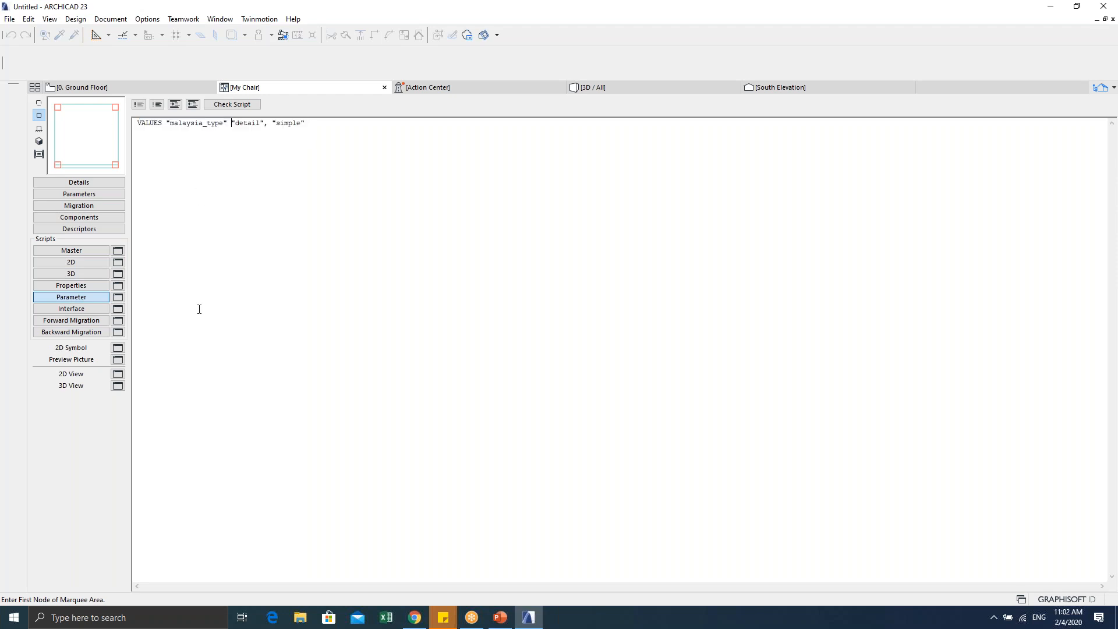
left_click(129, 89)
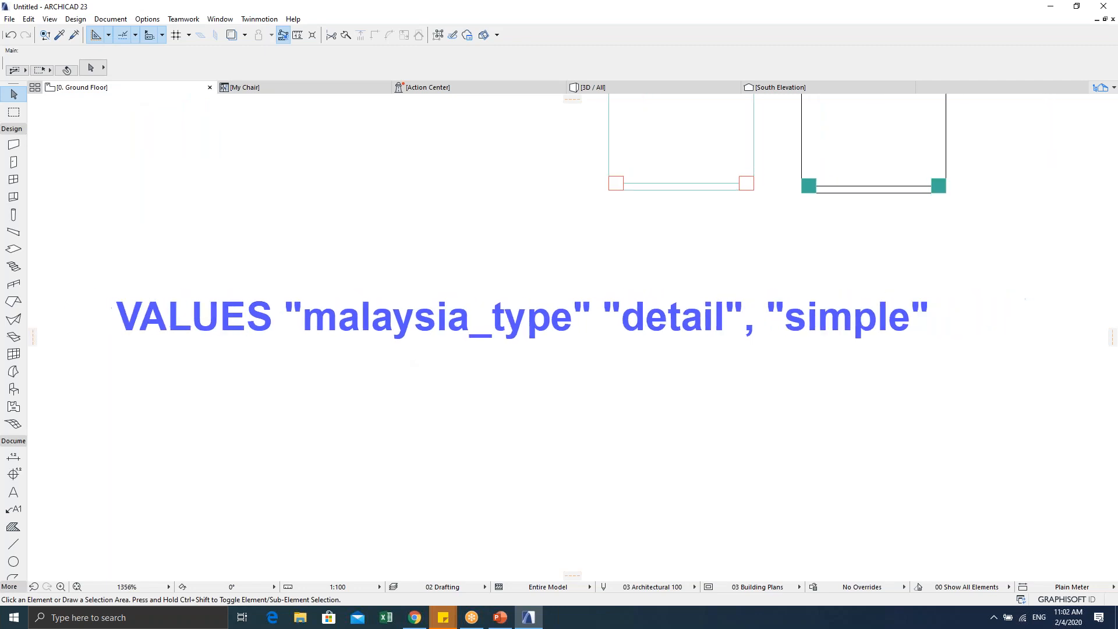
left_click(282, 91)
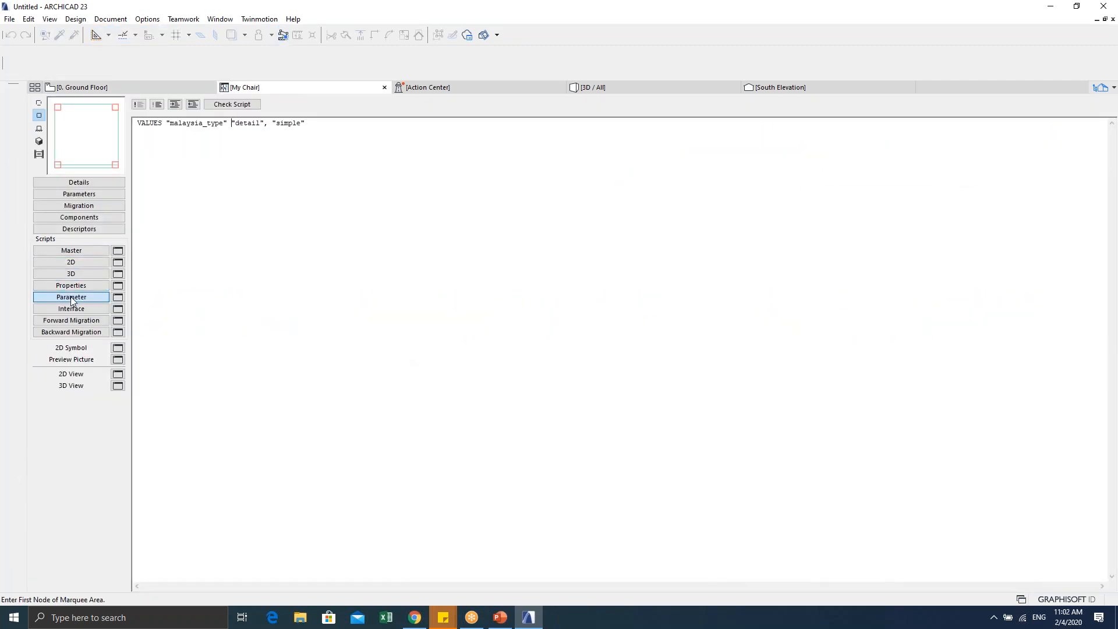
left_click(87, 88)
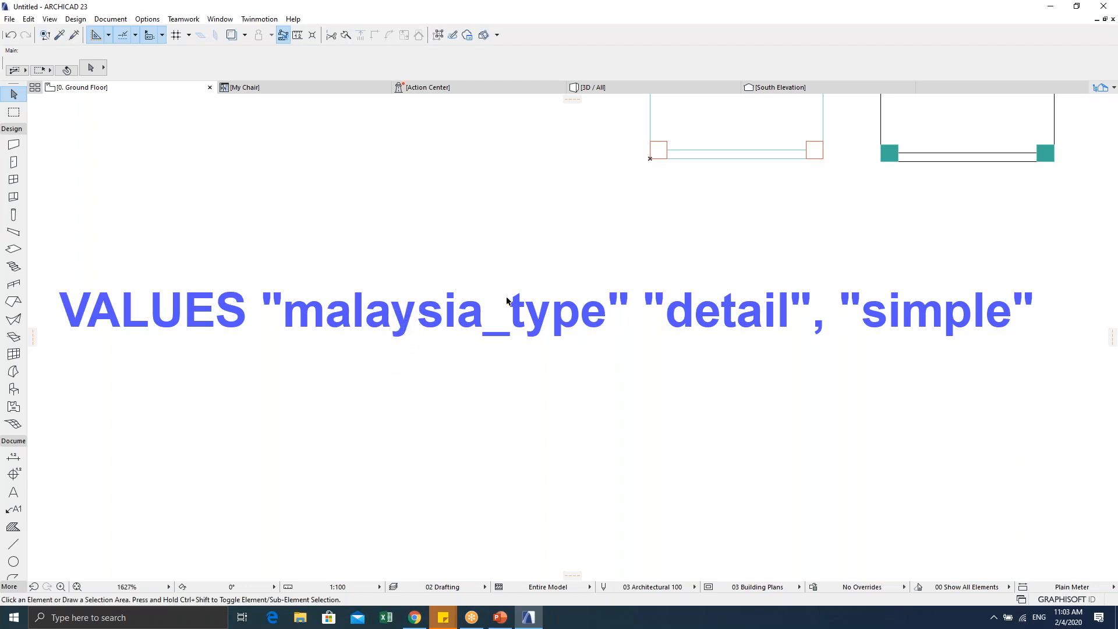
left_click(278, 90)
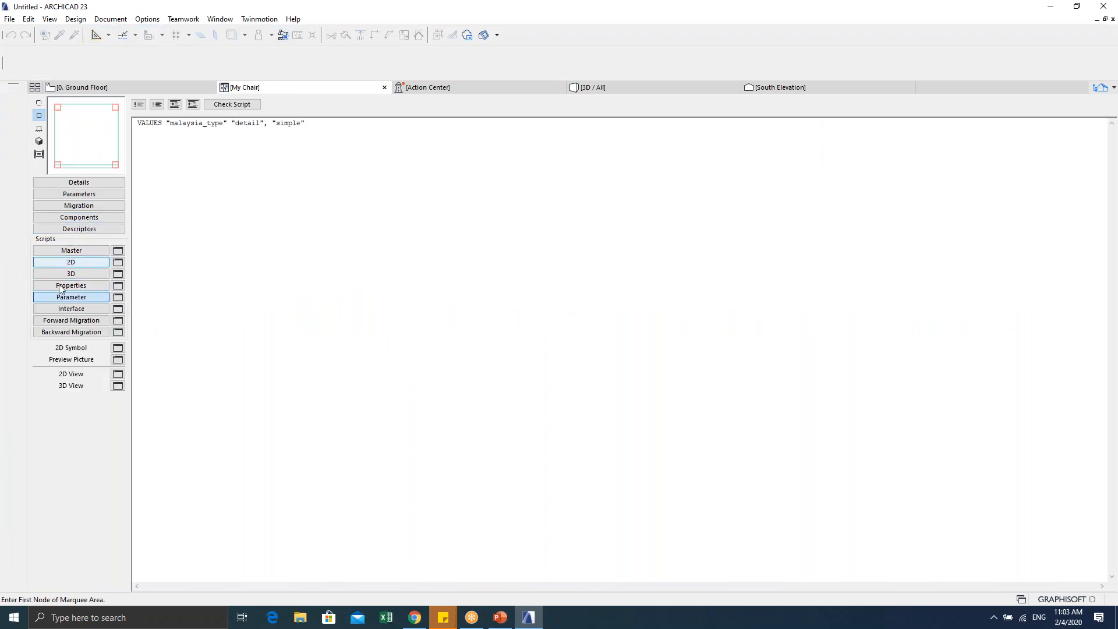
left_click(85, 194)
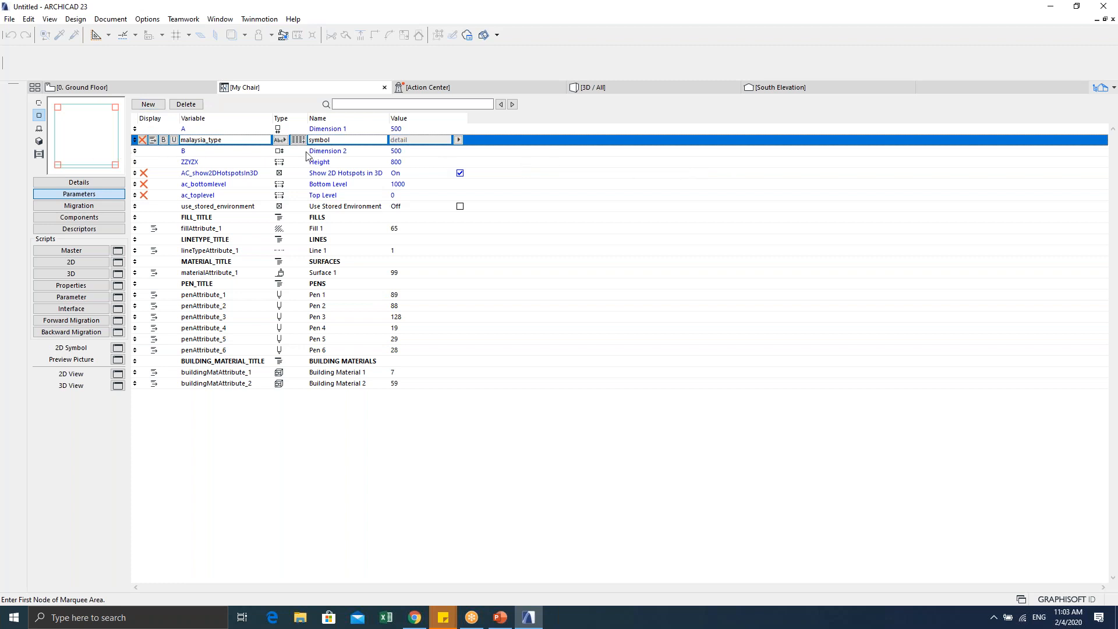
double_click(233, 139)
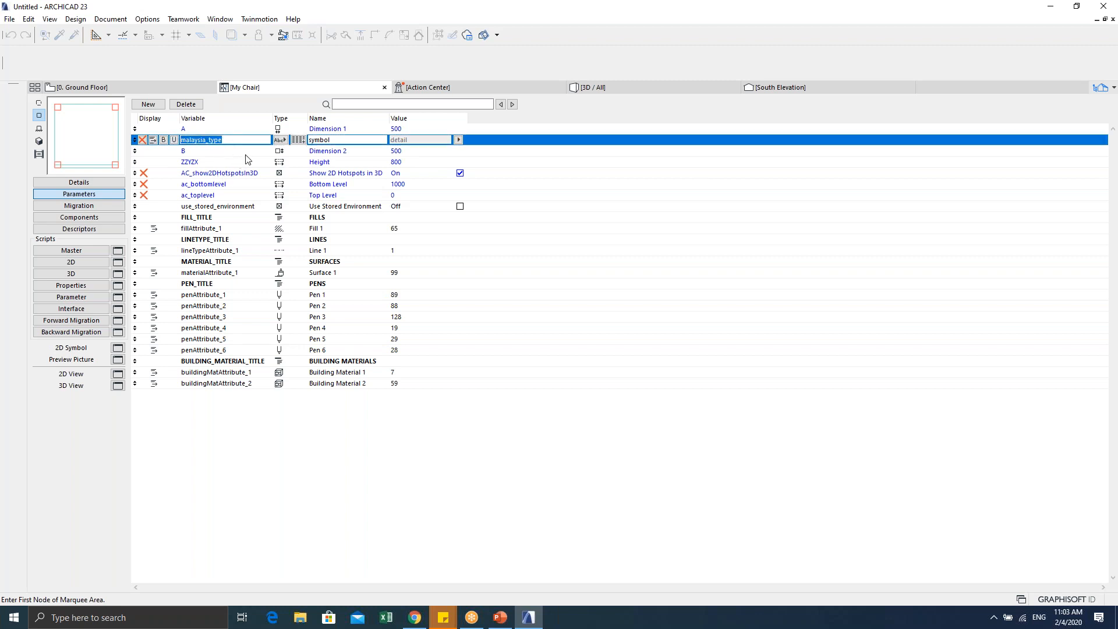
left_click(284, 140)
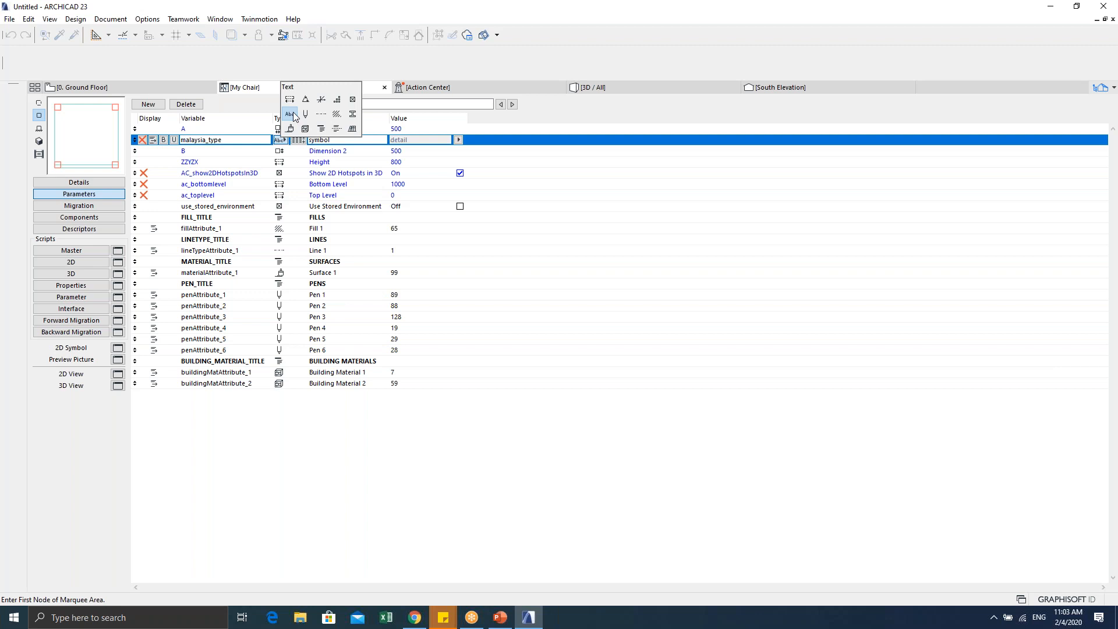
left_click(291, 113)
left_click(280, 141)
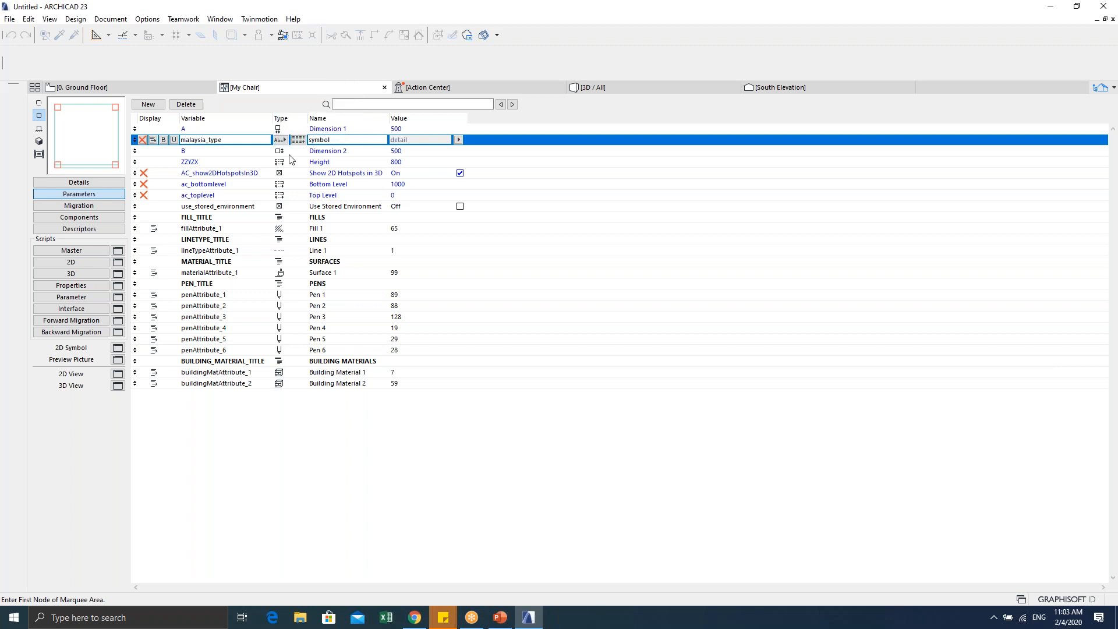
left_click_drag(333, 140, 311, 140)
left_click(325, 140)
left_click(458, 140)
left_click(485, 142)
left_click(458, 140)
left_click(483, 150)
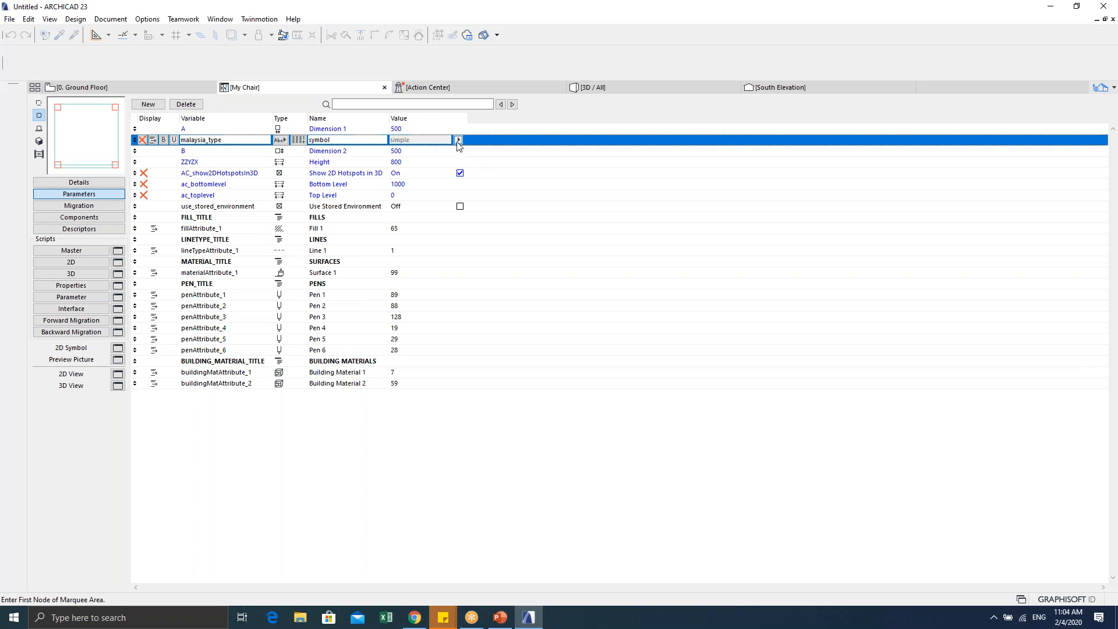
left_click(458, 140)
left_click(476, 142)
Step: Keep malaysia_type a text parameter with value detail, then return to the Parameter script
left_click(280, 141)
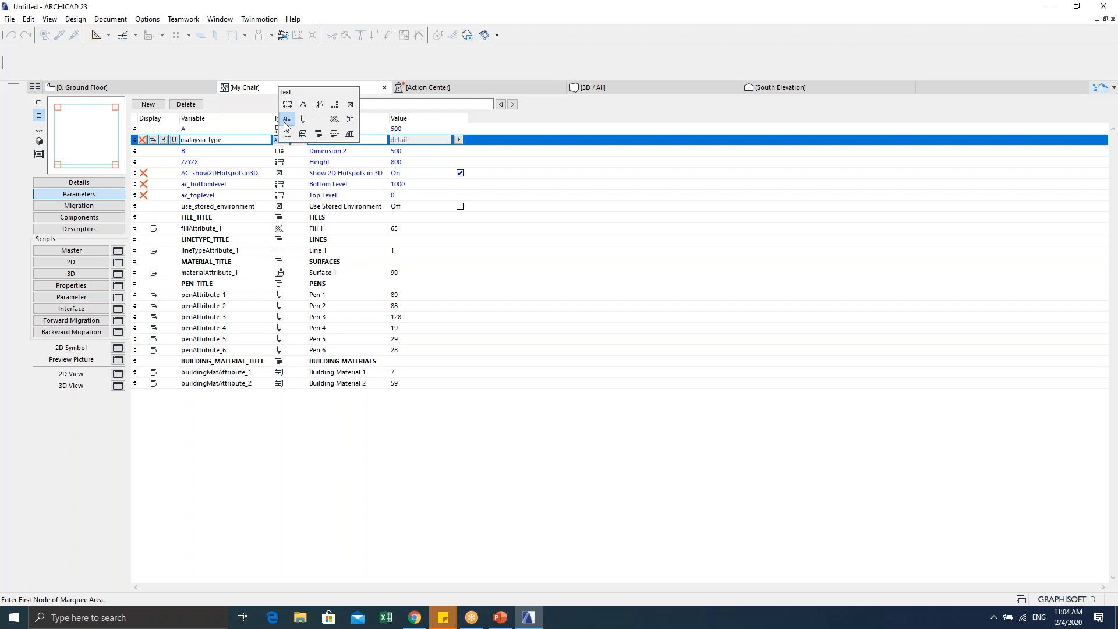
left_click(284, 121)
left_click(283, 143)
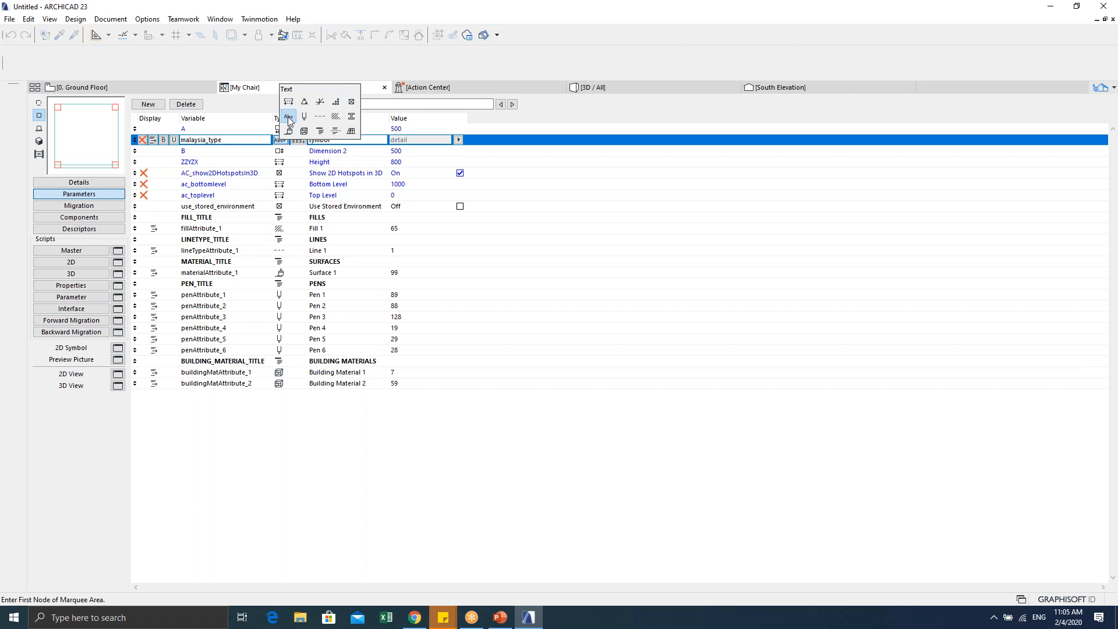
left_click(288, 116)
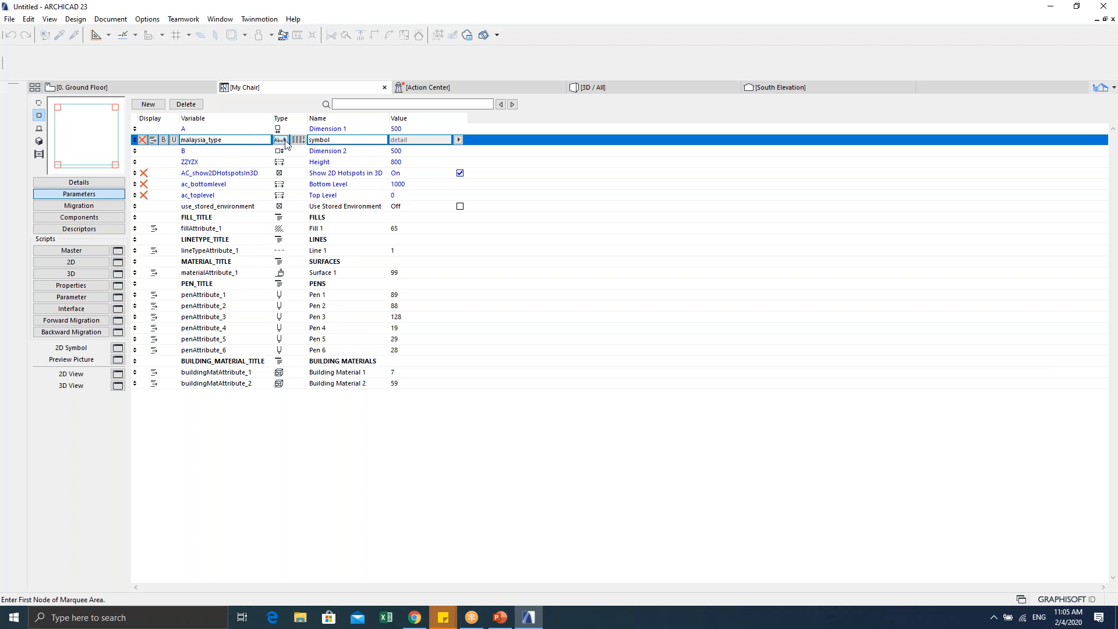
left_click(458, 140)
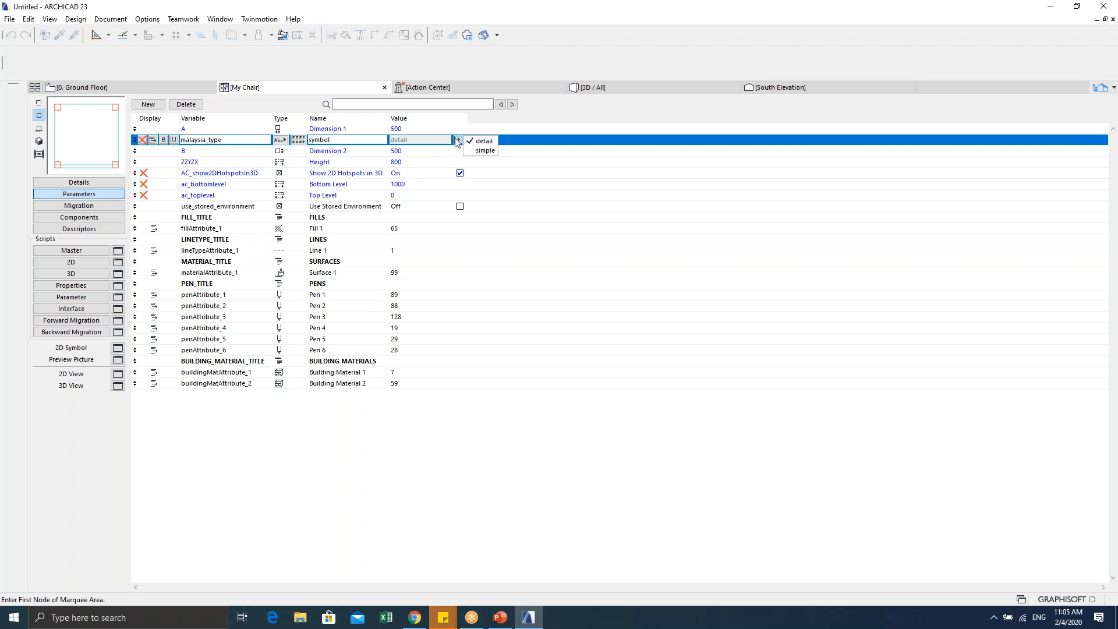
left_click(486, 141)
left_click(71, 297)
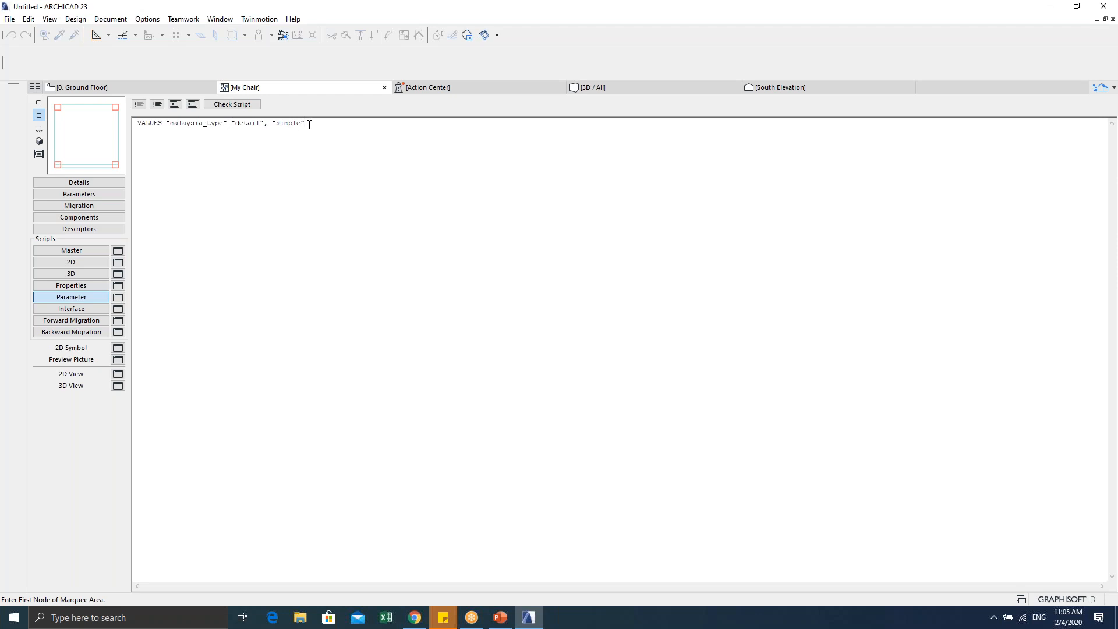
Step: Add a test value "wakaka" to the VALUES line and check it in malaysia_type's value list
type(", \"\"")
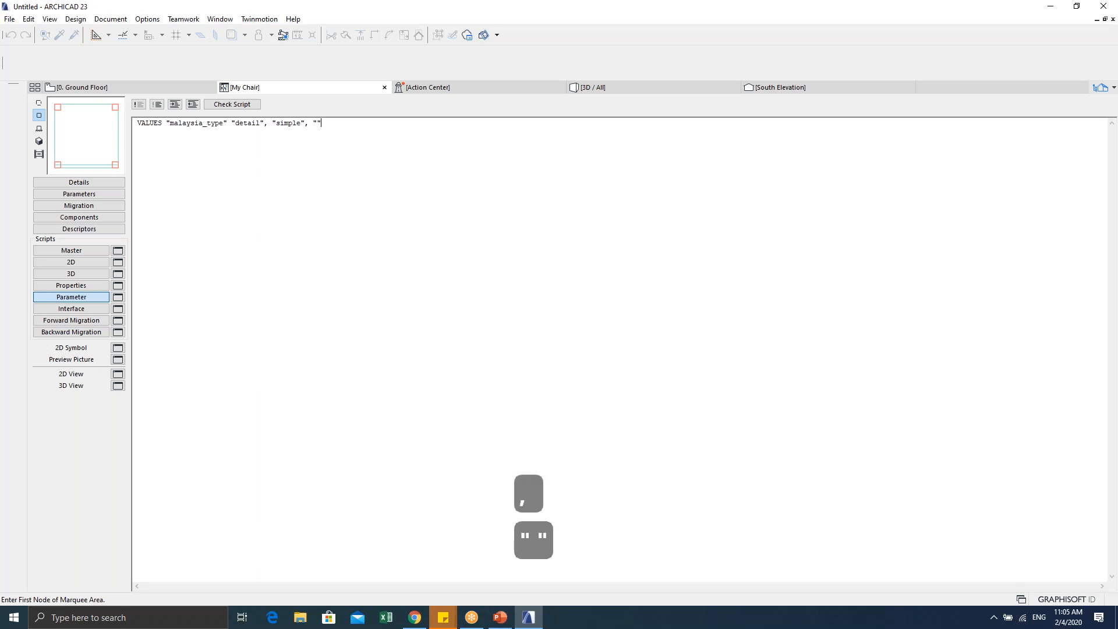
key("Left")
type("wakaka")
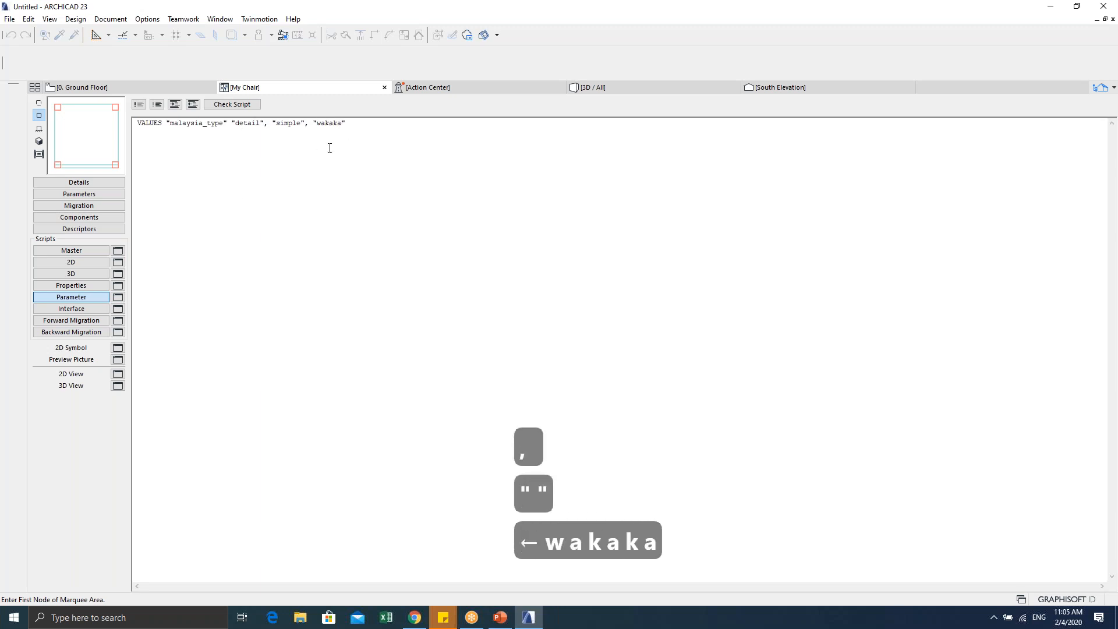
left_click(79, 193)
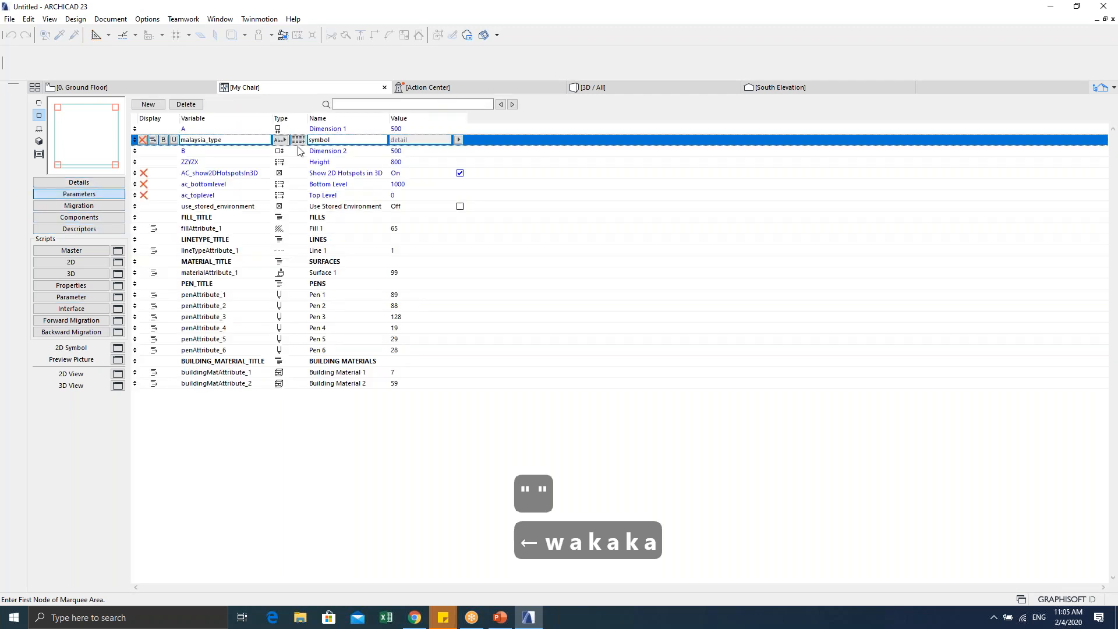
left_click(458, 139)
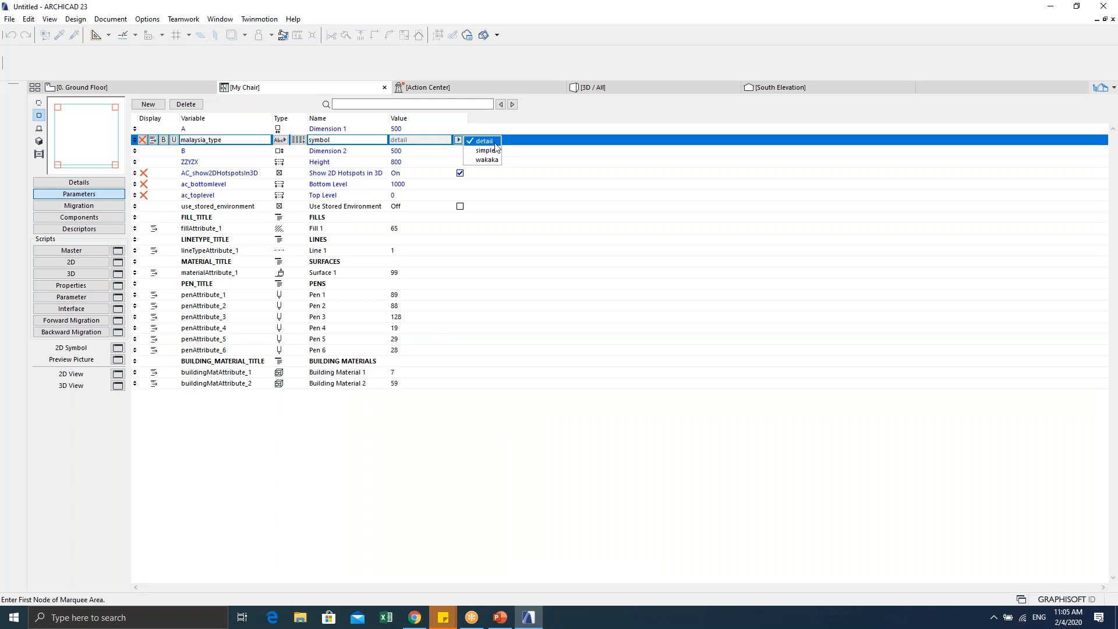
left_click(524, 137)
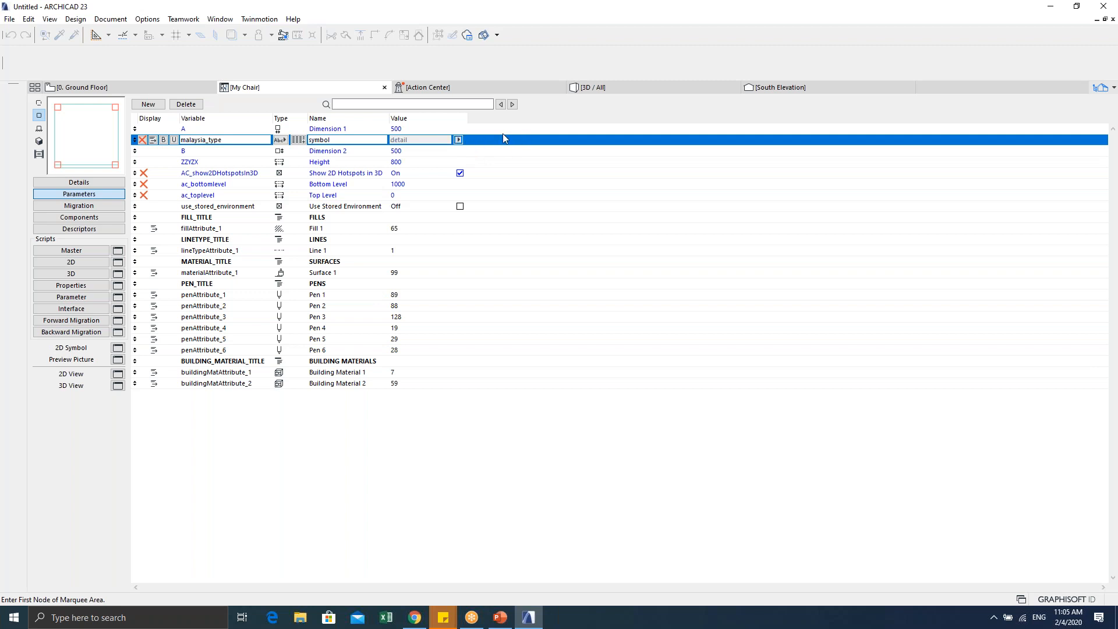
Step: Delete the wakaka value from the VALUES line and go back to the Parameters list
left_click(72, 298)
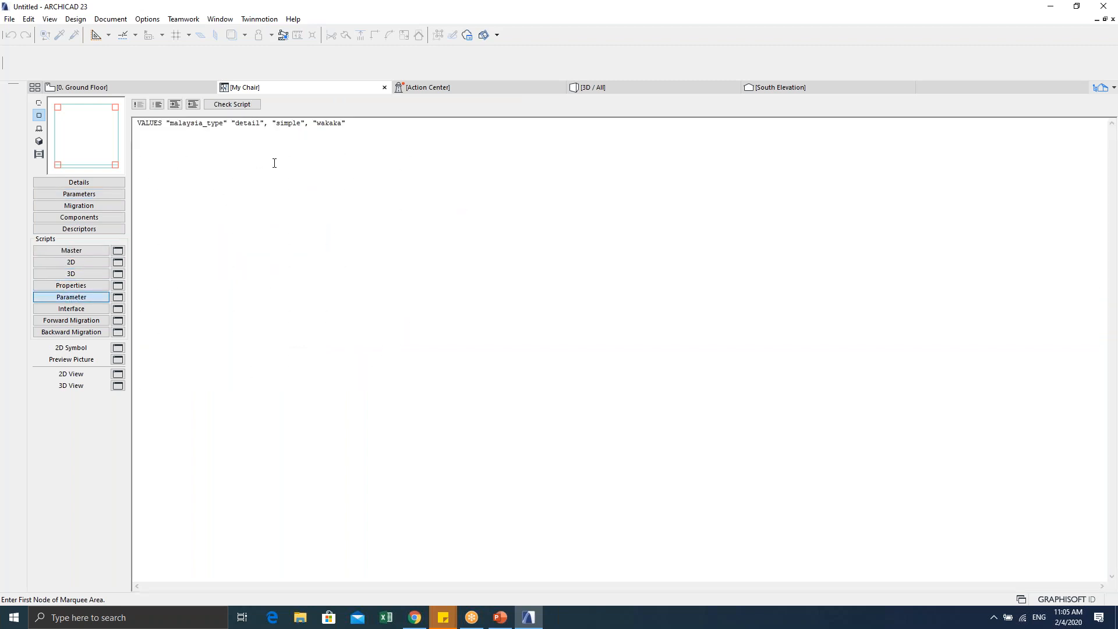
key("BackSpace")
key("BackSpace")
key("BackSpace")
key("BackSpace")
key("BackSpace")
key("BackSpace")
key("BackSpace")
key("BackSpace")
key("BackSpace")
key("BackSpace")
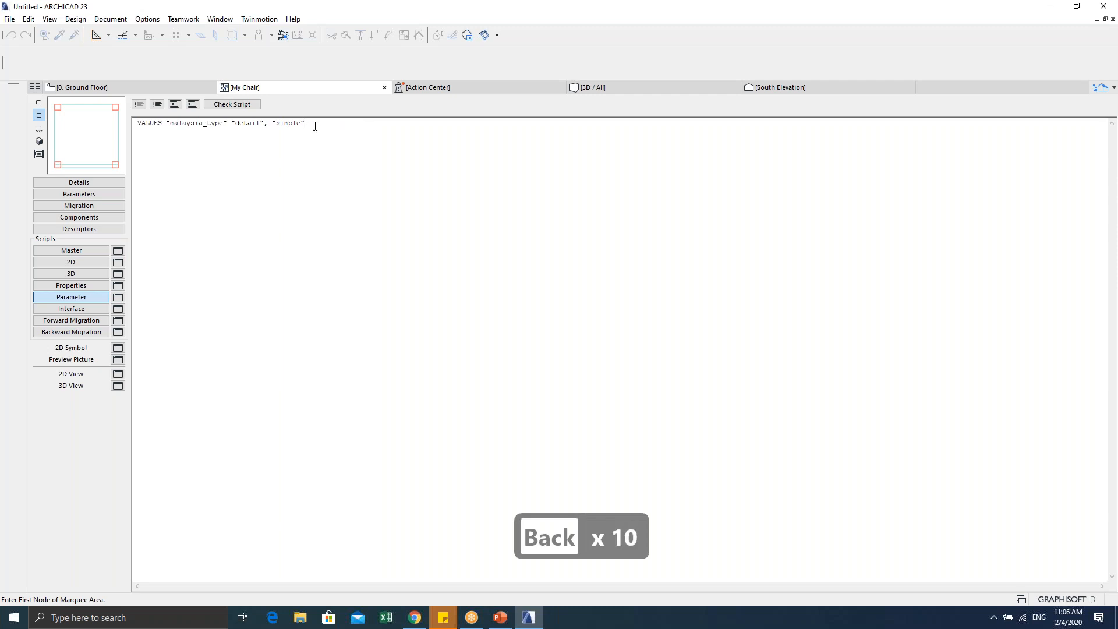
left_click(70, 195)
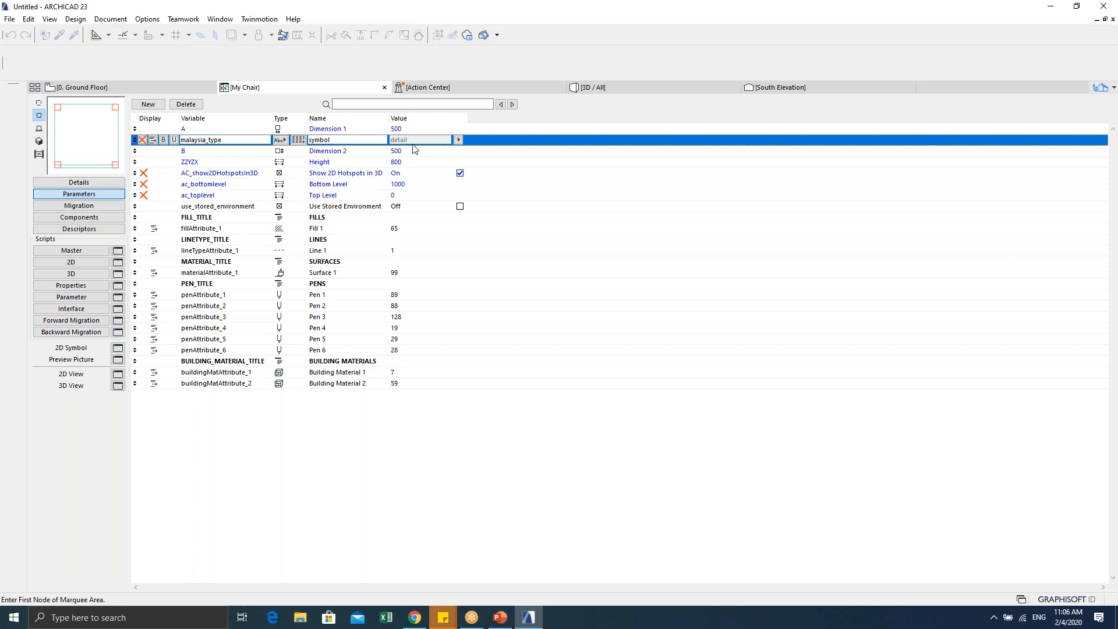
left_click(458, 140)
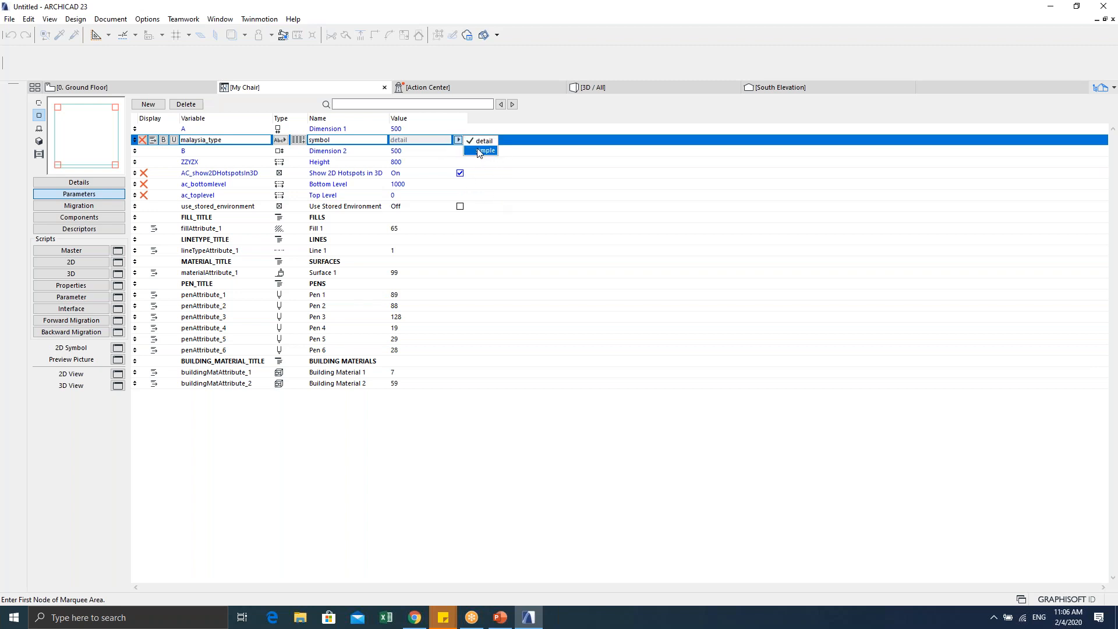
left_click(460, 432)
Step: Confirm malaysia_type stays a text parameter, then open the Parameter script and select its VALUES line
double_click(216, 139)
left_click(283, 141)
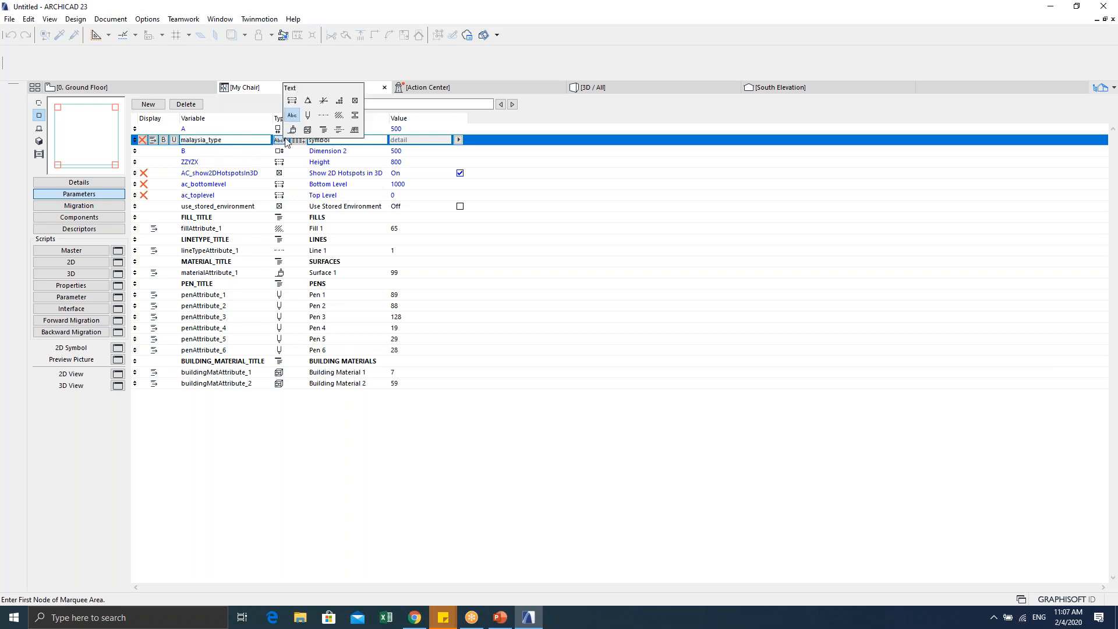
left_click(282, 139)
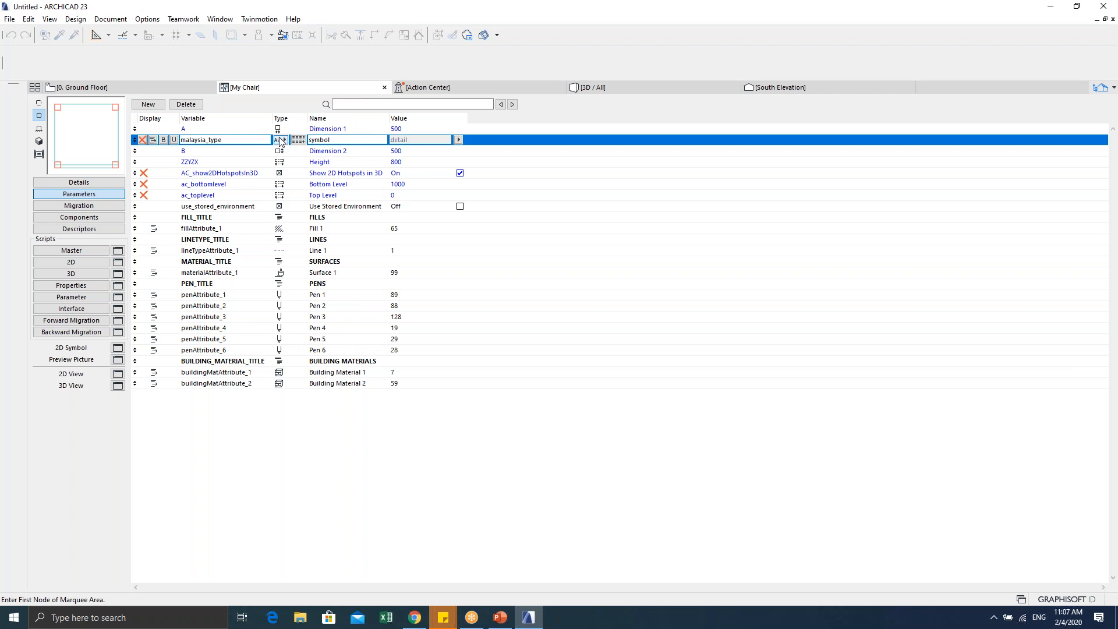
left_click(281, 141)
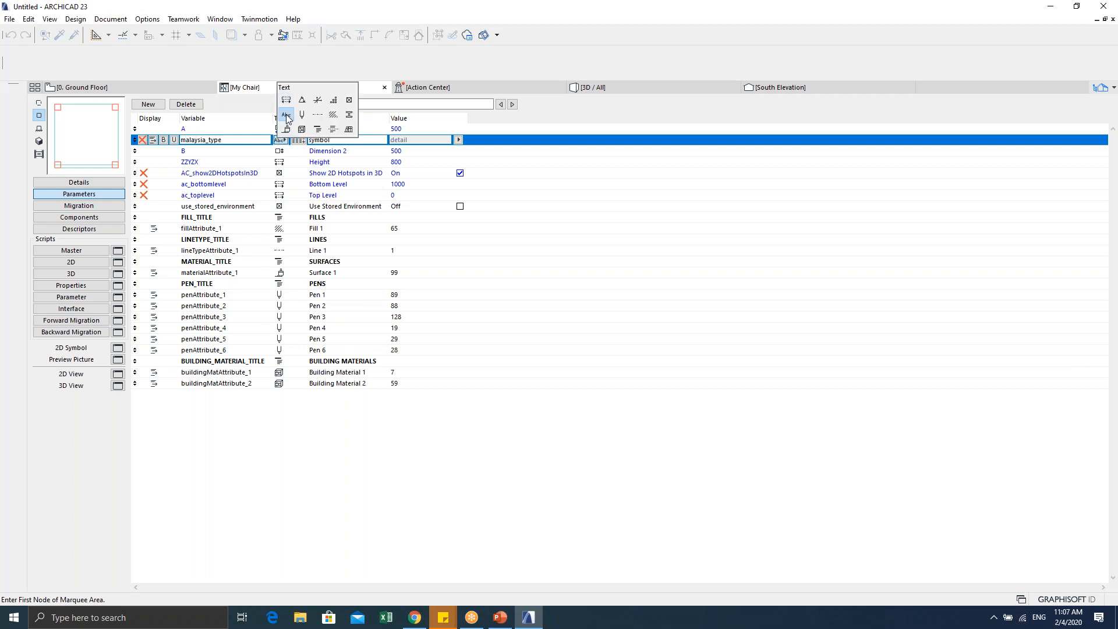
left_click(285, 116)
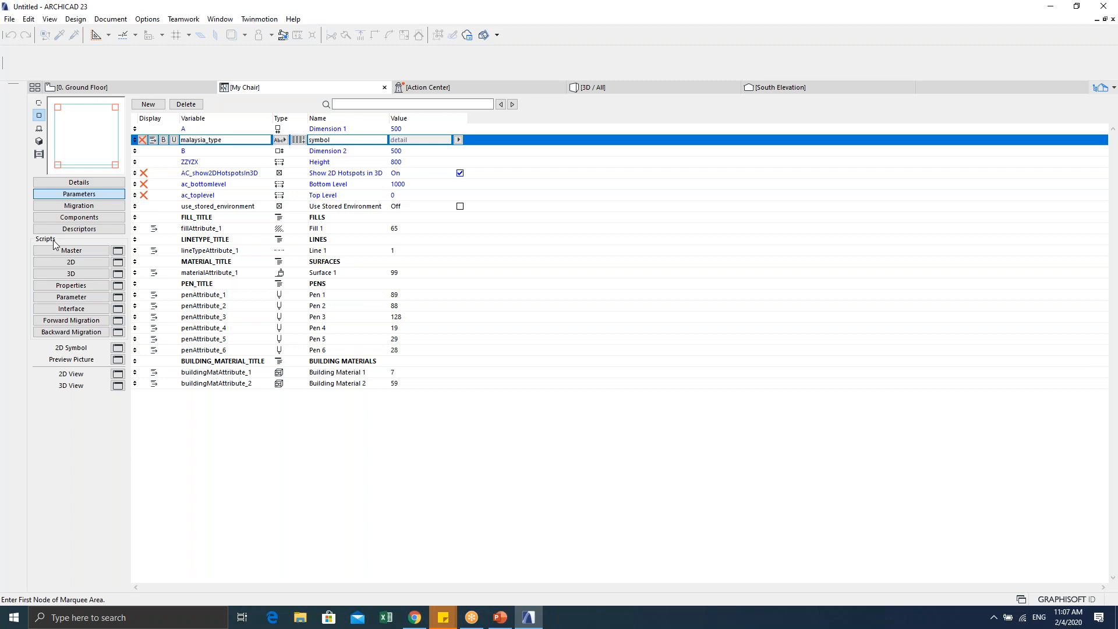
left_click(70, 296)
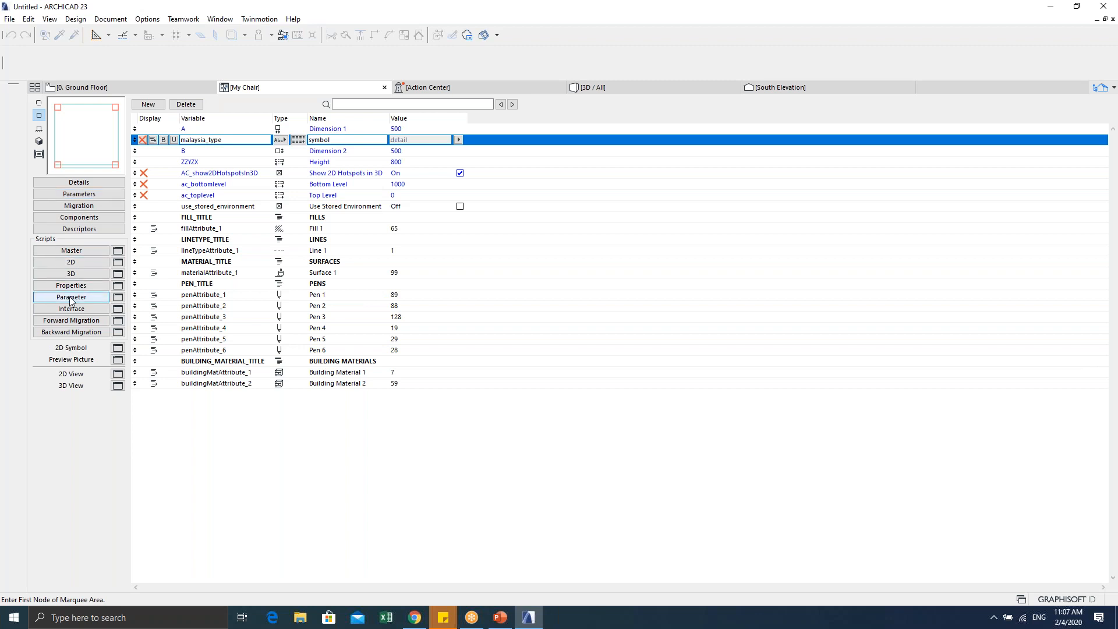
left_click_drag(305, 123, 137, 123)
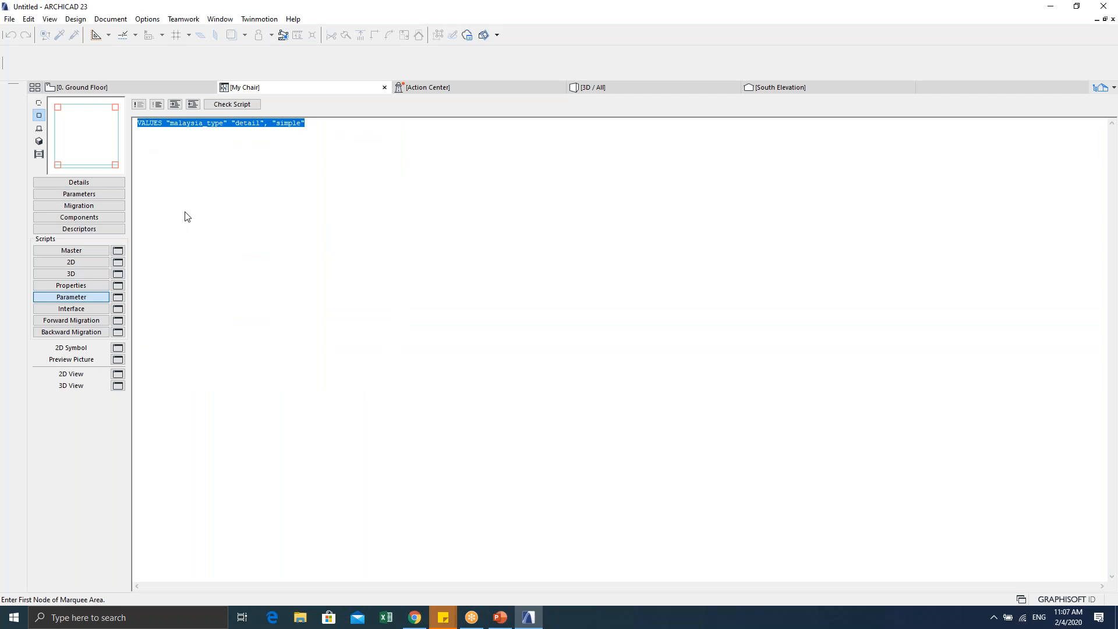
Step: Launch Snip & Sketch and snip the screen area around the VALUES line
left_click(125, 617)
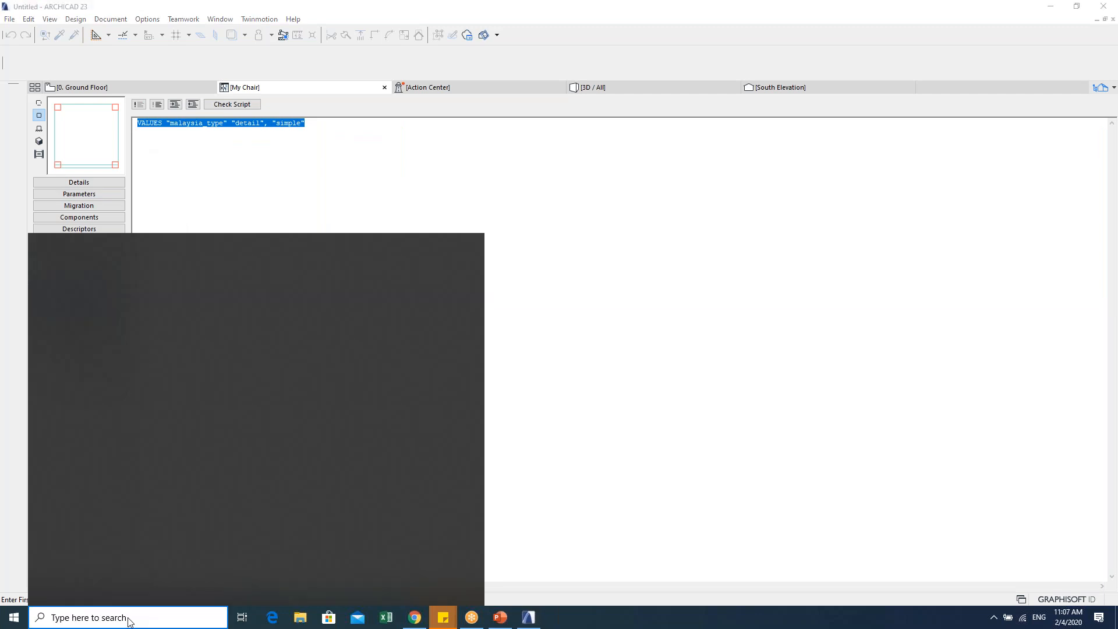
type("snip")
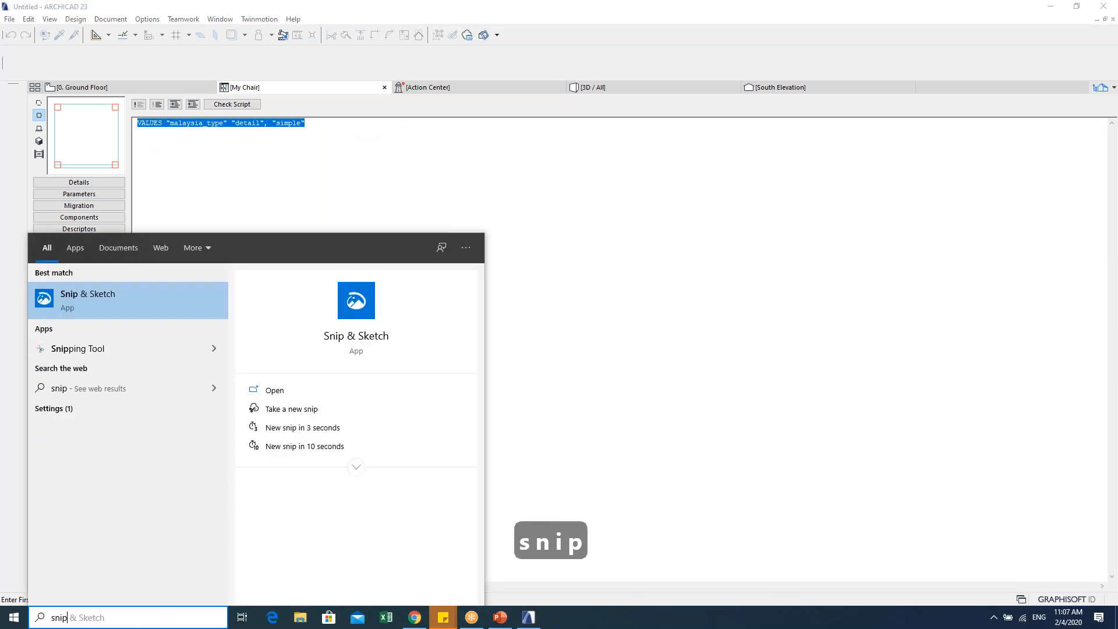
left_click(96, 299)
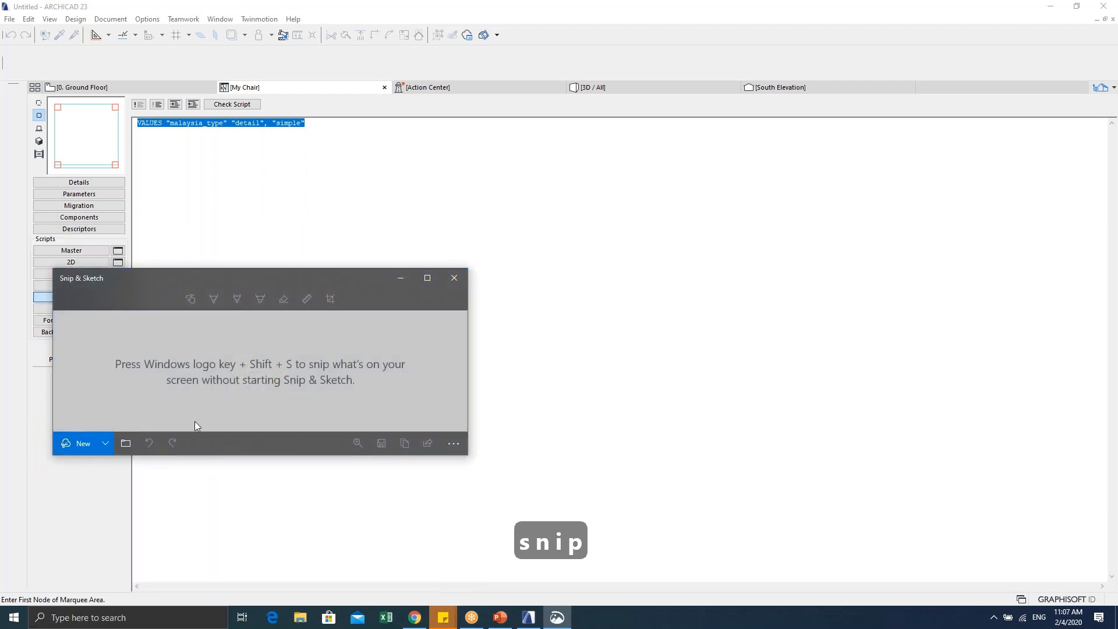
left_click(82, 446)
left_click_drag(111, 73, 135, 96)
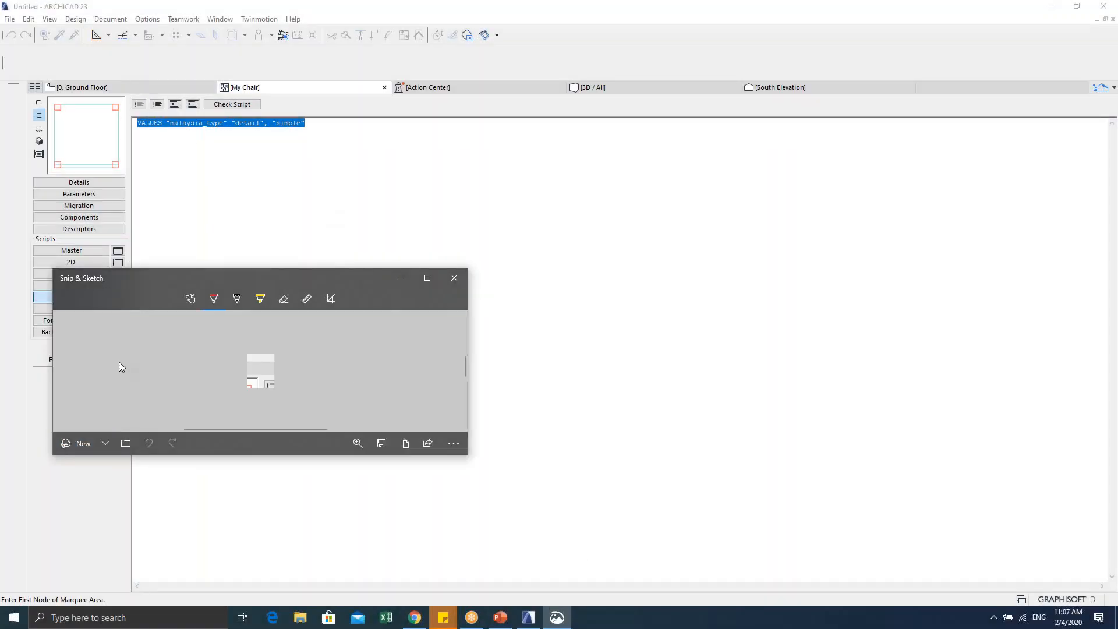
left_click(72, 450)
left_click_drag(108, 65, 380, 236)
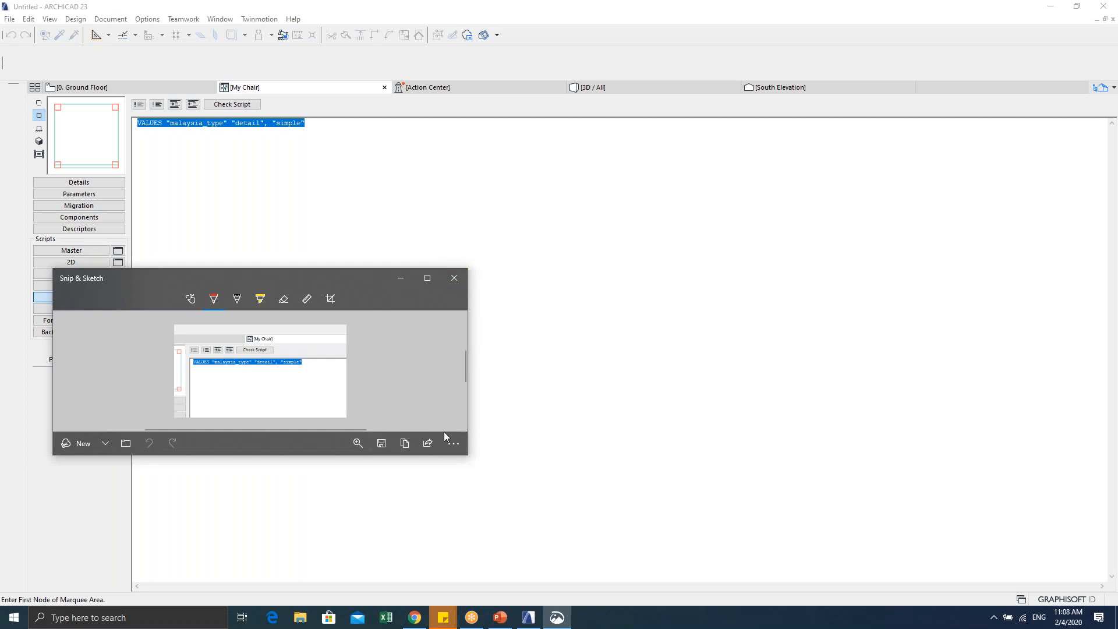
Step: Enlarge the snip window and magnify the snip image to 240%
mouse_move(468, 269)
left_mouse_down()
mouse_move(746, 117)
mouse_move(884, 71)
left_mouse_up()
left_click(774, 100)
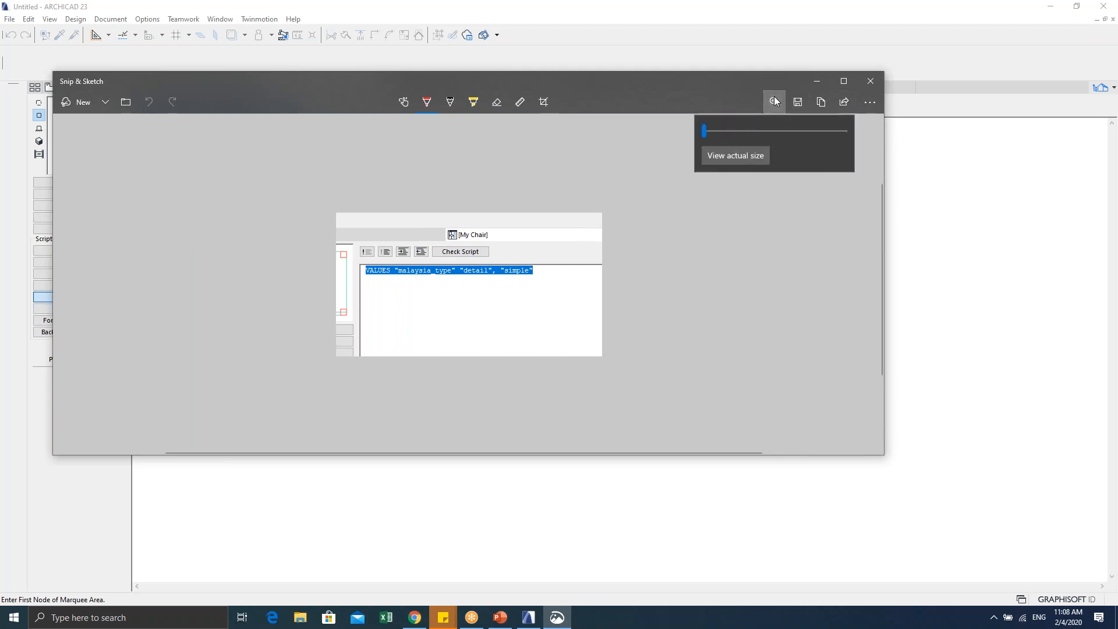
left_click_drag(707, 131, 786, 132)
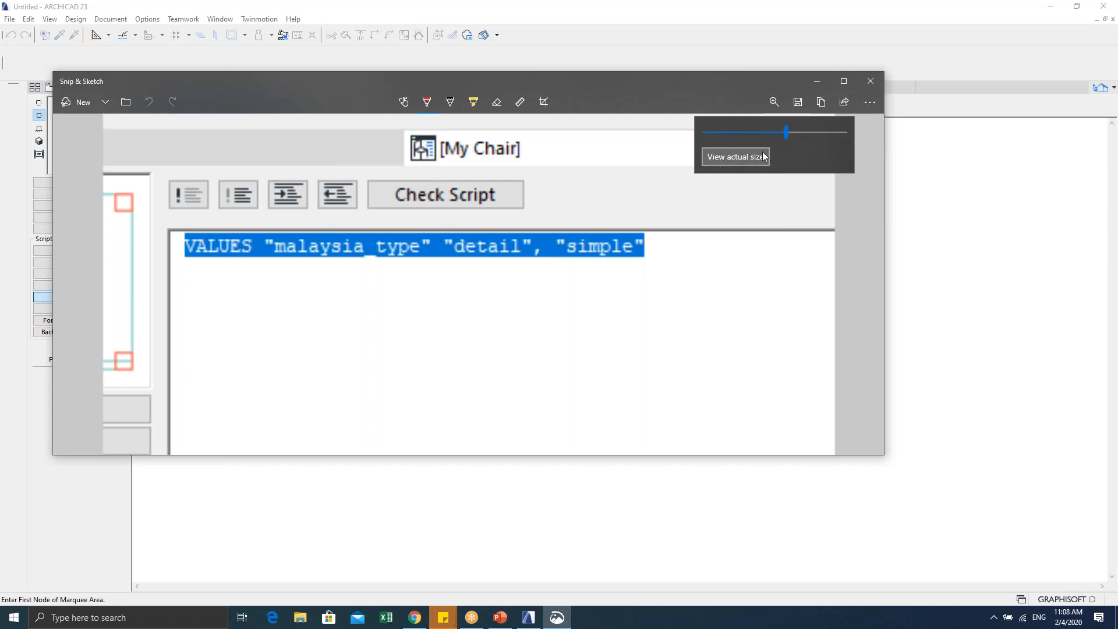
left_click_drag(787, 131, 836, 132)
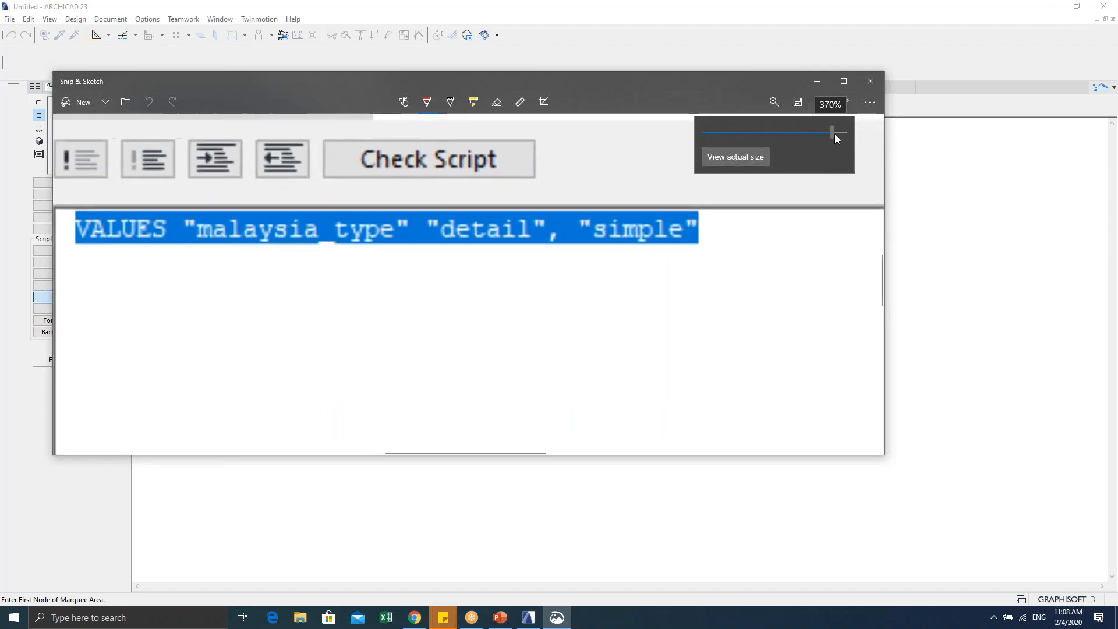
mouse_move(649, 82)
left_mouse_down()
mouse_move(644, 113)
mouse_move(786, 127)
left_mouse_up()
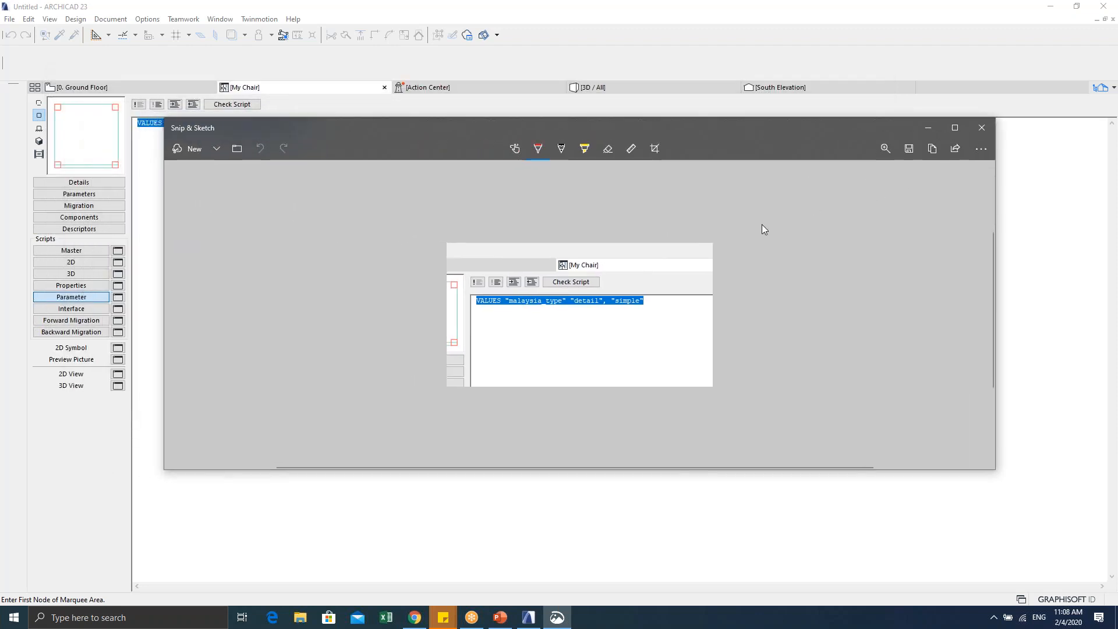
left_click(885, 151)
left_click_drag(809, 179, 942, 185)
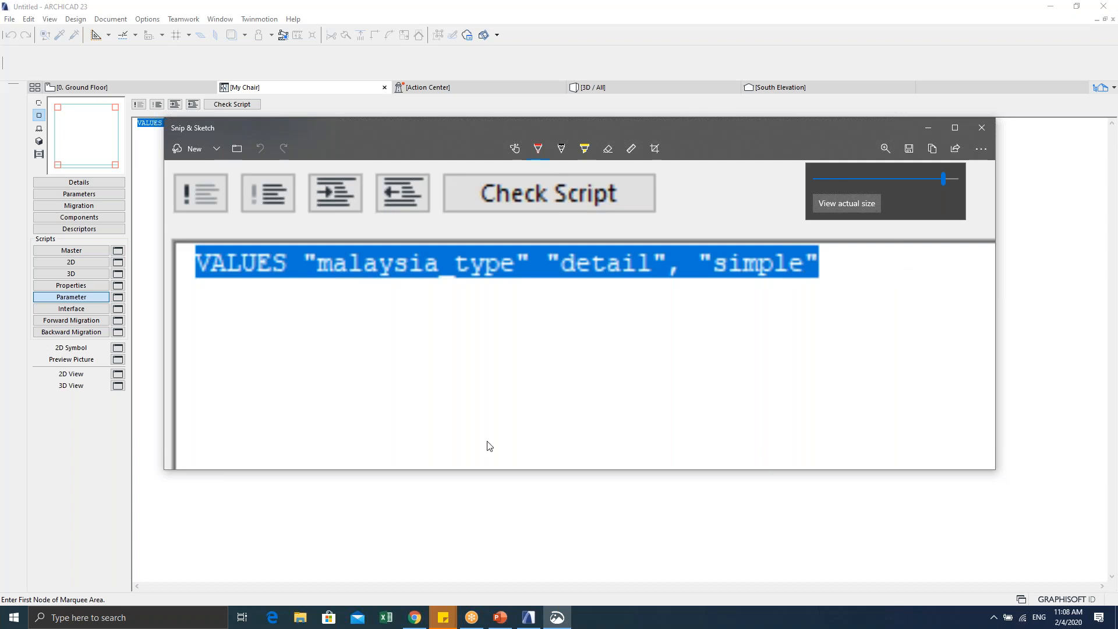
Step: Back in ARCHICAD, copy the VALUES line and paste it back in place
left_click(347, 492)
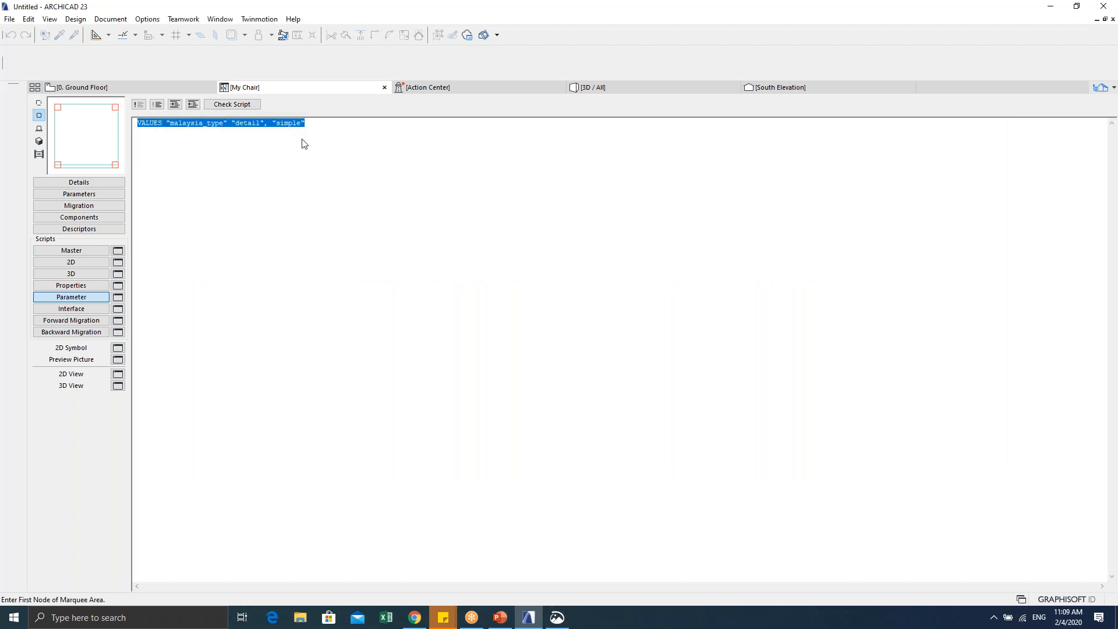
left_click_drag(319, 127, 138, 125)
key("ctrl+c")
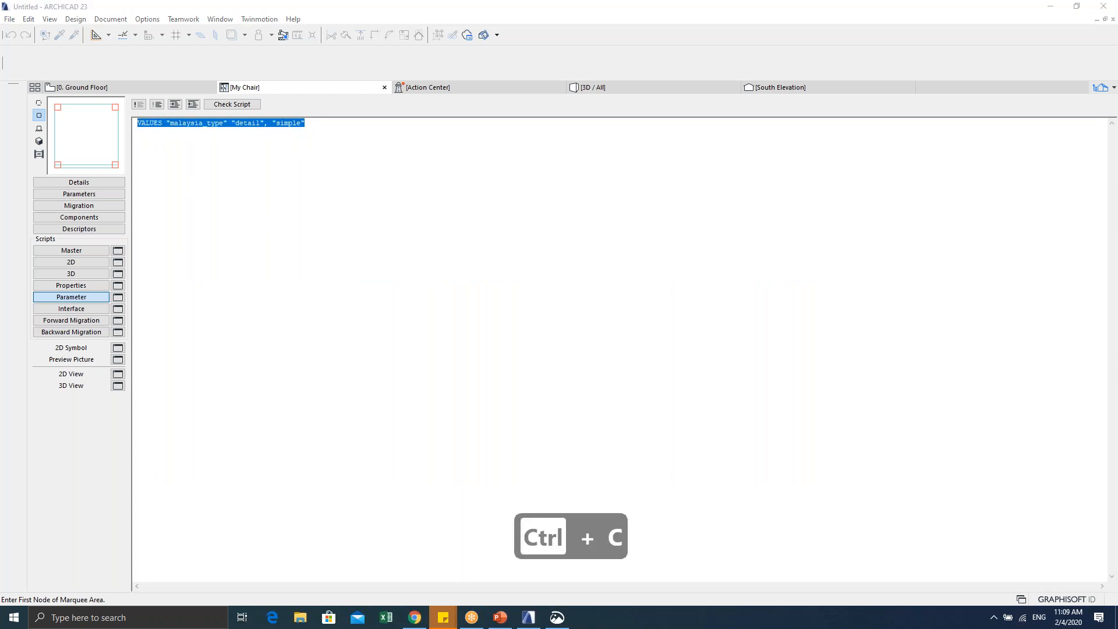
key("ctrl+v")
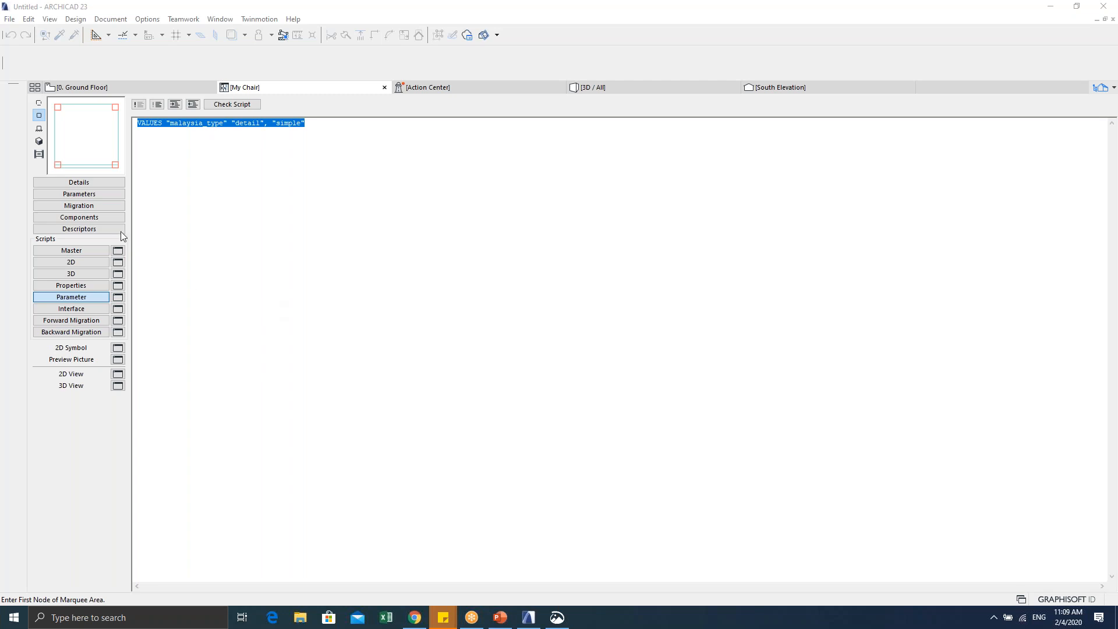
Step: Go back to the Parameters list, where malaysia_type (named symbol) holds detail
left_click(80, 195)
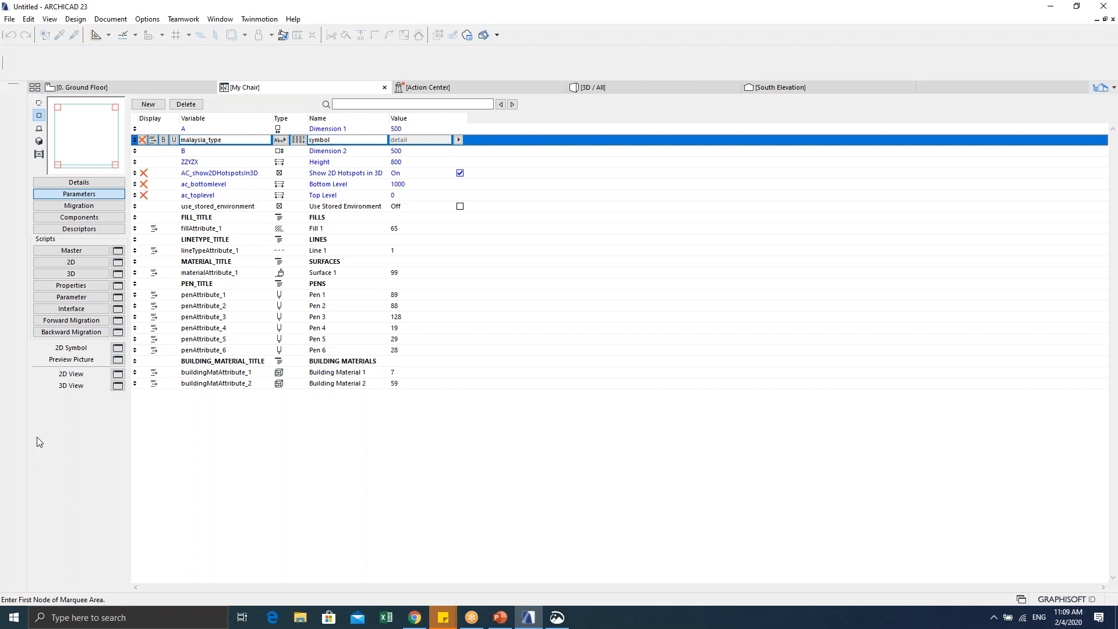
Step: Show My Chair's 2D script and scroll through its mul2, pen, fill and poly2_b code
left_click(74, 266)
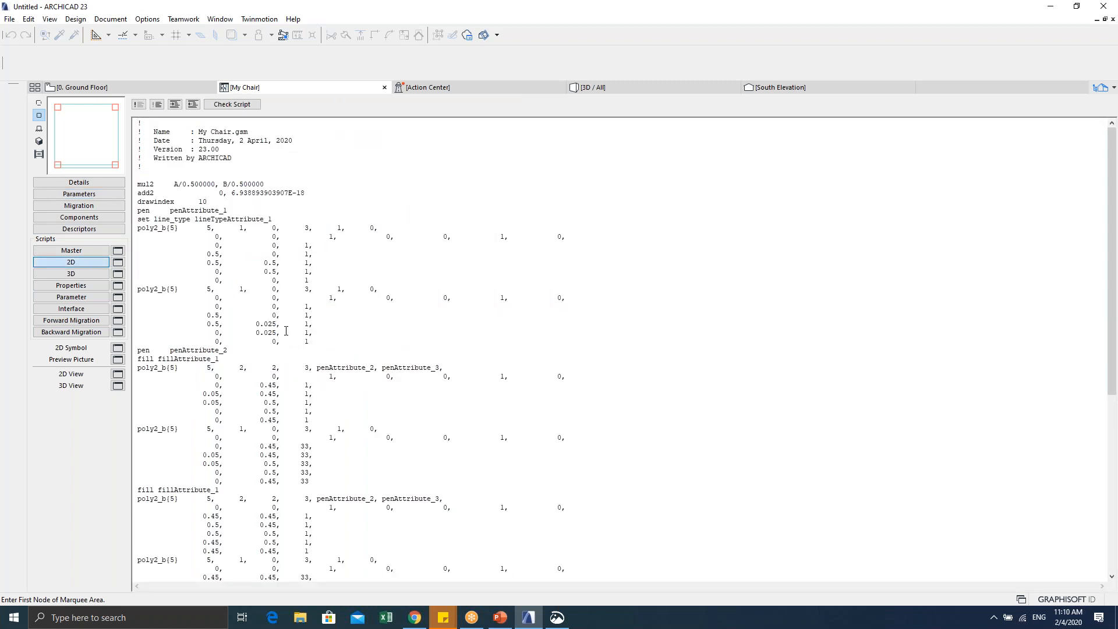
scroll(286, 331, "down", 7)
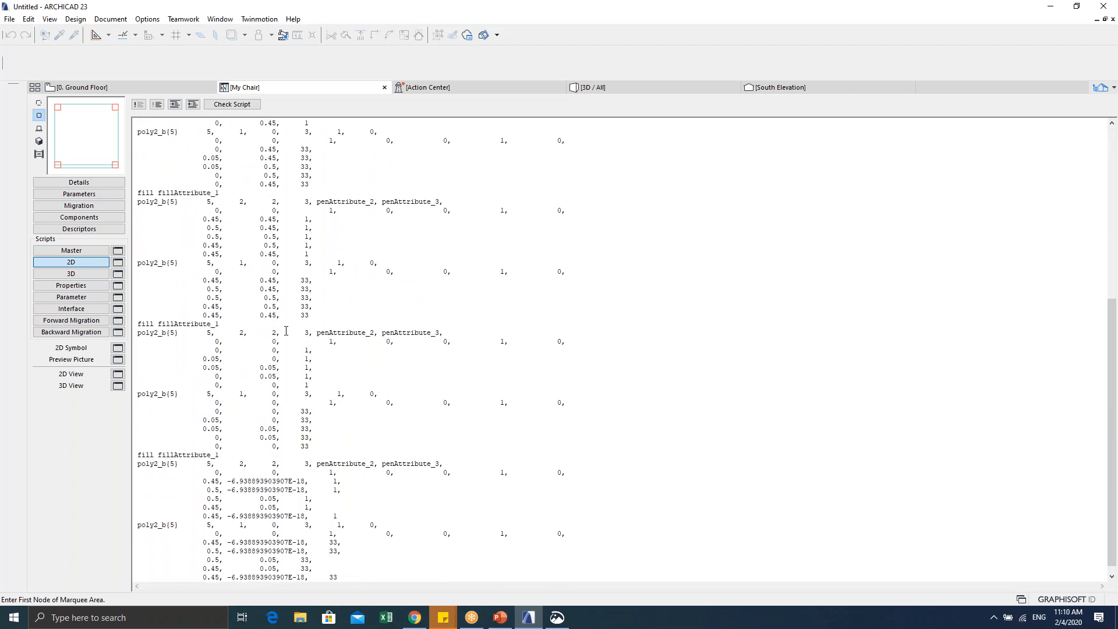
scroll(286, 330, "up", 7)
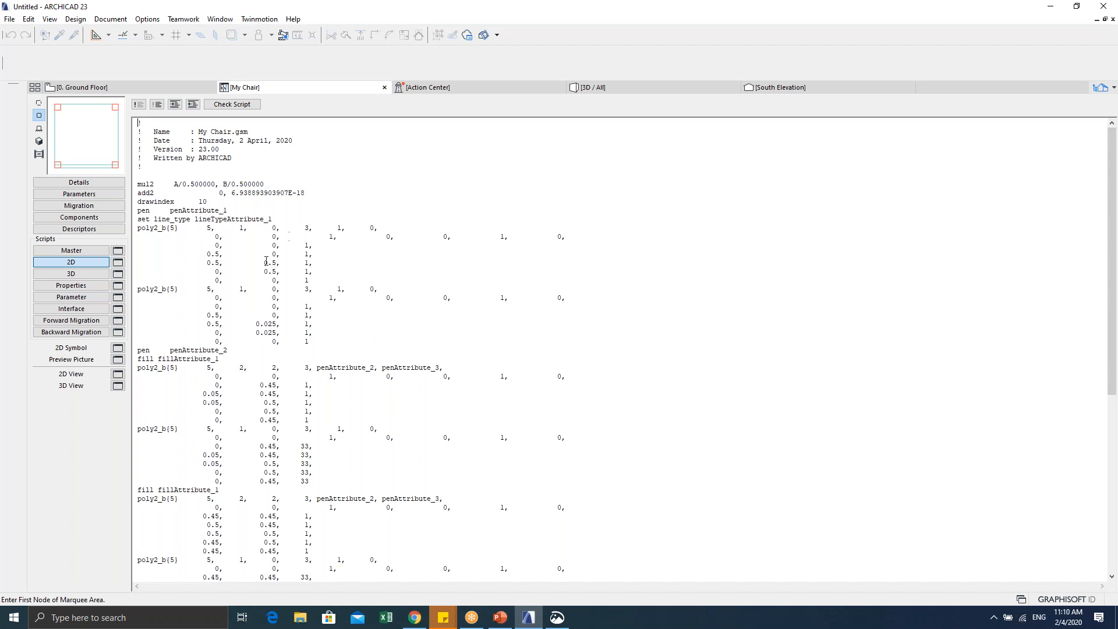
scroll(268, 225, "down", 12)
scroll(286, 392, "up", 10)
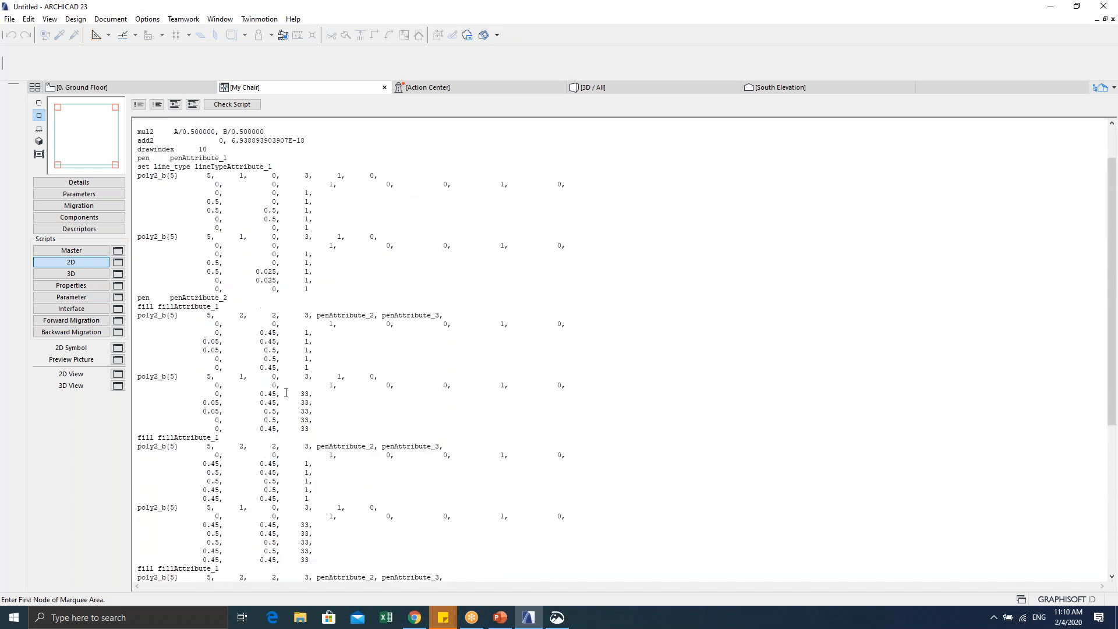
scroll(286, 392, "up", 2)
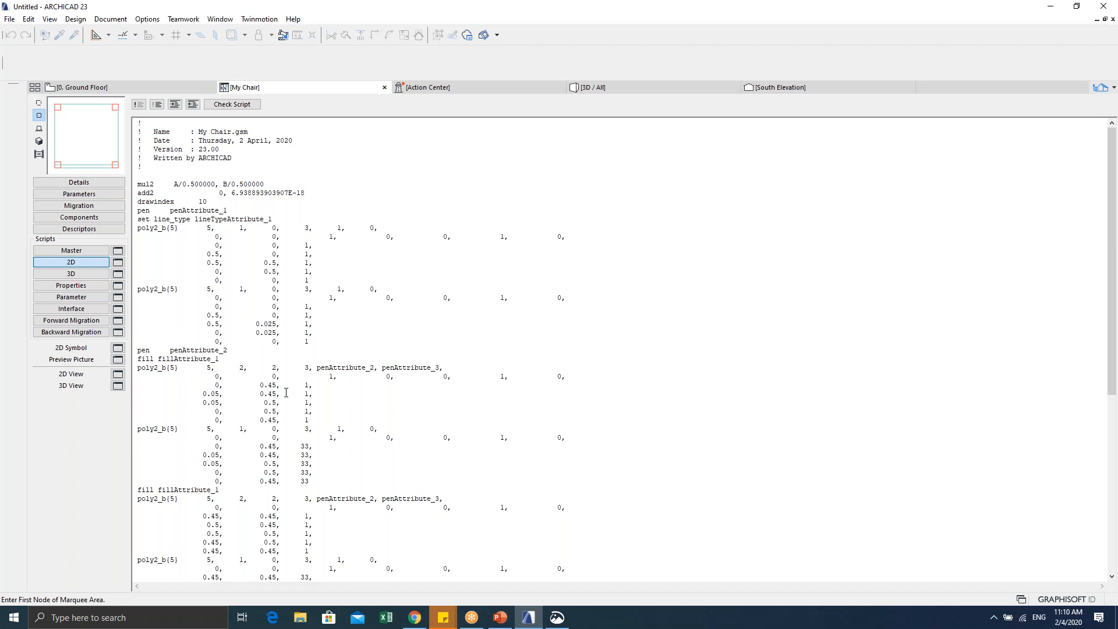
scroll(286, 392, "down", 11)
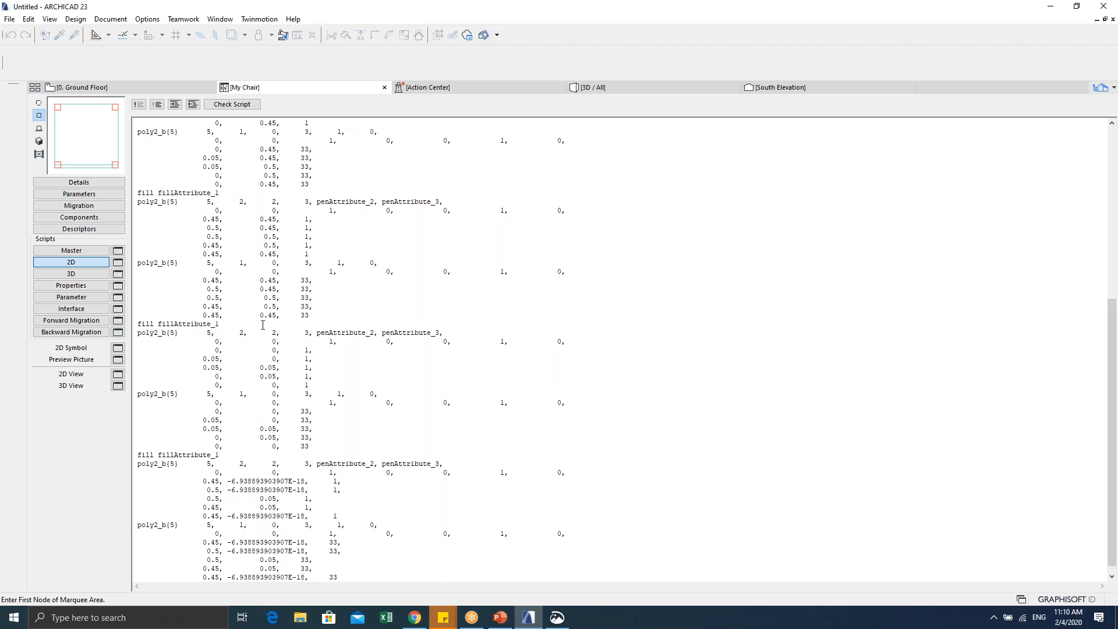
scroll(262, 354, "up", 11)
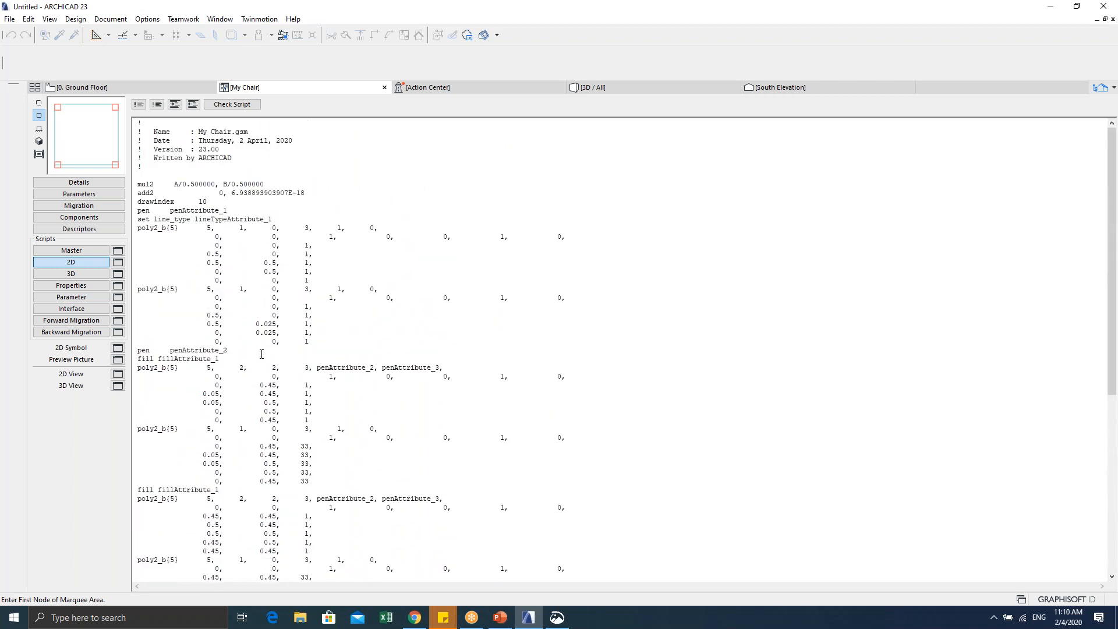
scroll(262, 354, "down", 2)
scroll(261, 353, "down", 1)
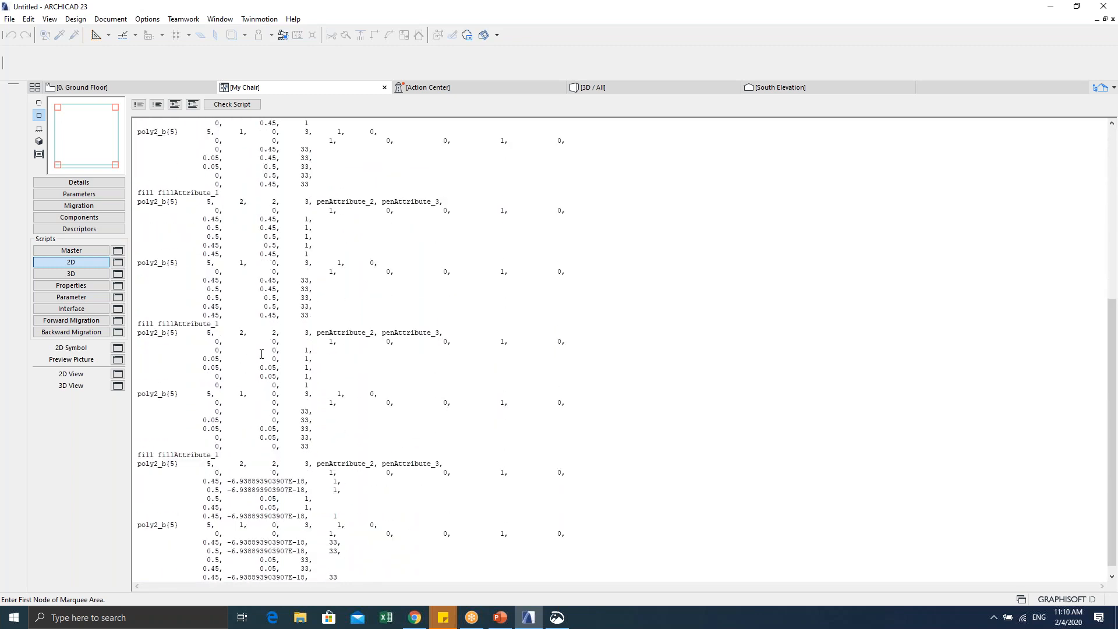
scroll(289, 256, "up", 8)
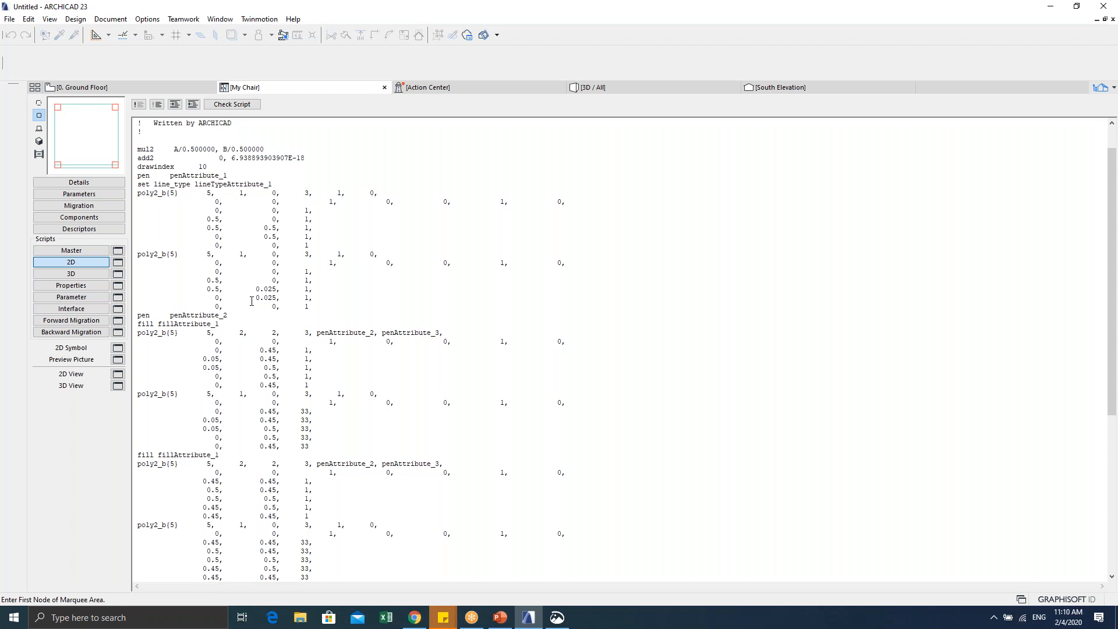
Step: Select the entire 2D script and comment out every line with a leading '!'
left_click(246, 358)
left_click(467, 323)
key("ctrl+a")
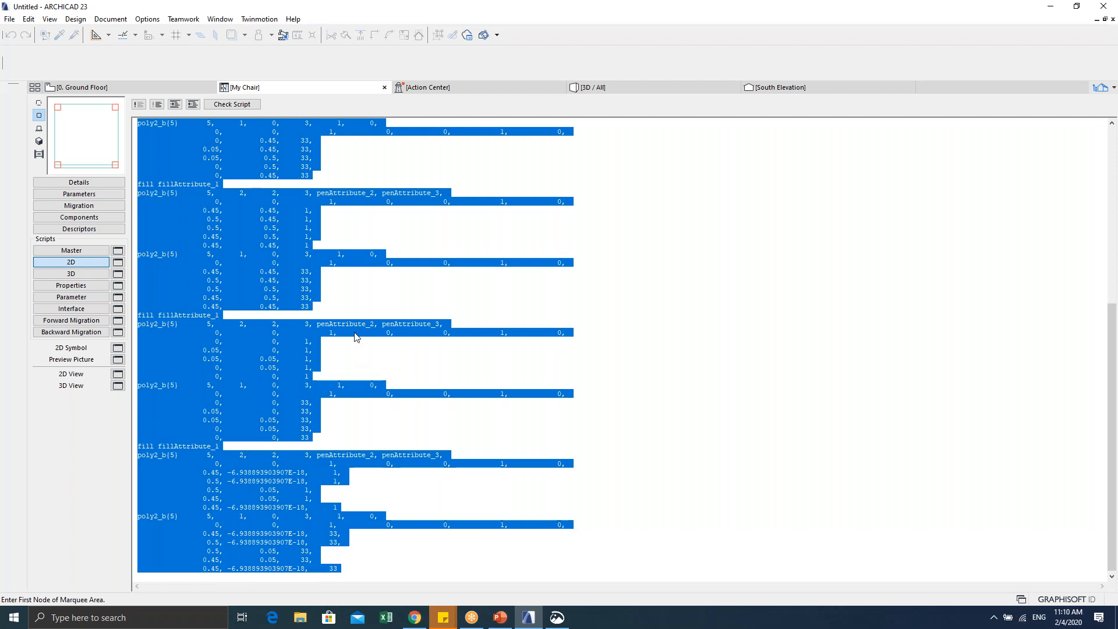
left_click(138, 106)
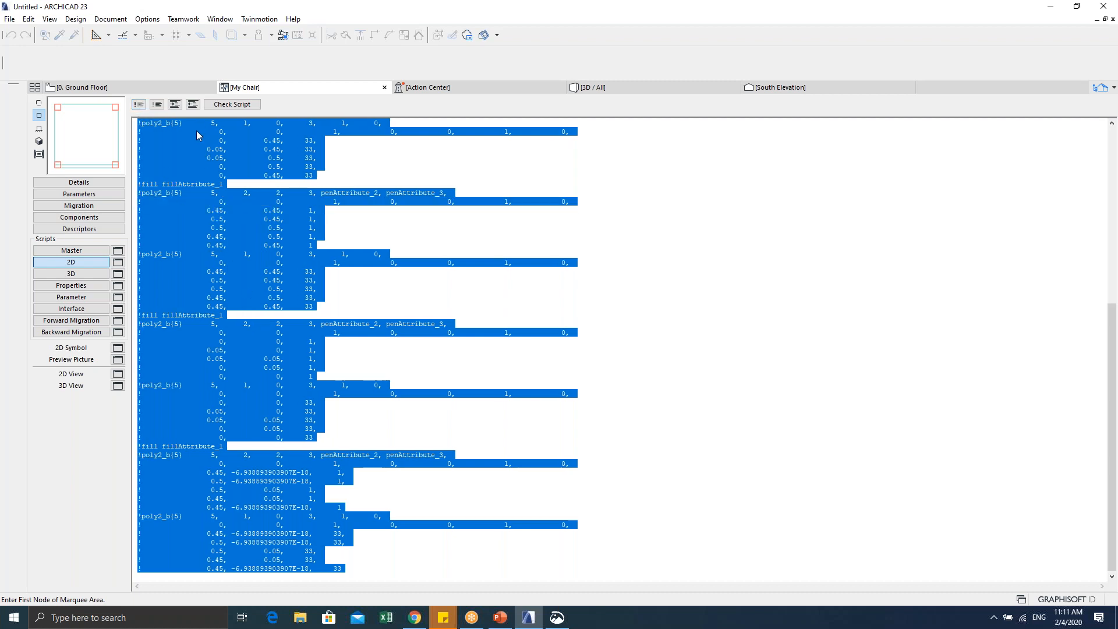
left_click(139, 349)
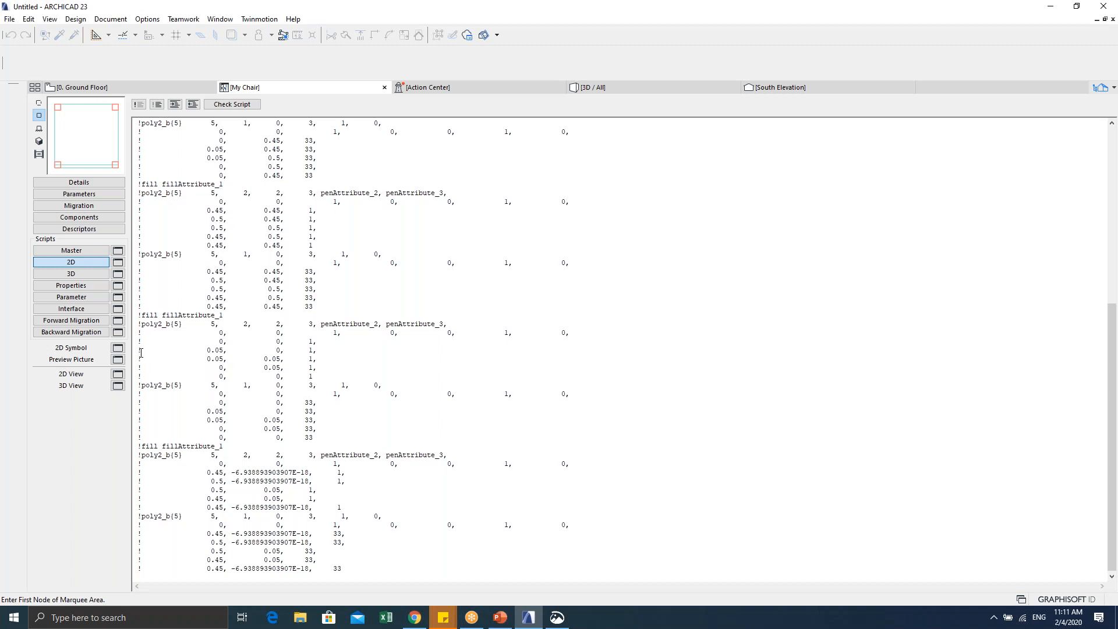
Step: Add blank lines after the last line of the commented-out script
left_click(148, 412)
scroll(259, 433, "up", 12)
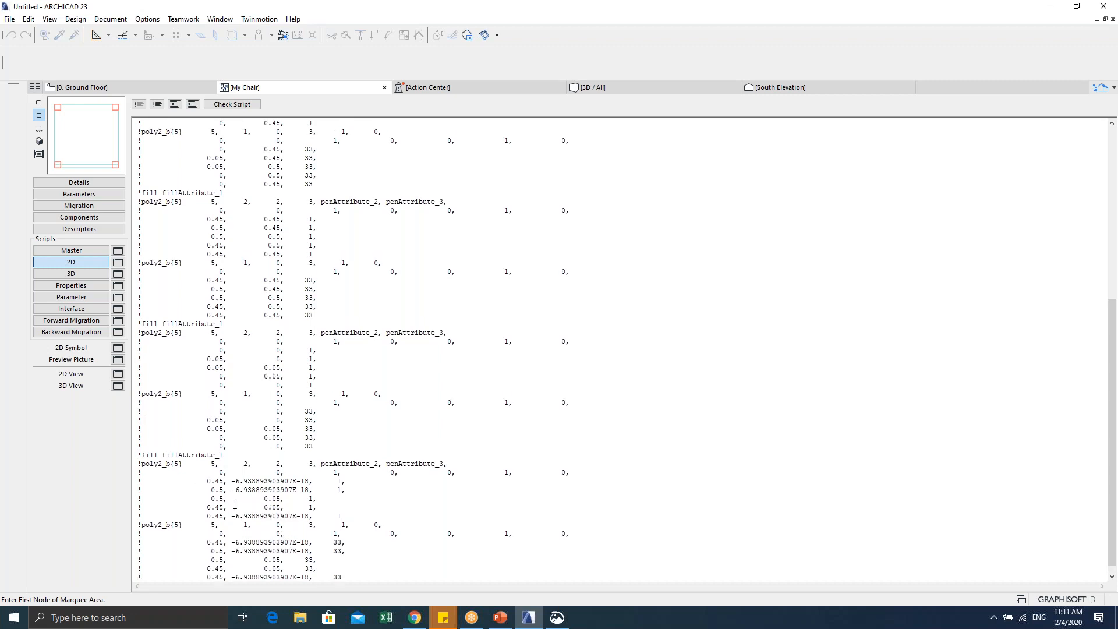
scroll(259, 433, "down", 11)
scroll(246, 338, "up", 11)
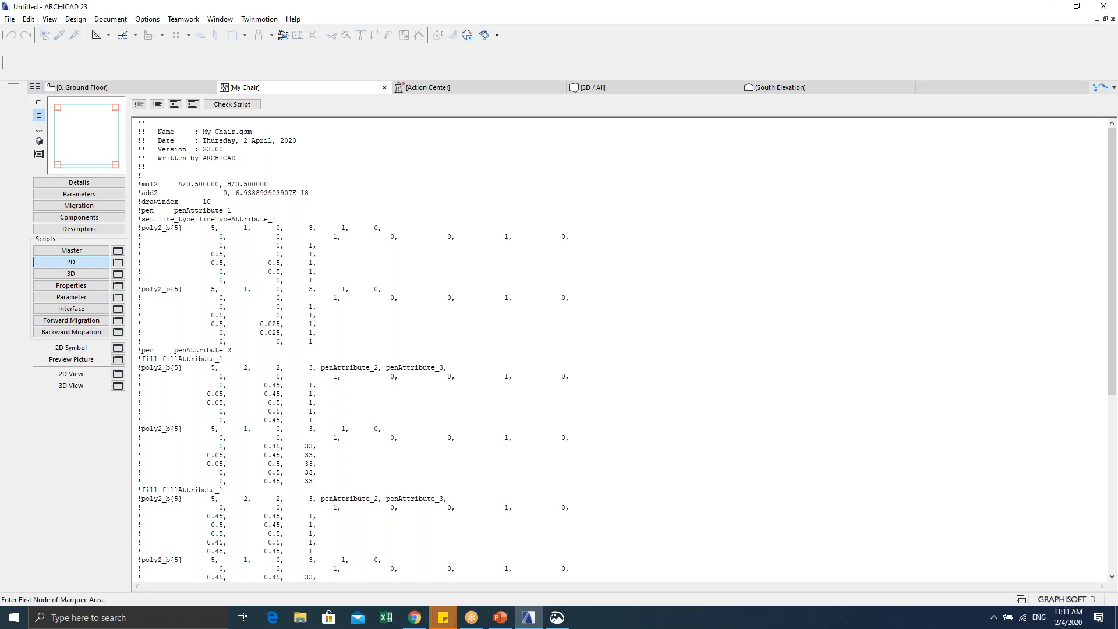
scroll(281, 332, "down", 11)
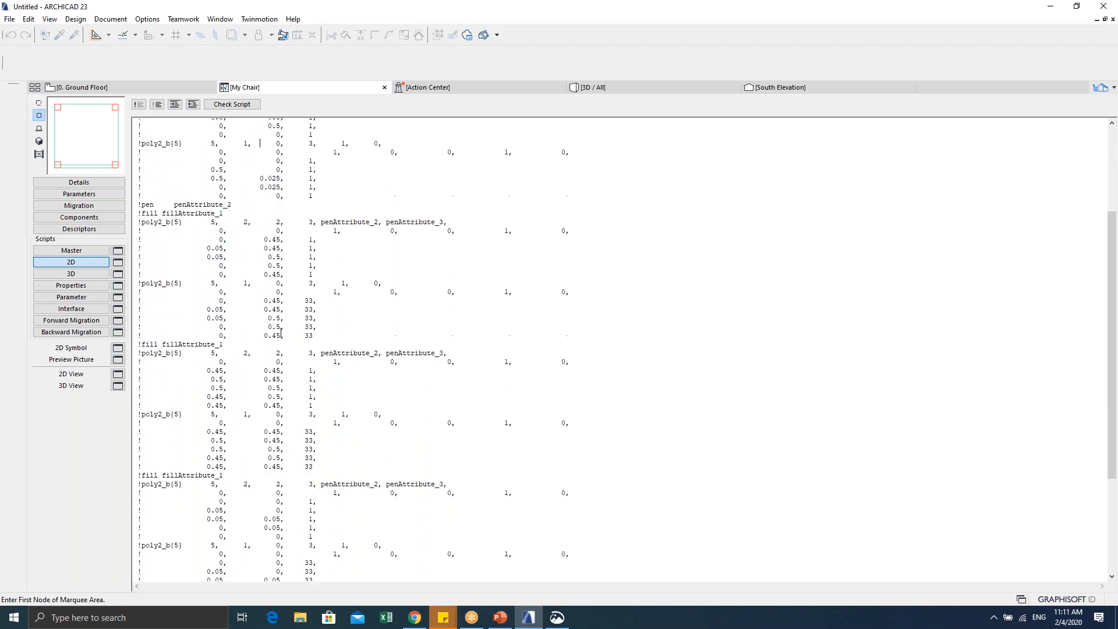
scroll(280, 332, "down", 1)
key("ctrl+a")
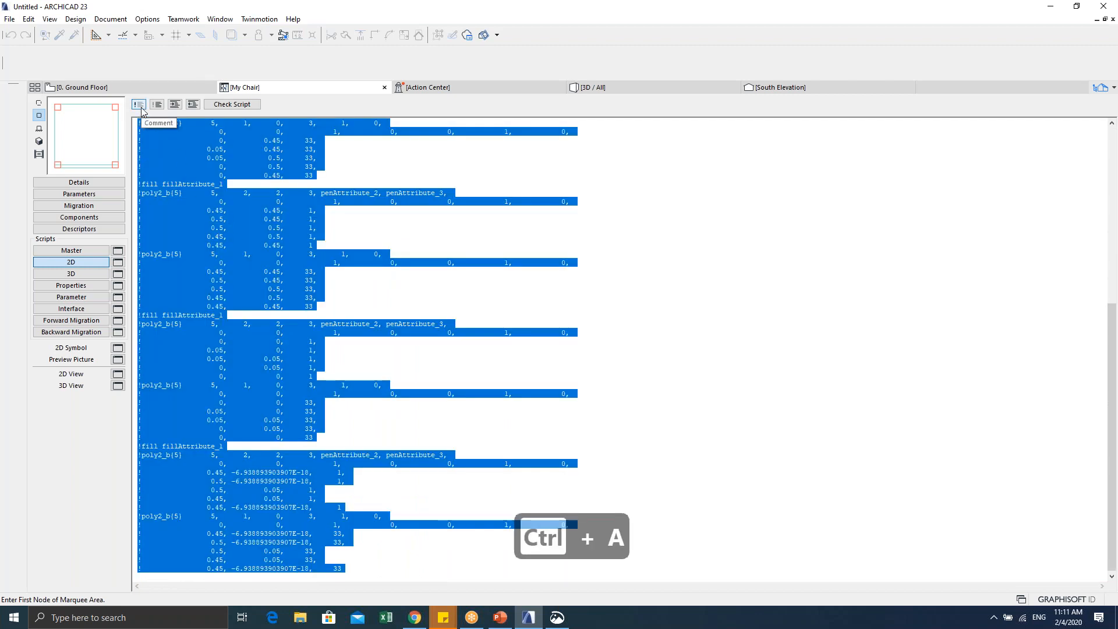
left_click(645, 379)
scroll(414, 504, "up", 1)
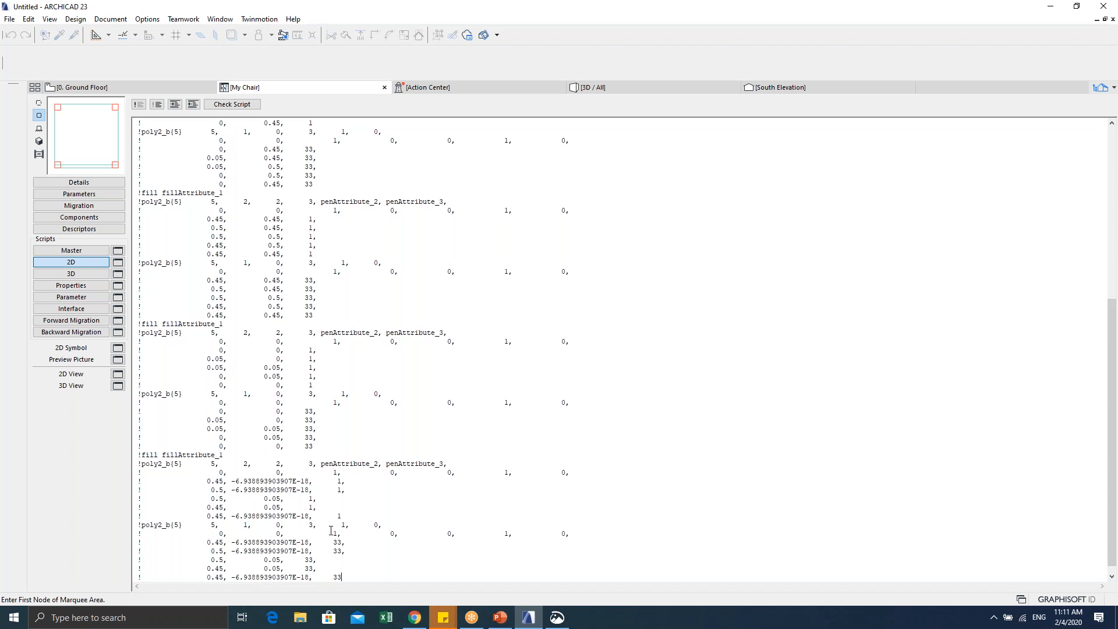
key("Return")
key("Return")
key("Return")
key("Return")
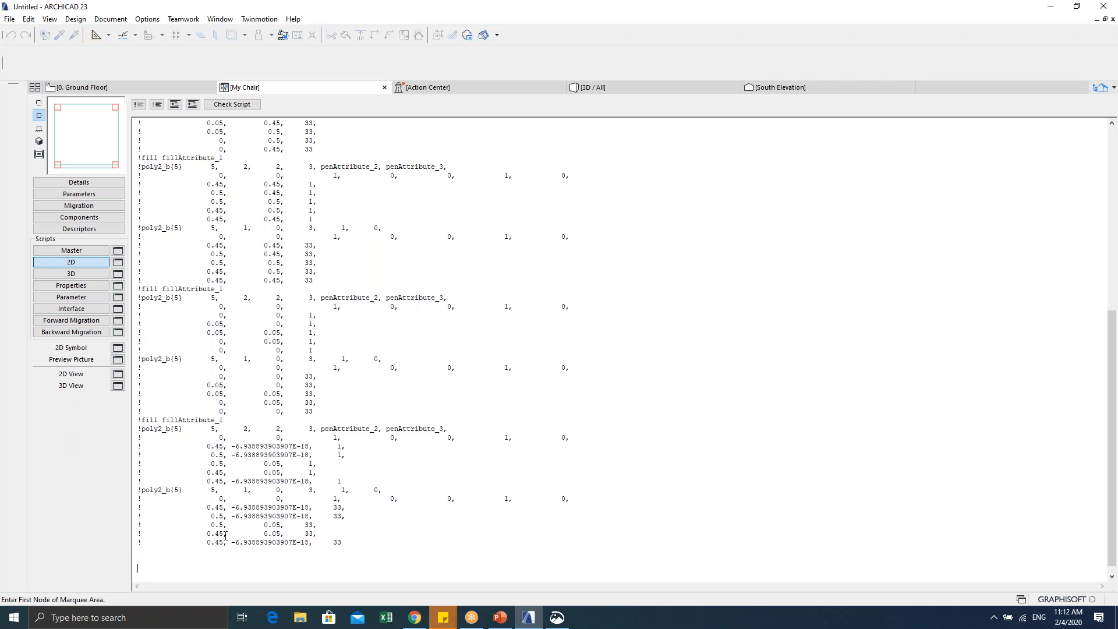
Step: Type the condition line IF malaysia_type = "detail" THEN at the script end
key("Caps_Lock")
key("Caps_Lock")
key("Caps_Lock")
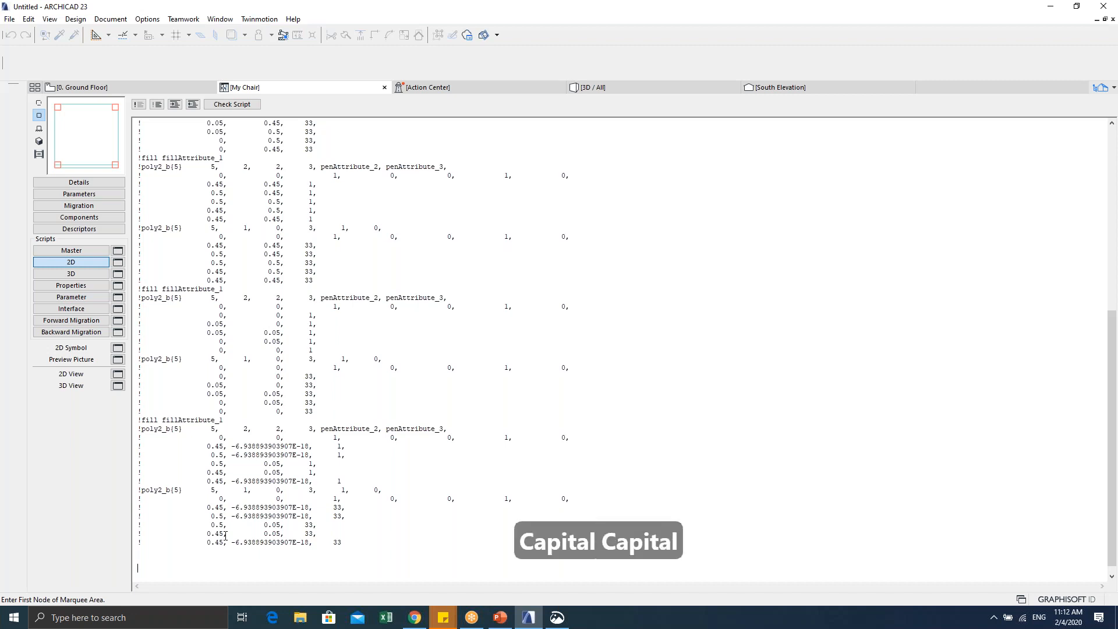
type("IF")
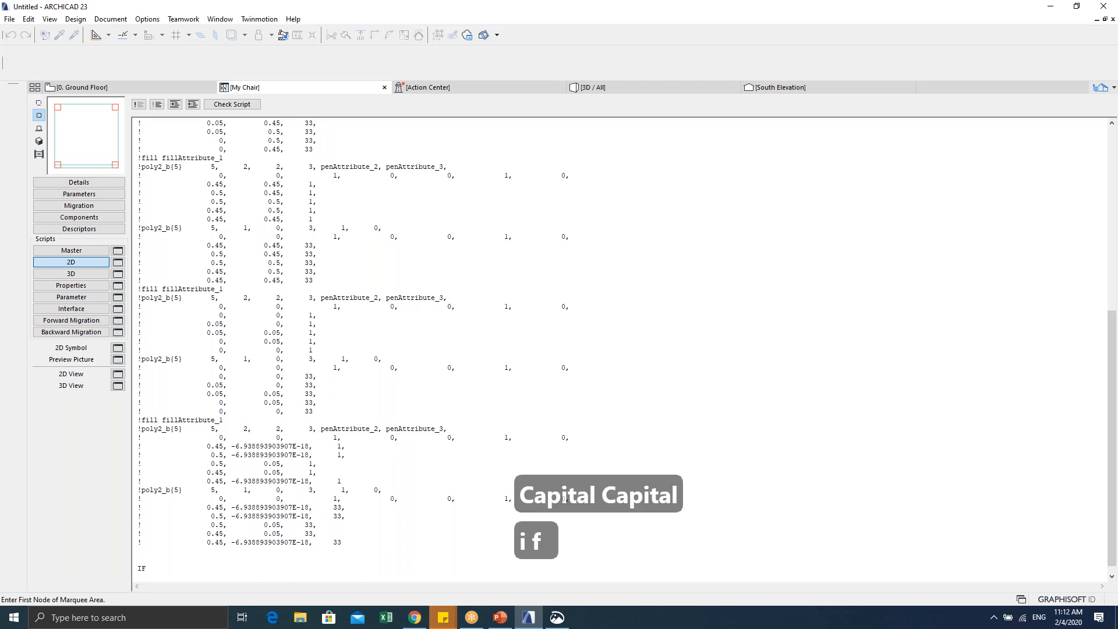
key("Caps_Lock")
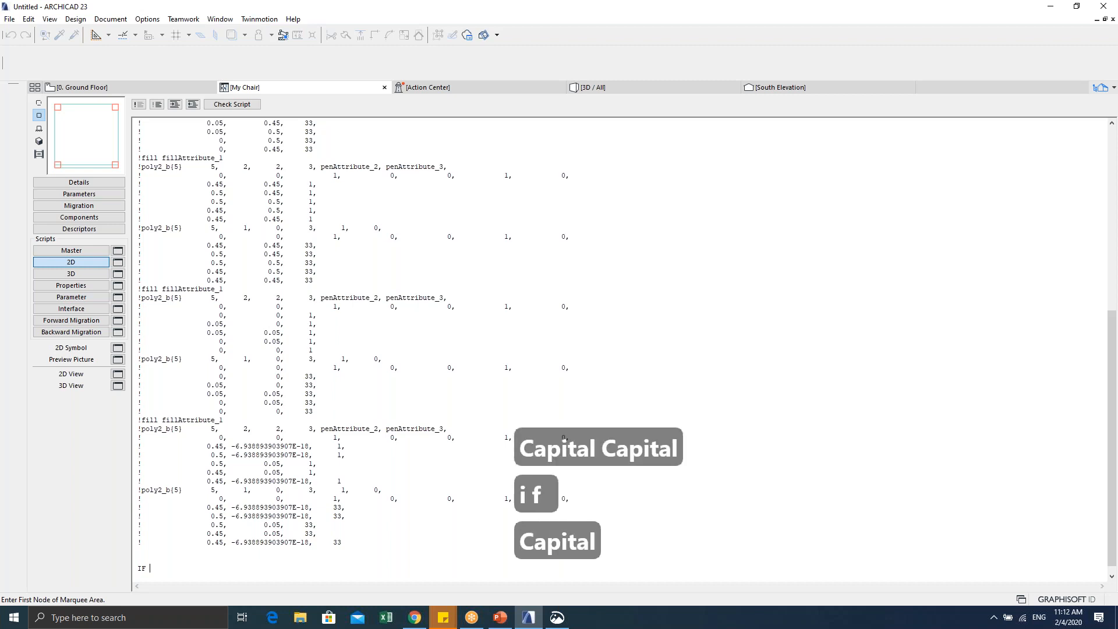
type("malays")
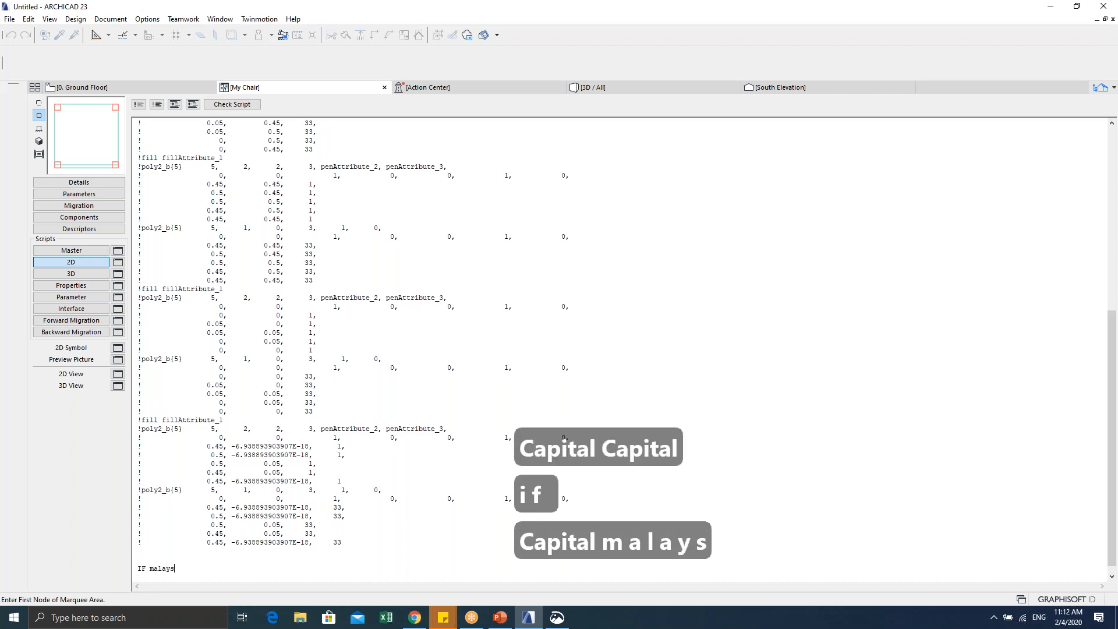
type("ia_type")
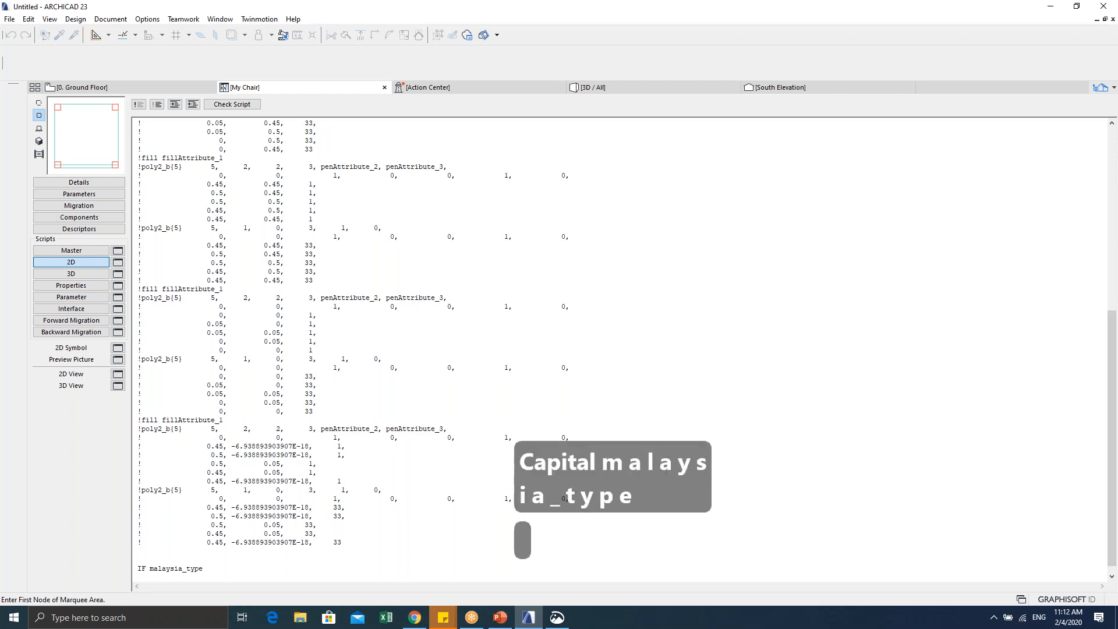
type(" = ")
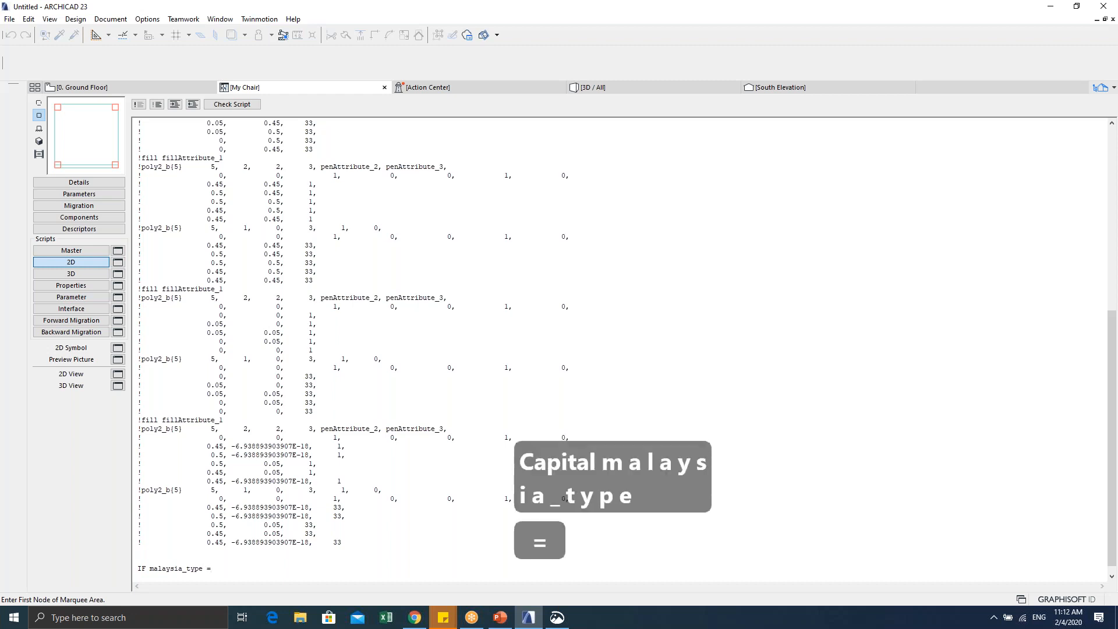
type("\"\"")
key("Left")
type("deta")
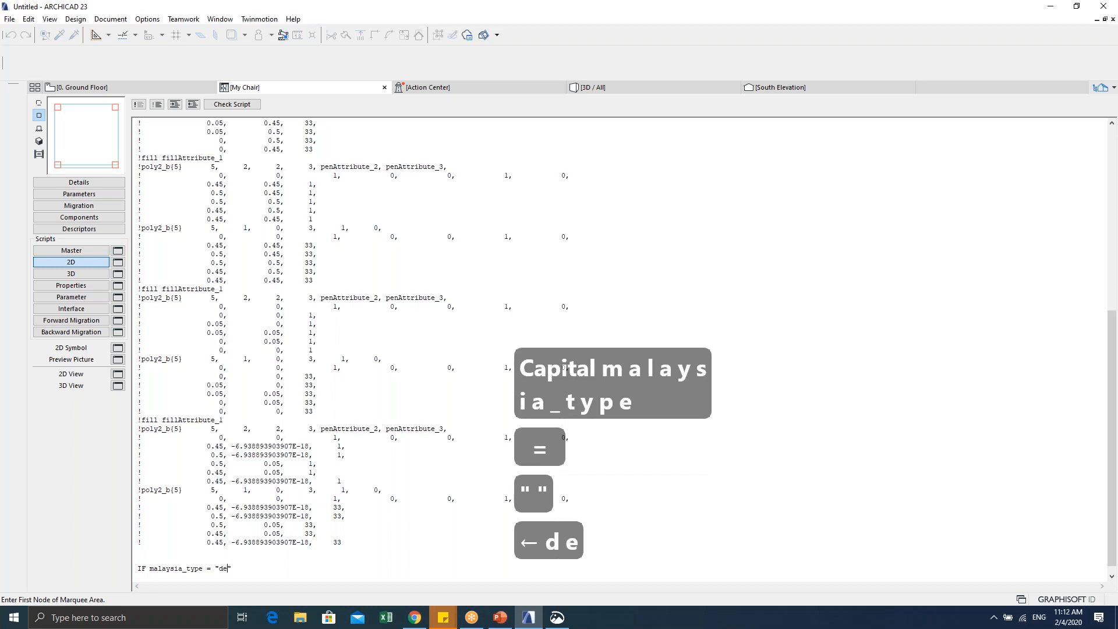
type("il")
key("Right")
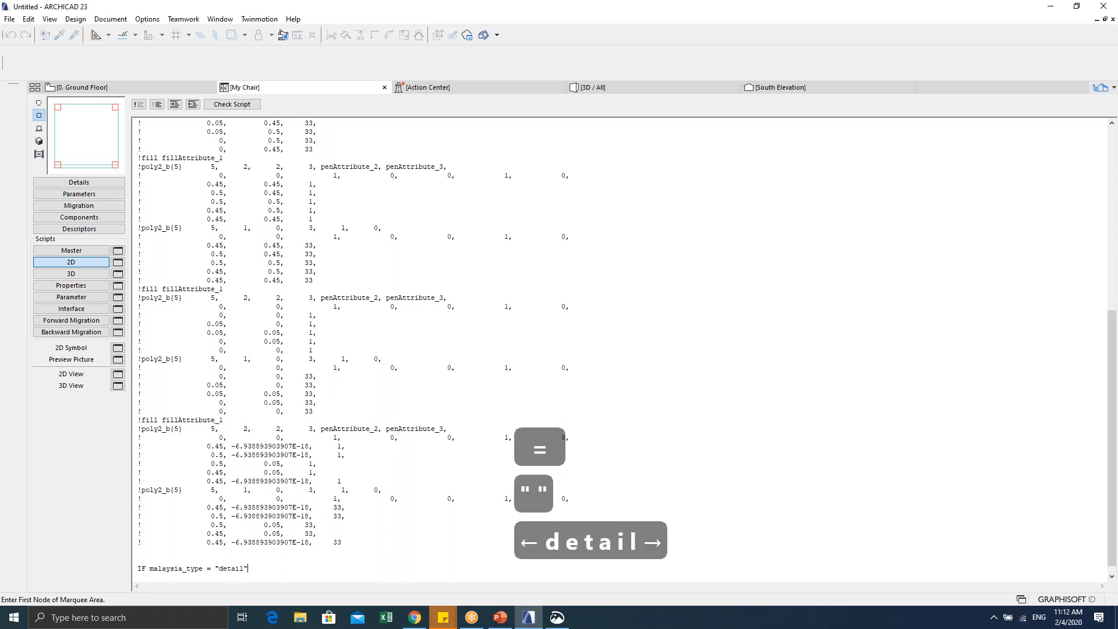
type("TH")
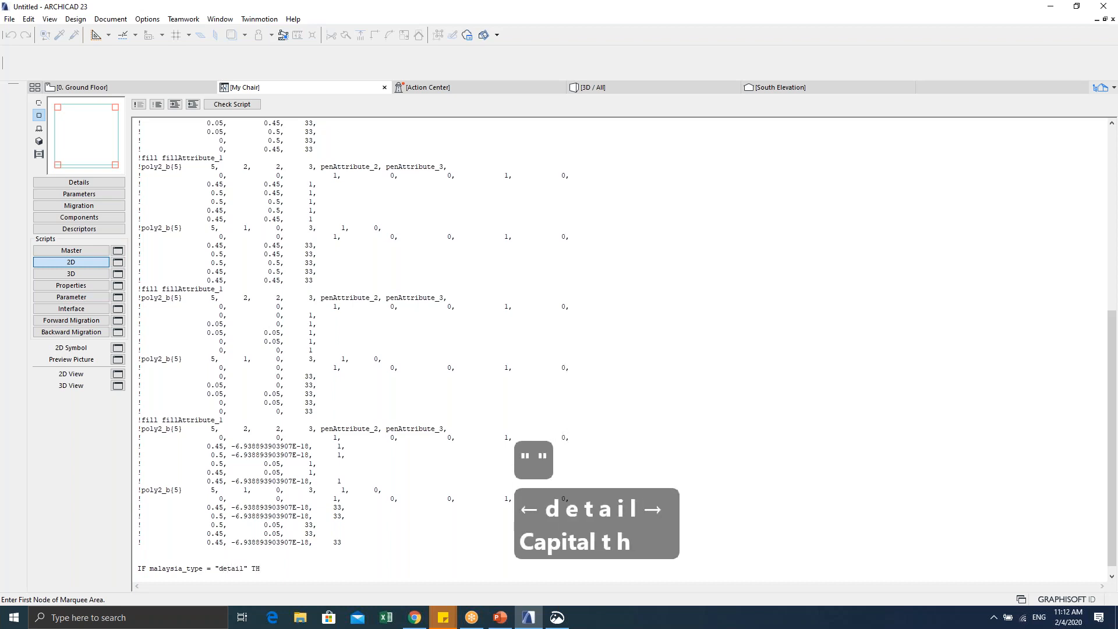
type("EN")
Step: Add the indented fragment2 1,0 line and close the block with ENDIF
key("Return")
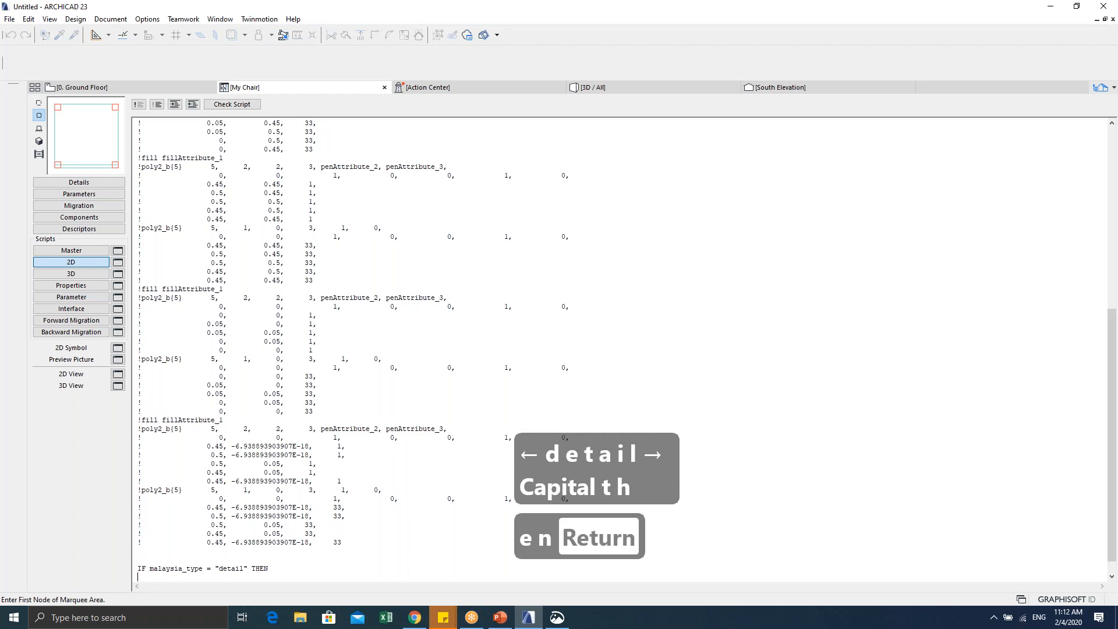
key("Tab")
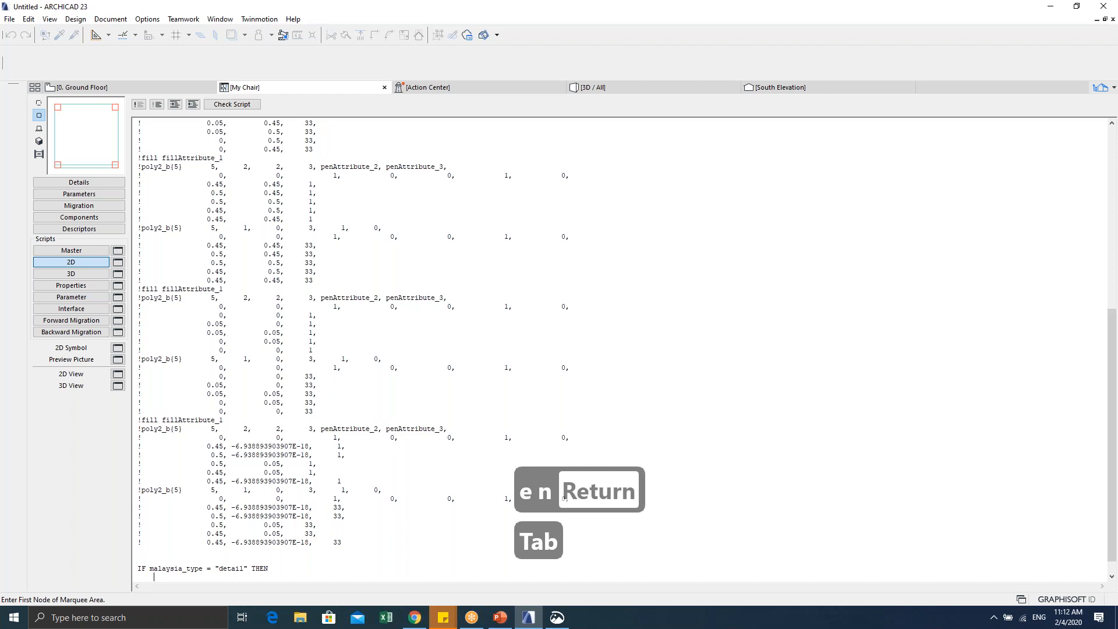
key("Caps_Lock")
type("fragm")
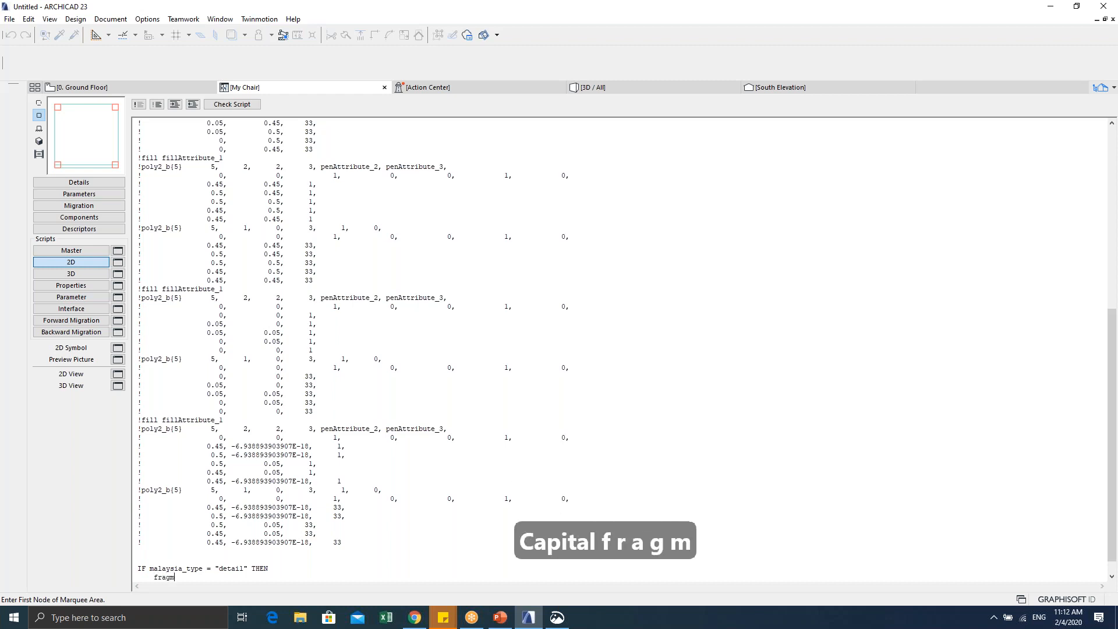
type("ent2 1,0")
key("Return")
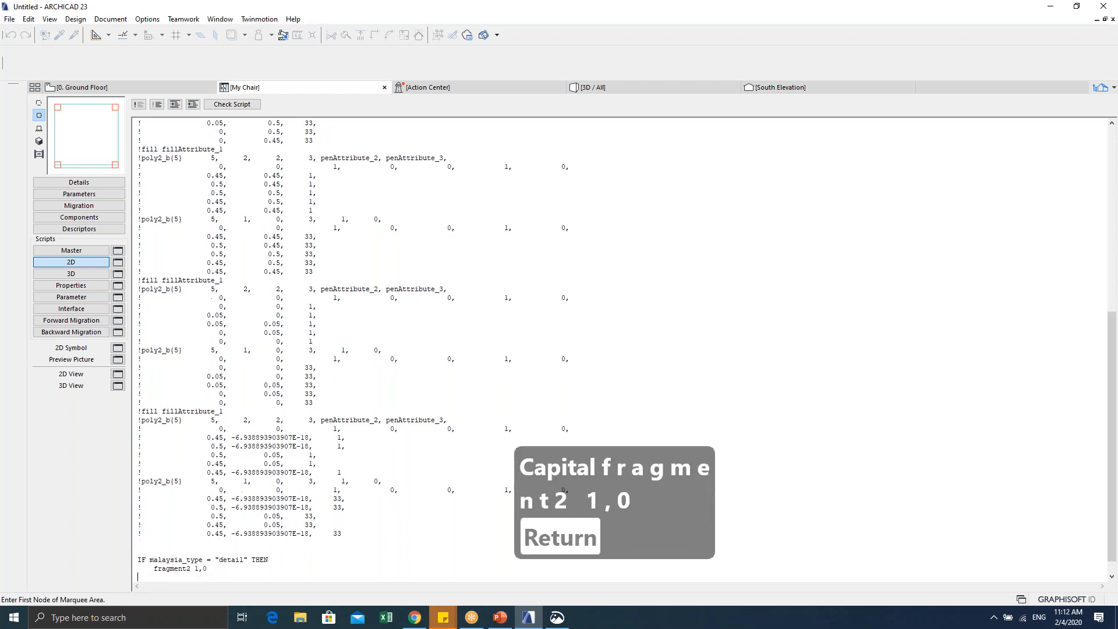
type("endif")
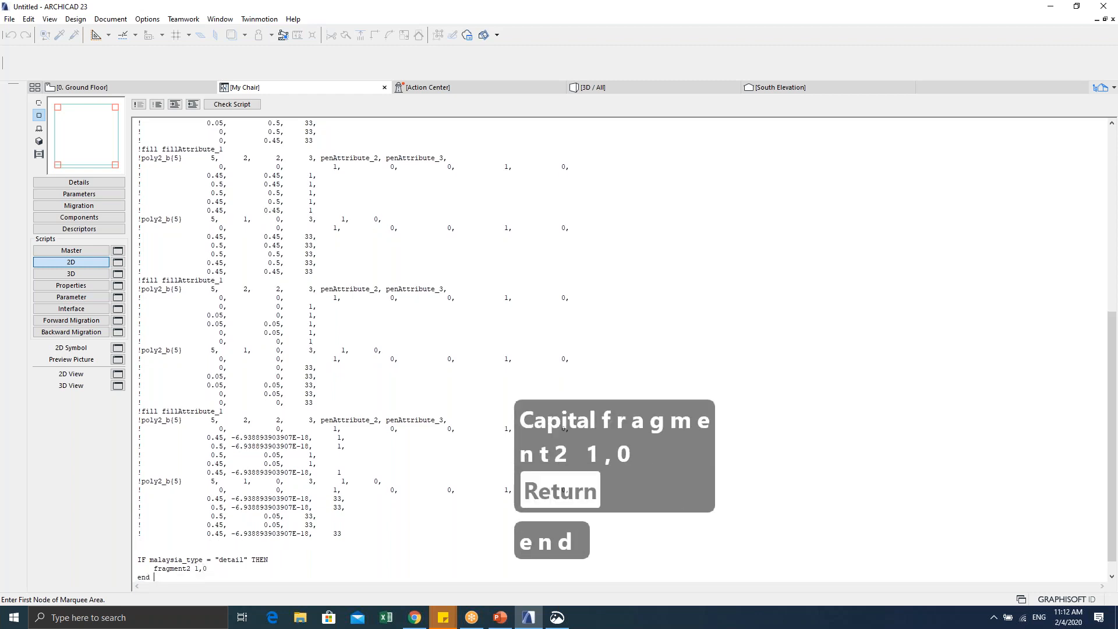
key("BackSpace")
type("if")
key("Return")
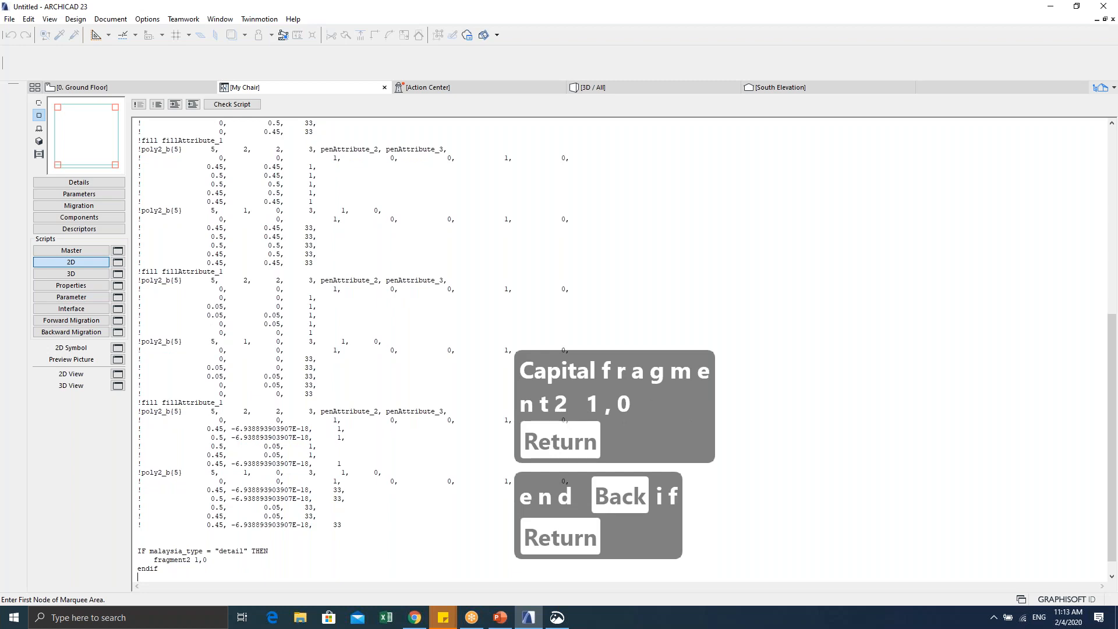
key("BackSpace")
key("BackSpace")
key("BackSpace")
key("BackSpace")
key("BackSpace")
key("BackSpace")
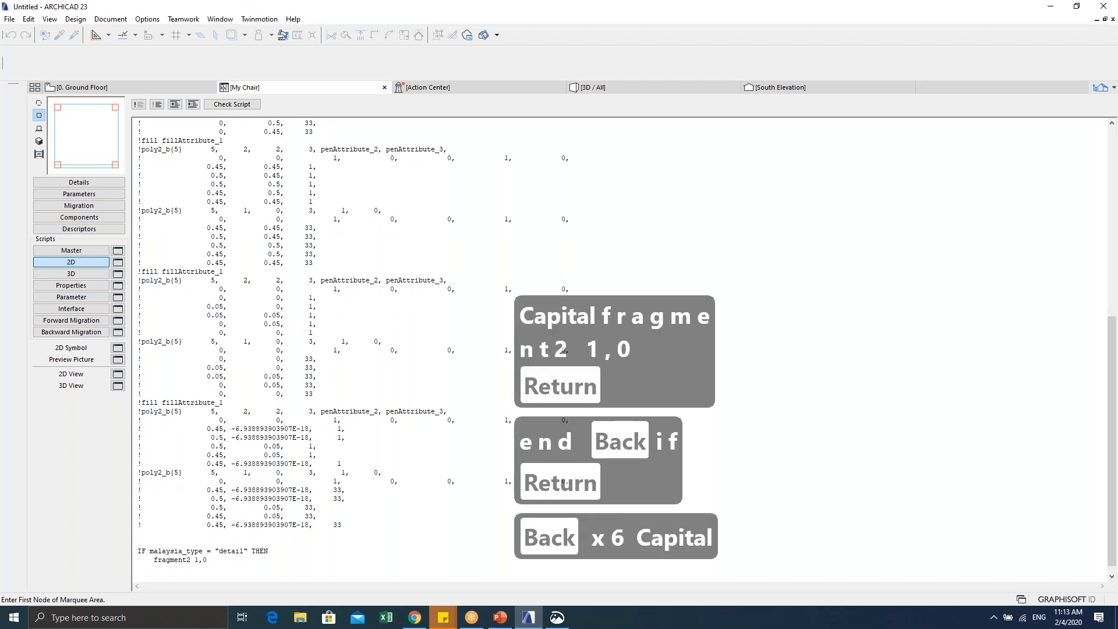
type("ENDIF")
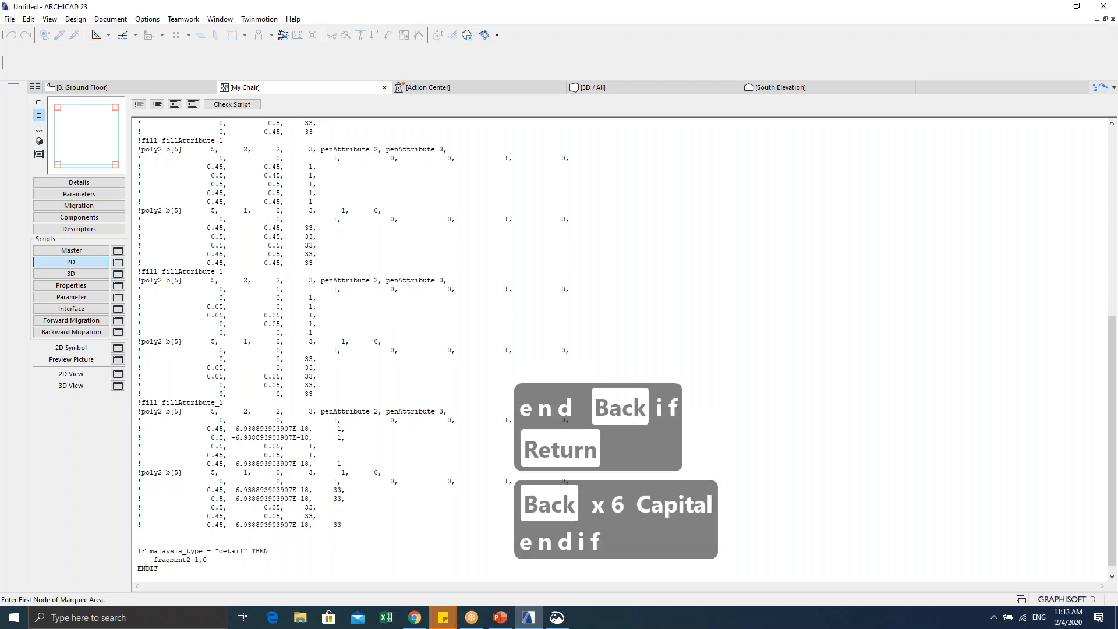
key("Return")
key("Return")
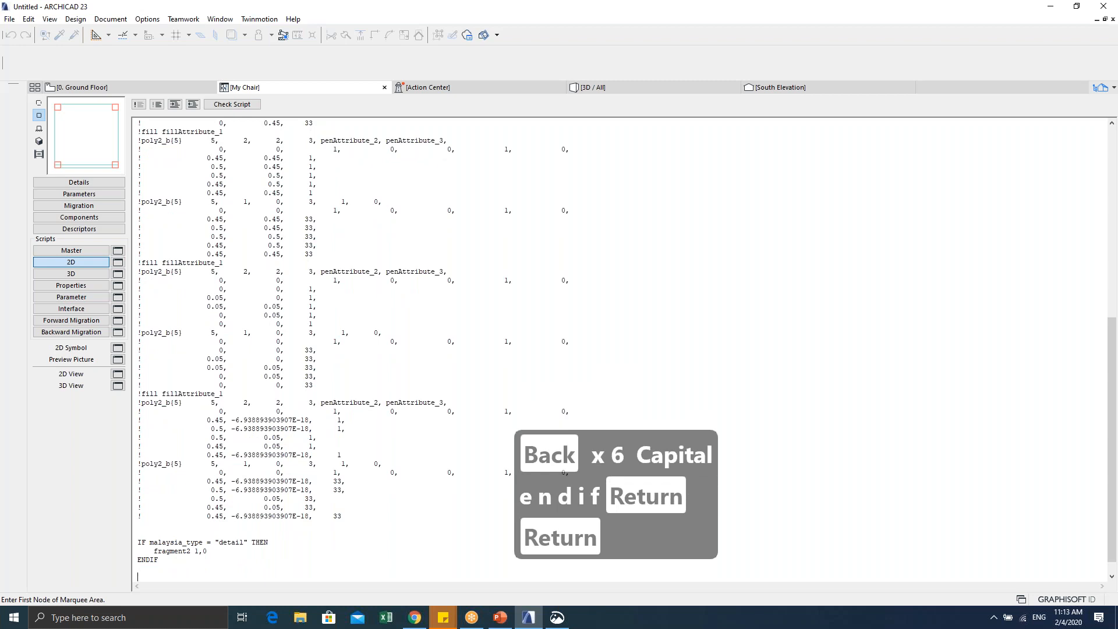
Step: Type the condition line IF malaysia_type = "simple" THEN
type("IF")
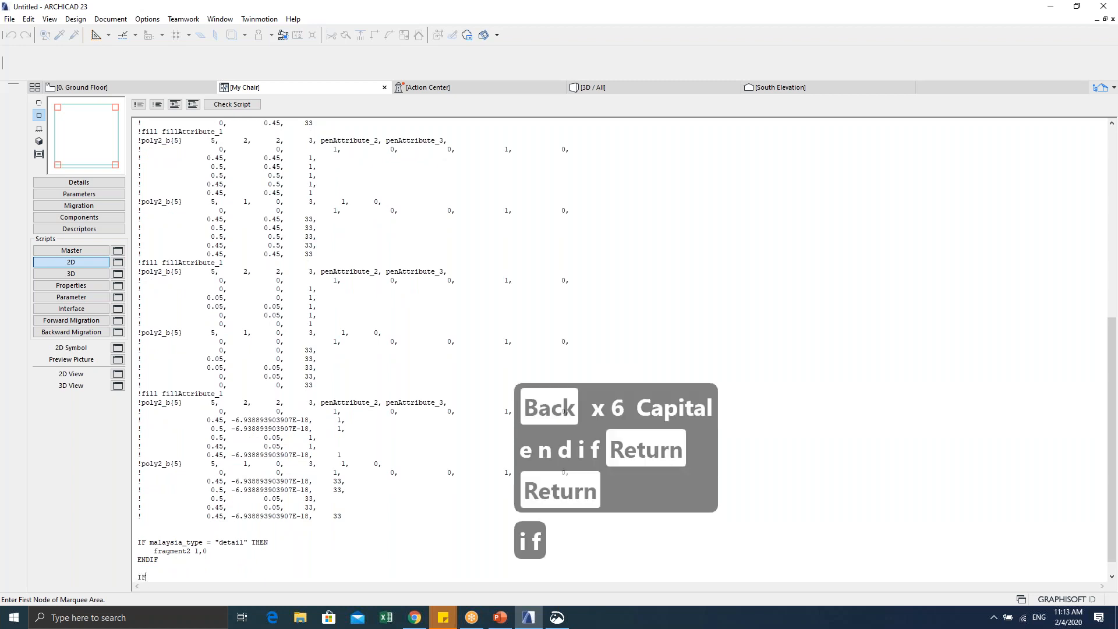
key("Caps_Lock")
type("mala")
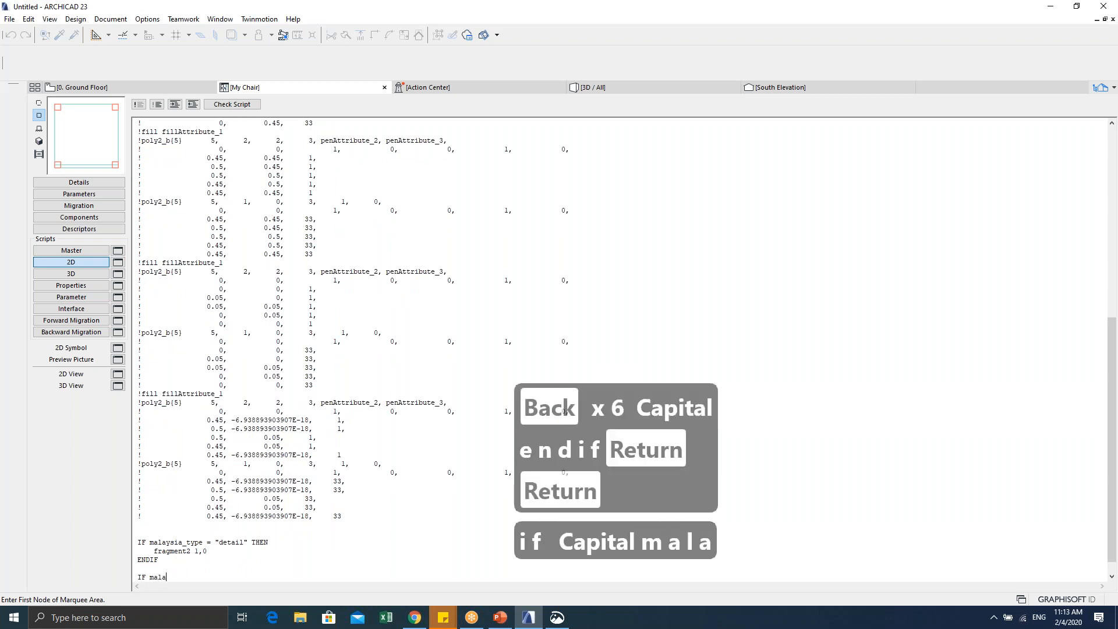
type("ysia_ty")
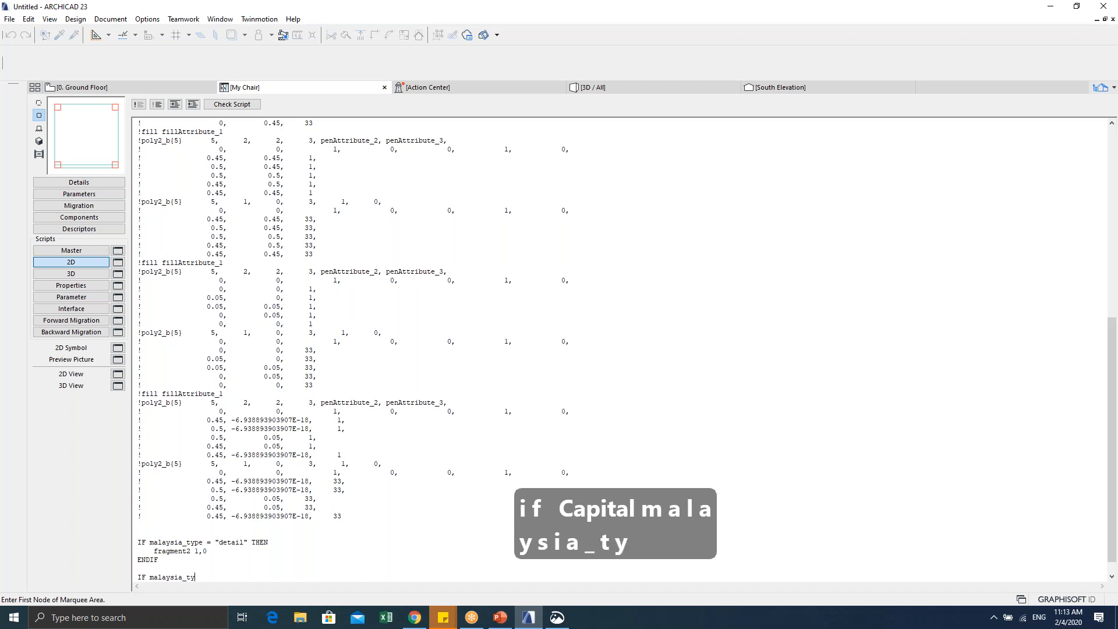
type("pe = ")
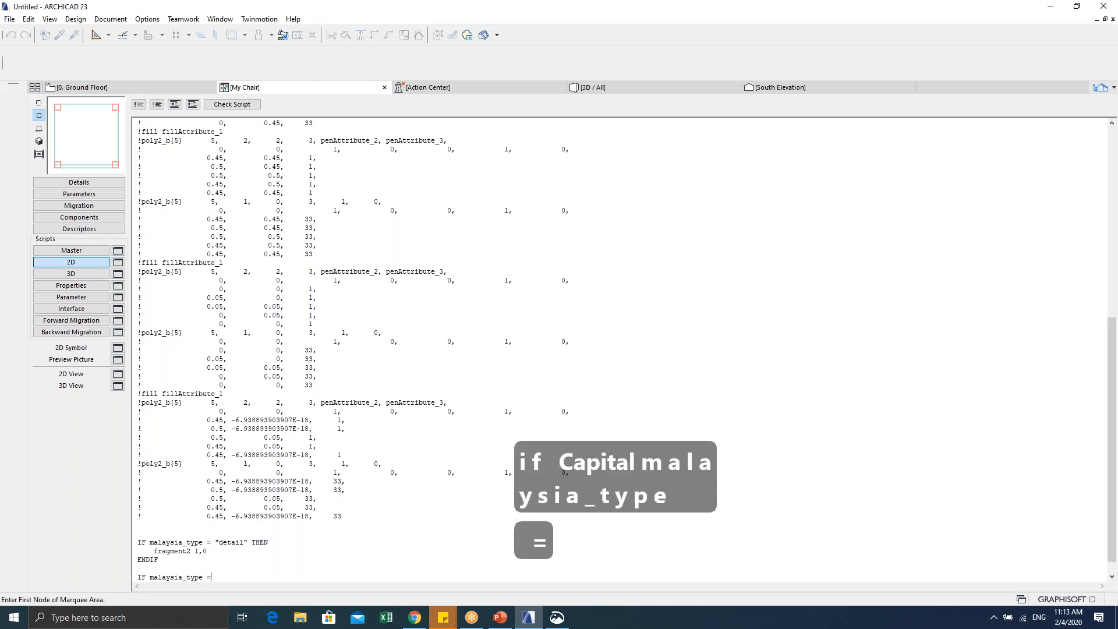
type("\"sim\"")
key("Left")
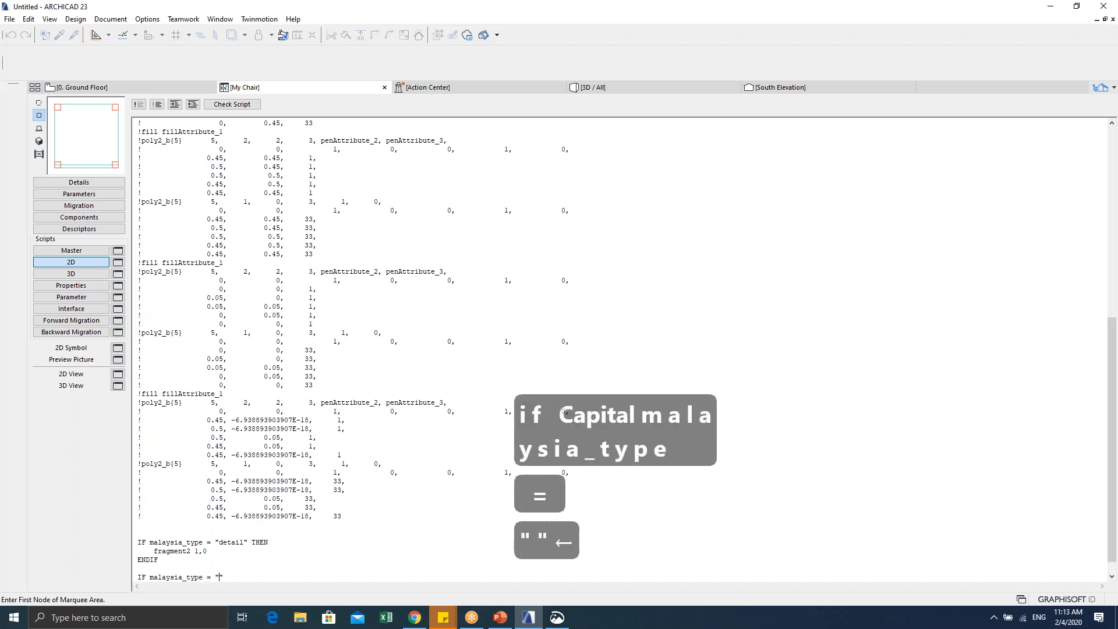
type("simple")
key("Right")
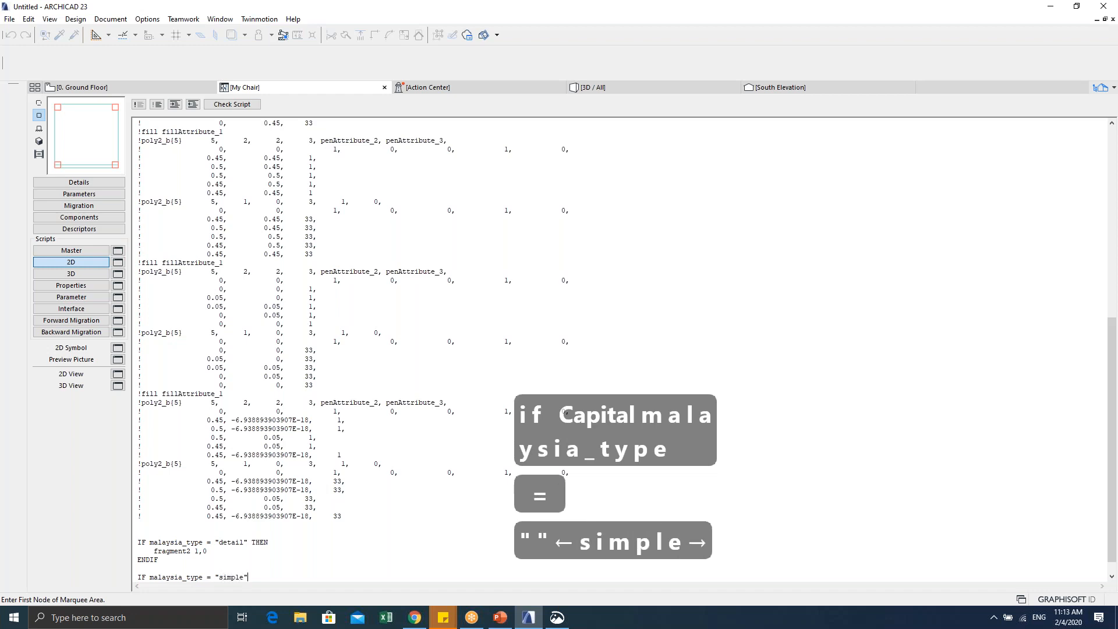
key("Caps_Lock")
type("THREN")
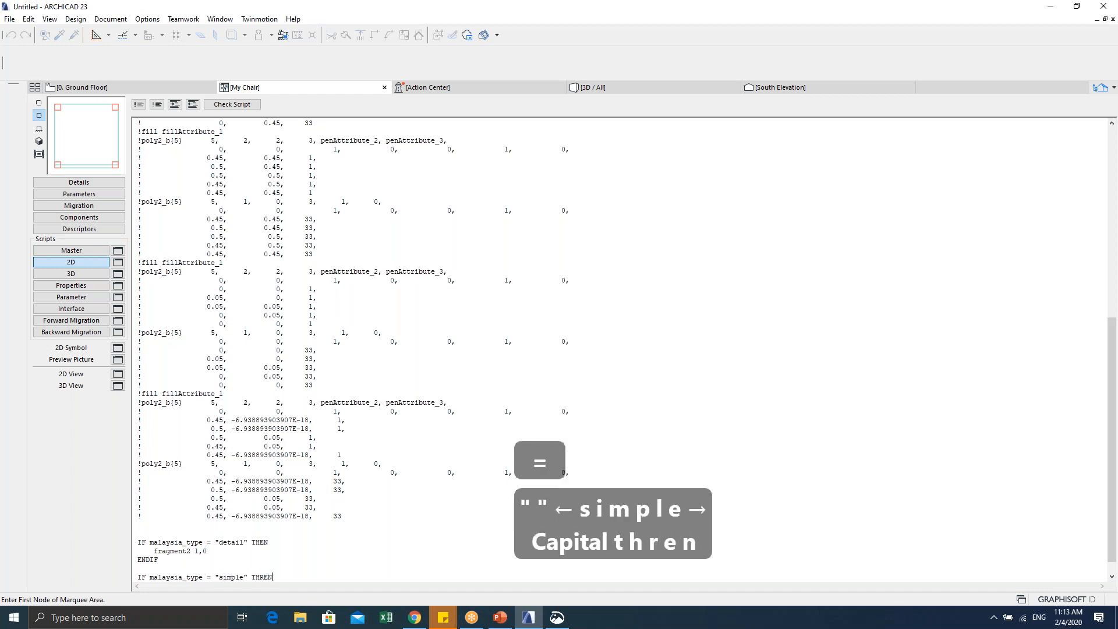
key("BackSpace")
key("BackSpace")
key("BackSpace")
type("EN")
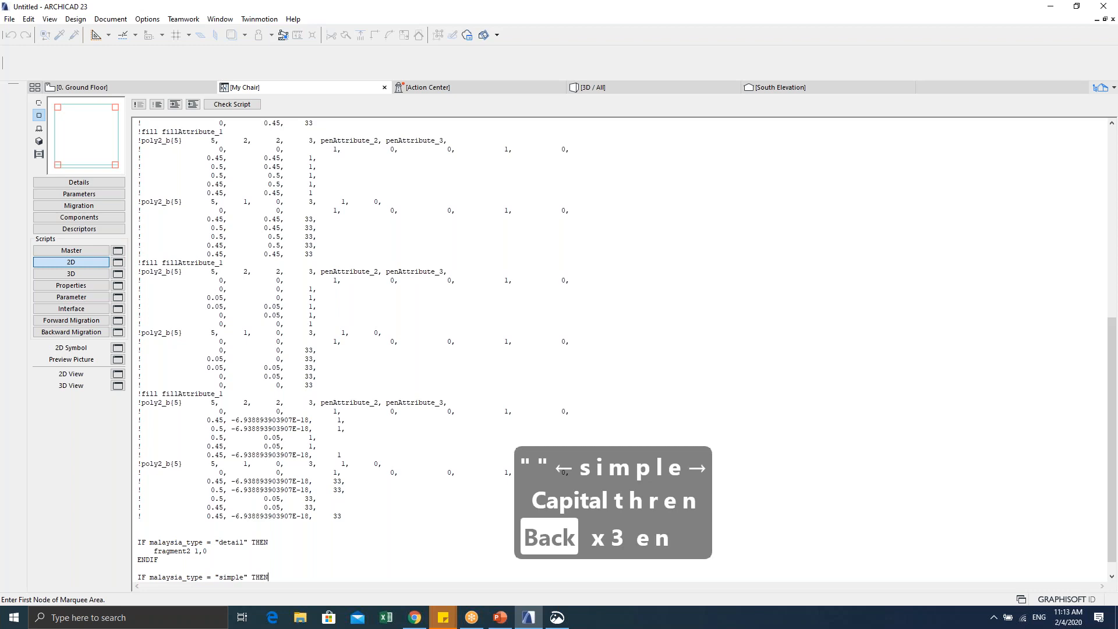
Step: Add the indented FRAGMENT2 2,0 line and a closing ENDIF
key("Return")
key("Tab")
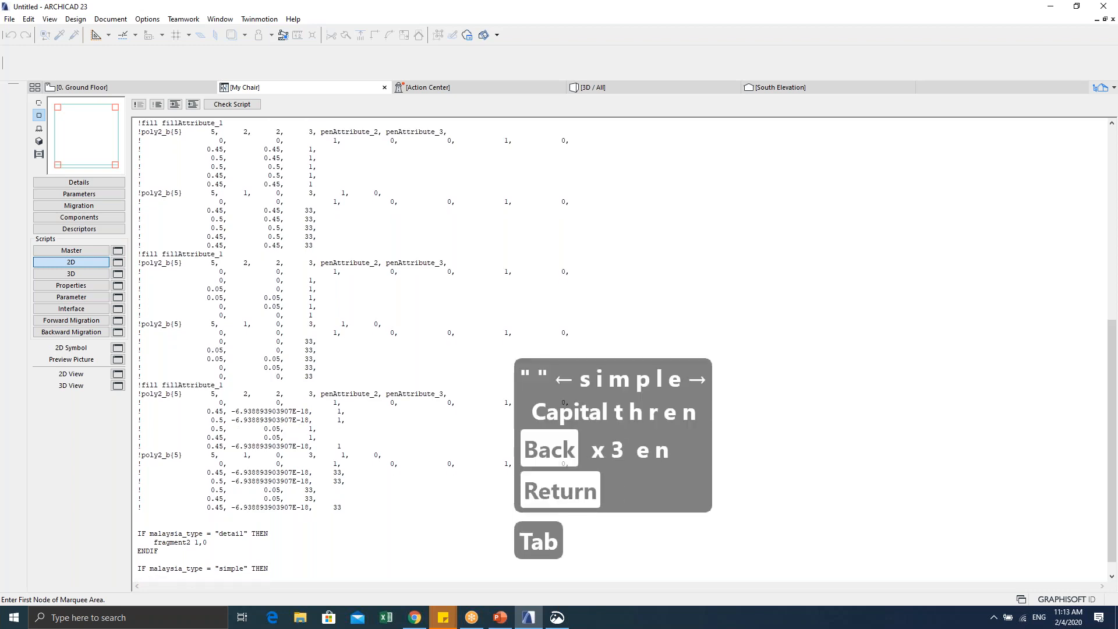
type("FRA")
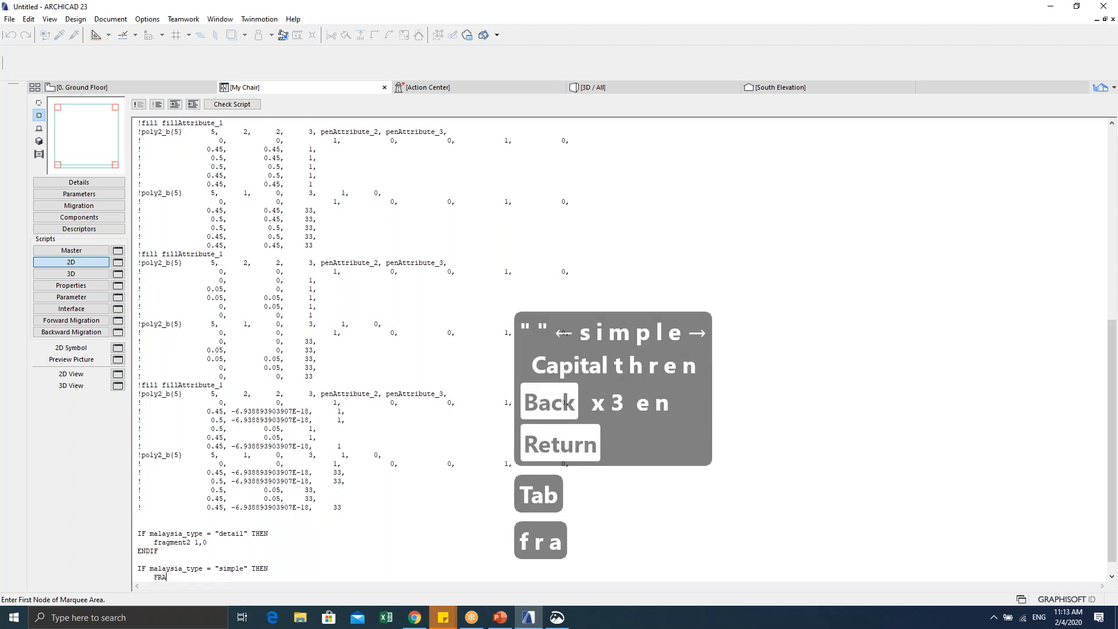
type("GMENT")
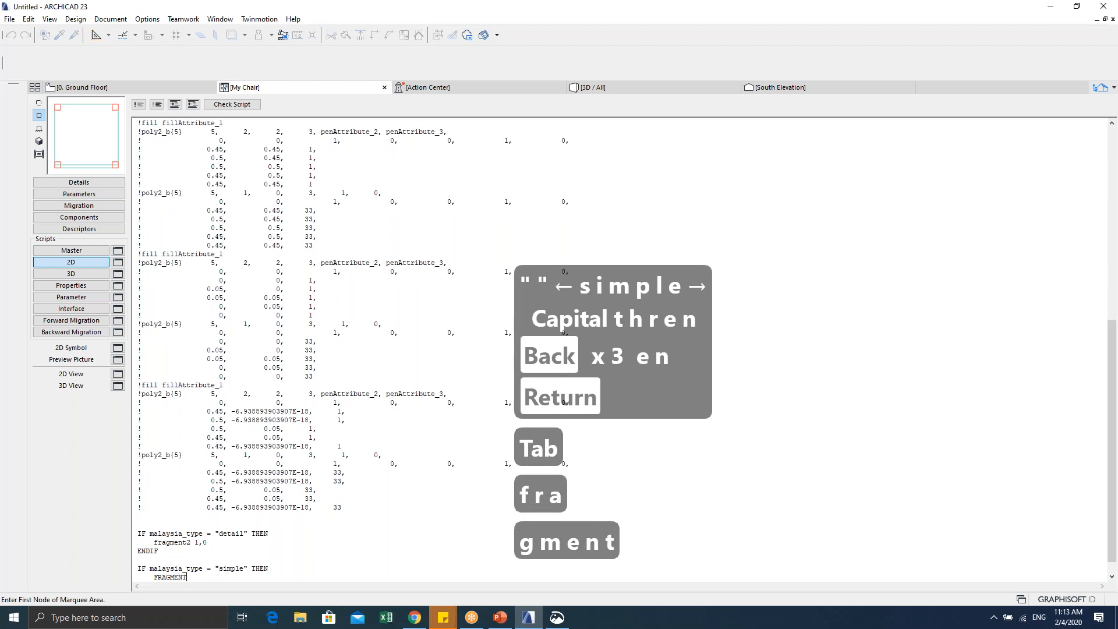
type("2 2,0")
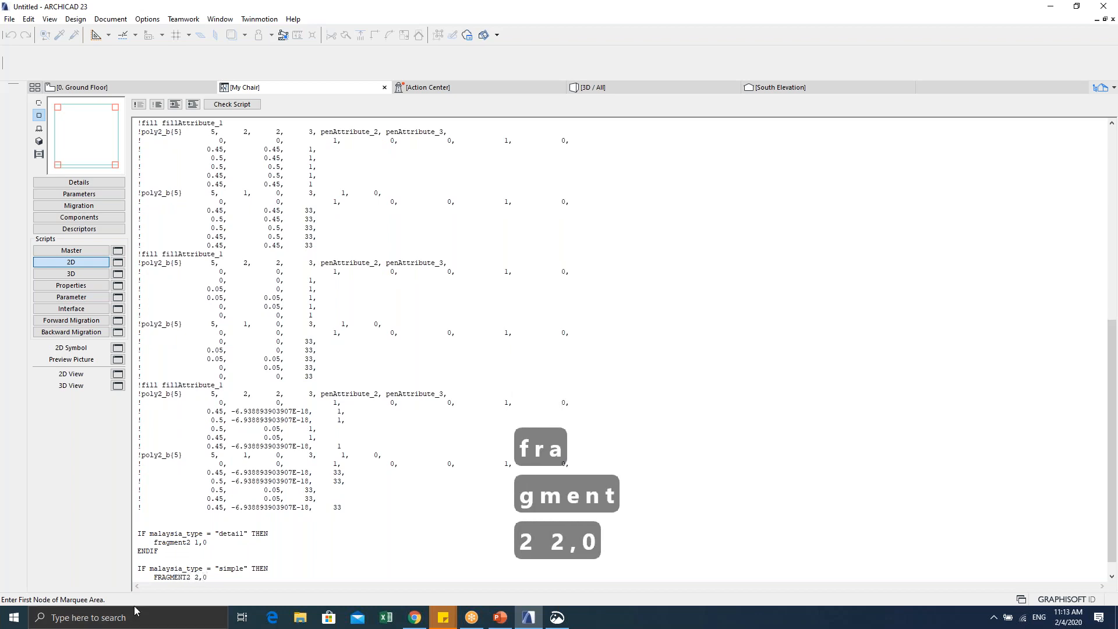
key("Return")
type("EN")
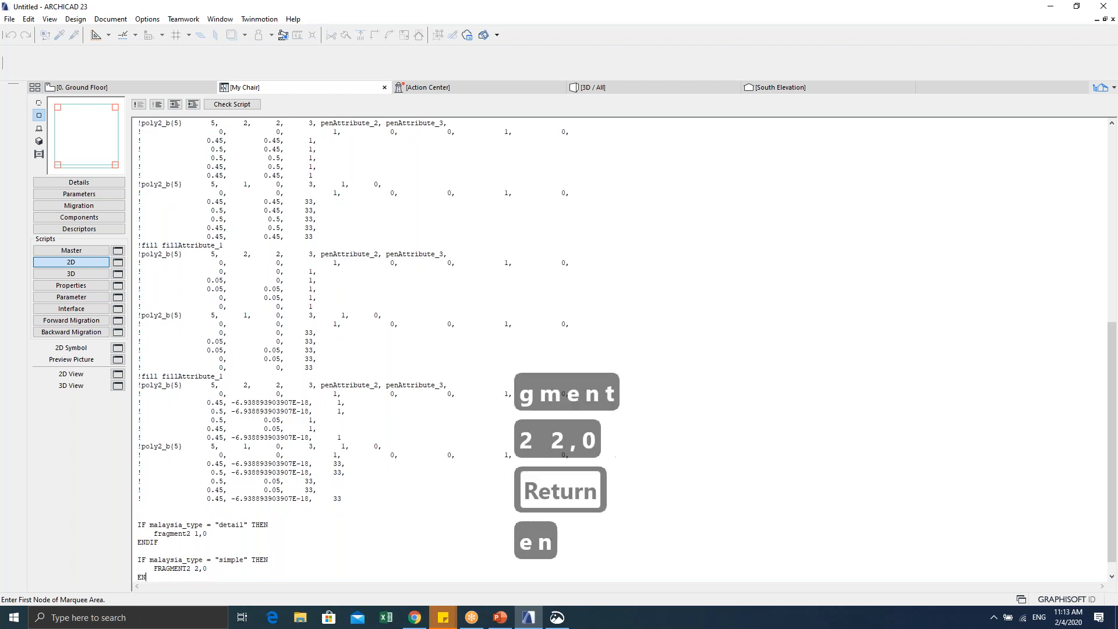
type("DIF")
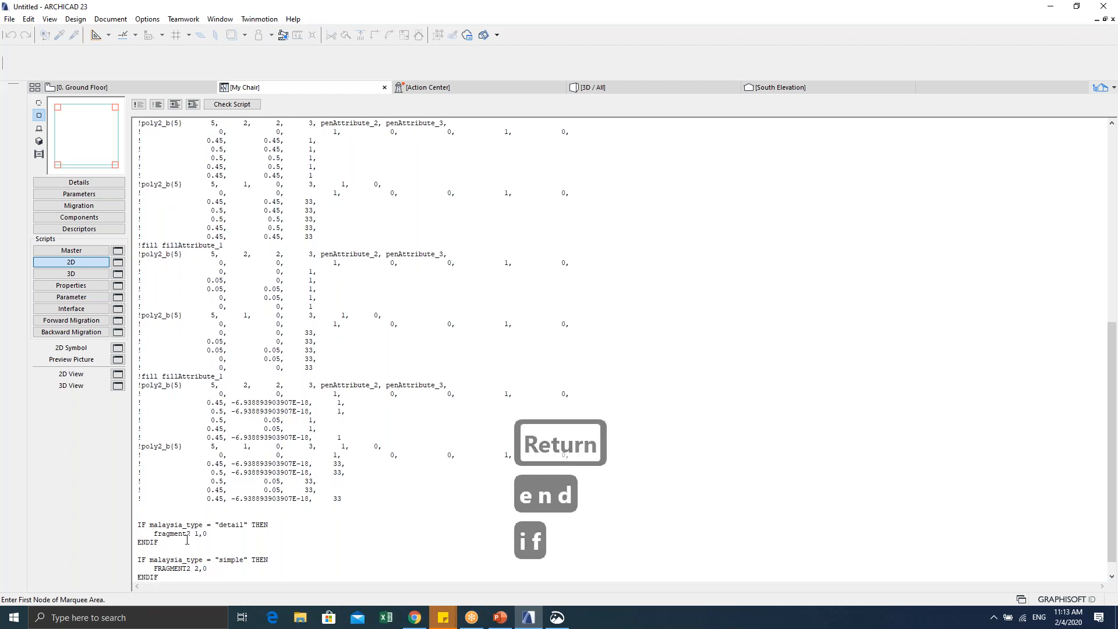
Step: Retype the detail block's fragment word in capitals as FRAGMENT2 1,0
mouse_move(167, 524)
left_mouse_down()
mouse_move(185, 534)
mouse_move(155, 535)
left_mouse_up()
key("Caps_Lock")
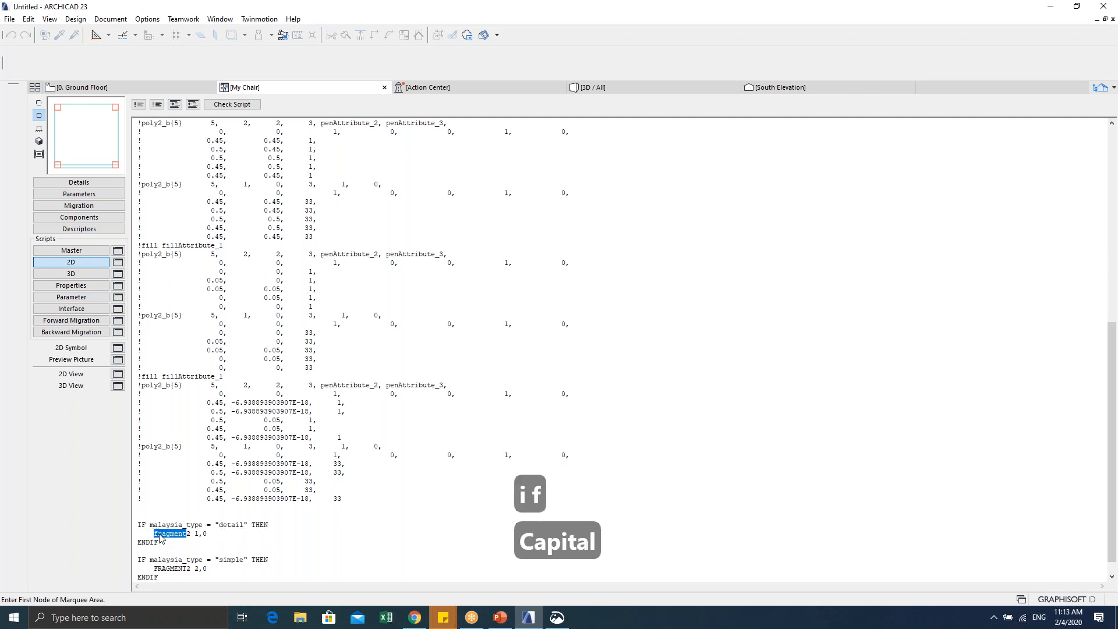
type("fragment")
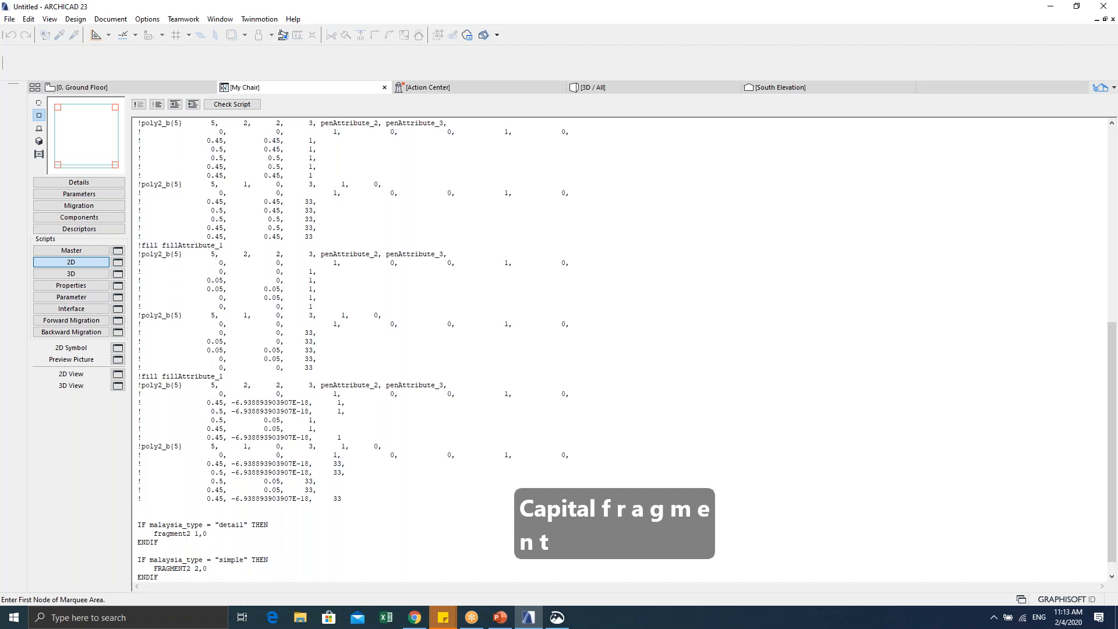
left_click_drag(186, 534, 154, 534)
key("Caps_Lock")
type("FRAGMENT")
Step: Copy both malaysia_type condition blocks and paste them back into the script
left_click_drag(158, 577, 131, 526)
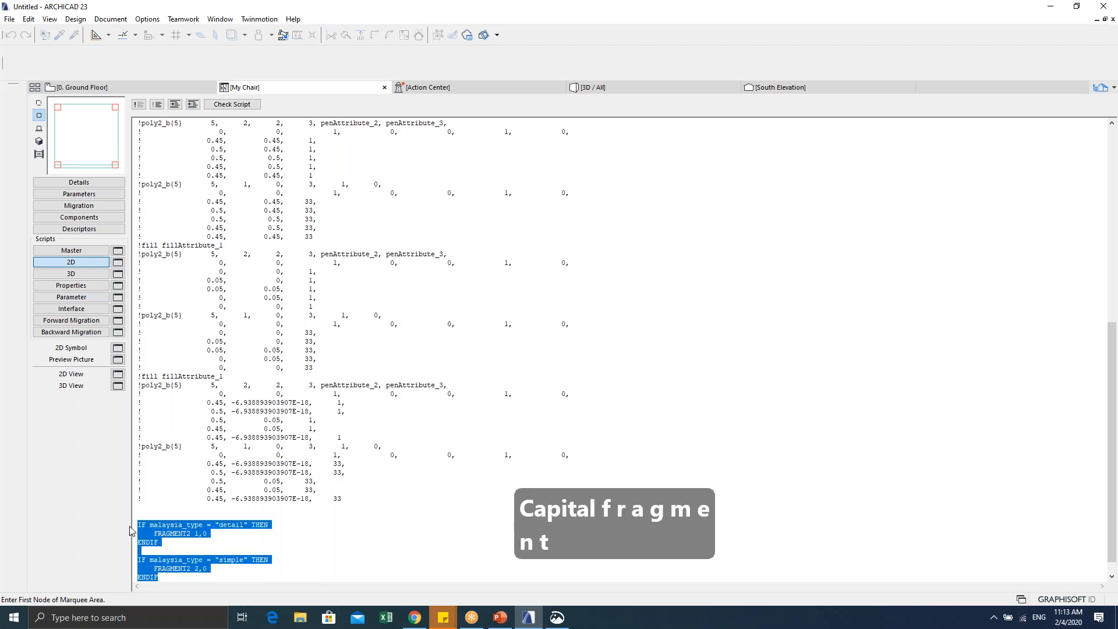
key("ctrl+c")
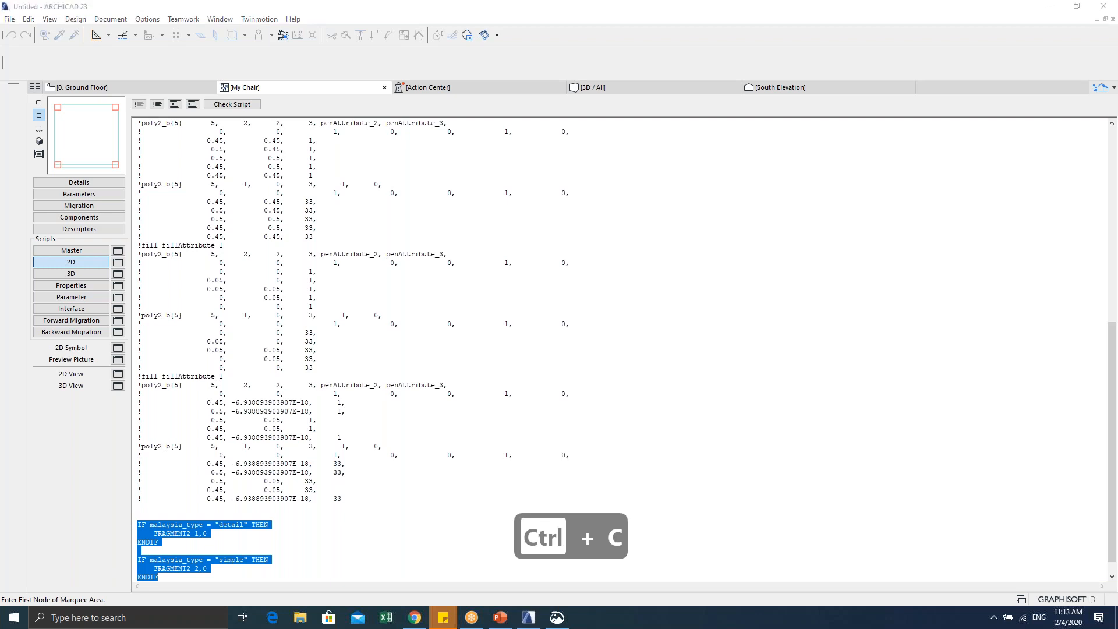
key("ctrl+v")
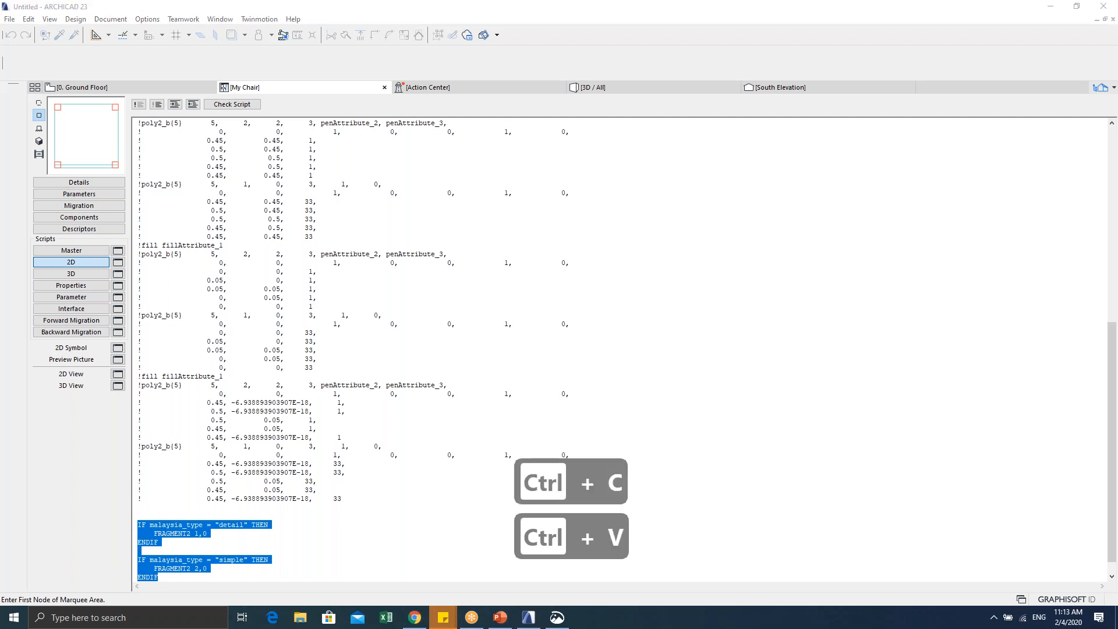
key("Return")
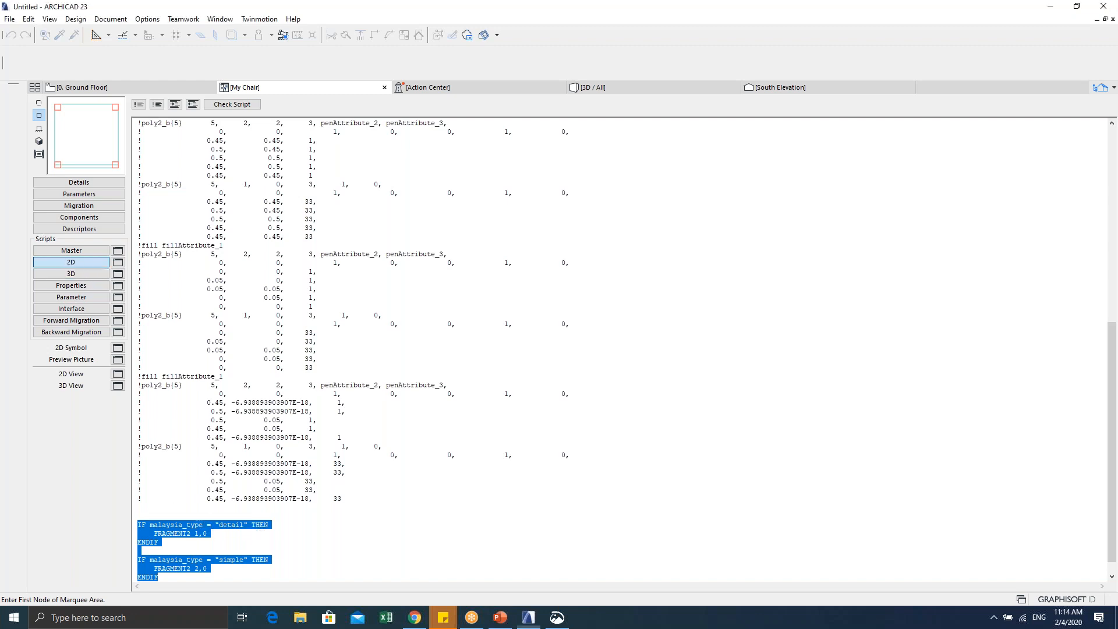
left_click(218, 536)
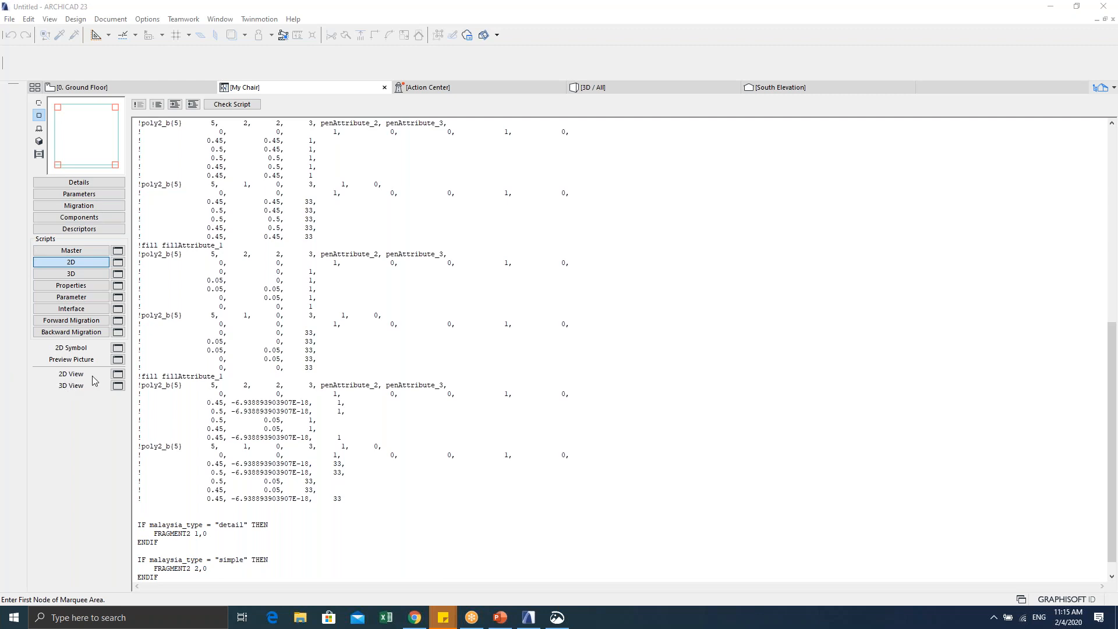
Step: Preview the chair's empty 2D view, close it, and open the My Chair 2D Symbol window
left_click(118, 375)
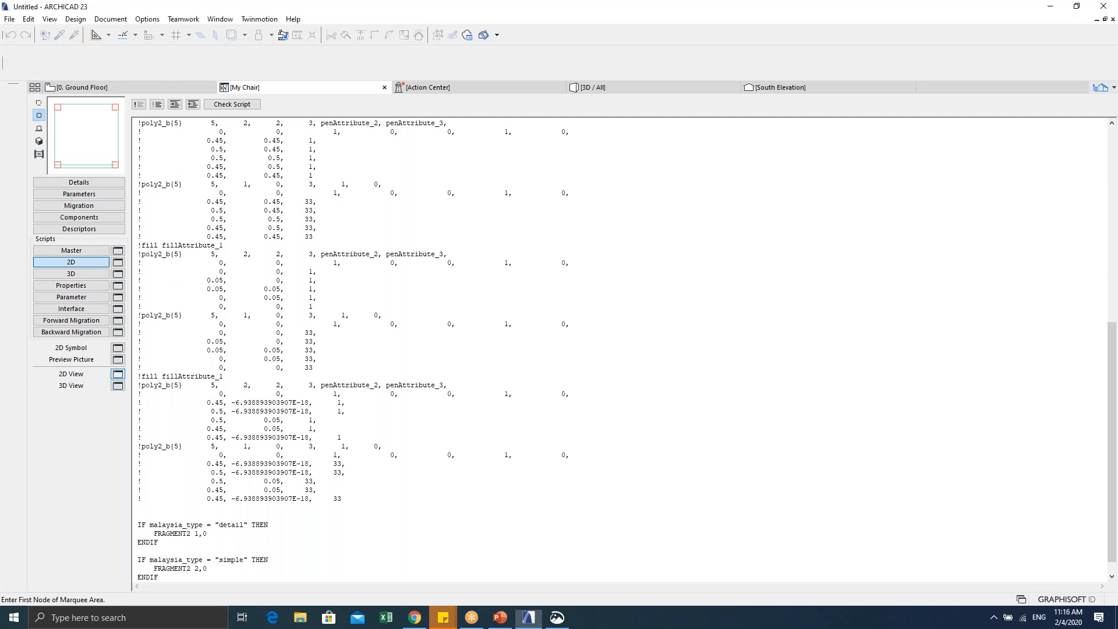
left_click(118, 374)
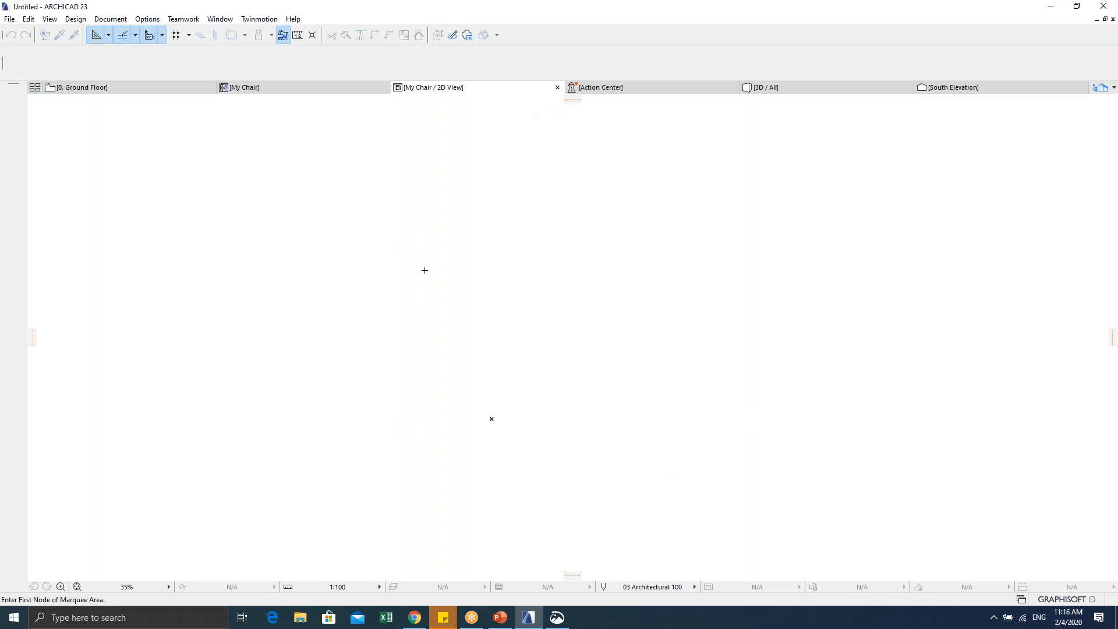
left_click(557, 87)
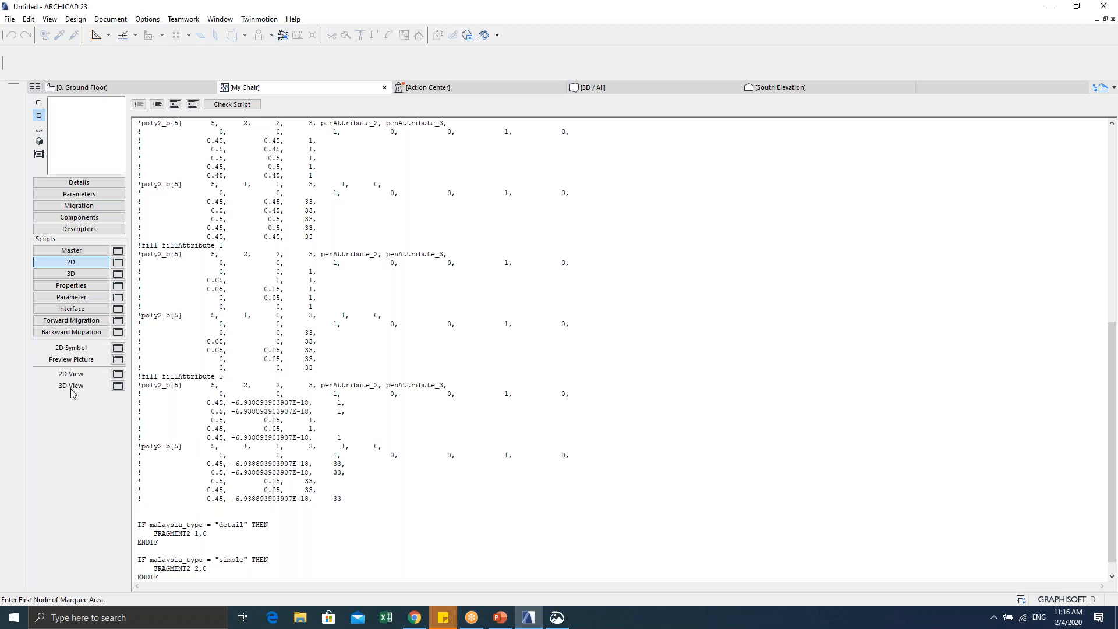
left_click(117, 349)
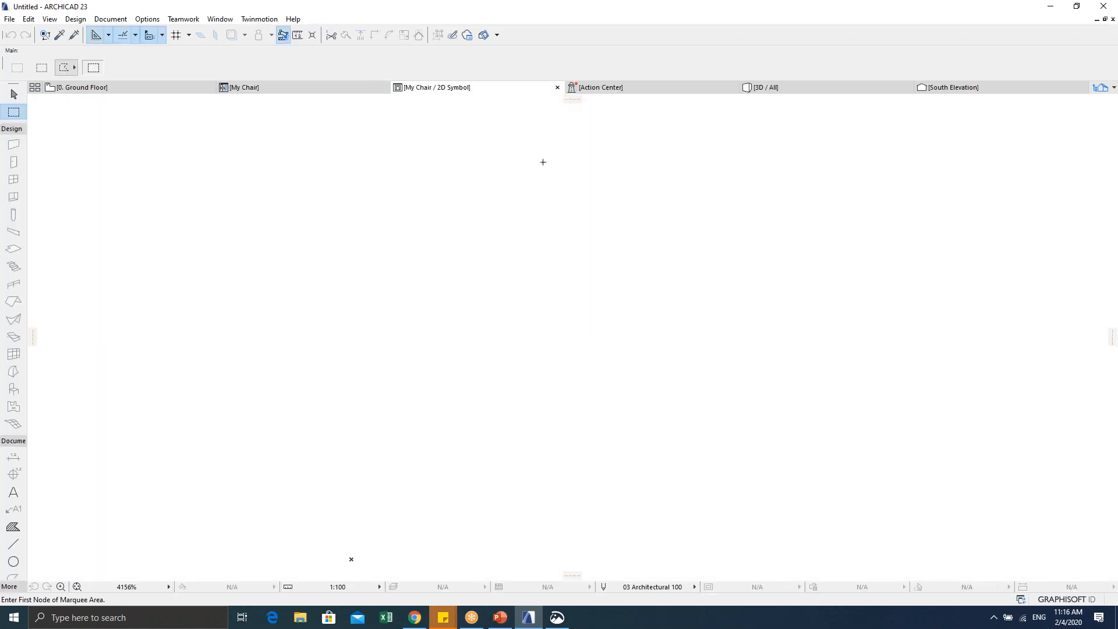
Step: Close the My Chair 2D Symbol tab to return to the 2D script
left_click(557, 88)
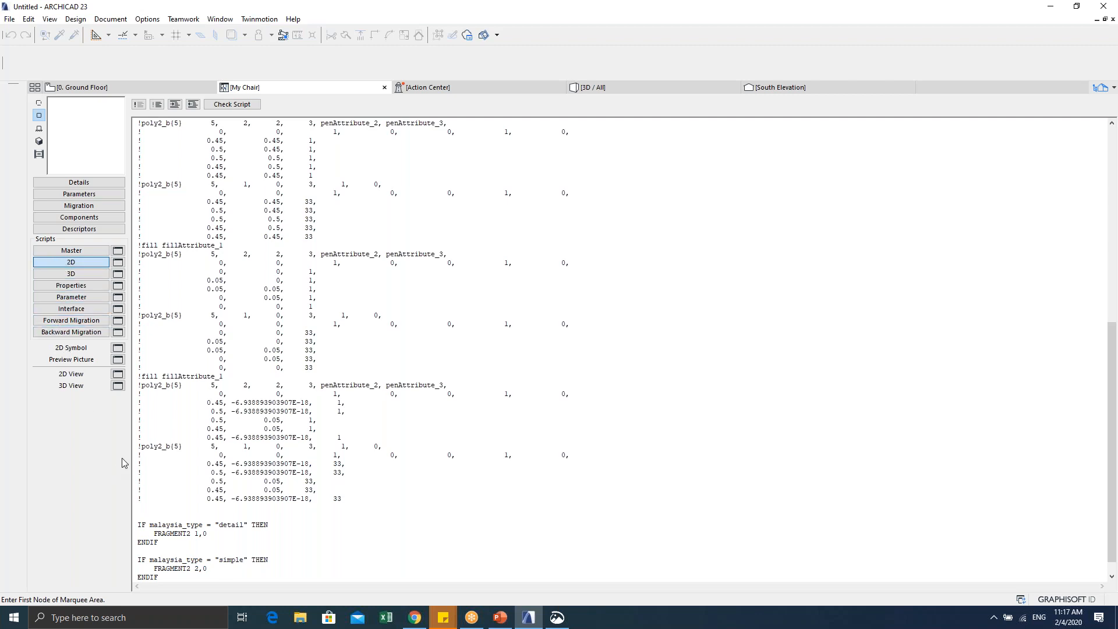
Step: Uncomment the selected polygon drawing lines and check the result in the 2D View
left_click_drag(143, 508, 96, 36)
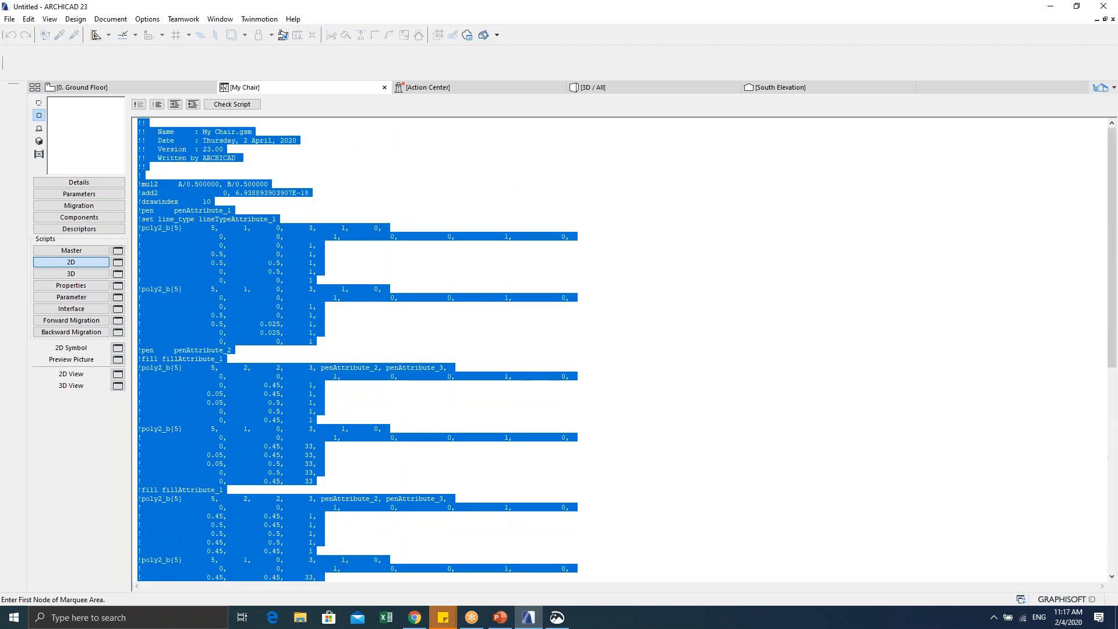
left_click(158, 107)
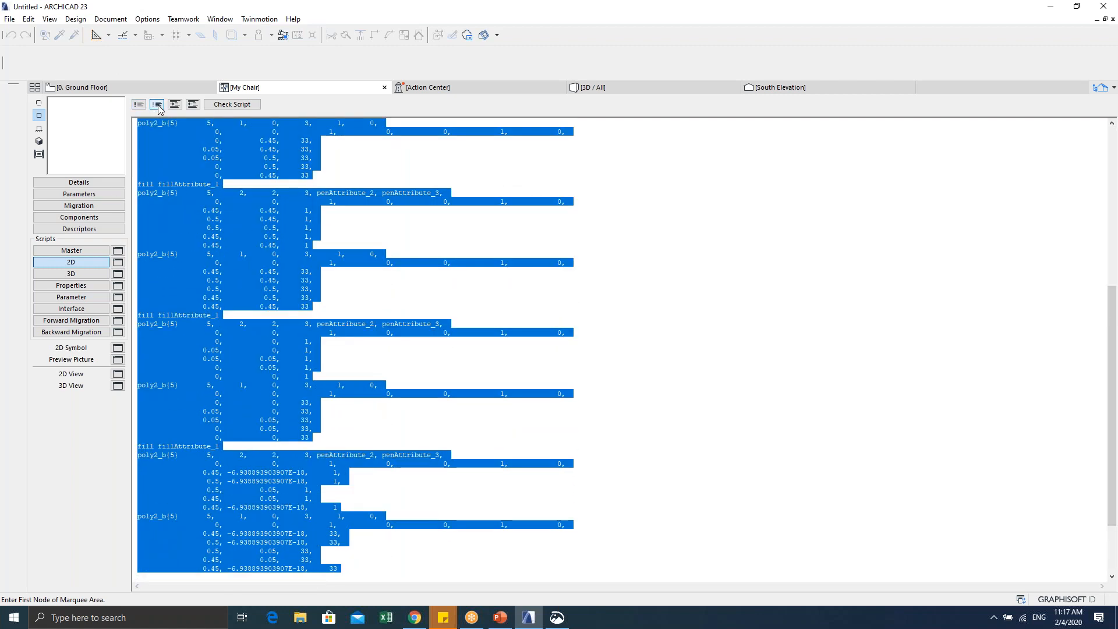
left_click(117, 374)
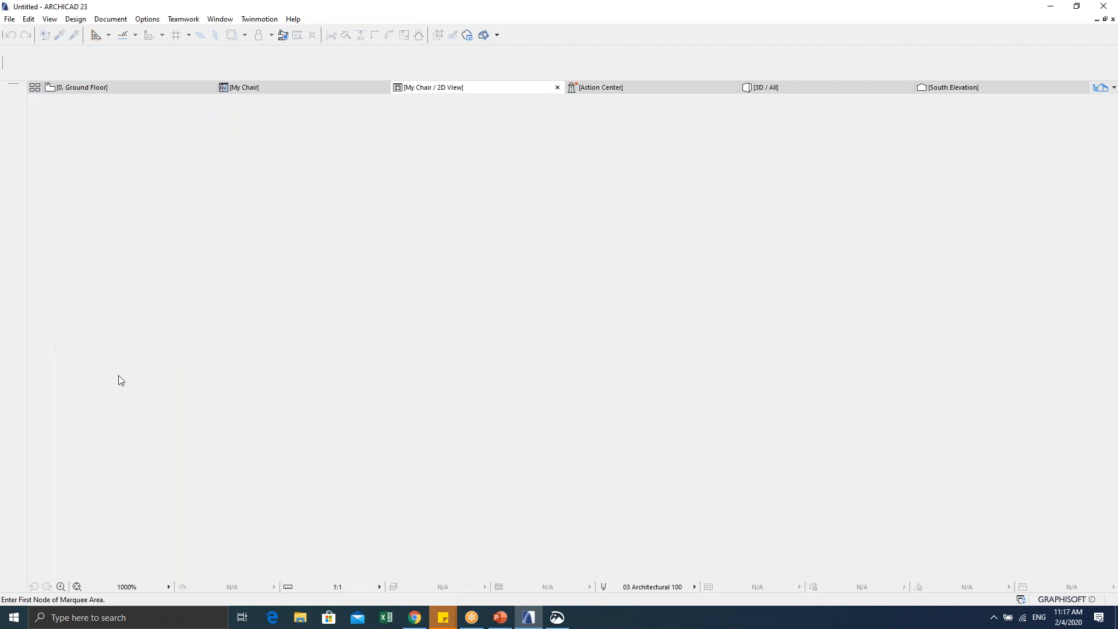
left_click(557, 88)
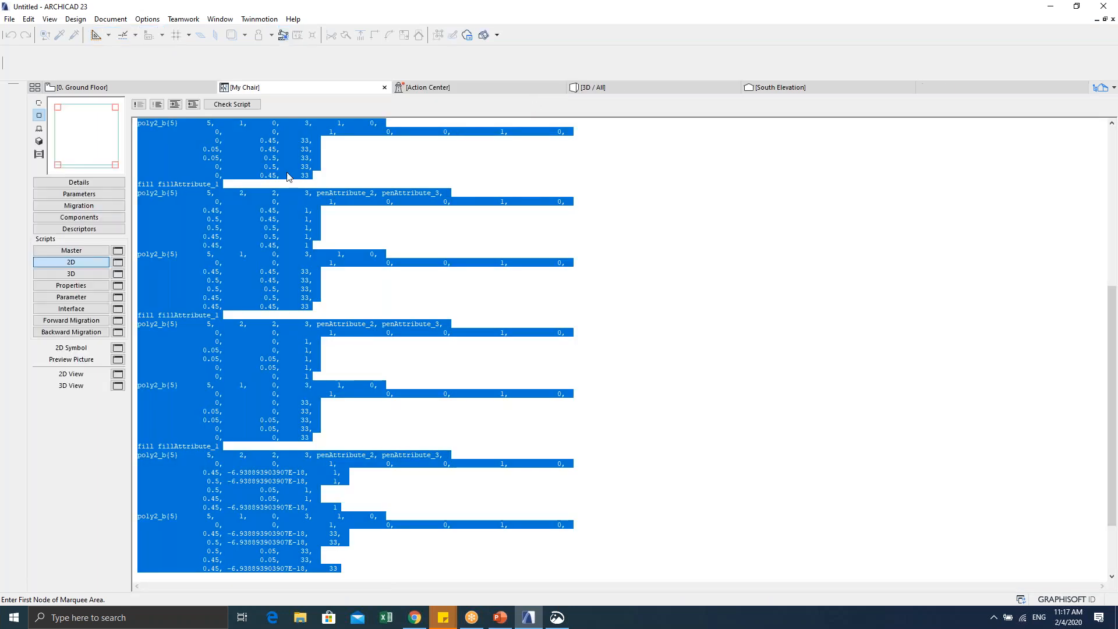
Step: Select the two malaysia_type condition blocks, then all script lines above them
left_click(341, 344)
scroll(320, 425, "down", 3)
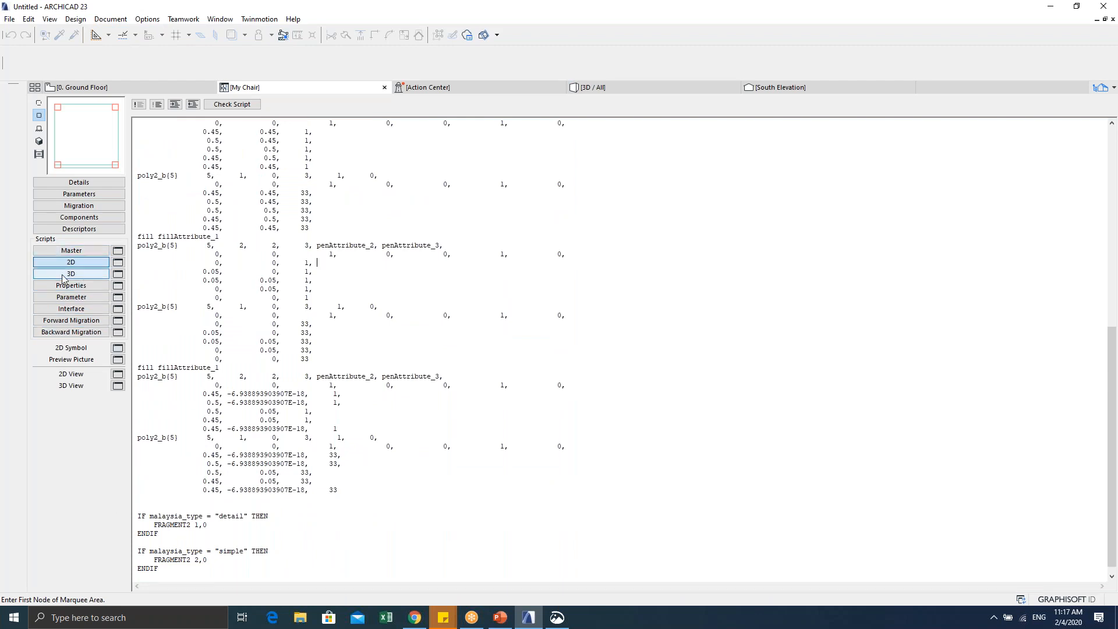
left_click_drag(136, 515, 267, 585)
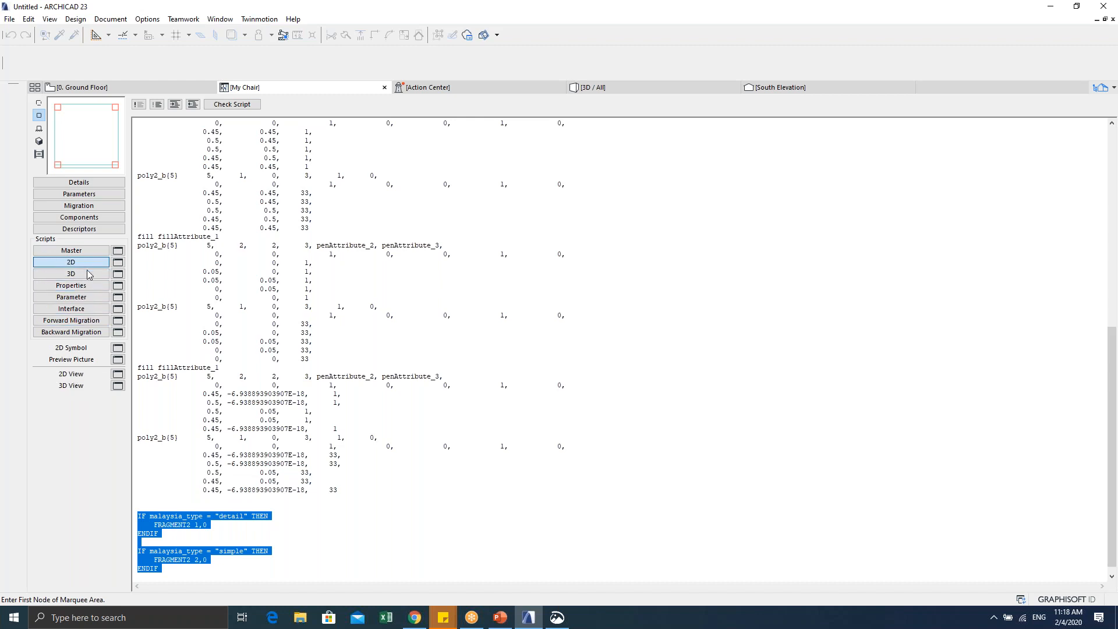
left_click_drag(352, 491, 123, 37)
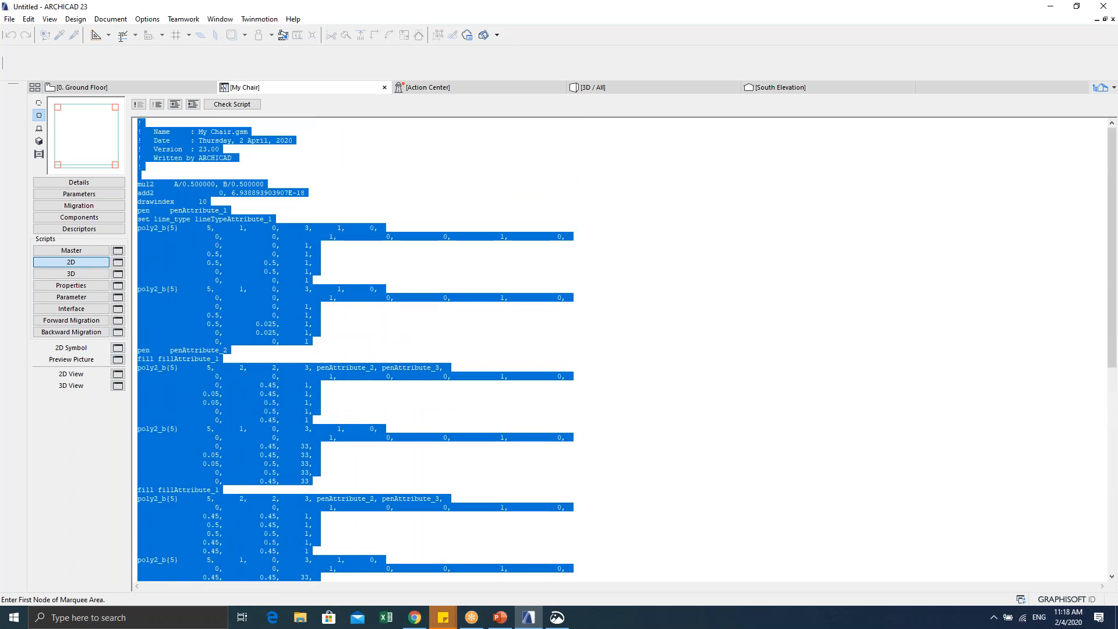
Step: Comment out the selected drawing lines and preview the object's 2D view
left_click(136, 108)
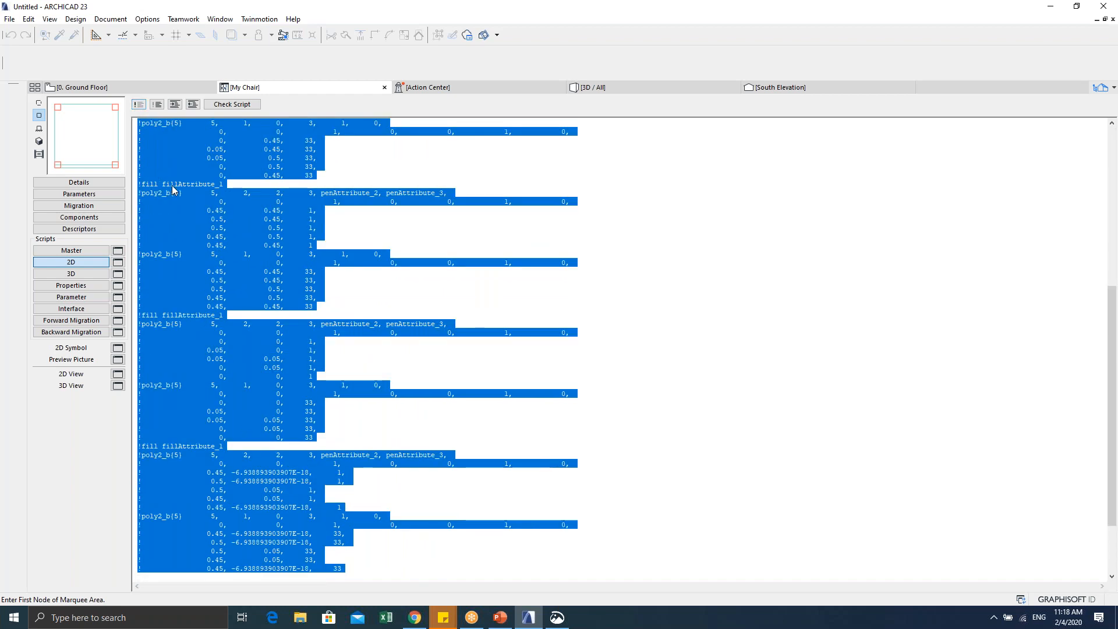
left_click(207, 359)
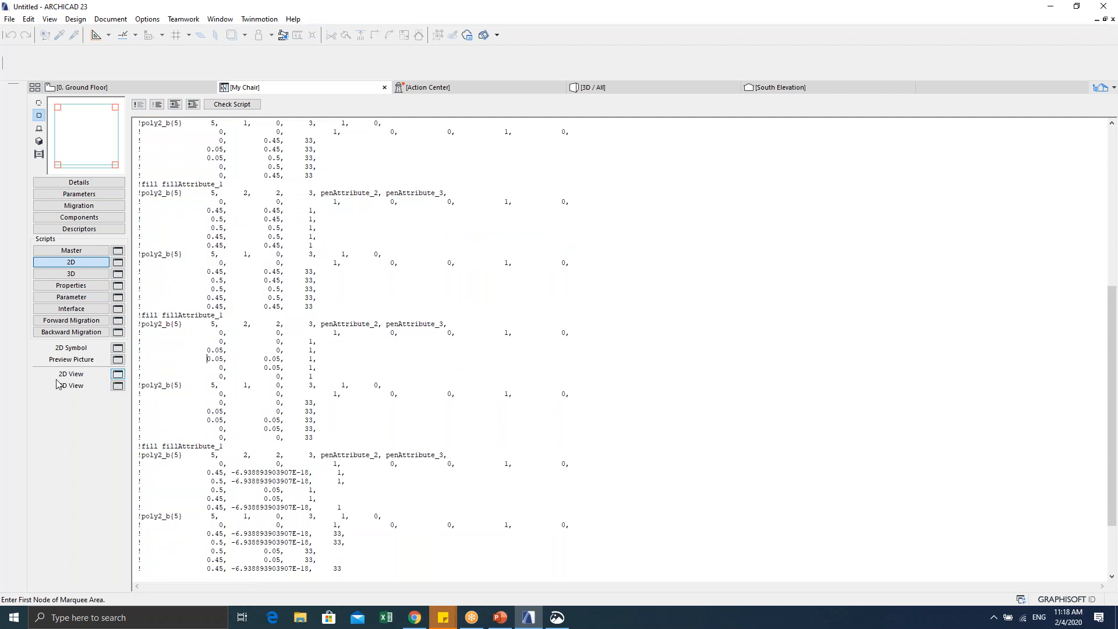
left_click(118, 374)
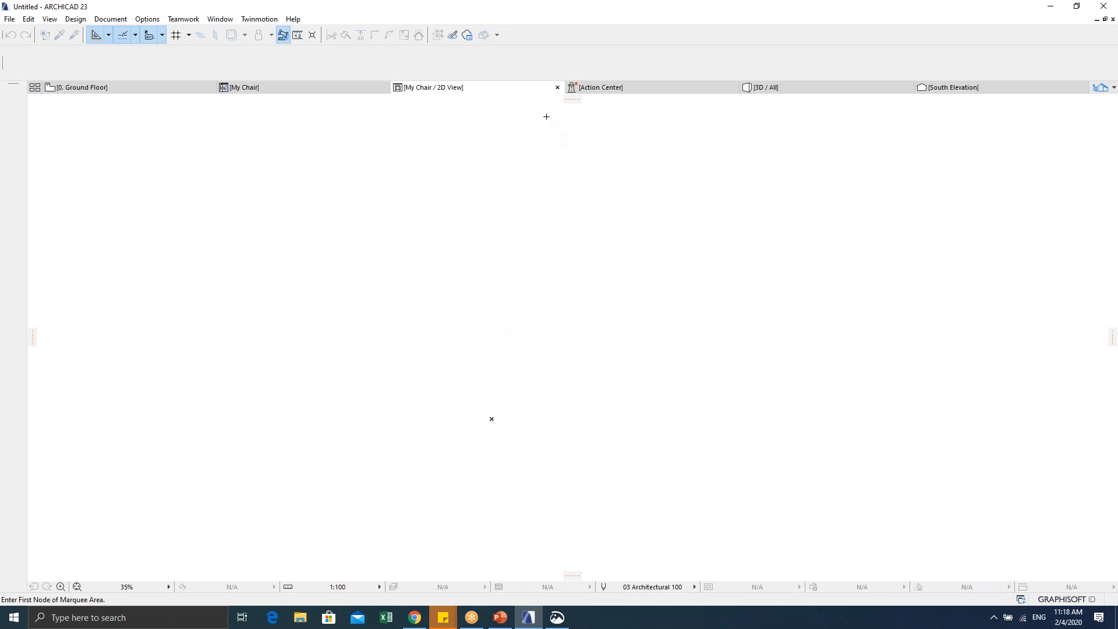
left_click(557, 87)
Step: Select the drawing code from its end up to the script top and uncomment it
scroll(299, 433, "down", 3)
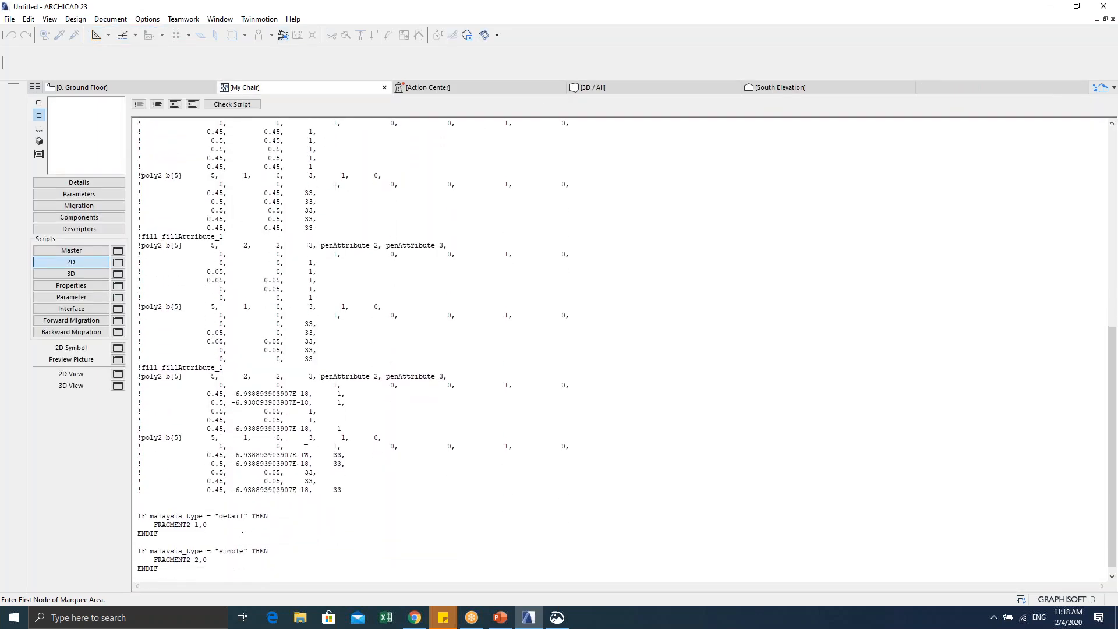
left_click_drag(354, 490, 224, 447)
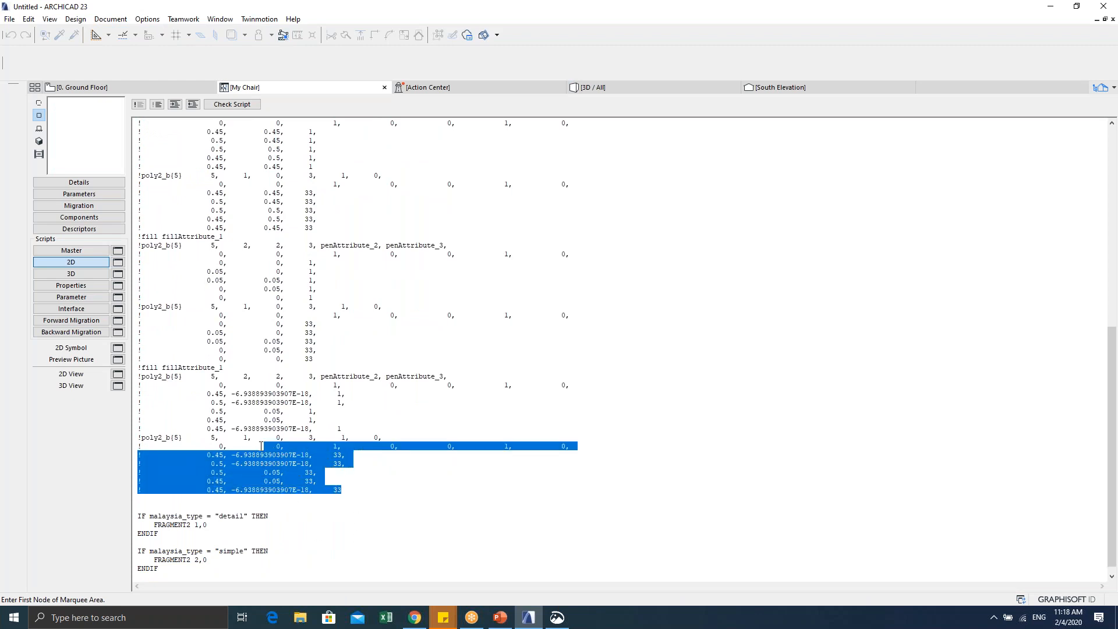
left_click(202, 525)
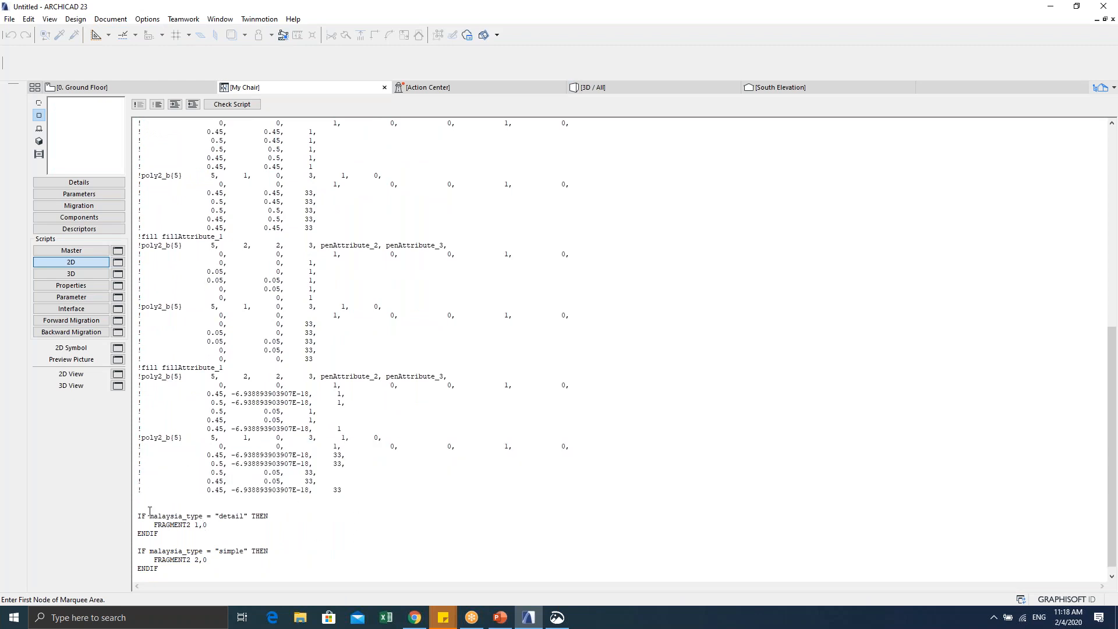
left_click_drag(361, 490, 203, 220)
left_click_drag(191, 171, 139, 116)
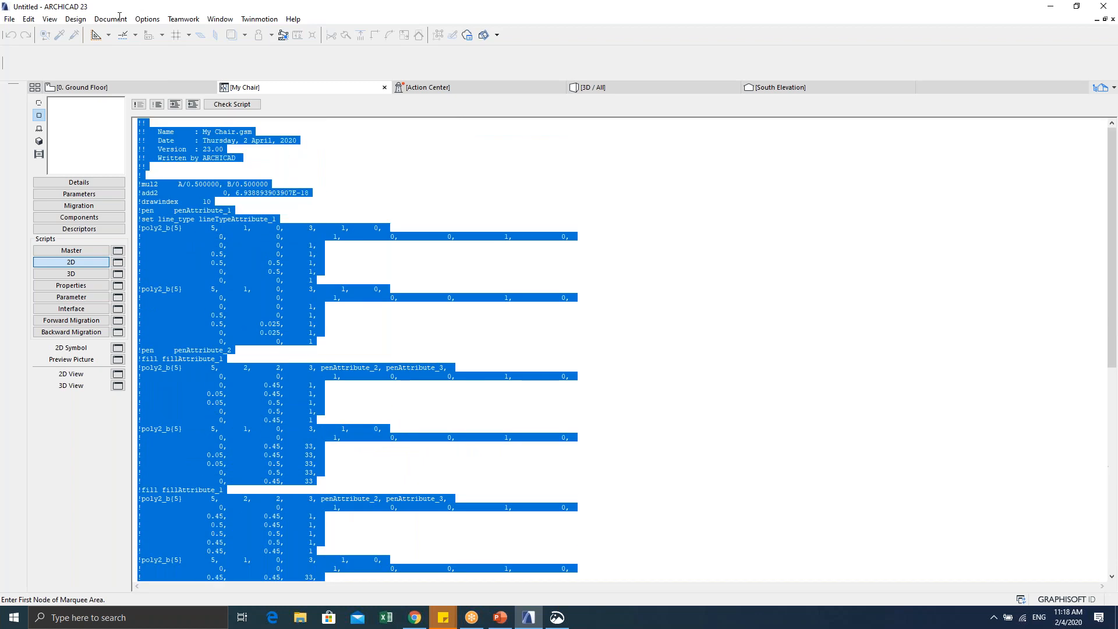
left_click(156, 105)
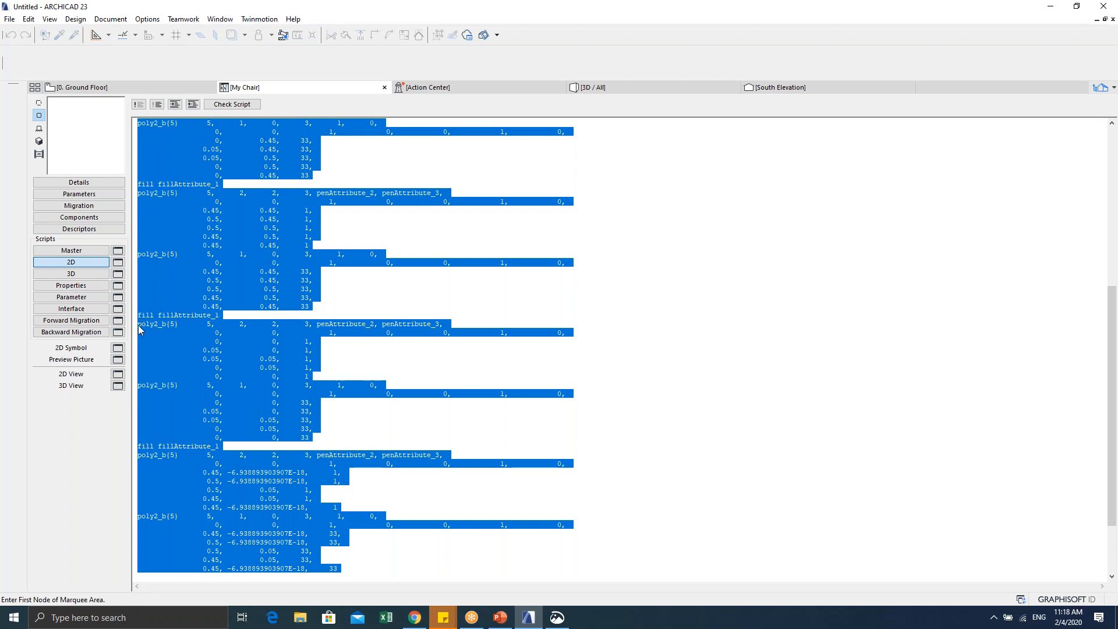
left_click(147, 337)
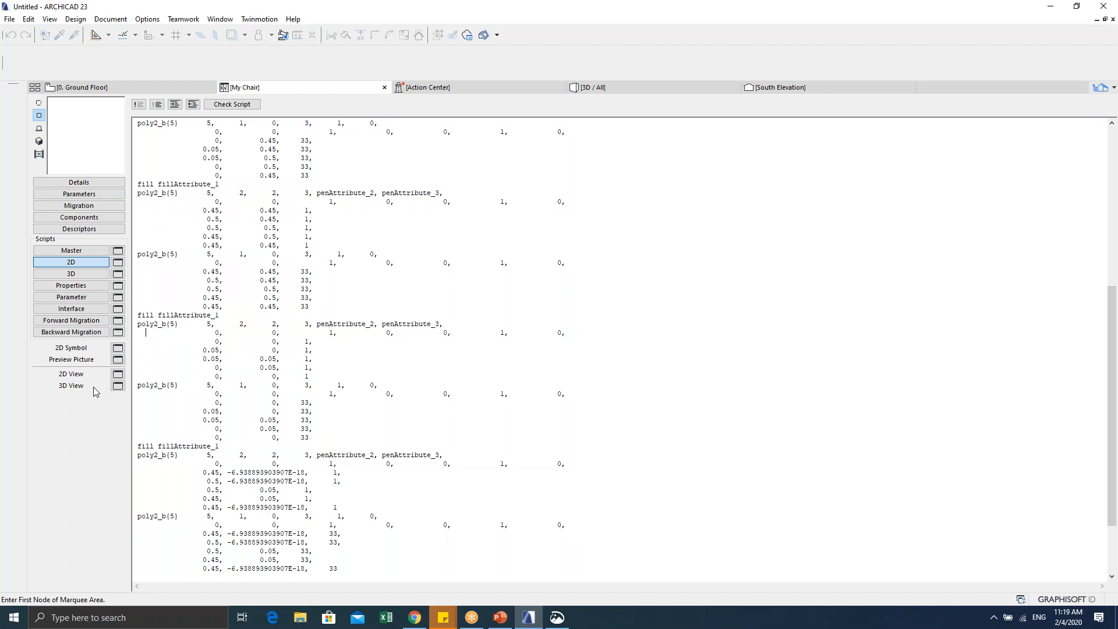
Step: Preview the chair's 2D outline with four corner legs, then close the preview
left_click(119, 374)
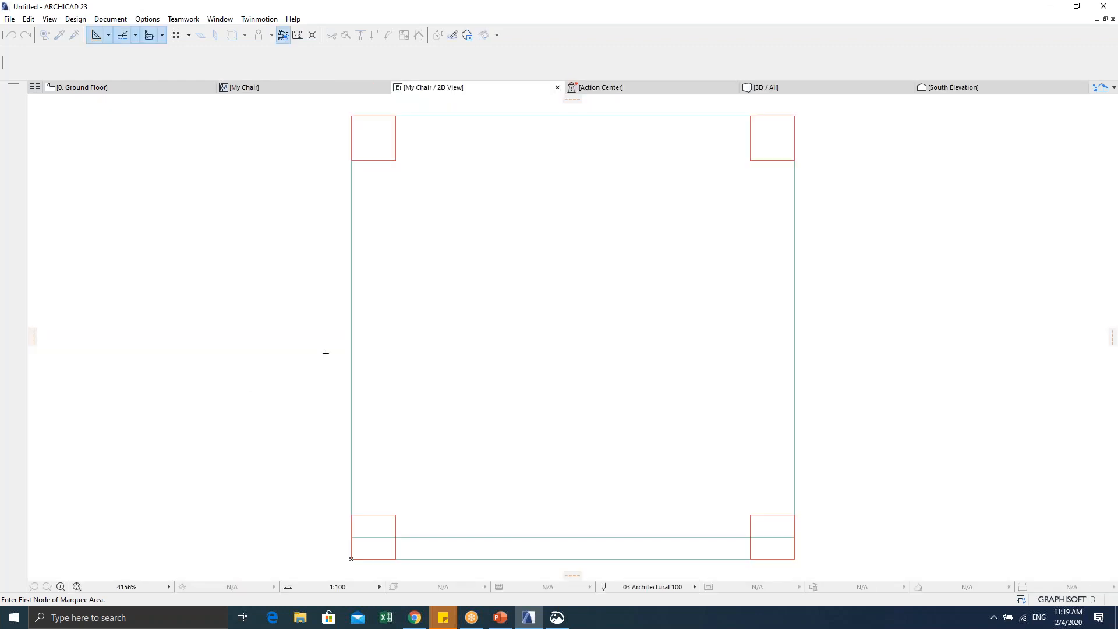
scroll(518, 459, "down", 3)
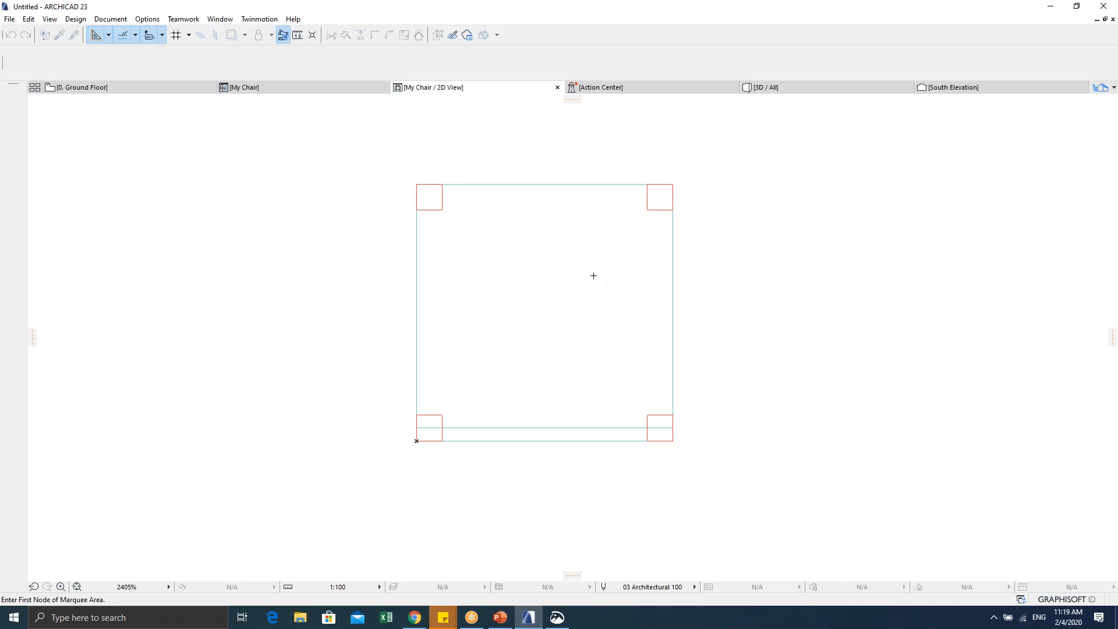
left_click(378, 88)
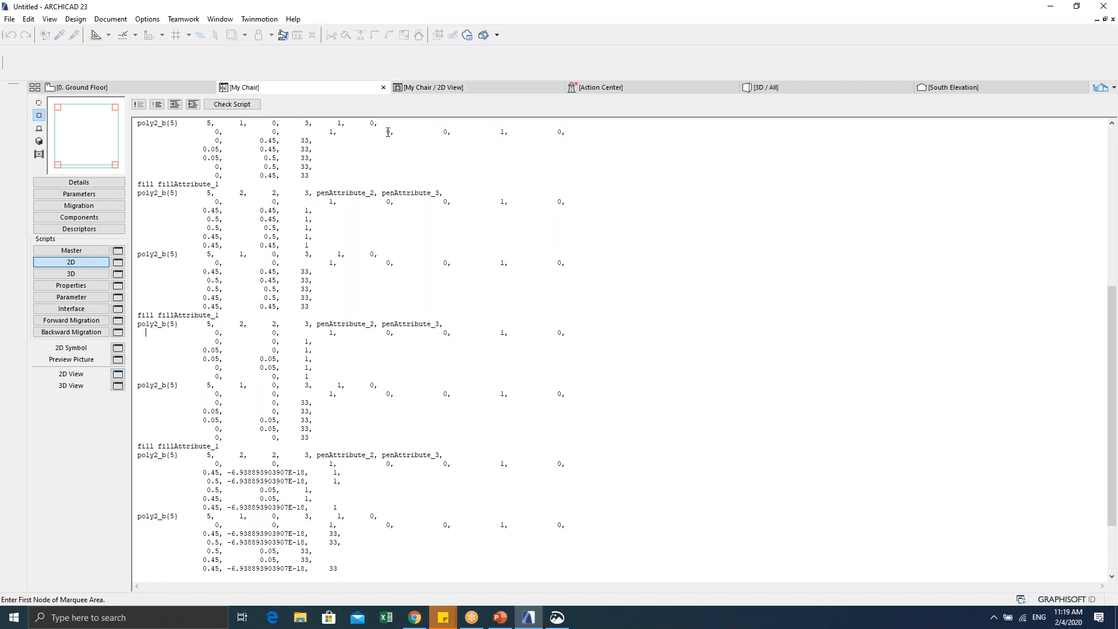
left_click(430, 98)
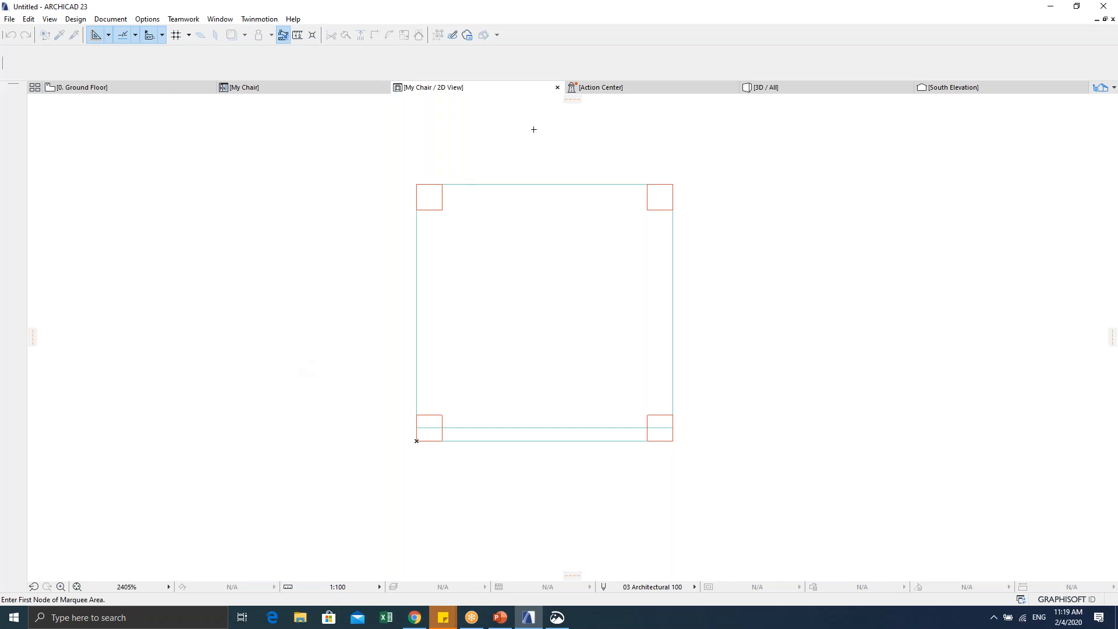
left_click(557, 88)
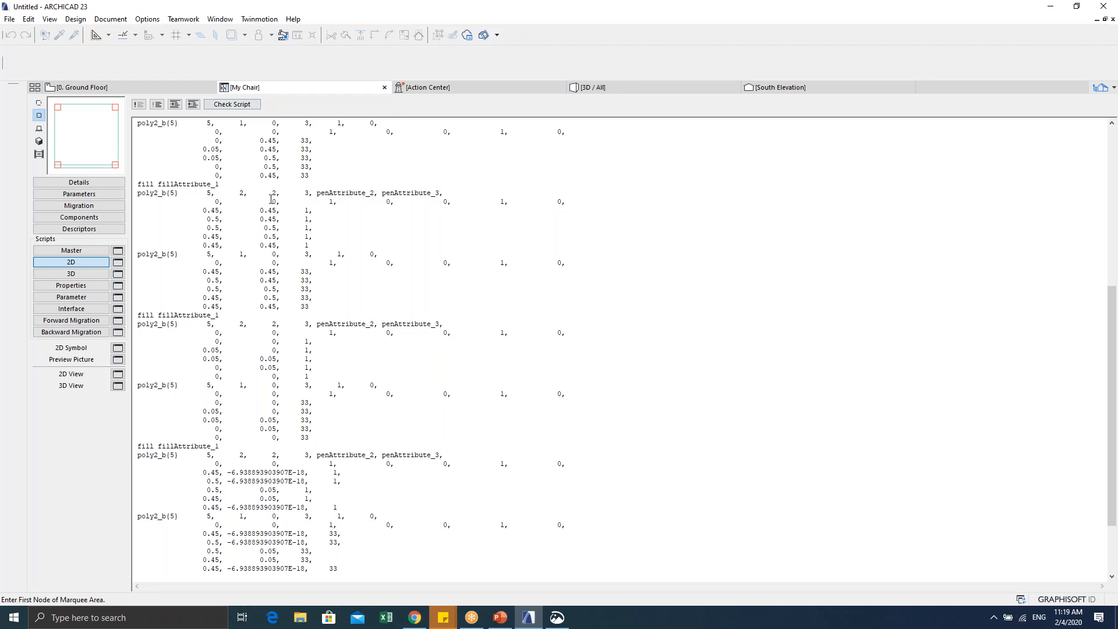
scroll(243, 324, "down", 3)
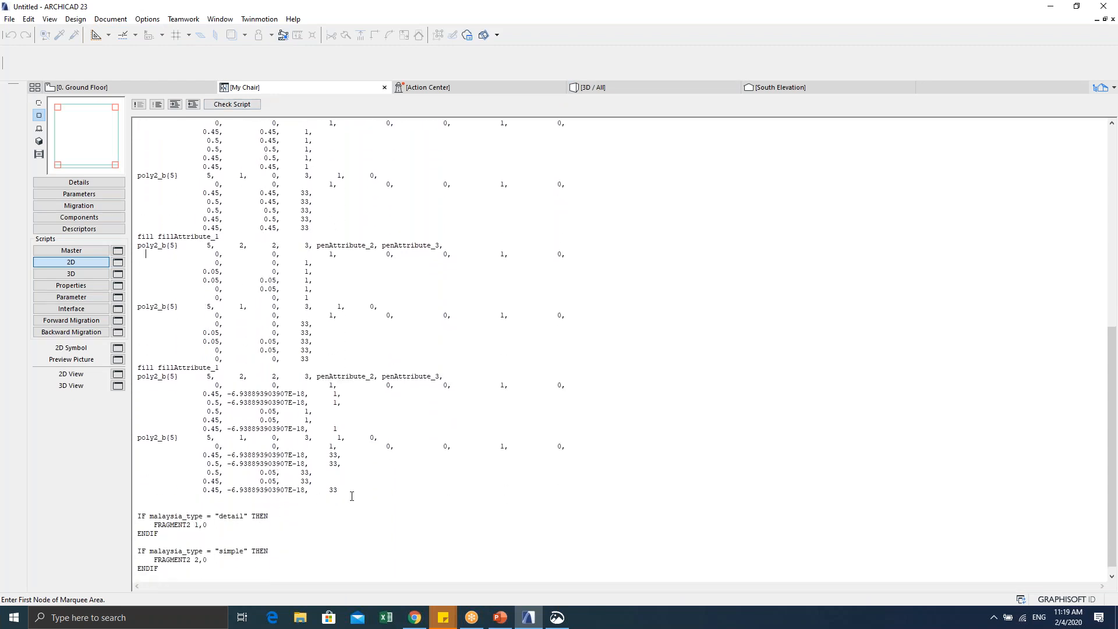
left_click_drag(351, 492, 260, 455)
Step: Comment out the entire My Chair 2D script
key("ctrl+a")
scroll(243, 349, "down", 2)
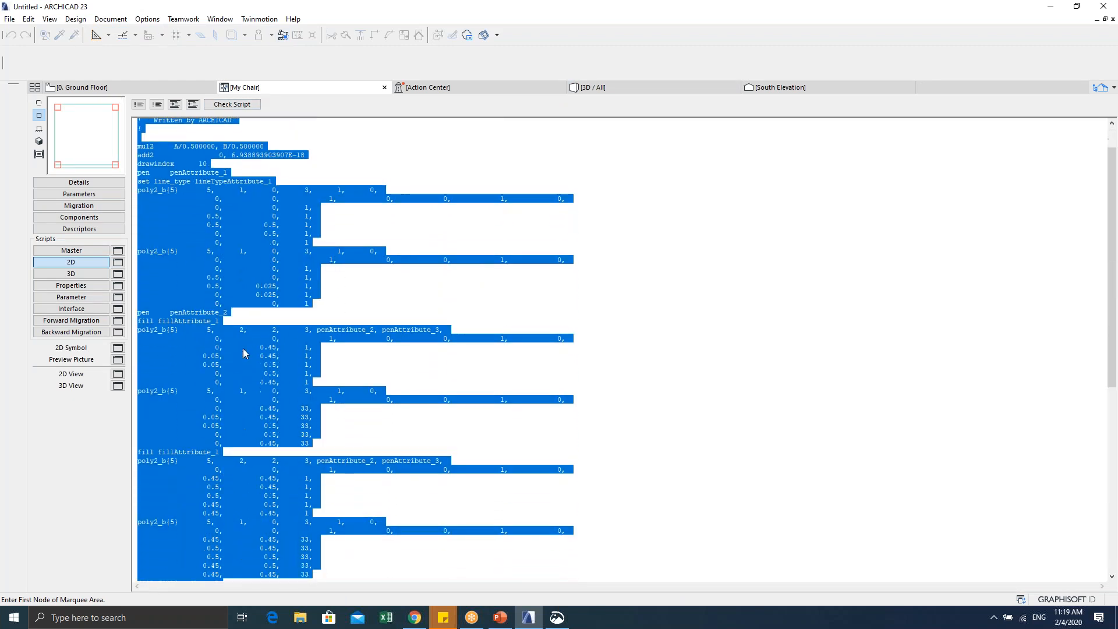
scroll(243, 352, "up", 2)
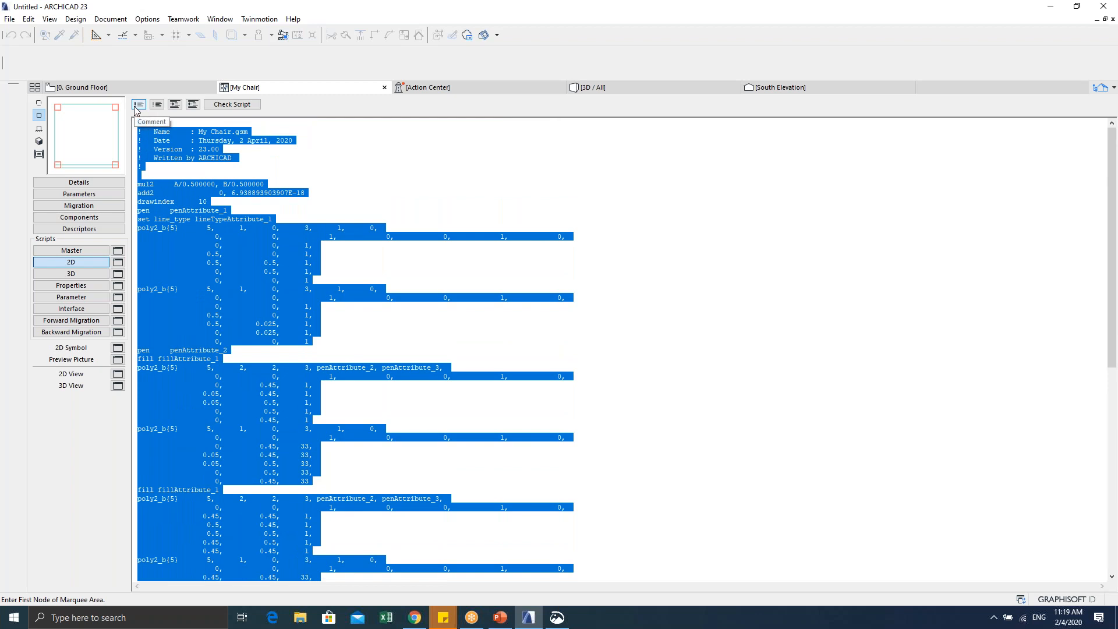
left_click(139, 104)
left_click(142, 463)
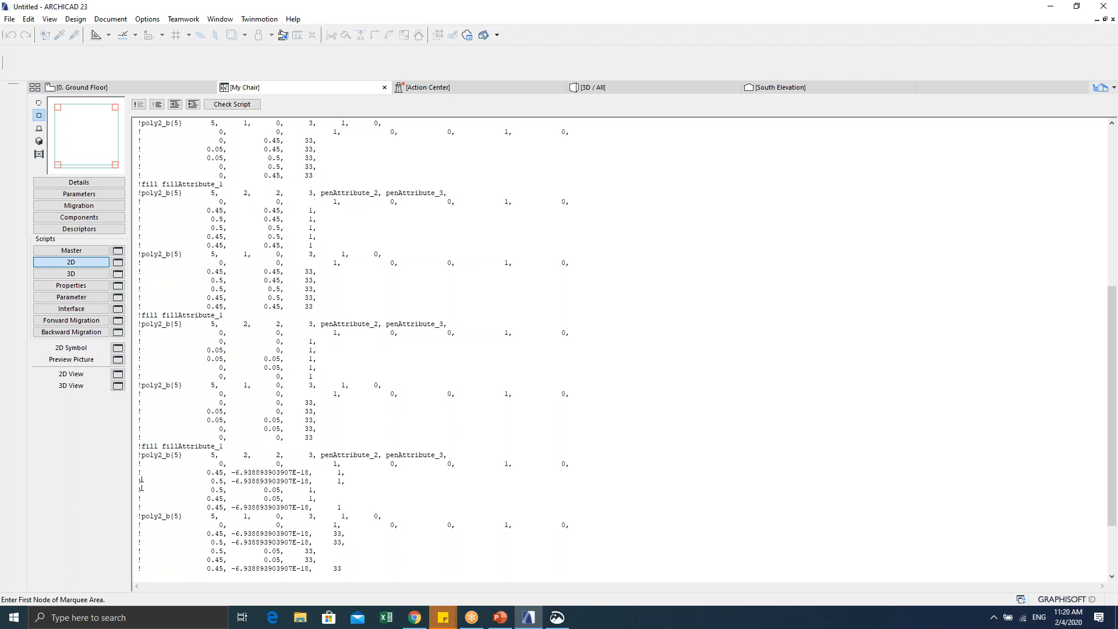
Step: Uncomment the drawing code and preview the seat square with its four red corner squares
scroll(277, 482, "down", 3)
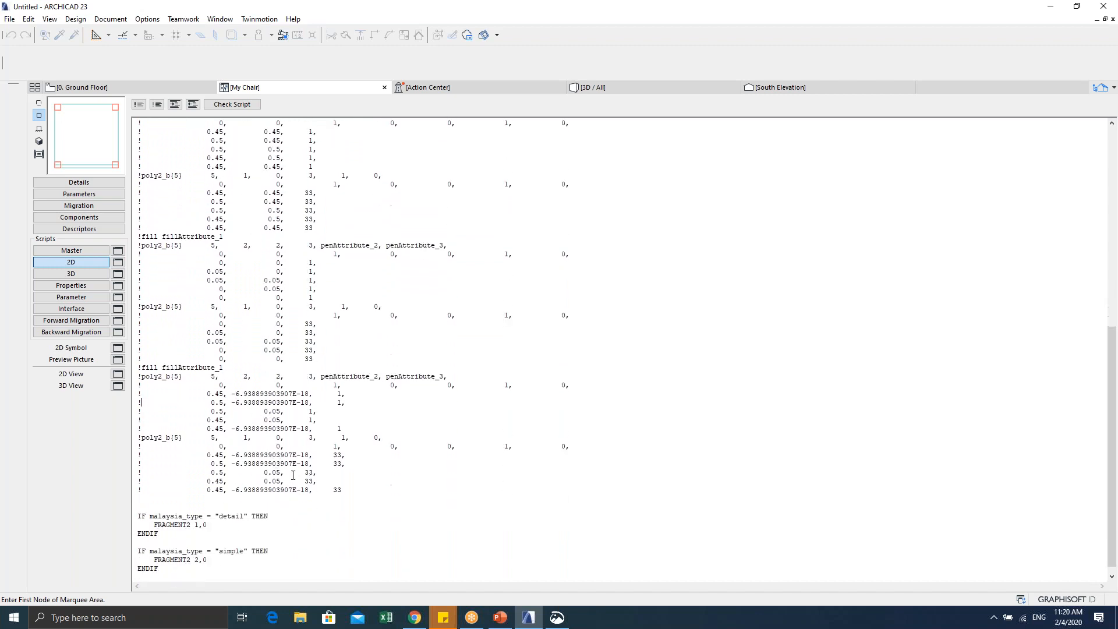
left_click_drag(342, 491, 126, 64)
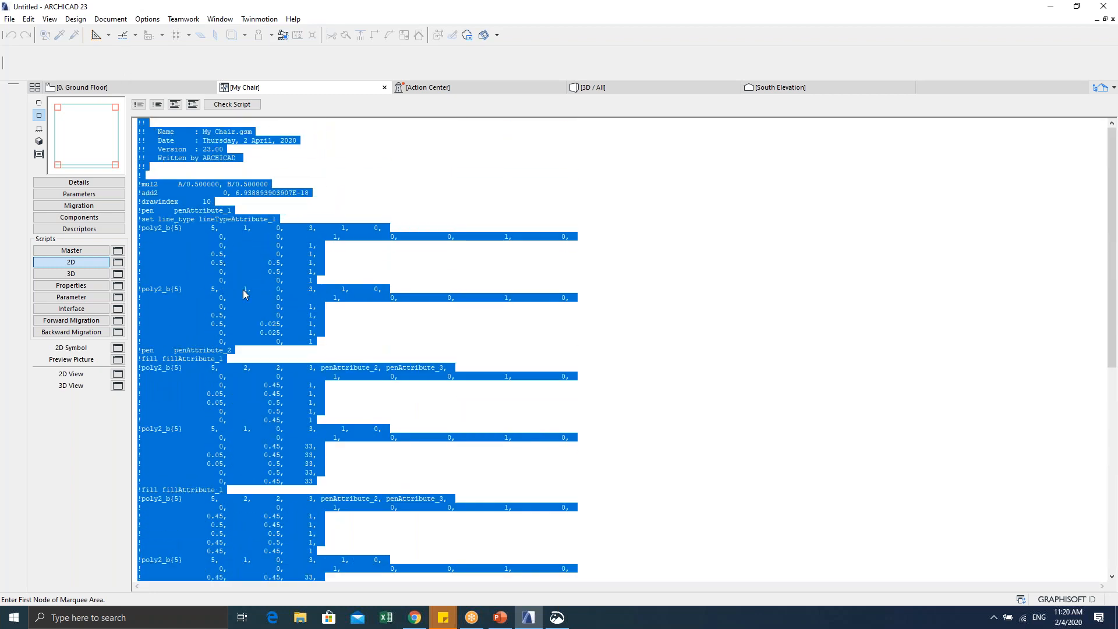
scroll(248, 294, "down", 3)
scroll(256, 360, "down", 10)
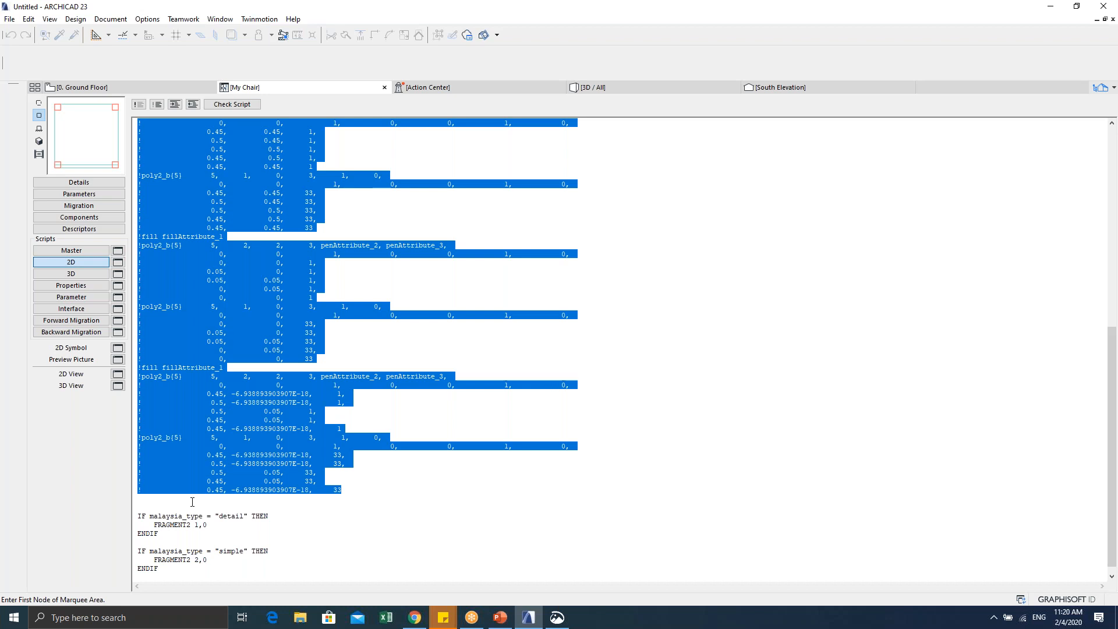
scroll(243, 353, "up", 12)
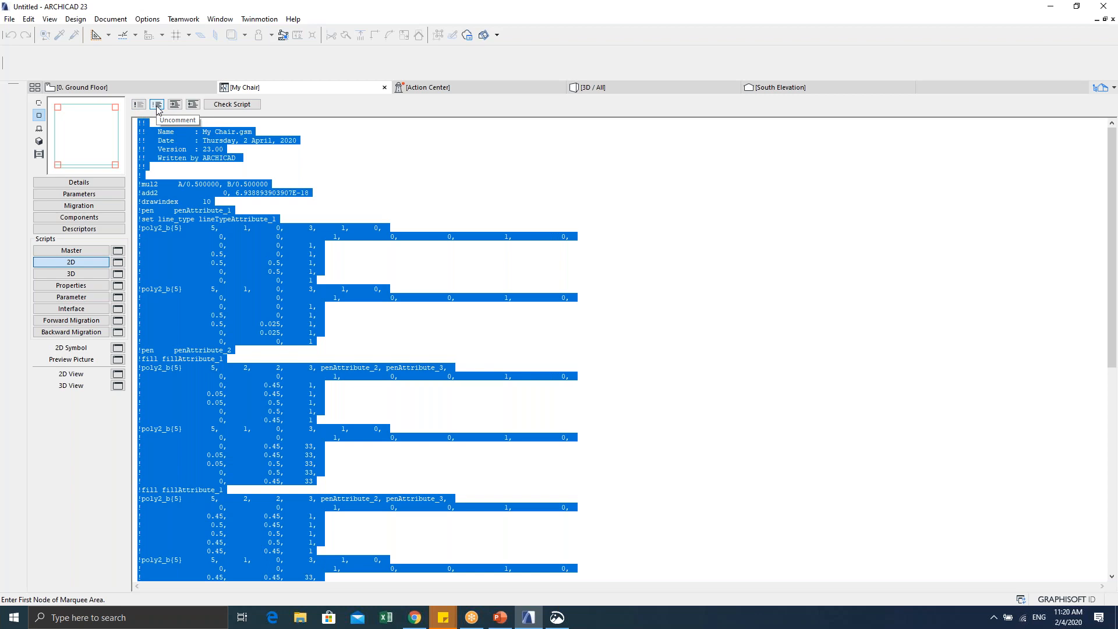
left_click(157, 105)
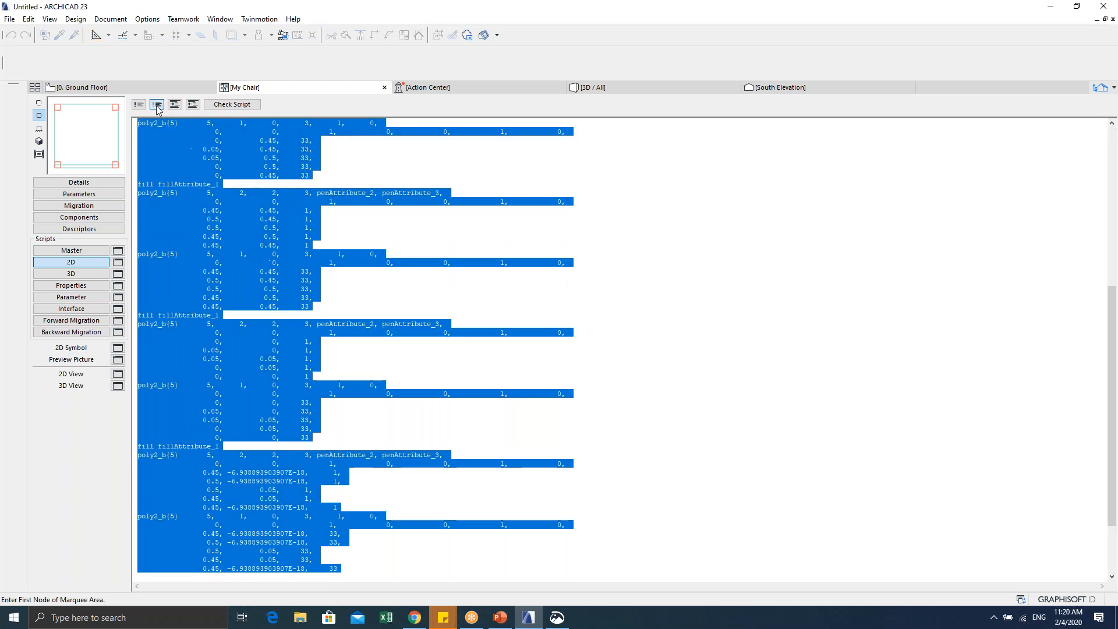
left_click(260, 279)
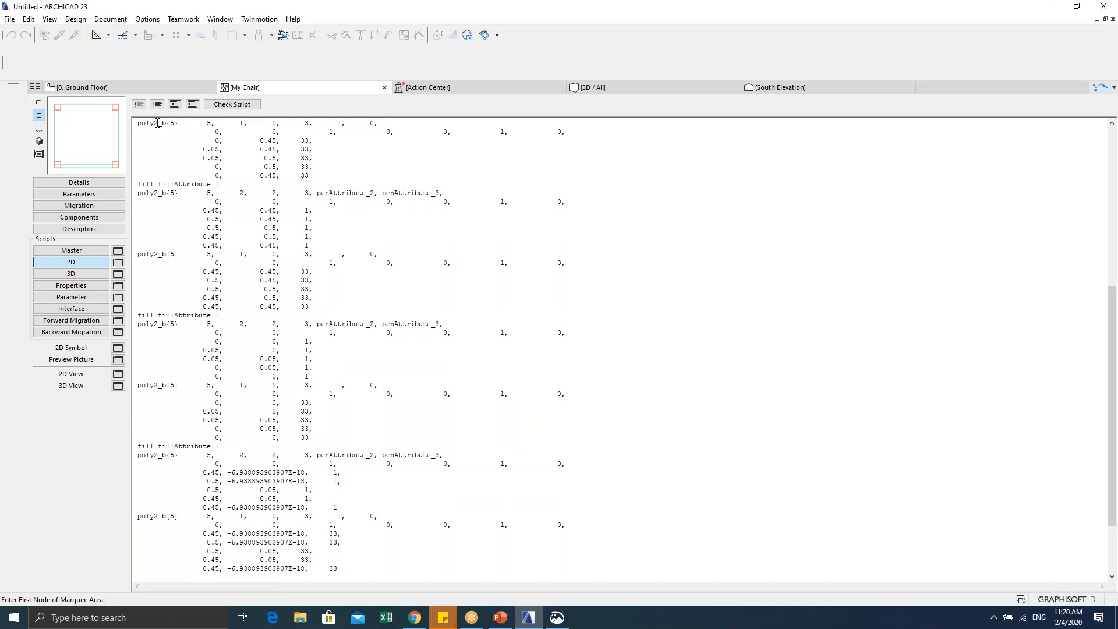
left_click(118, 376)
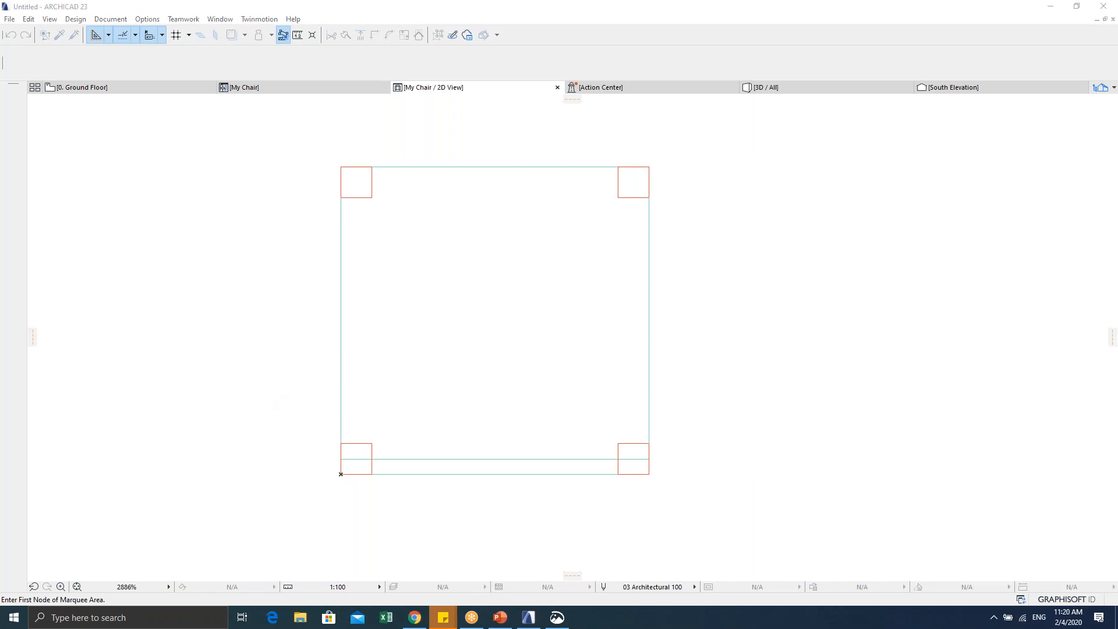
left_click(280, 92)
Step: Select the whole 2D script and check the chair's 2D preview again
left_click(287, 88)
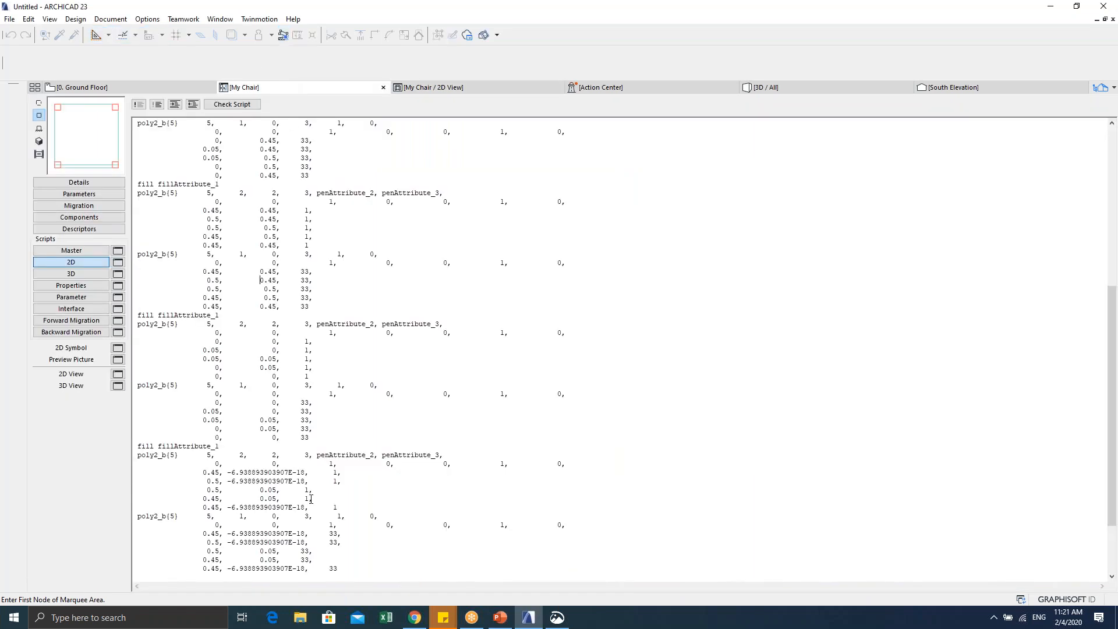
scroll(280, 534, "down", 3)
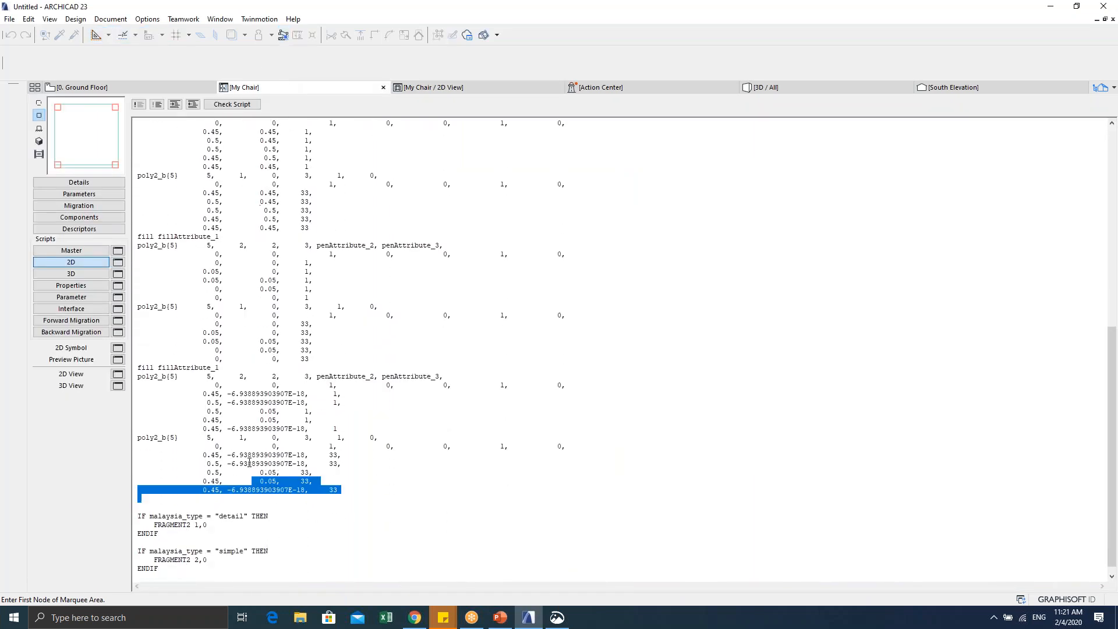
key("ctrl+a")
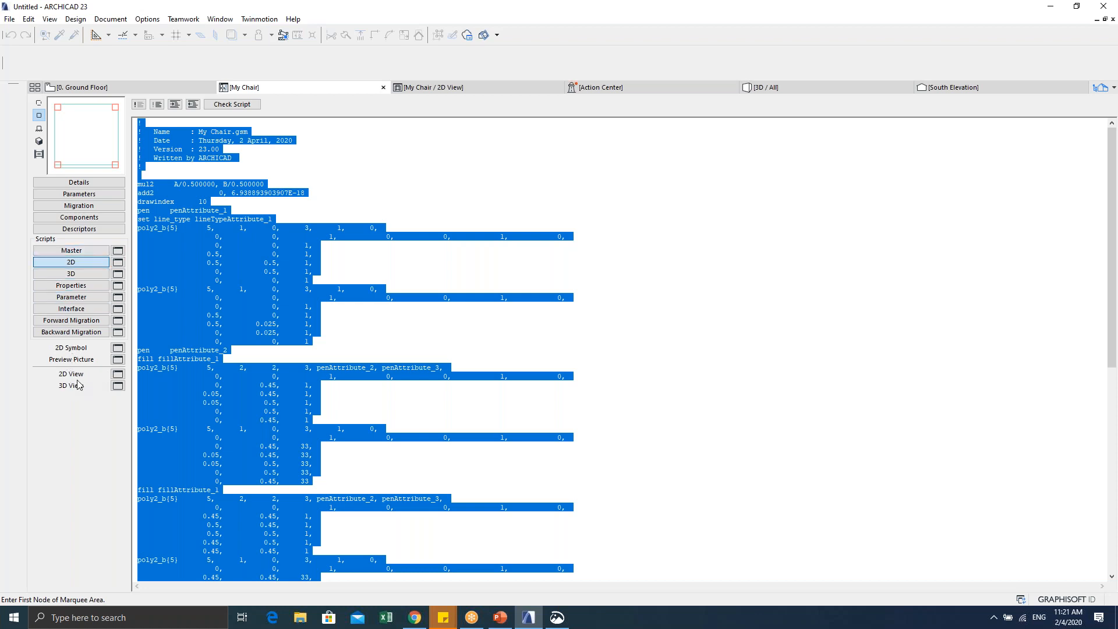
left_click(118, 376)
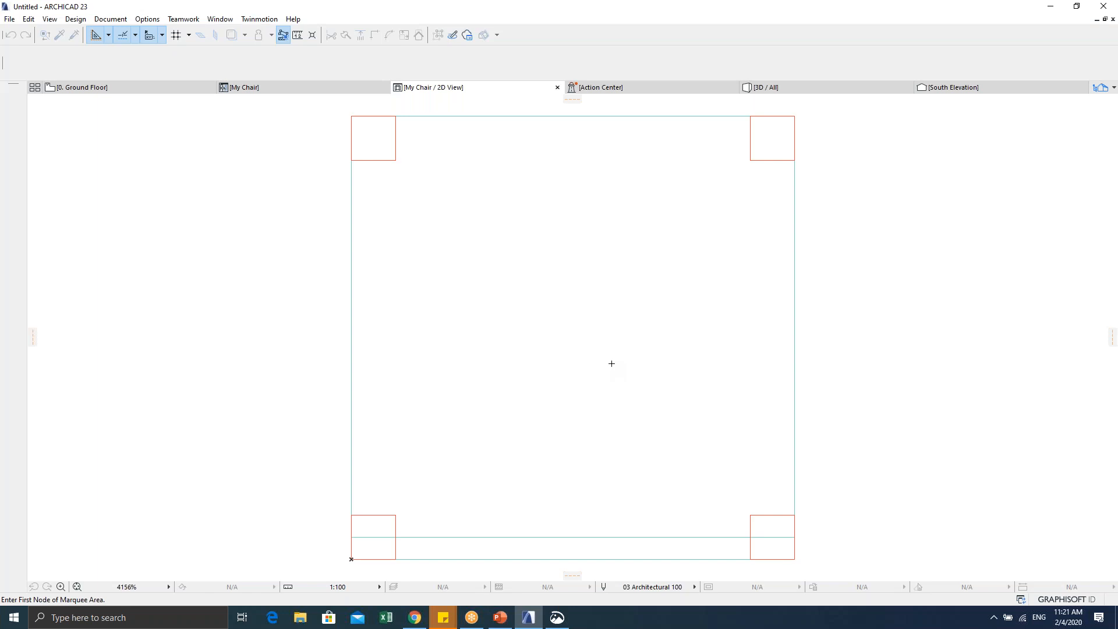
left_click(293, 93)
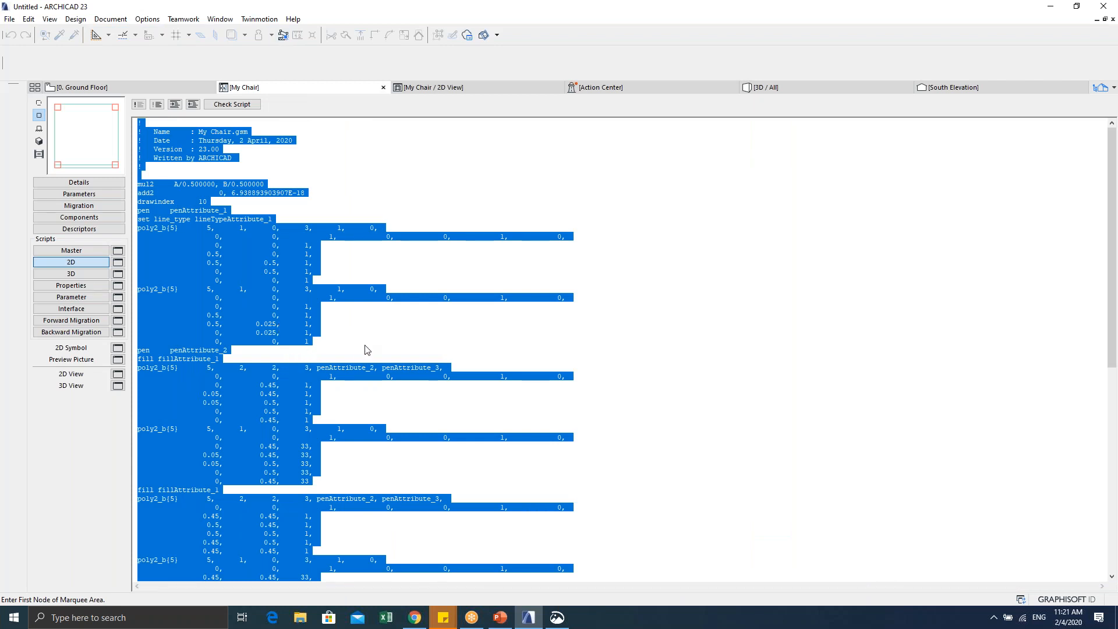
Step: Select the poly2_b and fill drawing code above the malaysia_type IF blocks
left_click(508, 355)
scroll(479, 386, "down", 2)
scroll(492, 370, "up", 2)
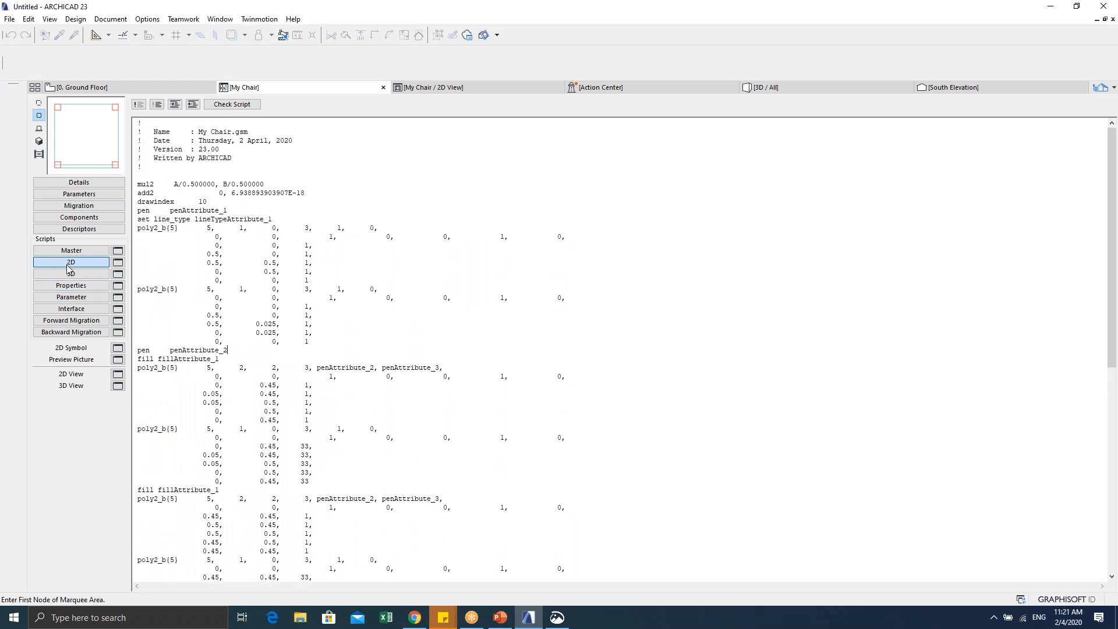
scroll(243, 279, "down", 15)
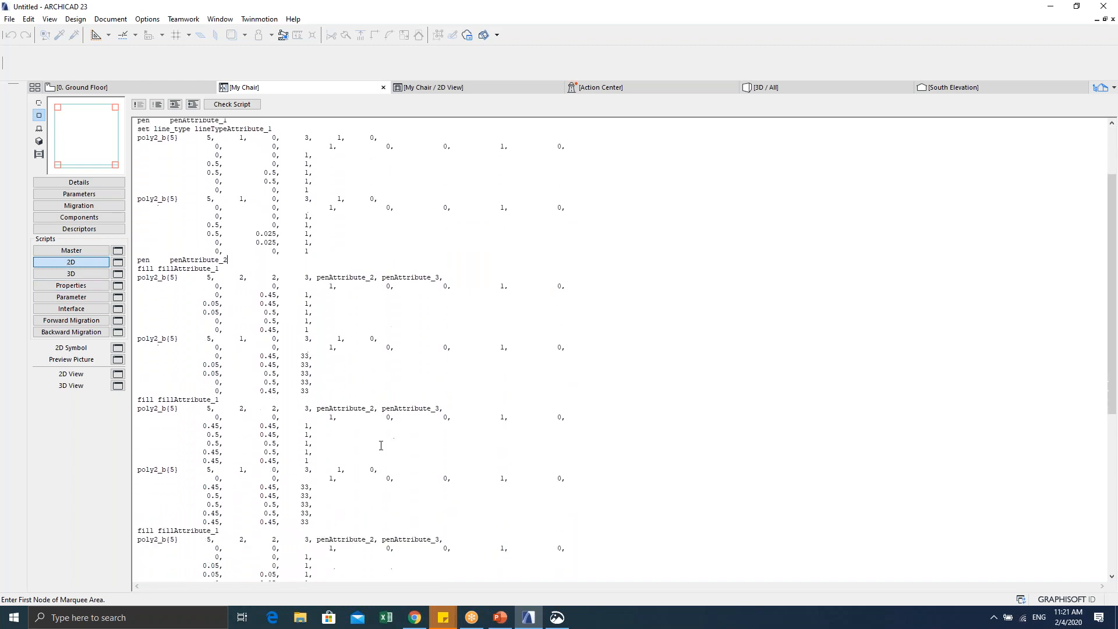
left_click_drag(149, 495, 169, 117)
scroll(219, 300, "down", 15)
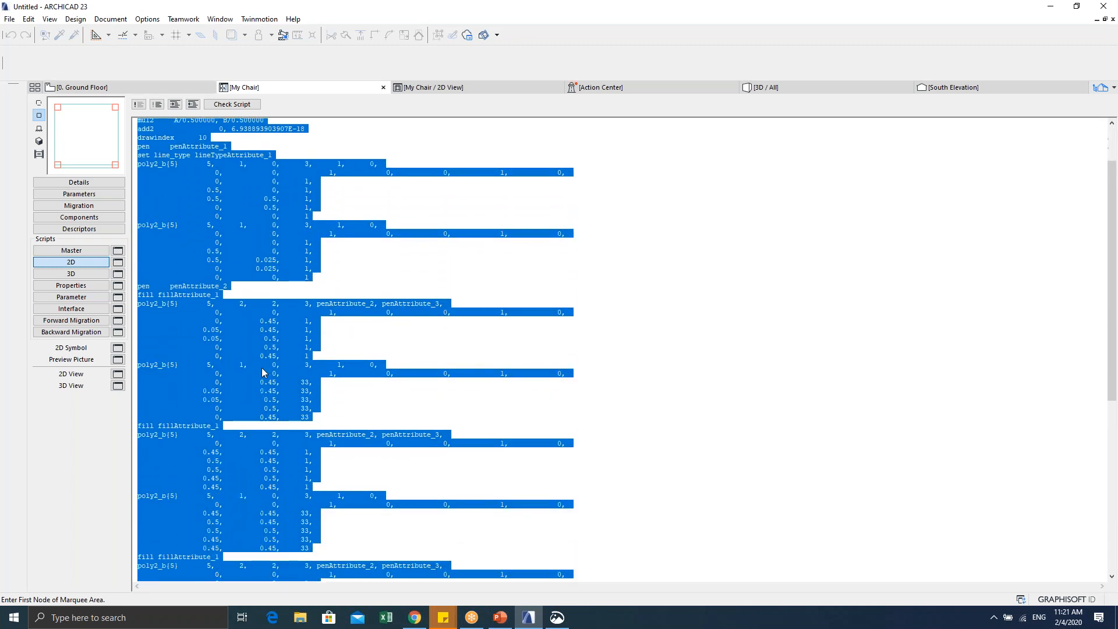
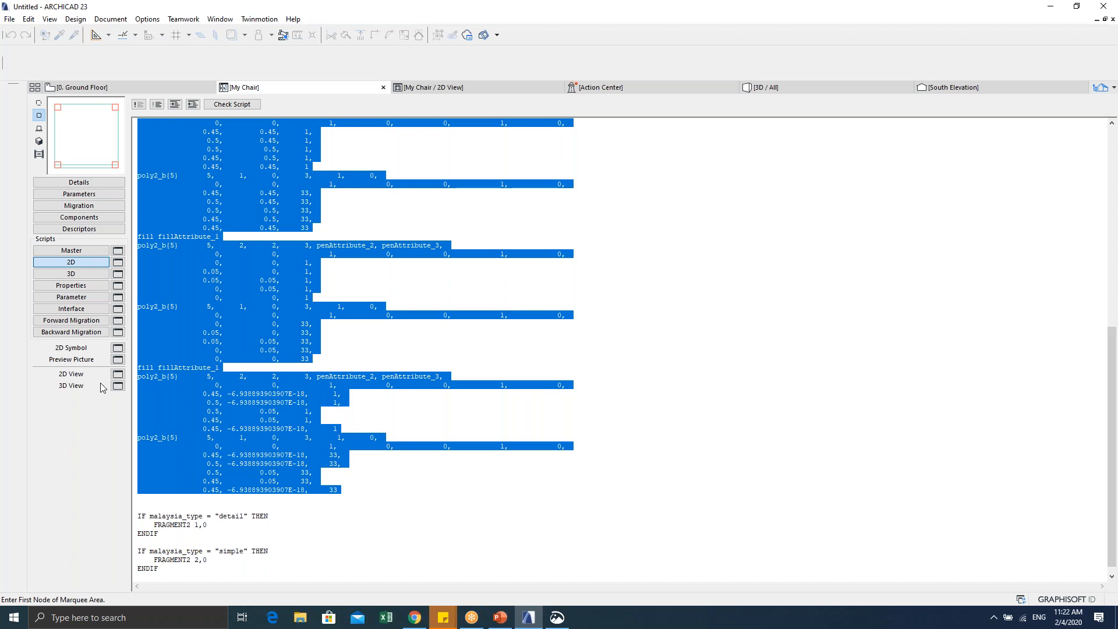
Step: Comment out the selected 2D script lines, then select the whole script and uncomment it again
left_click(146, 403)
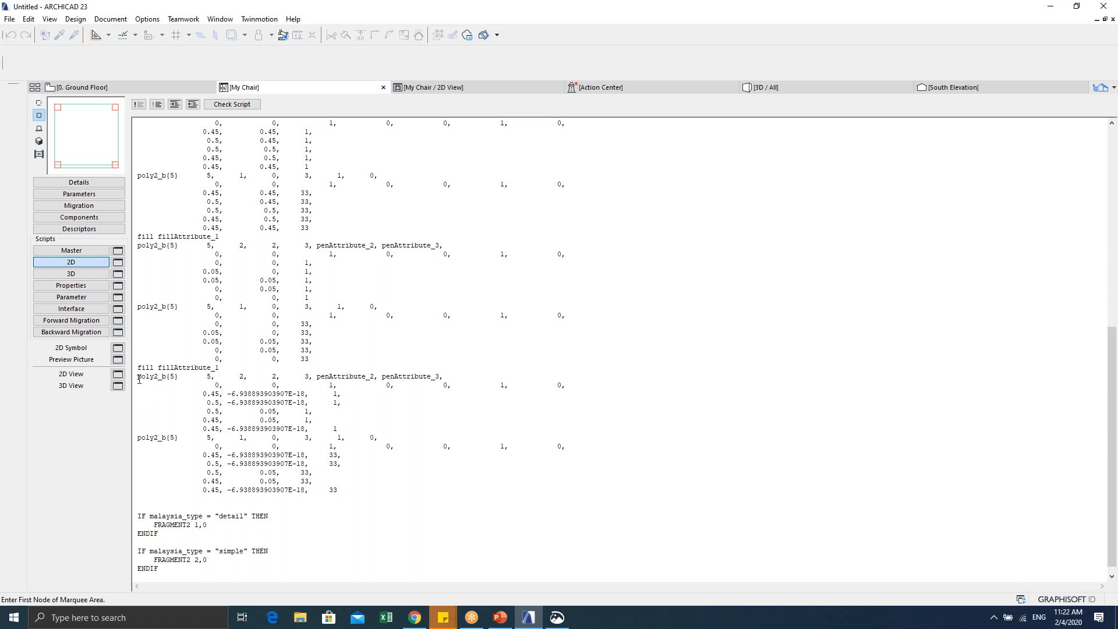
left_click(135, 377)
left_click_drag(350, 495, 129, 107)
left_click(137, 105)
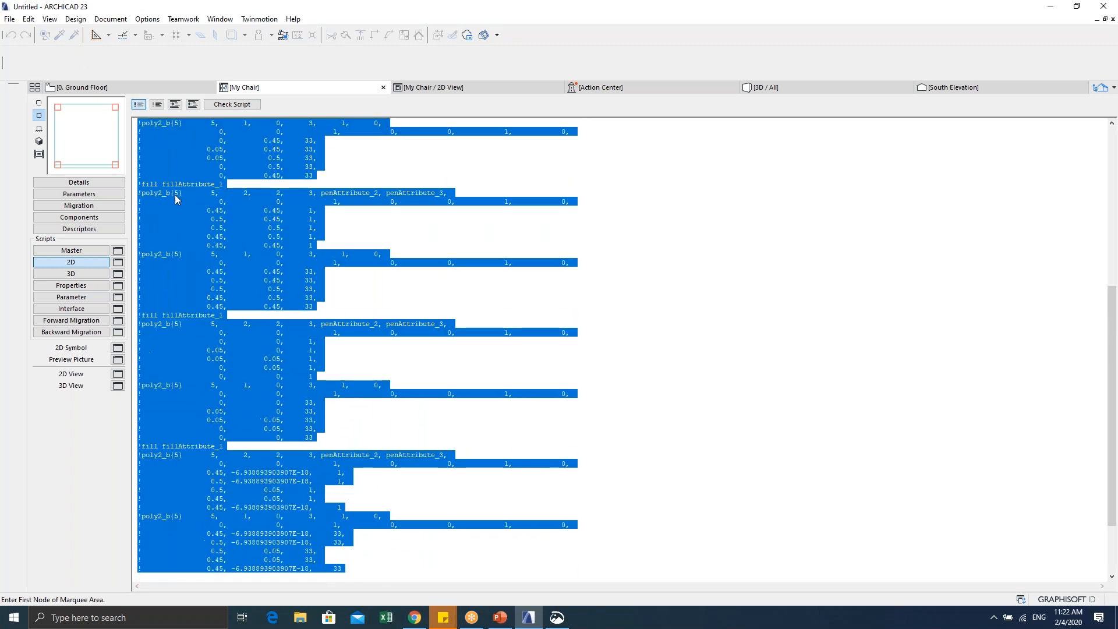
scroll(199, 450, "down", 3)
left_click(177, 471)
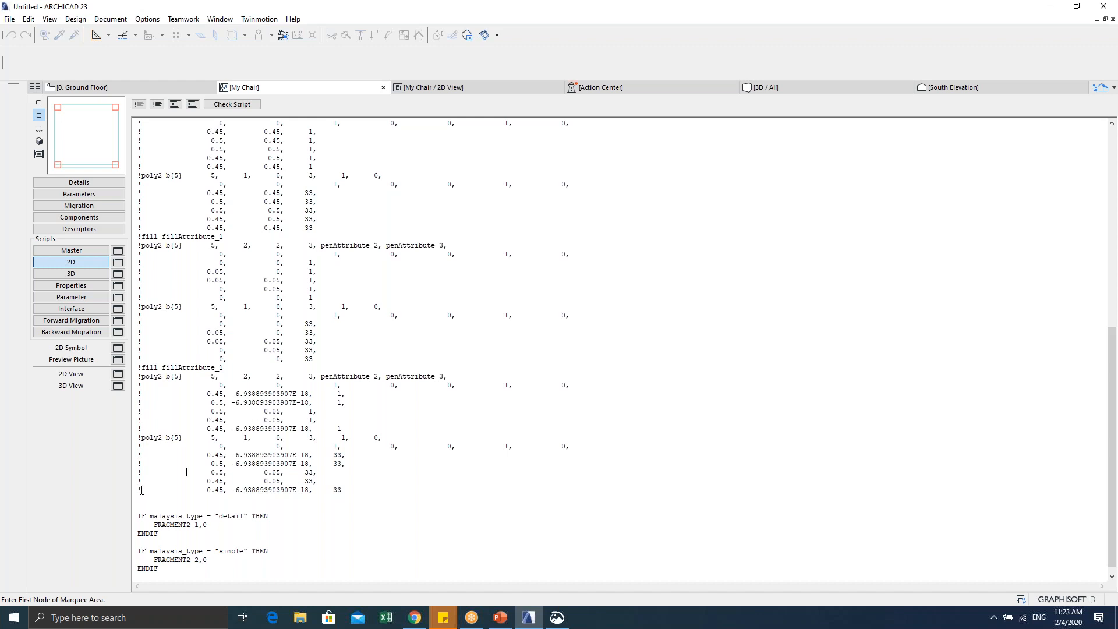
left_click_drag(350, 490, 161, 111)
left_click(158, 106)
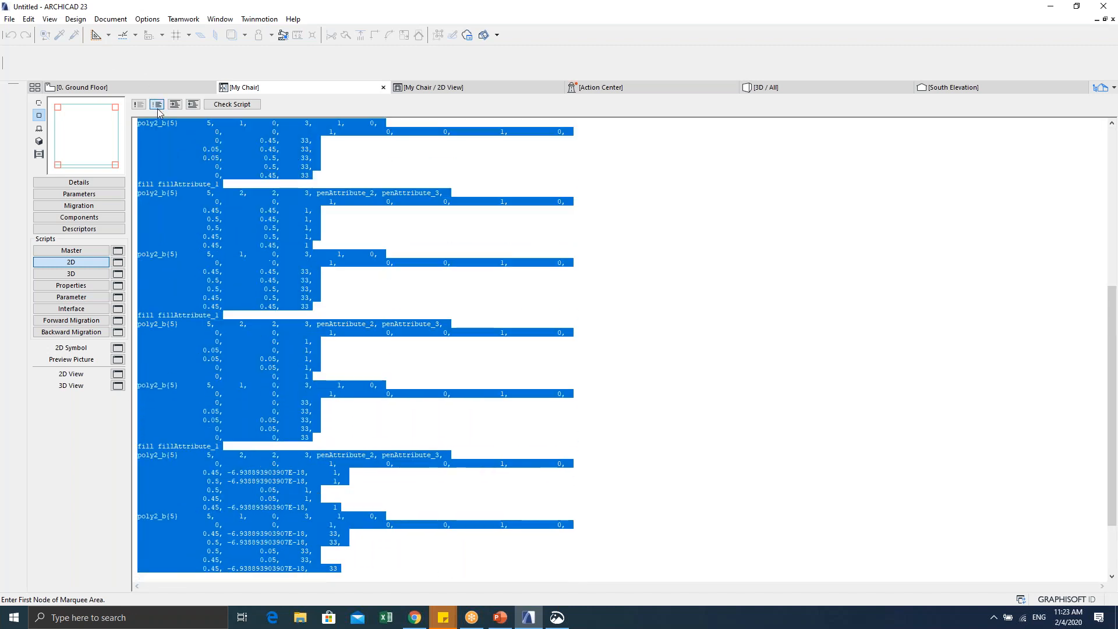
scroll(268, 408, "down", 3)
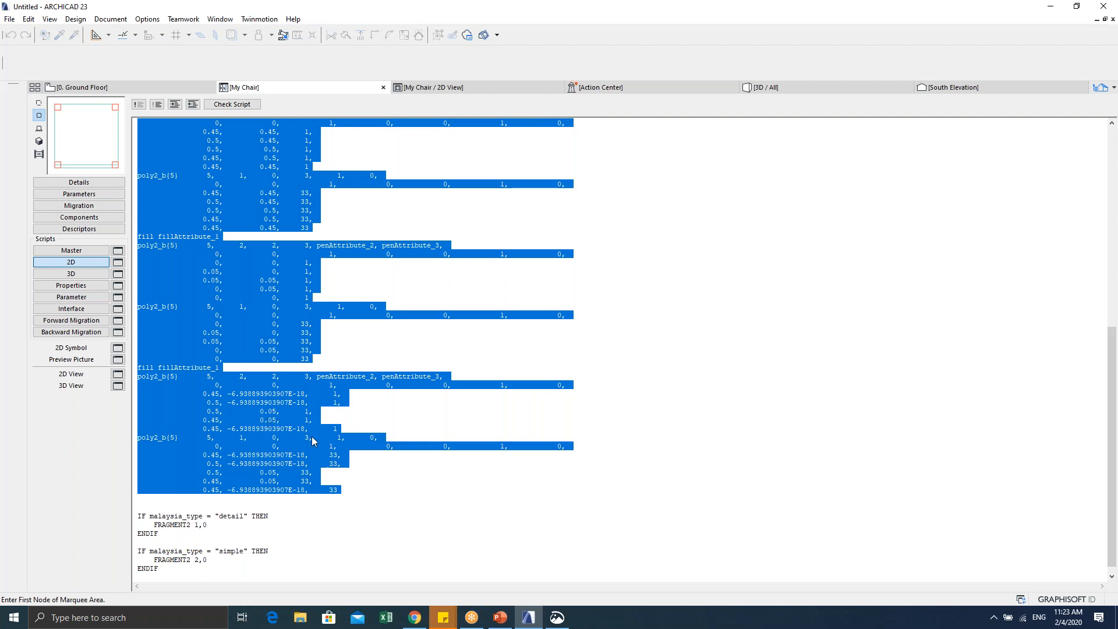
left_click(355, 464)
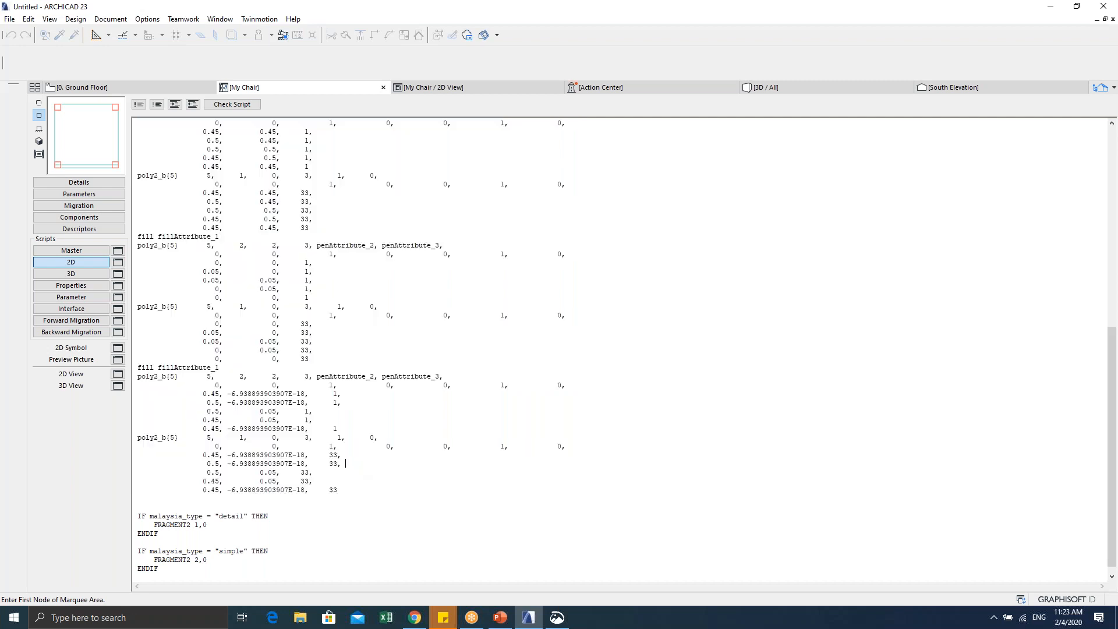
Step: Preview the 2D symbol, then comment out the fill and poly2_b code above the IF blocks
left_click(119, 374)
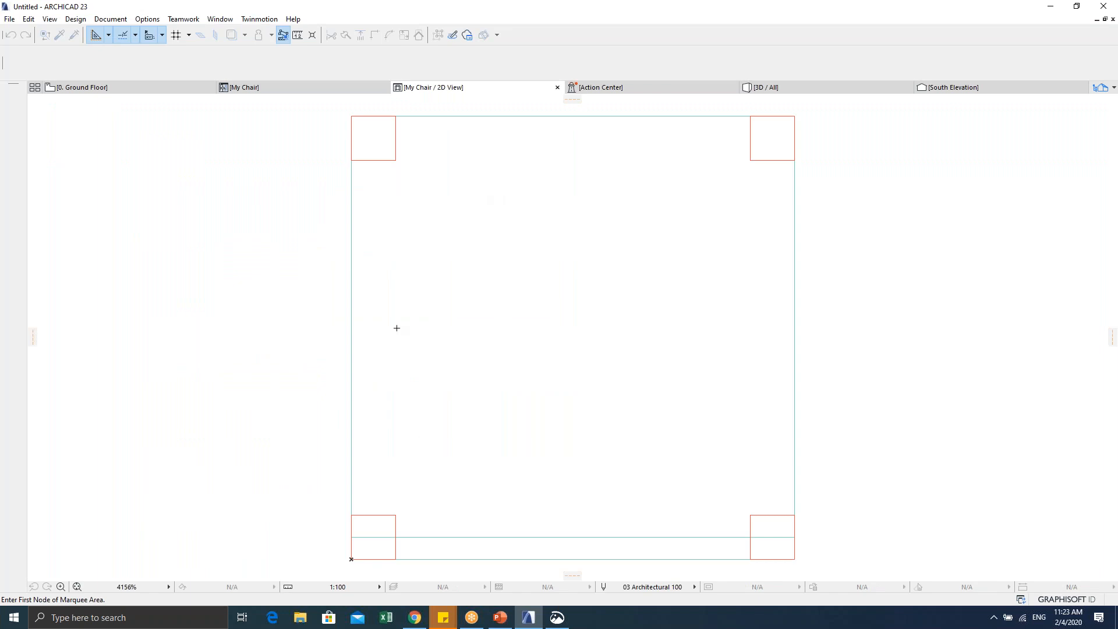
left_click(306, 92)
left_click_drag(342, 494, 140, 109)
left_click(140, 108)
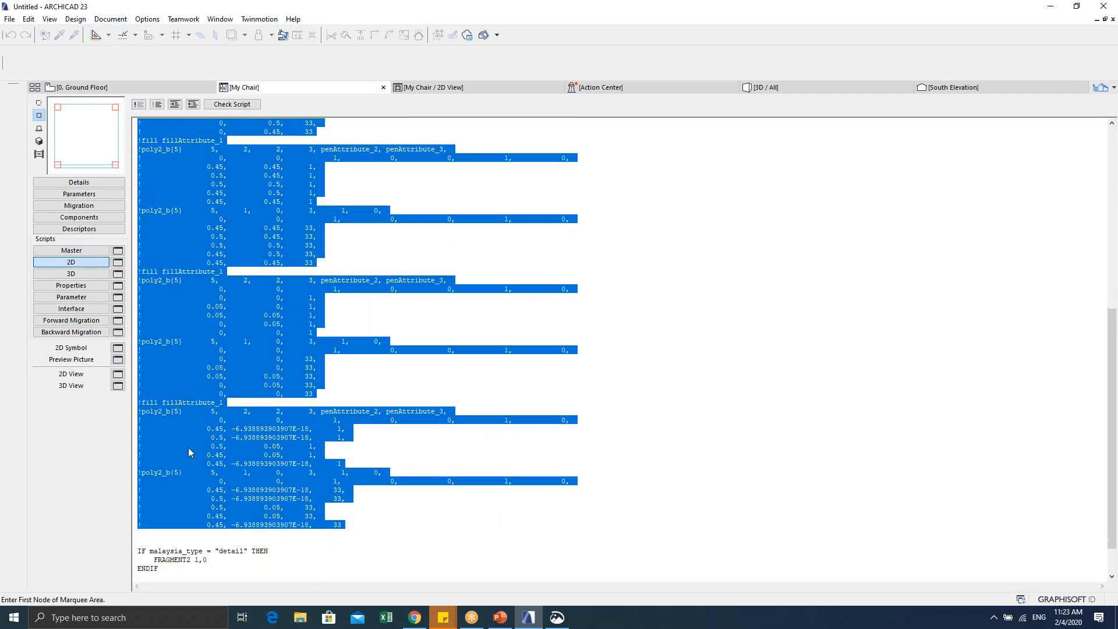
left_click(146, 492)
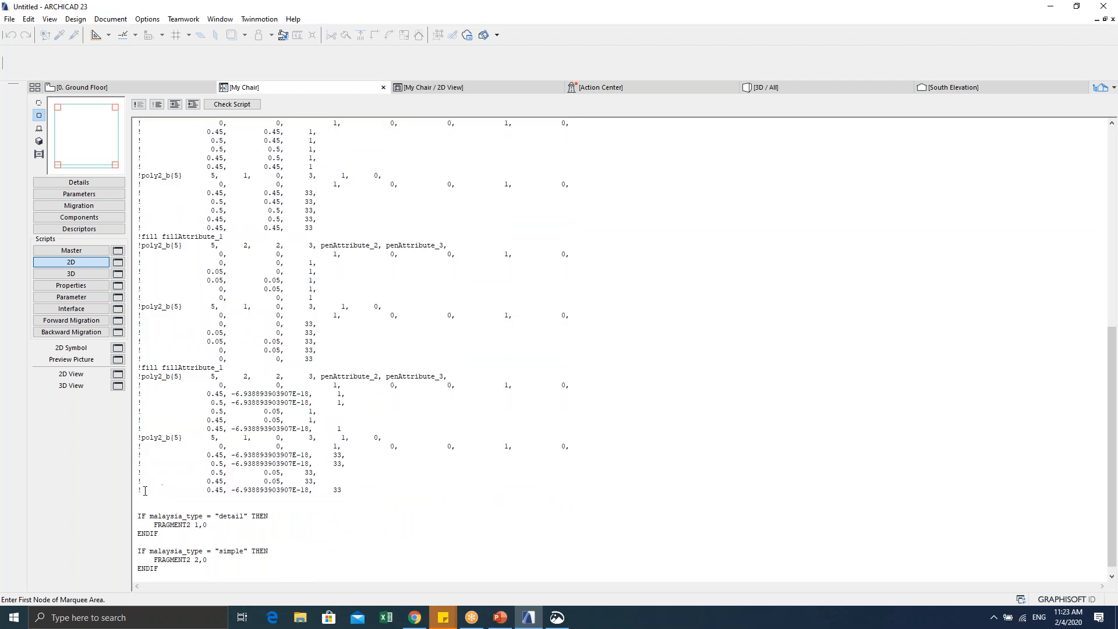
Step: Capture a Snip & Sketch snip of the commented 2D script area
left_click(558, 617)
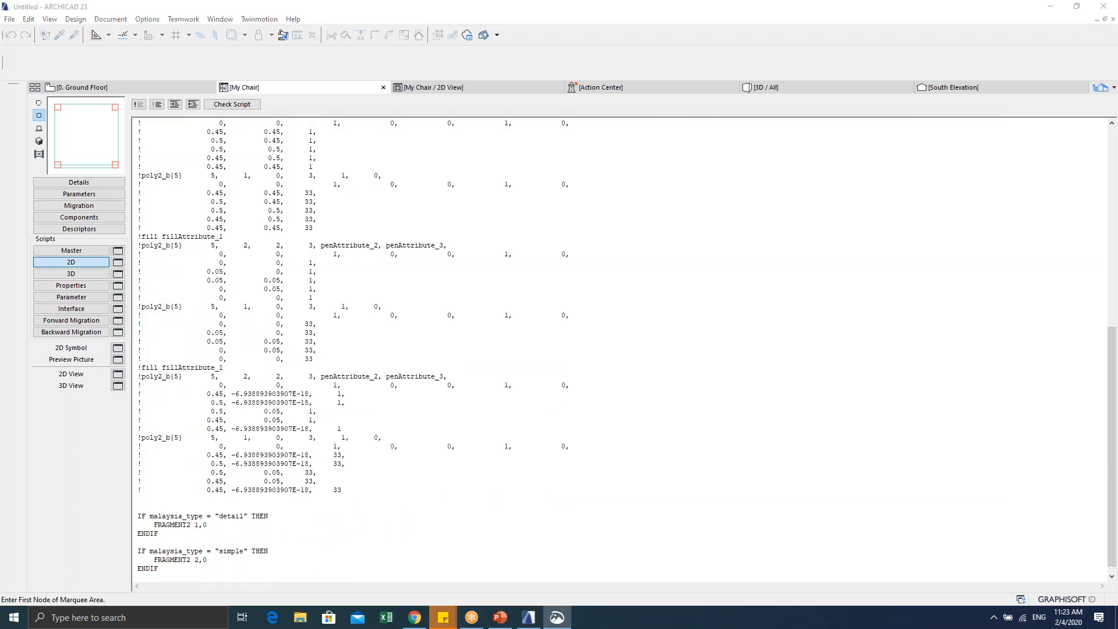
left_click(192, 149)
left_click_drag(119, 514, 643, 54)
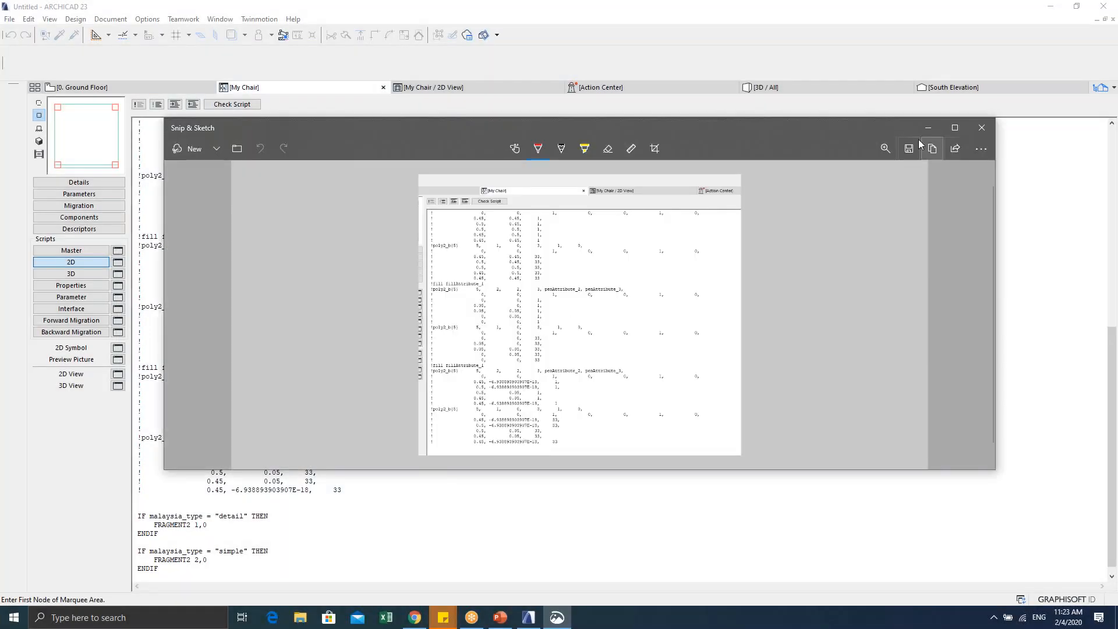
Step: Zoom the snip to 260%, minimize Snip & Sketch, and preview the commented-out 2D symbol
left_click(885, 148)
left_click_drag(816, 179, 897, 177)
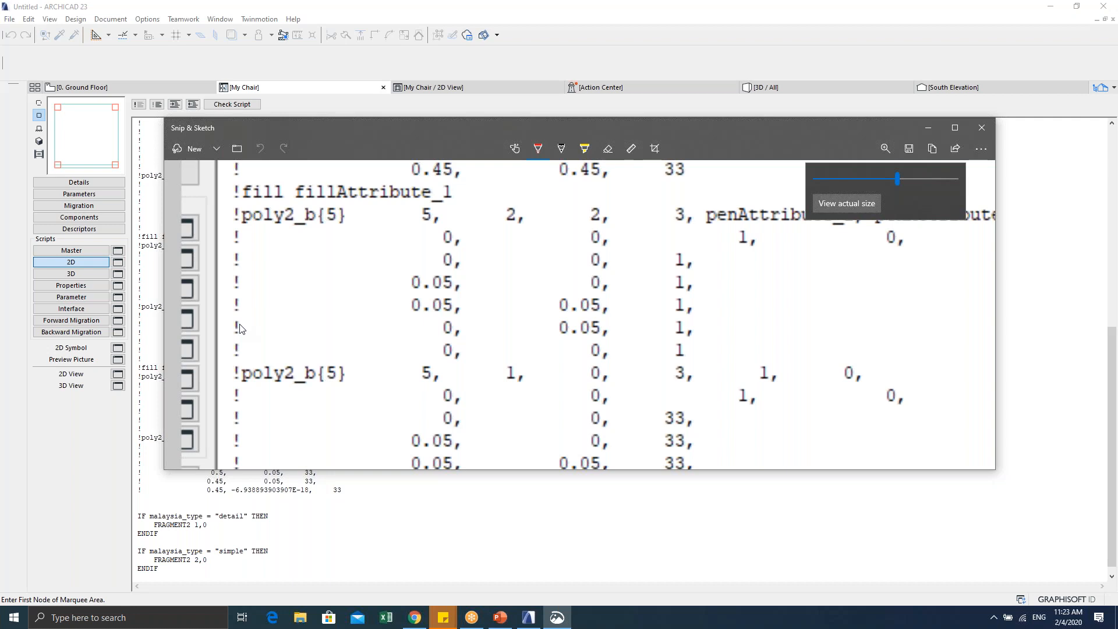
left_click(928, 128)
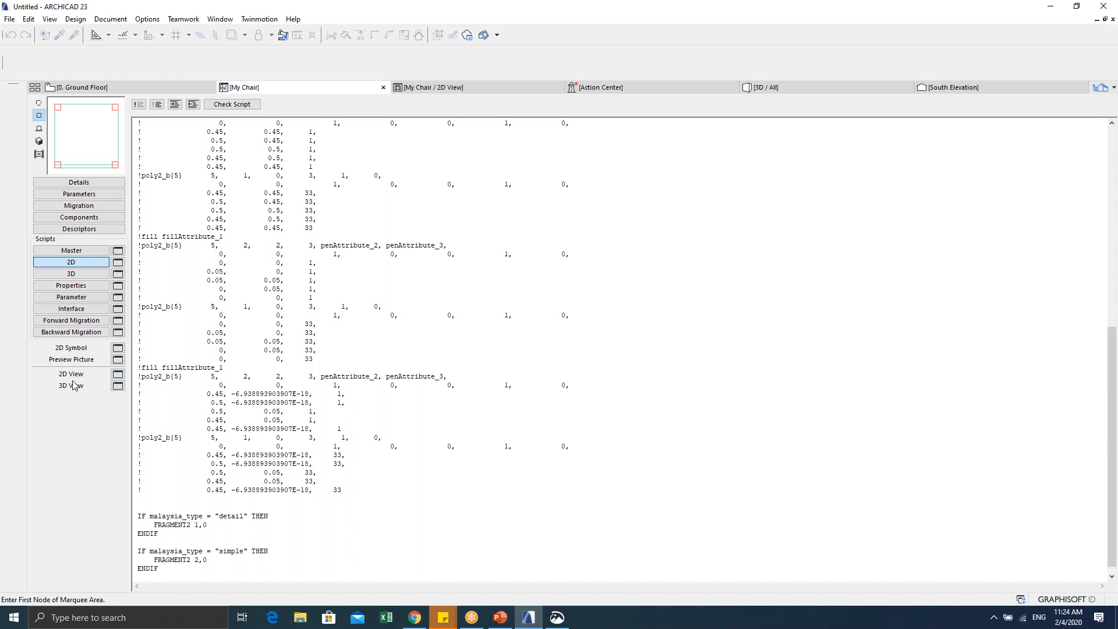
left_click(118, 374)
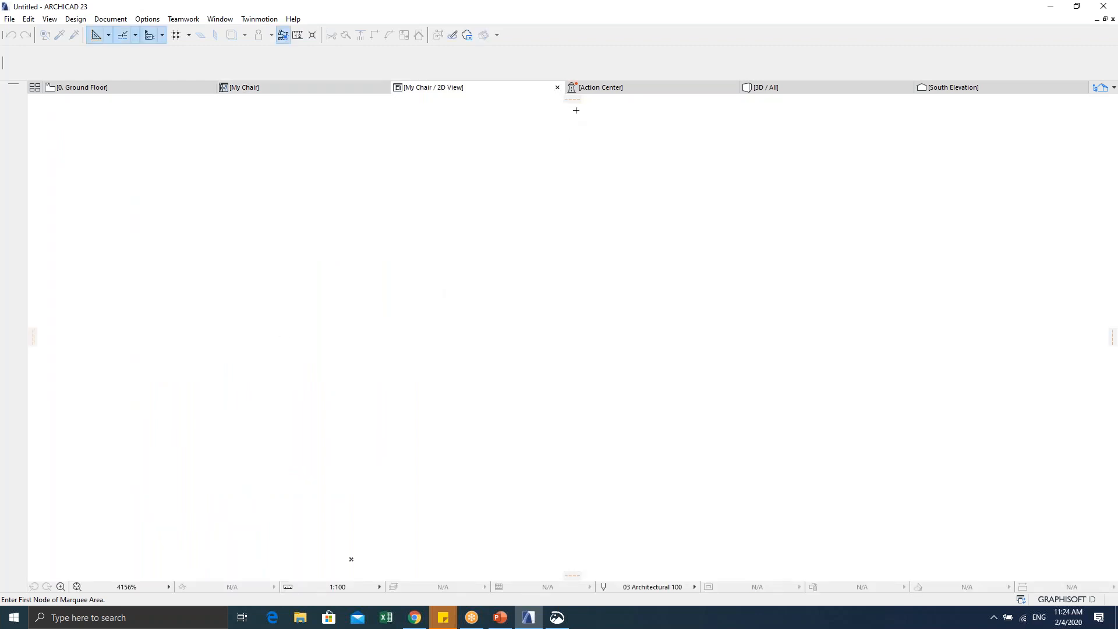
Step: Uncomment the pen, fill and poly2_b lines and preview the restored square with red corners
left_click(557, 87)
left_click_drag(320, 504, 163, 73)
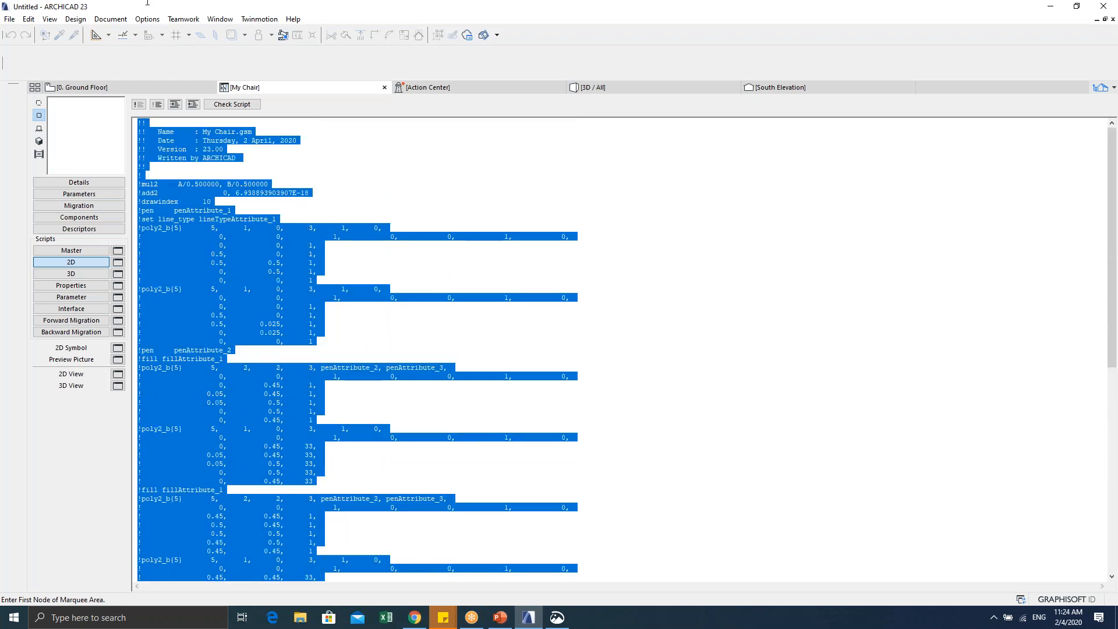
left_click(157, 106)
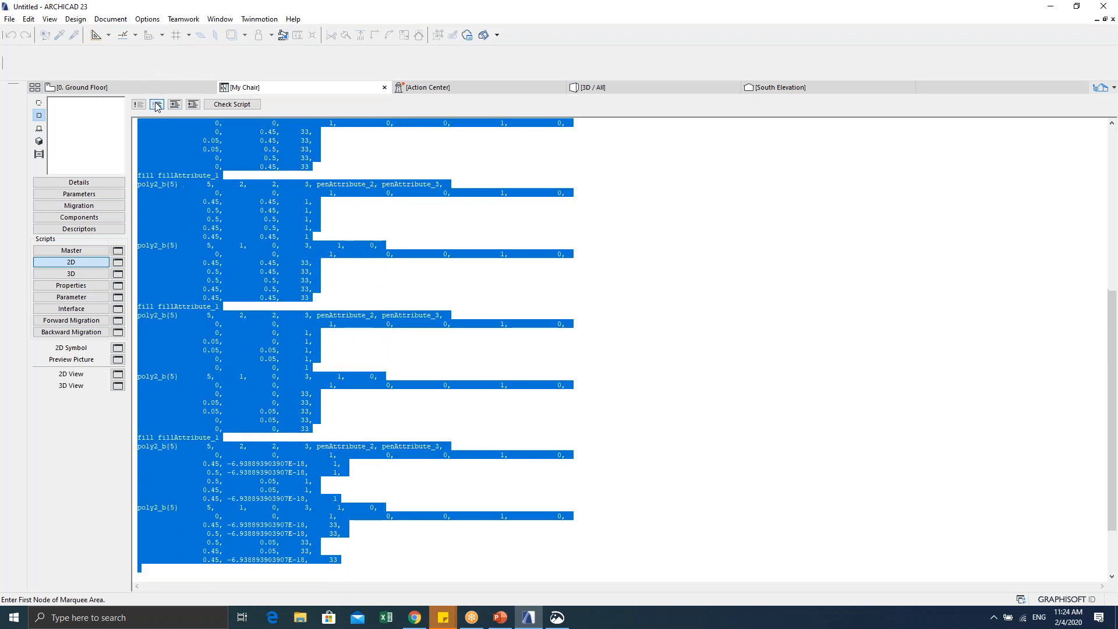
left_click(117, 374)
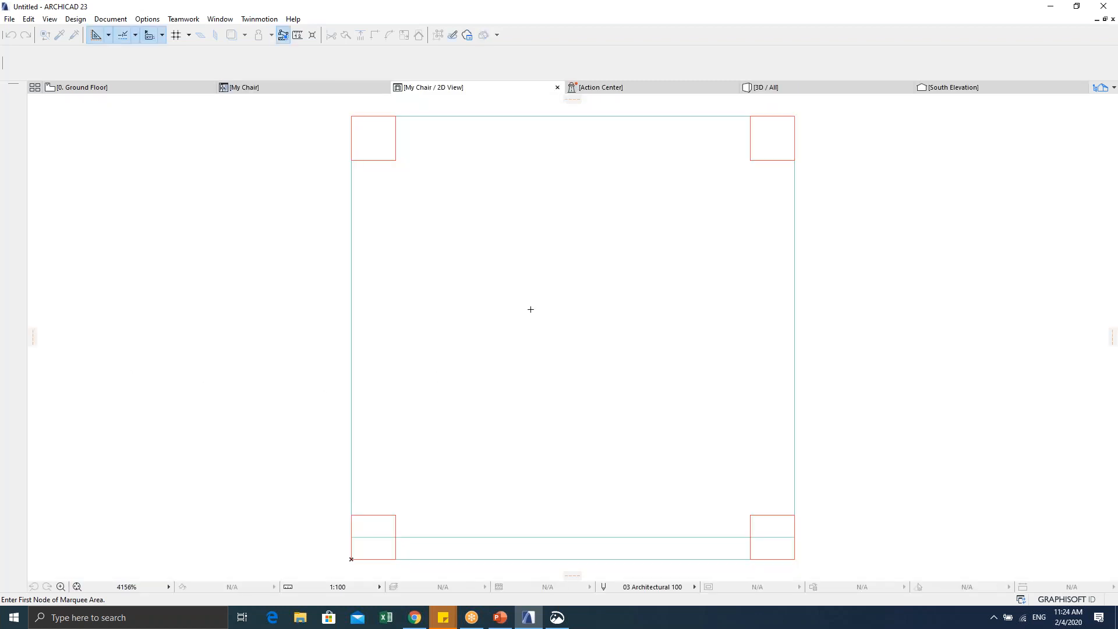
scroll(439, 337, "down", 2)
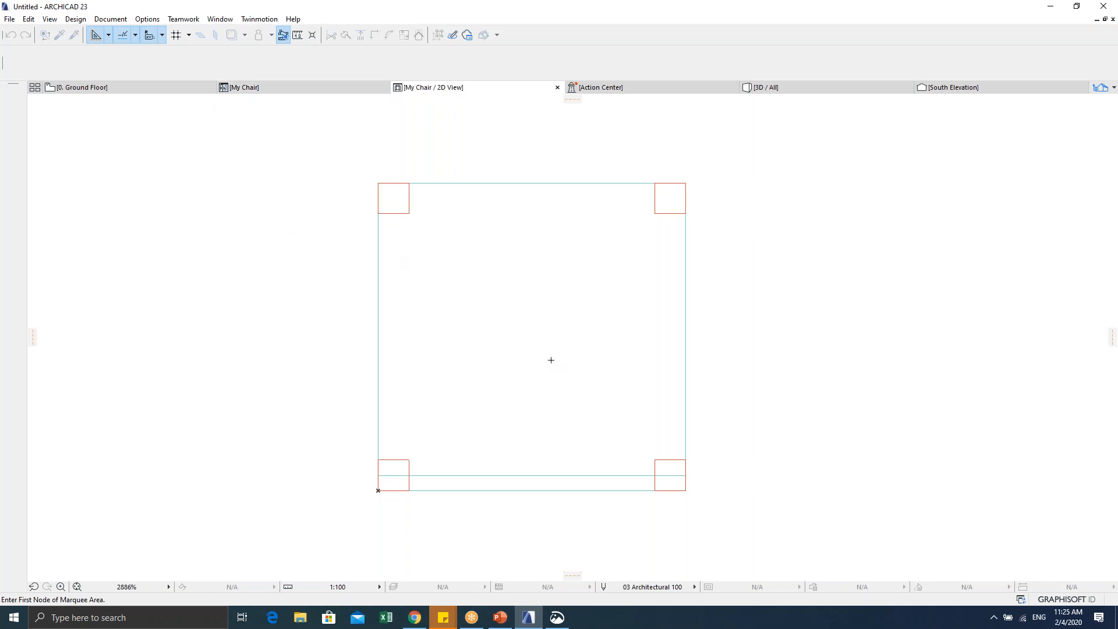
left_click(320, 88)
key("ctrl+a")
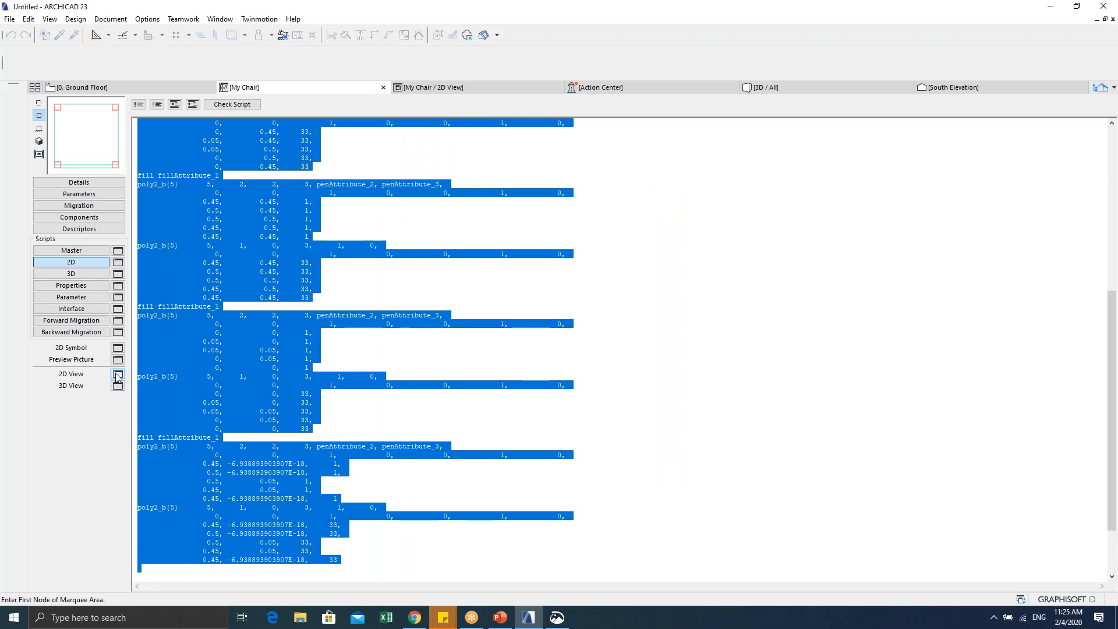
left_click(282, 359)
scroll(281, 359, "up", 12)
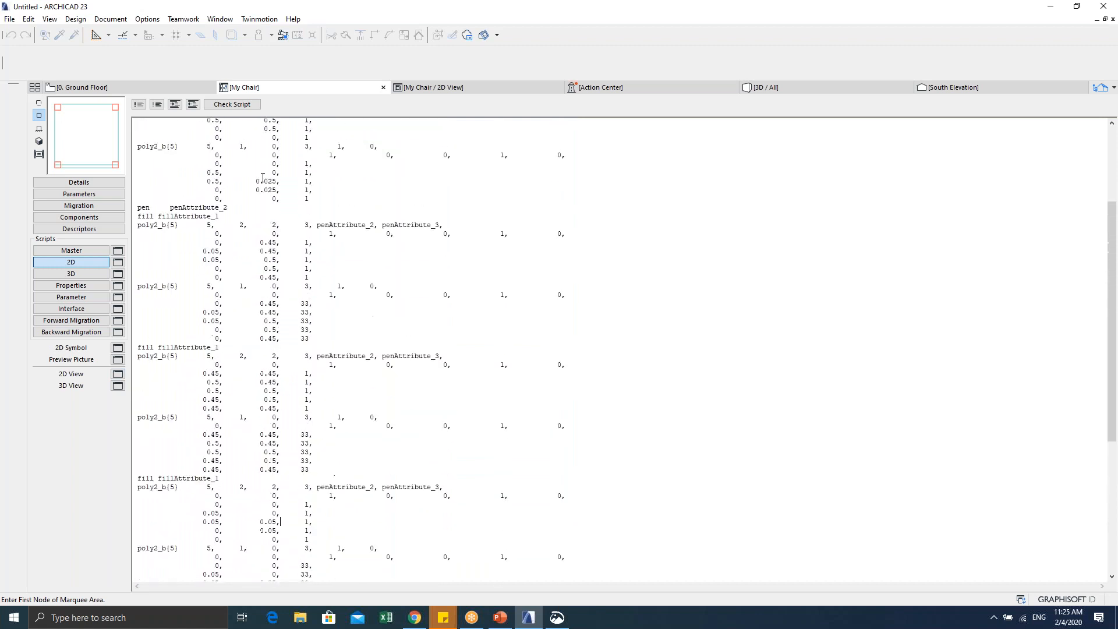
scroll(266, 188, "down", 15)
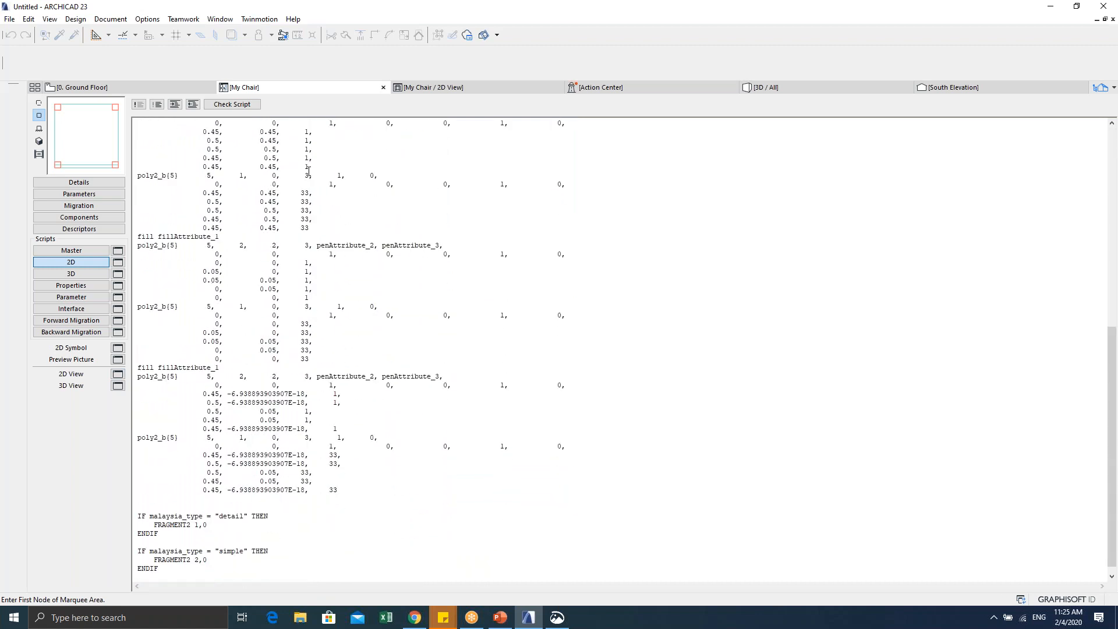
scroll(309, 171, "up", 2)
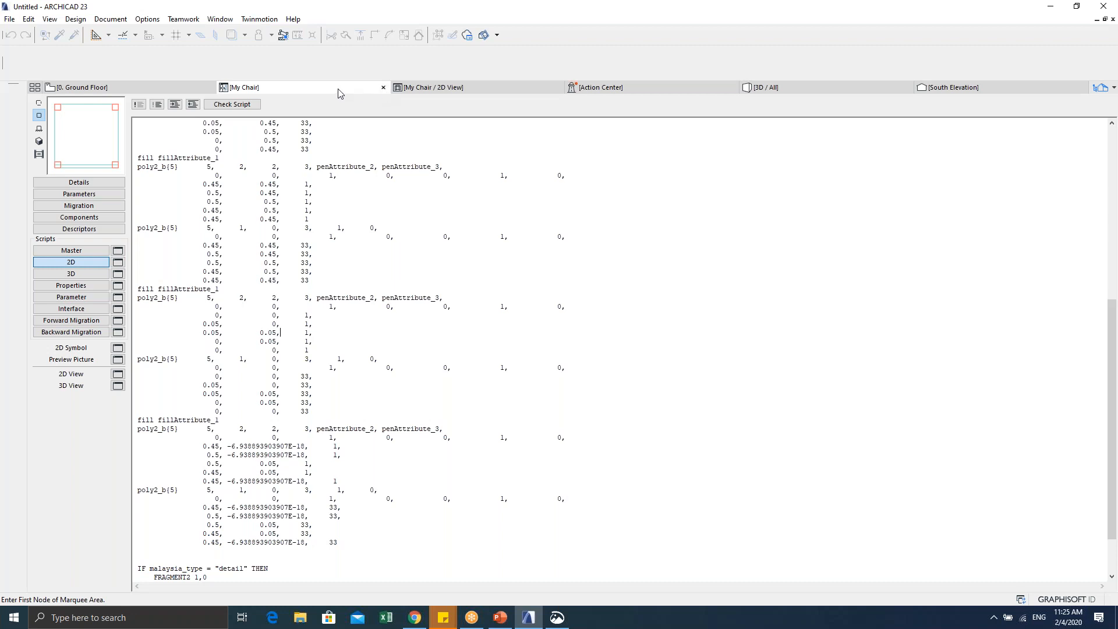
key("alt+Tab")
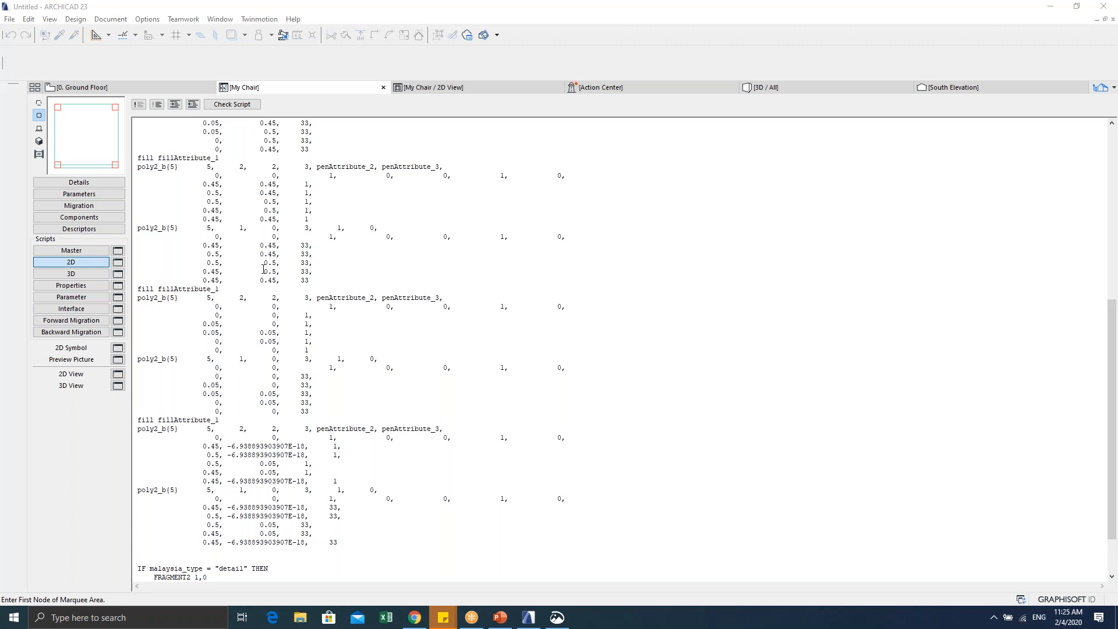
scroll(297, 363, "down", 2)
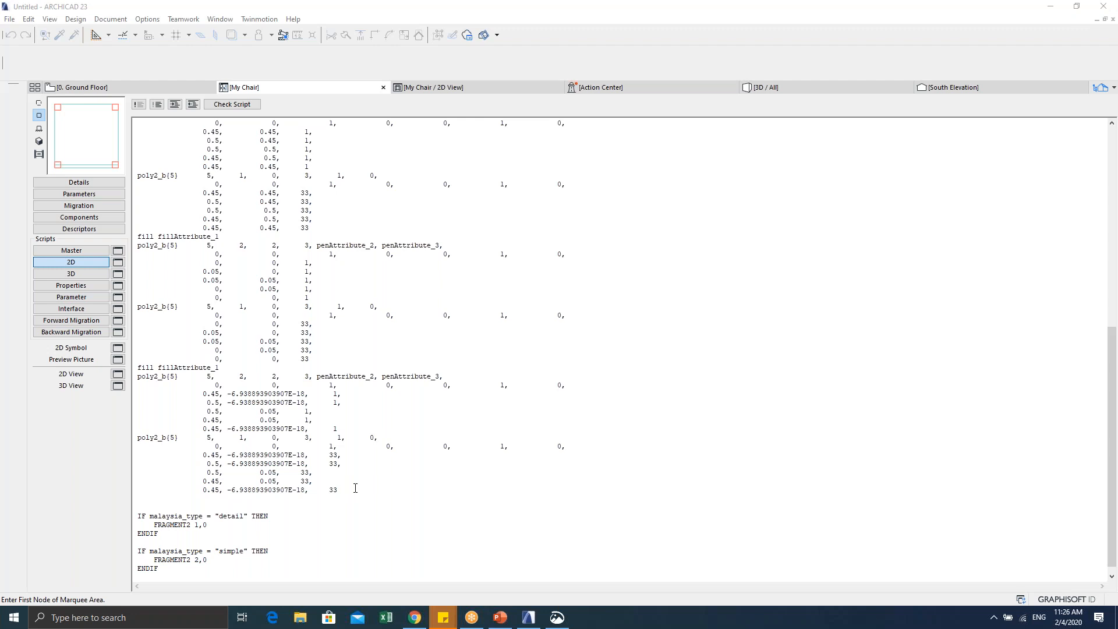
scroll(355, 488, "up", 9)
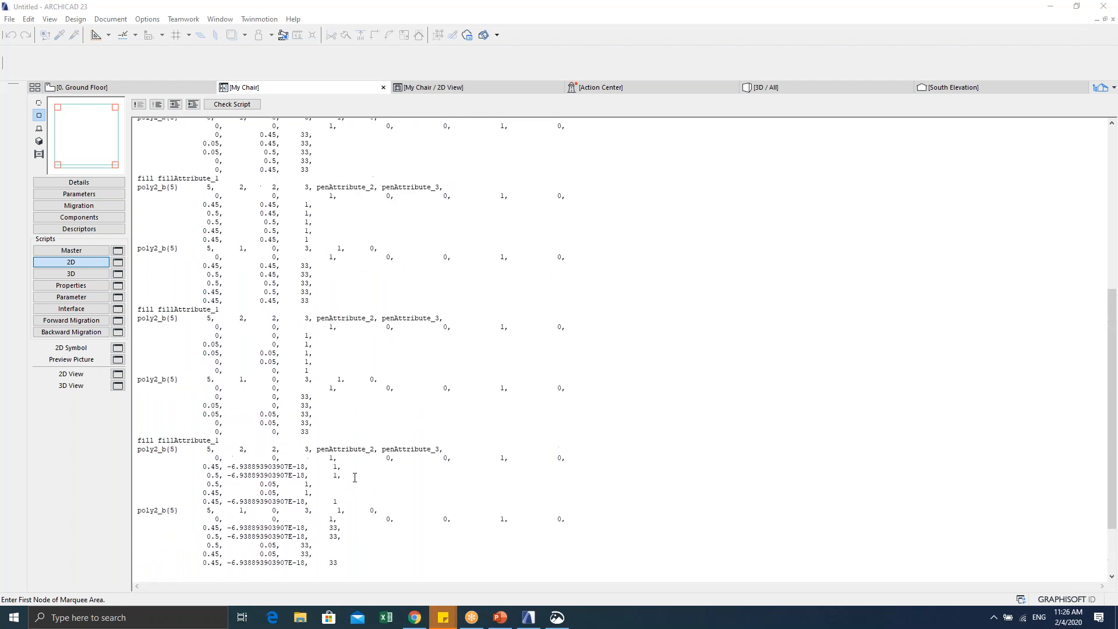
scroll(370, 460, "down", 9)
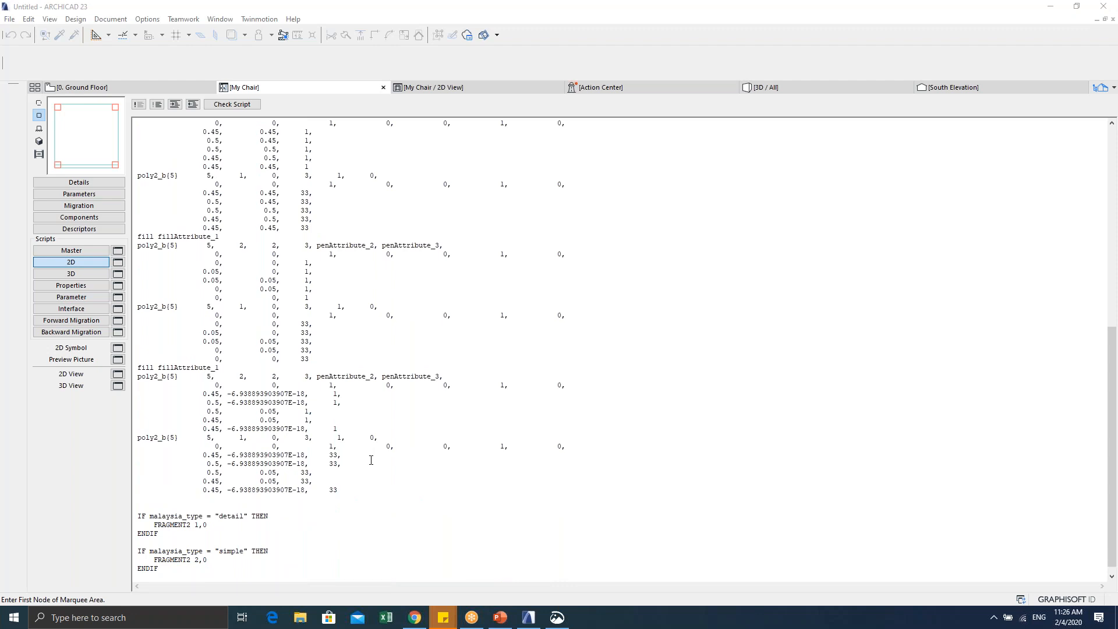
left_click(348, 491)
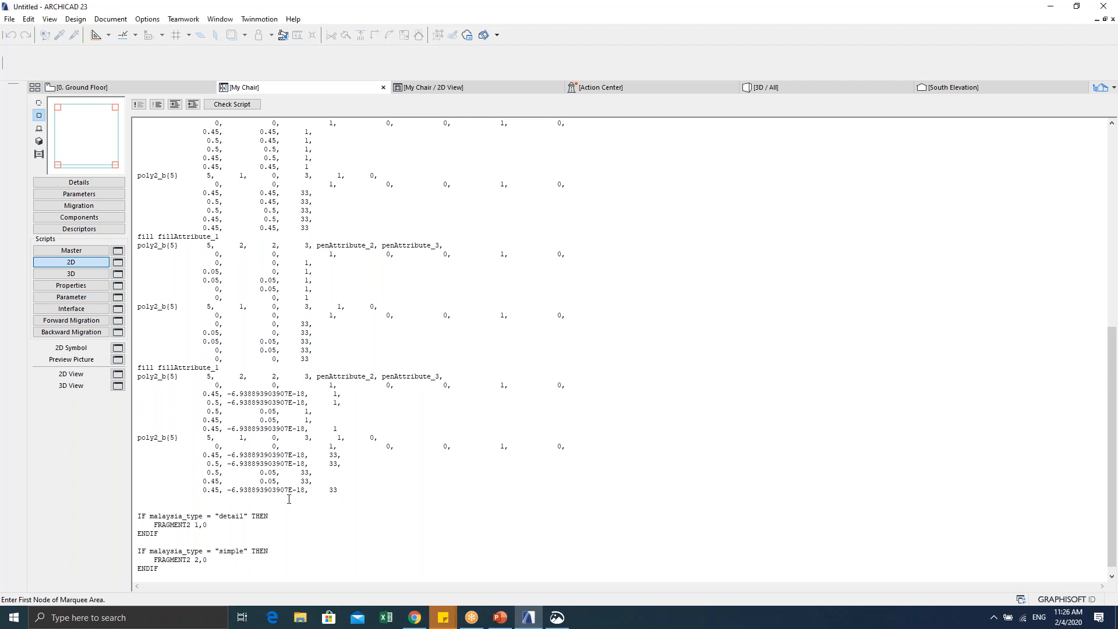
scroll(288, 258, "up", 15)
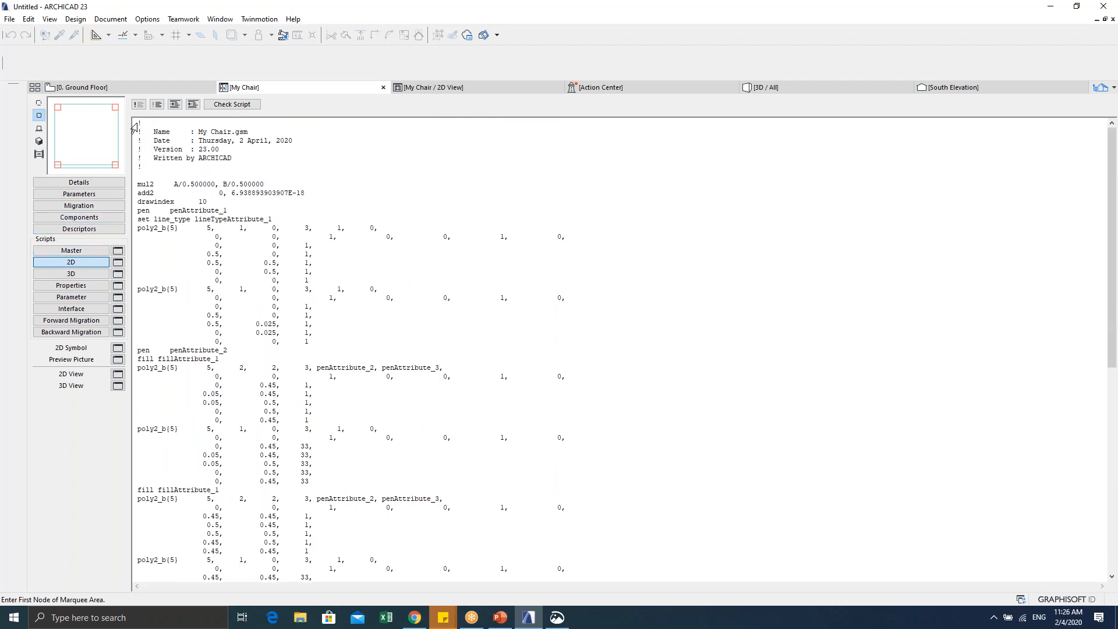
left_click_drag(140, 124, 404, 499)
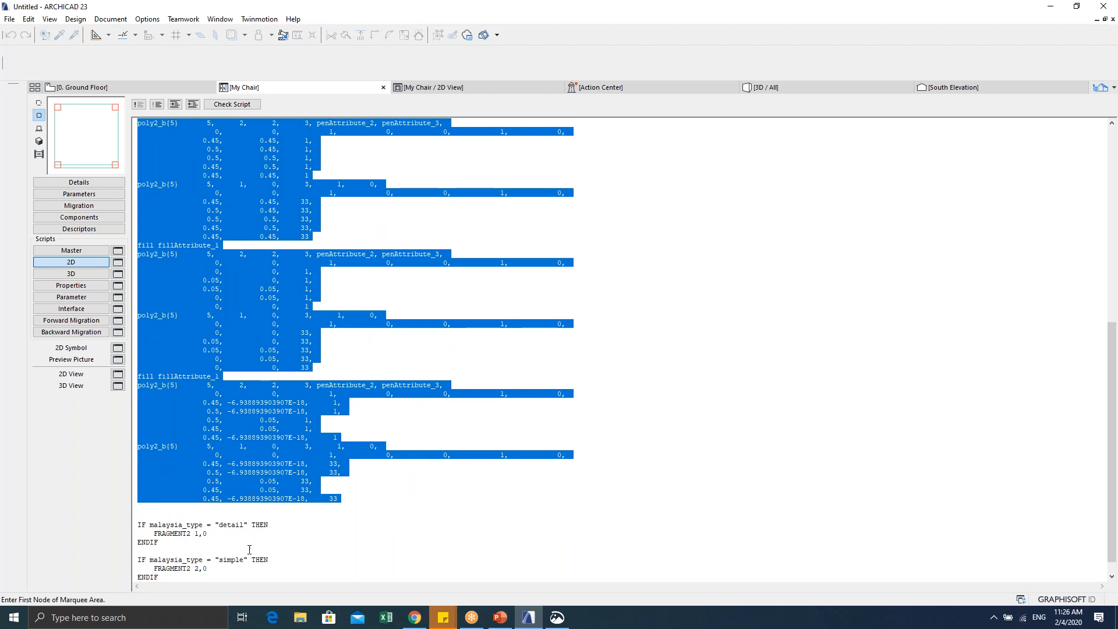
left_click(155, 108)
left_click(364, 275)
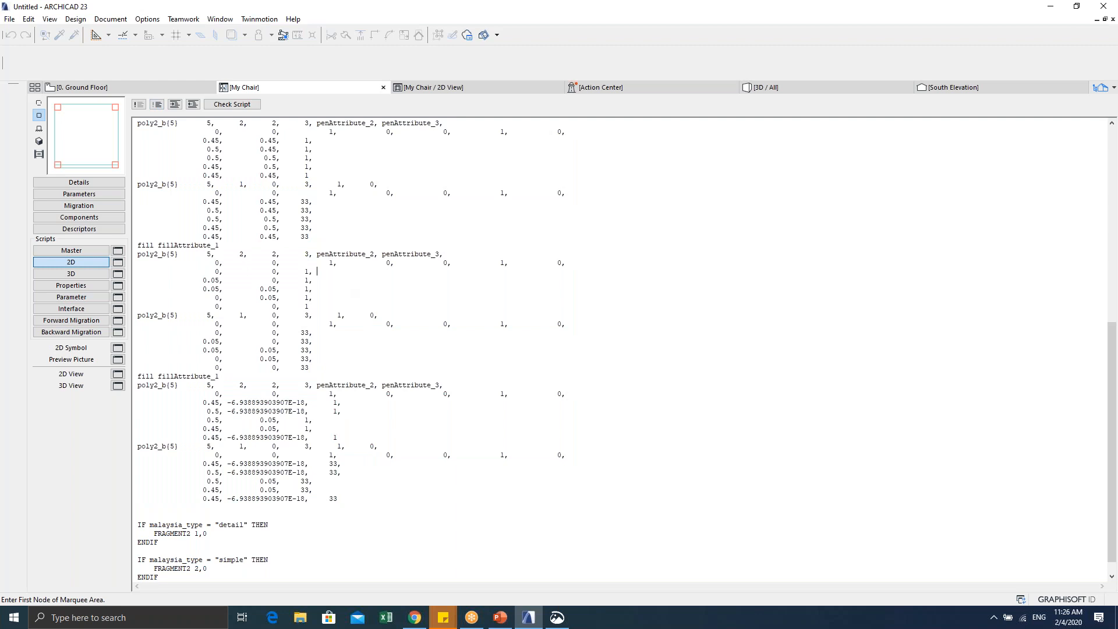
left_click(117, 373)
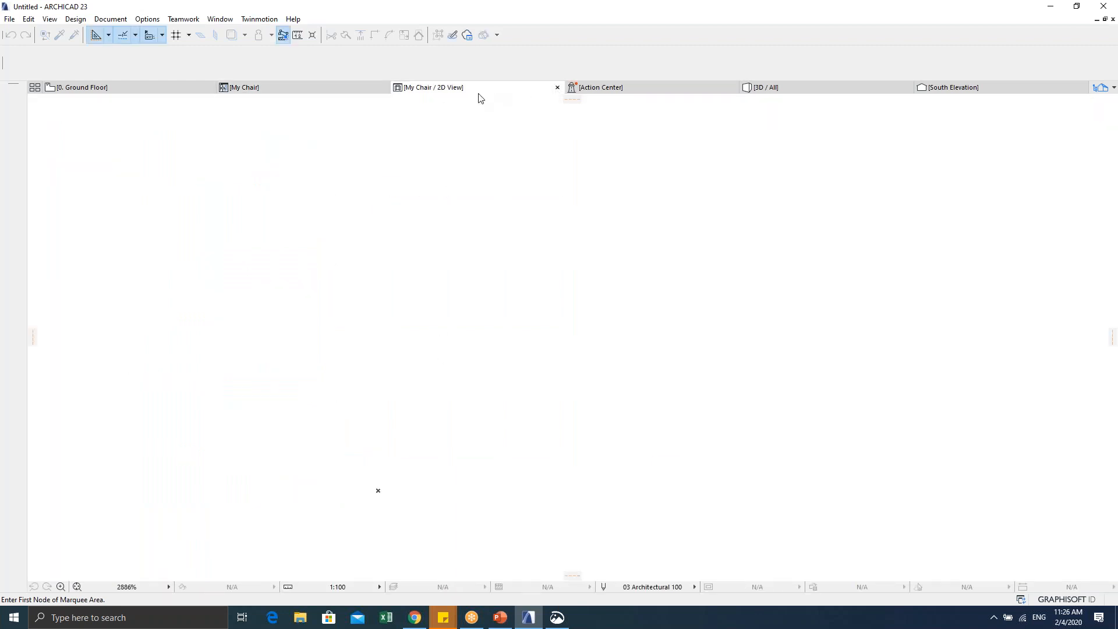
Step: Run Check Script, stop at the warning, and undo twice to restore the commented lines
left_click(556, 88)
scroll(396, 446, "down", 15)
left_click(248, 107)
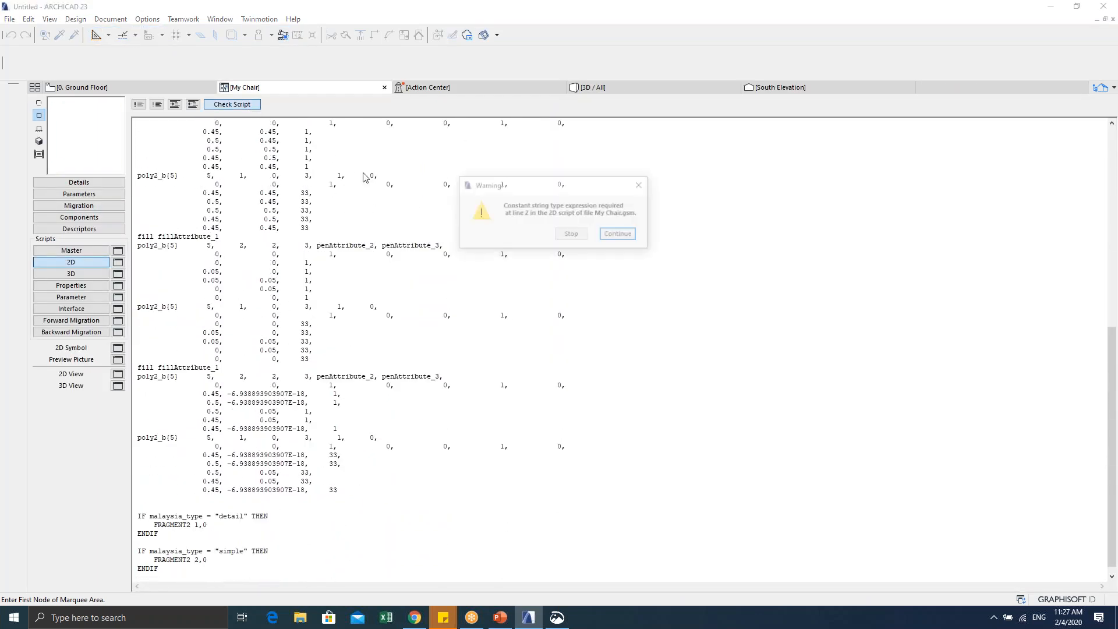
left_click(581, 236)
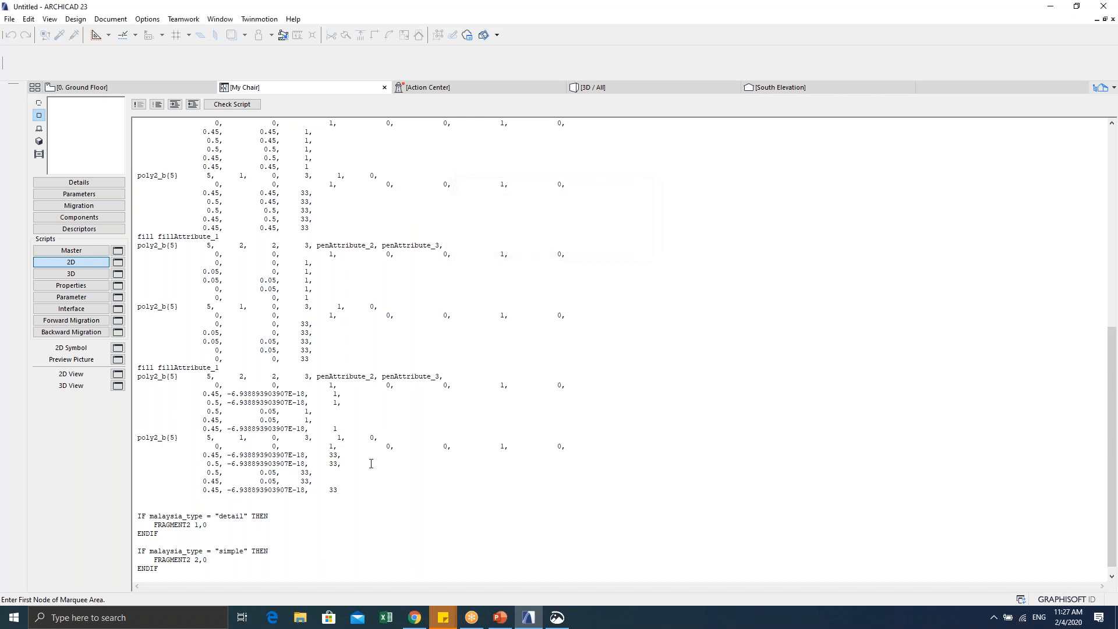
key("ctrl+z")
key("ctrl+z")
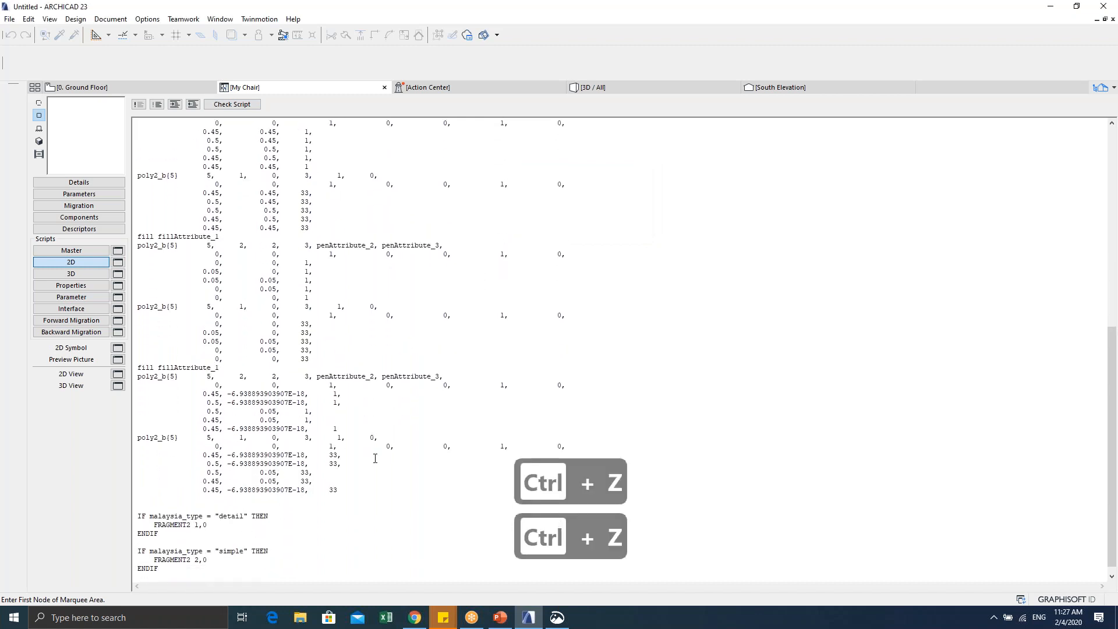
key("ctrl+z")
key("ctrl+z")
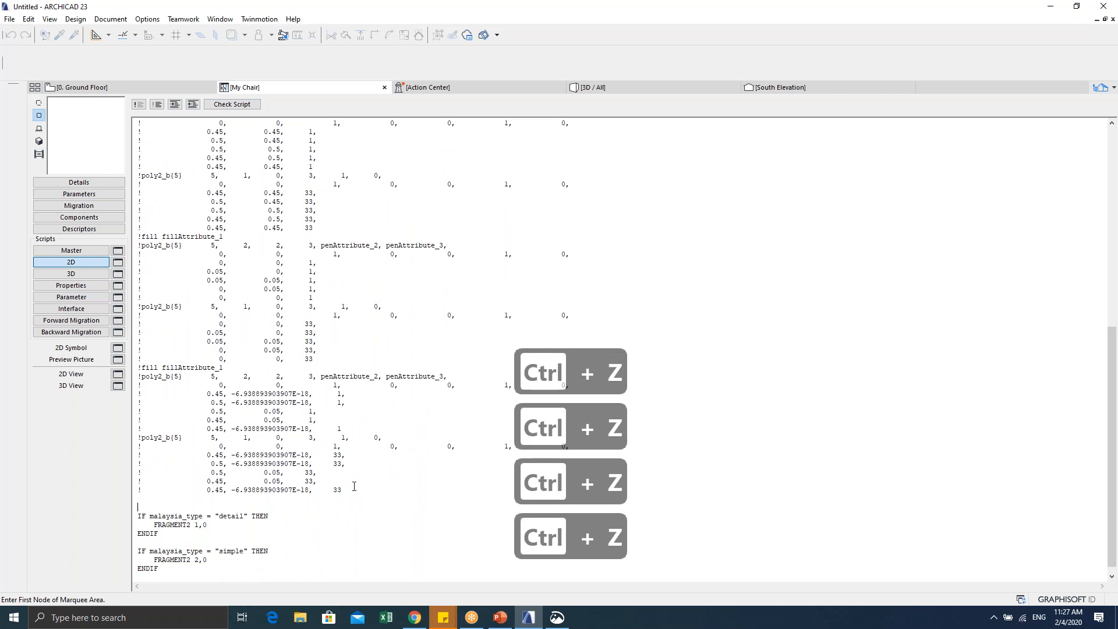
Step: Uncomment the entire 2D script and preview the square outline with four red corner squares
left_click_drag(359, 492, 142, 114)
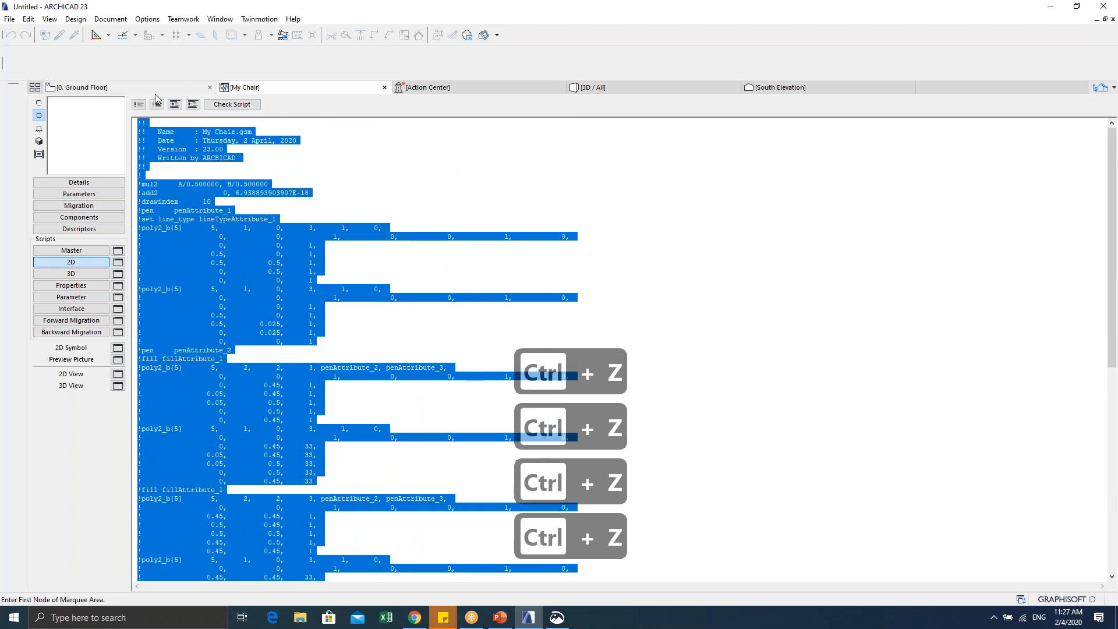
left_click(139, 105)
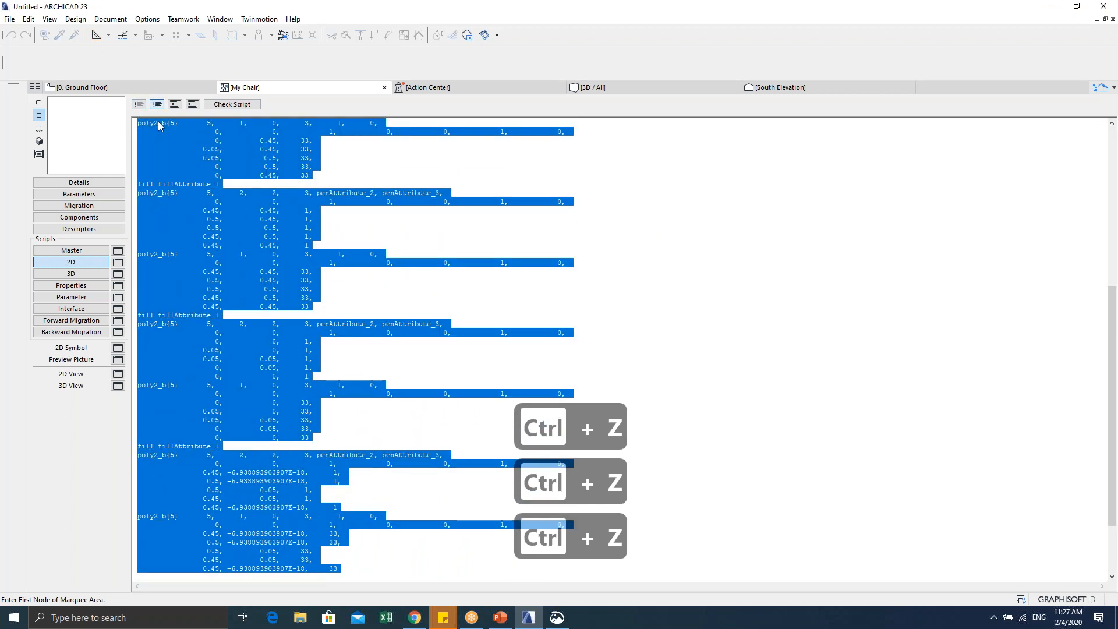
left_click(117, 373)
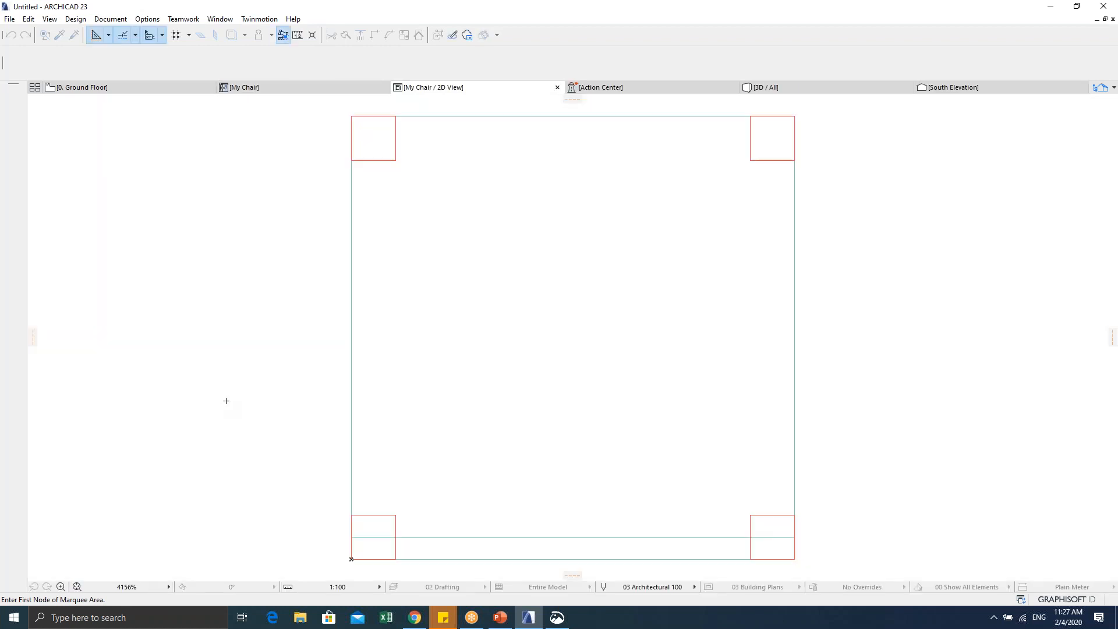
scroll(421, 360, "down", 2)
middle_click_drag(421, 360, 417, 358)
middle_click_drag(403, 356, 403, 356)
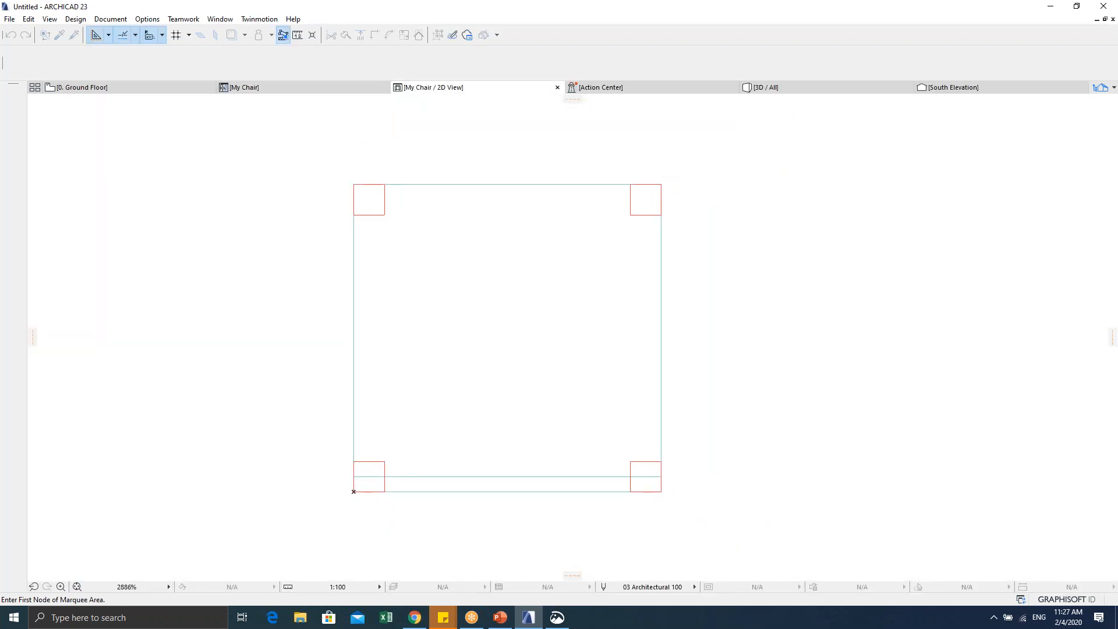
Step: Select the 2D script text down to the IF blocks and preview the square outline with corner squares
left_click(294, 89)
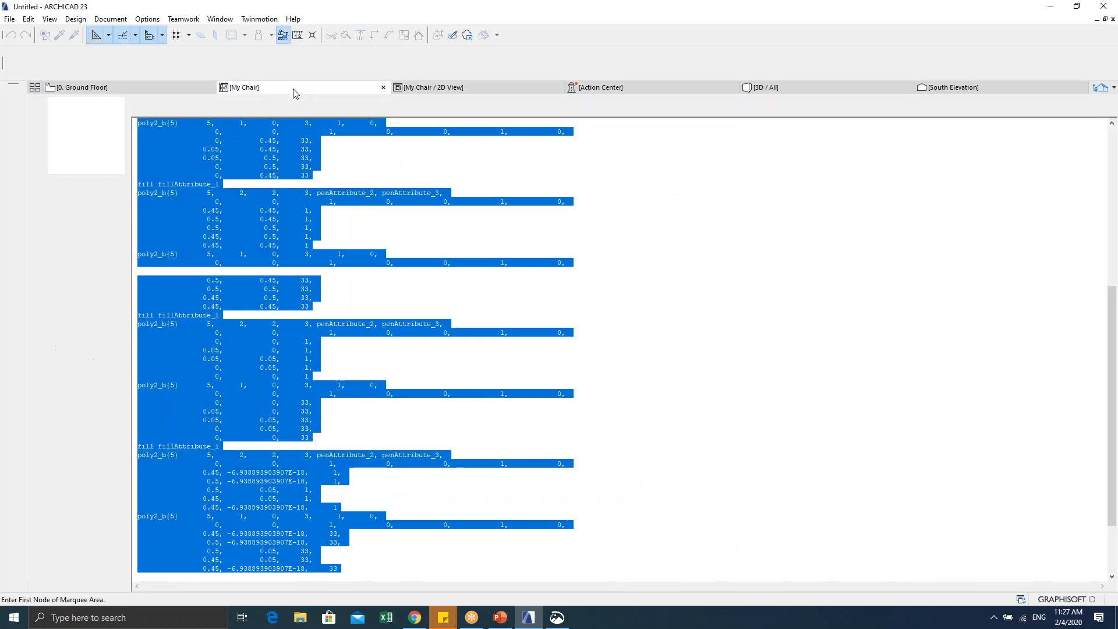
left_click(287, 275)
scroll(307, 359, "down", 3)
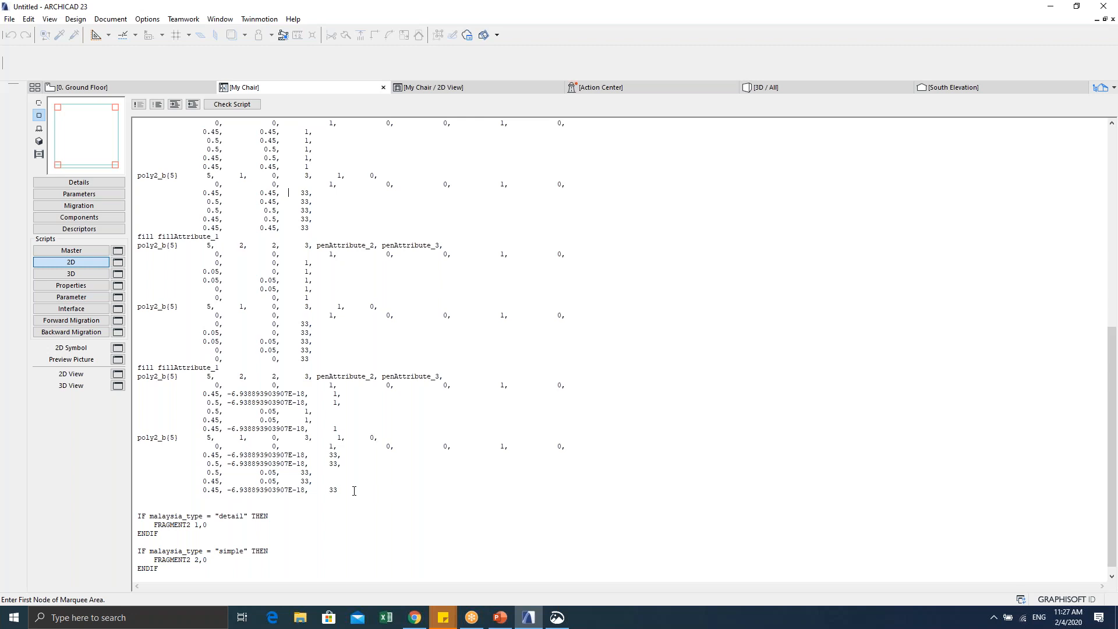
left_click_drag(341, 489, 10, 50)
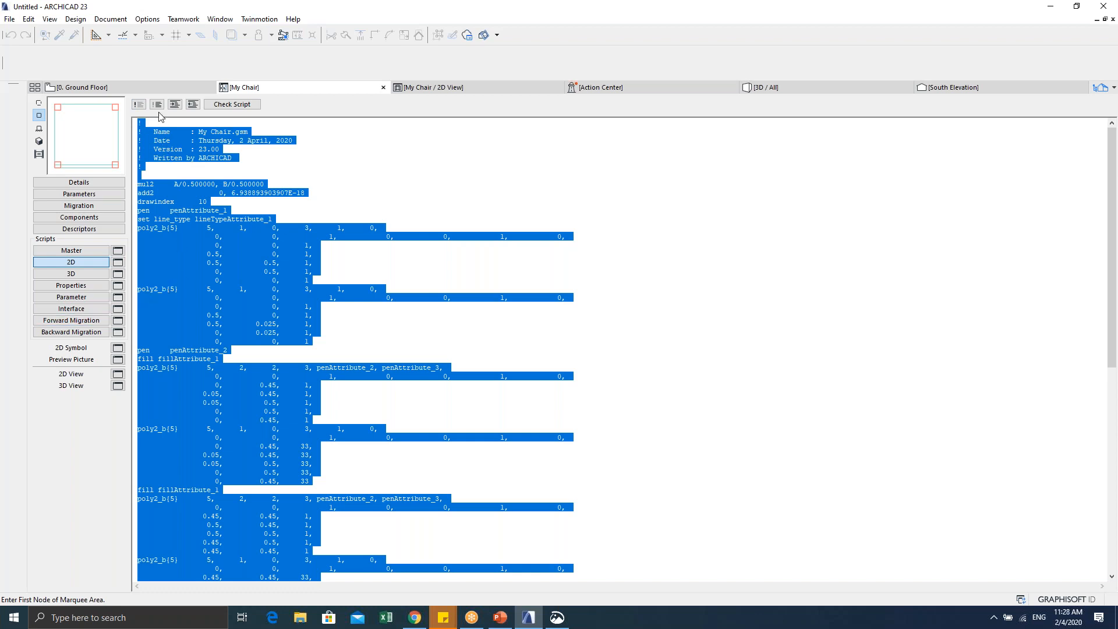
left_click(166, 262)
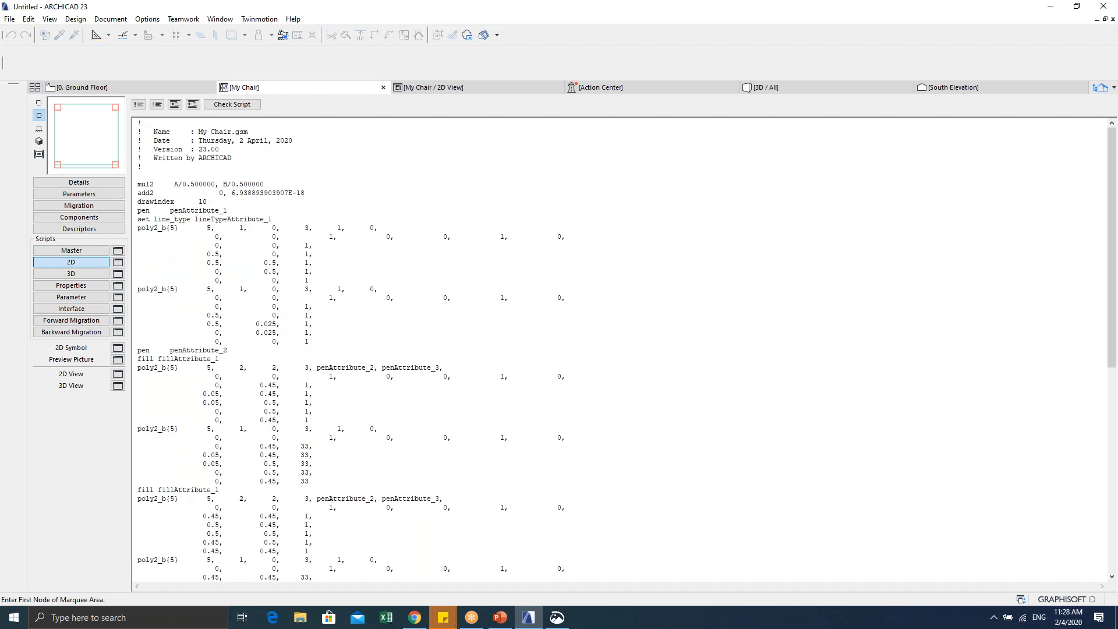
scroll(264, 379, "down", 15)
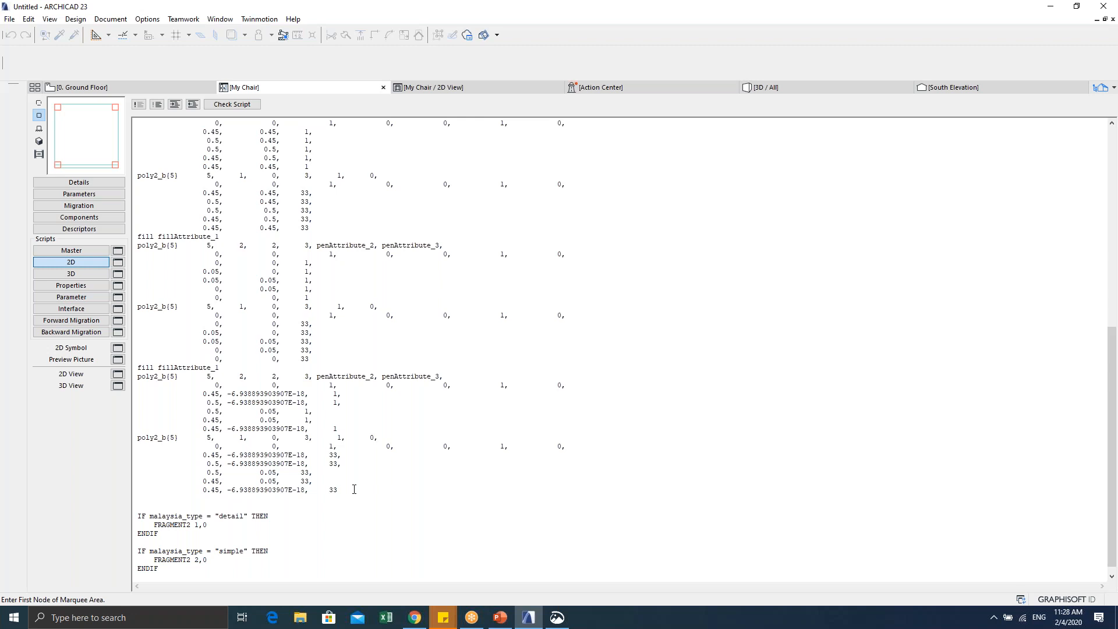
left_click_drag(353, 489, 174, 115)
left_click(116, 378)
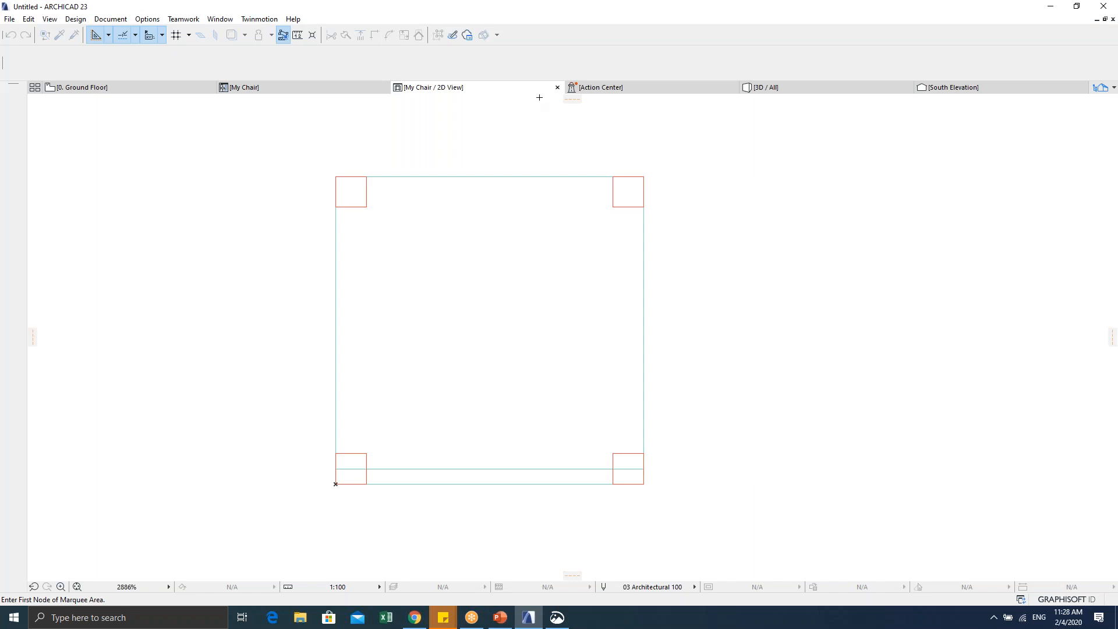
Step: Close the My Chair 2D View preview tab
left_click(557, 87)
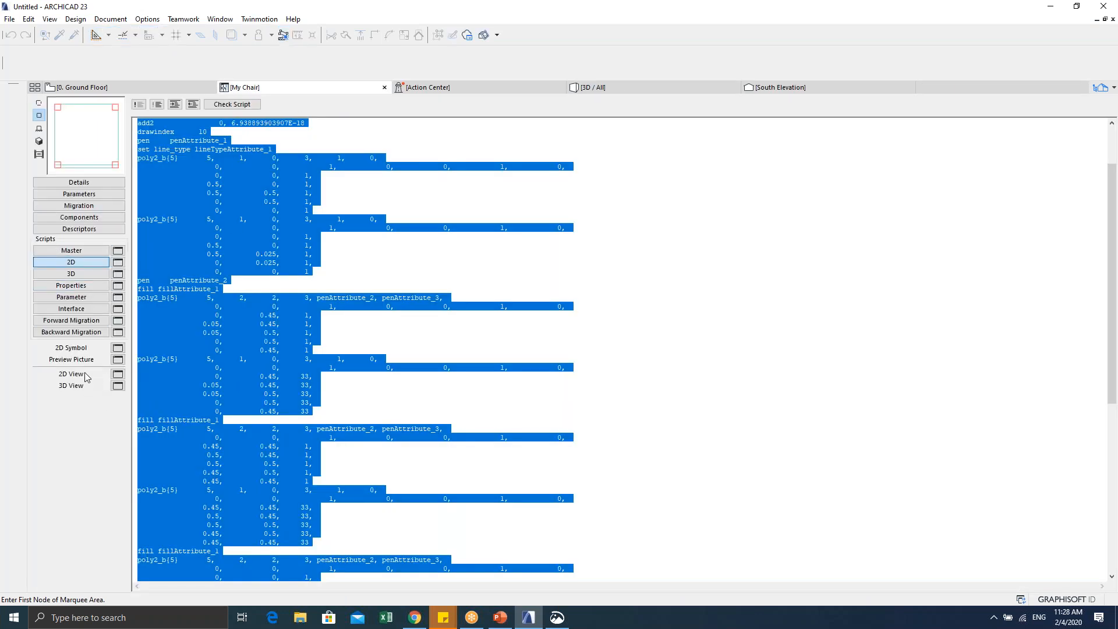
Step: Enclose the whole chair drawing in a polygon marquee, copy it, and close the preview
left_click(232, 420)
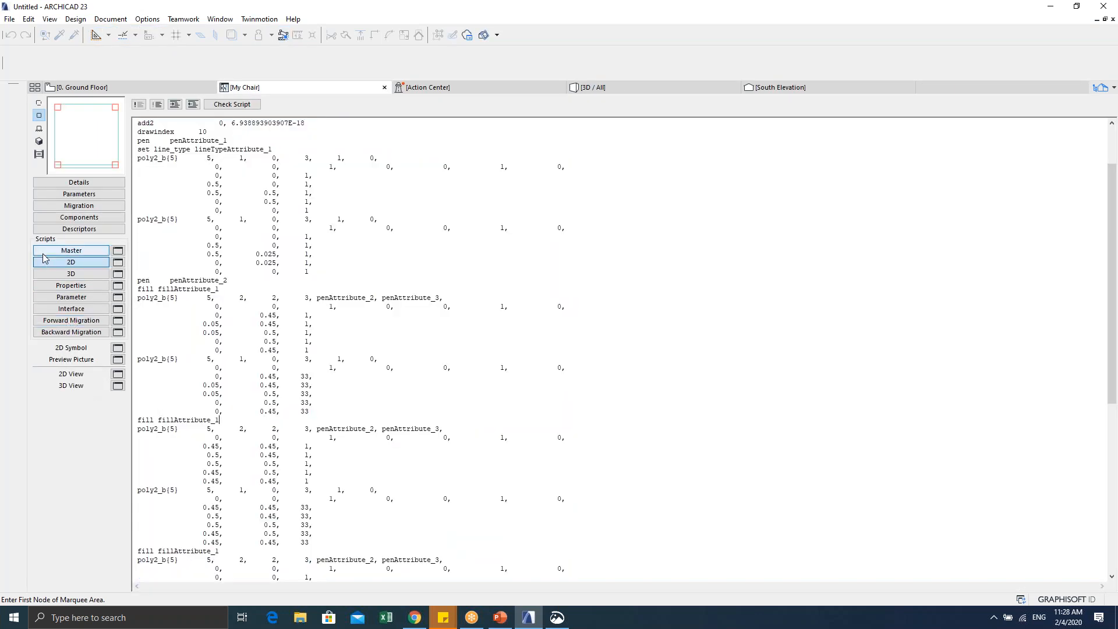
left_click(117, 374)
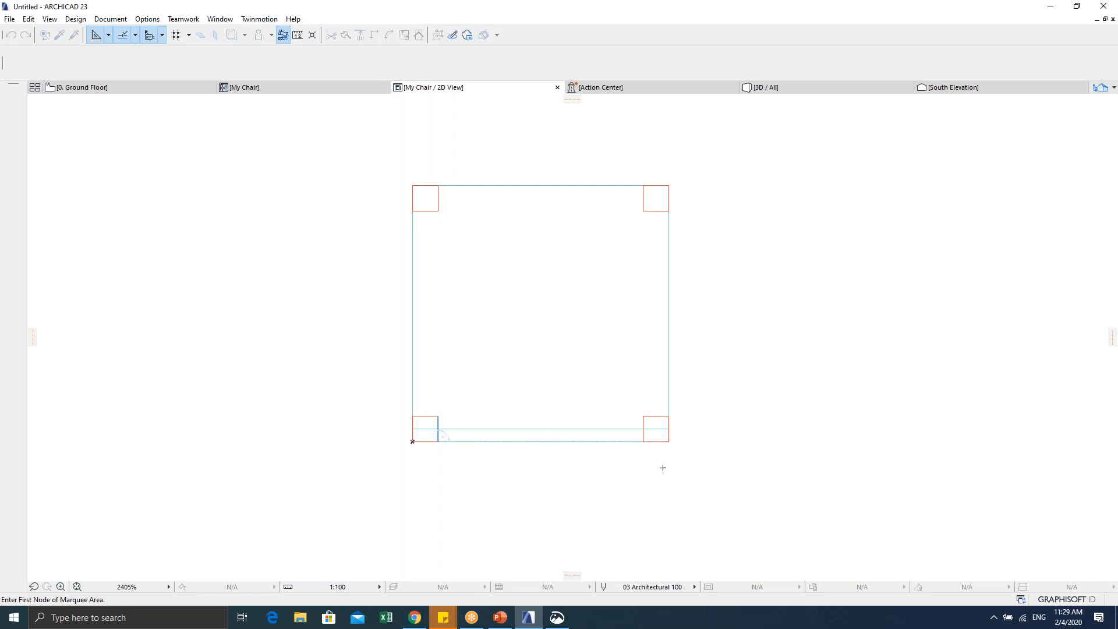
left_click(716, 479)
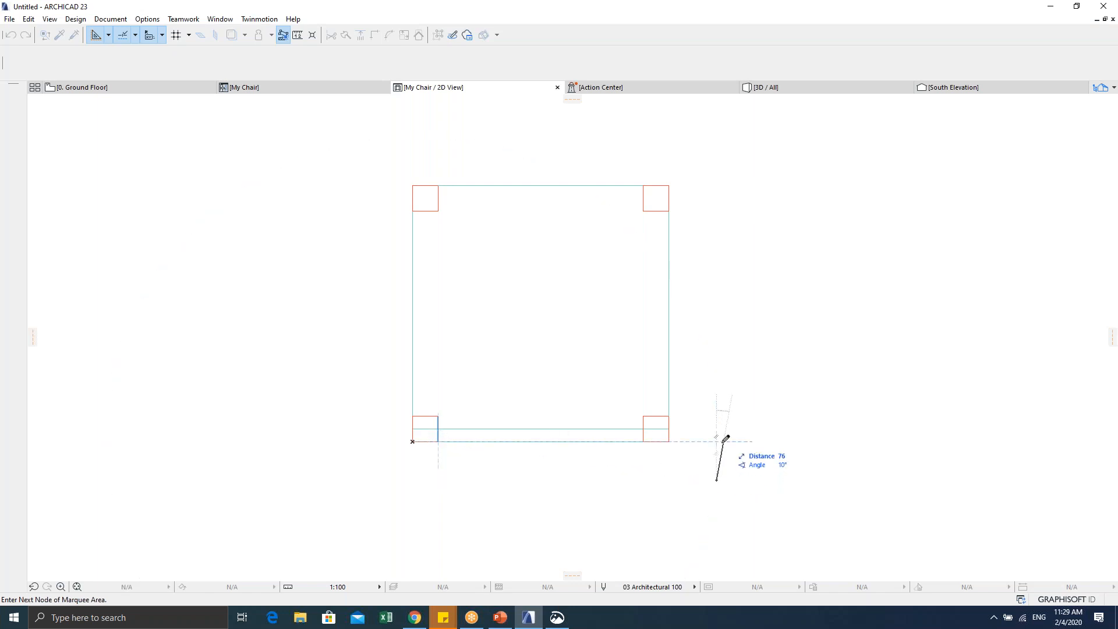
key("Escape")
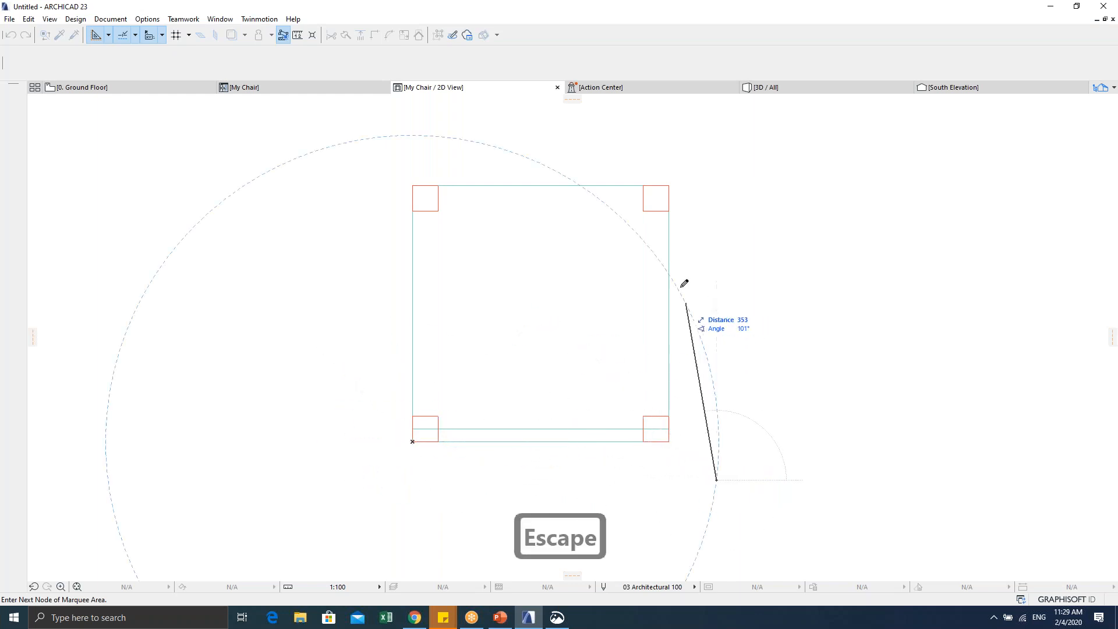
left_click(716, 156)
left_click(372, 131)
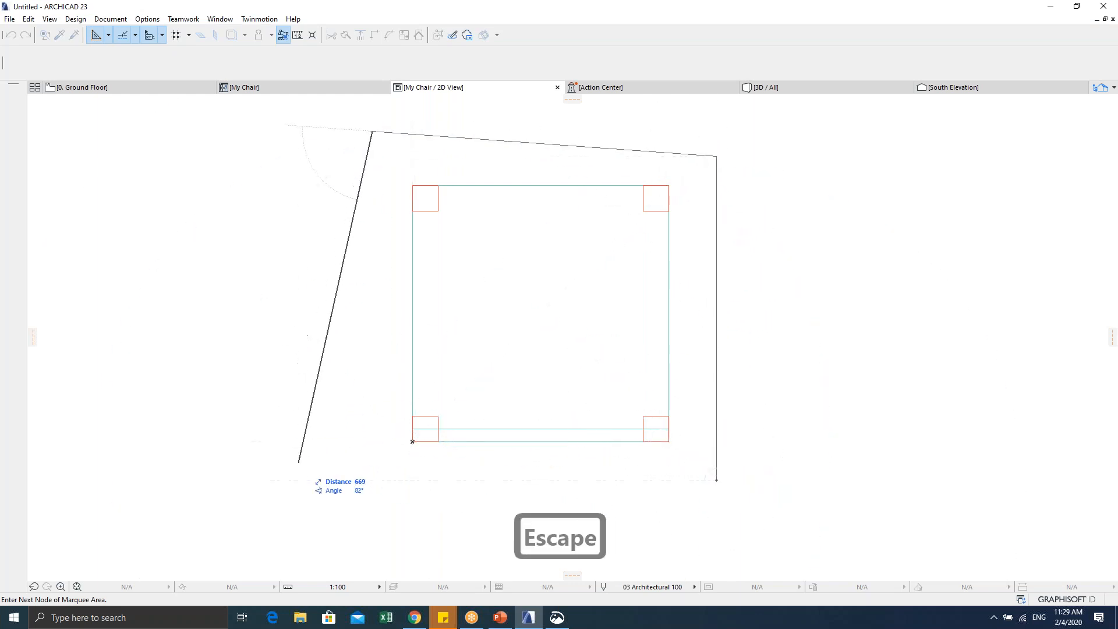
left_click(386, 495)
left_click(716, 480)
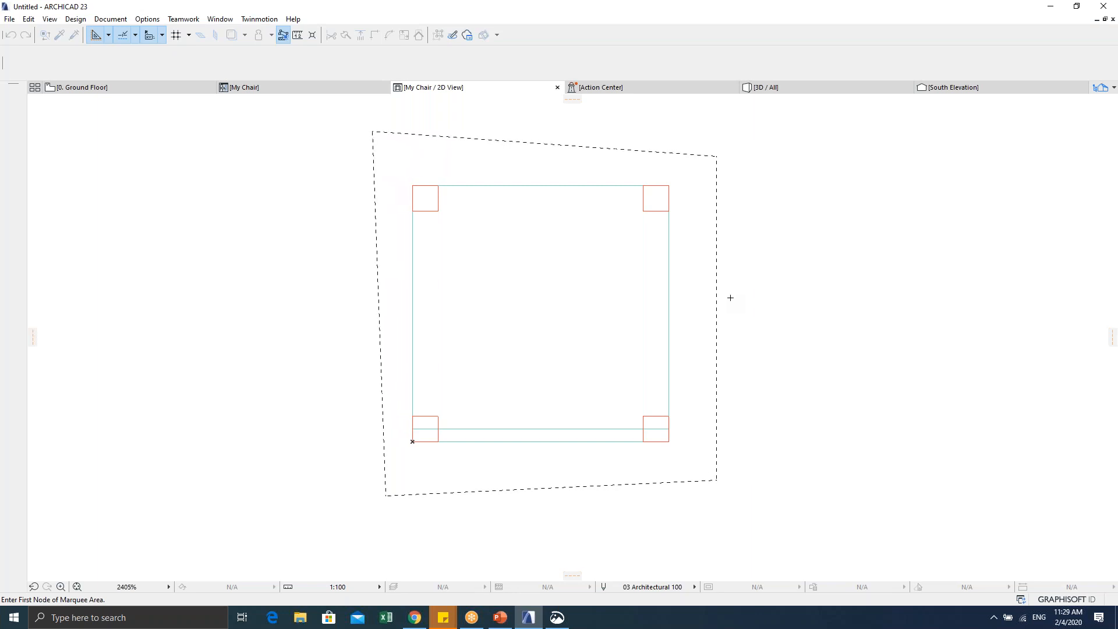
key("ctrl+c")
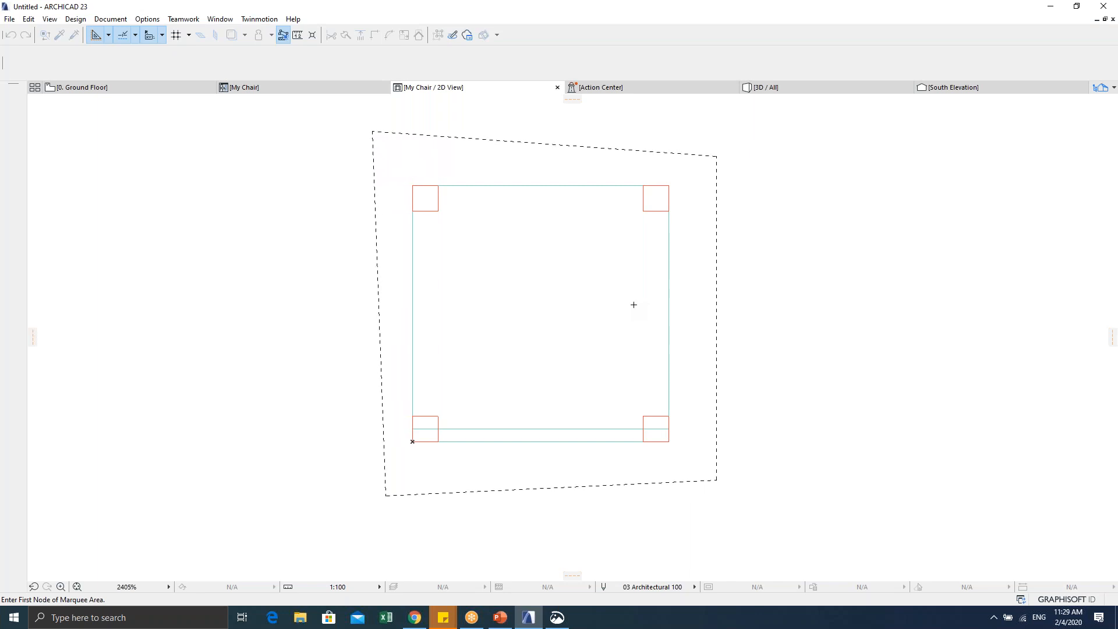
left_click(557, 88)
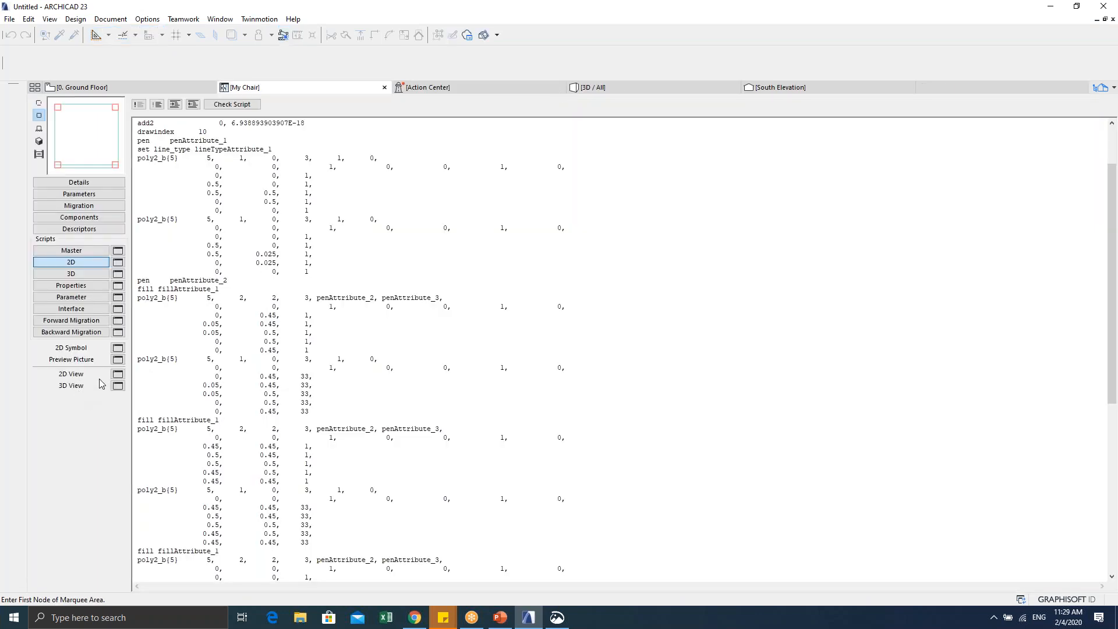
Step: Draw a four-corner marquee around the chair drawing and switch back to the My Chair script
left_click(119, 376)
scroll(550, 252, "down", 2)
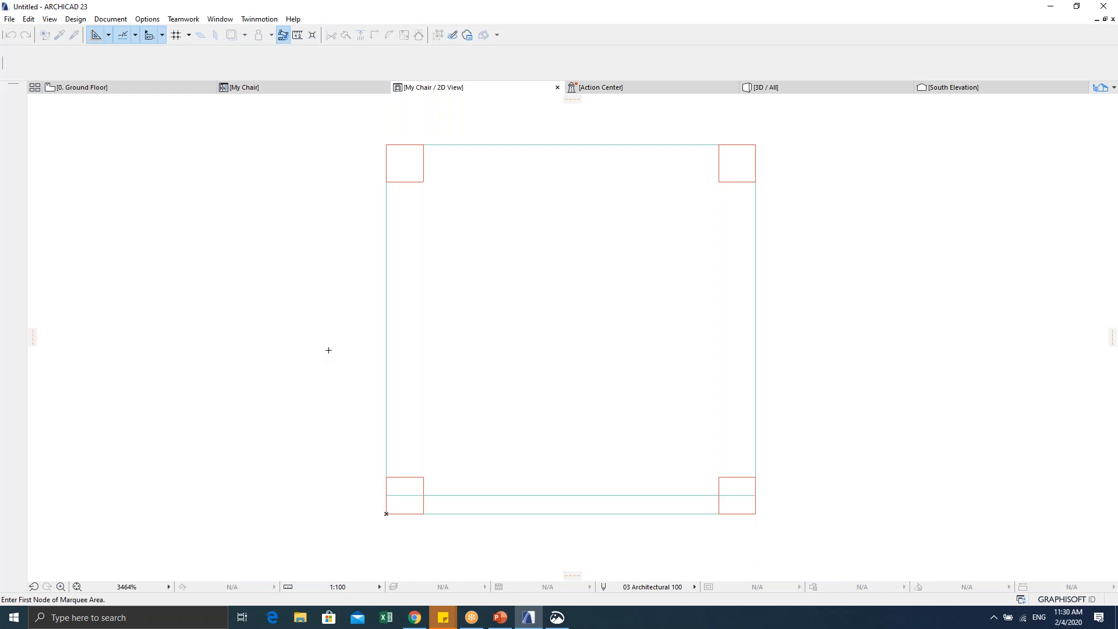
scroll(346, 327, "down", 1)
left_click(558, 87)
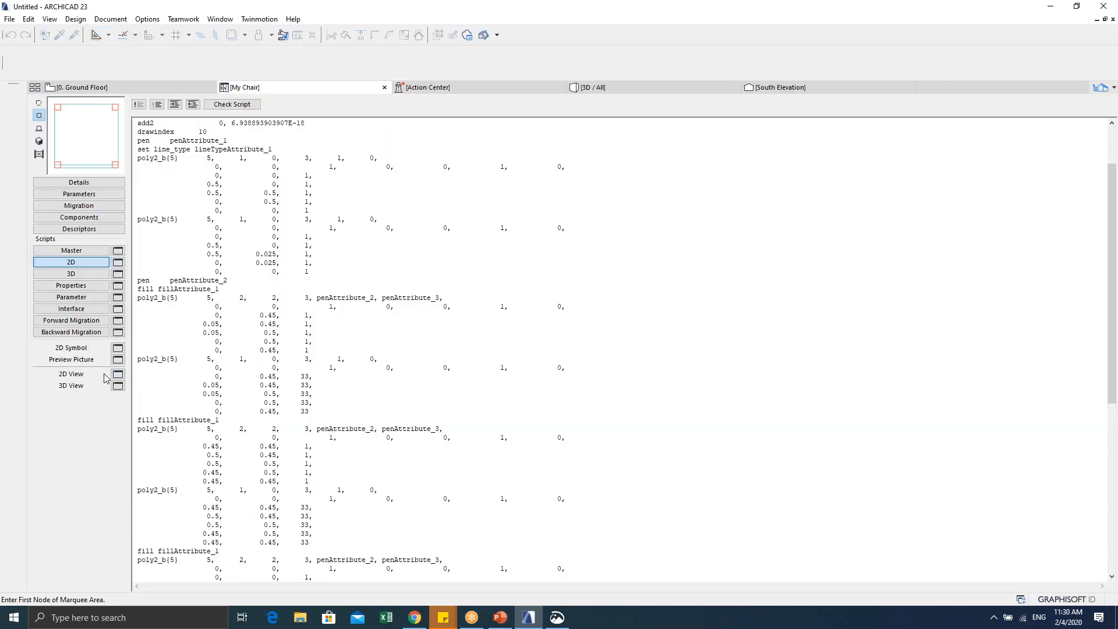
scroll(268, 153, "down", 4)
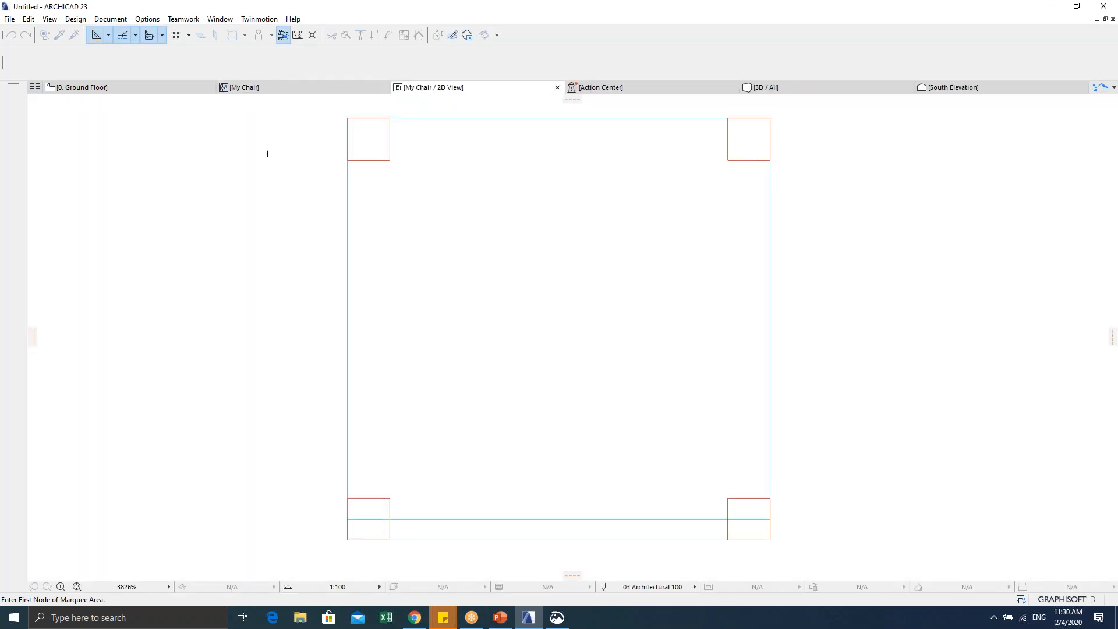
left_click(298, 183)
left_click(603, 183)
left_click(600, 525)
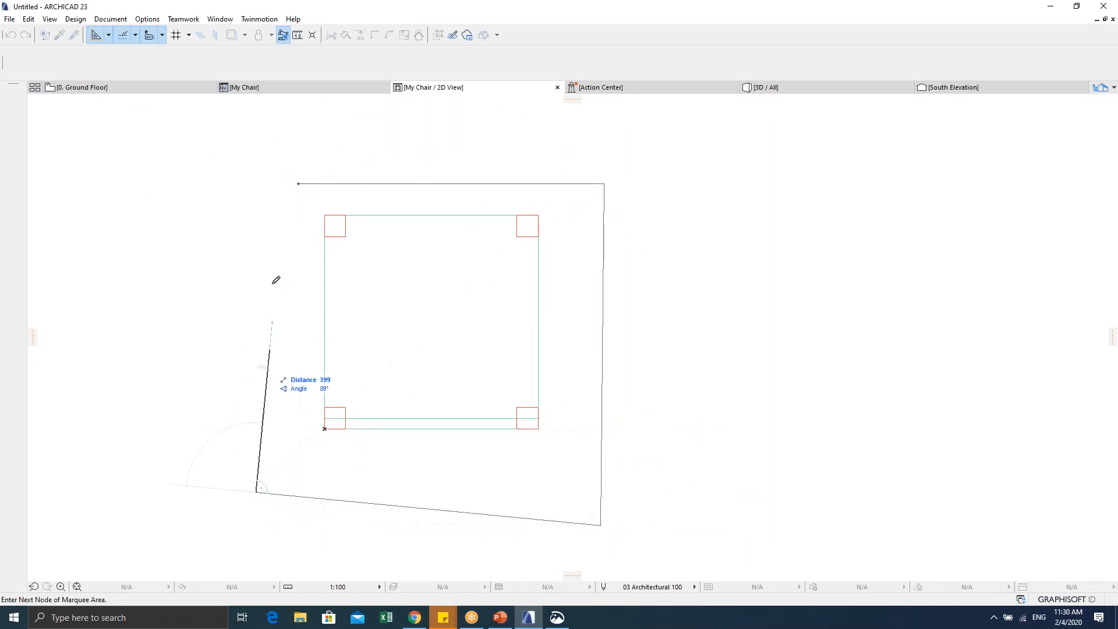
left_click(298, 183)
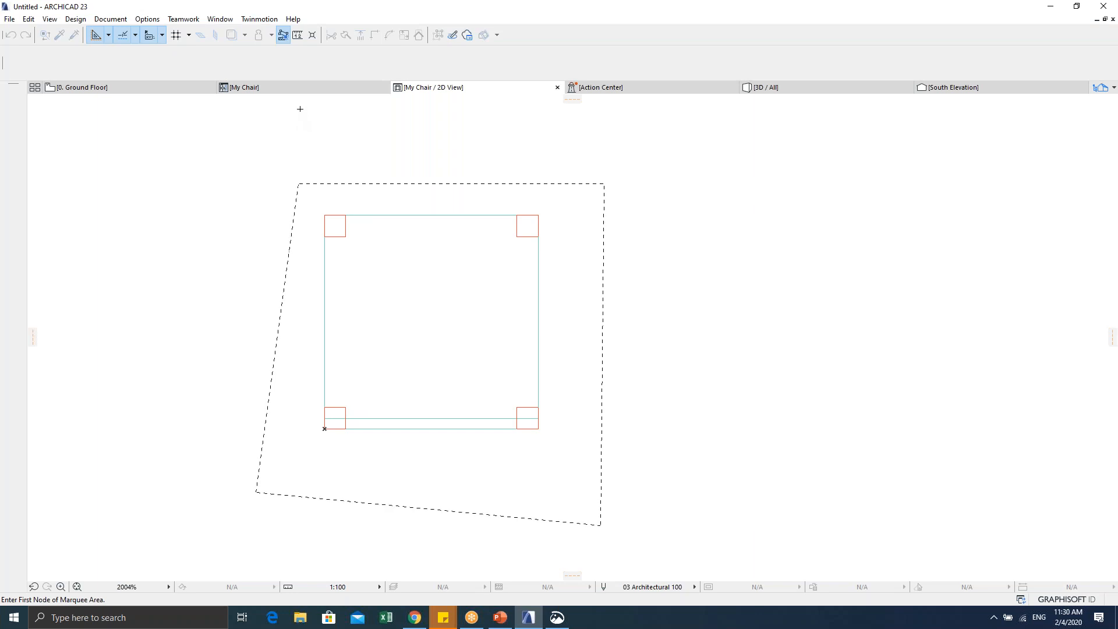
left_click(252, 90)
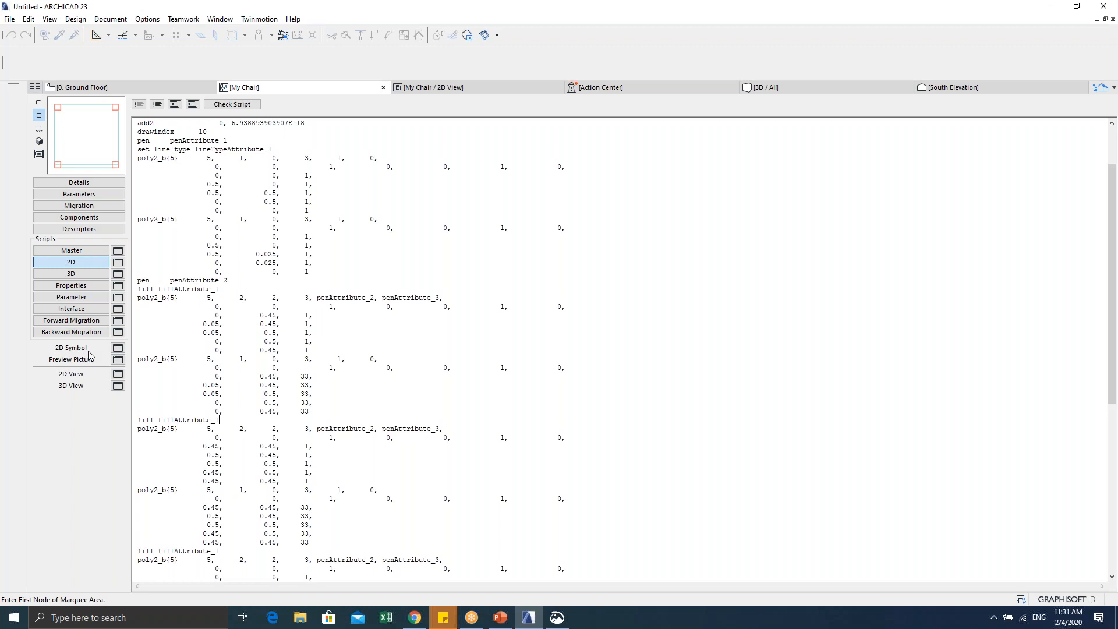
Step: Paste the copied chair drawing into the 2D Symbol window, undo the paste, and close it
left_click(118, 348)
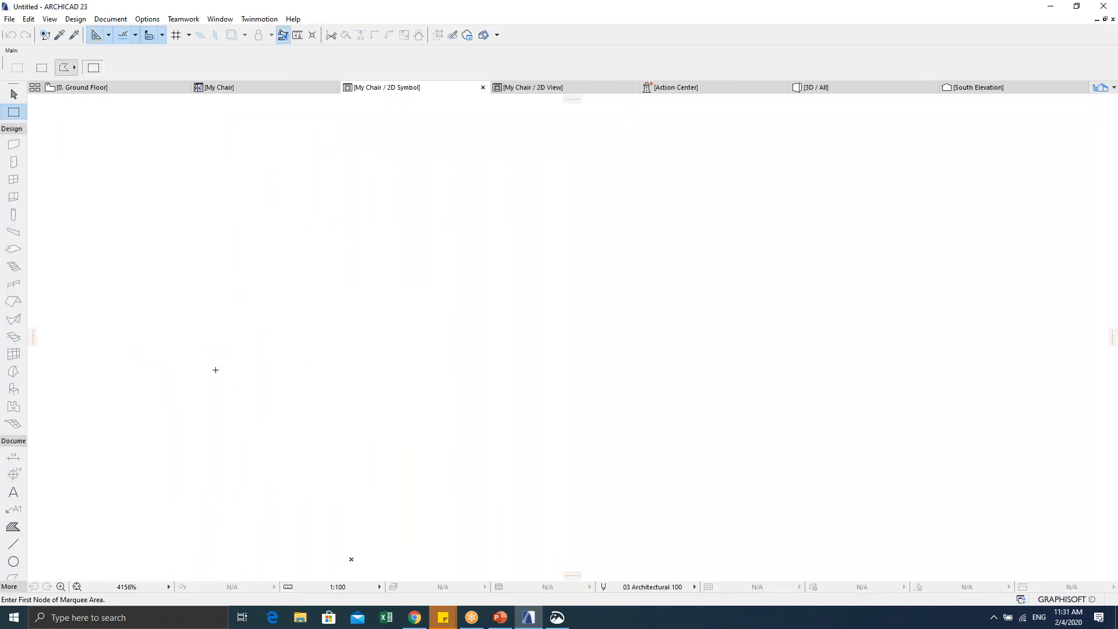
key("ctrl+v")
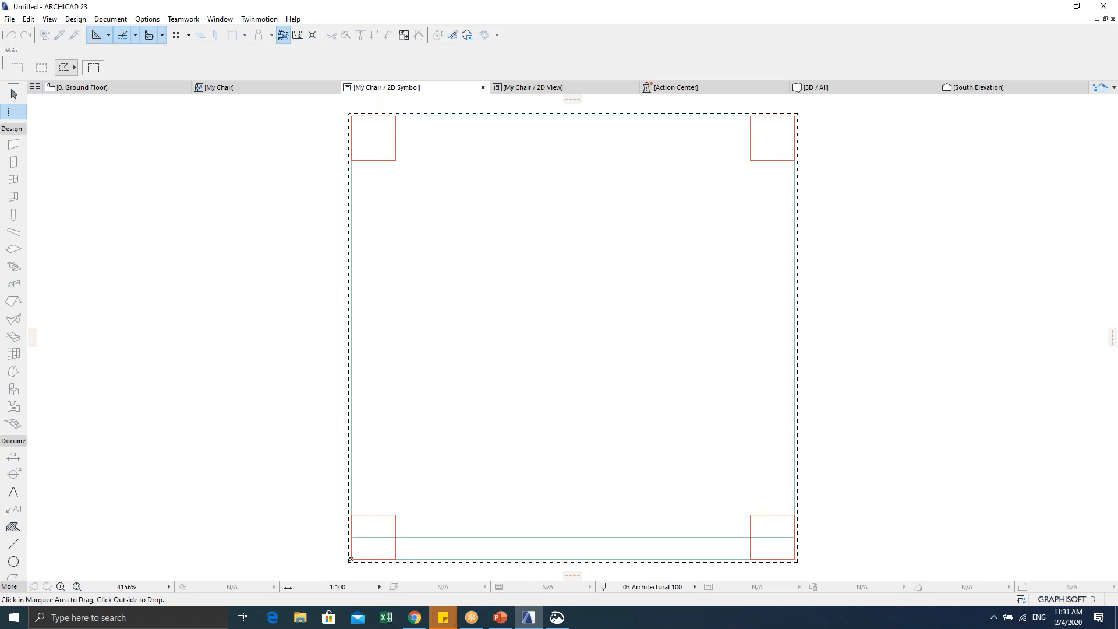
scroll(274, 351, "down", 3)
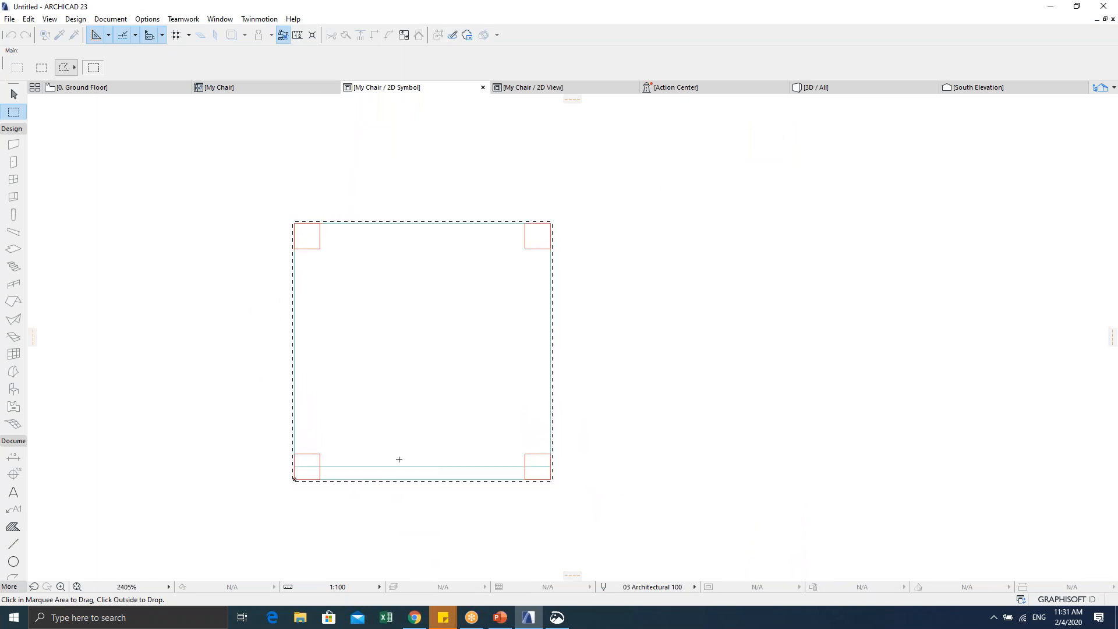
key("Return")
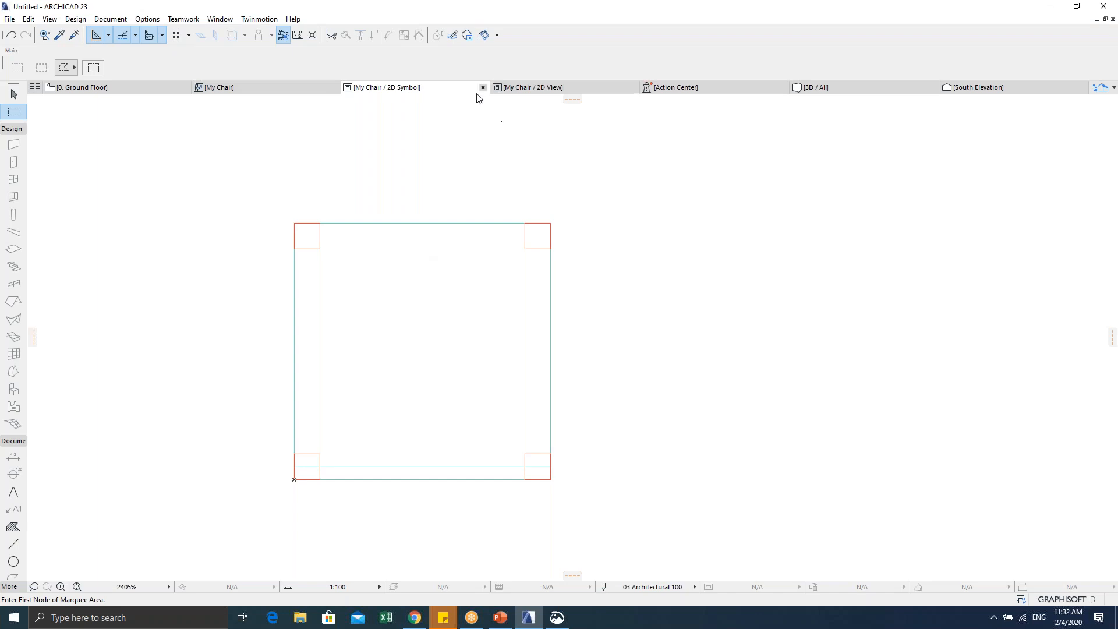
key("ctrl+z")
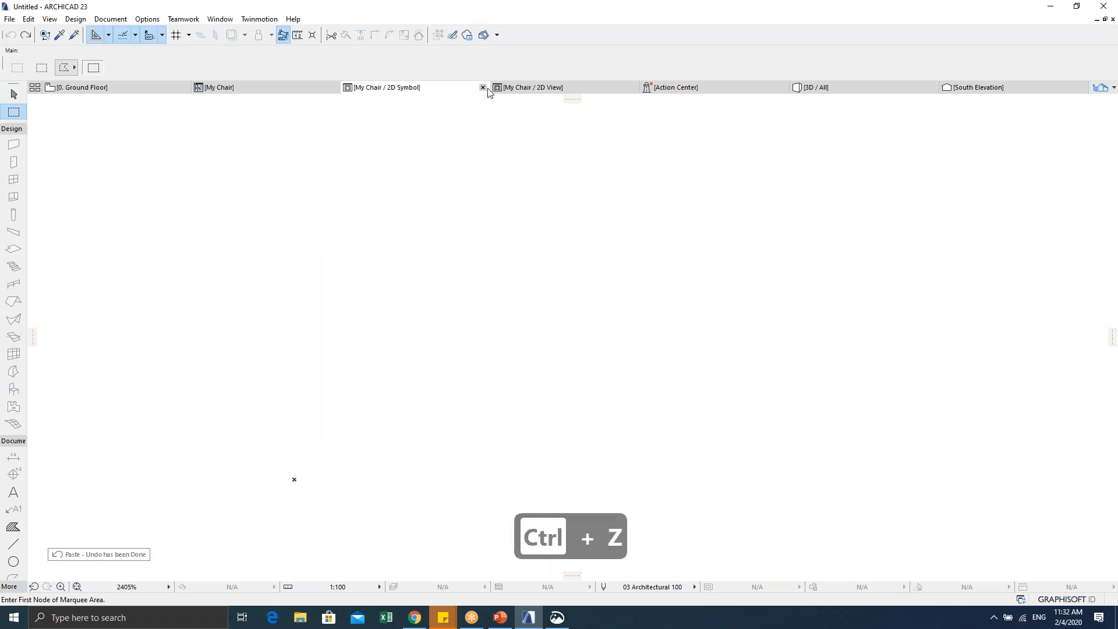
left_click(483, 87)
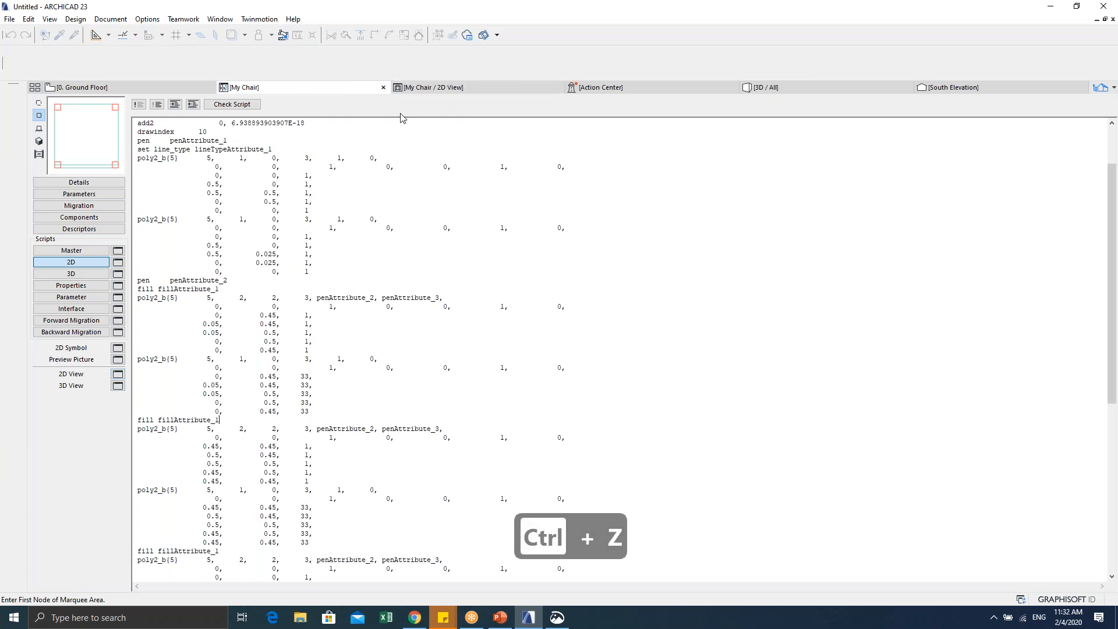
Step: Marquee the chair drawing in the 2D view with a rectangular area, copy it, and return to My Chair
left_click(118, 376)
scroll(327, 386, "down", 4)
left_click(273, 175)
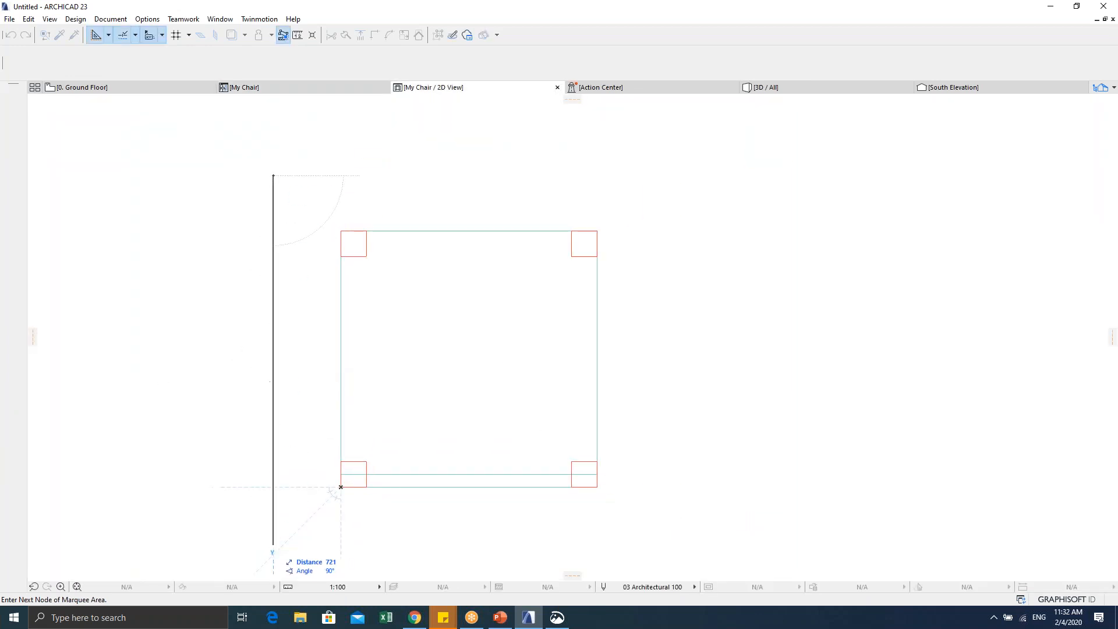
left_click(273, 545)
left_click(640, 545)
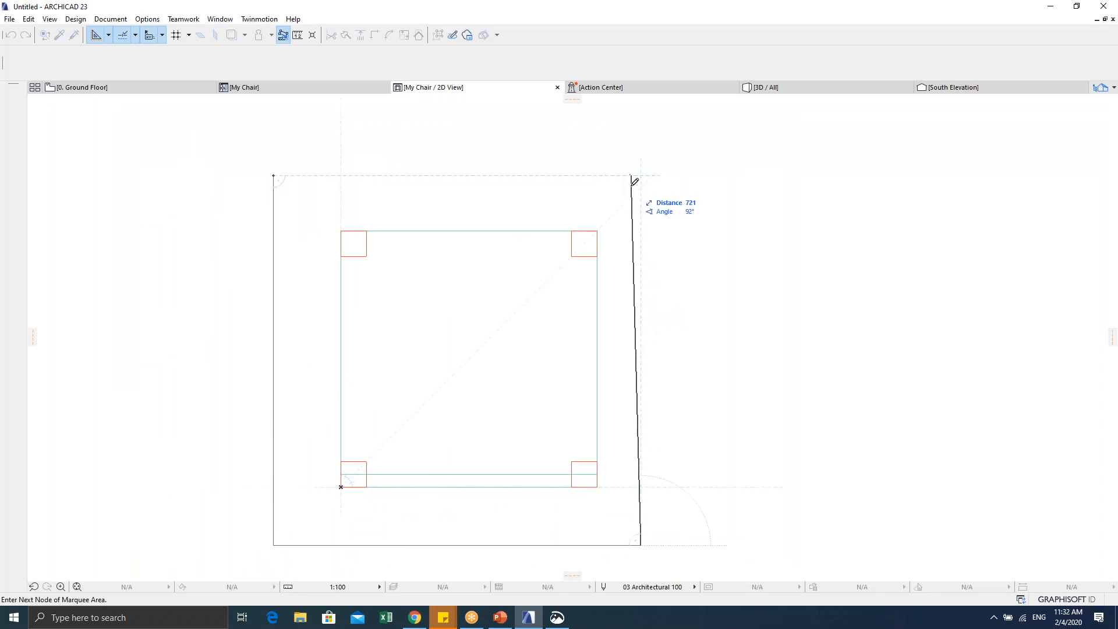
left_click(640, 175)
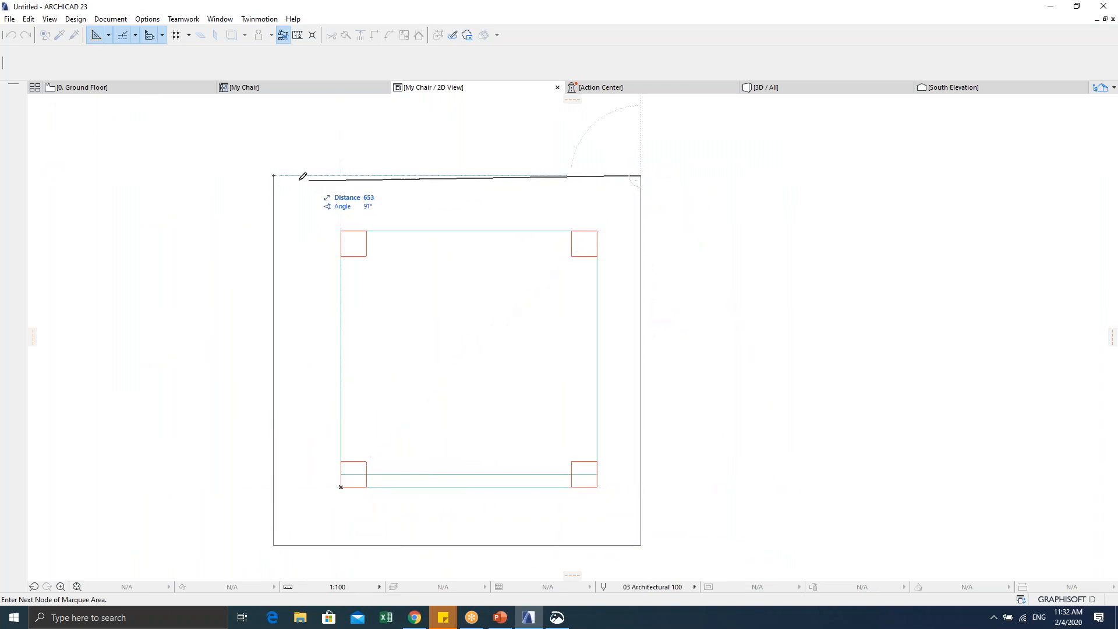
left_click(273, 175)
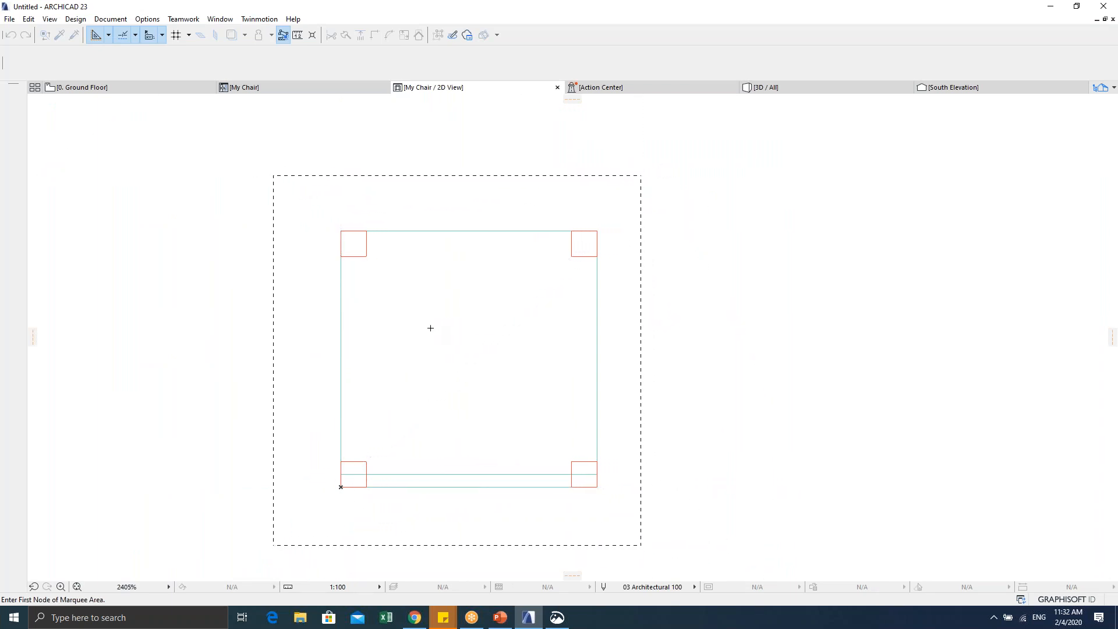
key("ctrl+c")
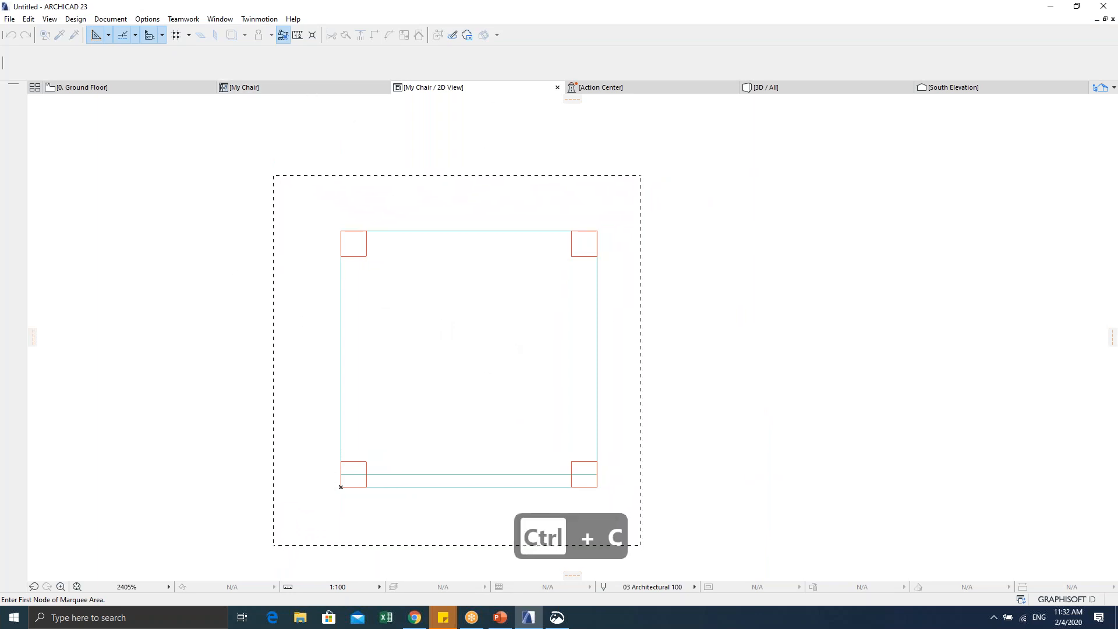
left_click(276, 89)
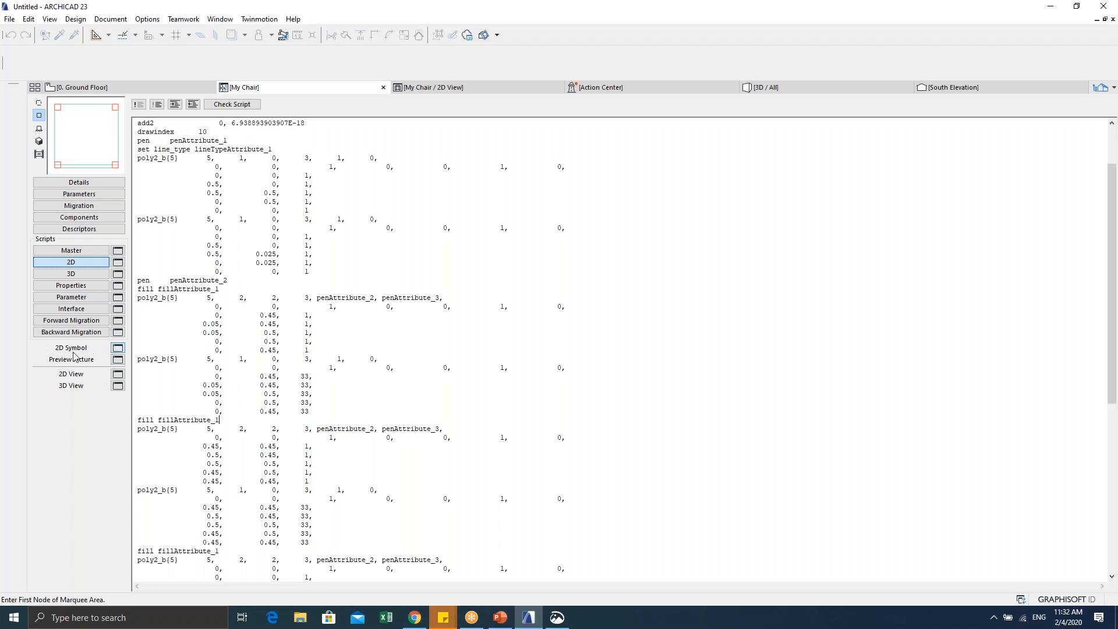
Step: Paste the copied chair drawing (square outline with four red corner squares) into the 2D Symbol and centre it
left_click(119, 348)
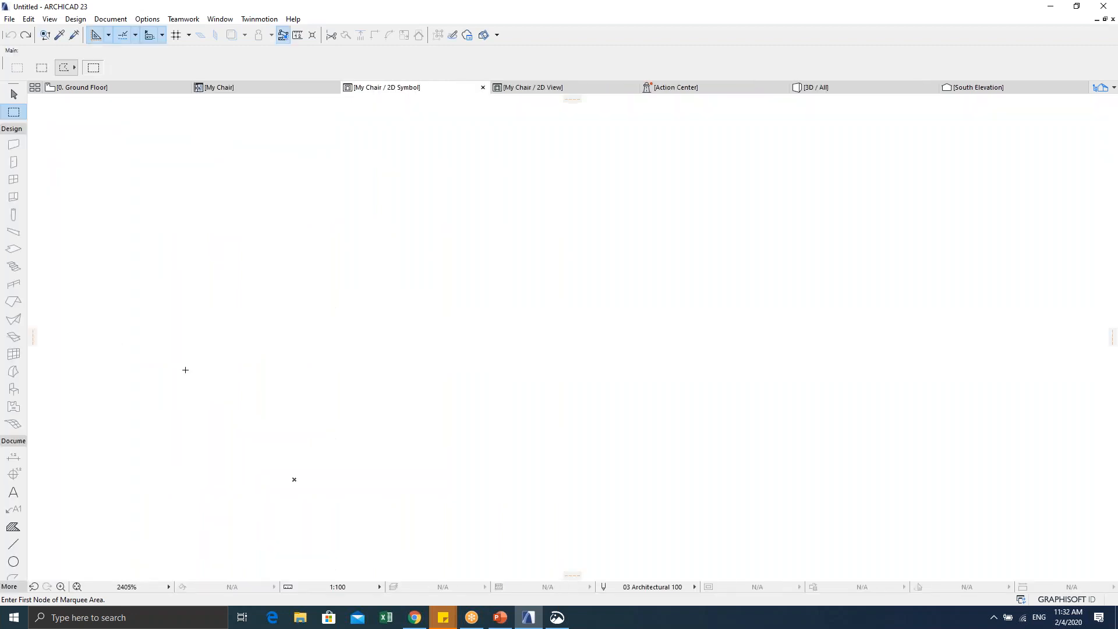
key("ctrl+v")
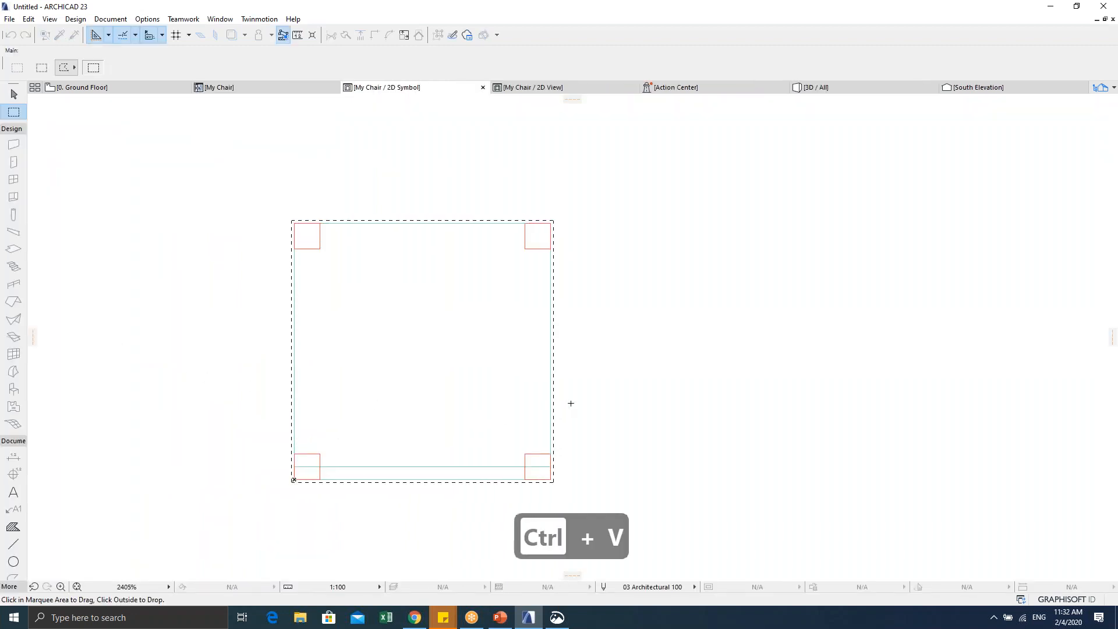
key("Return")
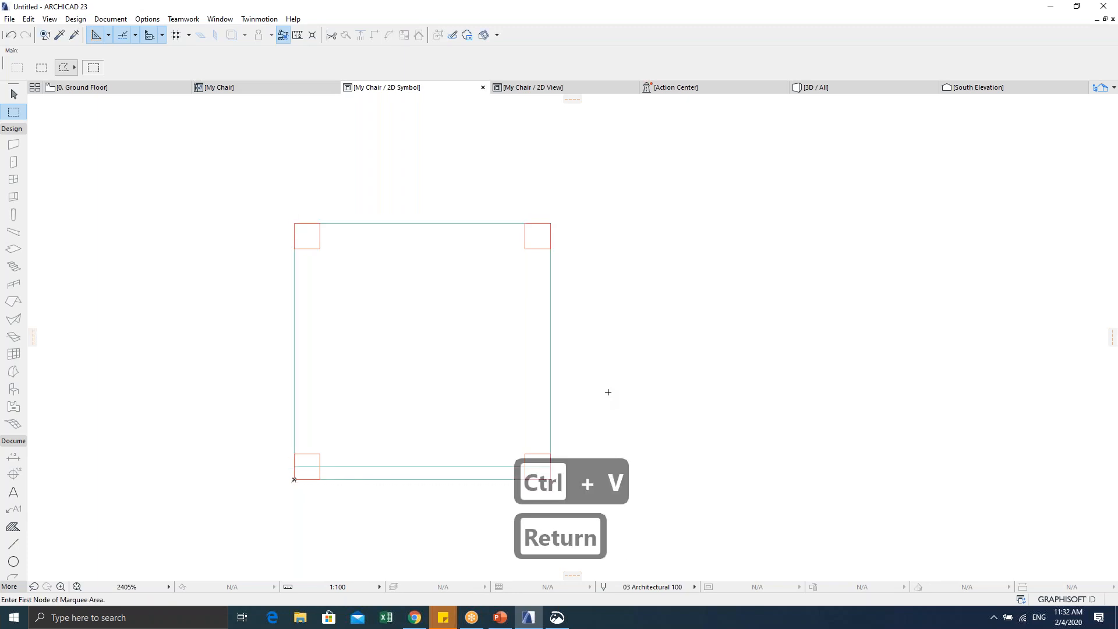
mouse_move(611, 390)
middle_mouse_down()
mouse_move(584, 337)
mouse_move(566, 342)
middle_mouse_up()
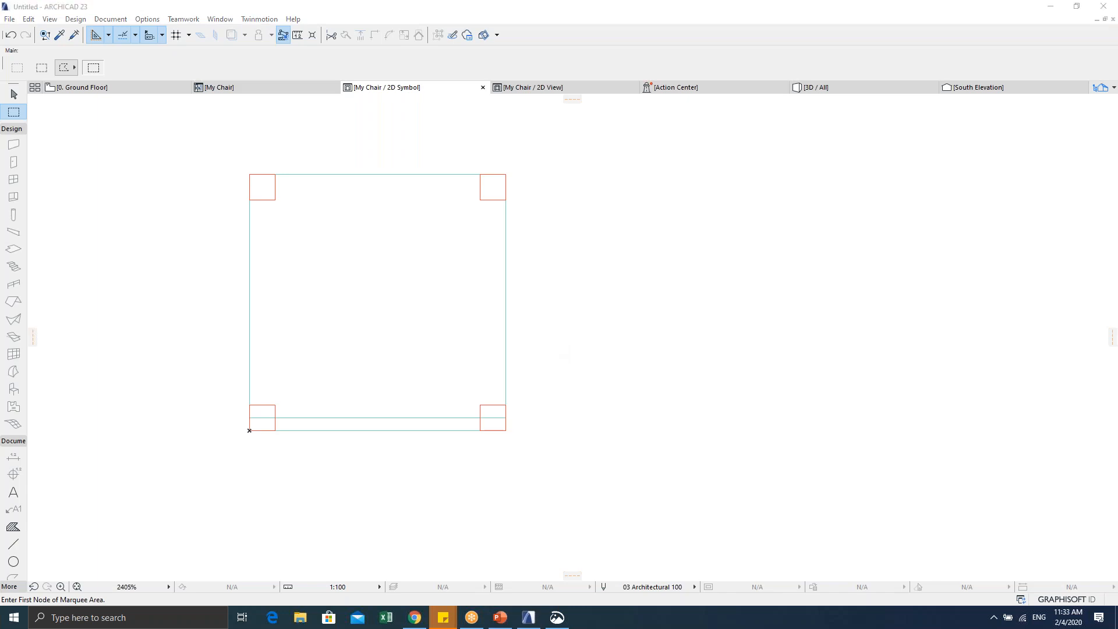
middle_click_drag(394, 369, 461, 406)
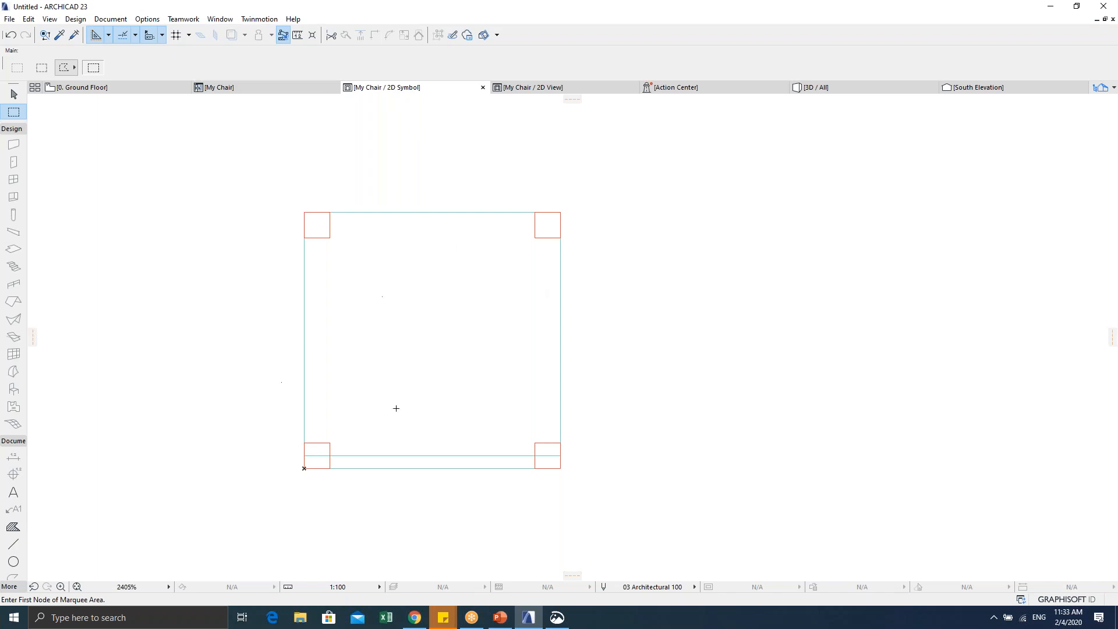
middle_click_drag(413, 298, 446, 291)
left_click(306, 192)
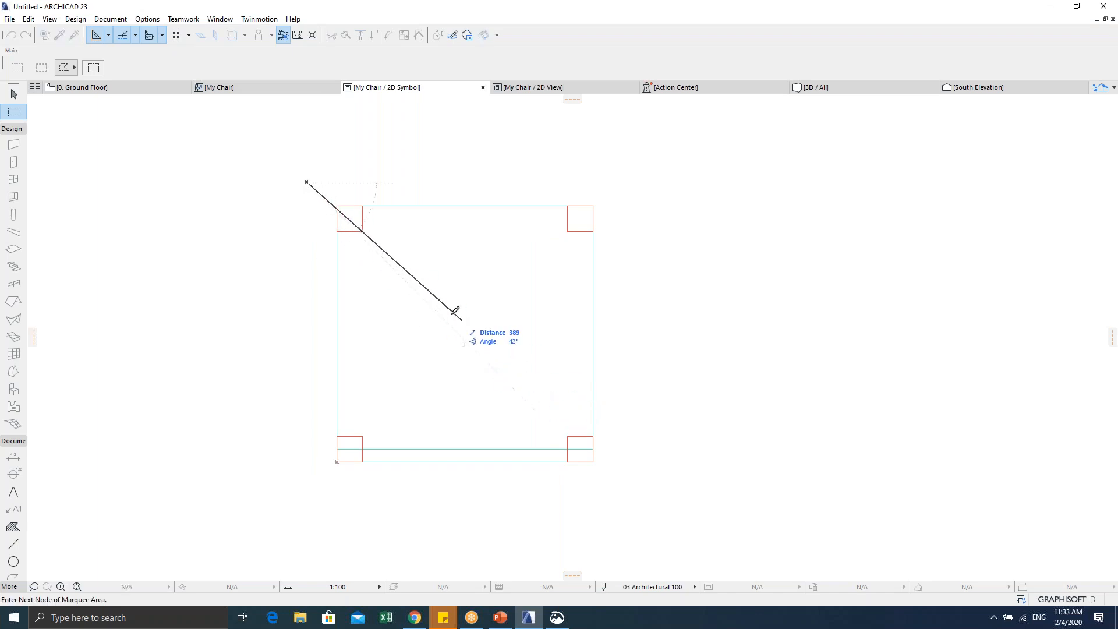
key("Escape")
key("Escape")
key("Escape")
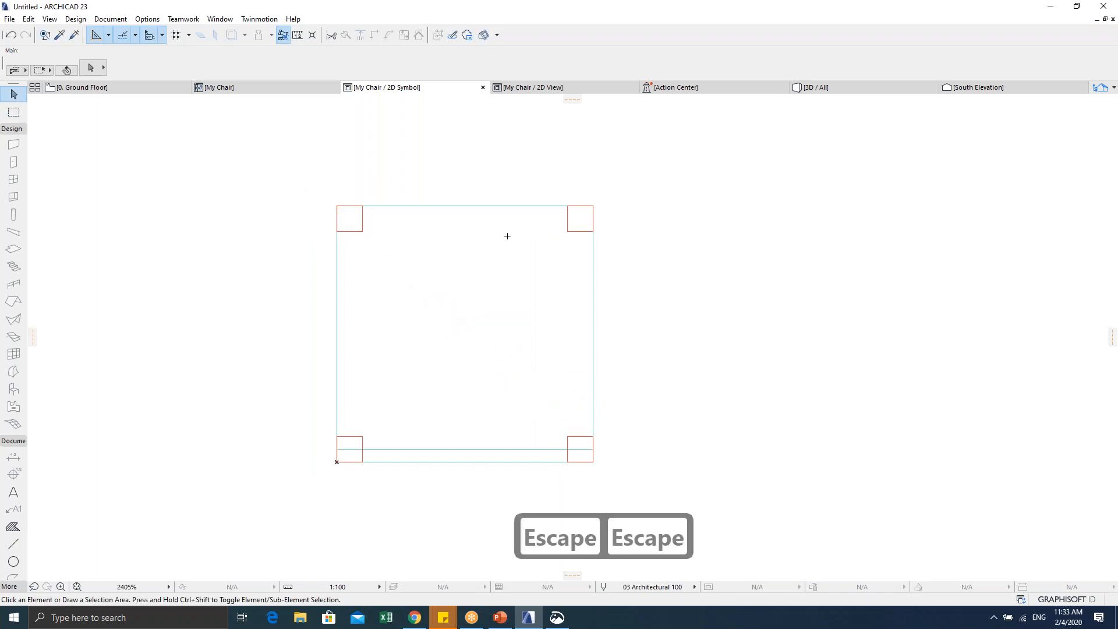
left_click(312, 178)
scroll(373, 251, "down", 2)
middle_click_drag(415, 277, 411, 261)
key("Escape")
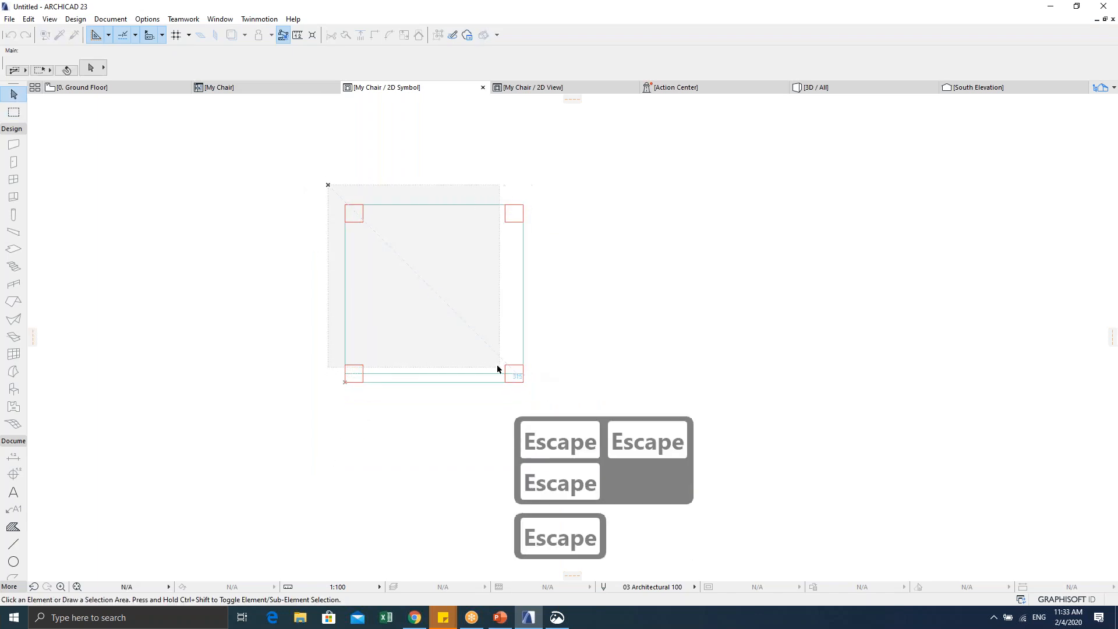
scroll(483, 353, "up", 1)
mouse_move(483, 353)
middle_mouse_down()
mouse_move(436, 367)
mouse_move(426, 383)
middle_mouse_up()
scroll(436, 367, "up", 1)
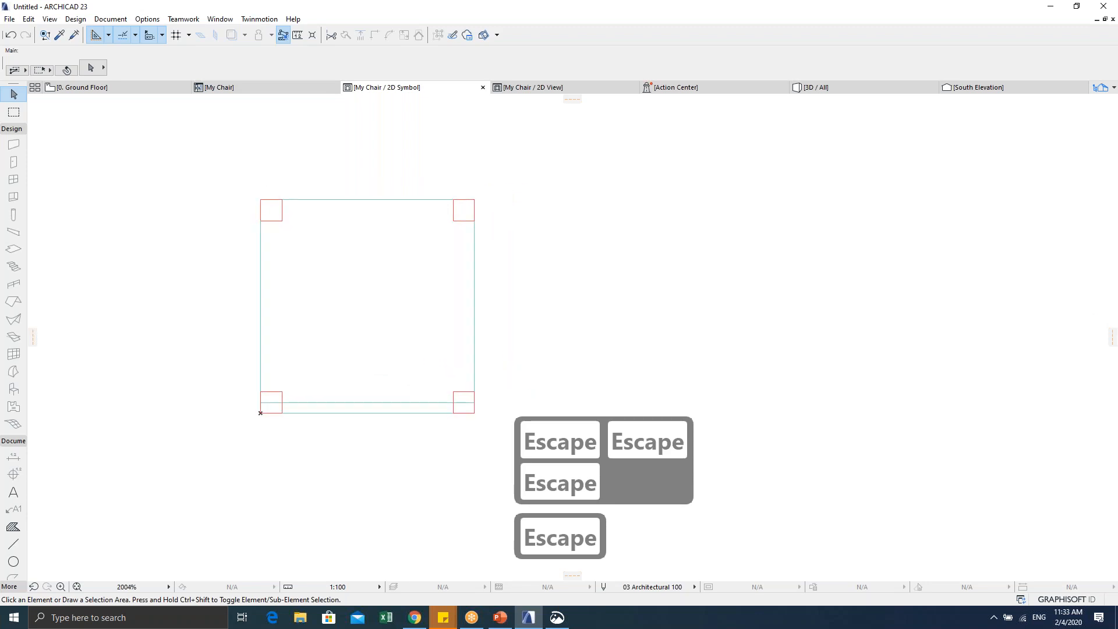
left_click(227, 173)
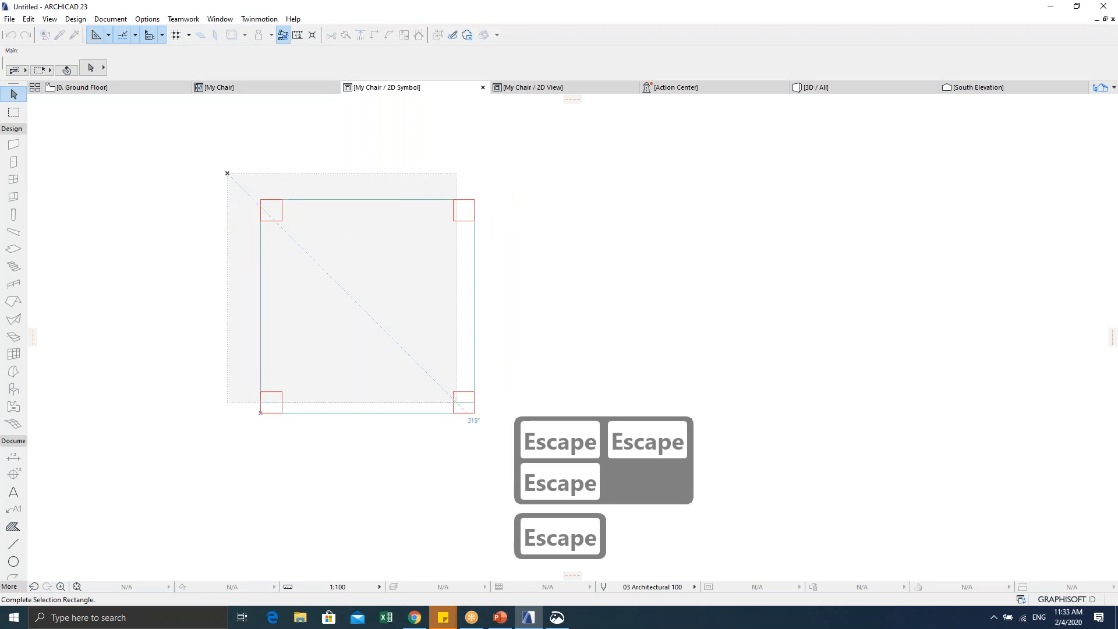
left_click(489, 435)
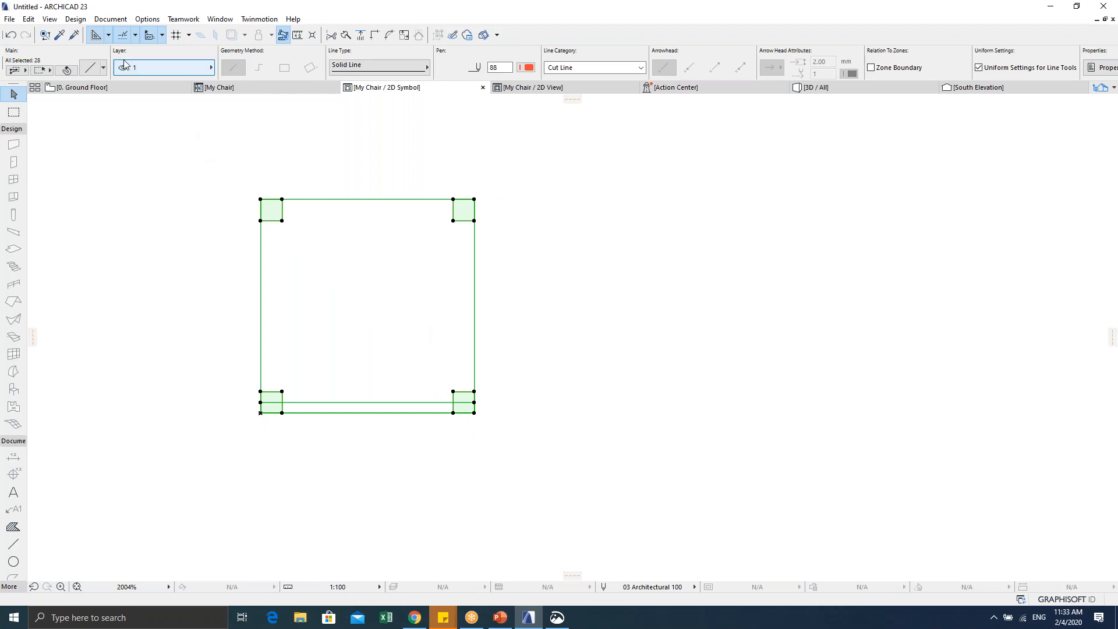
left_click(136, 70)
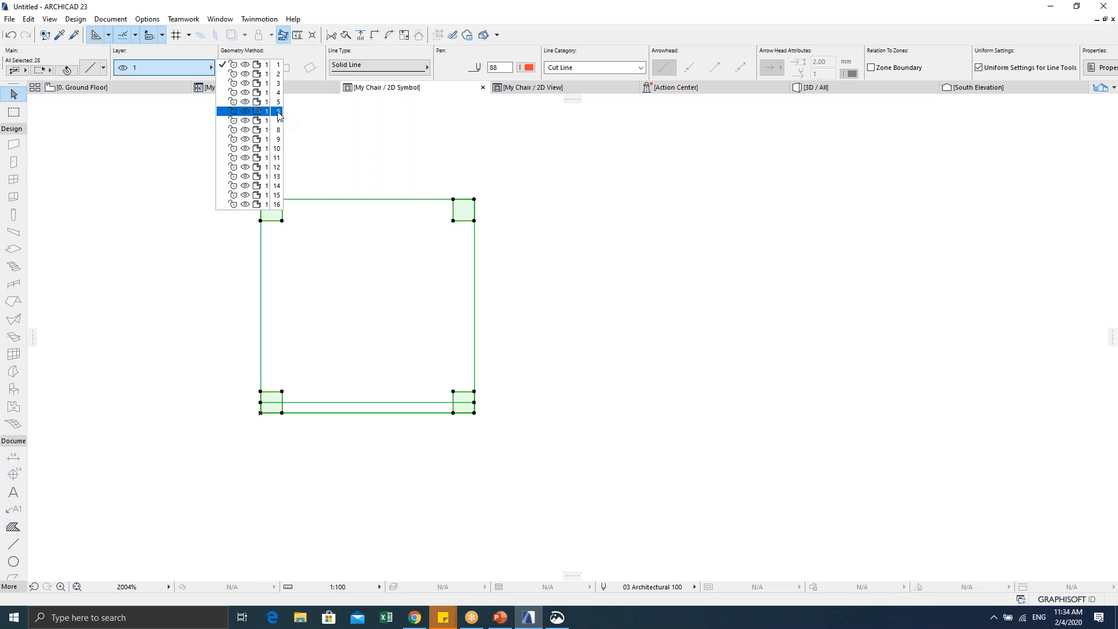
left_click(145, 212)
left_click(184, 220)
scroll(193, 217, "down", 1)
middle_click_drag(192, 217, 256, 216)
scroll(216, 219, "up", 1)
left_click_drag(275, 161, 582, 421)
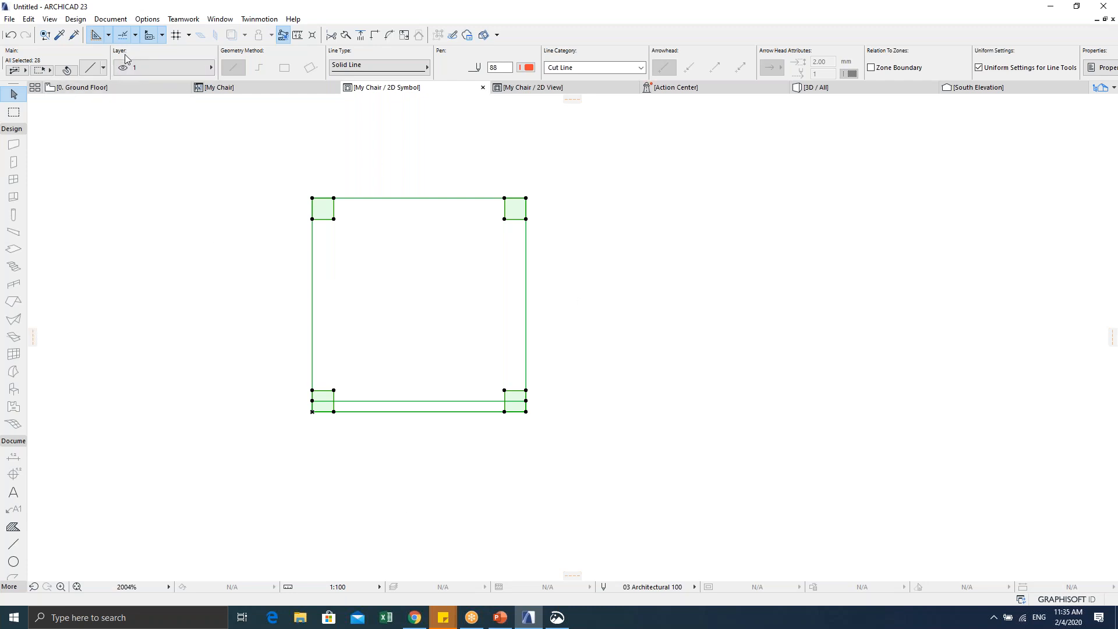
left_click(184, 68)
left_click(184, 68)
left_click(185, 68)
left_click(185, 67)
left_click(170, 67)
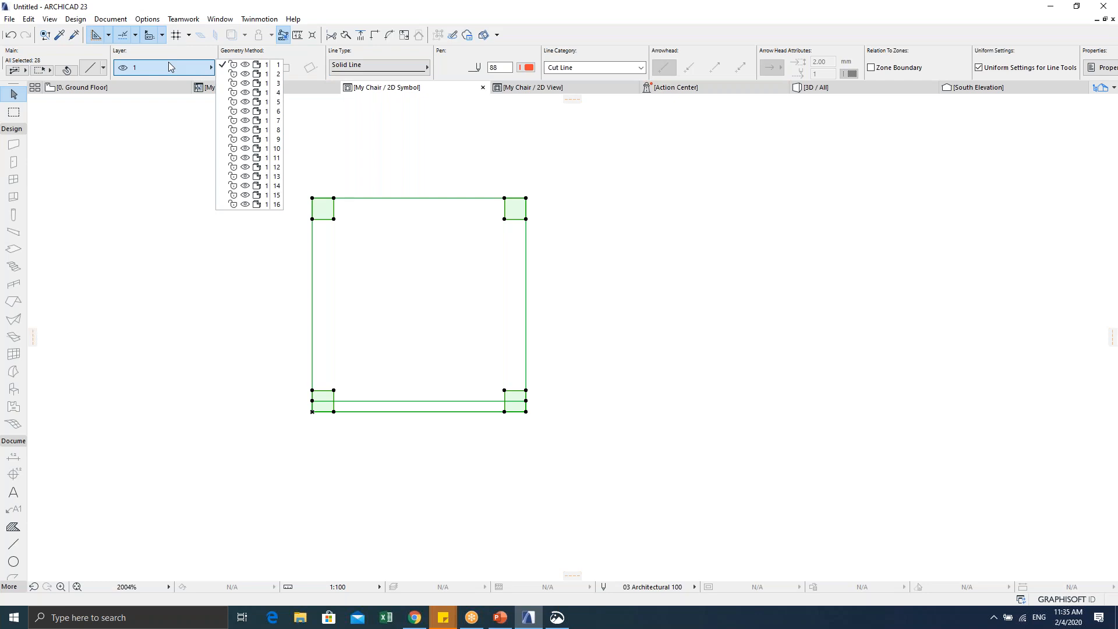
left_click(197, 202)
left_click(206, 249)
left_click(215, 166)
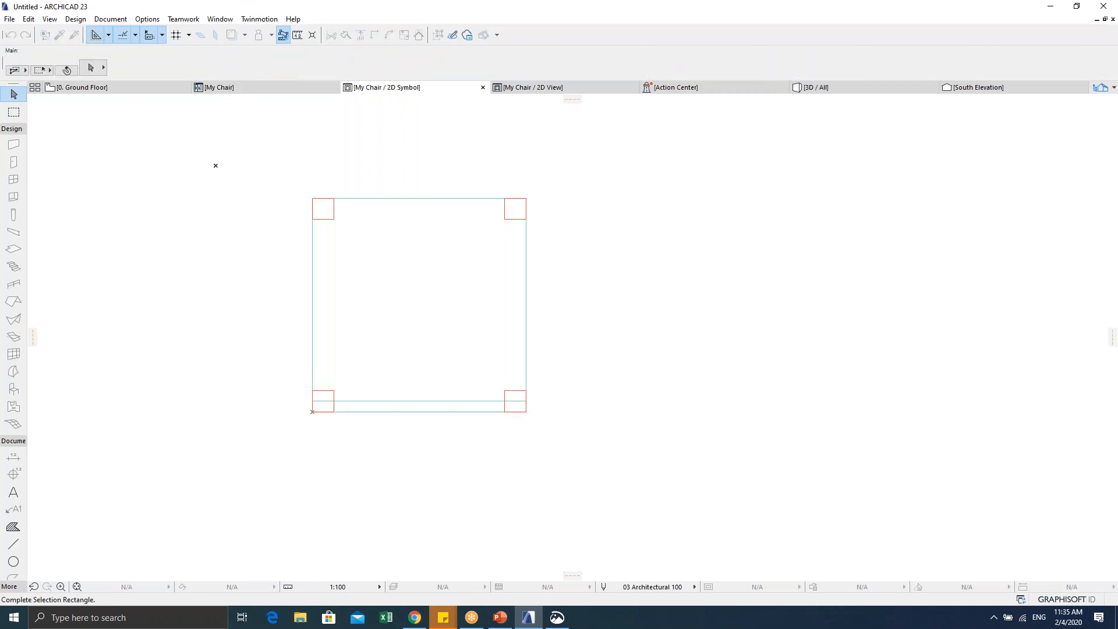
Step: Select all 28 chair symbol elements and check their layer in the Info Box, leaving it unchanged
left_click(629, 469)
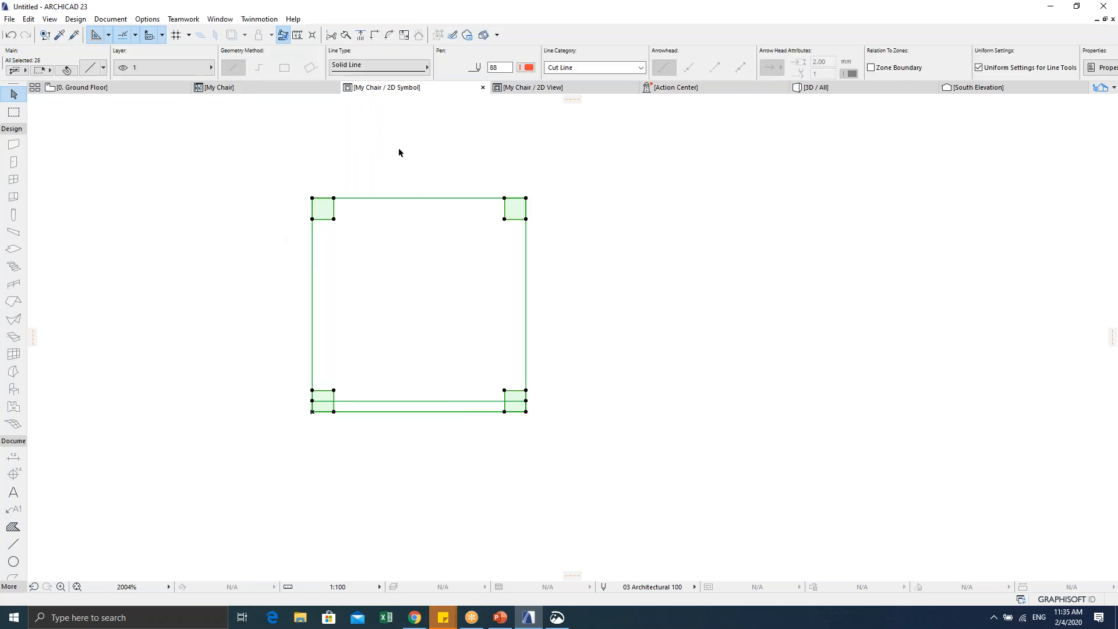
left_click(144, 69)
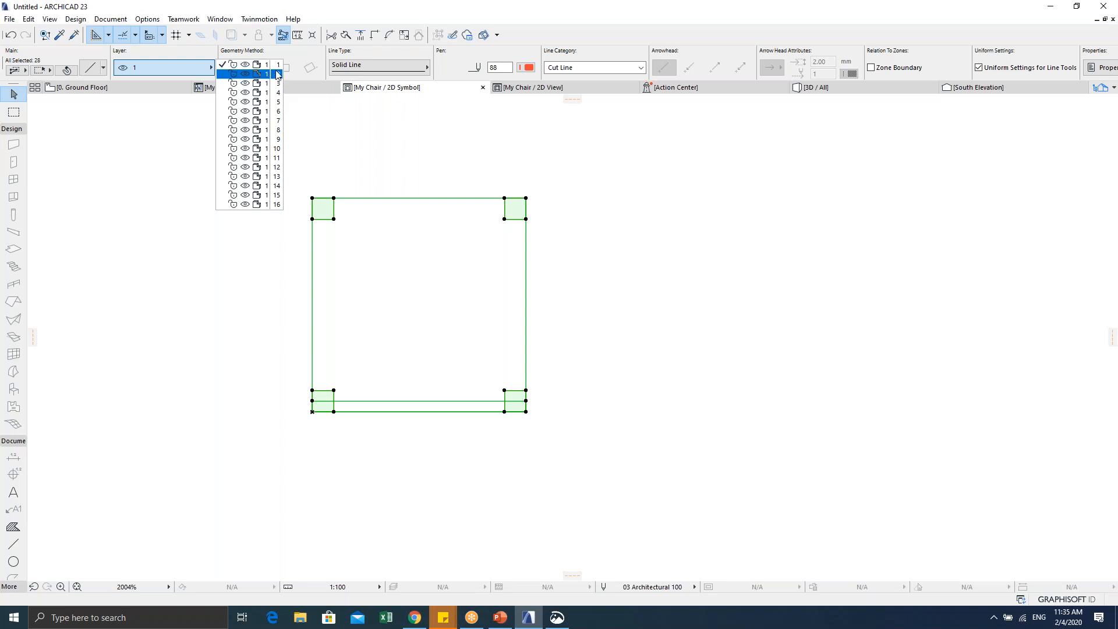
left_click(379, 165)
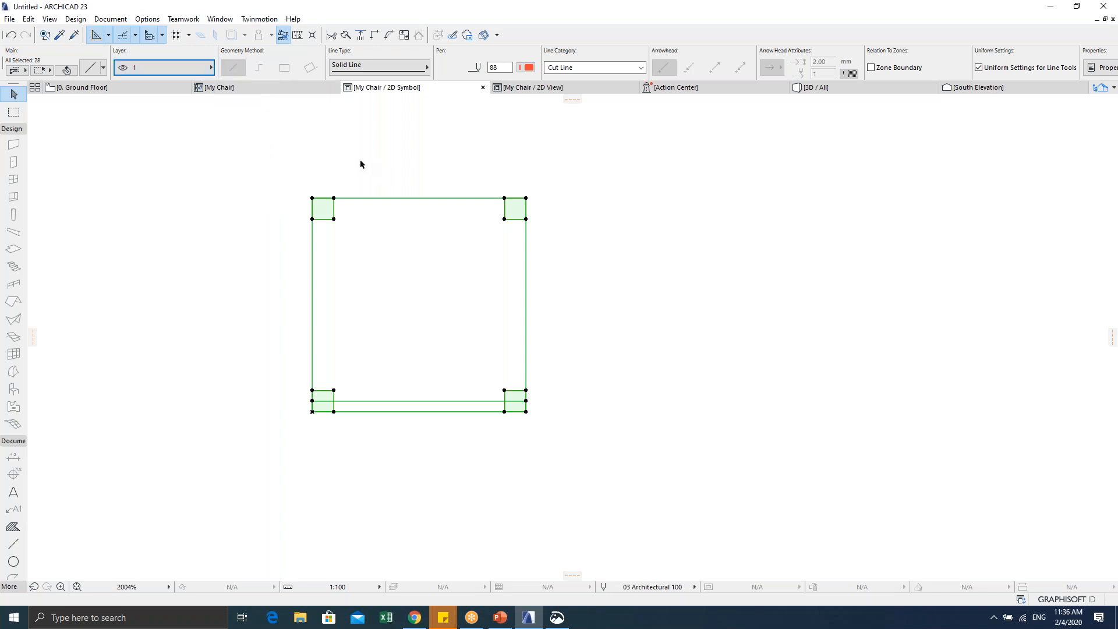
left_click(360, 159)
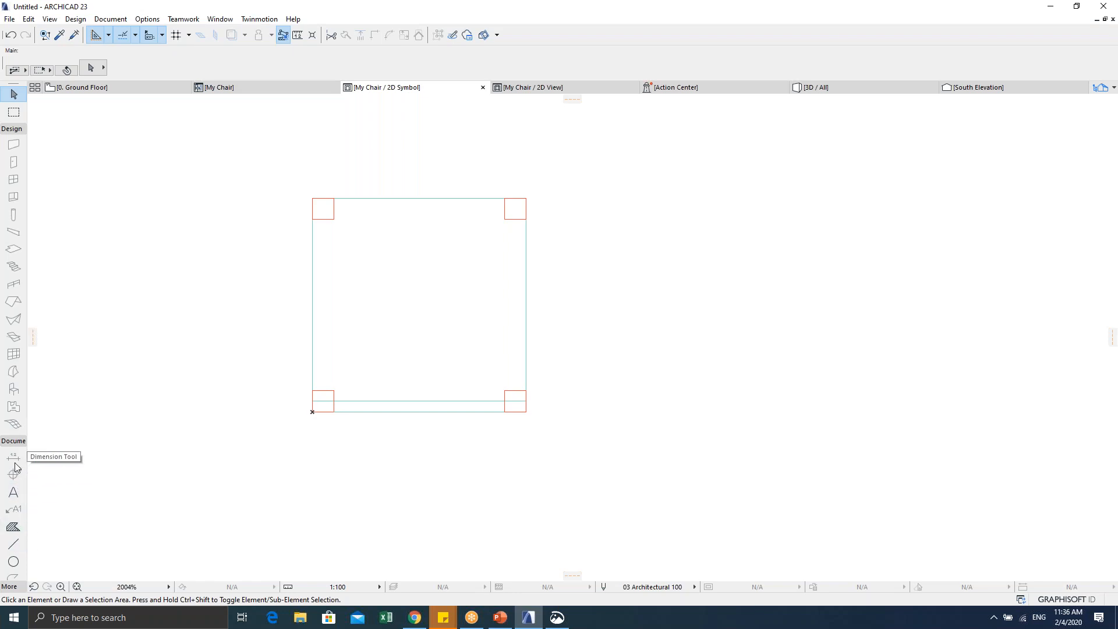
scroll(17, 515, "down", 3)
scroll(15, 517, "up", 3)
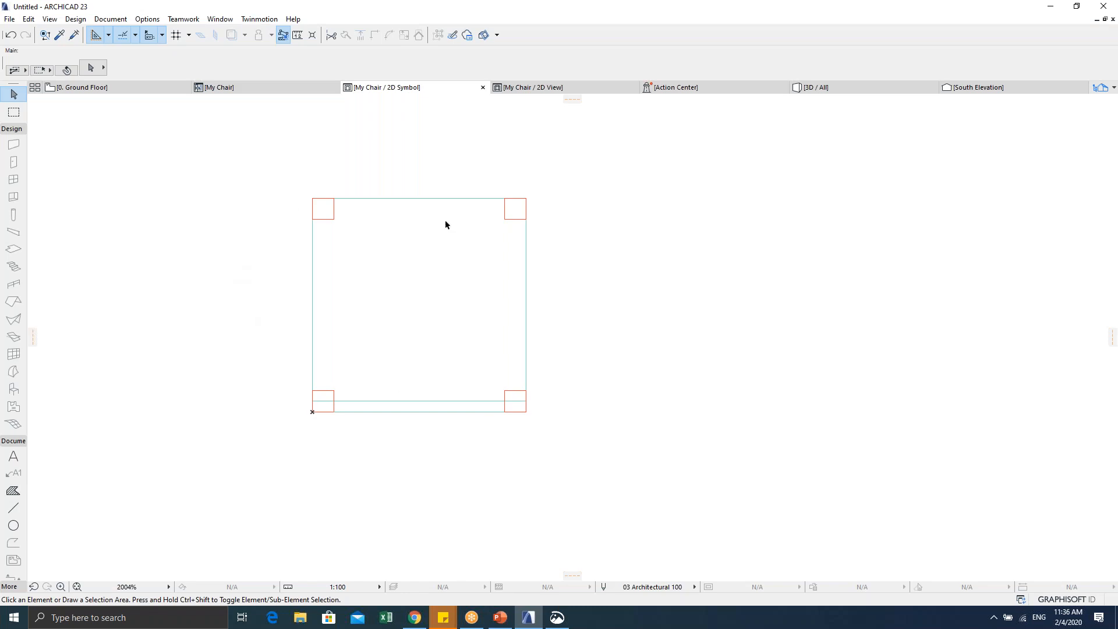
Step: With the Line tool active, put new lines on layer 2
left_click(13, 509)
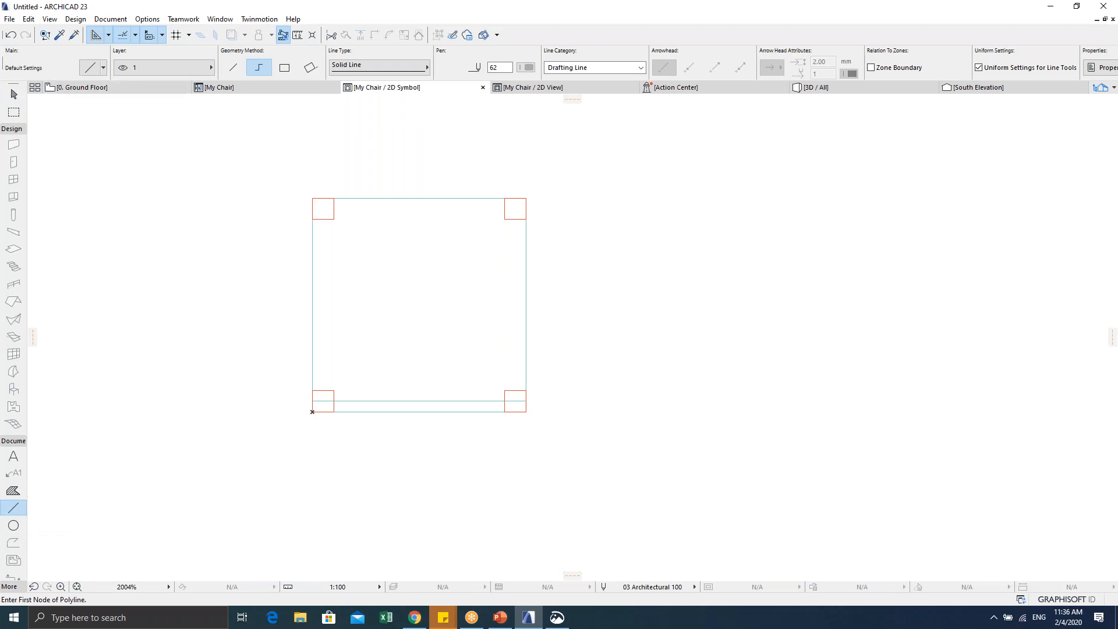
left_click(133, 69)
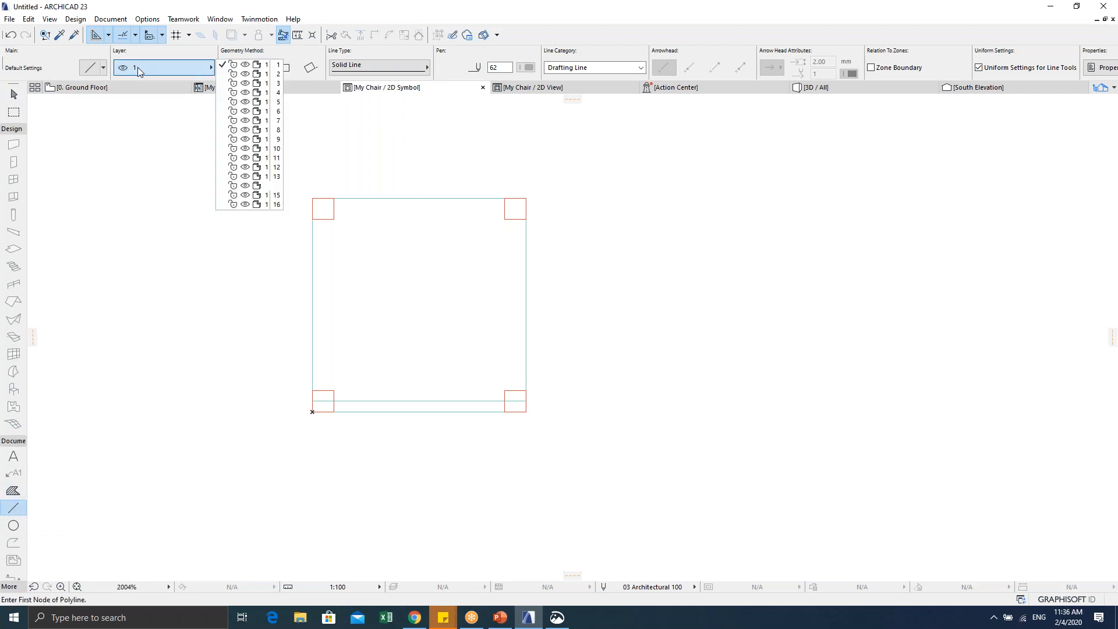
left_click(248, 74)
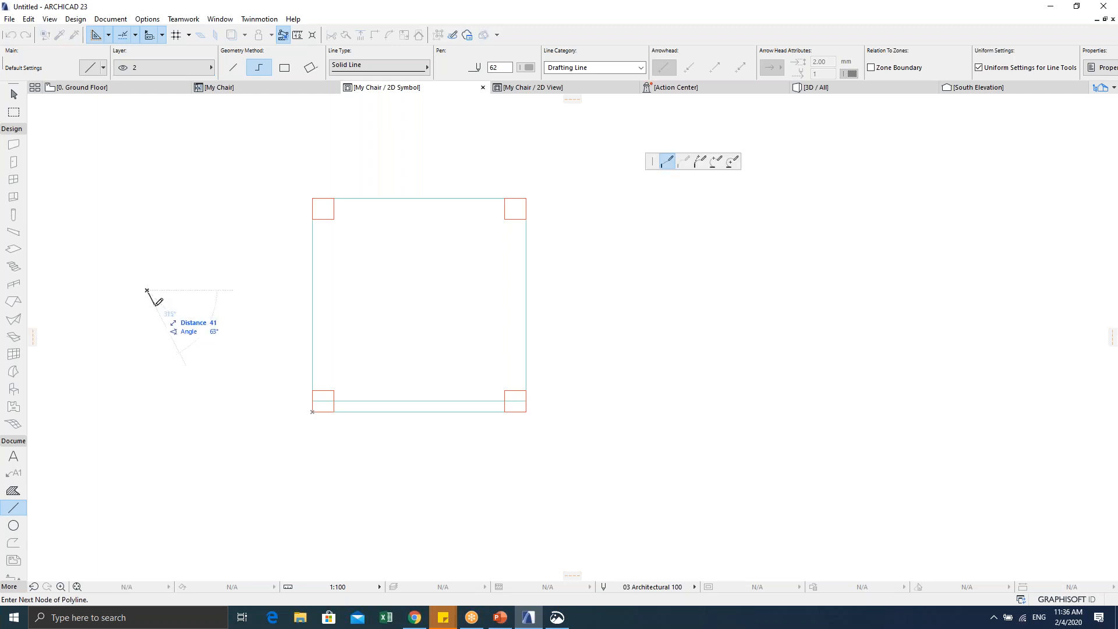
key("Escape")
key("Escape")
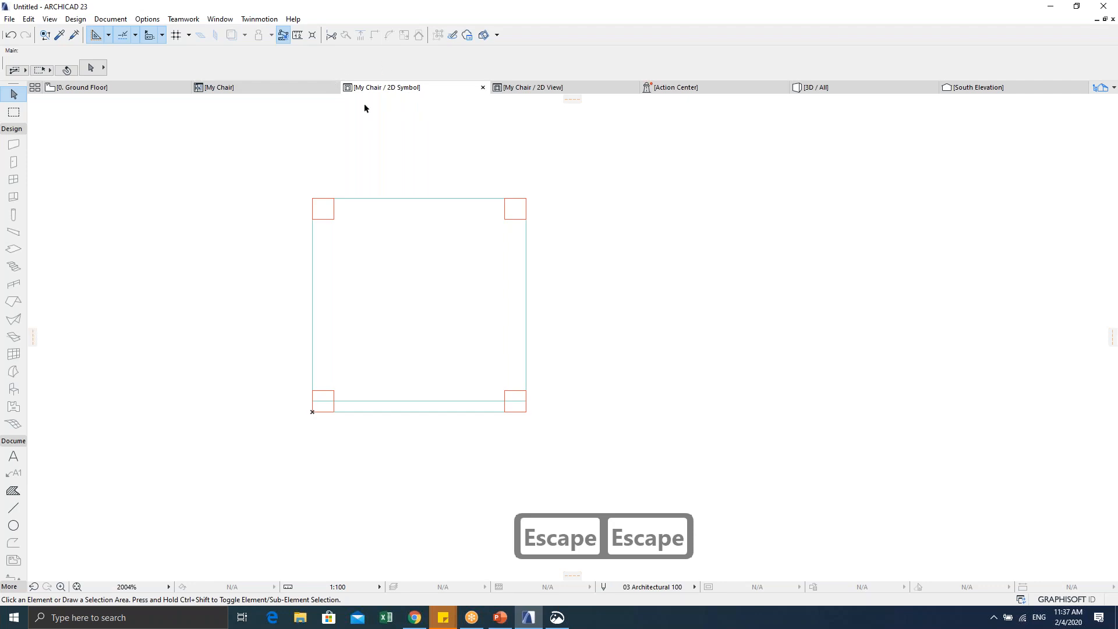
Step: Draw a 500 × 500 rectangular line on layer 2 tracing the chair symbol's square outline
left_click(16, 510)
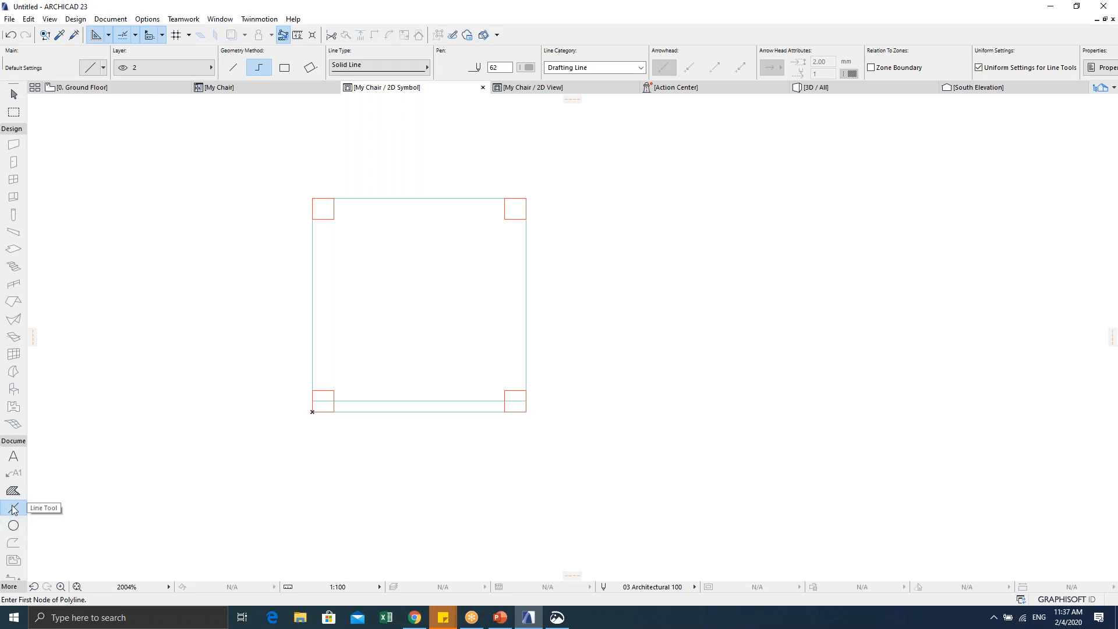
left_click(138, 69)
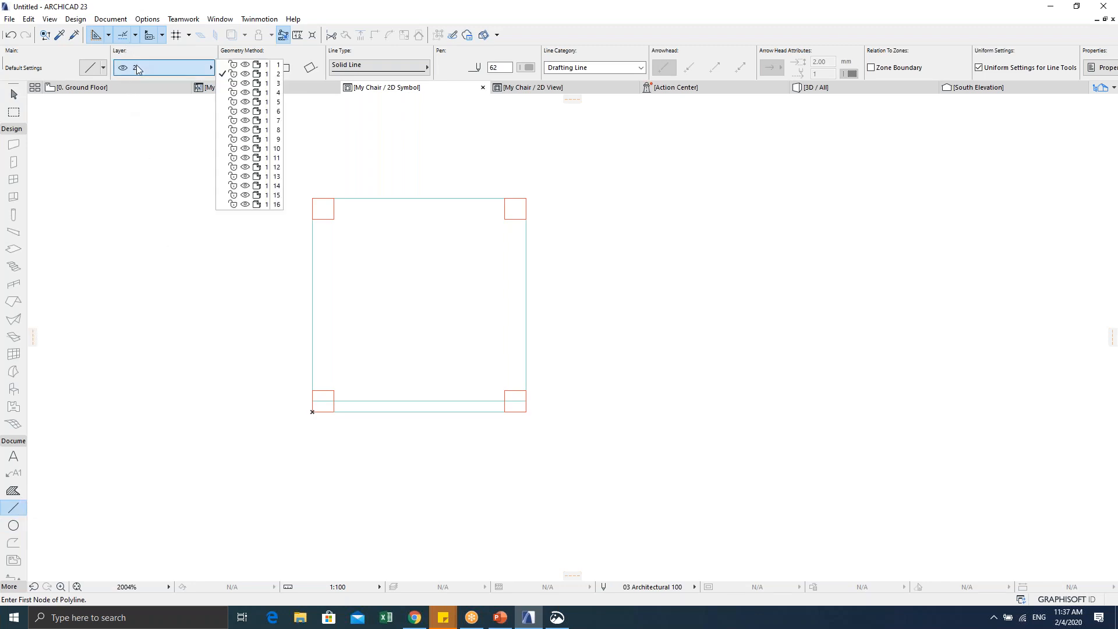
left_click(254, 75)
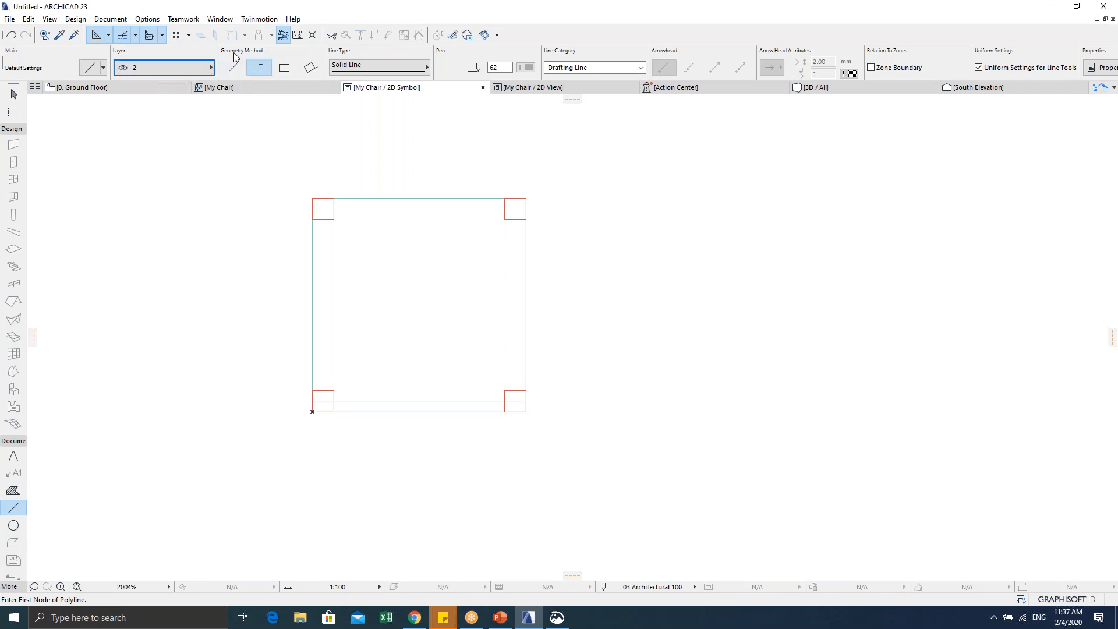
left_click(286, 68)
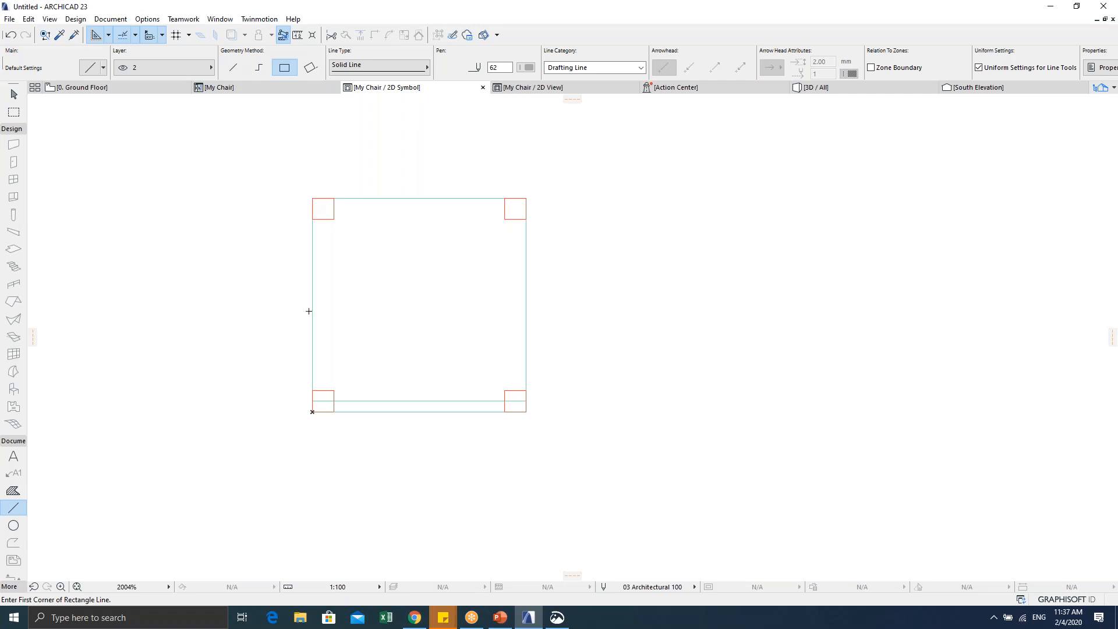
left_click(313, 411)
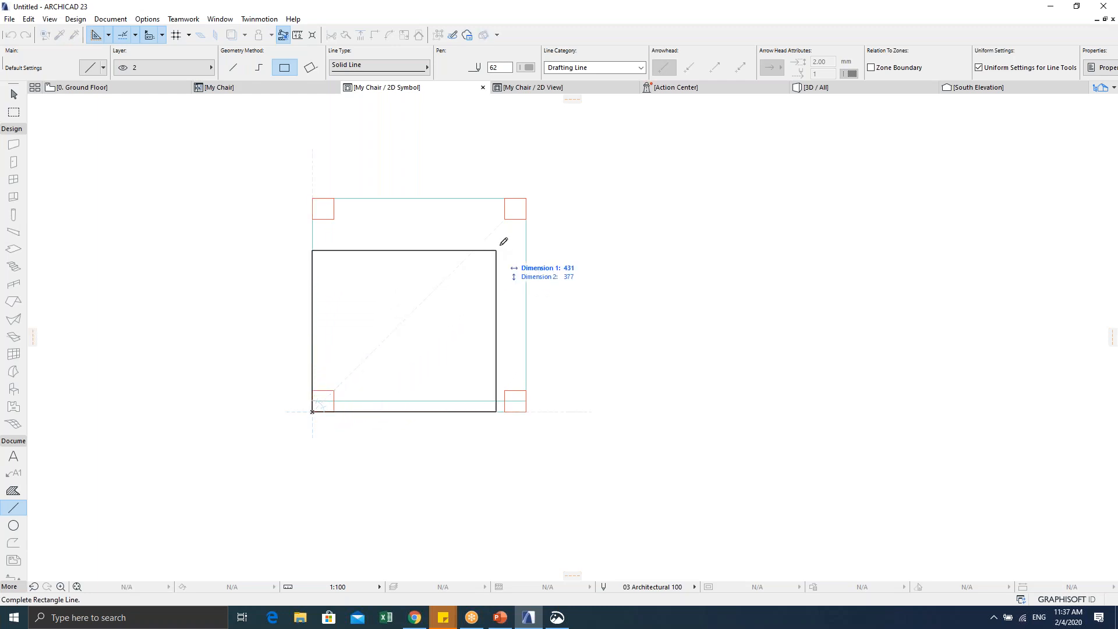
left_click(527, 196)
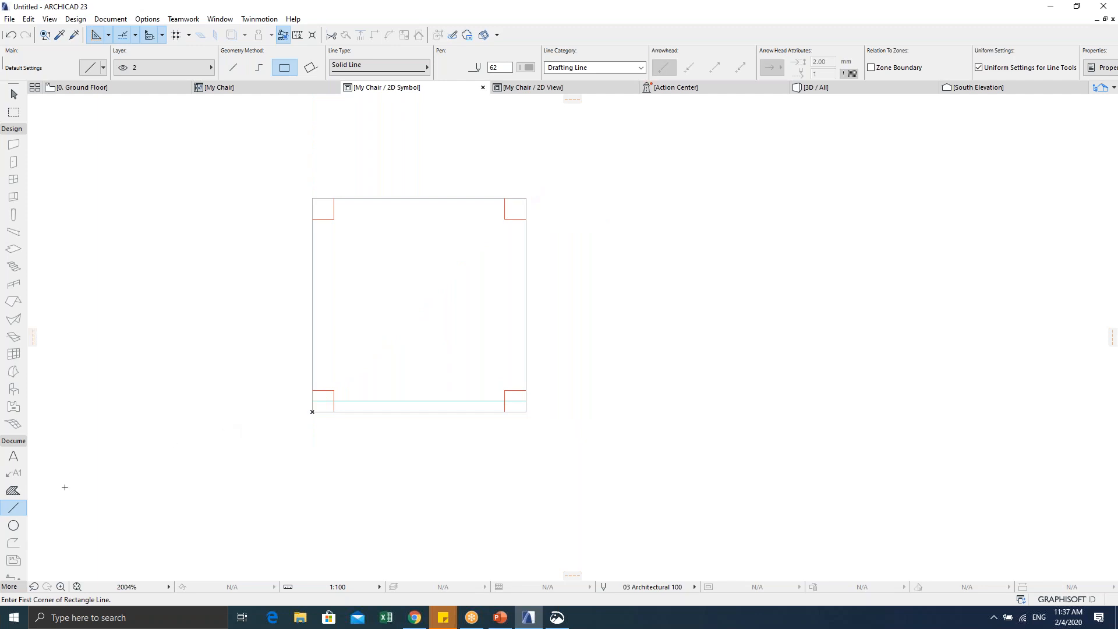
Step: Draw single lines corner to corner across the square, top-left to bottom-right and top-right to bottom-left
left_click(235, 67)
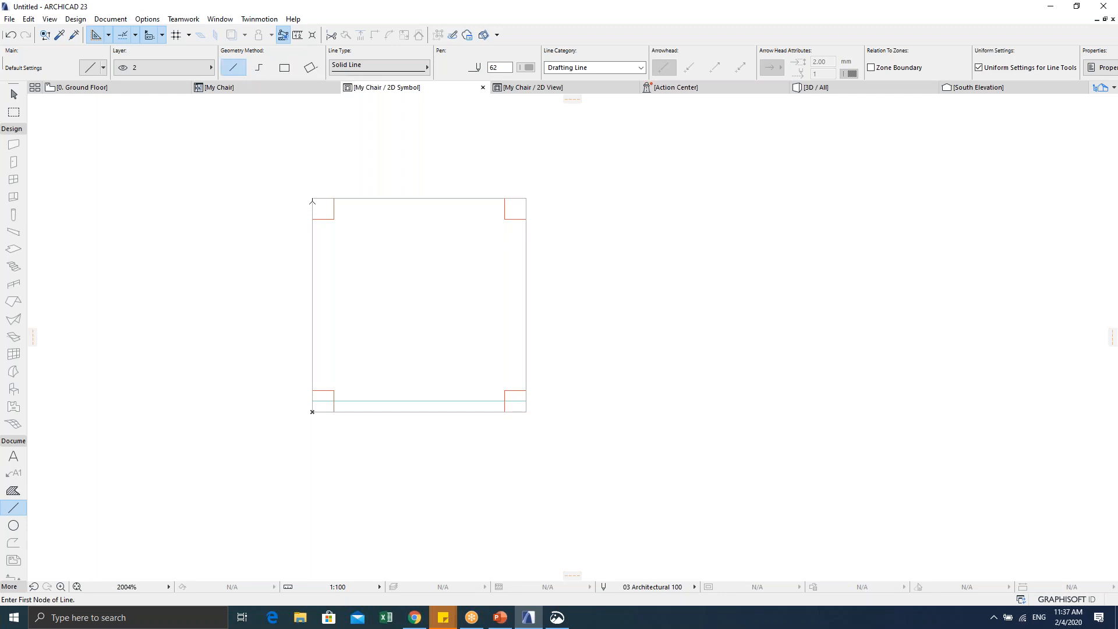
left_click(313, 199)
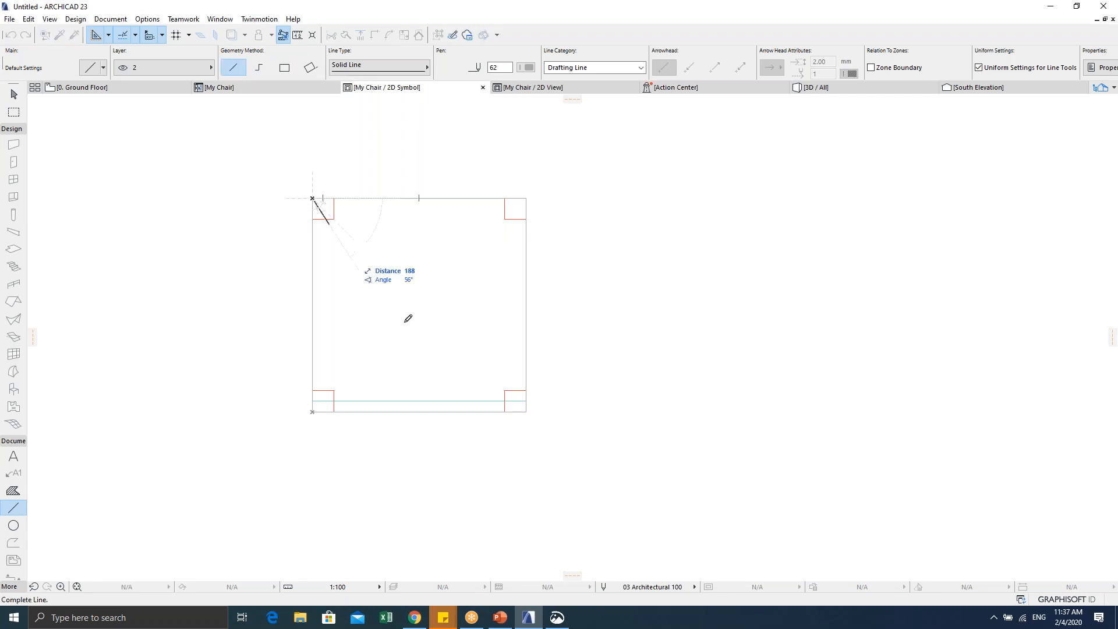
left_click(525, 411)
key("ctrl+z")
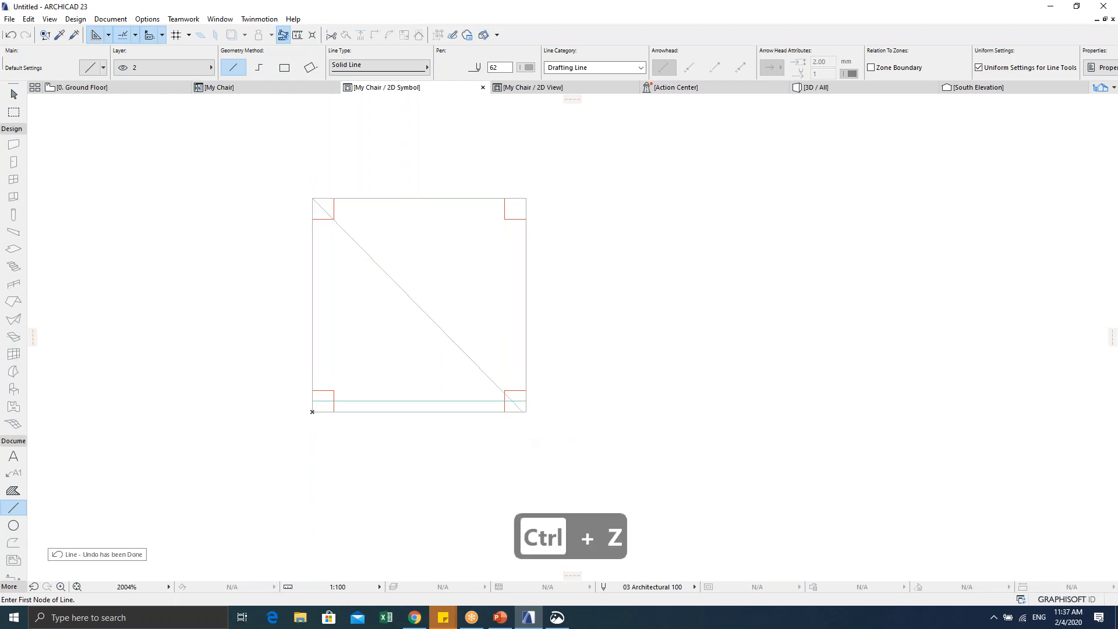
left_click(312, 199)
left_click(526, 410)
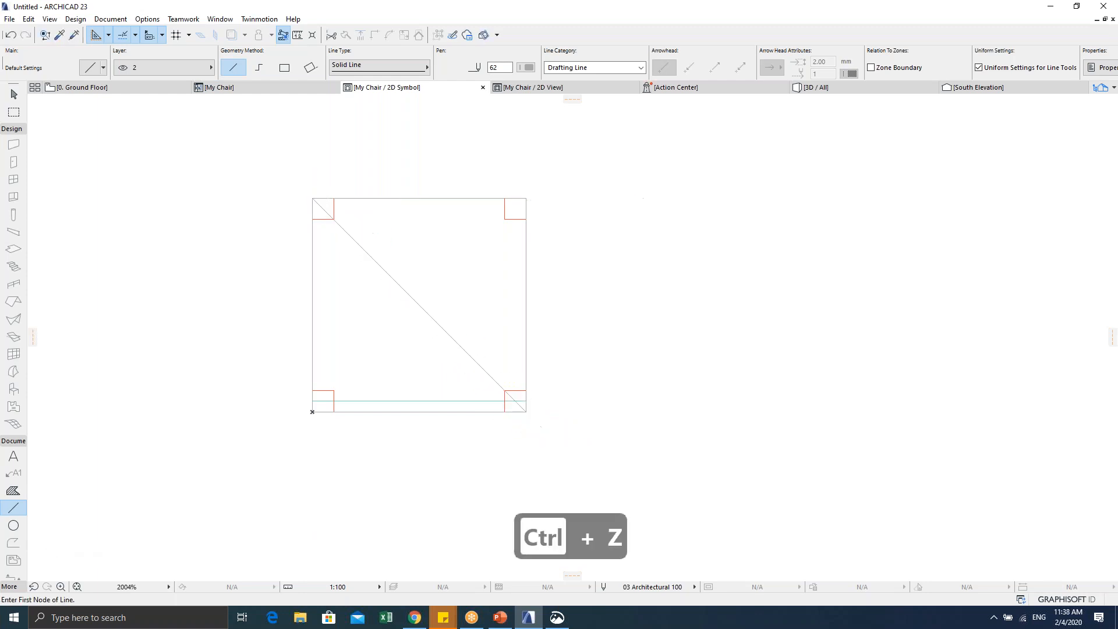
left_click(526, 198)
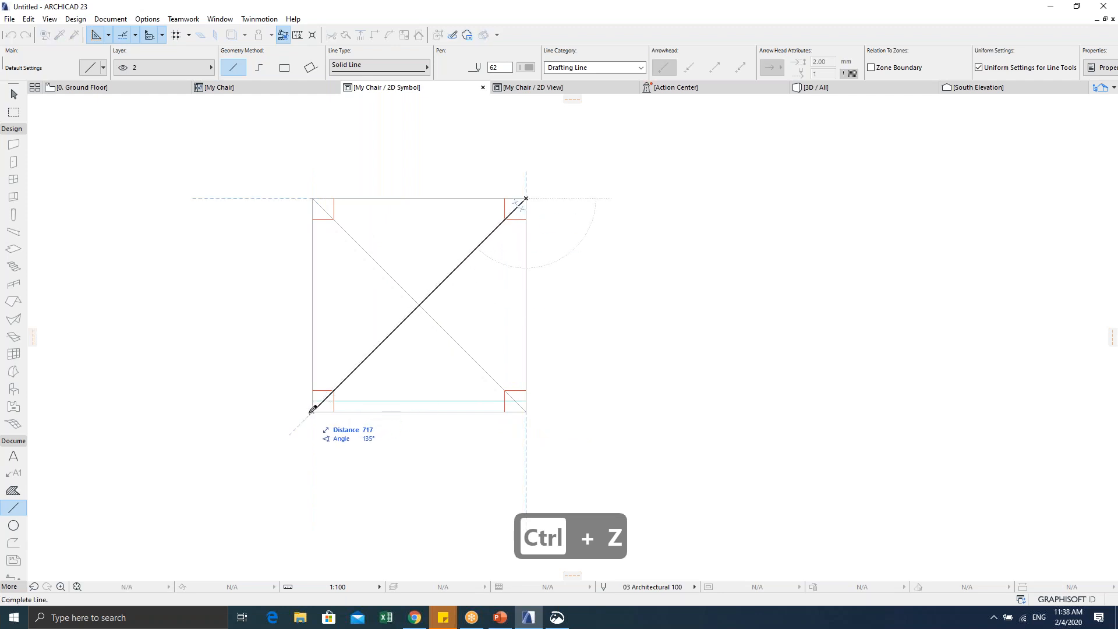
left_click(313, 411)
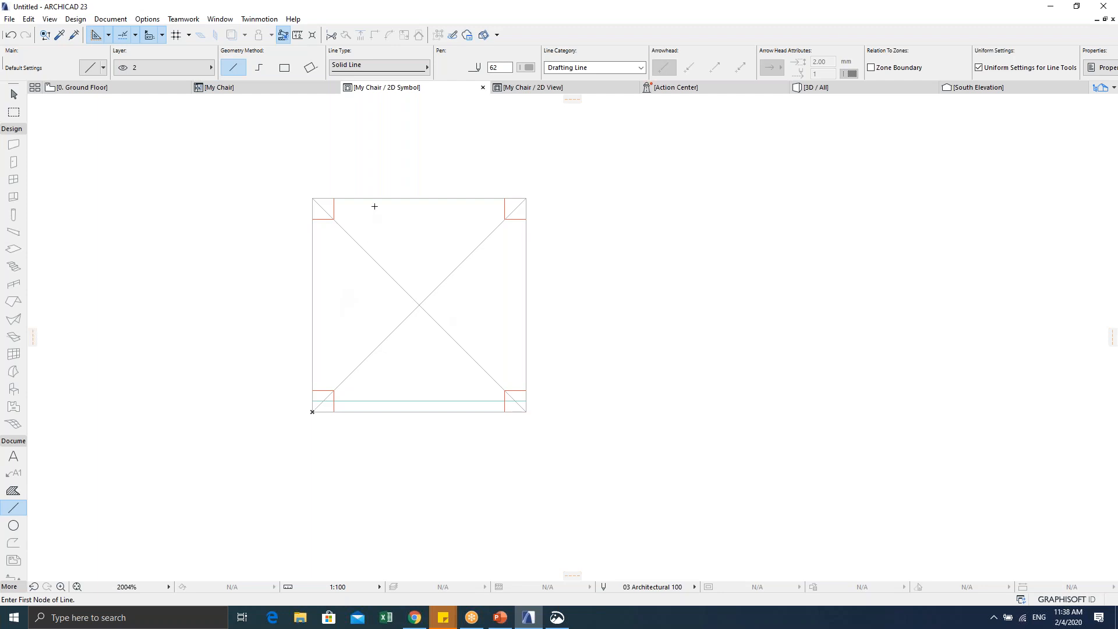
Step: Comment out the fill and poly2_b lines in My Chair's 2D script, keeping the malaysia_type IF blocks active
left_click(234, 88)
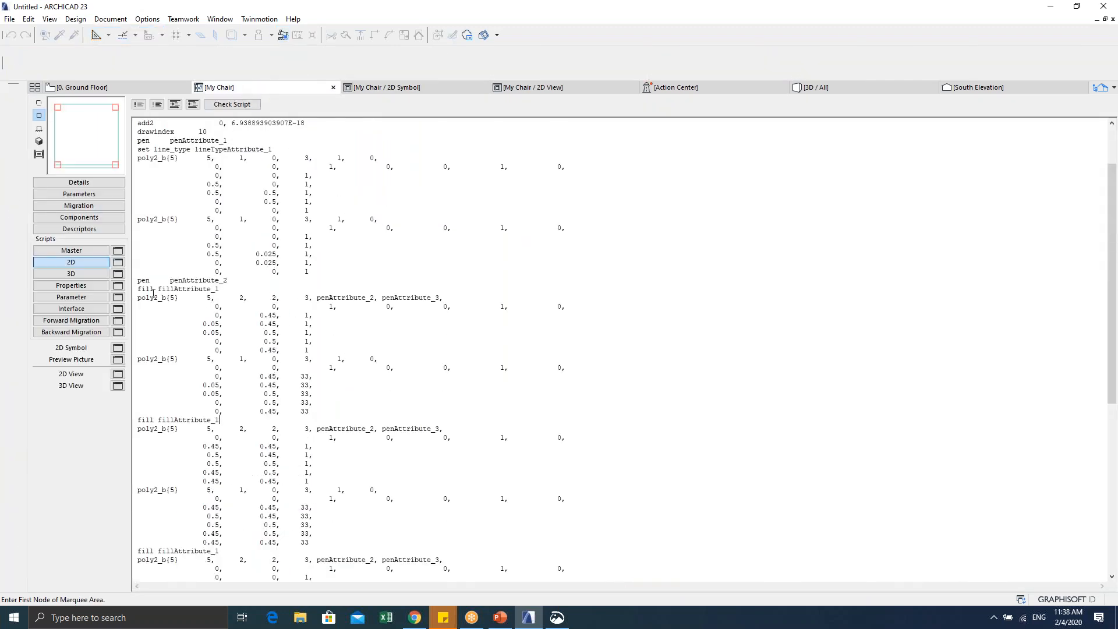
scroll(272, 297, "down", 12)
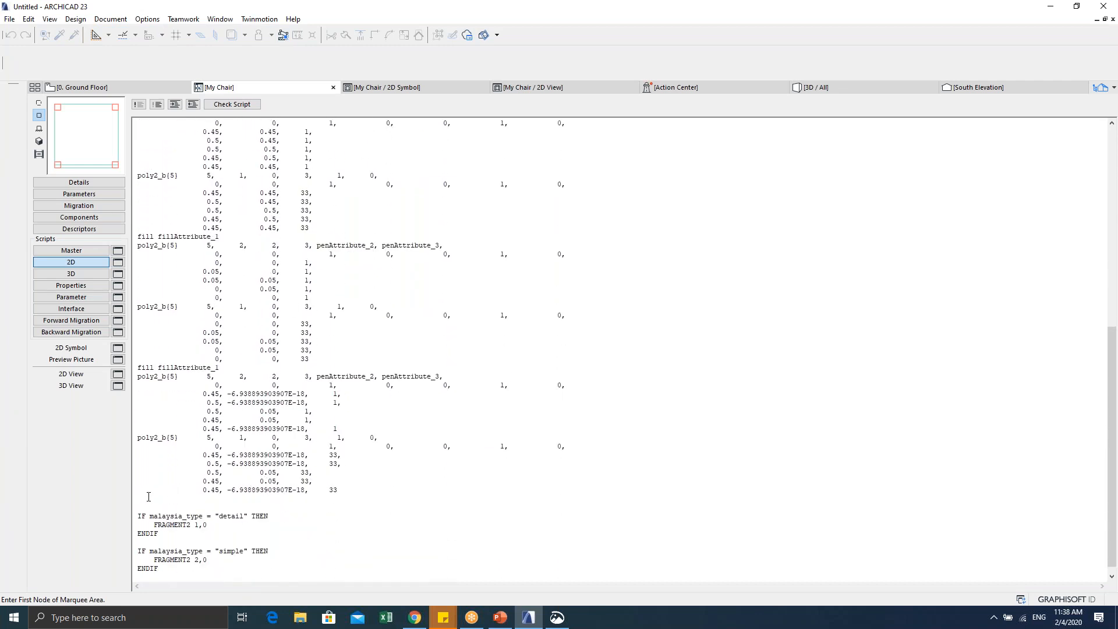
left_click_drag(148, 496, 142, 159)
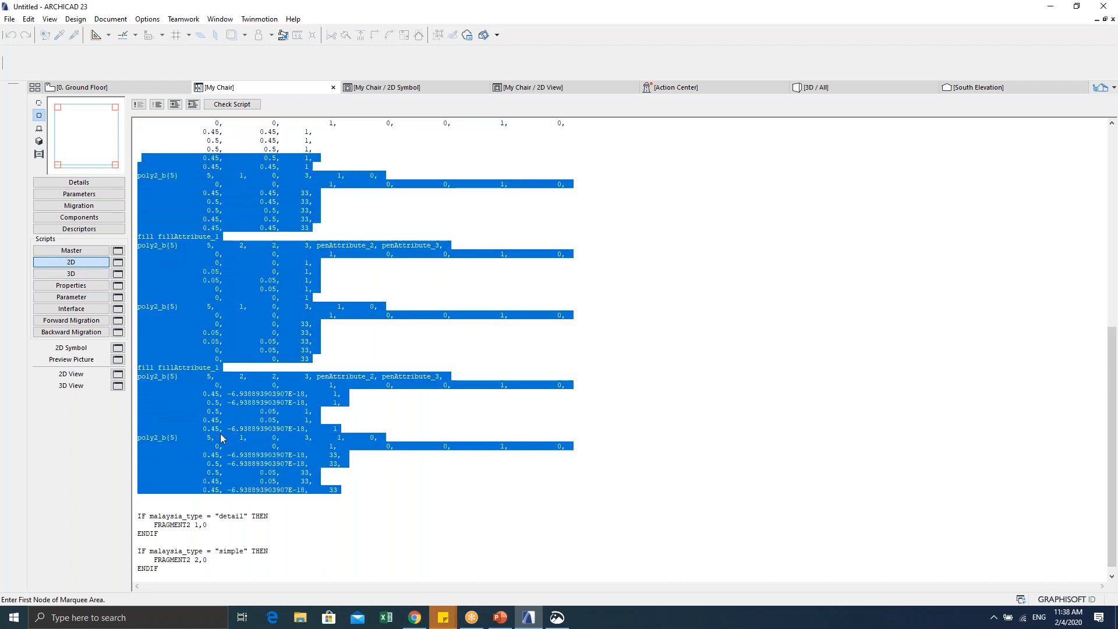
left_click(267, 455)
left_click_drag(336, 490, 114, 62)
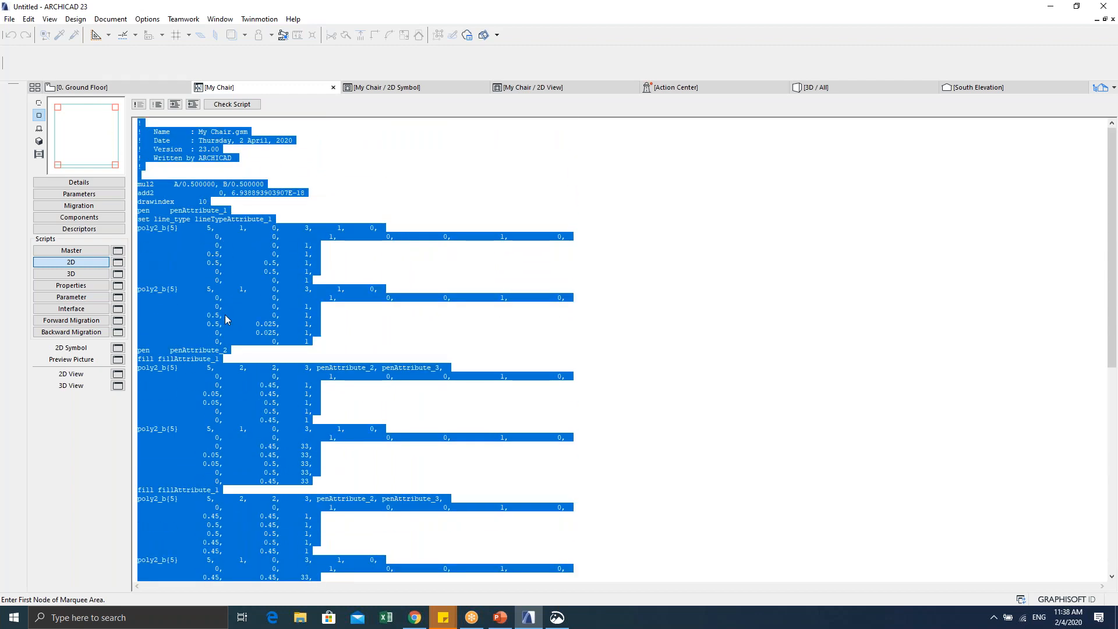
scroll(257, 367, "down", 9)
scroll(268, 377, "down", 6)
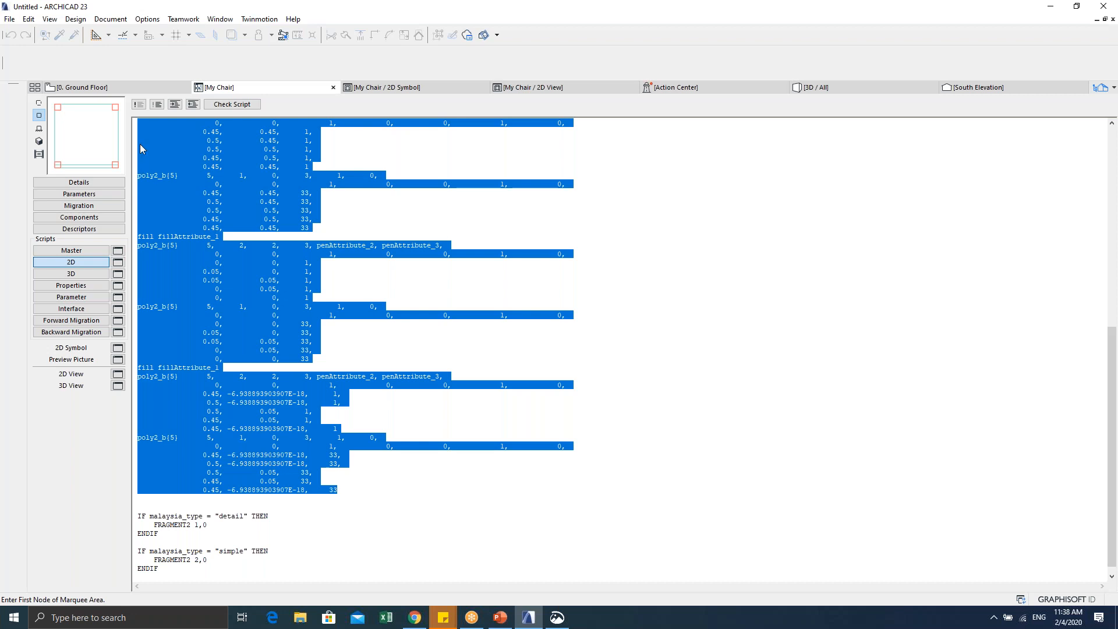
left_click(134, 108)
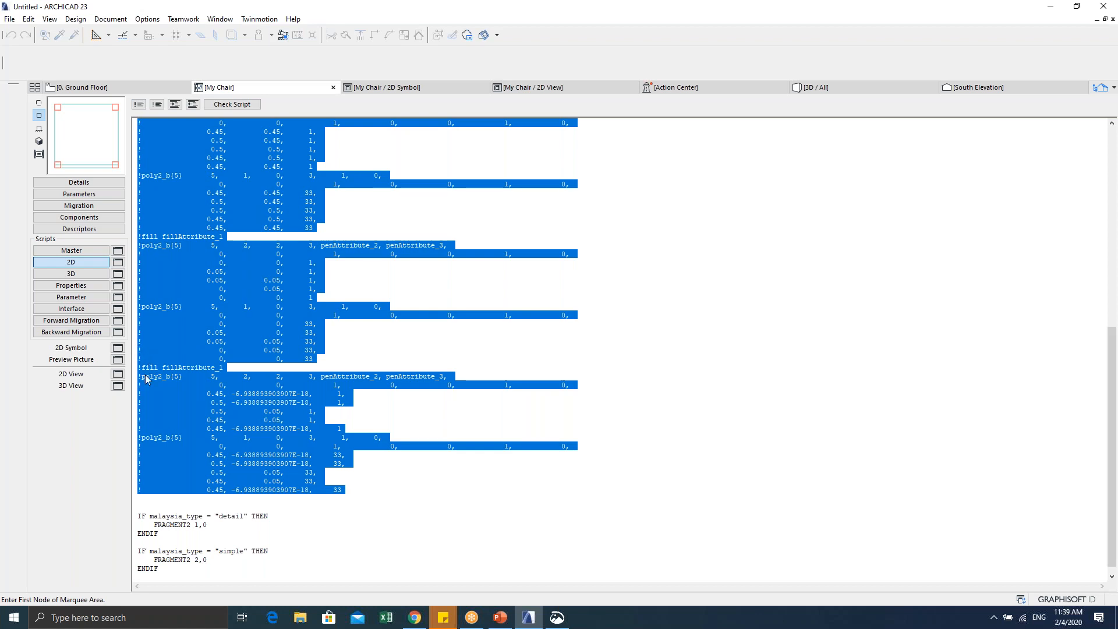
left_click(164, 349)
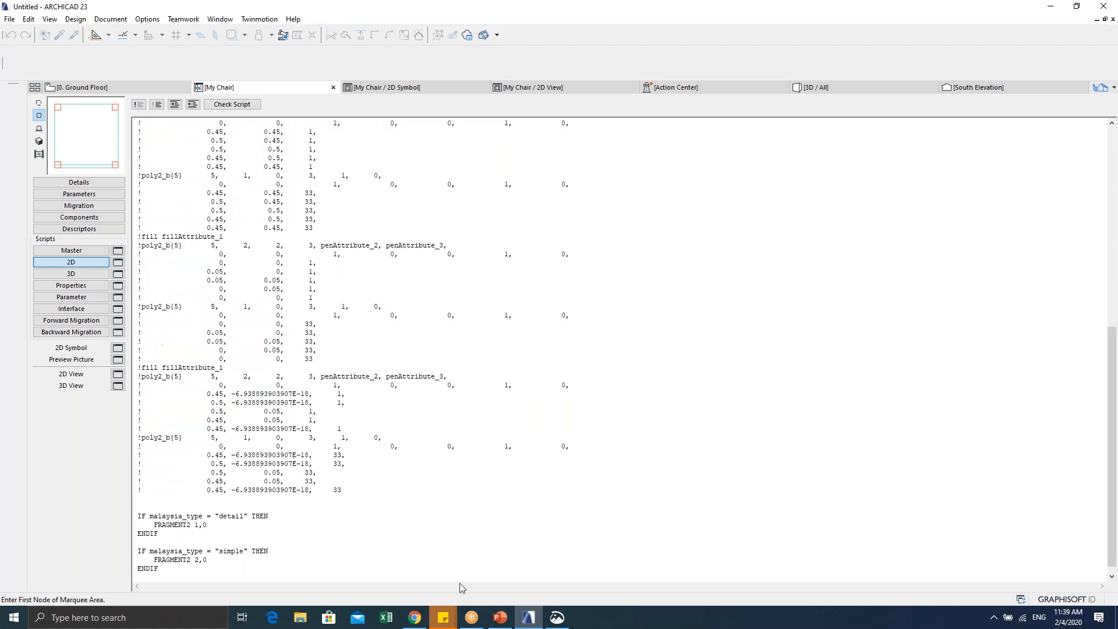
left_click(556, 617)
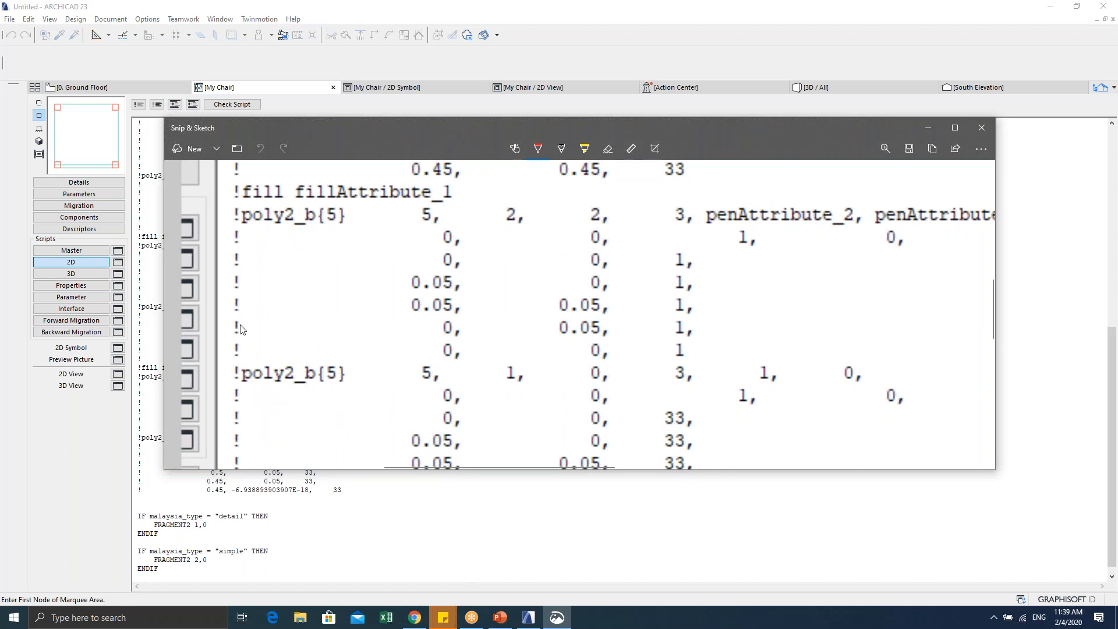
left_click(149, 334)
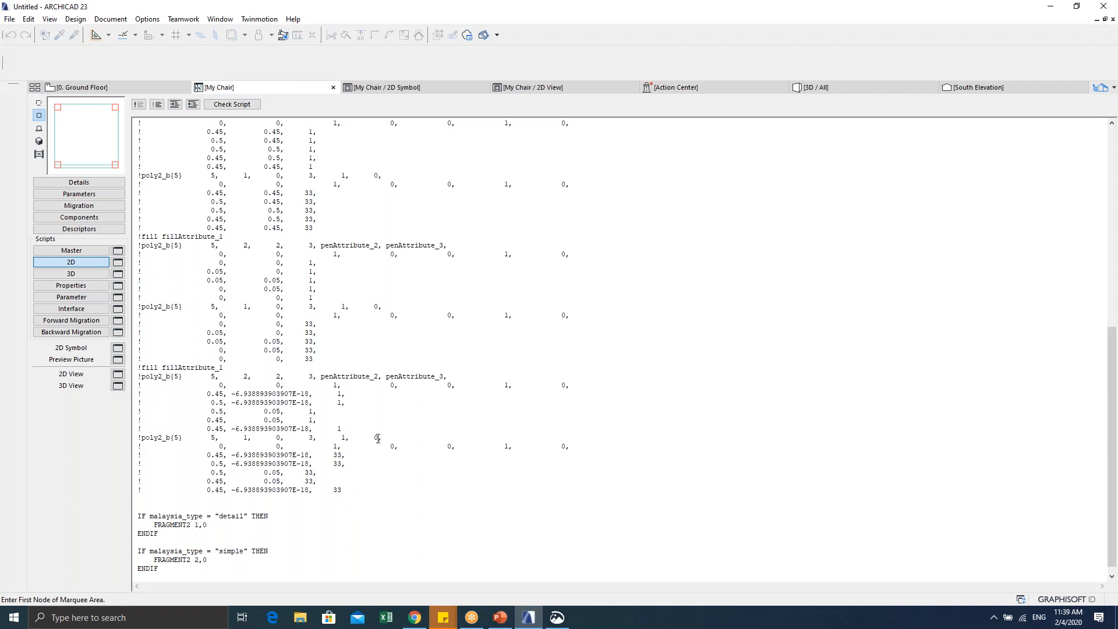
Step: Close the My Chair object editor and save its changes
scroll(378, 438, "up", 15)
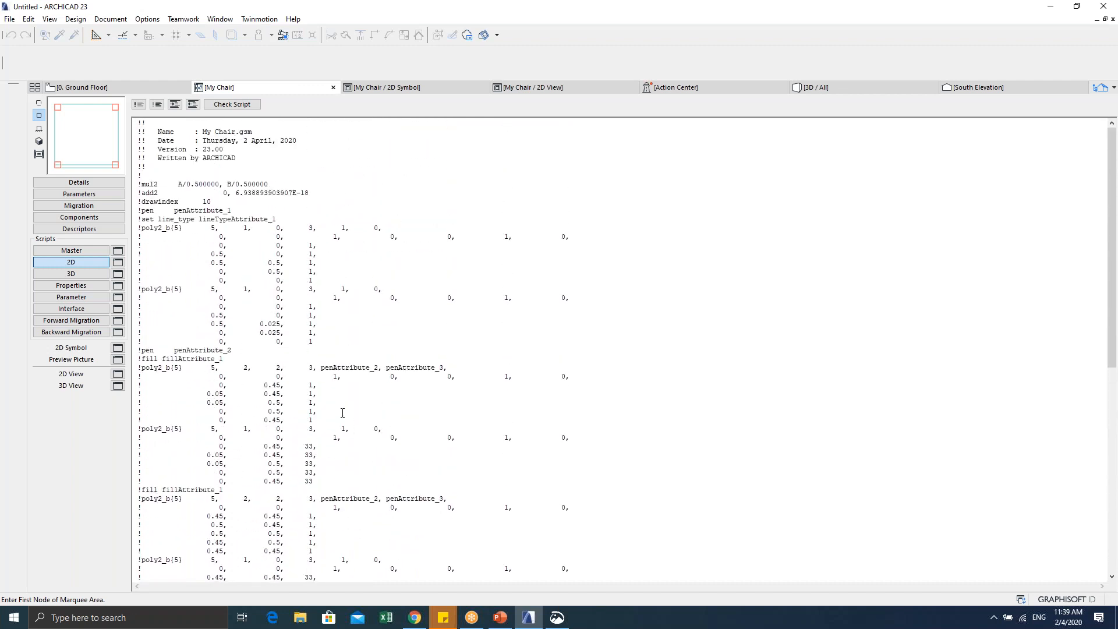
scroll(342, 413, "down", 15)
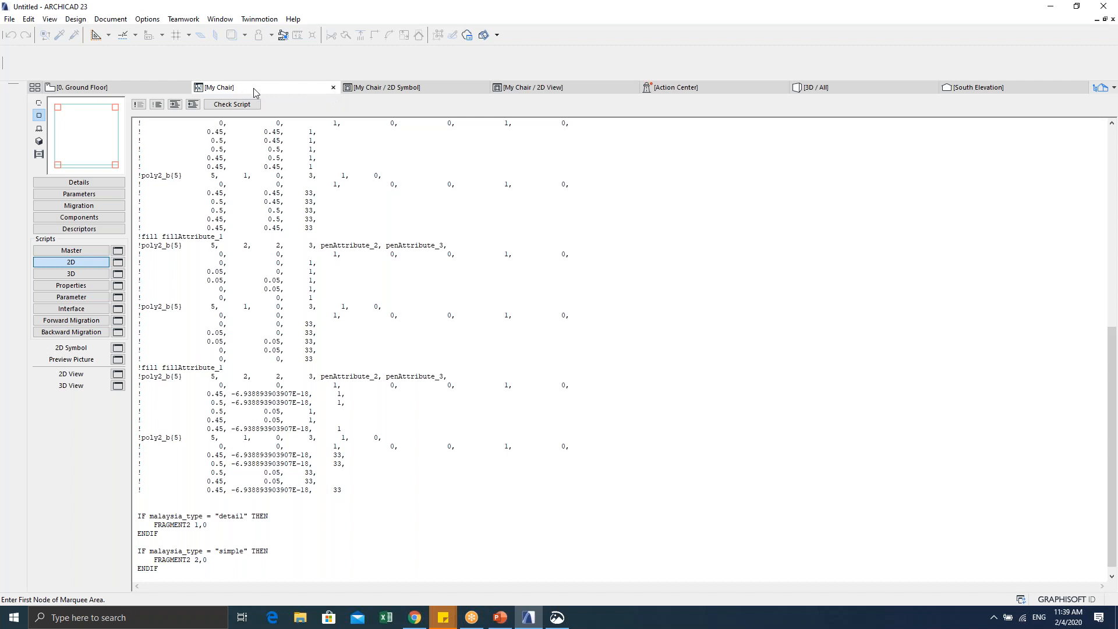
left_click(333, 87)
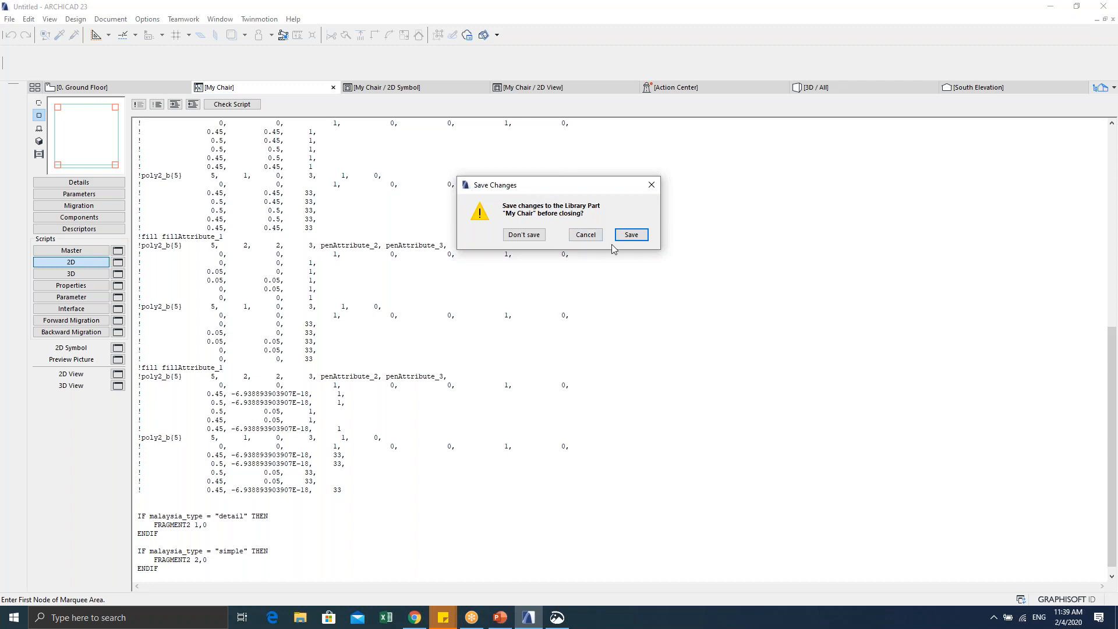
left_click(631, 234)
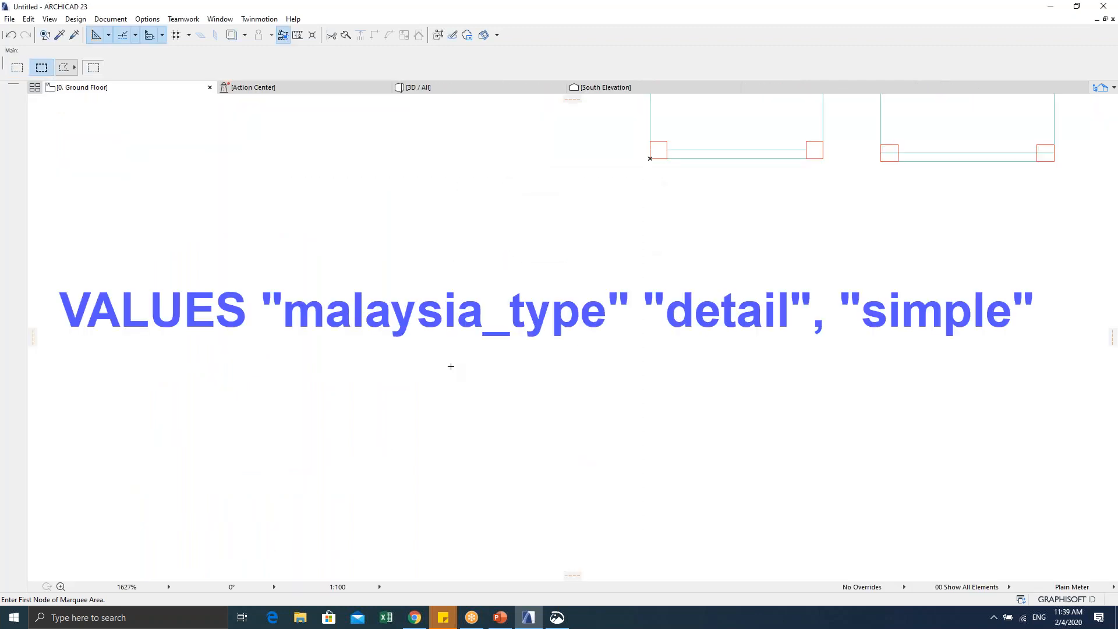
Step: Select the right-hand My Chair square on the floor plan and open it with Ctrl+Shift+O
middle_click_drag(570, 313, 484, 338)
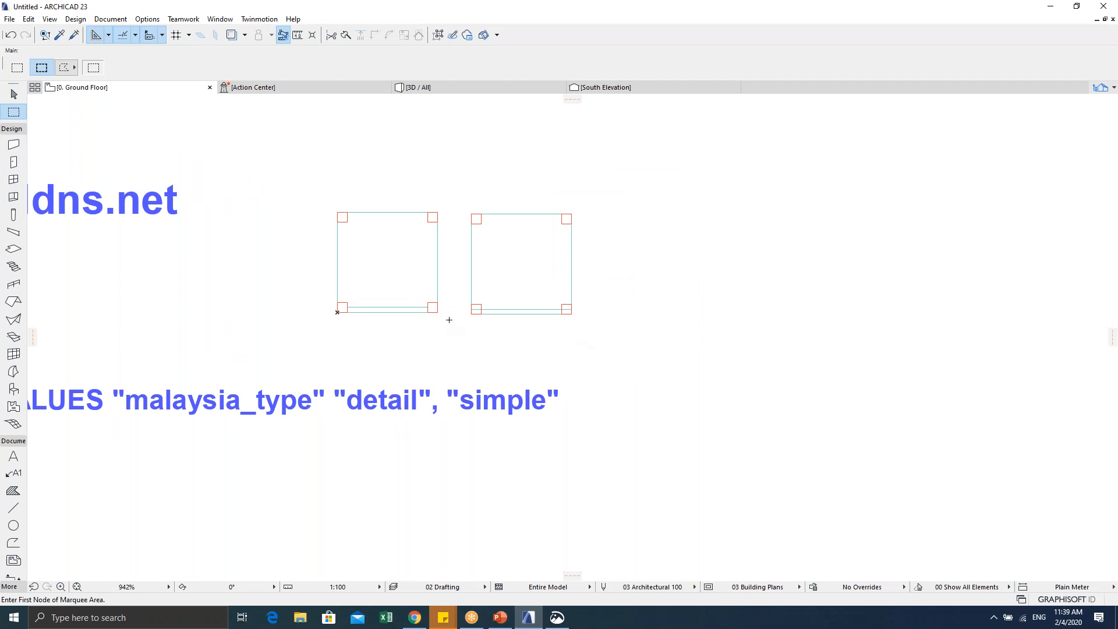
key("Escape")
key("Escape")
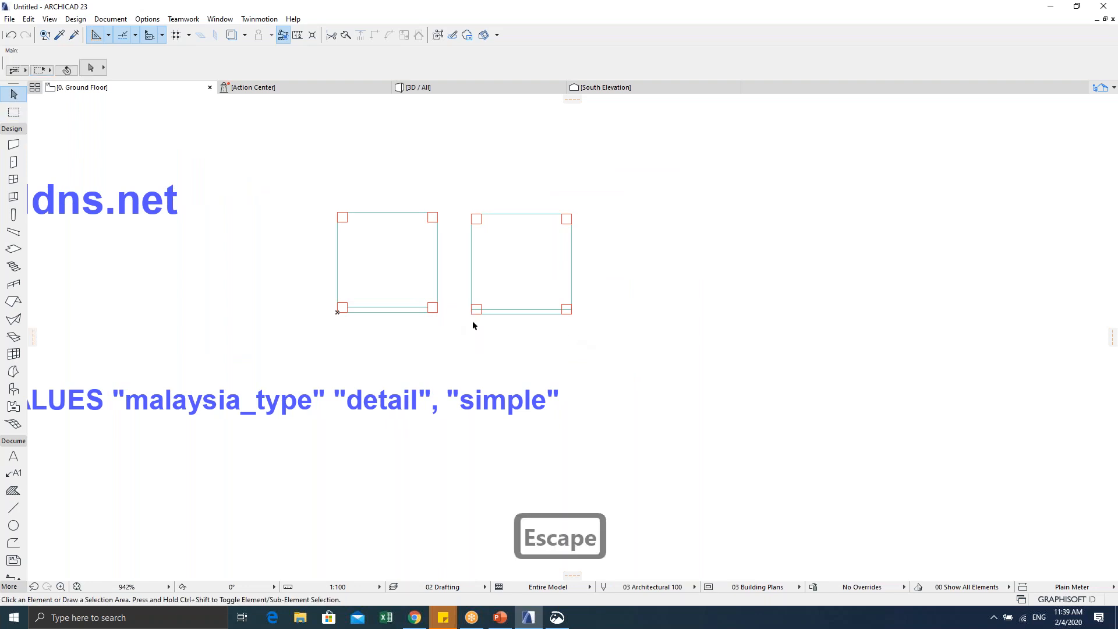
left_click(474, 312)
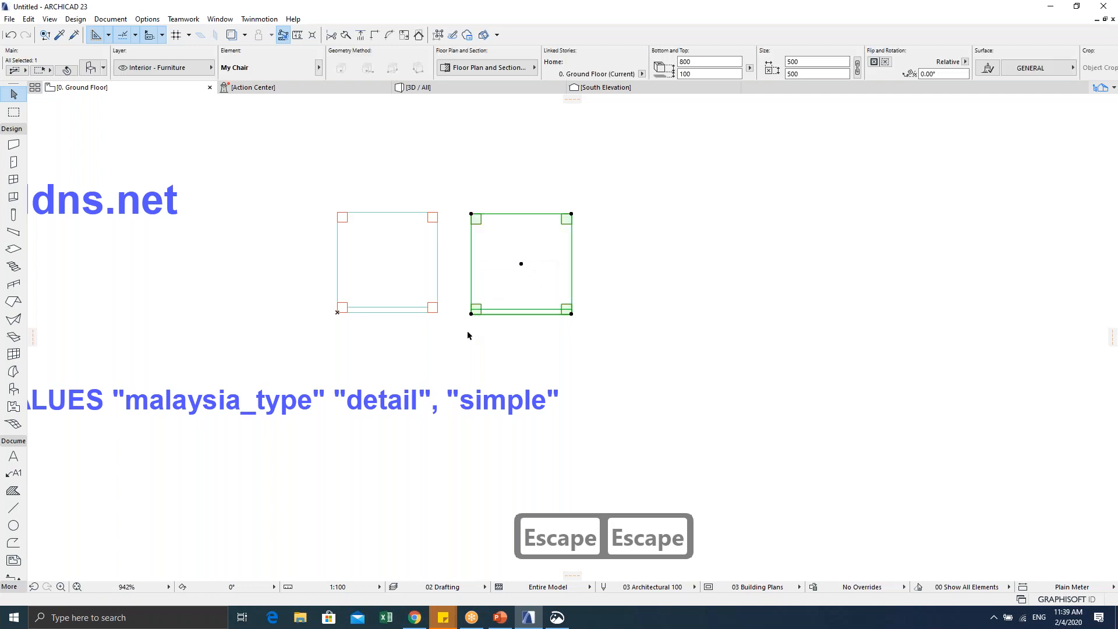
key("ctrl+t")
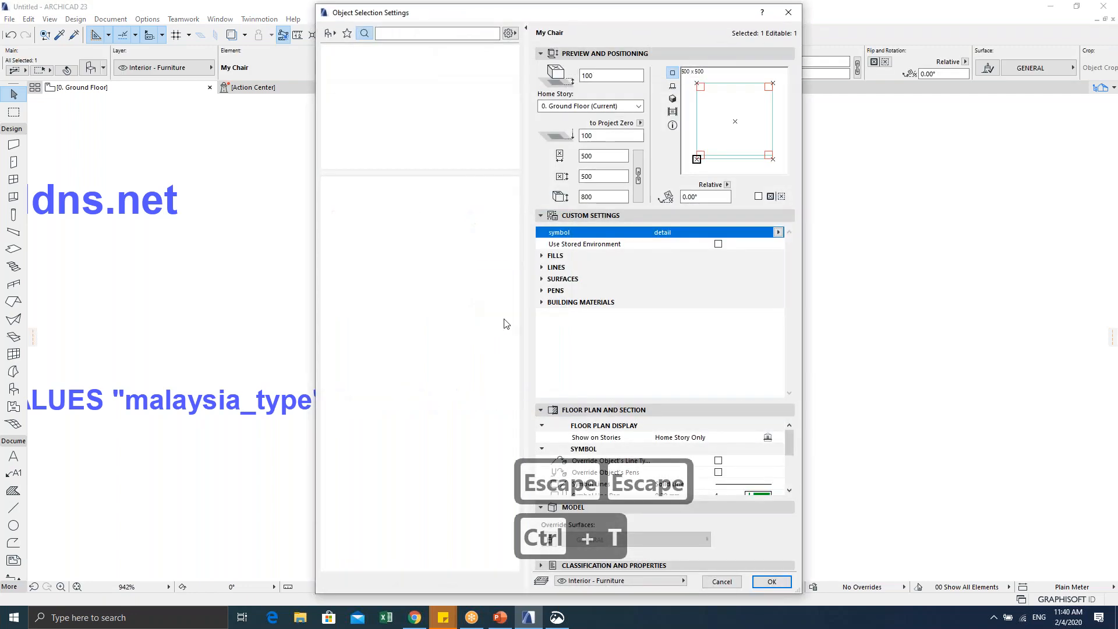
key("Escape")
key("Escape")
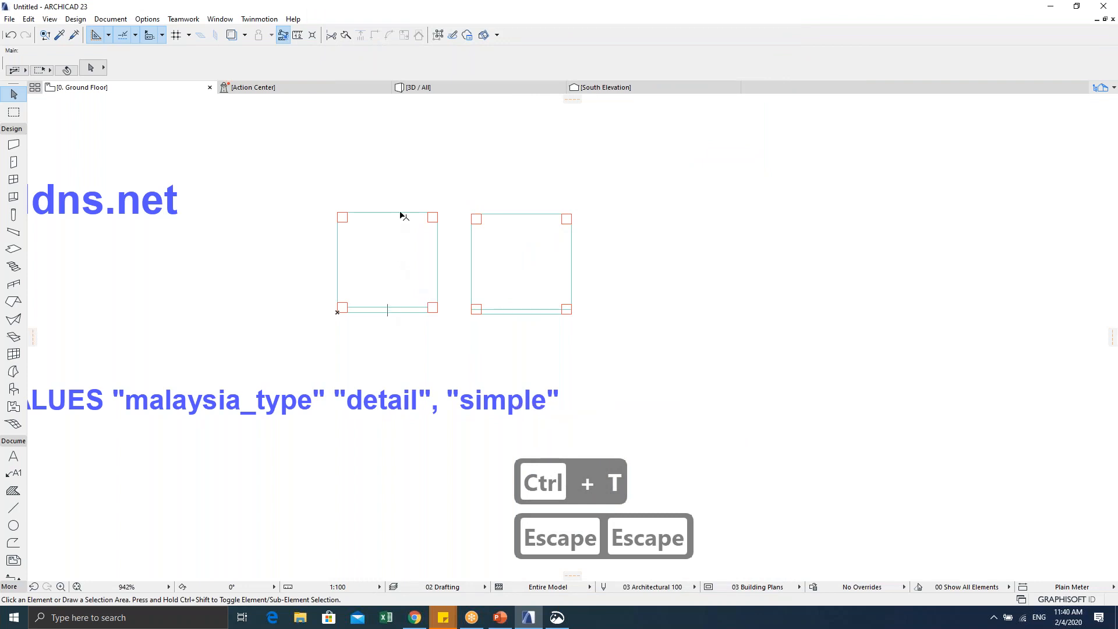
left_click(471, 315)
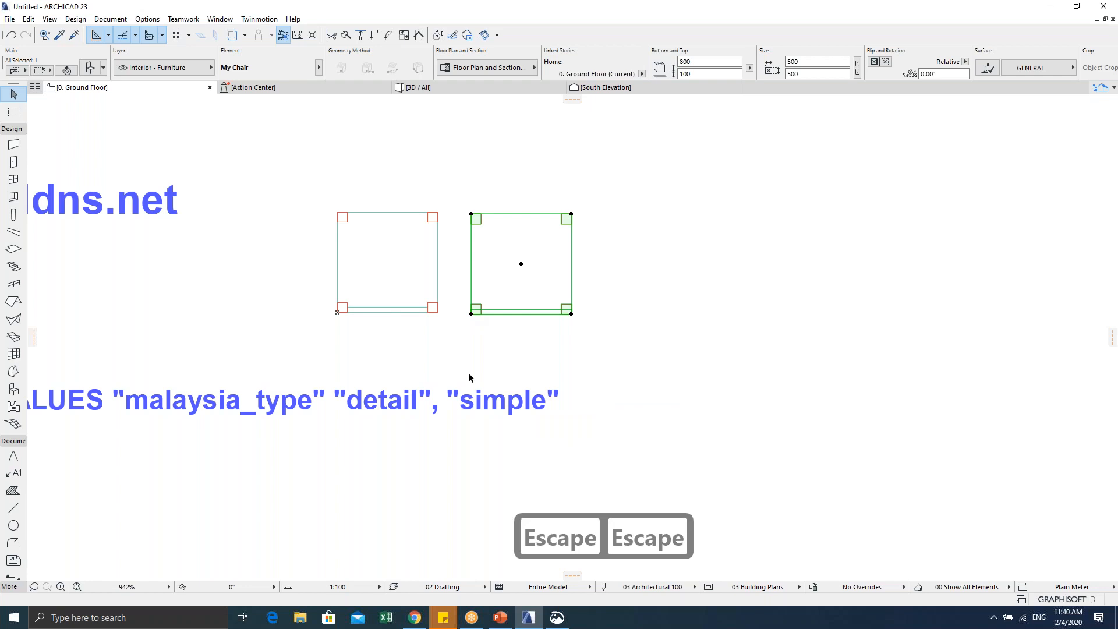
key("ctrl+shift+o")
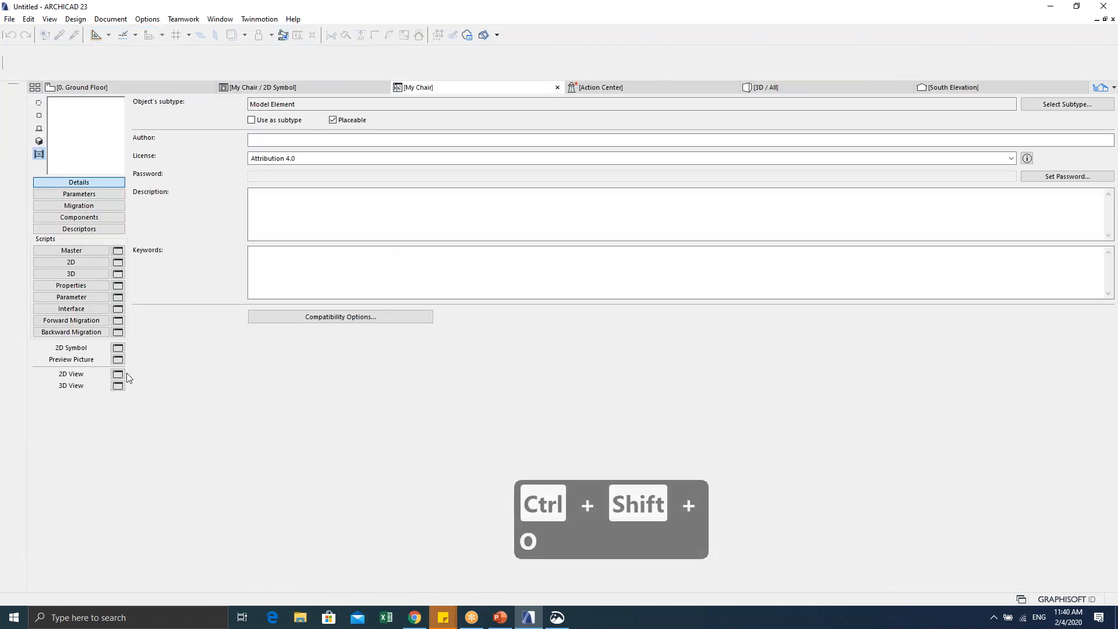
Step: Show the chair's 2D symbol drawing and centre it in the window
left_click(118, 348)
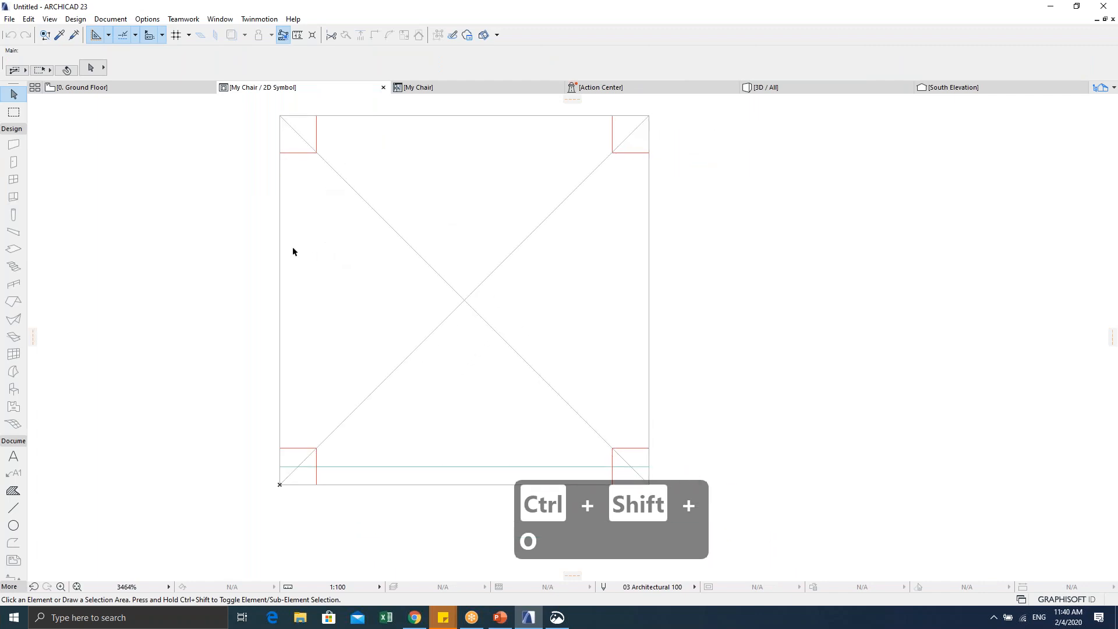
middle_click_drag(367, 237, 269, 264)
scroll(270, 264, "down", 1)
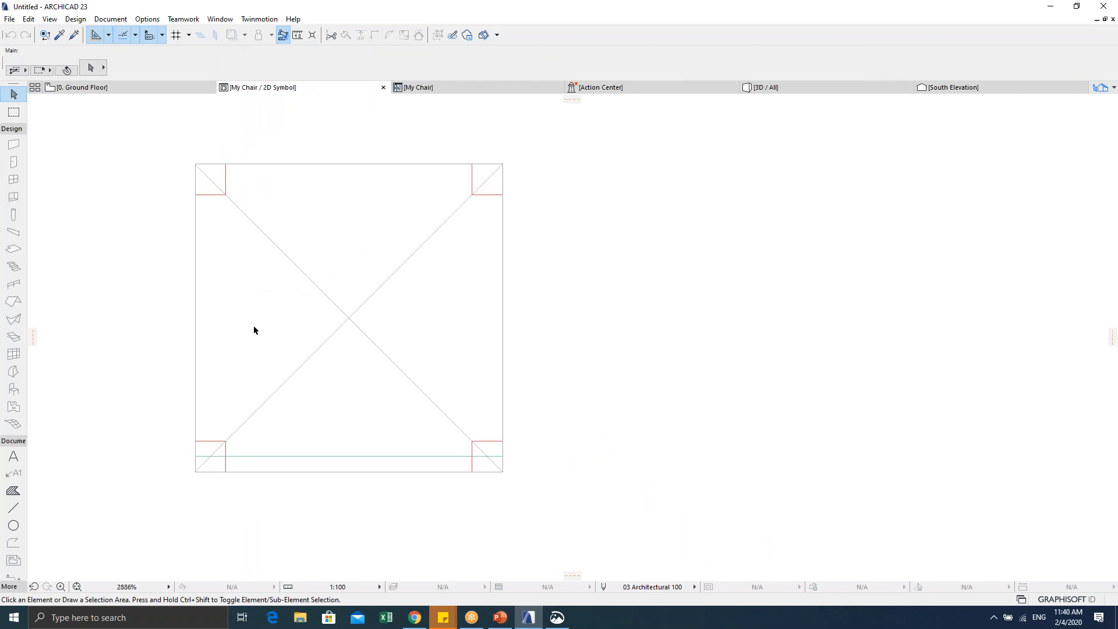
middle_click_drag(392, 330, 472, 333)
middle_click_drag(323, 309, 362, 316)
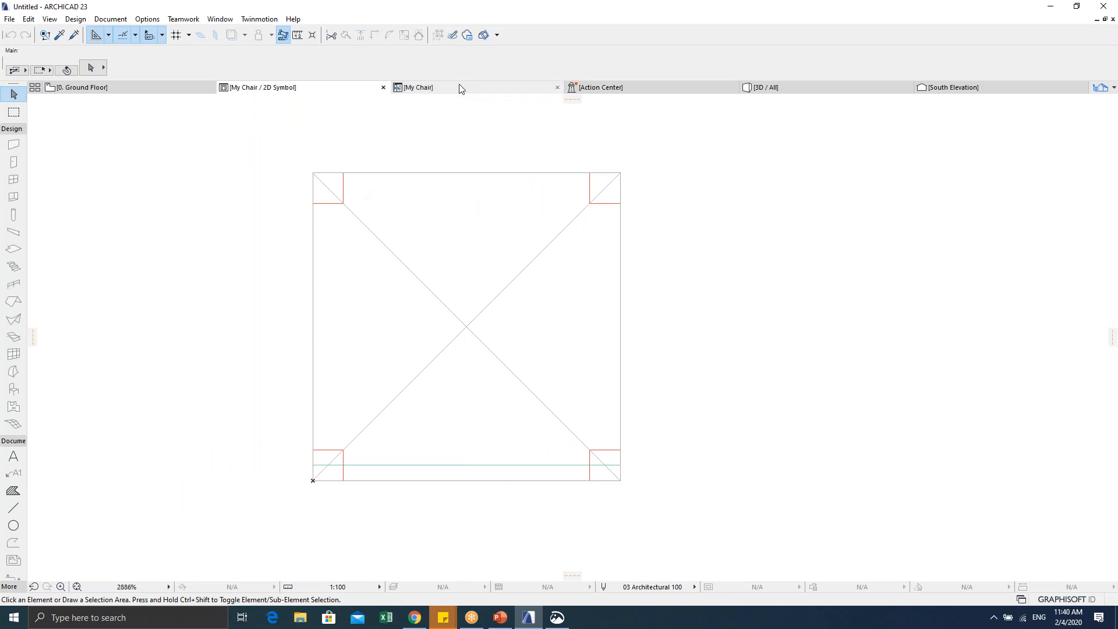
Step: Review the commented-out 2D script lines and malaysia_type conditions, then preview the 2D view
left_click(521, 87)
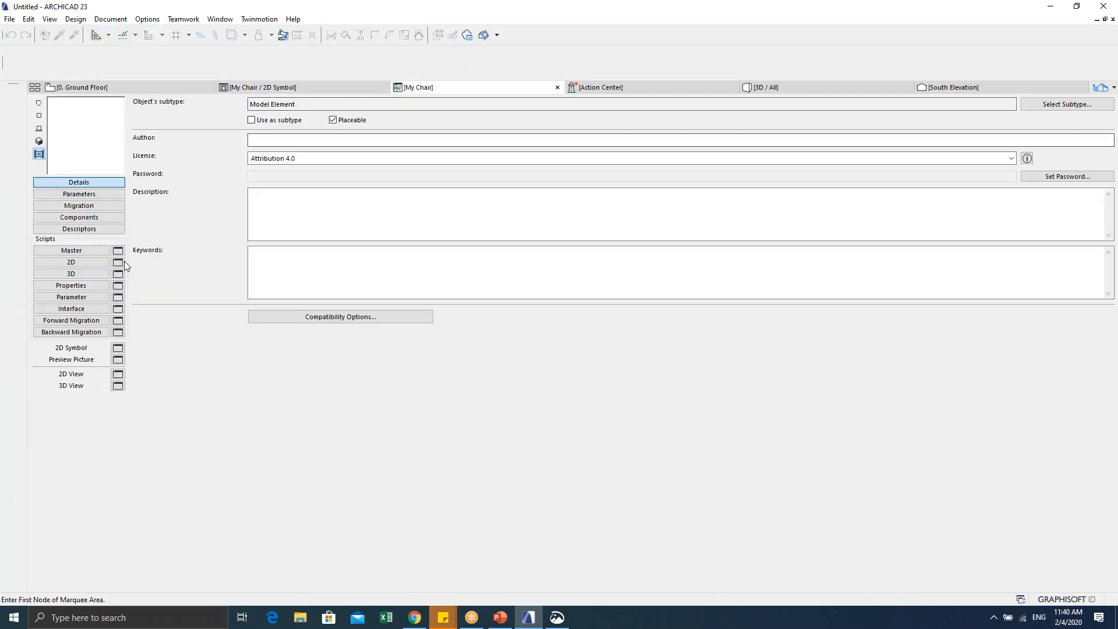
left_click(61, 263)
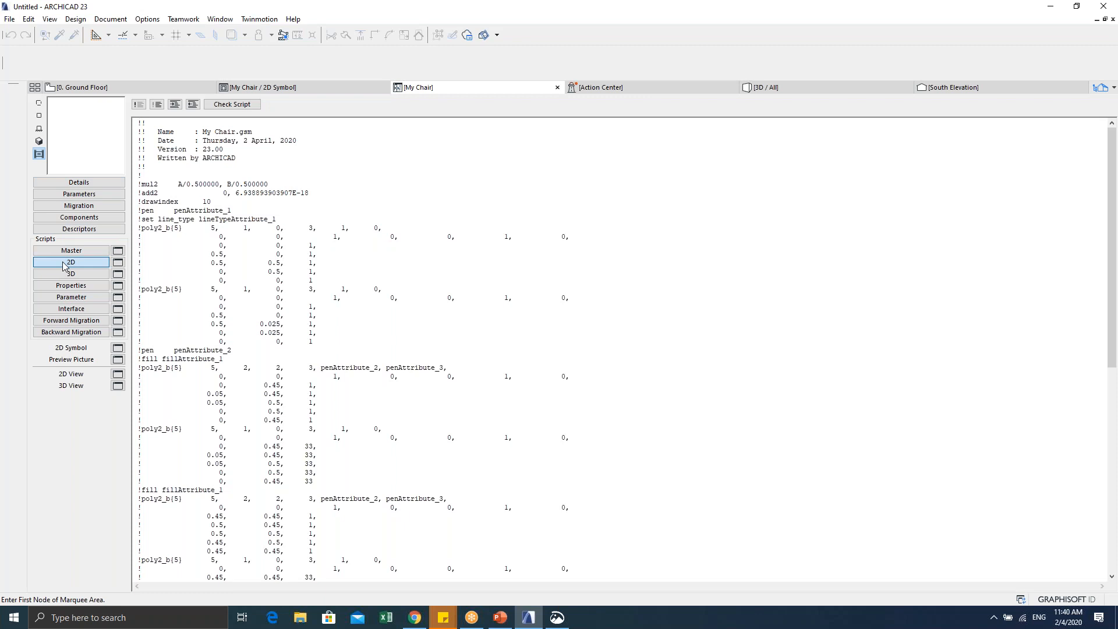
scroll(259, 238, "down", 15)
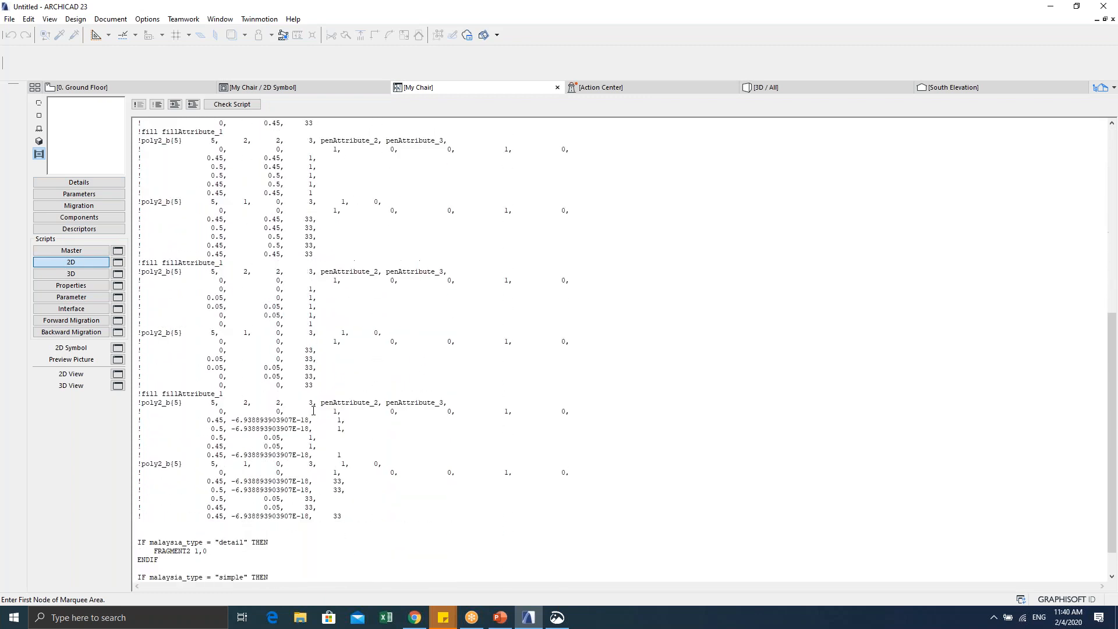
left_click_drag(351, 495, 175, 119)
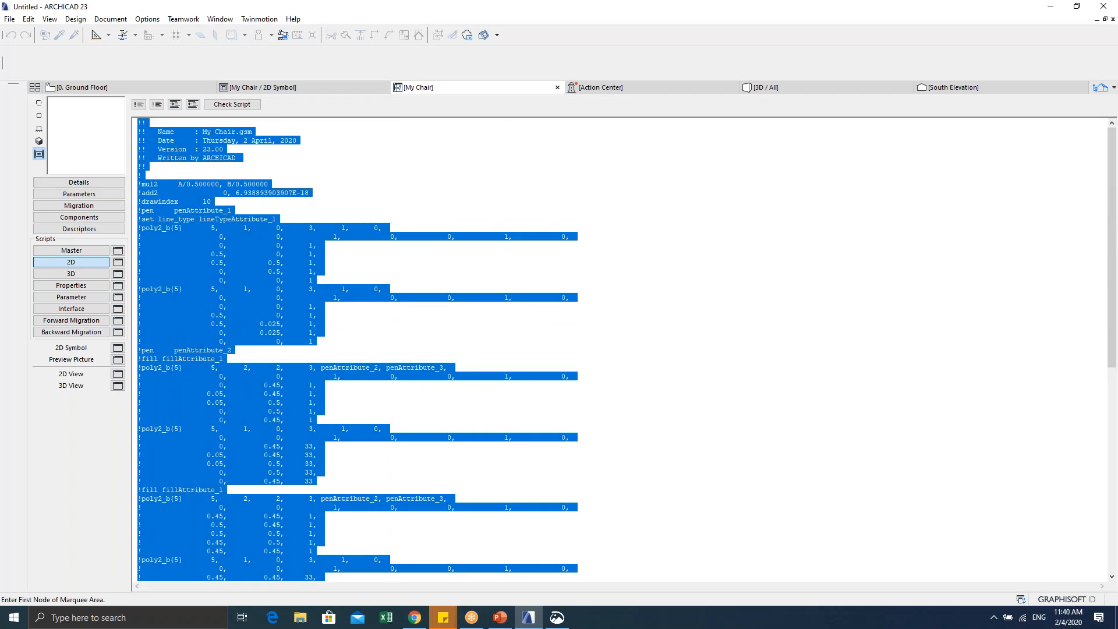
scroll(261, 450, "down", 10)
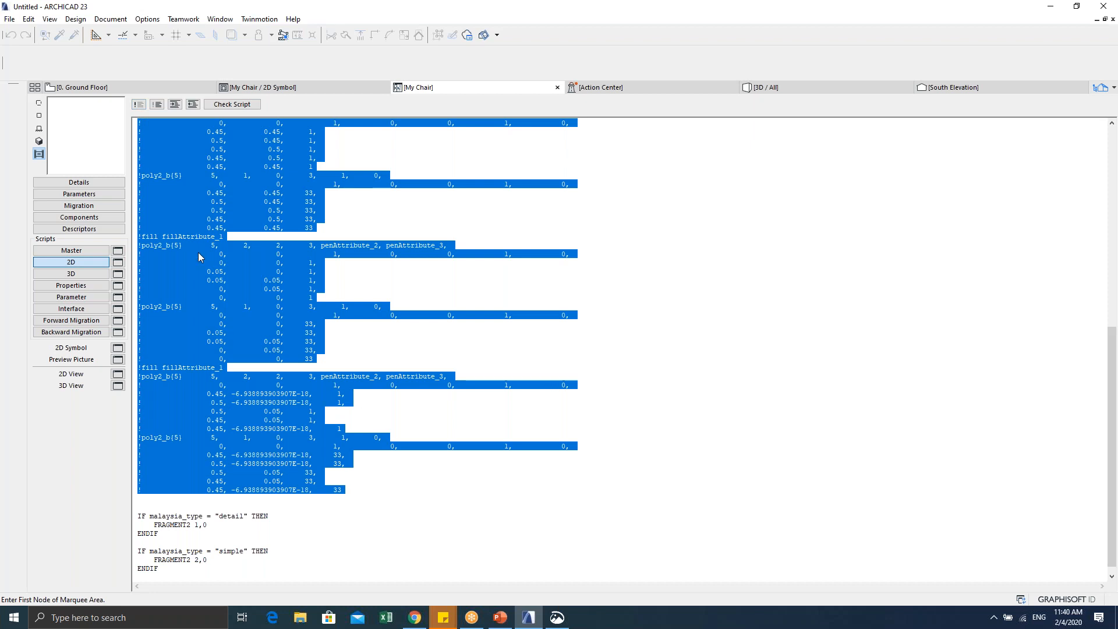
left_click(256, 419)
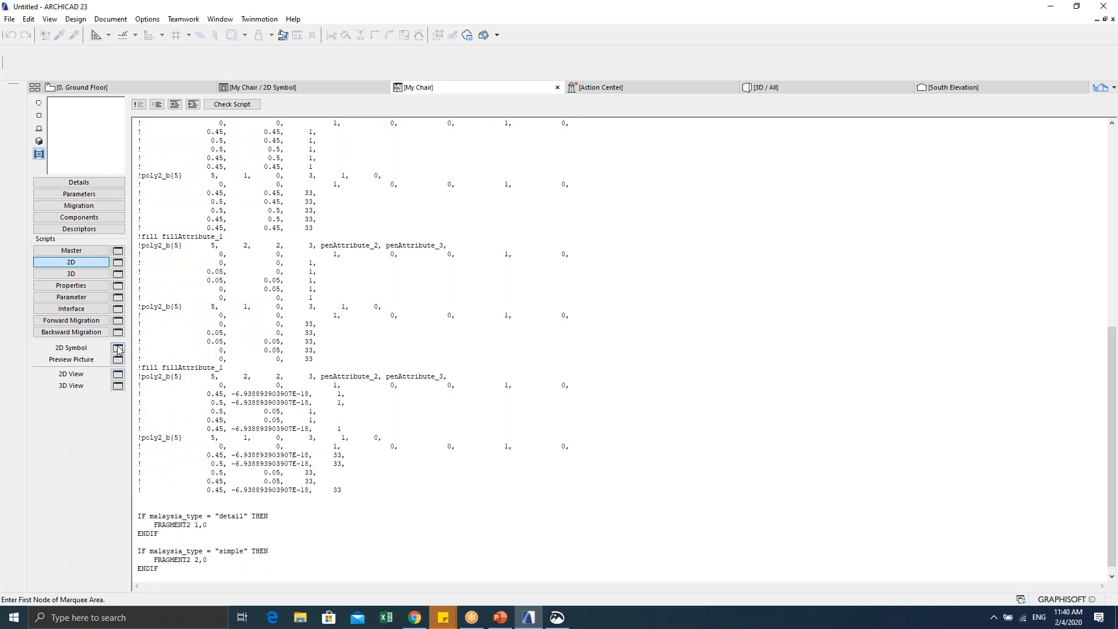
left_click(118, 374)
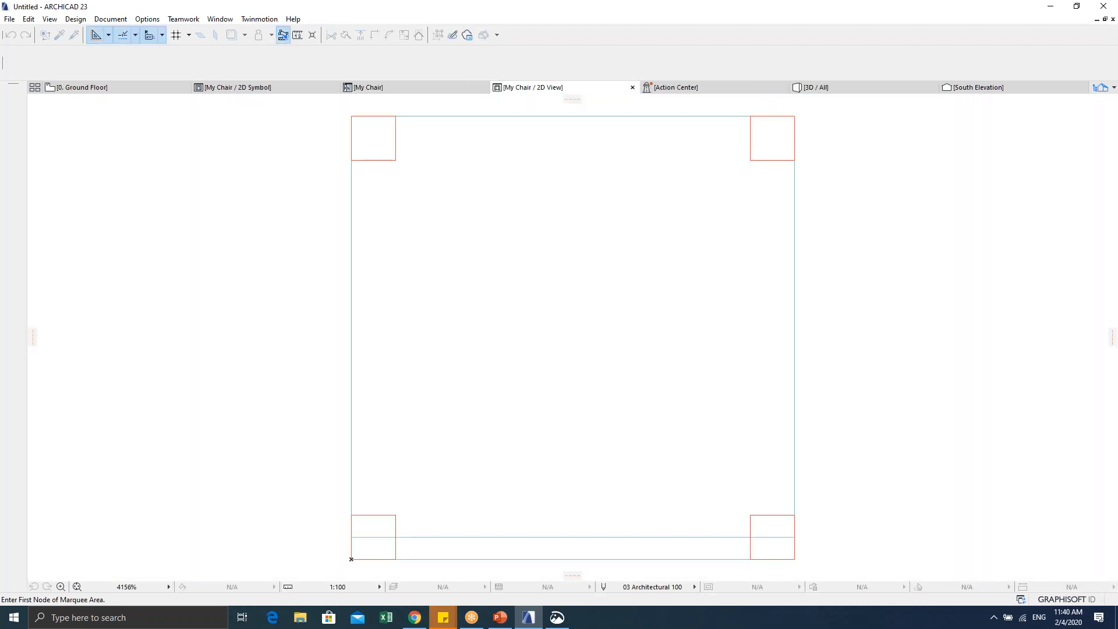
Step: Close the 2D View preview and inspect the two diagonals in the 2D Symbol
left_click(632, 87)
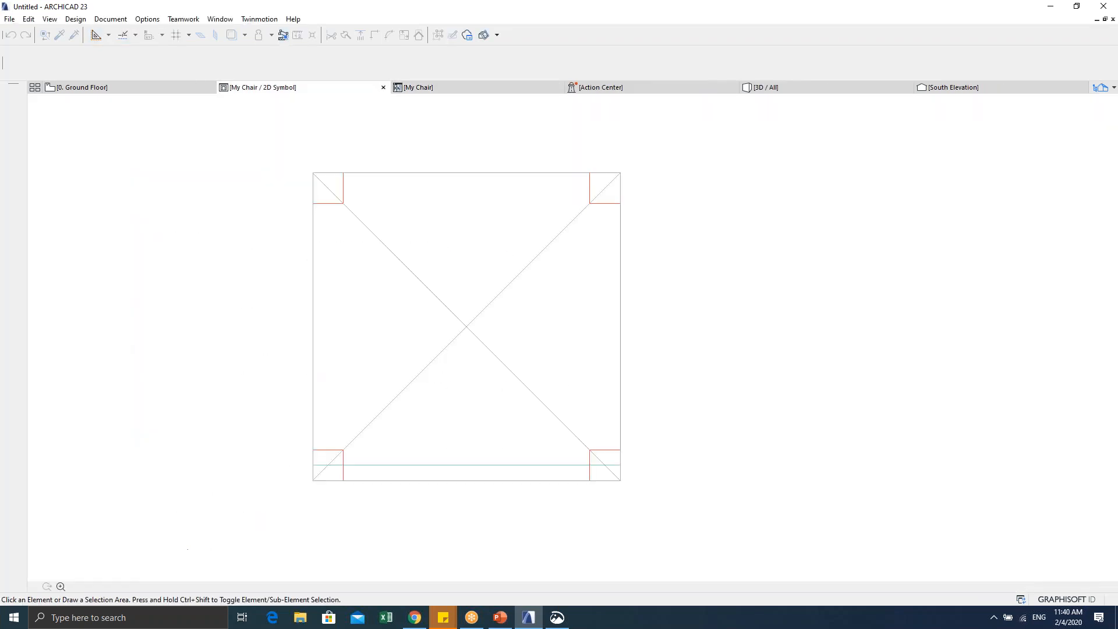
left_click(117, 348)
scroll(371, 342, "down", 2)
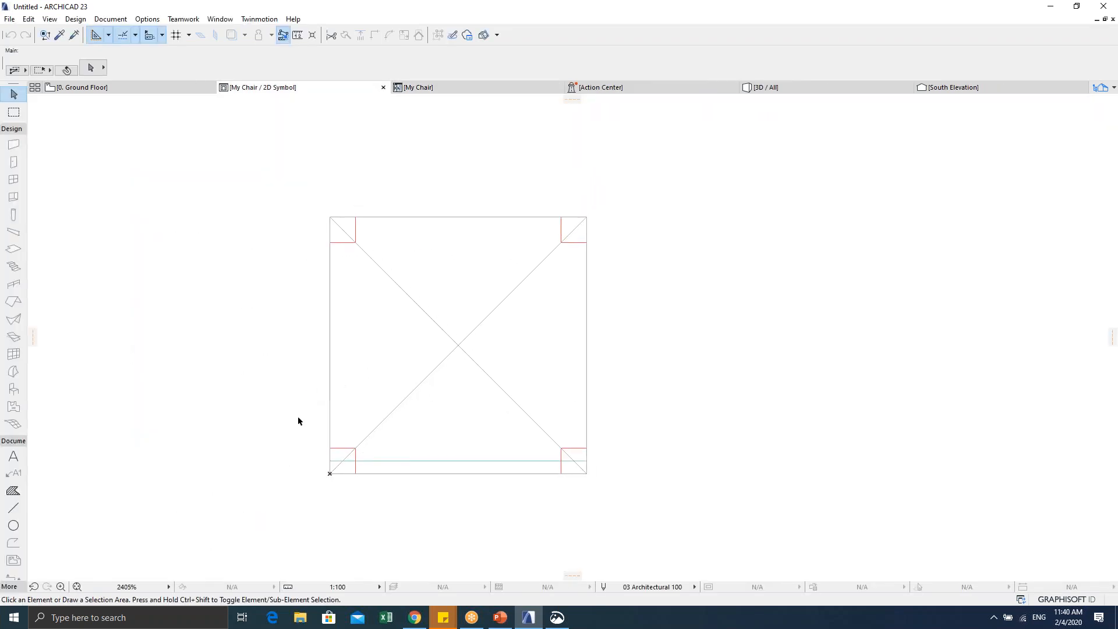
left_click(391, 412)
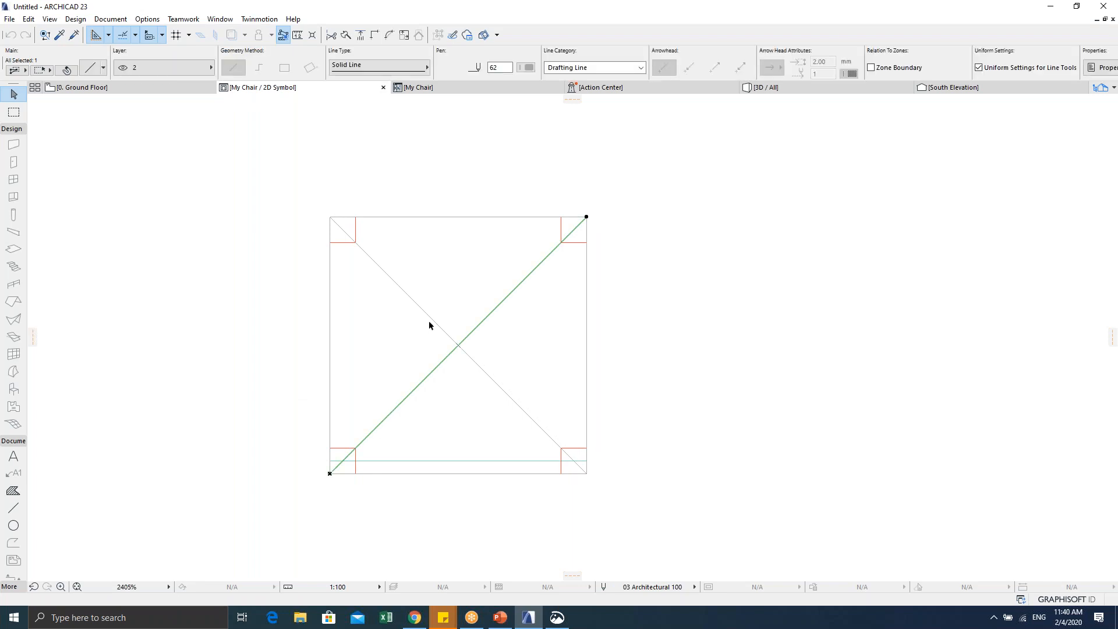
left_click(431, 319, "shift")
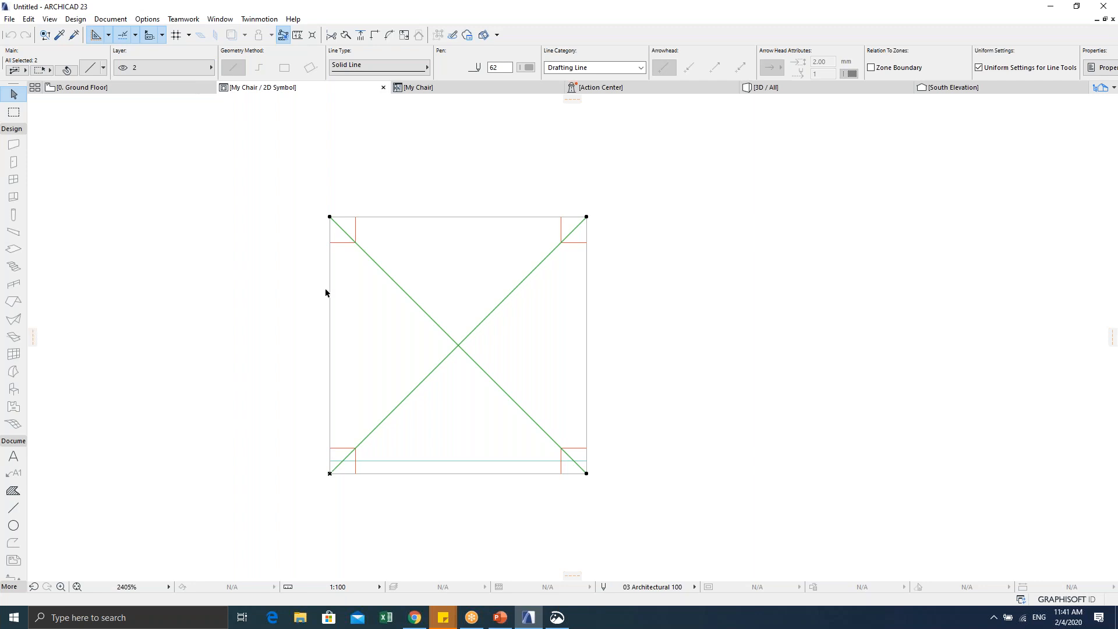
left_click(279, 319)
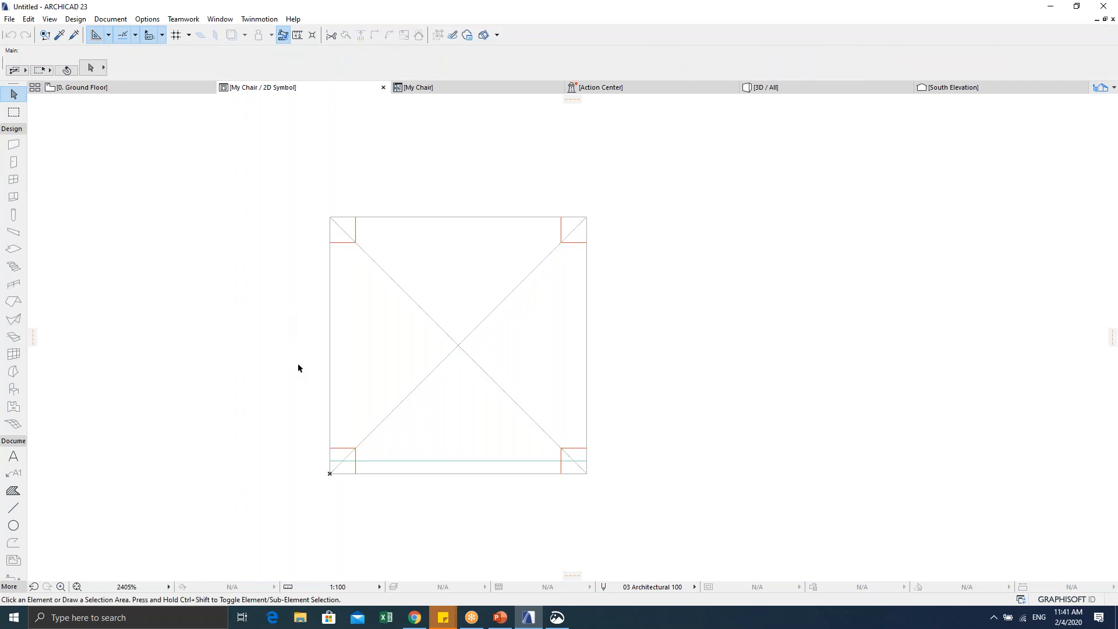
Step: Select the top, left, bottom and right outline edges to inspect them, then deselect
left_click(444, 217)
left_click(329, 284, "shift")
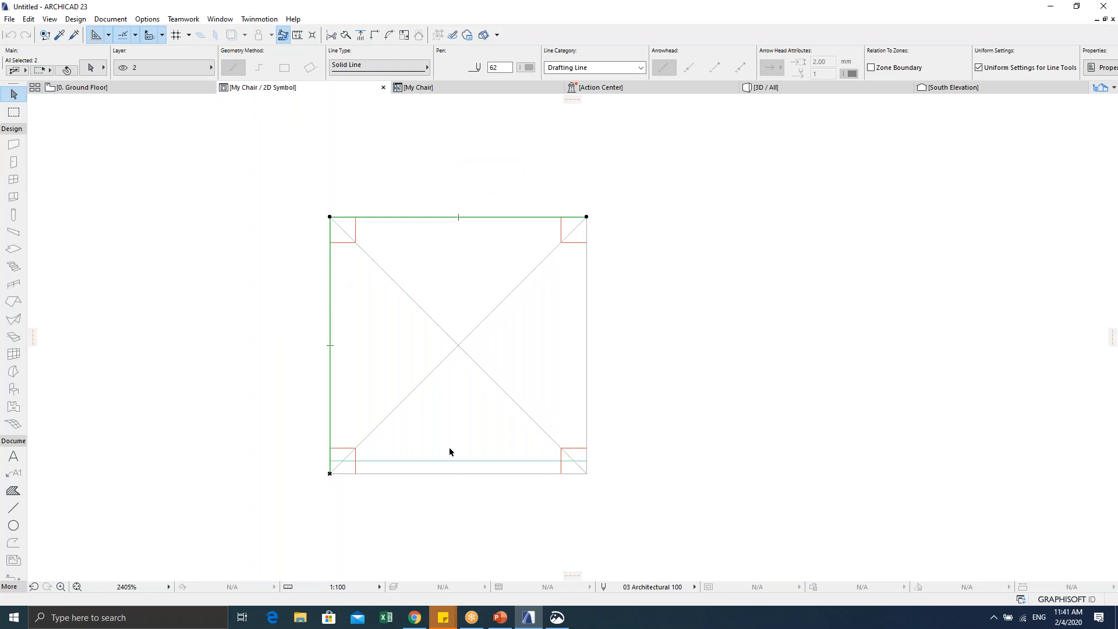
left_click(464, 473, "shift")
left_click(586, 371, "shift")
left_click(656, 340)
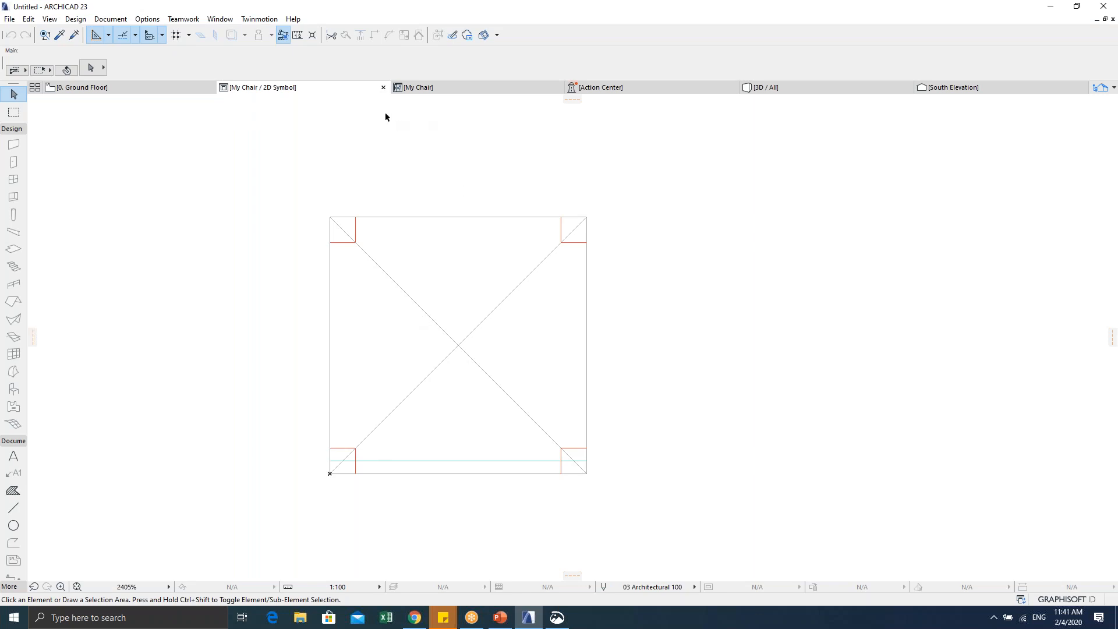
Step: Close the My Chair 2D Symbol window and return to the object's 2D script
left_click(433, 89)
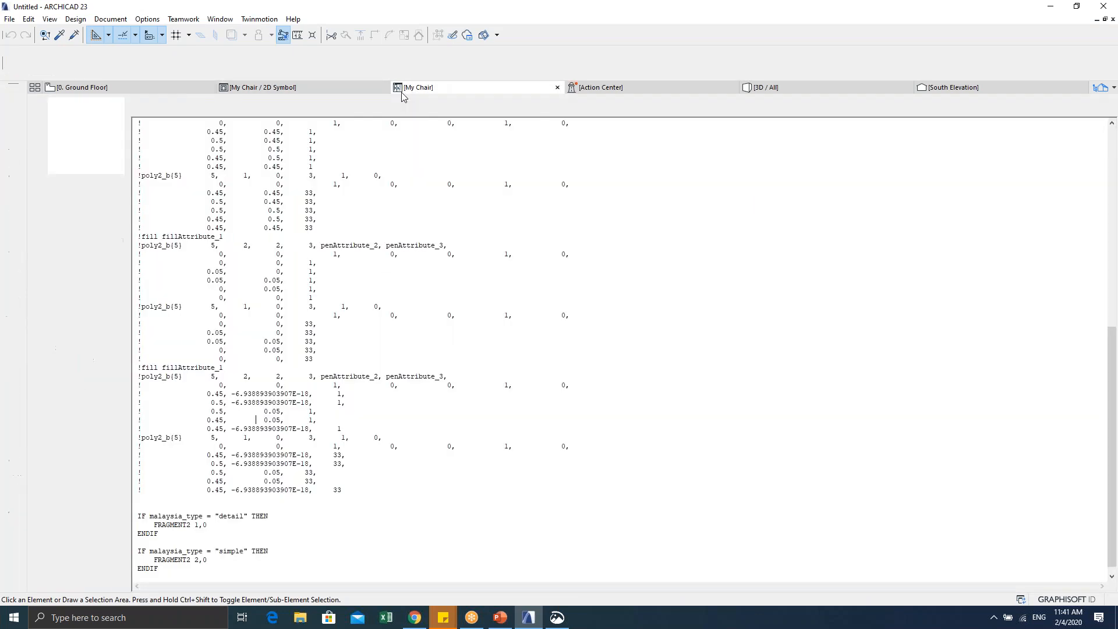
left_click(384, 87)
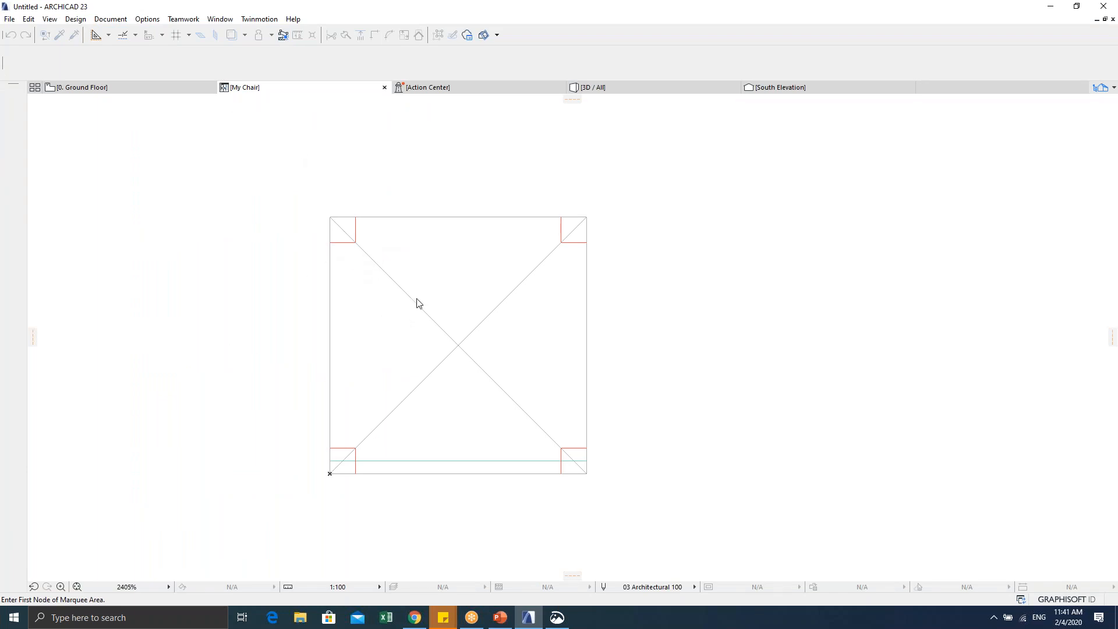
left_click(159, 87)
left_click(296, 87)
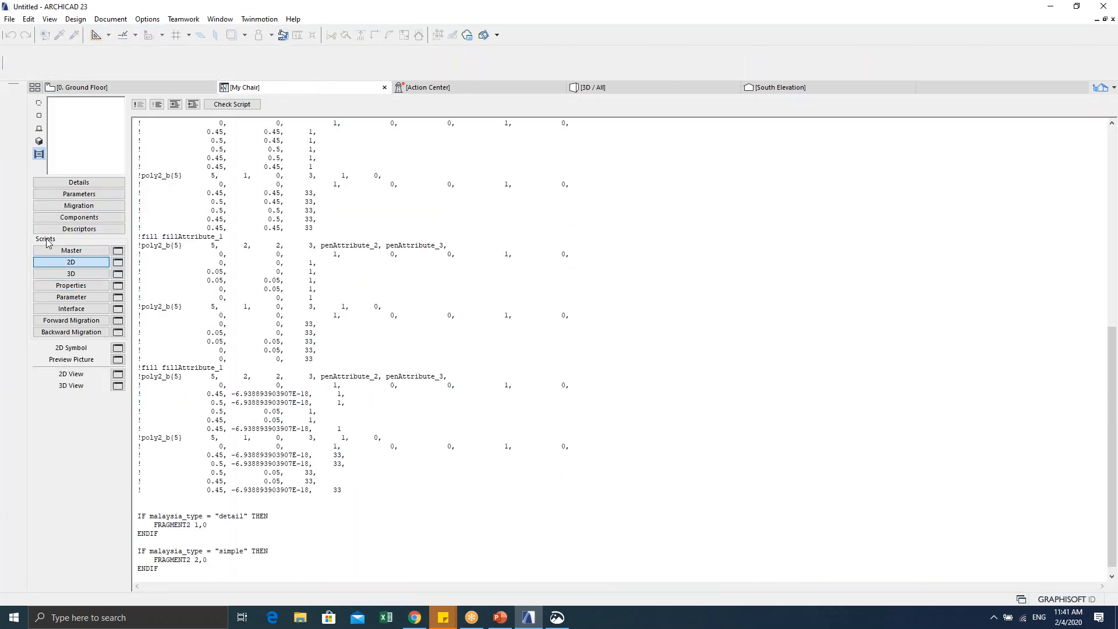
Step: Select and scroll through the commented-out drawing lines down to the malaysia_type FRAGMENT2 blocks
left_click_drag(361, 494, 152, 110)
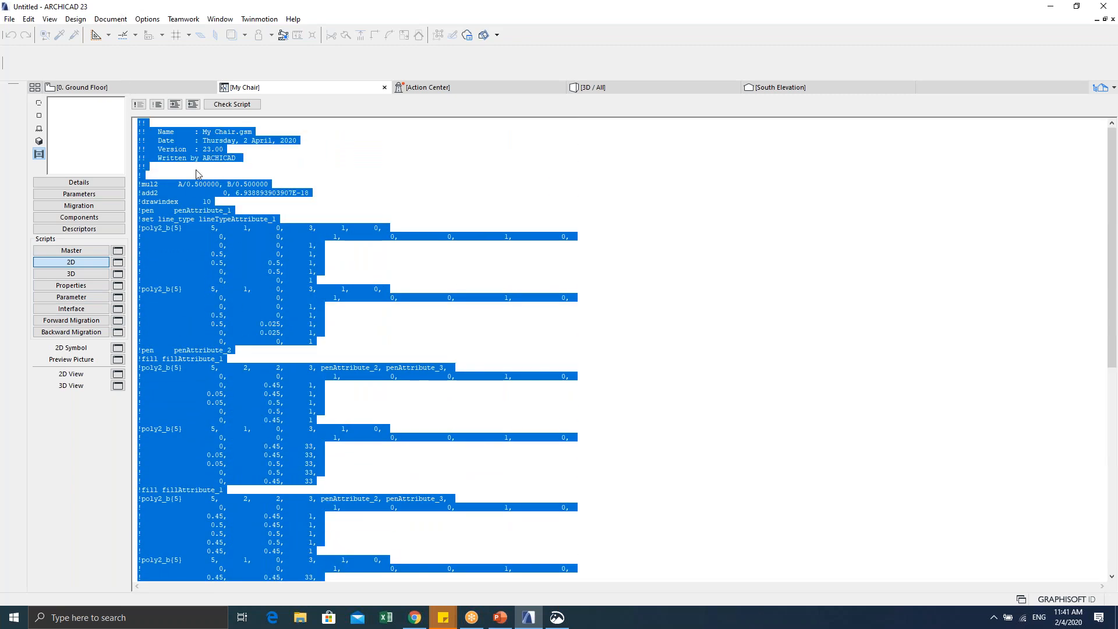
scroll(294, 386, "down", 1)
scroll(293, 387, "down", 8)
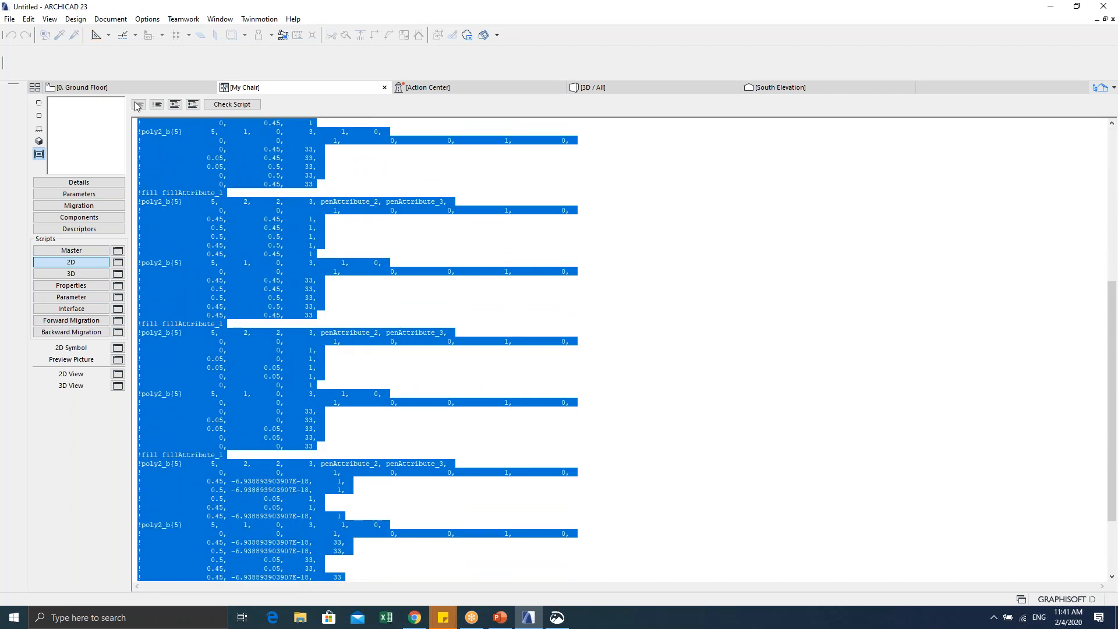
scroll(264, 348, "down", 3)
scroll(264, 353, "down", 3)
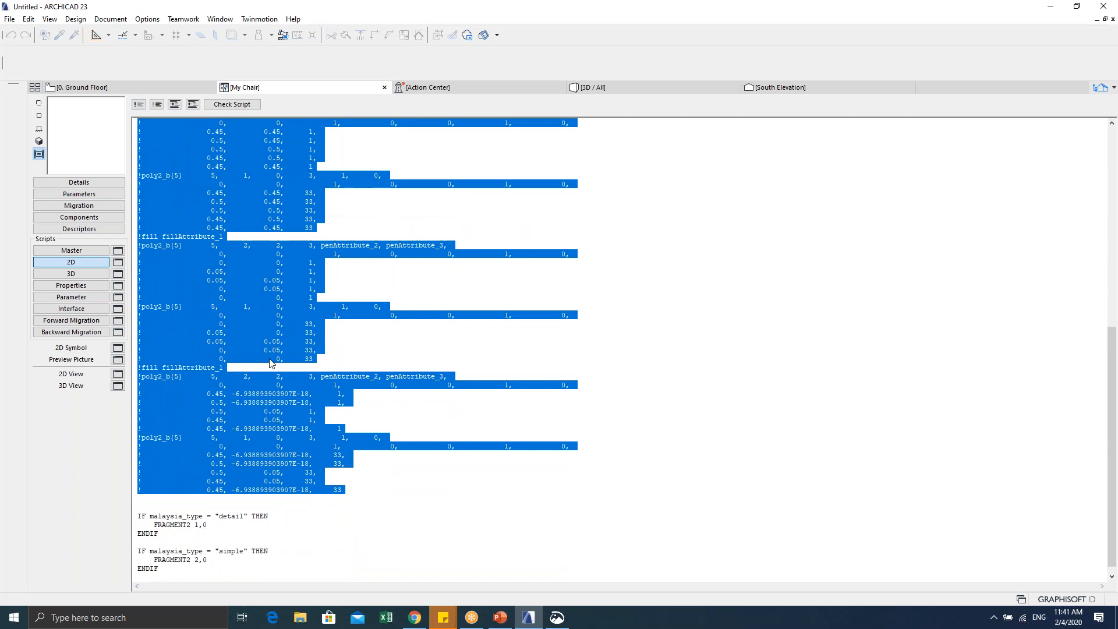
left_click(388, 494)
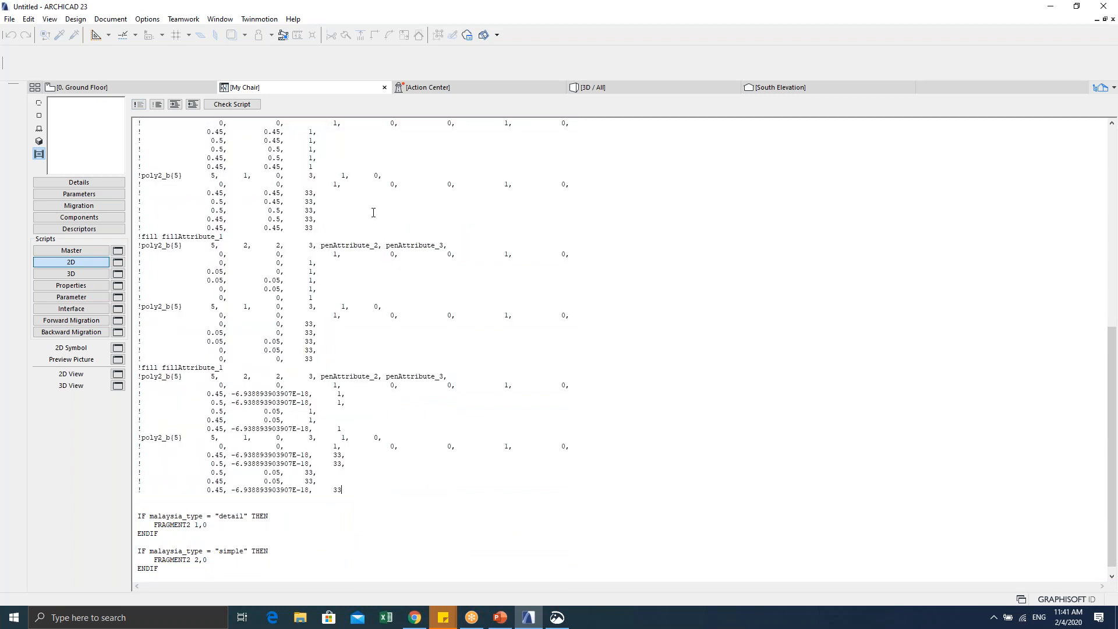
Step: Close the object editor and return to the floor plan view of the chairs
left_click(384, 88)
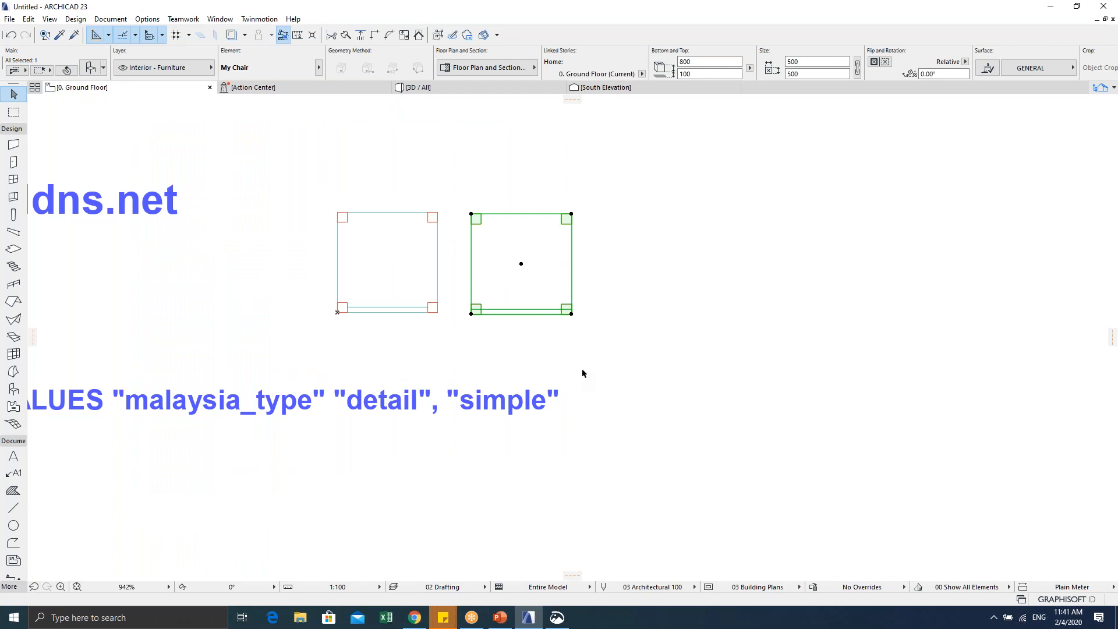
key("Escape")
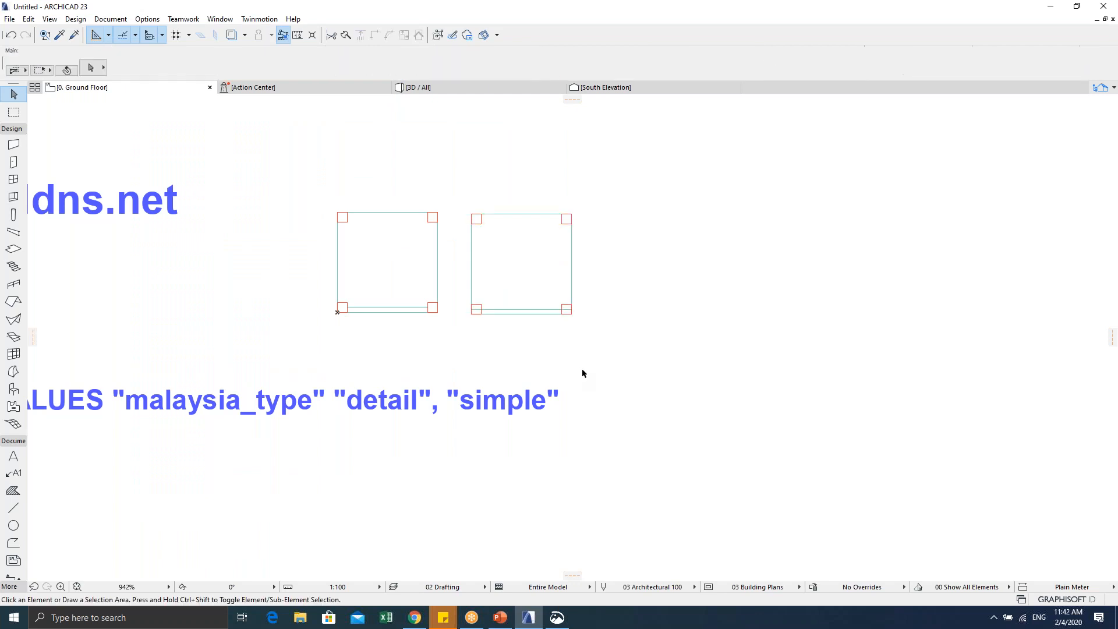
scroll(479, 335, "up", 4)
middle_click_drag(479, 336, 418, 408)
scroll(418, 408, "down", 1)
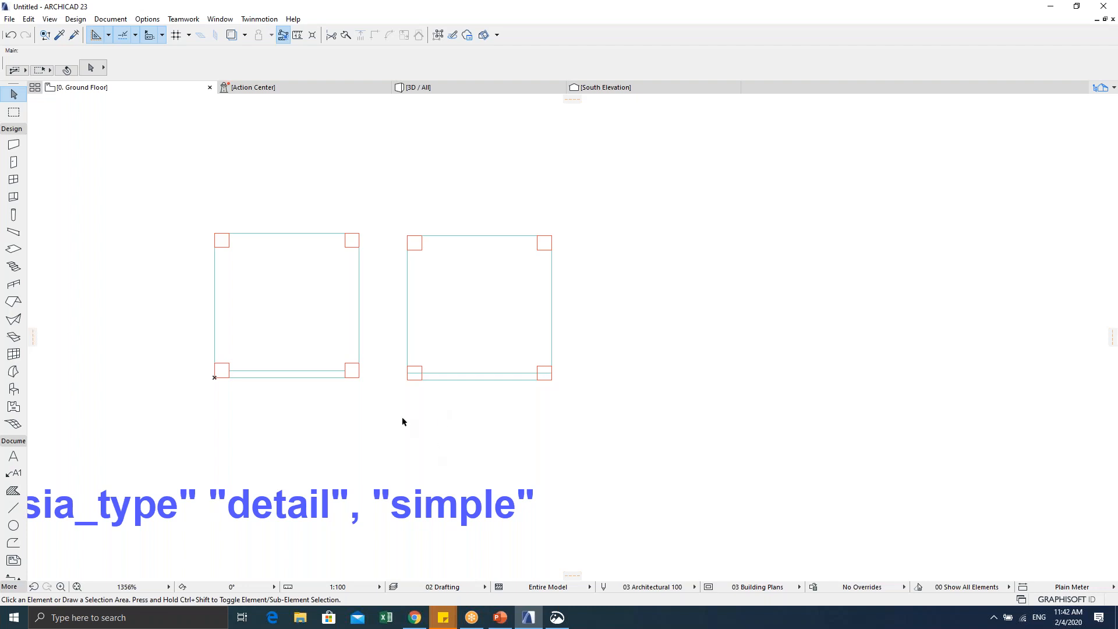
Step: Change the right-hand My Chair's symbol parameter from detail to simple so it shows a crossed box
left_click_drag(400, 396, 582, 224)
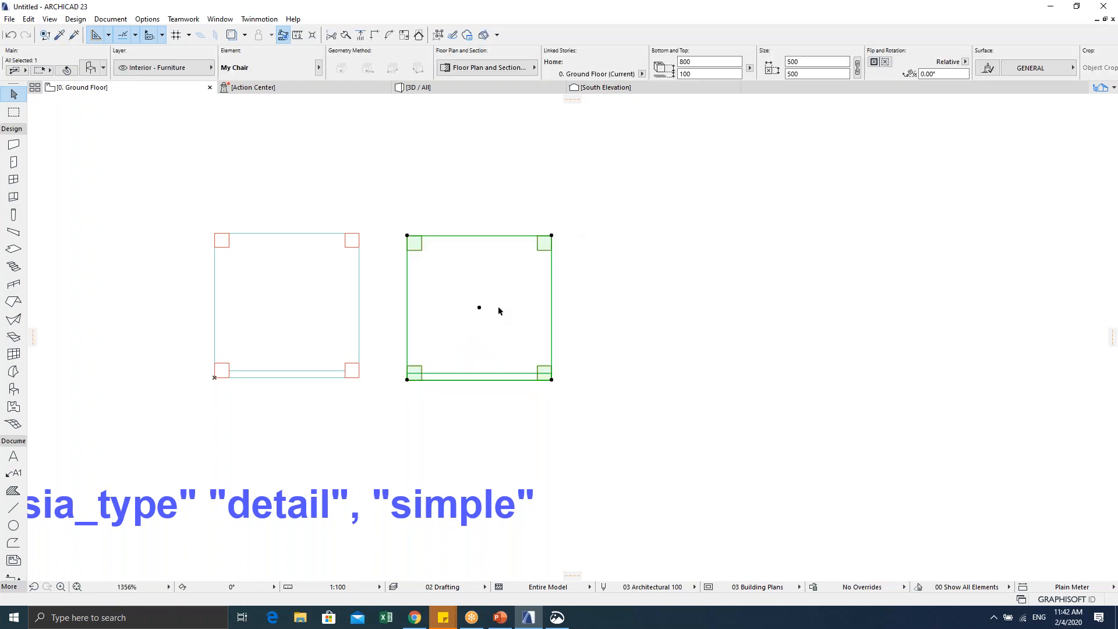
key("ctrl+t")
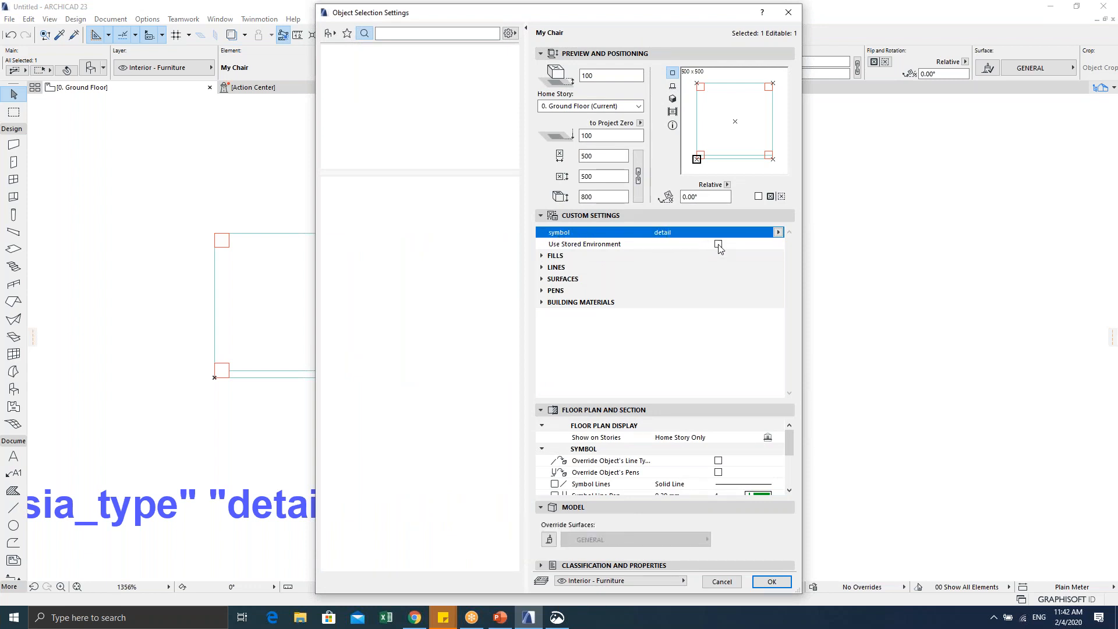
left_click(778, 232)
left_click(805, 244)
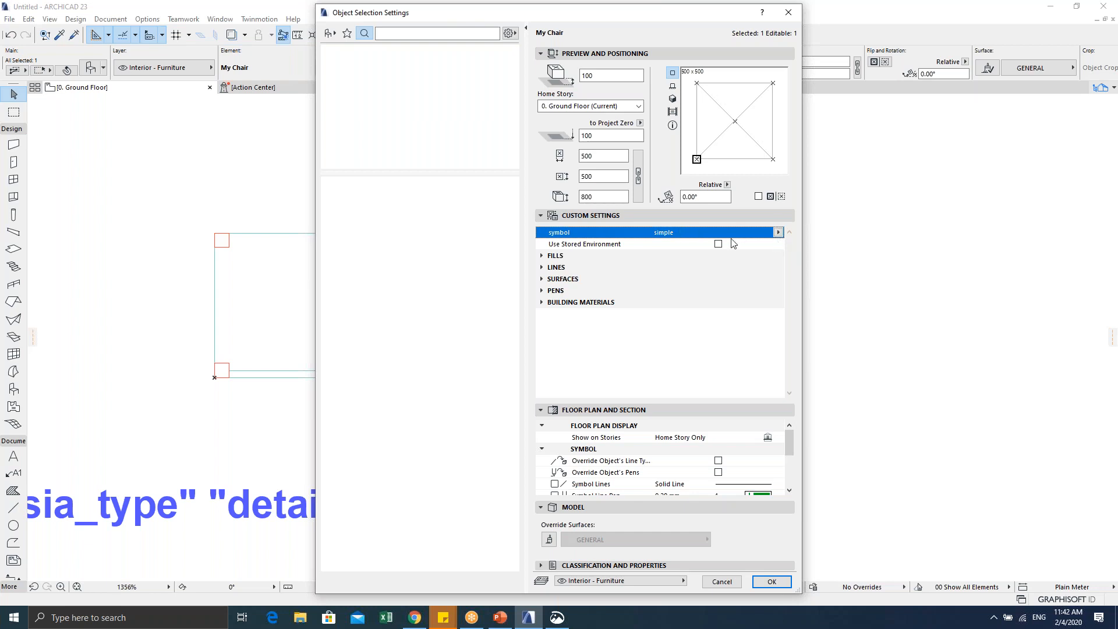
left_click(771, 582)
left_click(643, 285)
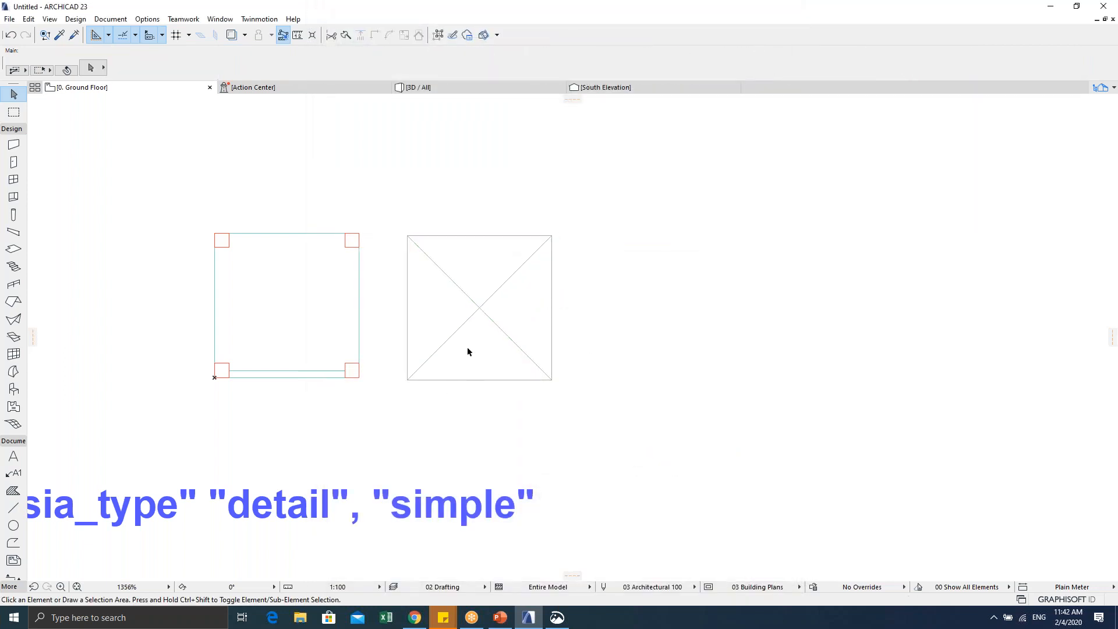
scroll(259, 303, "up", 3)
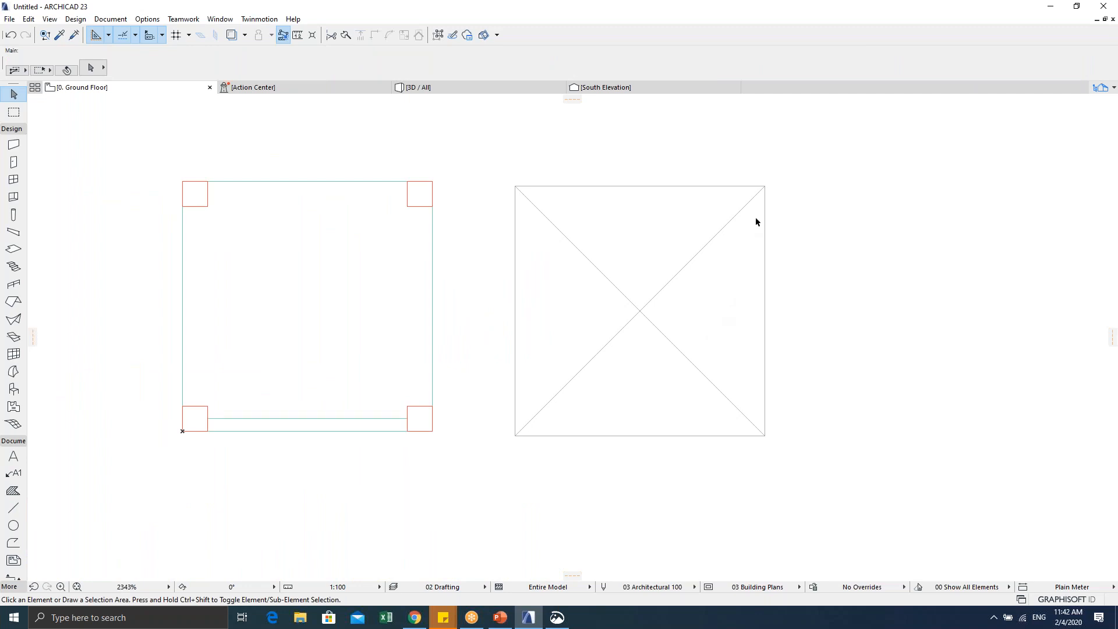
left_click(765, 187)
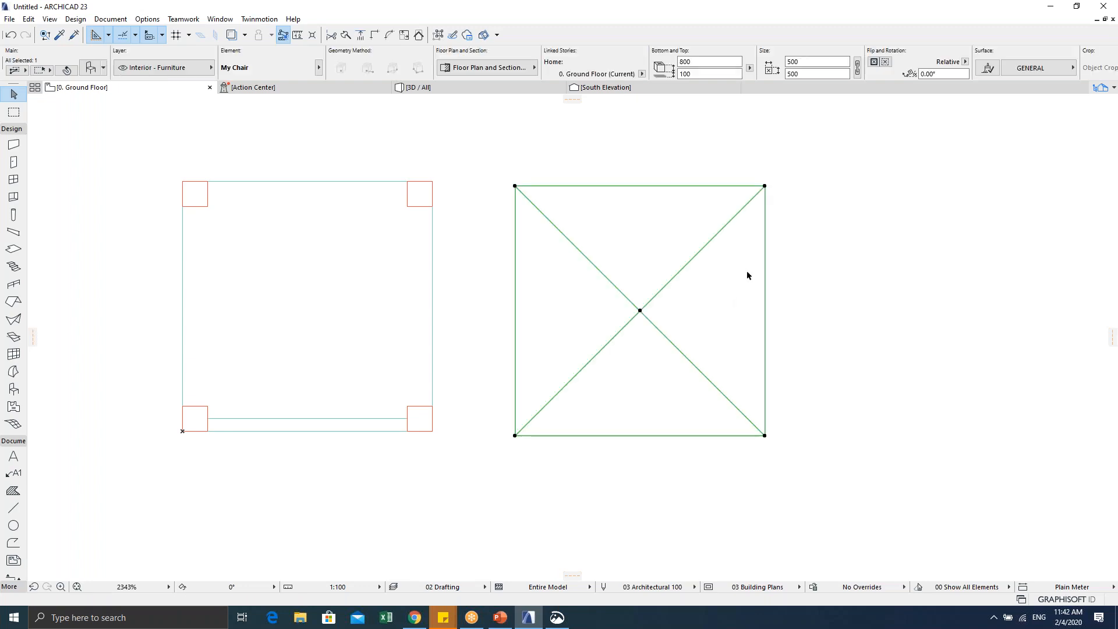
scroll(641, 312, "down", 2)
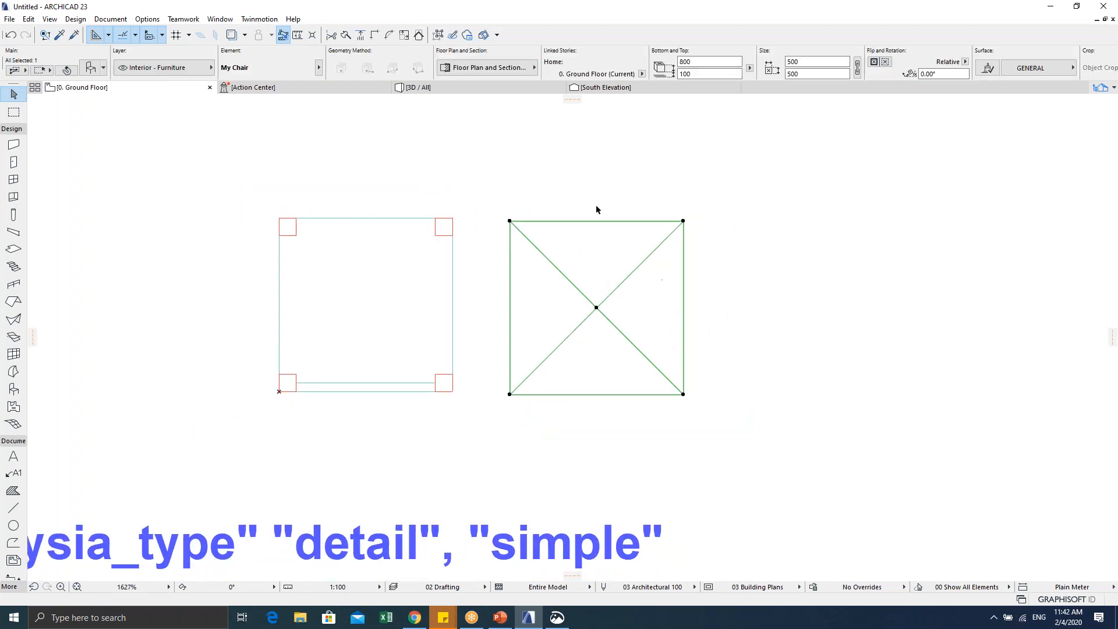
scroll(568, 340, "up", 2)
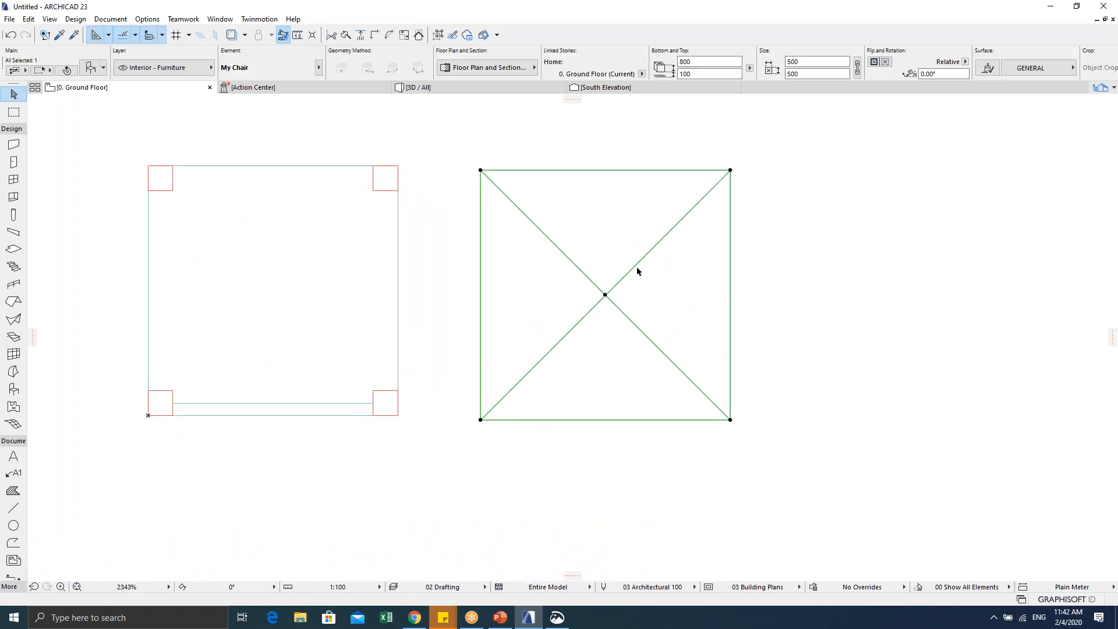
left_click(864, 257)
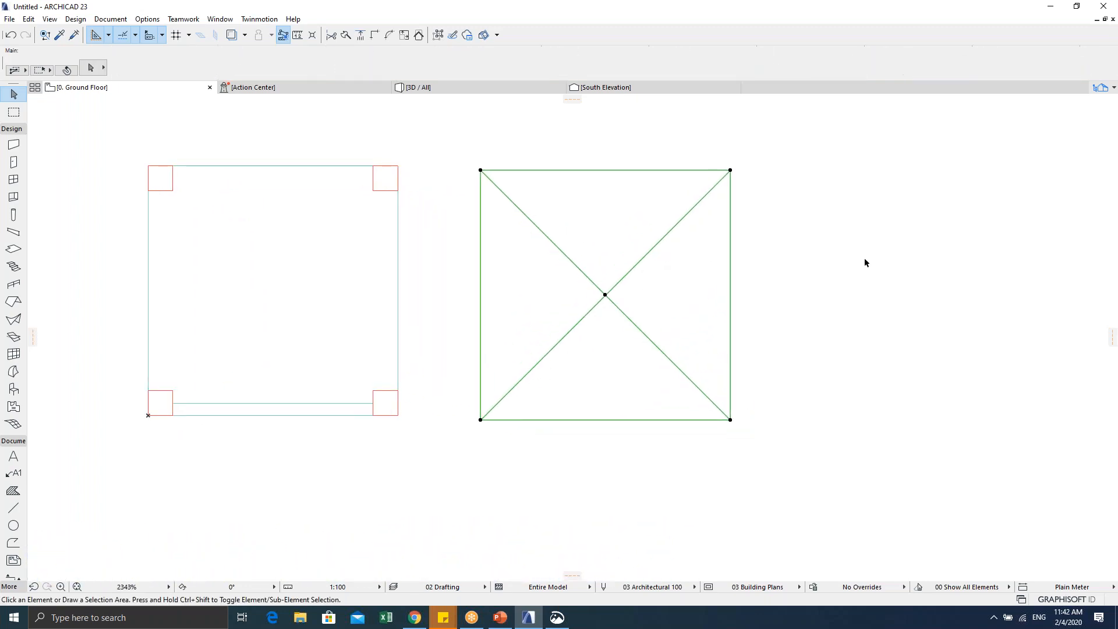
left_click(479, 173)
scroll(605, 297, "down", 3)
left_click(753, 286)
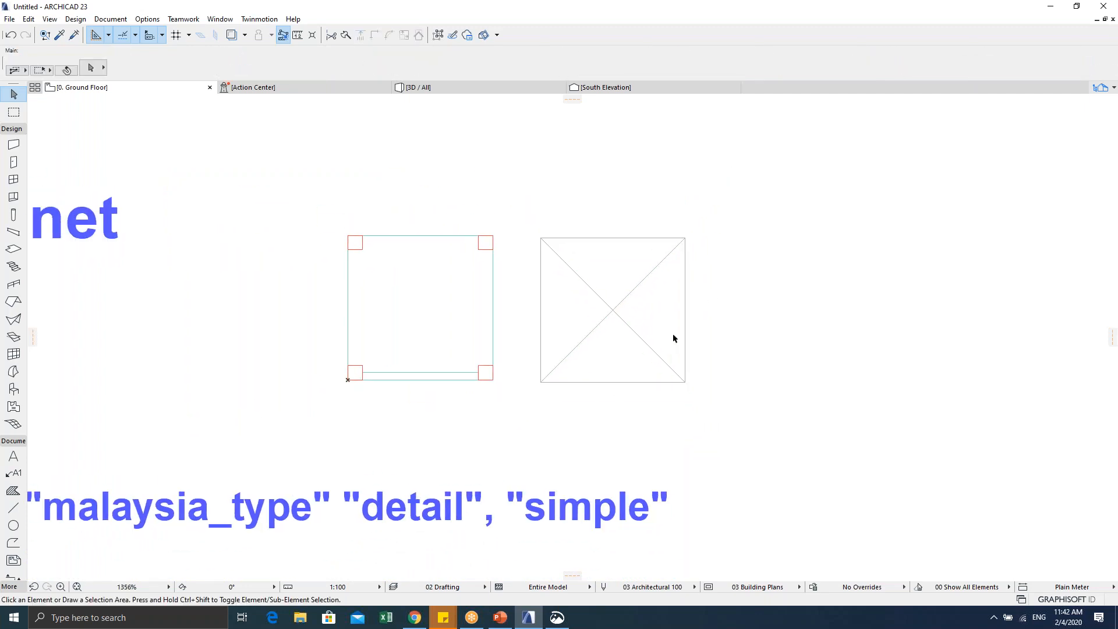
left_click(414, 620)
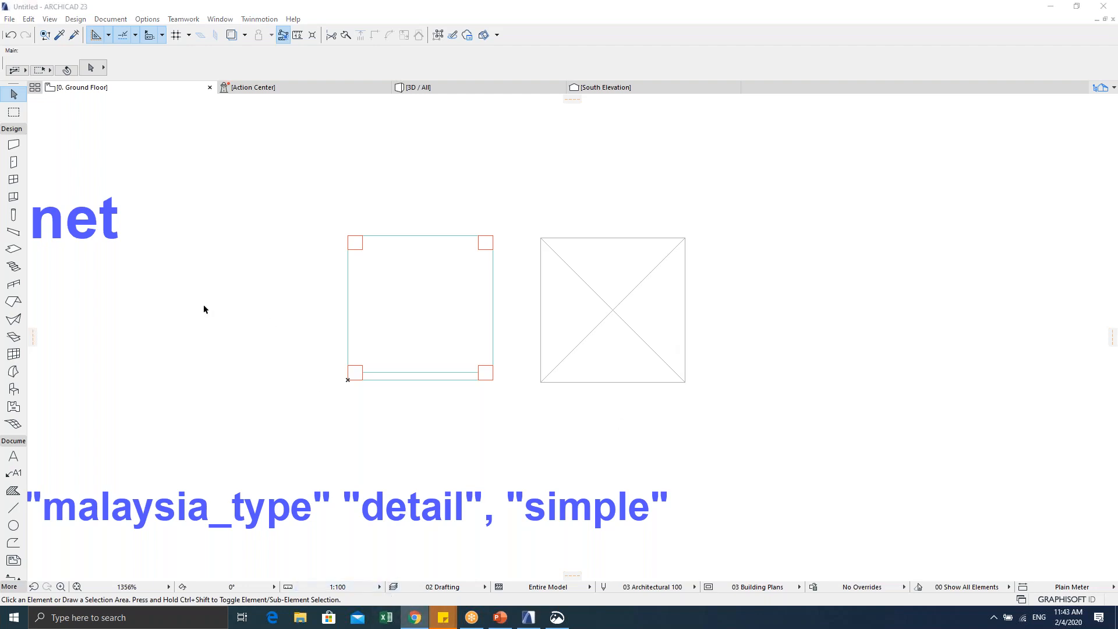
type("web")
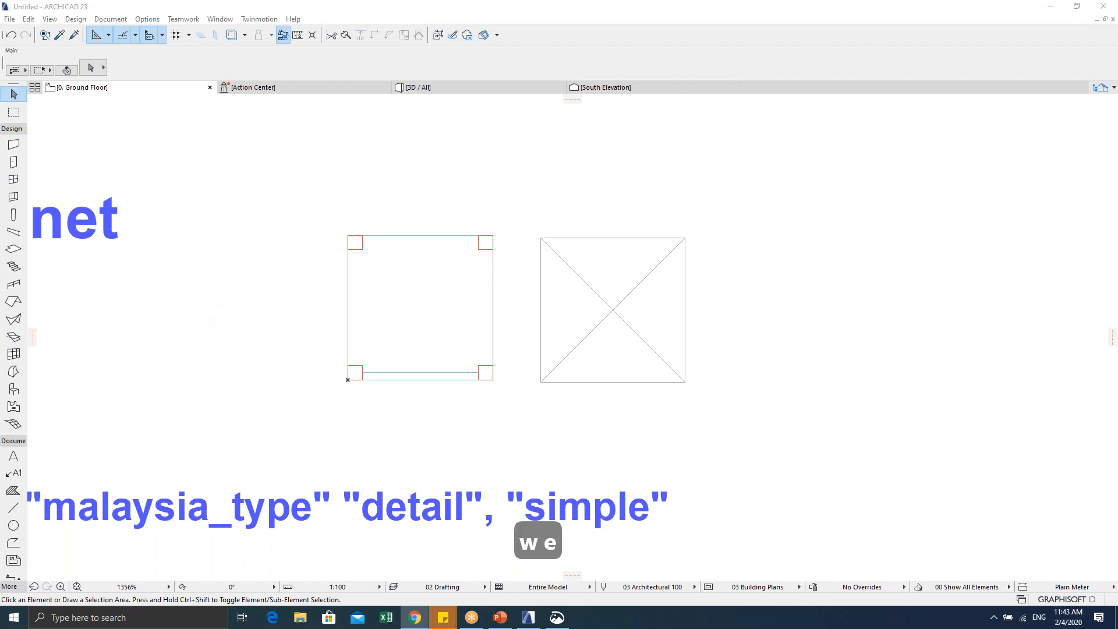
key("Return")
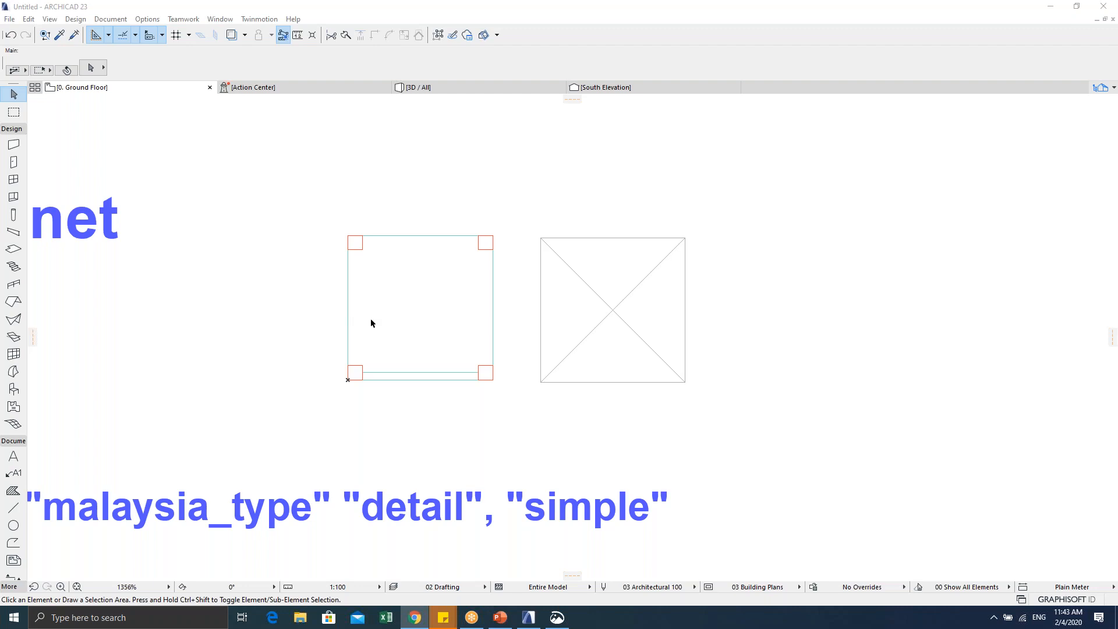
scroll(574, 337, "down", 3)
middle_click_drag(574, 337, 615, 323)
middle_click_drag(503, 354, 548, 353)
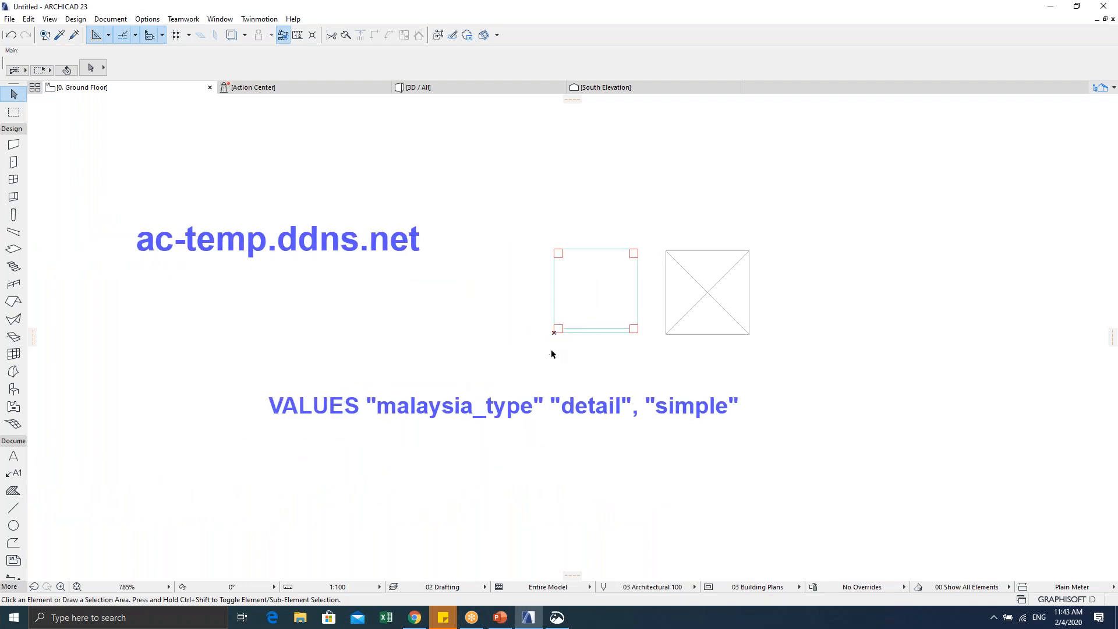
scroll(698, 284, "up", 3)
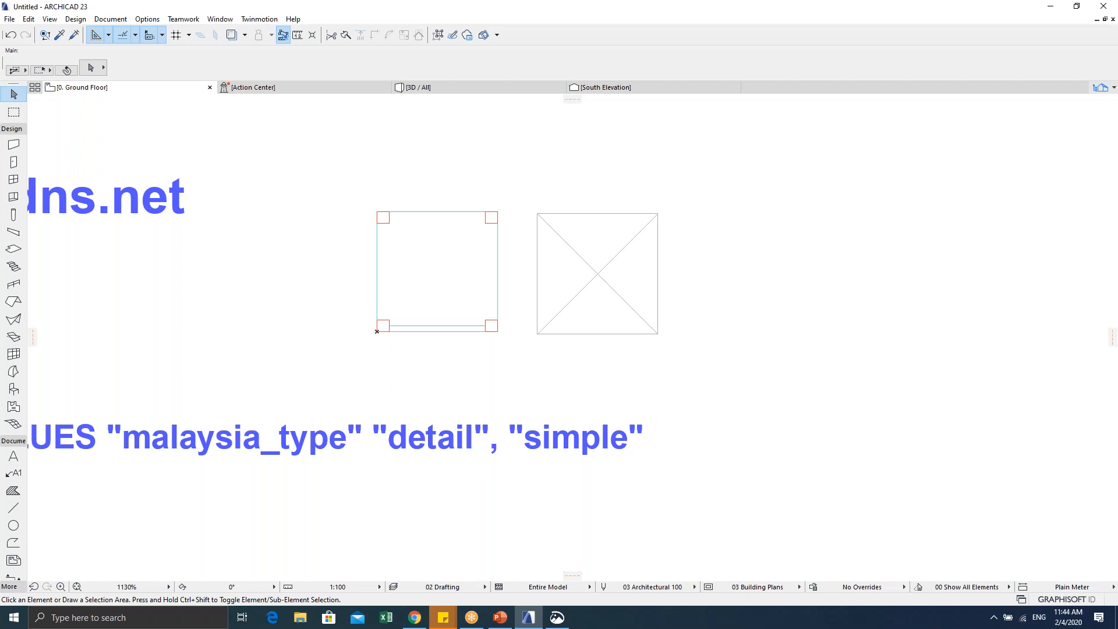
Step: Inspect the chairs in the 3D view, orbiting to look down on them
middle_click_drag(444, 294, 531, 285)
scroll(532, 285, "up", 2)
key("Escape")
key("F2")
key("Escape")
key("F5")
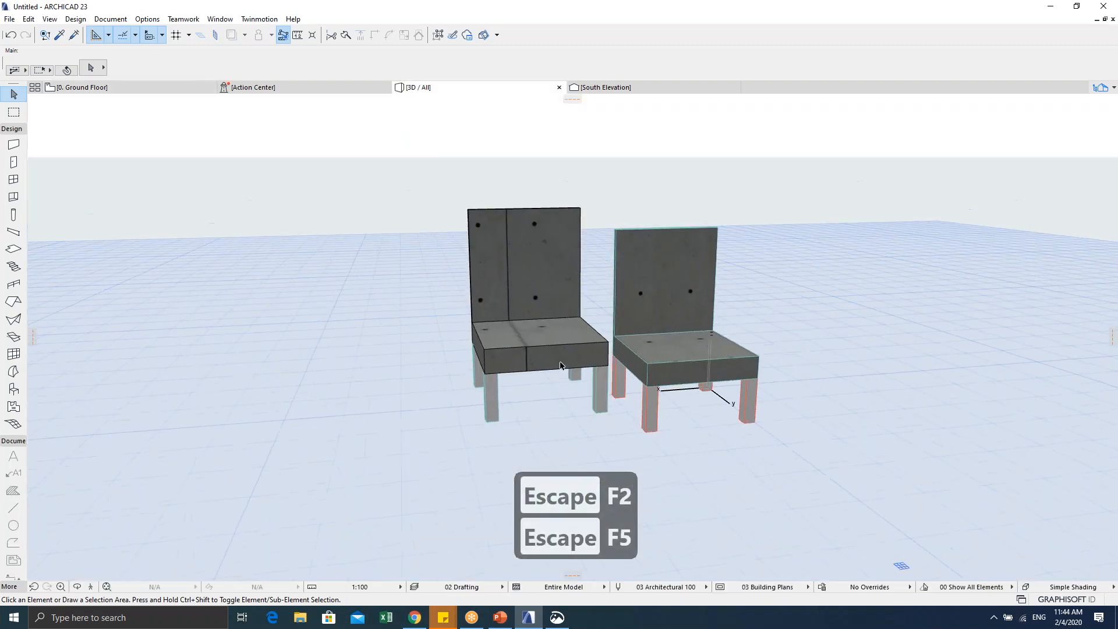
left_click(572, 349)
key("Escape")
key("Escape")
left_click(605, 344)
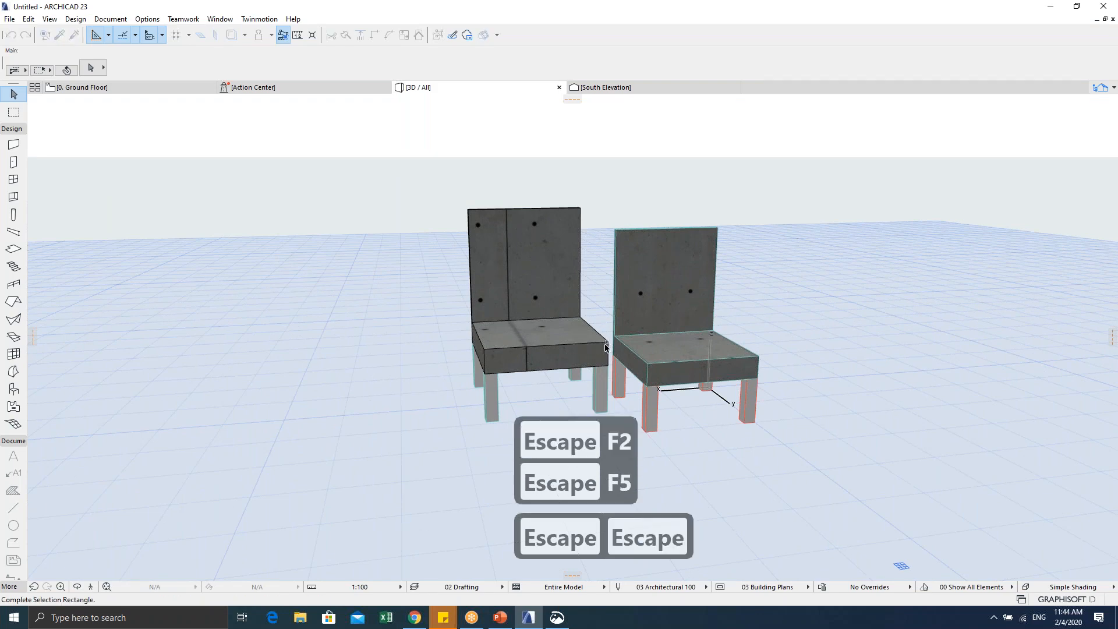
key("Escape")
left_click(437, 186)
left_click(609, 212)
middle_click_drag(502, 286, 339, 289)
scroll(466, 267, "down", 1)
middle_click_drag(457, 260, 554, 279, "shift")
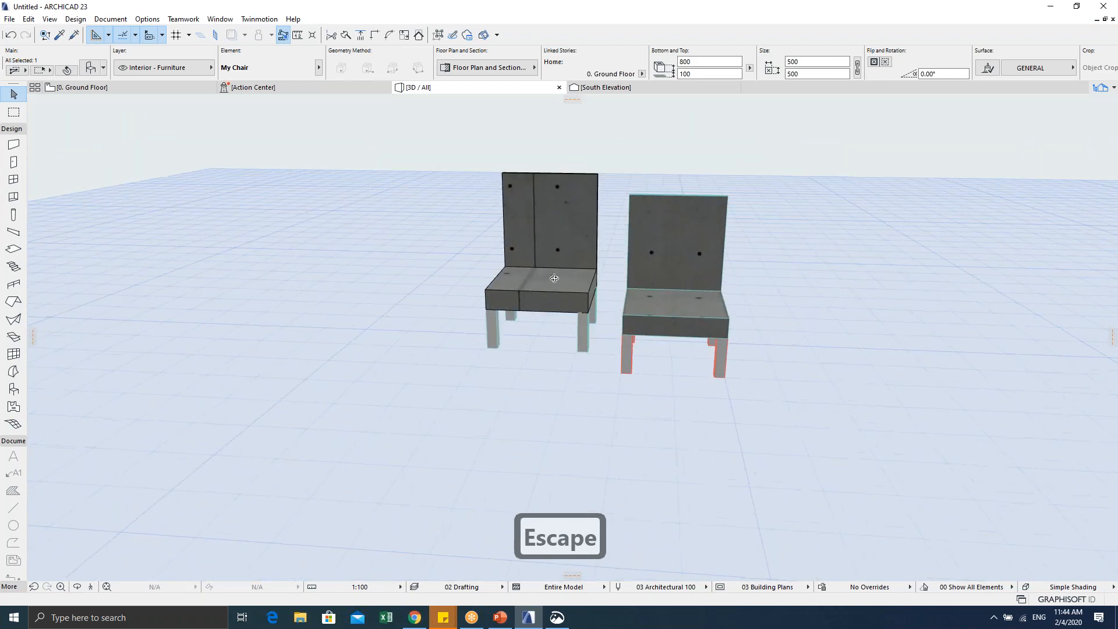
Step: Back on the ground floor plan, duplicate the crossed-box chair and place the copy to its right
key("Escape")
key("F2")
key("Escape")
key("Escape")
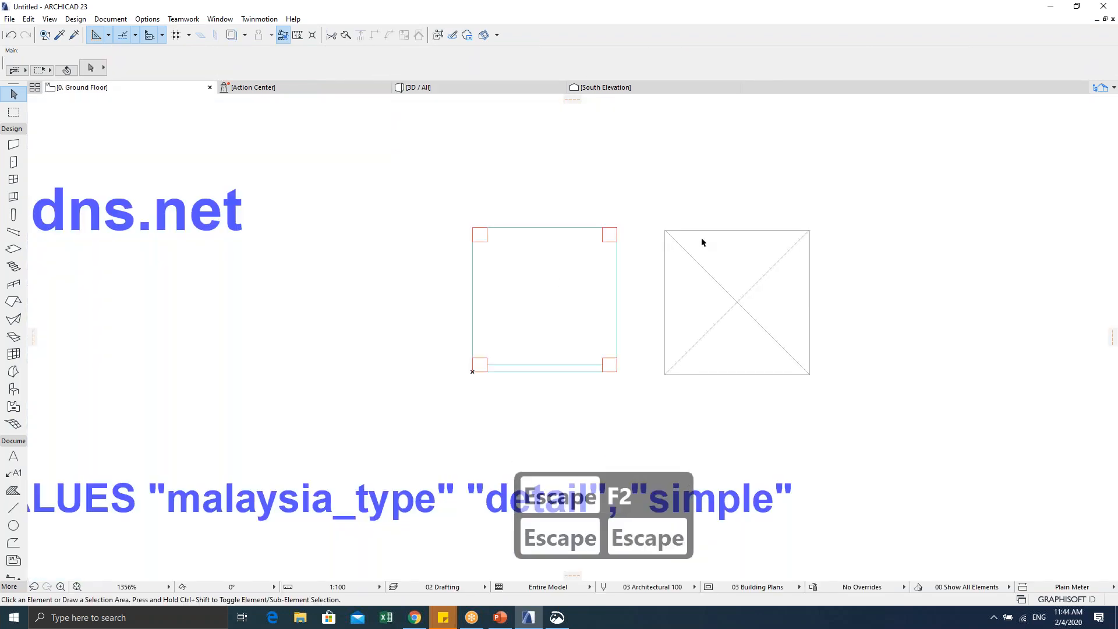
left_click(697, 277)
middle_click_drag(811, 394, 604, 374)
scroll(532, 285, "down", 1)
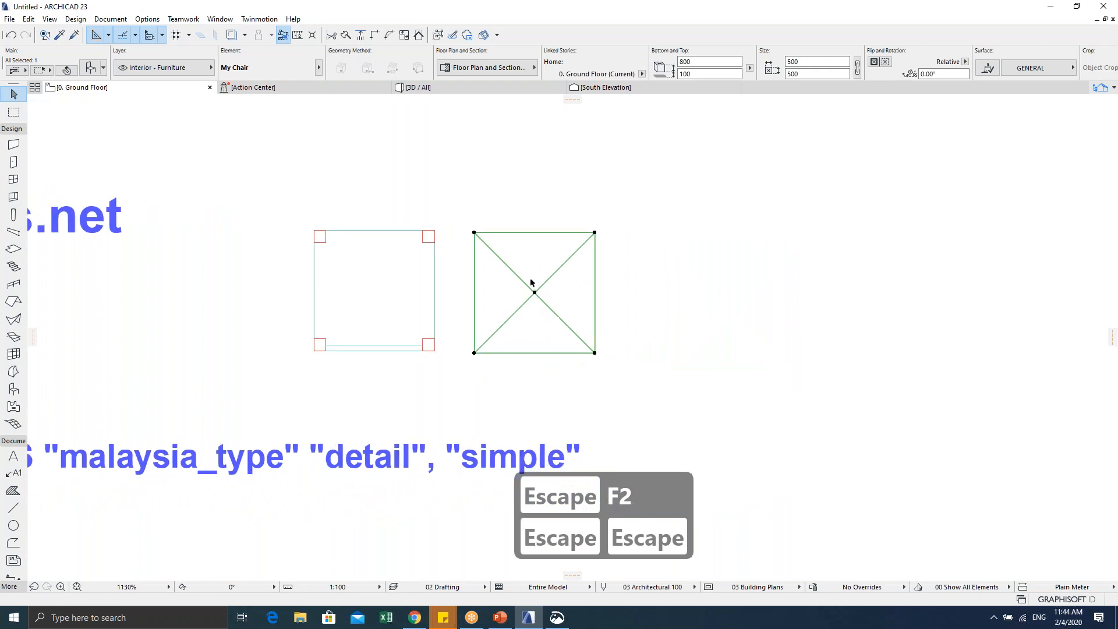
key("ctrl+shift+d")
left_click(534, 292)
left_click(683, 292)
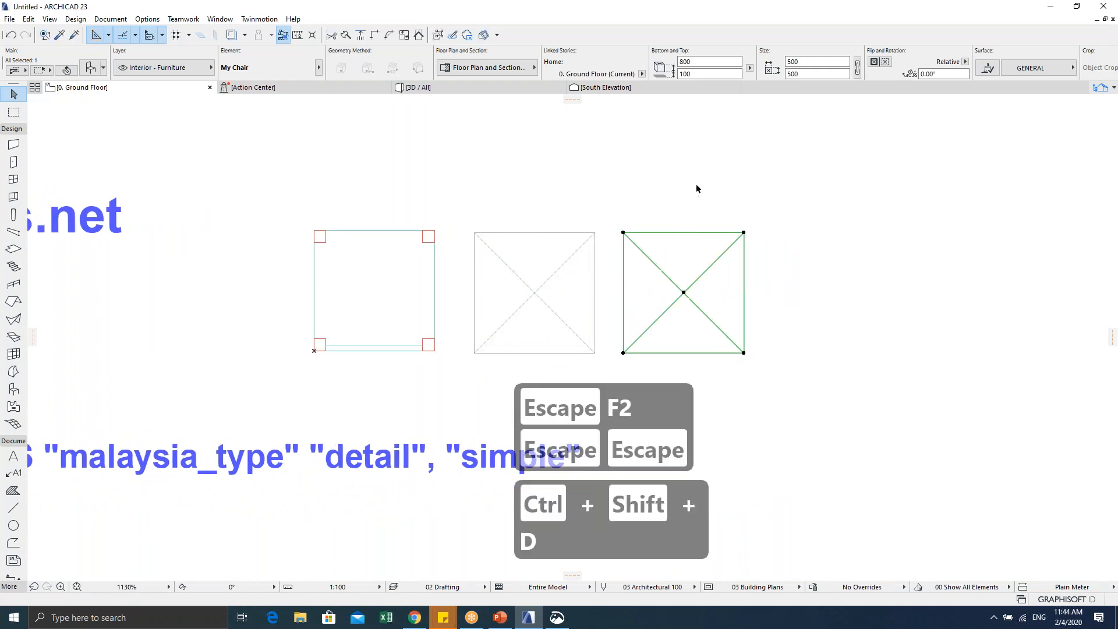
left_click(695, 191)
Step: Check the three chairs in 3D, then select the copied right-hand chair in plan
key("F5")
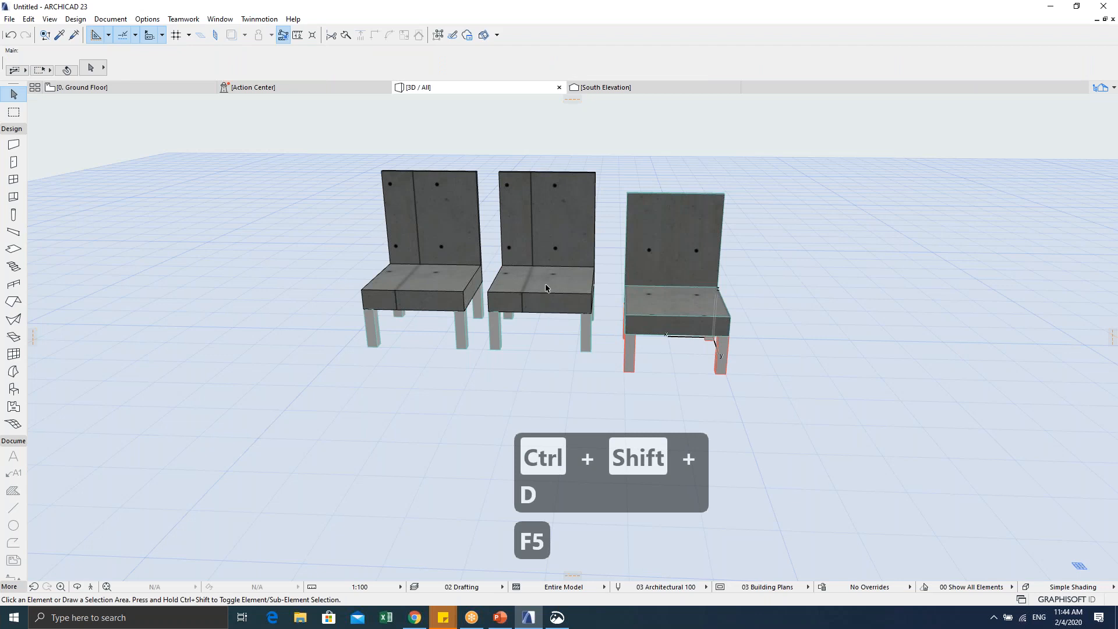
key("Escape")
key("F2")
key("Escape")
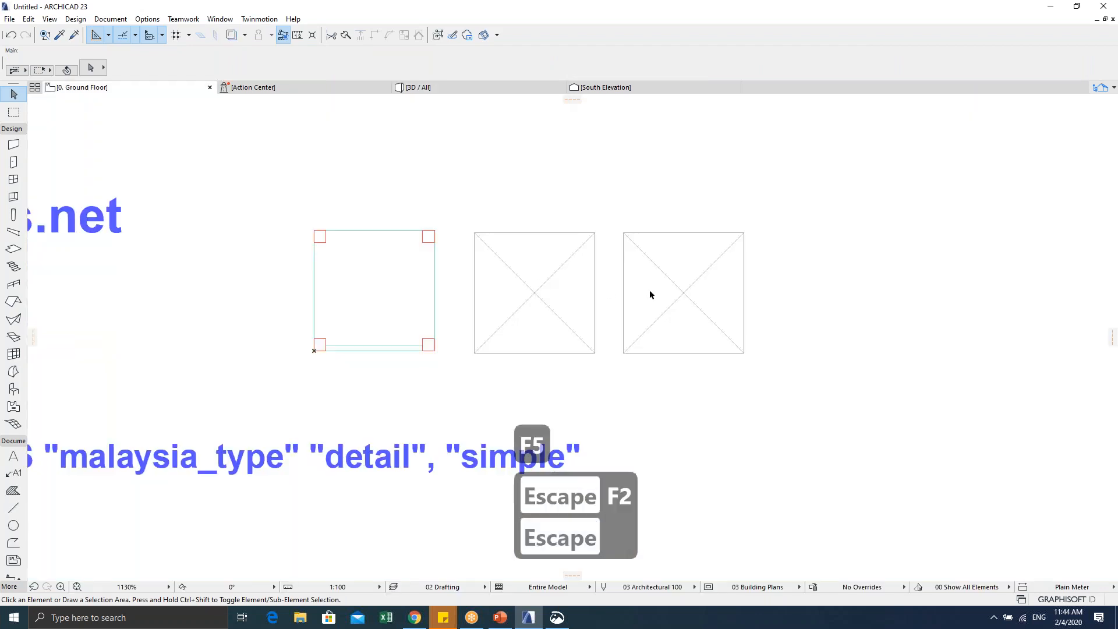
left_click(623, 235)
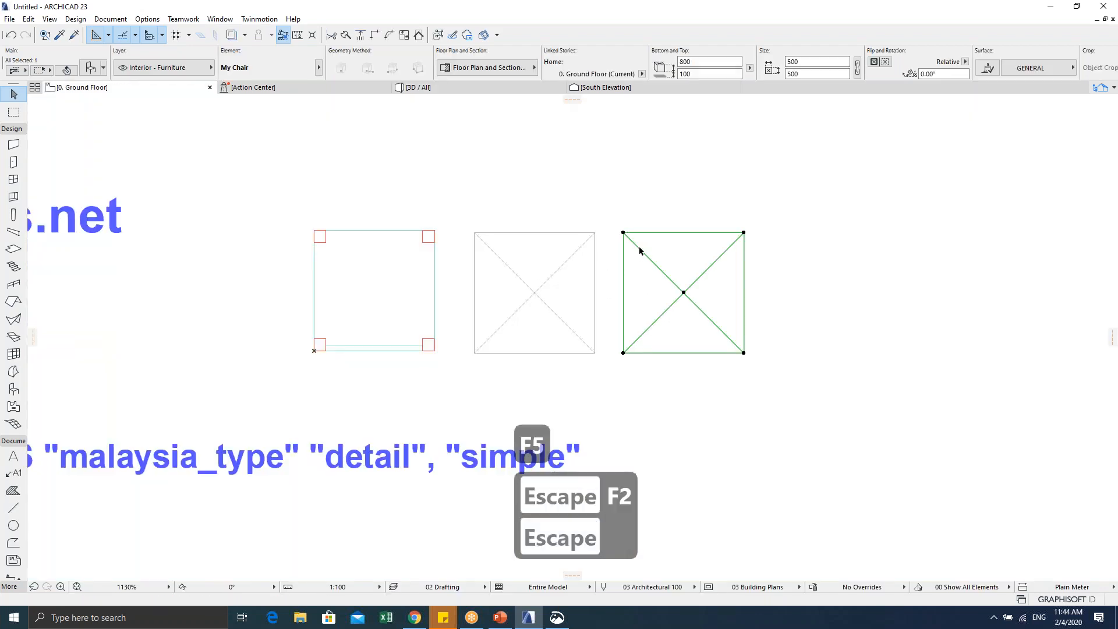
Step: Set the copied rightmost chair's symbol parameter back to detail
key("ctrl+t")
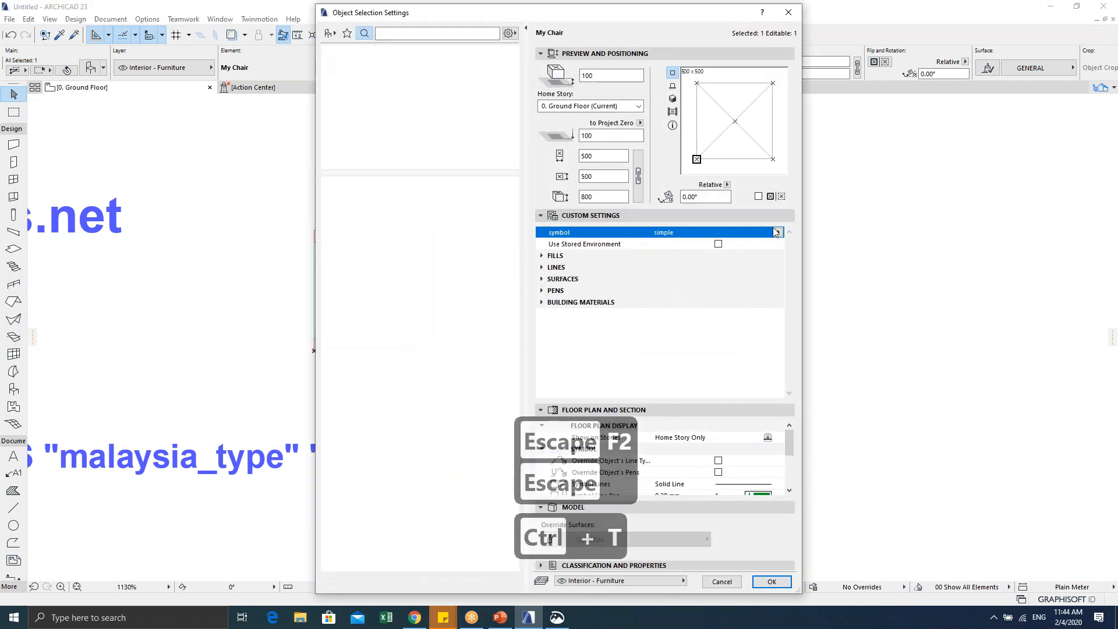
left_click(776, 232)
left_click(805, 245)
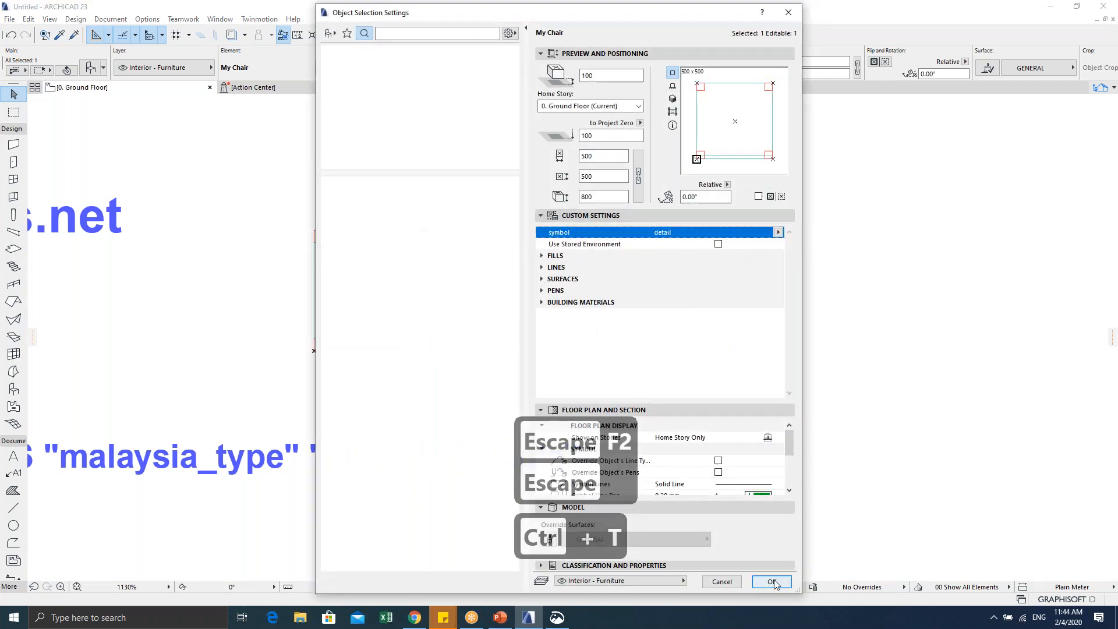
left_click(772, 581)
left_click(800, 276)
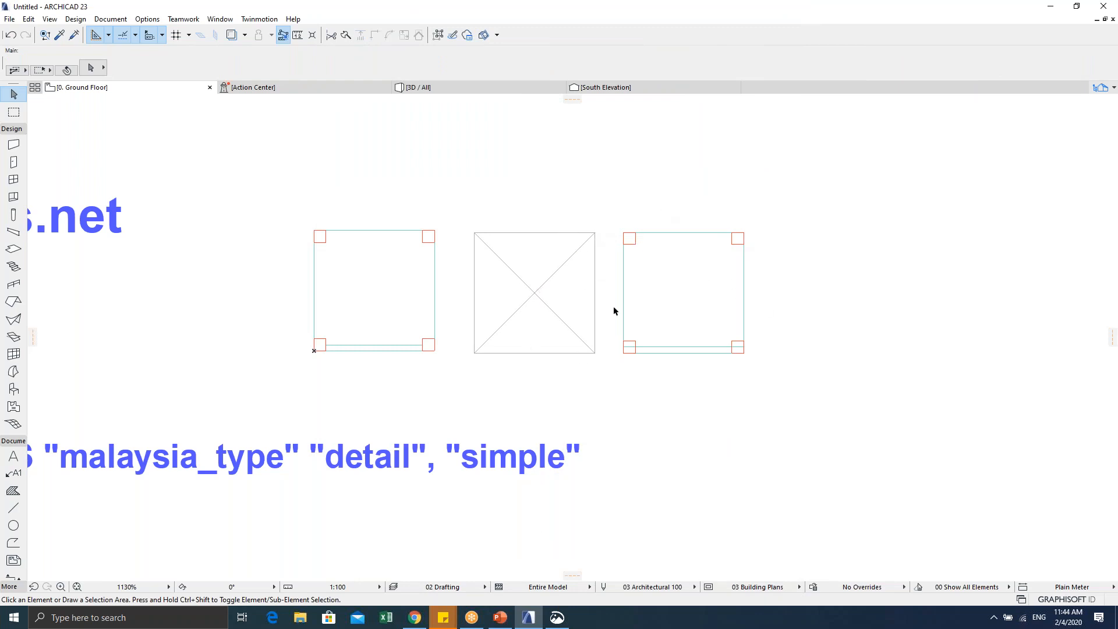
middle_click_drag(678, 302, 594, 287)
scroll(594, 287, "up", 3)
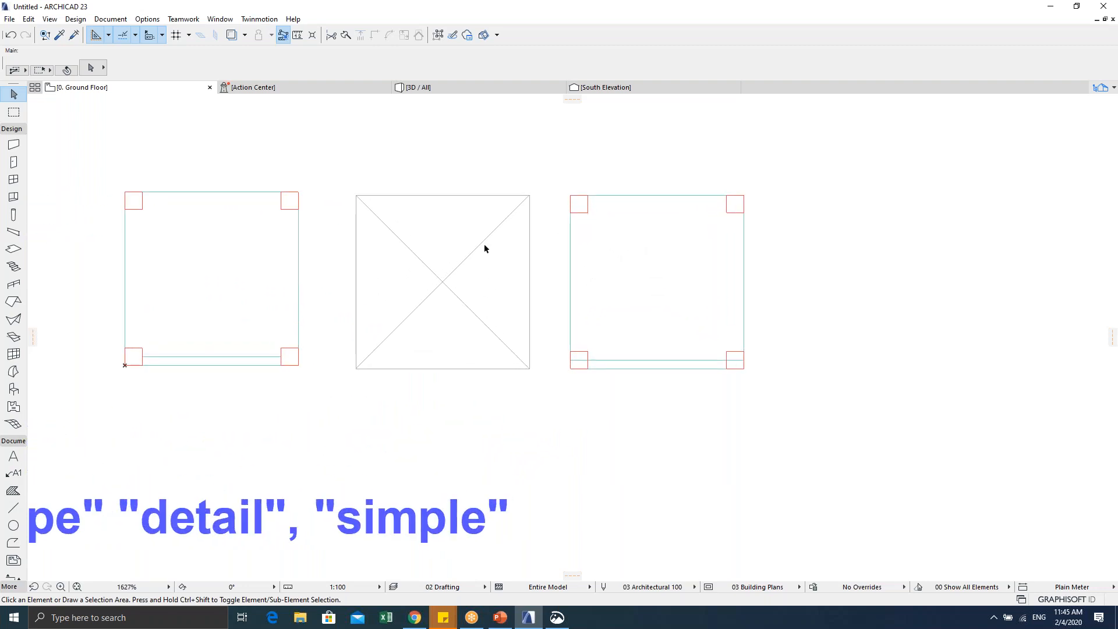
left_click(570, 196)
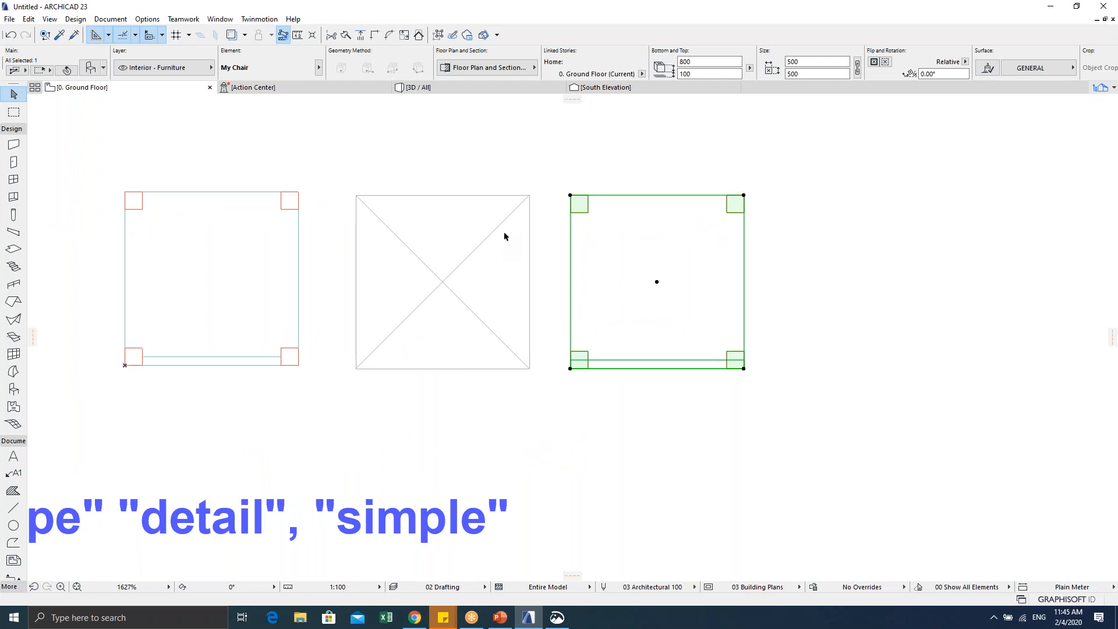
scroll(546, 222, "down", 3)
left_click(593, 168)
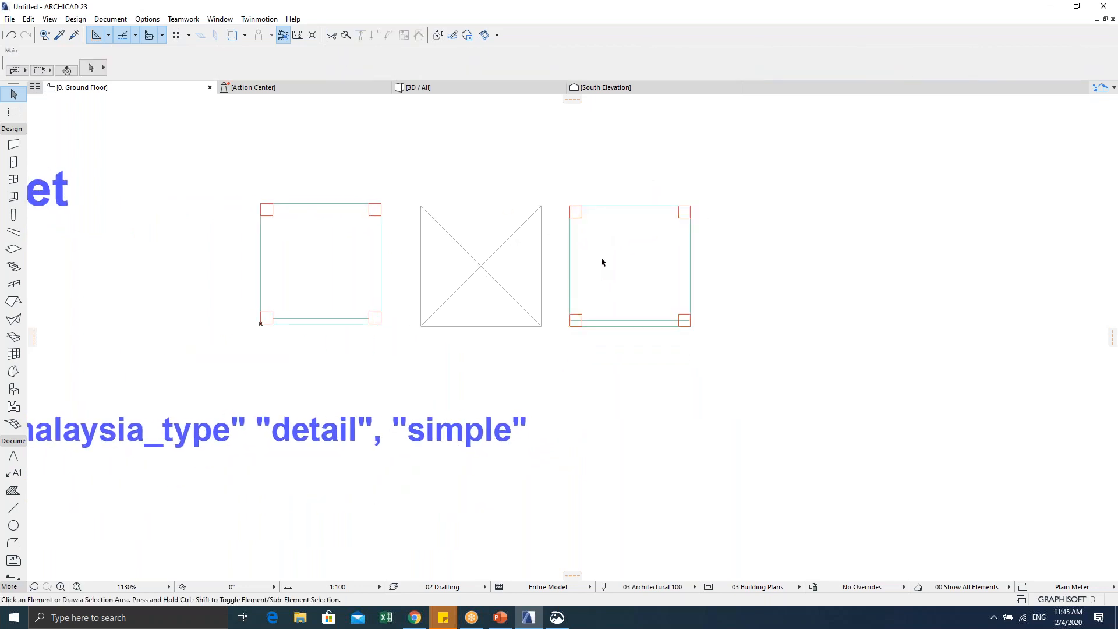
scroll(602, 273, "down", 2)
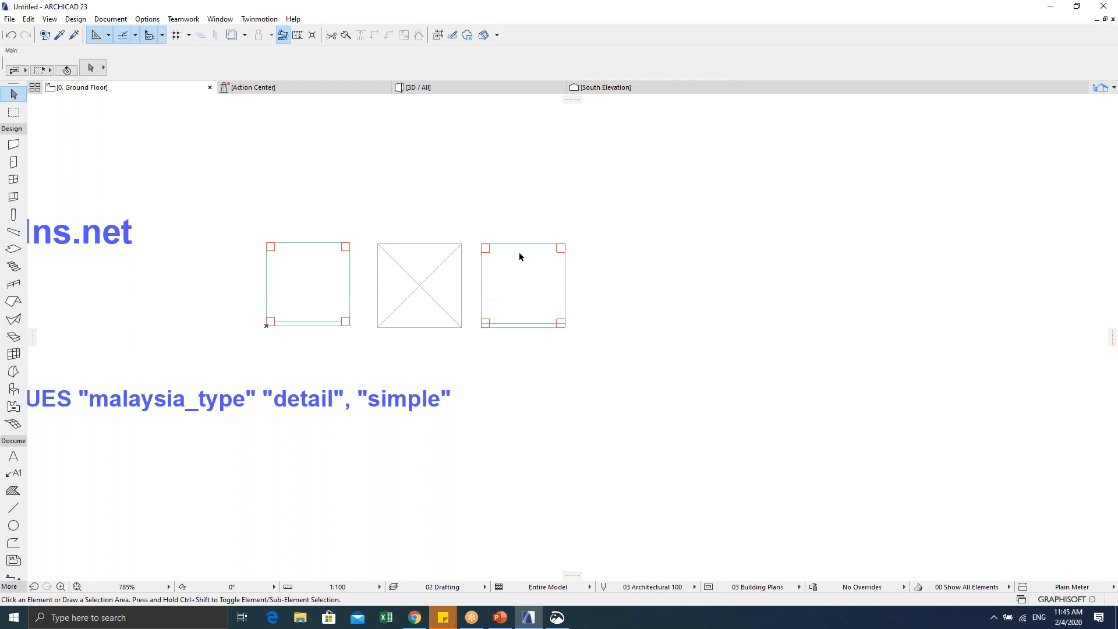
Step: Search the object library for FIRE and place a Pressurized Extinguisher 23 beside the chairs
double_click(14, 389)
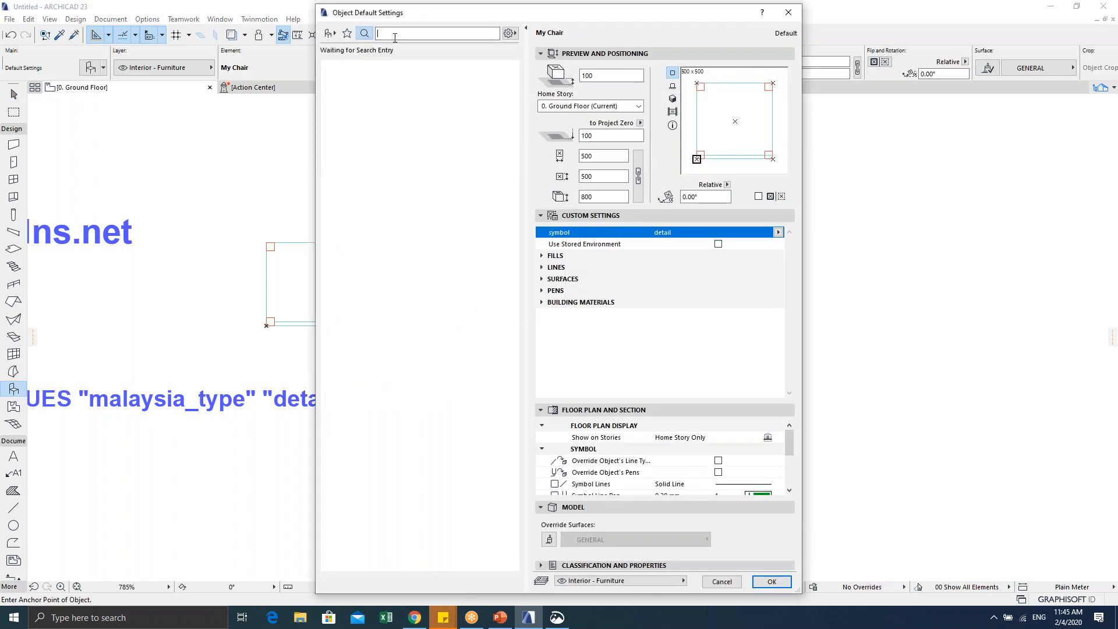
type("FIRE")
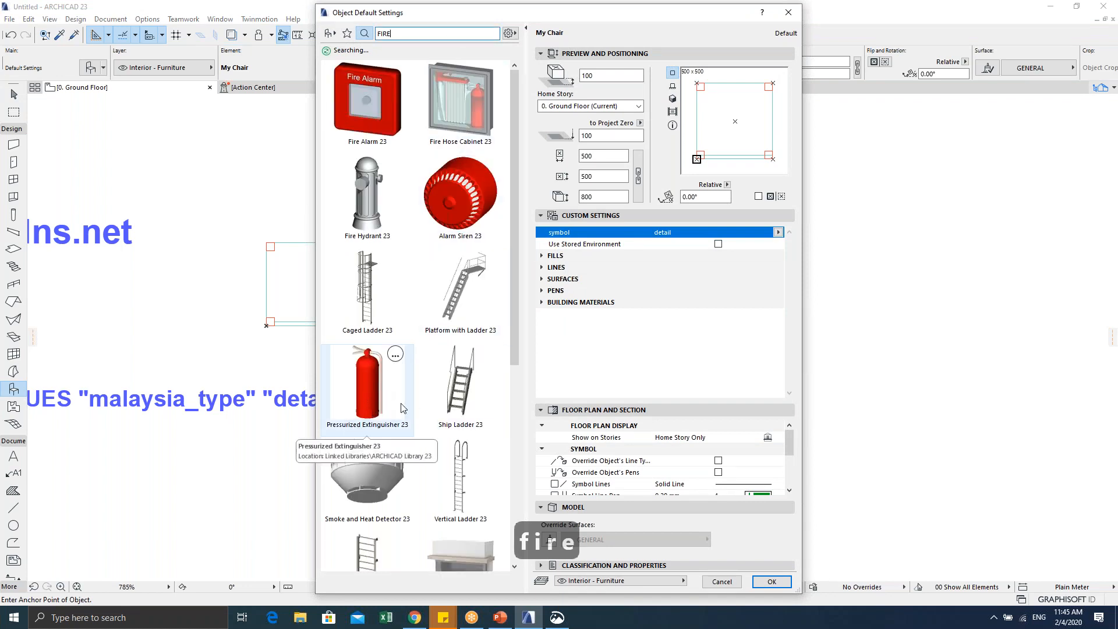
left_click(378, 402)
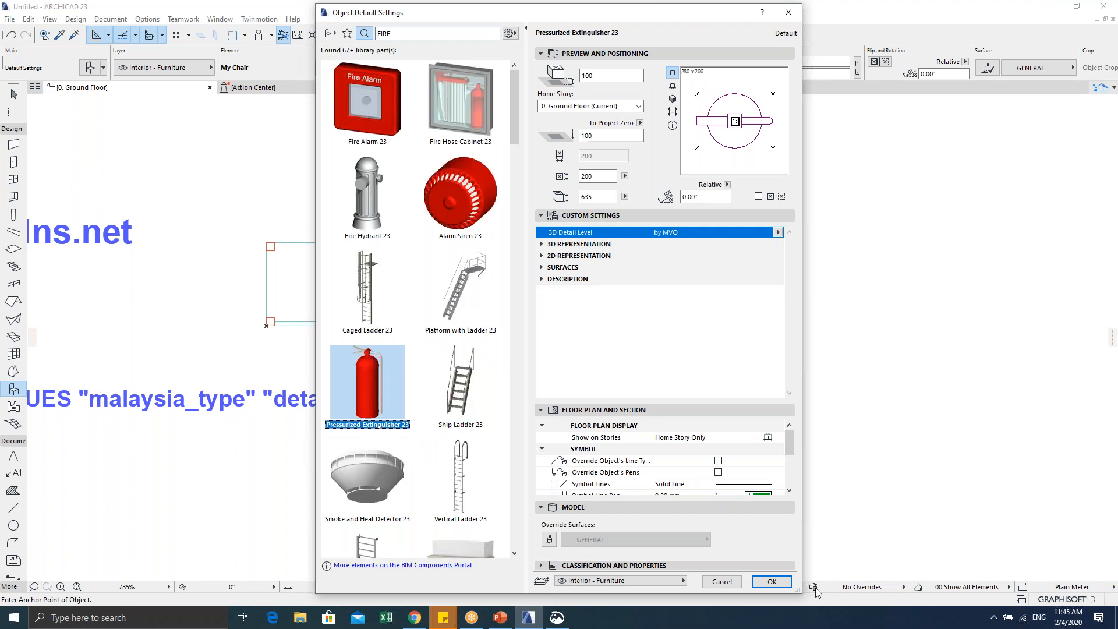
left_click(781, 582)
left_click(666, 296)
scroll(673, 308, "up", 4)
middle_click_drag(670, 306, 561, 330)
key("Escape")
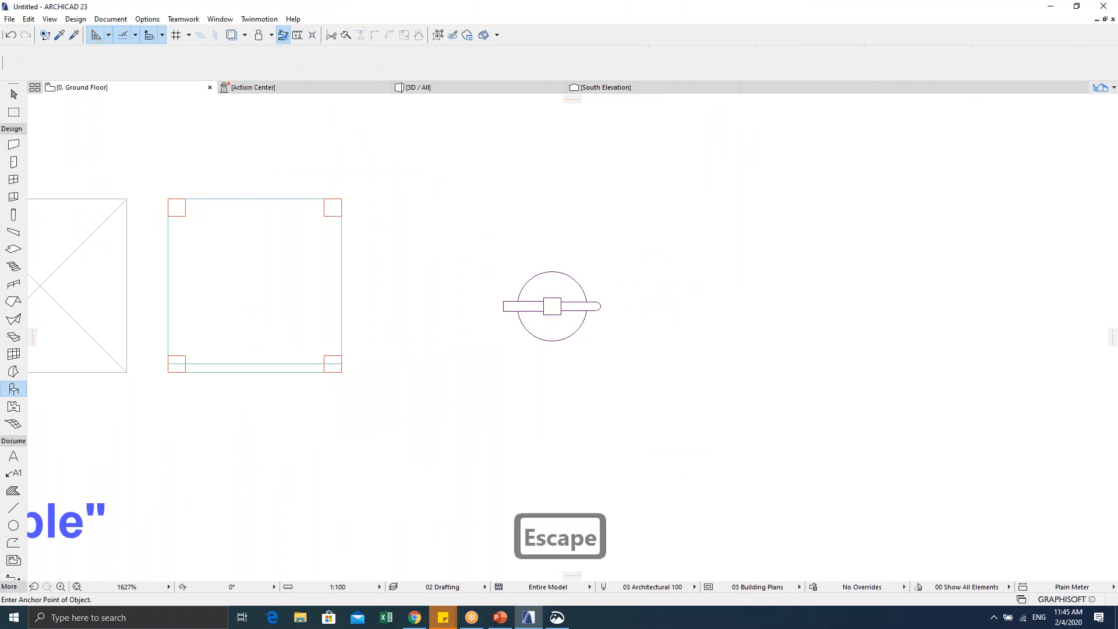
key("Escape")
left_click(550, 306)
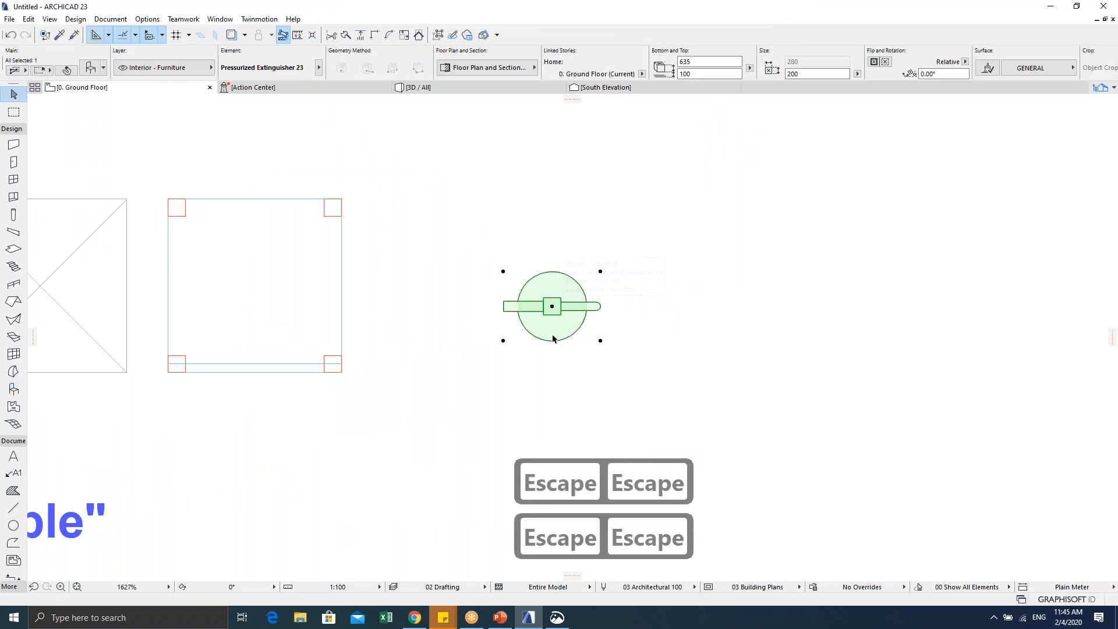
key("Escape")
key("Escape")
key("F5")
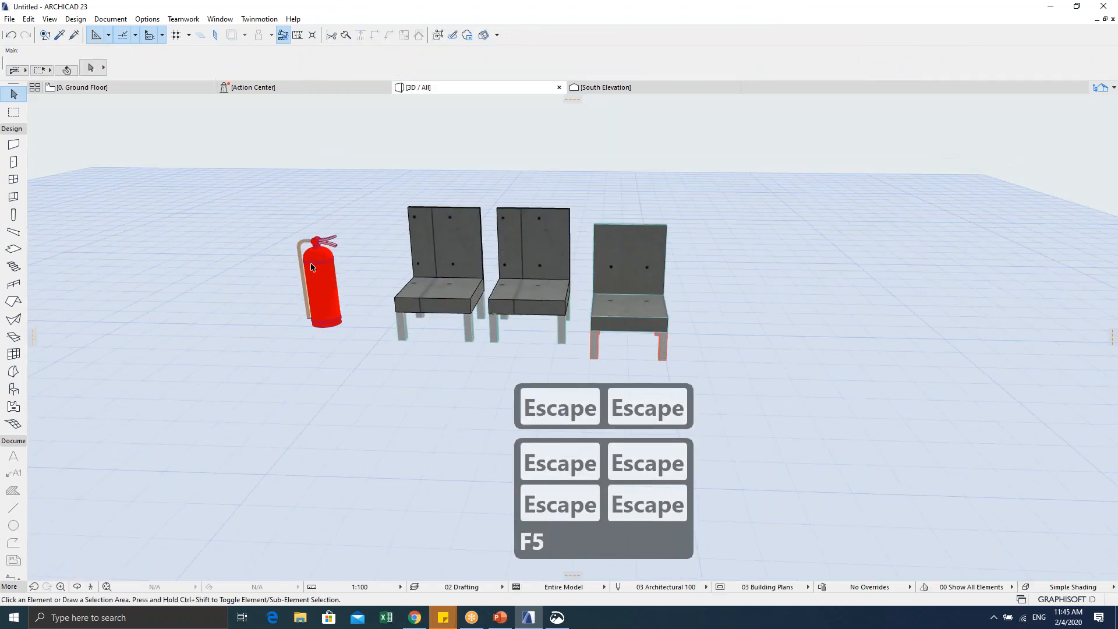
scroll(311, 267, "up", 3)
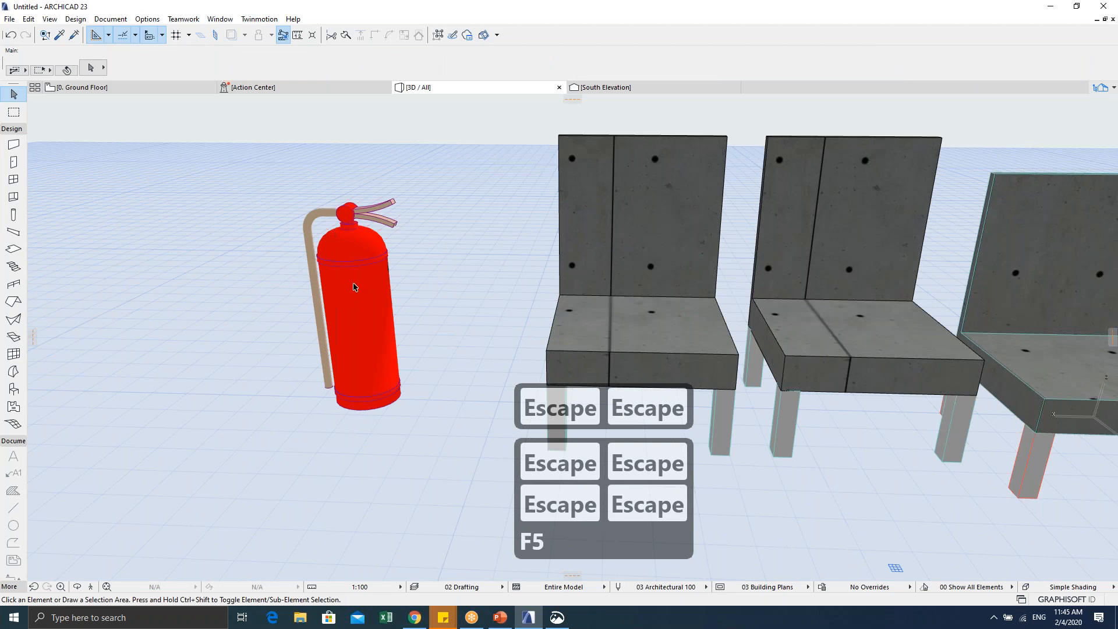
middle_click_drag(353, 290, 394, 275)
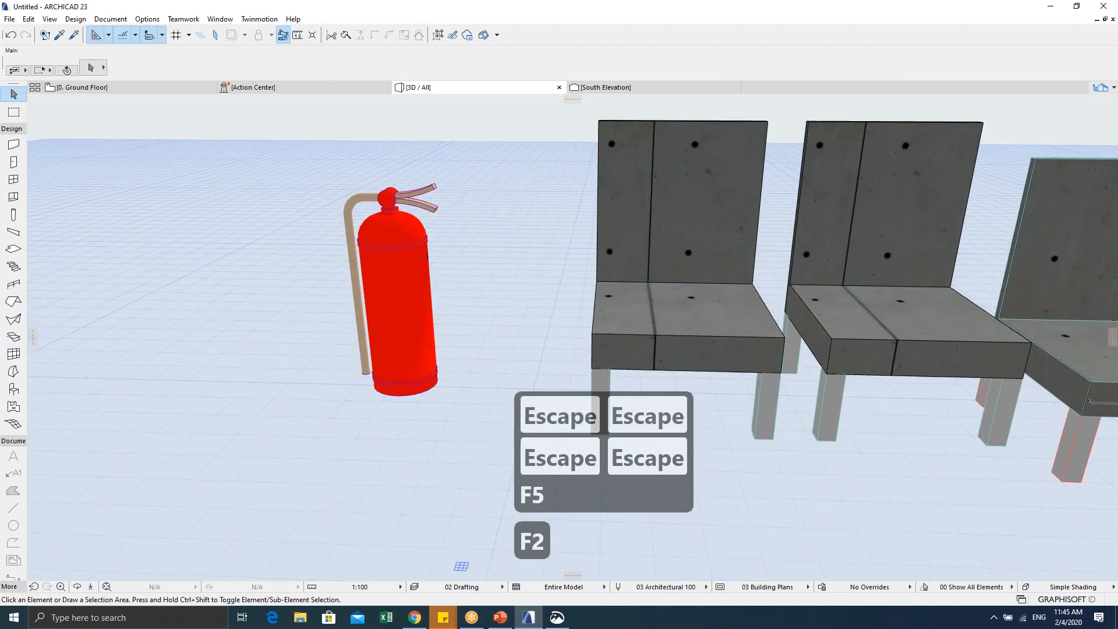
key("F2")
left_click_drag(410, 242, 462, 291)
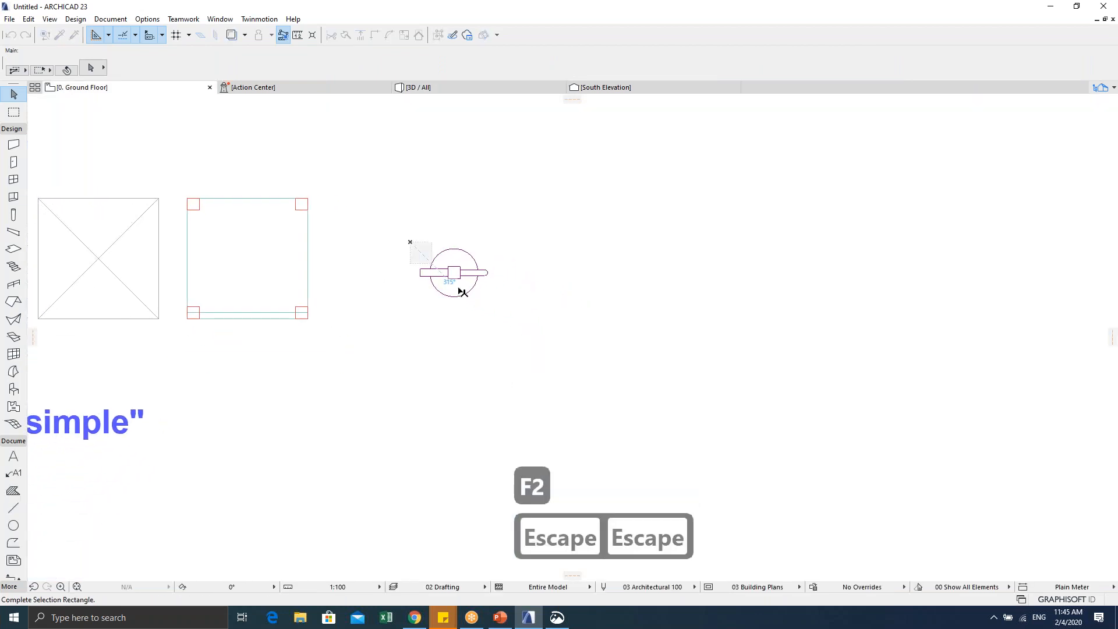
left_click(512, 315)
scroll(451, 268, "up", 3)
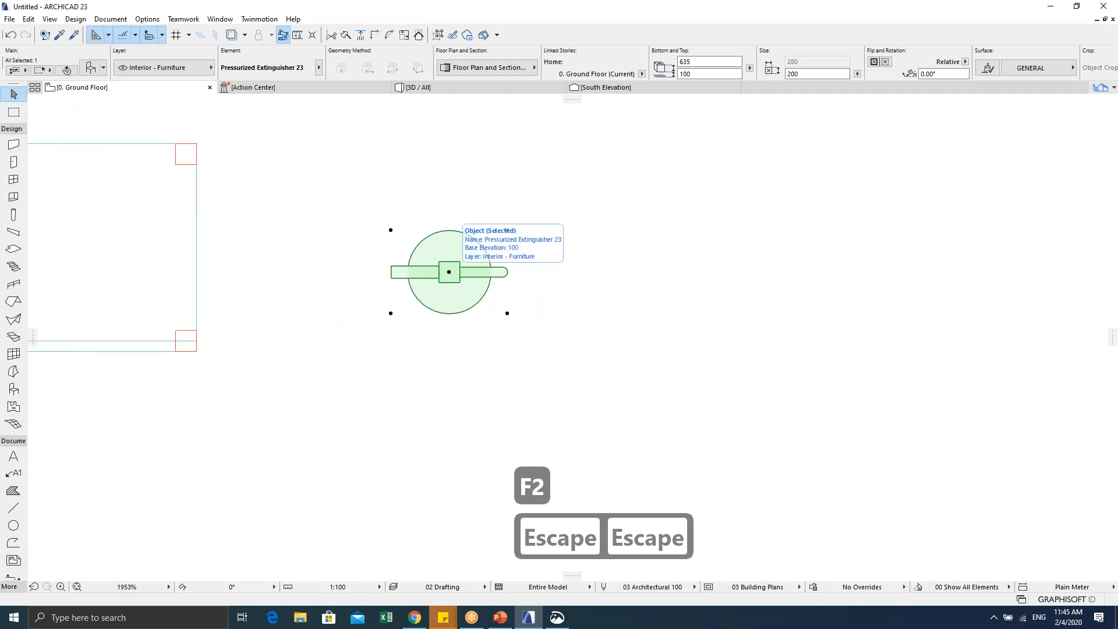
scroll(431, 279, "down", 3)
key("Escape")
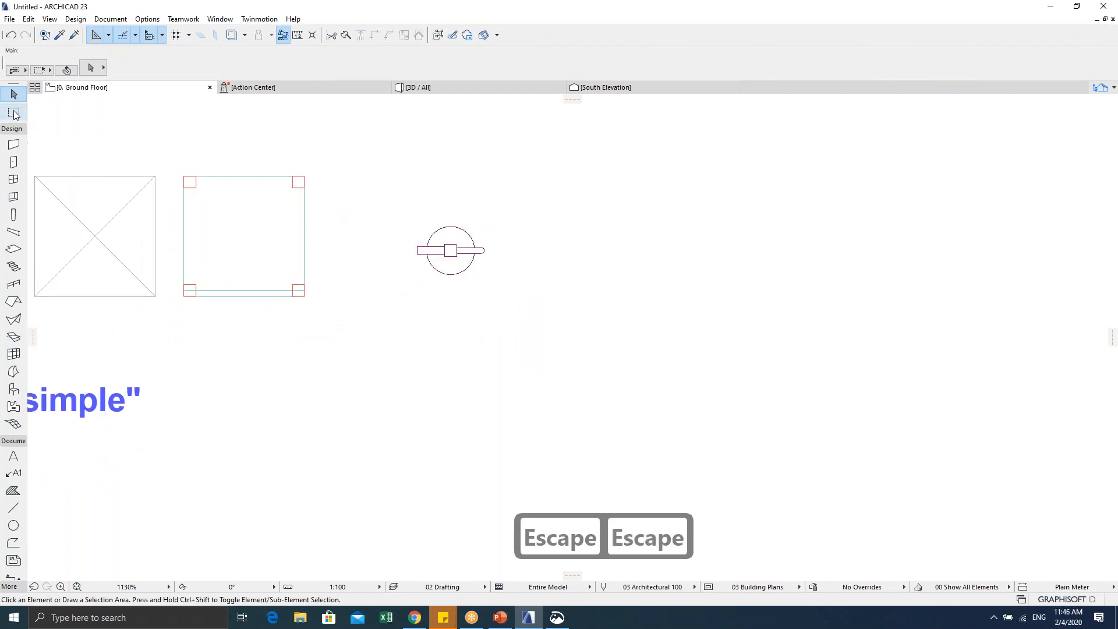
left_click(14, 145)
scroll(262, 316, "down", 5)
Step: Draw a straight, center-referenced Brick Double Plastered wall below the extinguisher
left_click(243, 294)
left_click(359, 72)
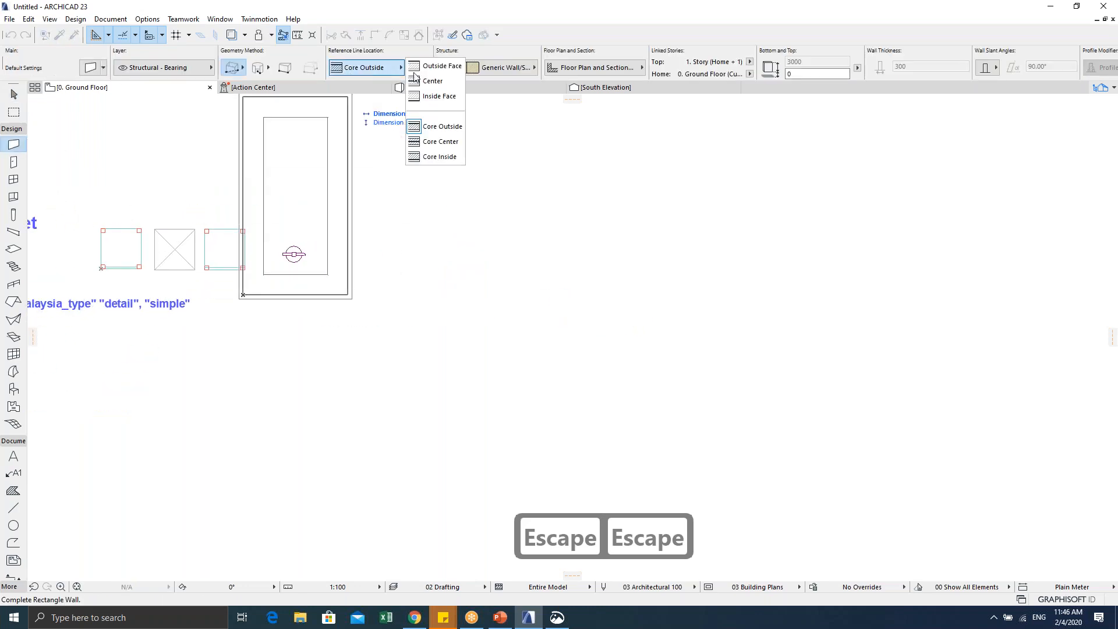
left_click(432, 81)
left_click(242, 67)
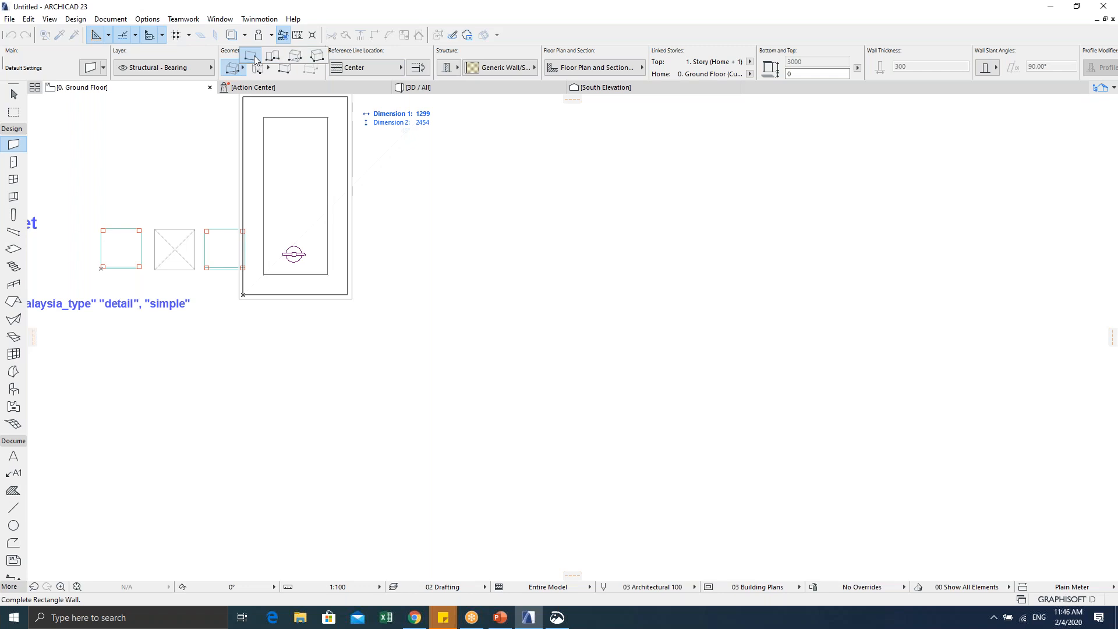
left_click(254, 59)
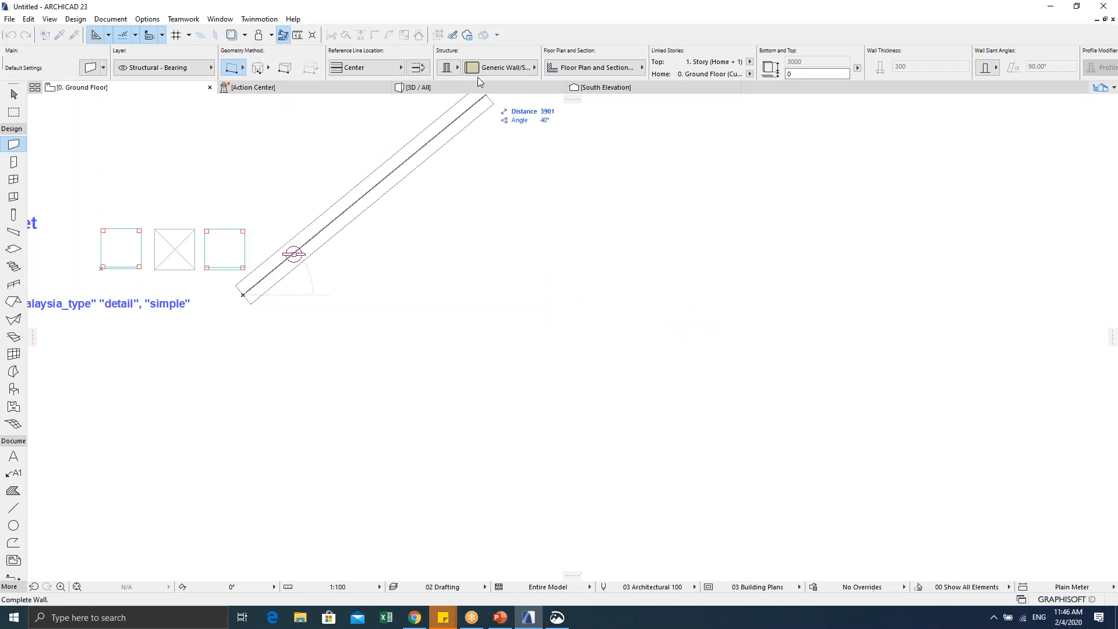
left_click(496, 68)
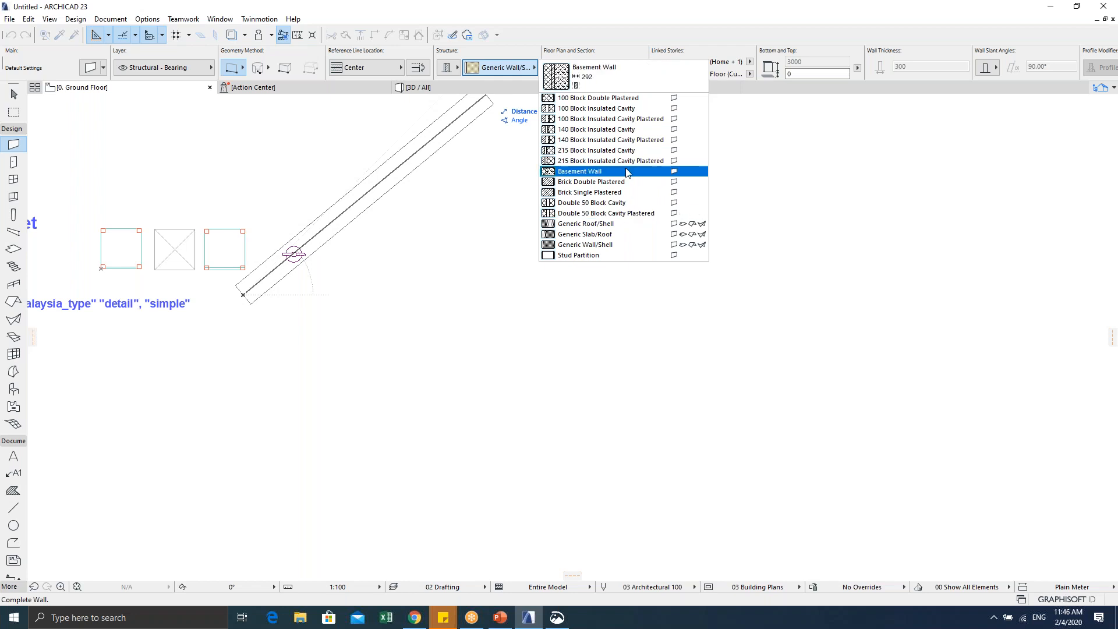
left_click(631, 185)
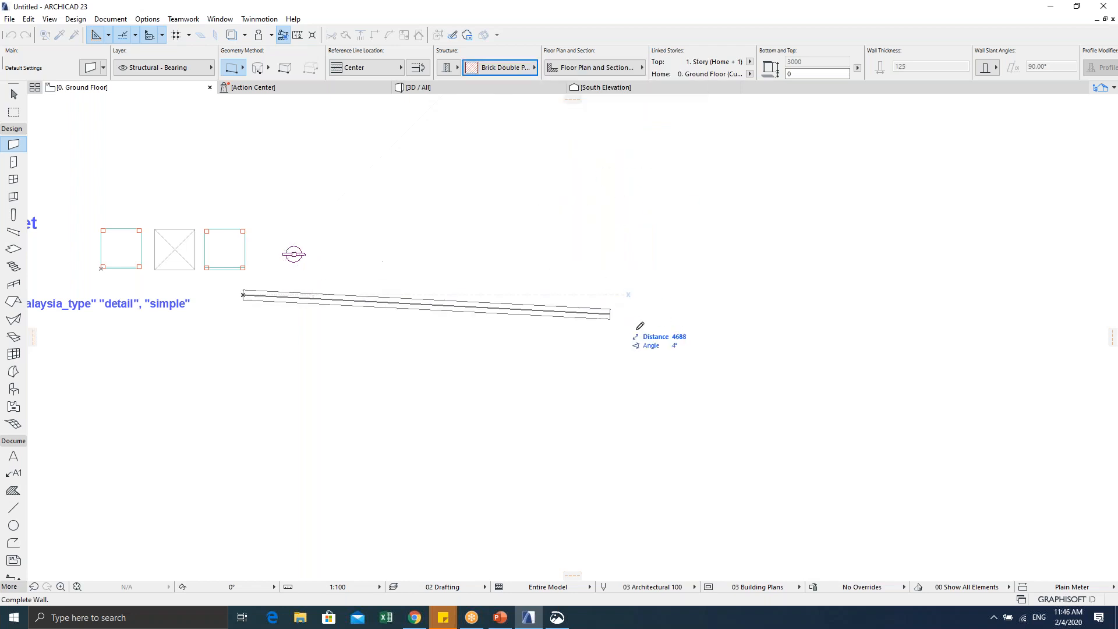
left_click(677, 294)
scroll(265, 210, "up", 3)
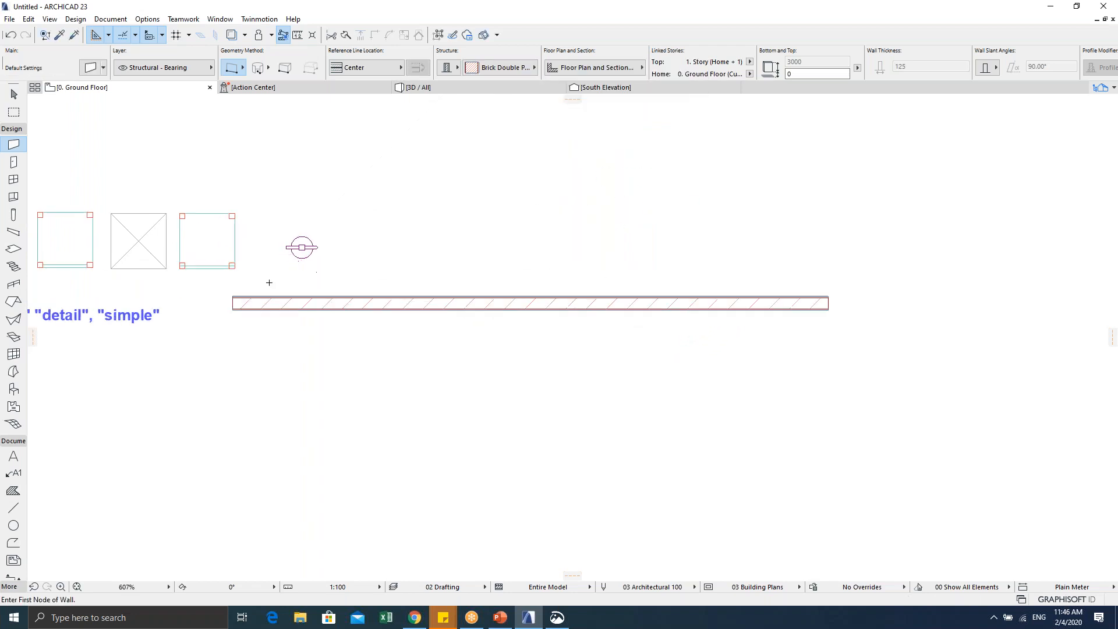
key("Escape")
key("Escape")
Step: Move the extinguisher down onto the wall's face
left_click(437, 225)
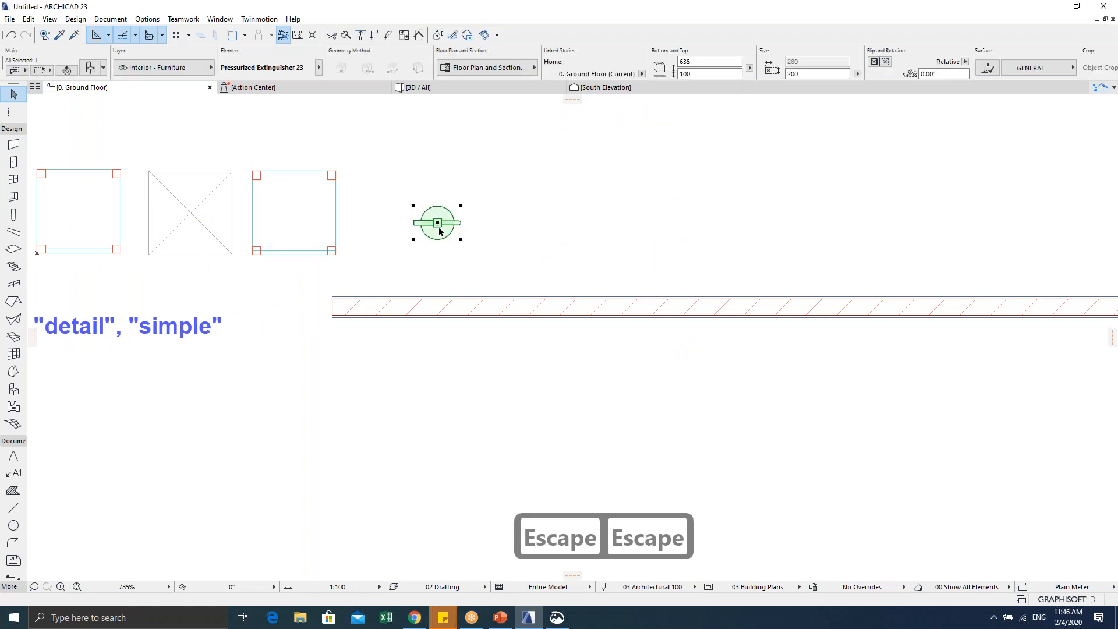
key("ctrl+d")
left_click(414, 239)
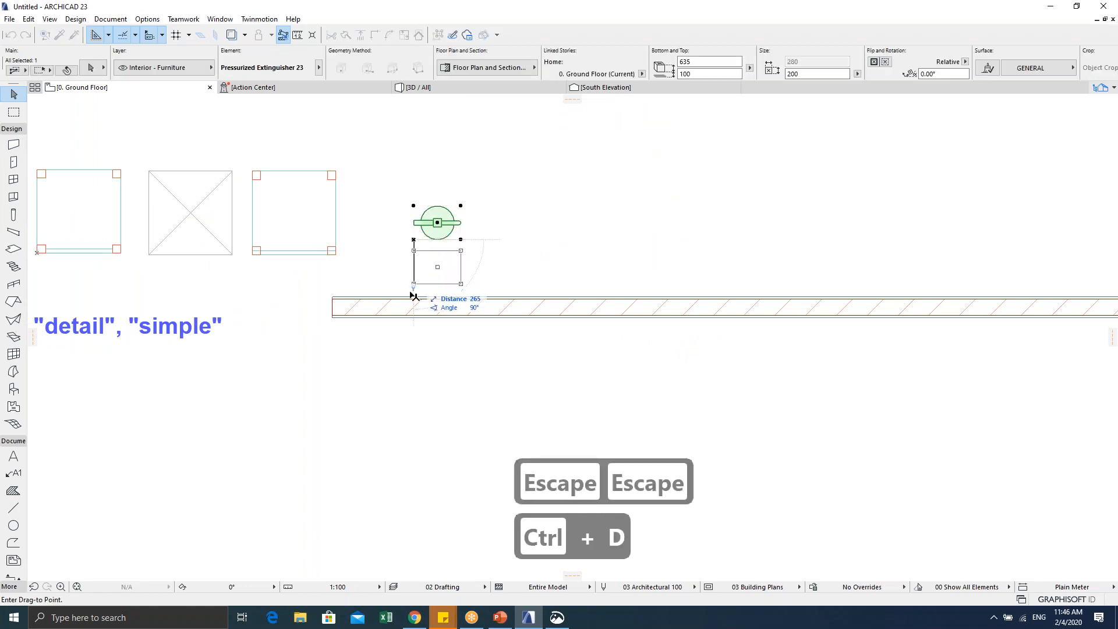
left_click(413, 296)
key("Escape")
key("Escape")
Step: Check the wall and extinguisher placement in the 3D view
key("F5")
scroll(428, 320, "down", 5)
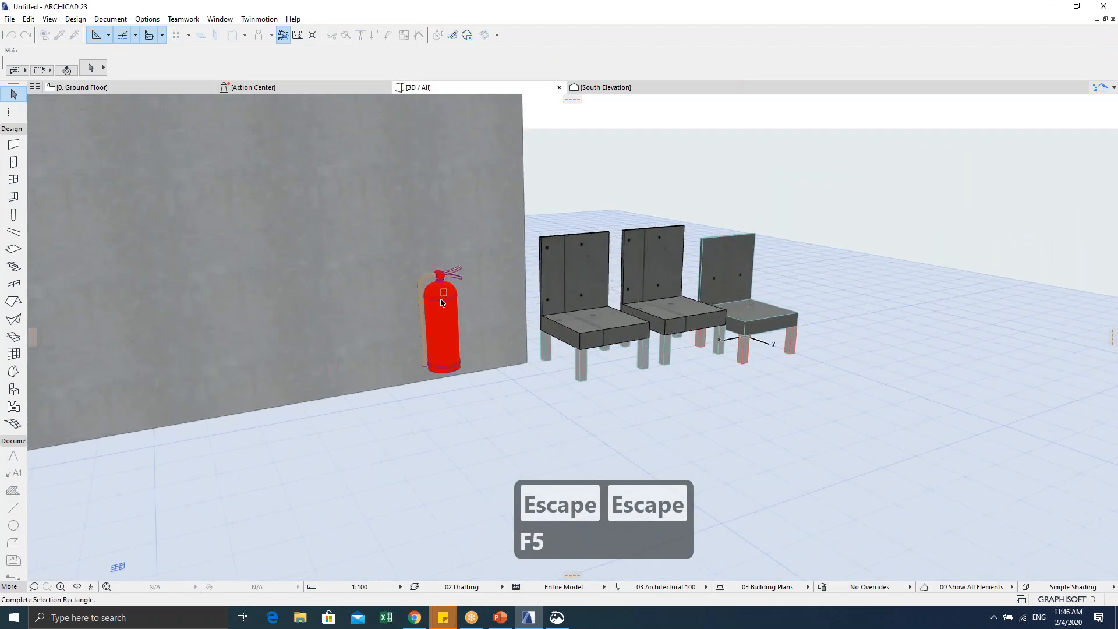
key("Escape")
key("Escape")
left_click(441, 284)
key("Escape")
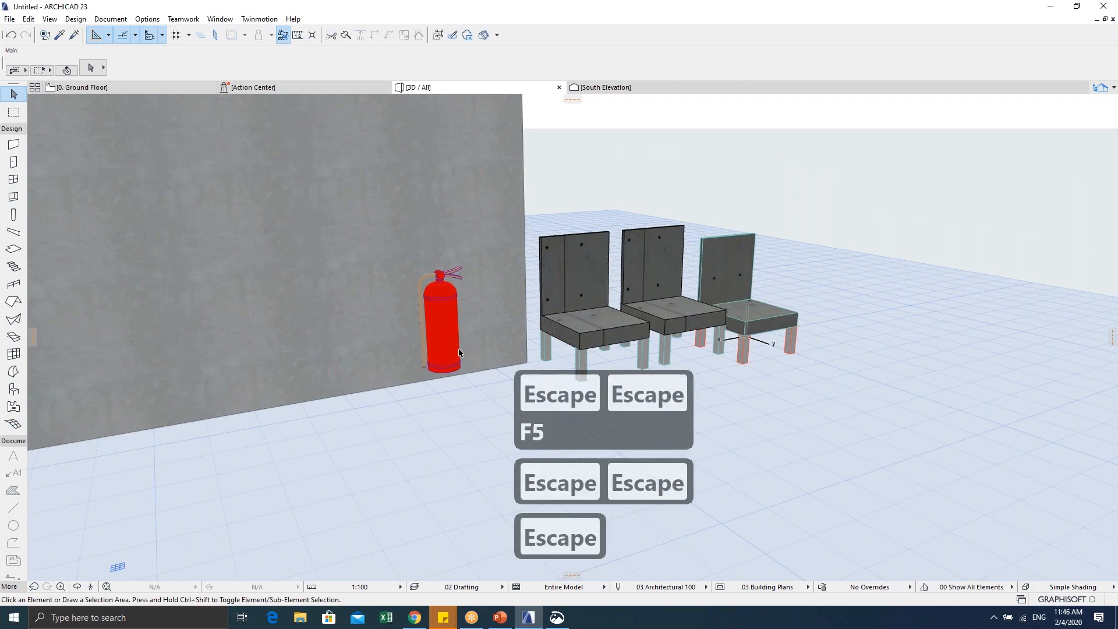
scroll(456, 376, "up", 5)
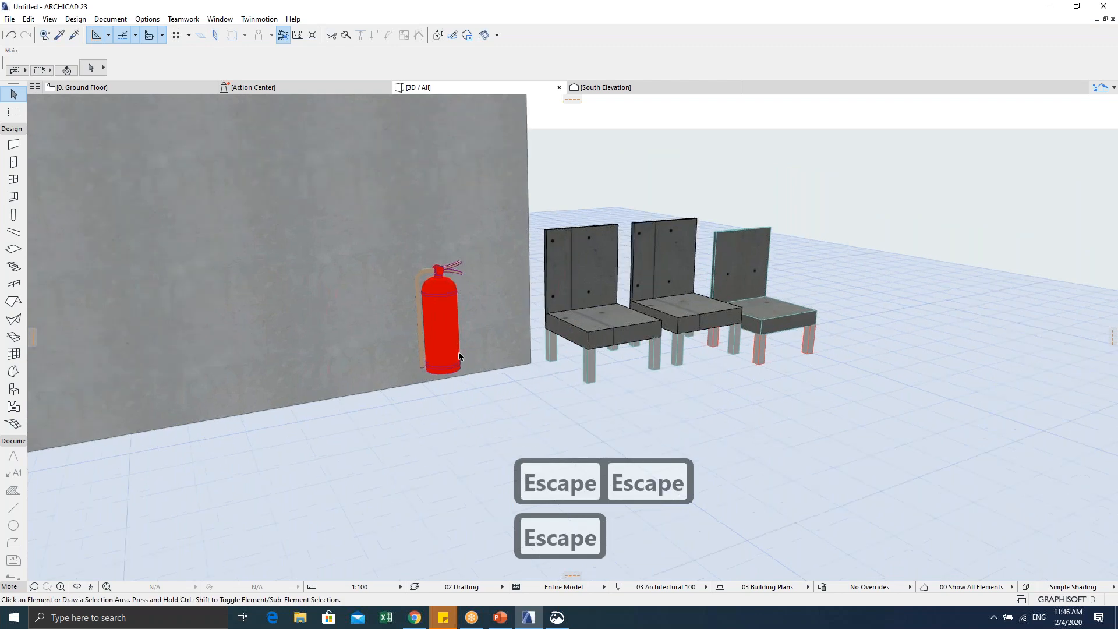
middle_click_drag(420, 365, 414, 359)
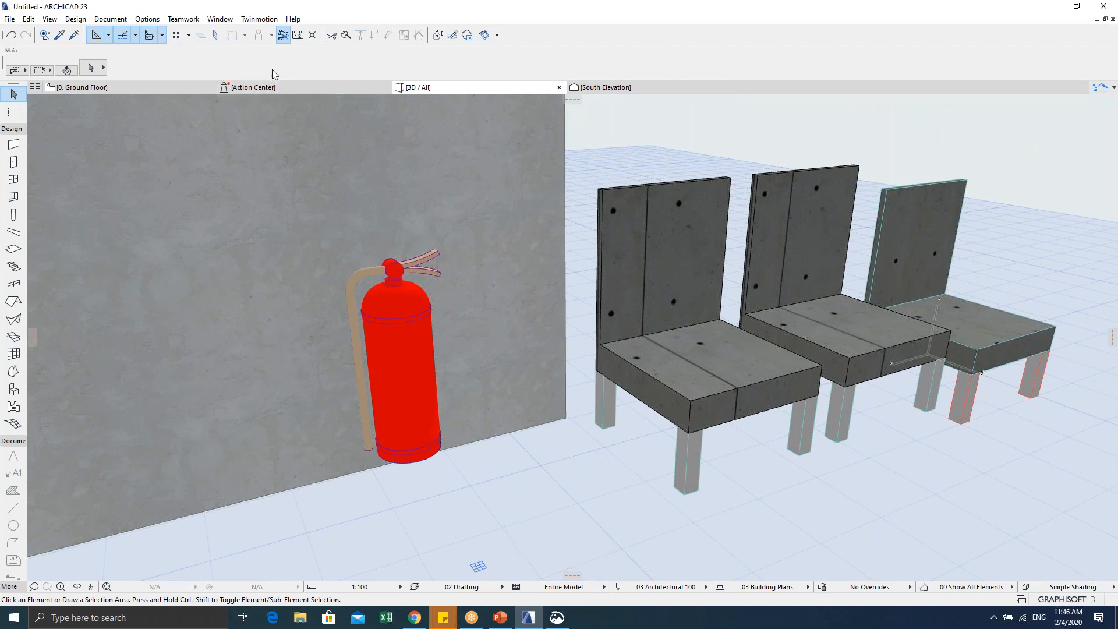
left_click(113, 85)
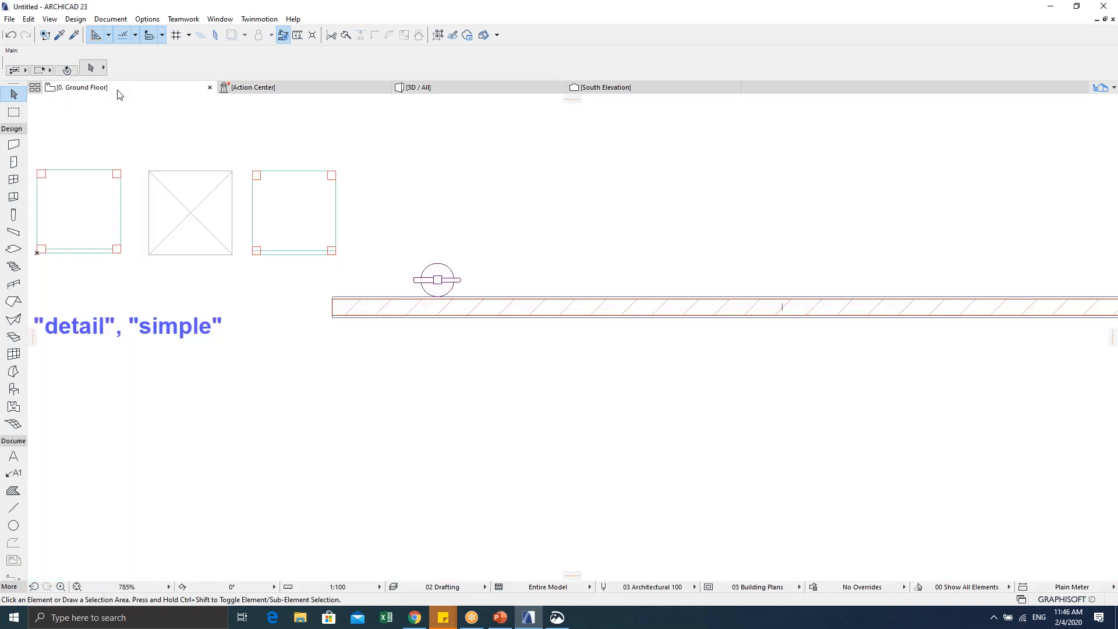
left_click(340, 173)
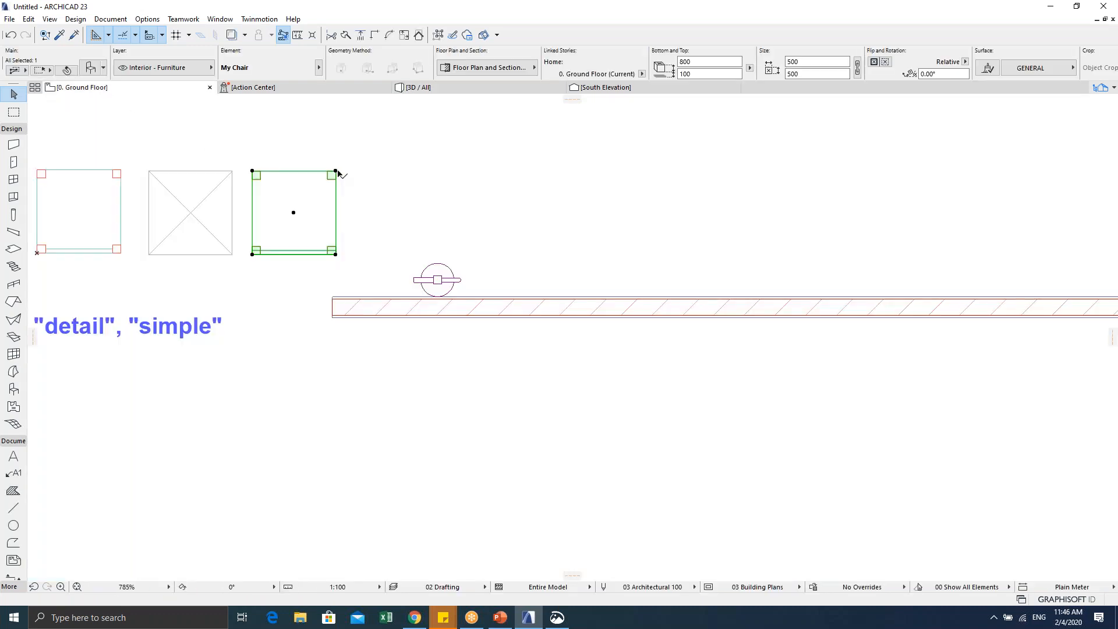
key("ctrl+shift+o")
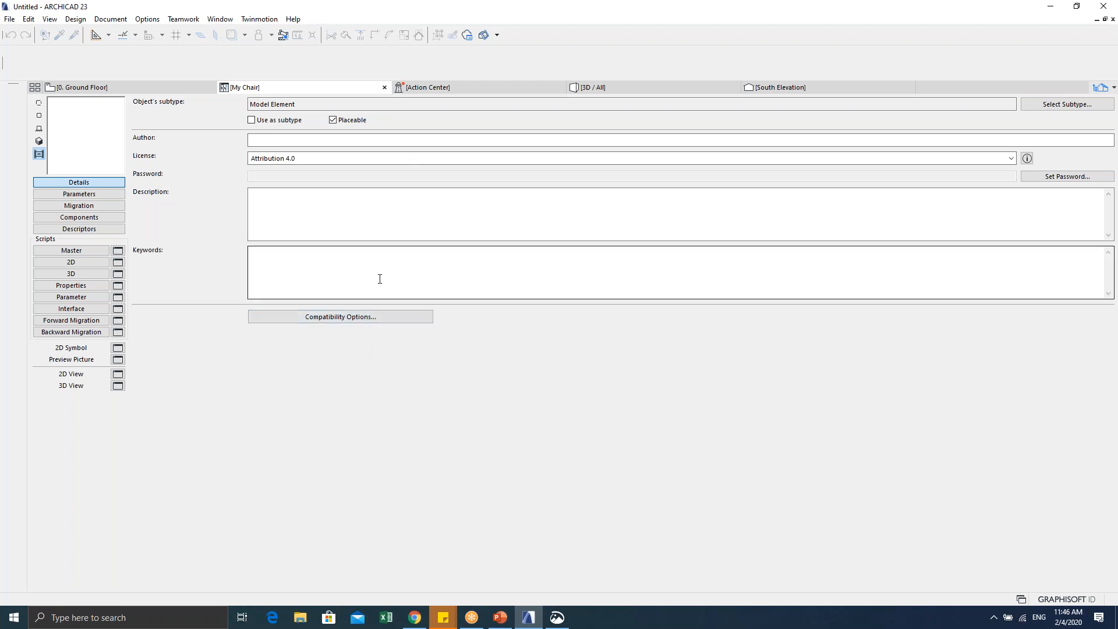
left_click(384, 87)
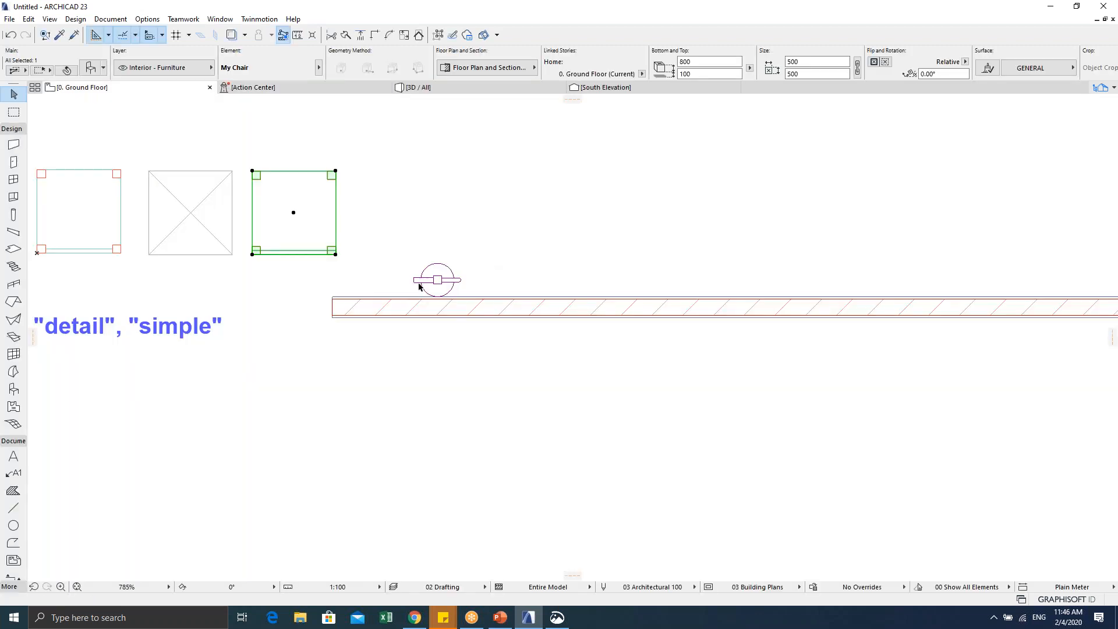
key("Escape")
scroll(397, 277, "up", 5)
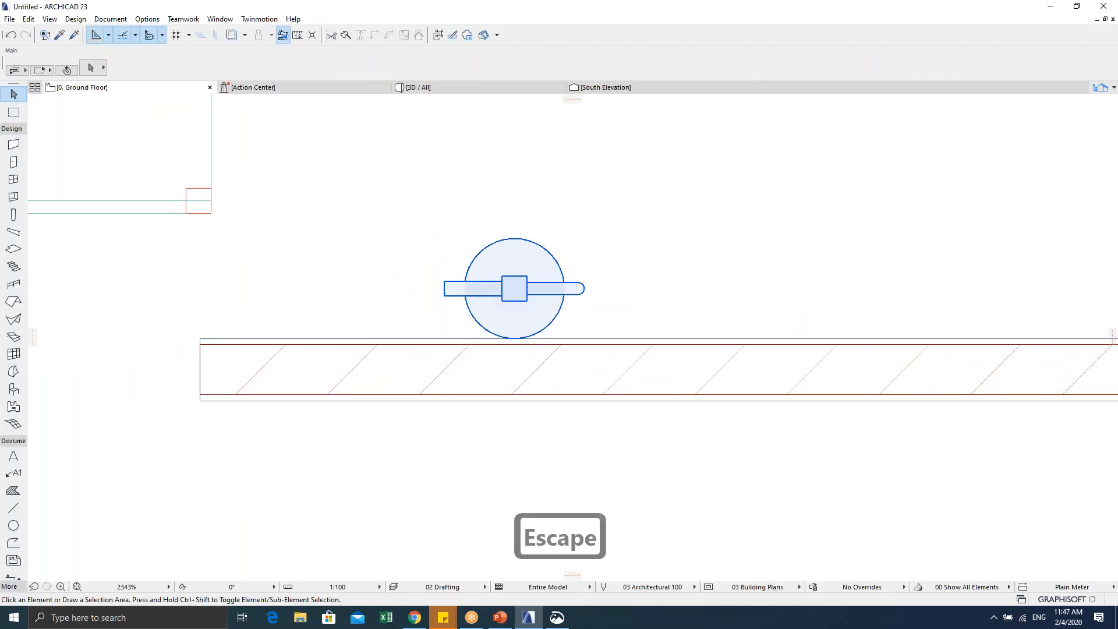
left_click(513, 290)
key("Escape")
key("Escape")
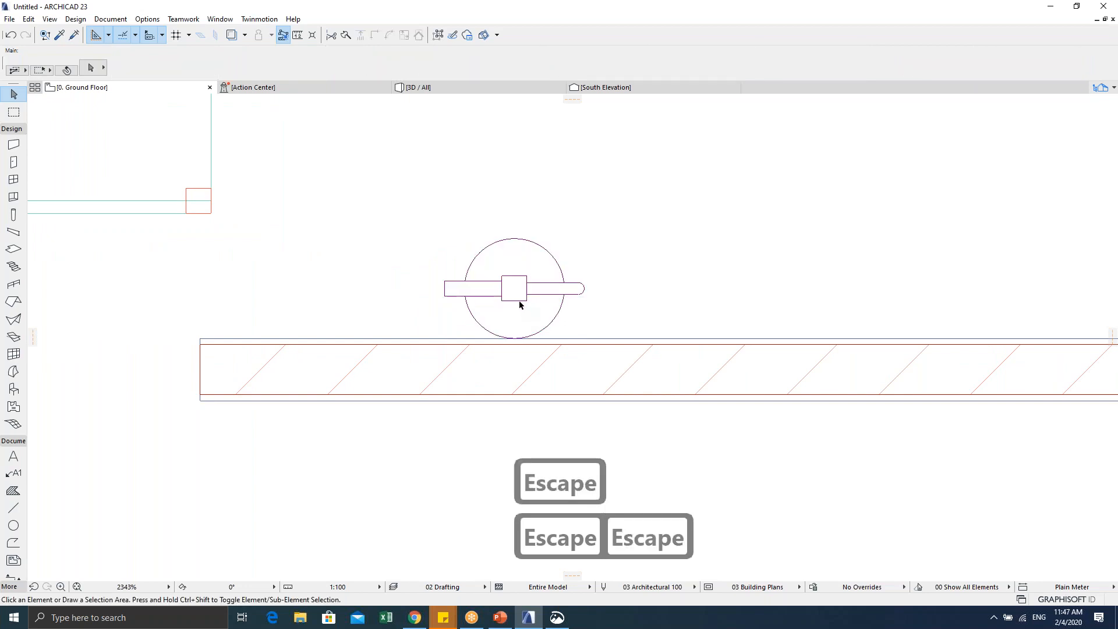
key("F5")
scroll(422, 336, "up", 3)
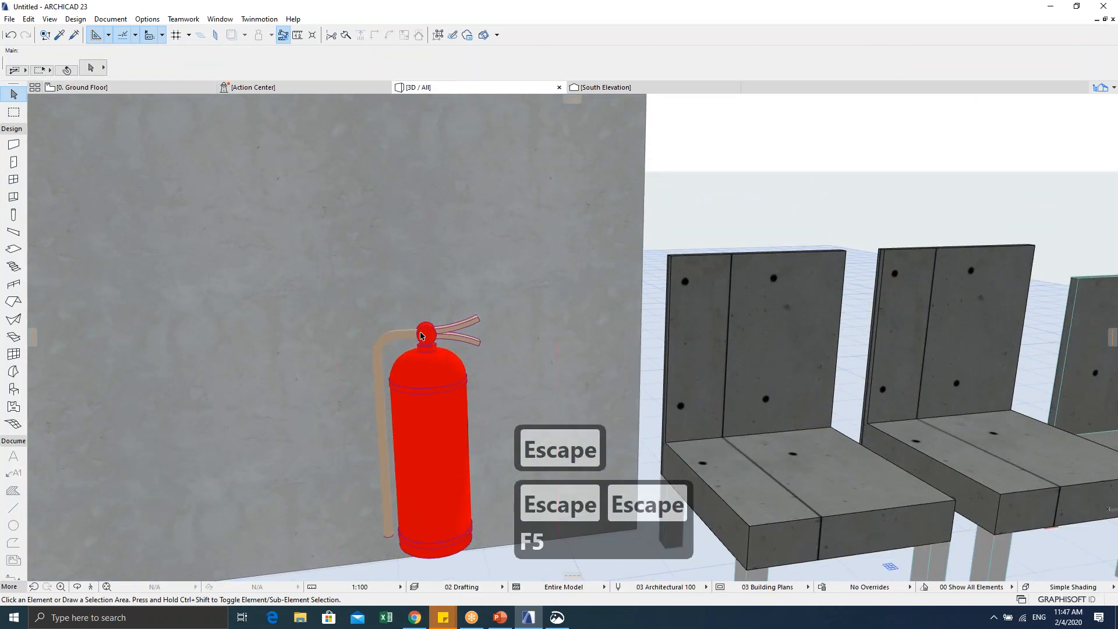
key("Escape")
key("F2")
key("Escape")
middle_click_drag(510, 283, 453, 272)
left_click(455, 276)
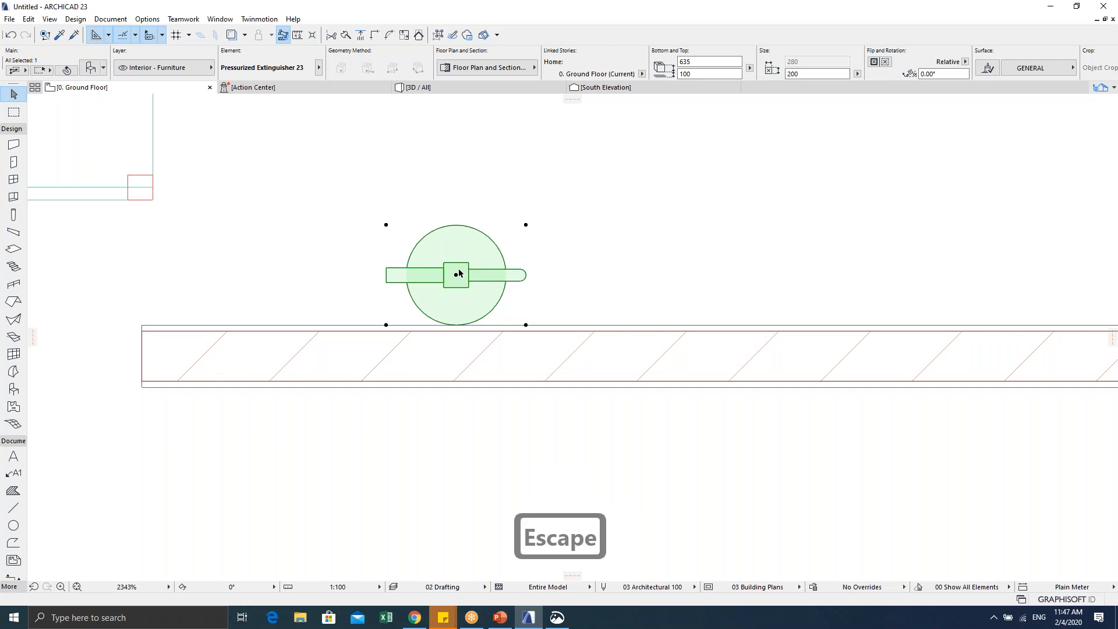
middle_click_drag(453, 281, 399, 300)
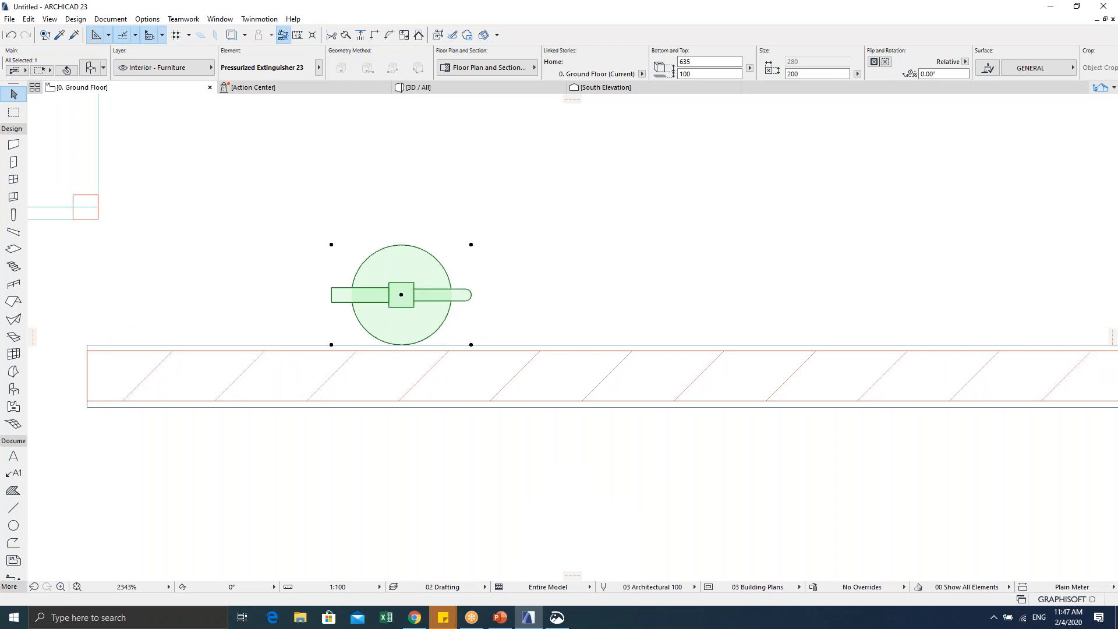
scroll(396, 317, "down", 3)
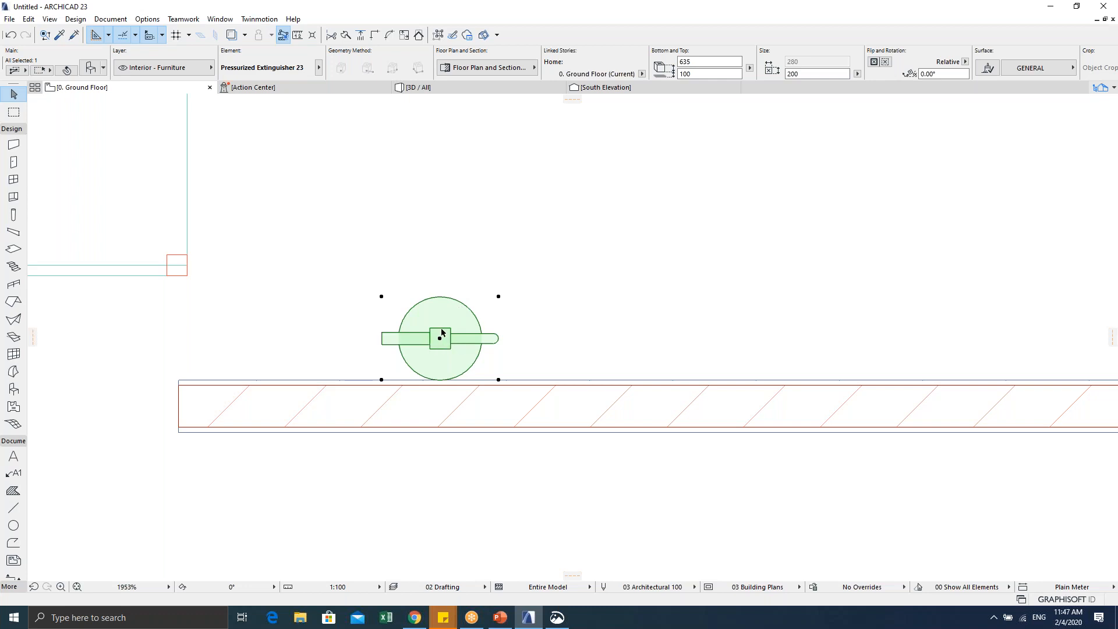
Step: Convert the extinguisher to morphs and inspect the result in 3D
right_click(442, 333)
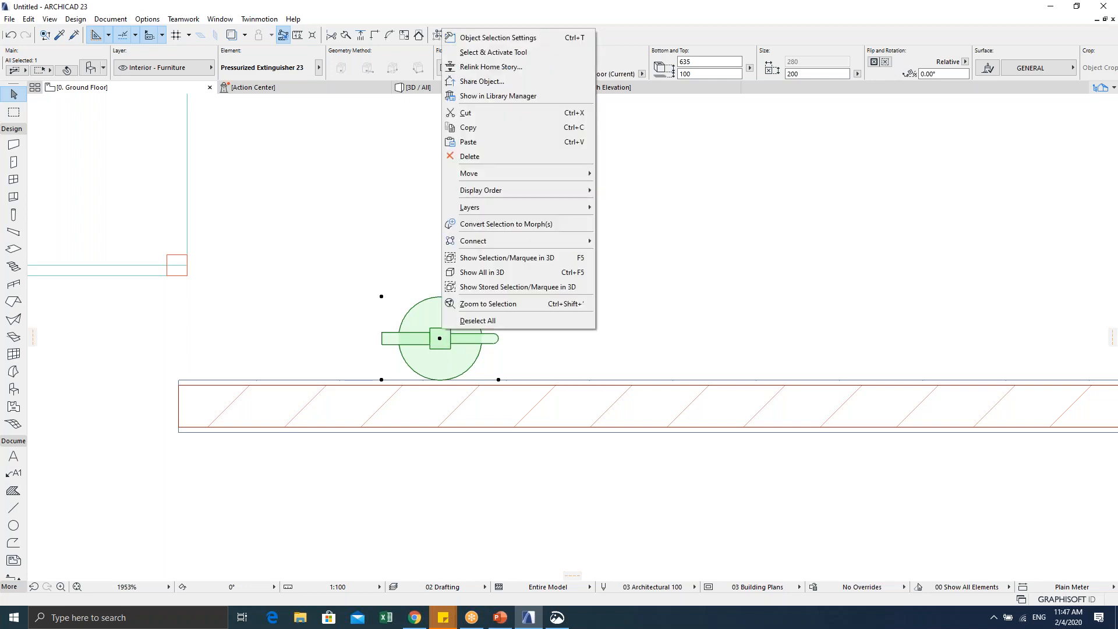
left_click(488, 224)
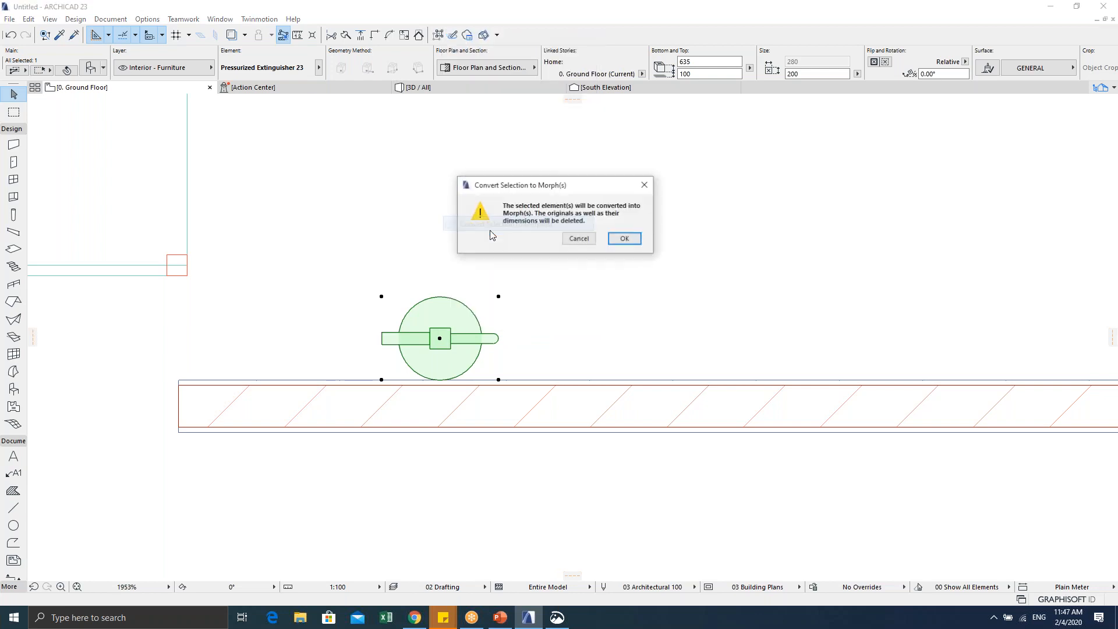
left_click(621, 240)
left_click(556, 278)
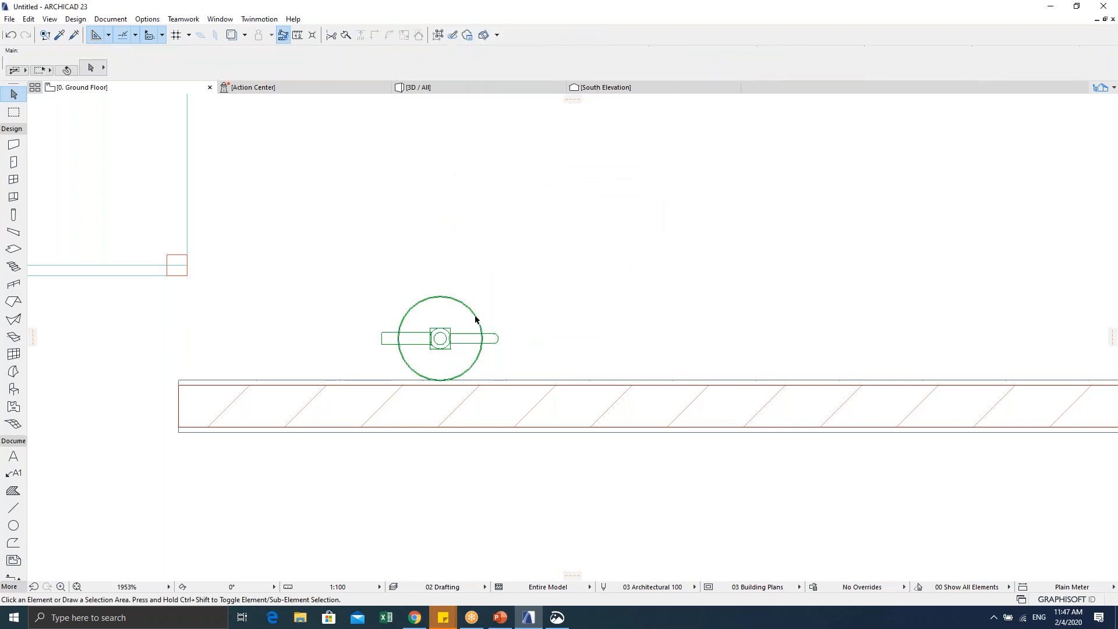
scroll(416, 344, "up", 4)
key("F5")
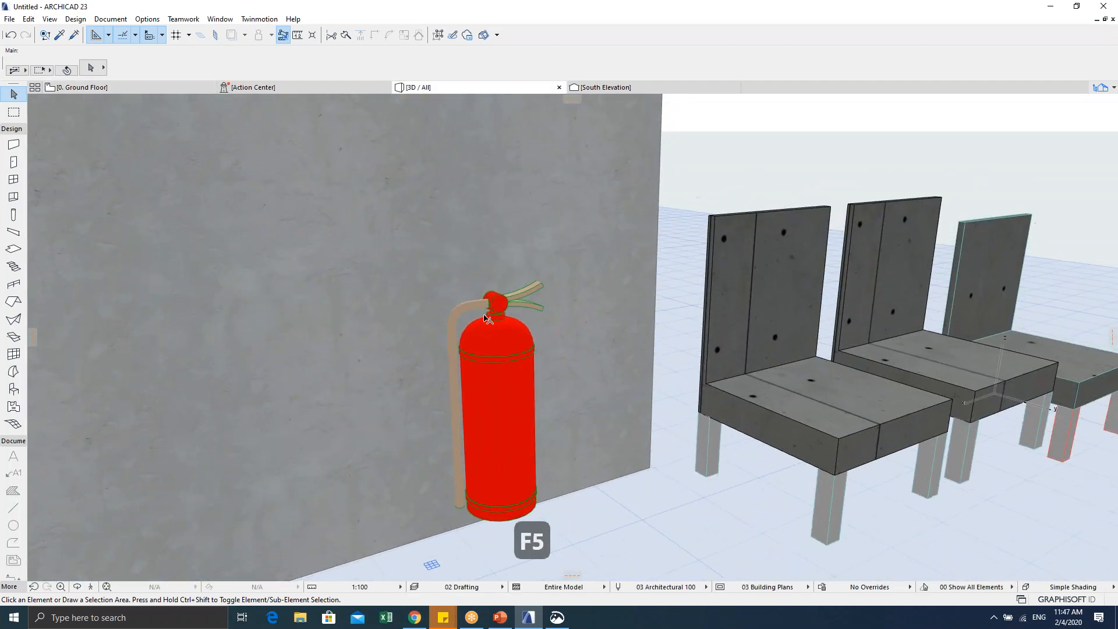
left_click(511, 364)
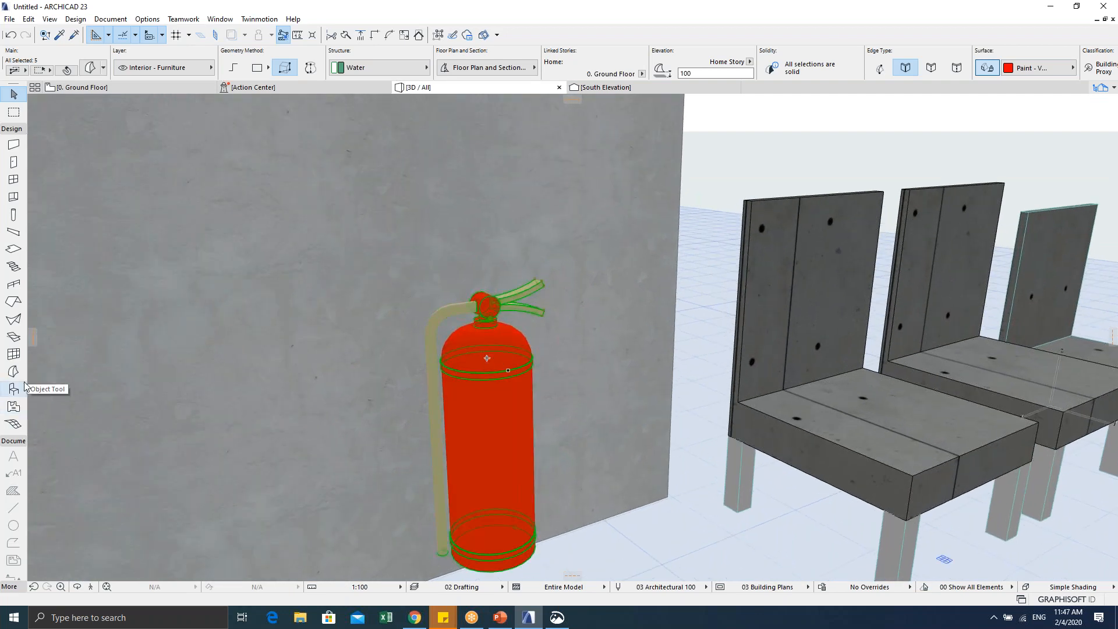
middle_click_drag(479, 456, 472, 291, "shift")
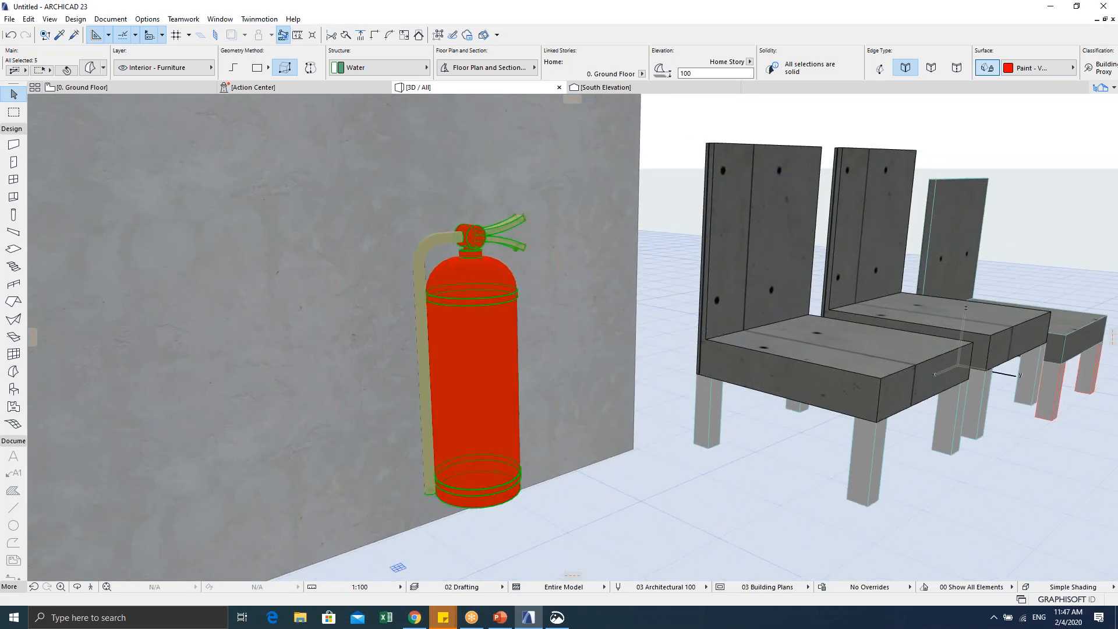
Step: Back in the floor plan, marquee-select all five extinguisher morph parts
key("F2")
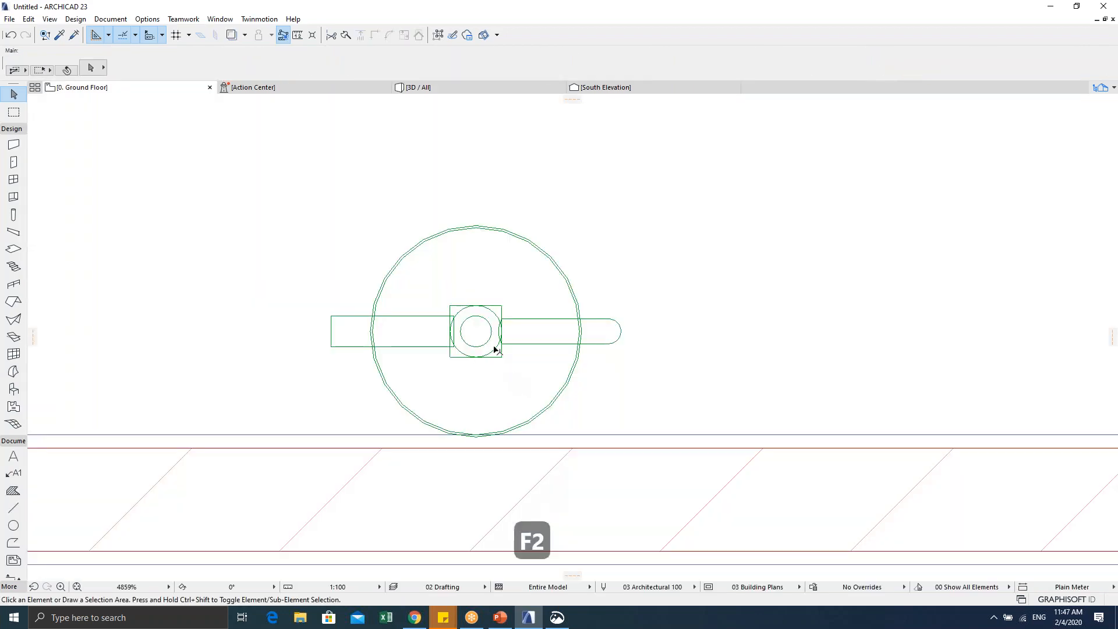
scroll(494, 348, "down", 3)
key("Escape")
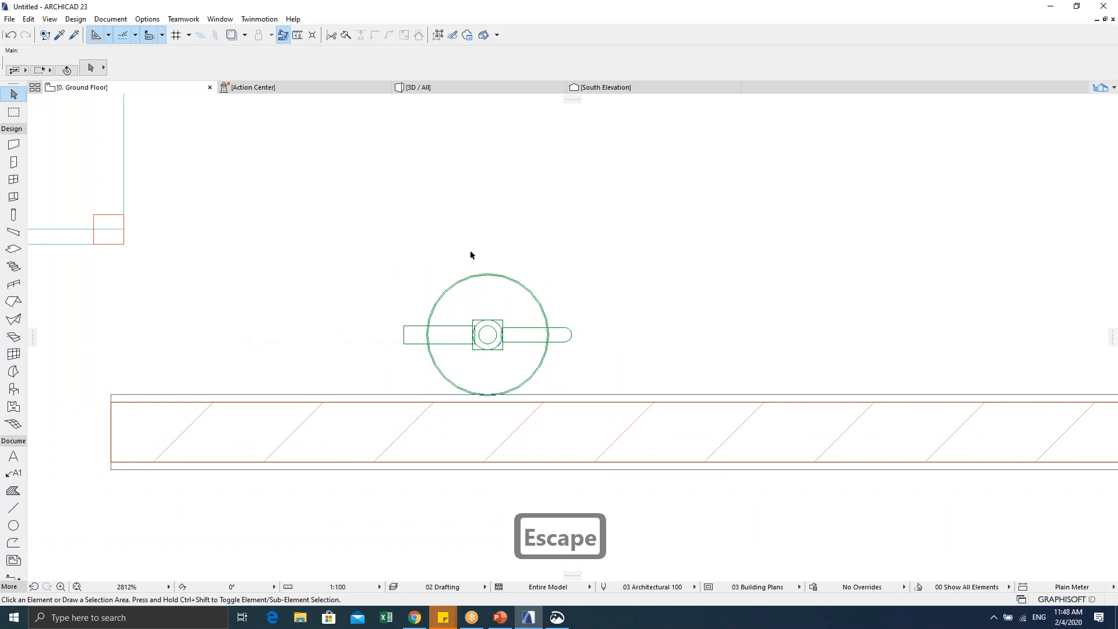
left_click_drag(365, 250, 572, 348)
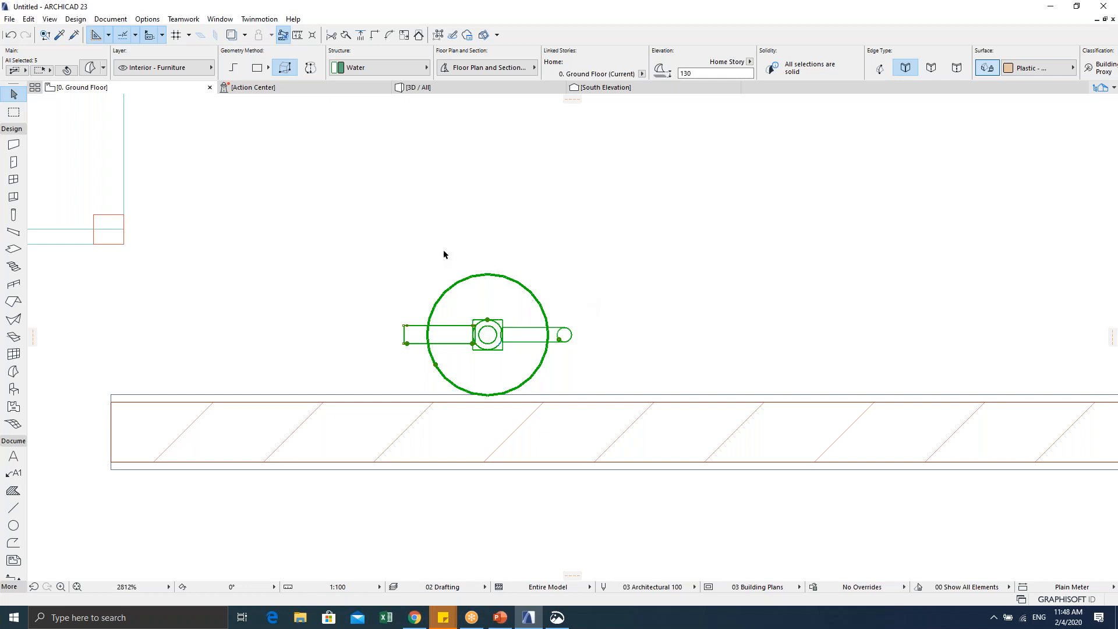
scroll(443, 255, "down", 3)
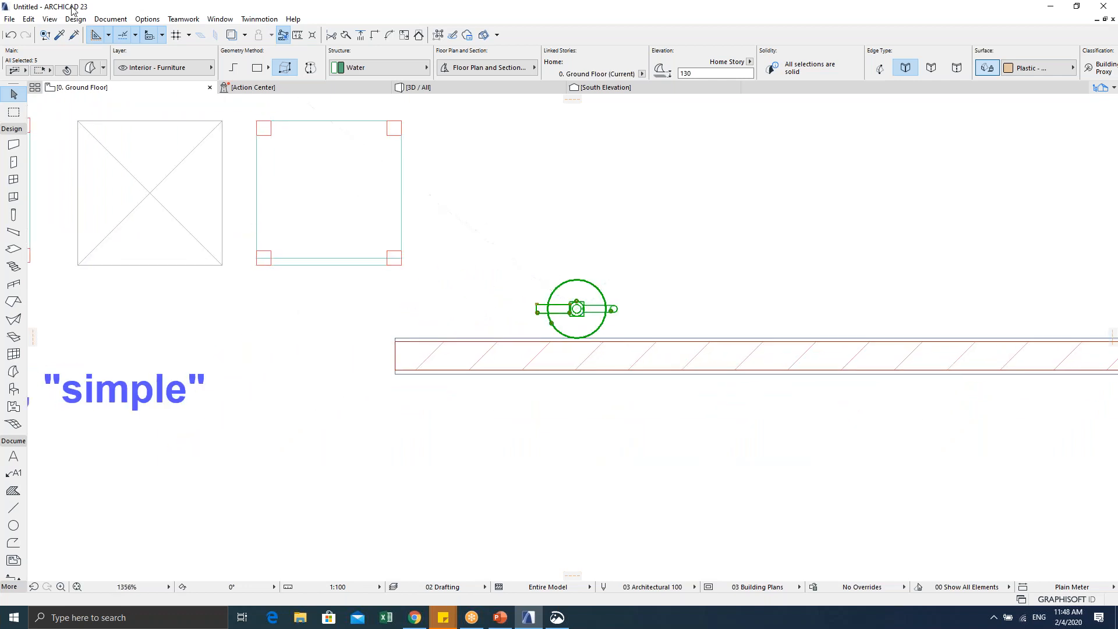
left_click(9, 18)
Step: Save the selected morphs as the library object 'Dry Powder Malaysia Standard' with default basic settings
mouse_move(83, 199)
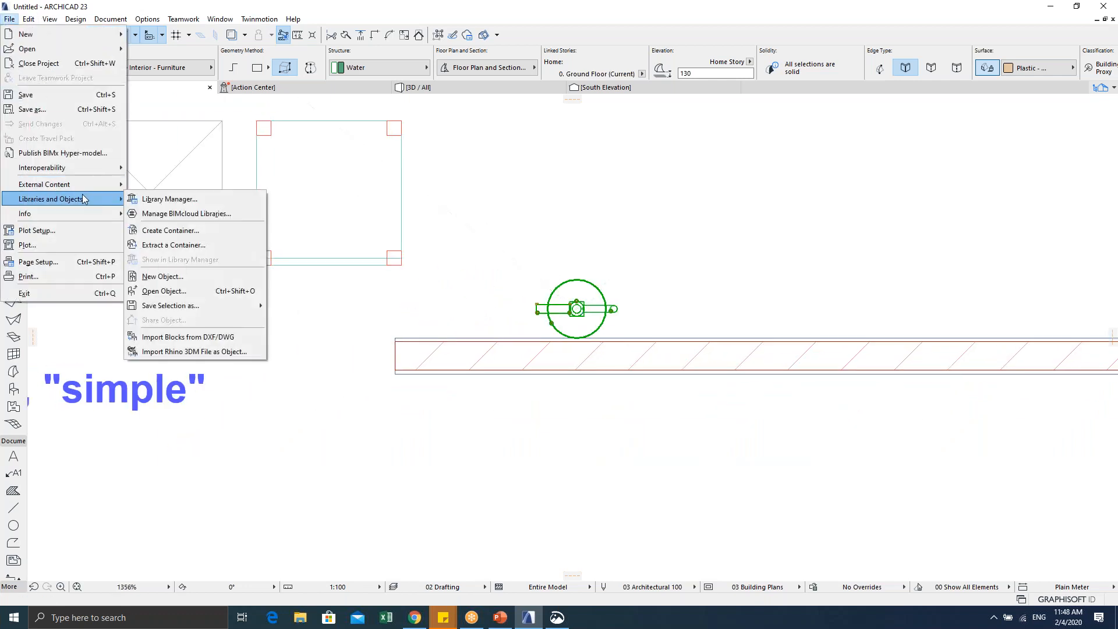
mouse_move(225, 304)
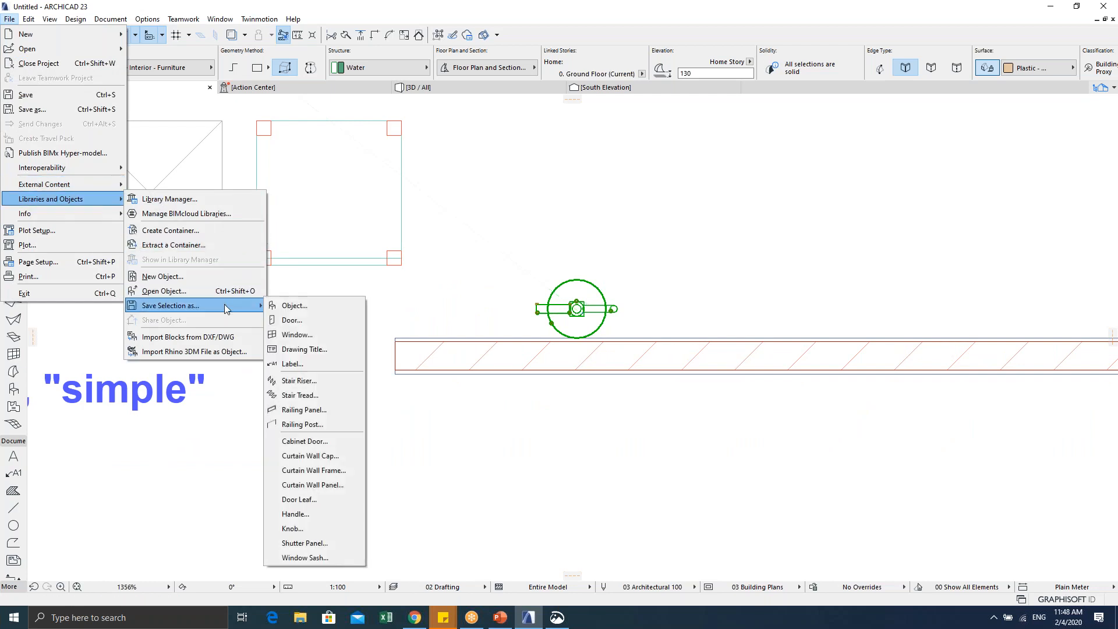
left_click(294, 306)
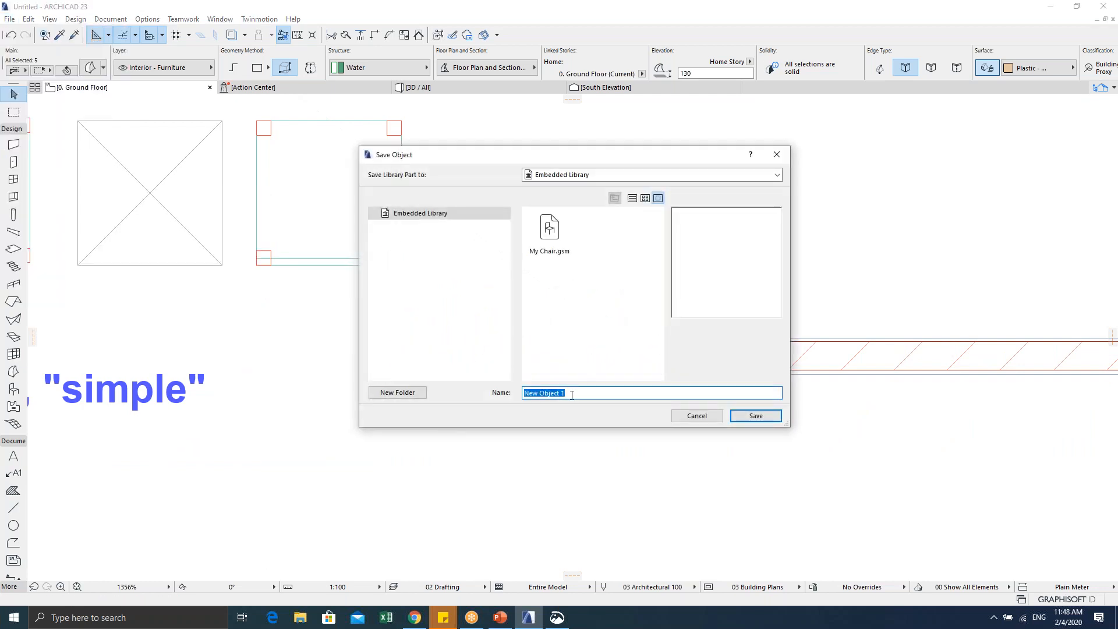
type("dRY ")
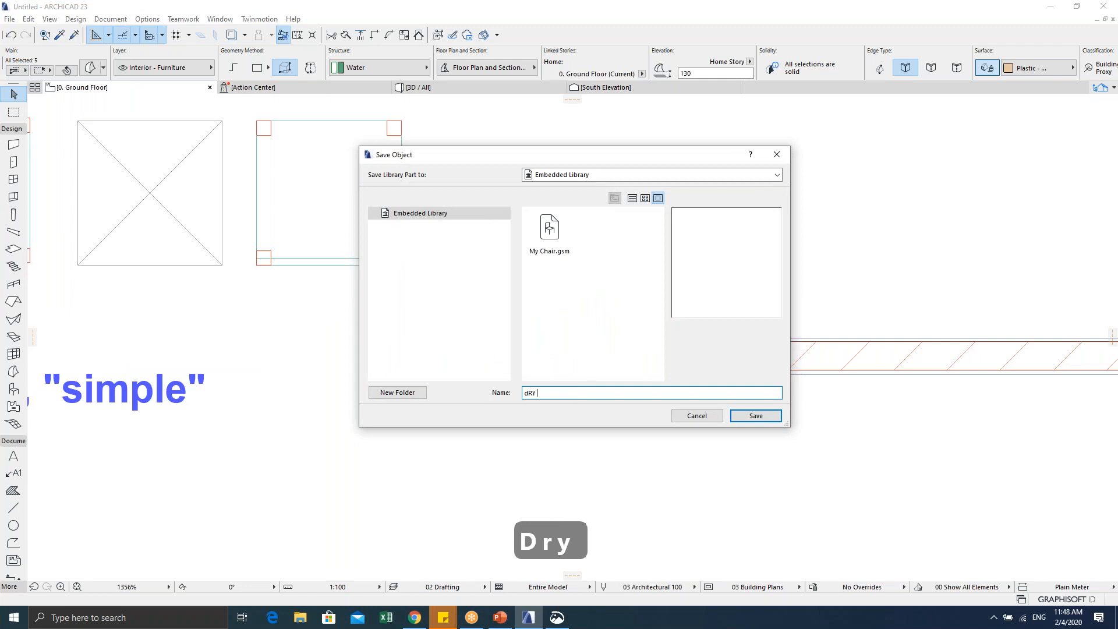
type("pOWDER")
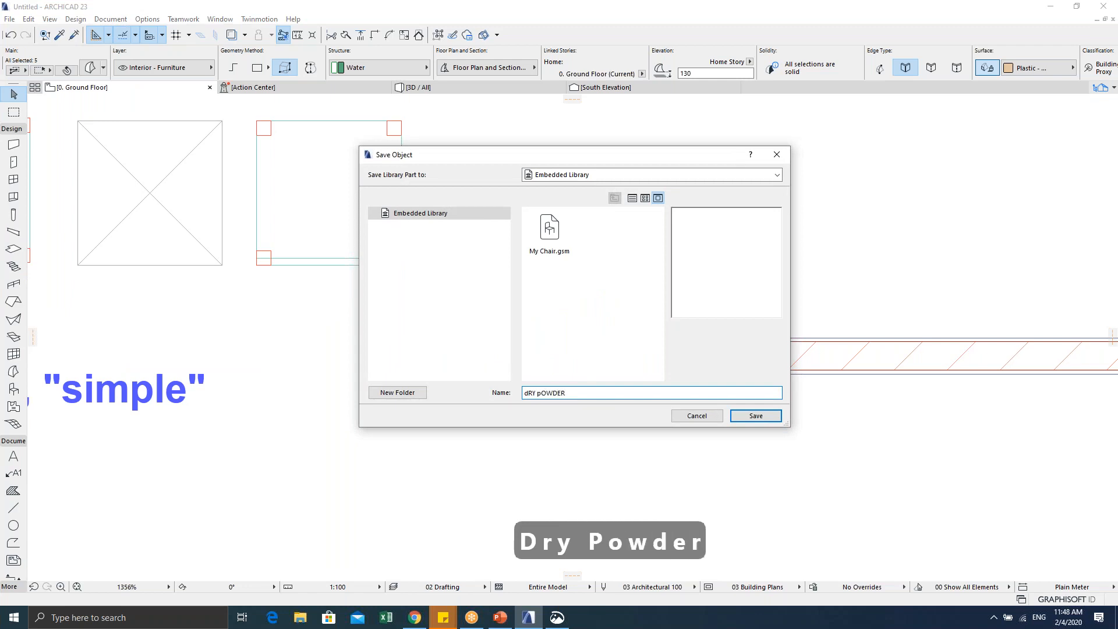
key("ctrl+a")
key("Caps_Lock")
type("D")
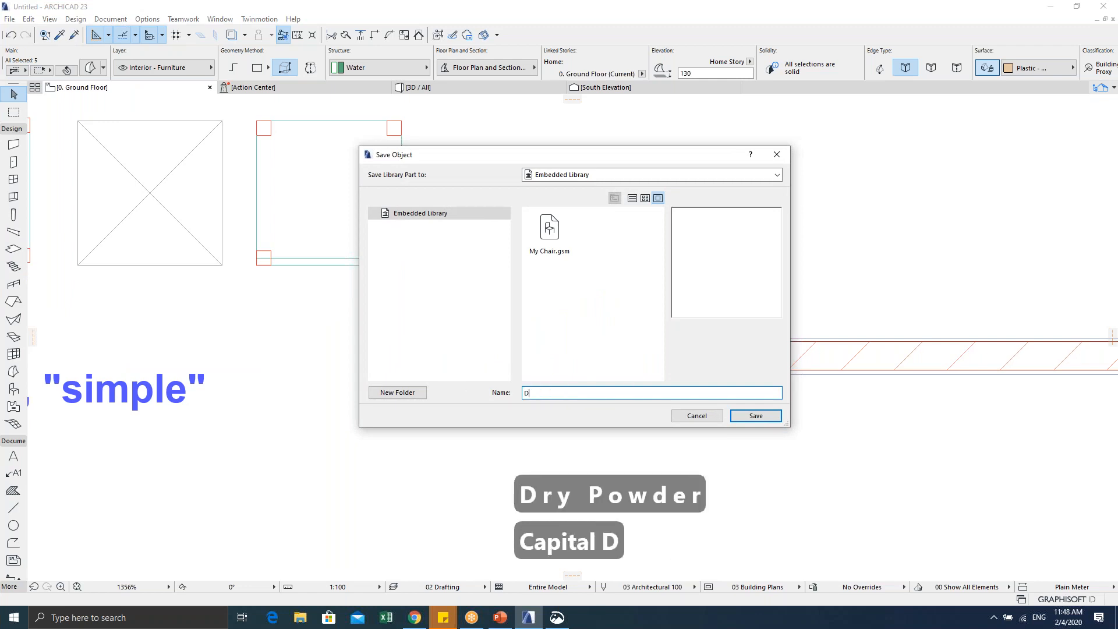
type("ry Po")
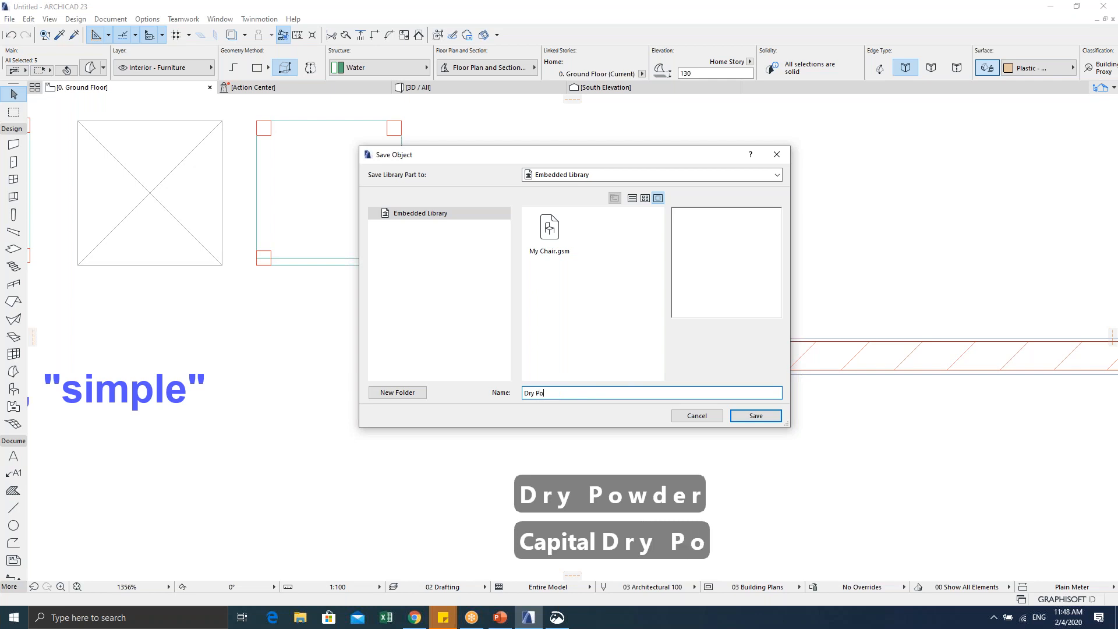
type("wder")
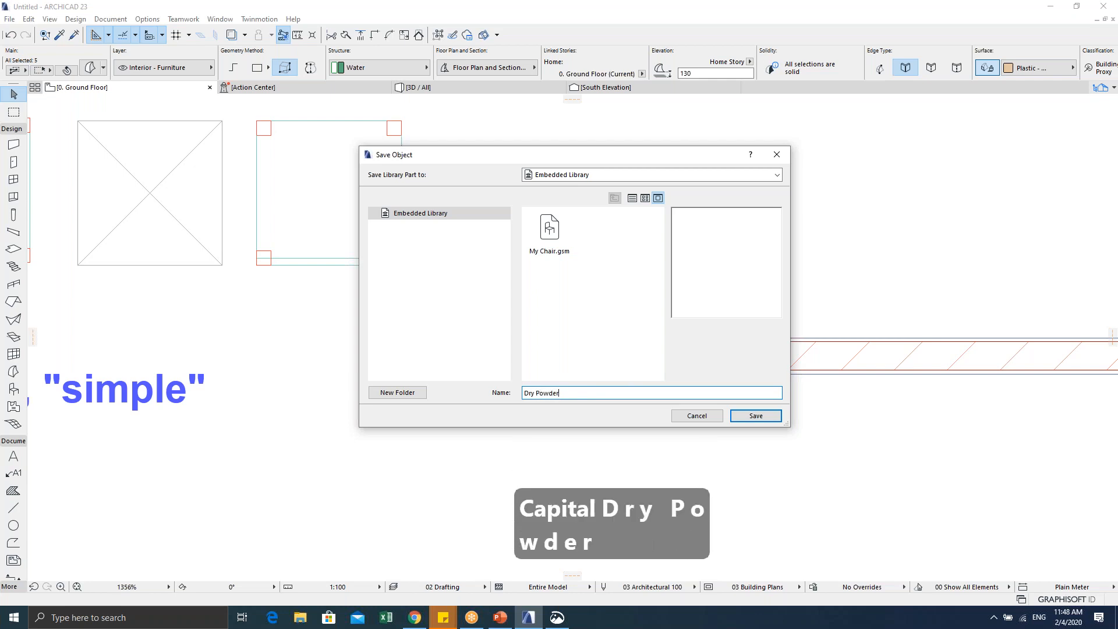
type(" Malaysia Standard")
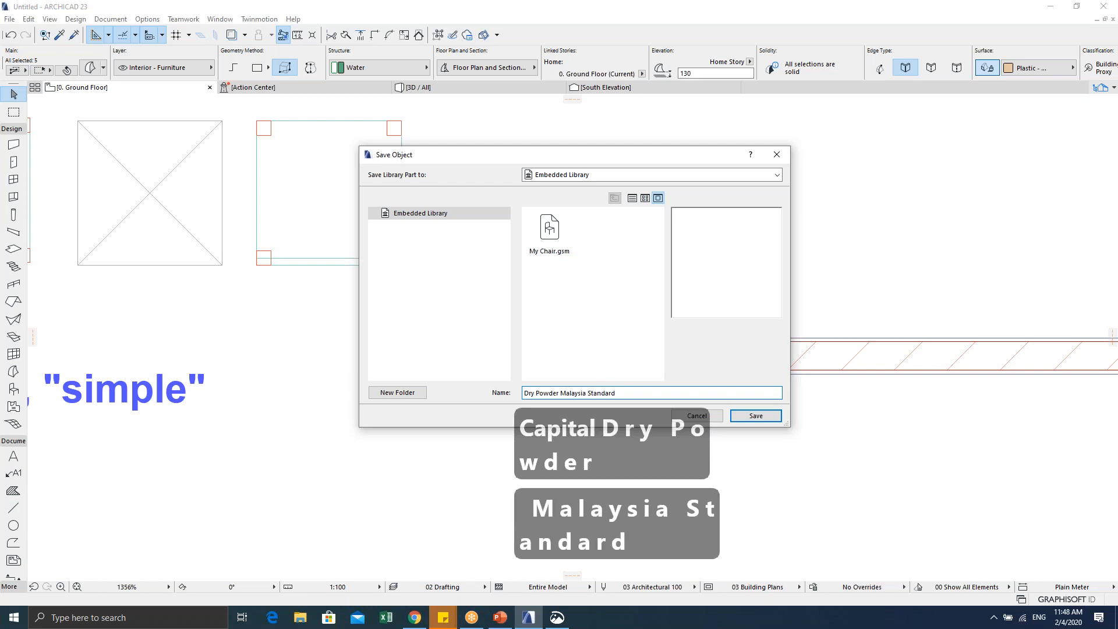
left_click(752, 416)
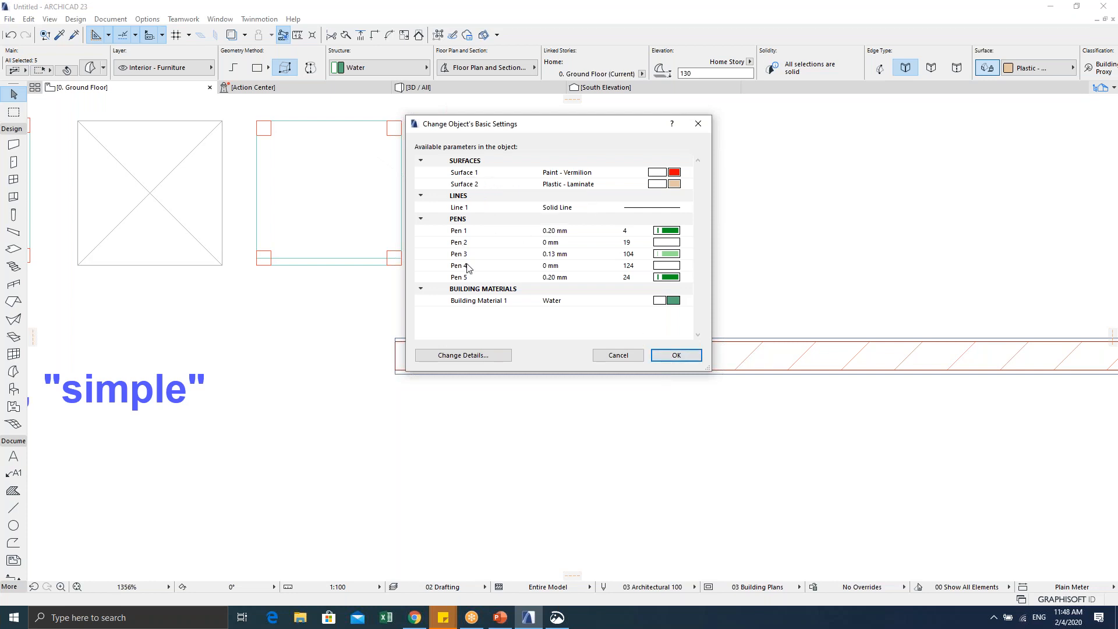
left_click(676, 354)
middle_click_drag(709, 410, 515, 402)
left_click(482, 398)
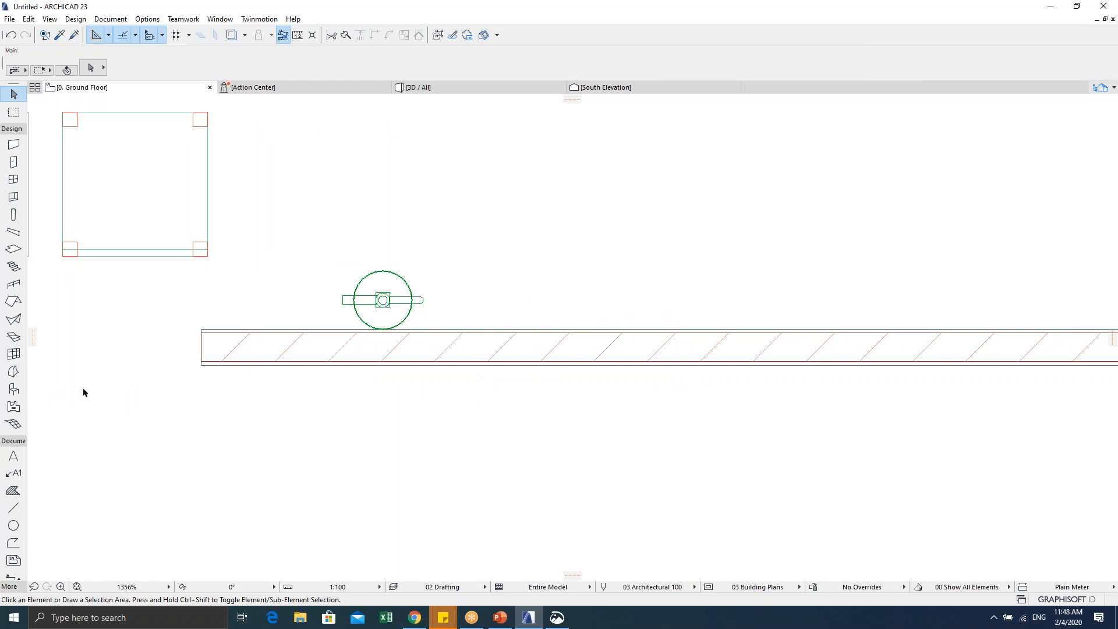
Step: Place a Dry Powder Malaysia Standard object beside the morph extinguisher
double_click(13, 389)
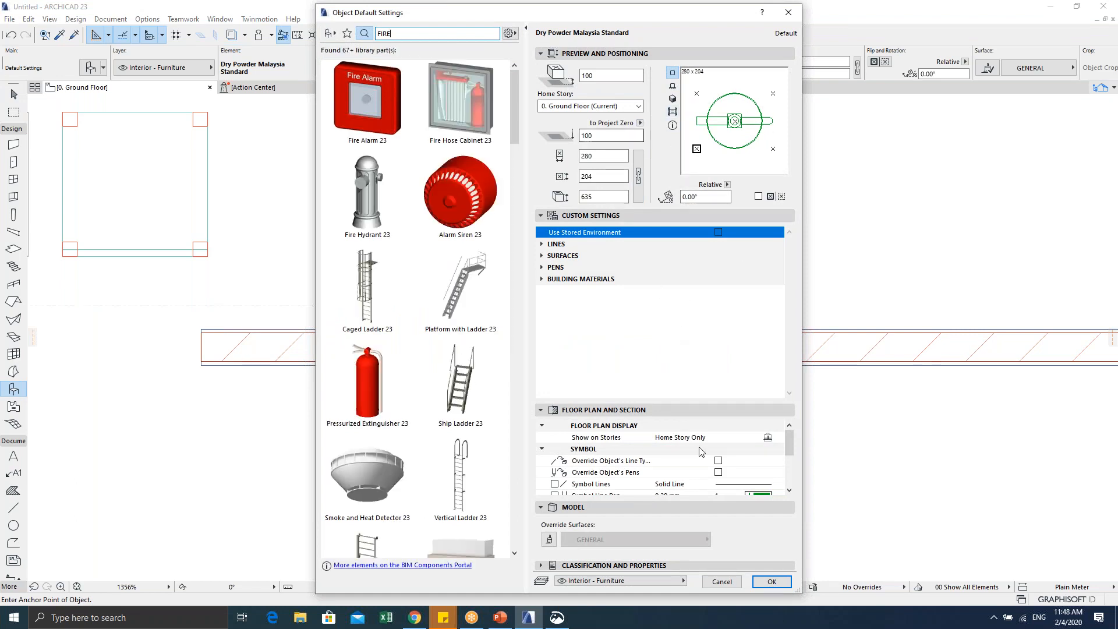
left_click(772, 582)
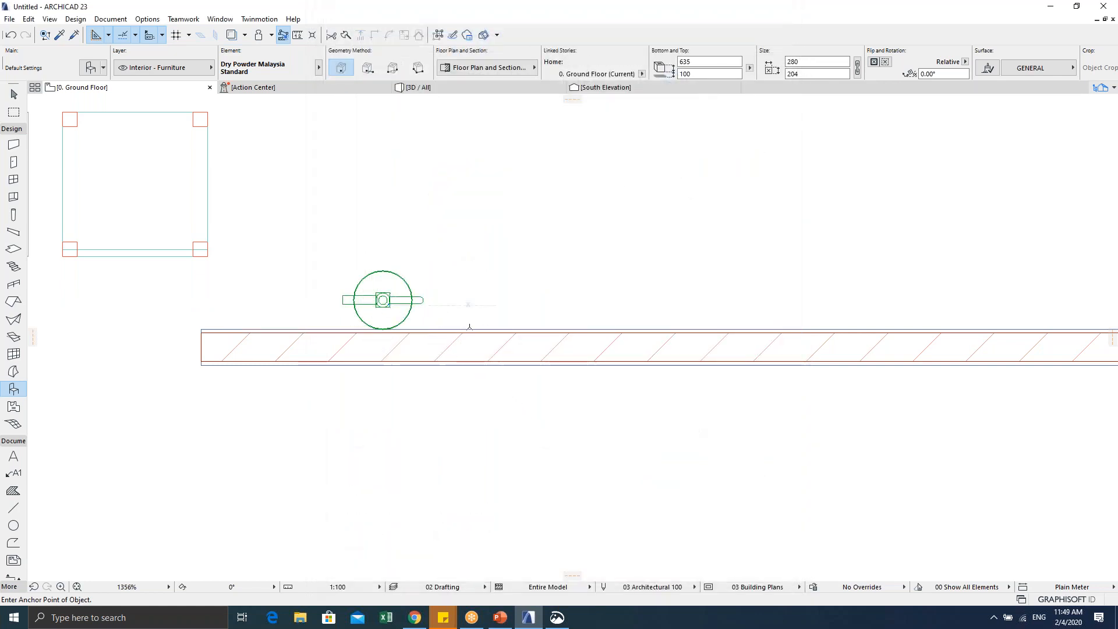
left_click(510, 300)
scroll(412, 321, "up", 3)
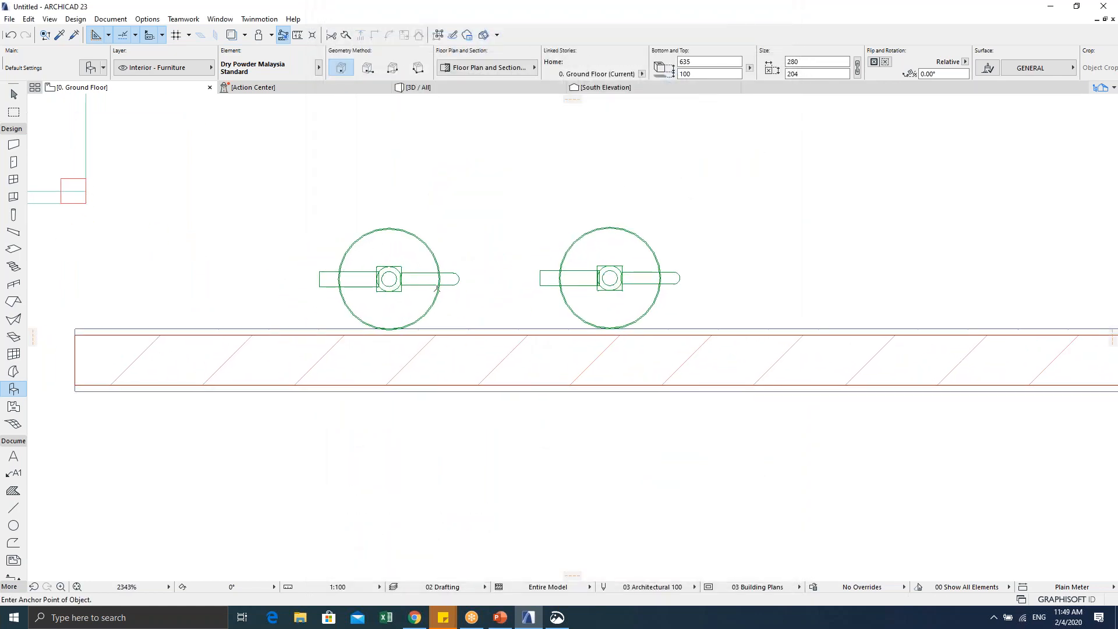
key("Escape")
Step: Select the placed Dry Powder Malaysia Standard object and open it with Ctrl+Shift+O
left_click_drag(319, 199, 448, 281)
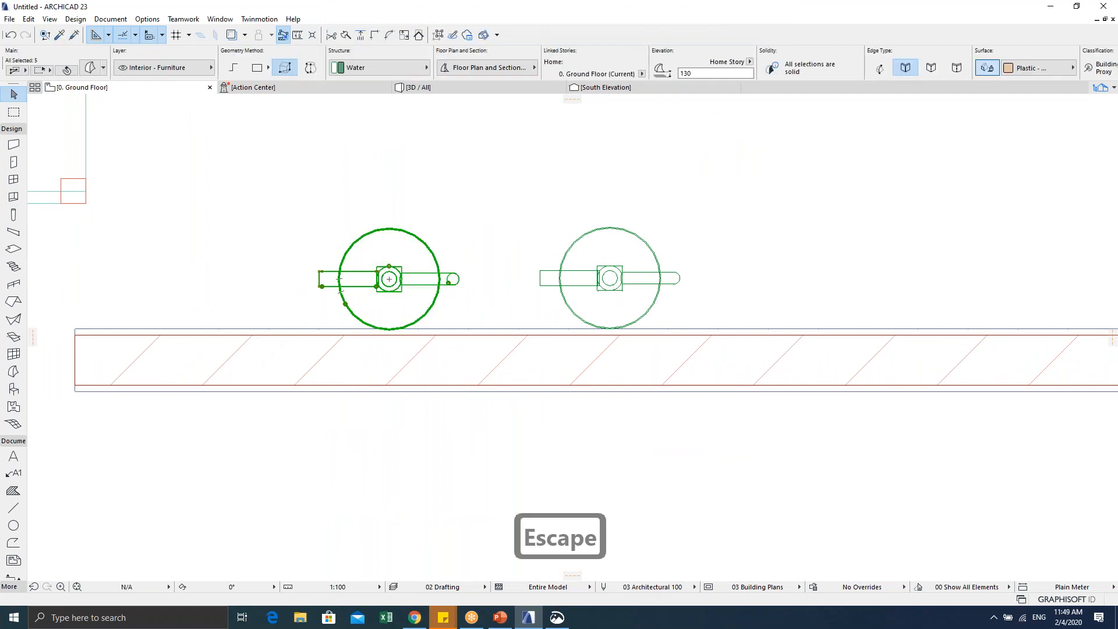
left_click_drag(500, 189, 698, 276)
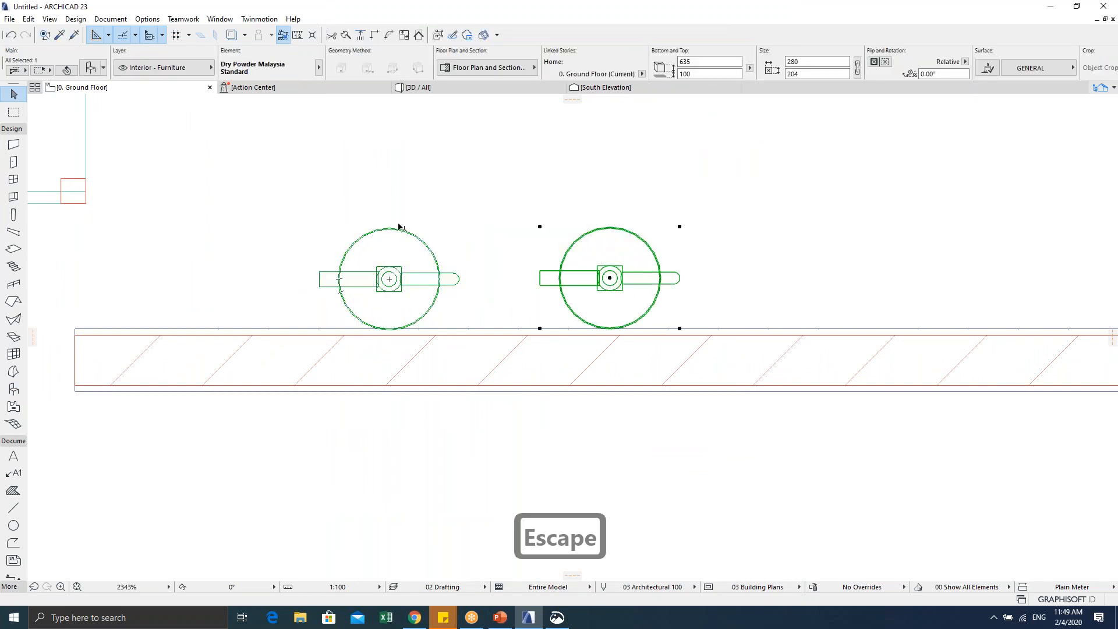
left_click_drag(292, 174, 672, 290, "shift")
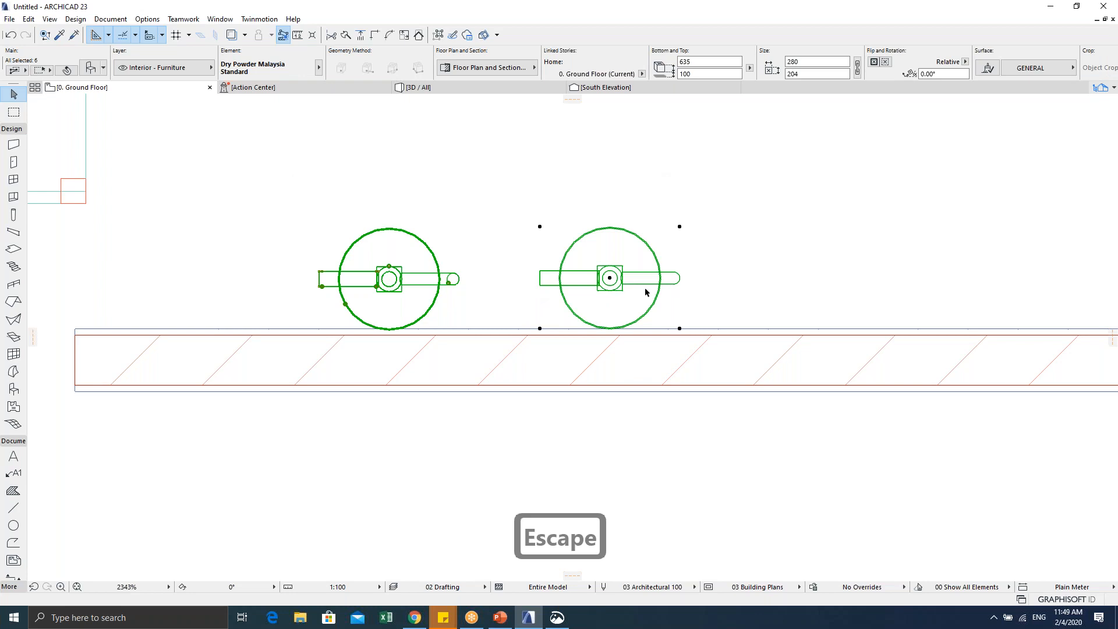
middle_click_drag(481, 279, 358, 300)
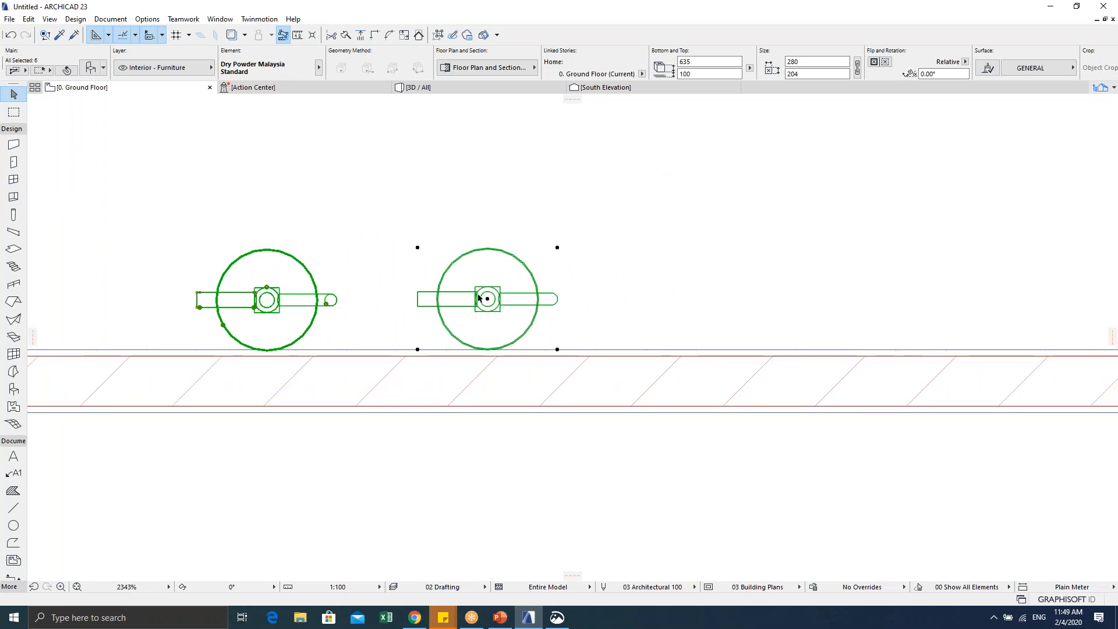
key("Escape")
left_click(461, 277)
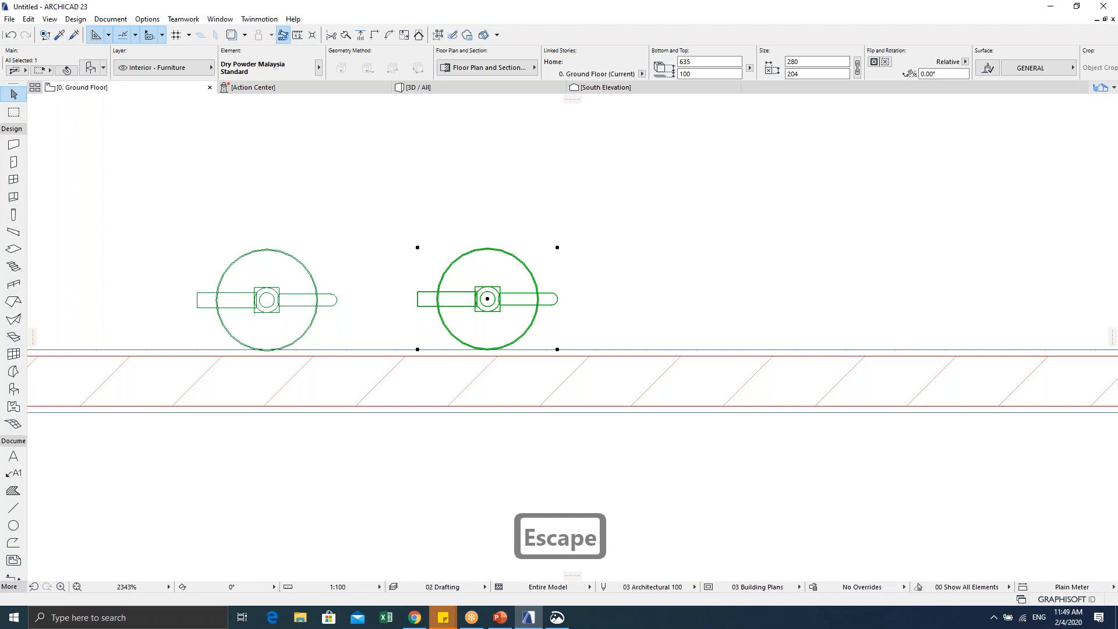
key("ctrl+shift+o")
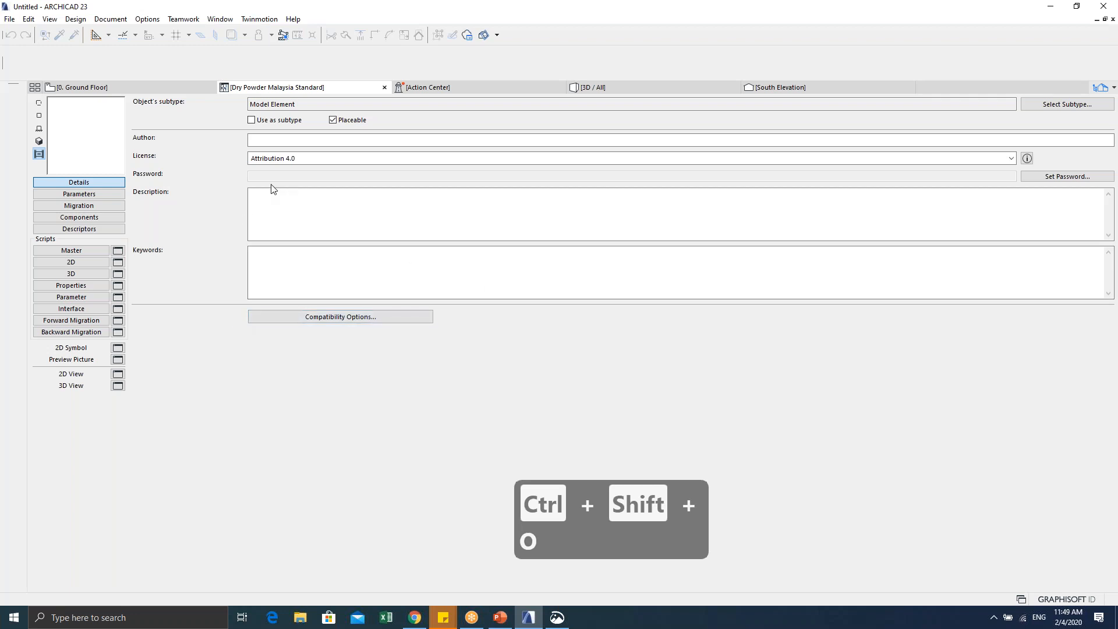
Step: Preview the object as 2D symbol, front view, 3D and preview picture, ending on 2D
left_click(39, 116)
left_click(39, 128)
left_click(39, 141)
left_click(36, 156)
left_click(39, 115)
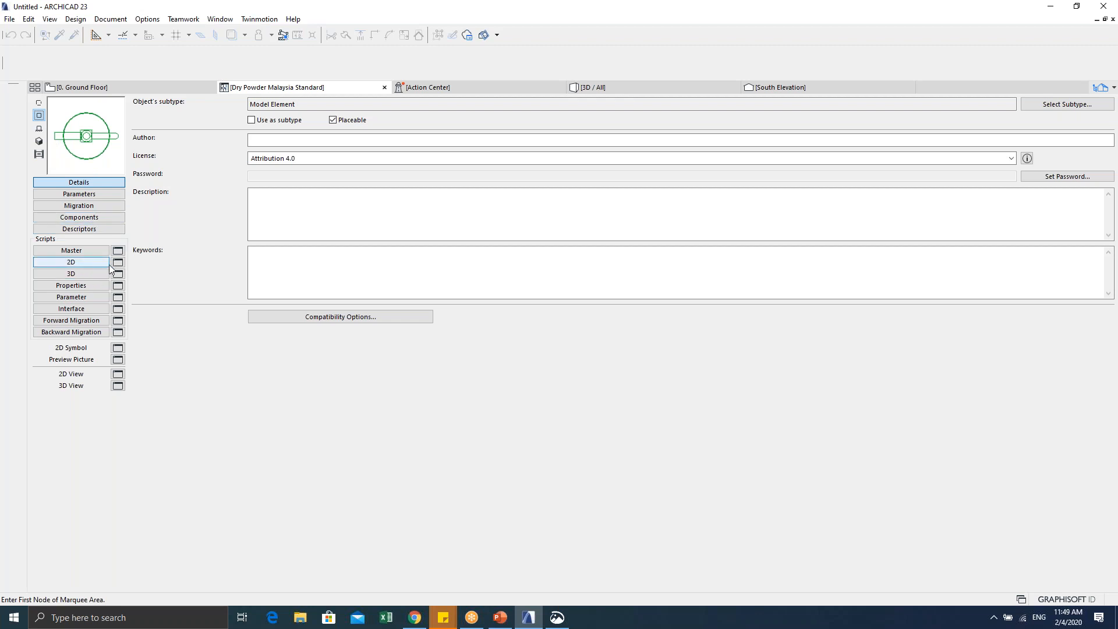
Step: Write VALUES "my_type" "detail", "simple" in the object's Parameter script
left_click(98, 297)
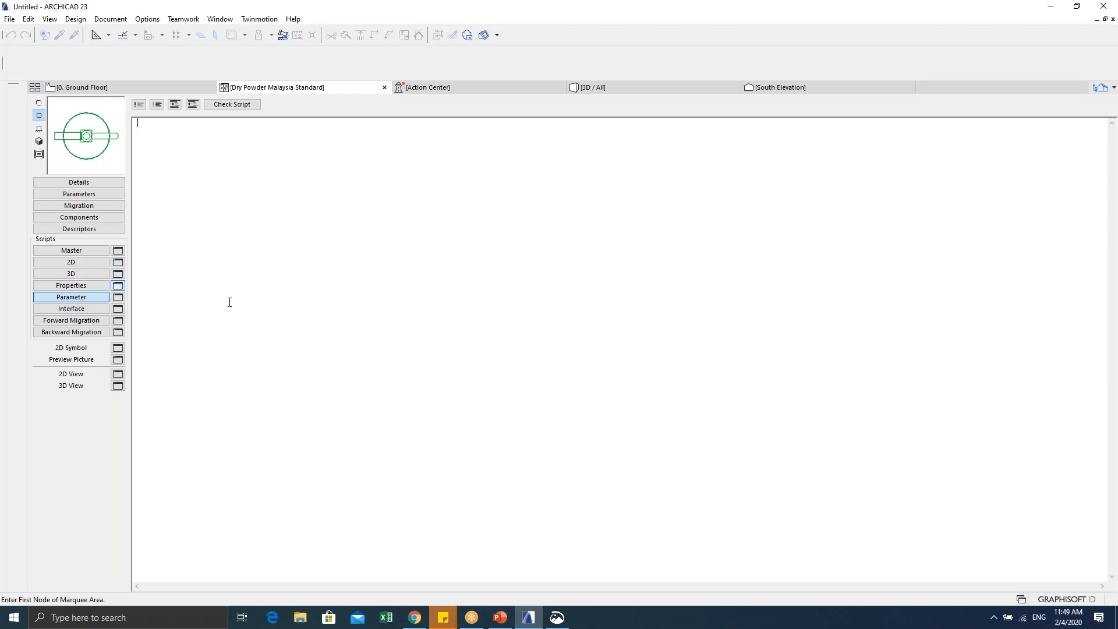
type("VAL")
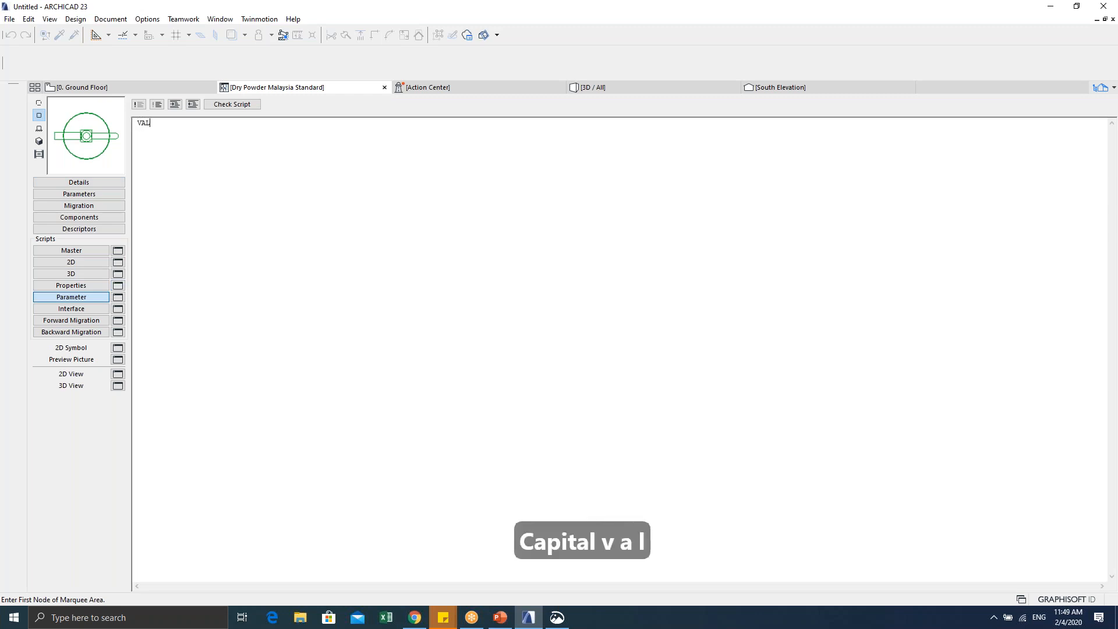
type("UES \"\"")
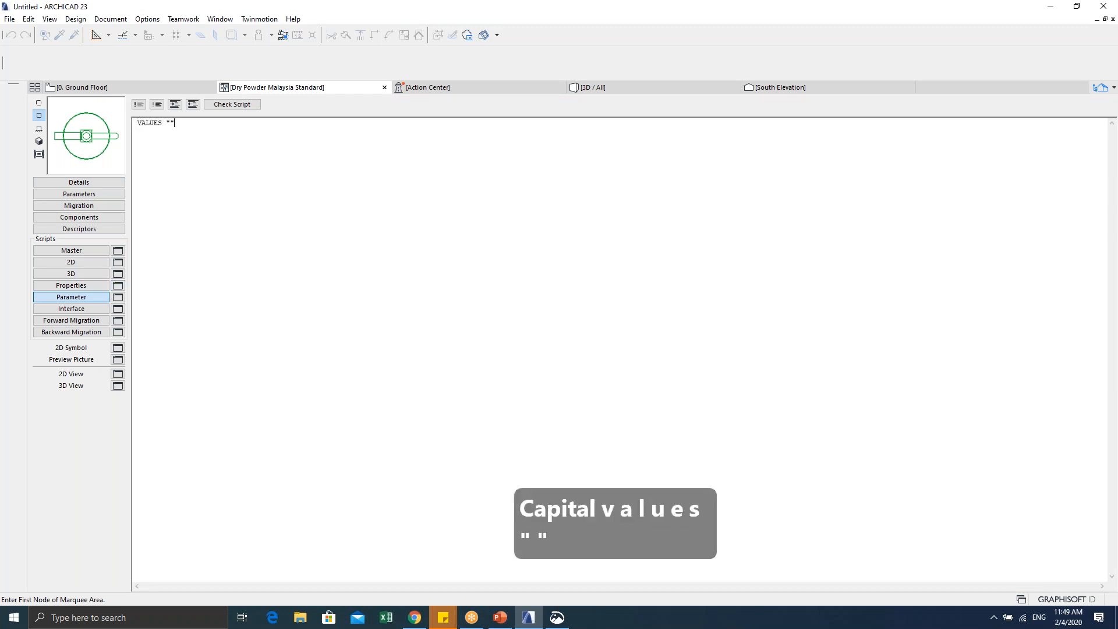
type("MALAYSIA")
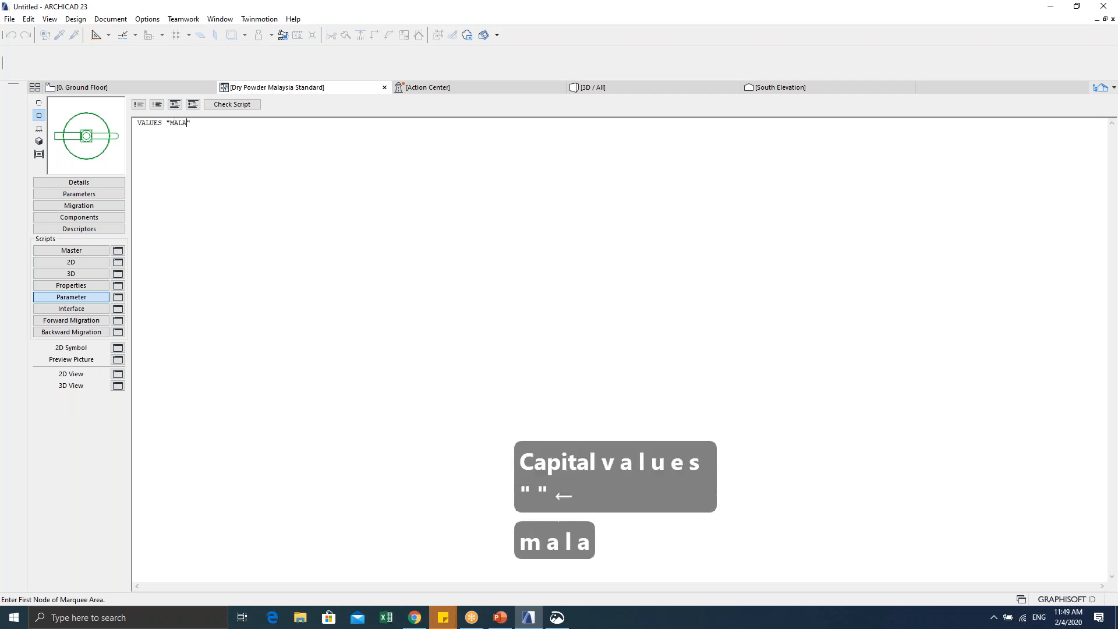
key("BackSpace")
key("BackSpace")
key("BackSpace")
key("BackSpace")
key("BackSpace")
key("BackSpace")
key("BackSpace")
key("BackSpace")
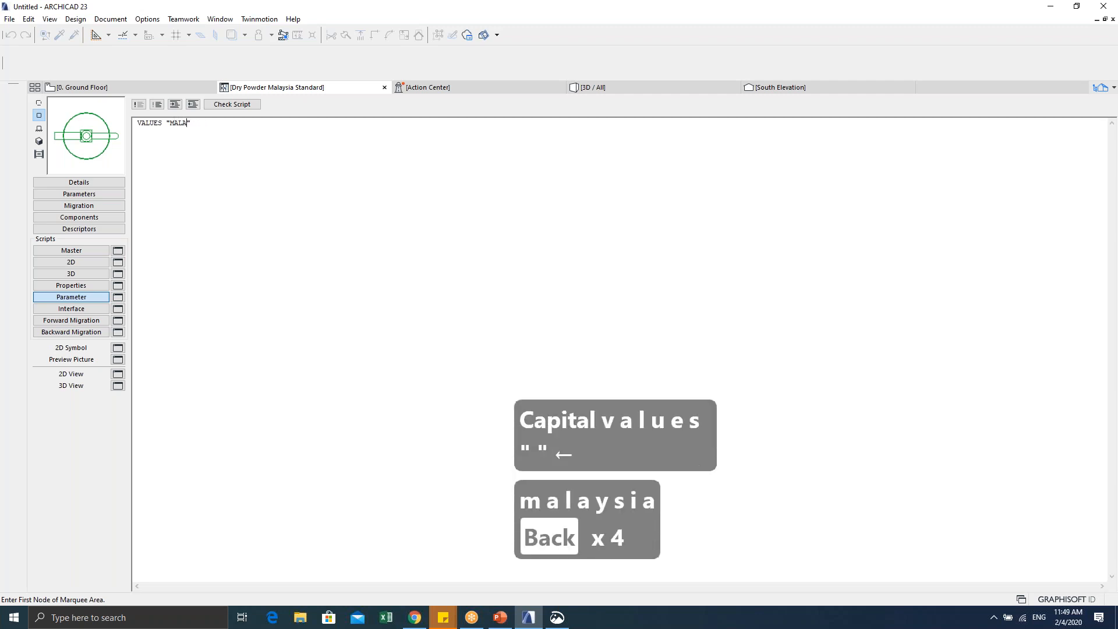
key("Caps_Lock")
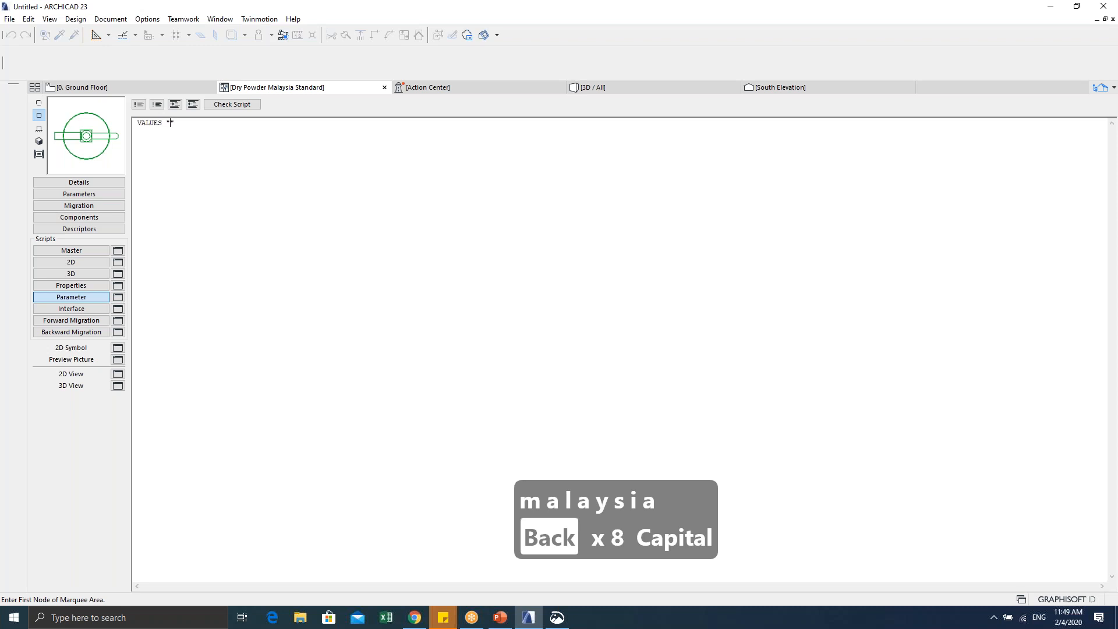
type("my_")
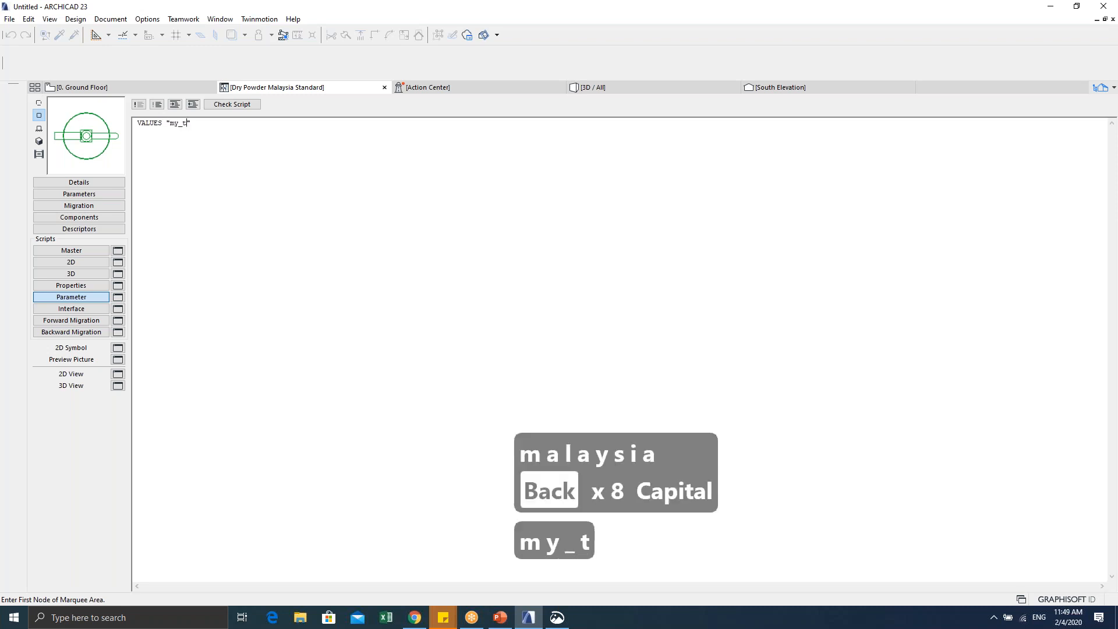
type("type")
key("Right")
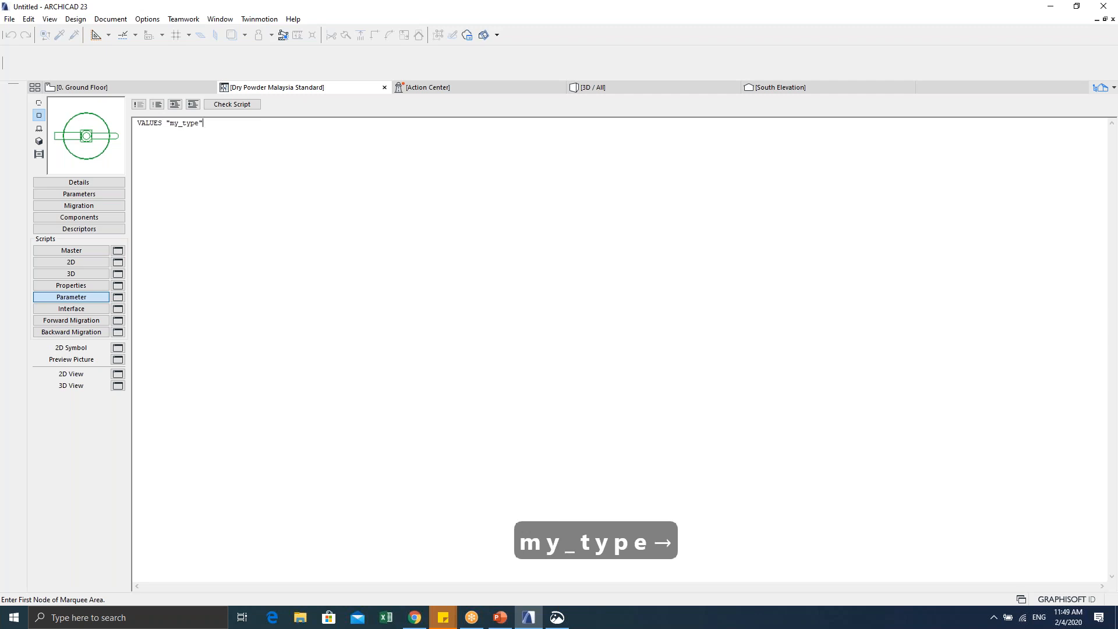
type("\"\"")
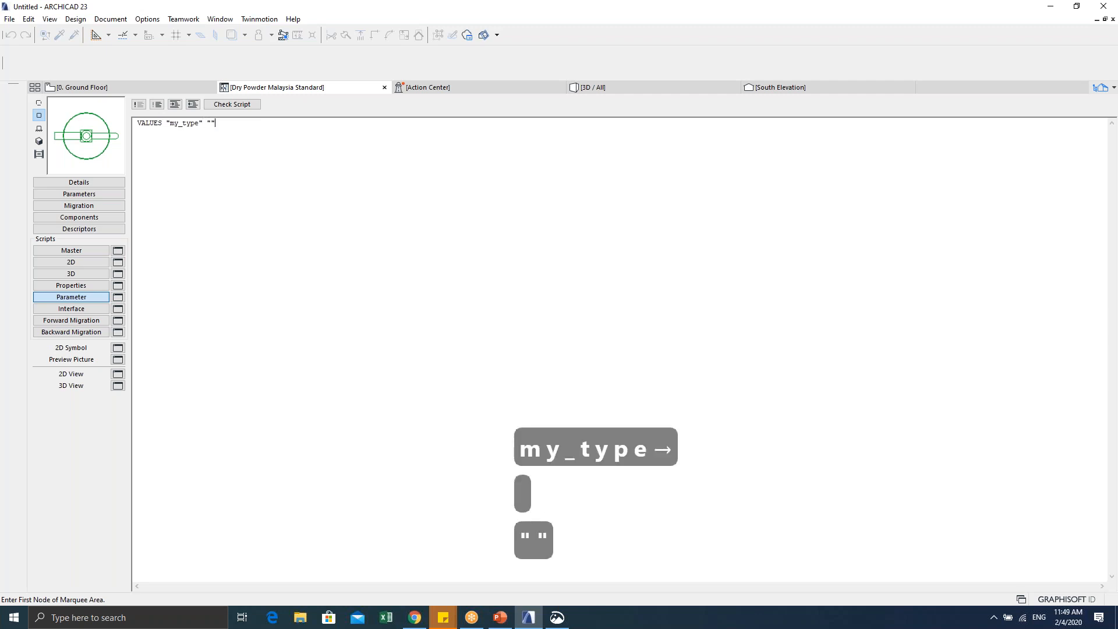
key("Left")
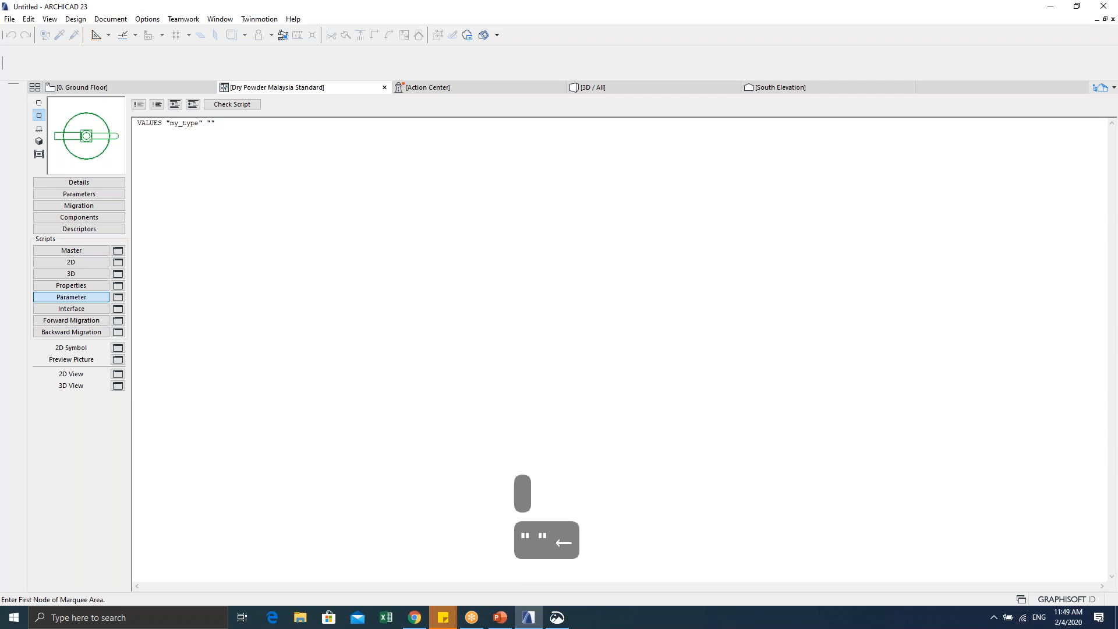
type("original")
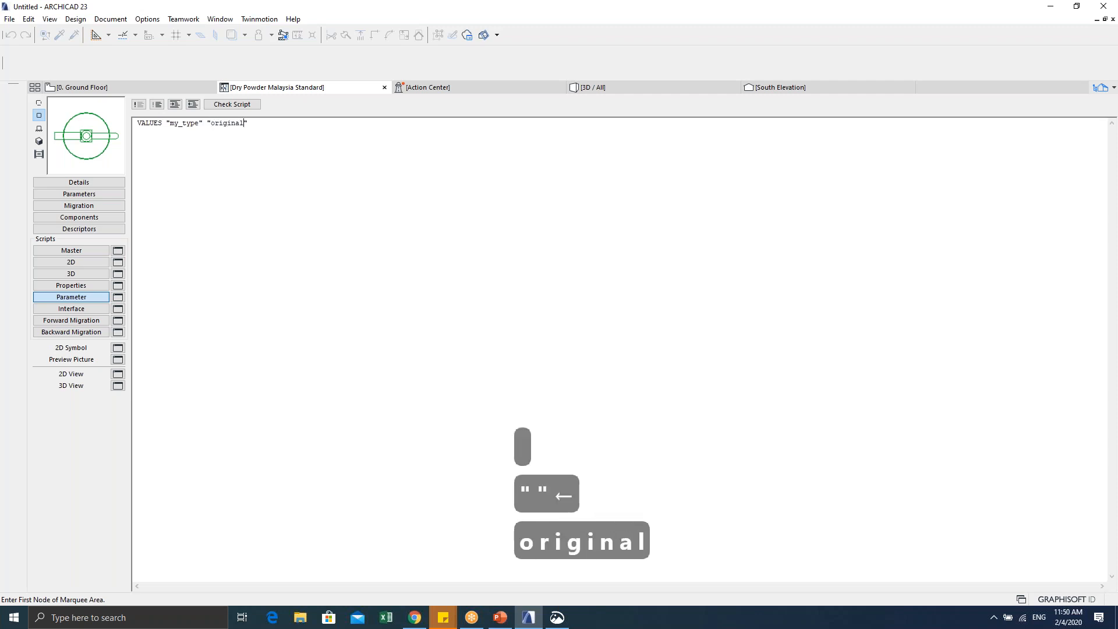
key("BackSpace")
key("BackSpace")
key("BackSpace")
key("BackSpace")
key("BackSpace")
key("BackSpace")
key("BackSpace")
key("BackSpace")
type("detail")
type(", \"\"")
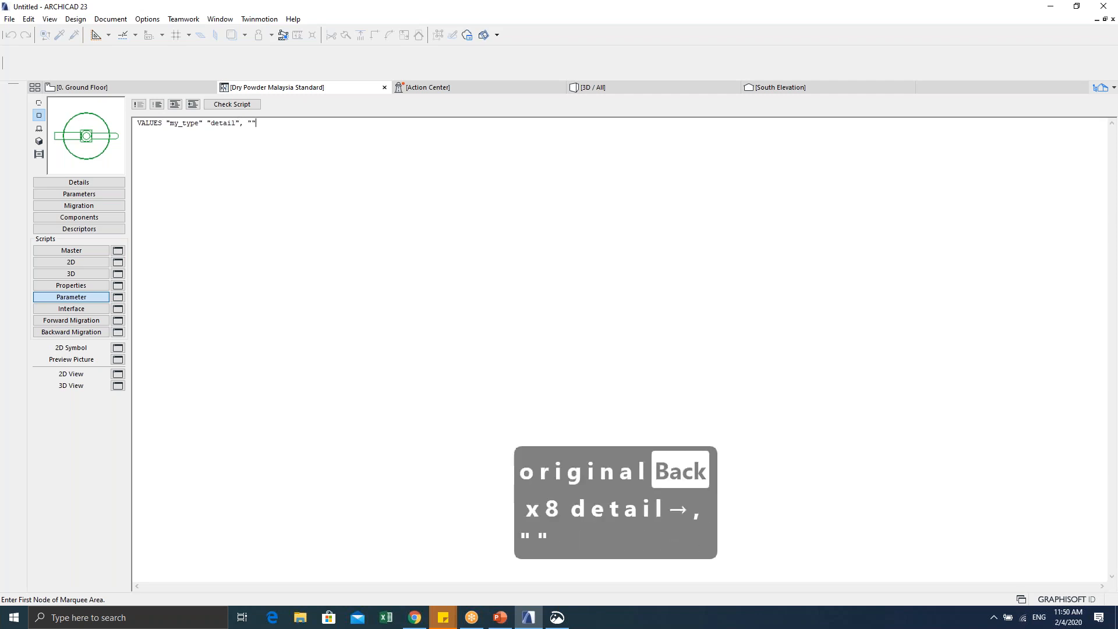
type("simple")
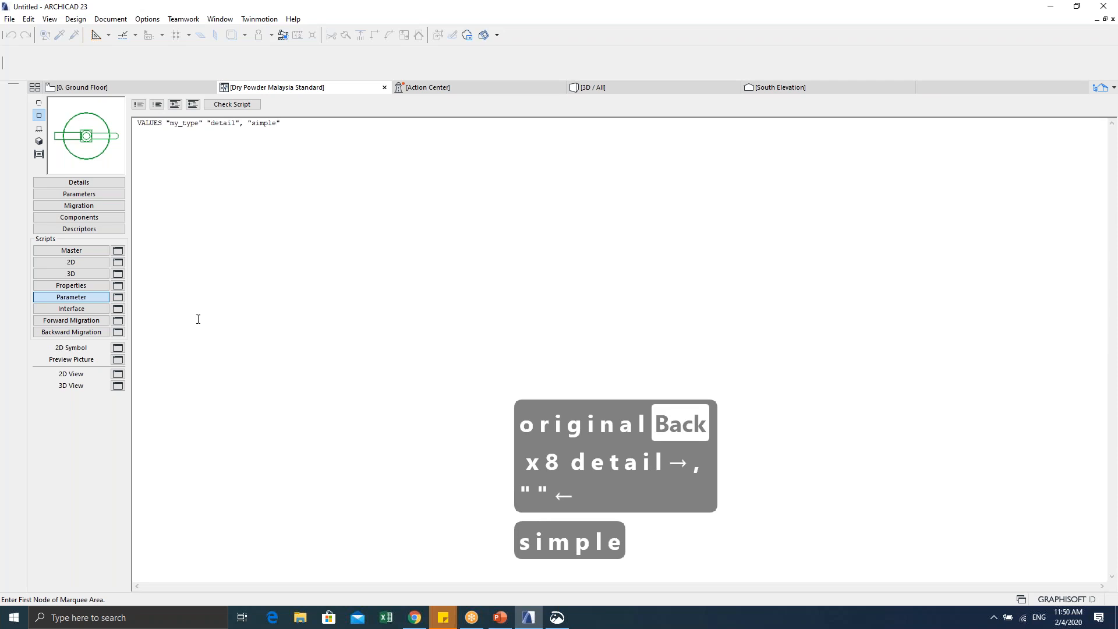
Step: Add an Abc text parameter my_type named 'symbol', keeping its value at detail
left_click(78, 194)
left_click(148, 104)
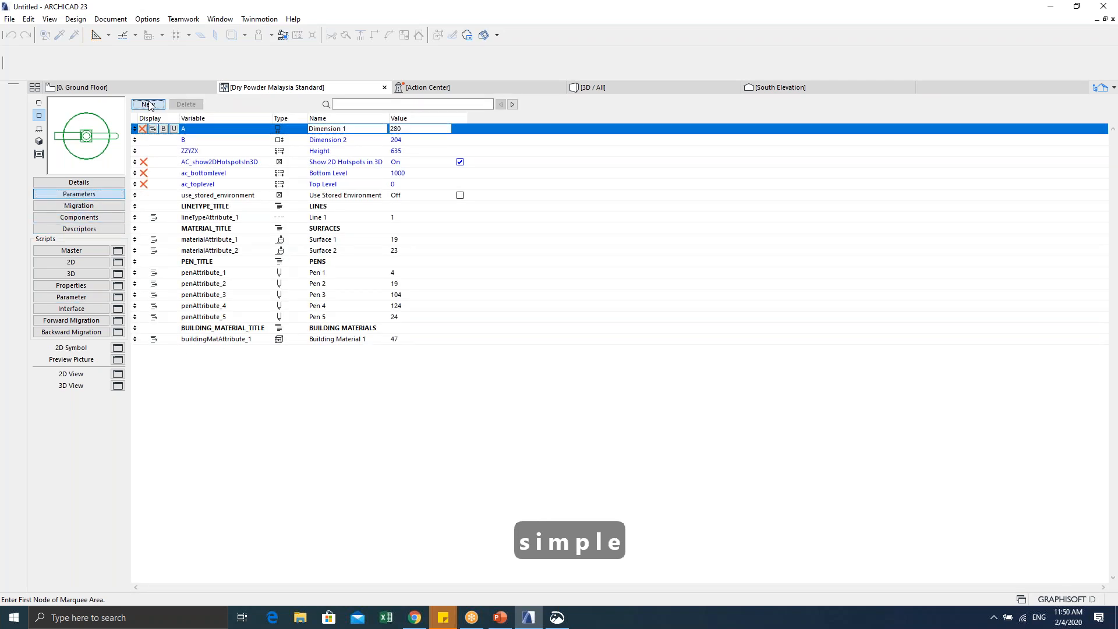
type("my_type")
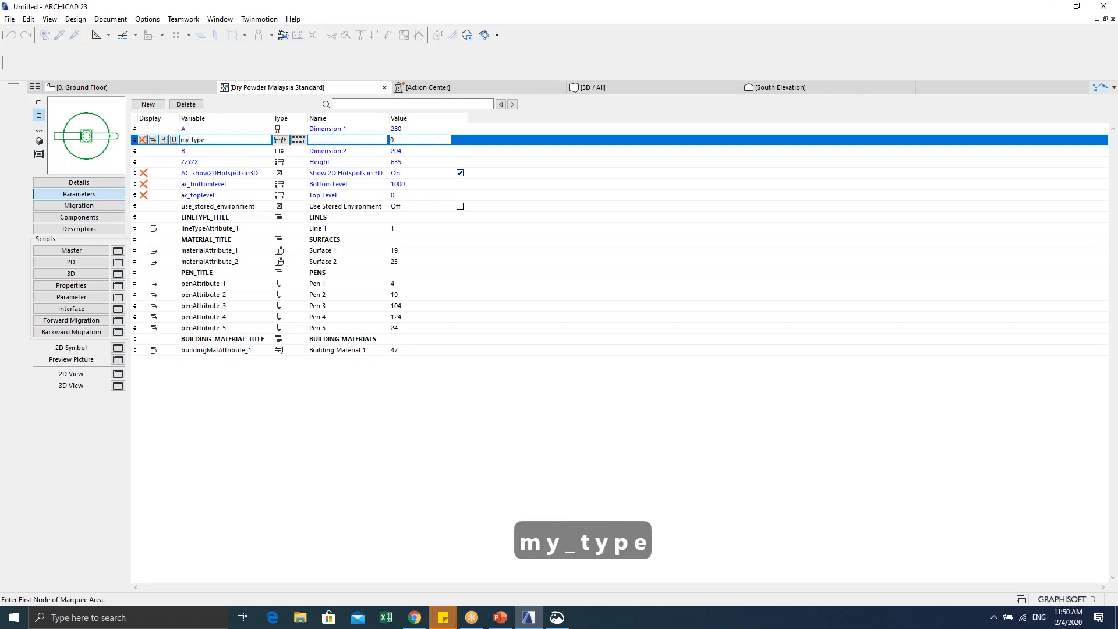
left_click(282, 139)
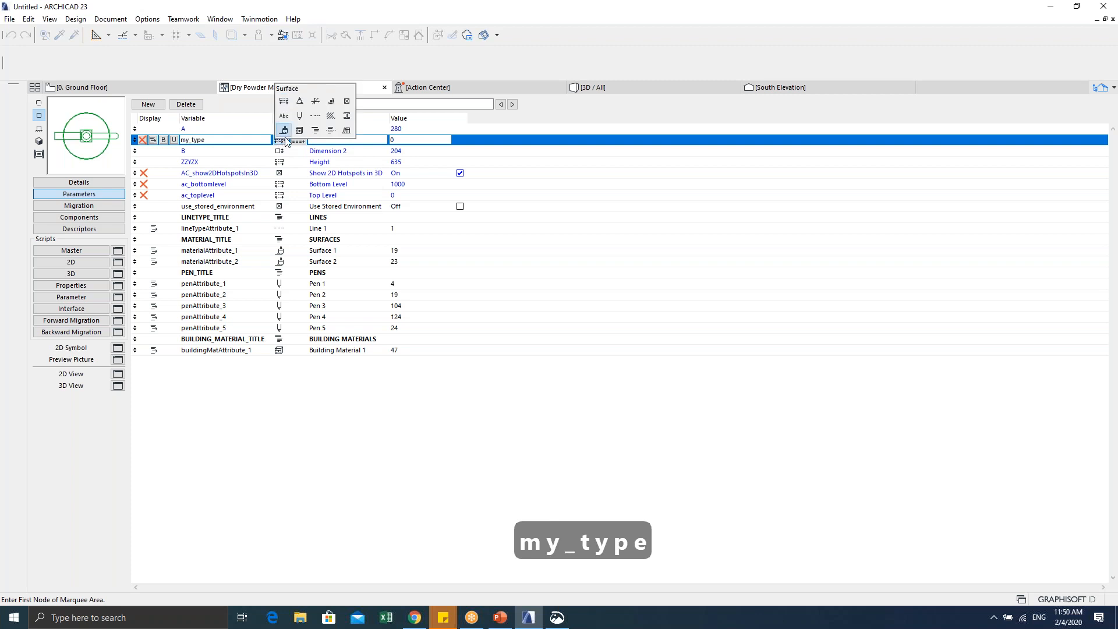
left_click(284, 115)
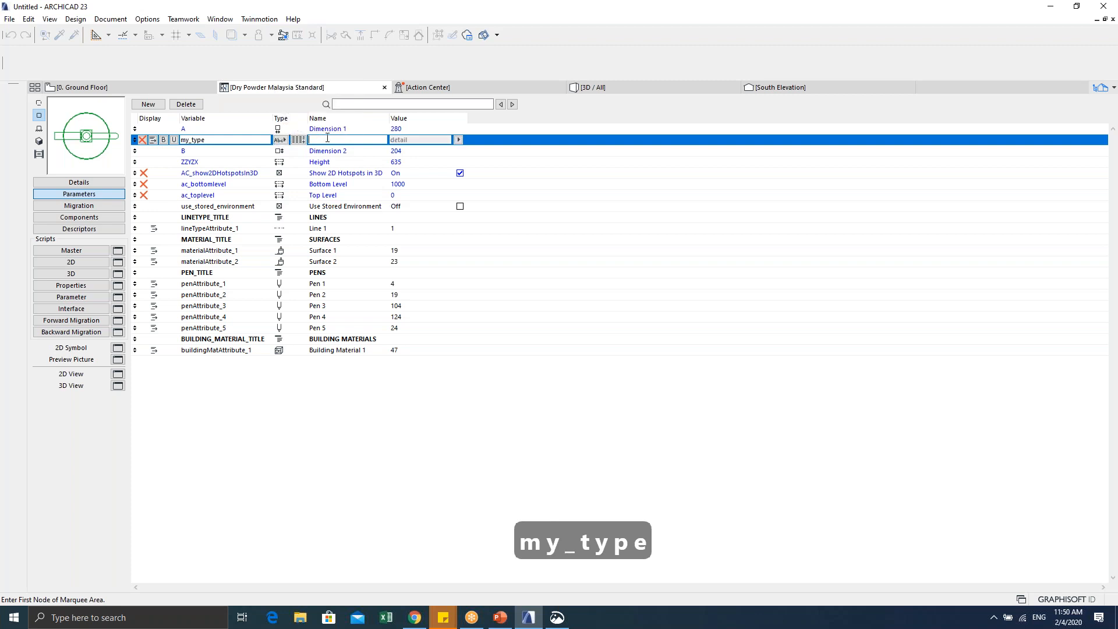
type("symbol")
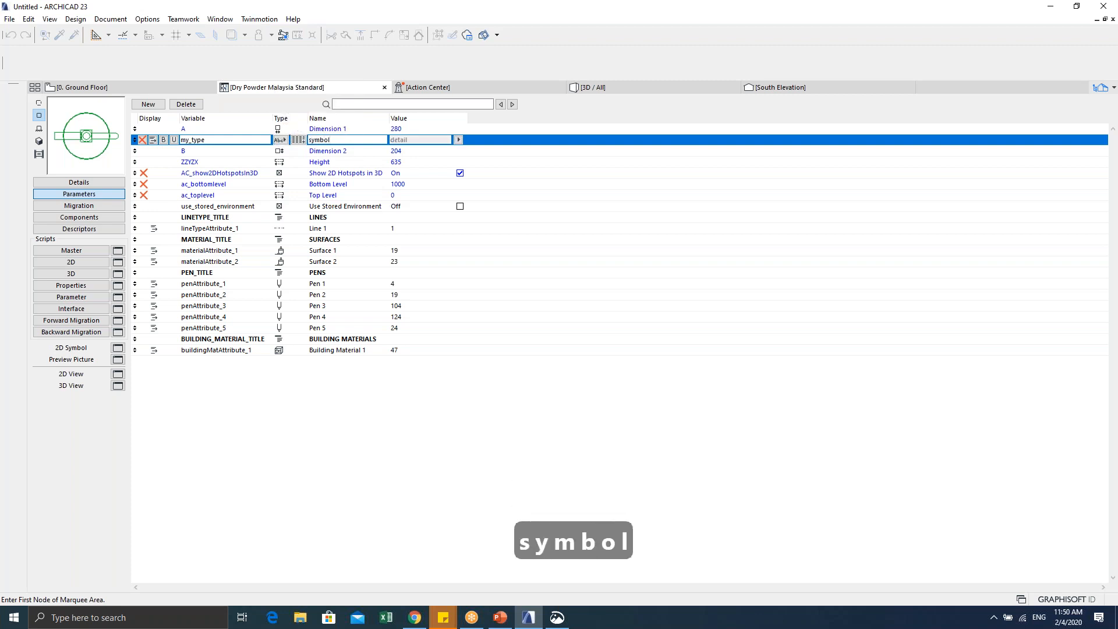
left_click(459, 139)
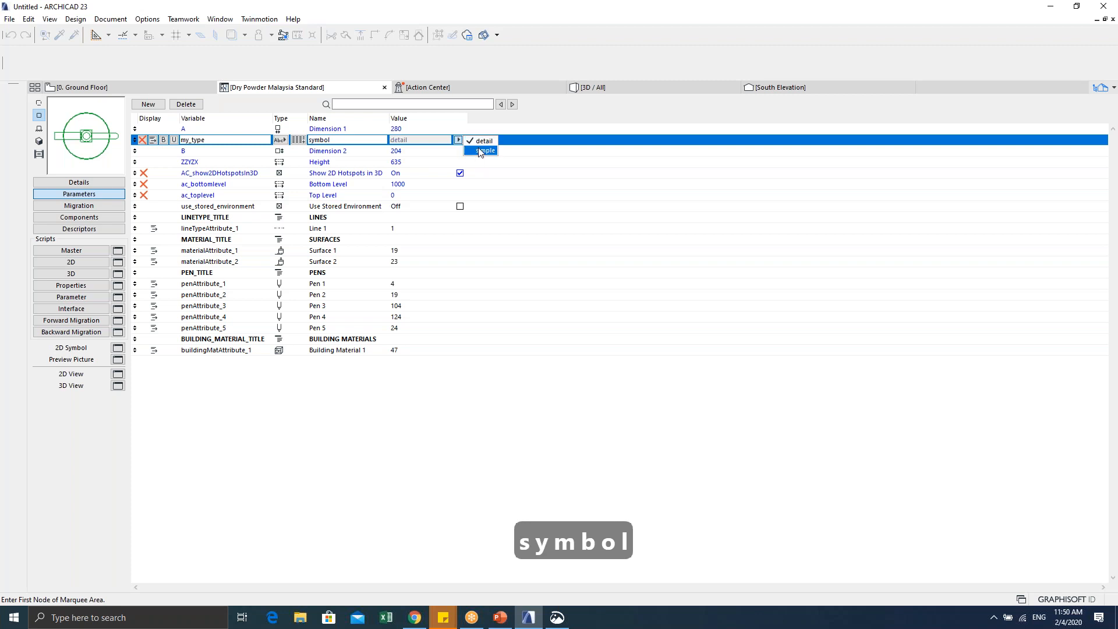
left_click(282, 407)
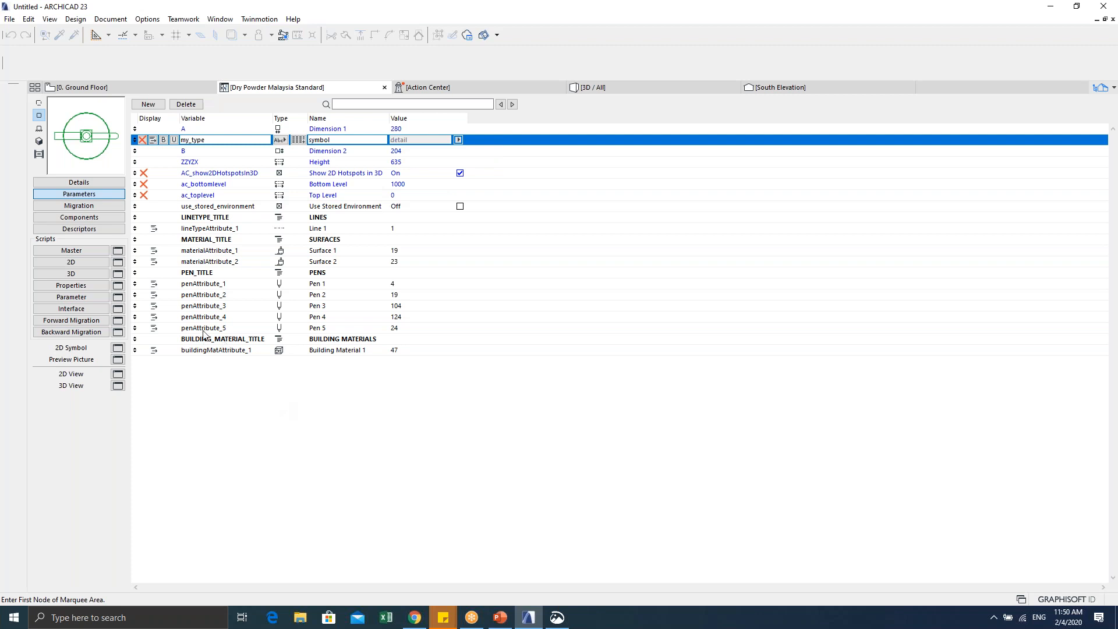
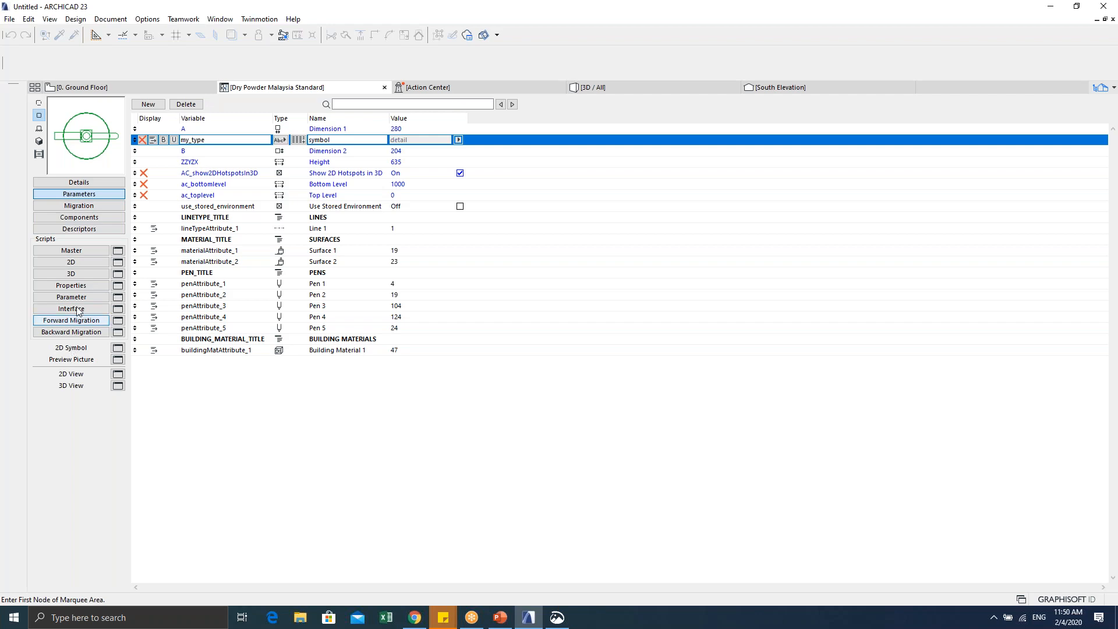
Step: Switch the Dry Powder Malaysia Standard object's editor from its parameter list to the 2D script
left_click(71, 263)
Step: Below the last 2D script line, write the condition IF my_type = "detail" THEN
scroll(237, 246, "down", 20)
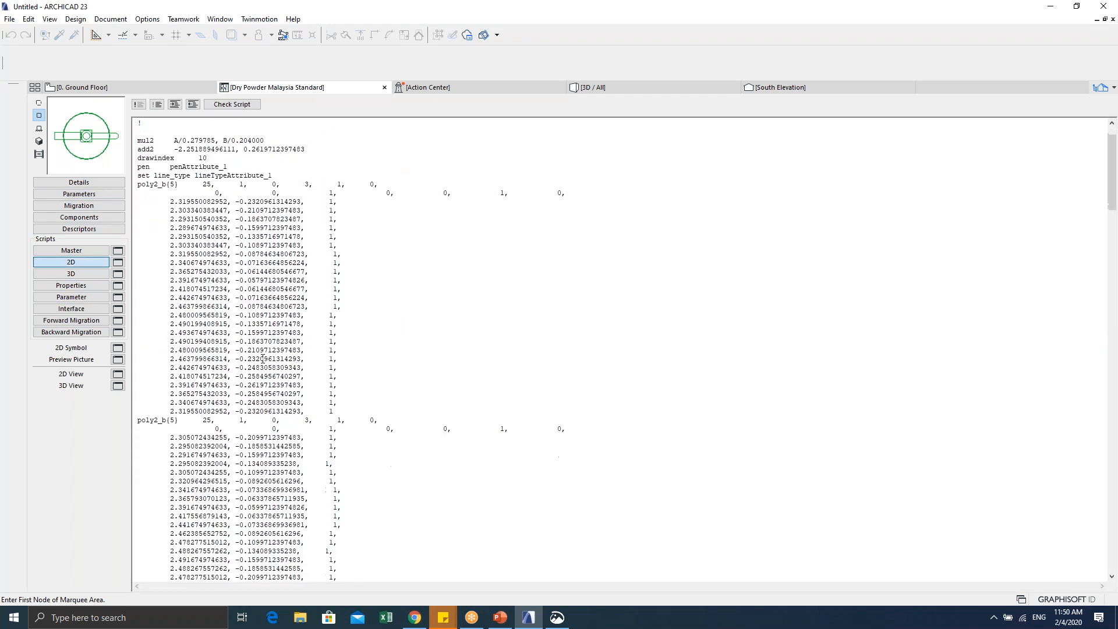
scroll(334, 461, "down", 20)
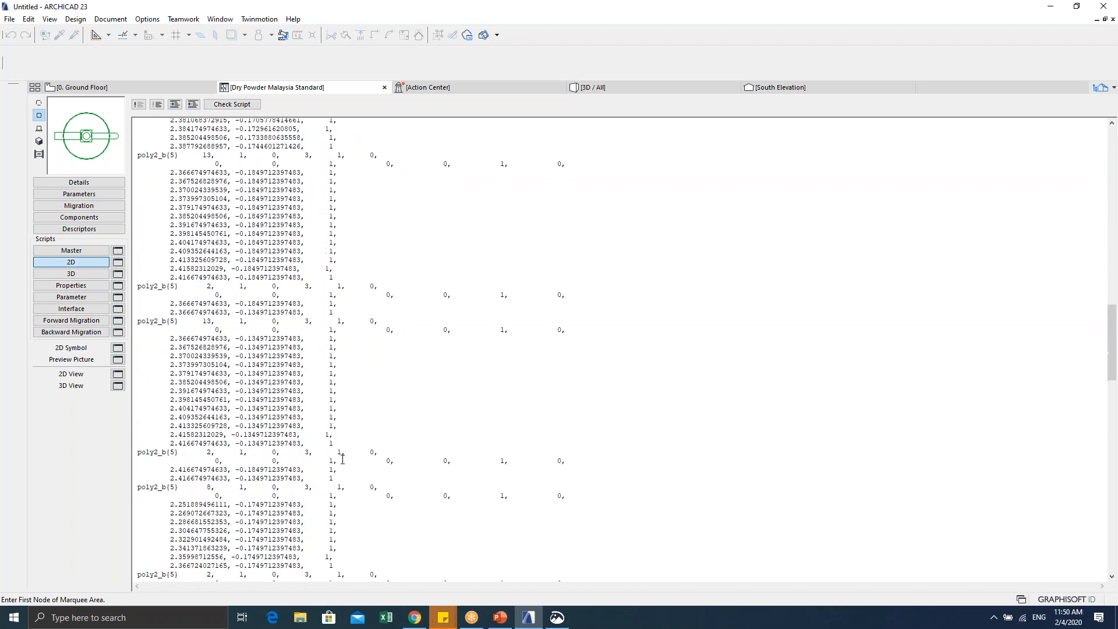
scroll(348, 463, "down", 14)
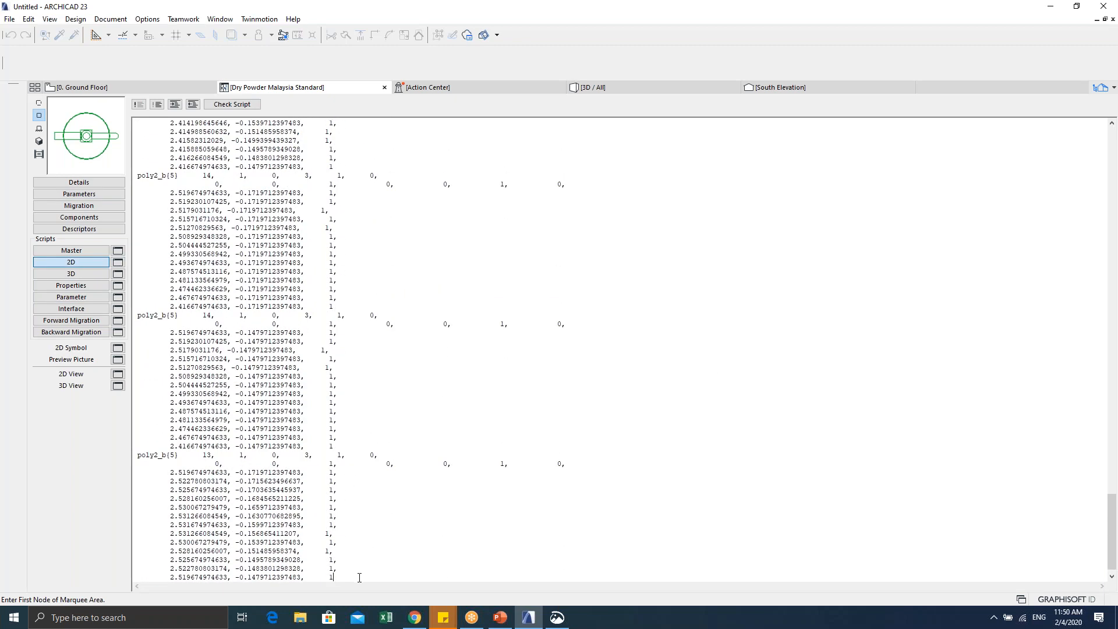
key("Return")
key("Return")
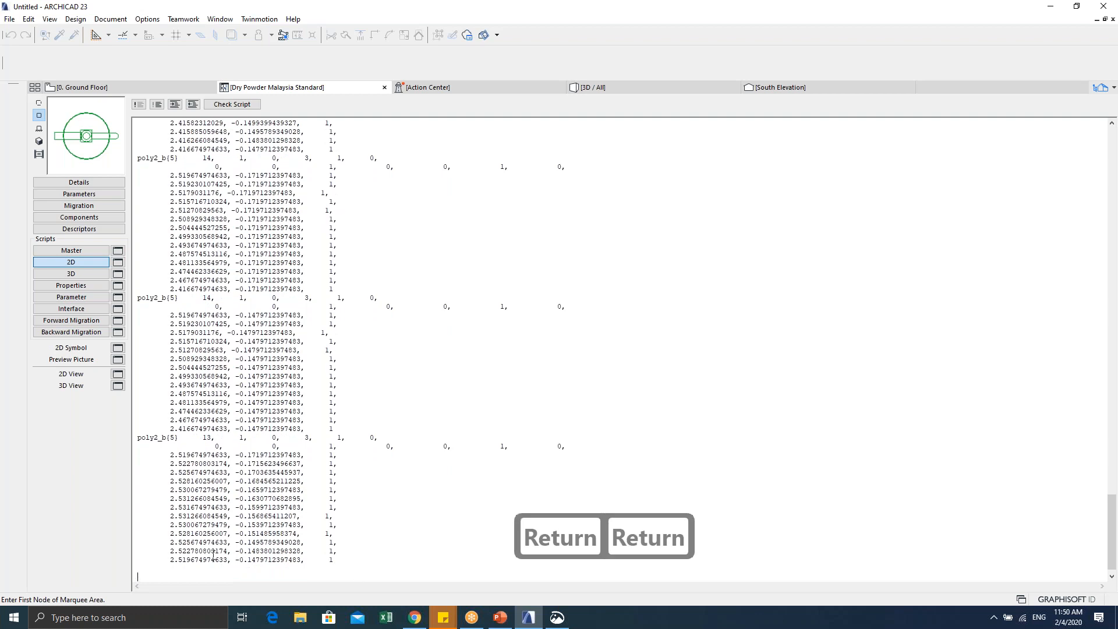
key("Caps_Lock")
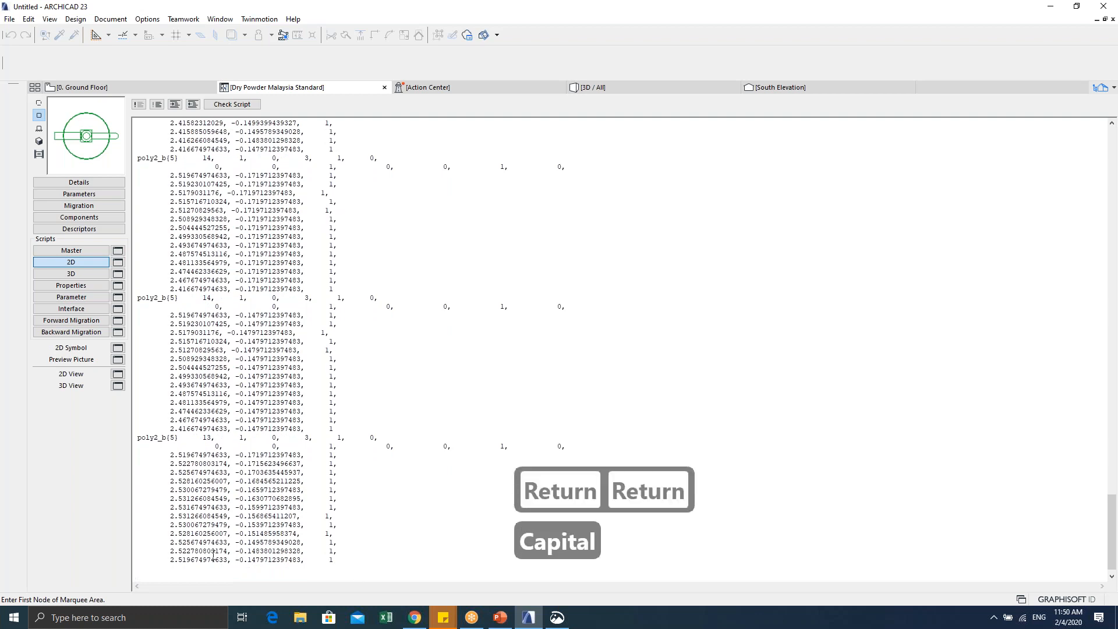
type("ID")
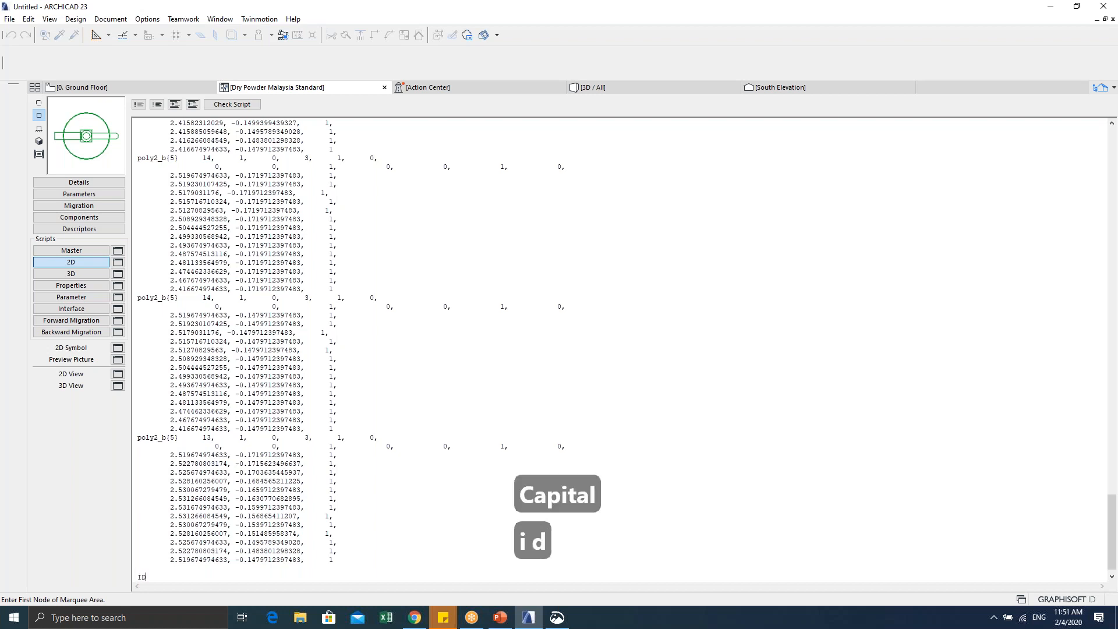
key("BackSpace")
type("F")
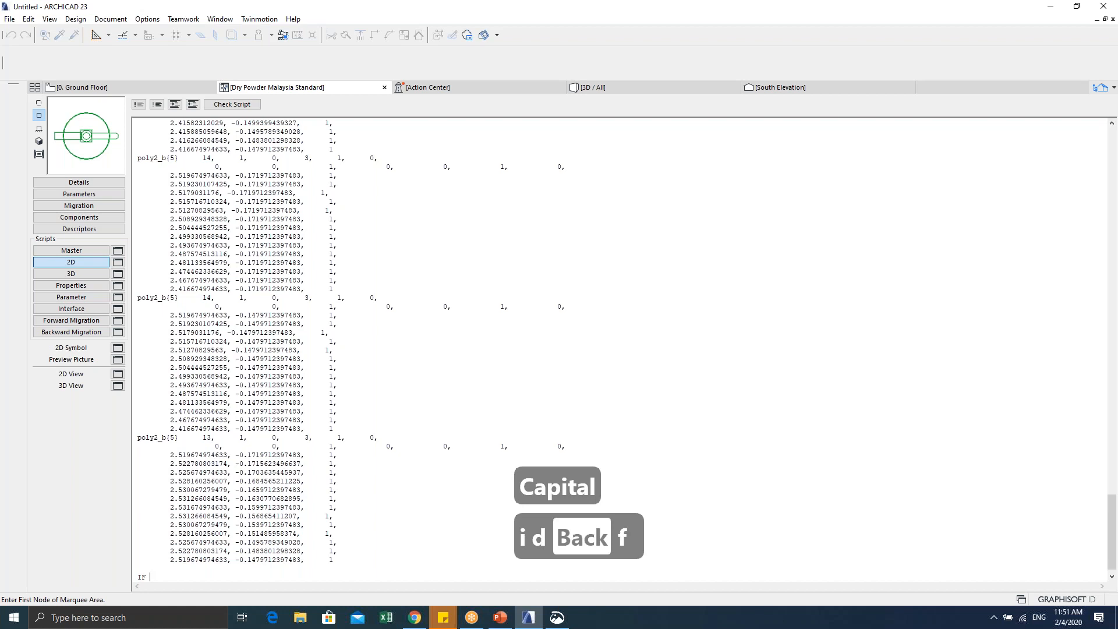
key("Caps_Lock")
key("Caps_Lock")
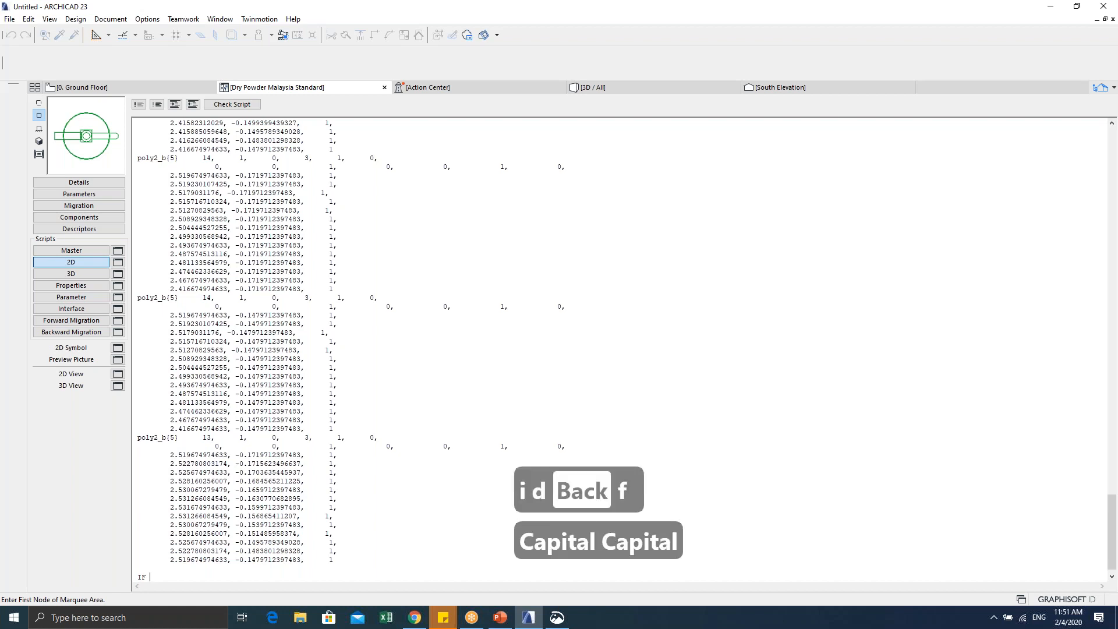
type("MY_TYP")
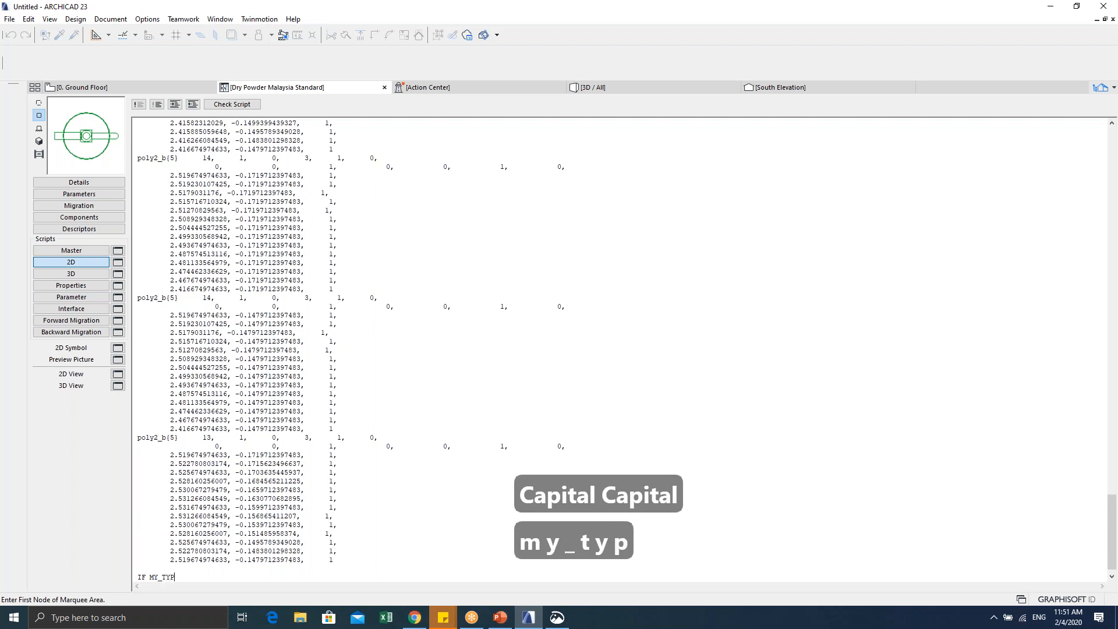
type("E")
key("BackSpace")
key("BackSpace")
key("BackSpace")
key("BackSpace")
key("BackSpace")
key("BackSpace")
key("BackSpace")
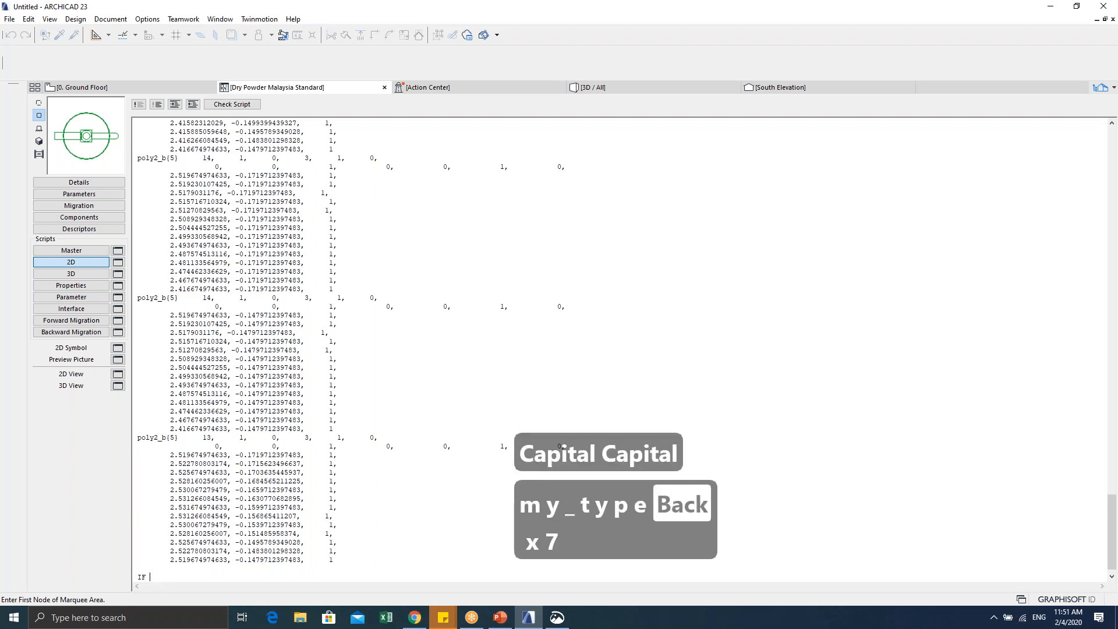
key("Caps_Lock")
type("my_rtyp")
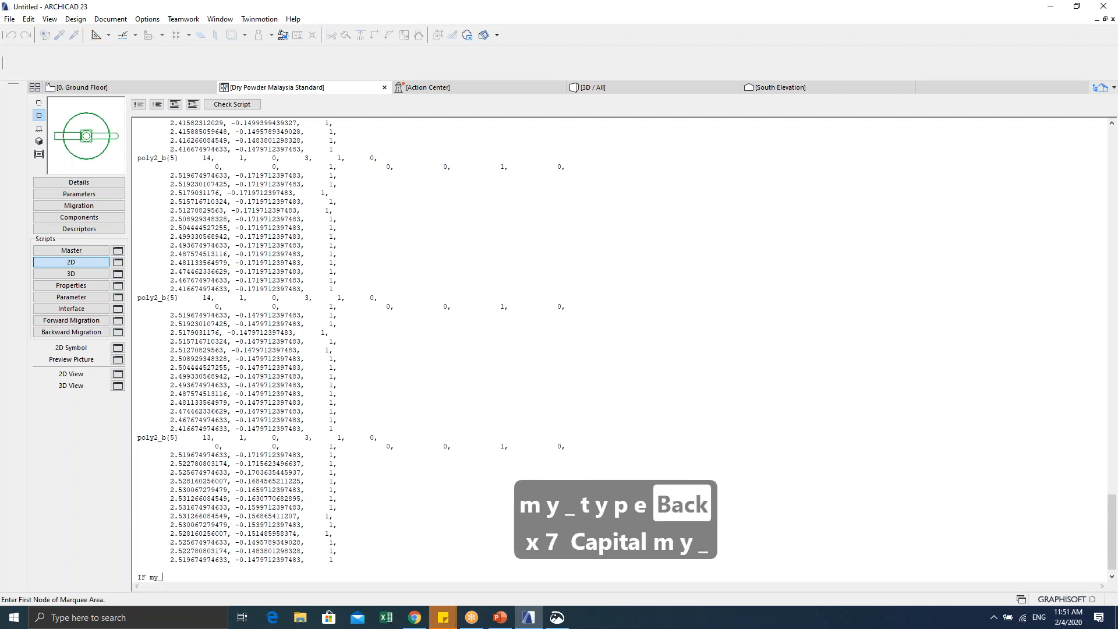
key("BackSpace")
key("BackSpace")
key("BackSpace")
key("BackSpace")
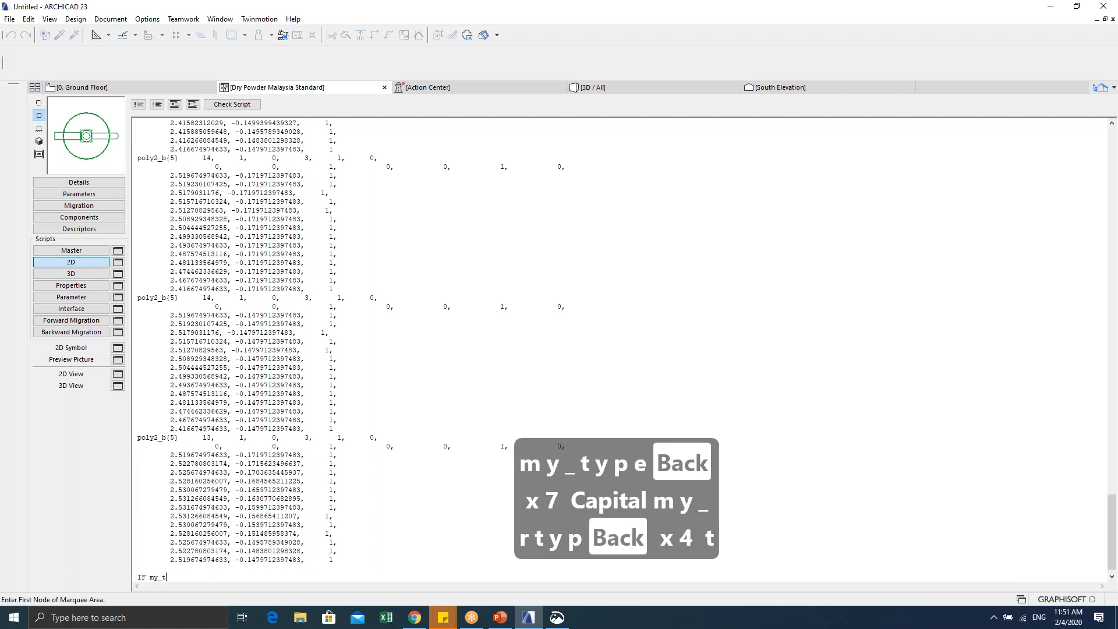
type("type")
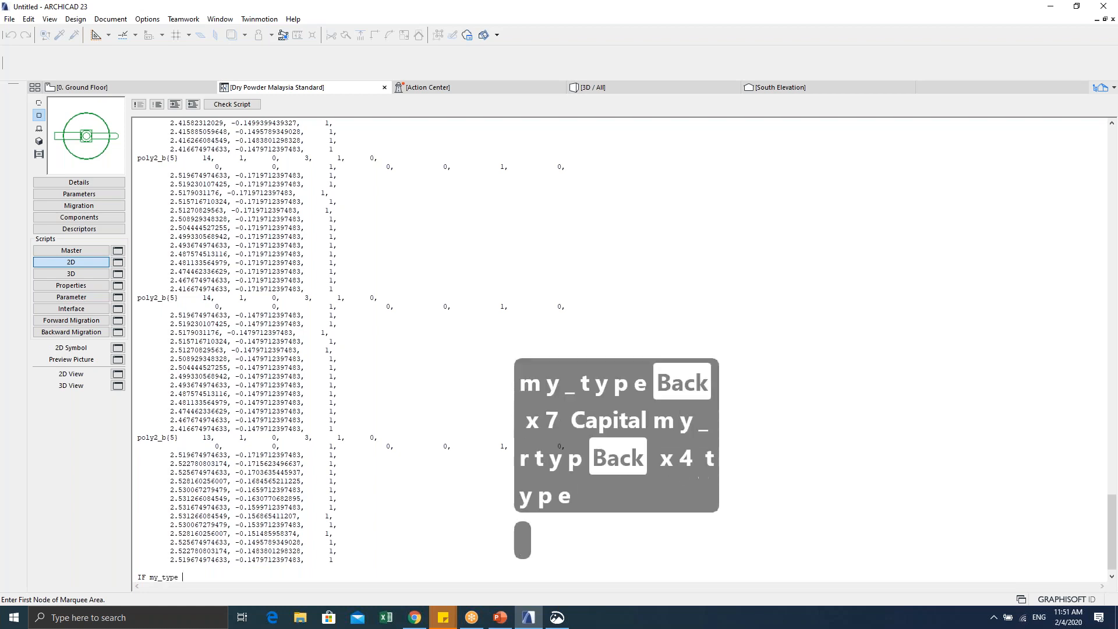
type(" = ")
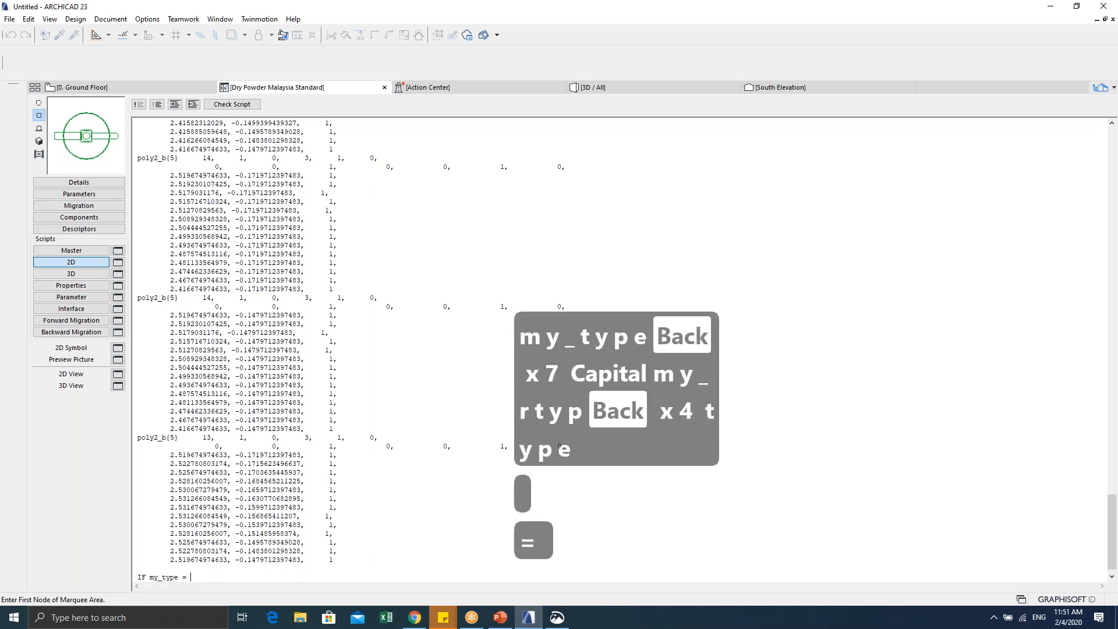
type("\"de\"")
key("Left")
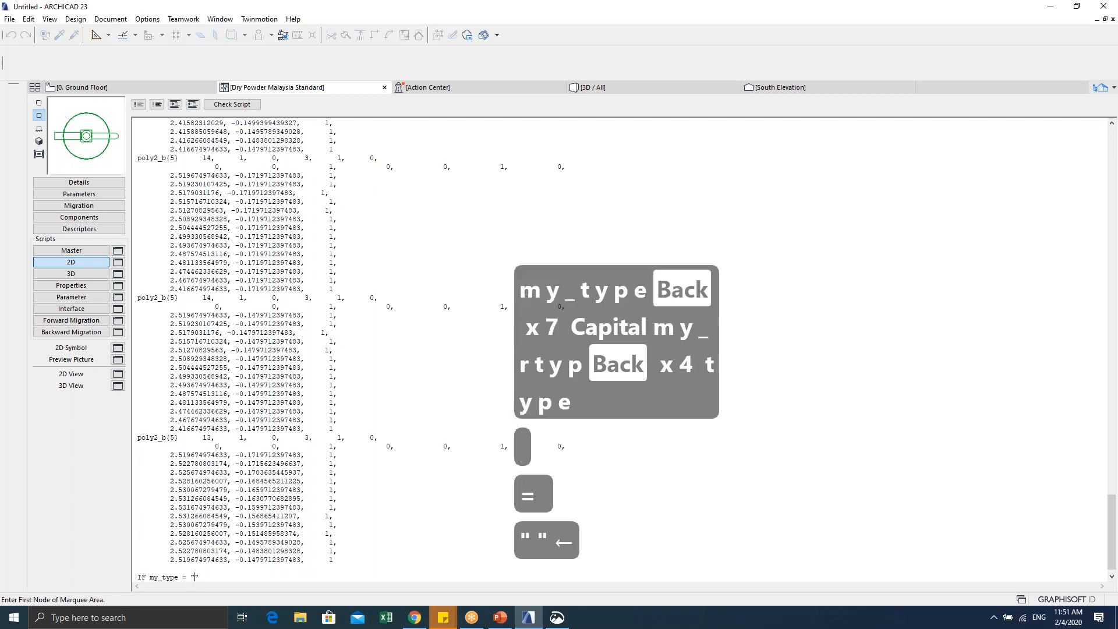
type("detail")
key("Right")
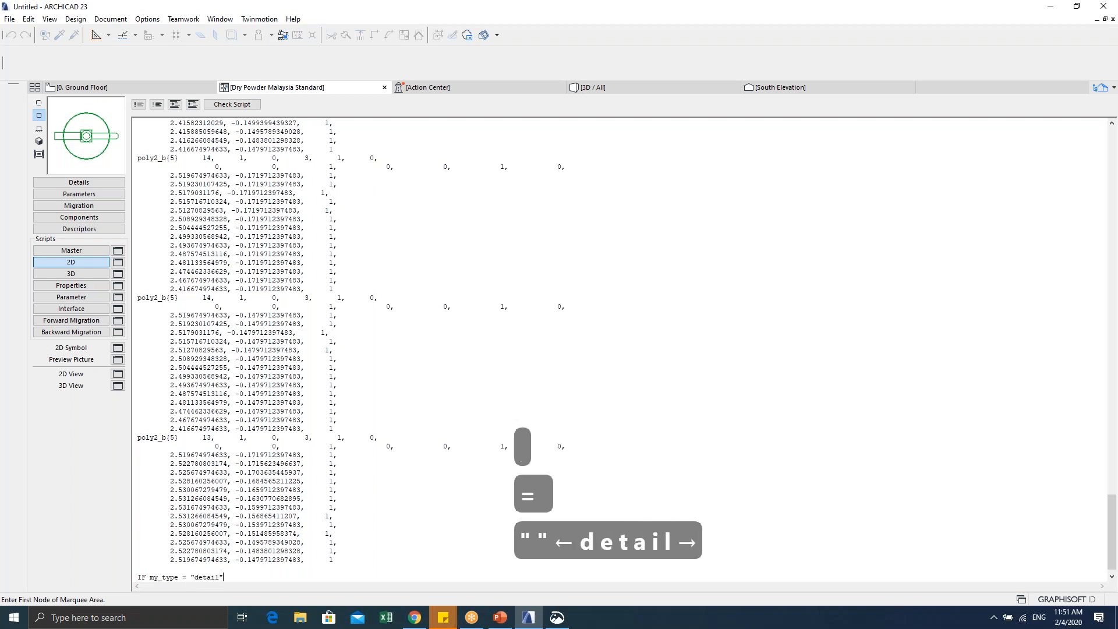
key("Caps_Lock")
type("THEN")
Step: Add an indented FRAGMENT2 1,0 body line, close it with ENDIF, and begin another IF
key("Return")
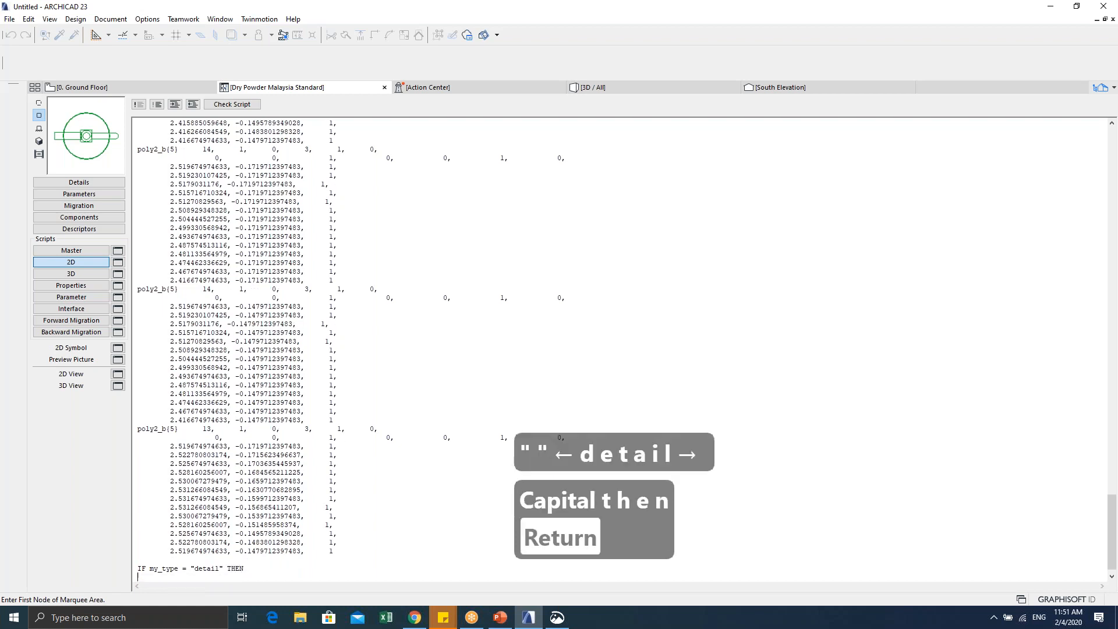
key("Tab")
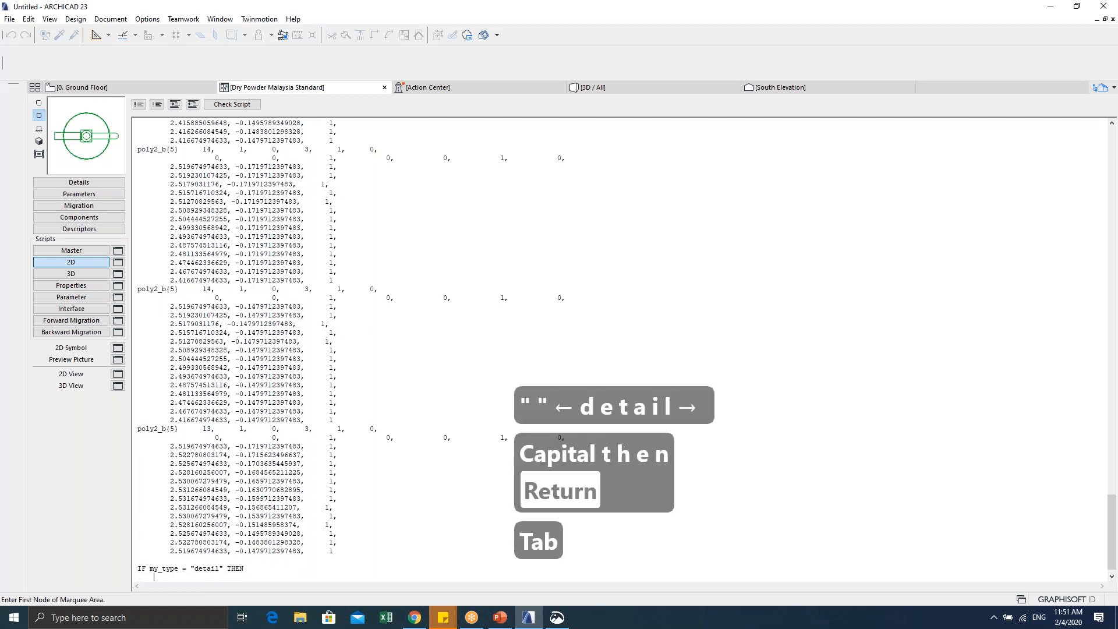
type("FRAGMENT")
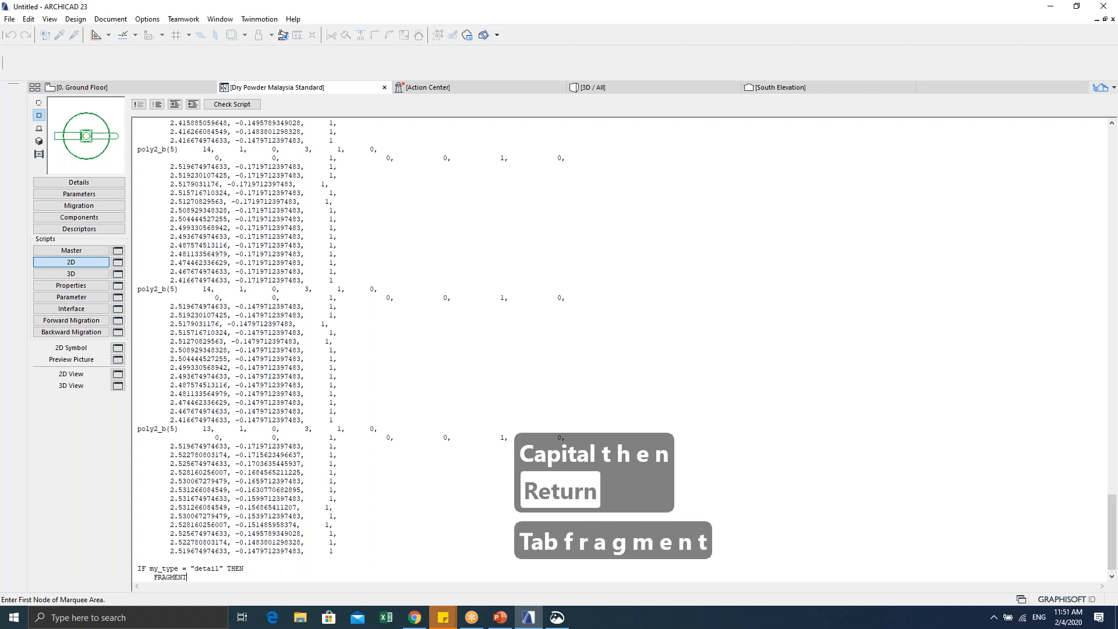
type("2 ")
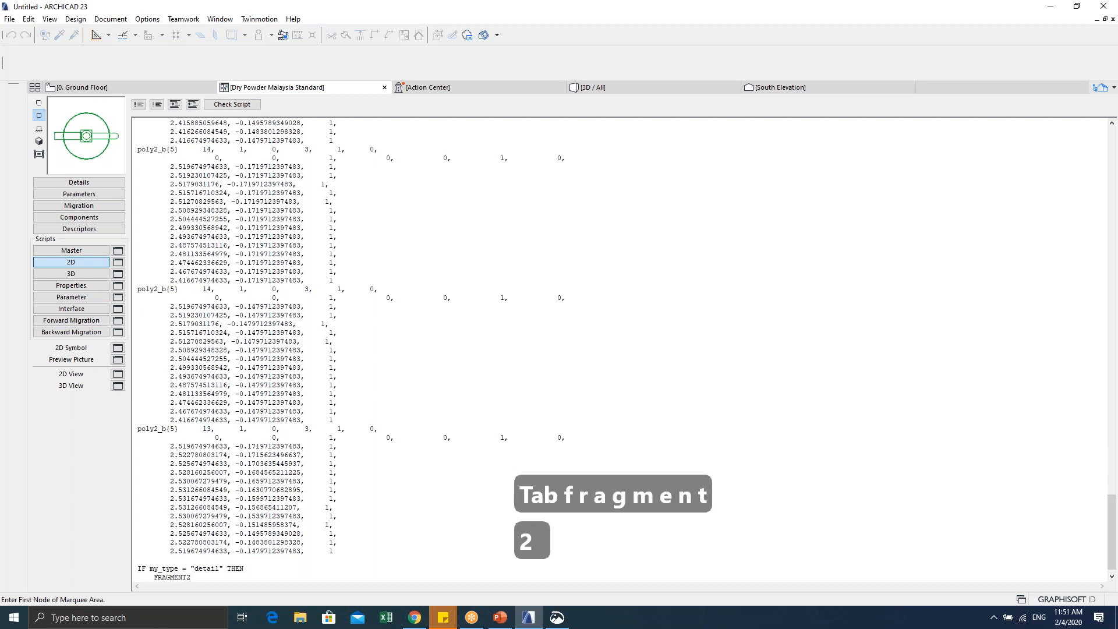
type("1,0")
key("Return")
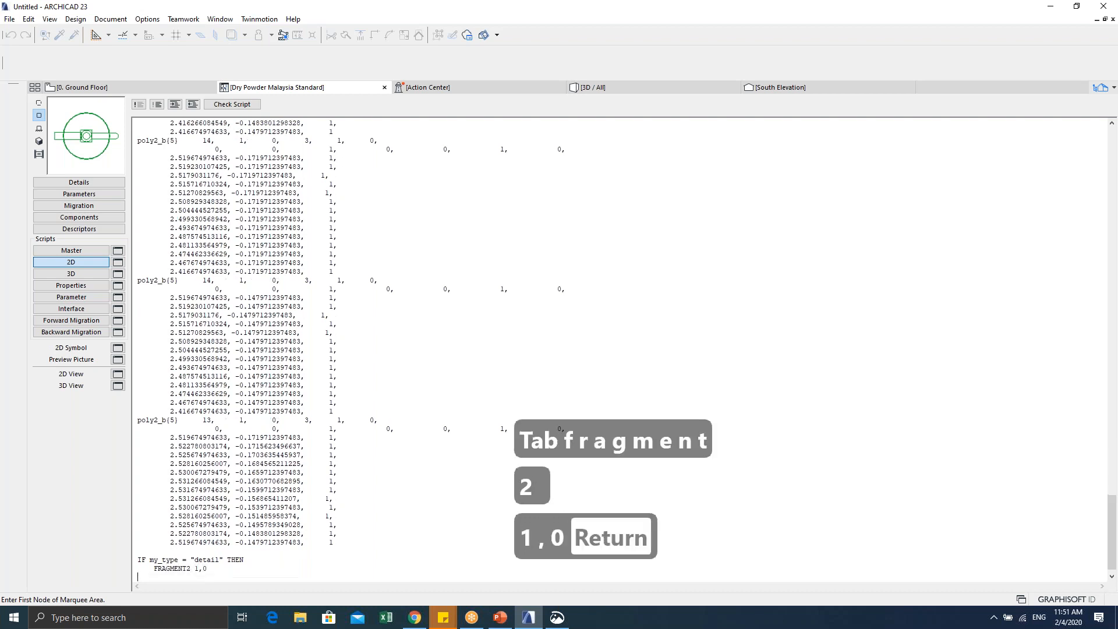
type("EN")
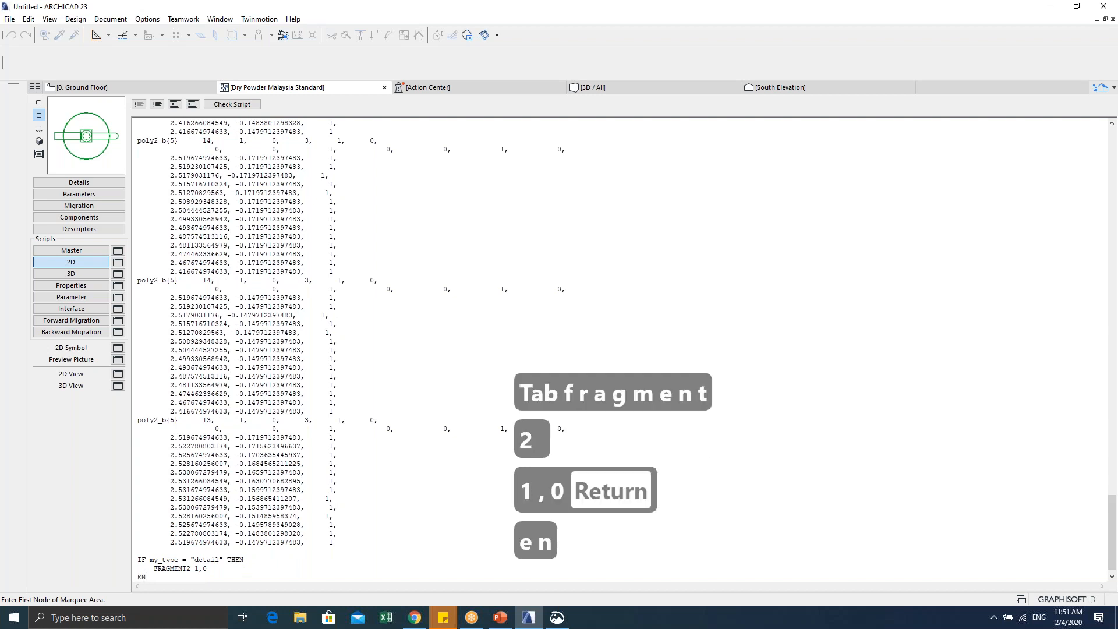
type("DIF")
key("Return")
key("Return")
type("IF")
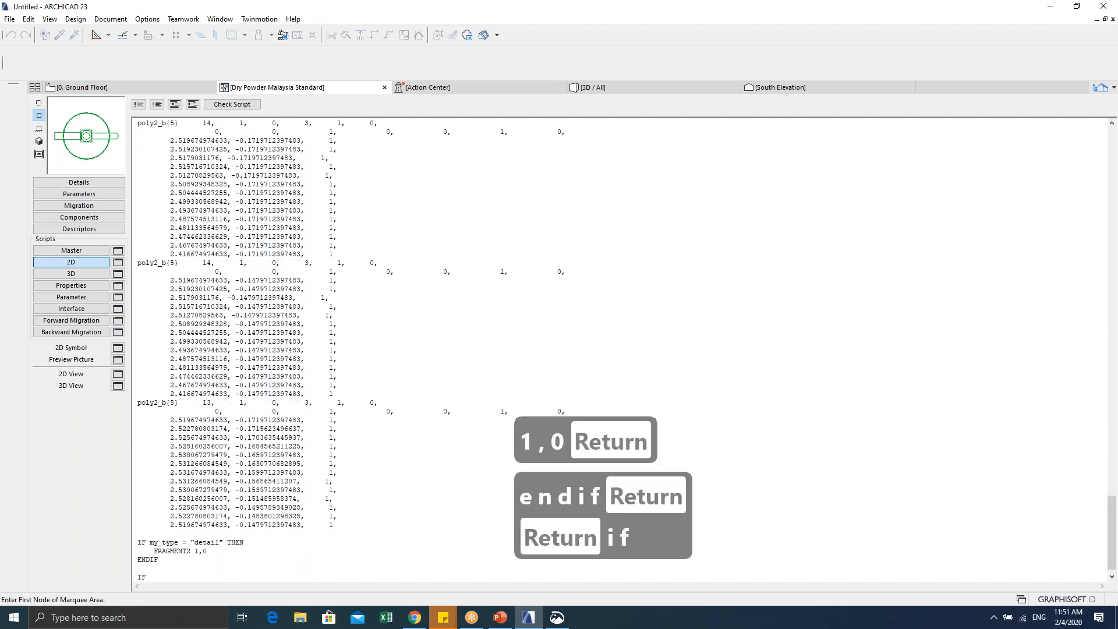
Step: Complete the second condition as IF my_type = "simple" THEN
key("Caps_Lock")
type("my_ty")
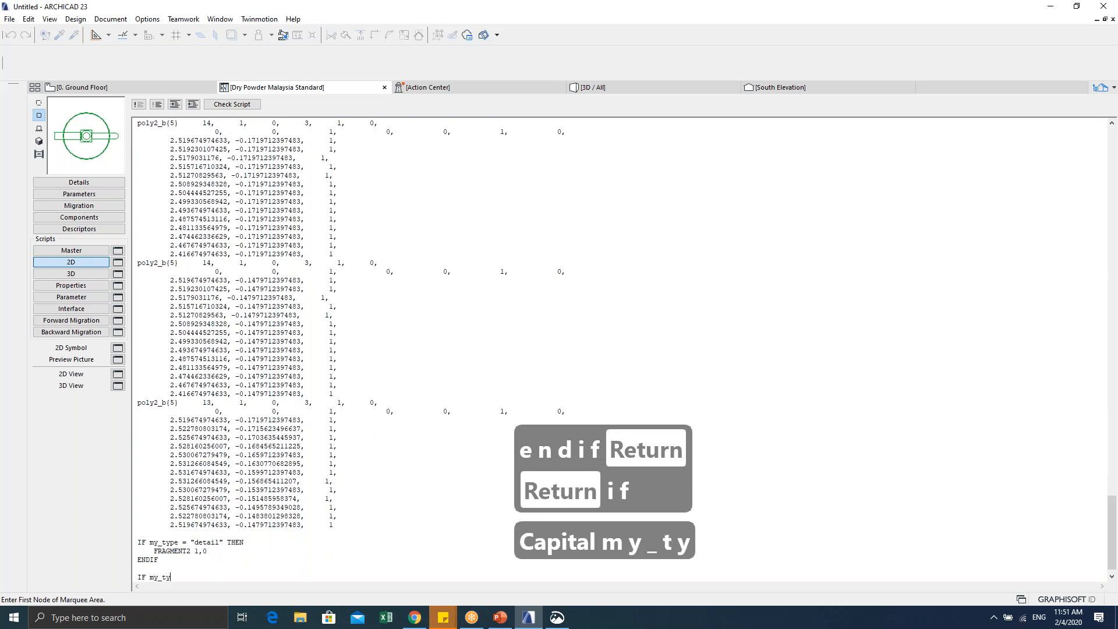
type("pe = ")
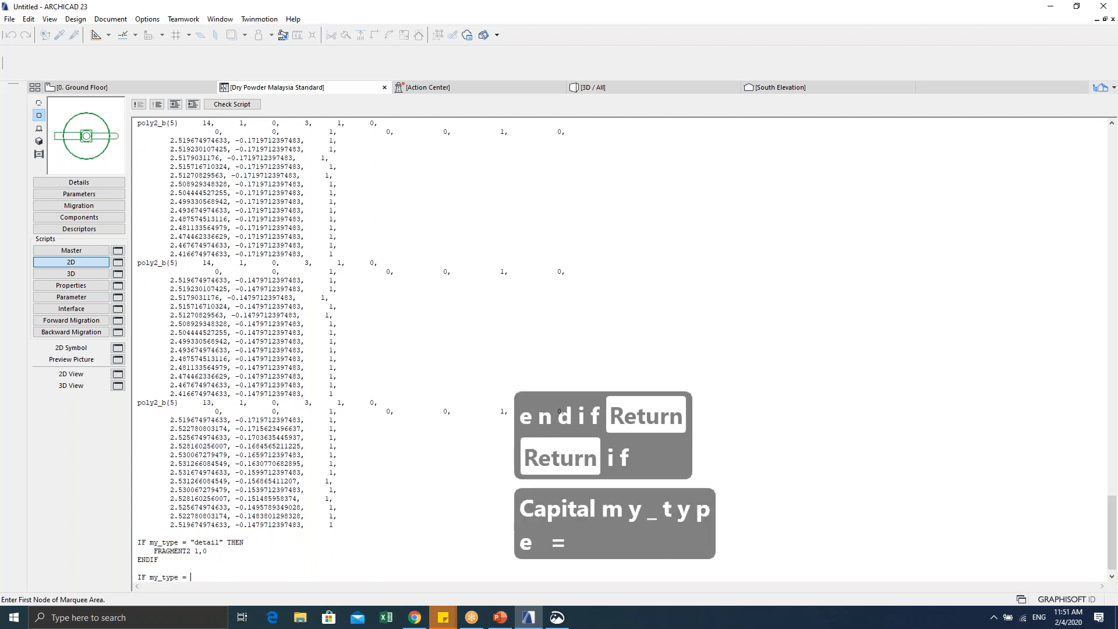
type("\"\"")
key("Left")
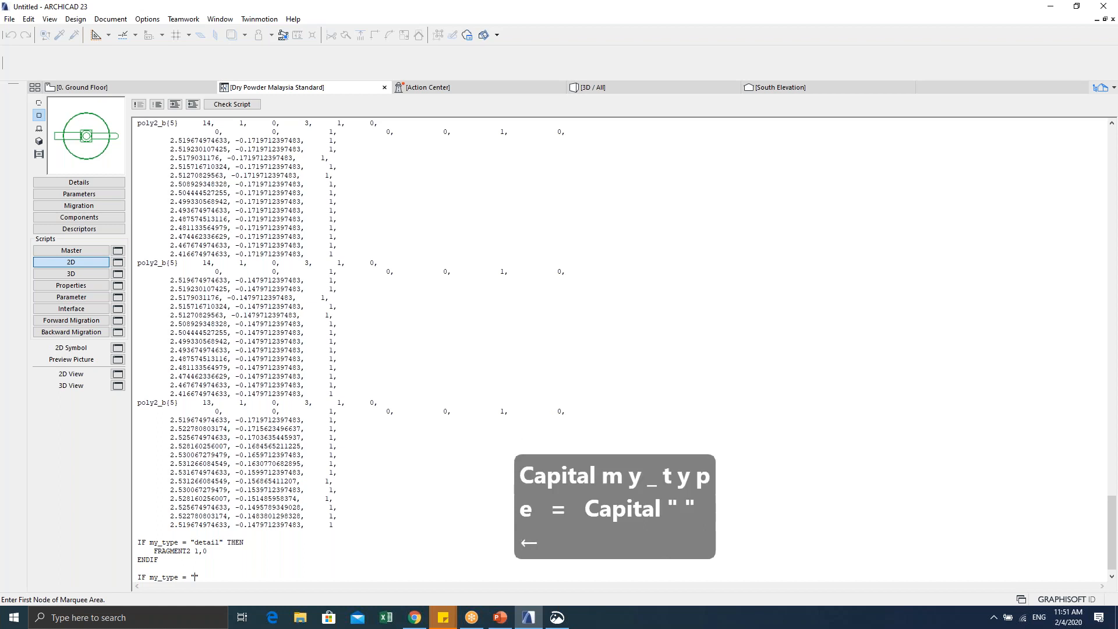
type("SIMPLE")
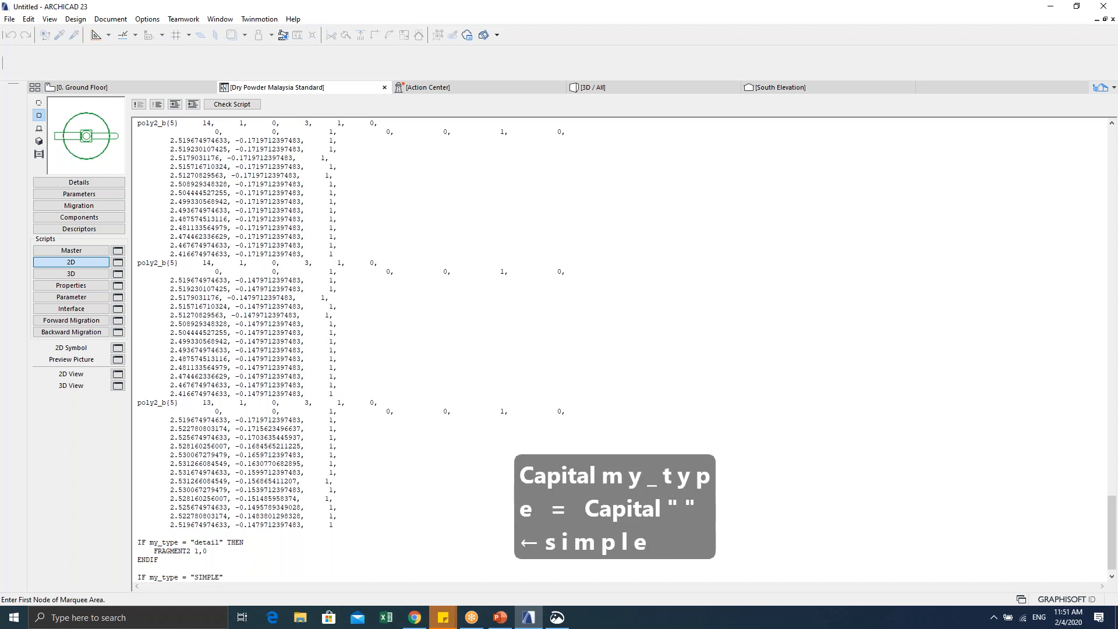
key("BackSpace")
key("BackSpace")
key("BackSpace")
key("BackSpace")
key("BackSpace")
key("BackSpace")
key("Caps_Lock")
type("sim")
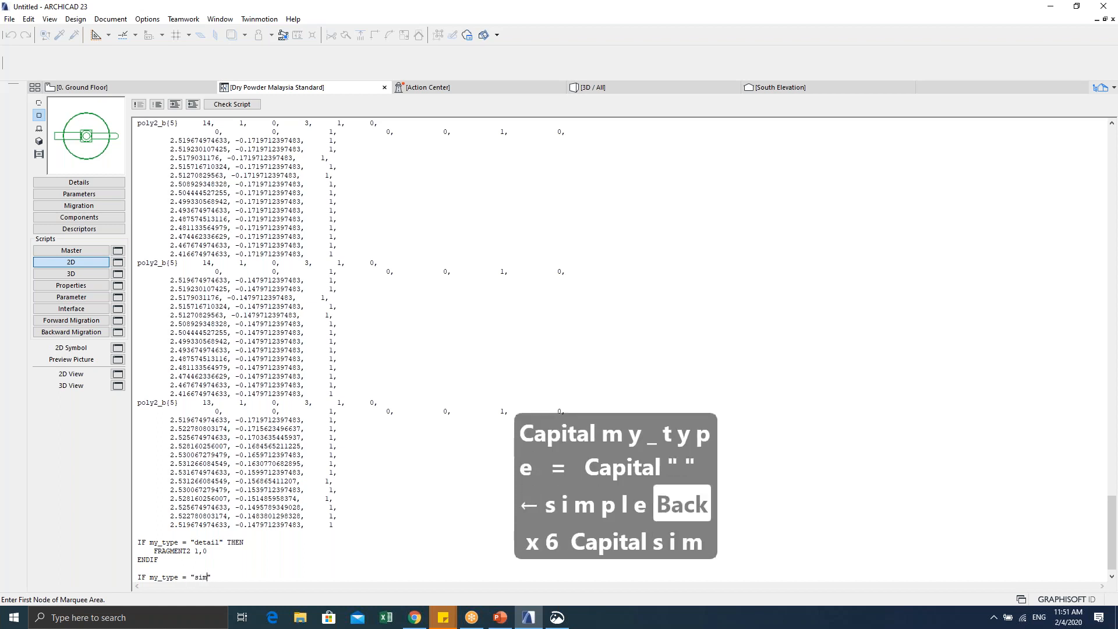
type("ple")
key("Right")
key("Caps_Lock")
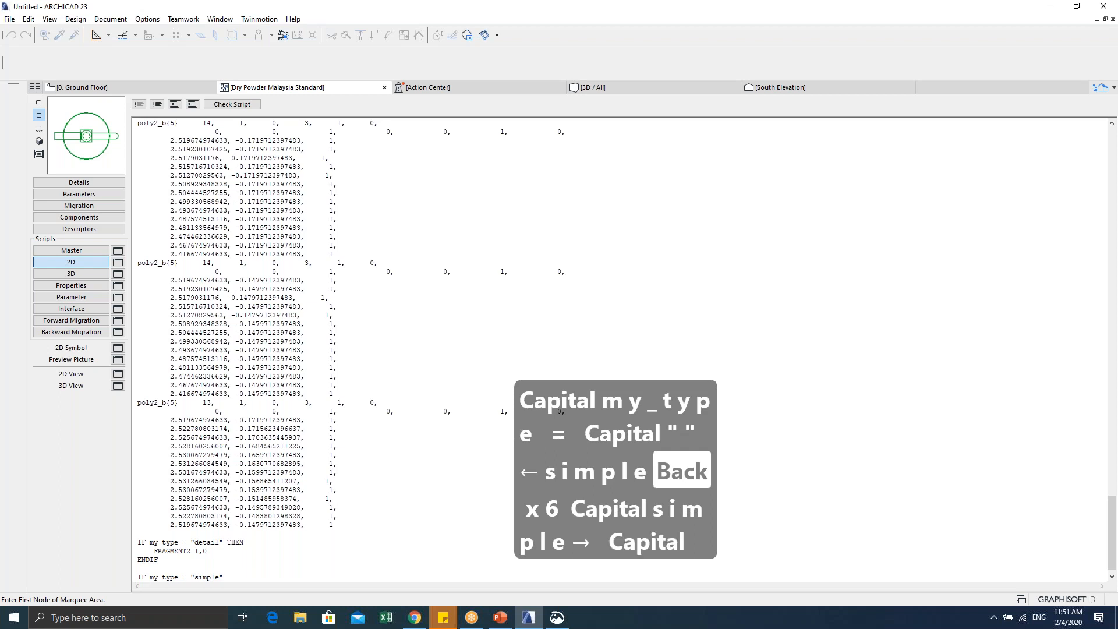
type("THREN")
key("BackSpace")
key("BackSpace")
key("BackSpace")
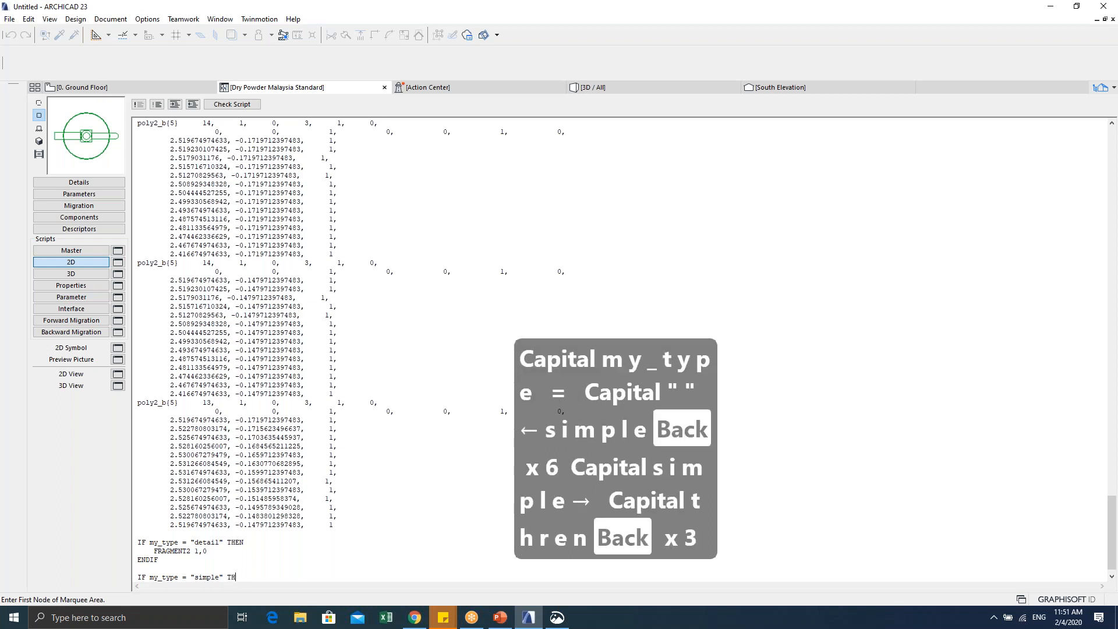
type("EN")
Step: Add an indented FRAGMENT2 2,0 line and ENDIF, then preview the object in 2D View
key("Return")
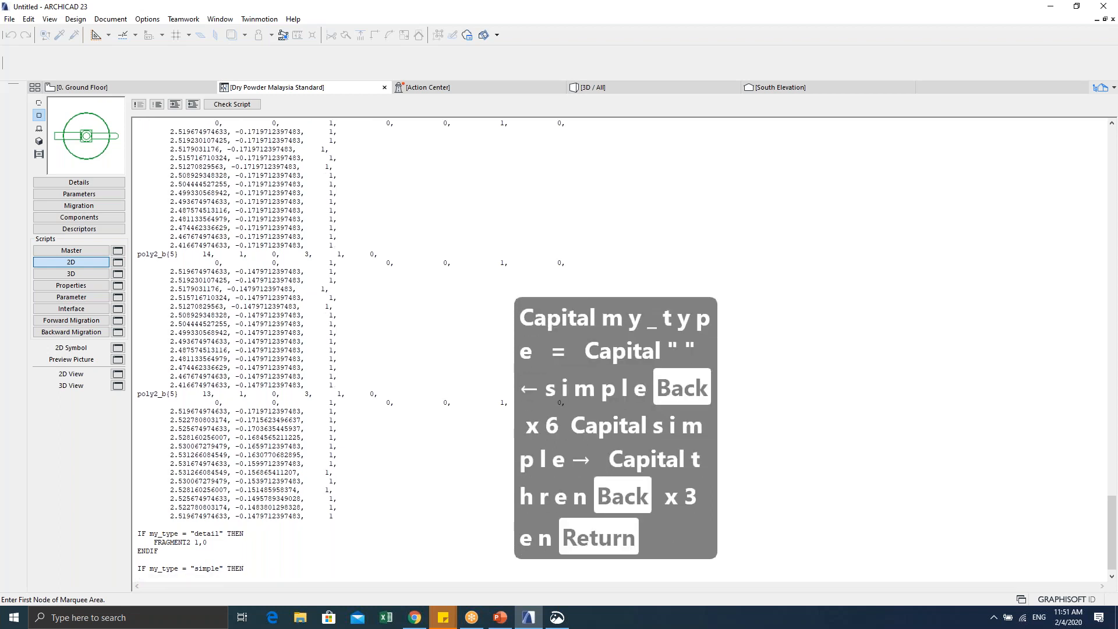
key("Tab")
type("FRAGME")
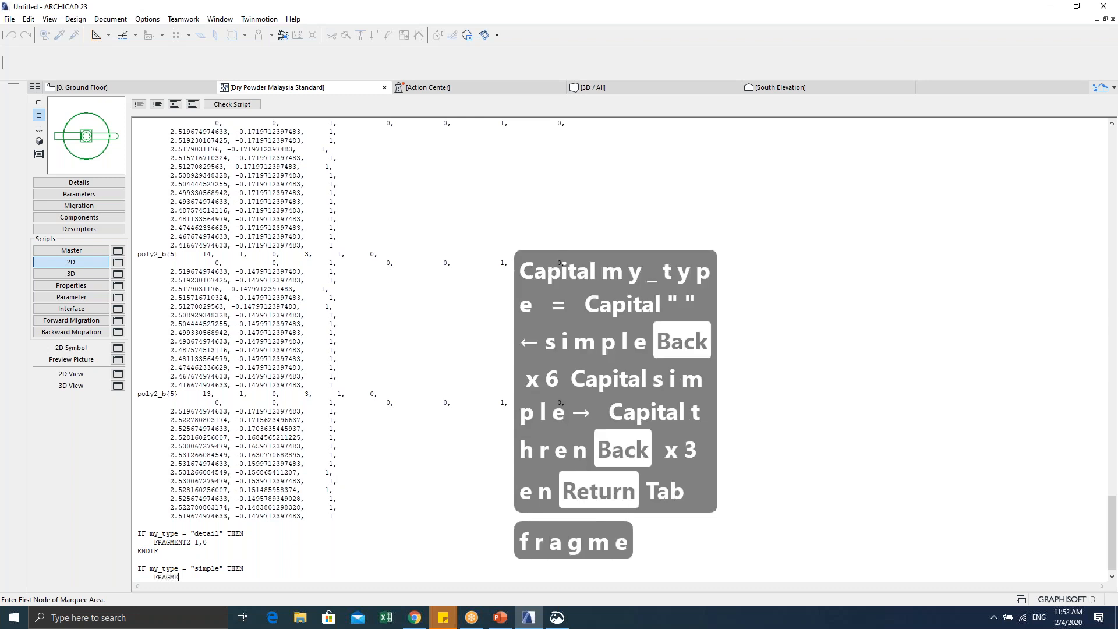
type("NT2 2,0")
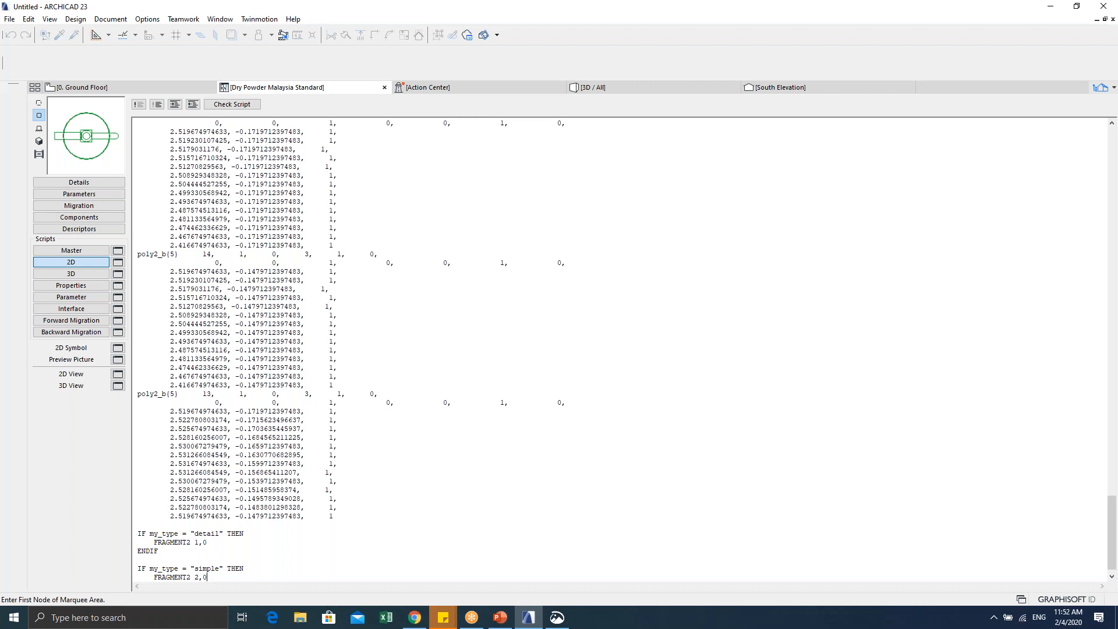
key("Return")
key("Return")
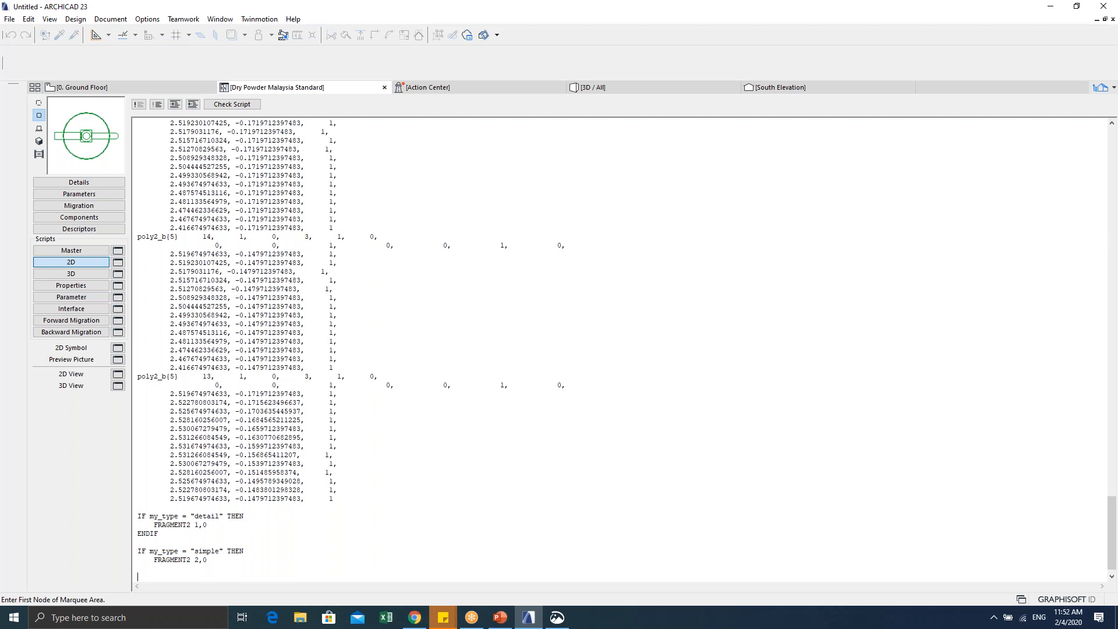
key("BackSpace")
key("BackSpace")
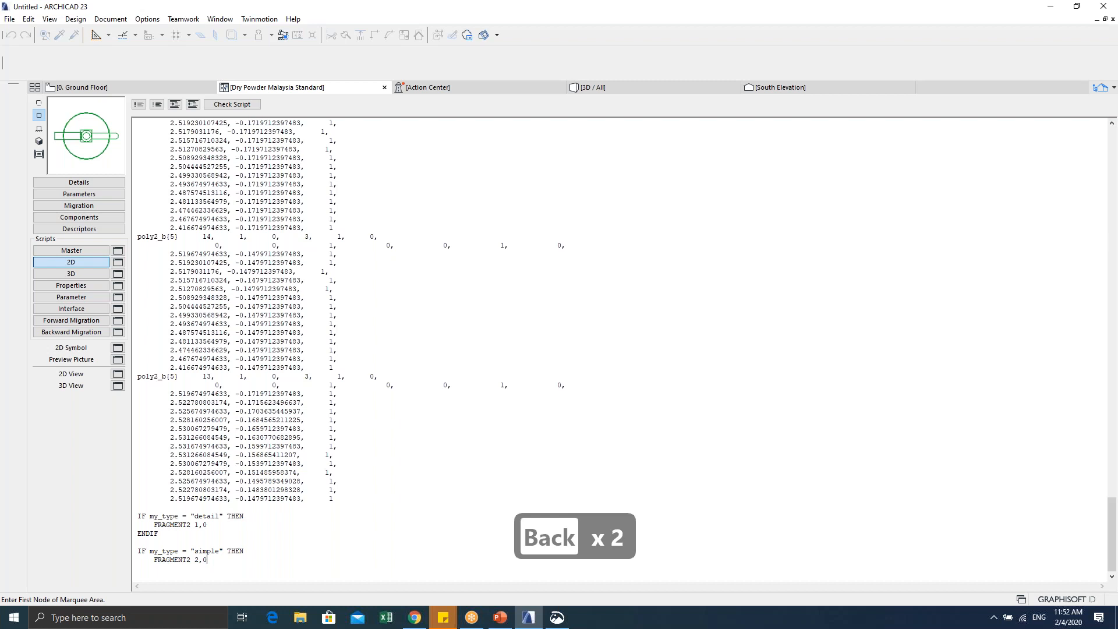
key("Return")
type("ENDIF")
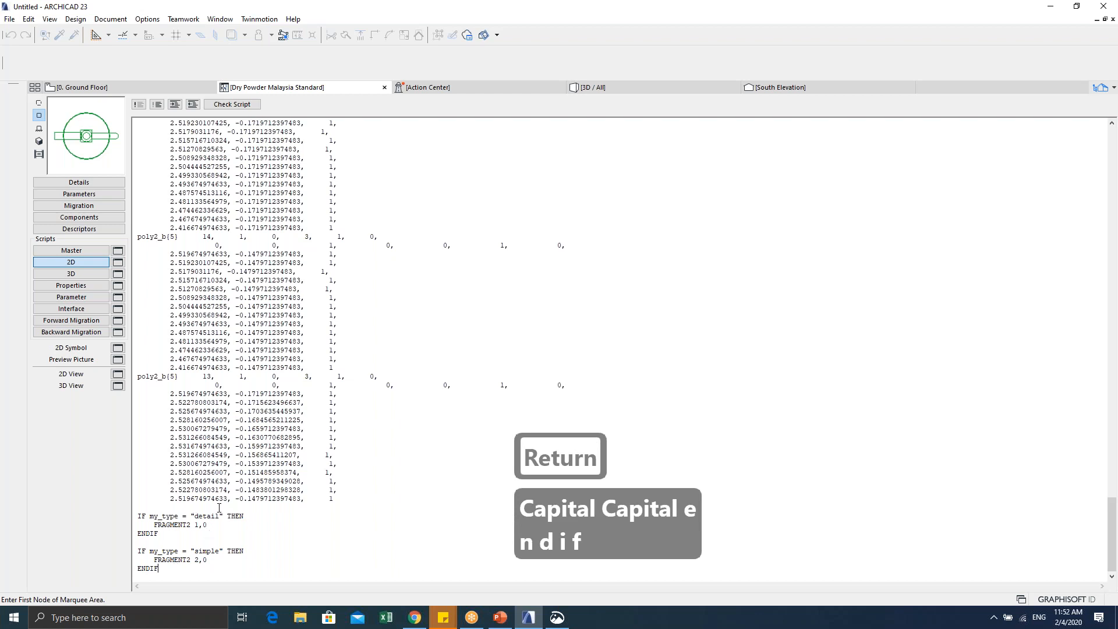
left_click(117, 374)
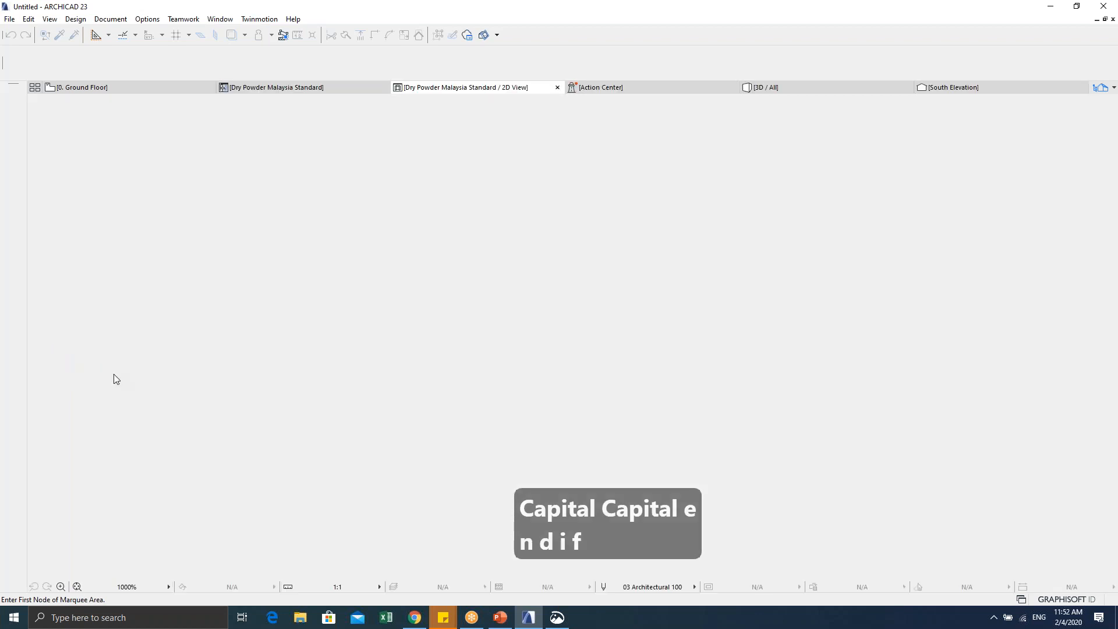
Step: Marquee and copy the entire circle-and-bars 2D View drawing, then return to the GDL editor
scroll(429, 340, "down", 4)
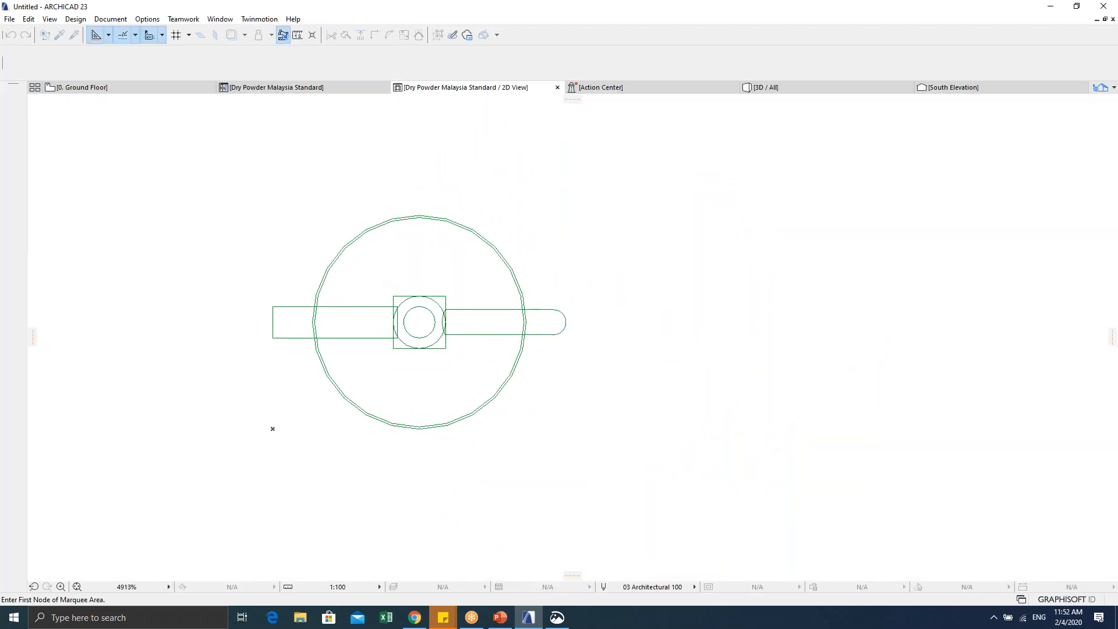
left_click(239, 178)
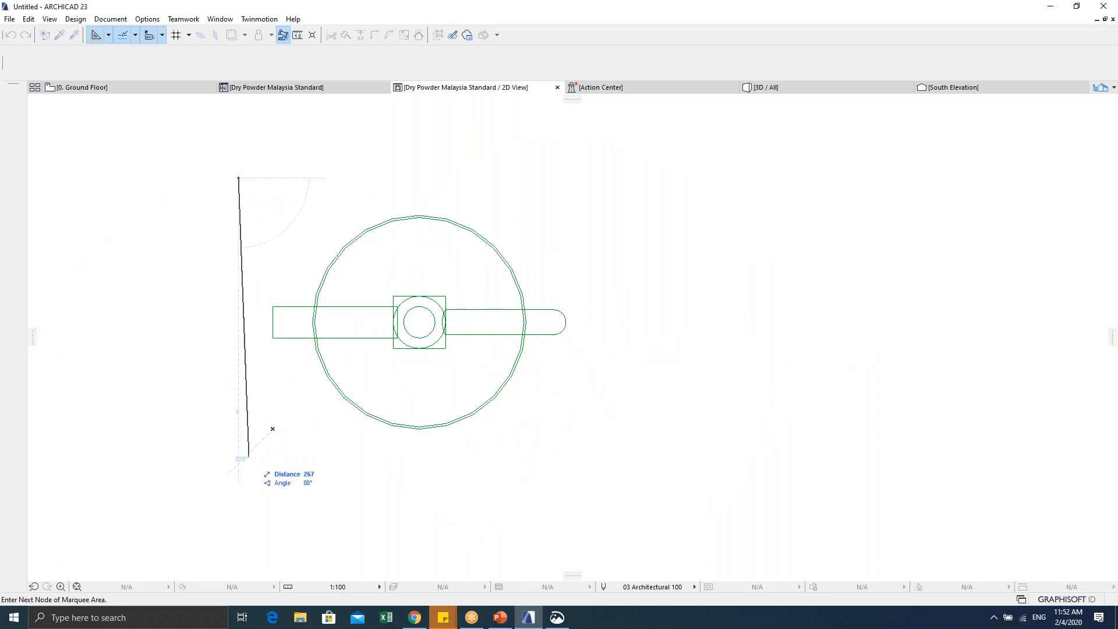
left_click(239, 459)
left_click(627, 459)
left_click(627, 177)
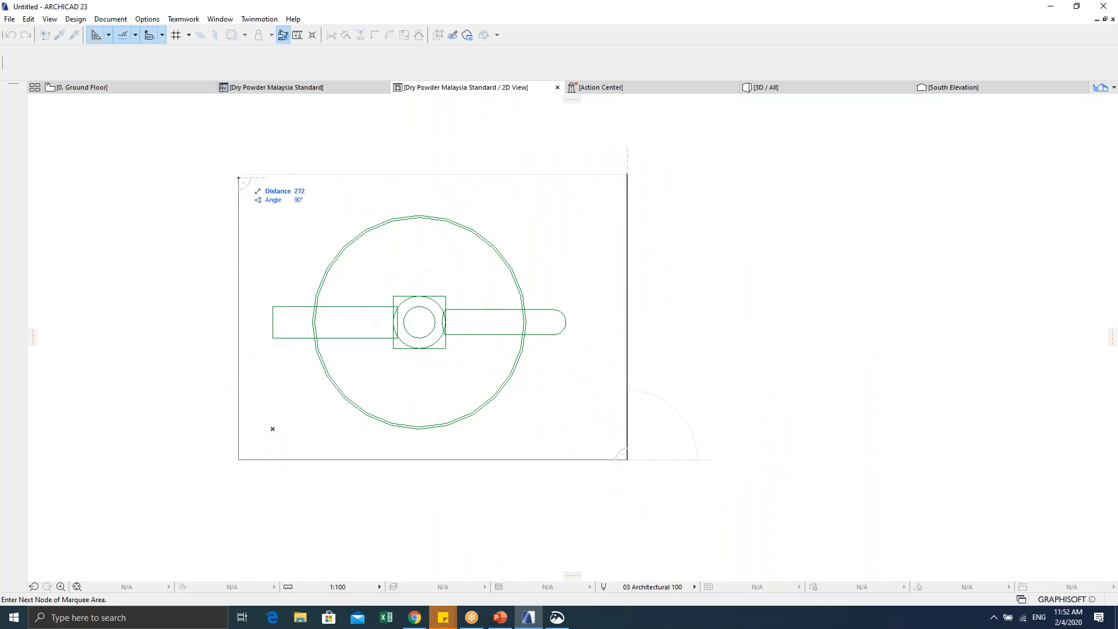
left_click(239, 178)
key("ctrl+c")
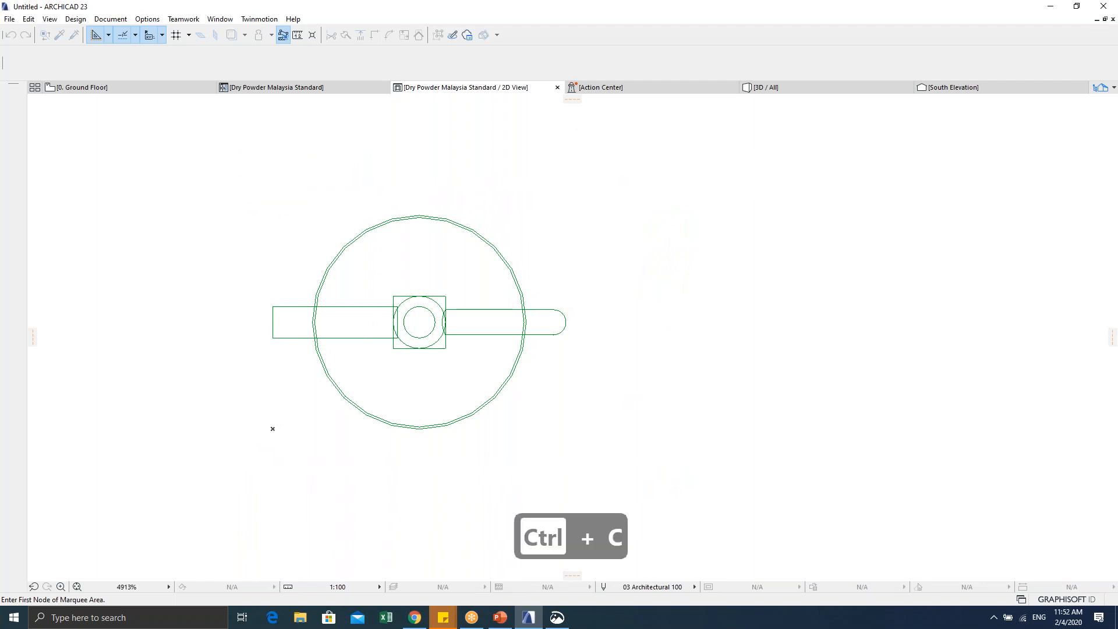
left_click(305, 88)
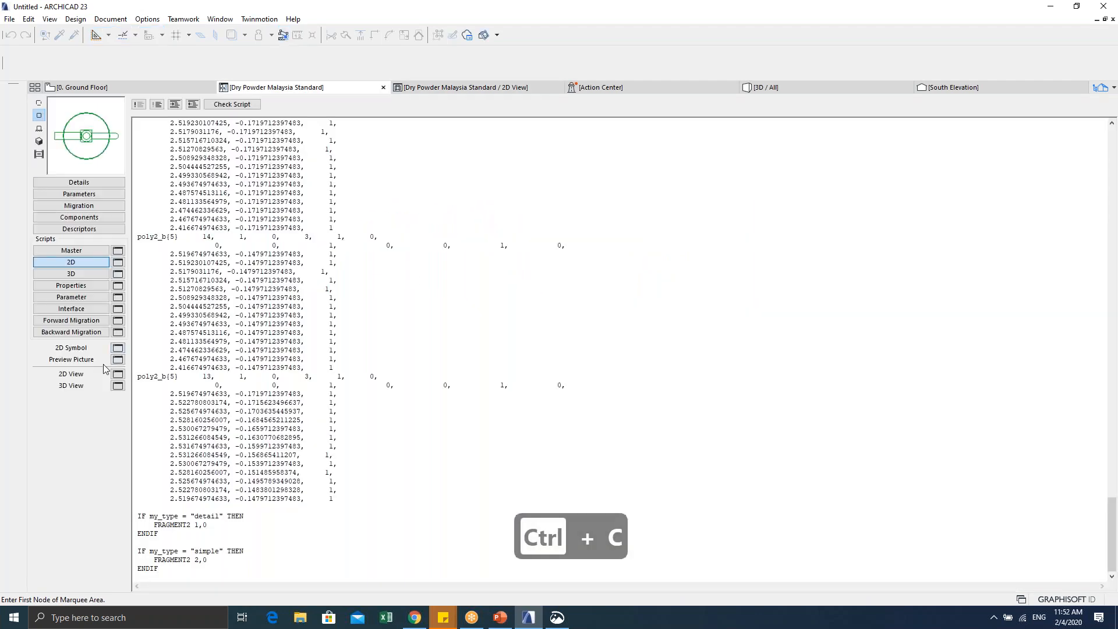
Step: Paste the copied drawing into the empty 2D Symbol and nudge it slightly upward
left_click(118, 348)
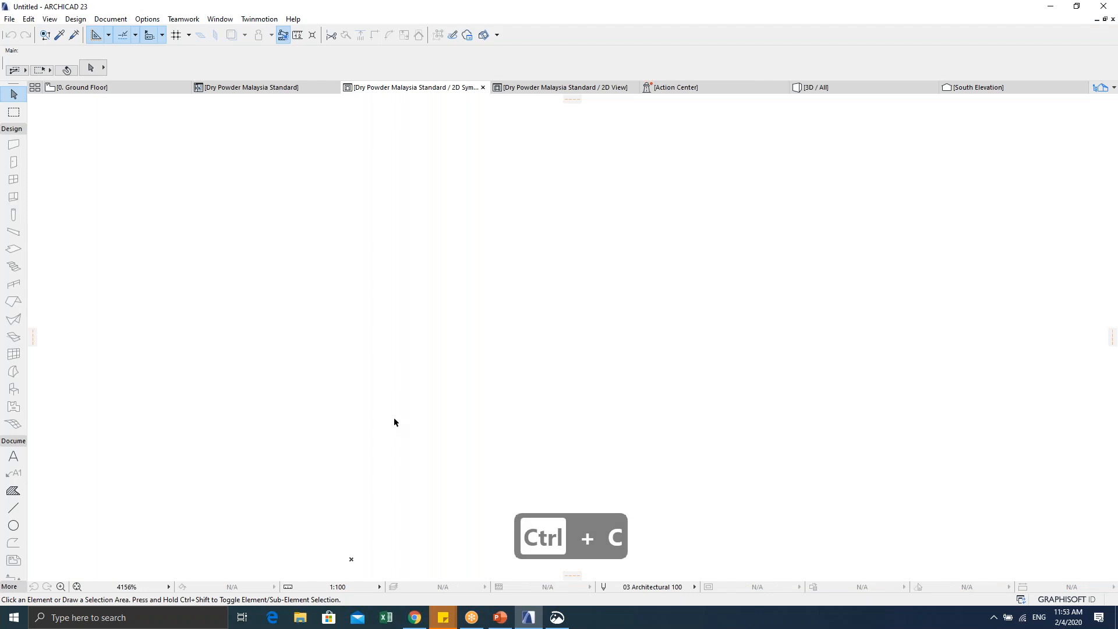
key("ctrl+v")
left_click_drag(397, 358, 397, 337)
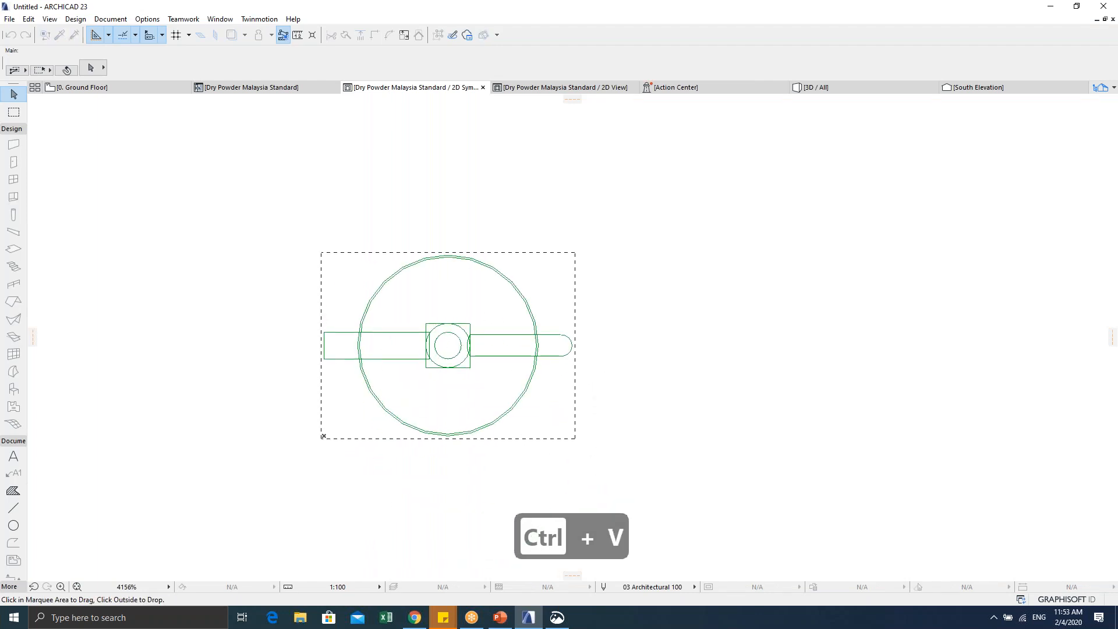
left_click(734, 364)
scroll(419, 378, "up", 2)
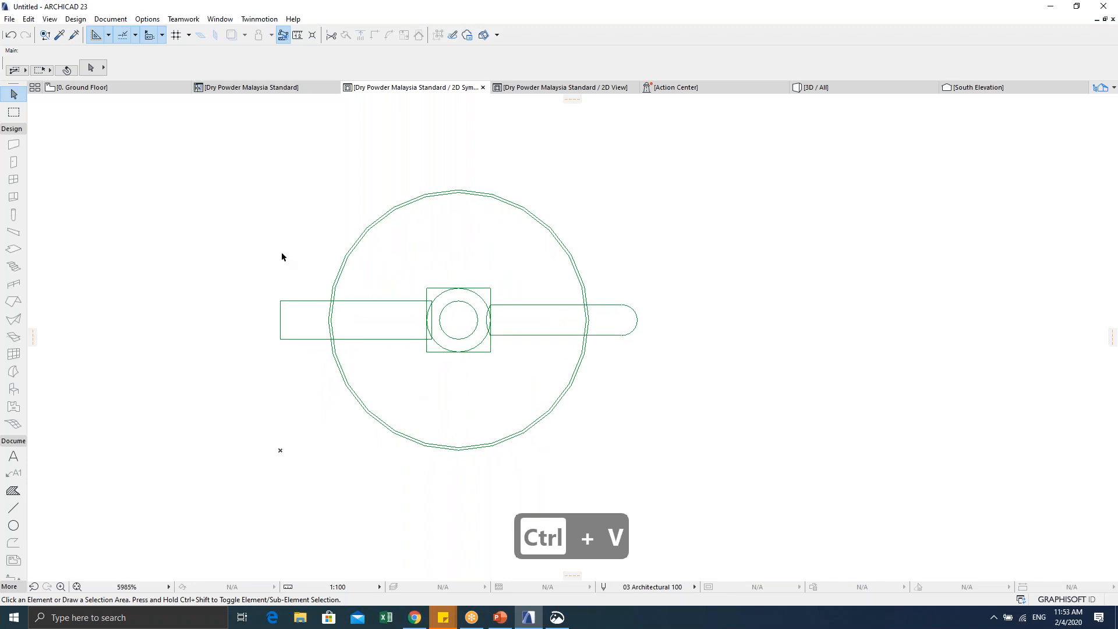
key("Escape")
left_click_drag(247, 175, 706, 451)
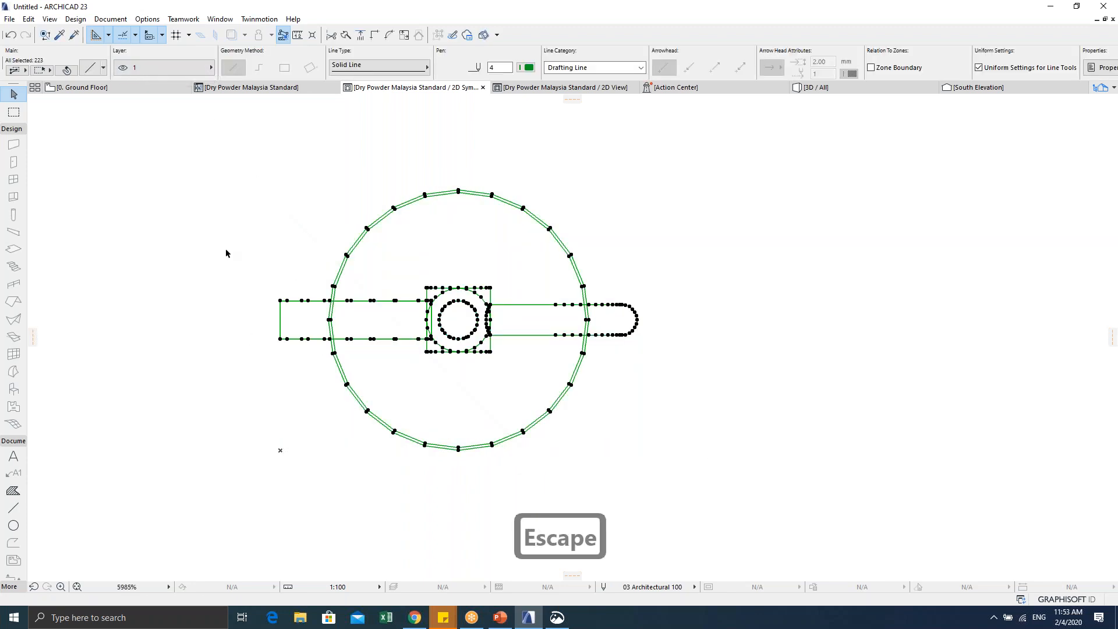
key("Escape")
scroll(280, 311, "down", 2)
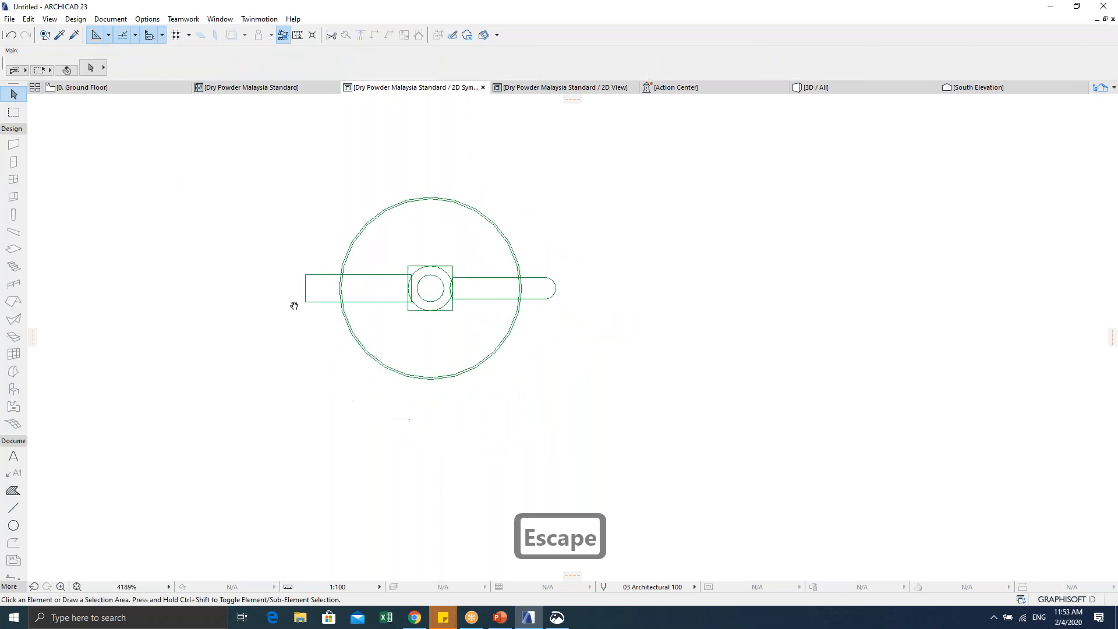
left_click(13, 456)
Step: Draw a solid Foreground red polygonal fill triangle over the lower half of the drawing
left_click(12, 492)
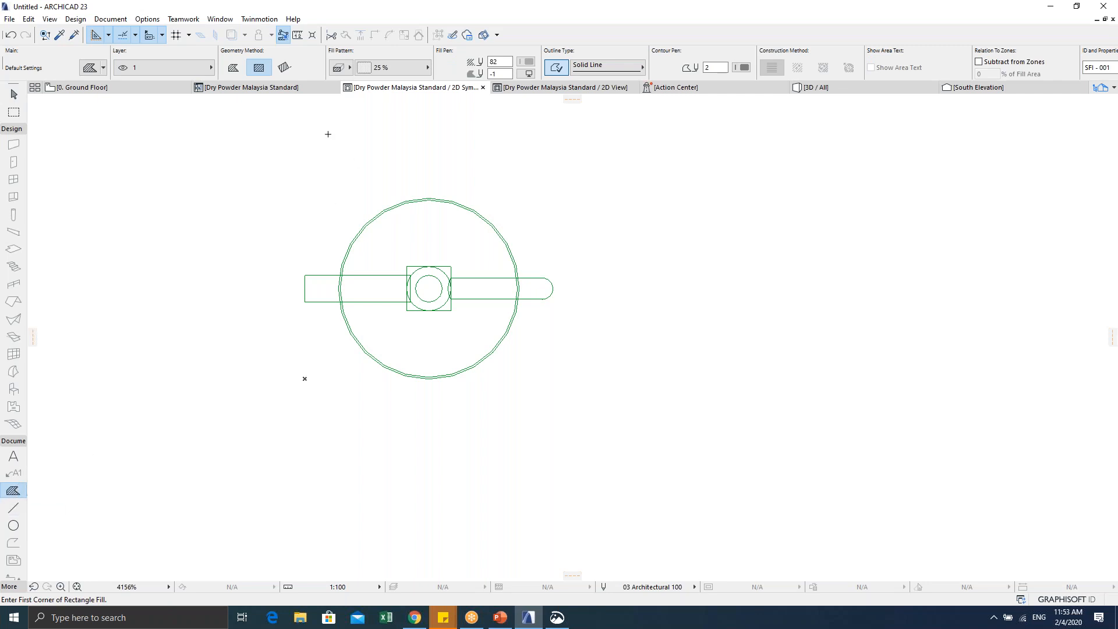
left_click(401, 67)
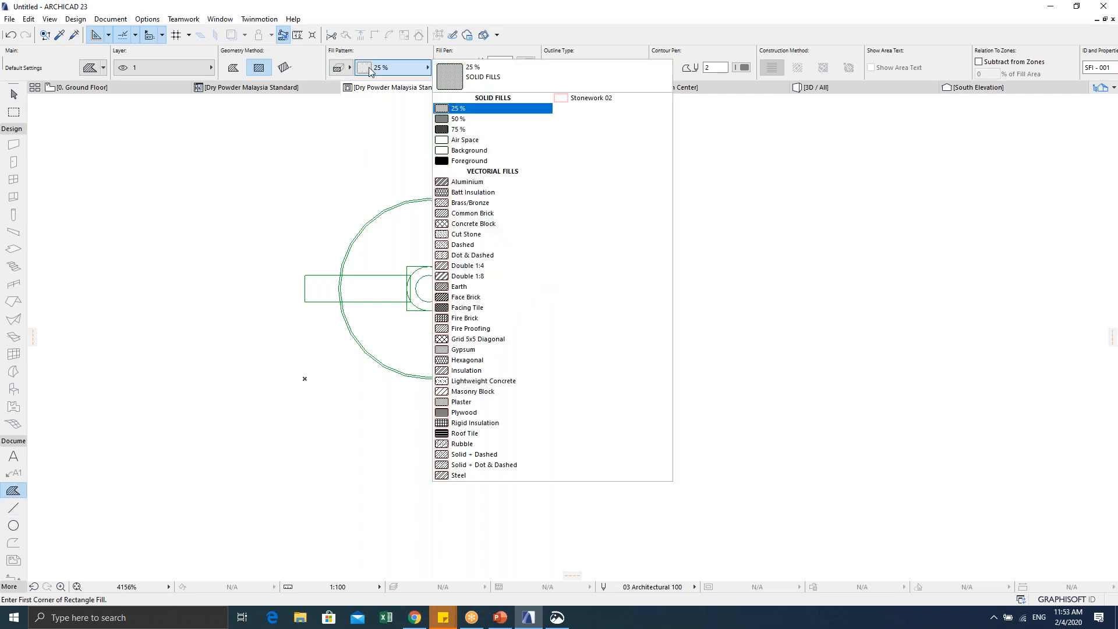
left_click(481, 161)
left_click(525, 62)
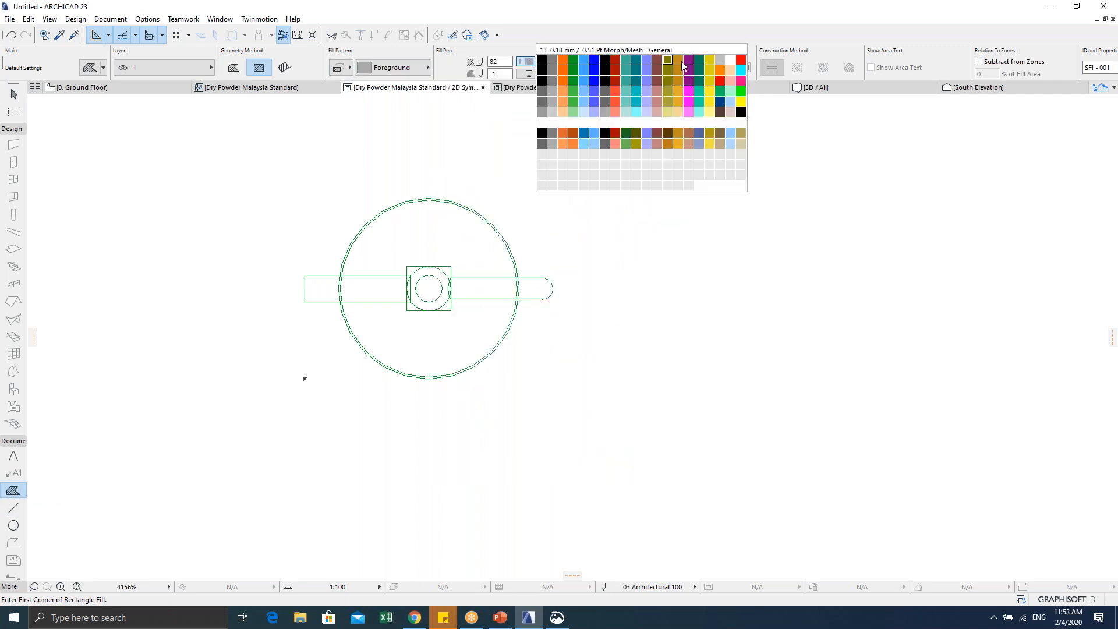
left_click(741, 60)
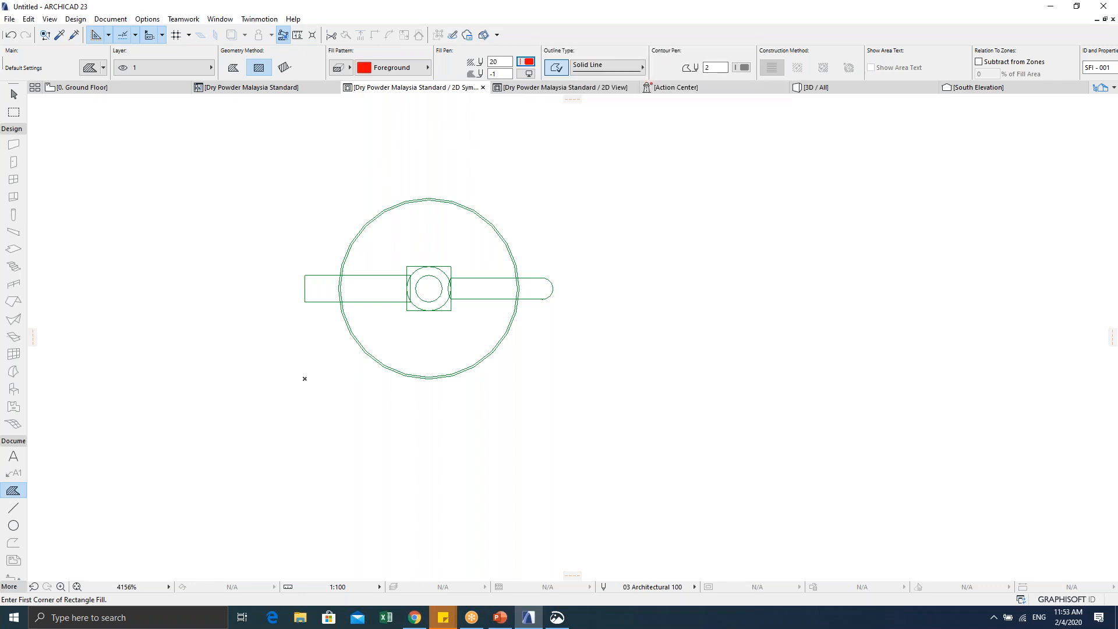
left_click(233, 68)
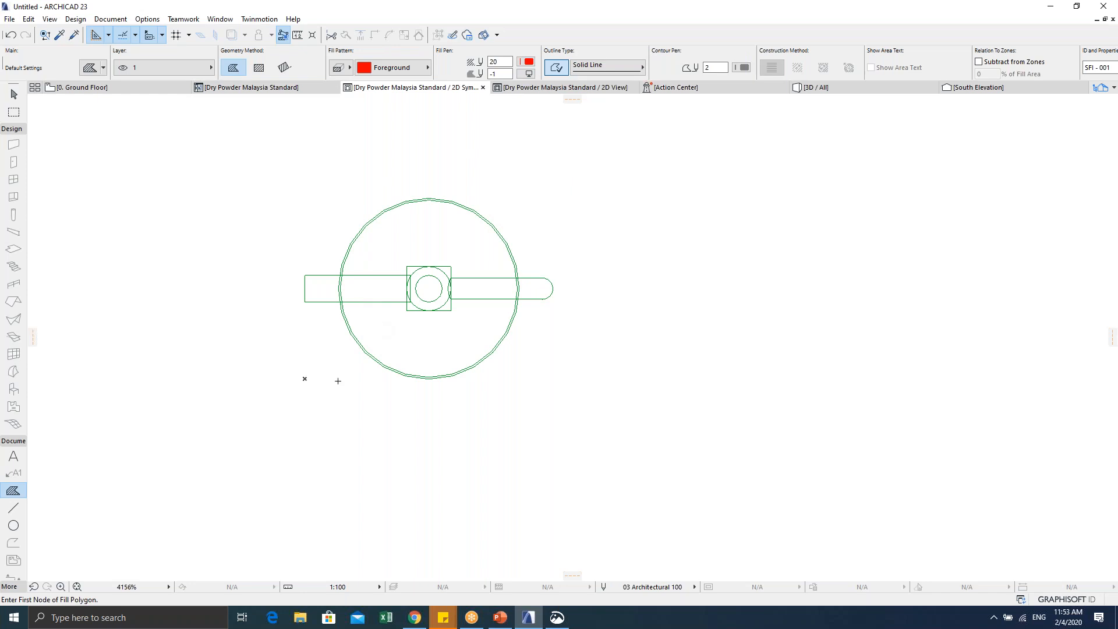
left_click(304, 378)
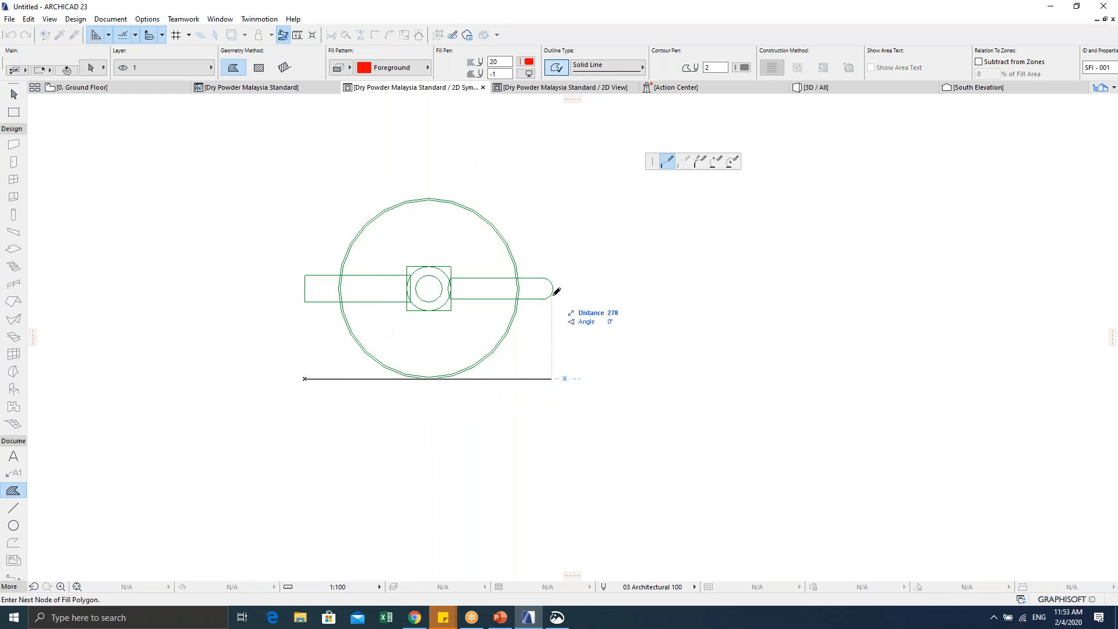
left_click(552, 378)
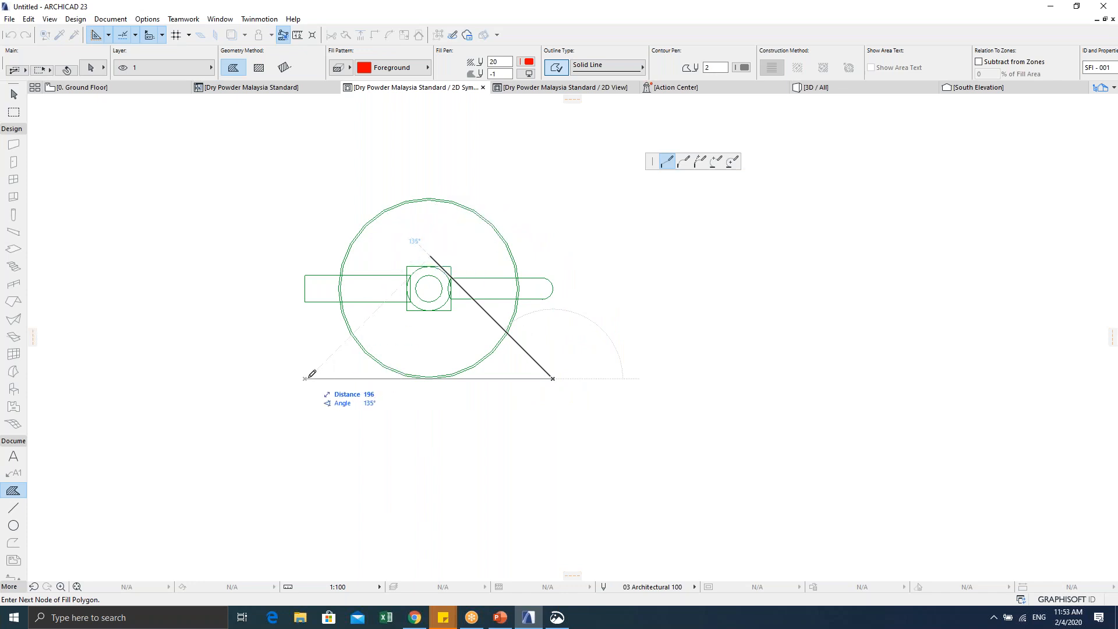
left_click(308, 375)
left_click(305, 379)
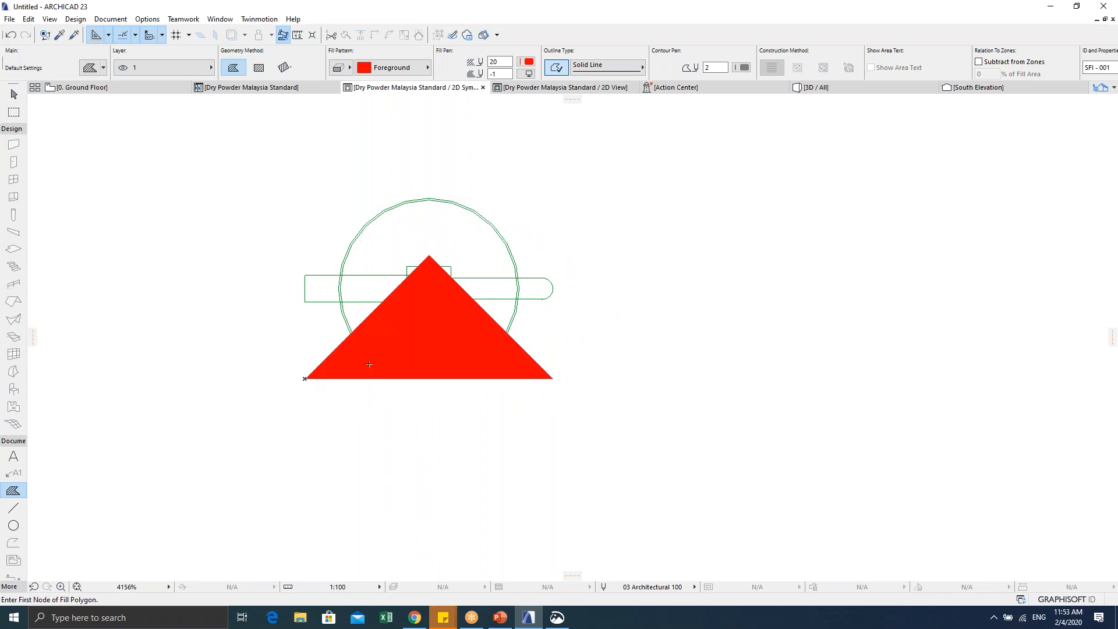
scroll(396, 414, "down", 2)
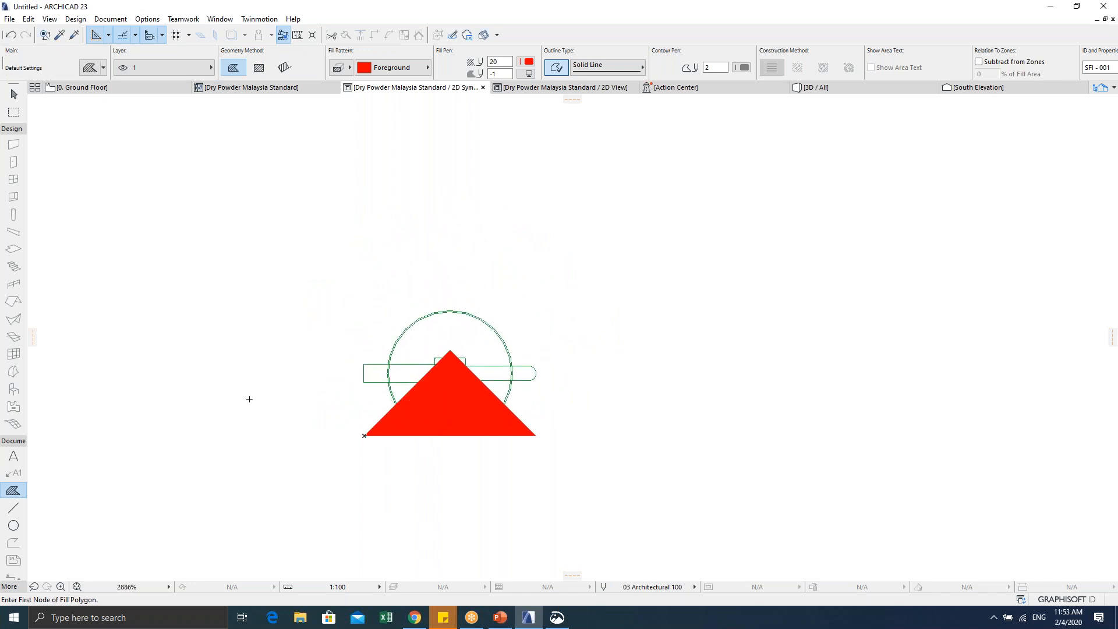
key("Escape")
Step: Place a red text label 'DP' above the symbol
left_click(14, 455)
left_click(300, 169)
left_click(449, 280)
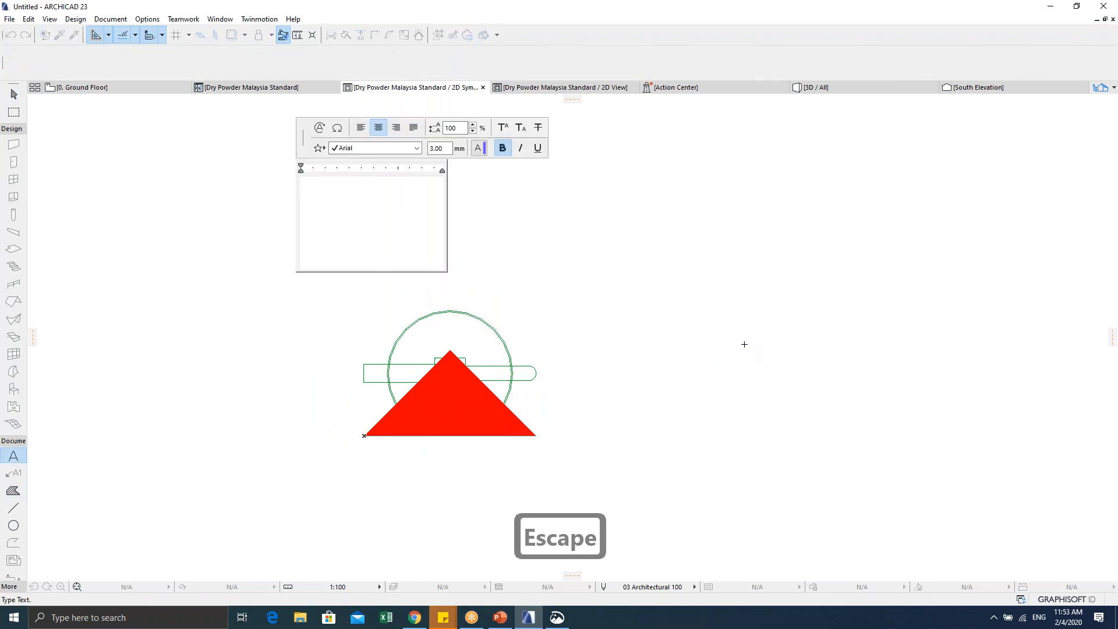
type("DP")
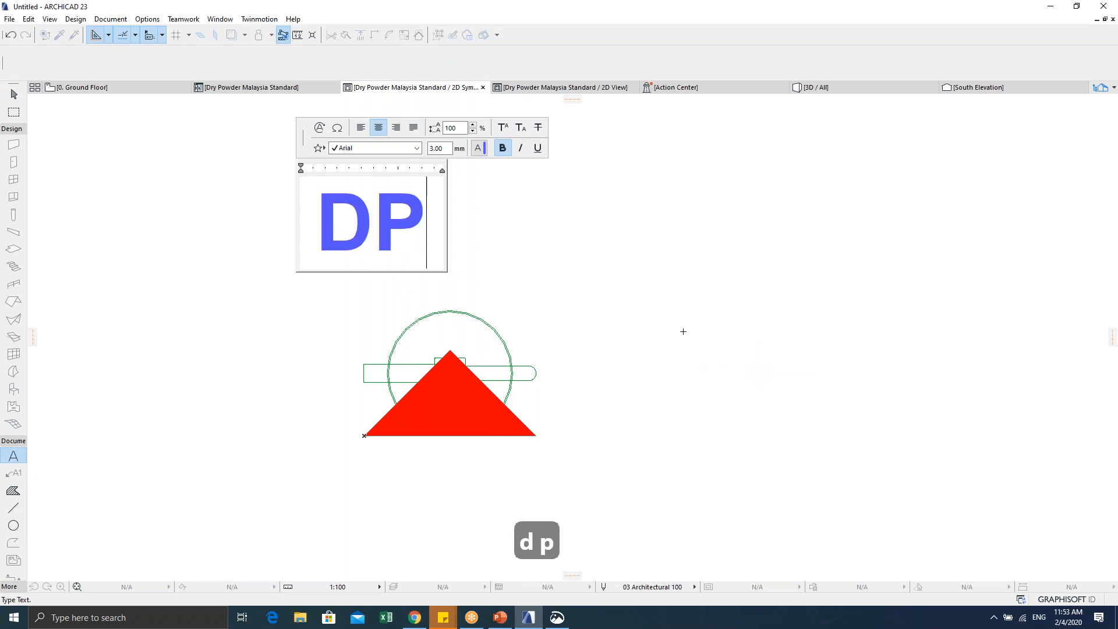
key("ctrl+a")
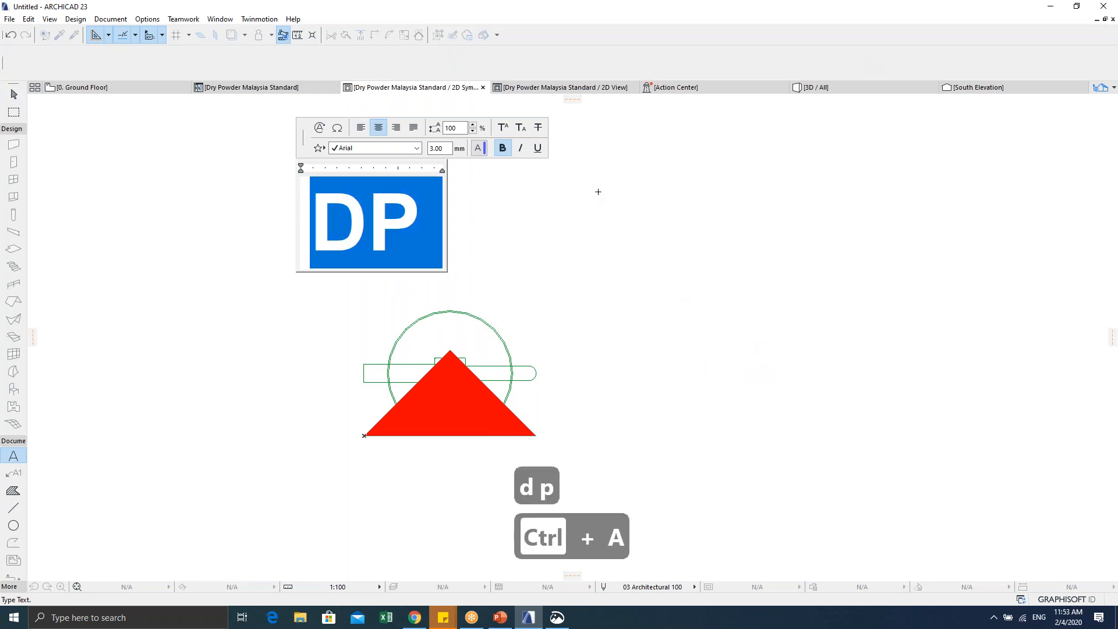
left_click(480, 149)
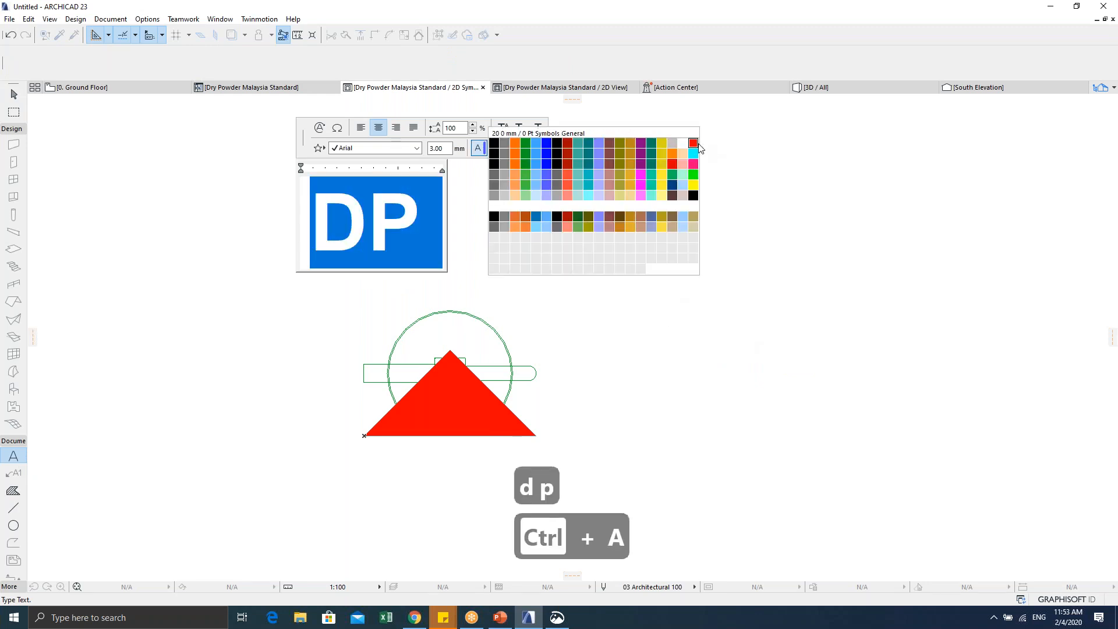
left_click(696, 153)
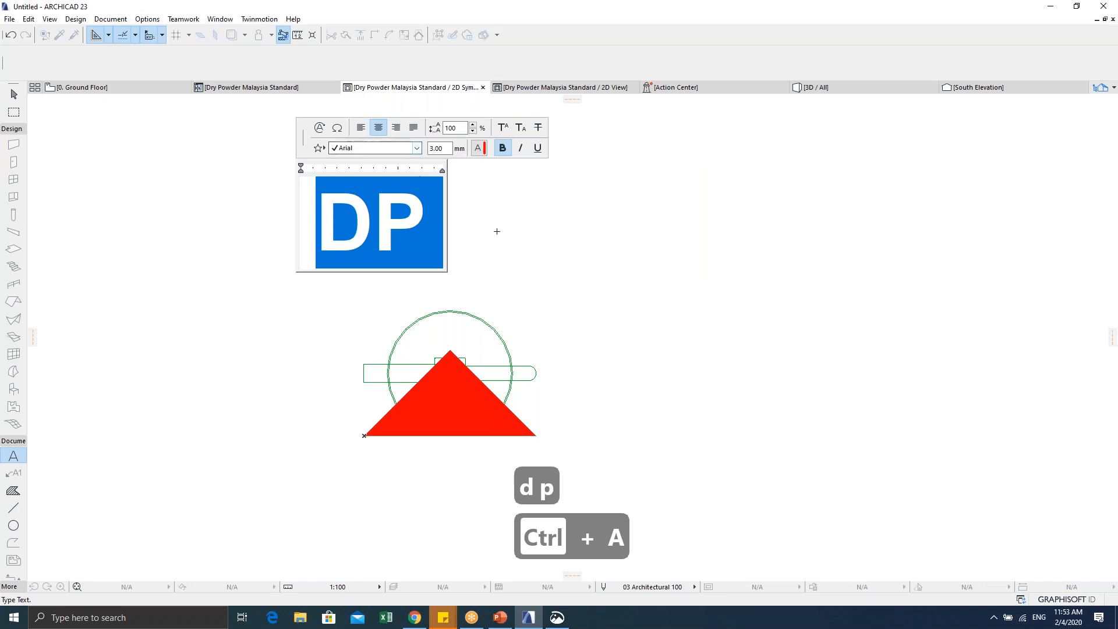
left_click(543, 256)
key("Escape")
key("Escape")
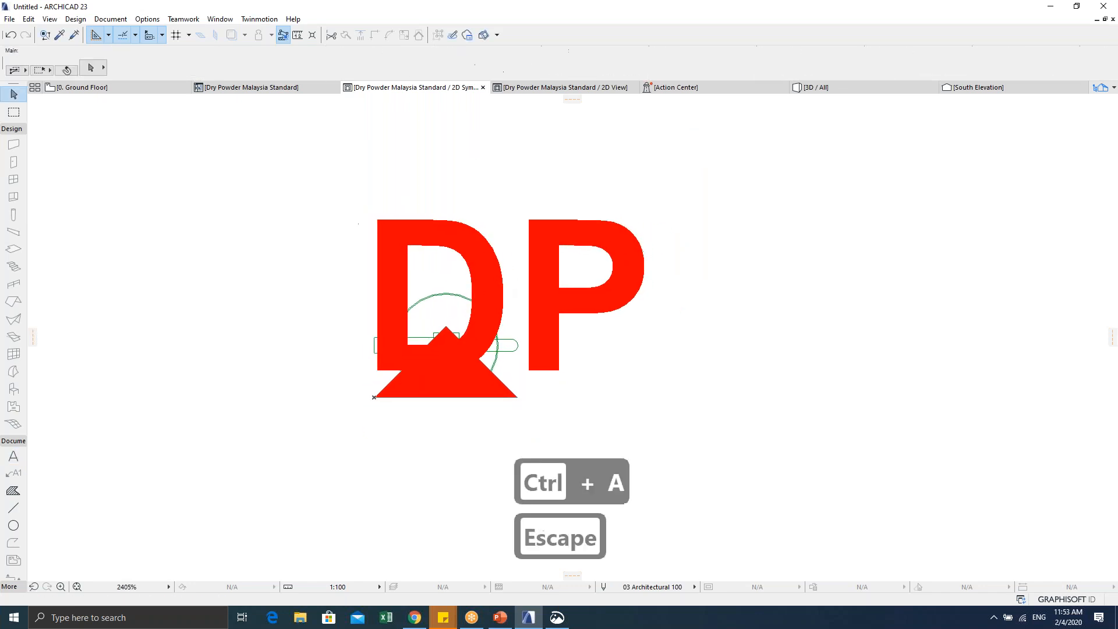
Step: Select the DP label and set its text size to 1.00 mm
left_click_drag(258, 141, 410, 242)
left_click_drag(380, 63, 331, 62)
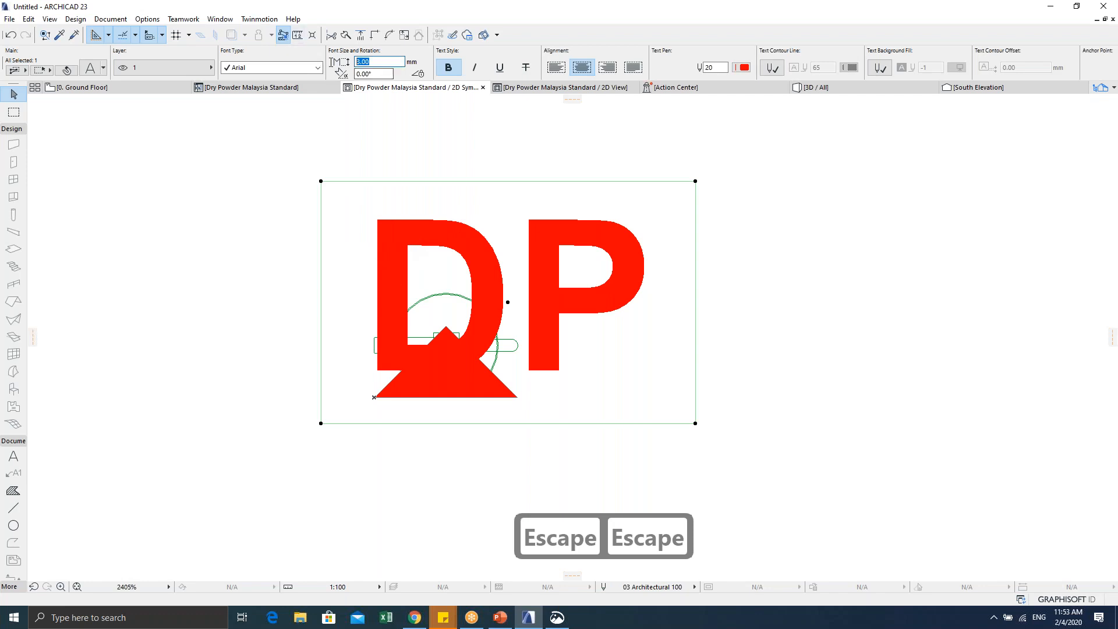
type("1")
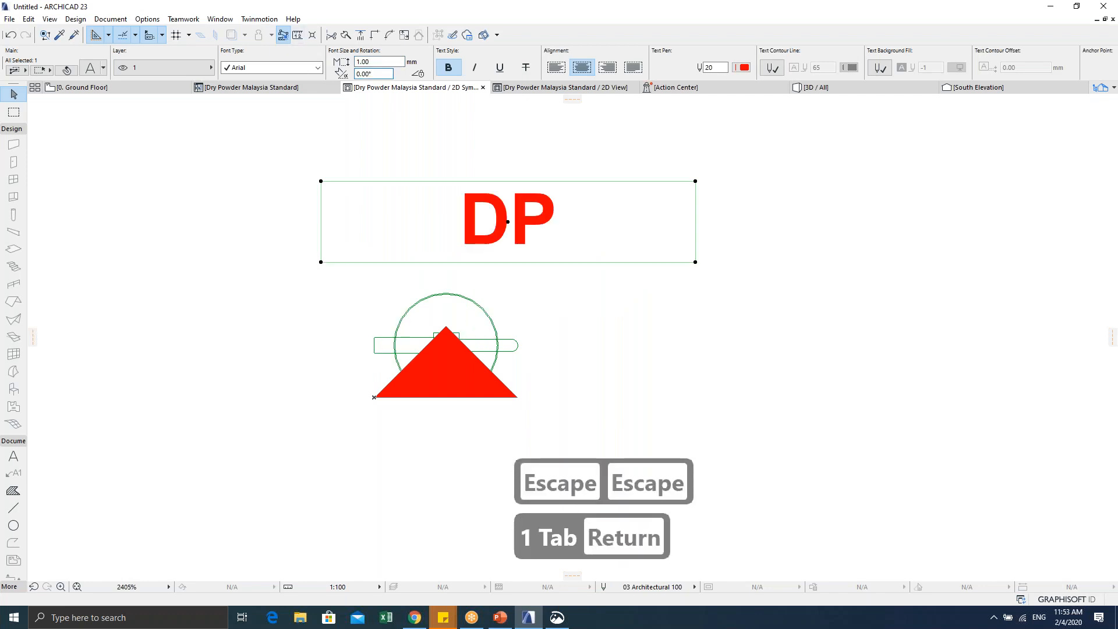
key("ctrl+e")
Step: Rotate the DP label 90° and stretch its corner to enlarge it
left_click(507, 222)
left_click(510, 323)
left_click(600, 222)
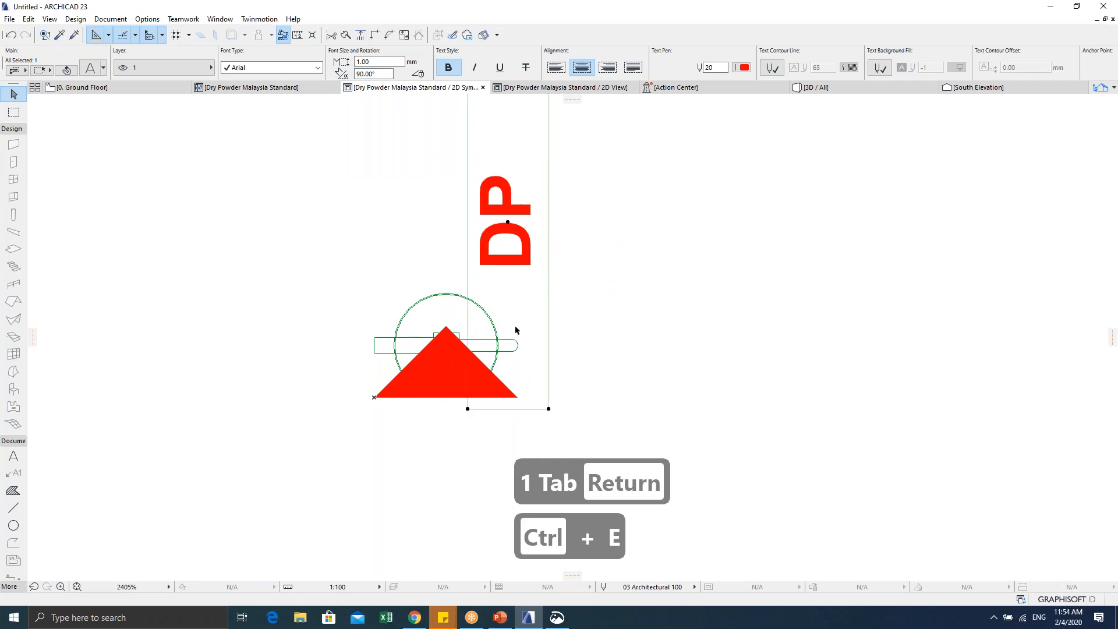
scroll(553, 402, "down", 2)
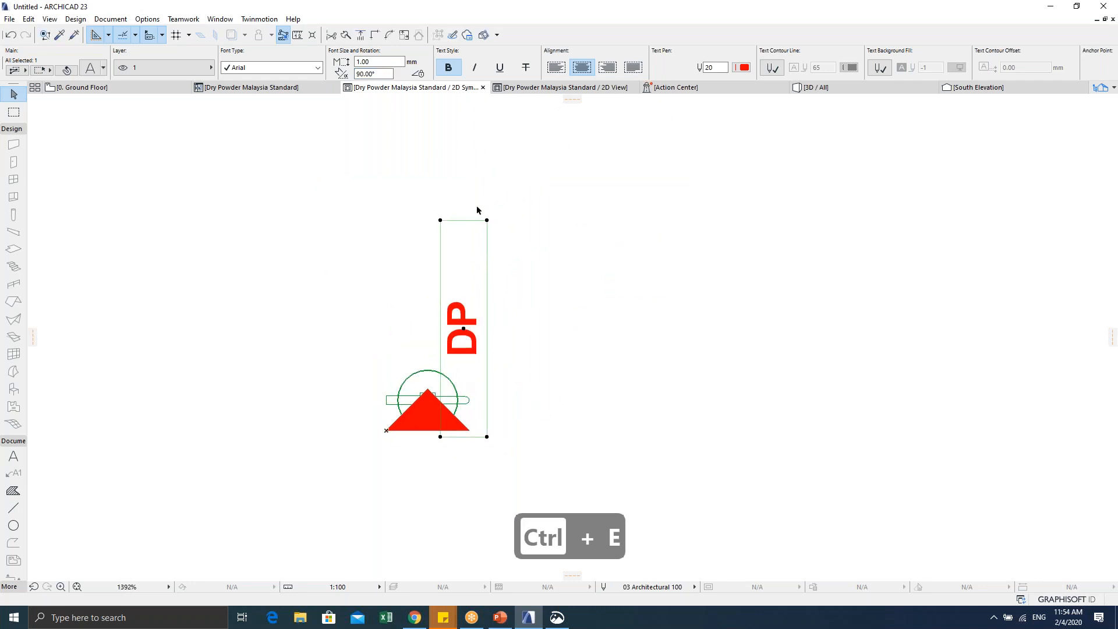
left_click(487, 220)
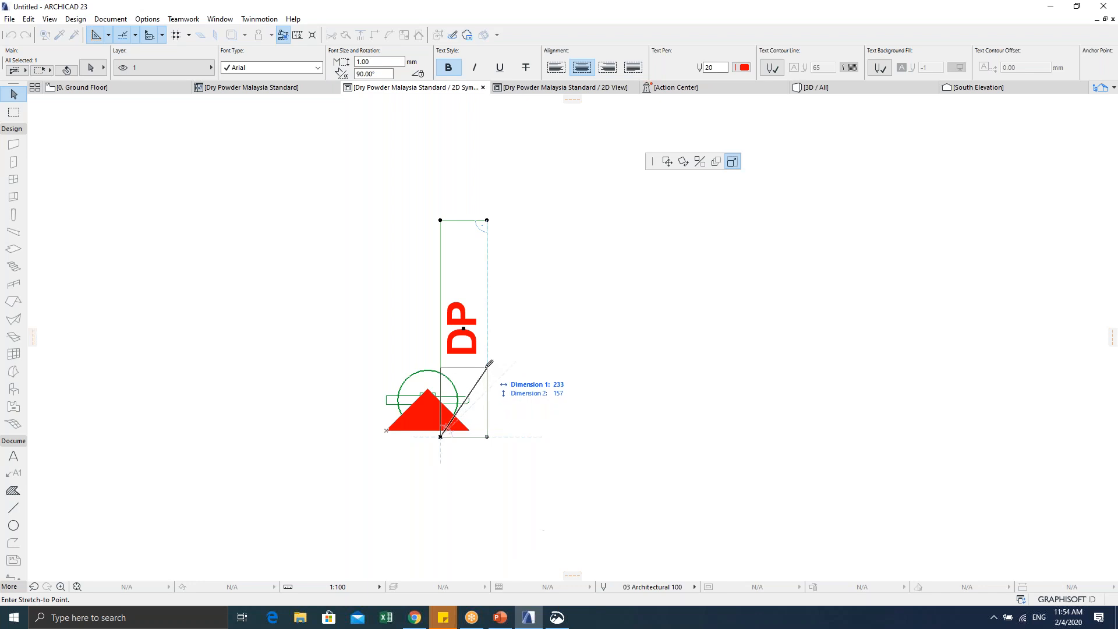
left_click(489, 363)
scroll(456, 431, "up", 3)
Step: Move the DP label onto the triangle's apex, lowering it slightly to sit centred
key("ctrl+d")
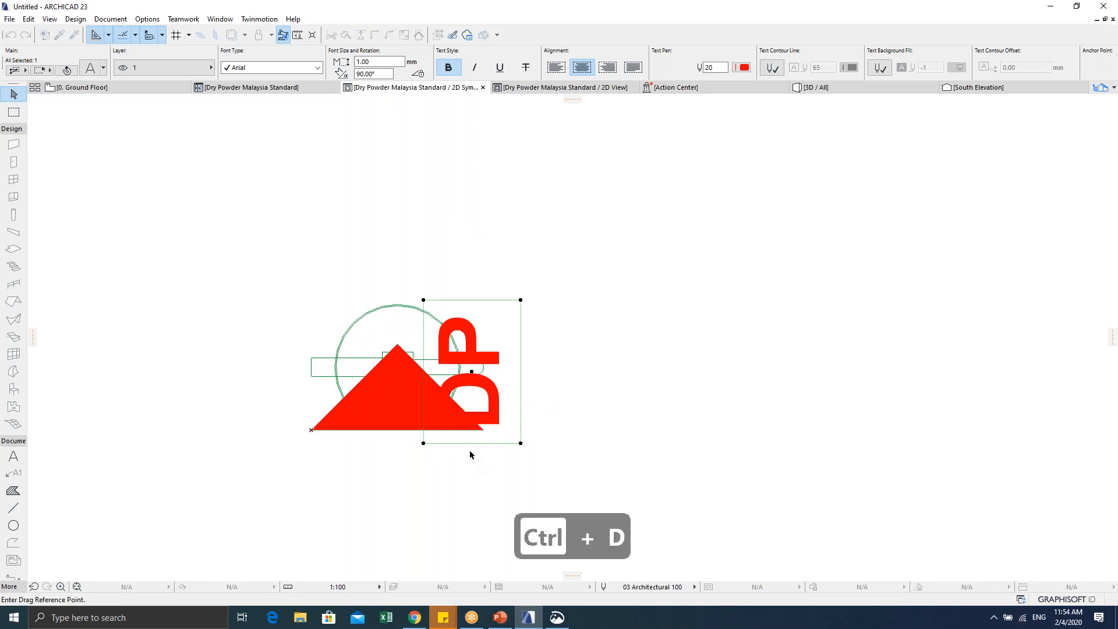
left_click(472, 443)
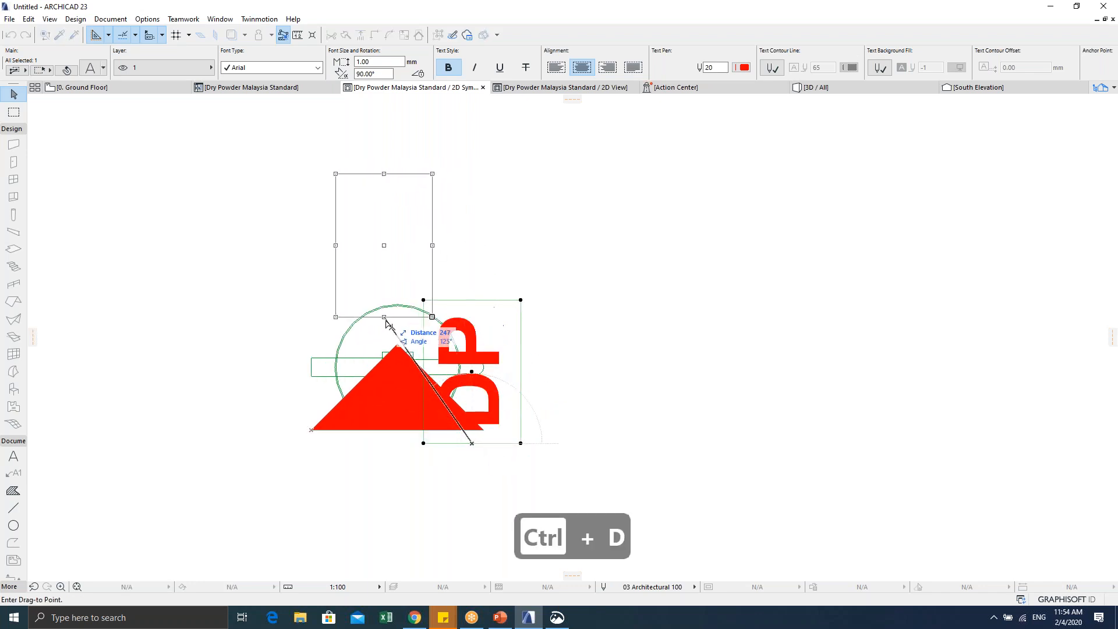
left_click(397, 344)
scroll(397, 344, "down", 1)
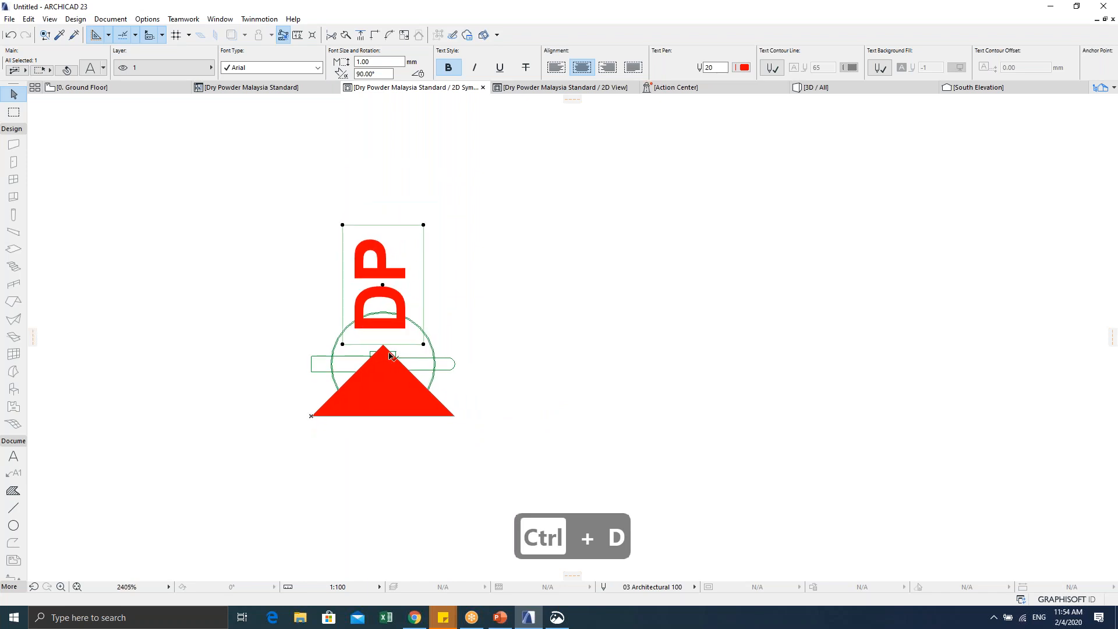
key("ctrl+d")
left_click(381, 334)
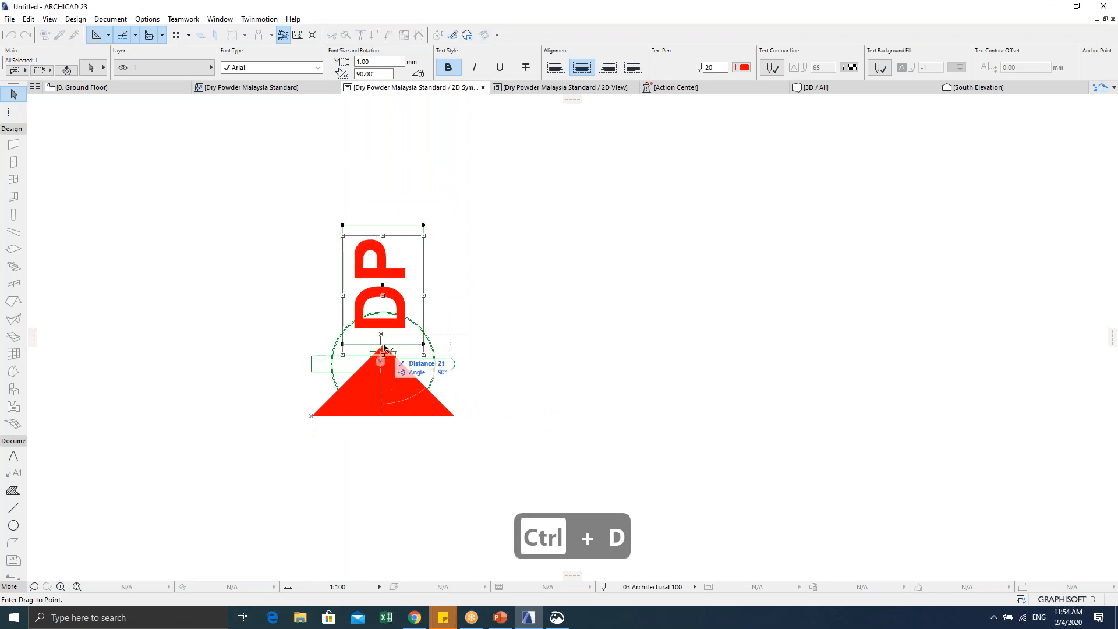
left_click(385, 346)
scroll(393, 344, "up", 1)
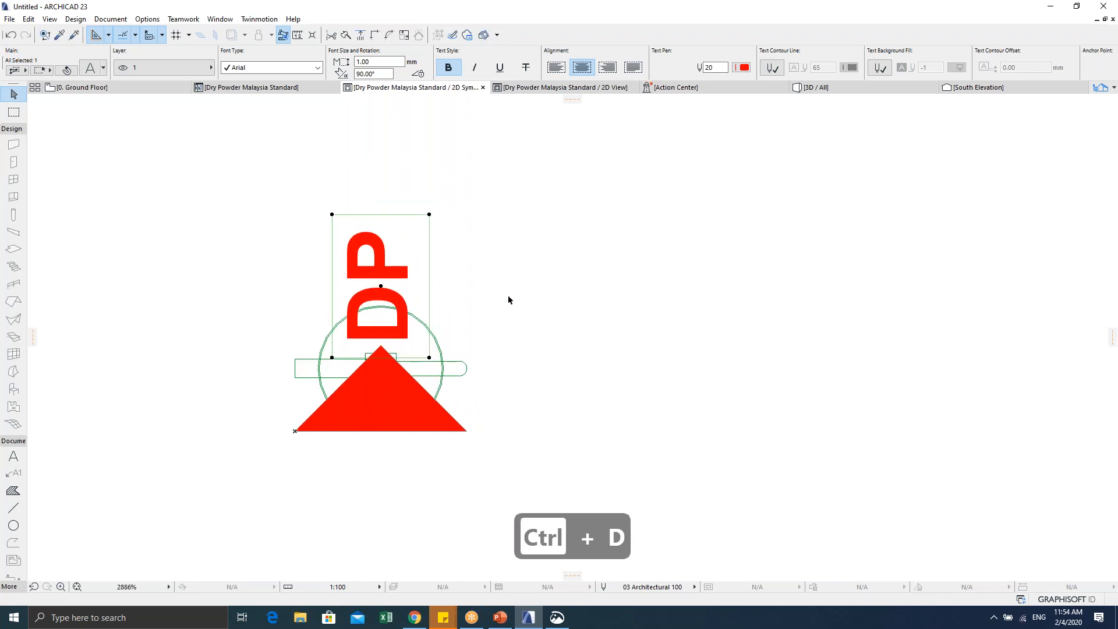
Step: Put the red triangle fill on layer 2
left_click(419, 418)
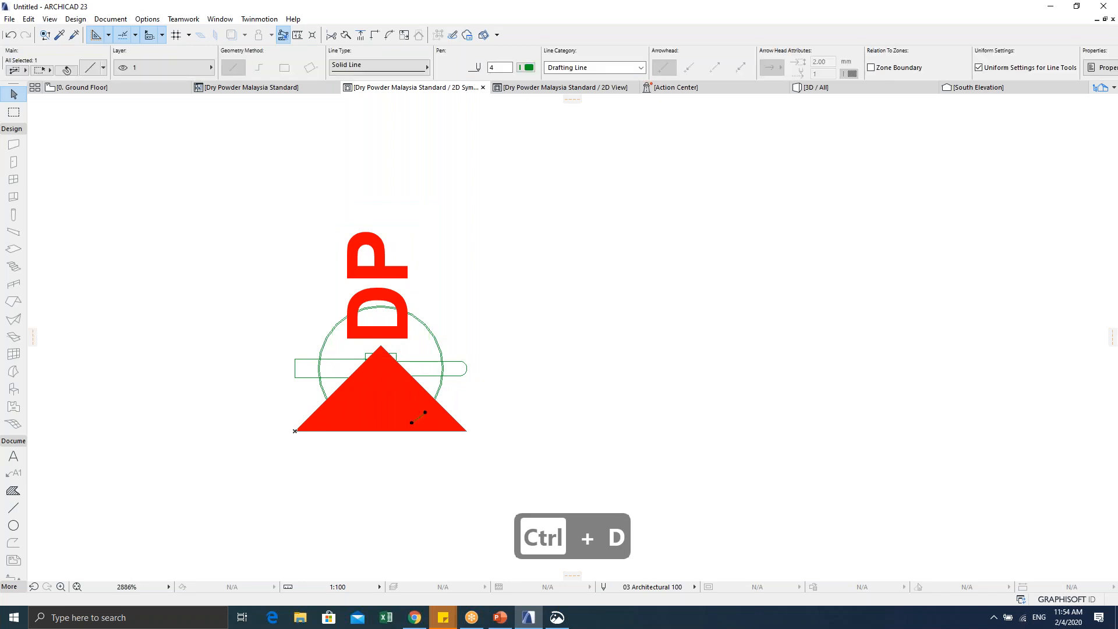
key("Escape")
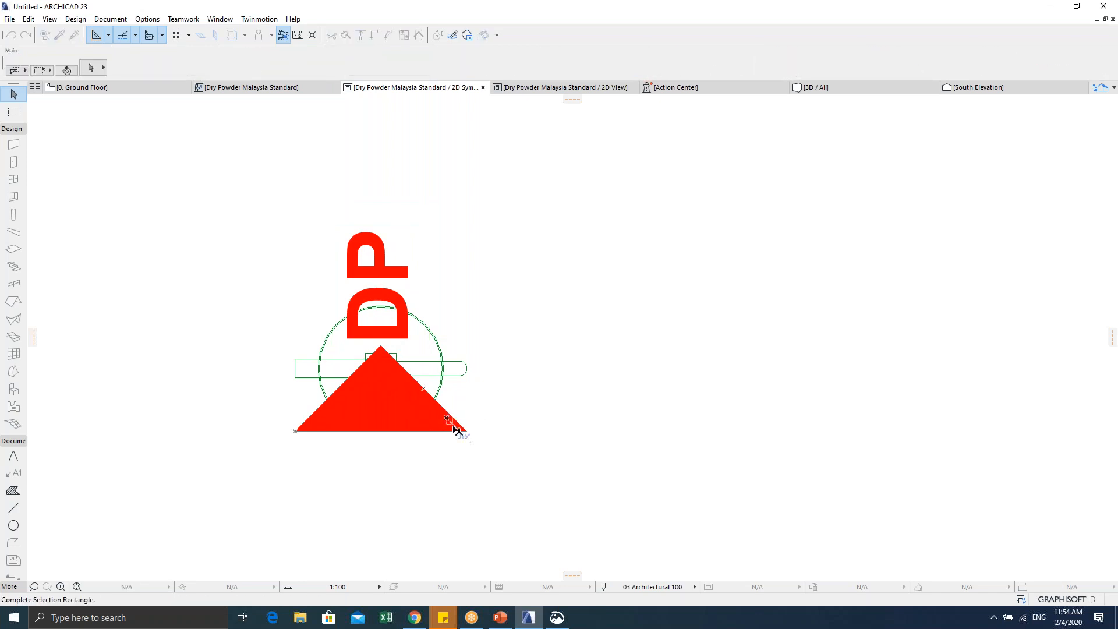
left_click(461, 427)
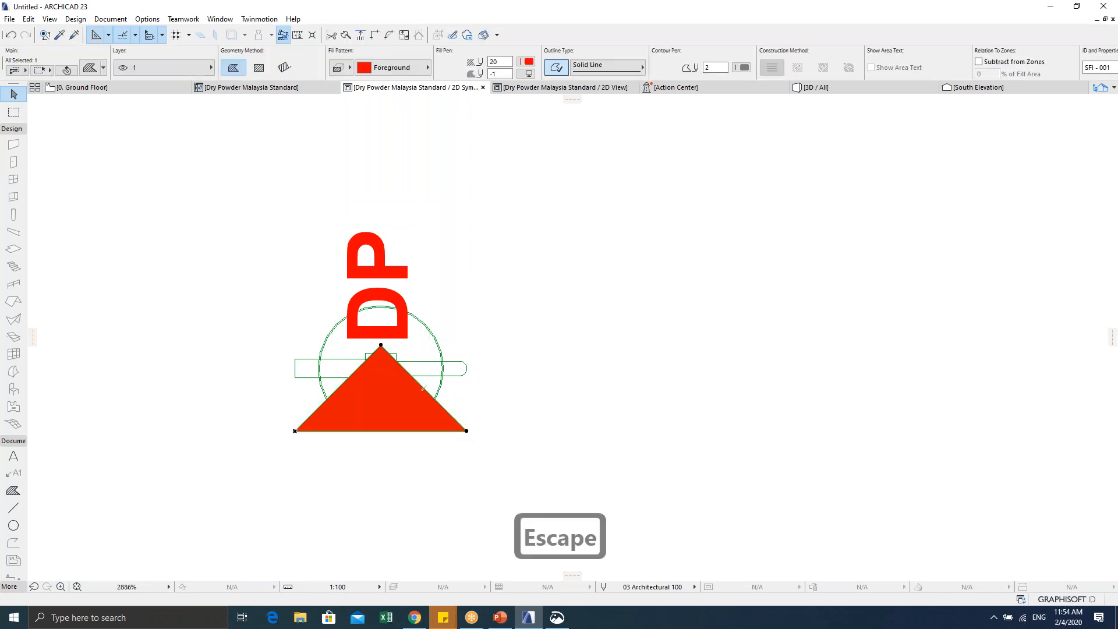
left_click(175, 67)
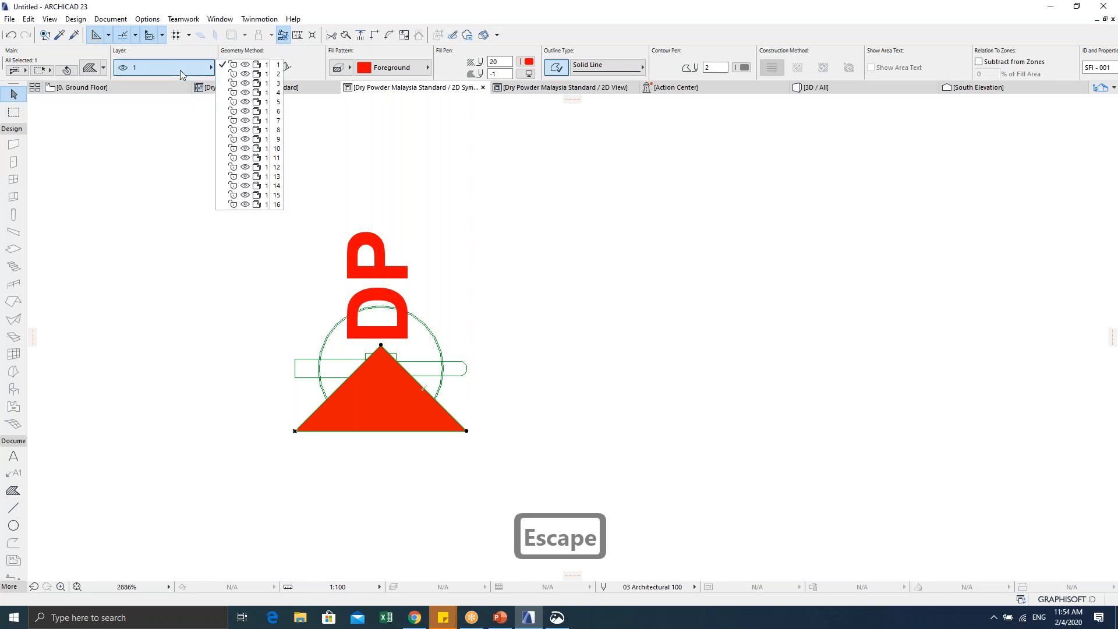
left_click(244, 81)
key("Escape")
Step: Put the DP label on layer 2 and close the 2D Symbol window
left_click_drag(294, 185, 437, 283)
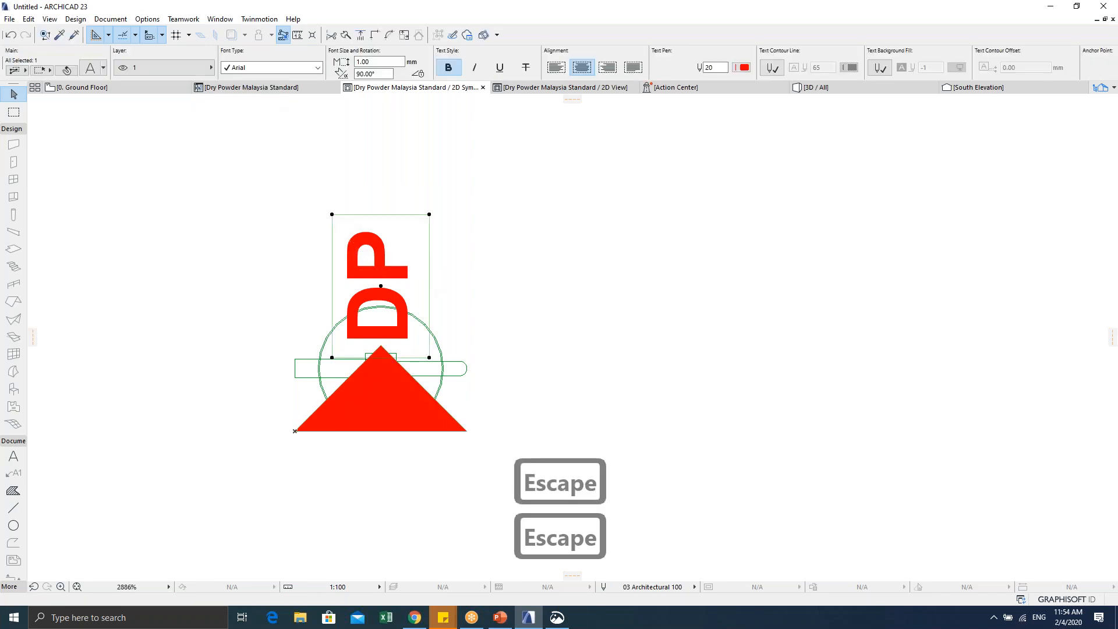
left_click(147, 70)
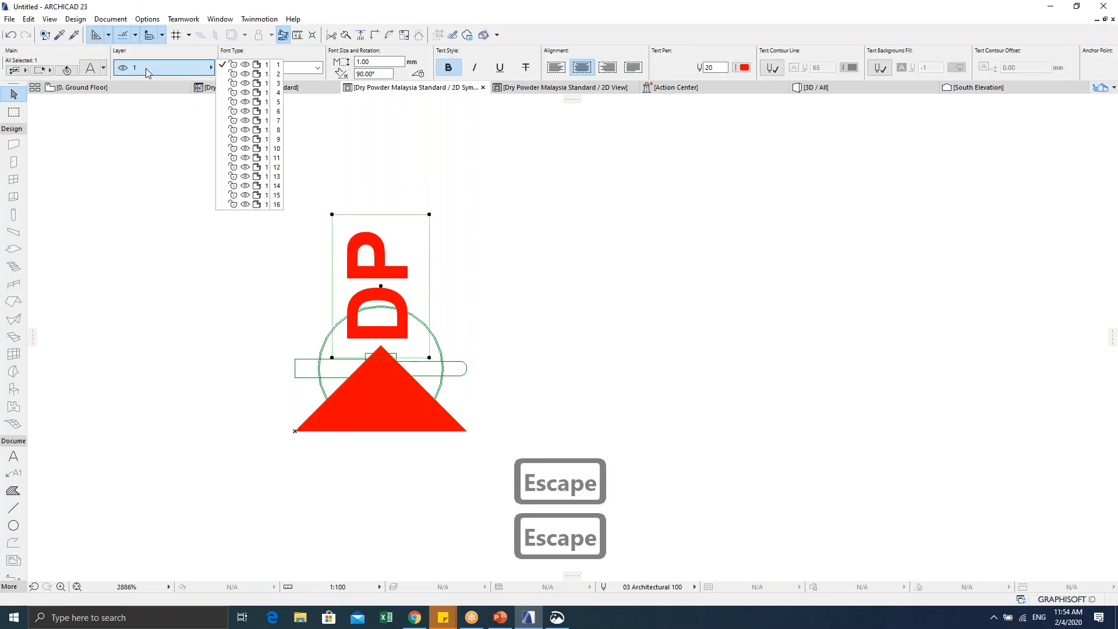
left_click(250, 74)
key("Escape")
scroll(308, 295, "up", 1)
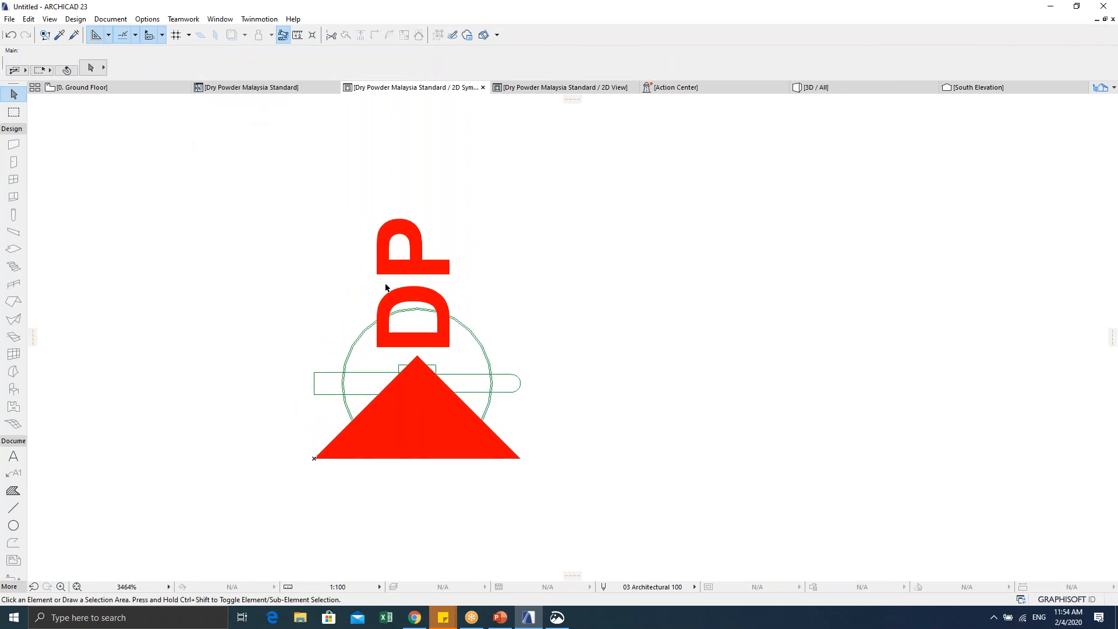
scroll(377, 321, "down", 2)
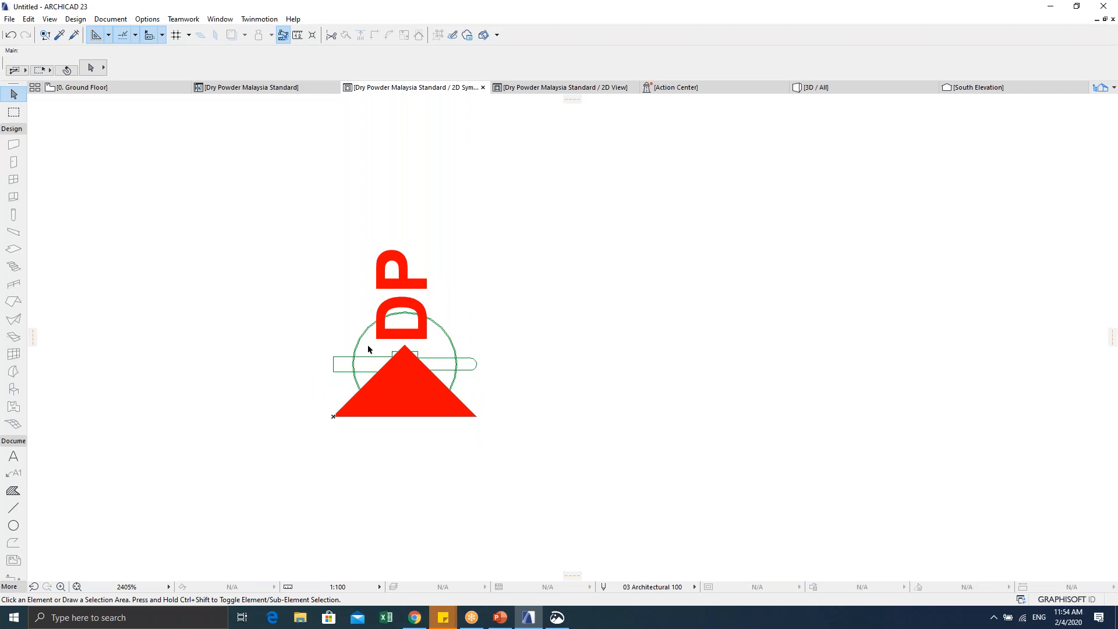
key("Escape")
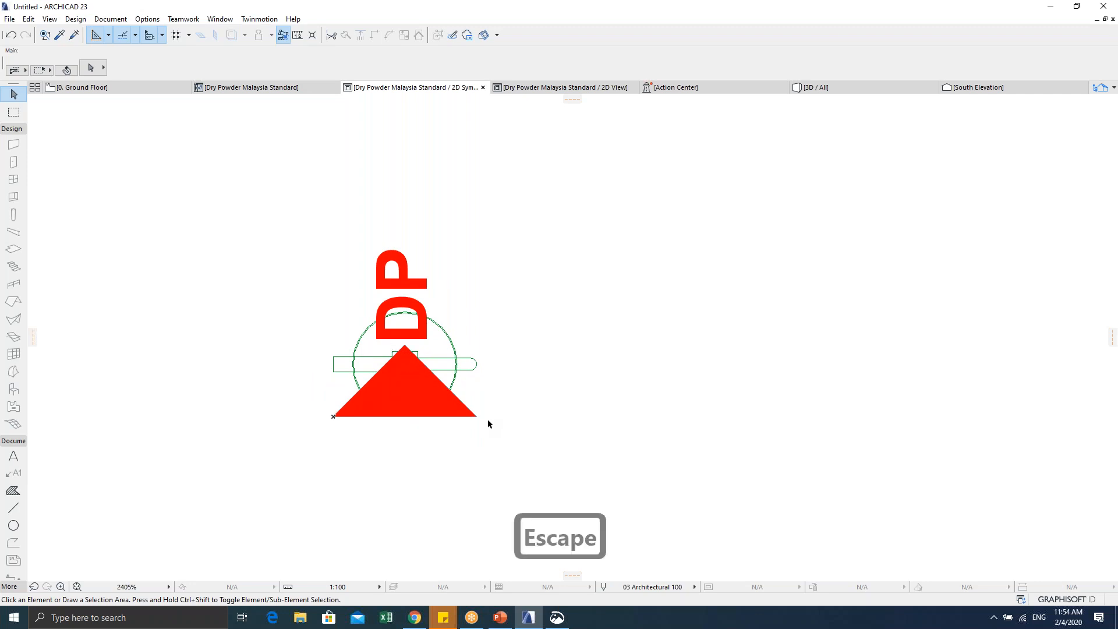
scroll(429, 342, "up", 2)
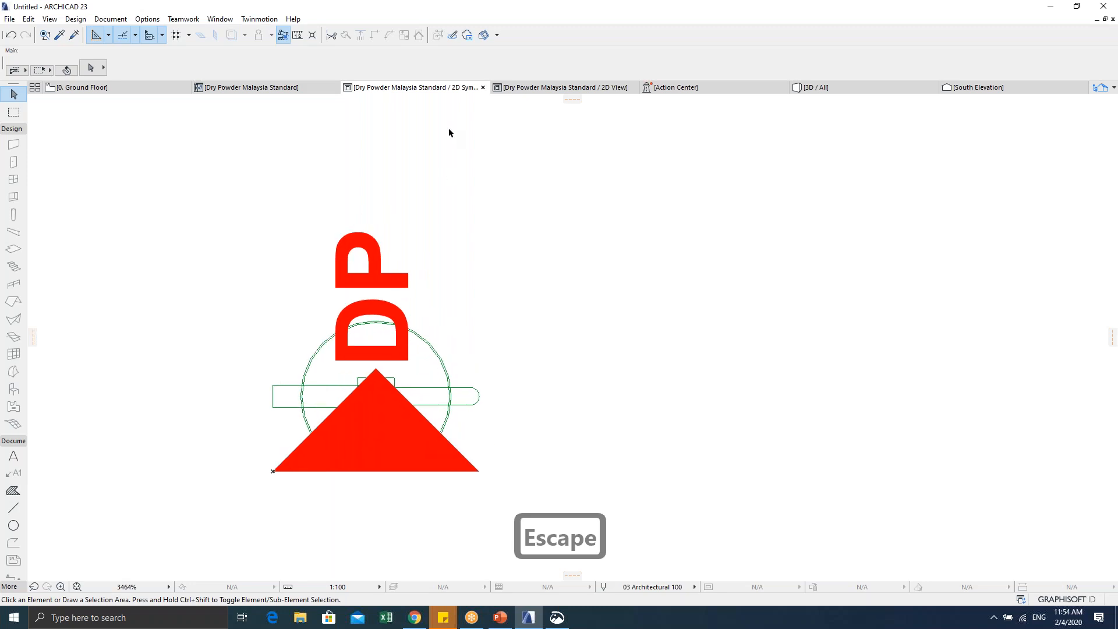
left_click(483, 87)
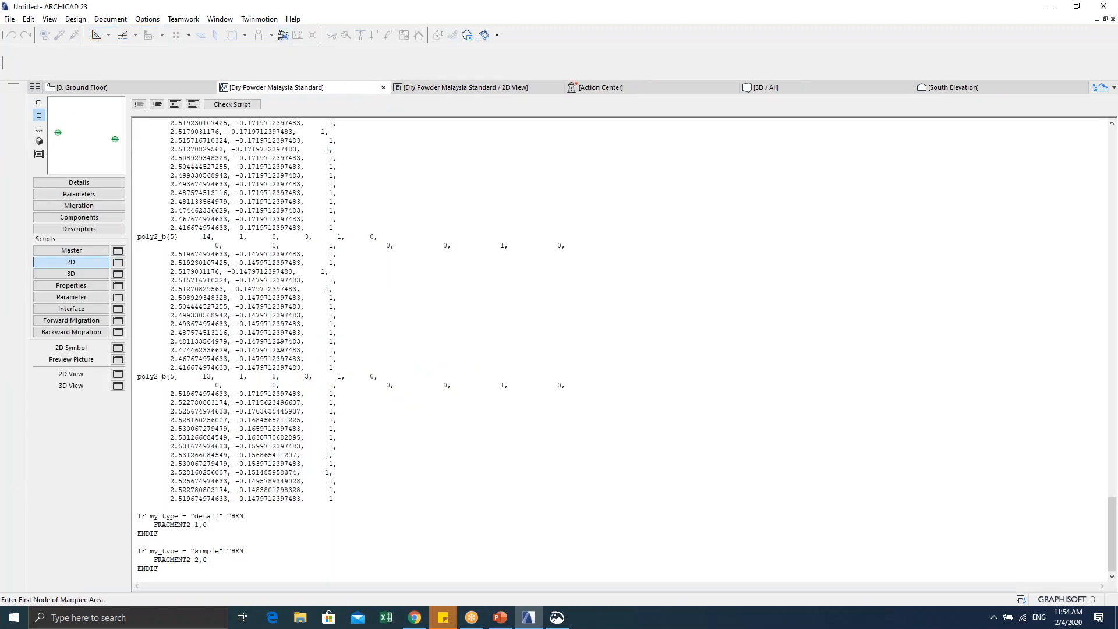
Step: Select the poly2_b drawing lines in the 2D script and comment them out
left_click_drag(346, 502, 145, 125)
scroll(208, 264, "up", 5)
scroll(365, 452, "down", 20)
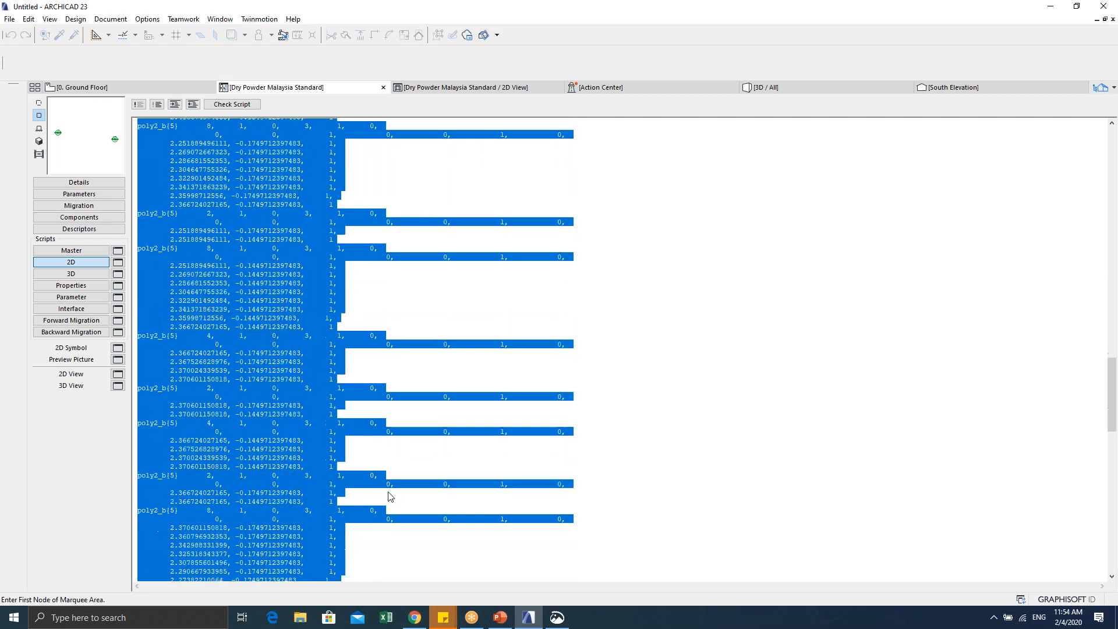
scroll(388, 497, "down", 15)
left_click_drag(381, 496, 41, 7)
left_click(138, 105)
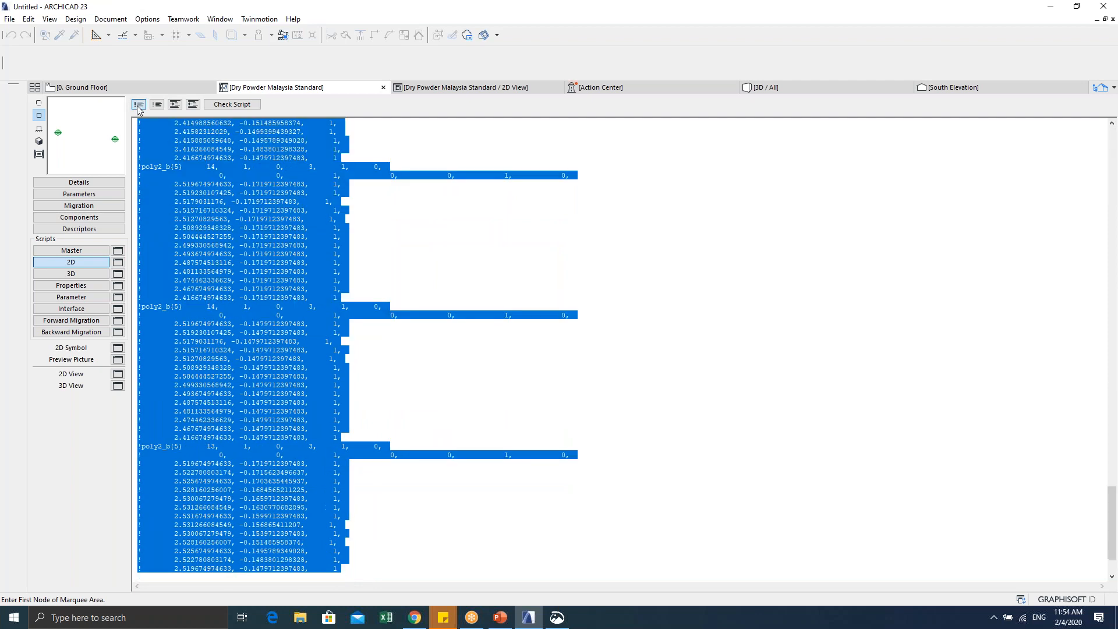
left_click(304, 342)
Step: Delete the poly2_b blocks and leftover header lines, then preview the 2D Symbol
scroll(265, 351, "down", 2)
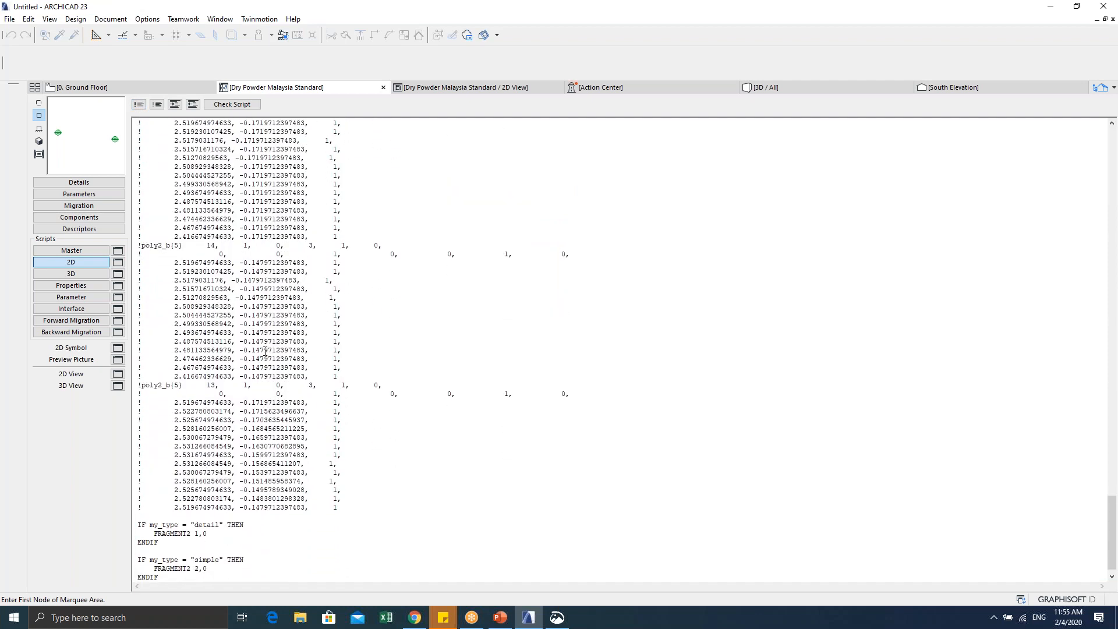
left_click_drag(356, 508, 58, 3)
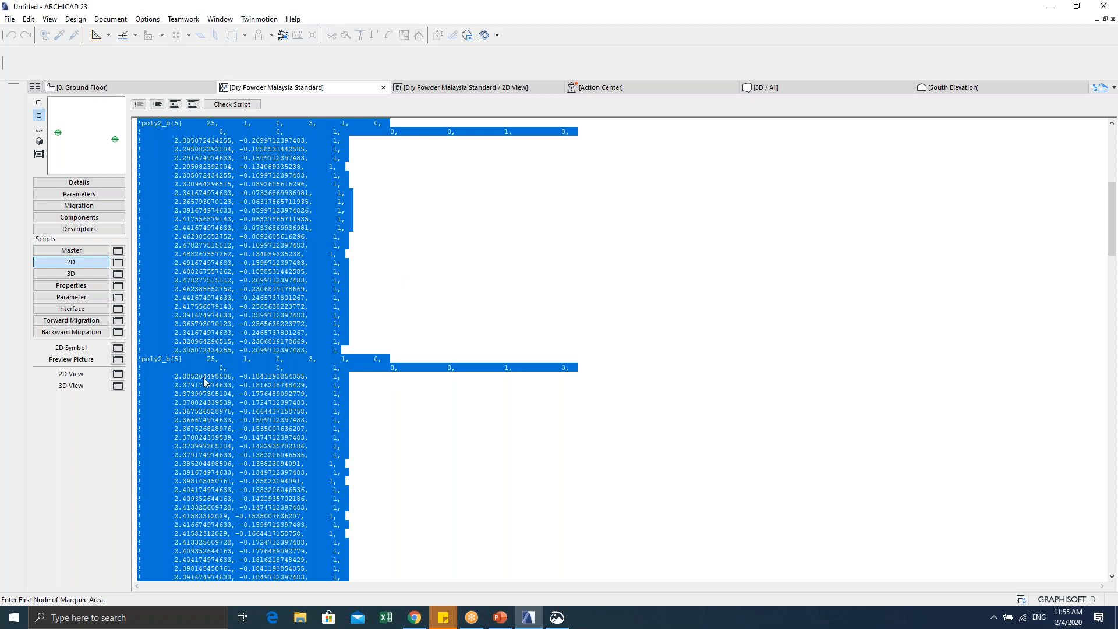
key("Delete")
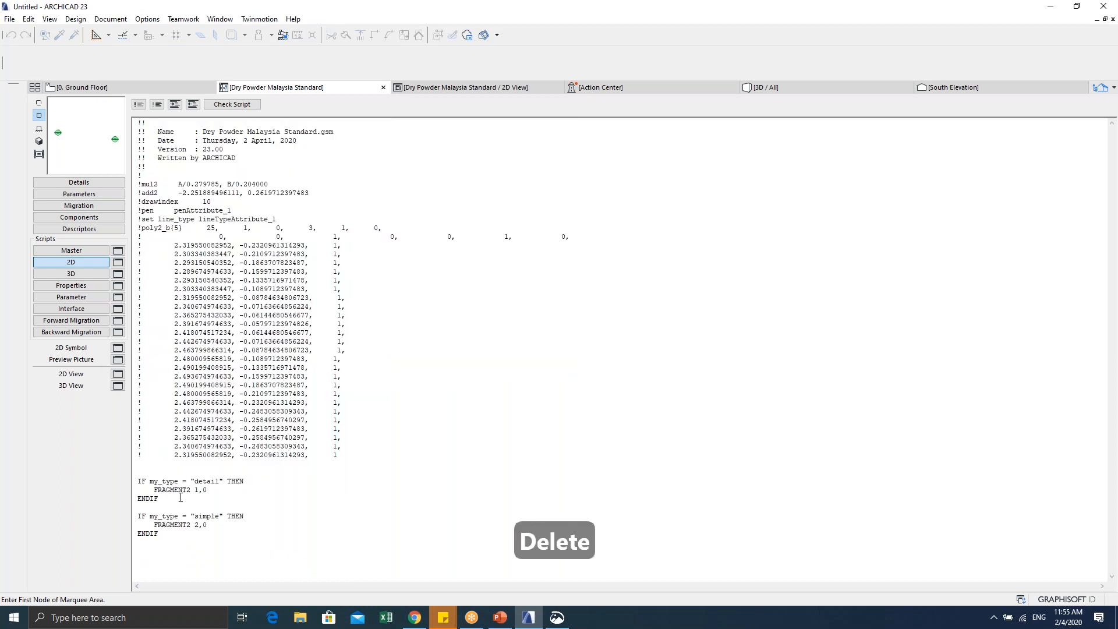
left_click_drag(140, 463, 138, 121)
key("BackSpace")
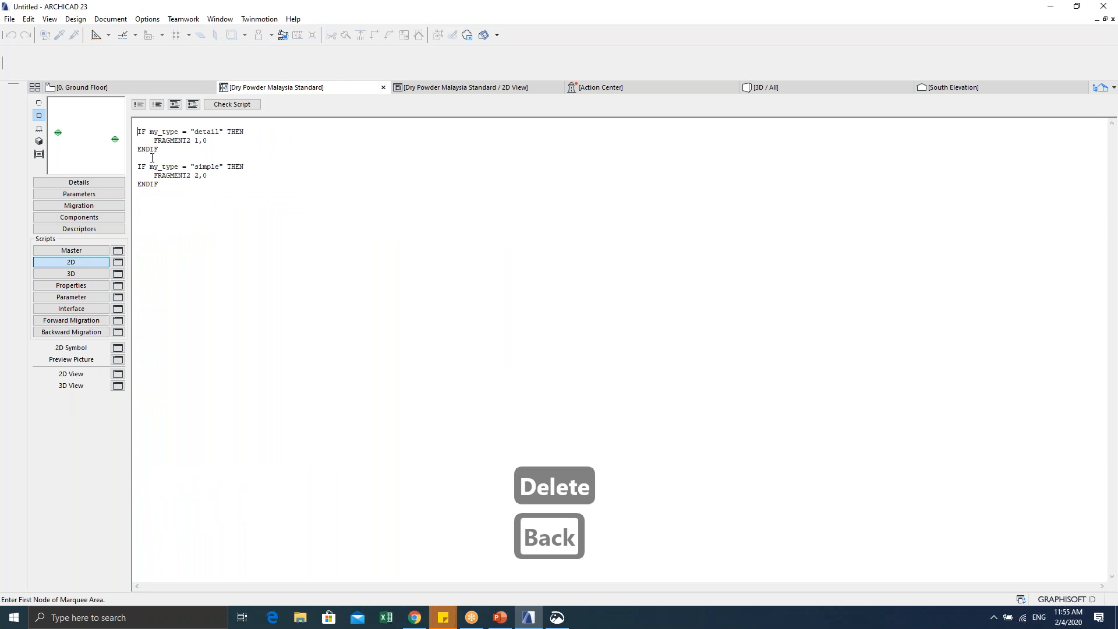
key("BackSpace")
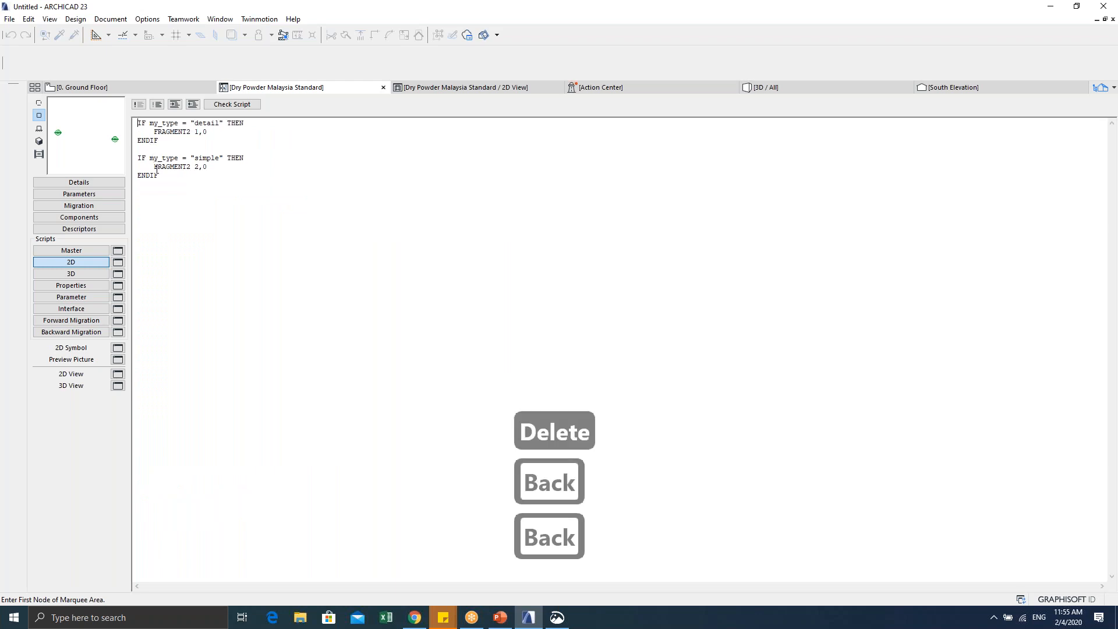
left_click(38, 103)
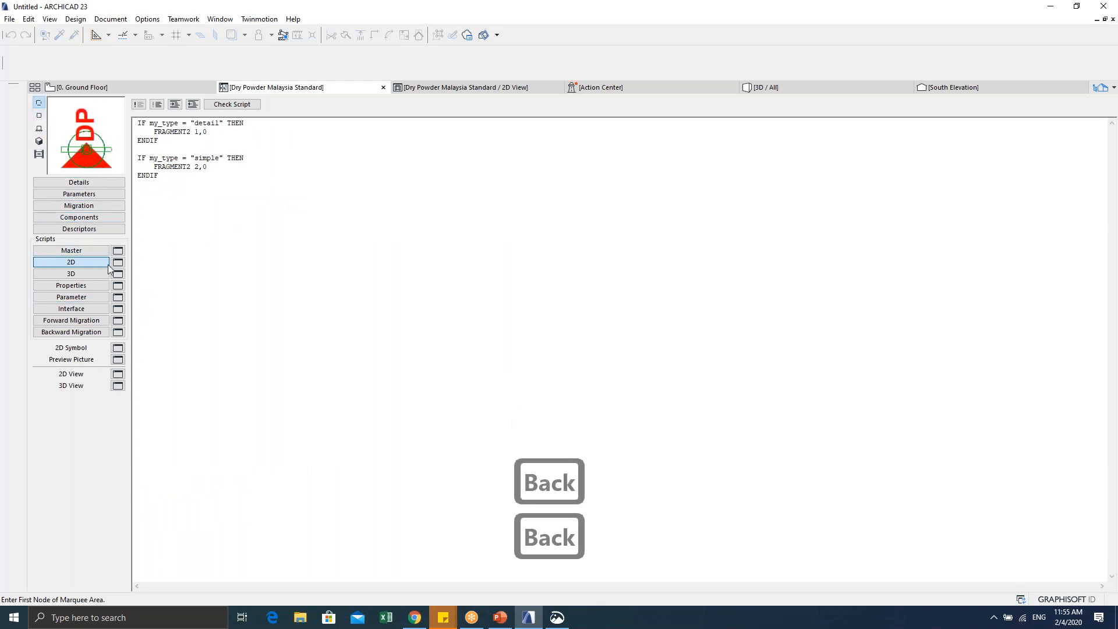
Step: Save the library part changes and set the placed object's symbol parameter to simple
left_click(383, 87)
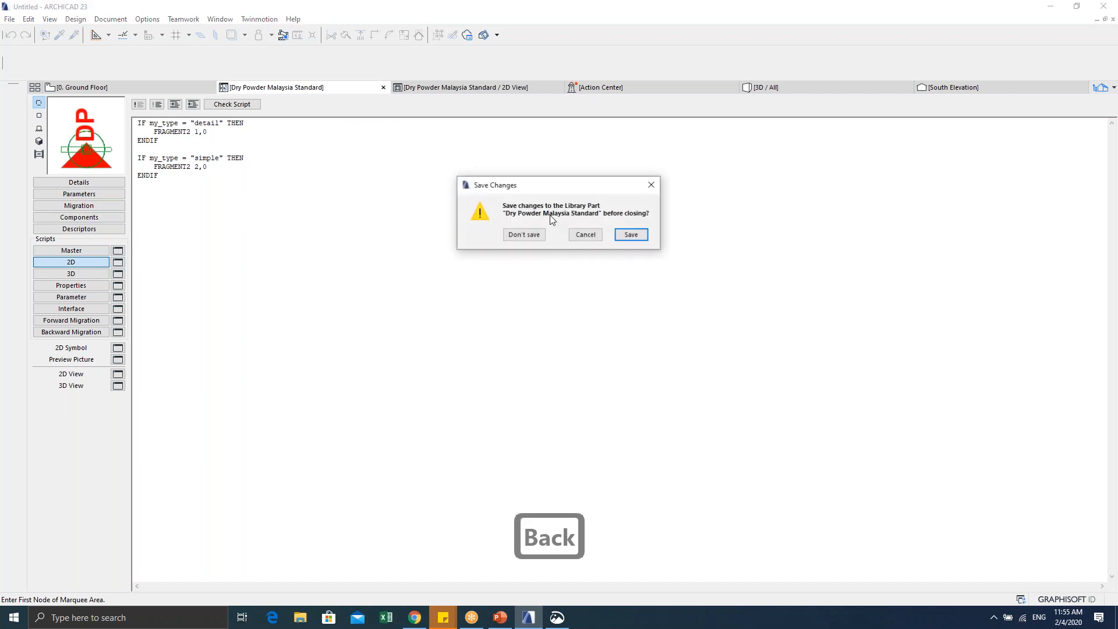
left_click(629, 234)
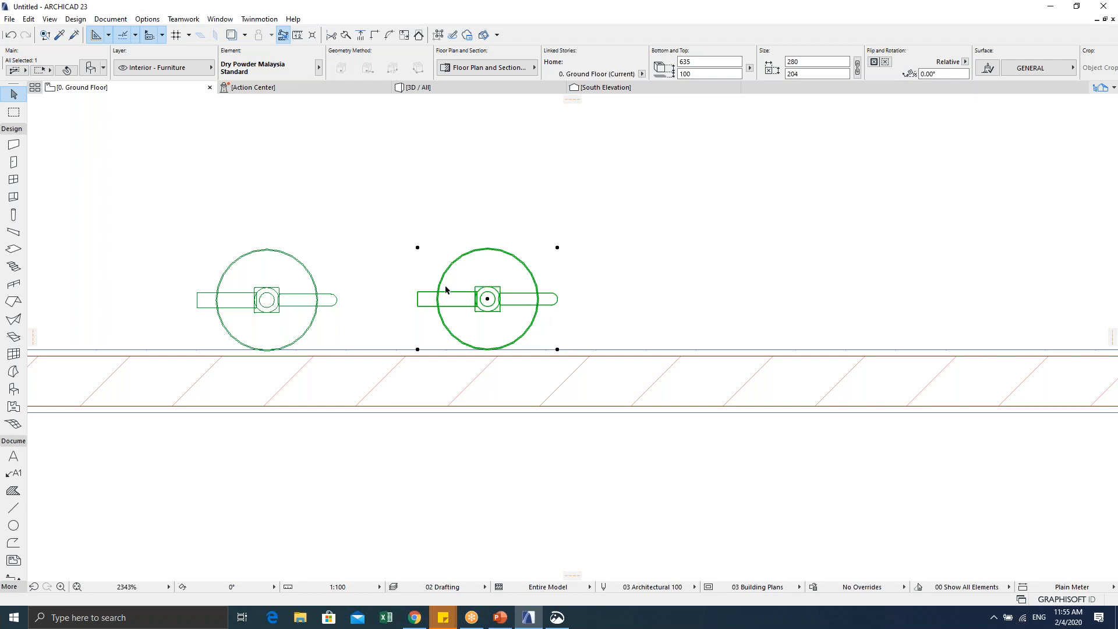
key("ctrl+t")
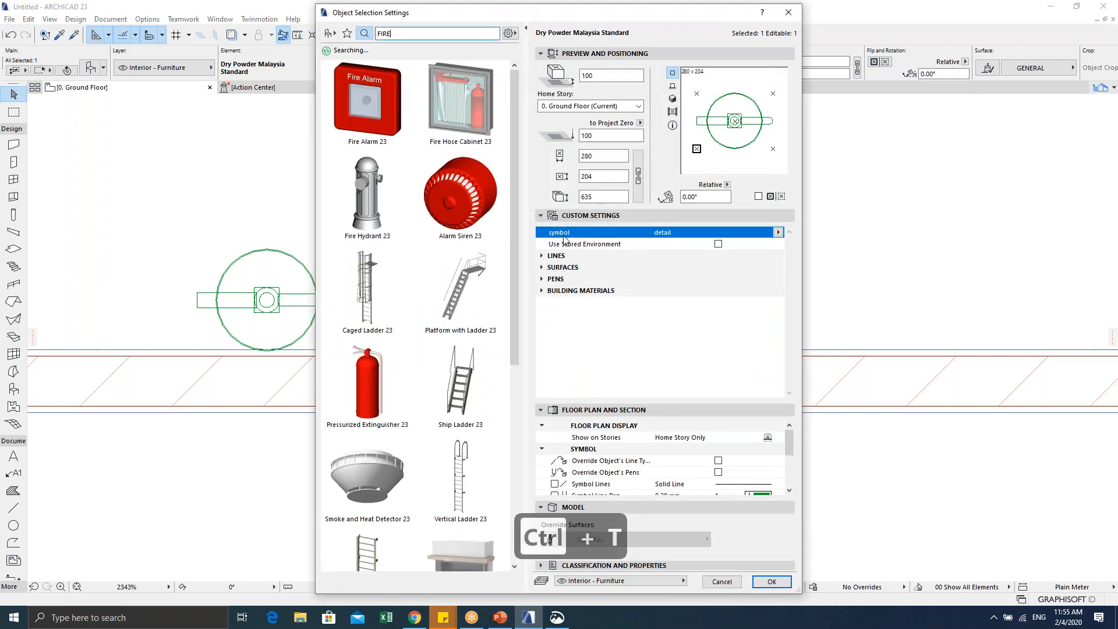
left_click(777, 232)
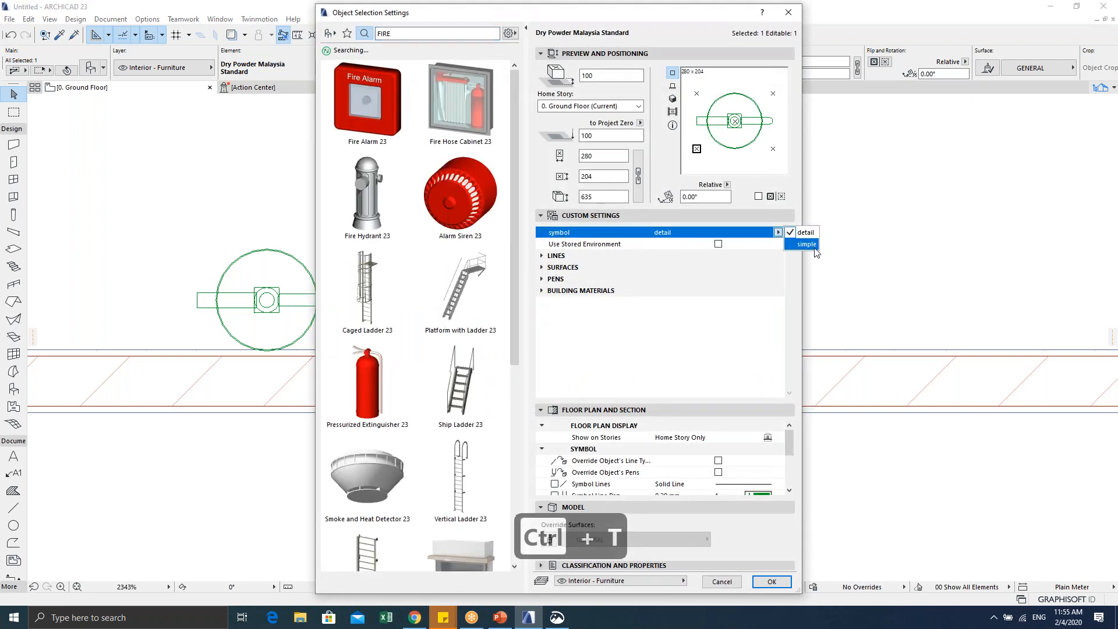
left_click(804, 245)
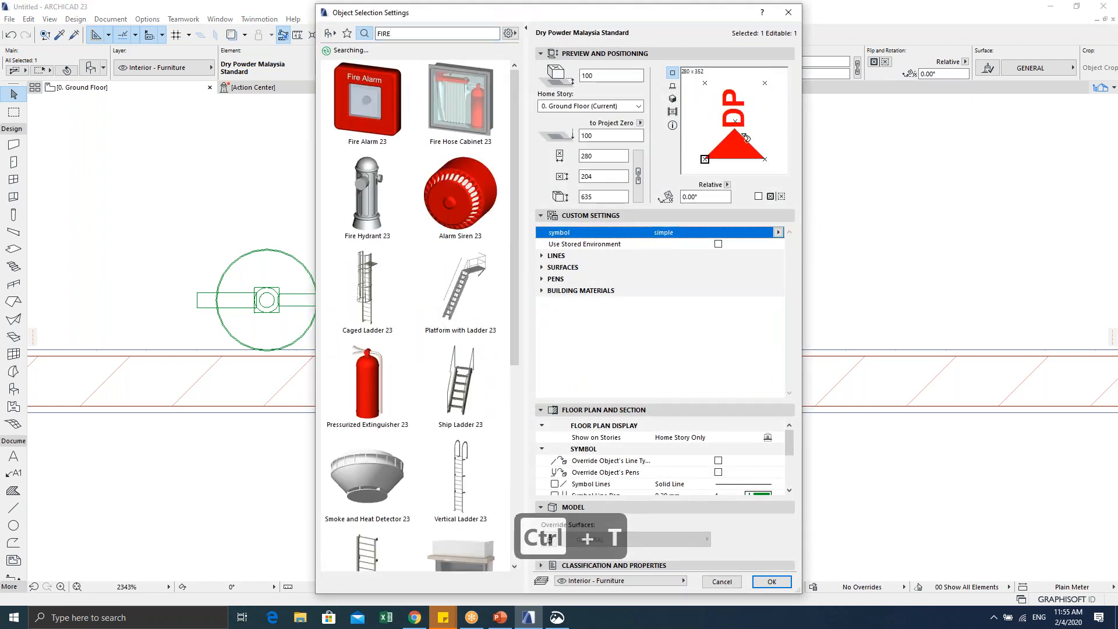
left_click(772, 581)
Step: Zoom in and select the red DP object on the plan to inspect its symbol
scroll(519, 297, "down", 4)
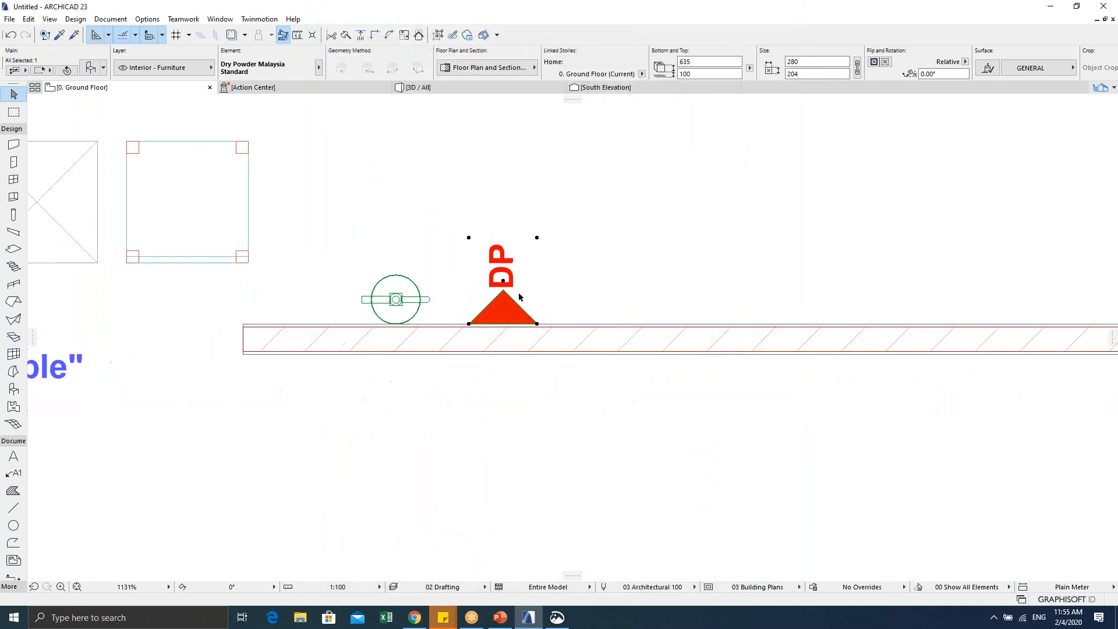
middle_click_drag(519, 297, 518, 307)
left_click(574, 281)
scroll(486, 355, "down", 2)
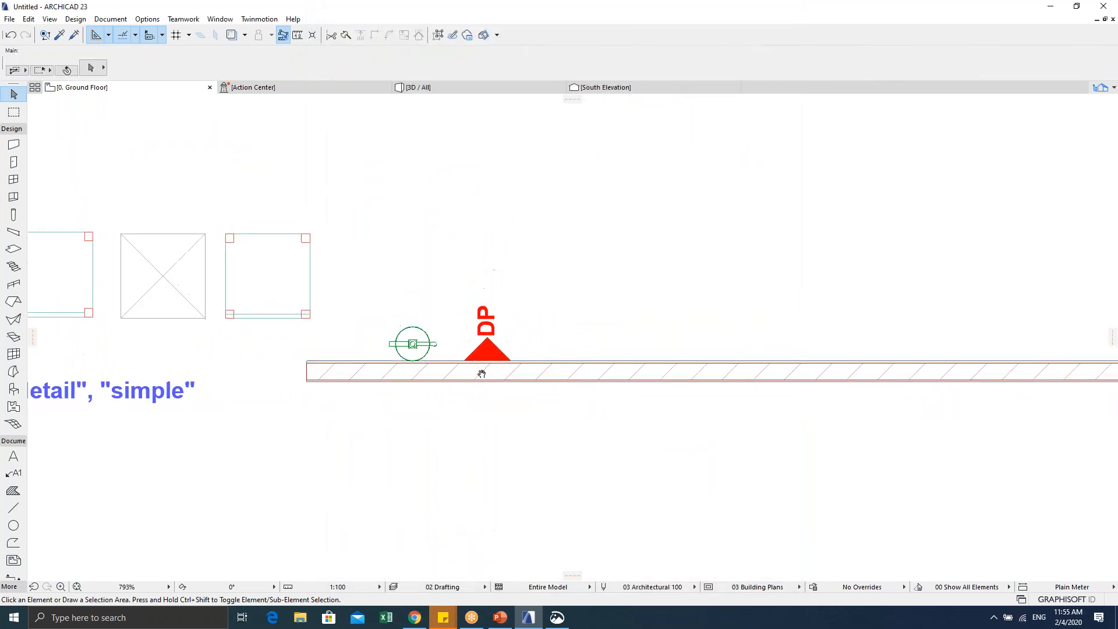
left_click(489, 311)
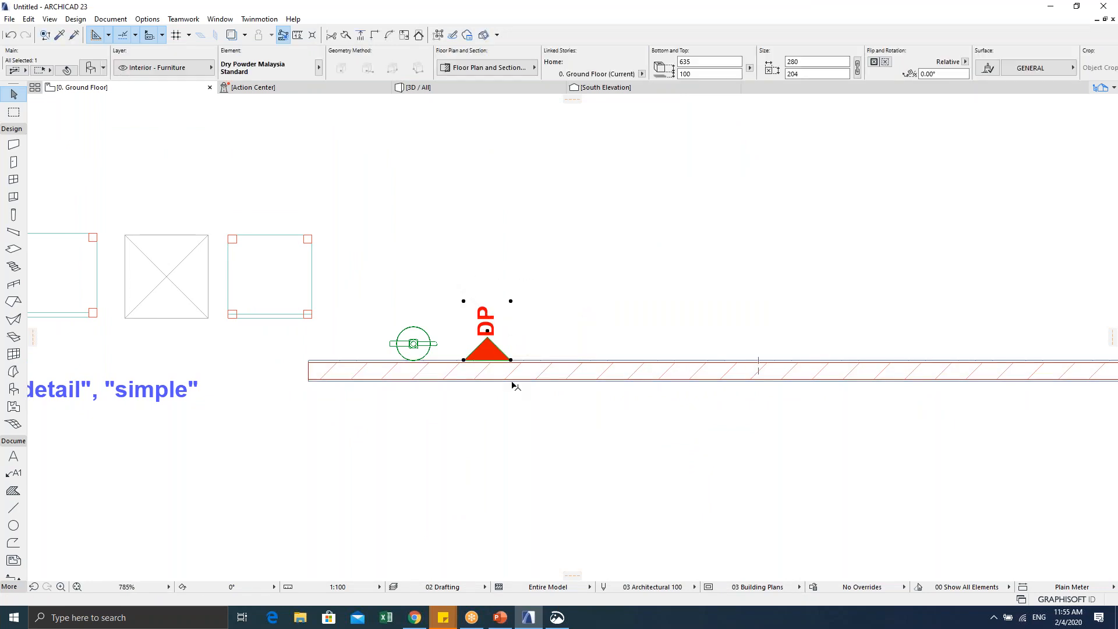
scroll(511, 385, "up", 1)
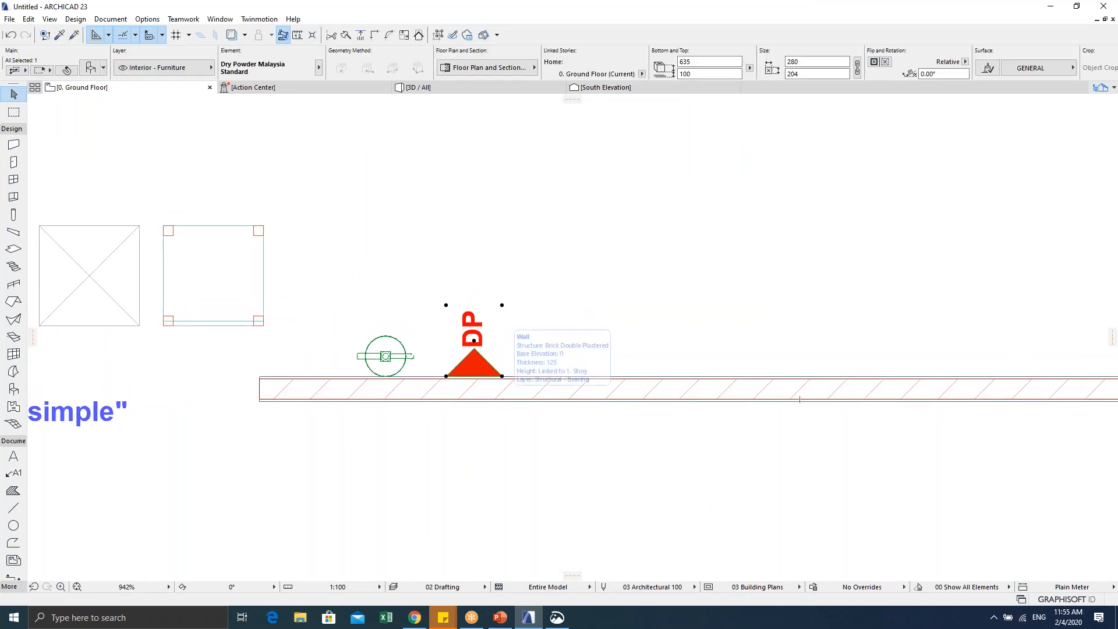
scroll(489, 396, "up", 4)
scroll(482, 445, "down", 1)
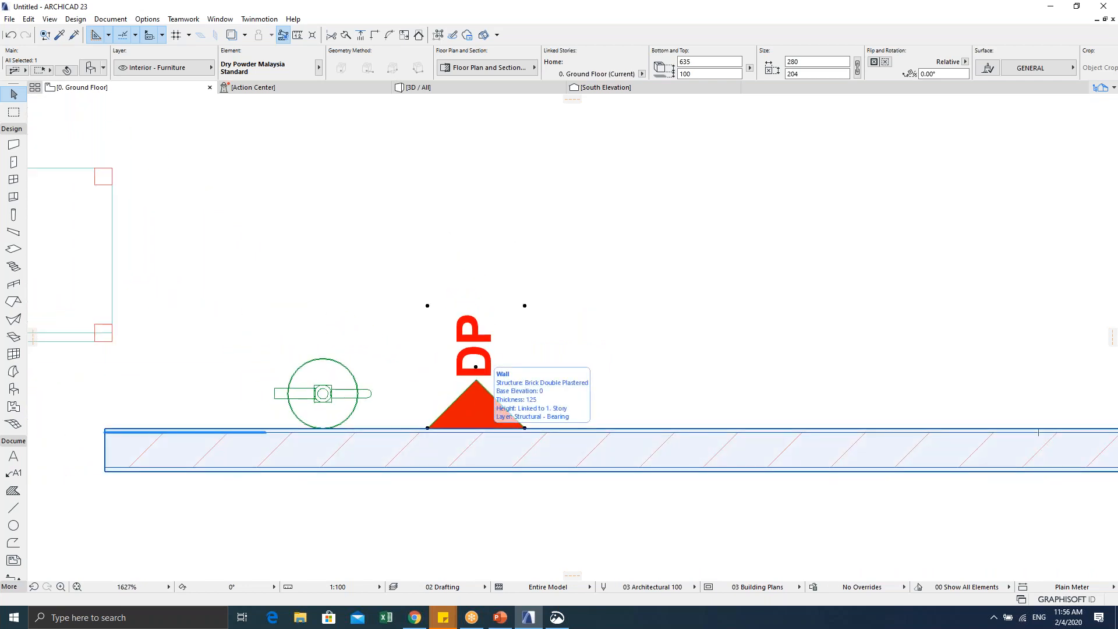
Step: Reselect the DP object, then clear the selection on the Ground Floor plan
key("Escape")
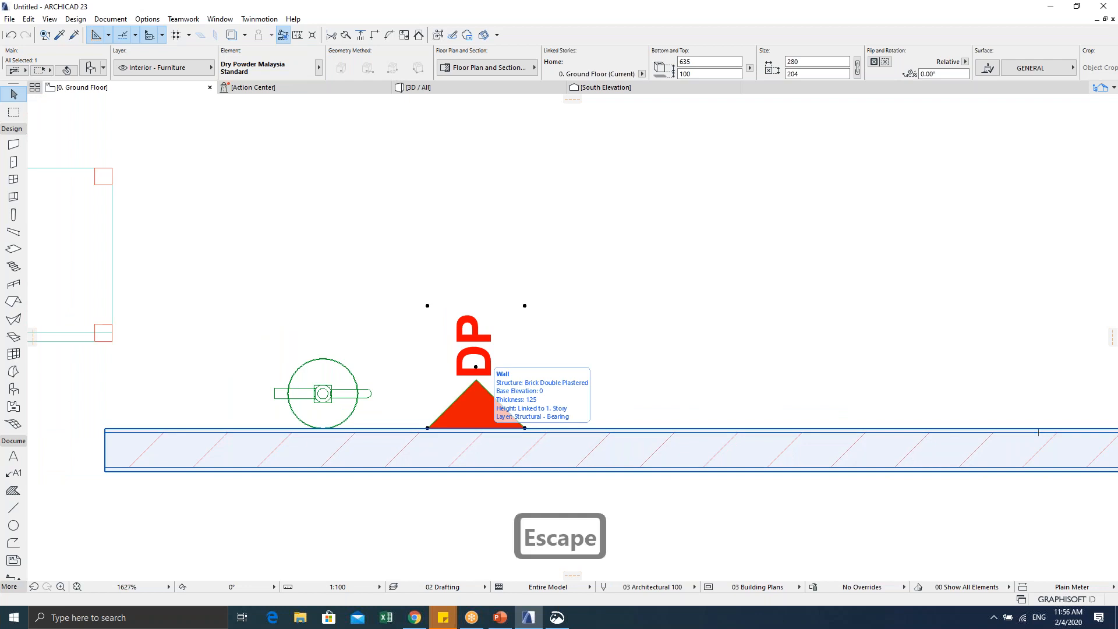
key("Escape")
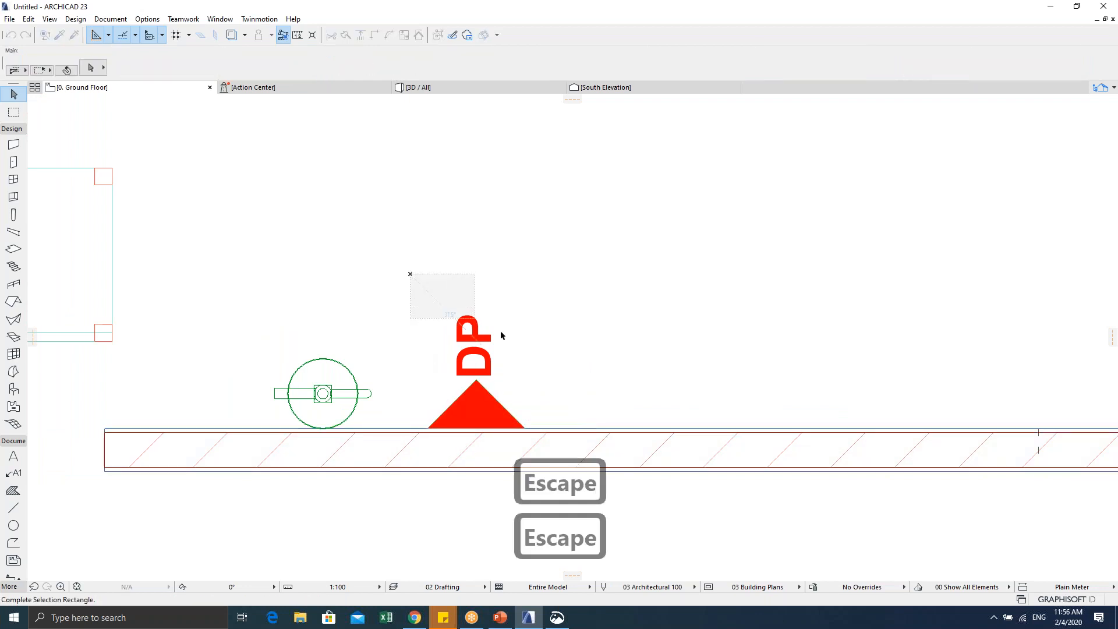
left_click(483, 344)
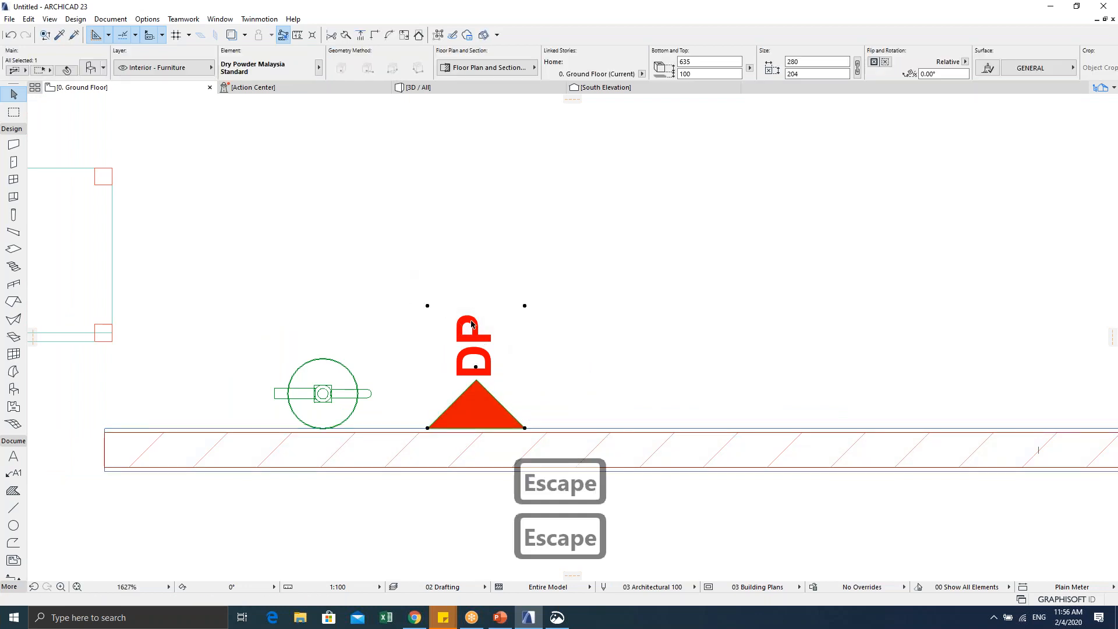
scroll(495, 361, "down", 2)
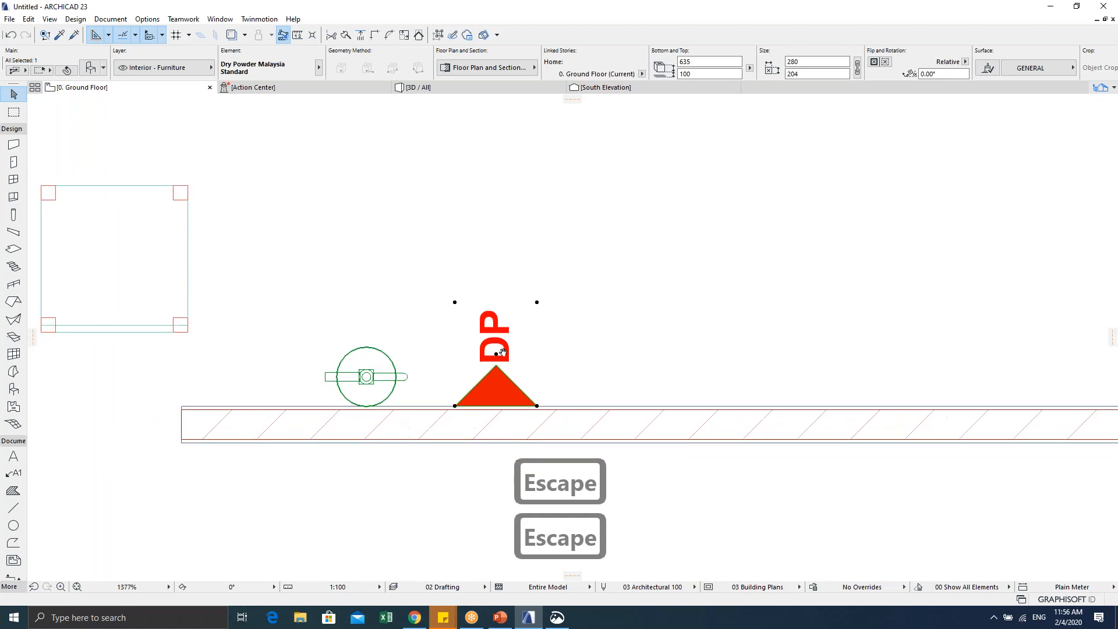
key("Escape")
key("F2")
key("Escape")
Step: Inspect the red dry powder extinguisher in 3D, then back on the plan select the DP sign
key("F5")
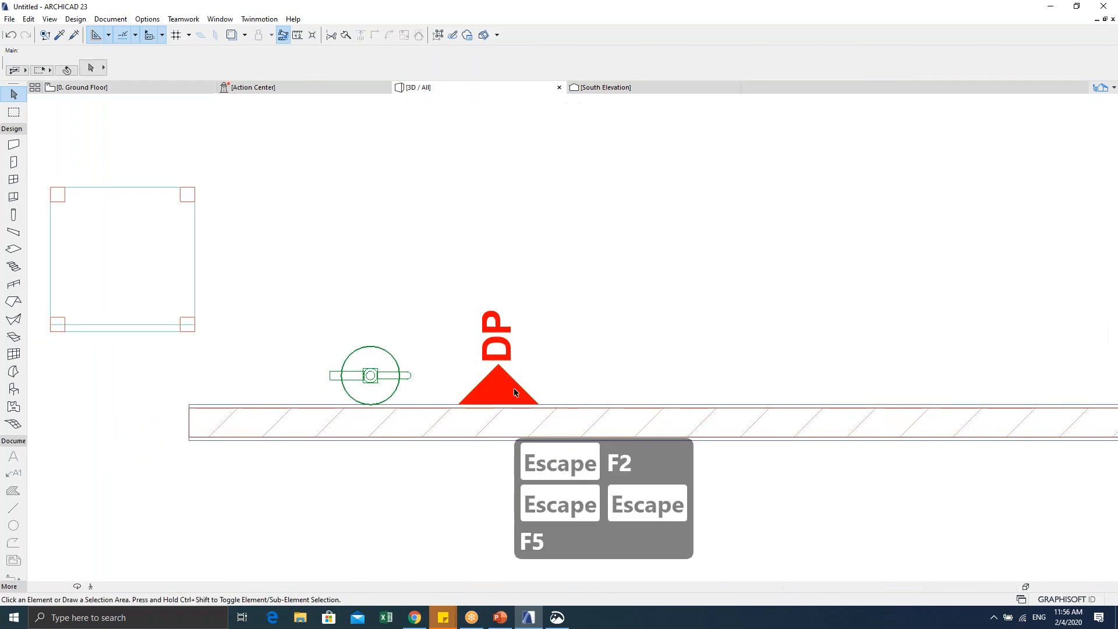
left_click(375, 373)
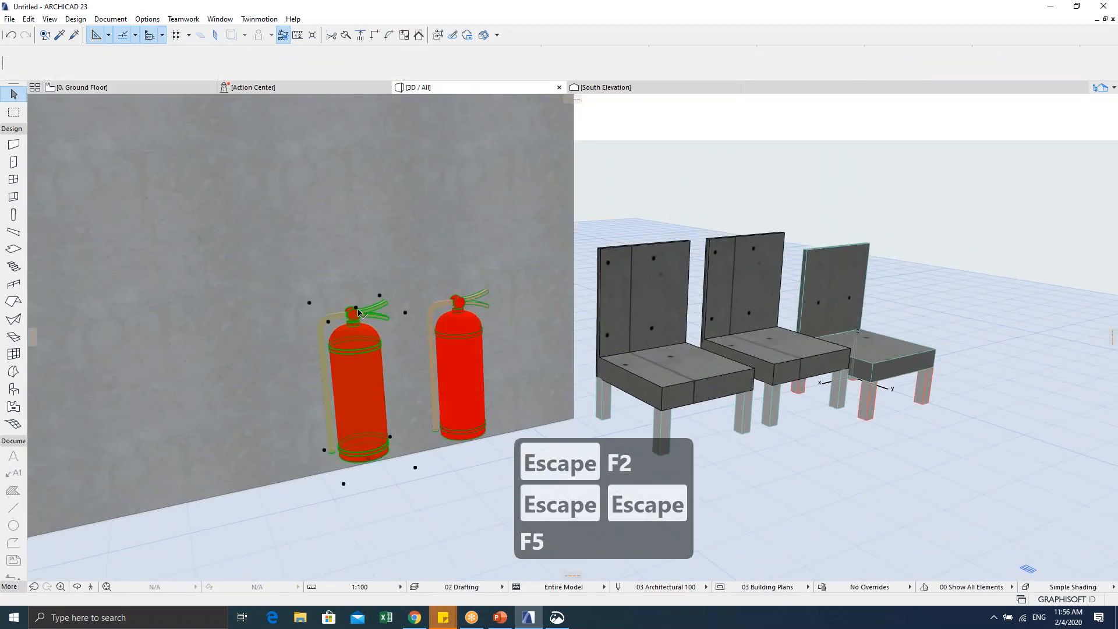
scroll(372, 370, "up", 3)
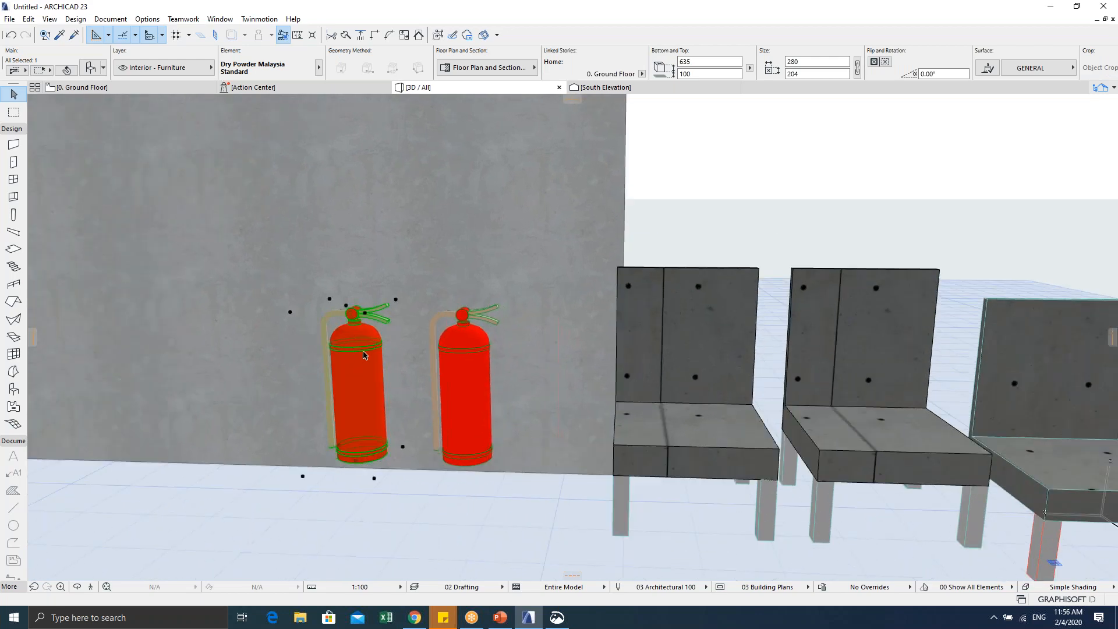
key("Escape")
key("F2")
key("Escape")
left_click(581, 352)
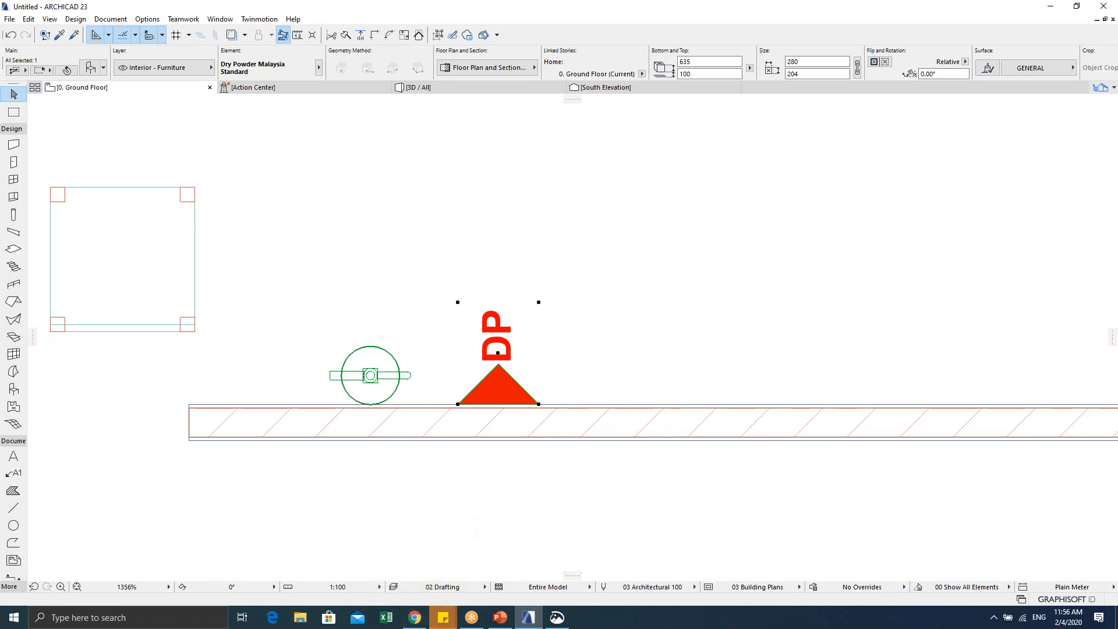
Step: Search 'graphi' in the browser, then marquee-select the DP object and open its settings
left_click(415, 617)
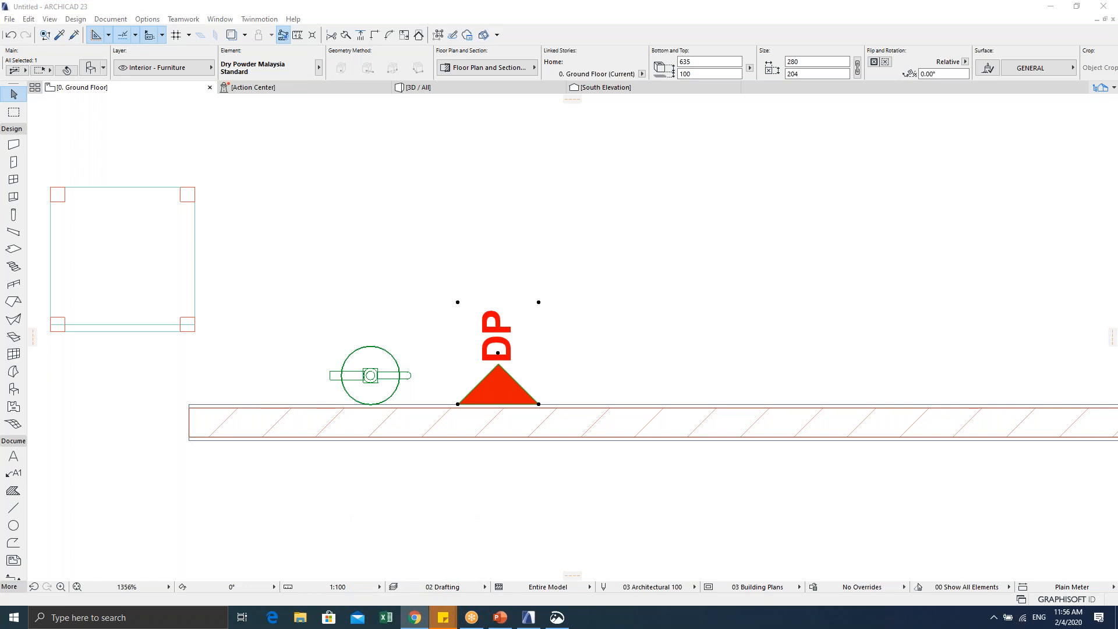
type("graphi")
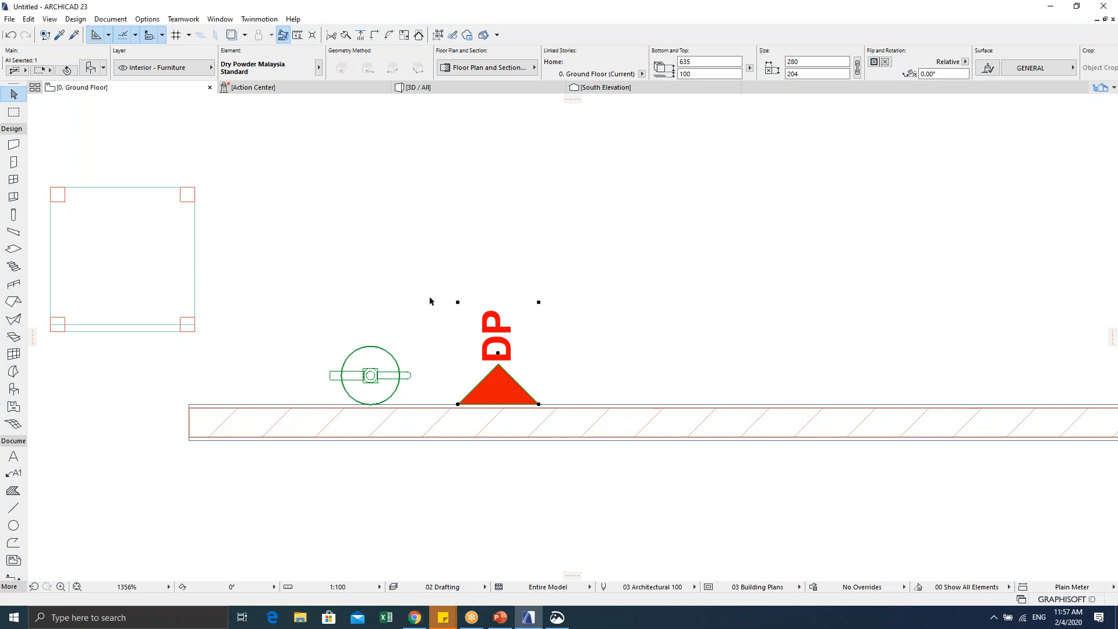
left_click(454, 267)
left_click(516, 315)
scroll(520, 351, "up", 2)
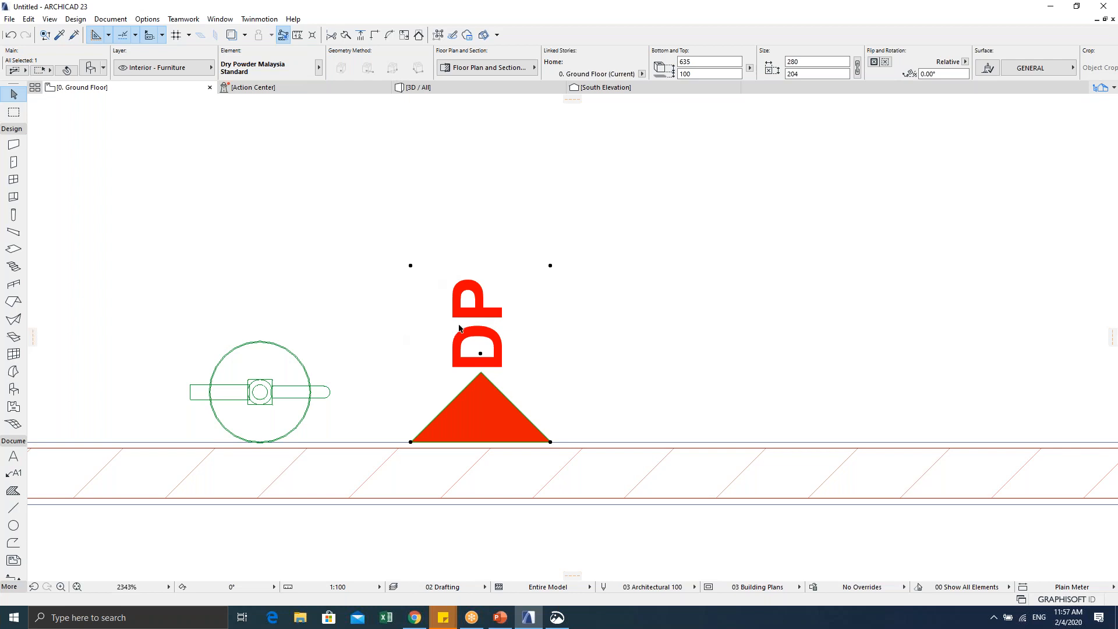
key("ctrl+t")
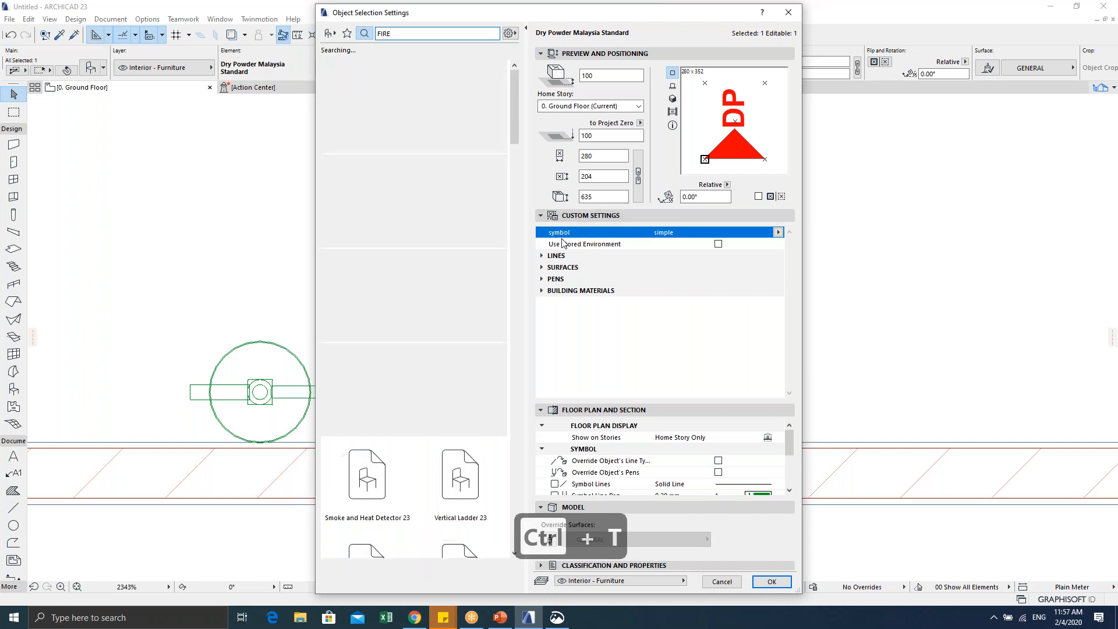
Step: Compare the simple and detail symbols, leave the DP object on detail, and close its settings
left_click(779, 233)
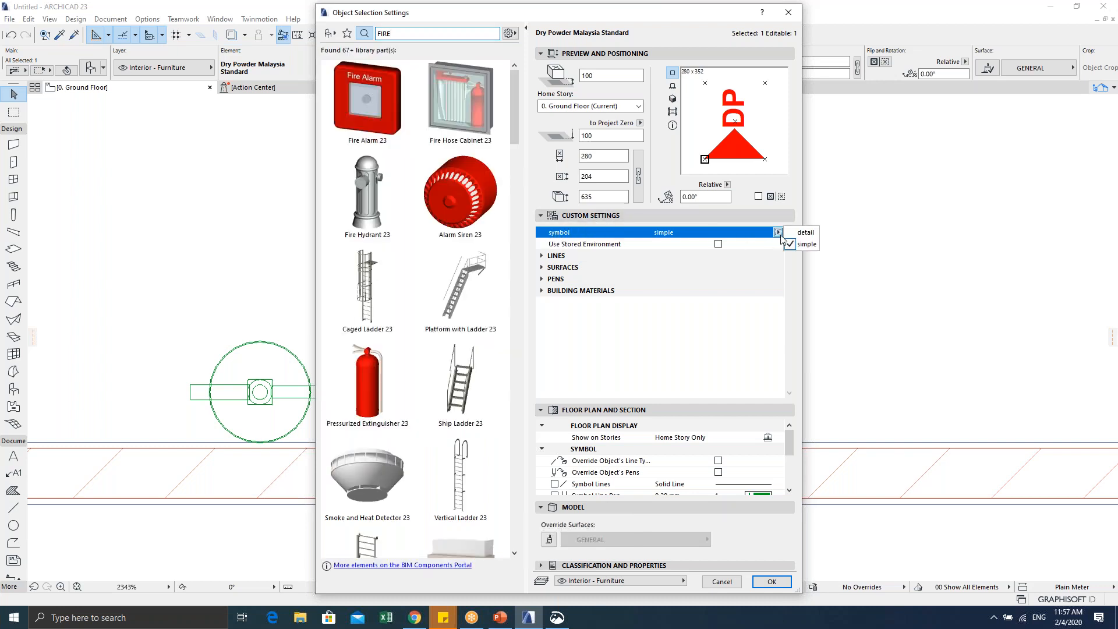
left_click(803, 233)
left_click(778, 233)
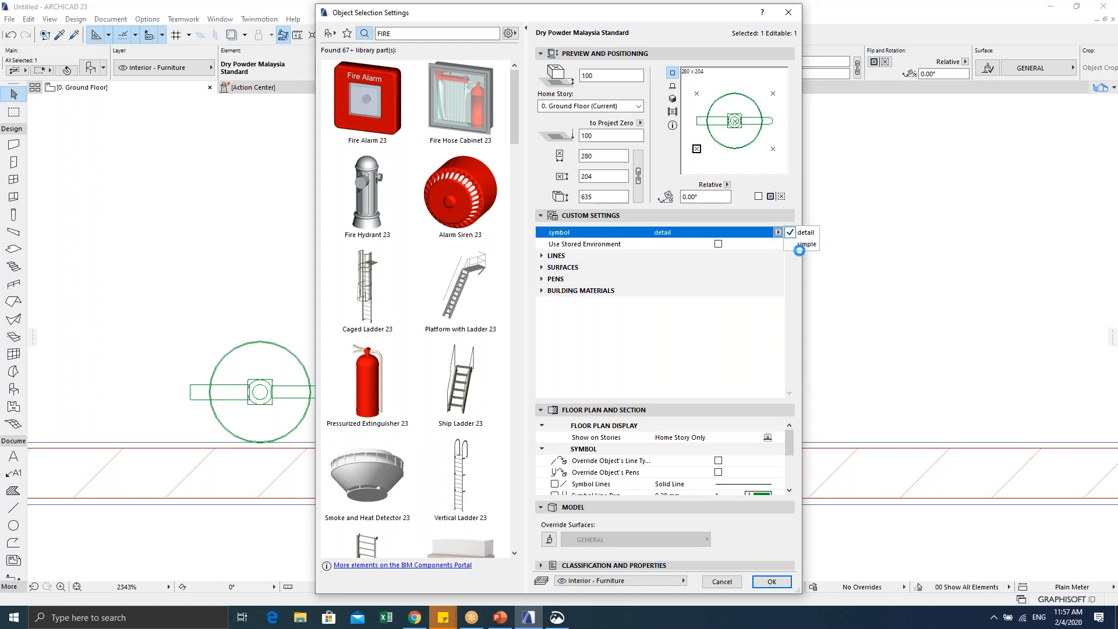
left_click(794, 244)
left_click(779, 233)
left_click(803, 232)
left_click(778, 233)
left_click(798, 244)
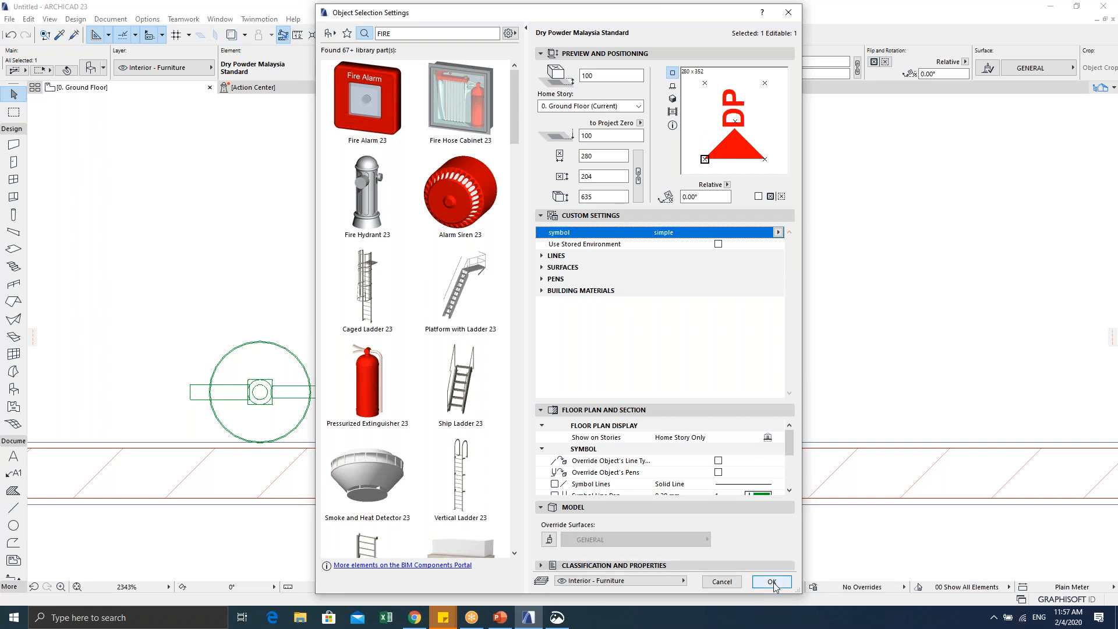
left_click(781, 231)
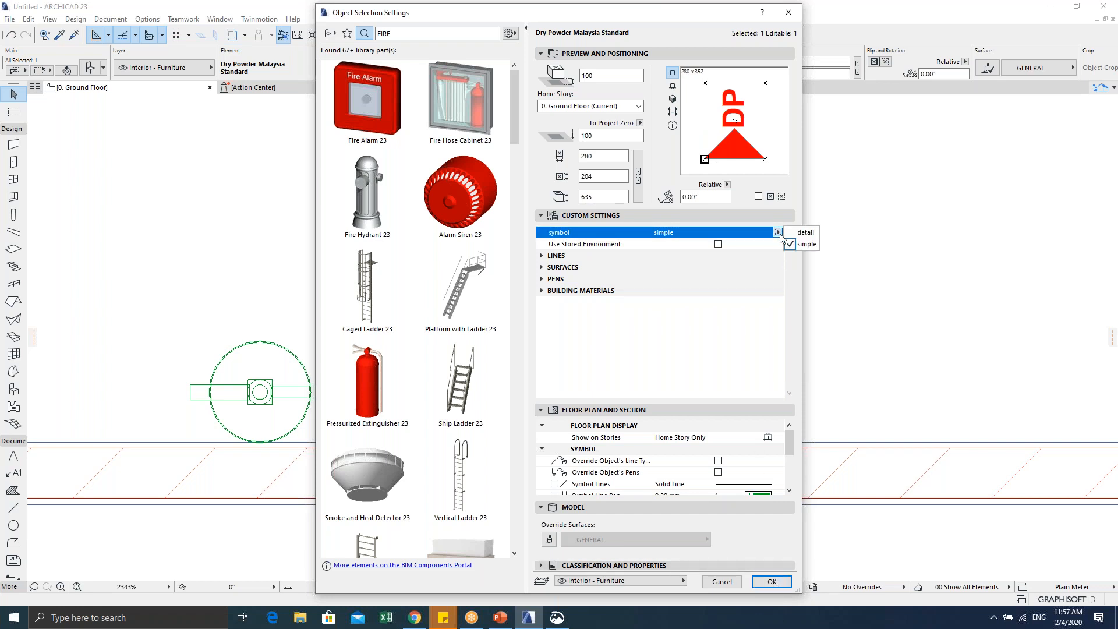
left_click(794, 233)
left_click(684, 198)
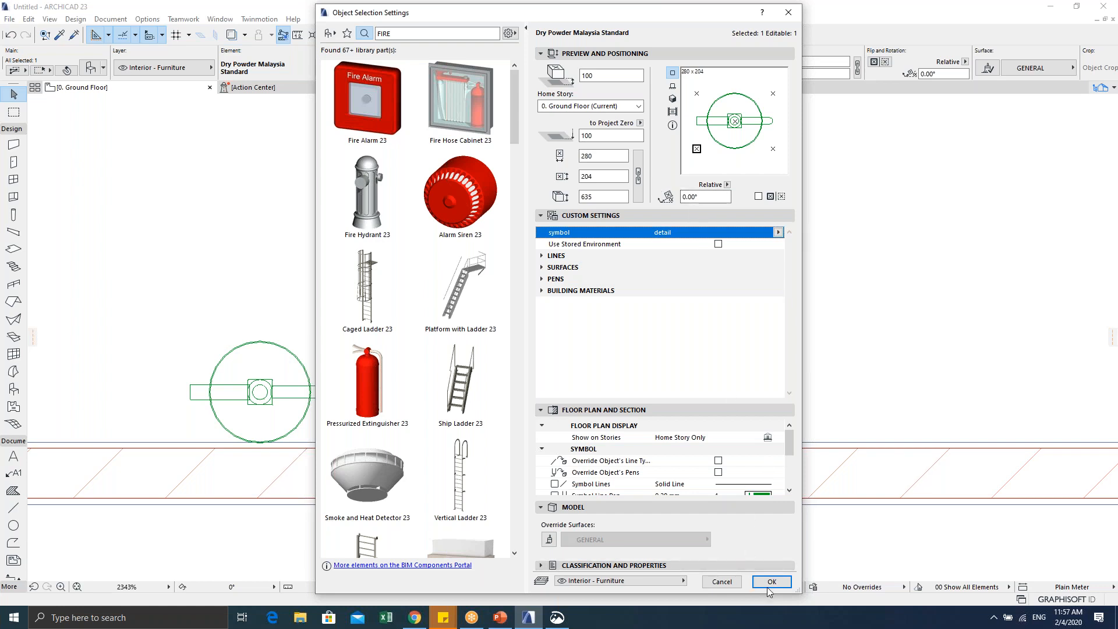
key("Escape")
scroll(600, 390, "down", 1)
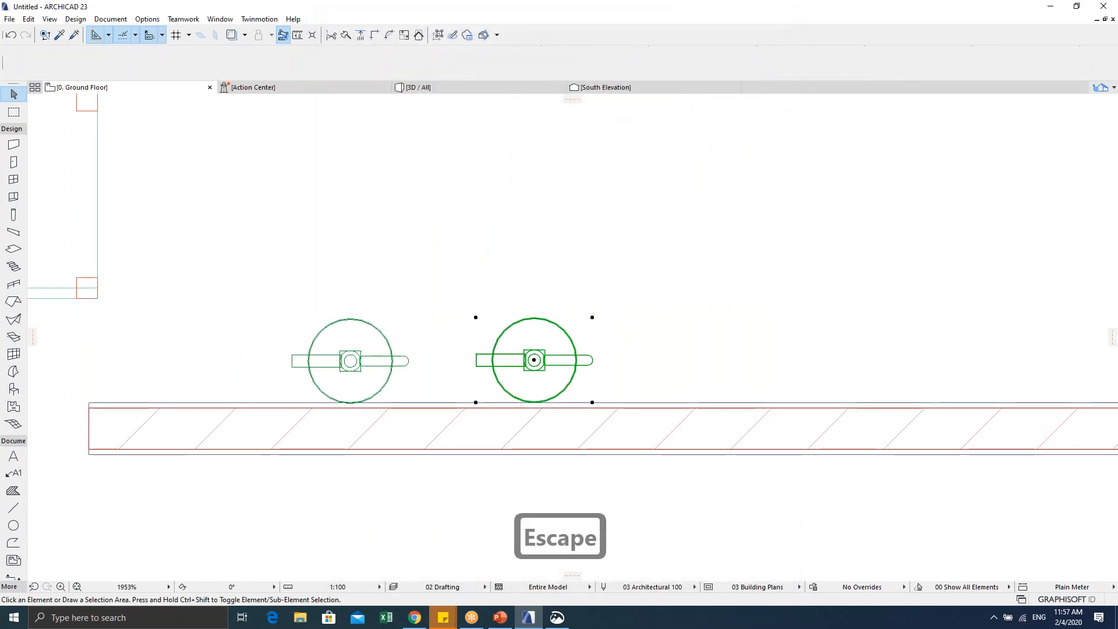
key("Escape")
Step: In 3D, set the left fire extinguisher's base height to 500, then return to the plan
key("F5")
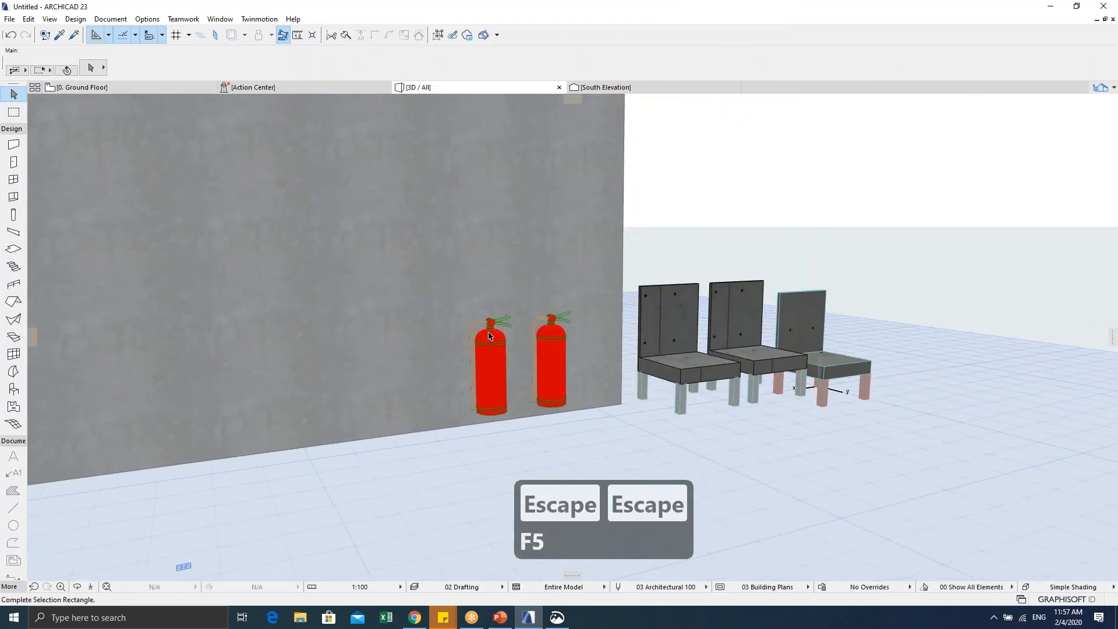
key("Escape")
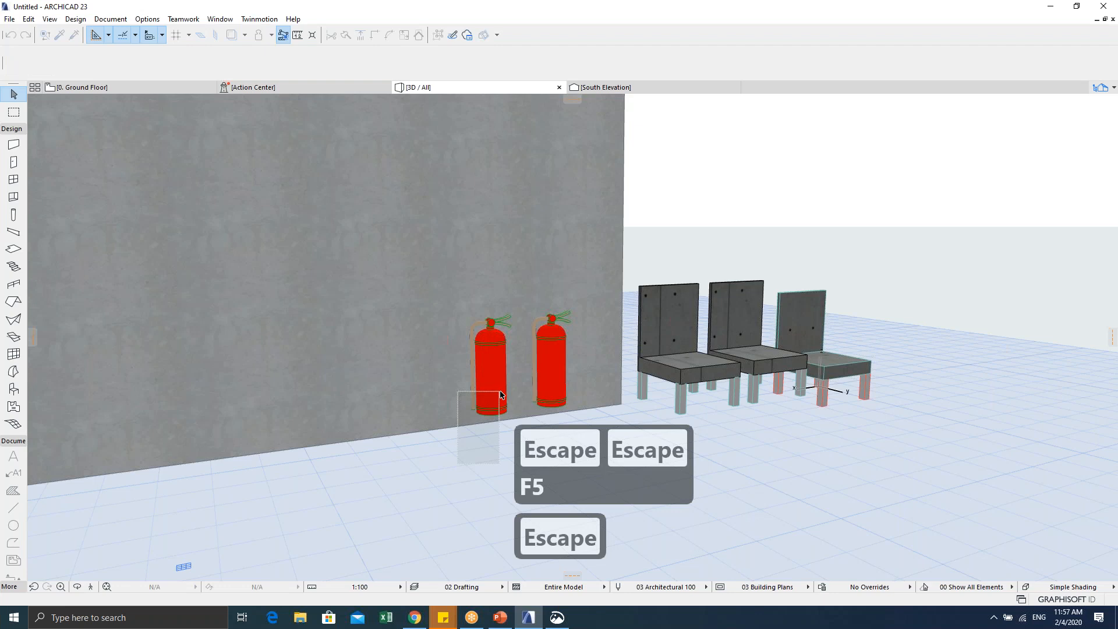
left_click(483, 411)
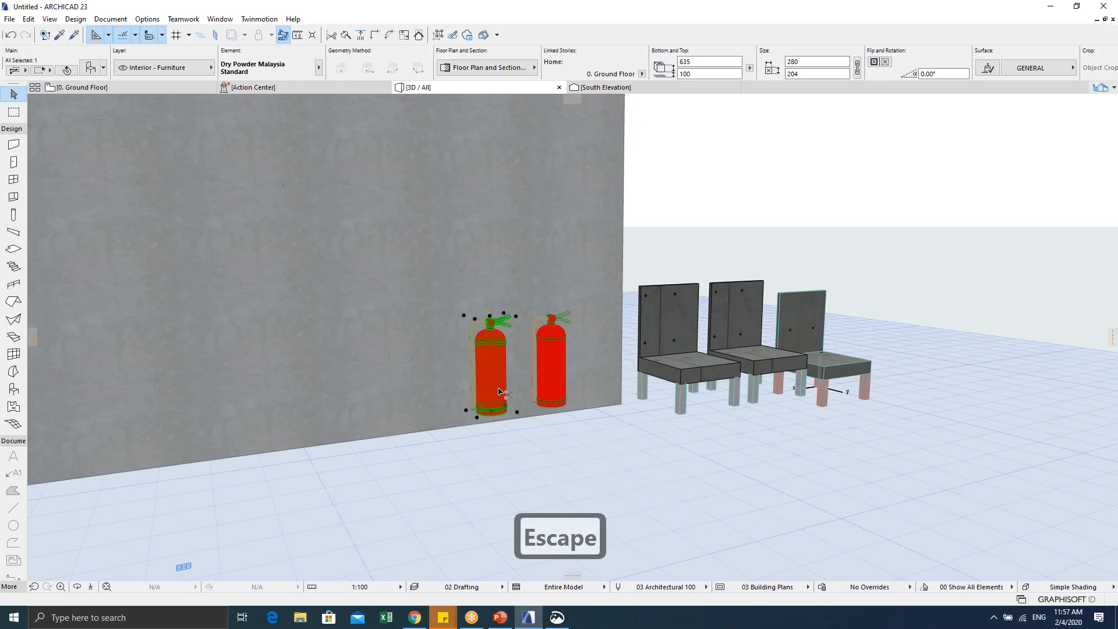
key("ctrl+t")
left_click_drag(623, 21, 910, 43)
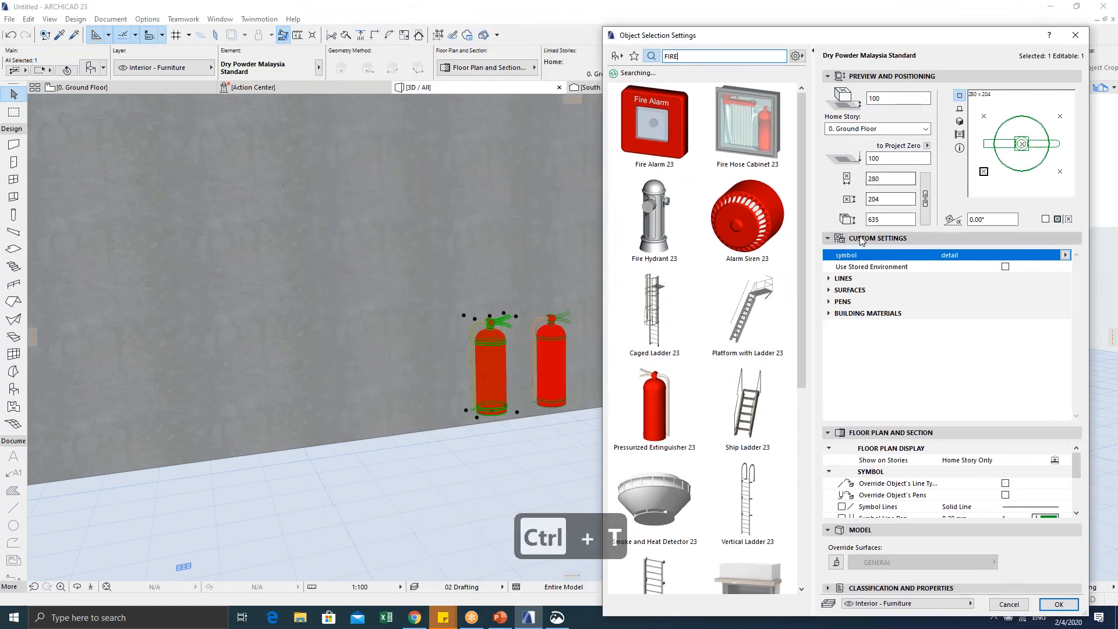
double_click(884, 98)
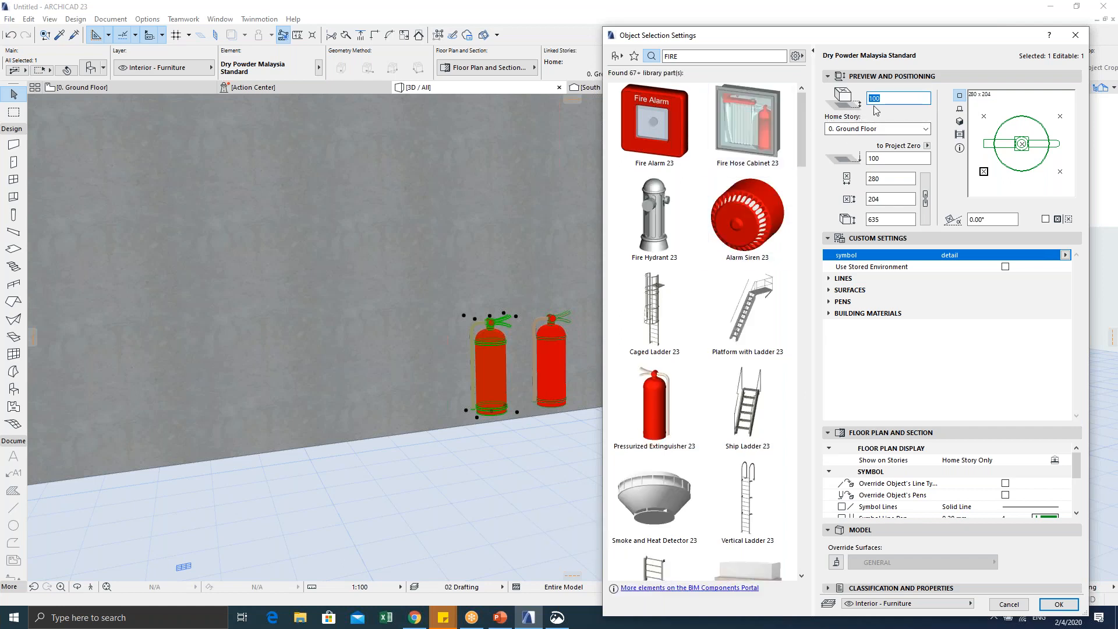
type("500")
key("Return")
middle_click_drag(518, 340, 587, 360, "shift")
key("Escape")
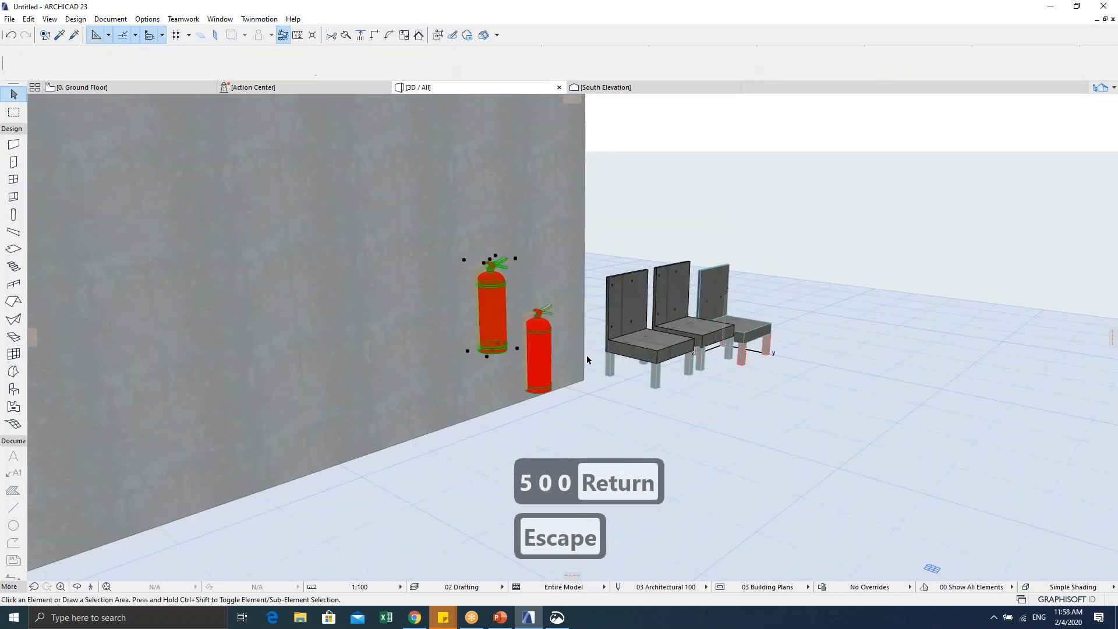
key("F2")
scroll(588, 359, "down", 3)
Step: Search the object library for 'EXIT', browse the exit signs, and cancel without placing one
key("Escape")
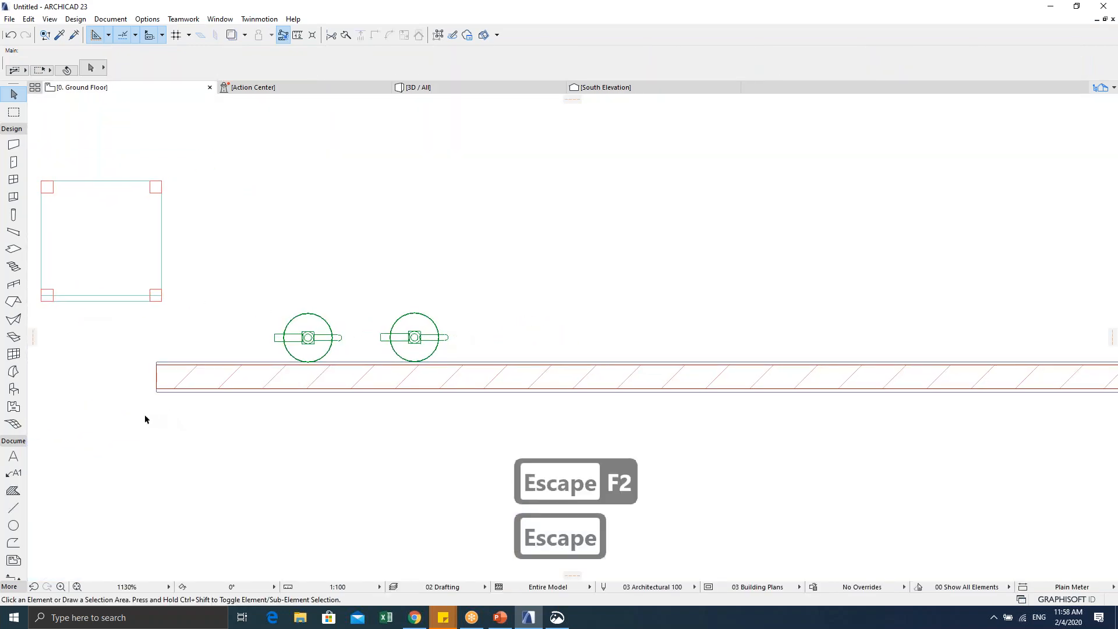
key("Escape")
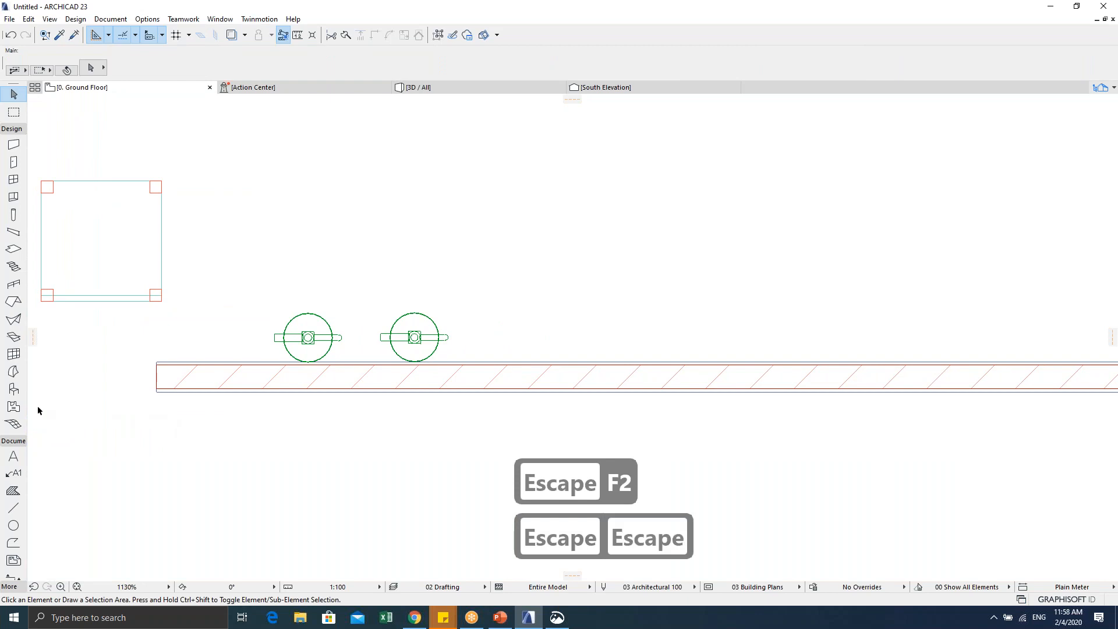
double_click(12, 389)
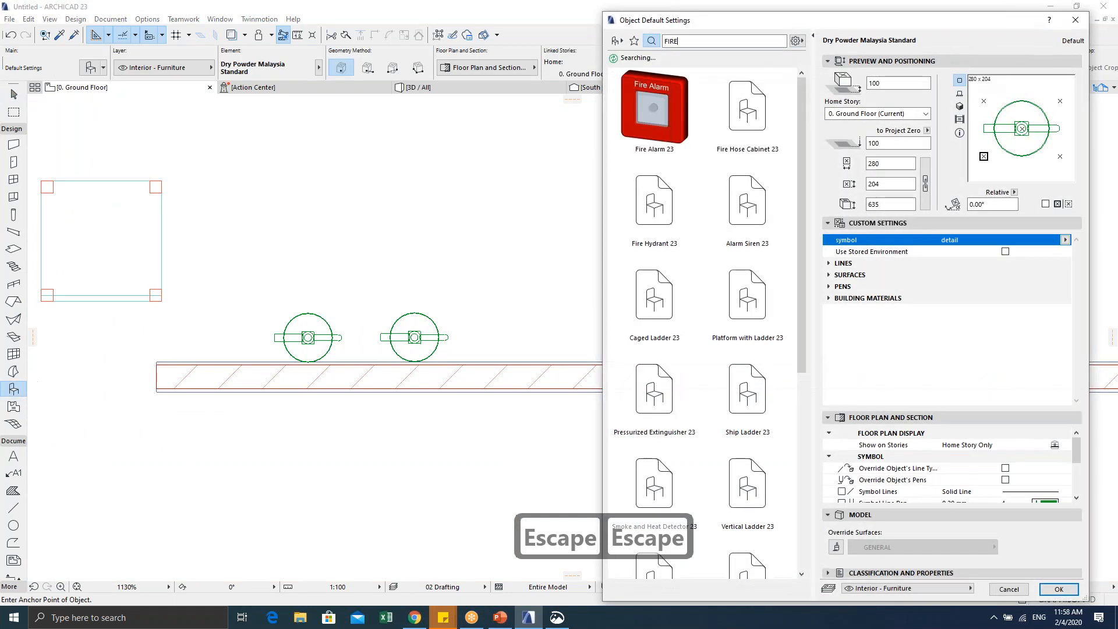
left_click_drag(679, 41, 663, 41)
type("EX")
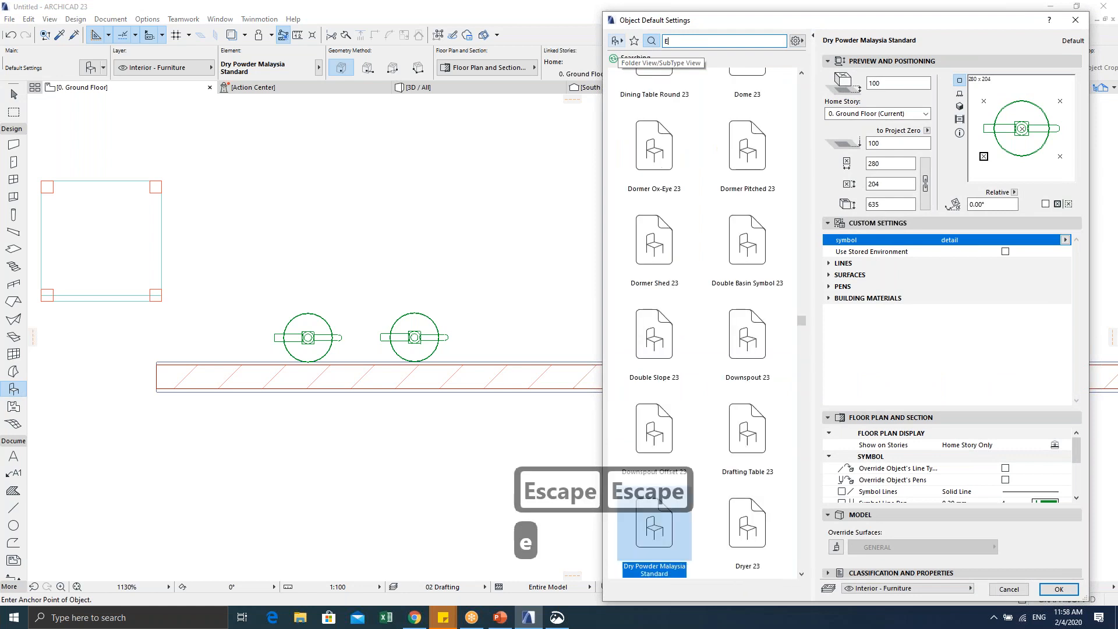
type("IT")
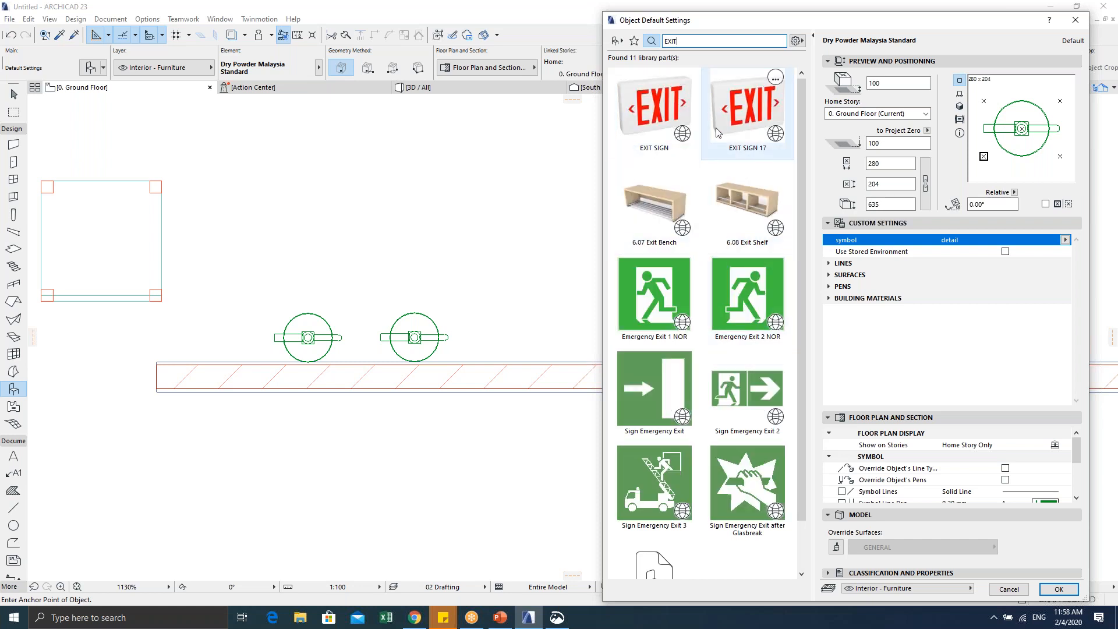
scroll(722, 131, "down", 2)
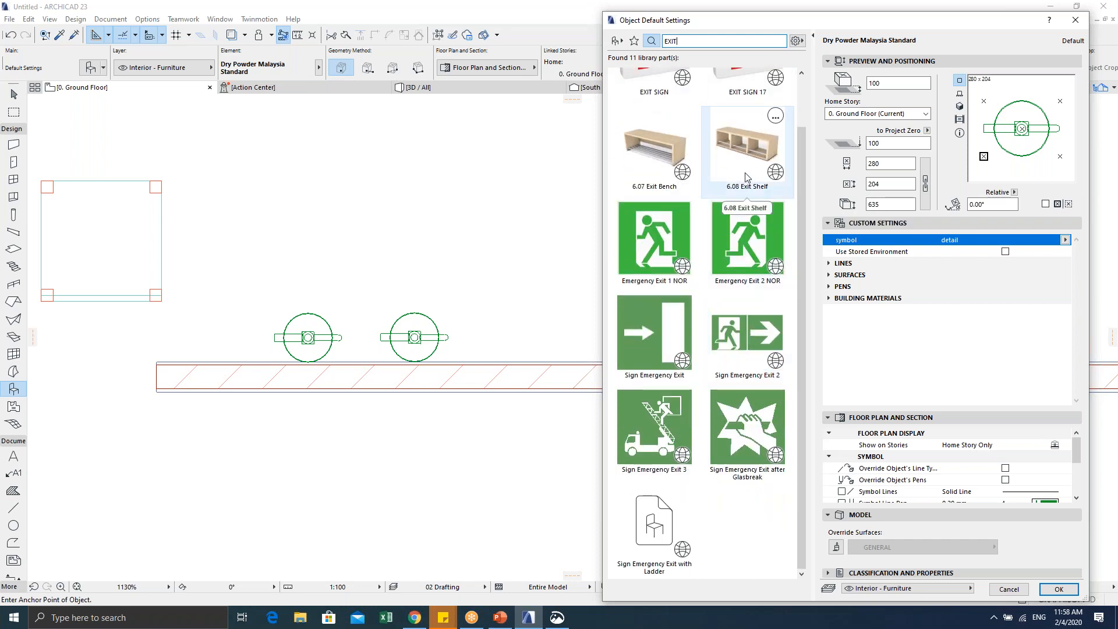
scroll(746, 177, "up", 2)
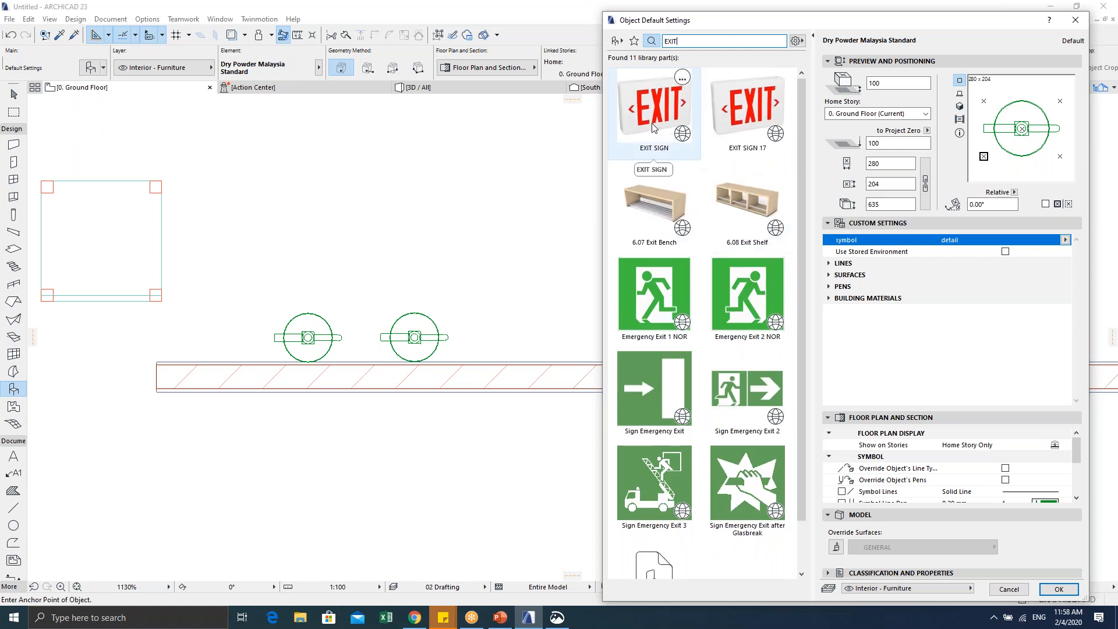
scroll(706, 284, "down", 2)
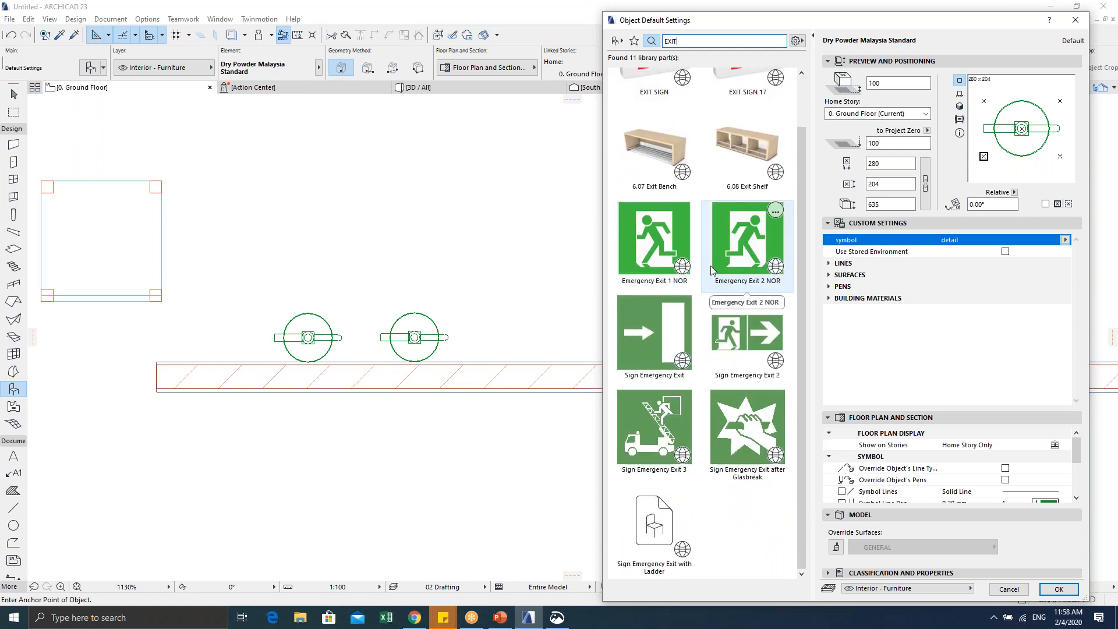
scroll(709, 263, "up", 2)
left_click(1009, 589)
scroll(506, 317, "up", 1)
middle_click_drag(506, 317, 438, 361)
scroll(439, 360, "down", 1)
key("Escape")
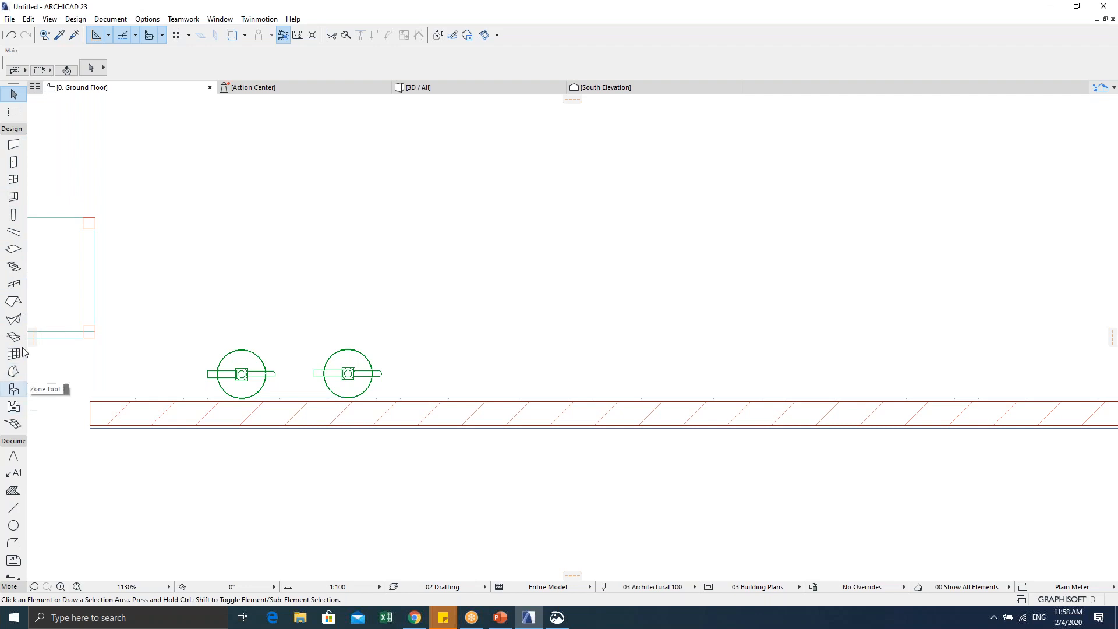
Step: Draw a 500 × 100 rectangular slab above the hatched wall
left_click(14, 249)
left_click(514, 379)
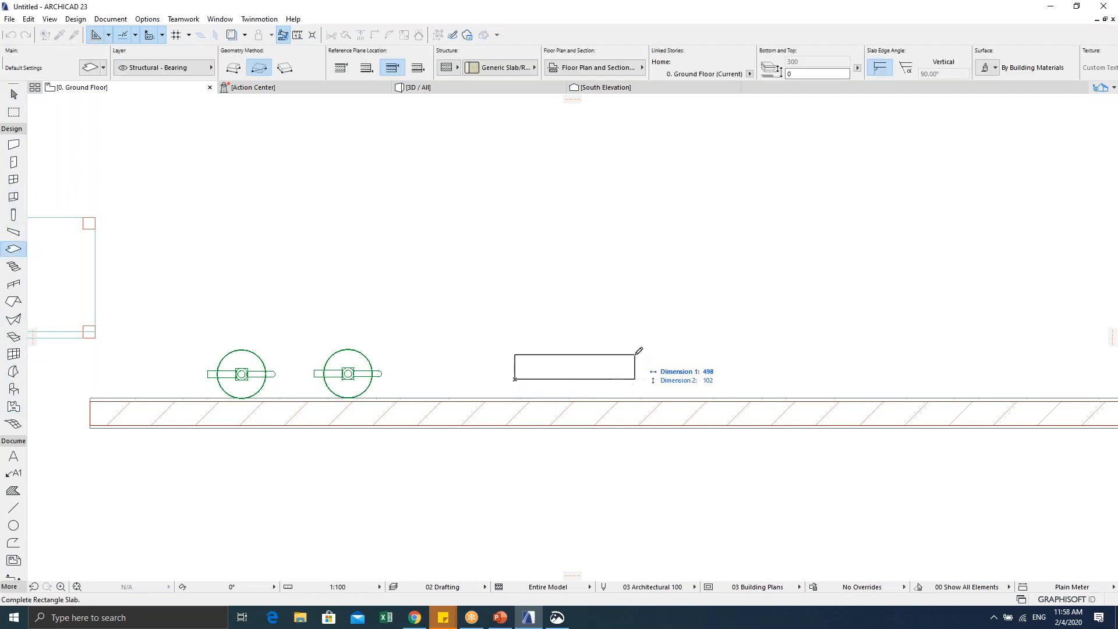
key("Tab")
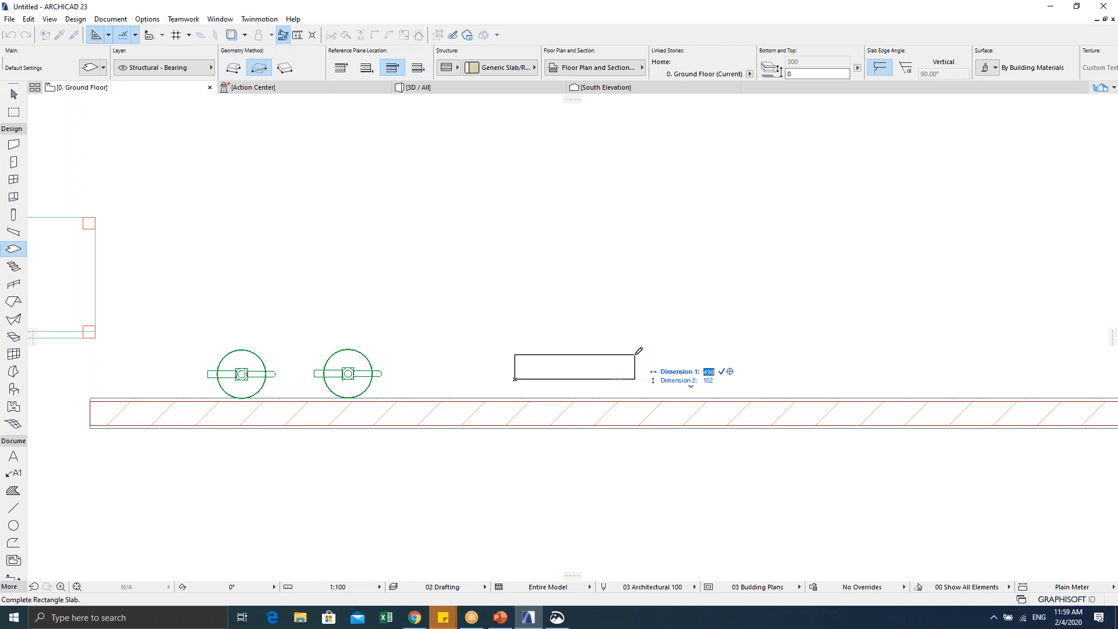
type("500")
key("Tab")
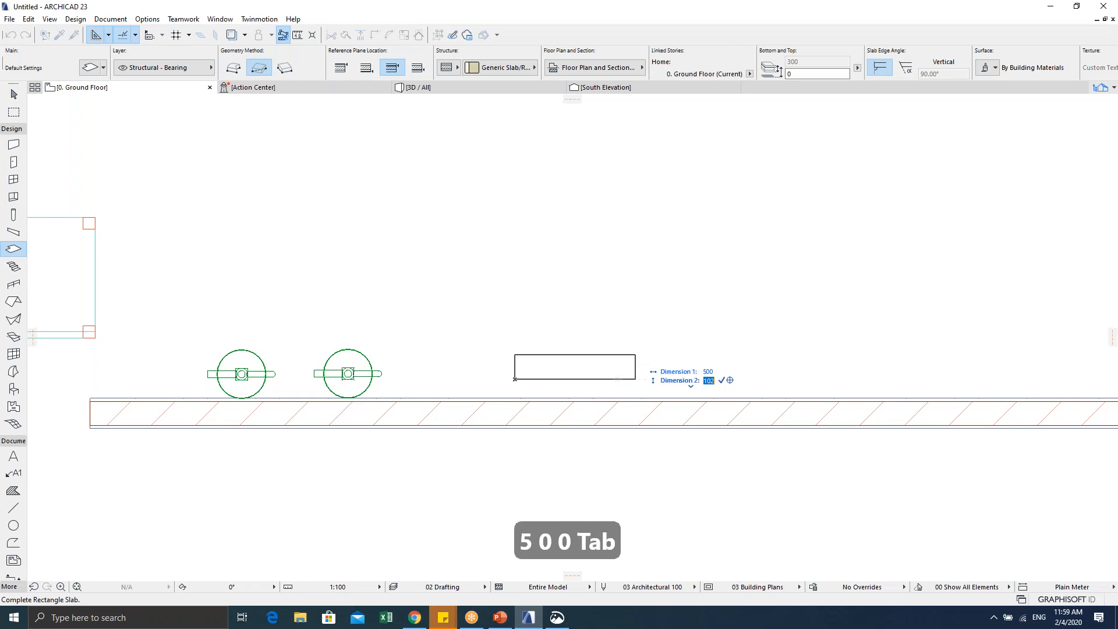
type("100")
key("Tab")
key("Return")
scroll(565, 385, "up", 1)
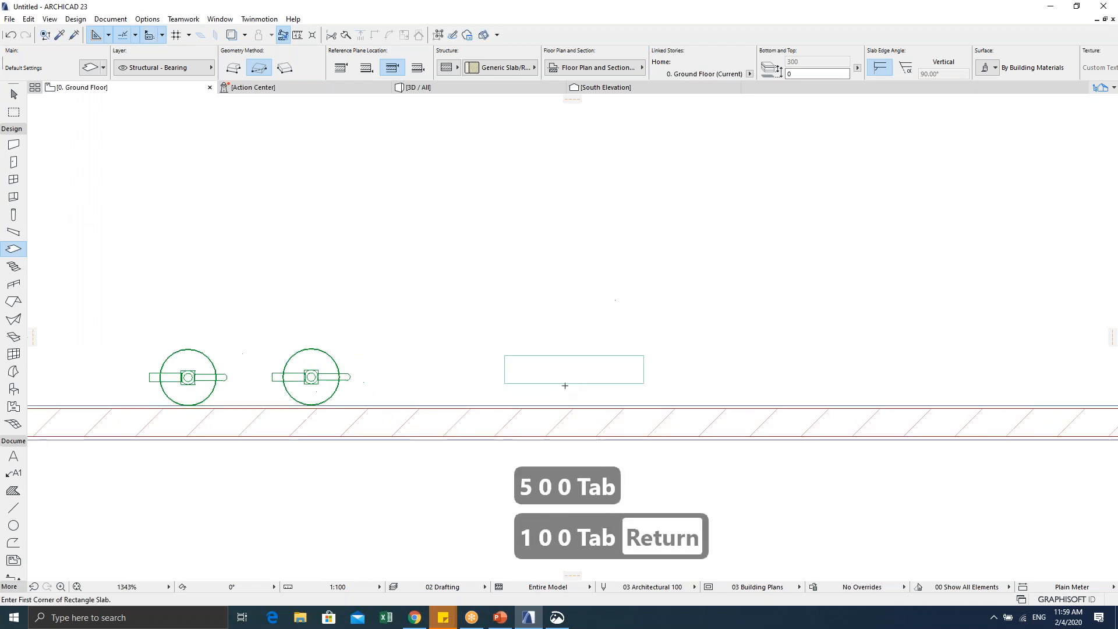
scroll(564, 386, "up", 1)
key("Escape")
key("Escape")
Step: Give the new slab Basic concrete structure with a 400 thickness
left_click(407, 380)
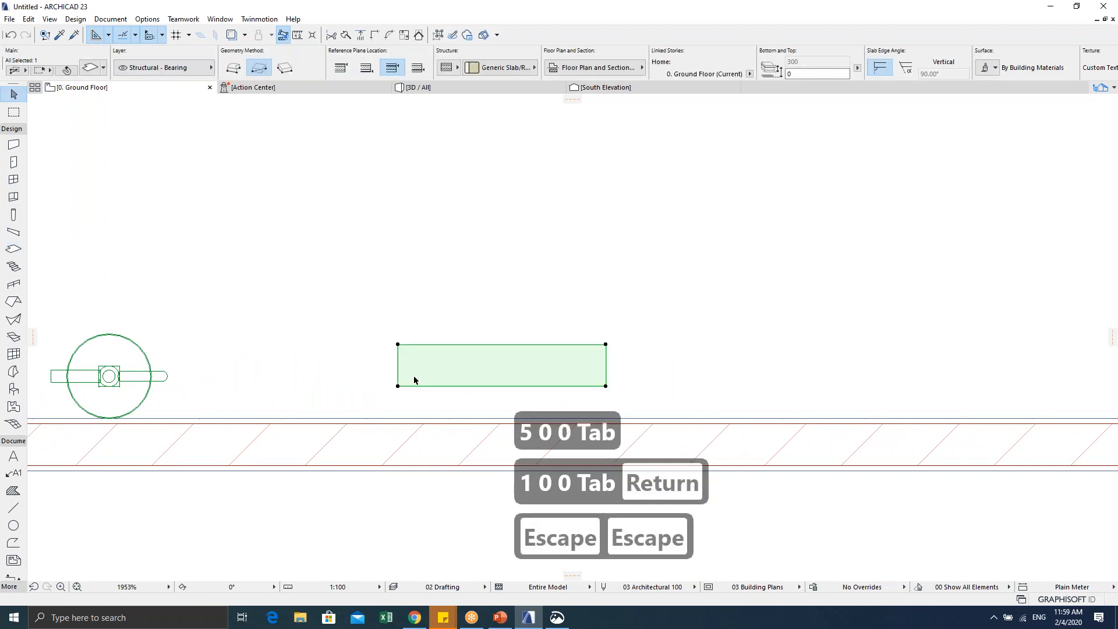
key("ctrl+t")
left_click(430, 80)
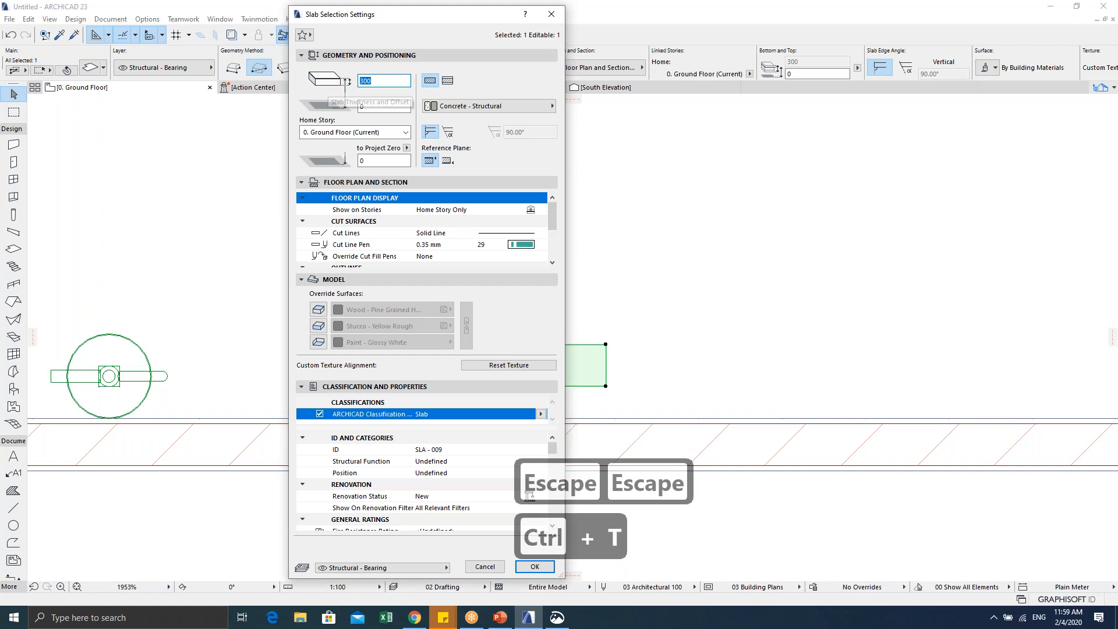
type("400")
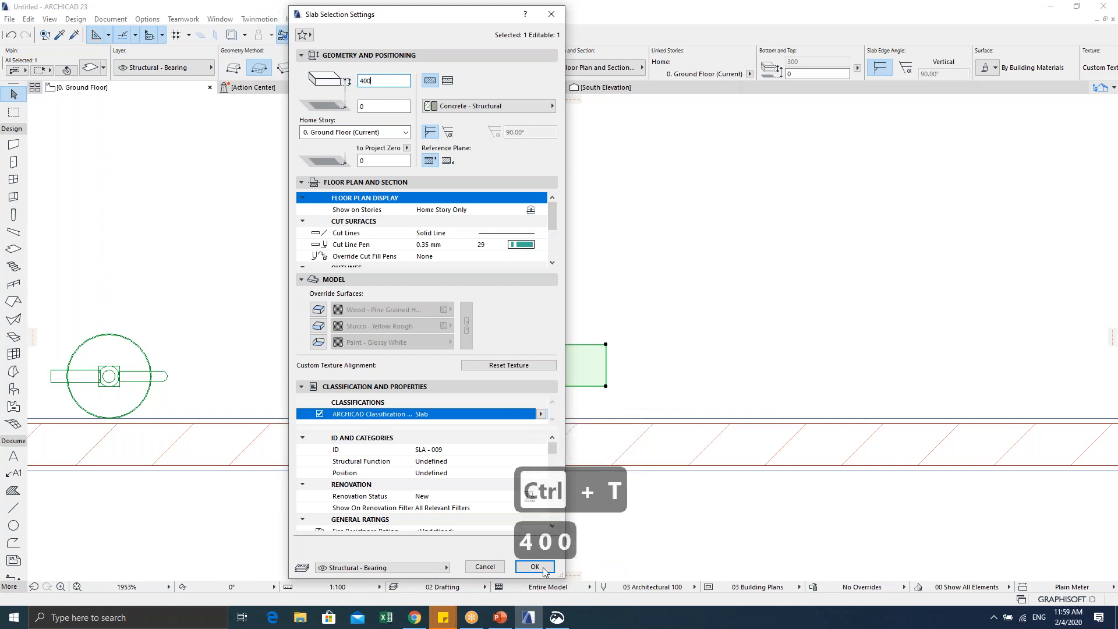
left_click(534, 566)
scroll(451, 375, "down", 1)
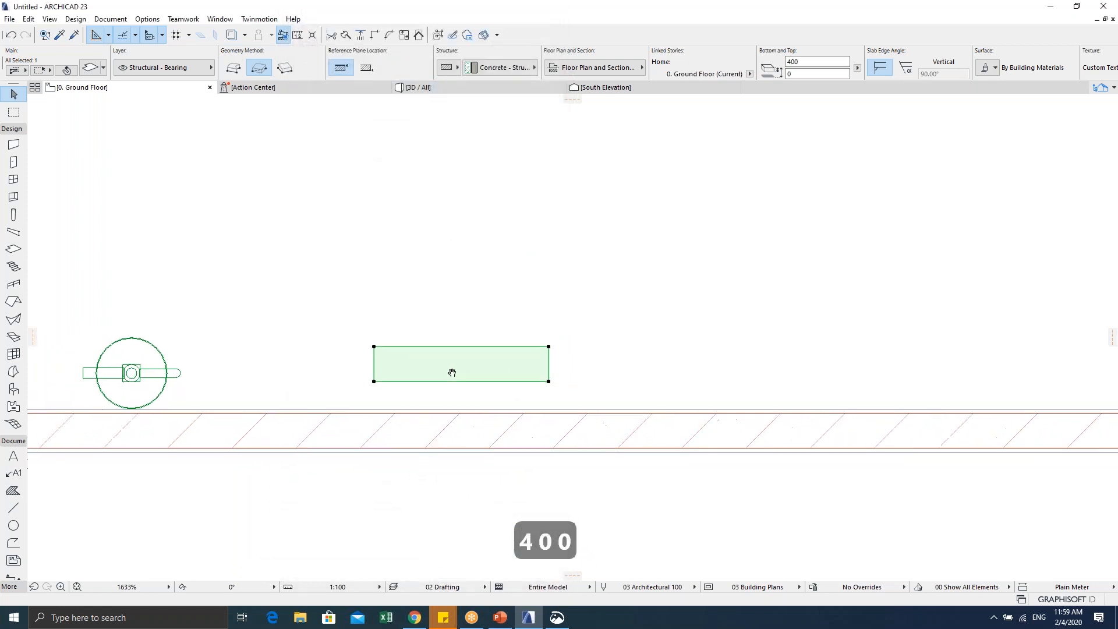
key("Escape")
key("Escape")
key("Escape")
middle_click_drag(384, 354, 416, 353)
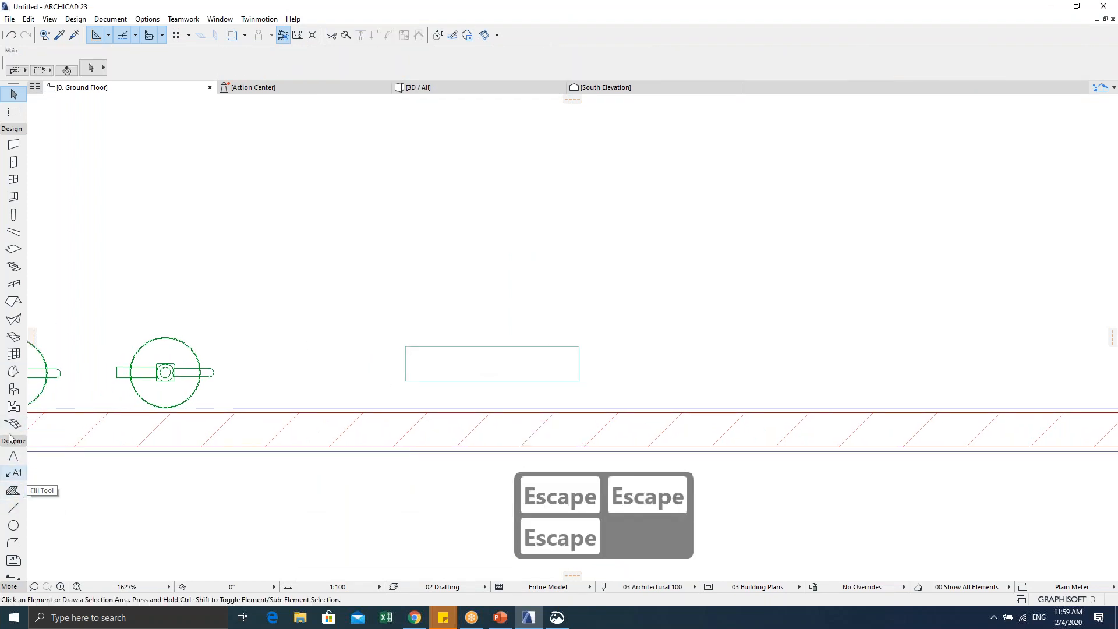
Step: Place a Text 3D 23 object reading KELUAR on the plan
left_click(14, 389)
double_click(14, 389)
left_click(696, 41)
type("EXIT")
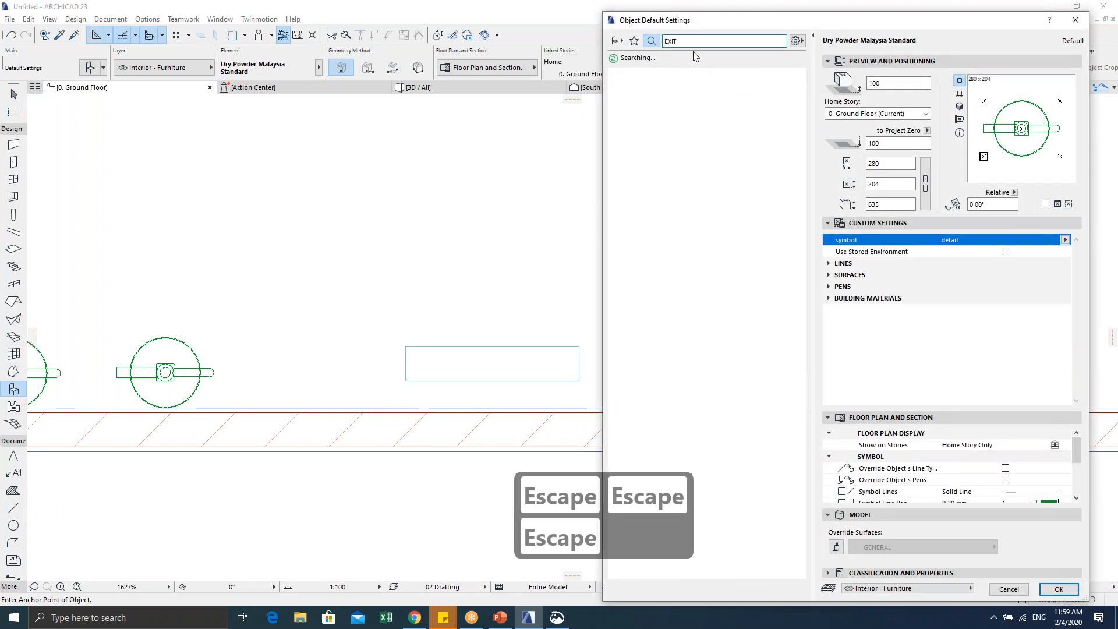
type("3D")
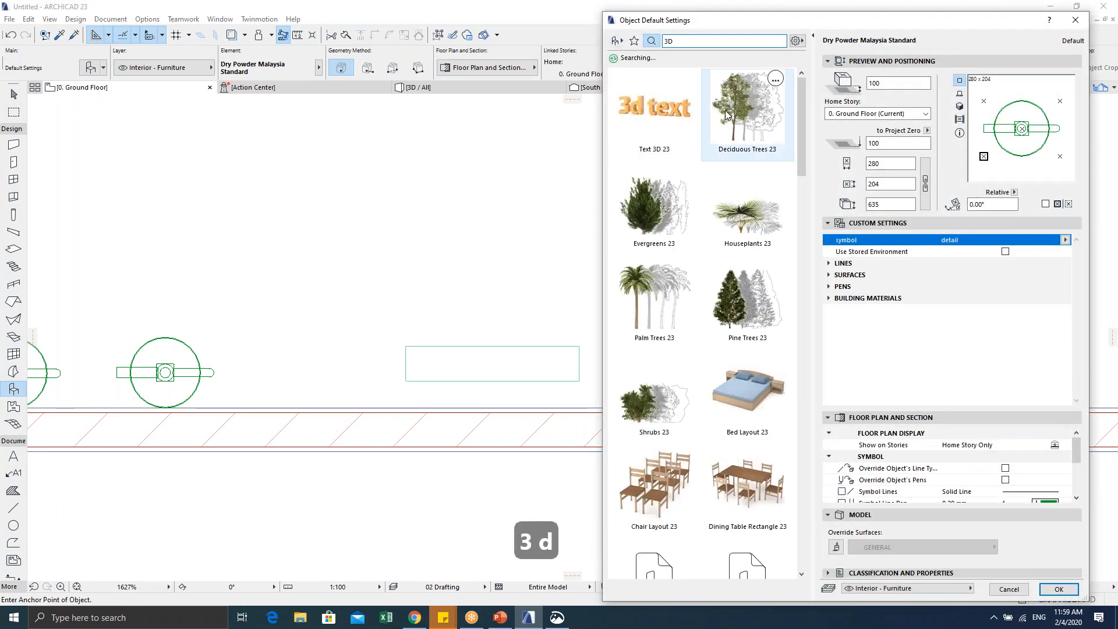
left_click(665, 126)
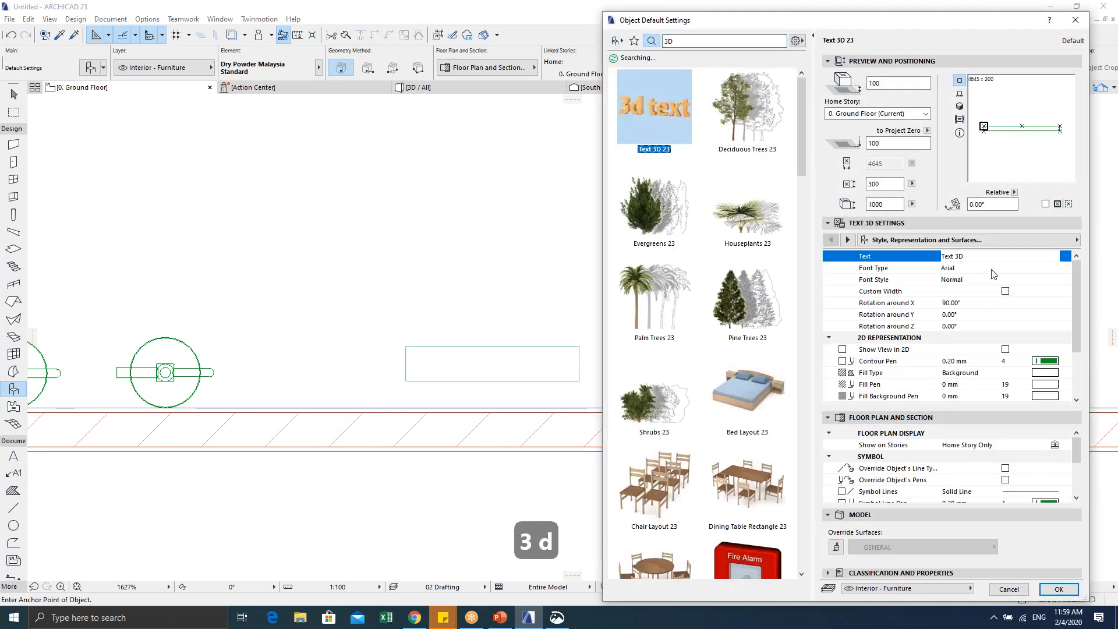
key("Caps_Lock")
type("kelaur")
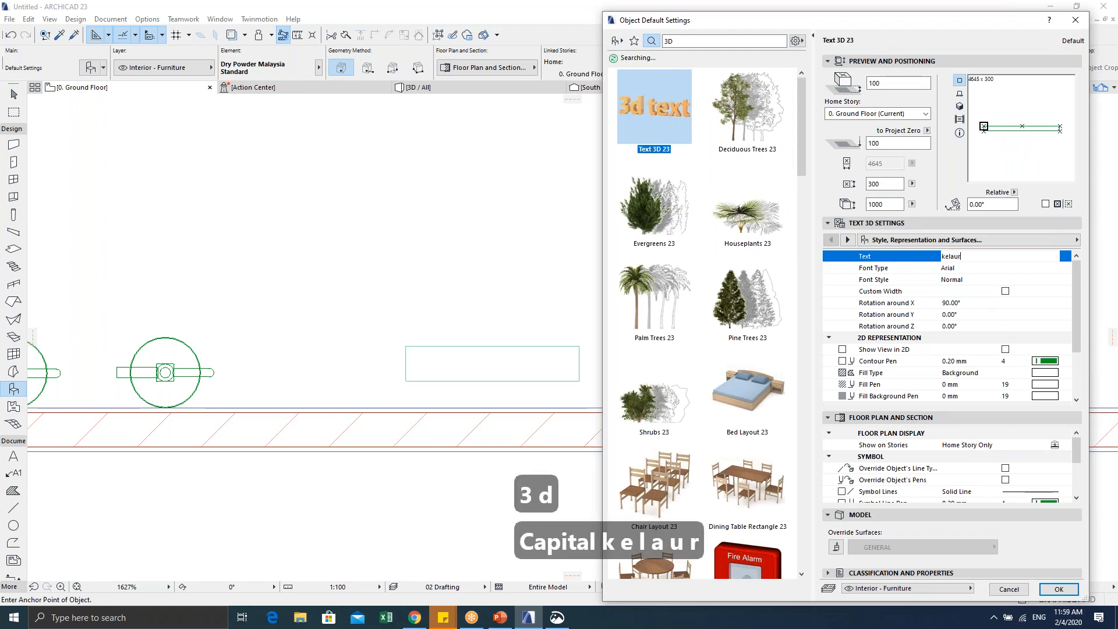
key("BackSpace")
key("BackSpace")
key("BackSpace")
key("BackSpace")
key("BackSpace")
key("Caps_Lock")
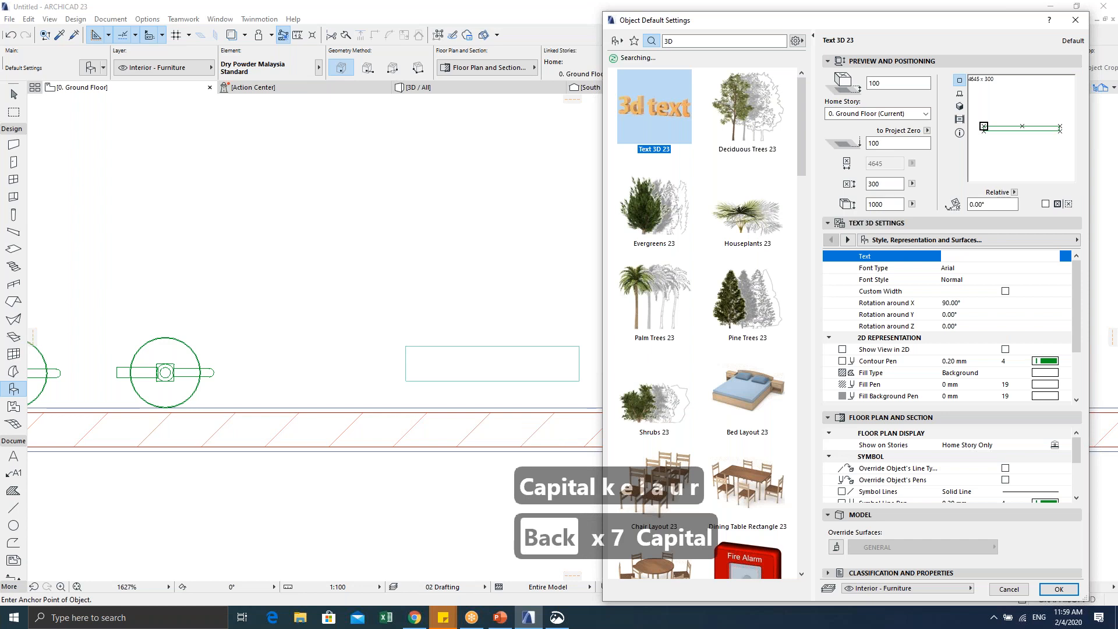
type("KELUAR")
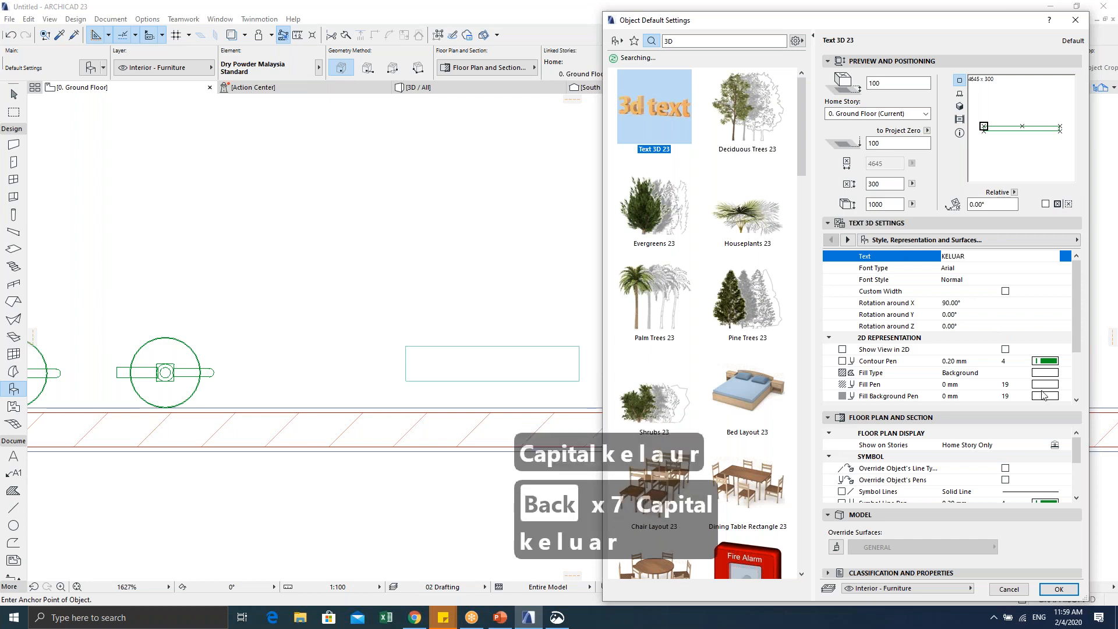
left_click(1058, 588)
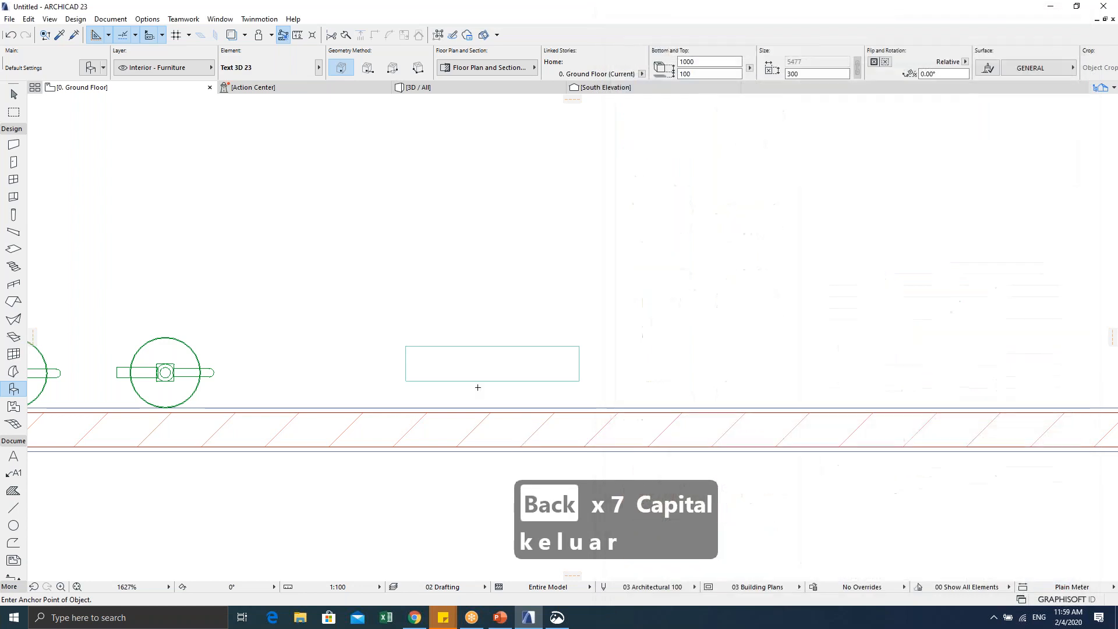
left_click(477, 300)
key("Escape")
Step: Change the 3D text's 1000 size value to 300
scroll(483, 314, "down", 5)
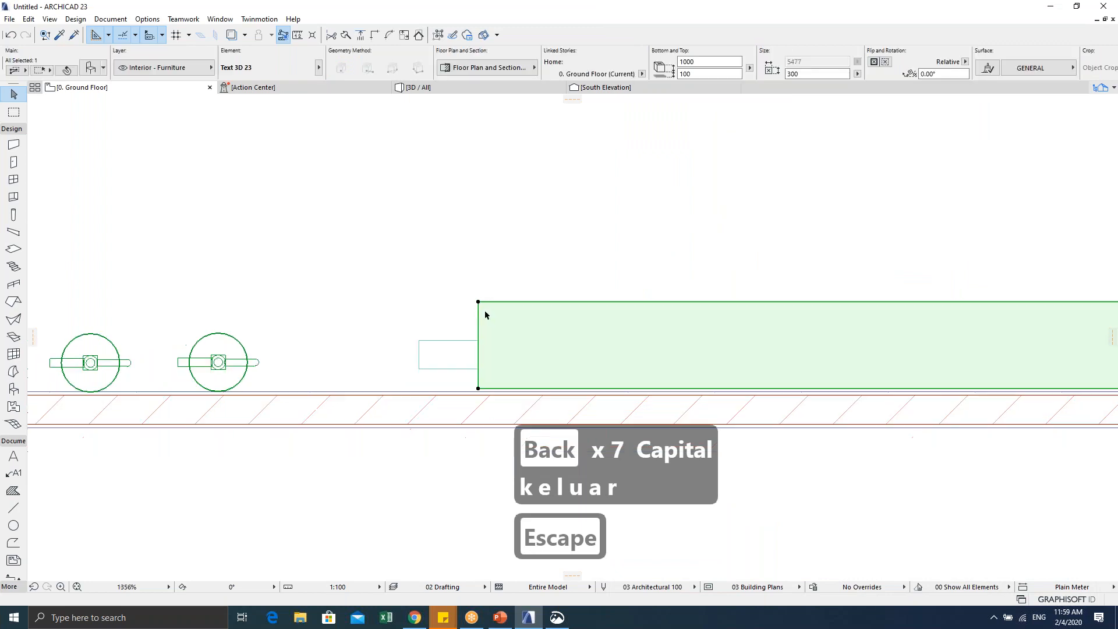
key("ctrl+t")
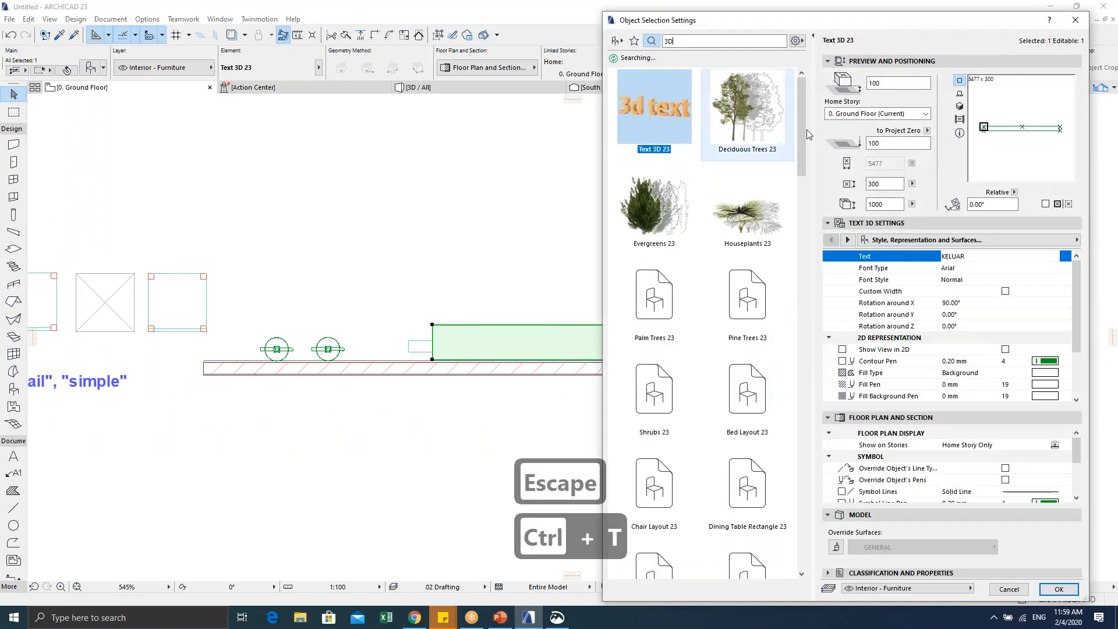
left_click_drag(880, 204, 883, 204)
type("300")
key("Tab")
key("Return")
Step: Refine the 3D text's size values, entering 150 and then replacing 300 with 50
scroll(581, 370, "up", 3)
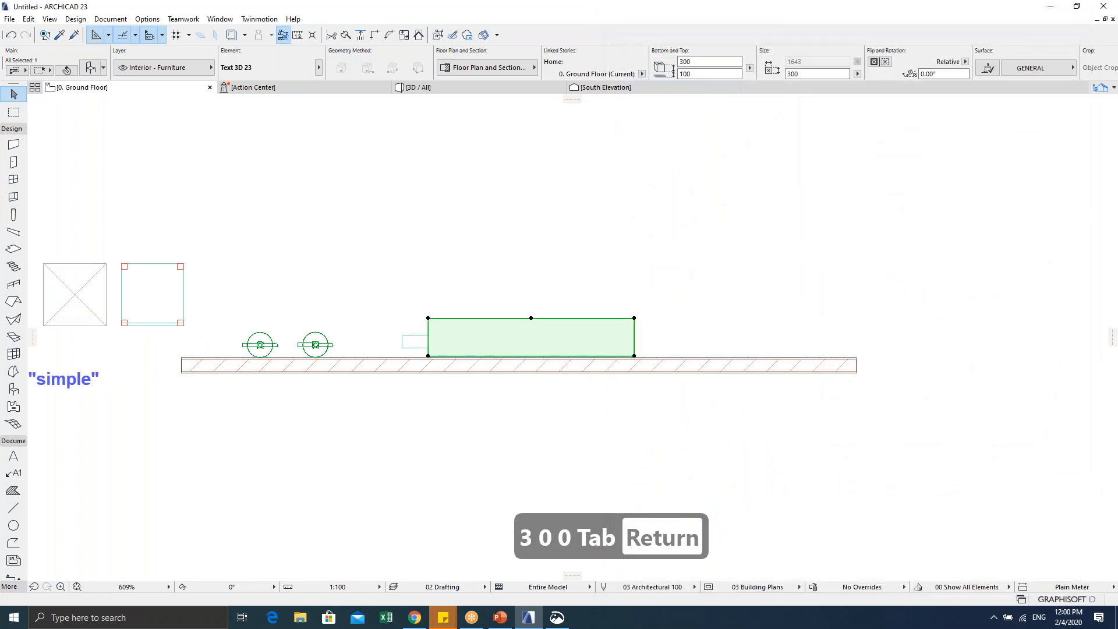
key("ctrl+t")
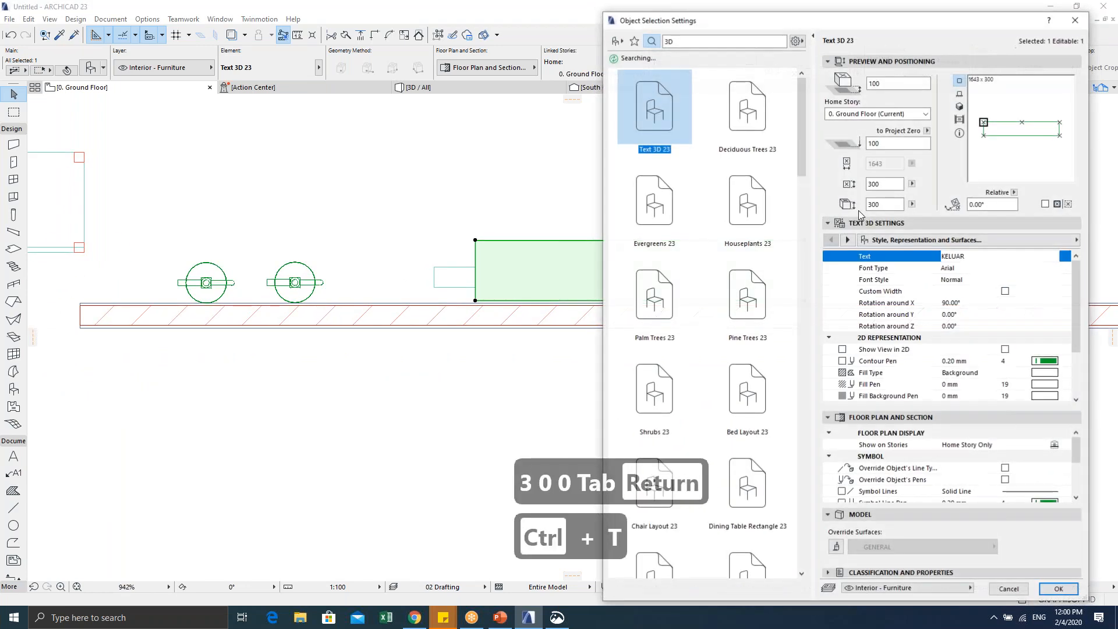
type("150")
key("Return")
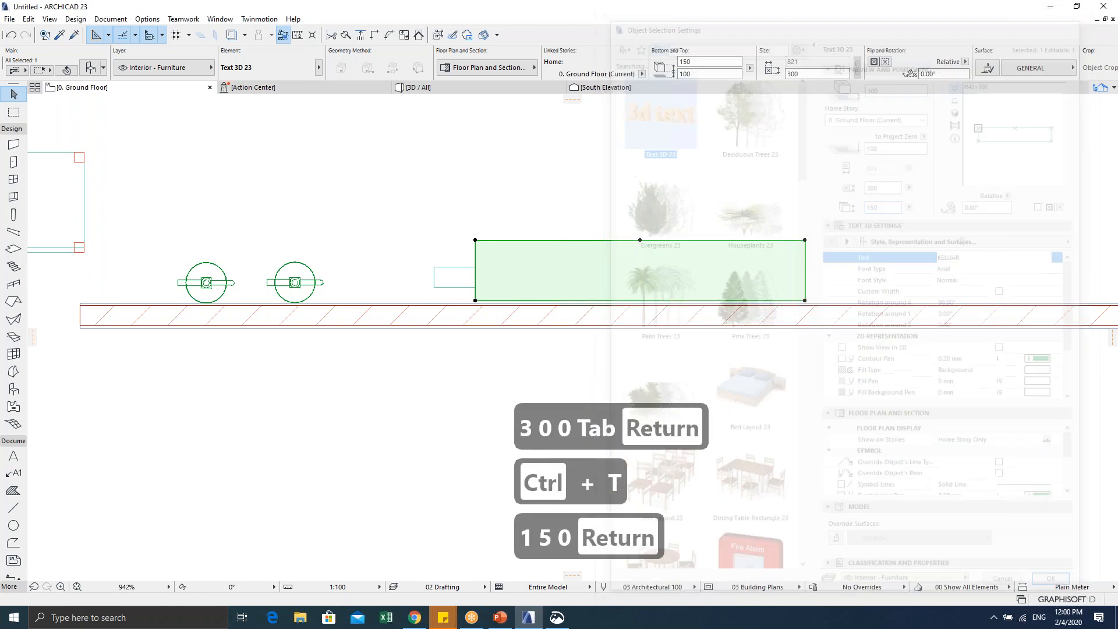
scroll(583, 321, "up", 2)
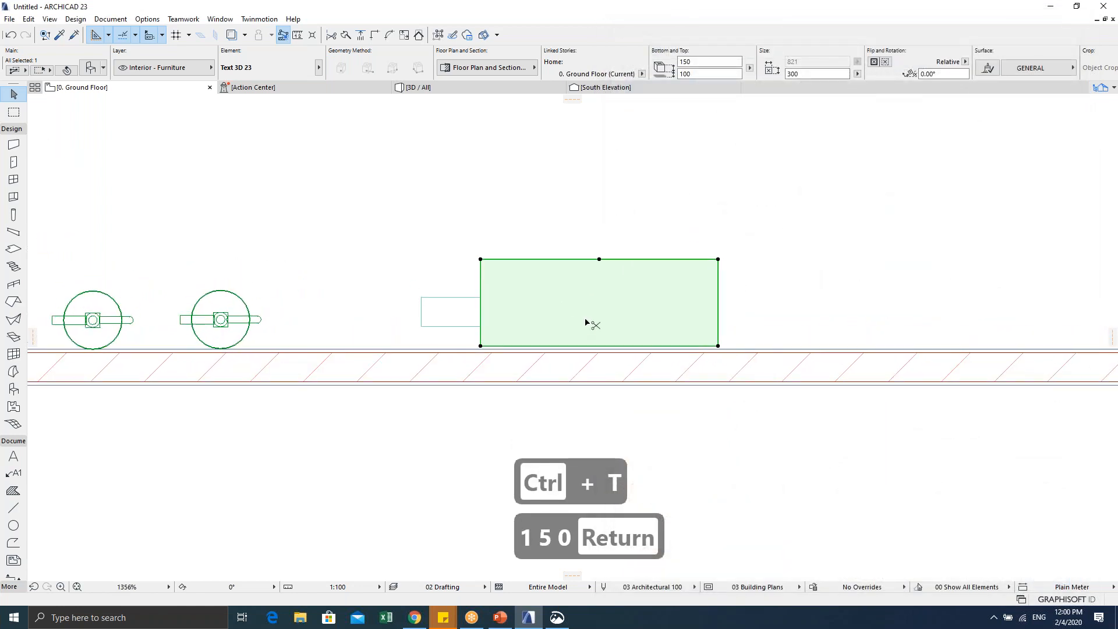
key("ctrl+t")
double_click(880, 184)
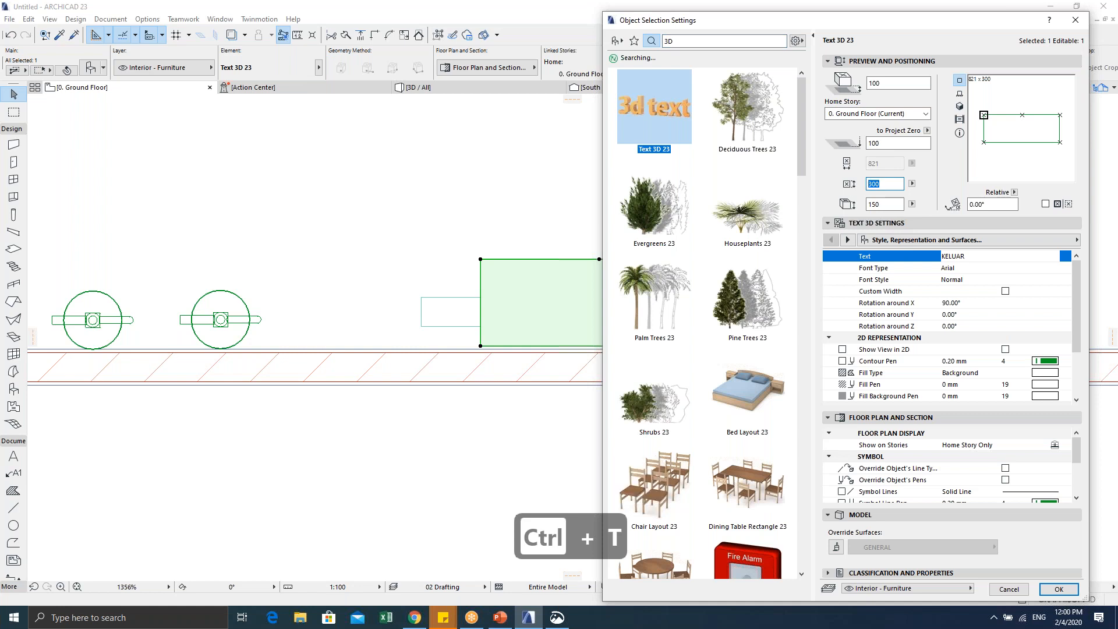
type("50")
key("Return")
scroll(503, 328, "up", 1)
Step: Move the KELUAR text down onto the slab
middle_click_drag(504, 327, 581, 326)
key("ctrl+d")
left_click(553, 262)
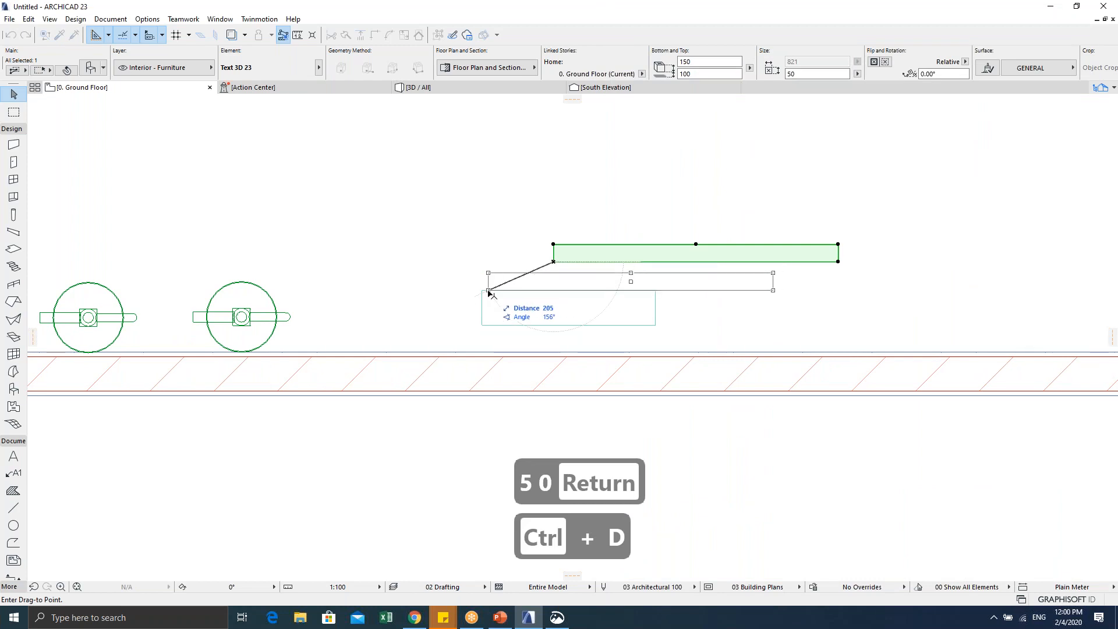
left_click(488, 290)
left_click(566, 323)
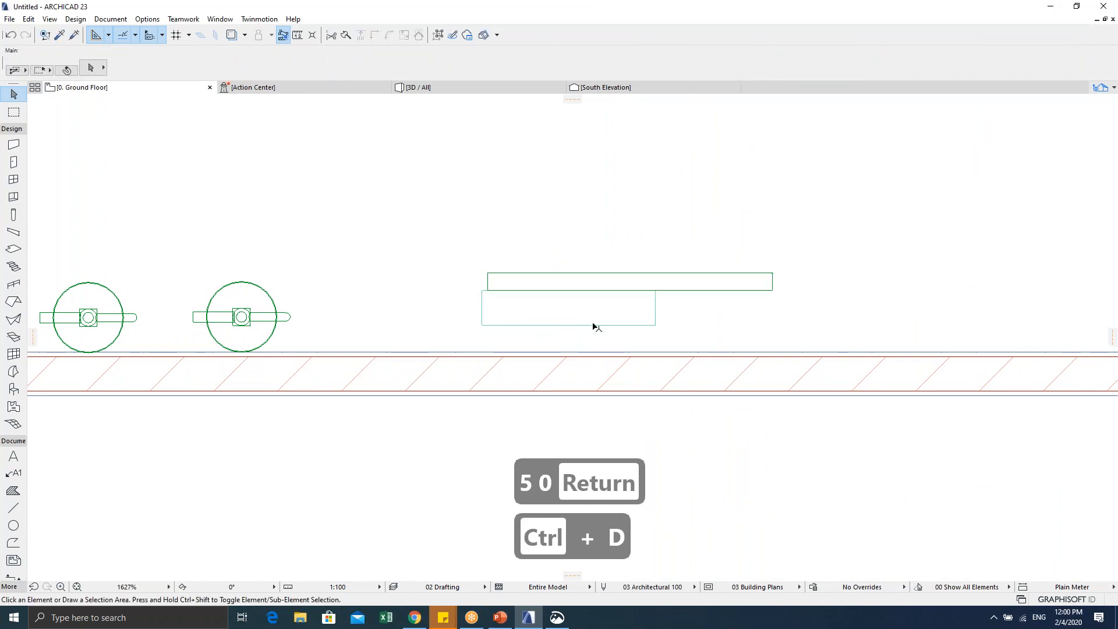
Step: Extend the slab's right edge outward with Offset Edge
left_click(656, 324)
left_click(655, 308)
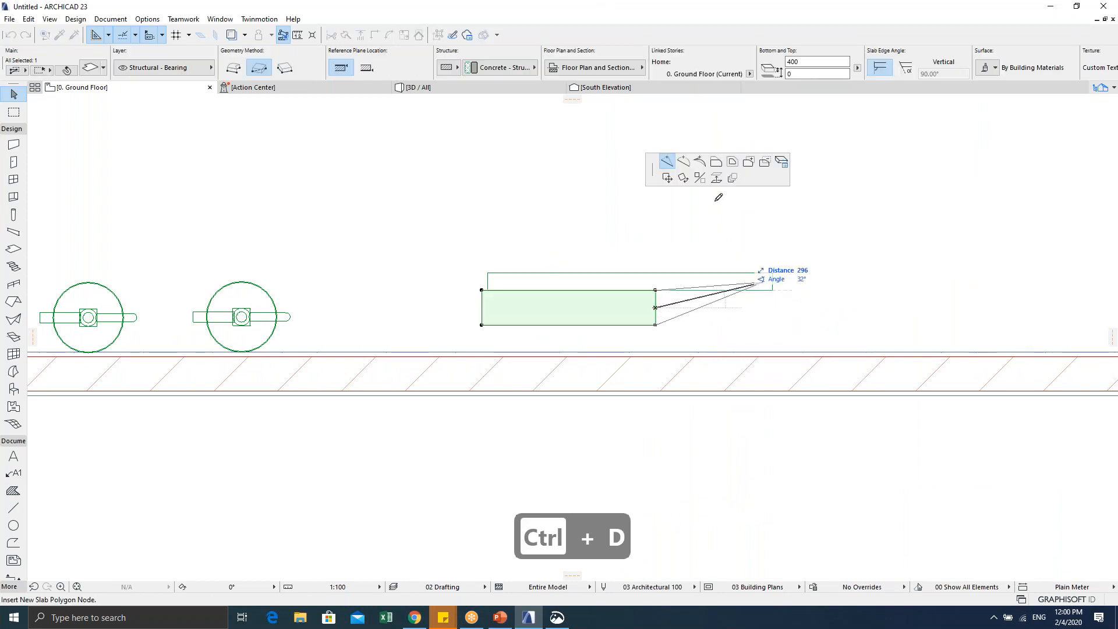
left_click(716, 161)
left_click(779, 306)
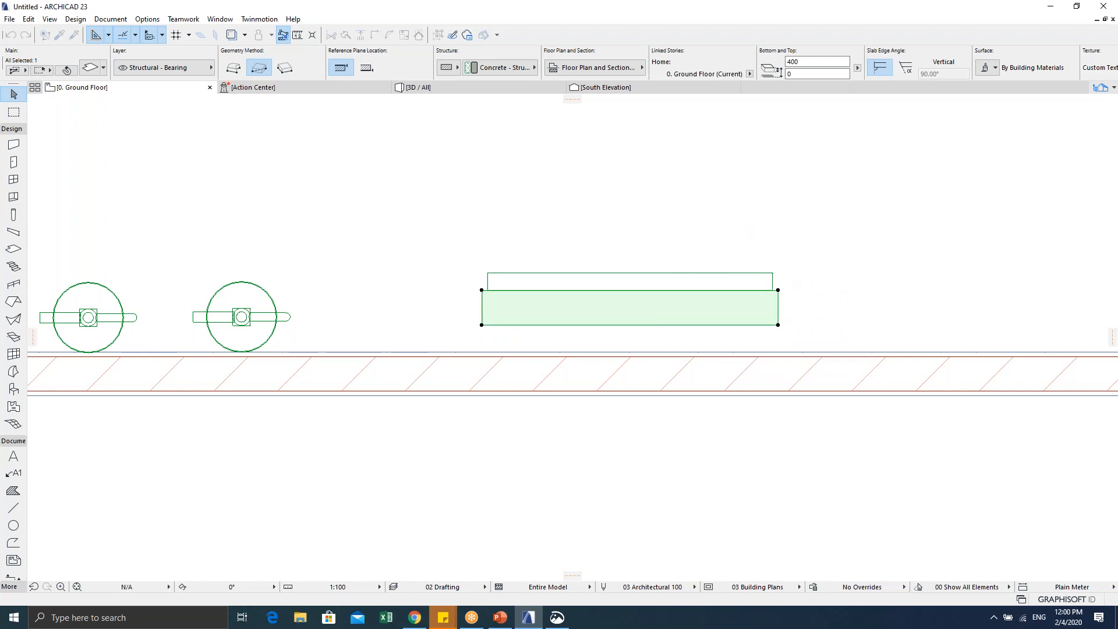
key("Escape")
Step: Check the slab and 3D text together in 3D, then return to the ground floor plan
left_click_drag(464, 250, 828, 326)
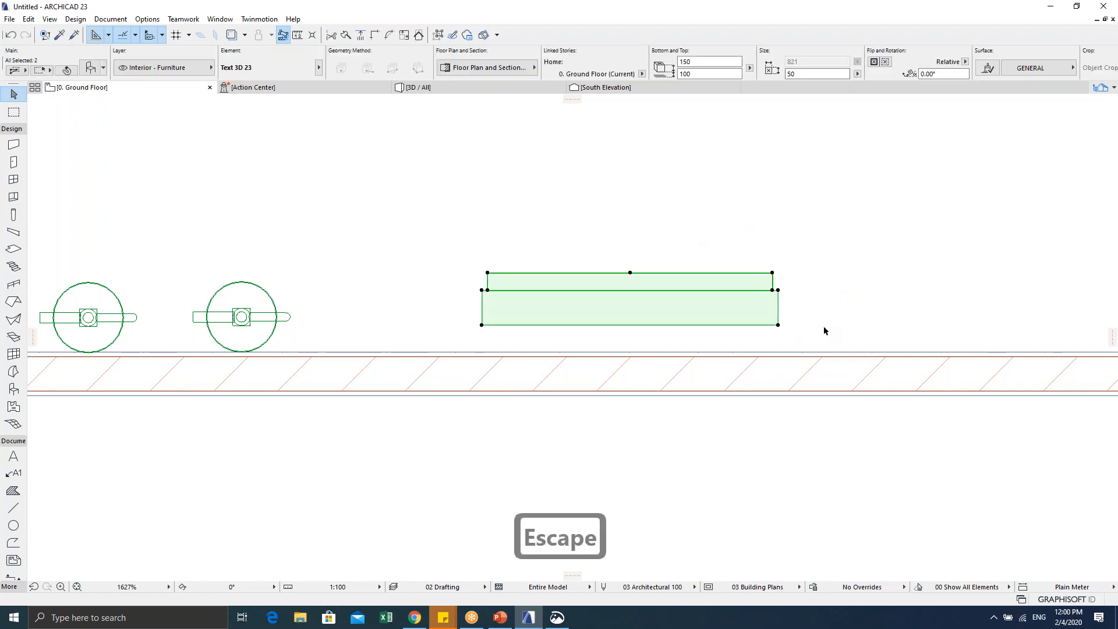
key("F5")
middle_click_drag(527, 369, 574, 380, "shift")
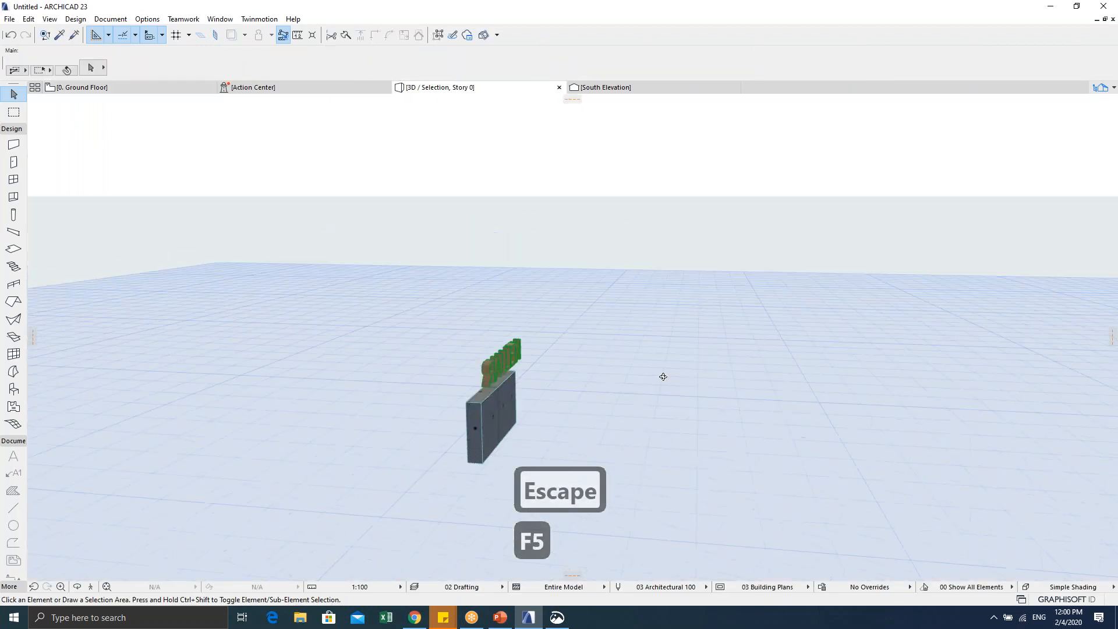
key("Escape")
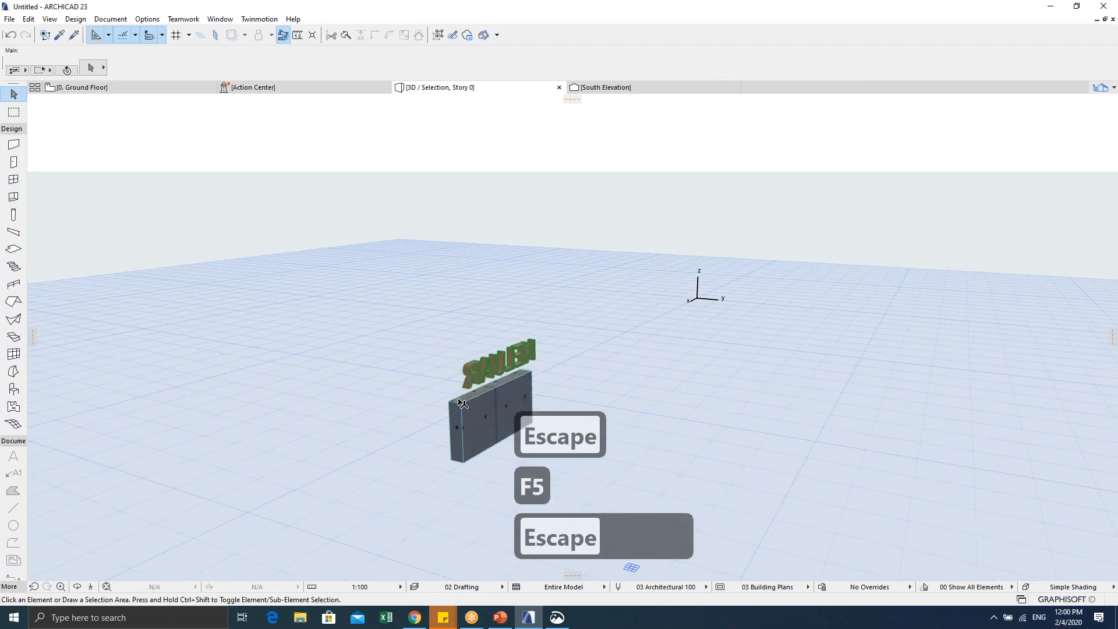
key("Escape")
key("F2")
key("Escape")
key("Escape")
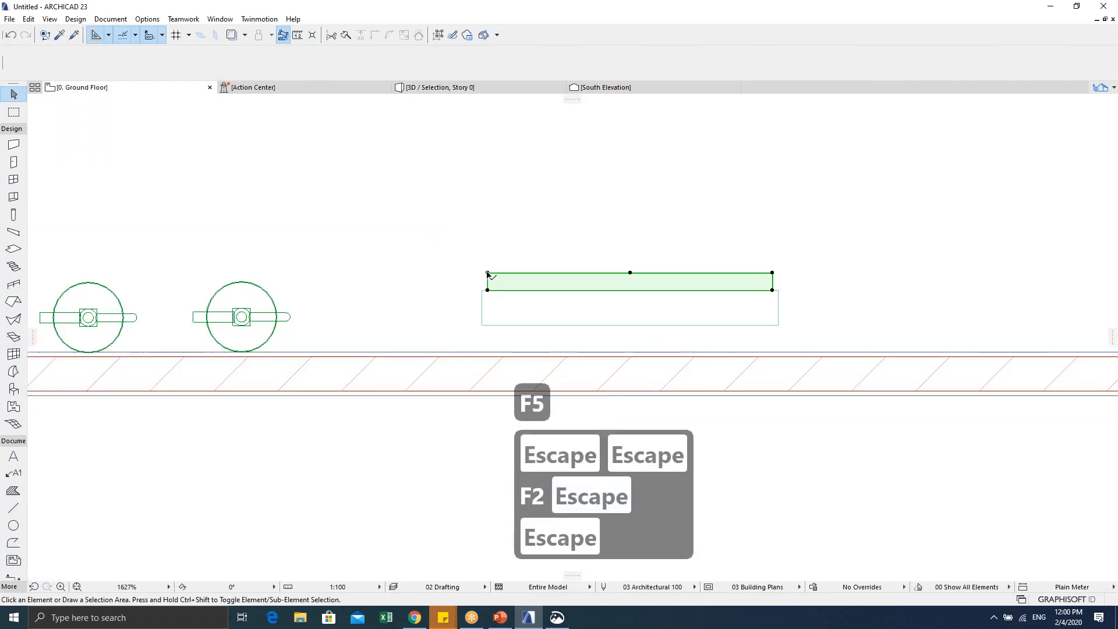
Step: Rotate the 3D text 180° about its midpoint
left_click(488, 275)
key("ctrl+e")
left_click(629, 272)
left_click(630, 330)
left_click(630, 192)
Step: Move the text onto the slab's top edge and view the whole model in 3D
key("ctrl+d")
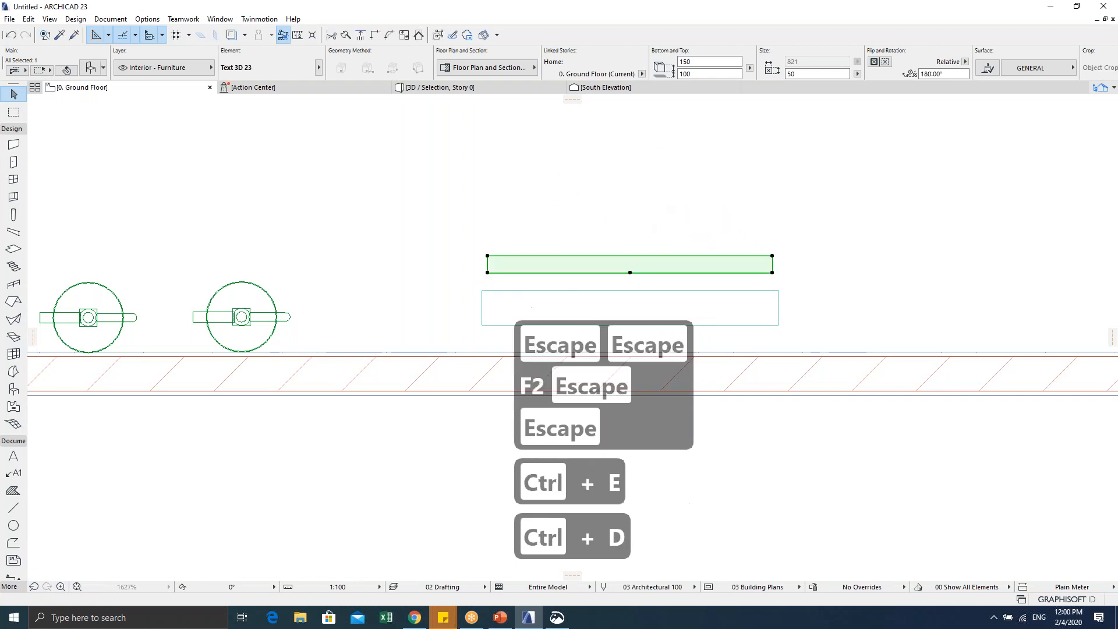
left_click(487, 271)
left_click(488, 290)
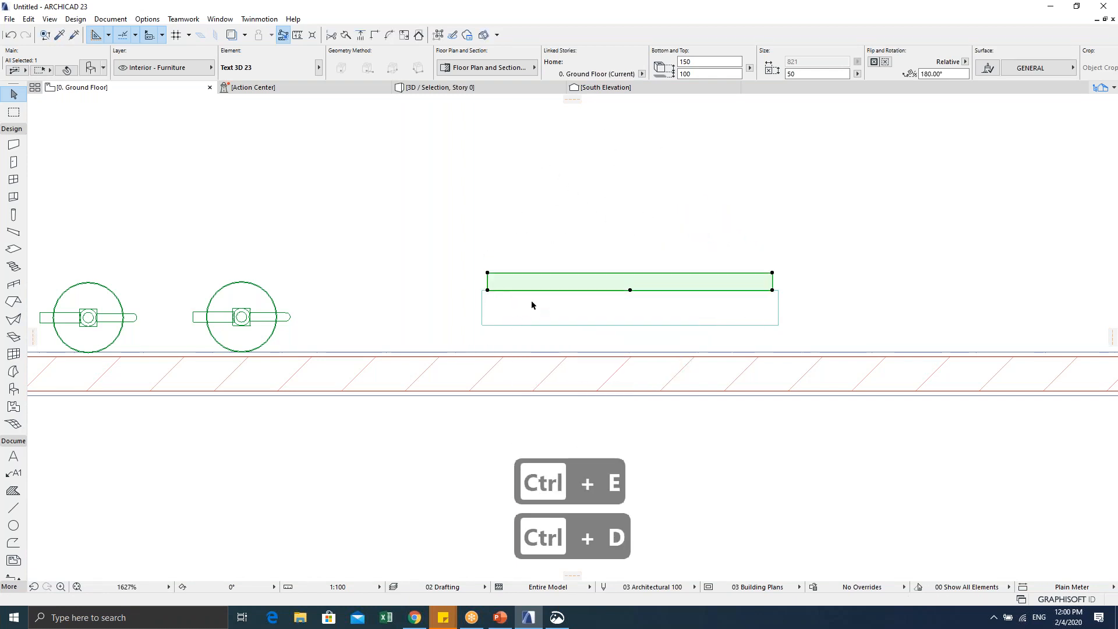
key("Escape")
key("Escape")
key("F5")
Step: Move the KELUAR text onto the box's front face
middle_click_drag(524, 349, 441, 370, "shift")
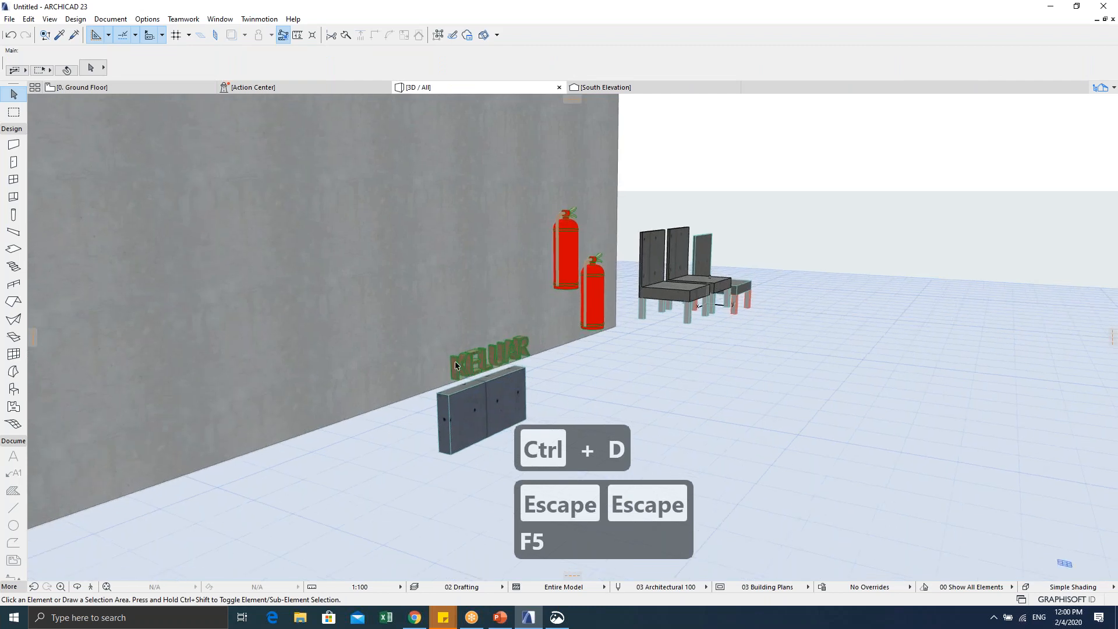
left_click(448, 356)
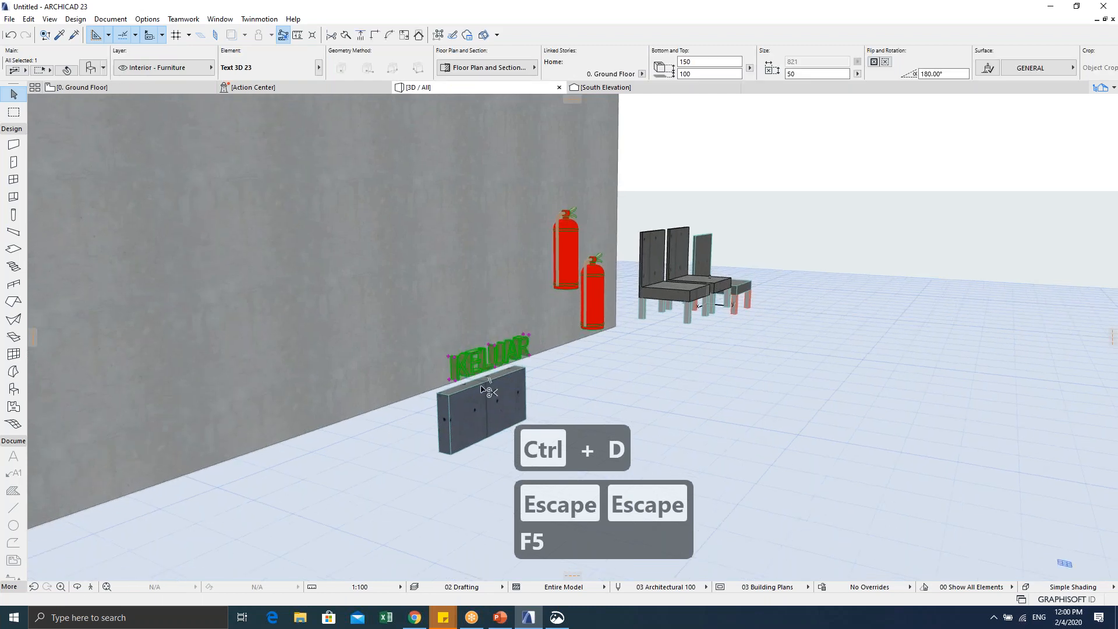
key("ctrl+d")
left_click(455, 373)
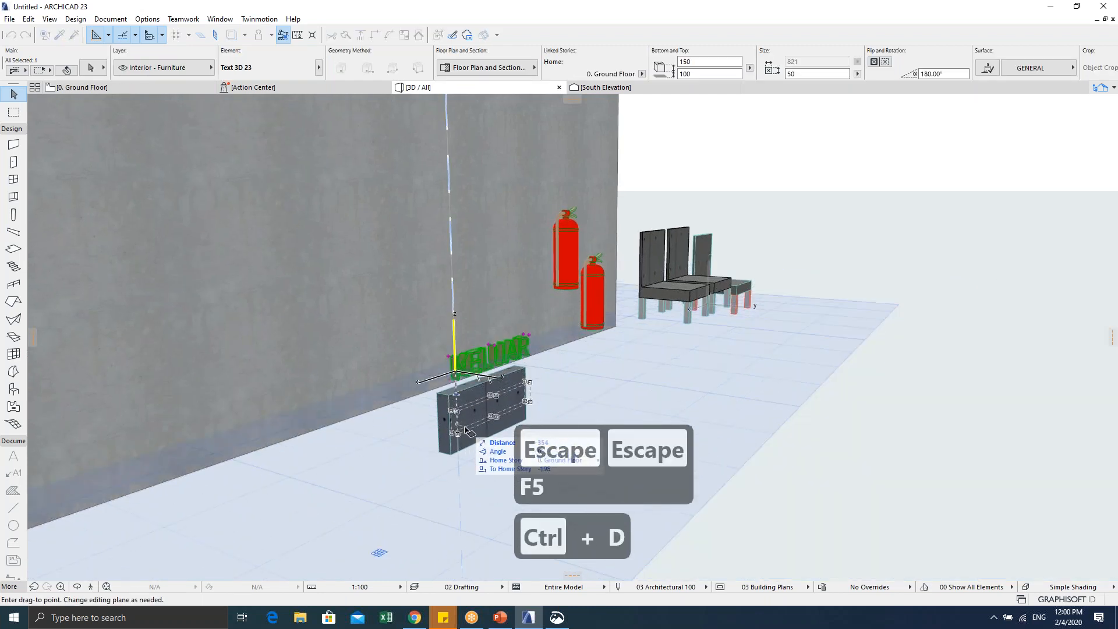
left_click(467, 430)
Step: Set the backing slab's height to 300
left_click(504, 438)
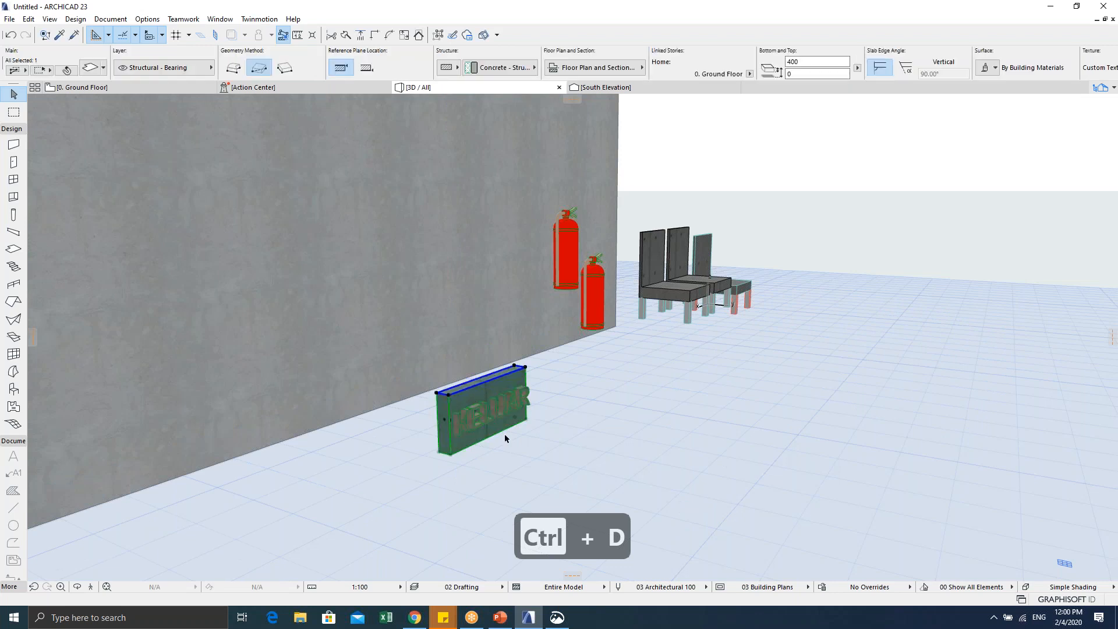
key("ctrl+t")
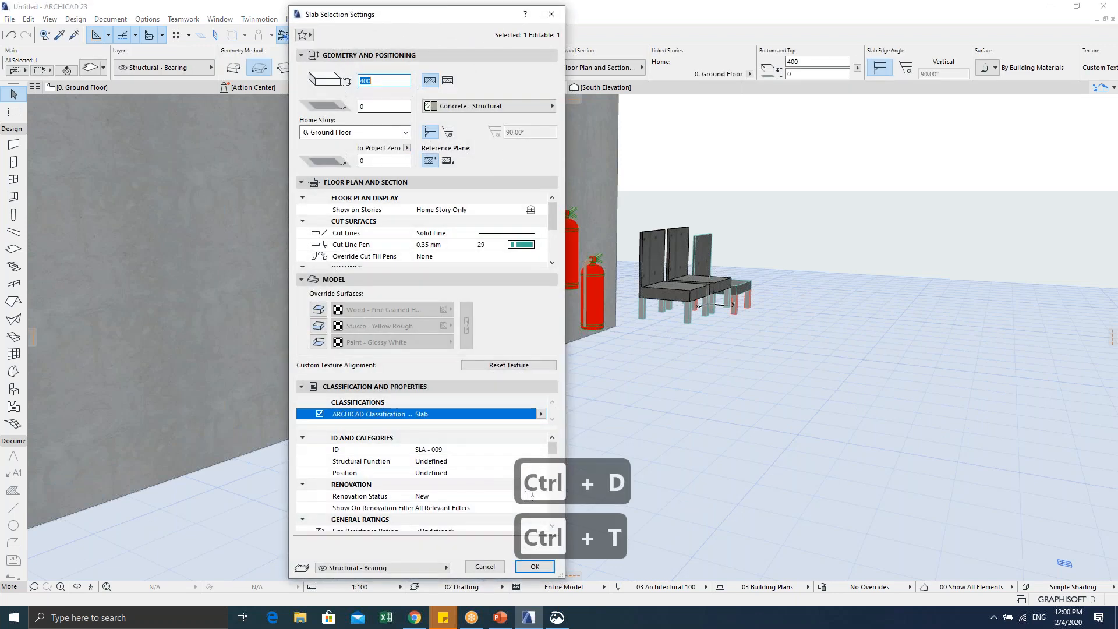
type("300")
key("Return")
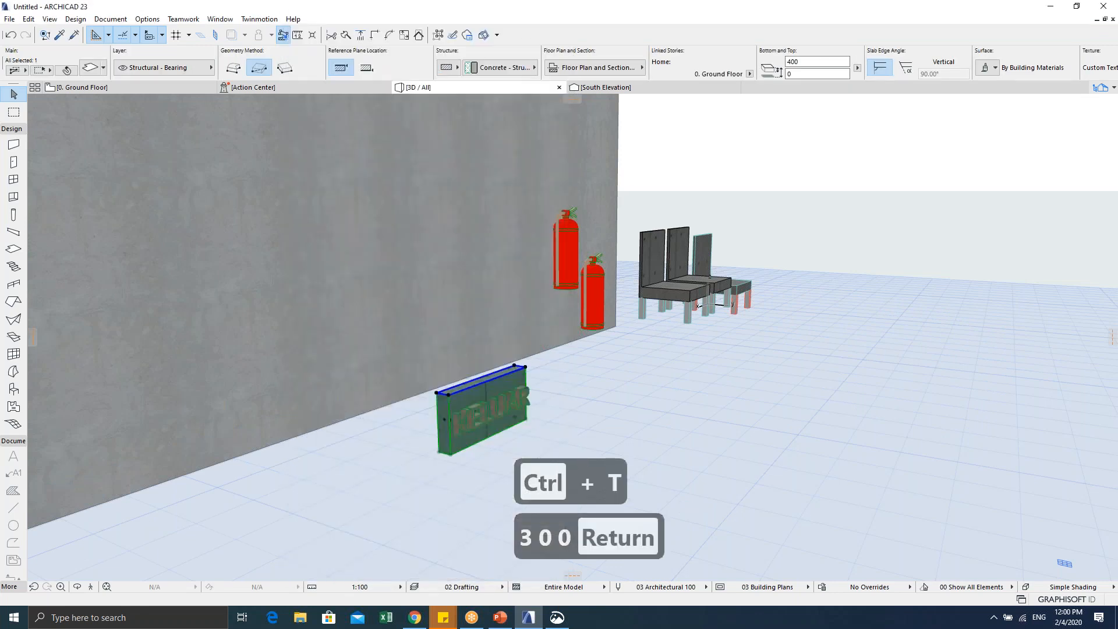
scroll(309, 411, "up", 2)
Step: Raise the KELUAR text higher on the block
middle_click_drag(309, 411, 239, 370)
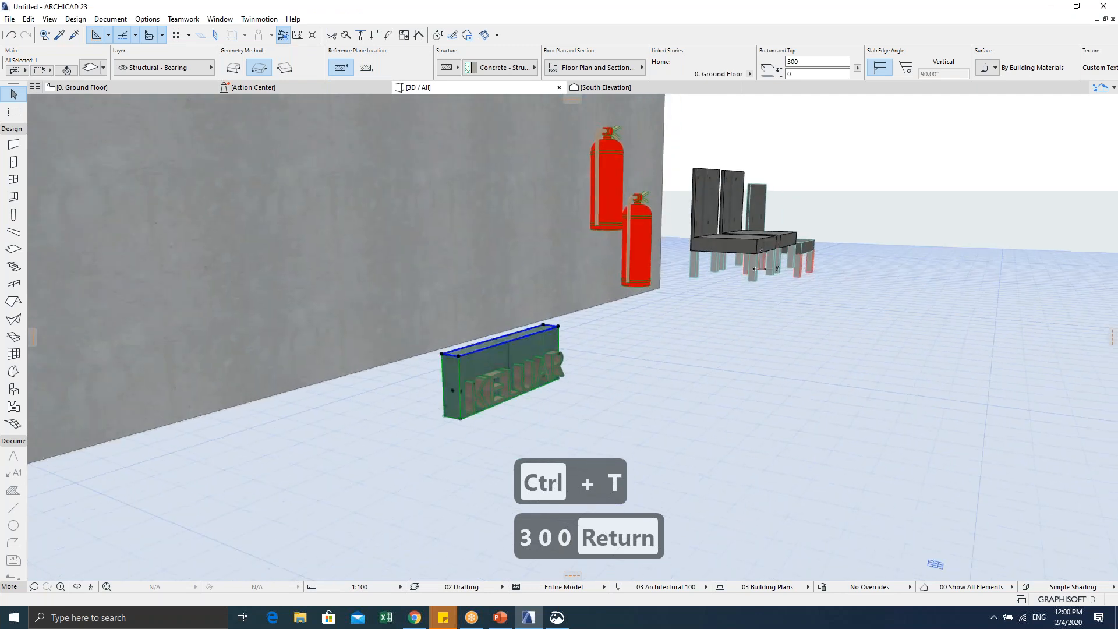
left_click(475, 387)
key("ctrl+d")
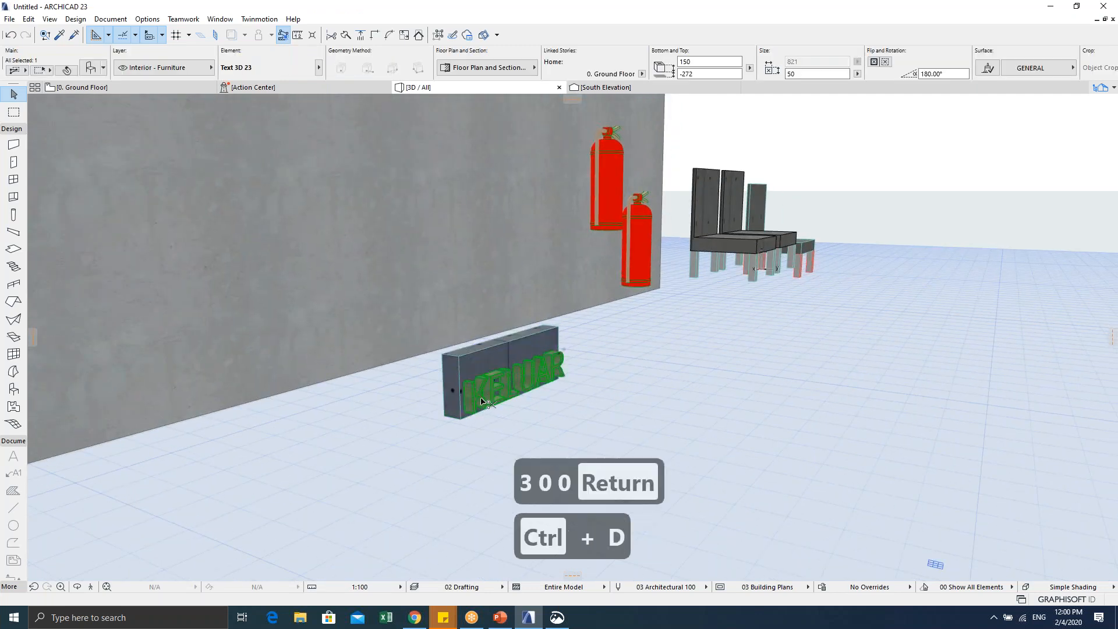
left_click(481, 401)
left_click(475, 386)
middle_click_drag(474, 386, 452, 389, "shift")
left_click(445, 438)
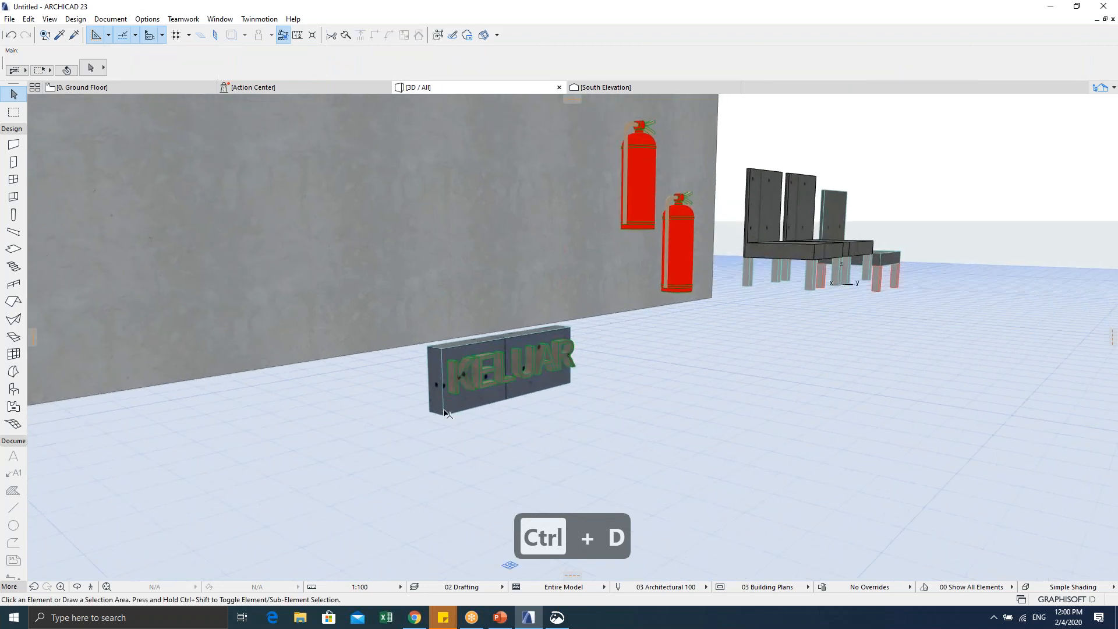
left_click(464, 375)
middle_click_drag(464, 375, 457, 359, "shift")
Step: Make a copy of the backing slab, slightly offset from the original
left_click(457, 359)
key("ctrl+shift+d")
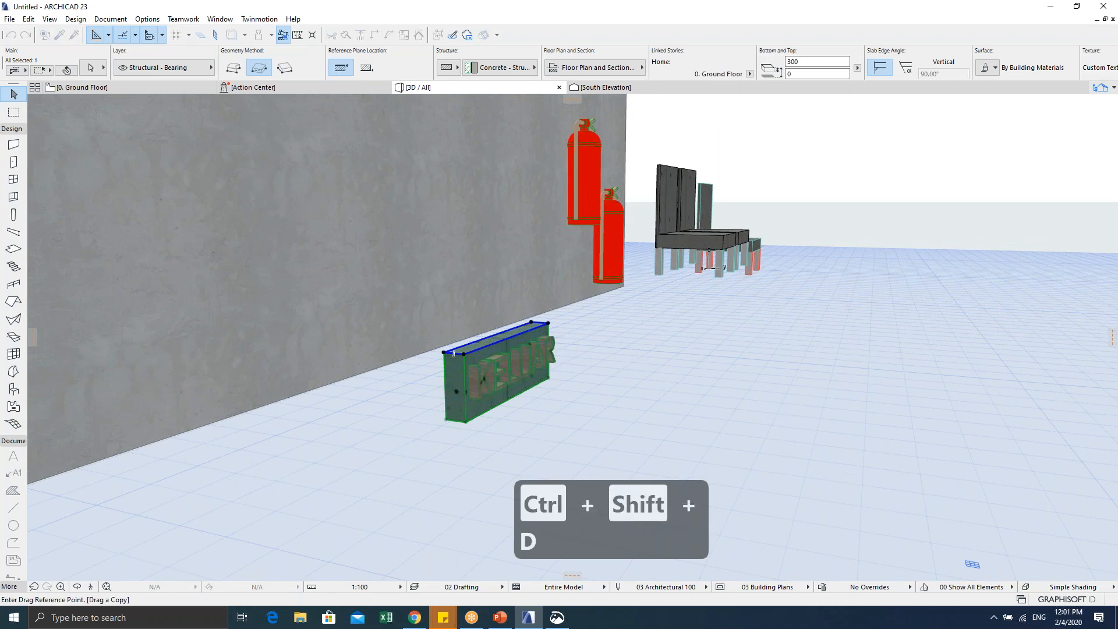
left_click(463, 356)
left_click(458, 359)
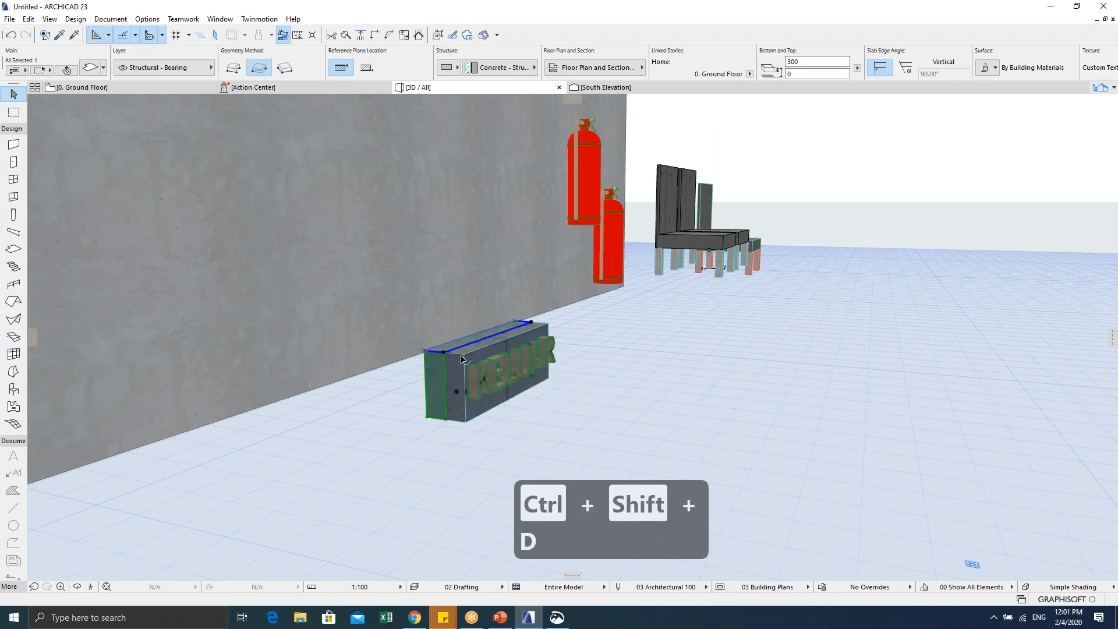
Step: Offset the front slab's edge to make it thinner
scroll(461, 359, "up", 2)
left_click(472, 354)
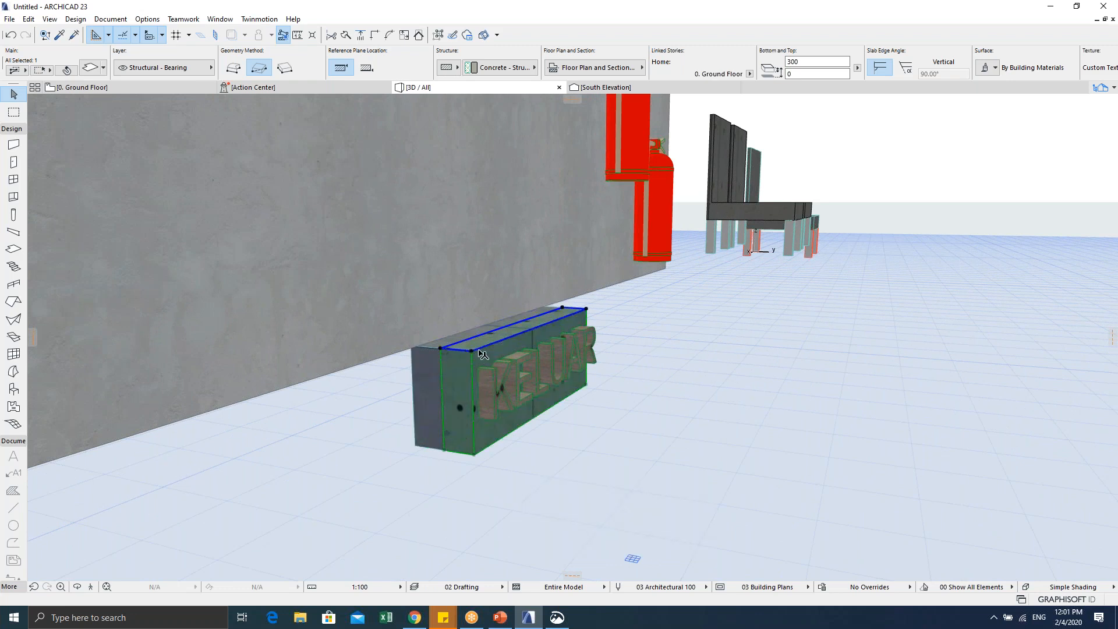
left_click(489, 347)
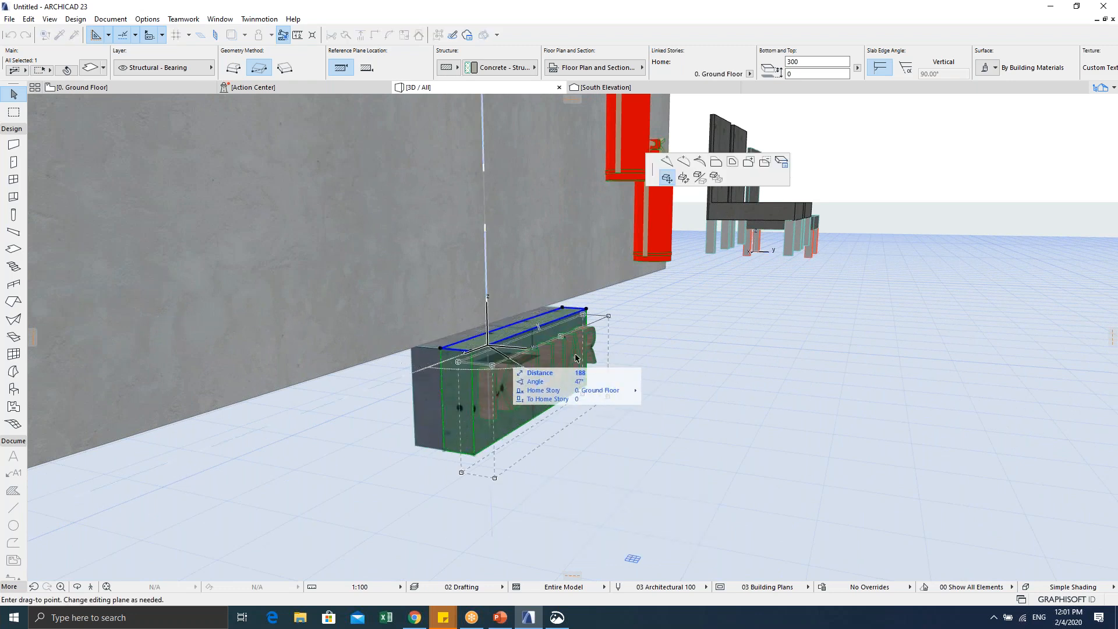
left_click(714, 162)
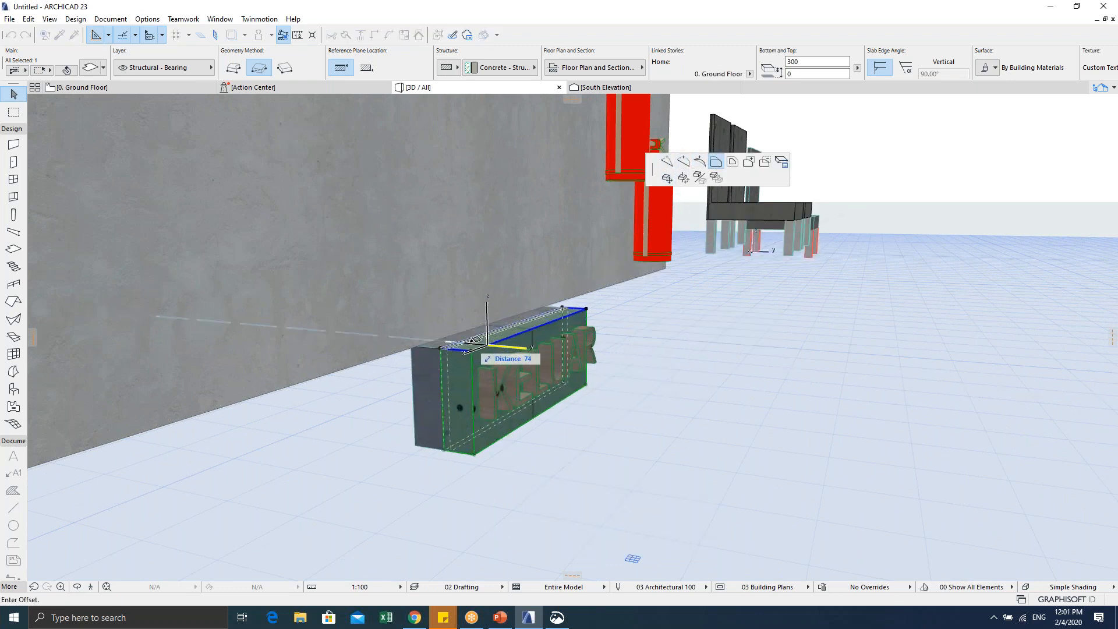
key("Escape")
scroll(475, 355, "up", 5)
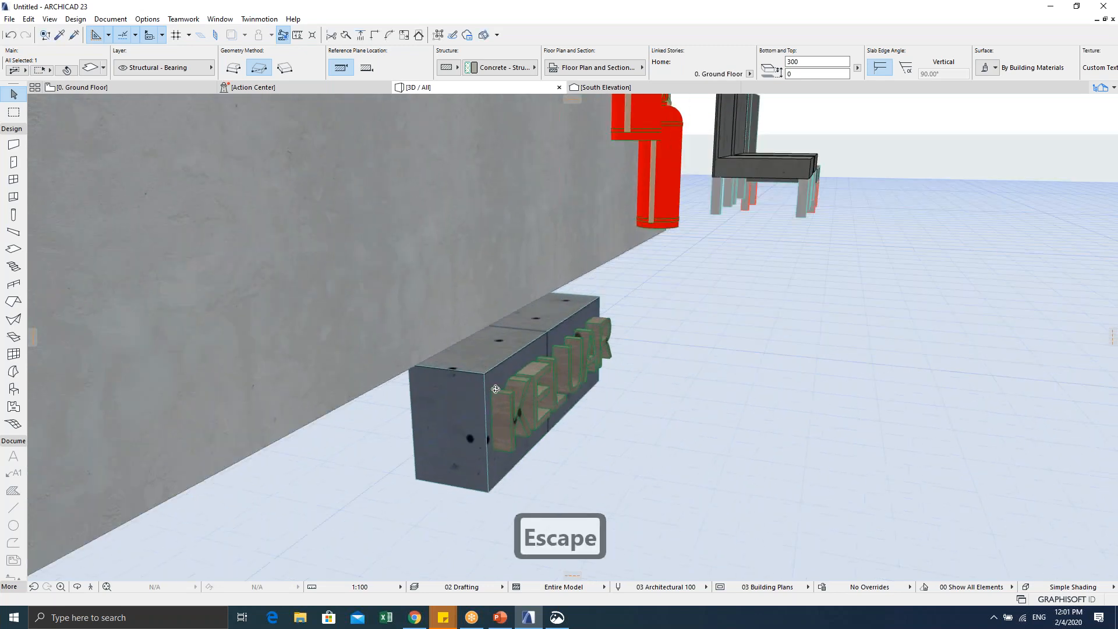
left_click(489, 376)
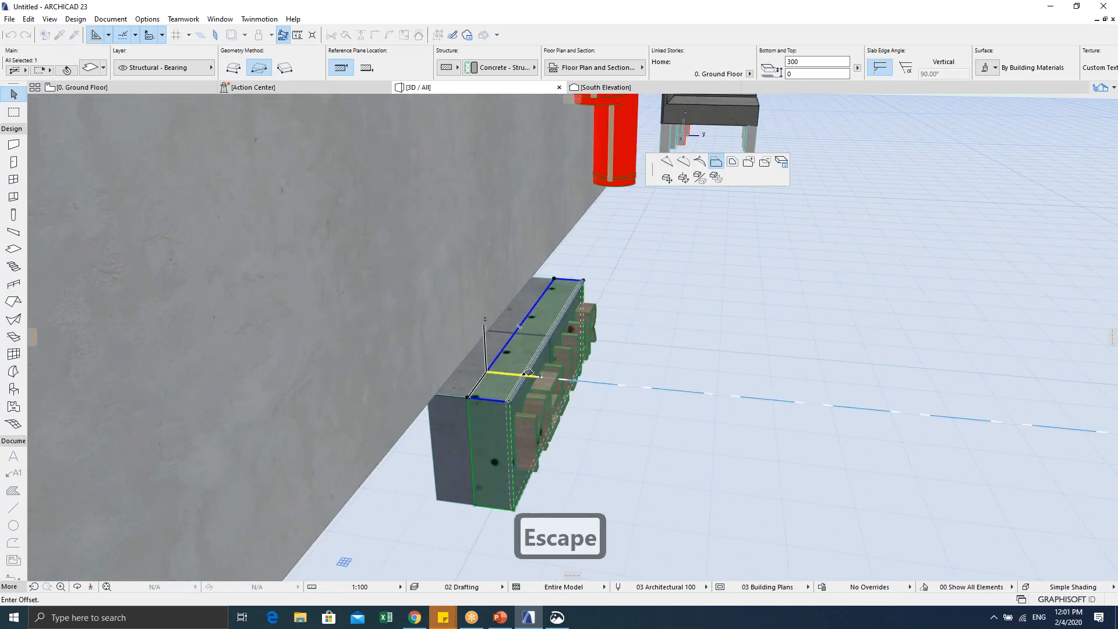
left_click(474, 391)
Step: Move the slab copy 74 units sideways
key("ctrl+d")
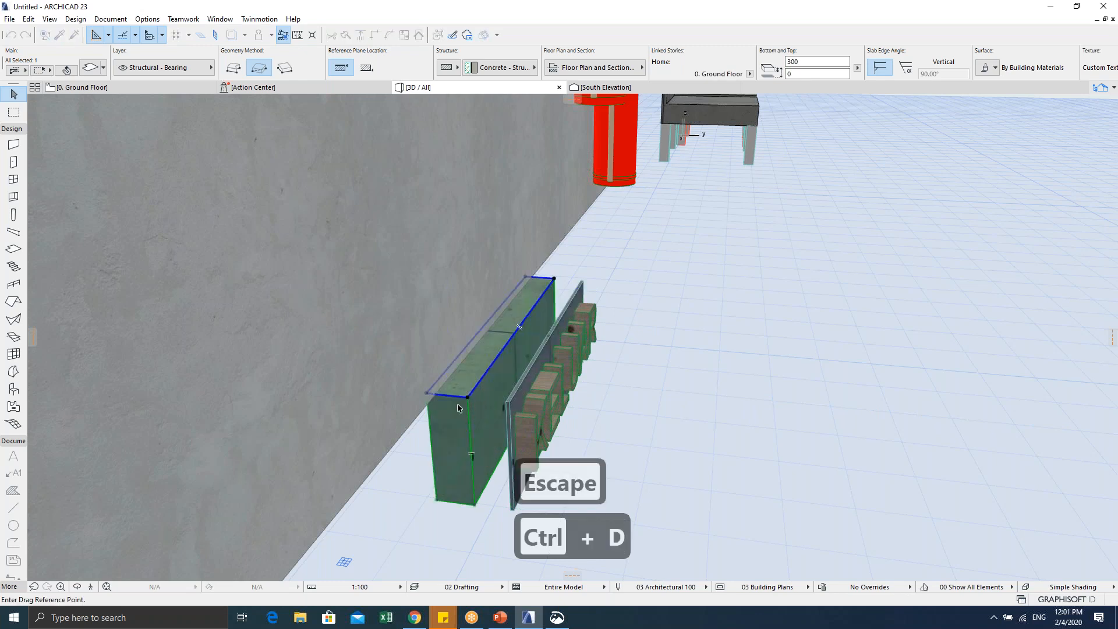
left_click(467, 397)
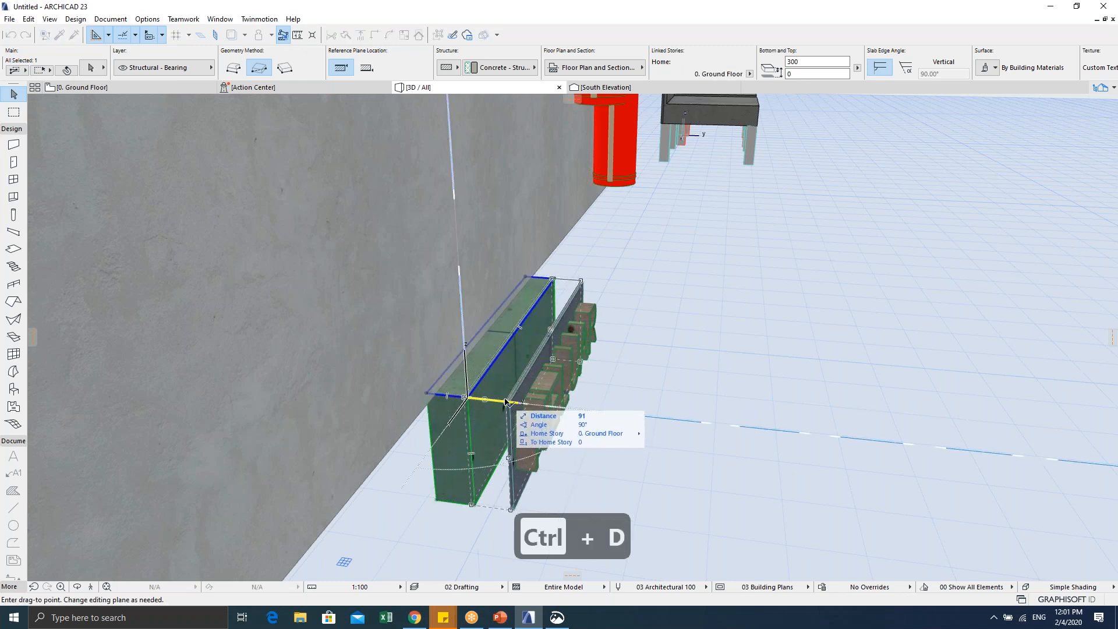
left_click(500, 401)
key("ctrl+t")
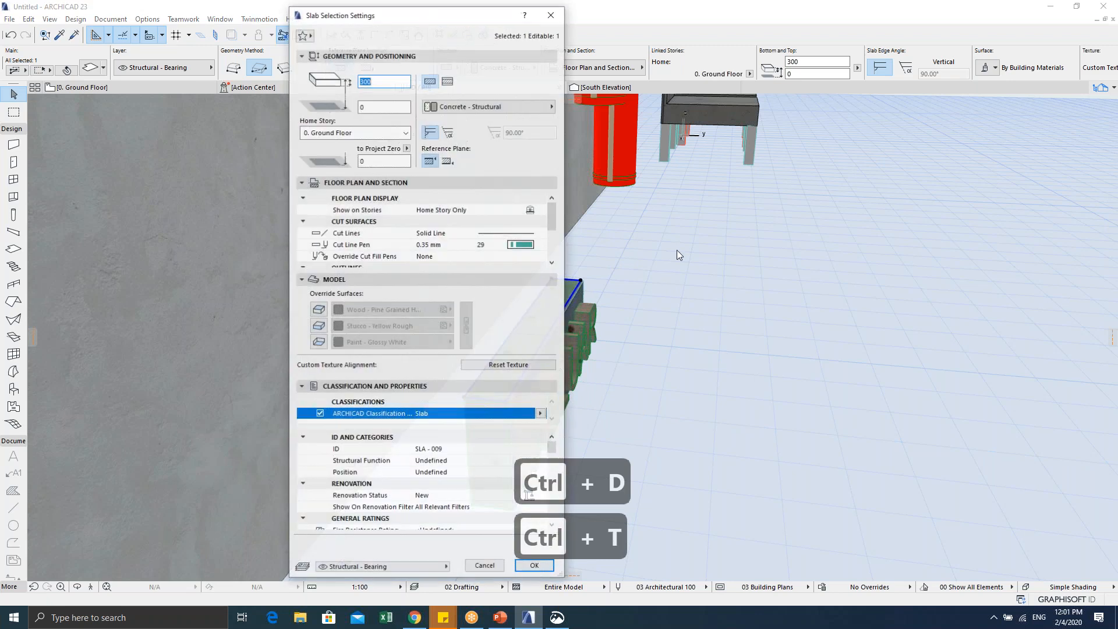
Step: Override all three surfaces of the first slab with Paint - Forest Green
left_click(320, 310)
left_click(321, 327)
left_click(319, 342)
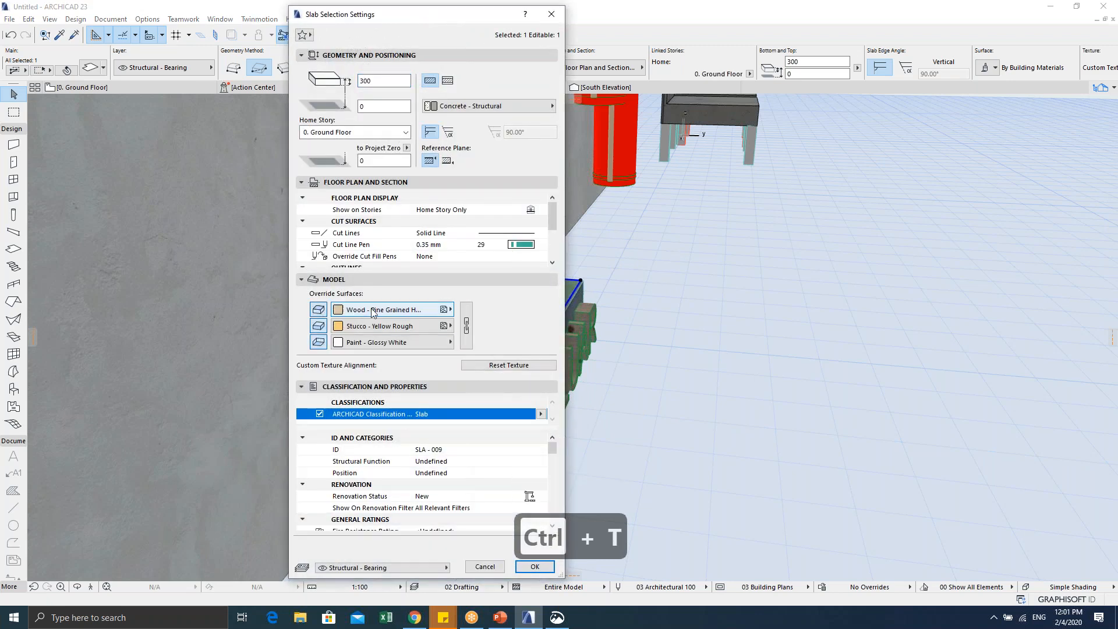
left_click(390, 309)
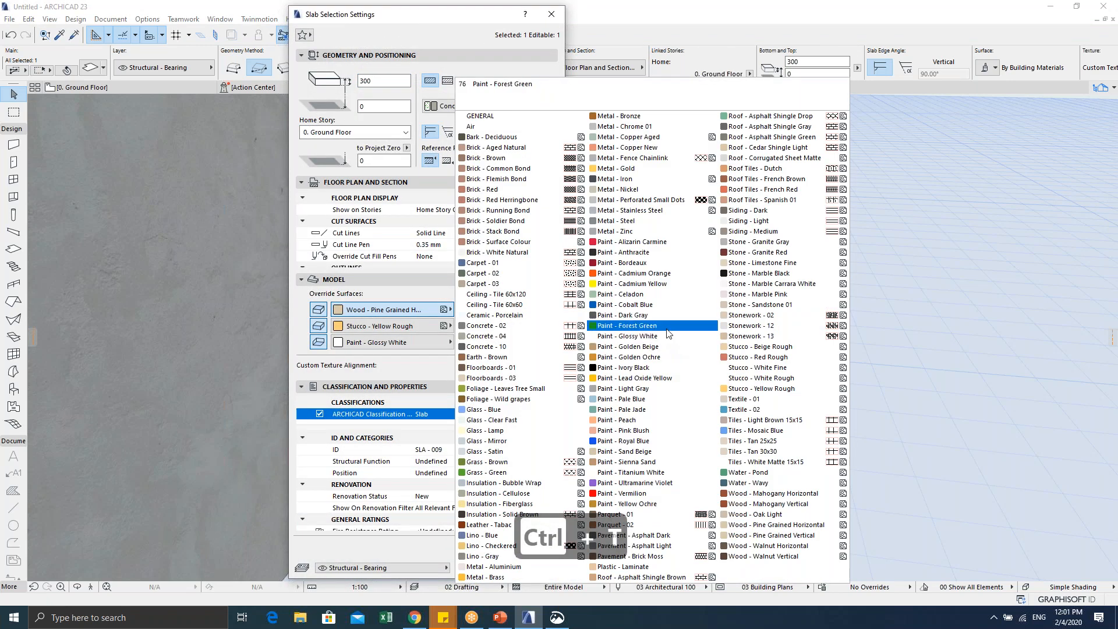
left_click(634, 326)
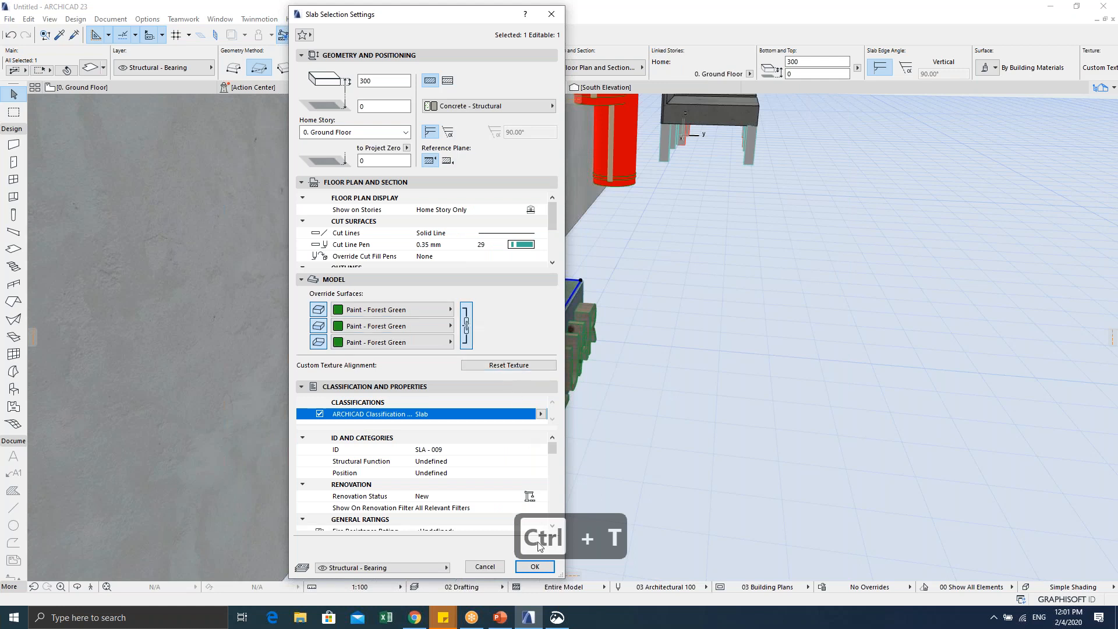
left_click(534, 566)
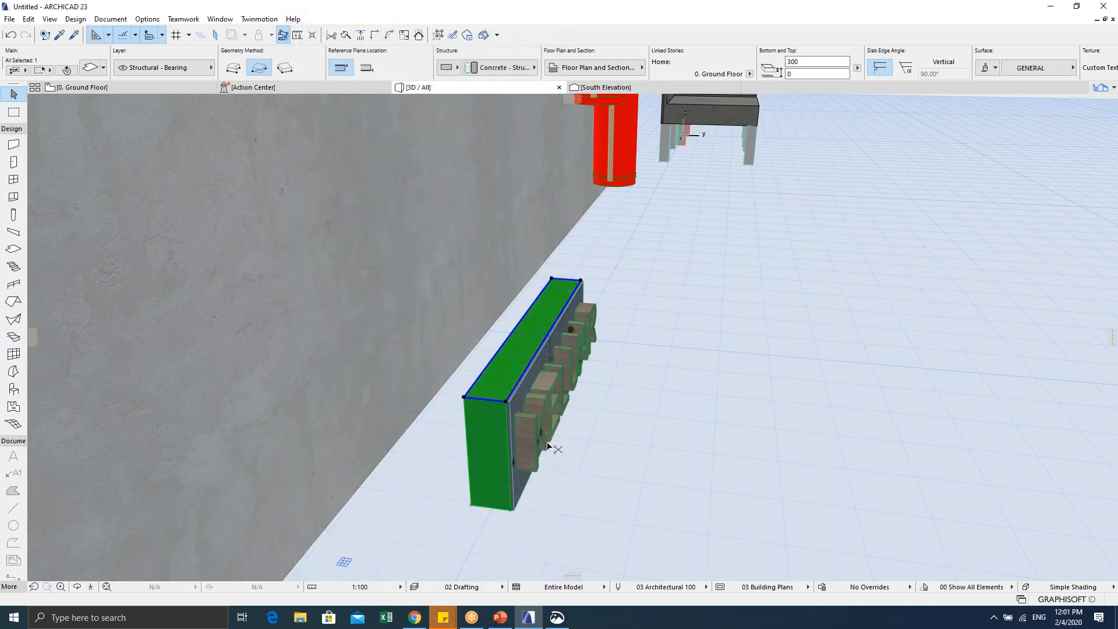
Step: Give the neighbouring slab Paint - Glossy White on all three linked override surfaces
left_click(511, 403)
key("ctrl+t")
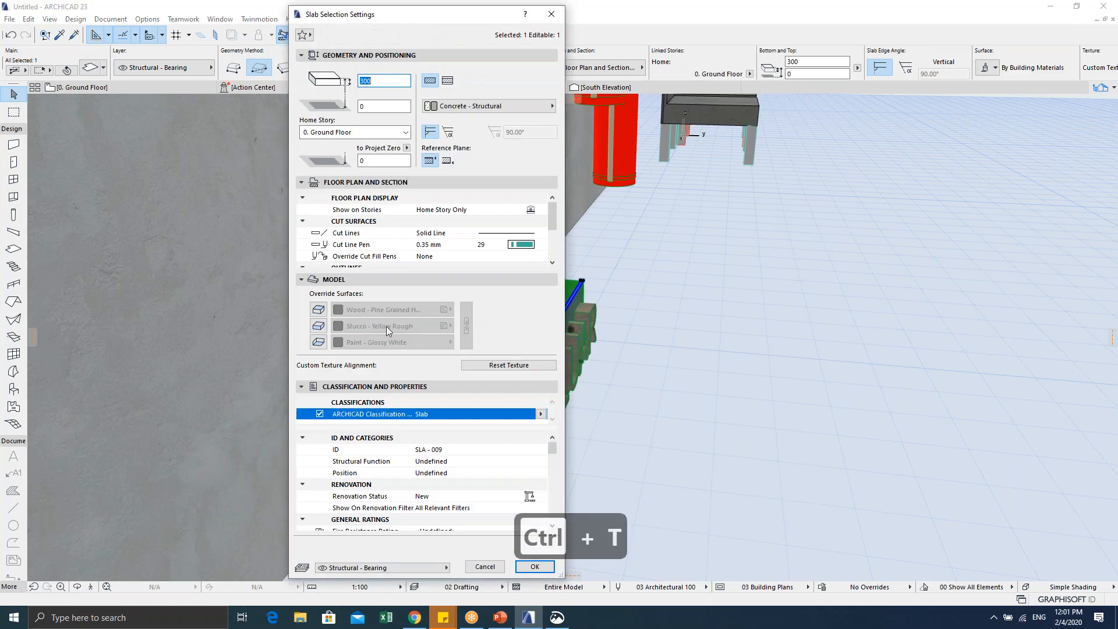
left_click(314, 312)
left_click(318, 326)
left_click(317, 342)
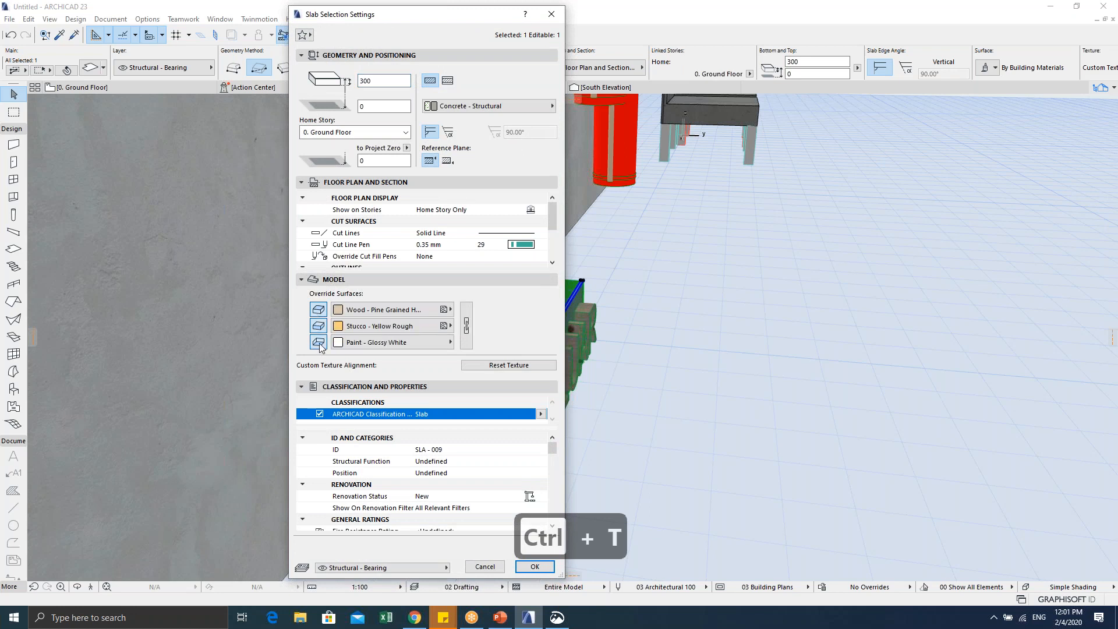
left_click(406, 304)
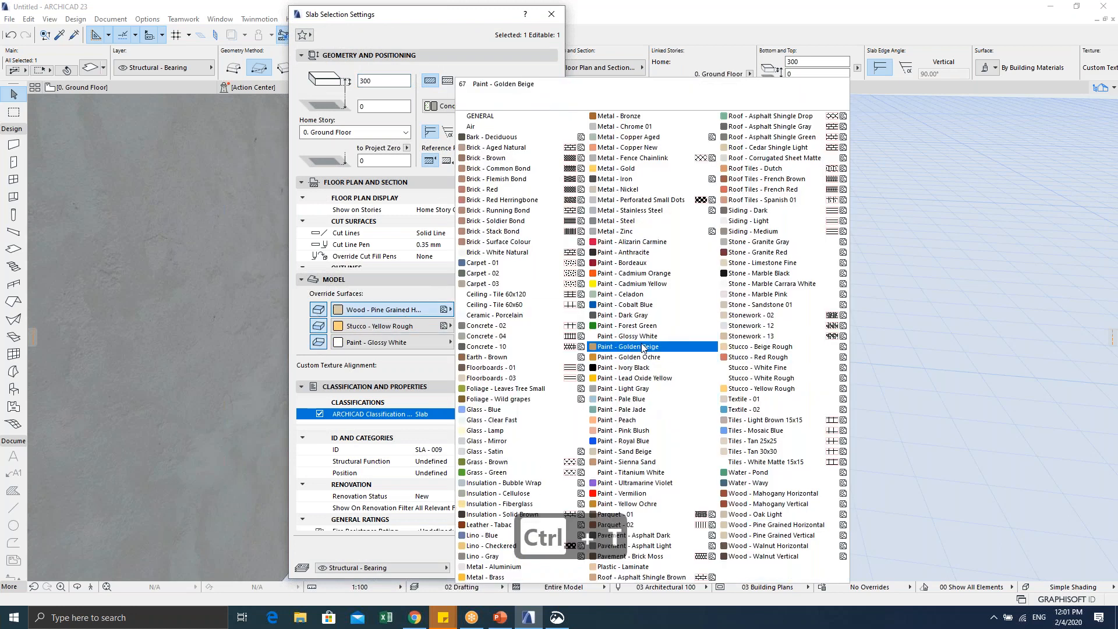
left_click(642, 338)
left_click(466, 323)
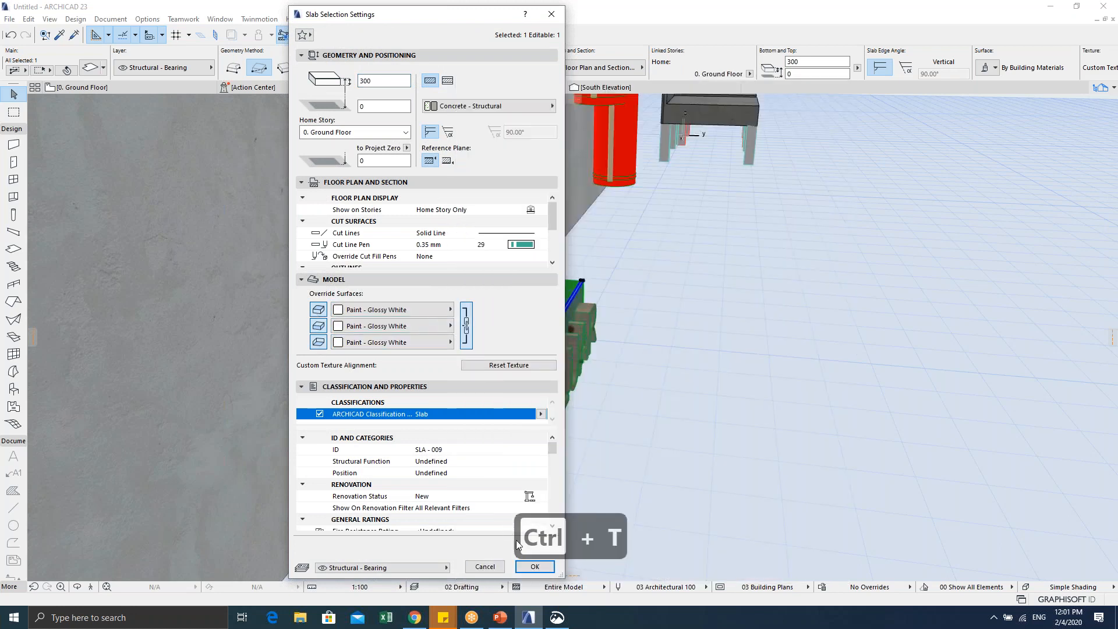
left_click(531, 566)
scroll(558, 479, "up", 3)
middle_click_drag(558, 480, 469, 370, "shift")
scroll(448, 373, "up", 3)
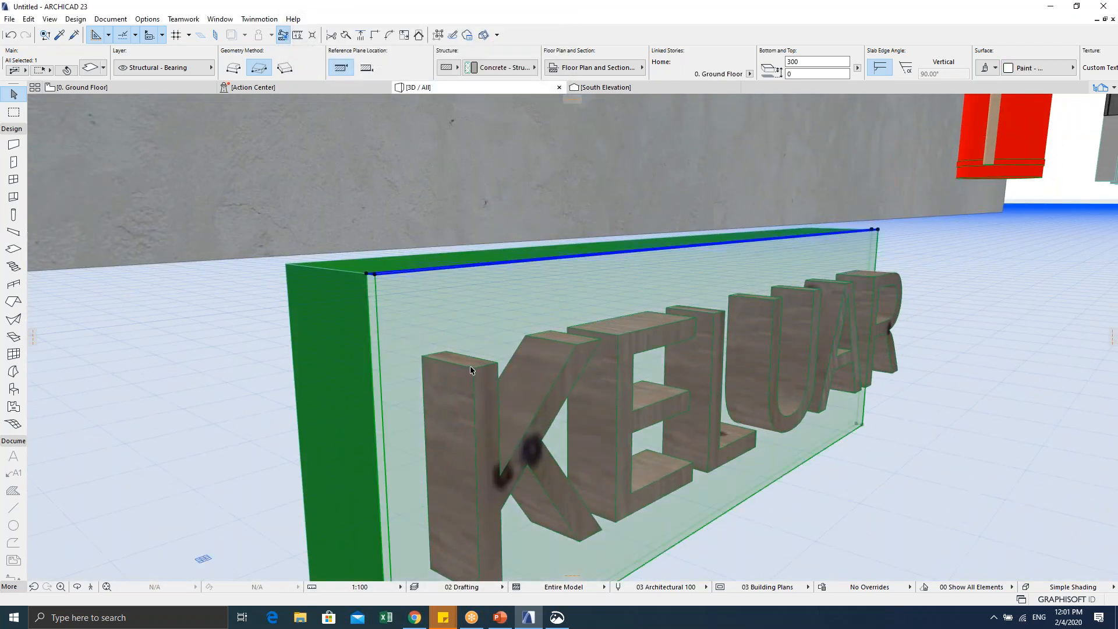
key("Escape")
Step: Reduce the KELUAR 3D text thickness to 25
left_click(474, 369)
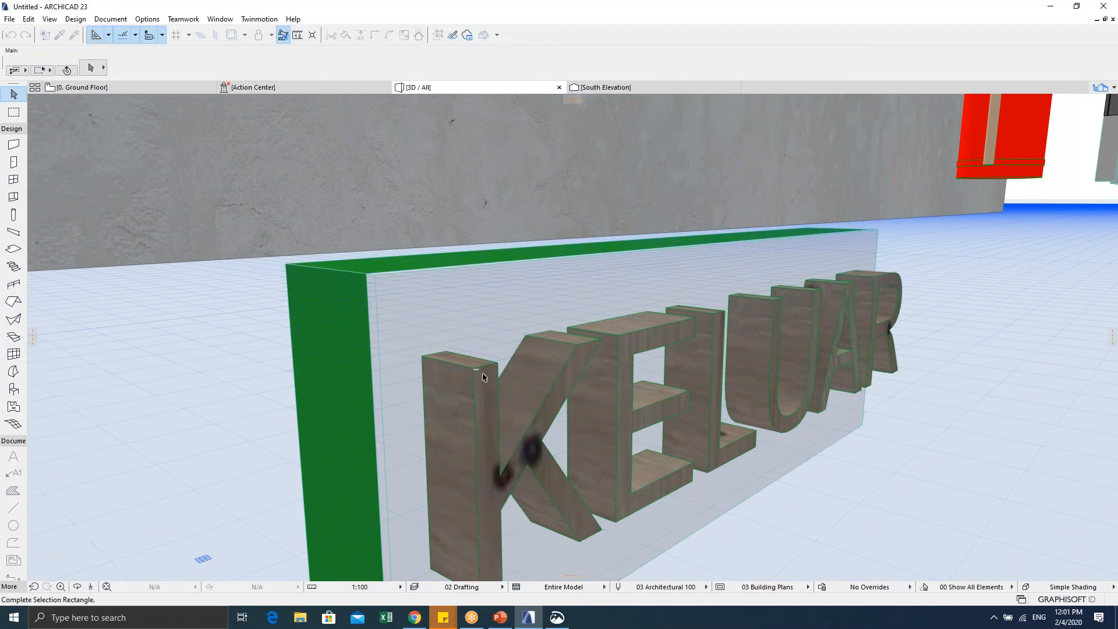
key("Escape")
key("Escape")
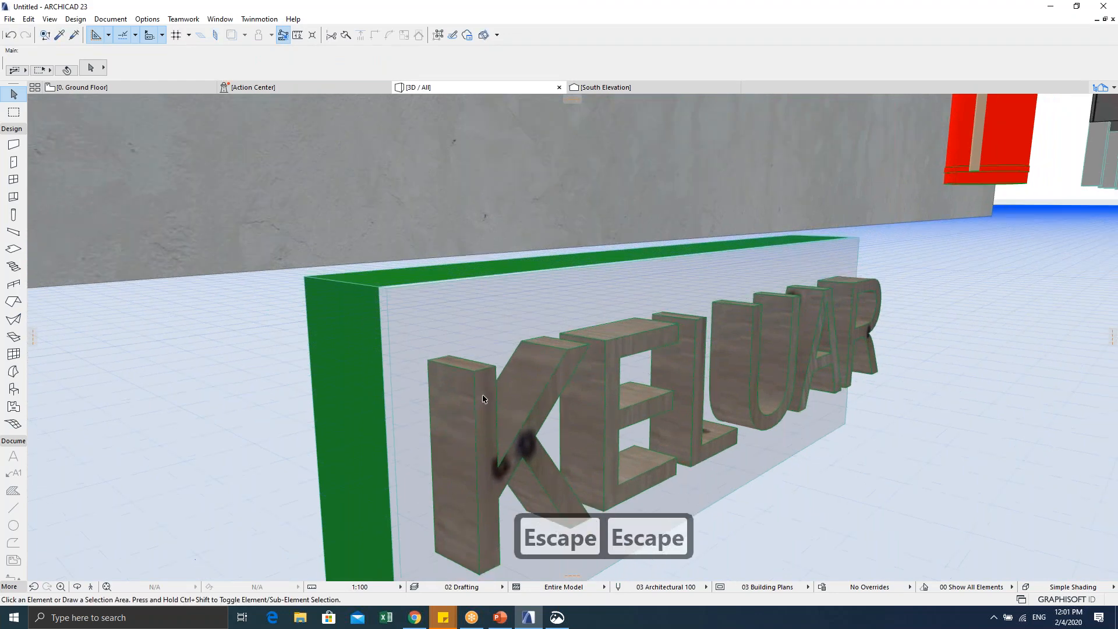
scroll(480, 442, "down", 5)
key("Escape")
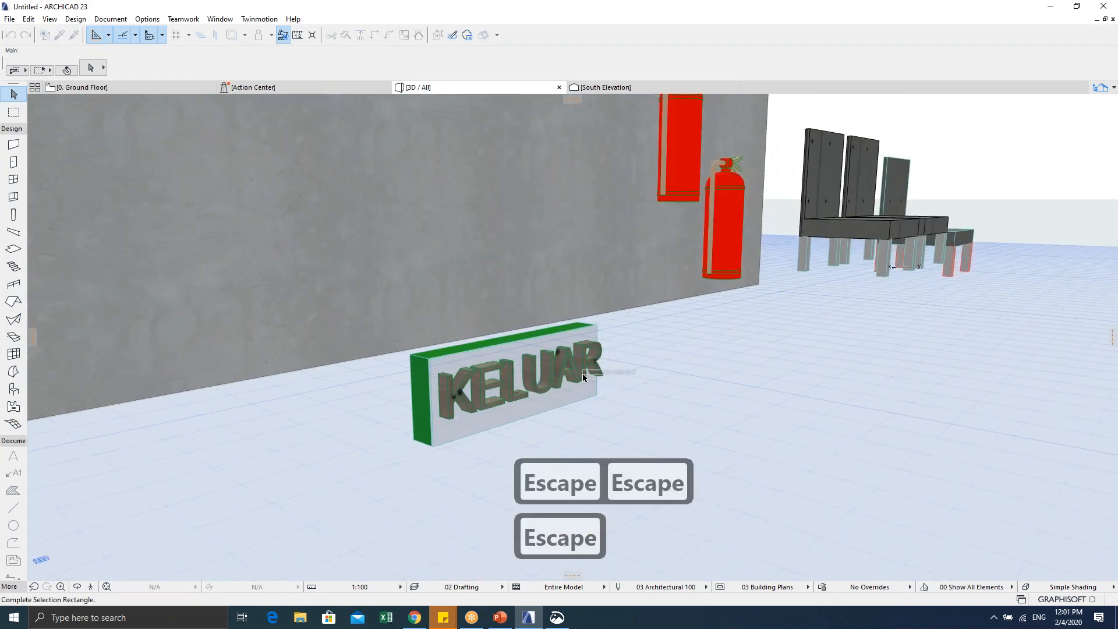
left_click(591, 401)
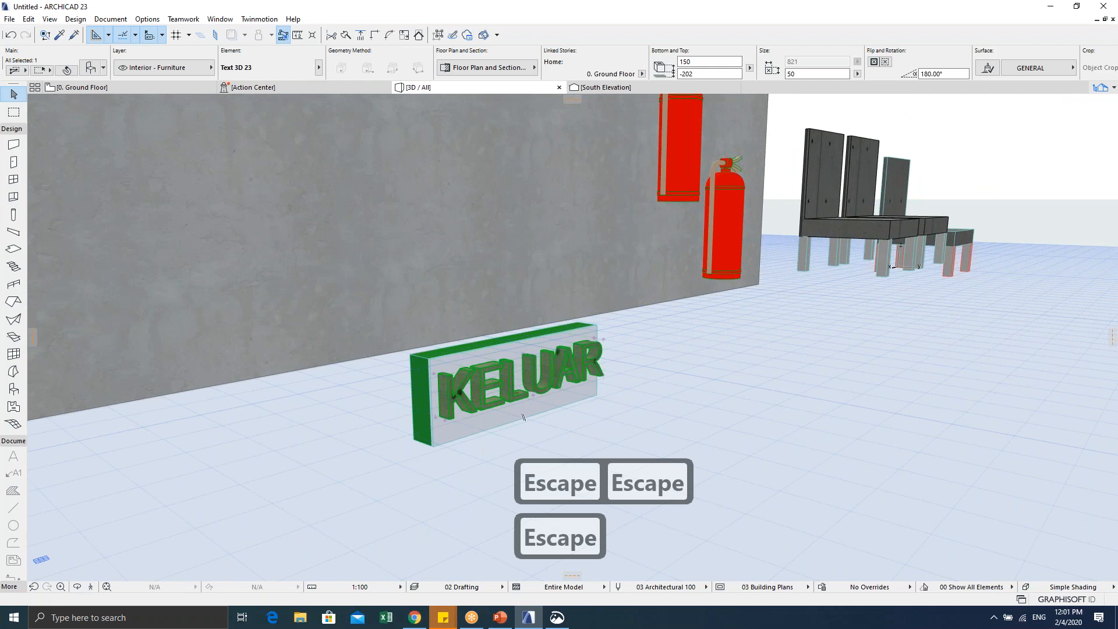
key("ctrl+t")
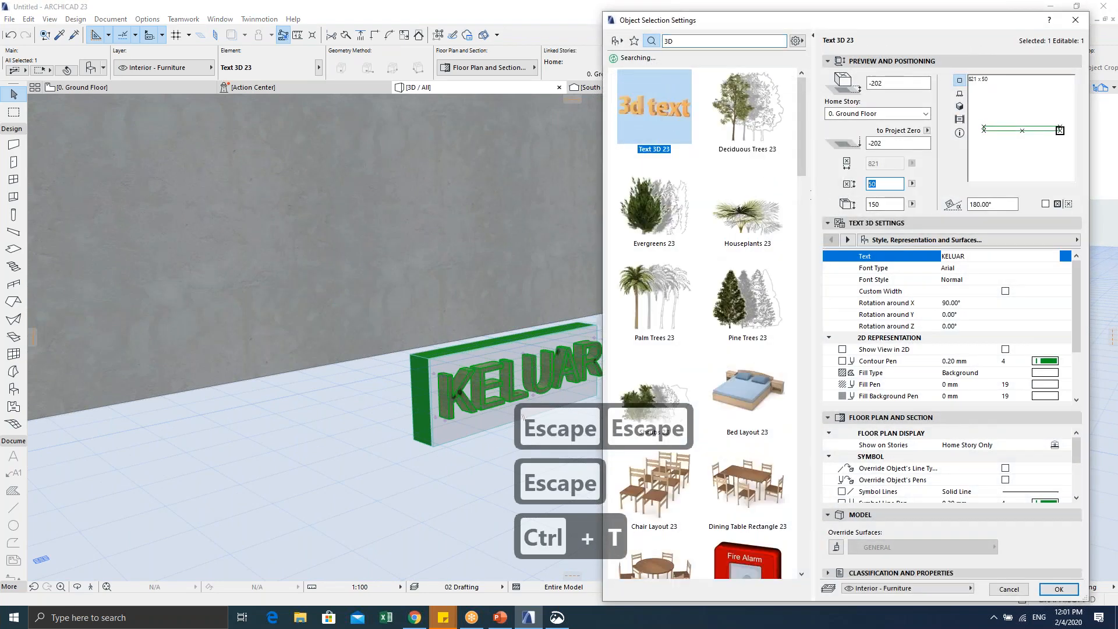
type("25")
key("Return")
Step: Override the 3D text's surface with Paint - Forest Green
scroll(454, 423, "up", 5)
middle_click_drag(454, 423, 489, 415, "shift")
key("ctrl+t")
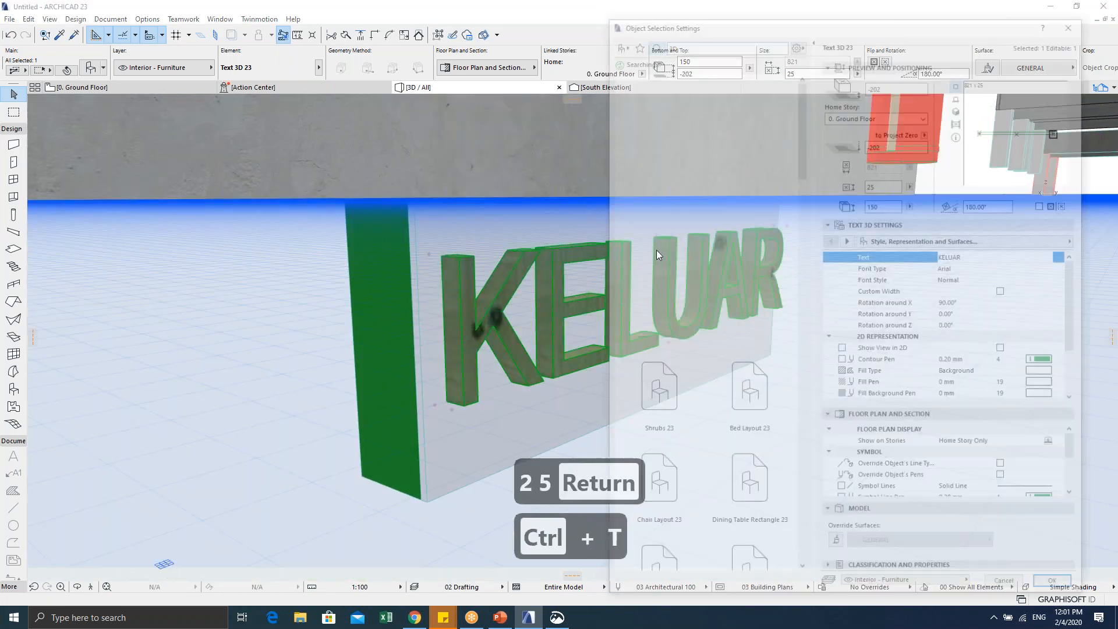
left_click(839, 551)
left_click(865, 551)
left_click(628, 325)
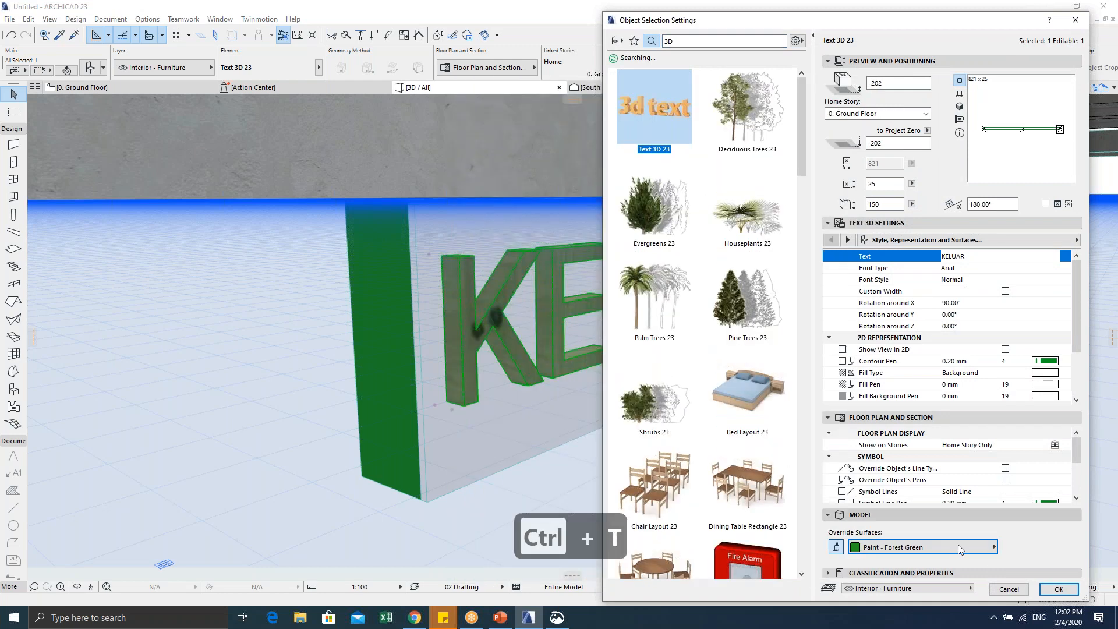
left_click(1058, 588)
Step: Return to the Ground Floor plan and select the sign's three elements
scroll(730, 383, "down", 3)
scroll(729, 383, "down", 2)
mouse_move(730, 383)
middle_mouse_down("shift")
mouse_move(472, 371)
mouse_move(641, 408)
mouse_move(608, 412)
mouse_move(713, 377)
middle_mouse_up("shift")
scroll(754, 377, "up", 2)
key("Escape")
key("Escape")
key("Escape")
key("Escape")
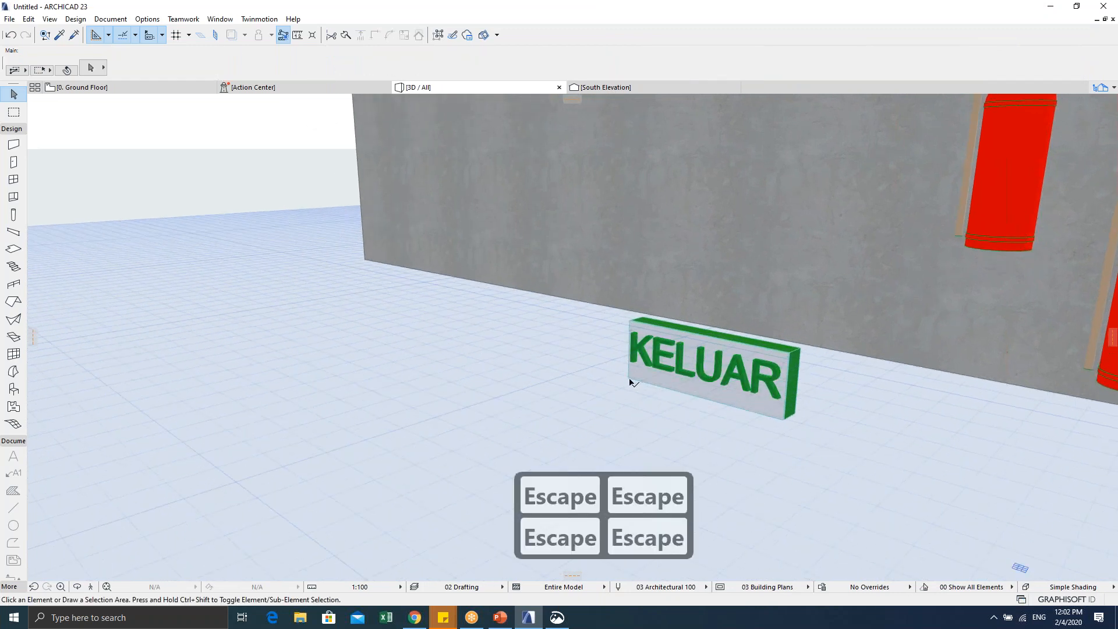
key("F2")
key("Escape")
key("Escape")
left_click_drag(431, 238, 795, 336)
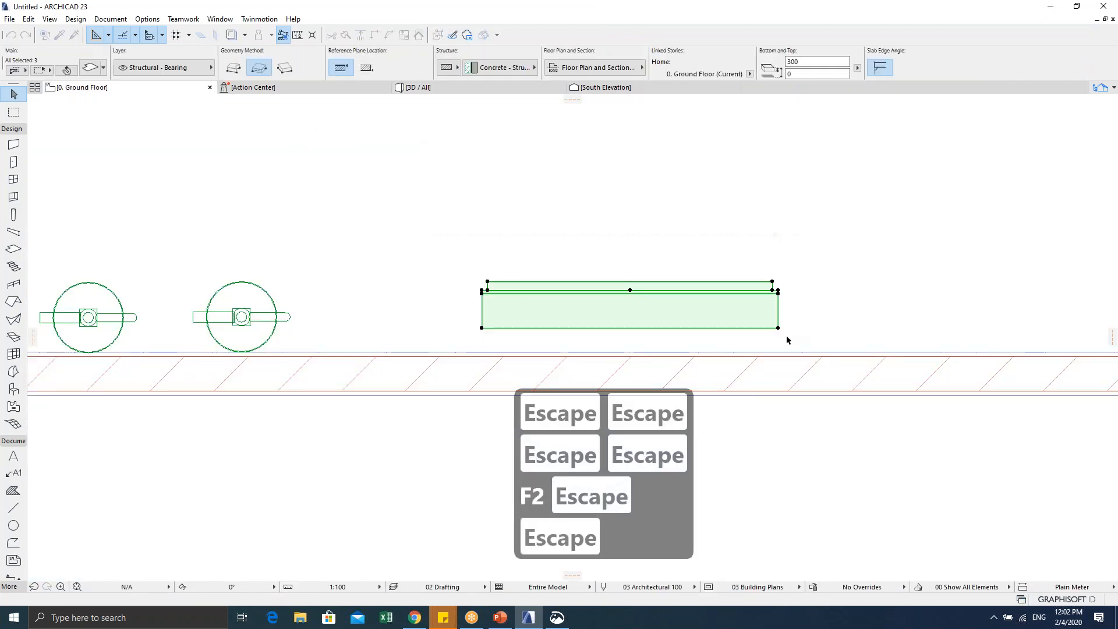
Step: Save the selected sign as the library object 'KELUAR Sign Malaysia Standard'
left_click(9, 18)
mouse_move(26, 201)
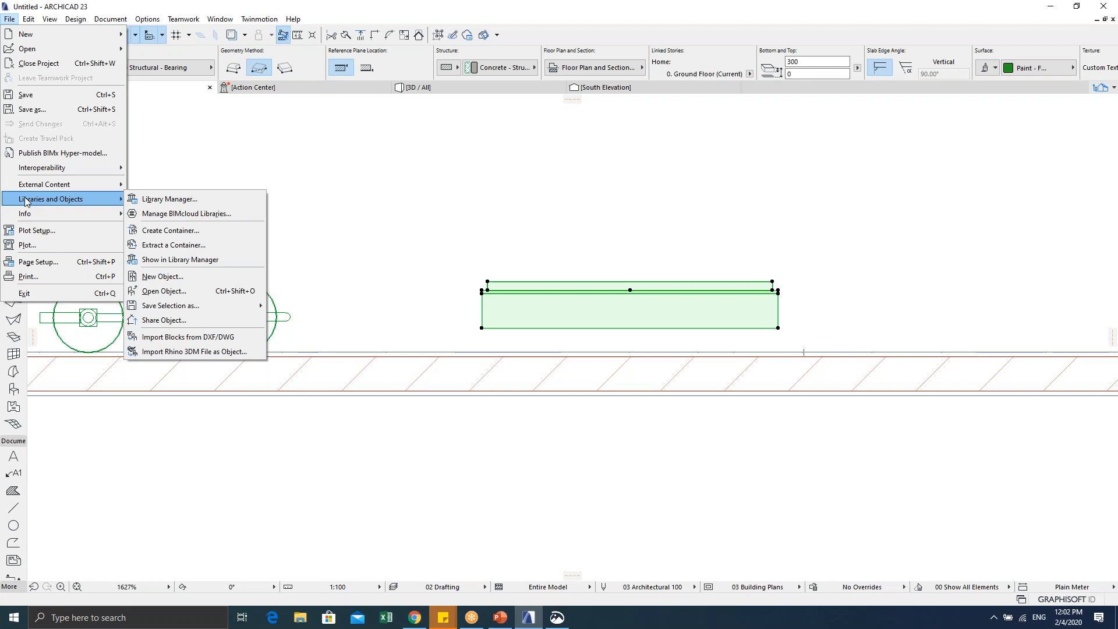
mouse_move(192, 305)
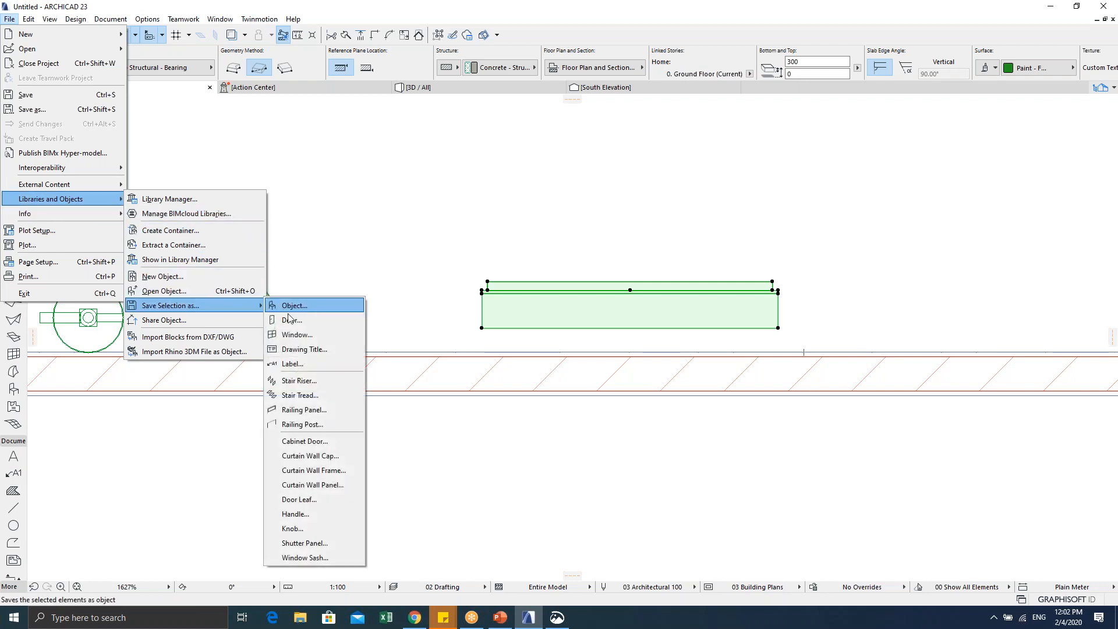
left_click(298, 307)
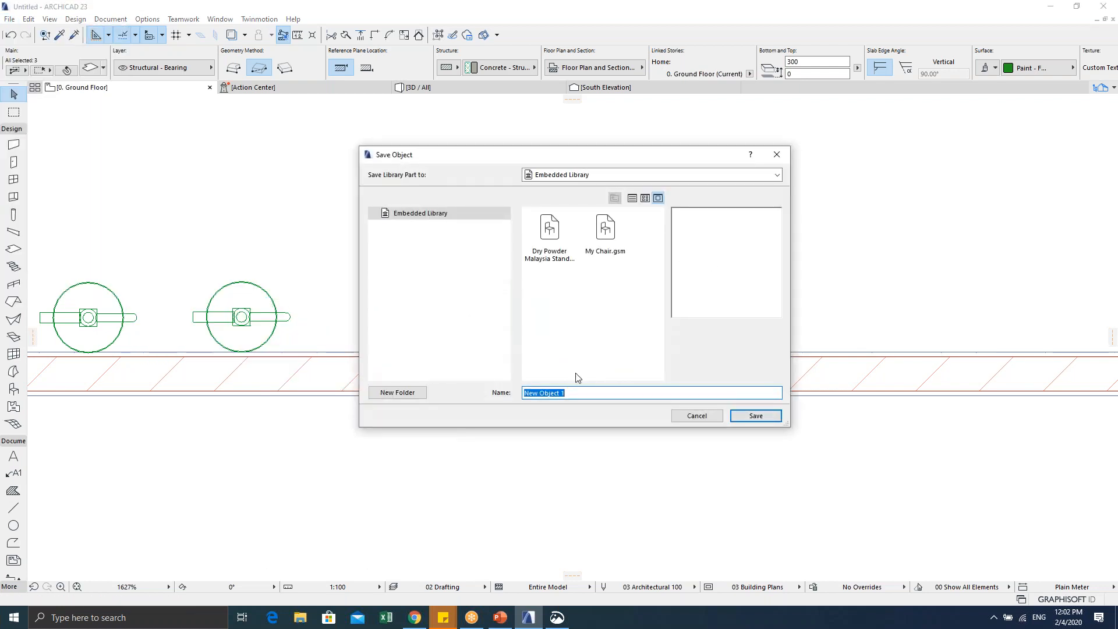
type("Ke")
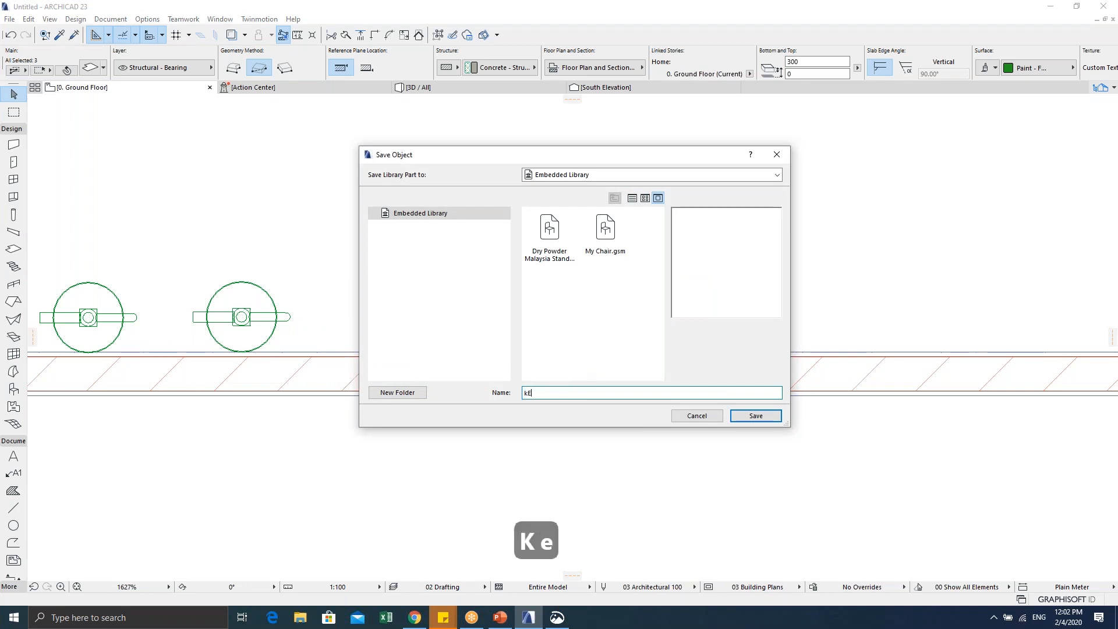
key("BackSpace")
key("BackSpace")
key("Caps_Lock")
type("K")
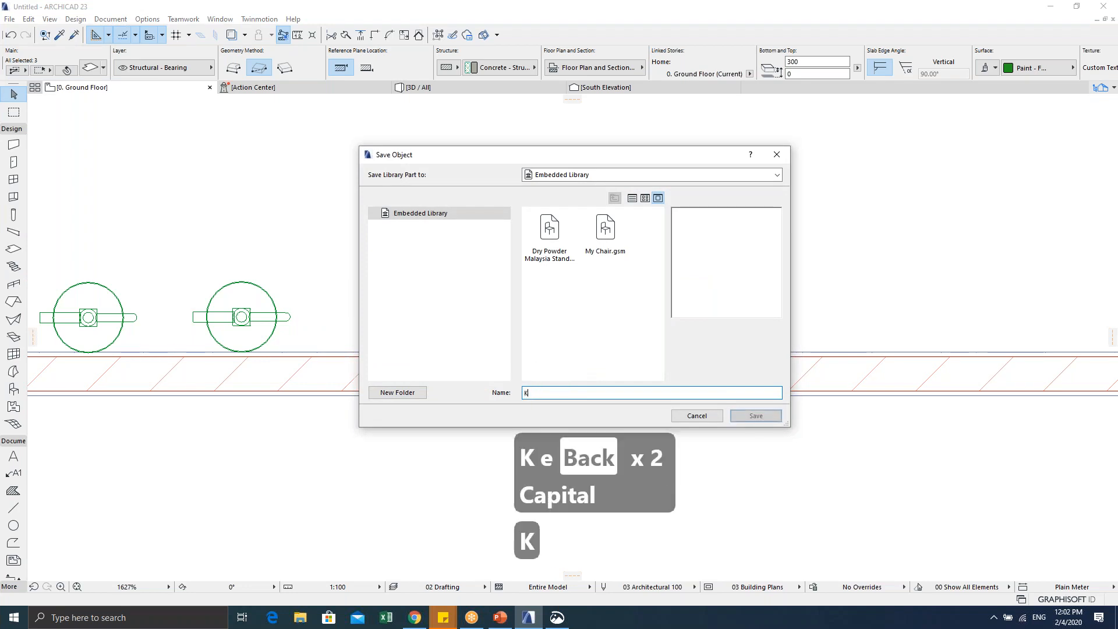
key("Caps_Lock")
type("ELUAR")
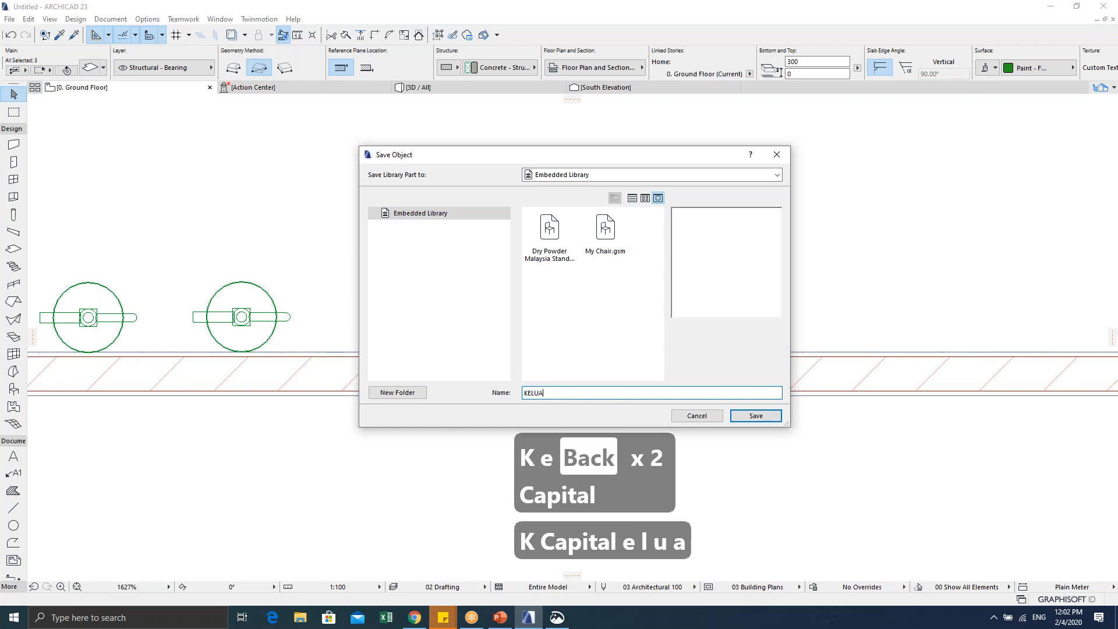
key("Caps_Lock")
type("Sign ")
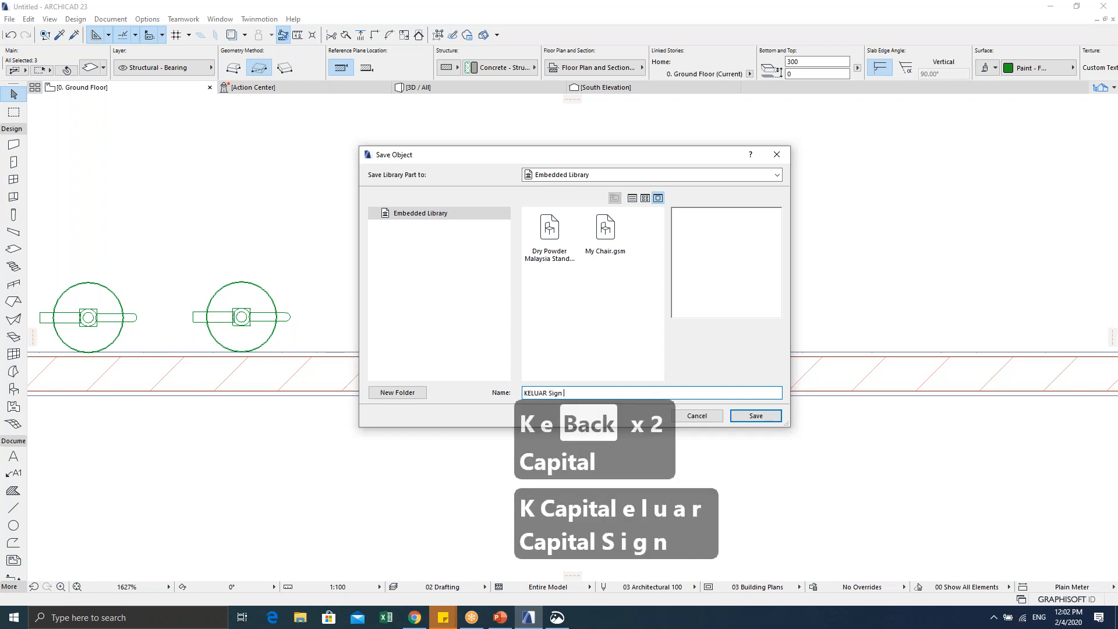
type("Malaysia Standard")
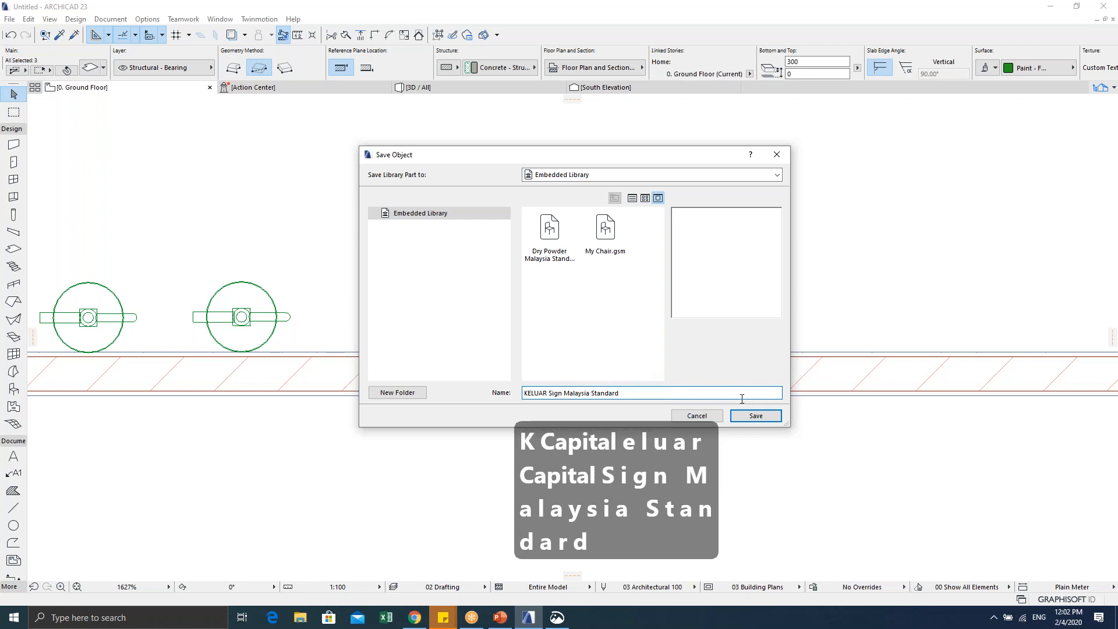
left_click(739, 419)
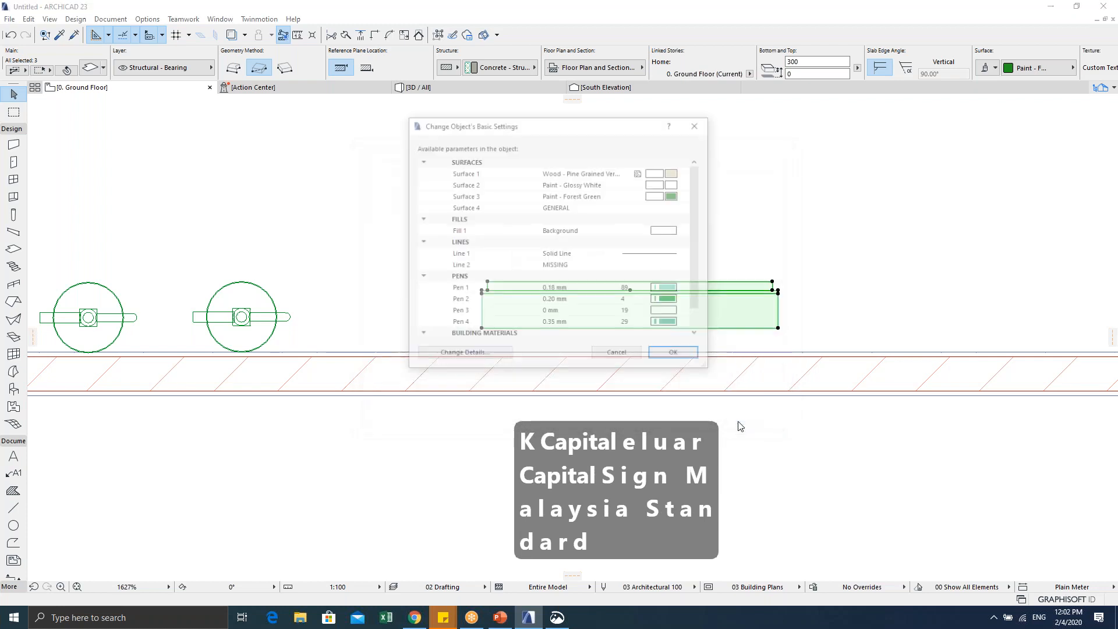
left_click(677, 356)
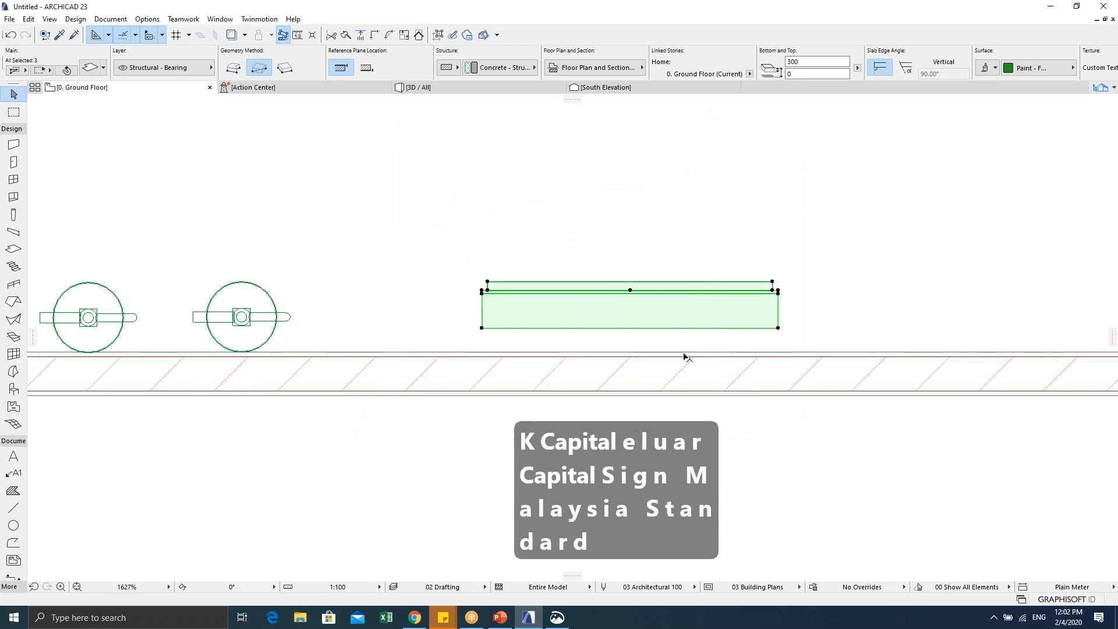
Step: Place an instance of the new sign object to the right of the original and select it
scroll(634, 333, "down", 3)
middle_click_drag(641, 332, 474, 314)
left_click(571, 364)
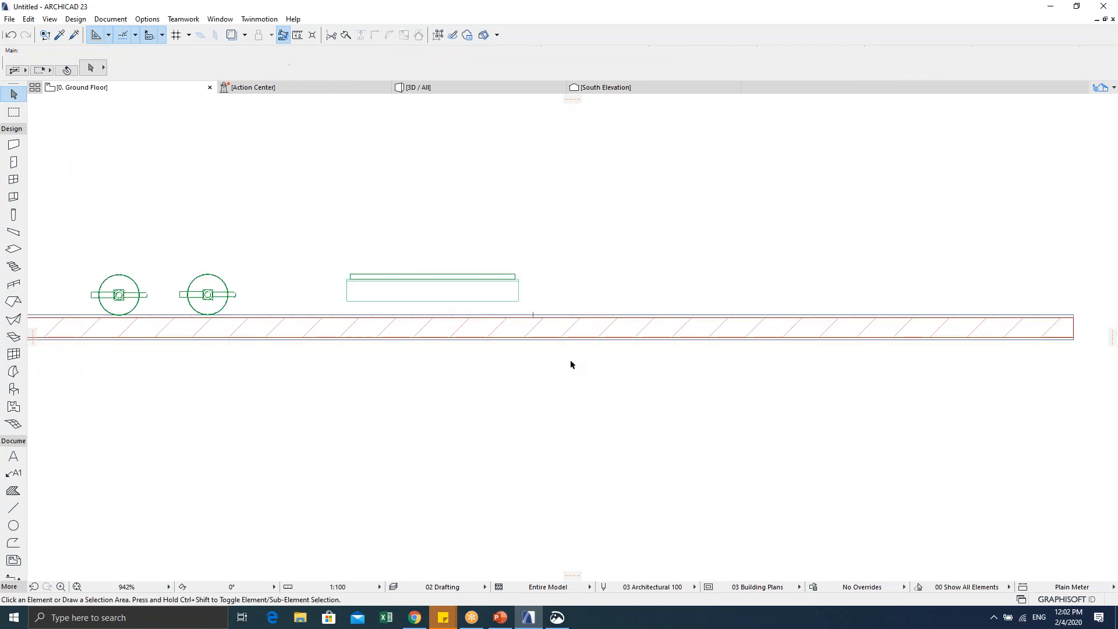
left_click(14, 388)
left_click(561, 303)
scroll(570, 314, "up", 3)
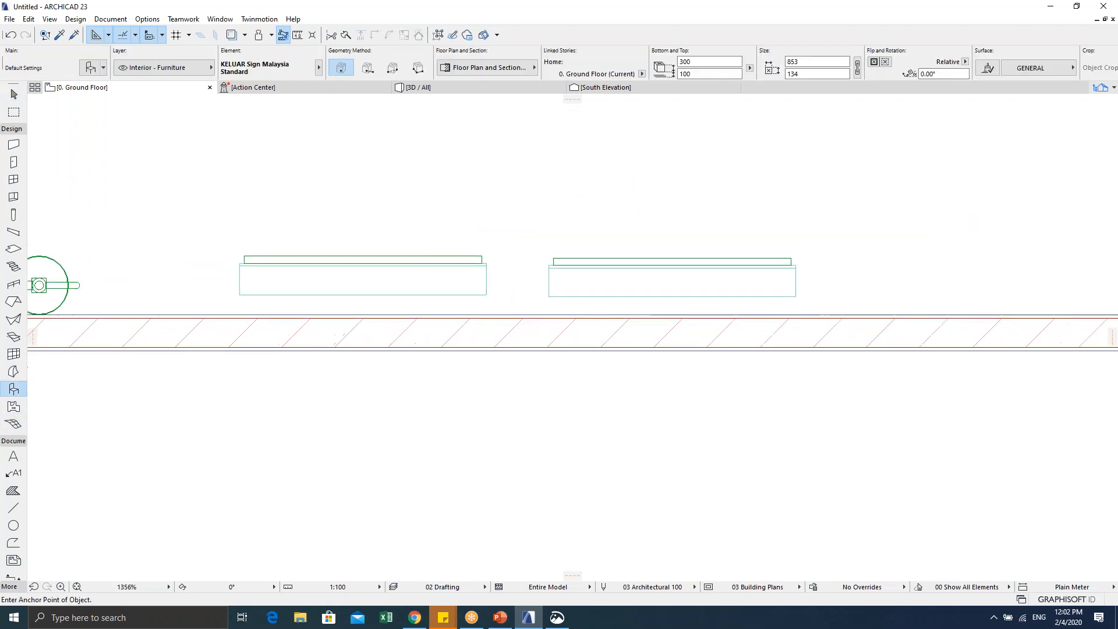
key("Escape")
left_click(553, 293)
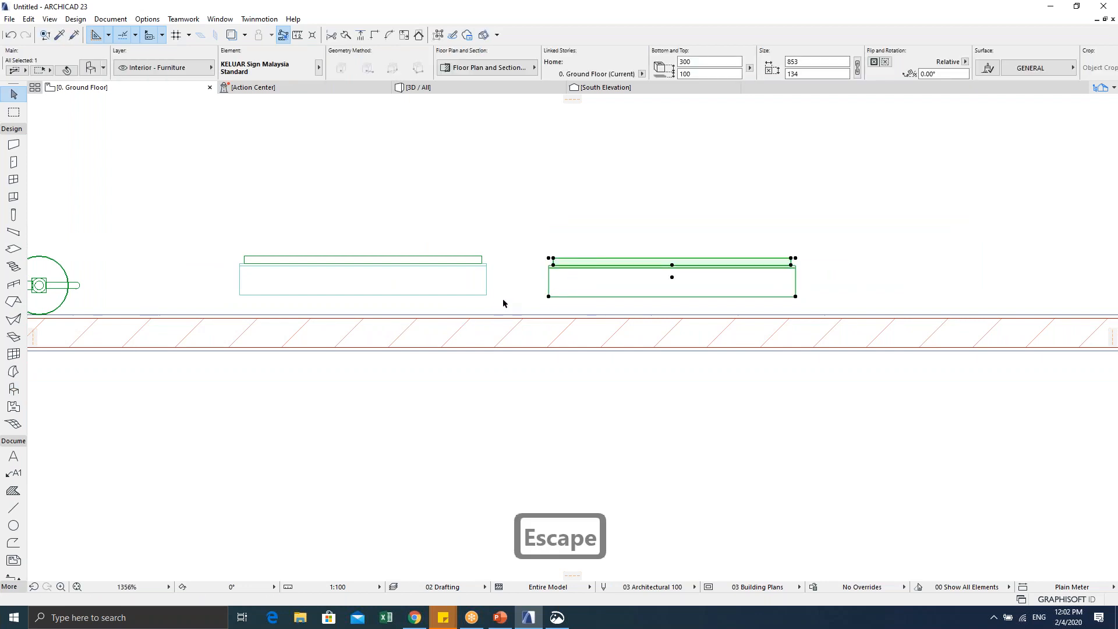
key("Escape")
left_click(484, 294)
key("Escape")
key("Escape")
left_click(568, 266)
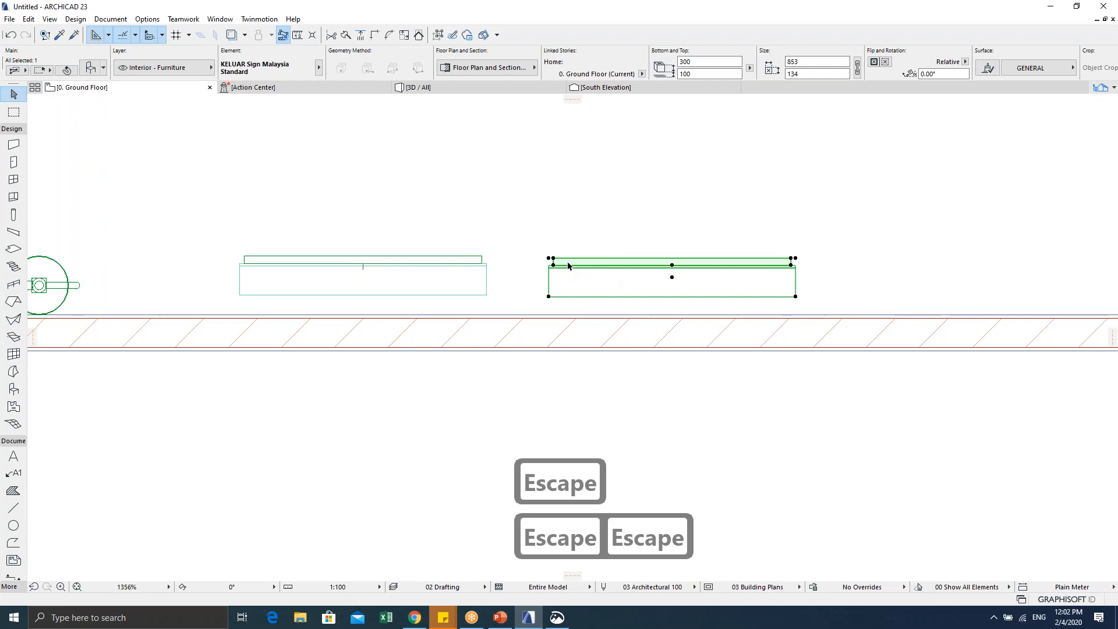
scroll(568, 266, "up", 2)
Step: In the sign object's Parameter script, start a line reading VALUES "my_standard"
key("ctrl+shift+o")
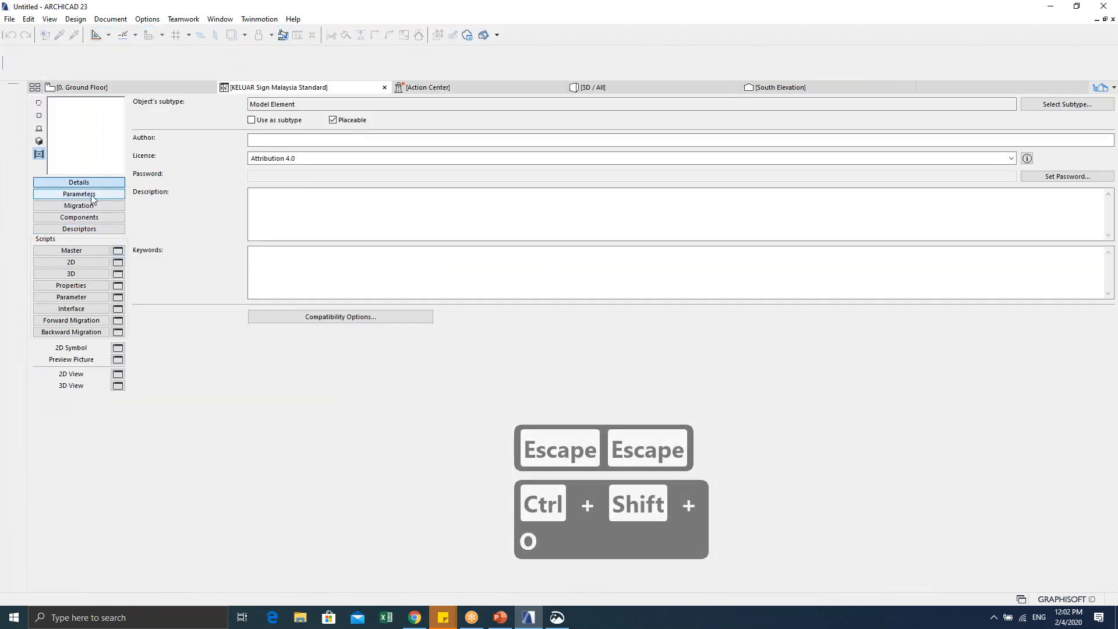
left_click(83, 296)
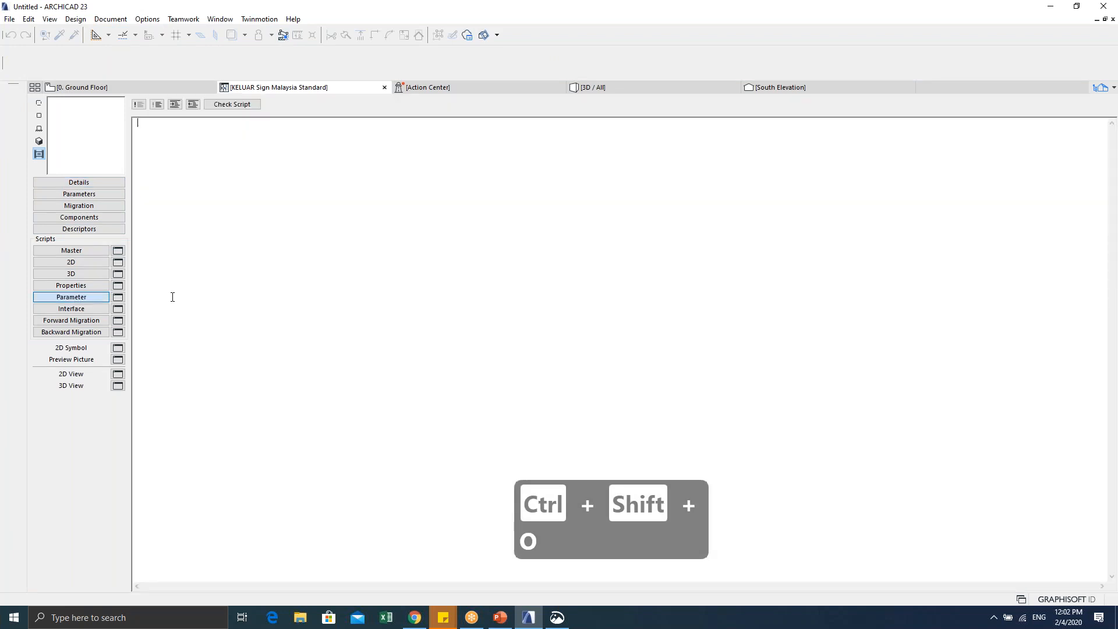
key("Caps_Lock")
type("VALUES")
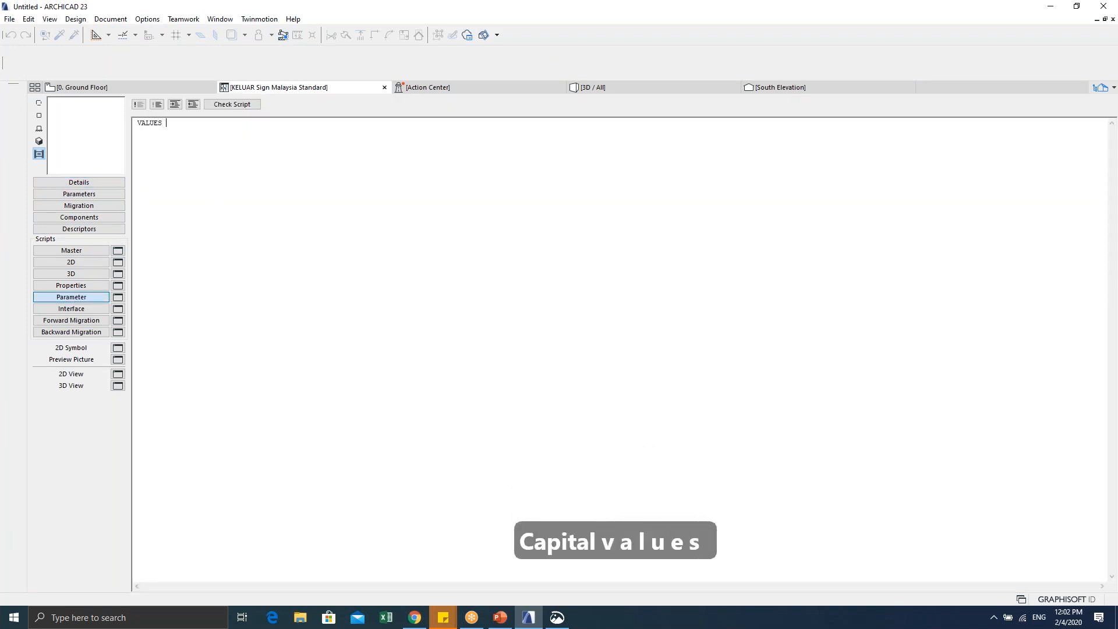
key("Caps_Lock")
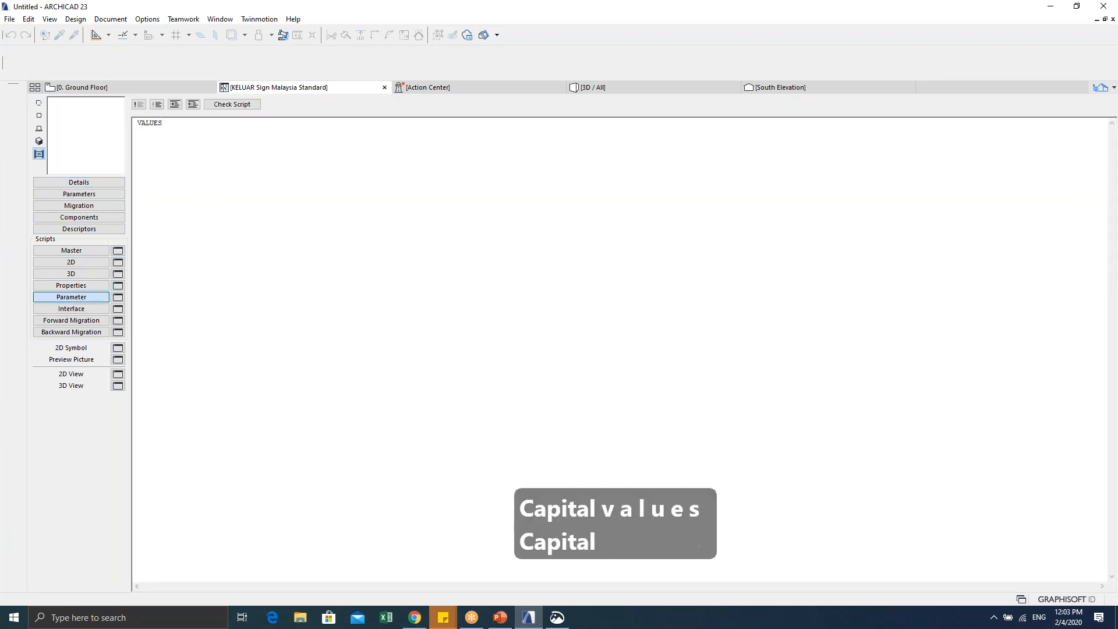
type("''")
key("BackSpace")
key("BackSpace")
type("\"\"")
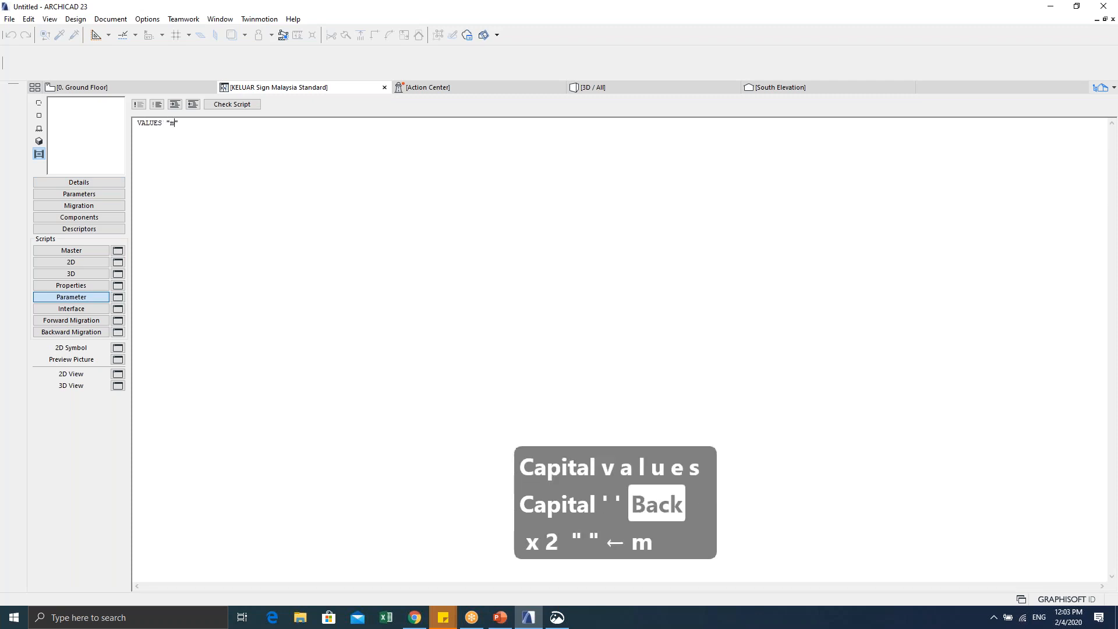
type("my_type")
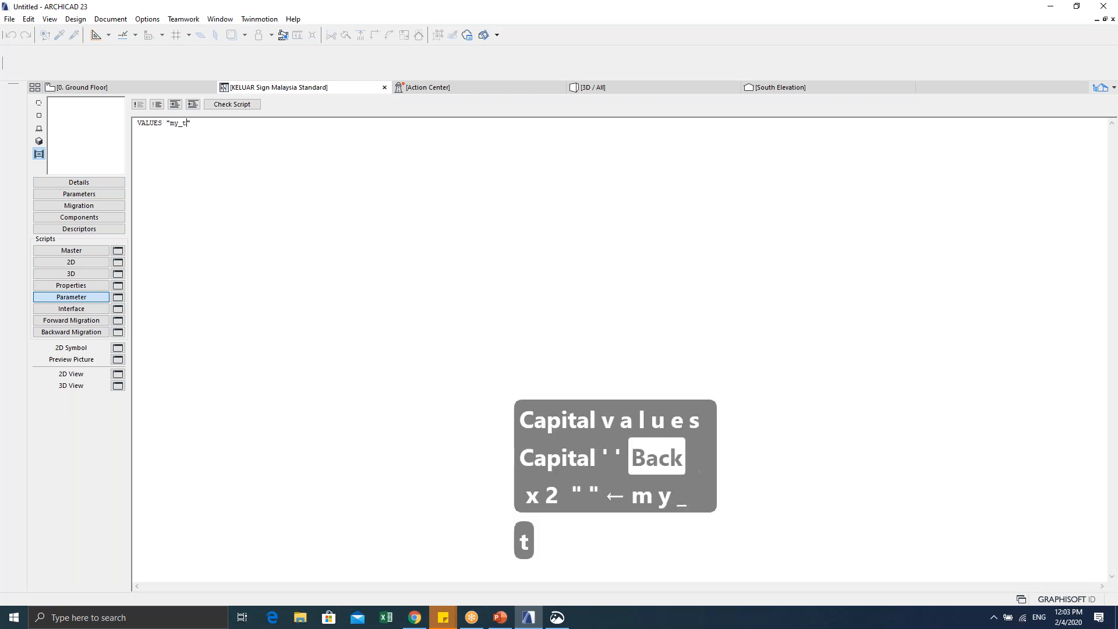
key("Right")
key("Left")
key("Left")
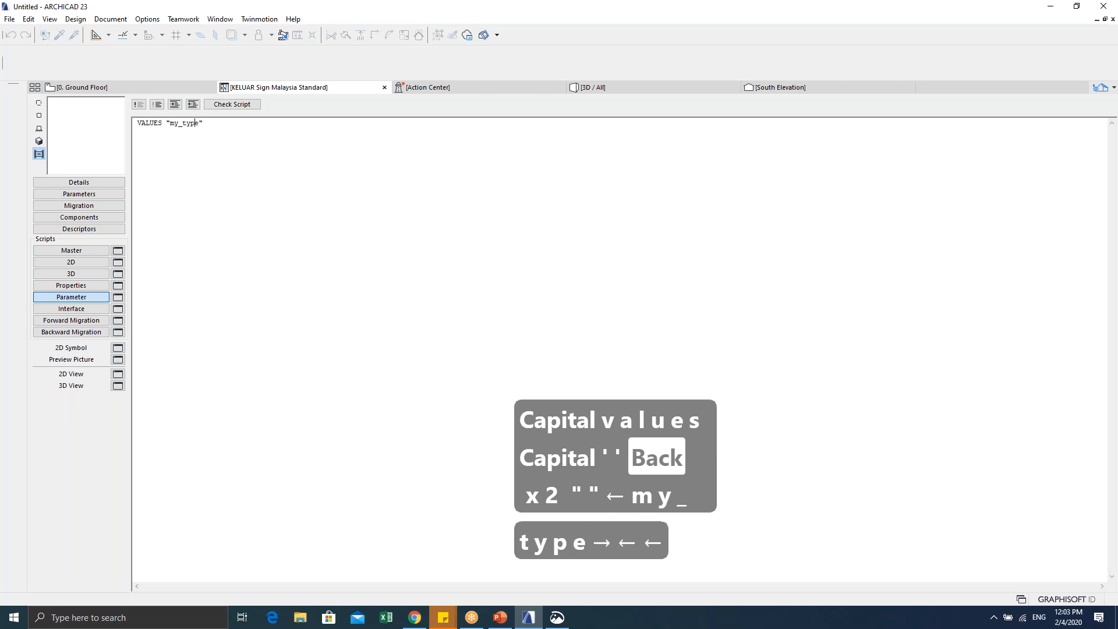
key("Right")
key("BackSpace")
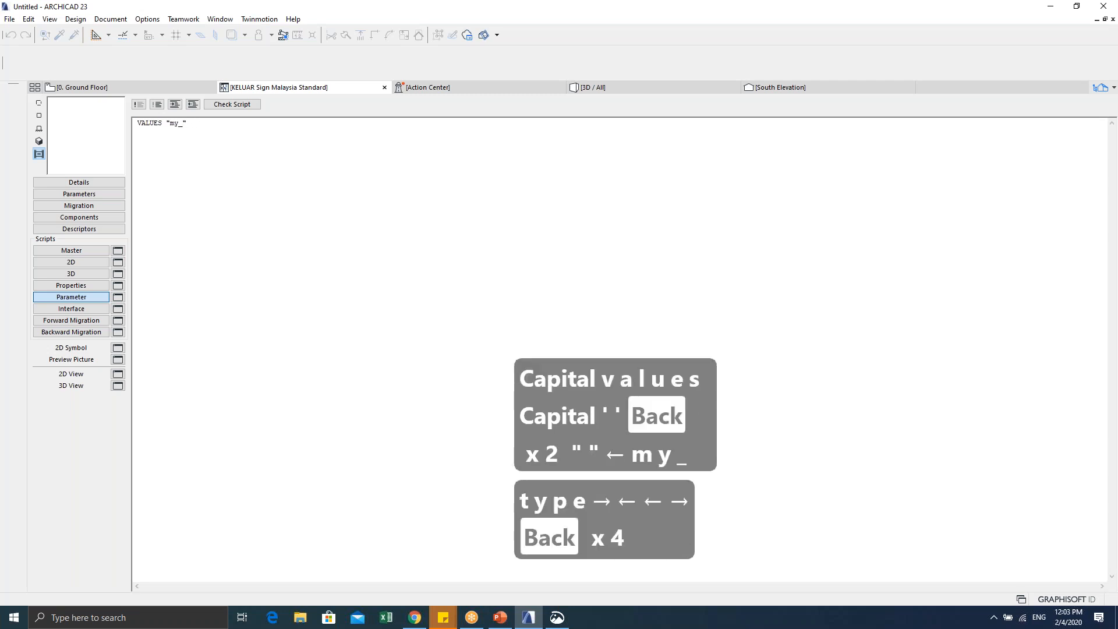
type("standard")
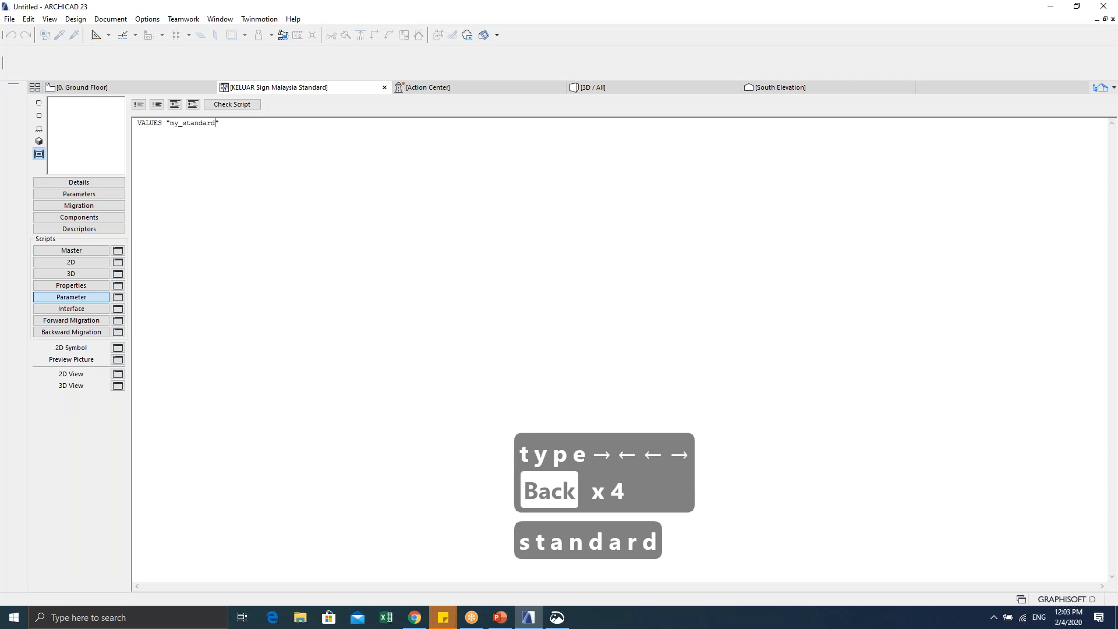
Step: Add the values "original" and "submission symbol" to the VALUES line
key("Right")
key("Right")
type("\"\"")
key("Left")
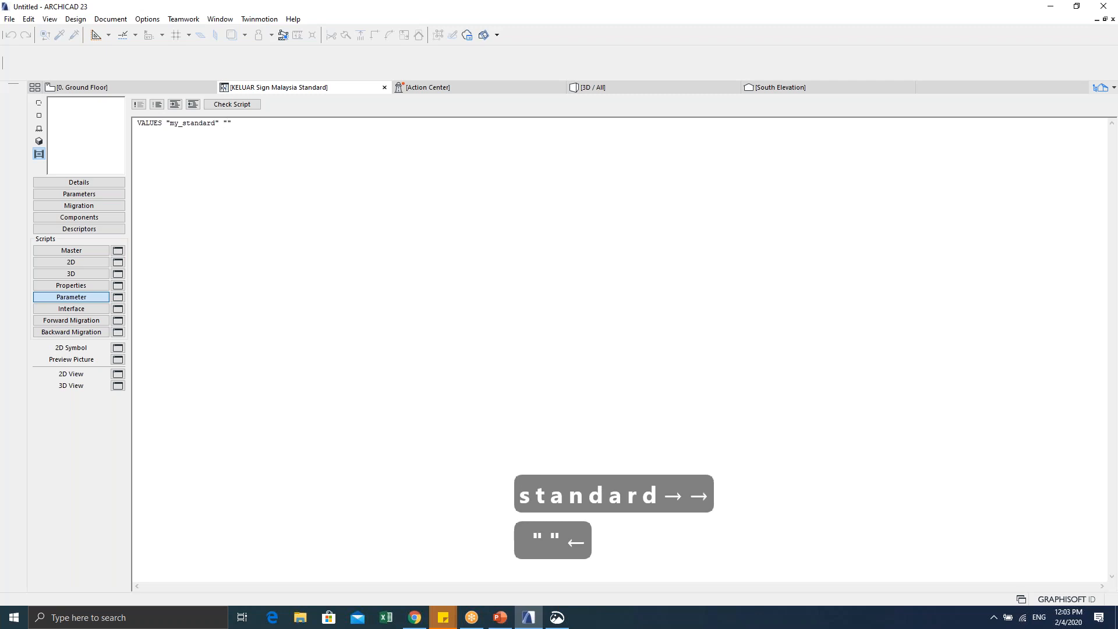
type("original")
key("Right")
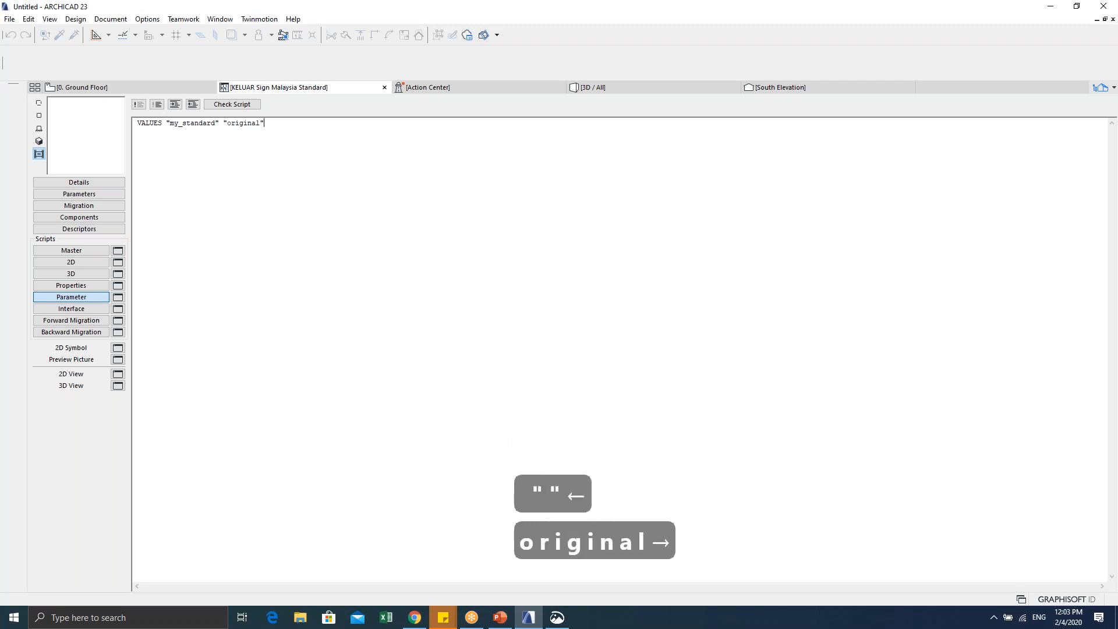
type(", \"\"")
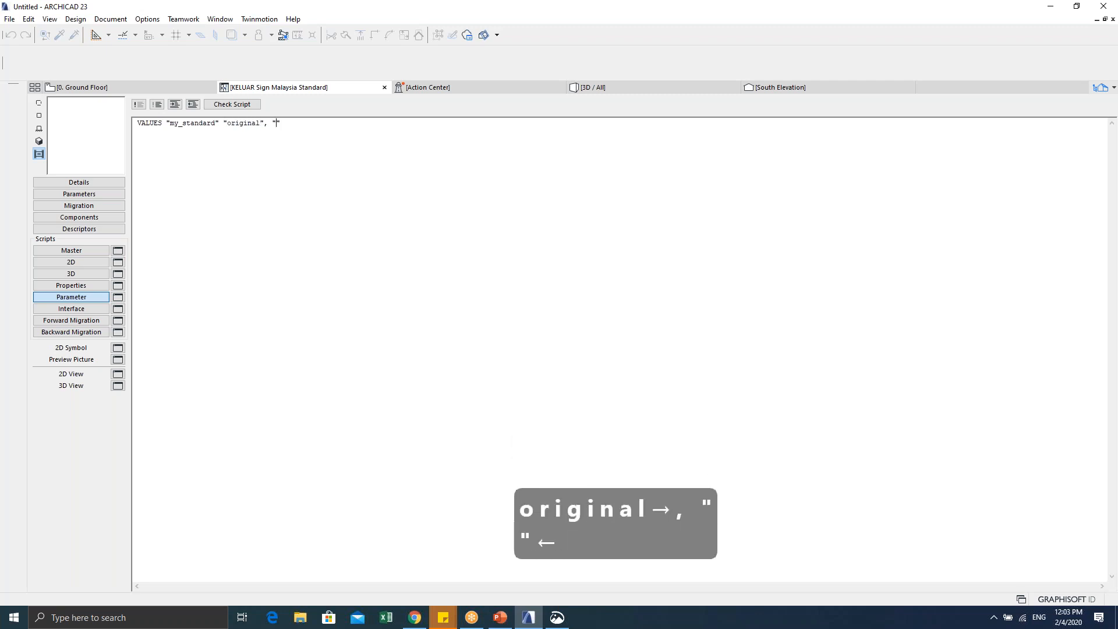
type("submi")
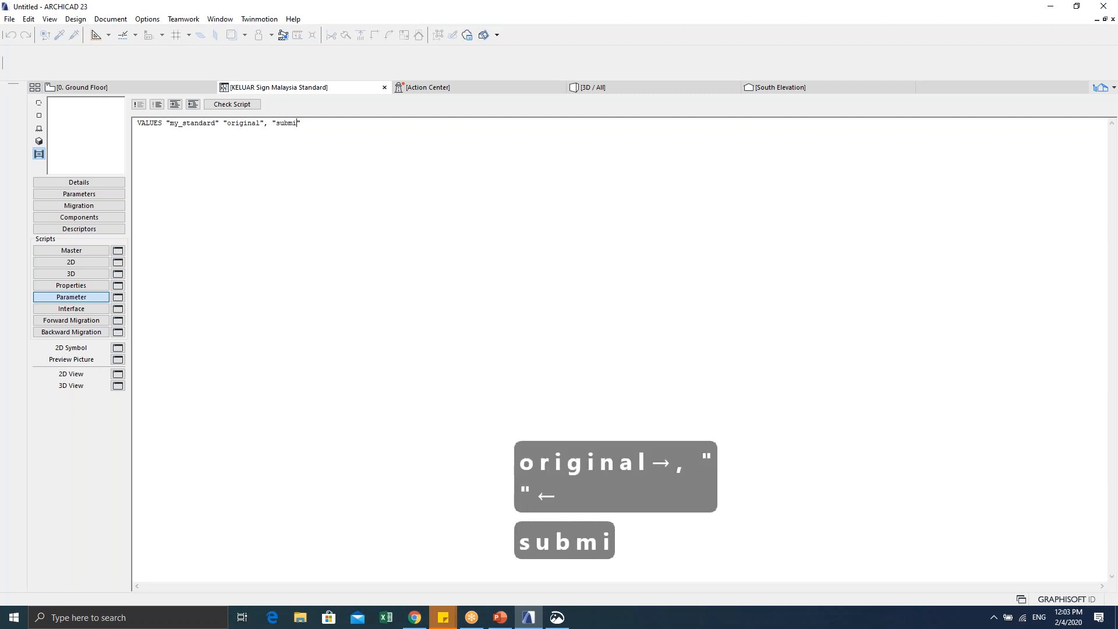
type("ssion s")
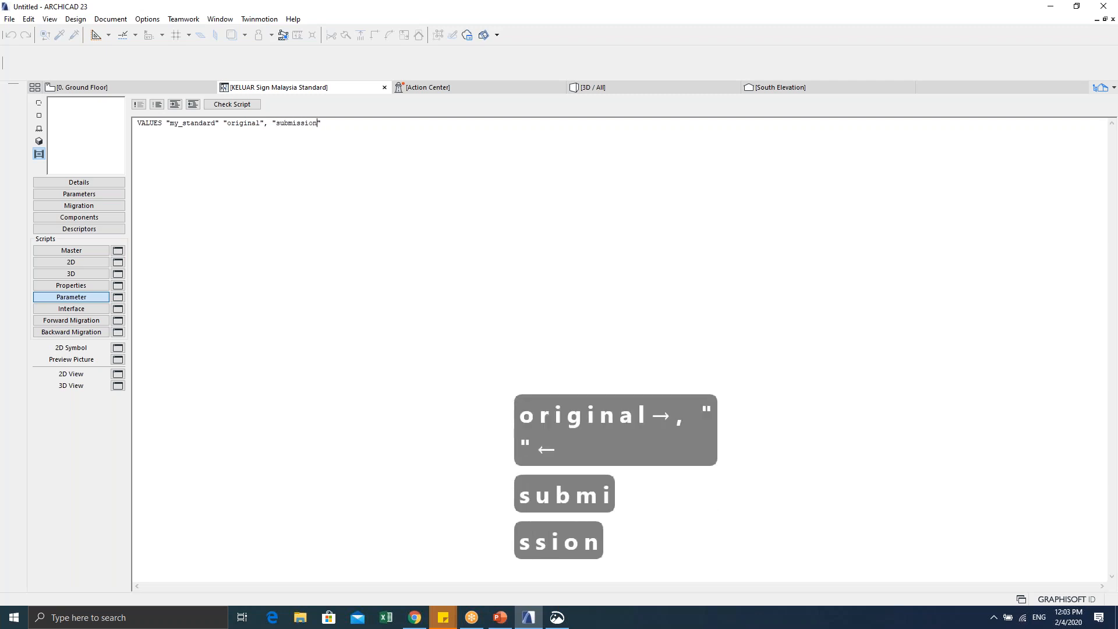
type("ymbool")
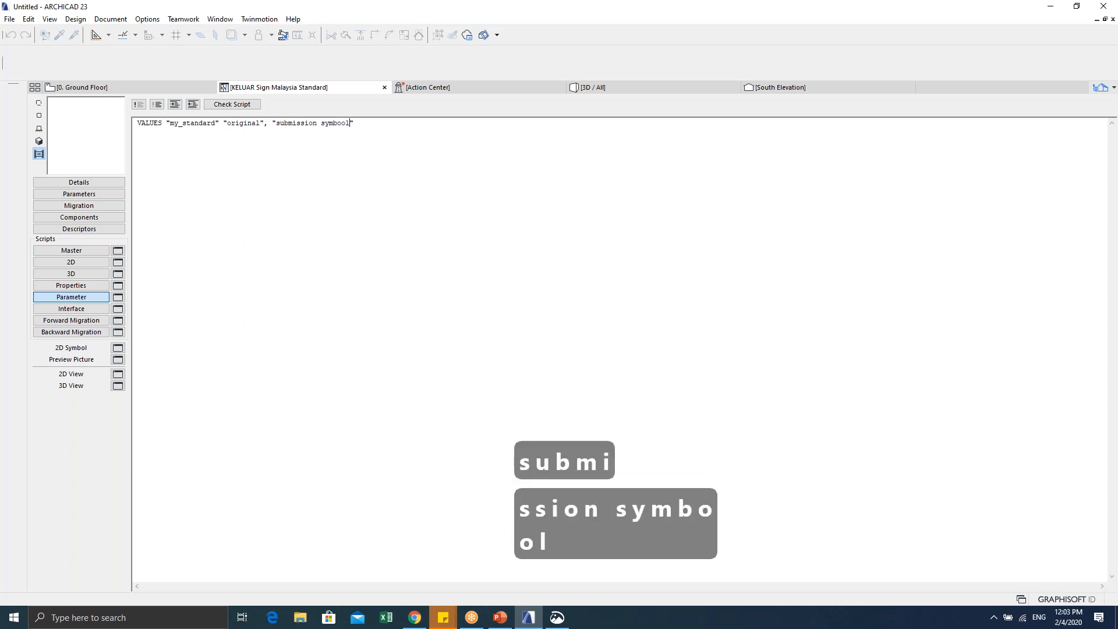
key("BackSpace")
key("BackSpace")
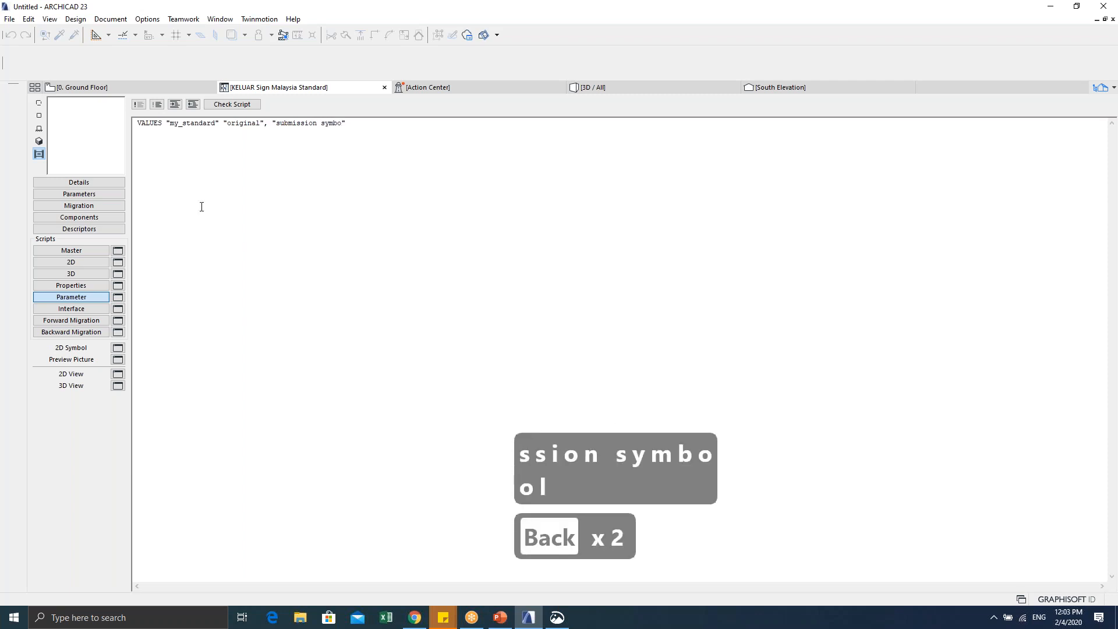
type("l")
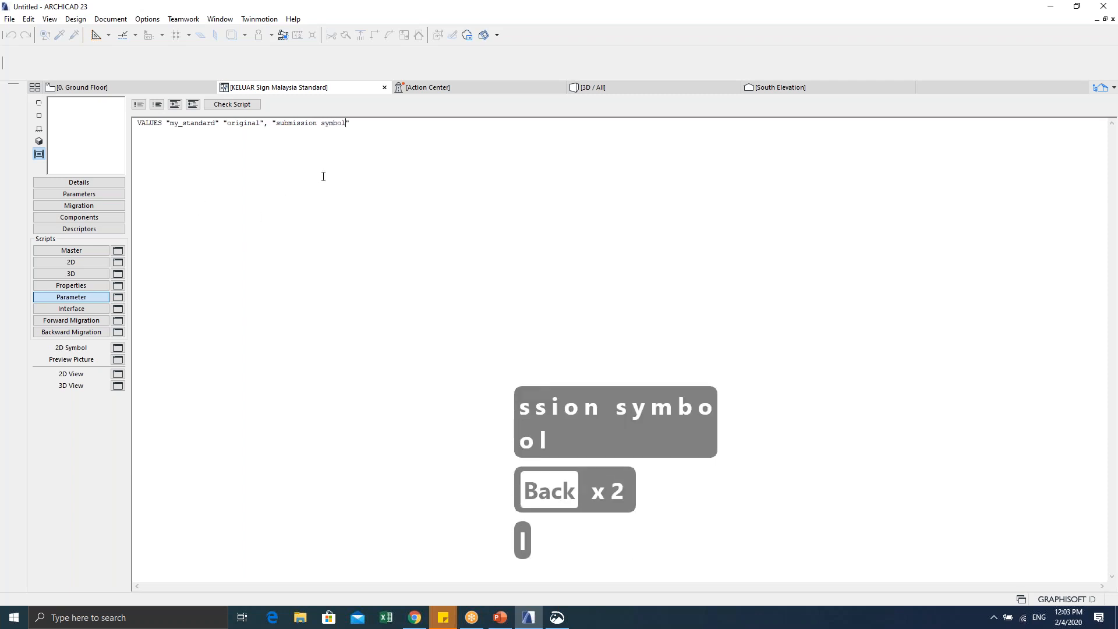
Step: Add a new object parameter with the variable name my_standard
left_click(96, 198)
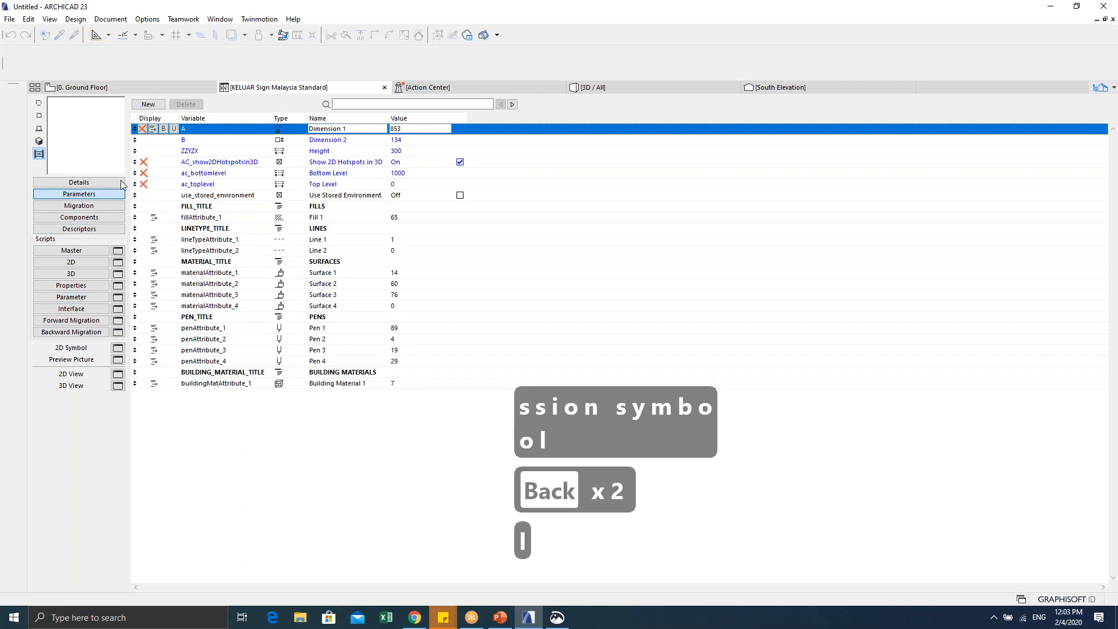
left_click(153, 107)
double_click(220, 139)
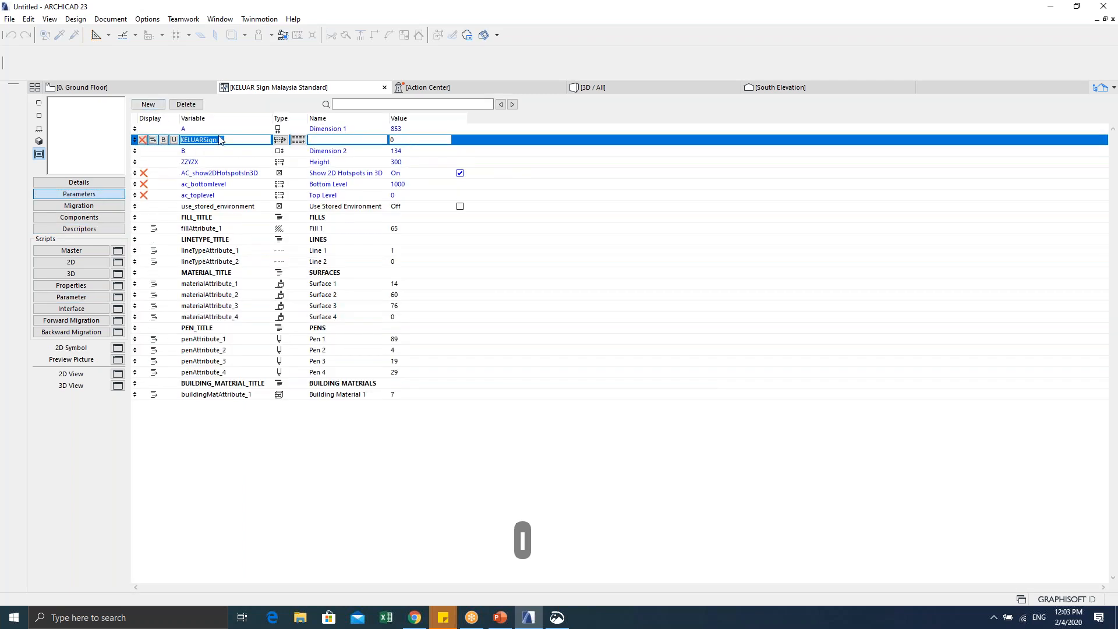
type("my_")
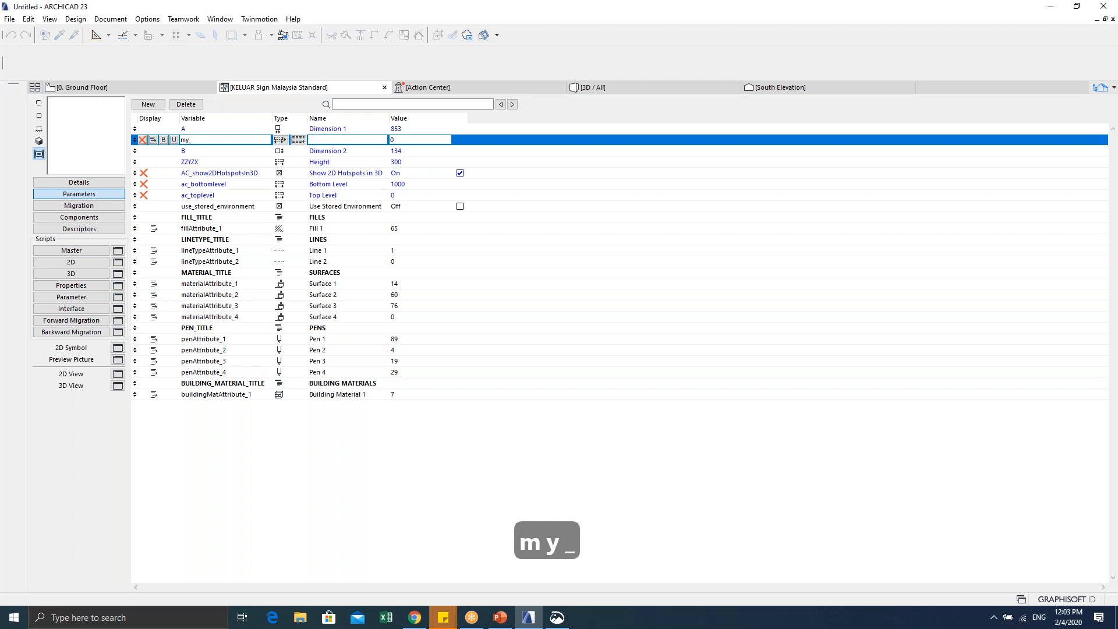
type("standarad")
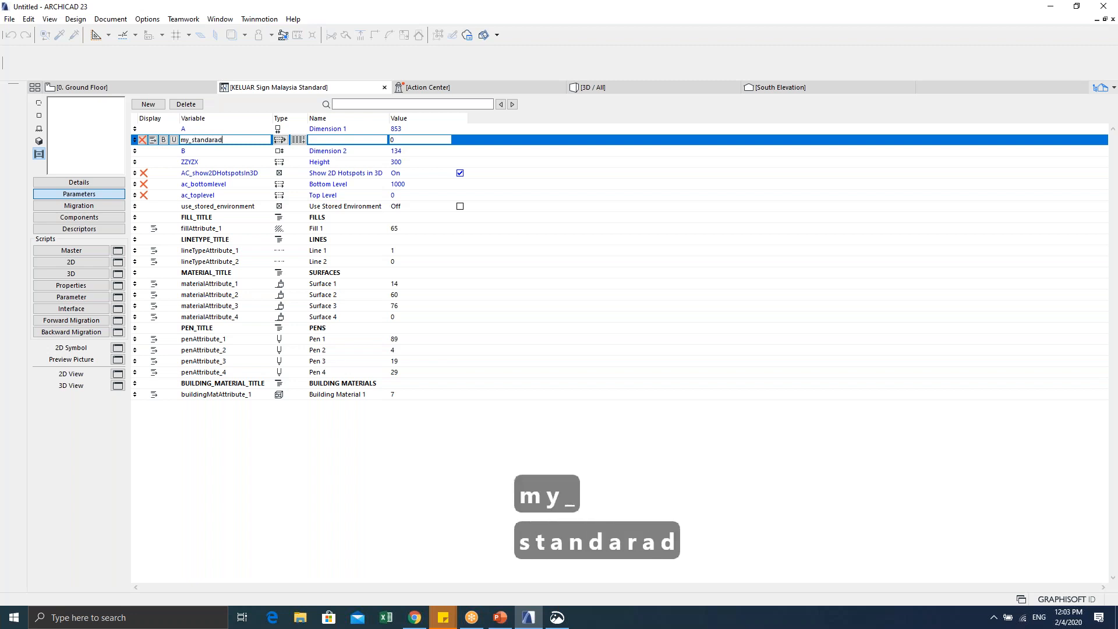
key("BackSpace")
key("BackSpace")
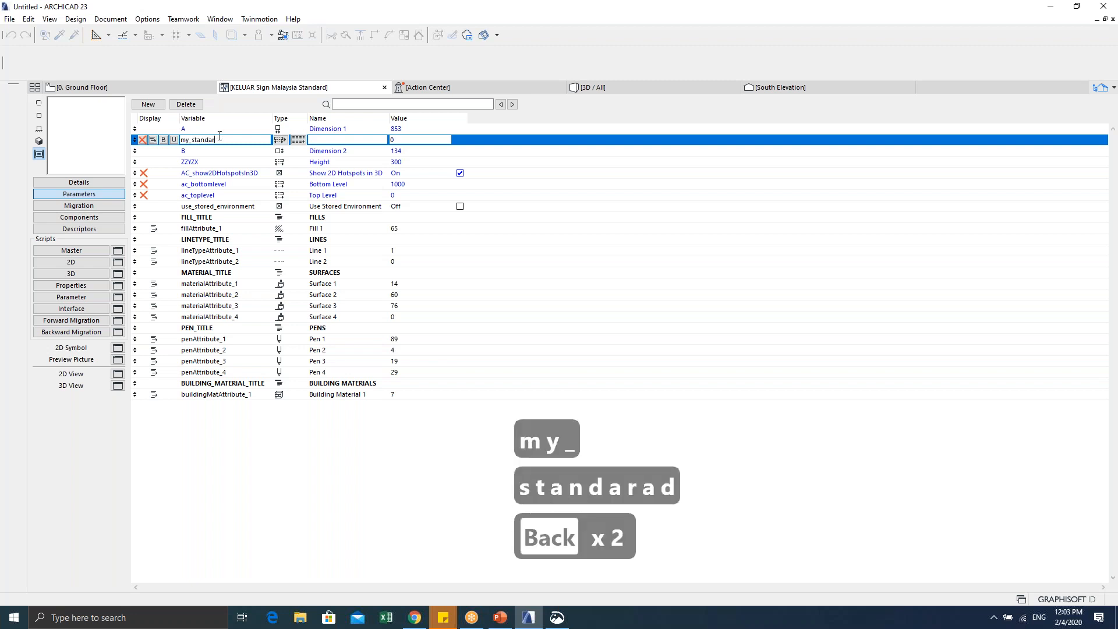
type("t")
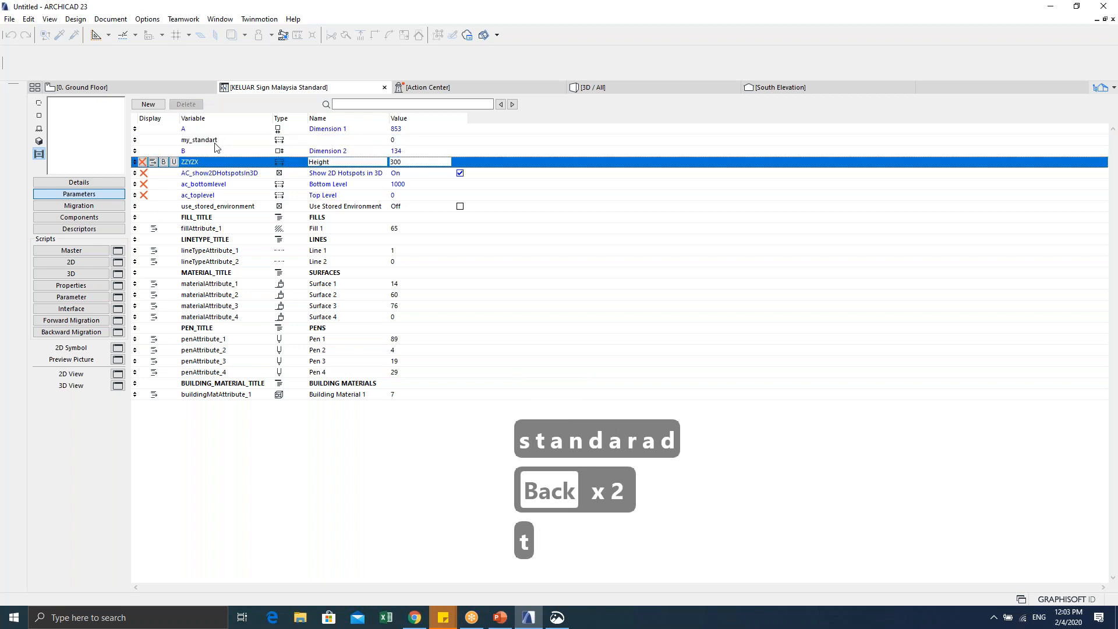
key("BackSpace")
type("d")
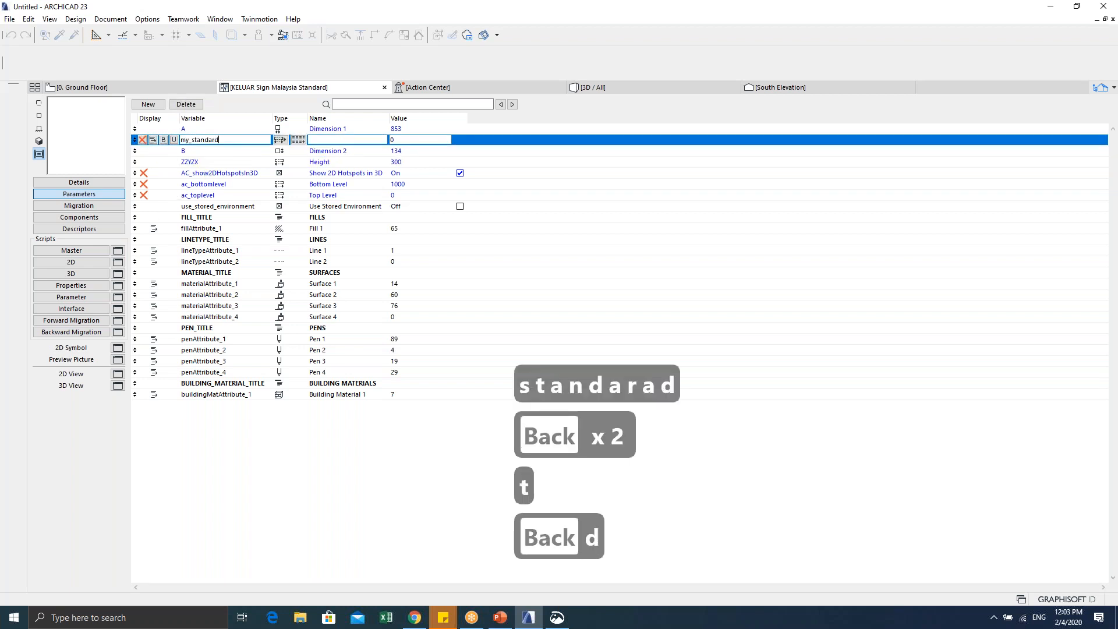
left_click(237, 163)
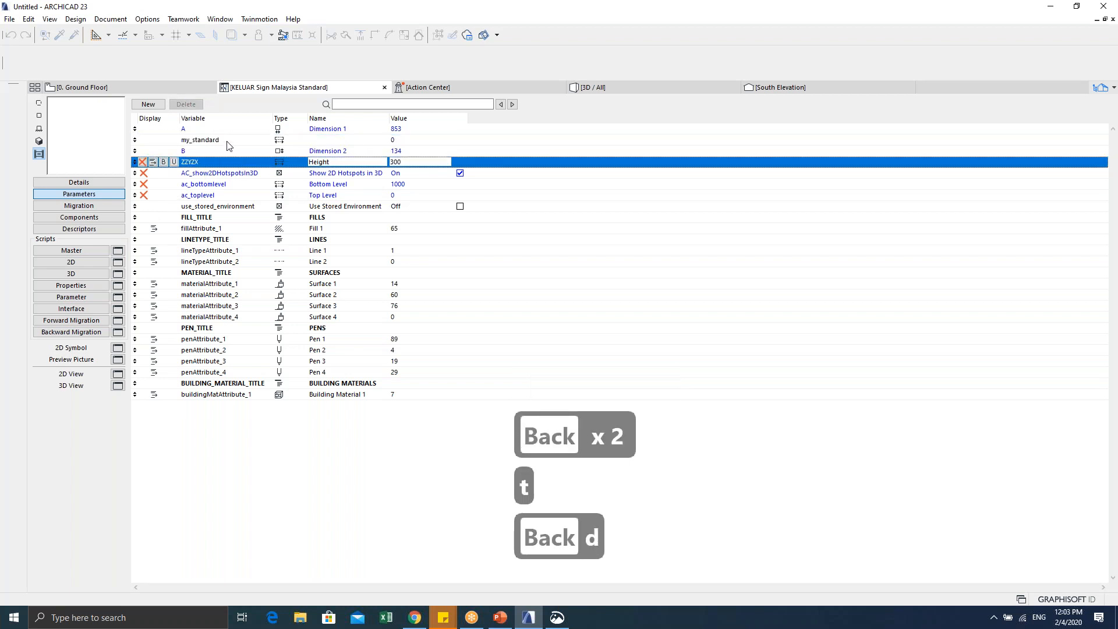
Step: Make my_standard a Text parameter offering original/submission symbol, labelled SYMBOL
left_click(82, 298)
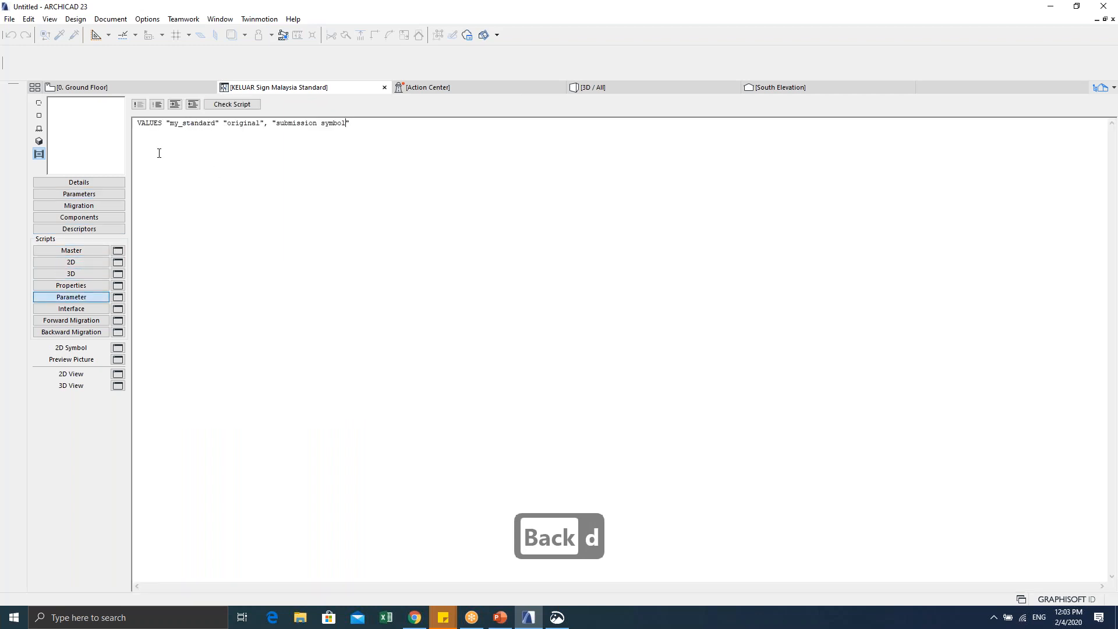
left_click(83, 194)
left_click(291, 142)
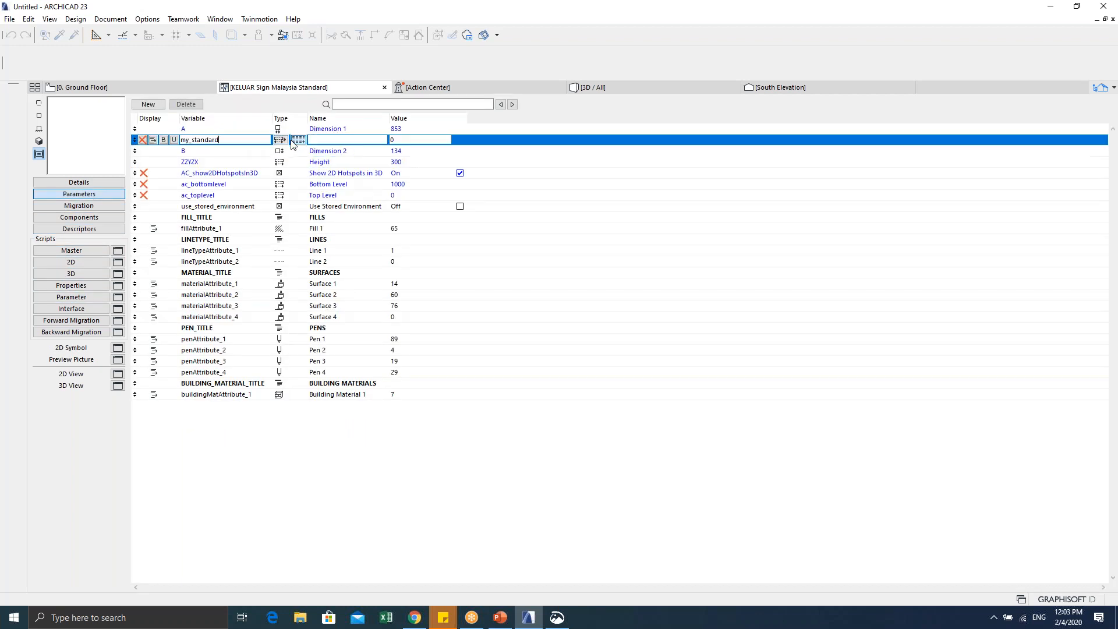
left_click(293, 142)
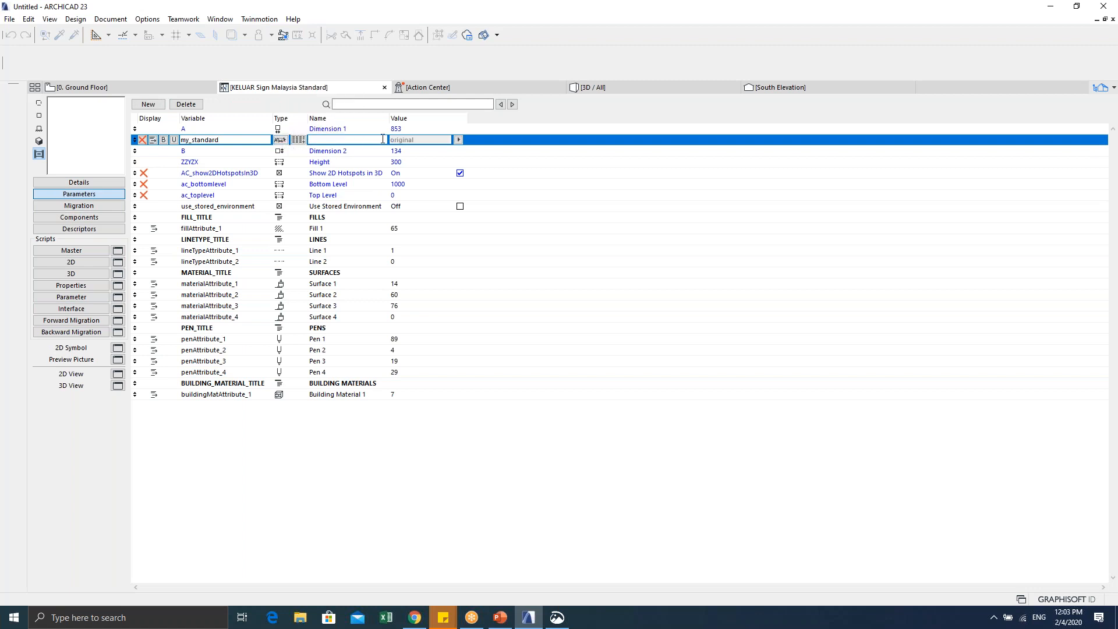
left_click(458, 140)
left_click(369, 138)
type("S")
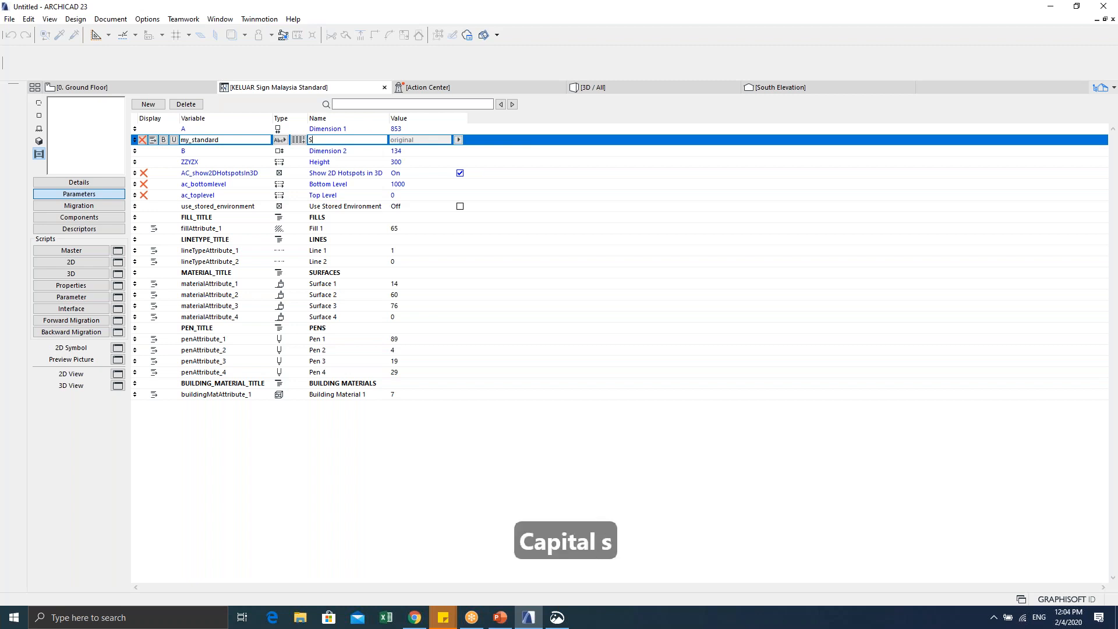
type("YMBOL")
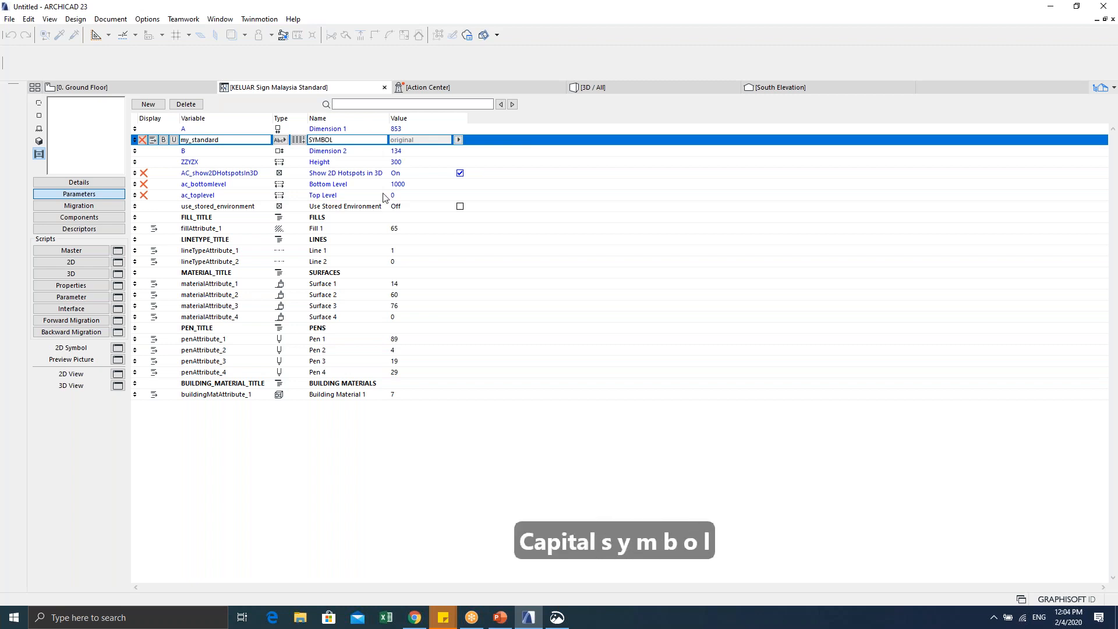
left_click(245, 413)
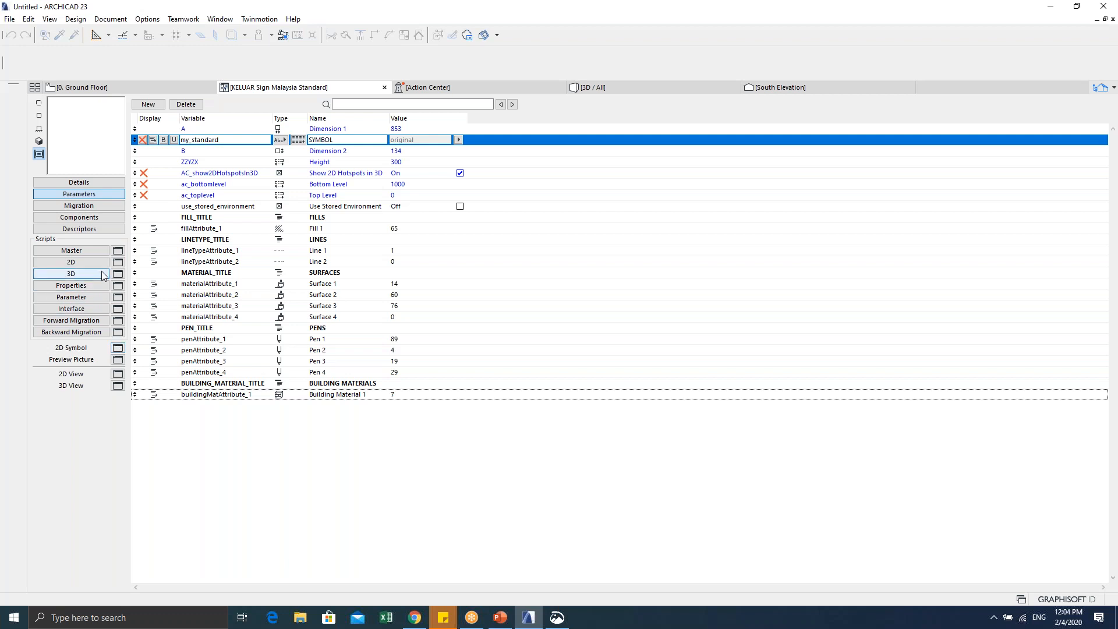
Step: Show the object's 2D script and insert a blank line after the final del 2
left_click(86, 263)
left_click(145, 564)
key("Return")
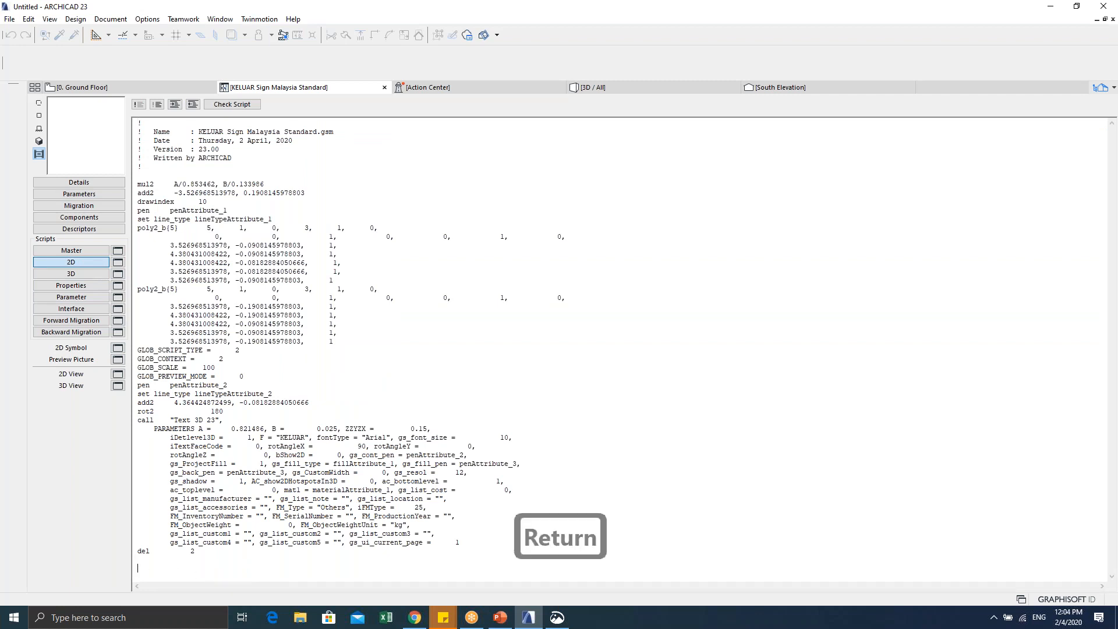
key("Caps_Lock")
key("Caps_Lock")
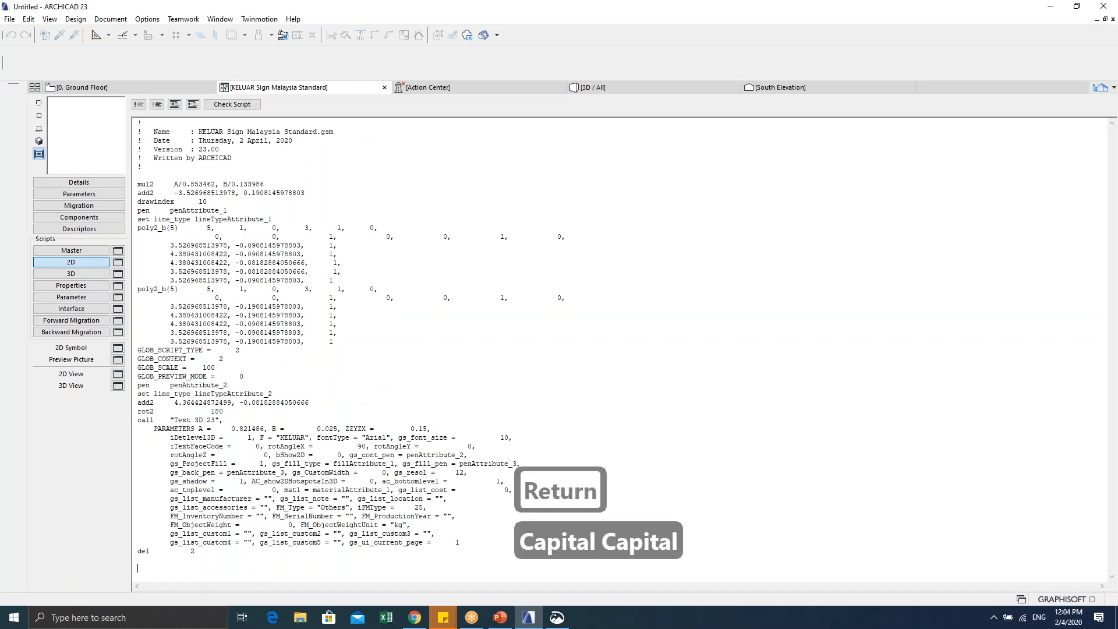
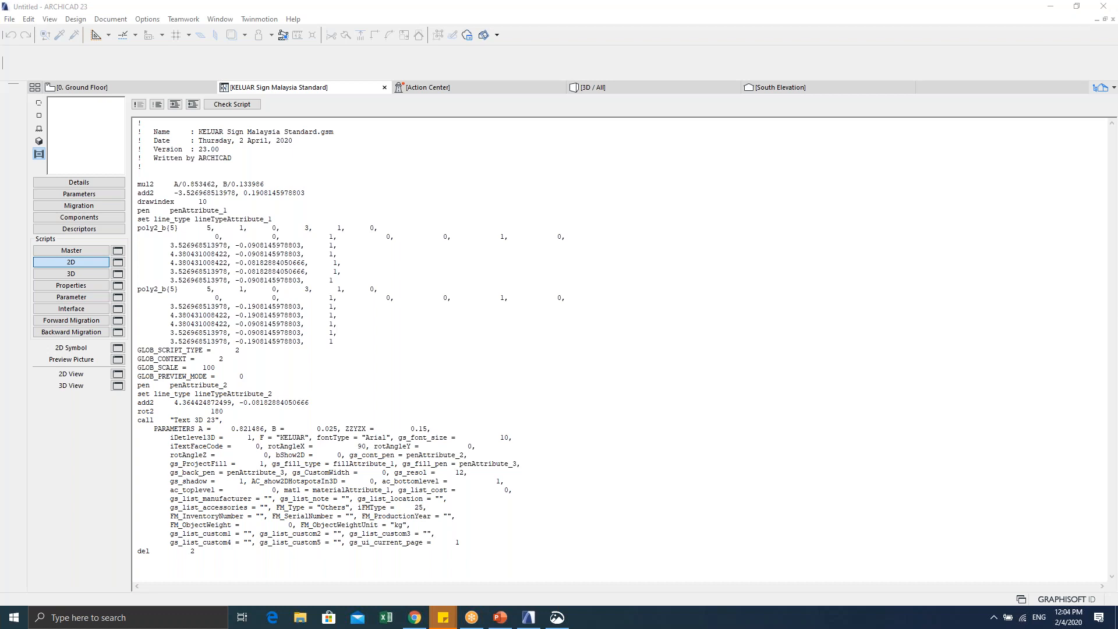
Step: Paste the two IF/FRAGMENT2 blocks and rename the first condition's variable to my_standard
key("ctrl+c")
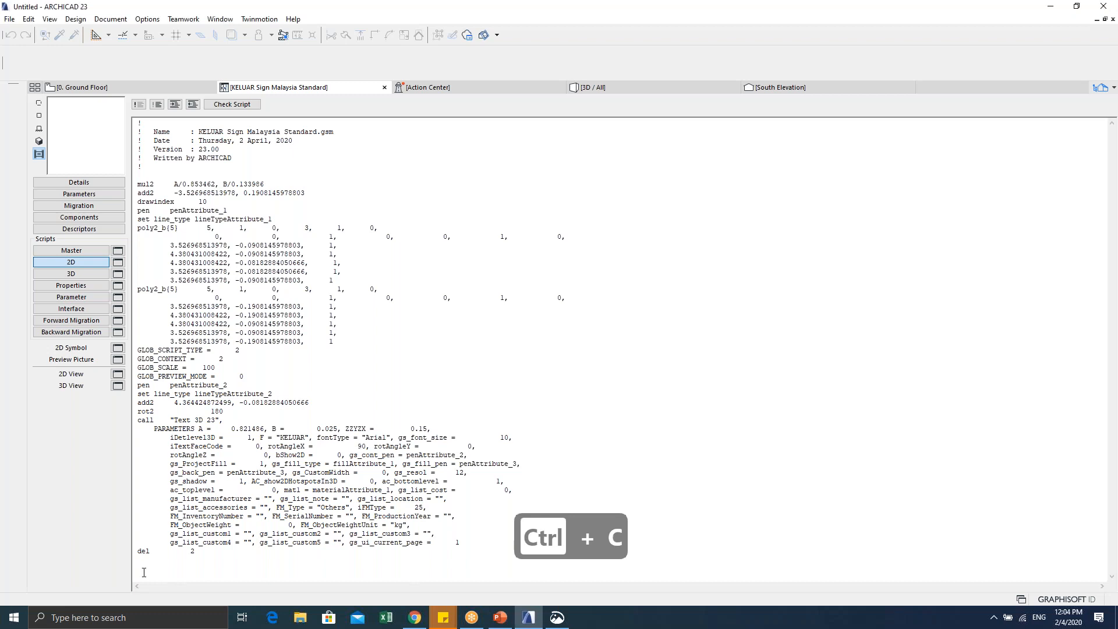
key("ctrl+v")
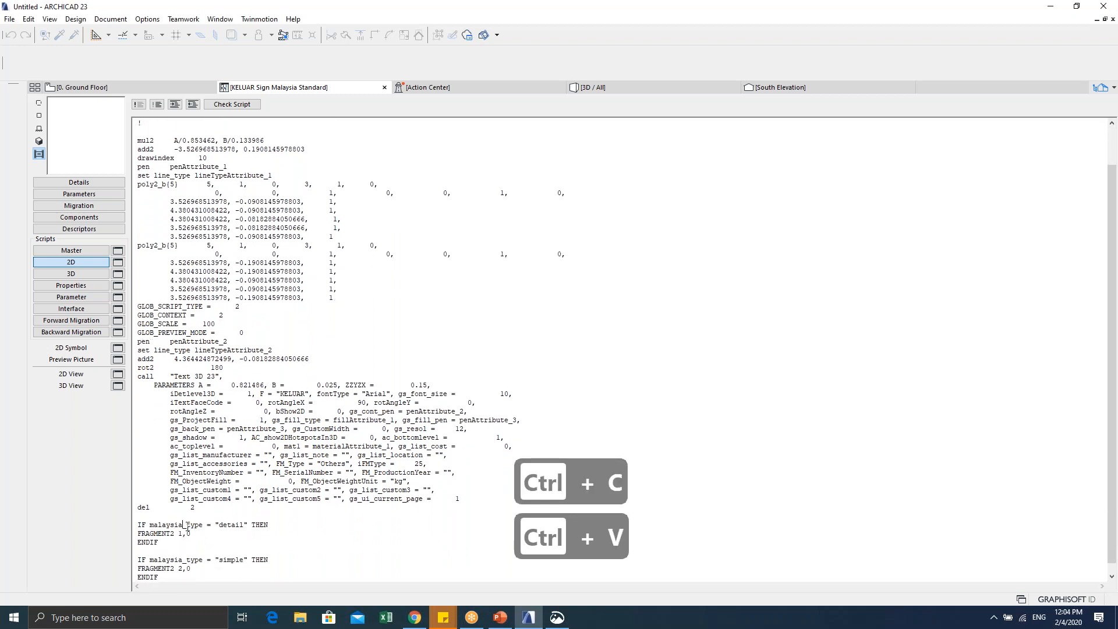
key("BackSpace")
key("BackSpace")
key("BackSpace")
key("BackSpace")
key("BackSpace")
key("BackSpace")
key("BackSpace")
key("BackSpace")
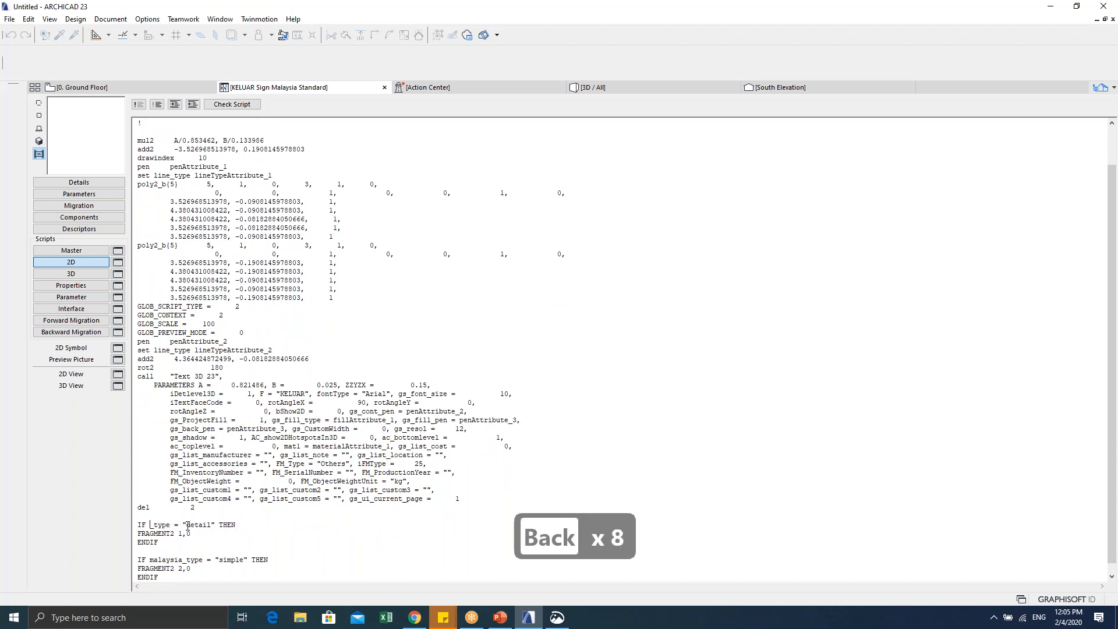
type("MT")
key("BackSpace")
key("BackSpace")
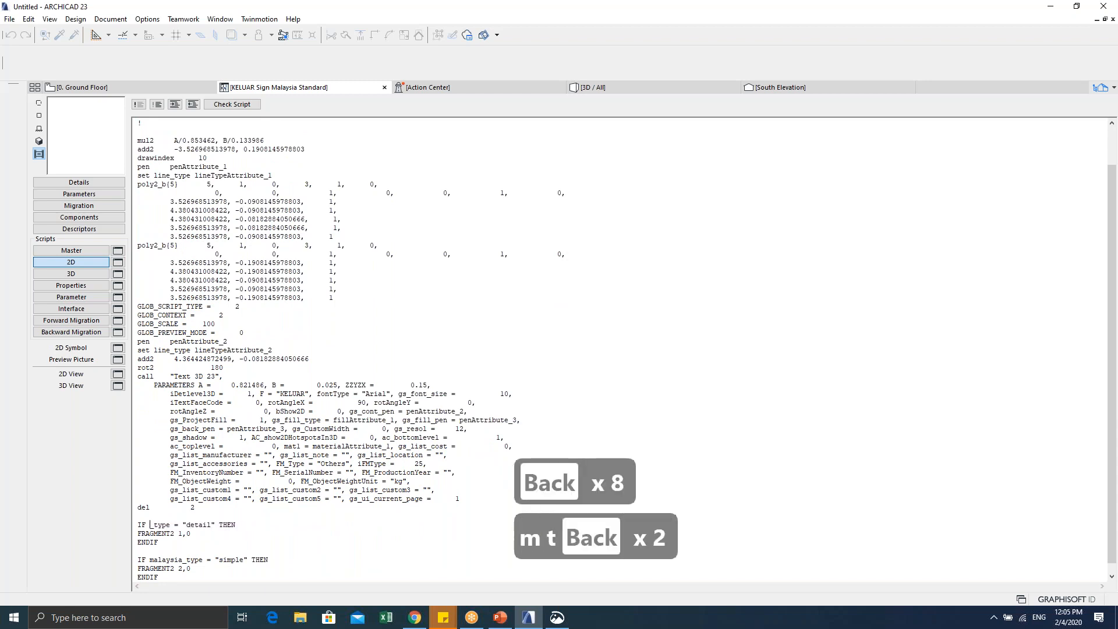
key("Caps_Lock")
type("my")
key("Right")
key("Right")
key("Right")
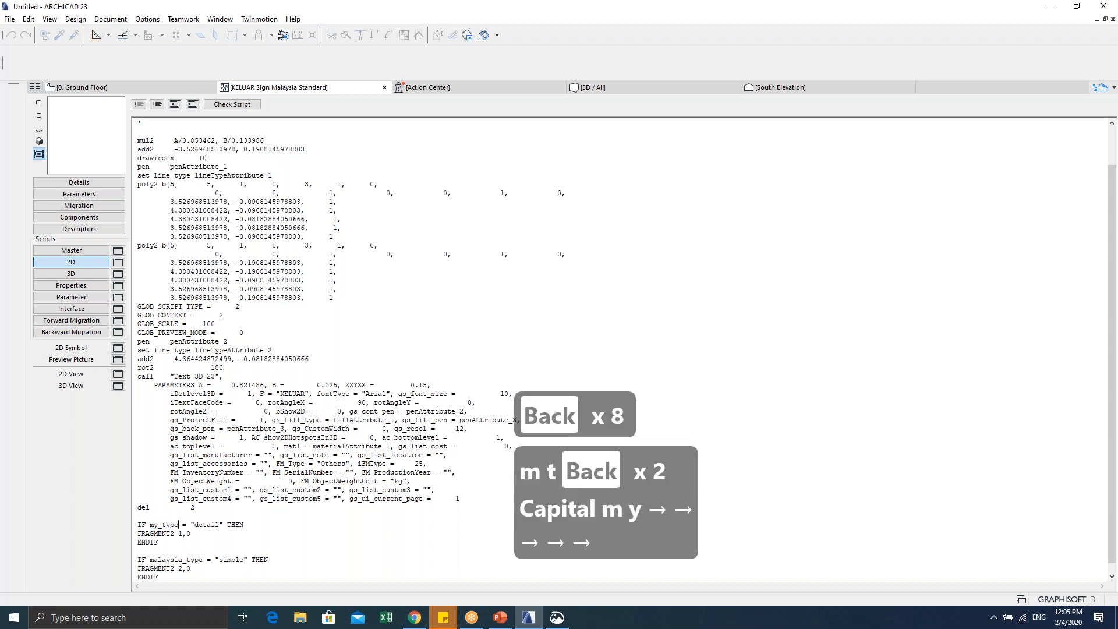
key("BackSpace")
key("BackSpace")
key("BackSpace")
key("BackSpace")
type("standard")
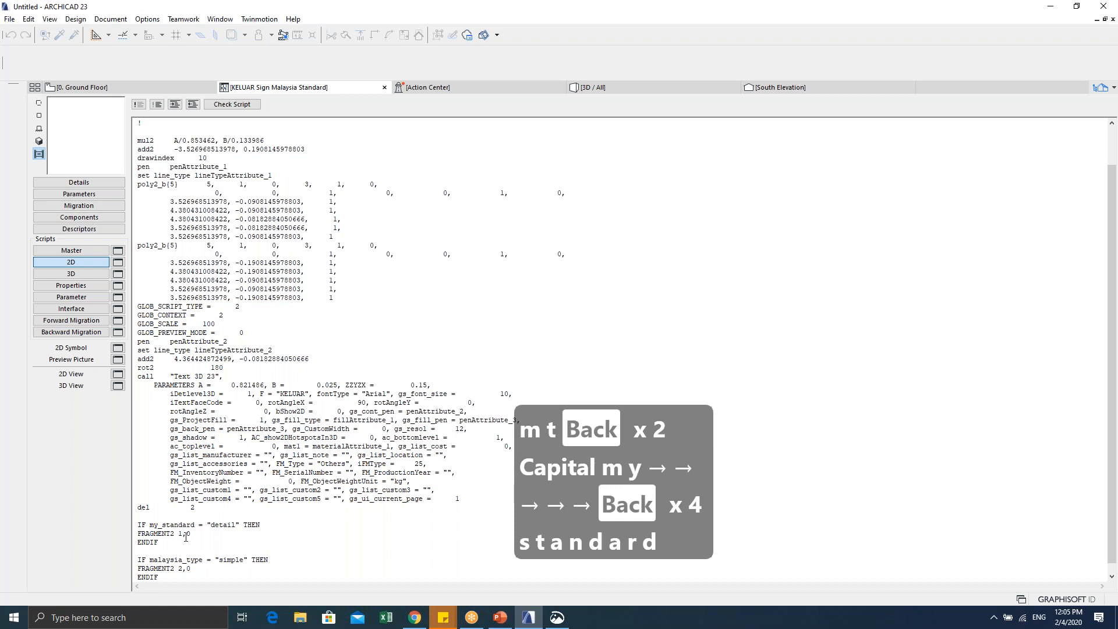
Step: Use my_standard in the second condition too, testing for 'original' and 'submission'
left_click_drag(196, 524, 151, 521)
key("ctrl+c")
left_click_drag(202, 560, 150, 562)
key("ctrl+v")
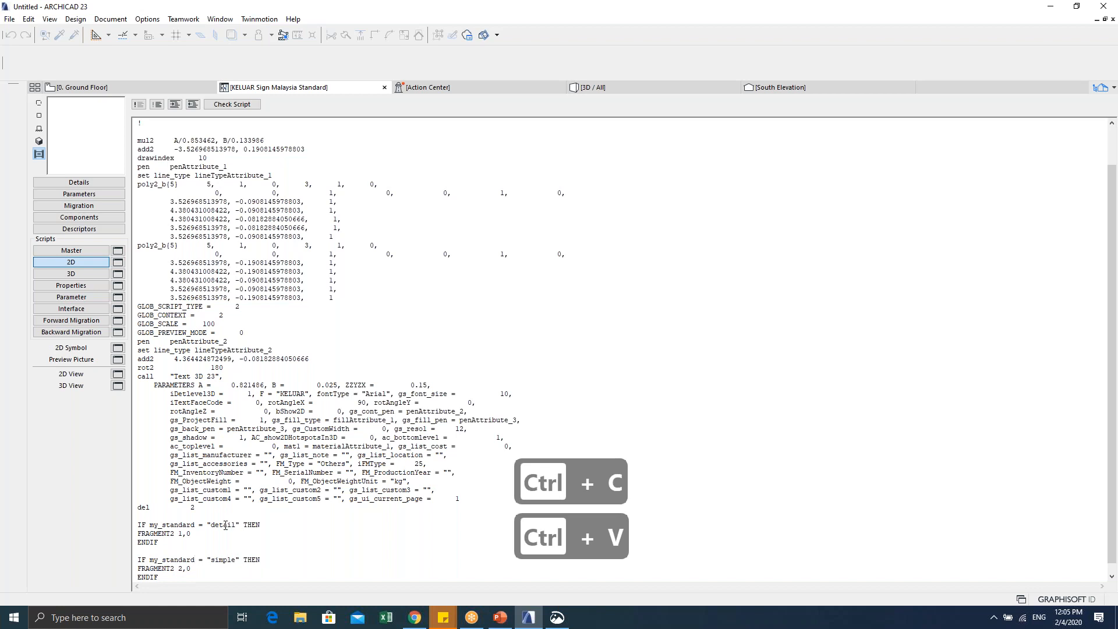
left_click_drag(235, 525, 211, 525)
type("original")
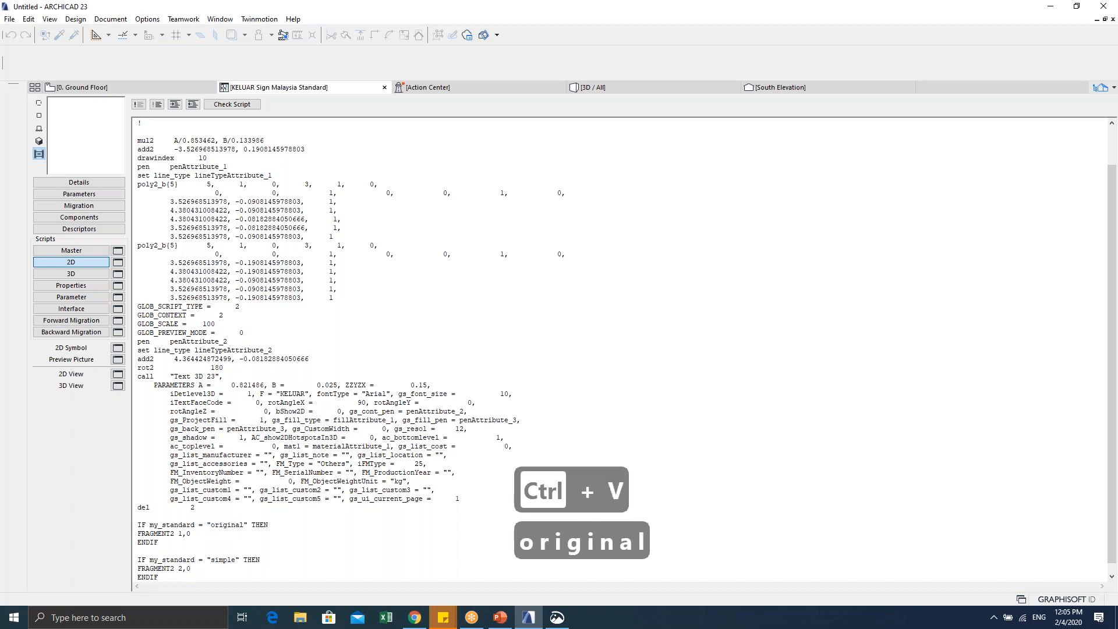
left_click_drag(236, 560, 213, 562)
type("submission")
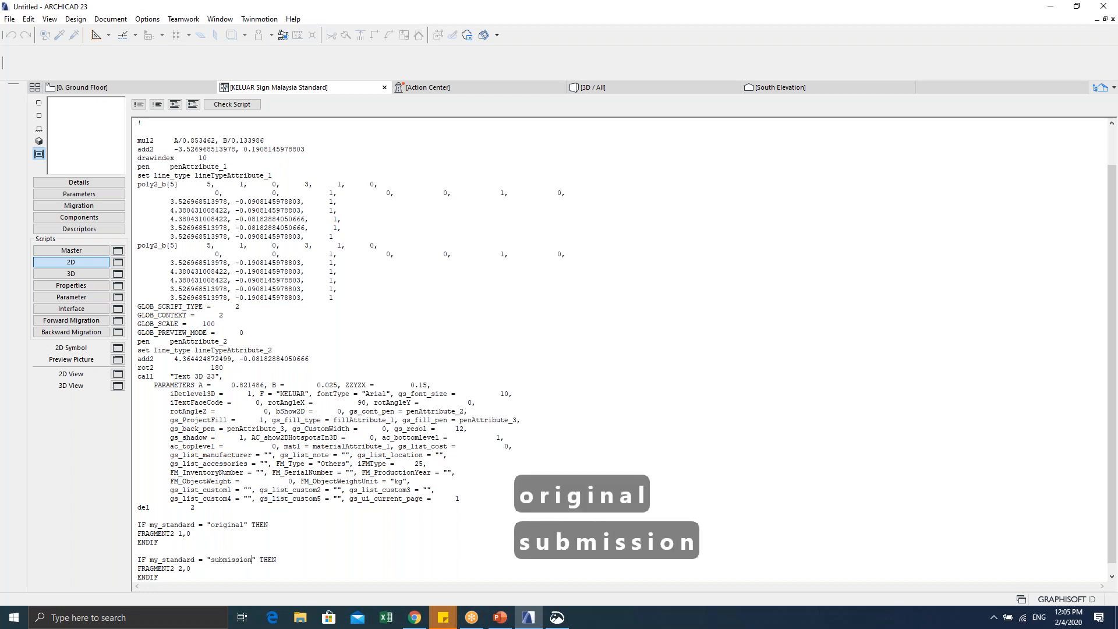
Step: Check my_standard's values in Parameters, complete 'submission symbol', and open the 2D View
left_click(79, 194)
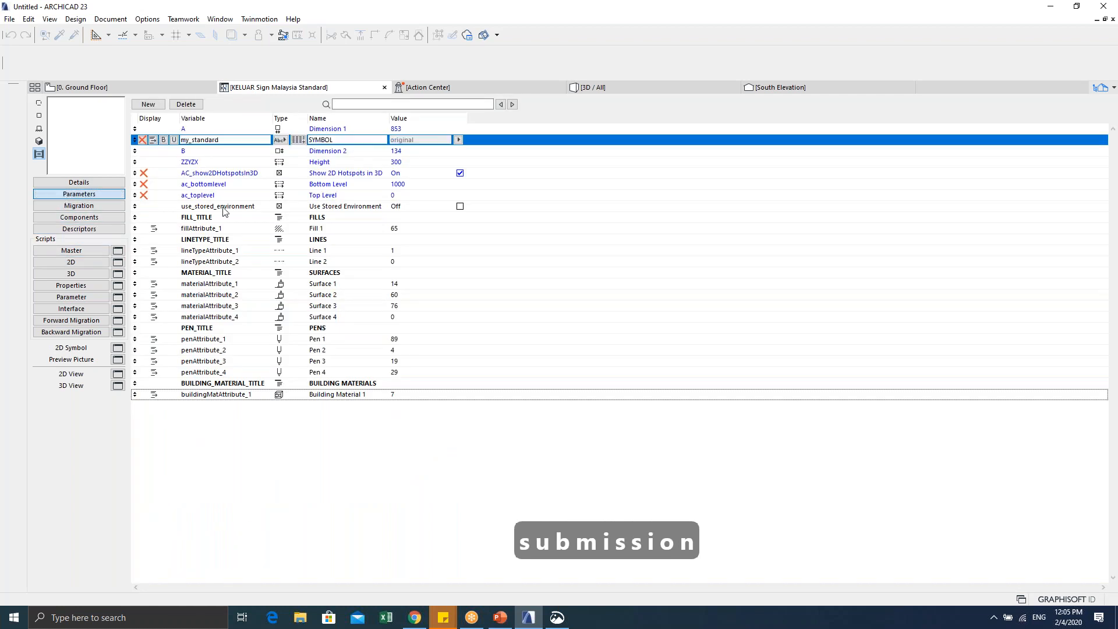
left_click(457, 141)
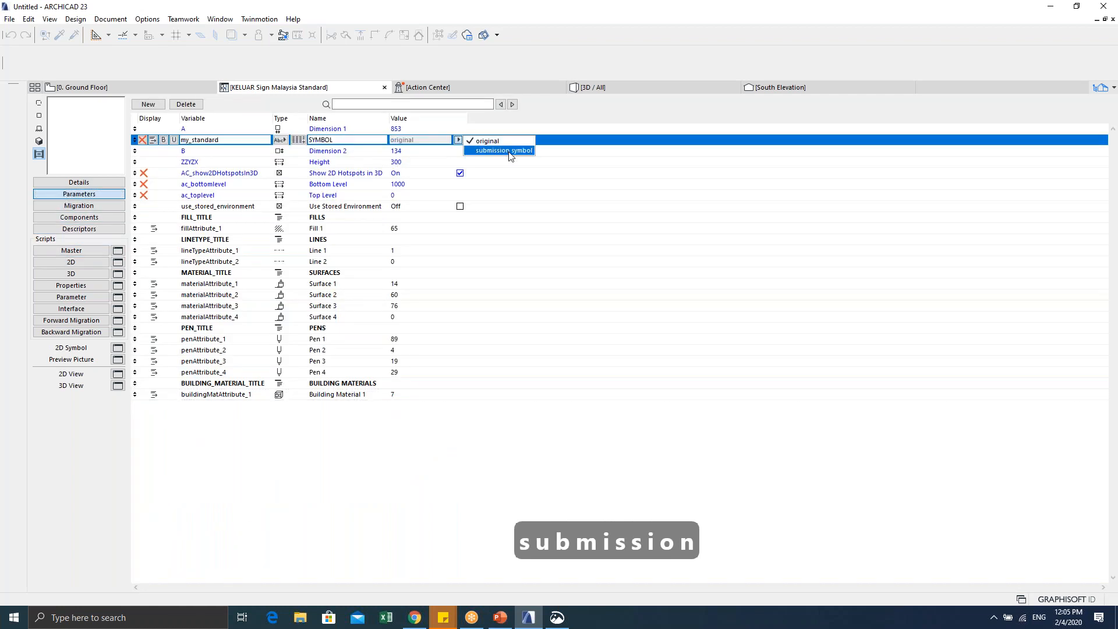
left_click(88, 262)
left_click(87, 266)
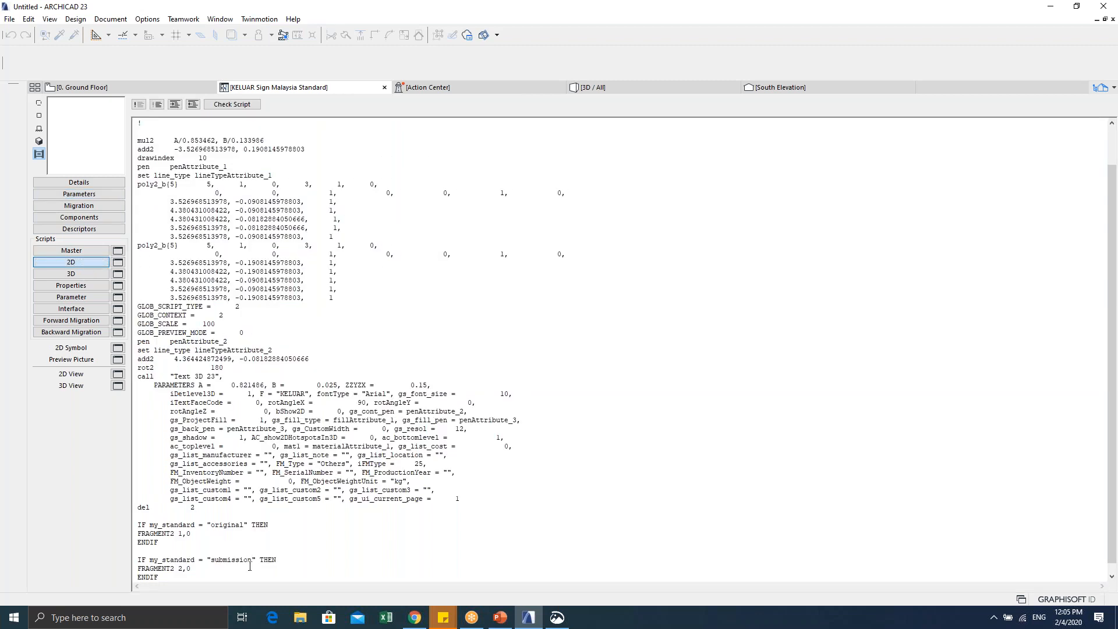
type("symbo")
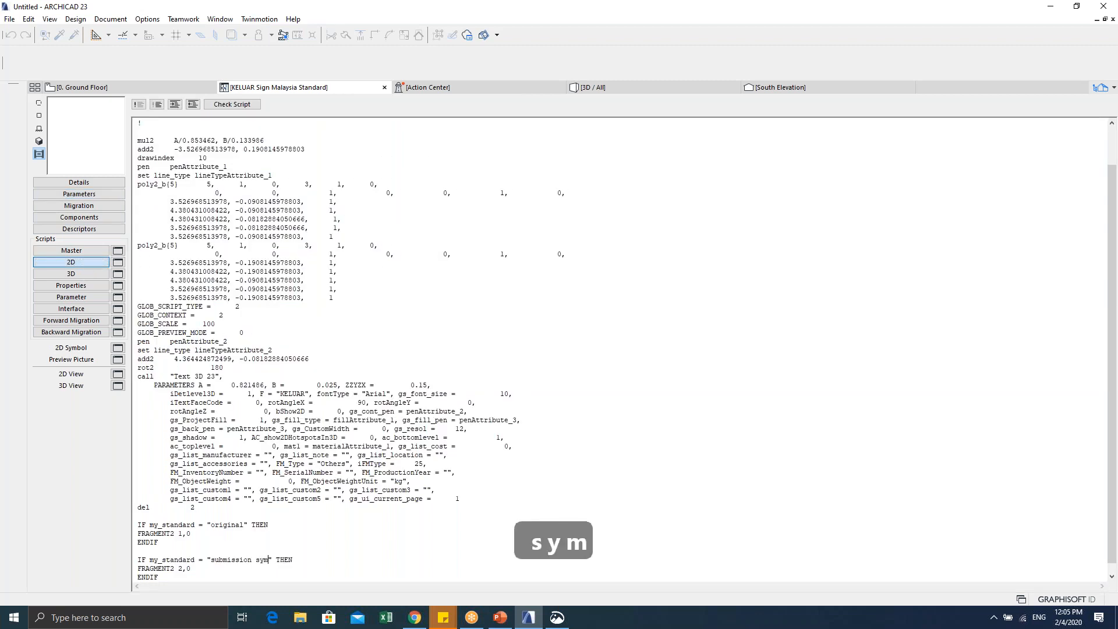
type("l")
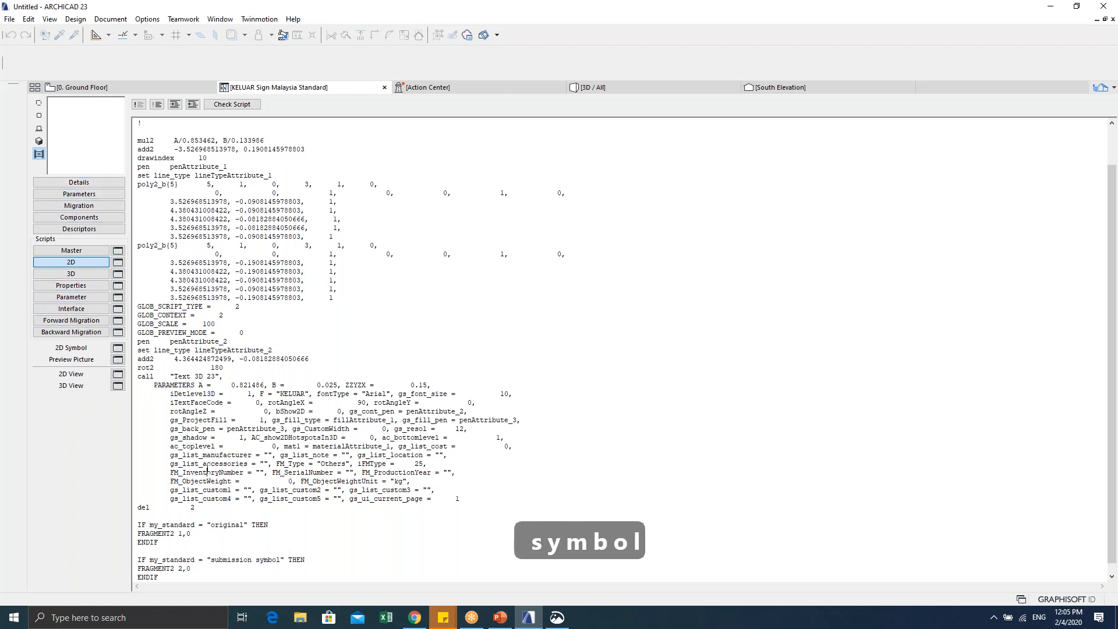
left_click(118, 374)
scroll(676, 425, "down", 3)
Step: Marquee-select the sign drawing in the 2D View and copy it
left_click(888, 448)
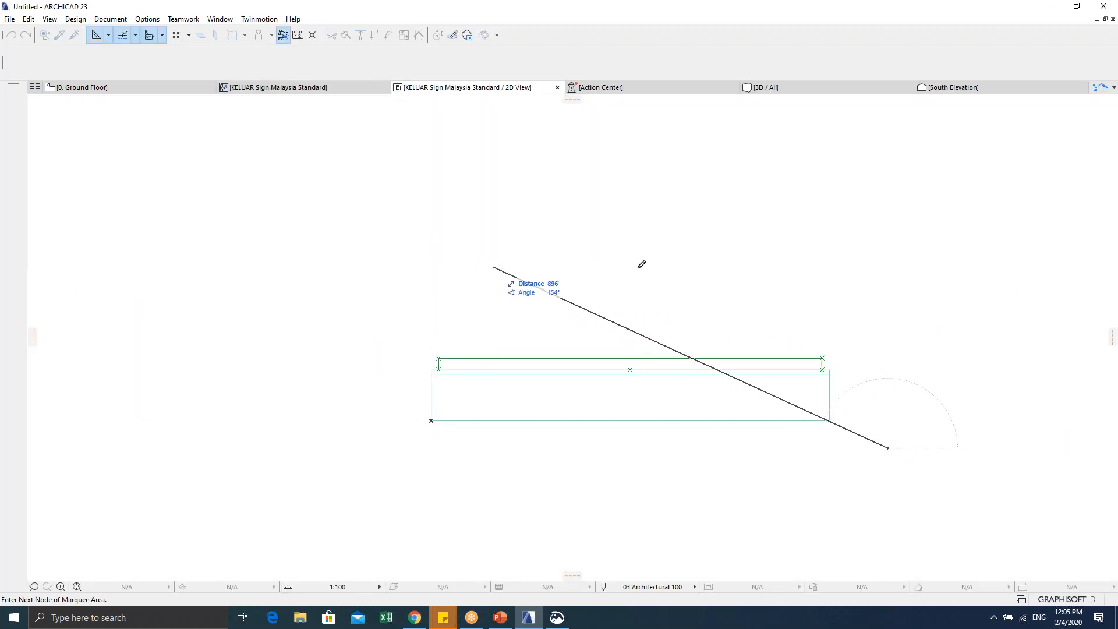
left_click(820, 243)
left_click(444, 250)
left_click(216, 337)
left_click(308, 492)
left_click(639, 521)
left_click(885, 448)
key("ctrl+c")
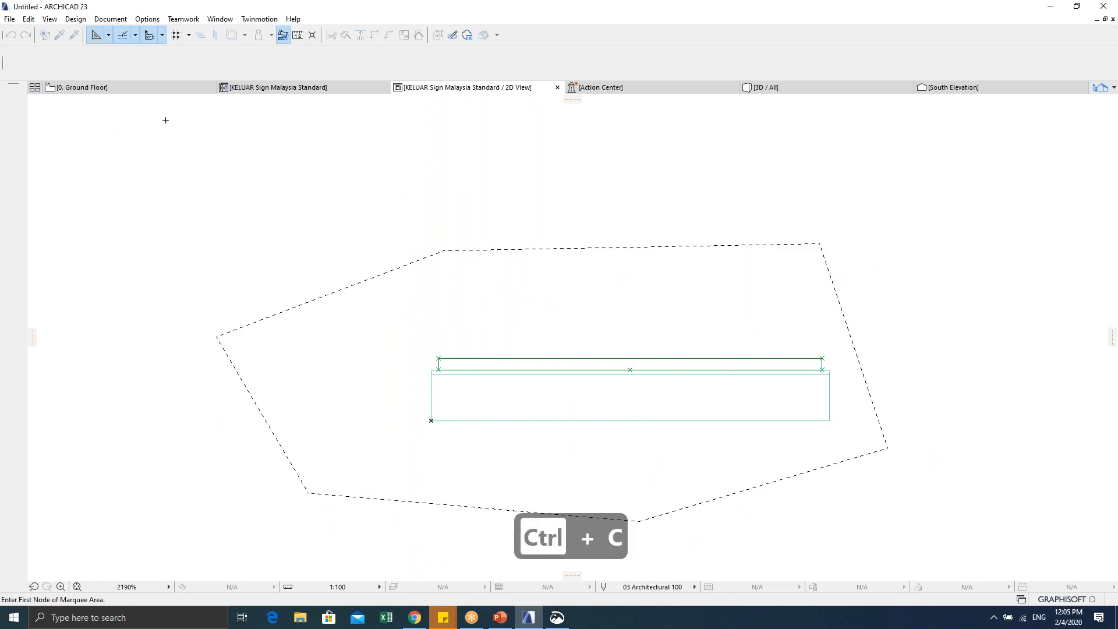
Step: Paste the sign outlines into the object's 2D Symbol and clear the selection
left_click(324, 88)
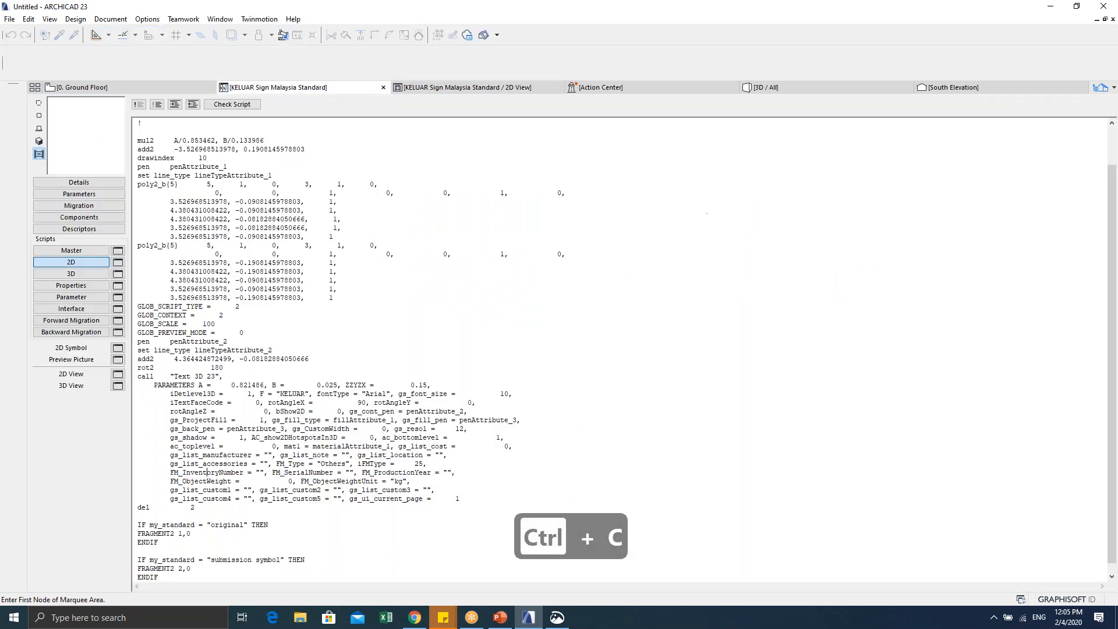
left_click(118, 348)
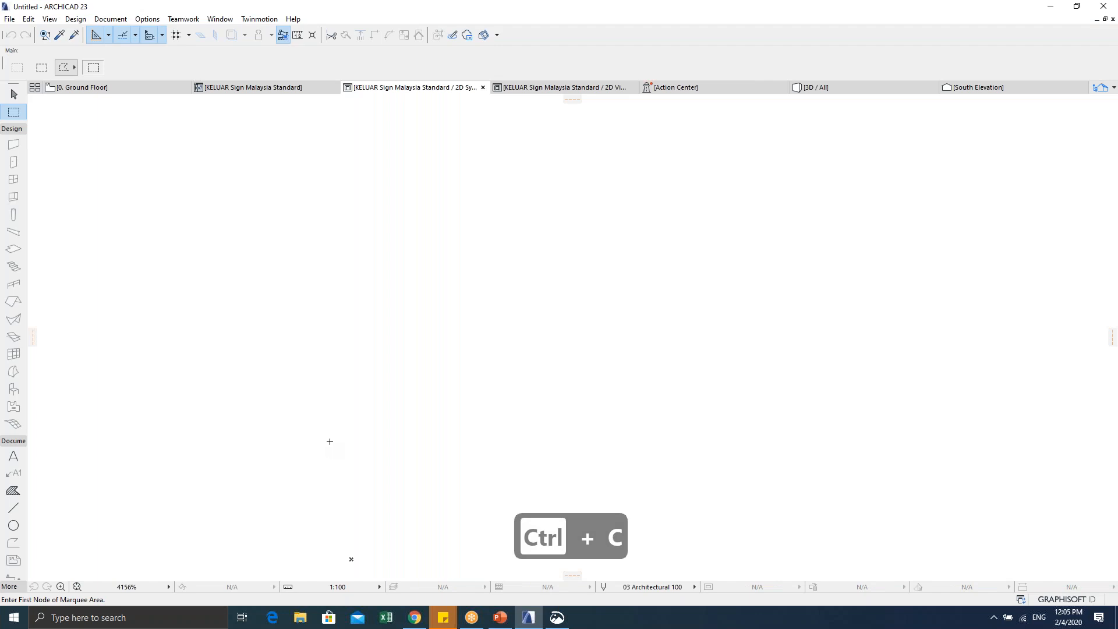
key("ctrl+v")
scroll(385, 297, "down", 3)
left_click(224, 259)
left_click(214, 256)
key("Escape")
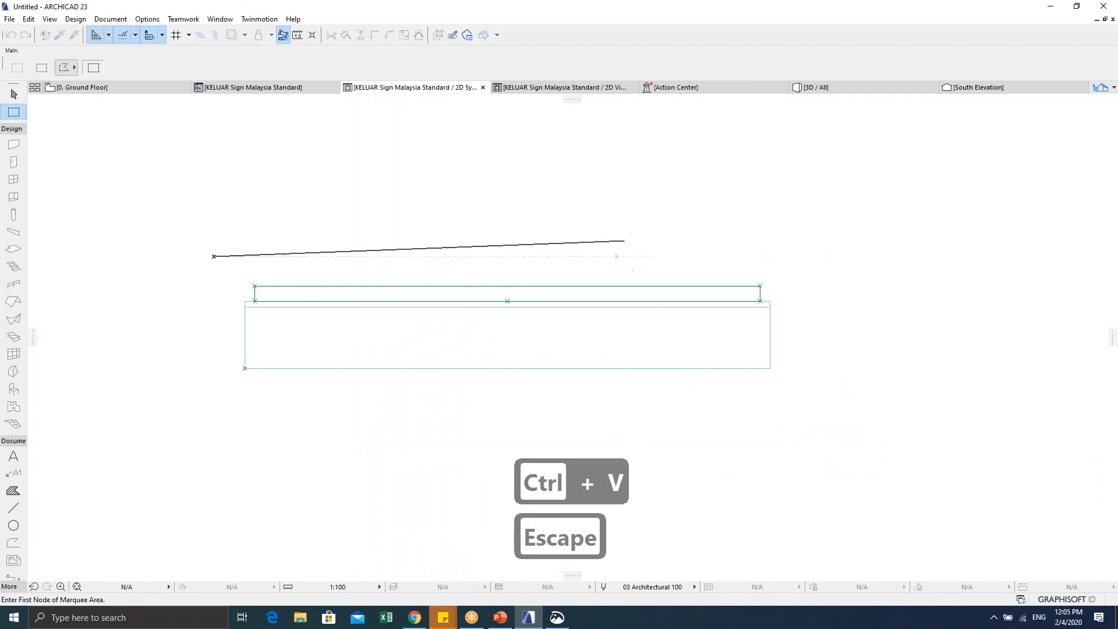
key("Escape")
key("Escape")
key("Escape")
left_click_drag(173, 218, 818, 412)
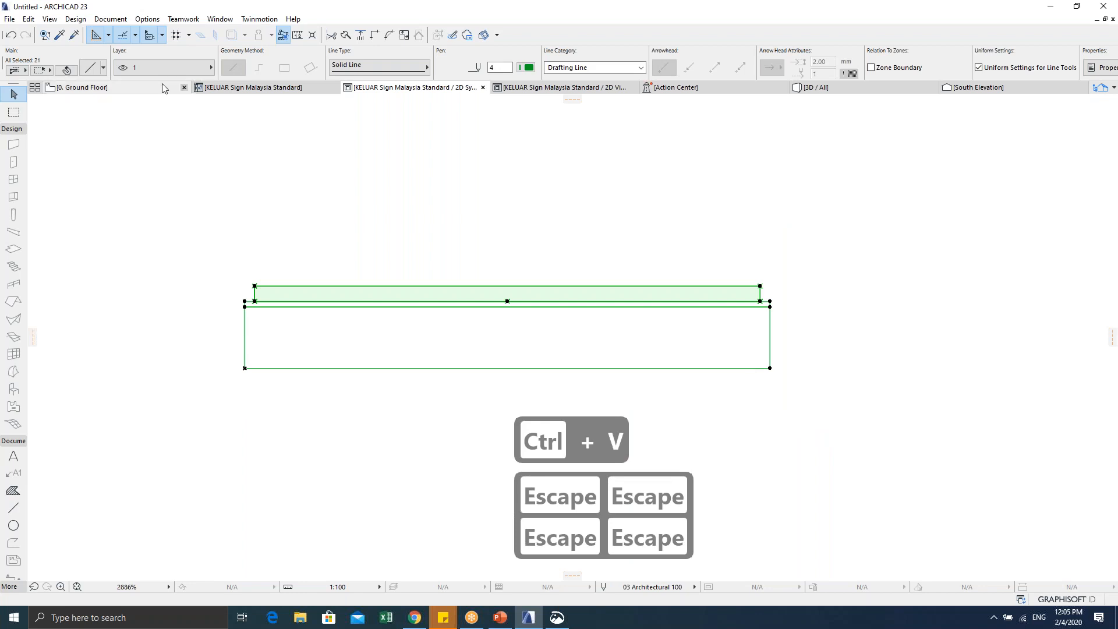
scroll(269, 207, "down", 2)
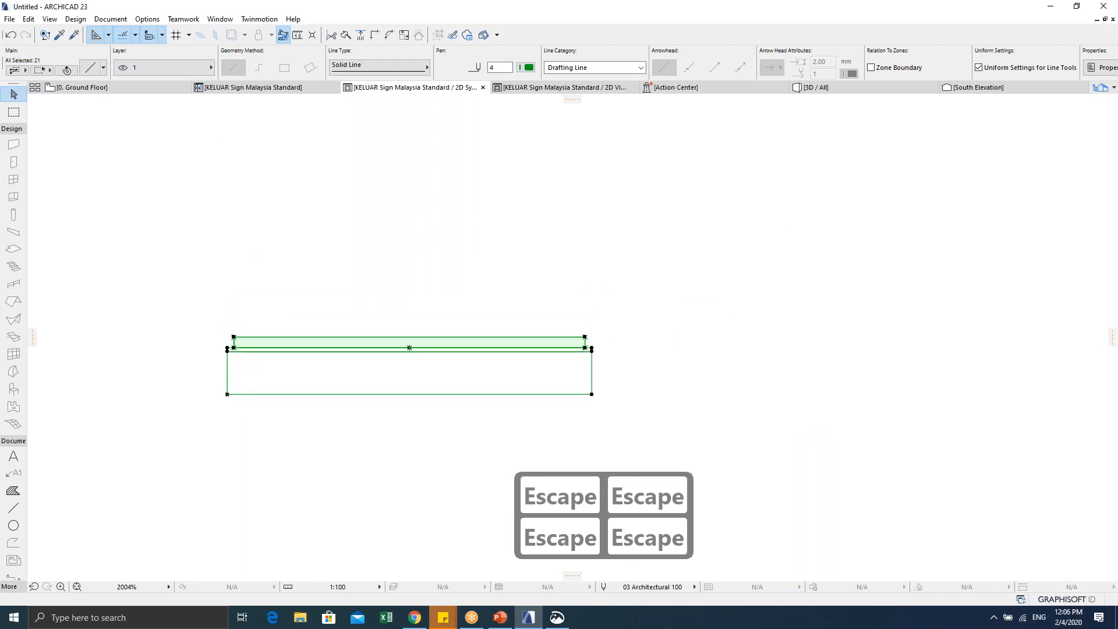
key("Escape")
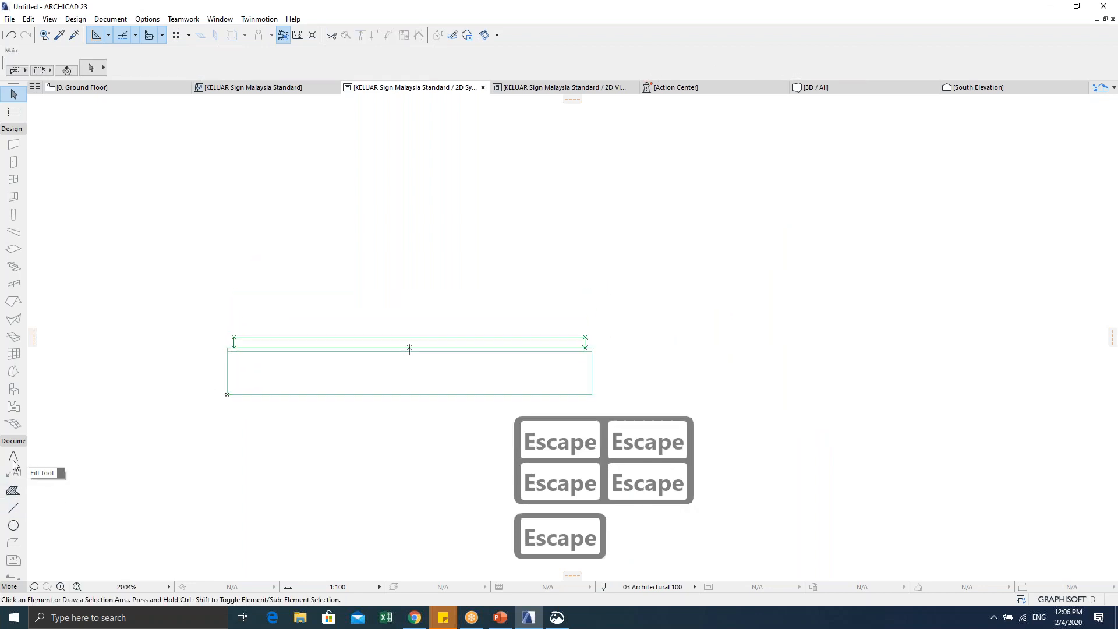
Step: Draw a Foreground-pattern rectangle fill on layer 2 over the sign panel
left_click(13, 490)
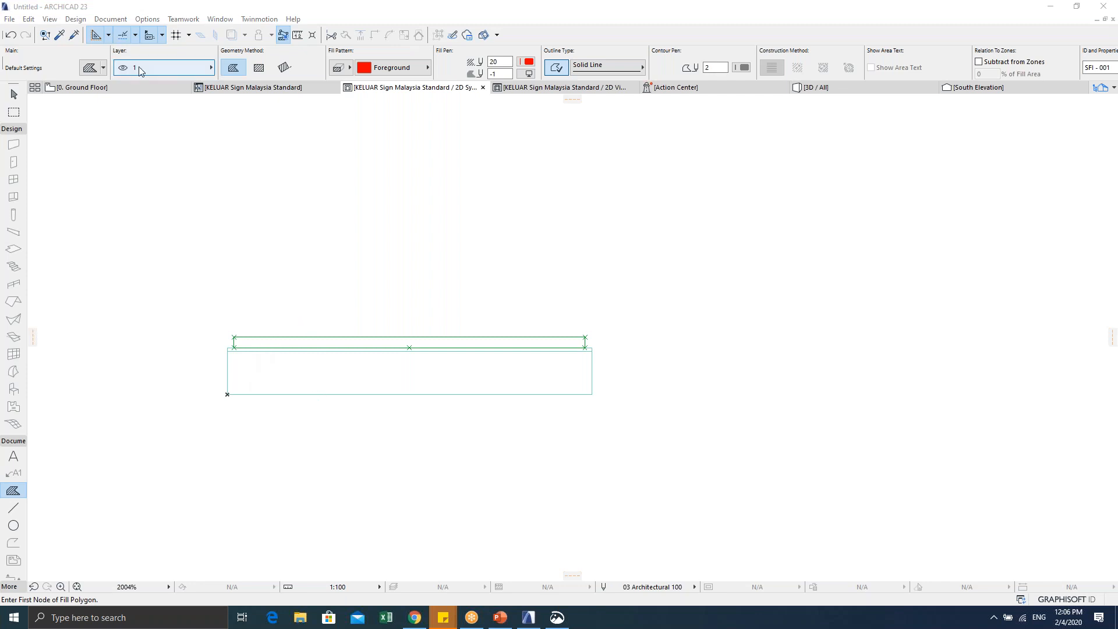
left_click(186, 77)
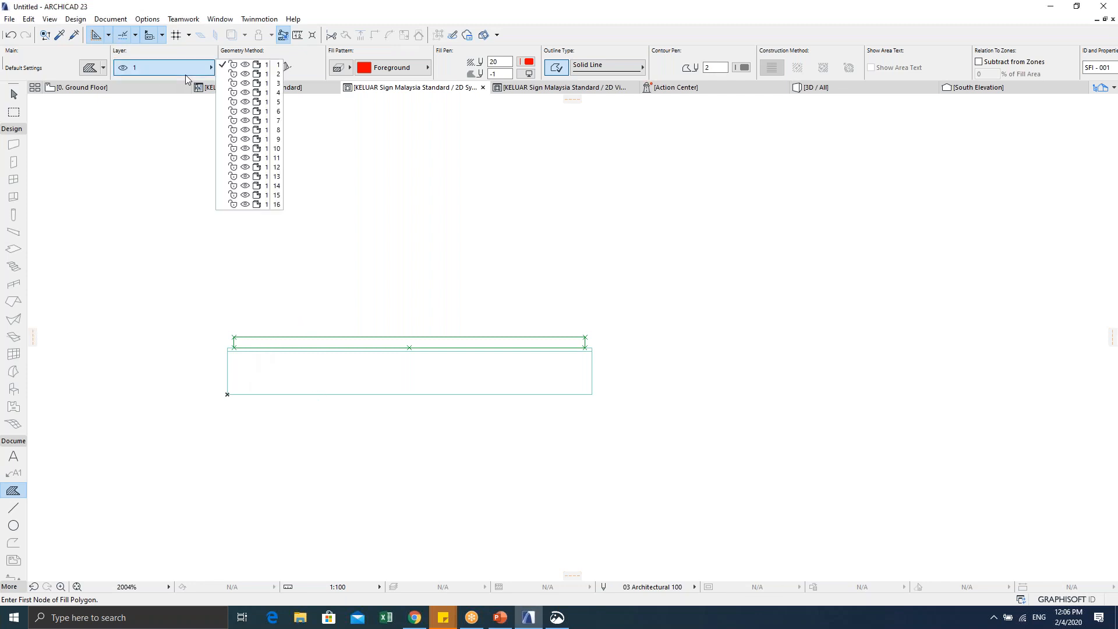
left_click(228, 74)
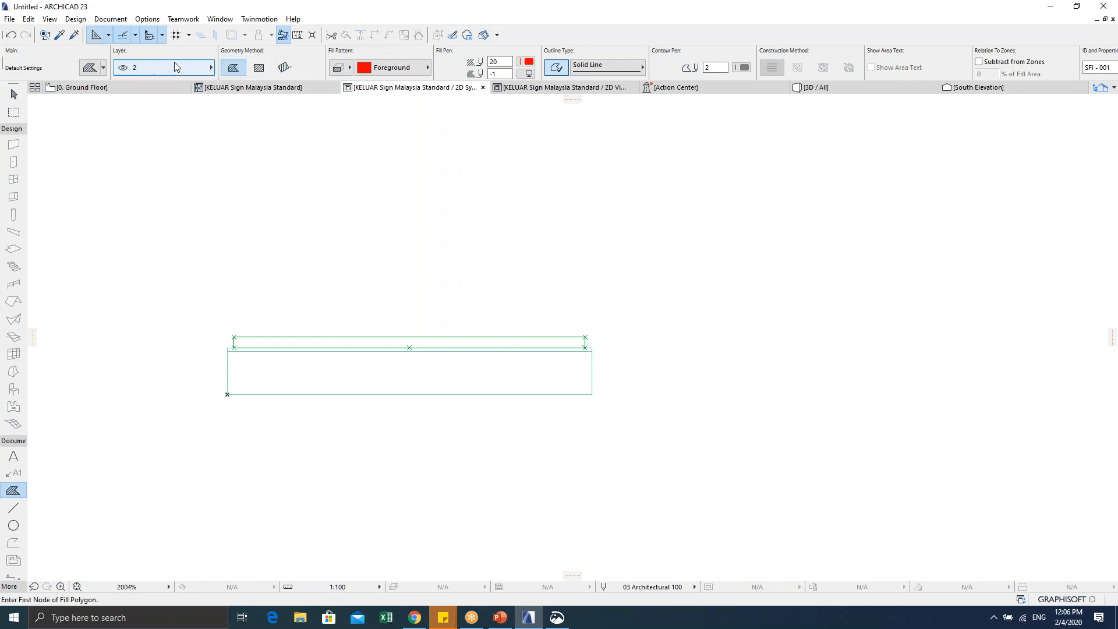
left_click(398, 68)
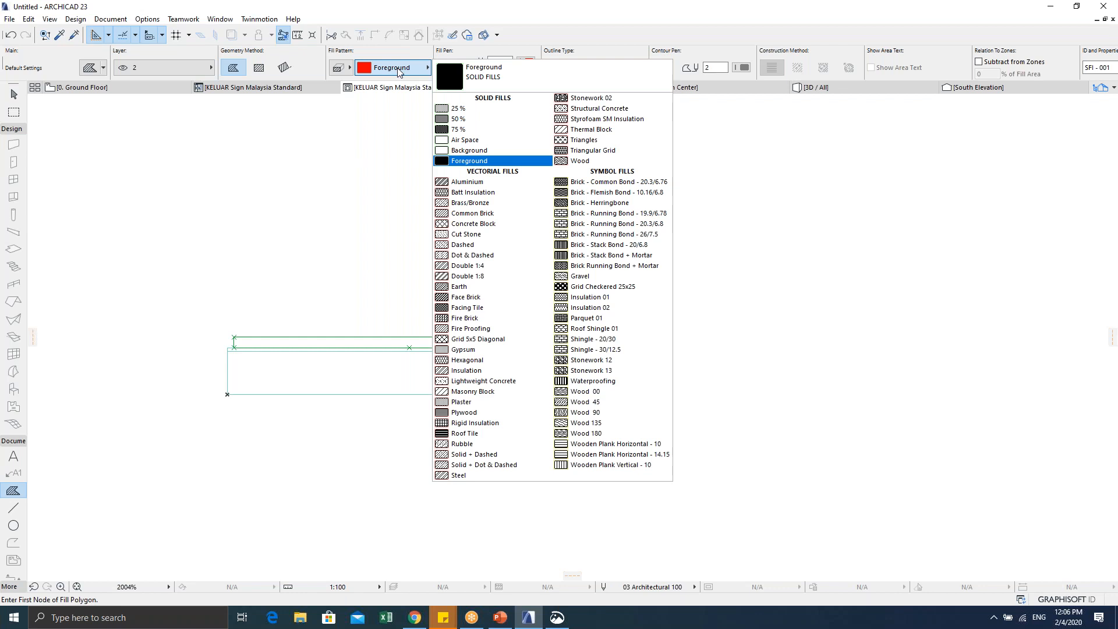
left_click(399, 69)
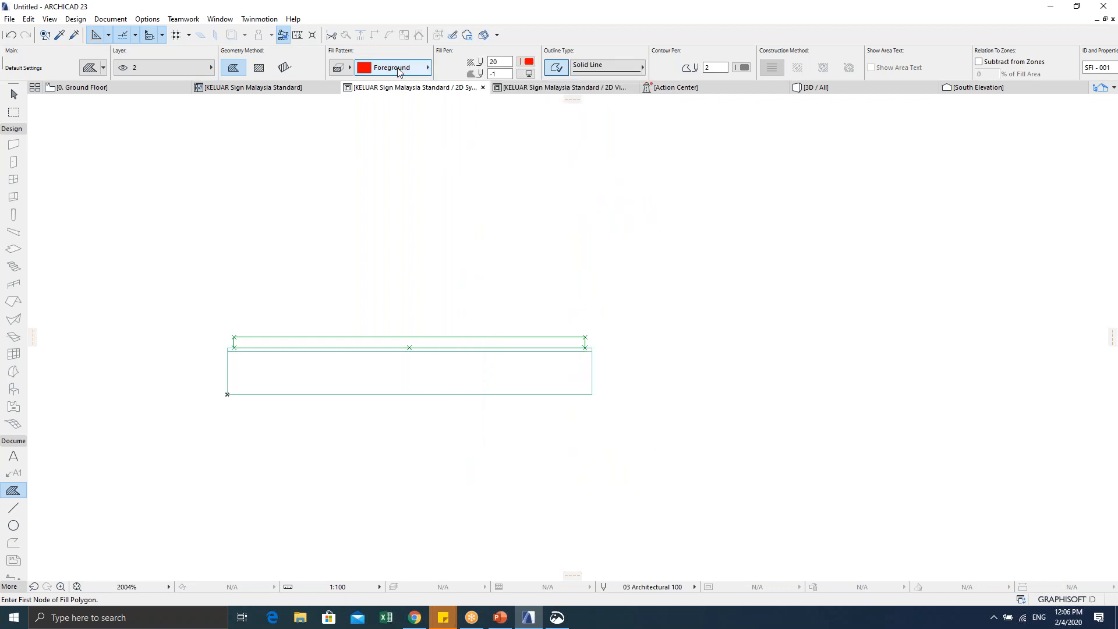
left_click(314, 394)
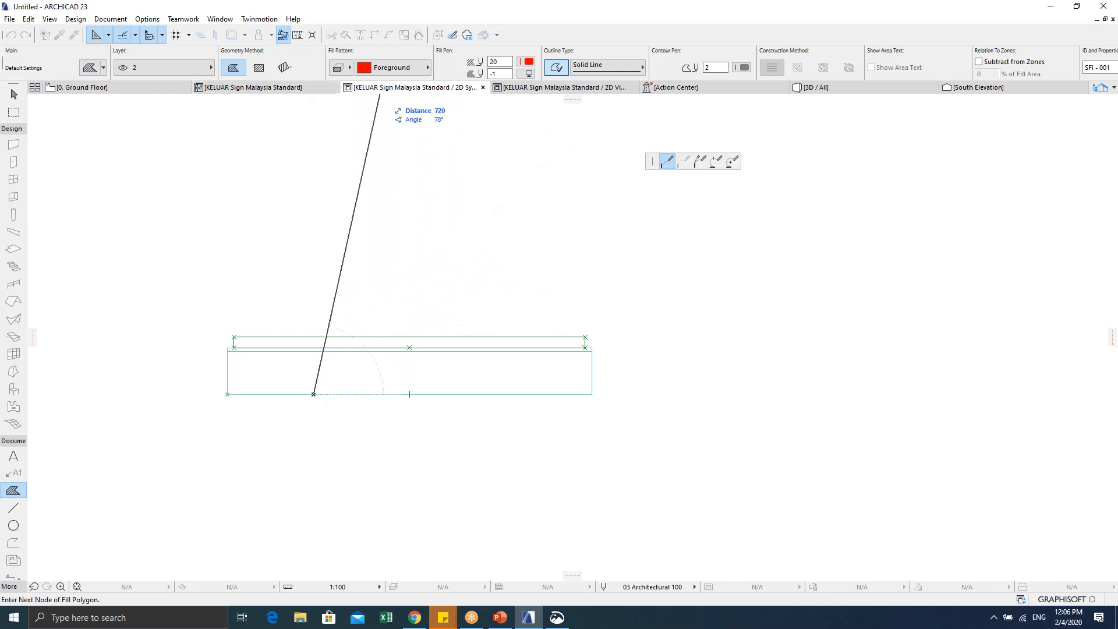
left_click(263, 70)
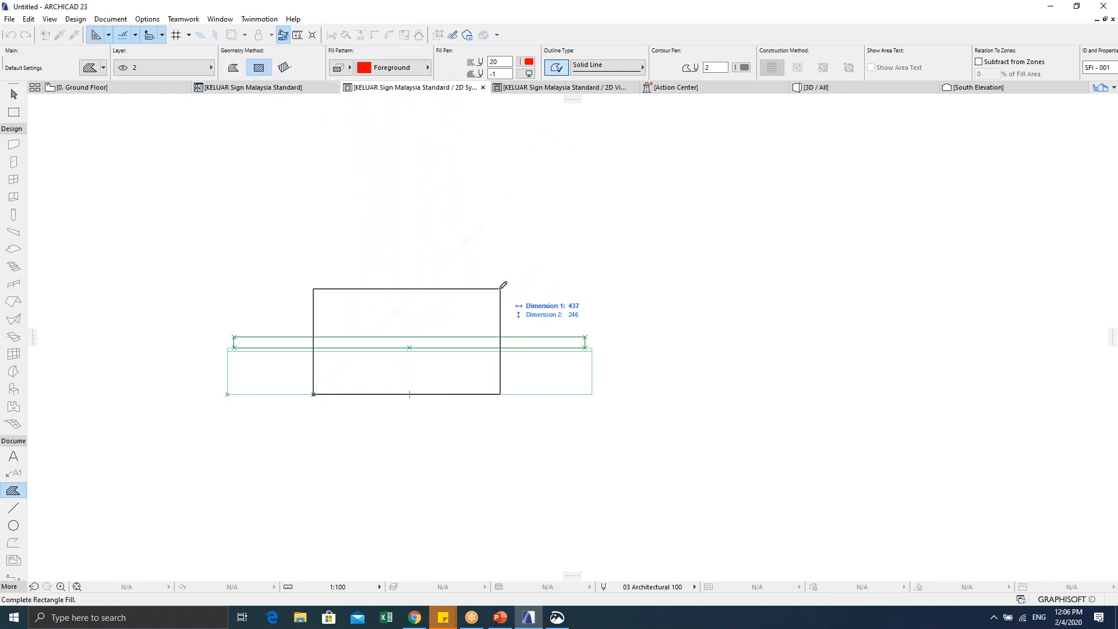
left_click(508, 287)
middle_click_drag(411, 409, 473, 422)
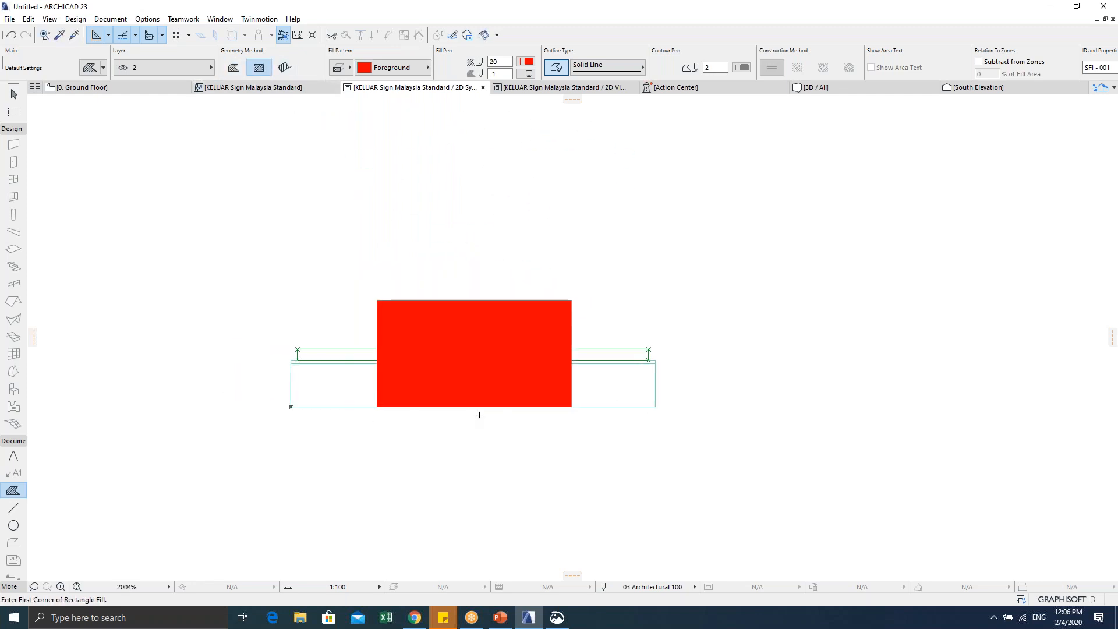
key("Escape")
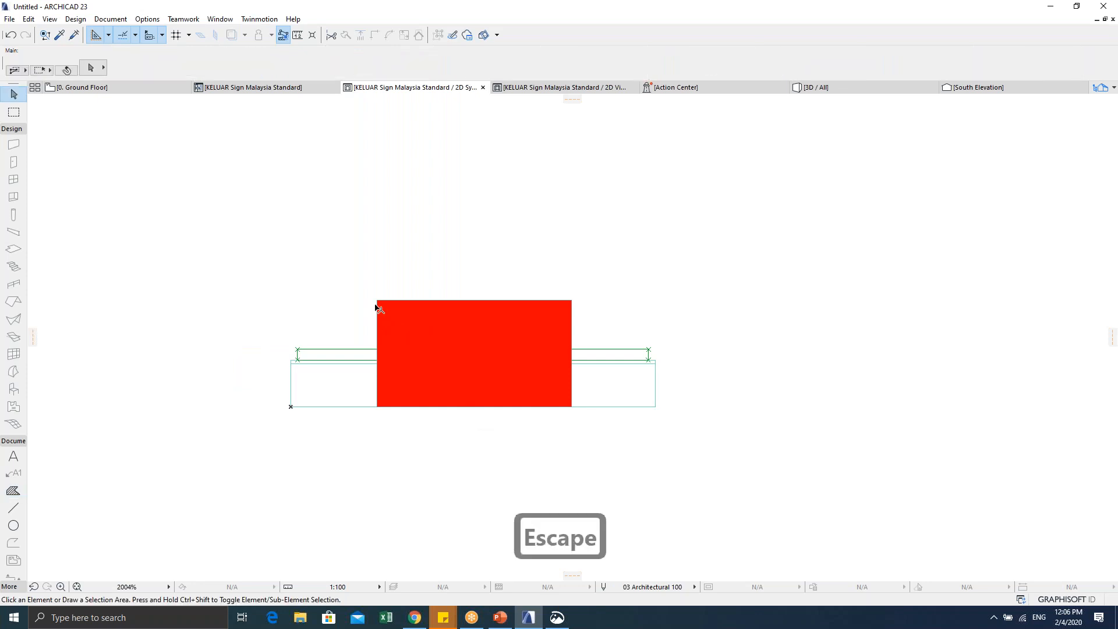
Step: Give the rectangle fill pen 137 with a red pen 20 outline, then pick the Text tool
left_click(432, 383)
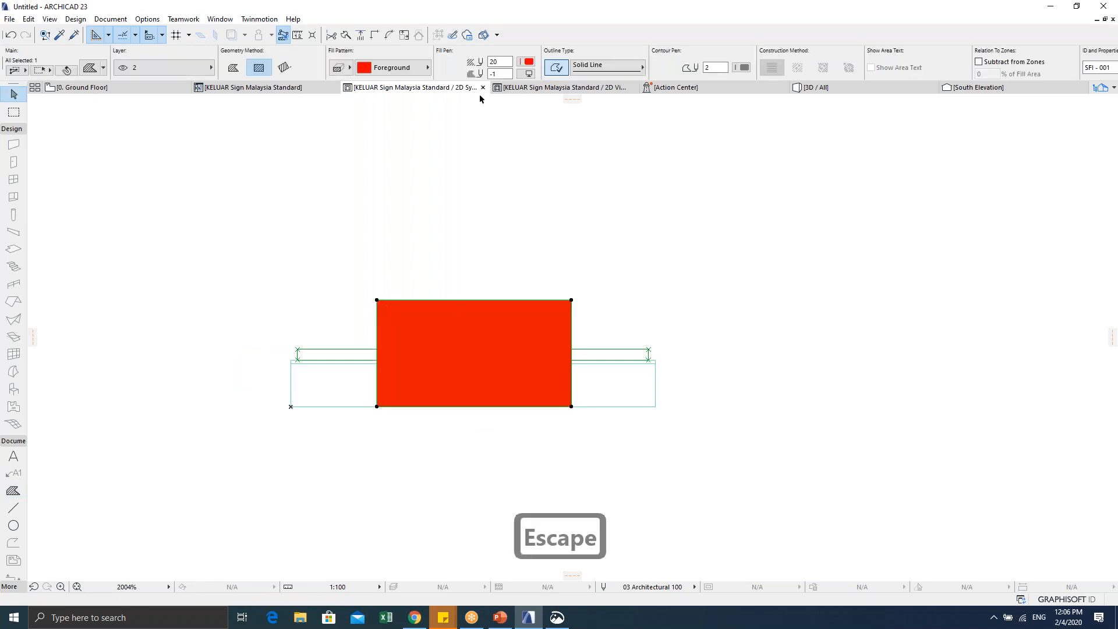
left_click(528, 63)
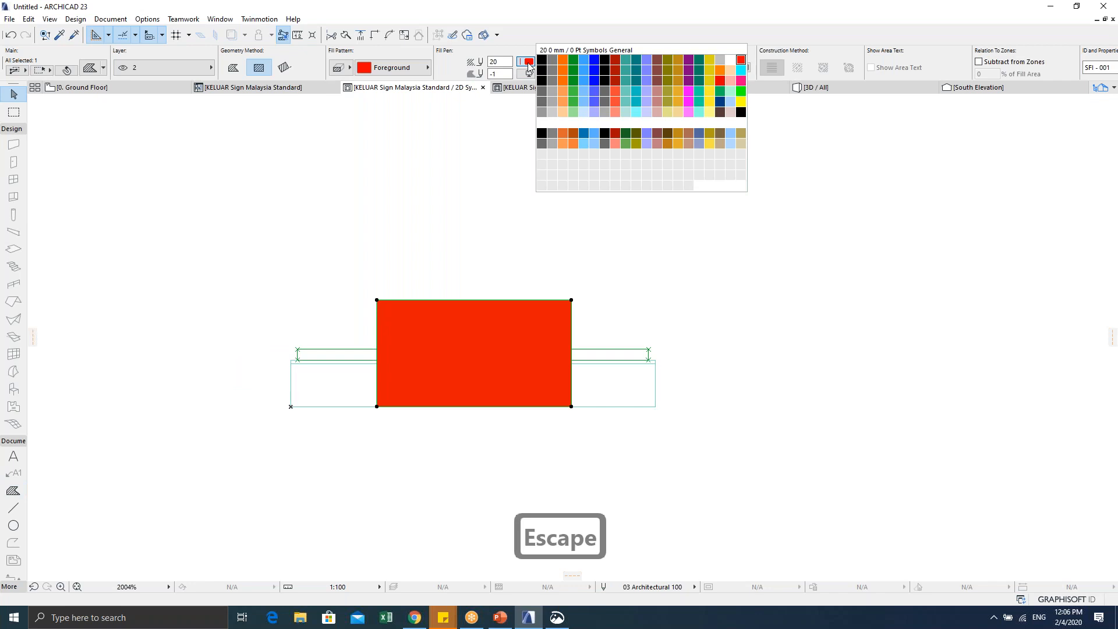
left_click(709, 122)
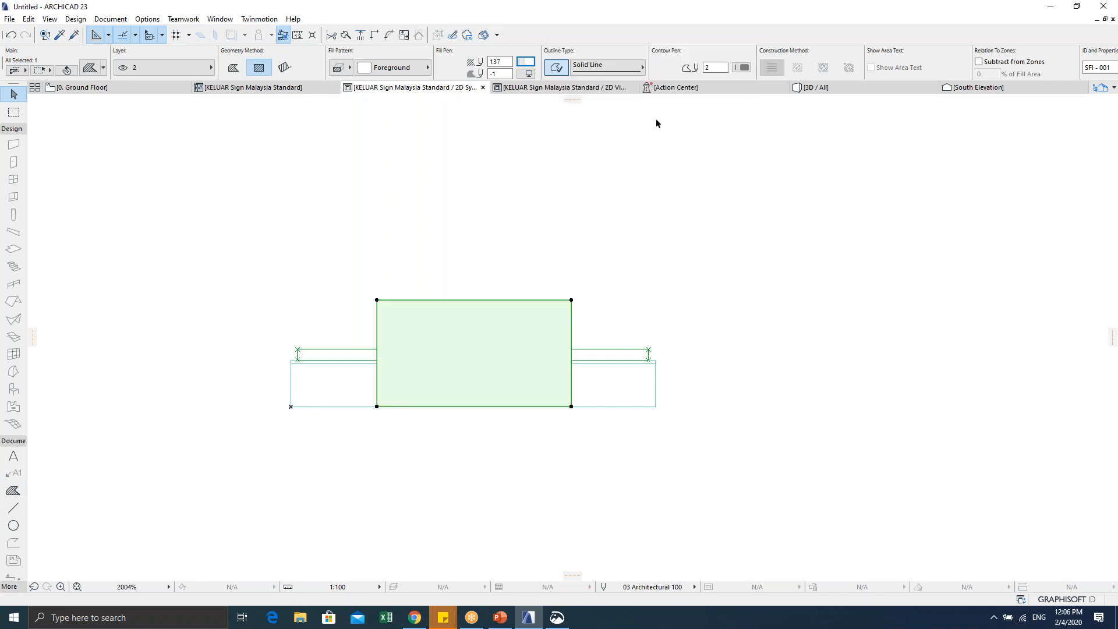
left_click(402, 68)
left_click(402, 68)
left_click(528, 74)
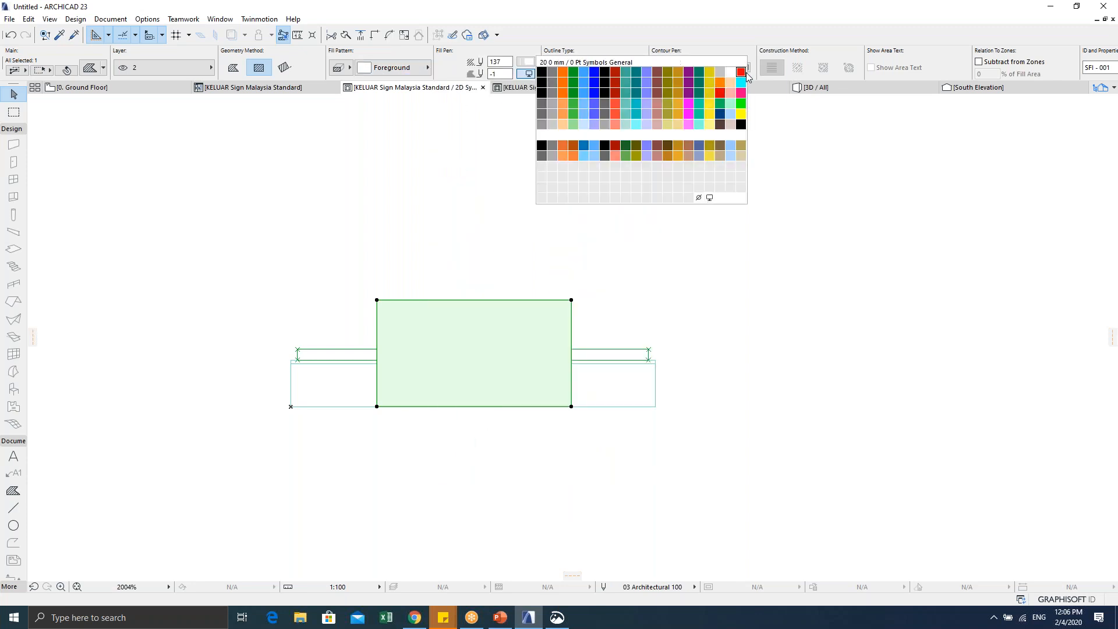
key("Escape")
key("Escape")
scroll(505, 374, "up", 1)
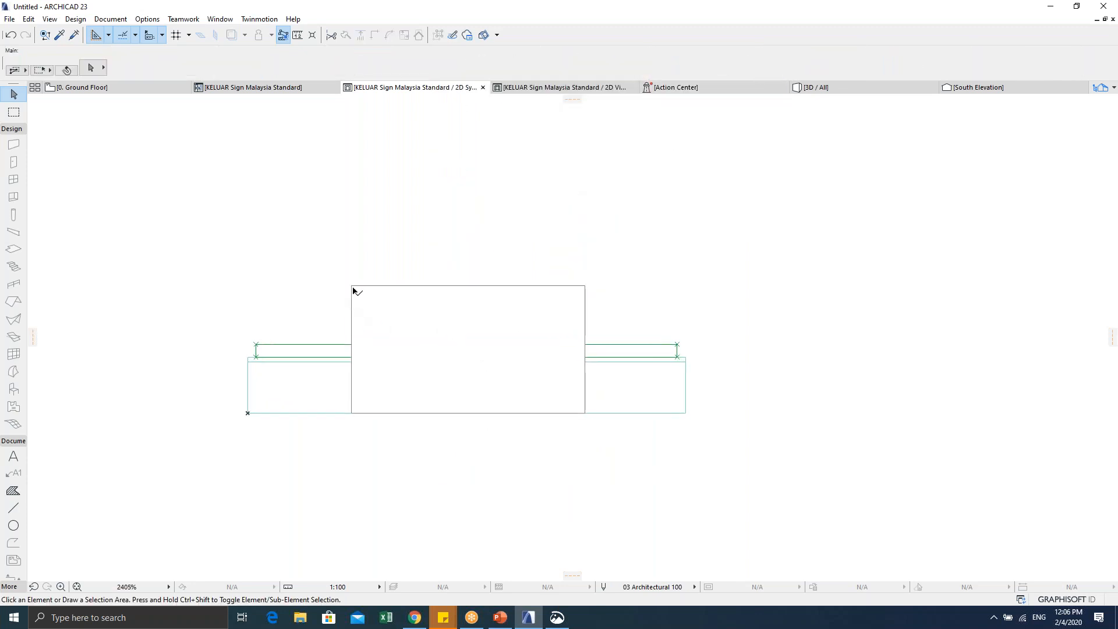
left_click(353, 291)
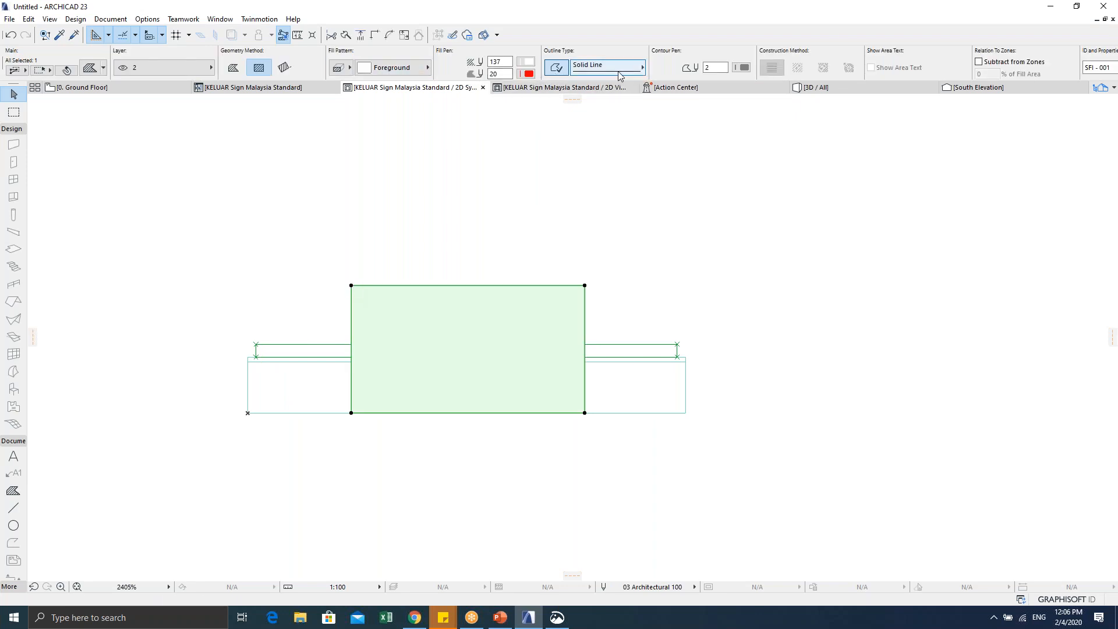
left_click(744, 67)
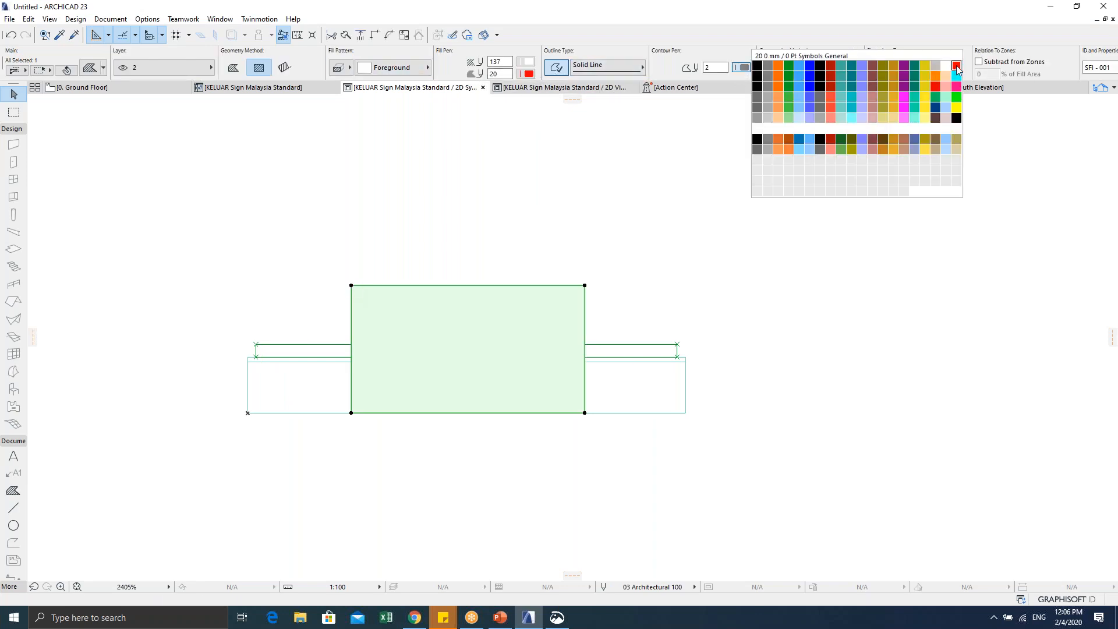
key("Escape")
key("Escape")
scroll(407, 350, "up", 1)
left_click(13, 456)
scroll(291, 235, "down", 3)
Step: Type a red capital K at 2.50 font size in a text block above the panel
left_click(298, 174)
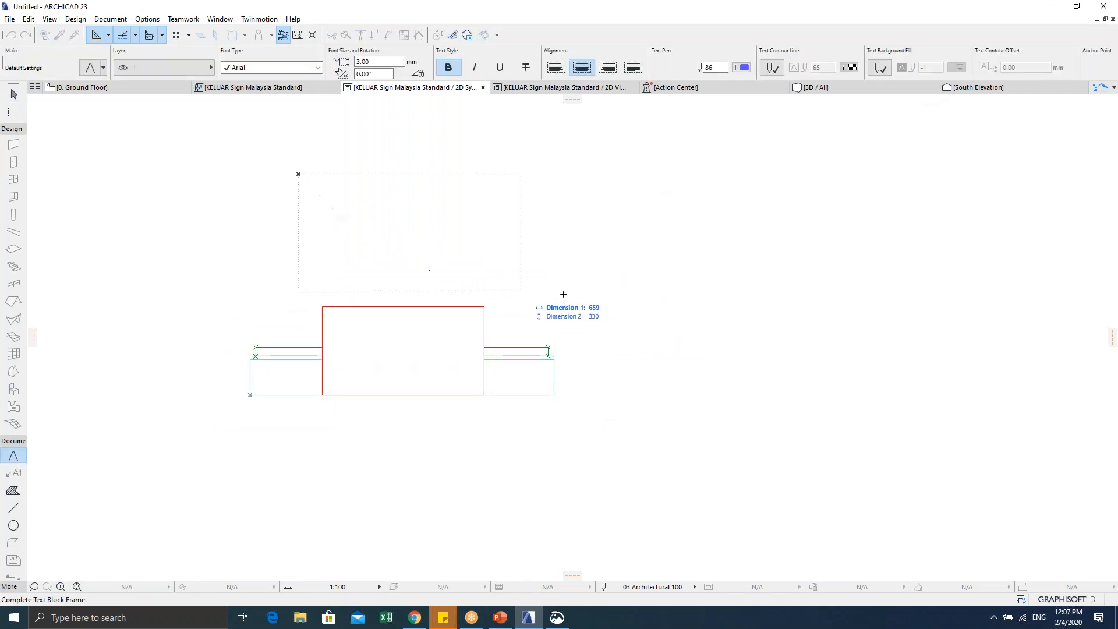
left_click(520, 290)
type("k")
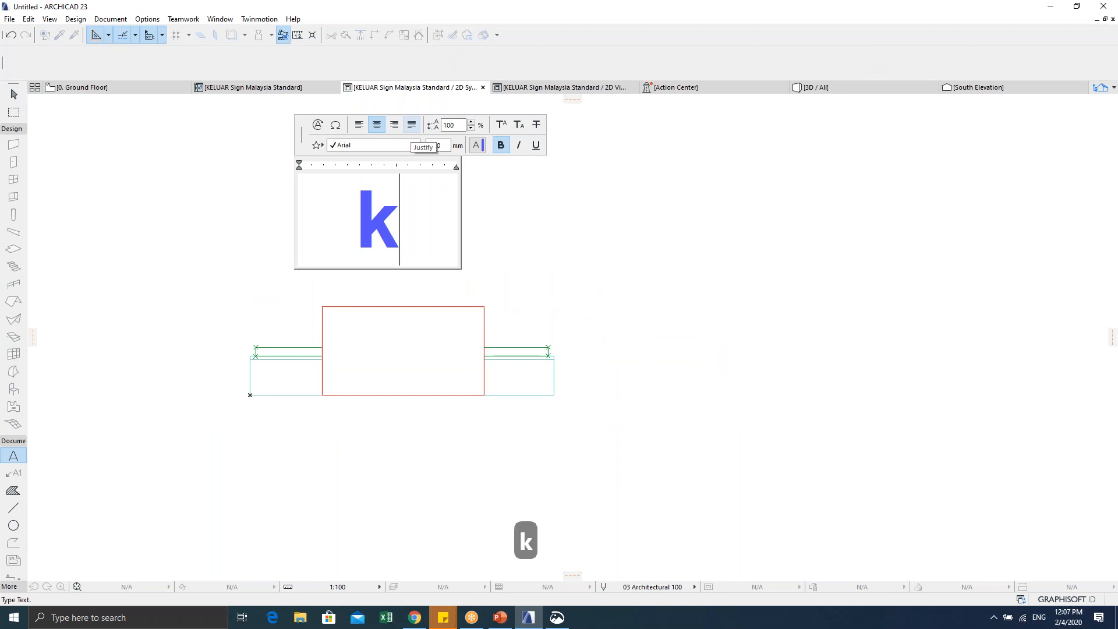
key("BackSpace")
type("K")
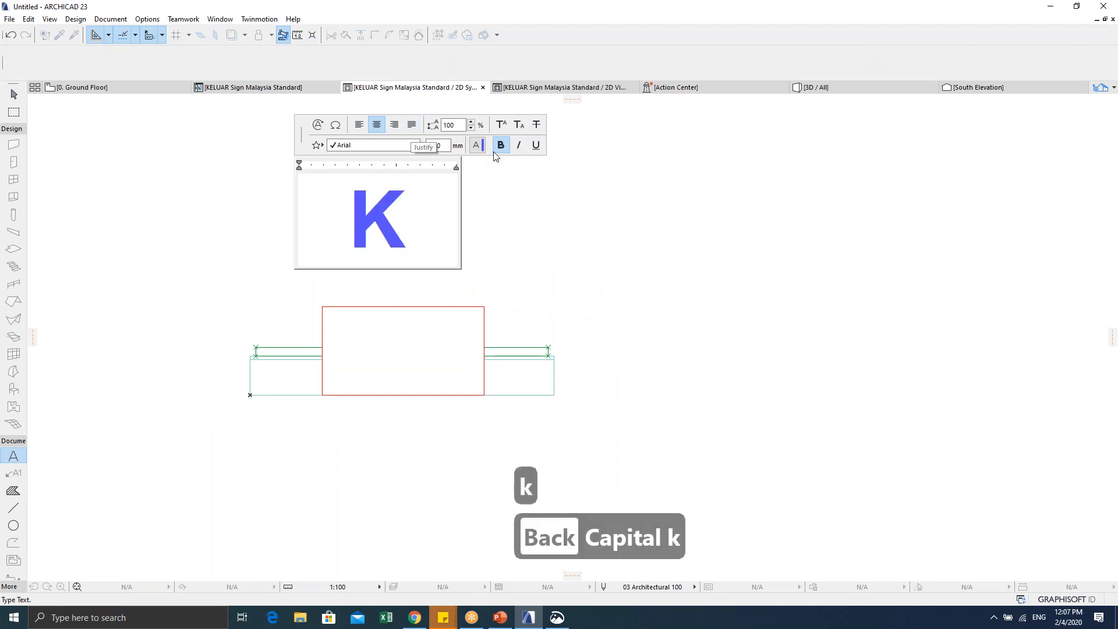
key("ctrl+a")
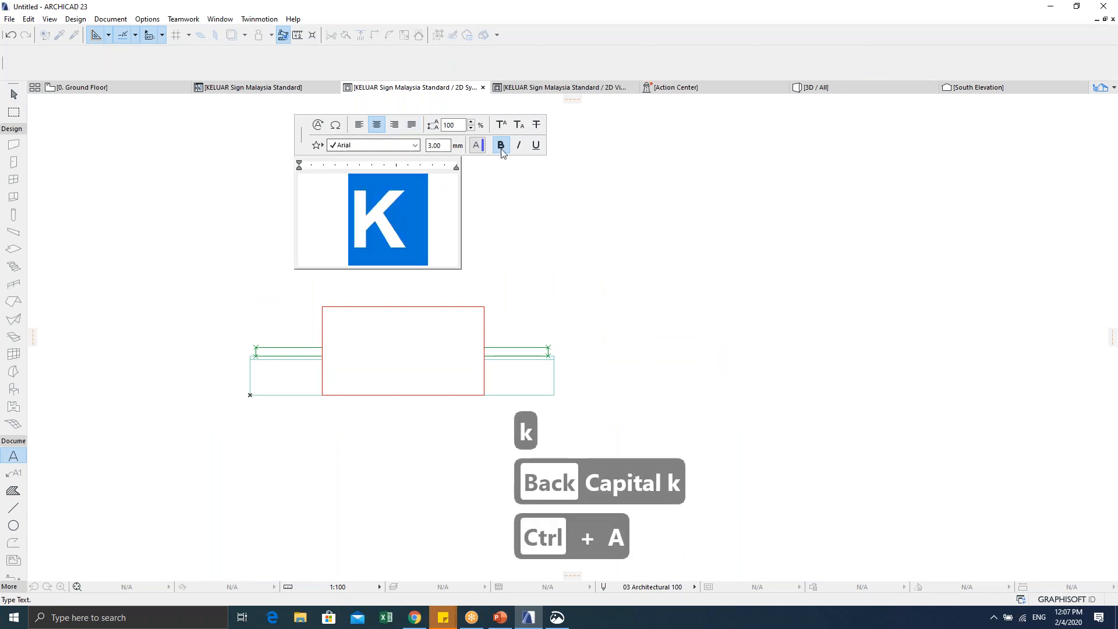
left_click(477, 145)
left_click(692, 141)
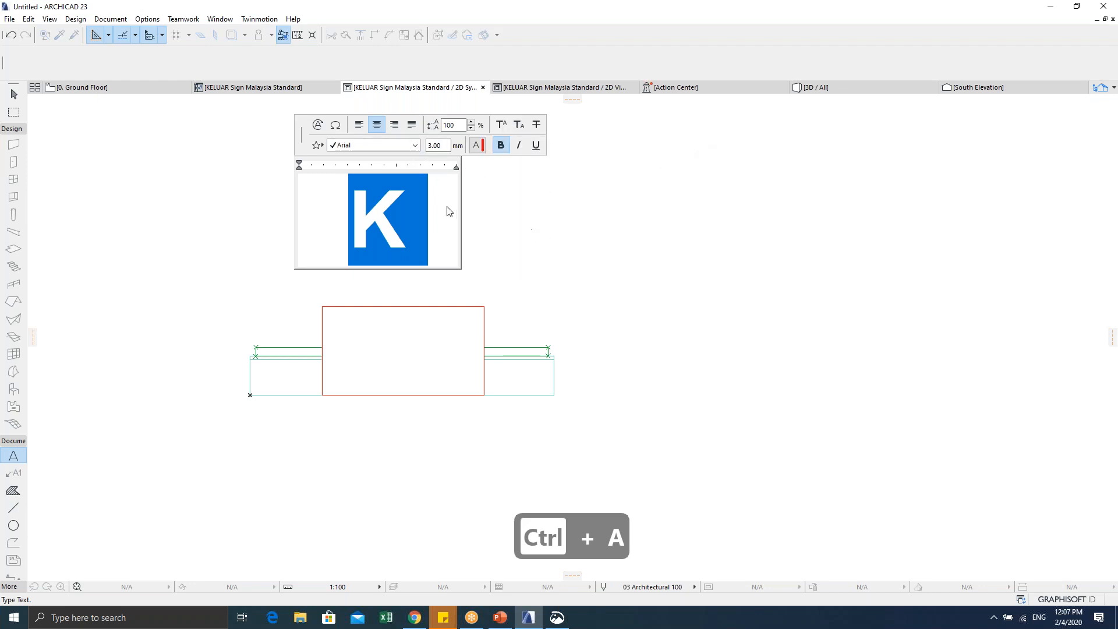
left_click(444, 144)
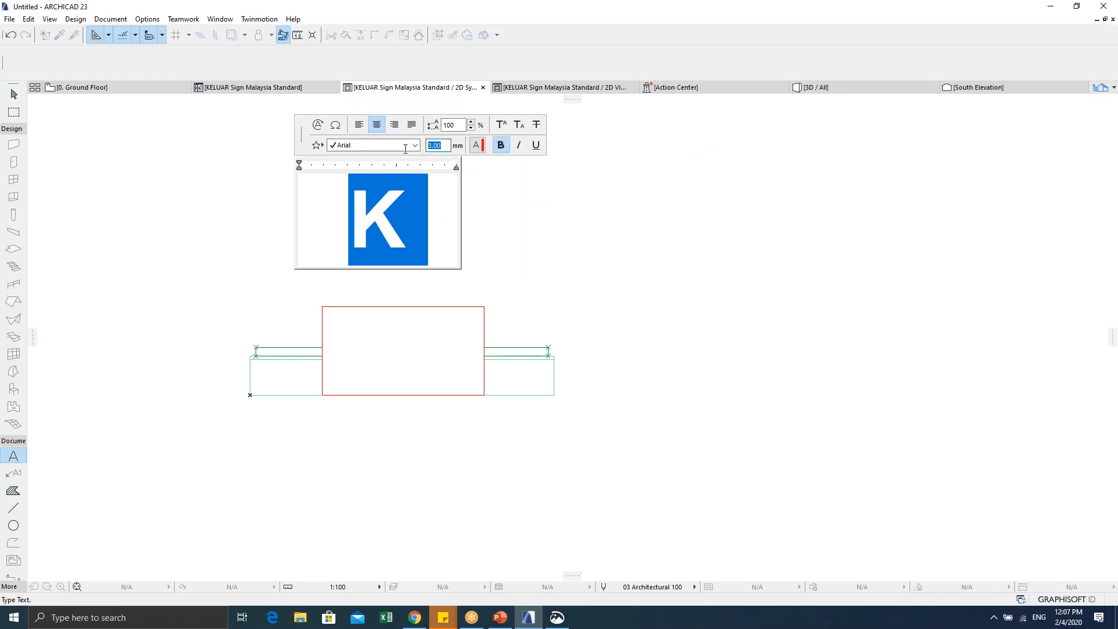
type("2.5")
key("Return")
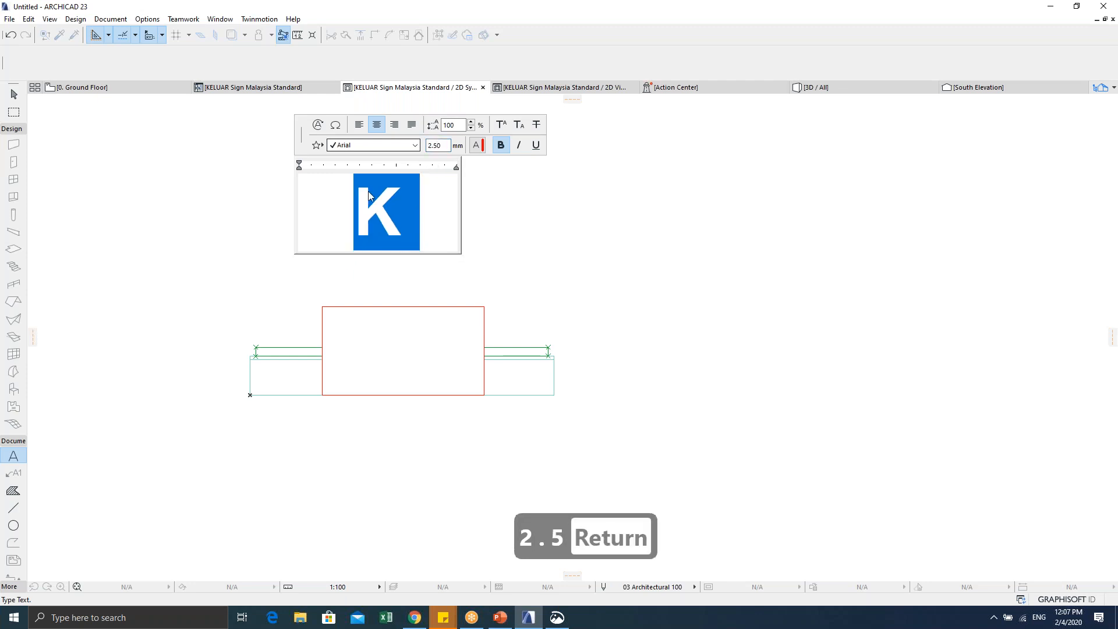
left_click(444, 258)
key("Escape")
Step: Reduce the K to 1.50 font size and fit its text box tightly around it
left_click(520, 251)
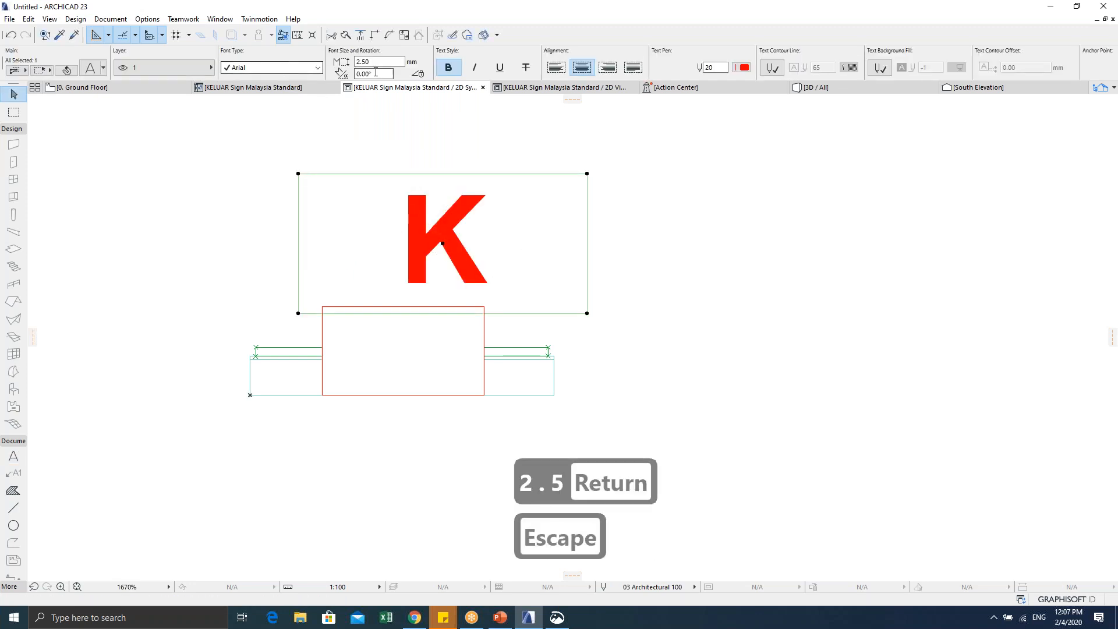
left_click(374, 61)
type("1.5")
key("Return")
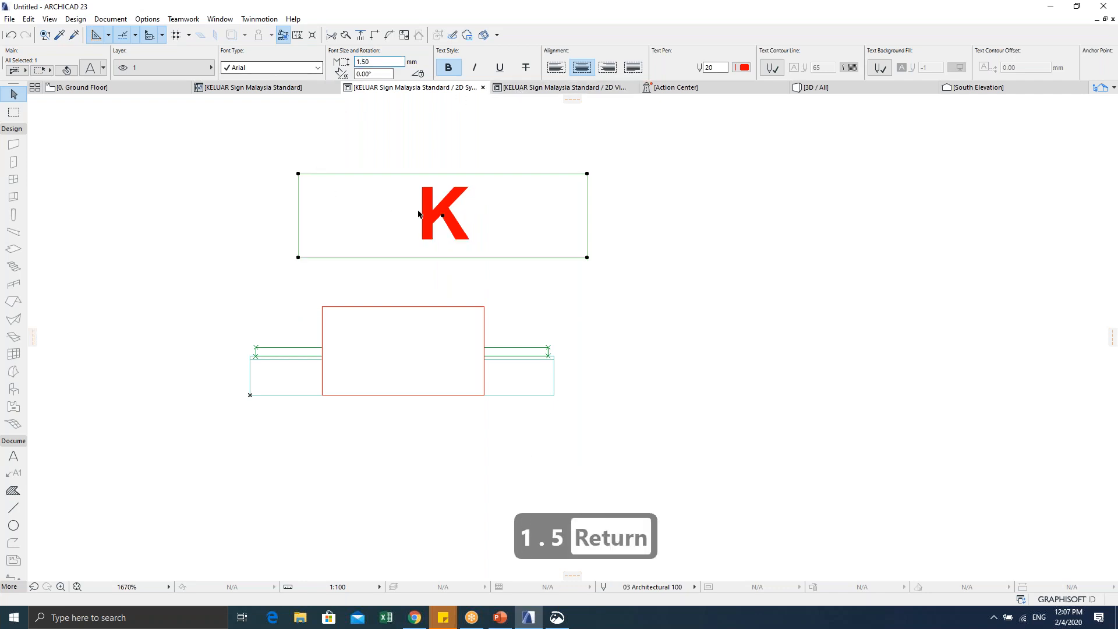
left_click(587, 257)
left_click(404, 257)
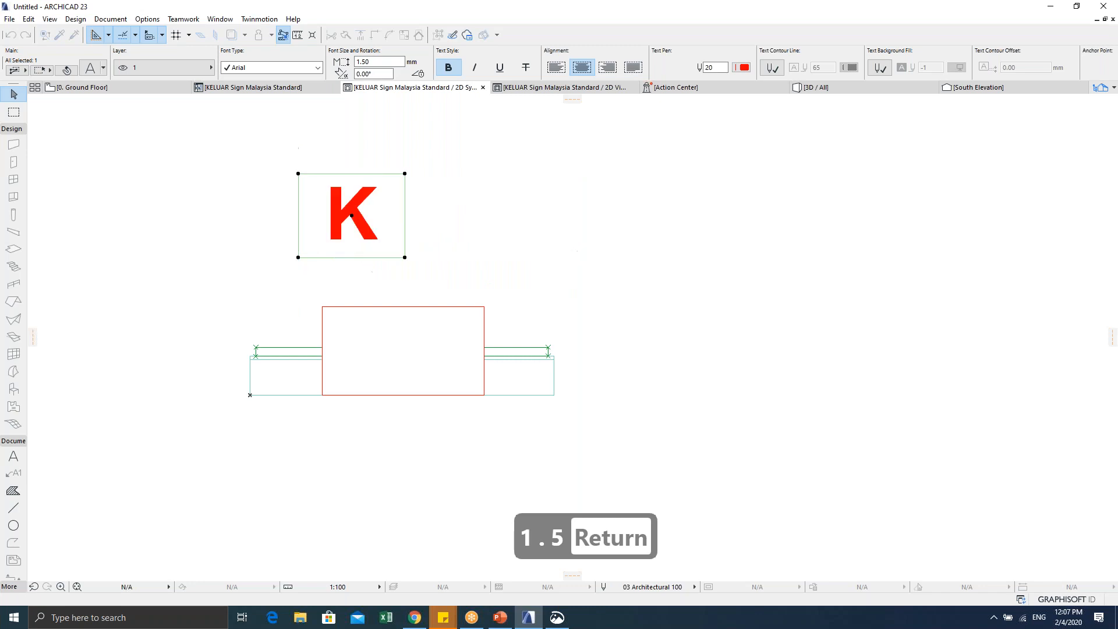
key("ctrl+d")
left_click(405, 258)
Step: Drop the K inside the sign rectangle and select just the K
scroll(453, 387, "up", 2)
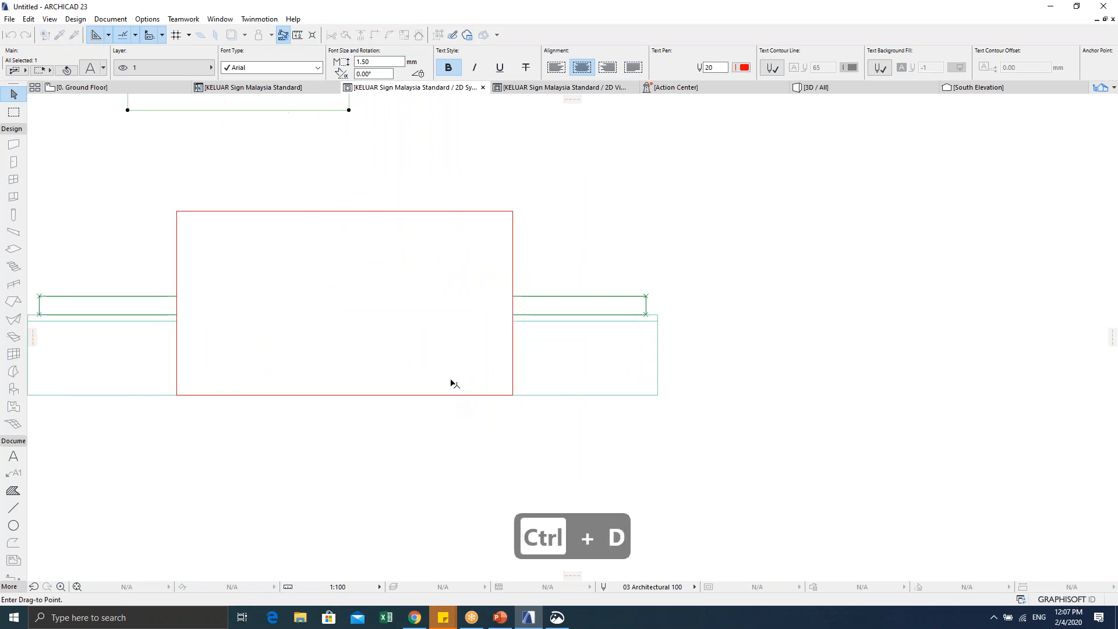
left_click(454, 390)
scroll(454, 390, "down", 2)
middle_click_drag(454, 390, 524, 362)
left_click(519, 256)
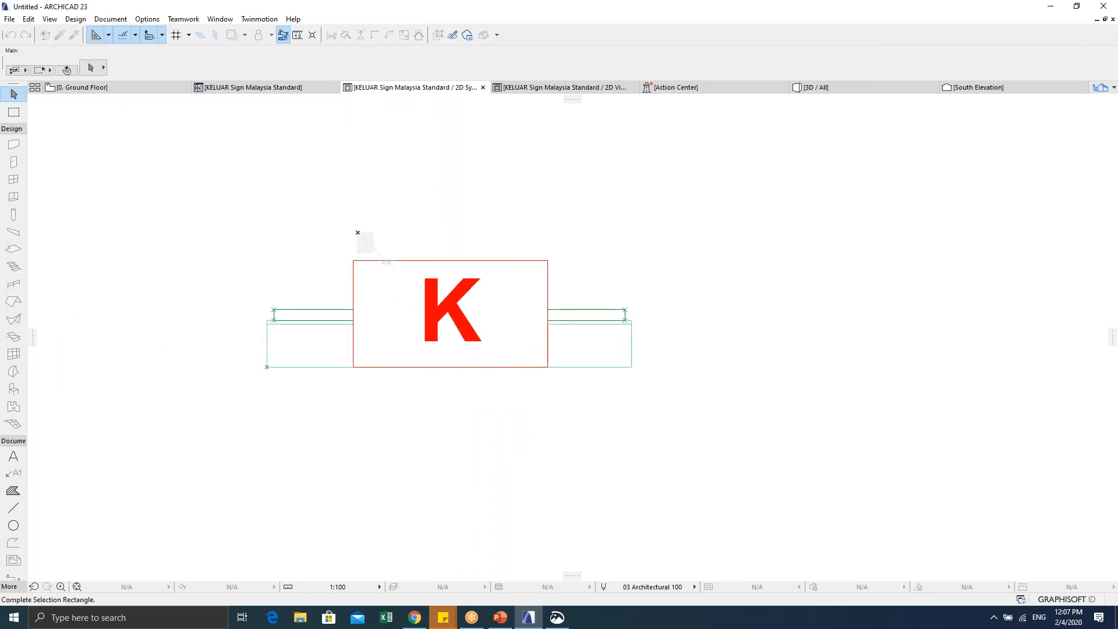
left_click(426, 300)
left_click(439, 307)
Step: Put the K text on layer 2 and return to the KELUAR Sign Malaysia Standard script
left_click(210, 68)
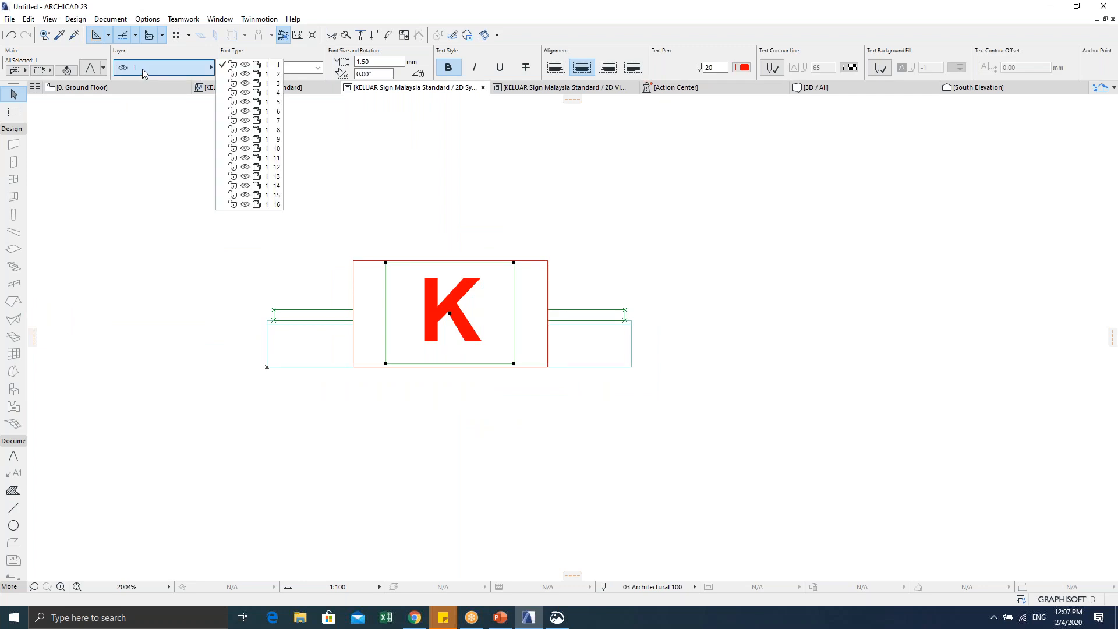
left_click(249, 75)
middle_click_drag(434, 310, 403, 310)
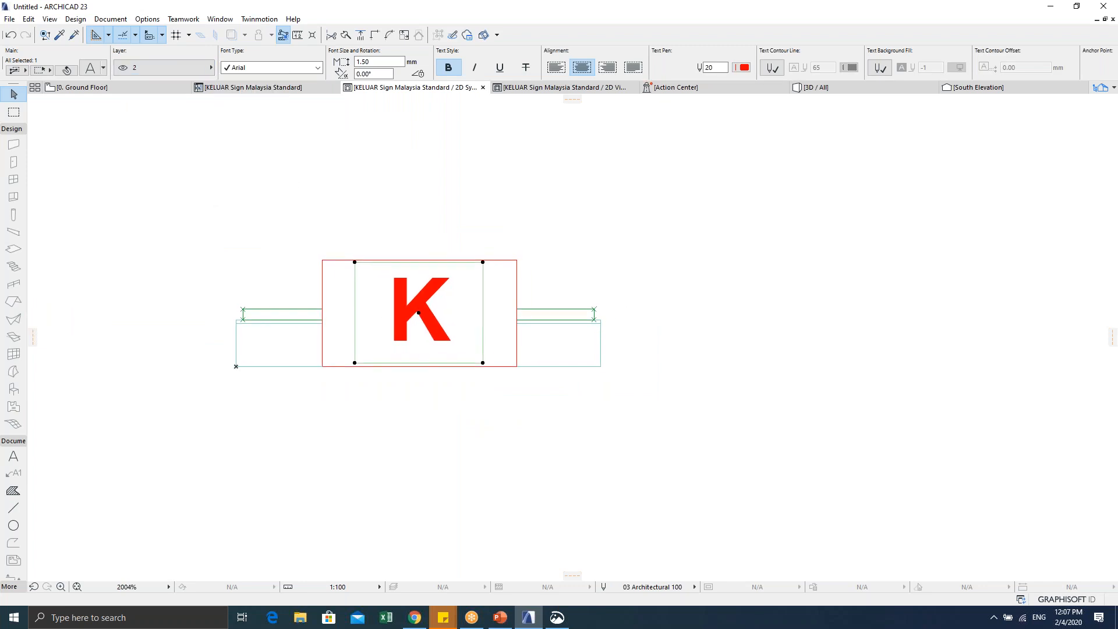
left_click(415, 421)
left_click(324, 262)
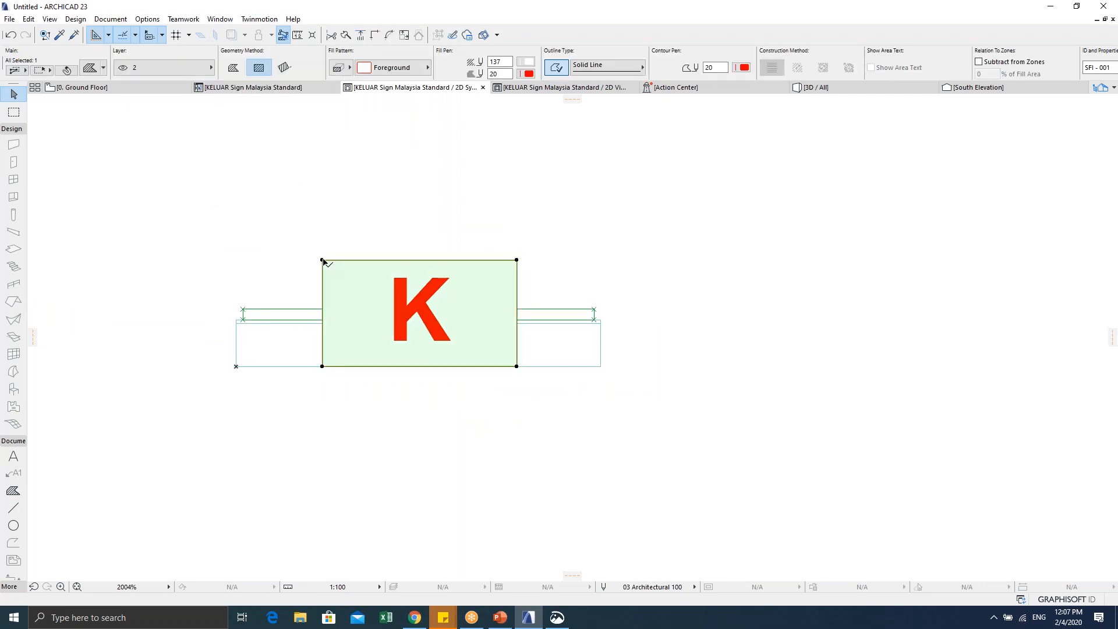
left_click(304, 277)
middle_click_drag(305, 277, 339, 292)
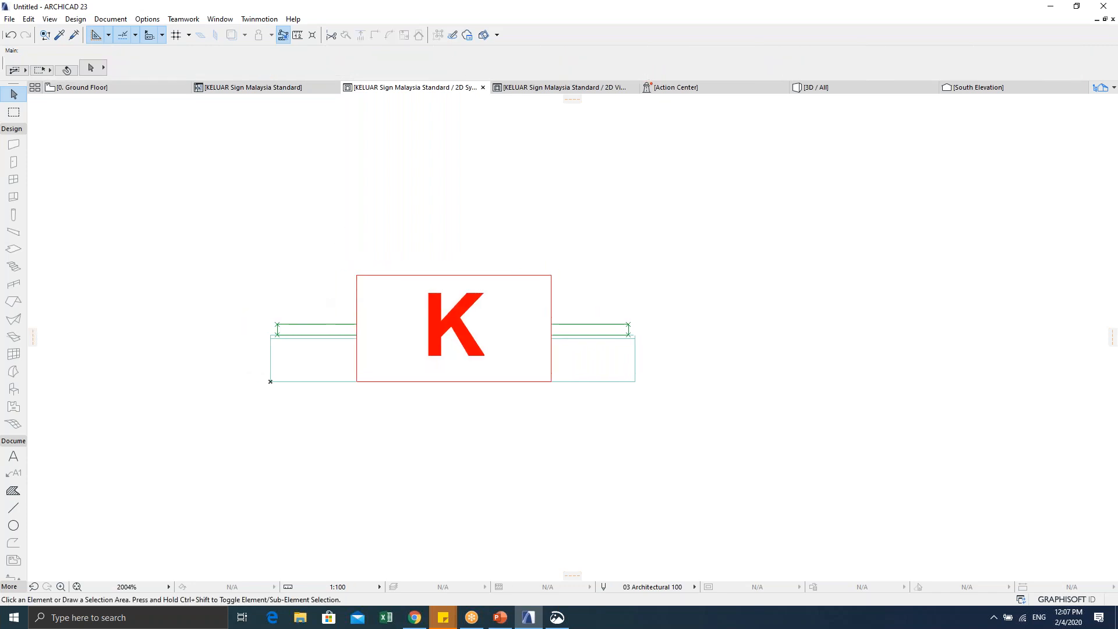
left_click(287, 88)
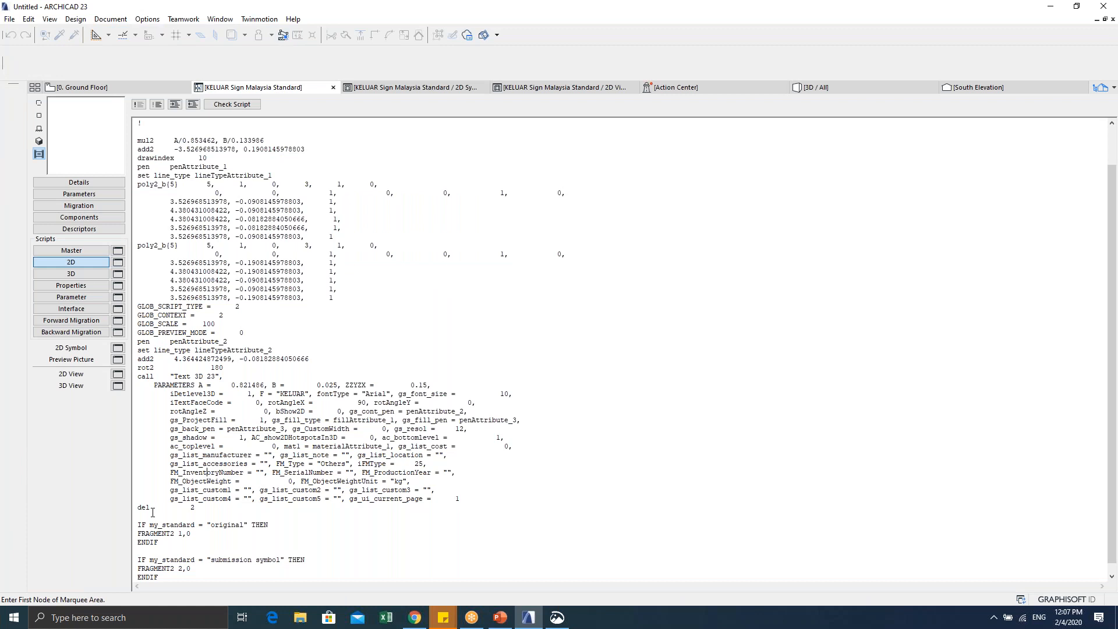
Step: Delete the generated script lines above the two IF FRAGMENT2 blocks
left_click_drag(139, 518, 109, 106)
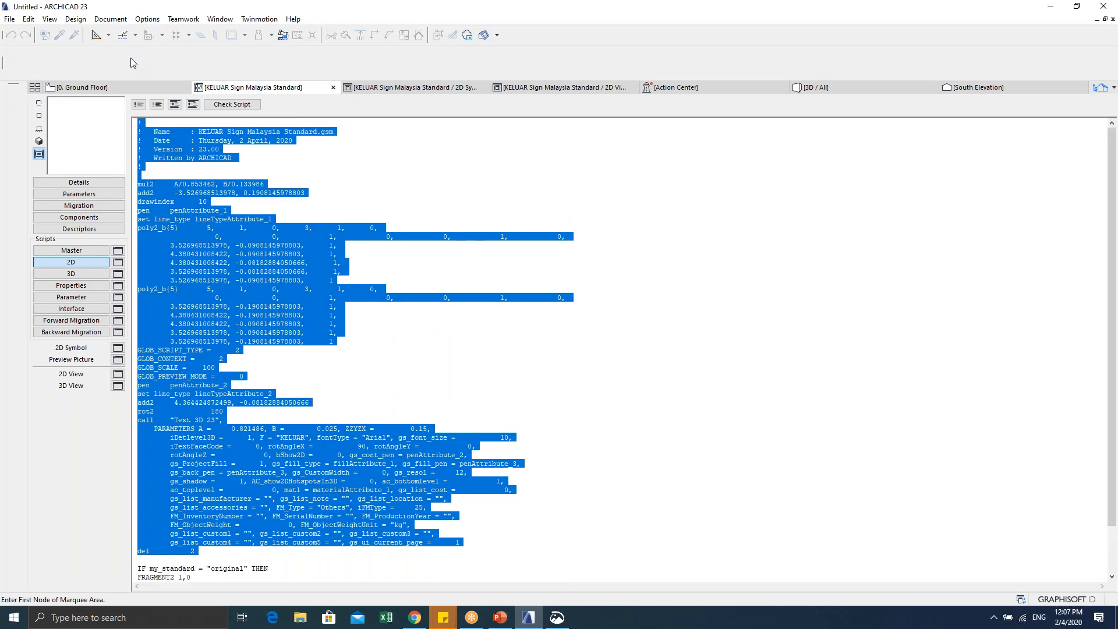
left_click(139, 104)
key("BackSpace")
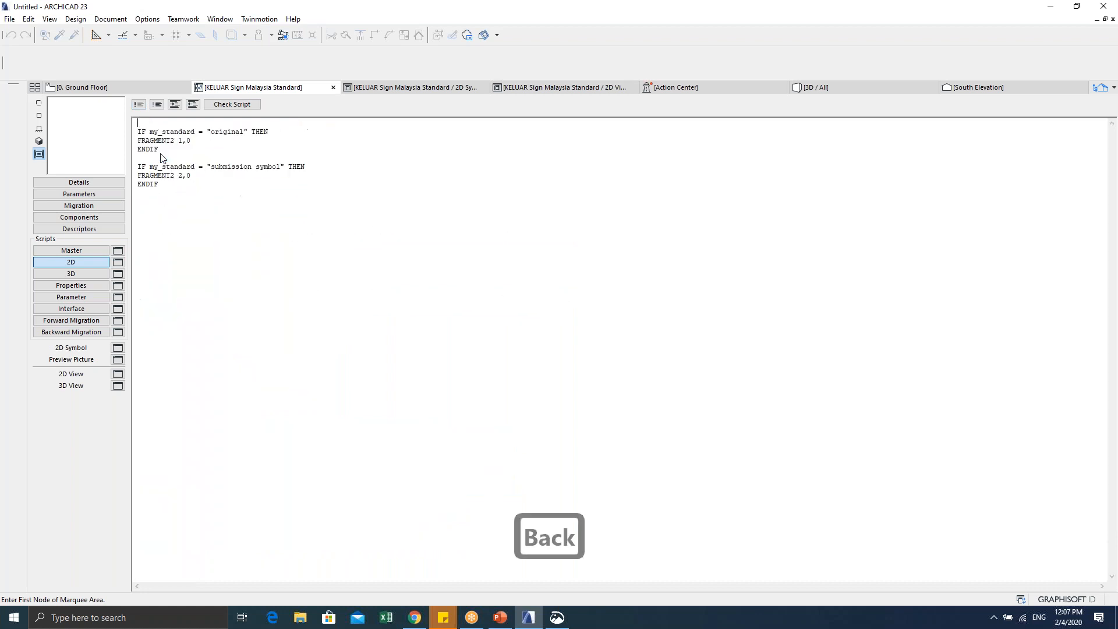
key("BackSpace")
key("BackSpace")
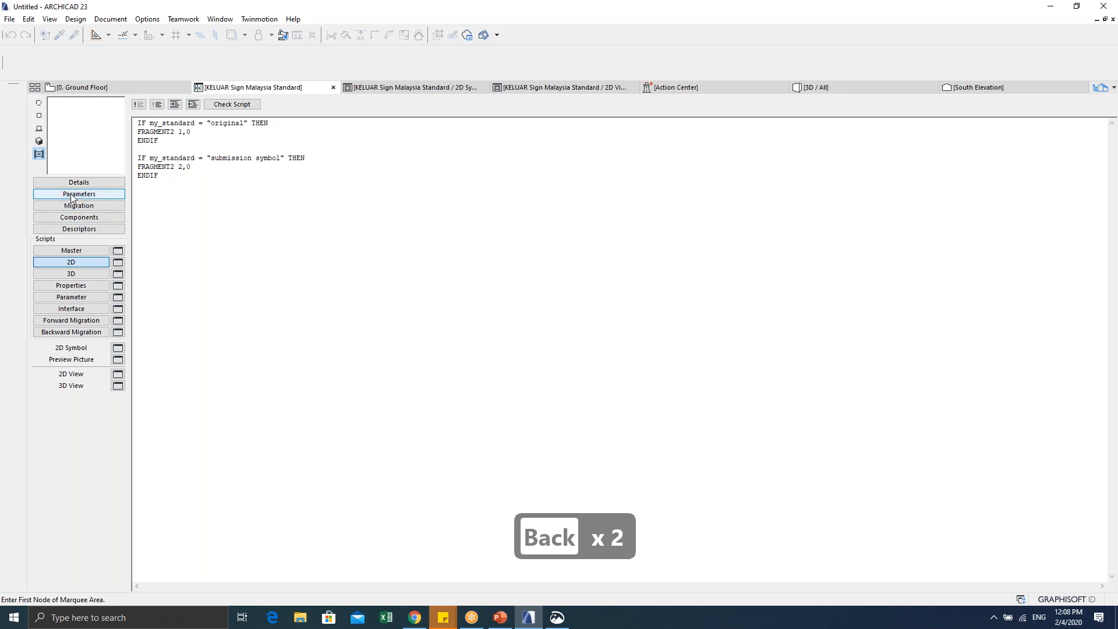
Step: Preview the 2D symbol, then close the library part and save its changes
left_click(40, 103)
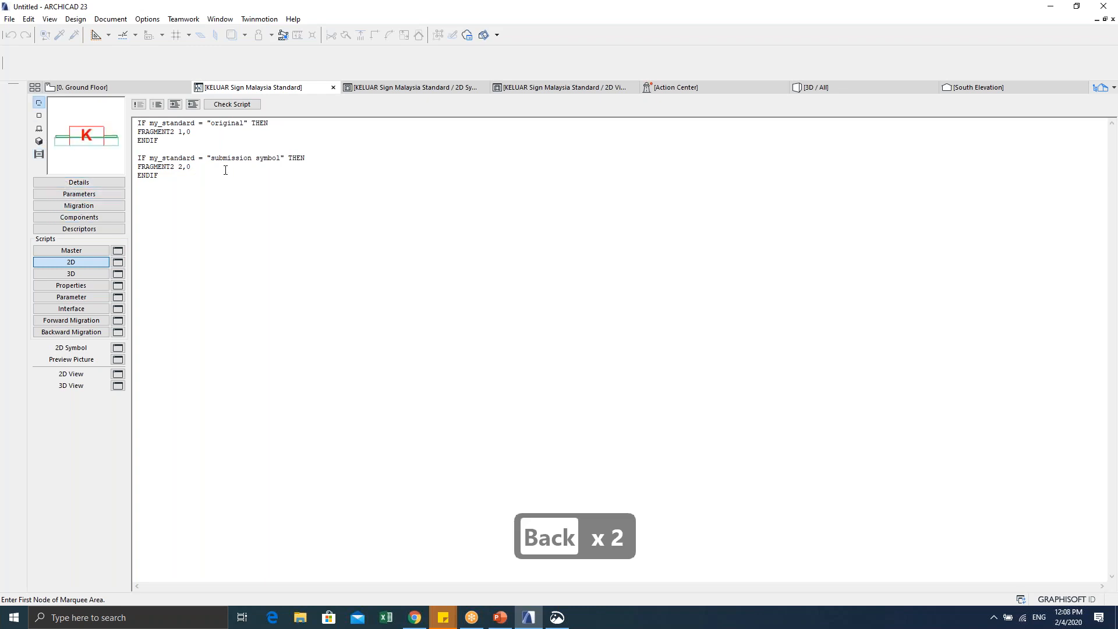
left_click(333, 88)
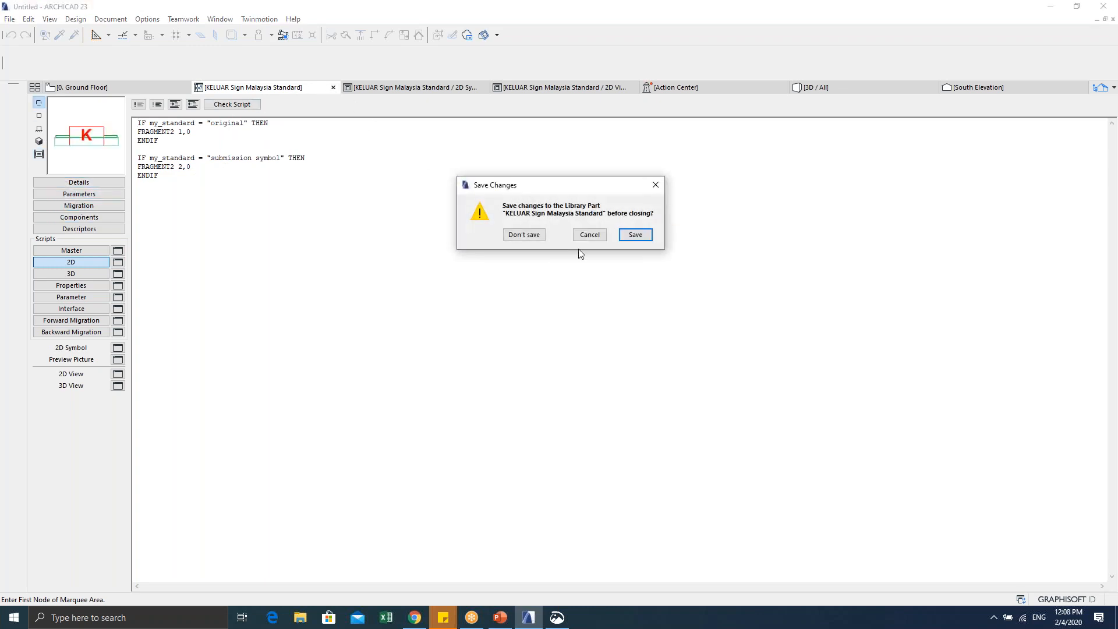
left_click(636, 235)
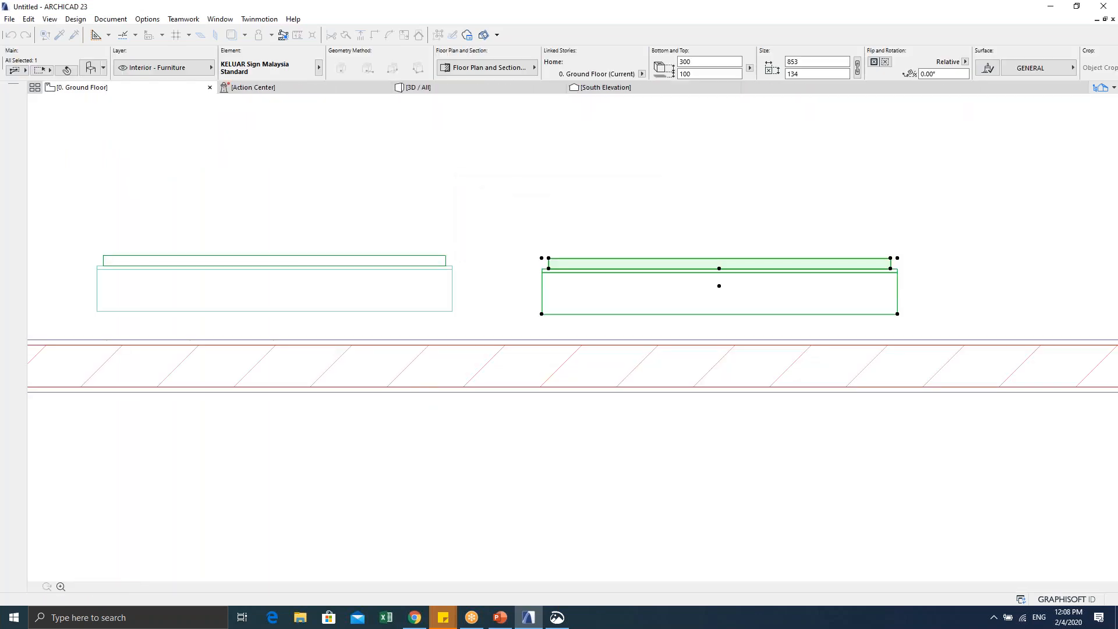
Step: Set the sign's SYMBOL parameter to 'submission symbol' in its settings
scroll(441, 319, "down", 2)
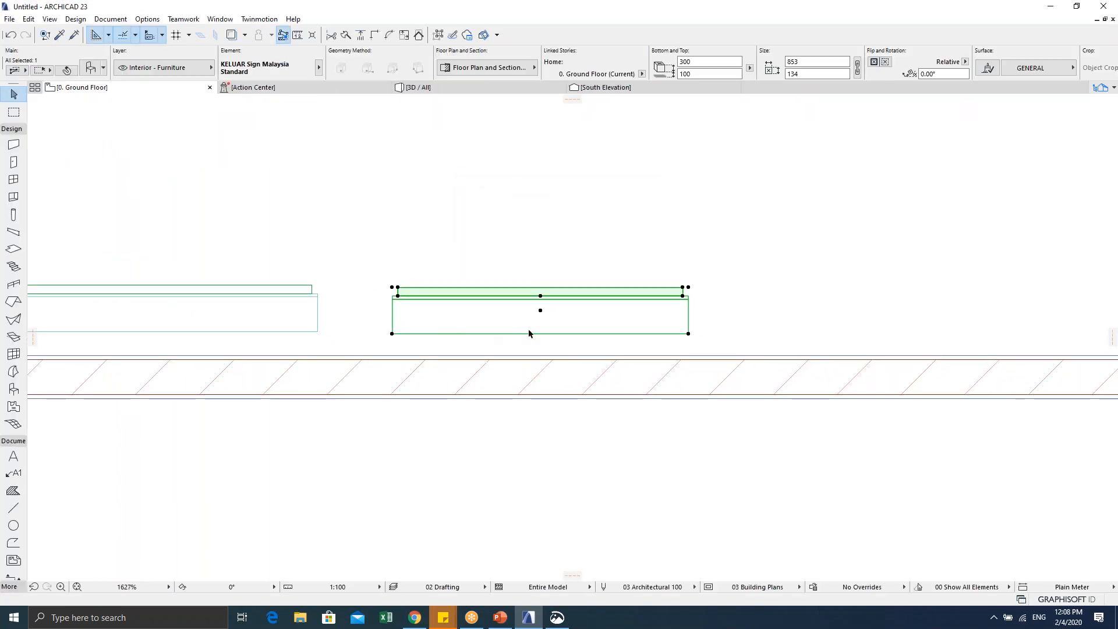
key("ctrl+t")
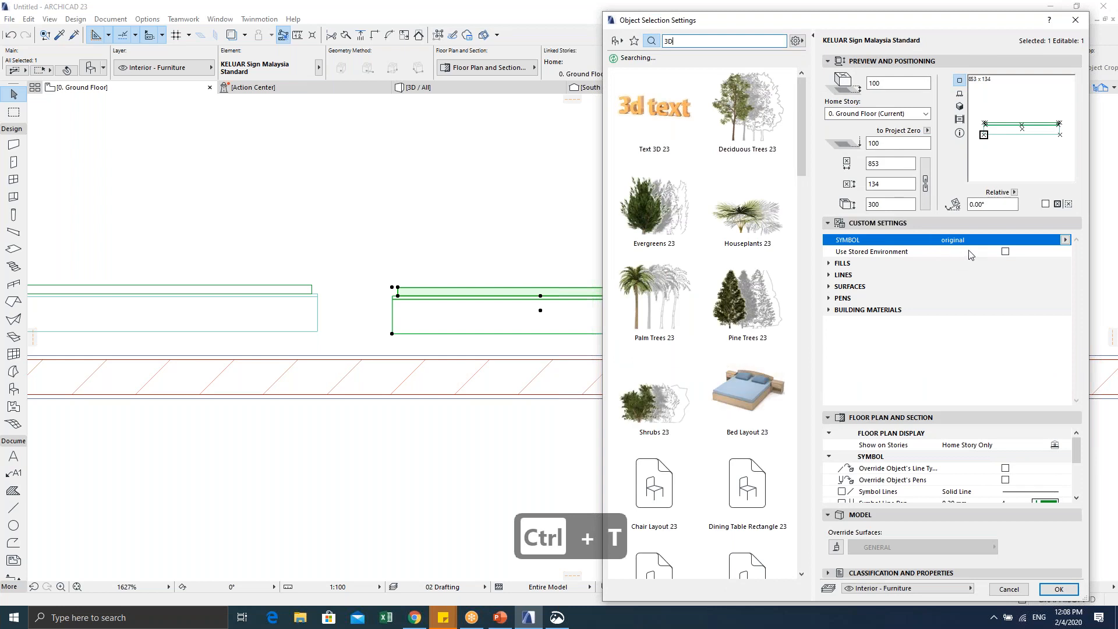
left_click(1066, 240)
left_click(1058, 252)
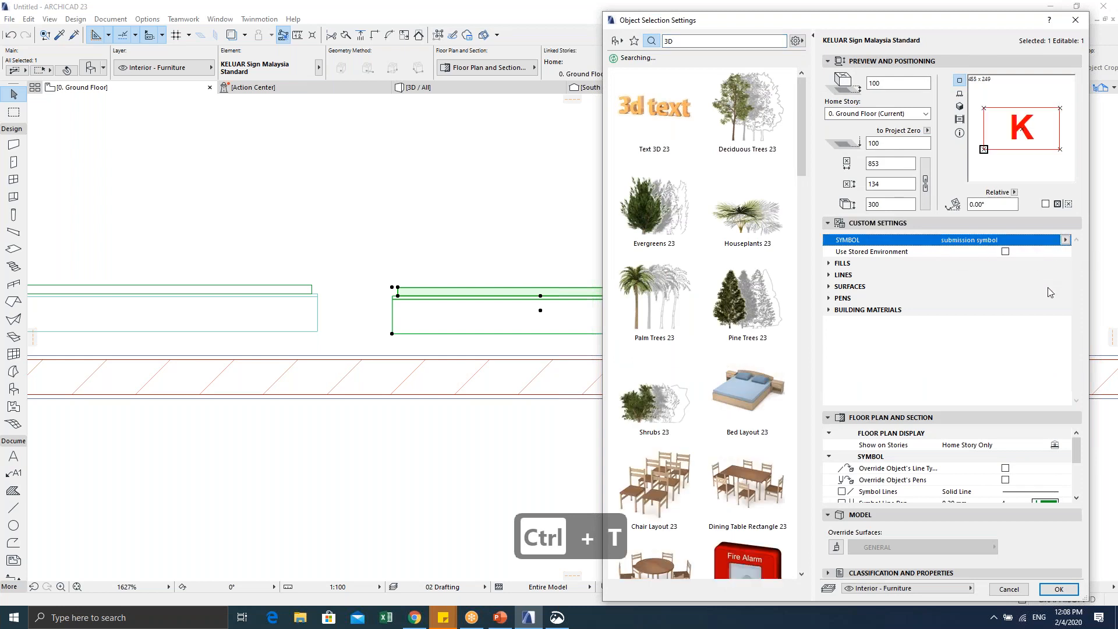
left_click(1058, 588)
Step: Select the red K sign in plan and switch to the 3D view
scroll(874, 479, "down", 3)
middle_click_drag(689, 347, 555, 452)
left_click(524, 439)
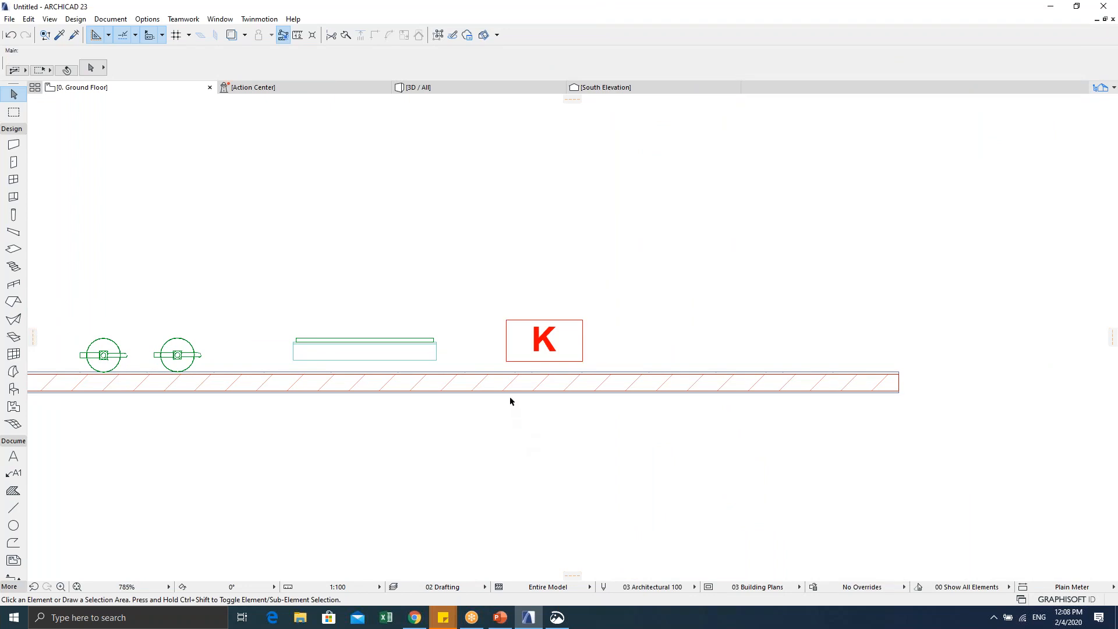
left_click(505, 360)
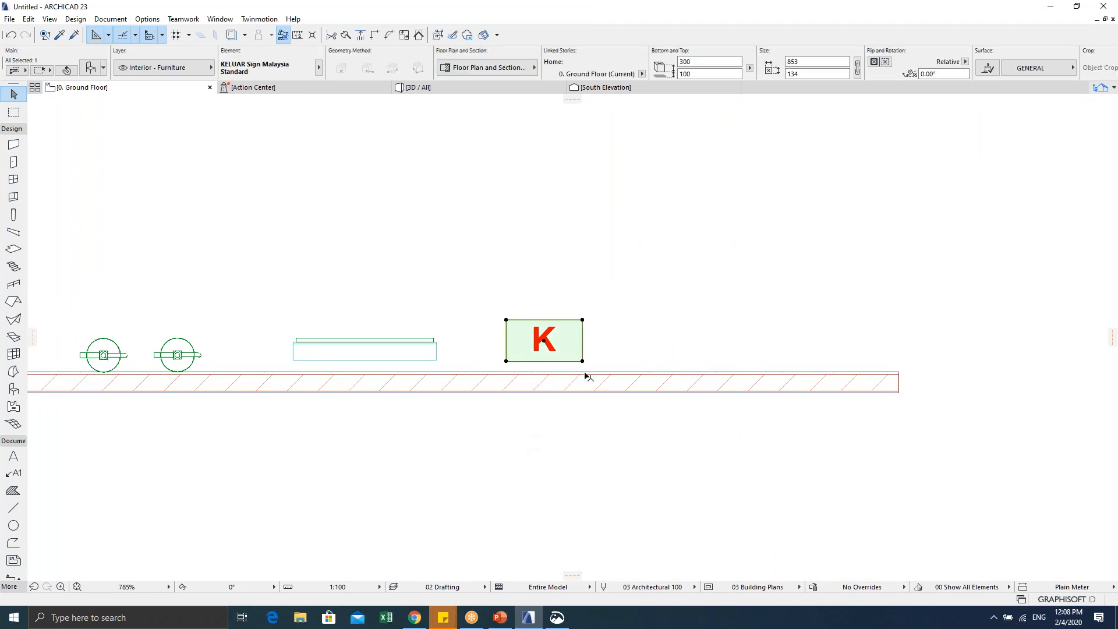
key("ctrl+d")
scroll(582, 363, "up", 5)
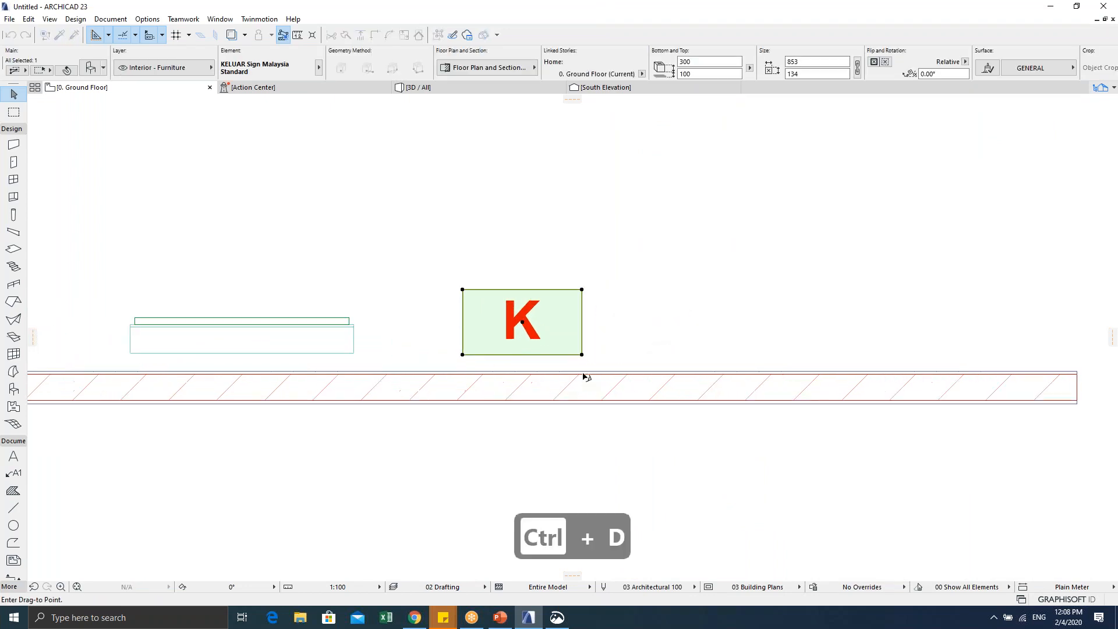
scroll(584, 368, "down", 3)
scroll(685, 249, "down", 2)
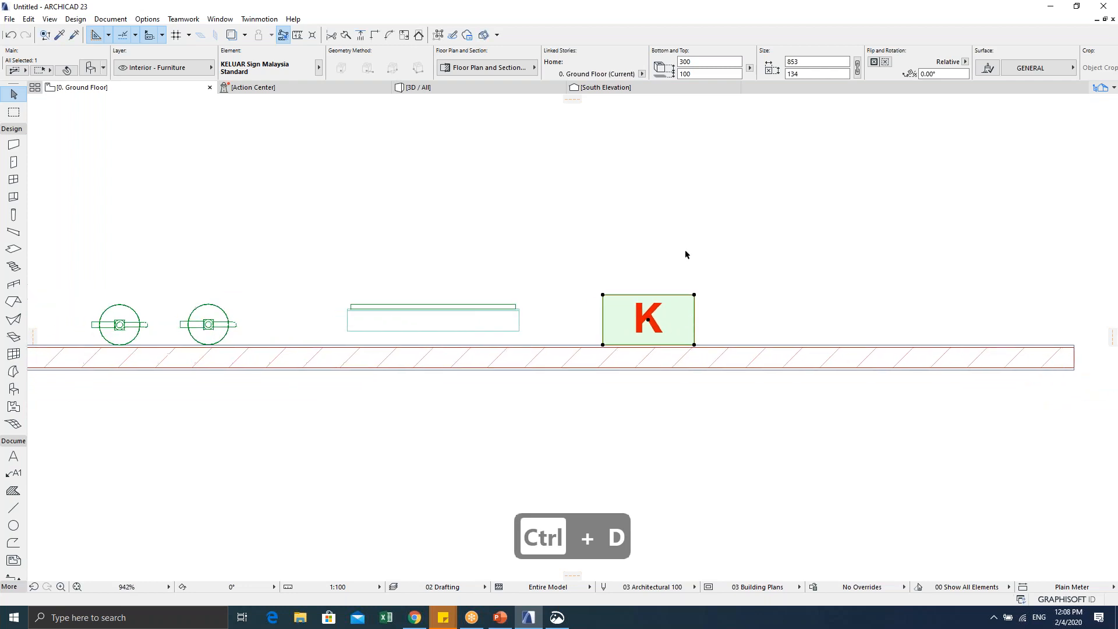
key("Escape")
key("Escape")
key("F5")
scroll(661, 321, "down", 3)
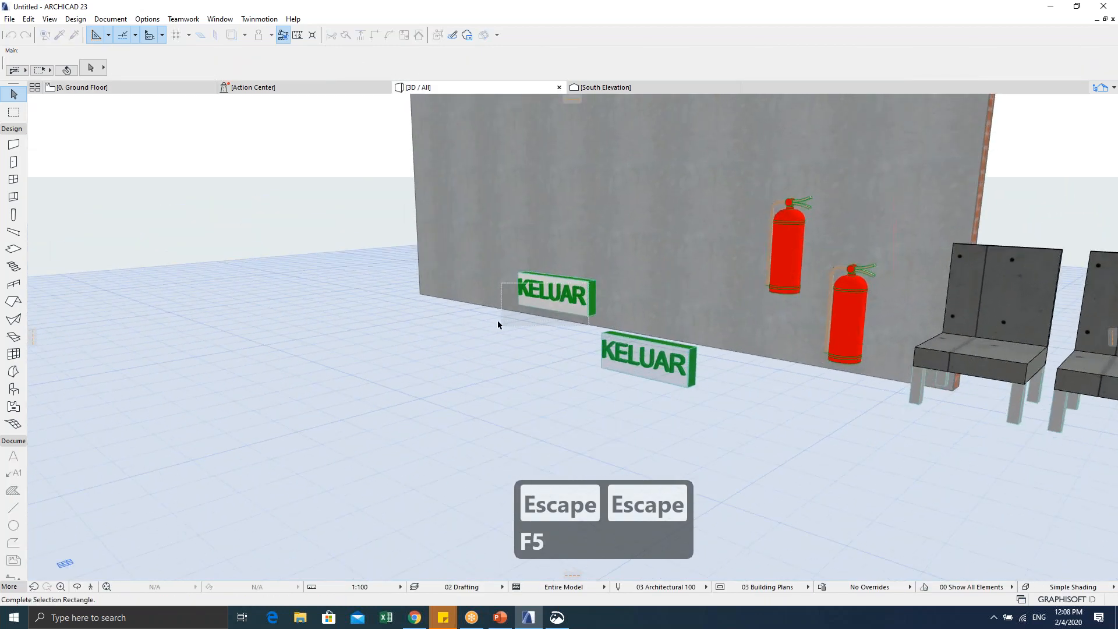
Step: Inspect the KELUAR pieces' settings, trying a 2200 slab thickness on the floor piece and undoing it
left_click(524, 305)
key("ctrl+t")
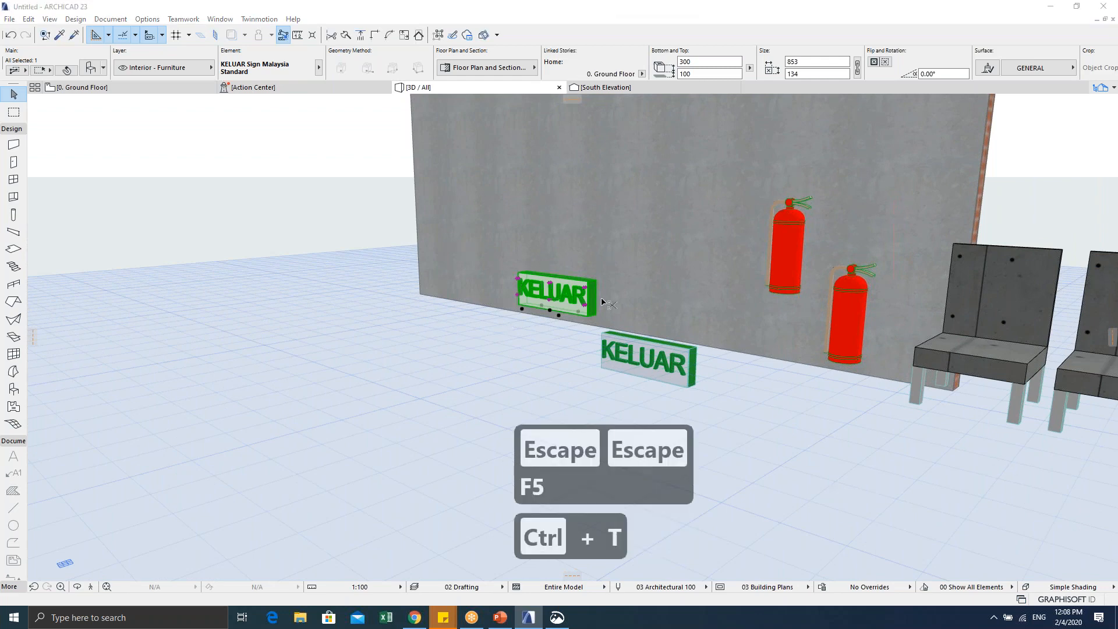
key("Escape")
key("Escape")
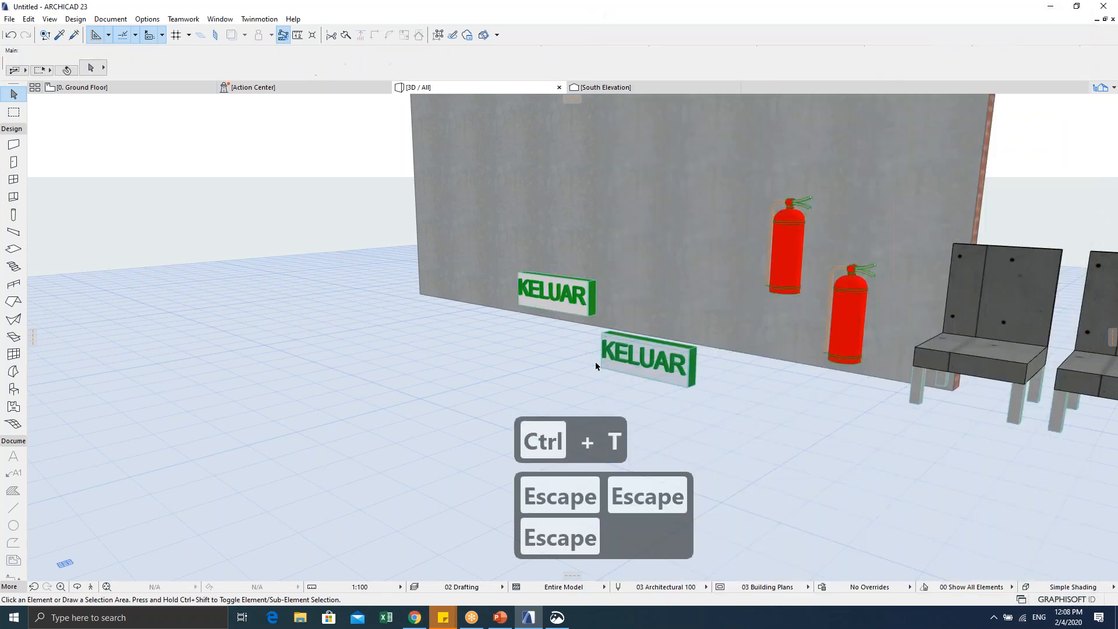
left_click(640, 368)
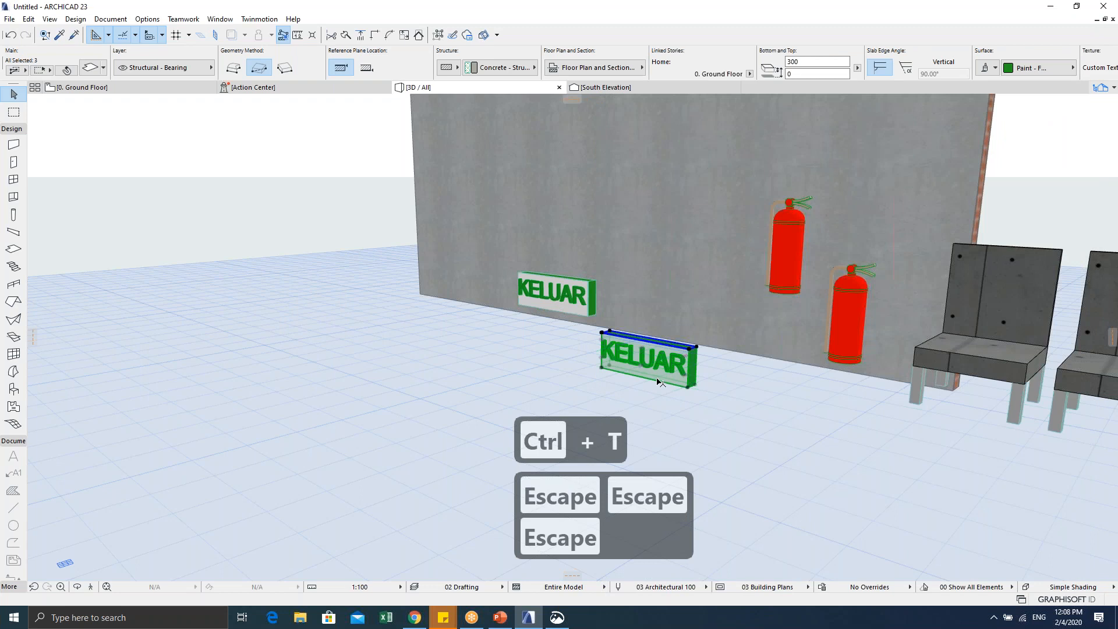
middle_click_drag(656, 382, 700, 179, "shift")
key("ctrl+t")
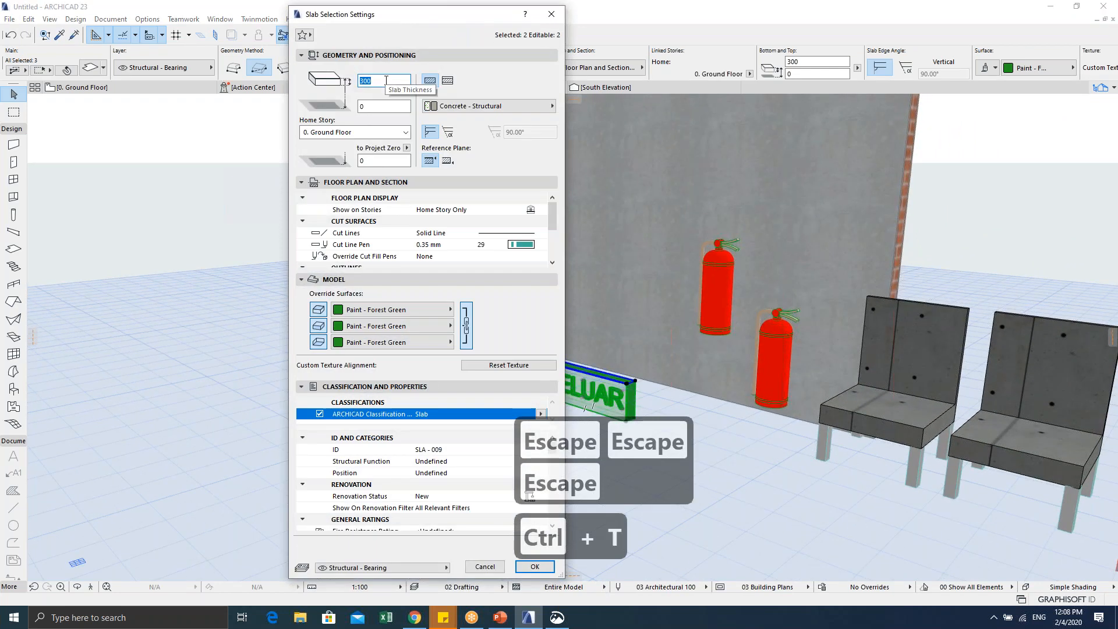
type("2200")
key("Return")
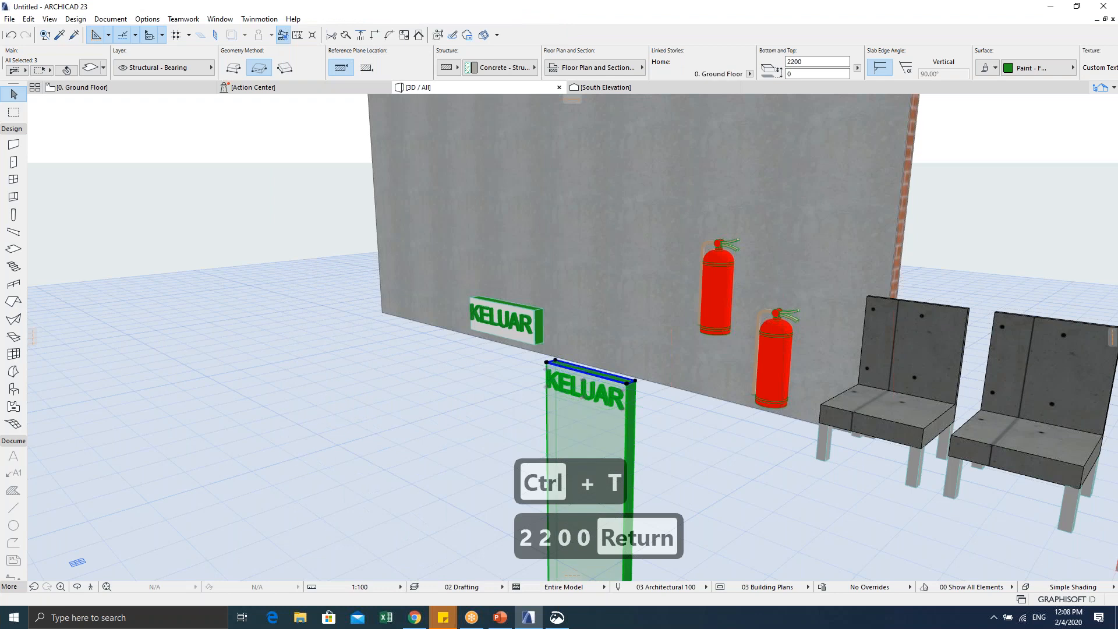
key("ctrl+z")
key("Escape")
key("Escape")
Step: Give the wall KELUAR sign a 2200 elevation and return to the Ground Floor plan
left_click_drag(458, 350, 501, 298)
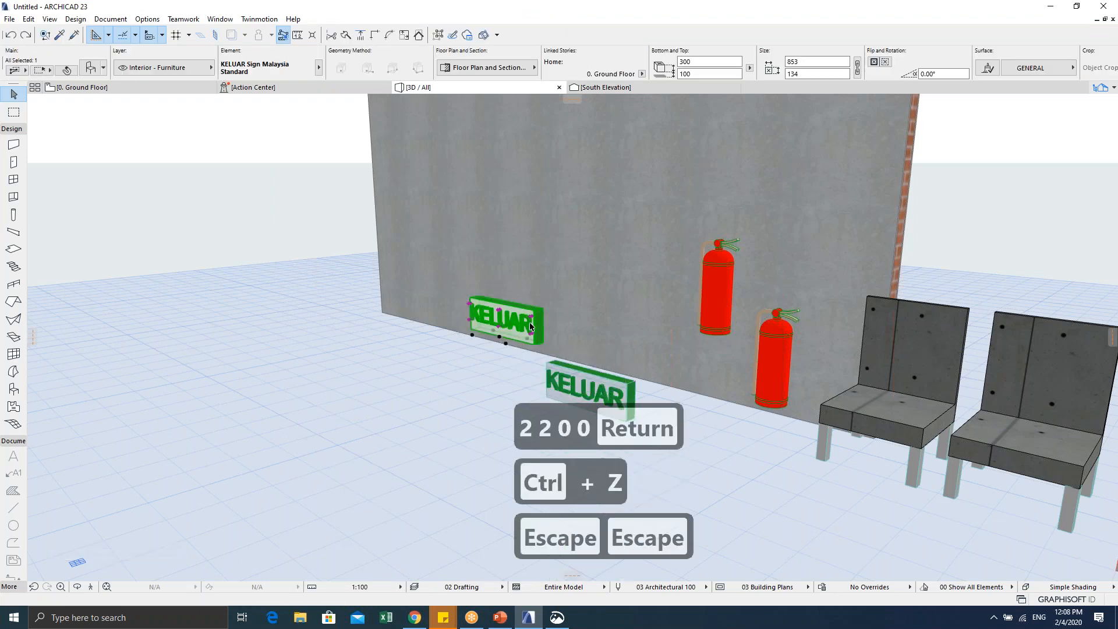
key("ctrl+t")
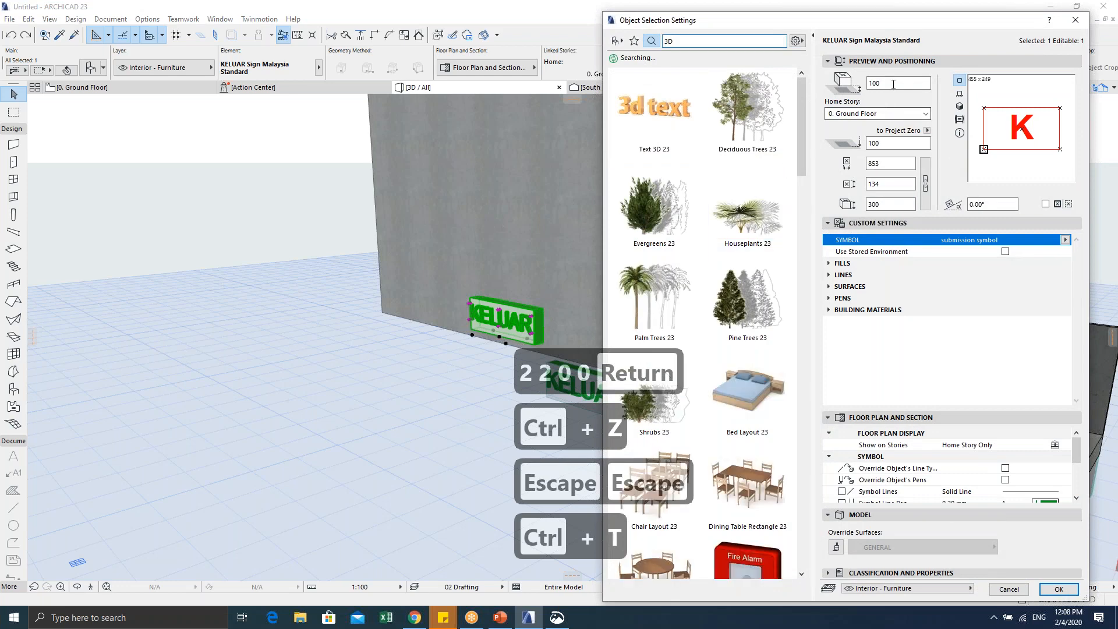
type("2200")
key("Return")
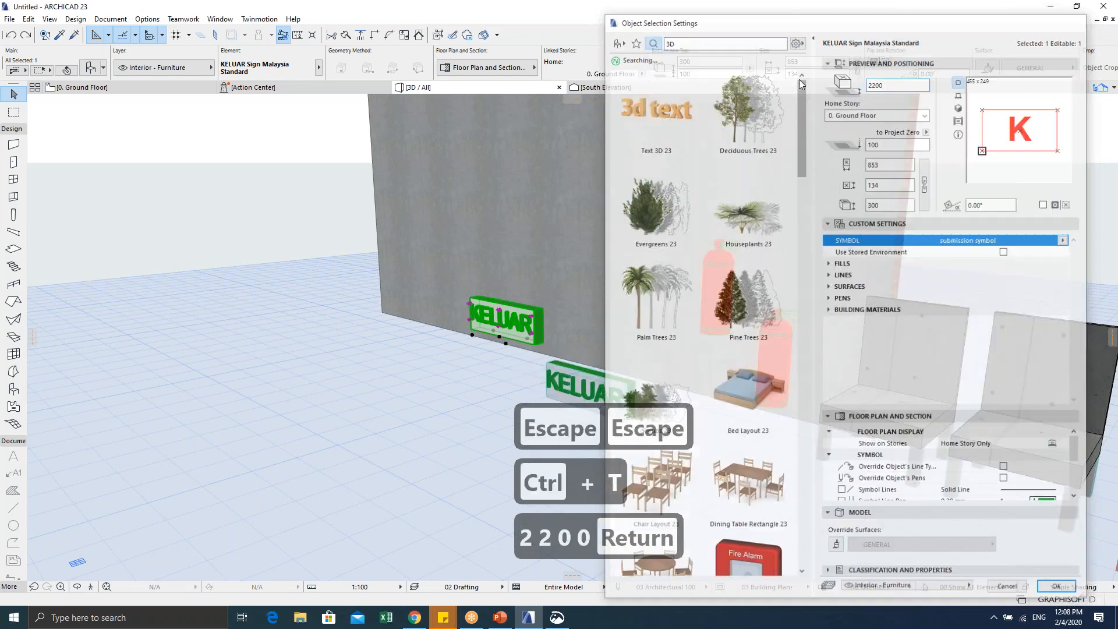
scroll(527, 235, "down", 4)
middle_click_drag(526, 235, 506, 224, "shift")
key("Escape")
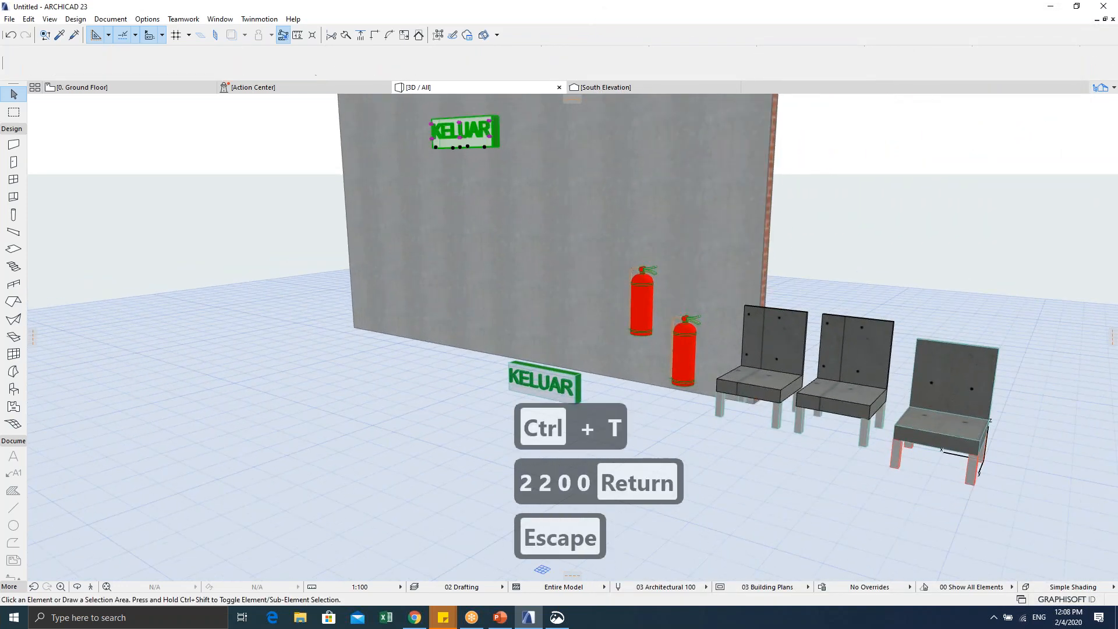
key("Escape")
key("F2")
key("Escape")
key("Escape")
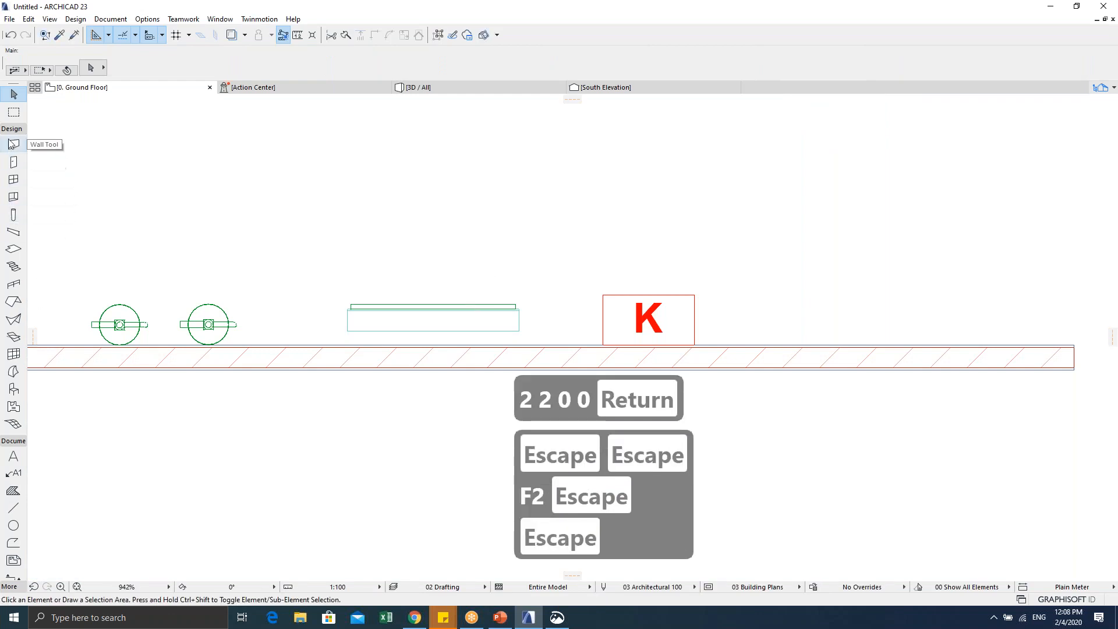
Step: Place a door in the wall with its swing set, check it in 3D, then return to the plan
left_click(13, 162)
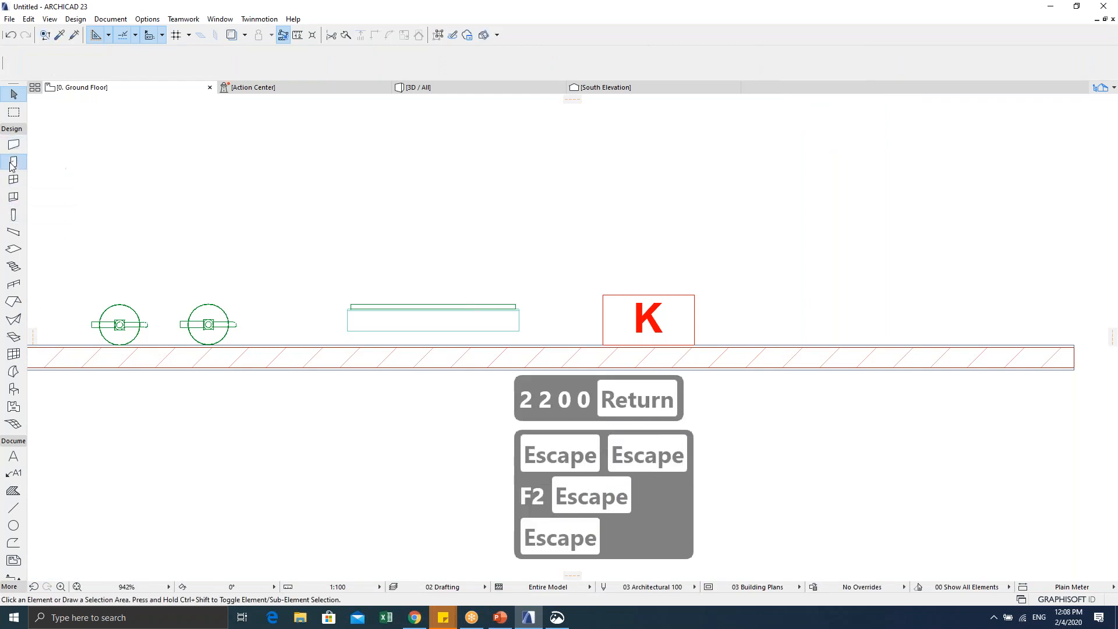
left_click(438, 344)
left_click(475, 424)
key("Escape")
key("Escape")
key("F5")
mouse_move(461, 363)
middle_mouse_down("shift")
mouse_move(512, 356)
mouse_move(446, 349)
middle_mouse_up("shift")
key("Escape")
key("F2")
key("Escape")
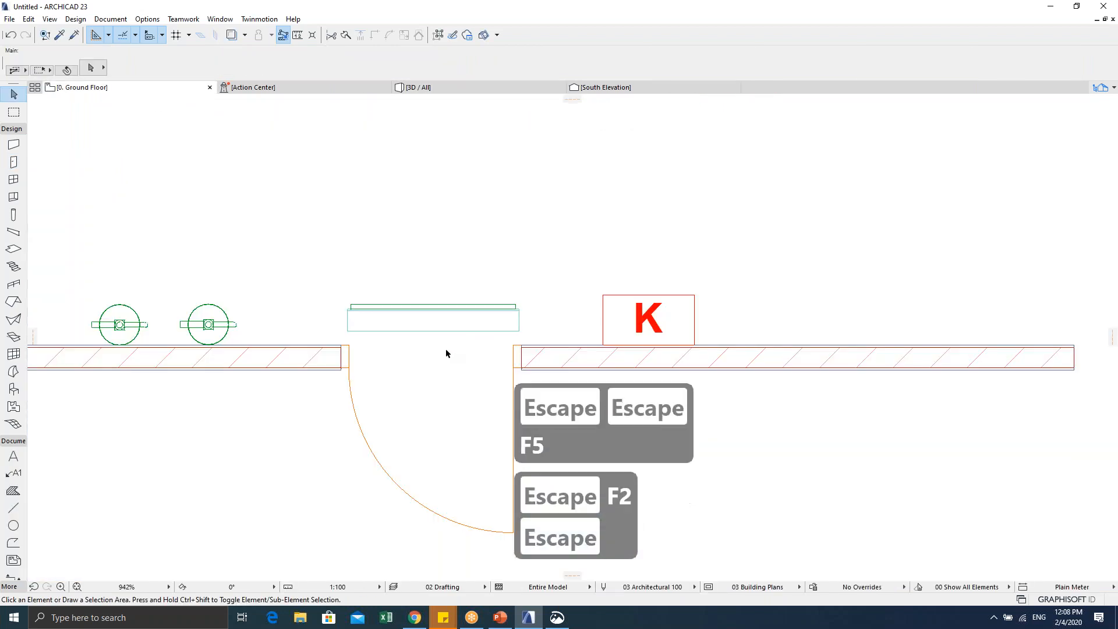
Step: Move the door directly beneath the KELUAR sign and view the result in 3D
left_click(420, 322)
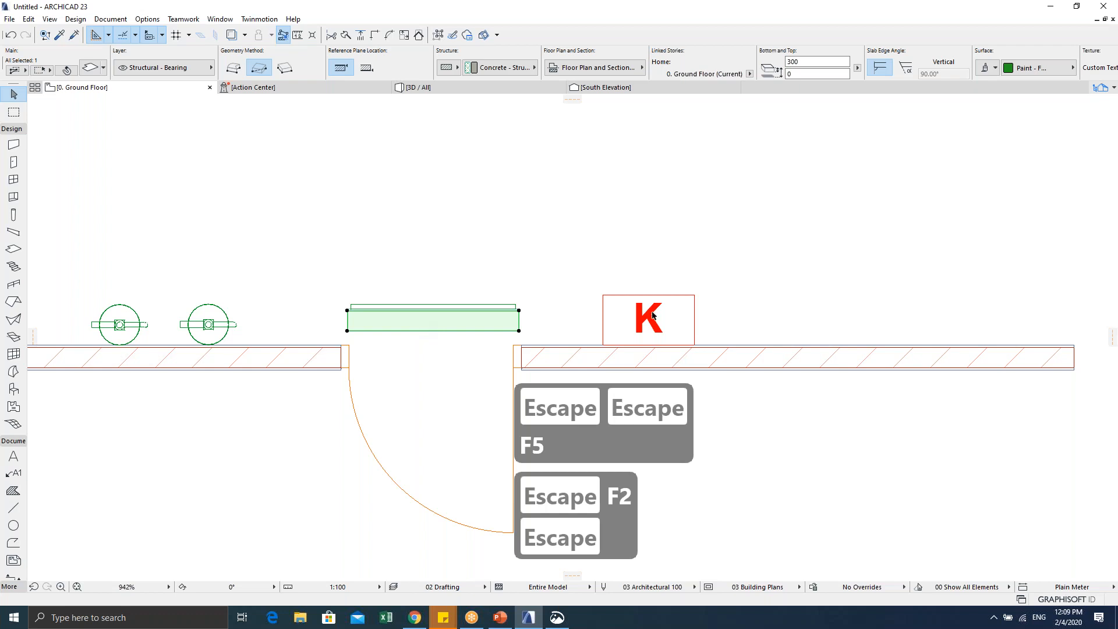
middle_click_drag(652, 315, 482, 290)
scroll(408, 319, "down", 1)
key("Escape")
key("Escape")
left_click(367, 335)
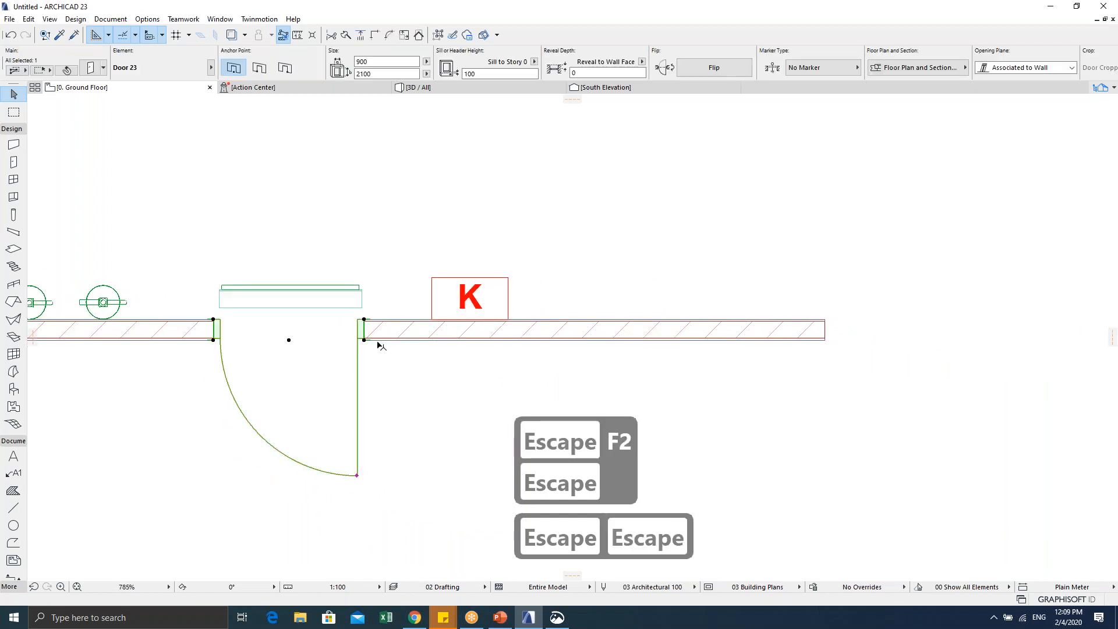
key("ctrl+r")
key("Escape")
key("Escape")
key("Escape")
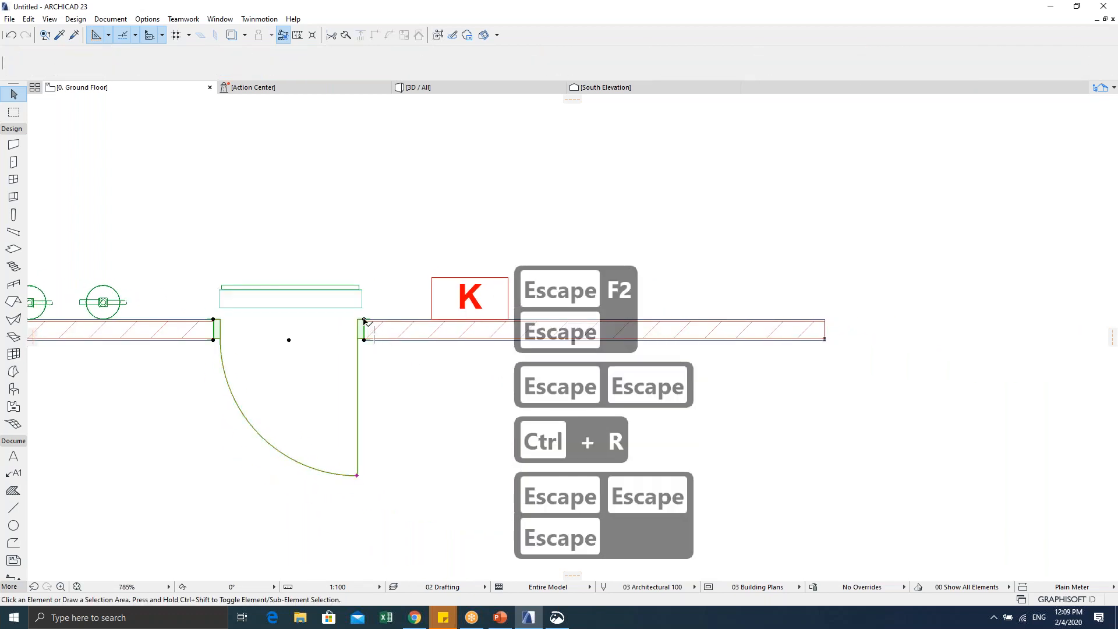
left_click(364, 322)
key("ctrl+d")
left_click(365, 320)
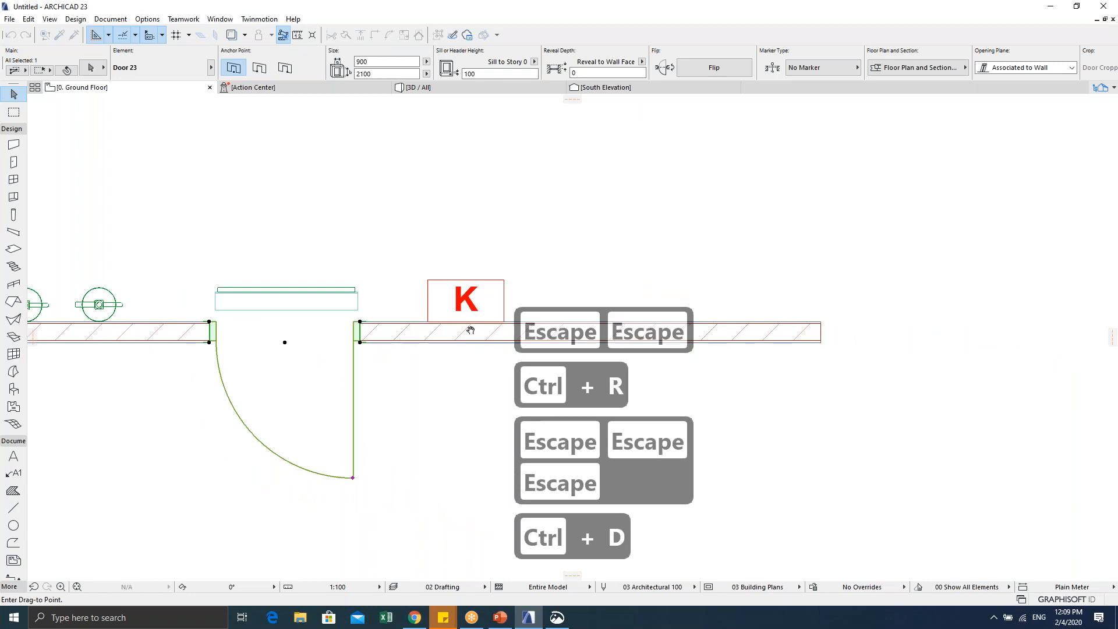
left_click(463, 313)
key("Escape")
key("Escape")
key("Escape")
key("F5")
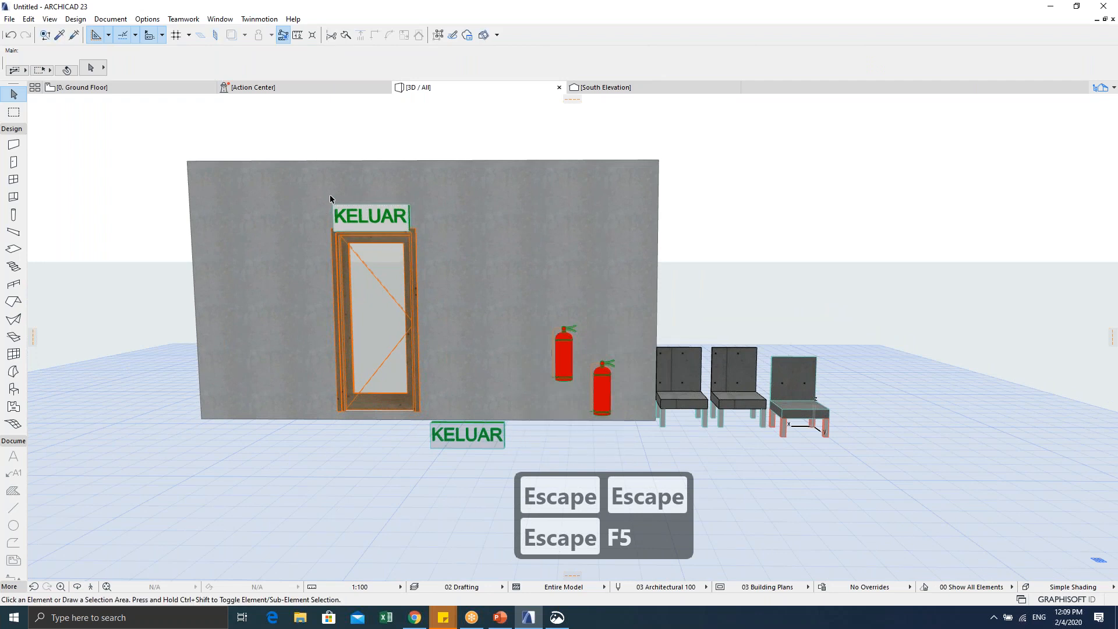
Step: Change the KELUAR sign's elevation to 2300 in its settings
left_click(367, 213)
key("ctrl+t")
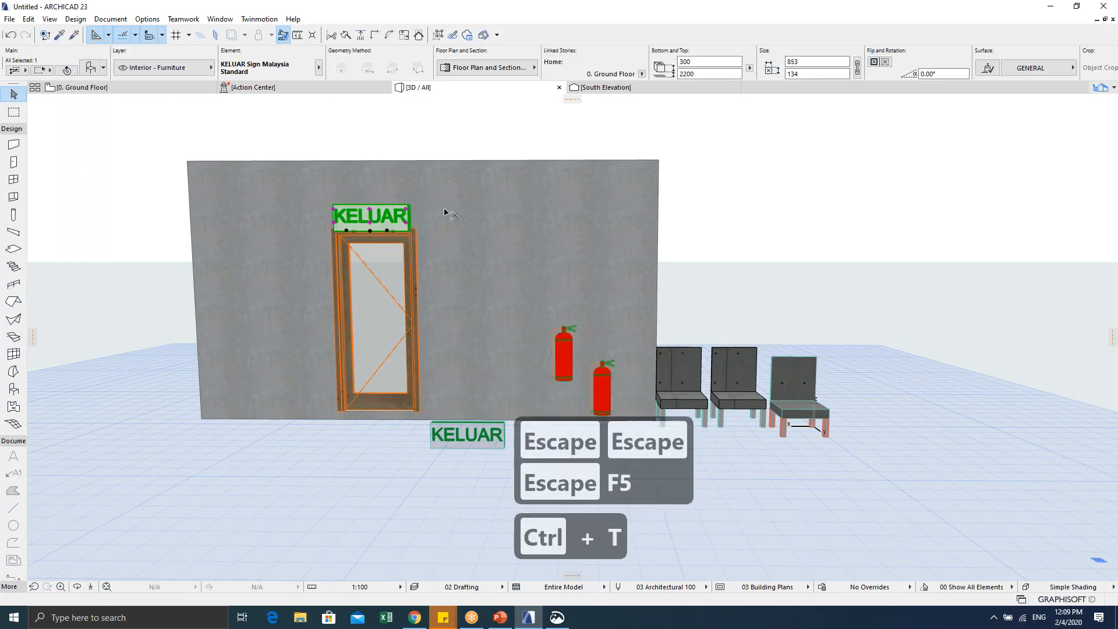
type("3D")
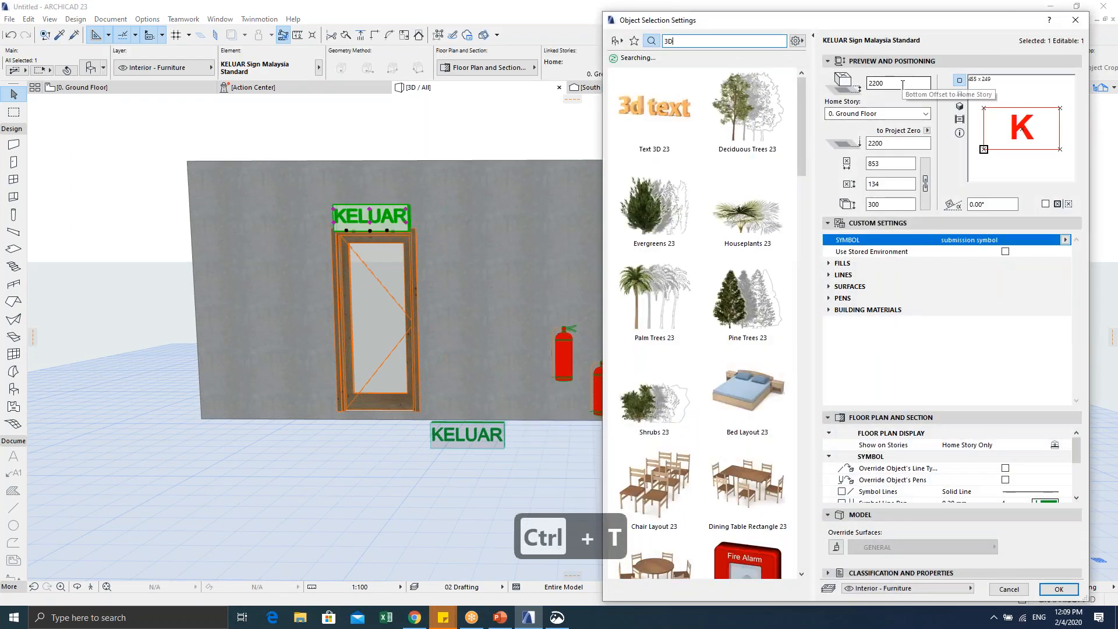
type("2300")
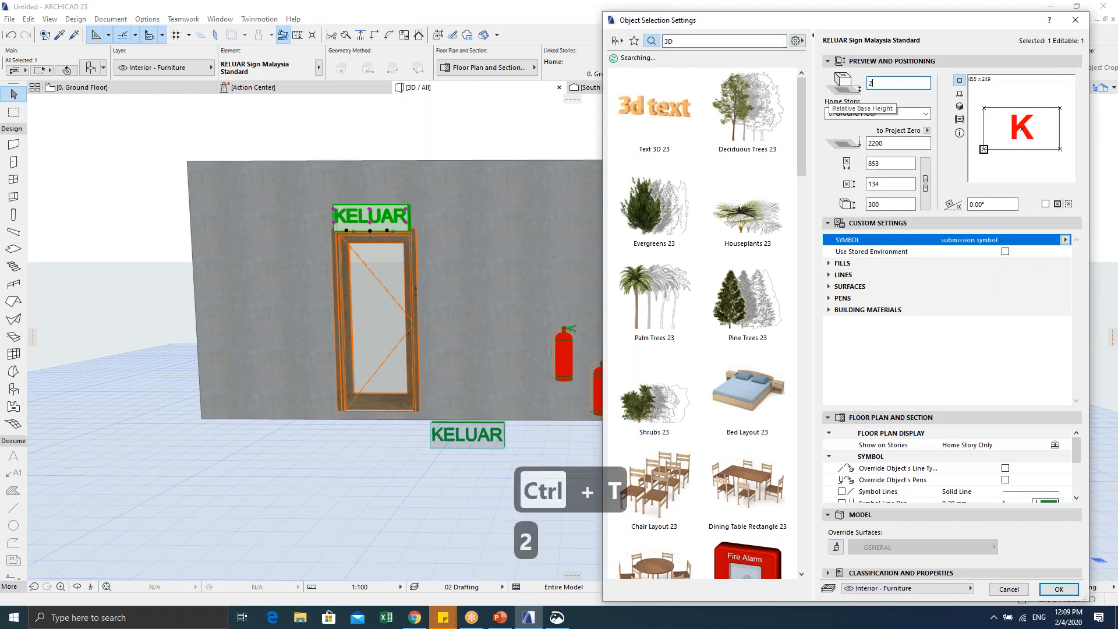
key("Return")
key("Escape")
key("Escape")
Step: Frame the door and raised sign in the 3D view, then switch to the Ground Floor plan
scroll(298, 238, "up", 1)
middle_click_drag(288, 236, 384, 258, "shift")
middle_click_drag(384, 257, 338, 223)
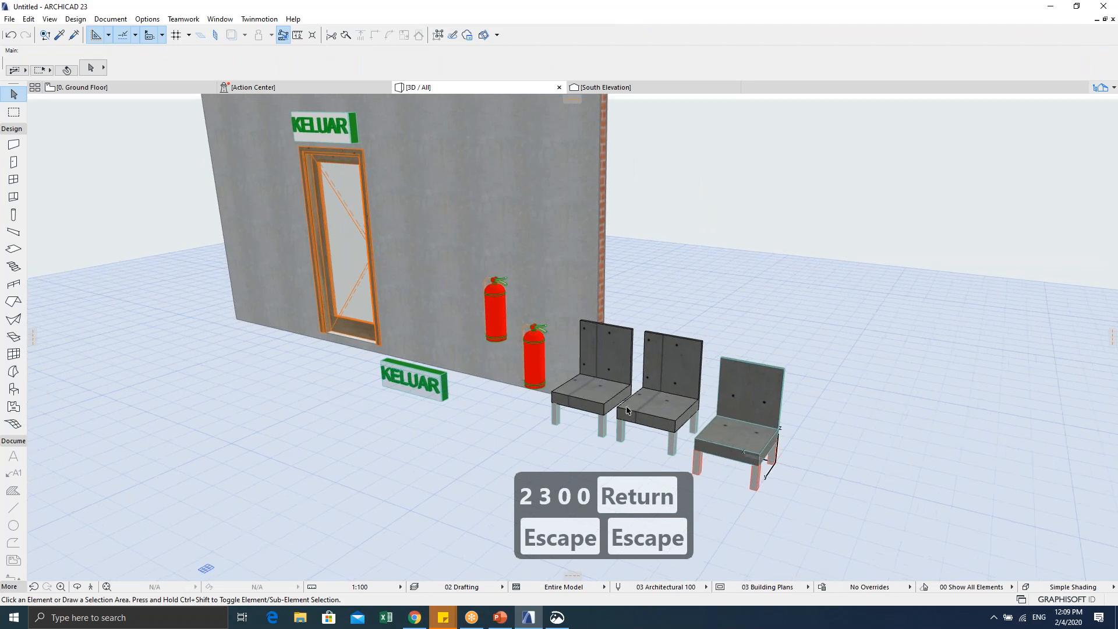
middle_click_drag(694, 464, 721, 396)
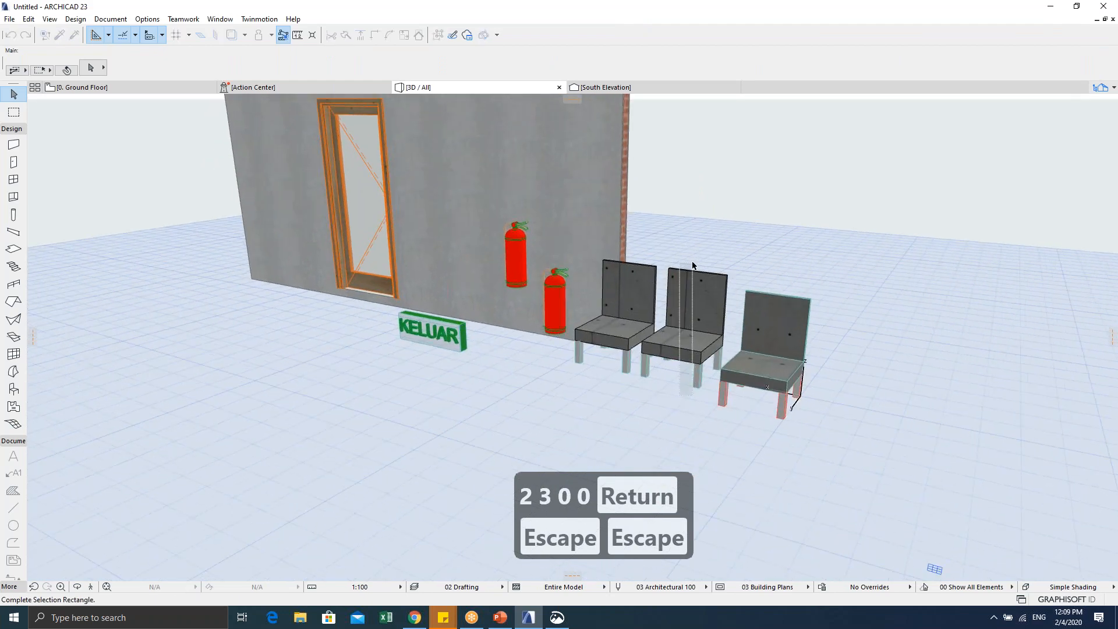
left_click(694, 286)
middle_click_drag(655, 300, 609, 335)
scroll(290, 215, "up", 3)
middle_click_drag(290, 215, 297, 323)
scroll(364, 291, "up", 2)
middle_click_drag(364, 291, 466, 285)
key("Escape")
key("Escape")
scroll(411, 284, "down", 2)
key("Escape")
key("F2")
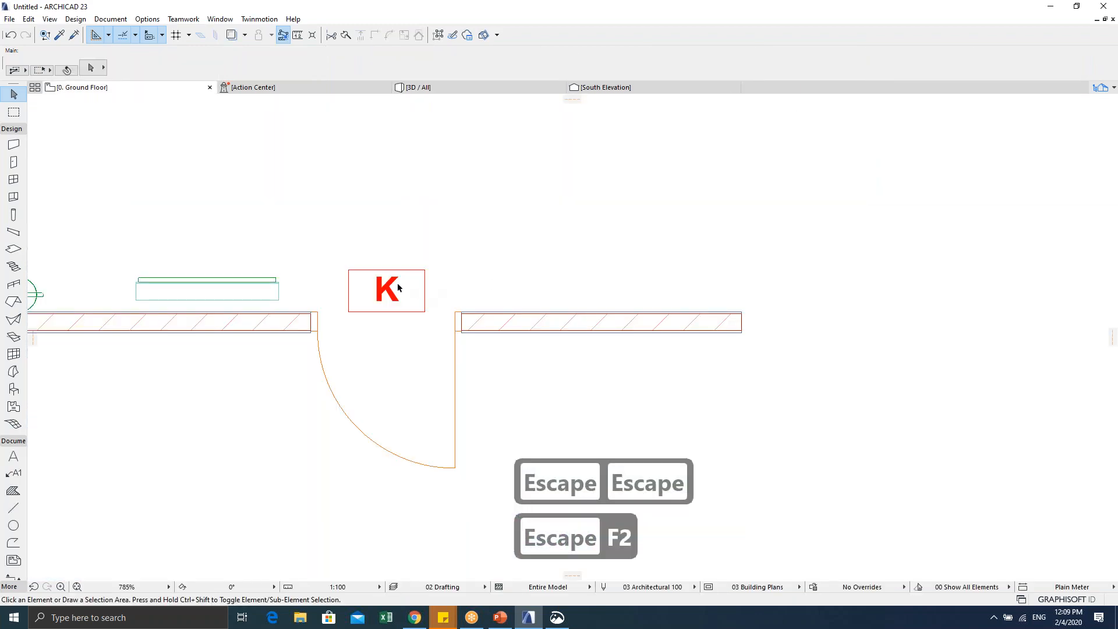
Step: Select the K sign, restore the ARCHICAD window, and launch ARCHICAD 23 from Windows search
middle_click_drag(398, 287, 544, 275)
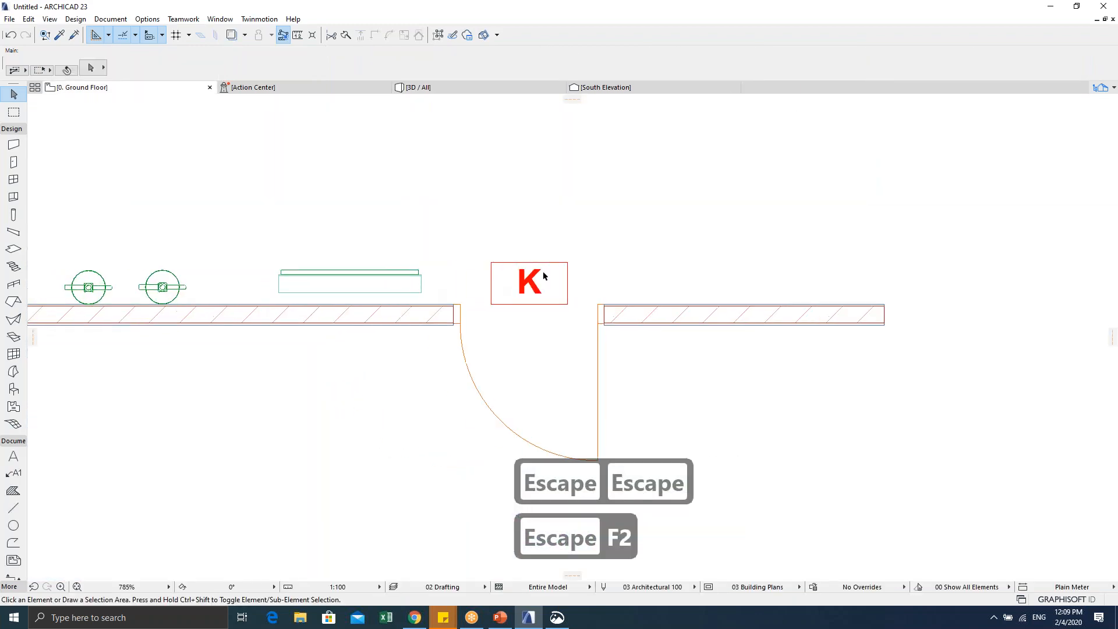
left_click(568, 304)
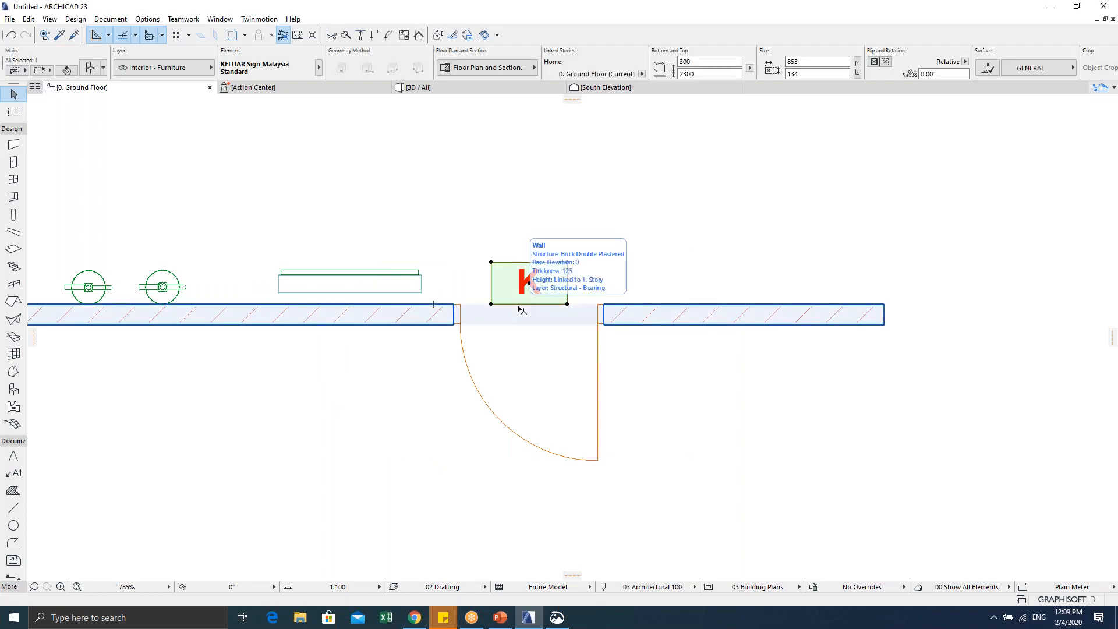
left_click(1077, 7)
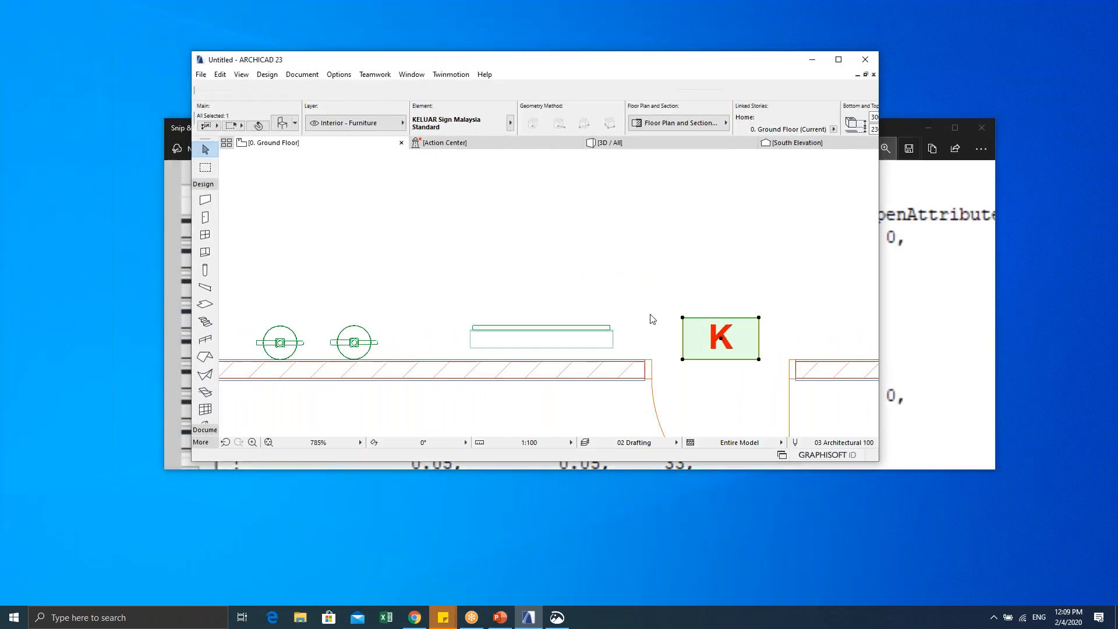
right_click(83, 143)
left_click(93, 173)
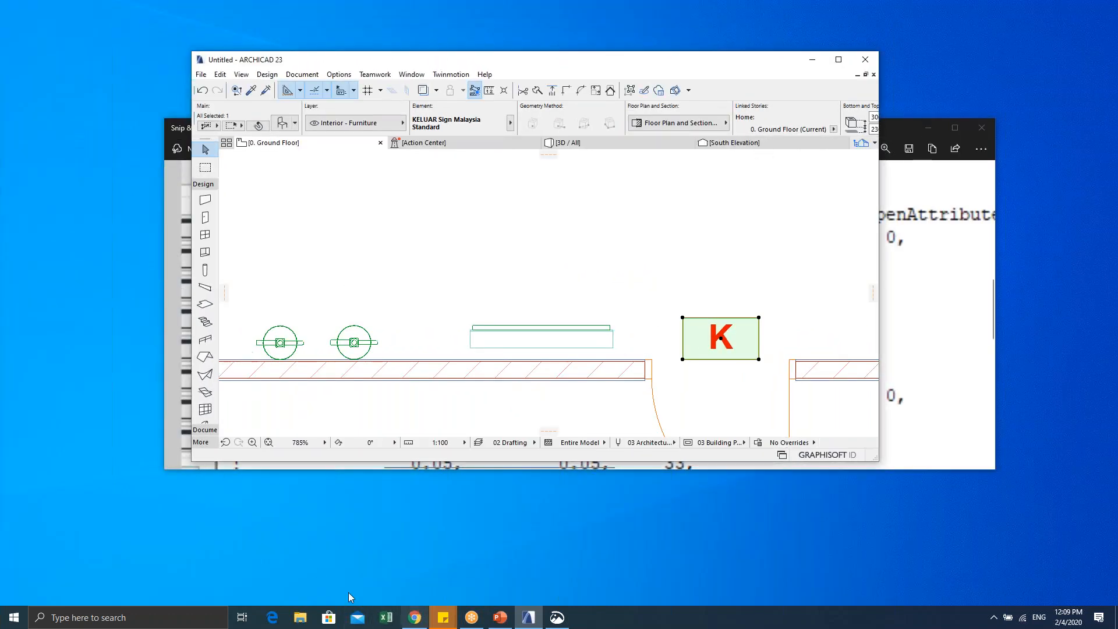
left_click(128, 617)
type("ARC")
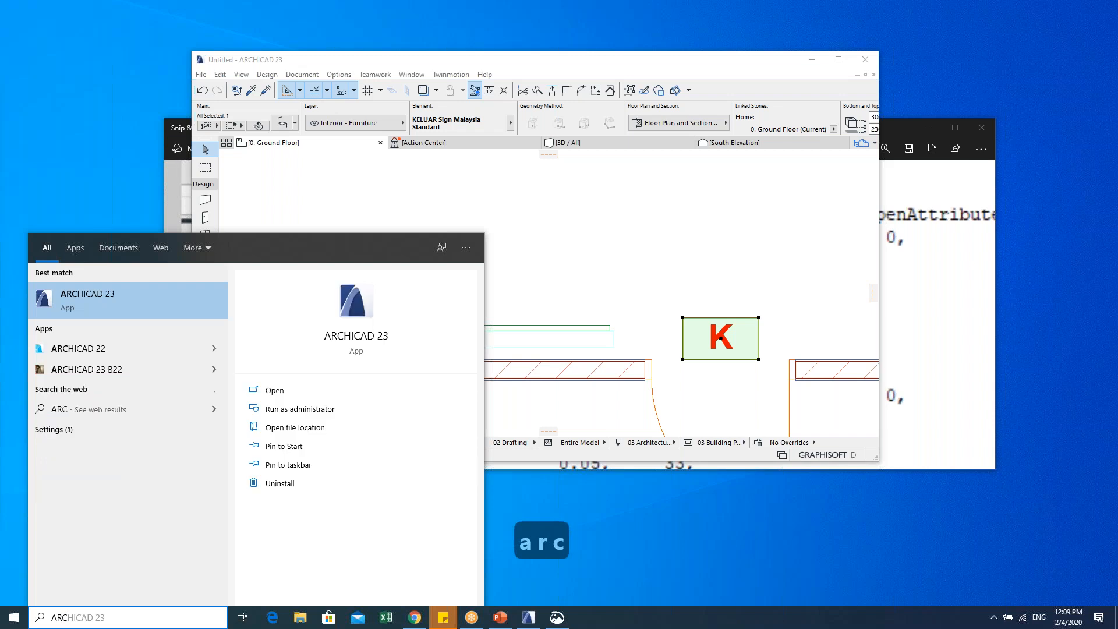
type("hi")
left_click(89, 297)
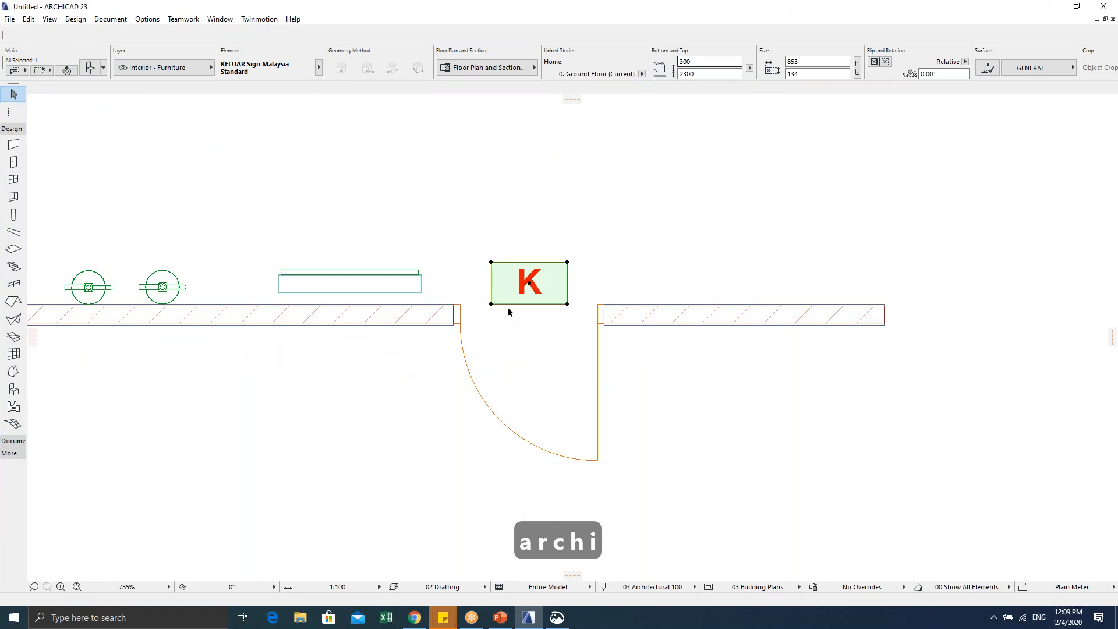
Step: Browse the K sign's 3D script settings, then cancel the dialog without changes
key("ctrl+t")
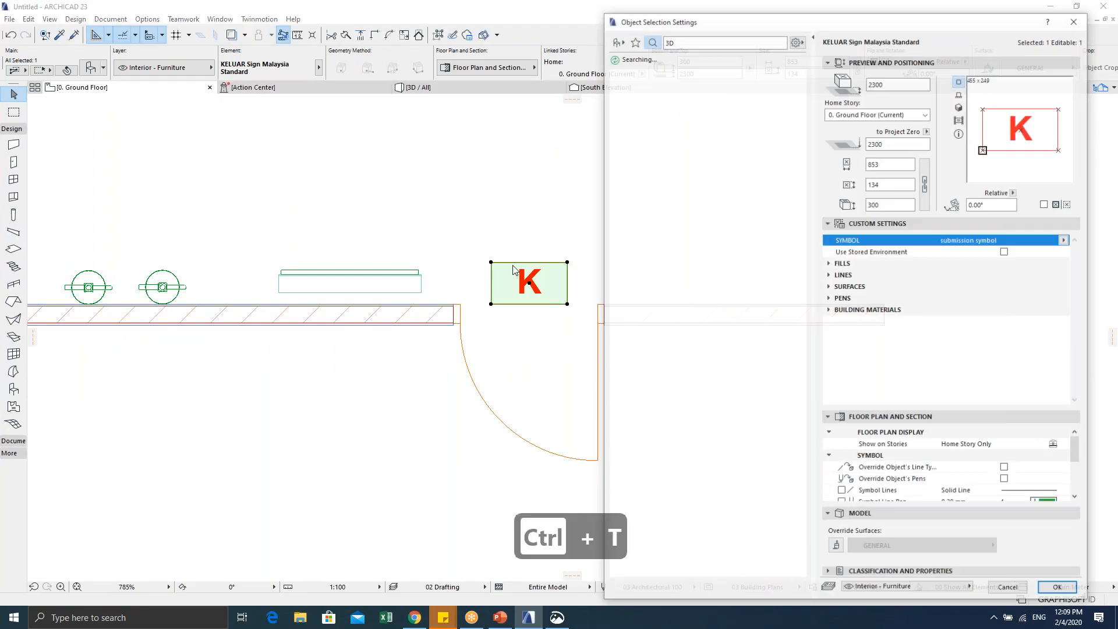
type("3D")
scroll(752, 371, "down", 4)
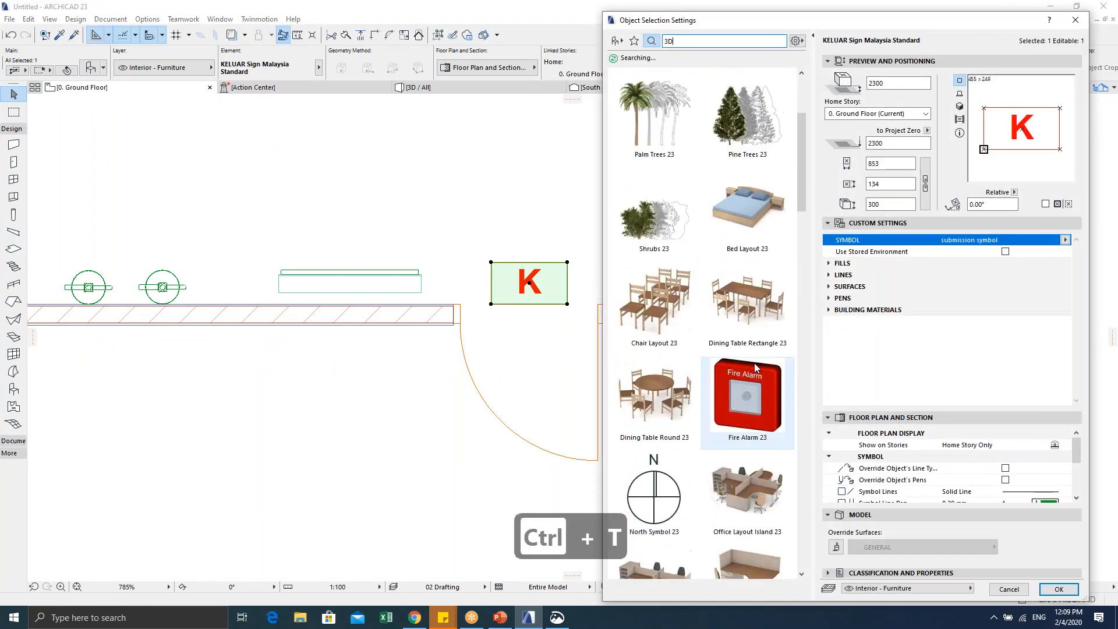
scroll(759, 359, "down", 5)
scroll(759, 359, "down", 3)
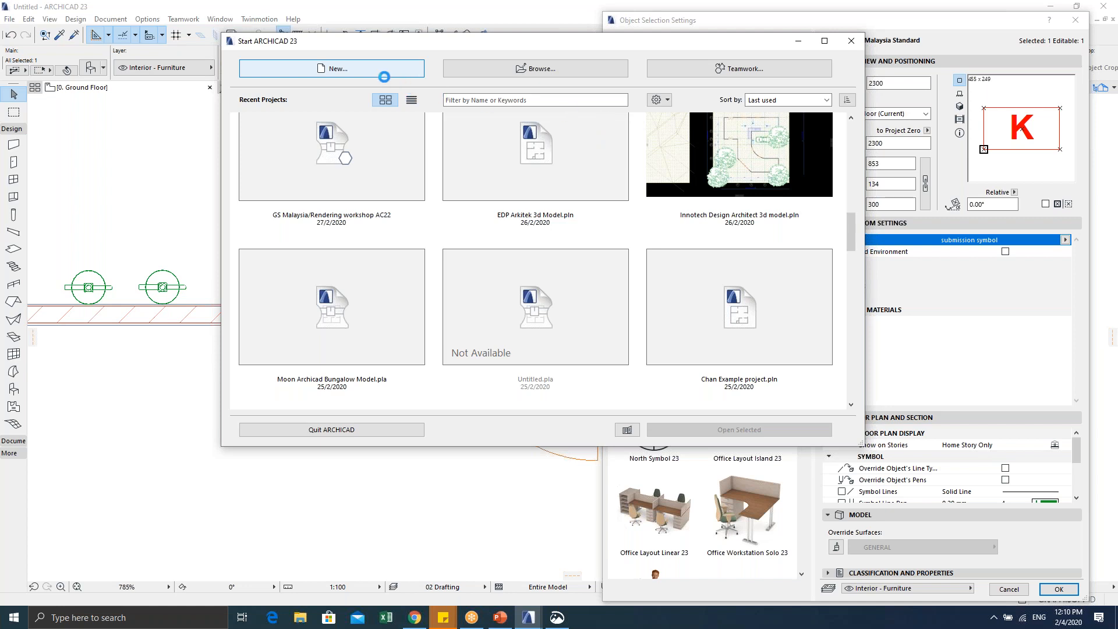
left_click(551, 20)
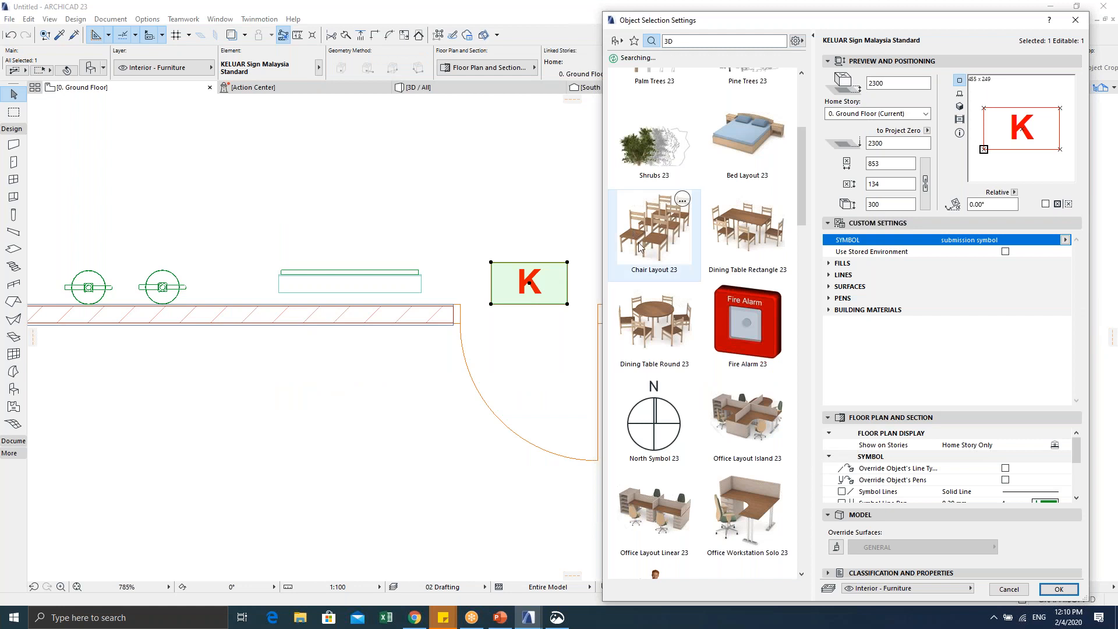
left_click(1007, 589)
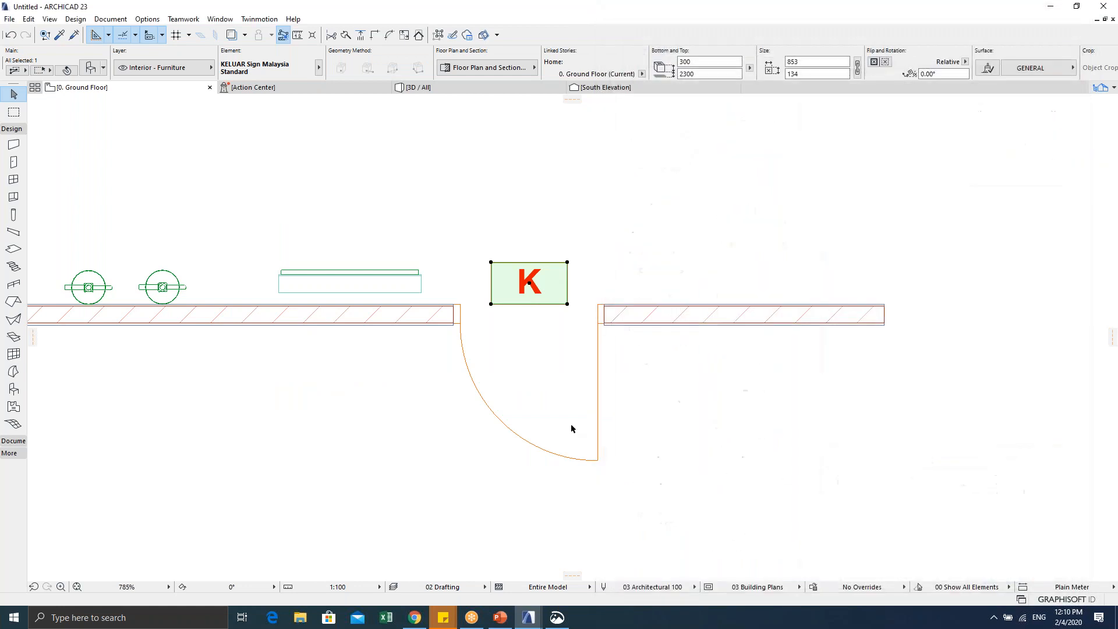
Step: Clear the plan selection and bring up the File menu
scroll(467, 435, "down", 2)
key("Escape")
key("Escape")
key("Escape")
key("Escape")
key("Escape")
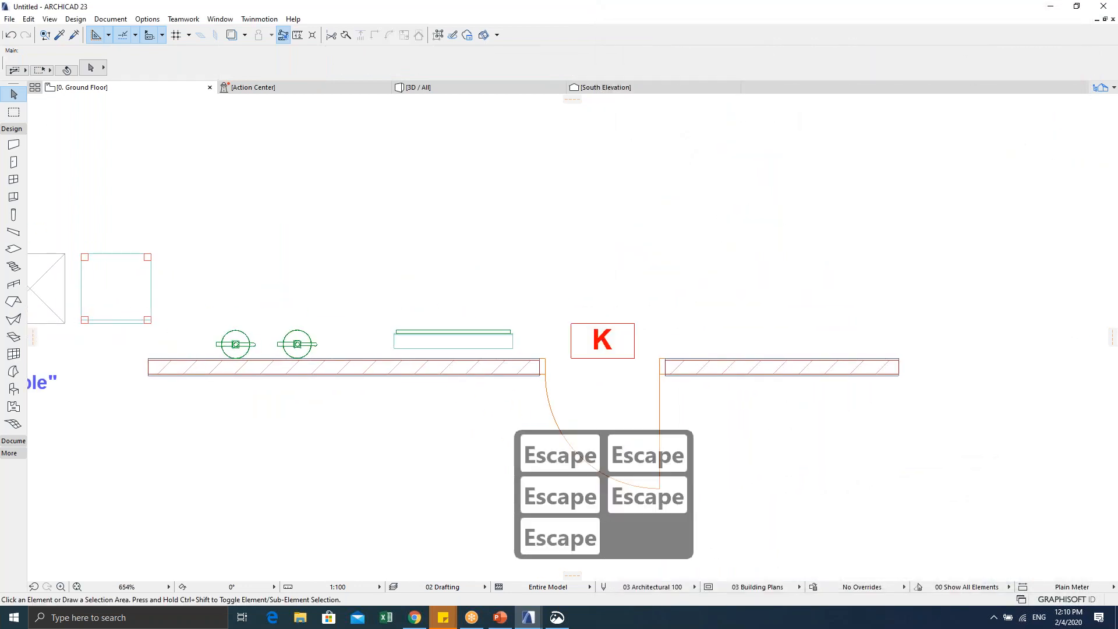
left_click(9, 19)
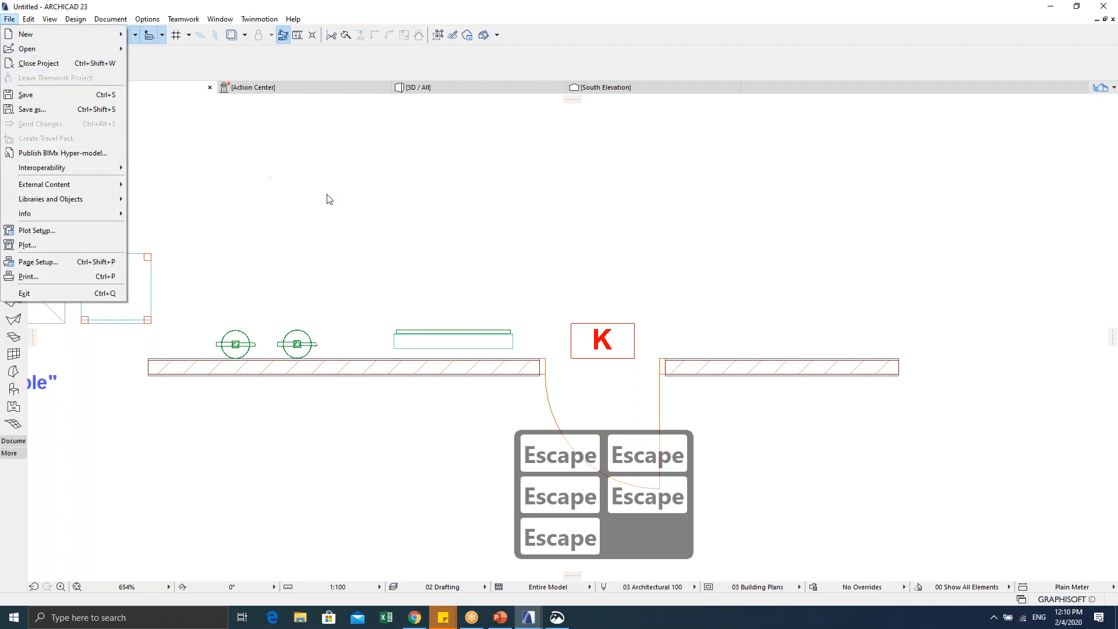
left_click(394, 227)
key("Escape")
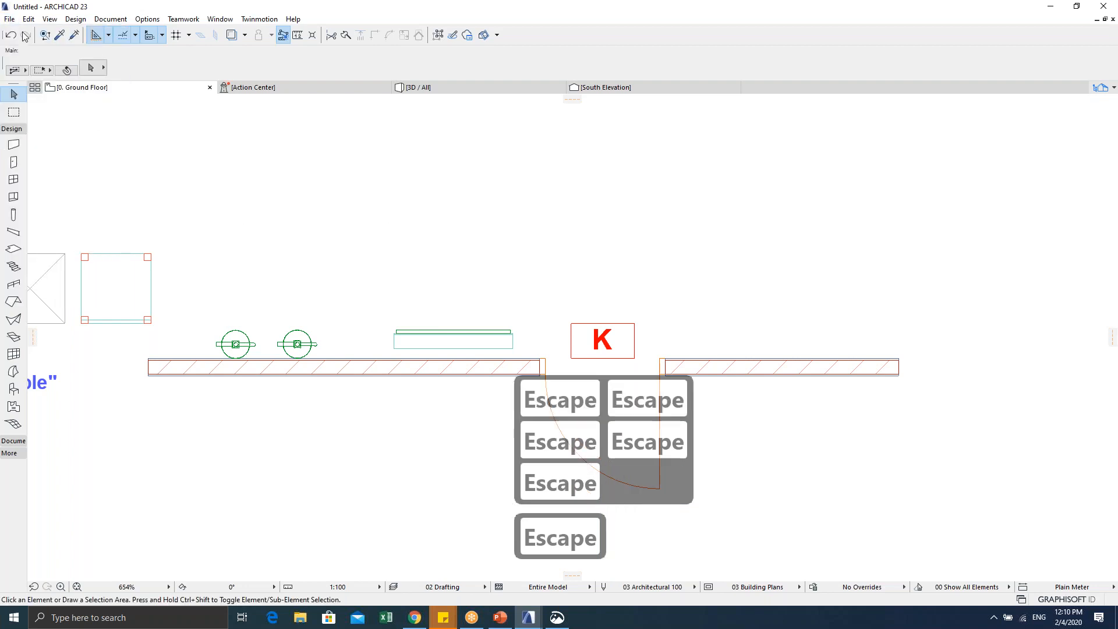
left_click(9, 19)
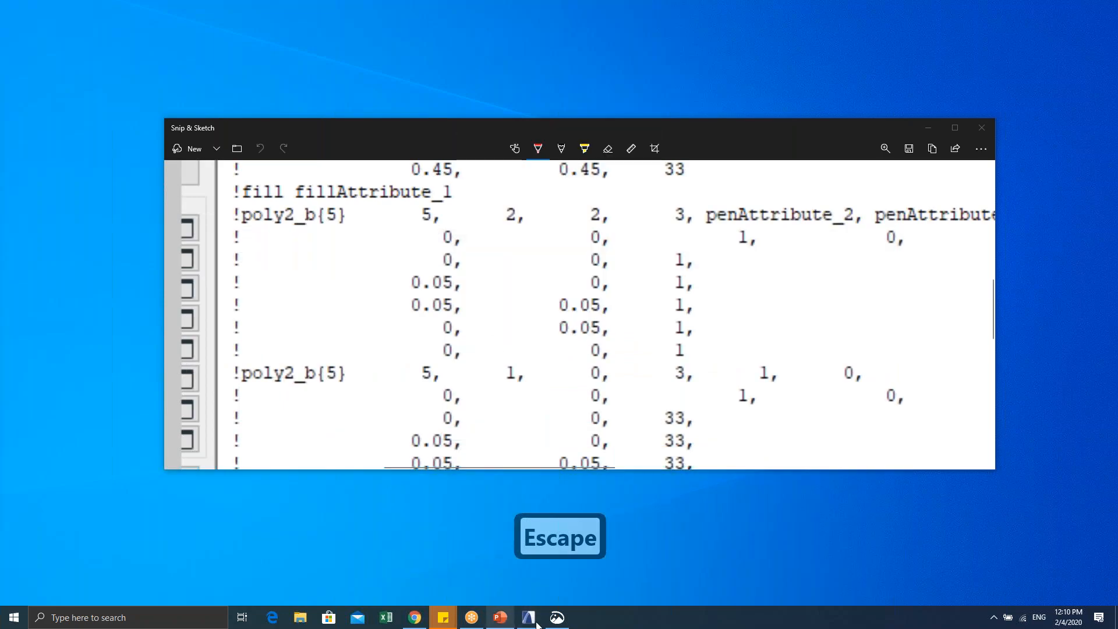
Step: In the second session's New Project dialog, choose Visualization Profile 23 and create the project
left_click(536, 623)
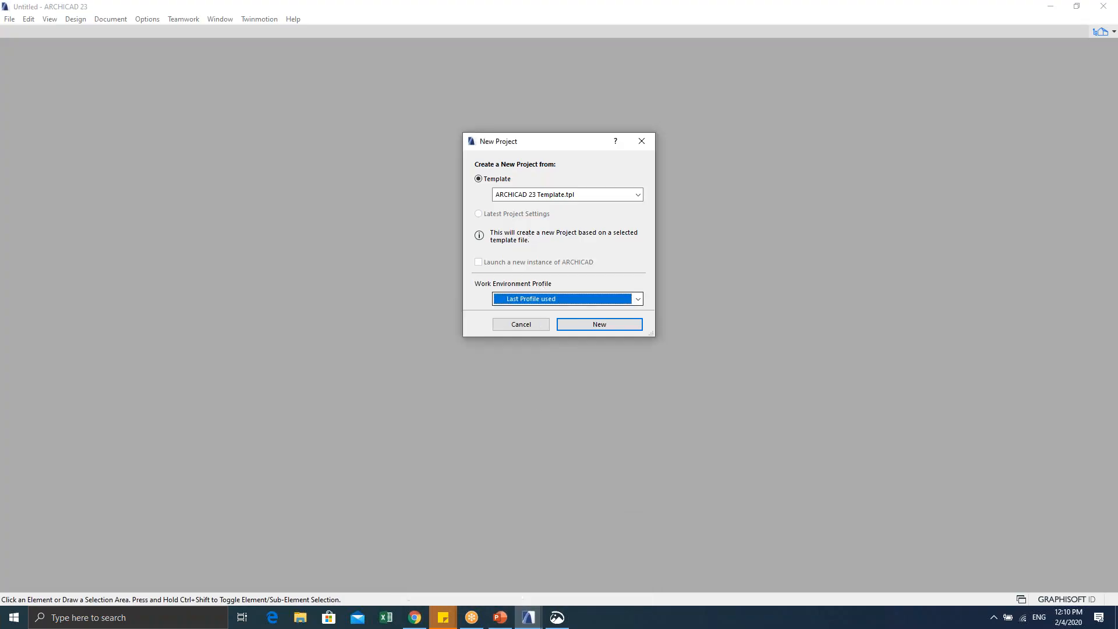
left_click(543, 299)
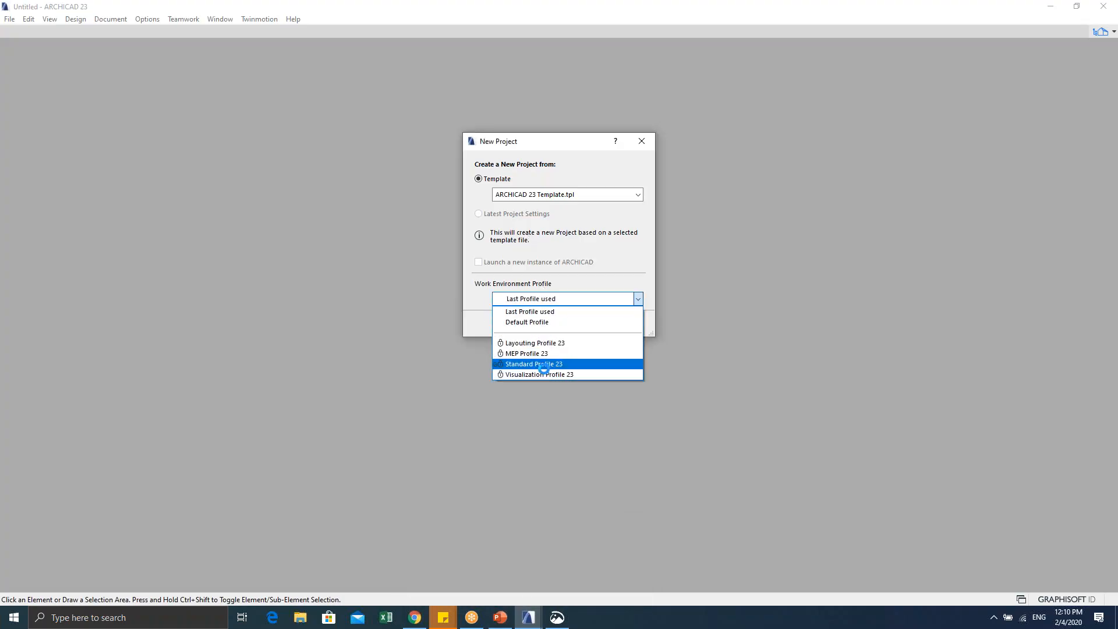
left_click(543, 374)
left_click(606, 328)
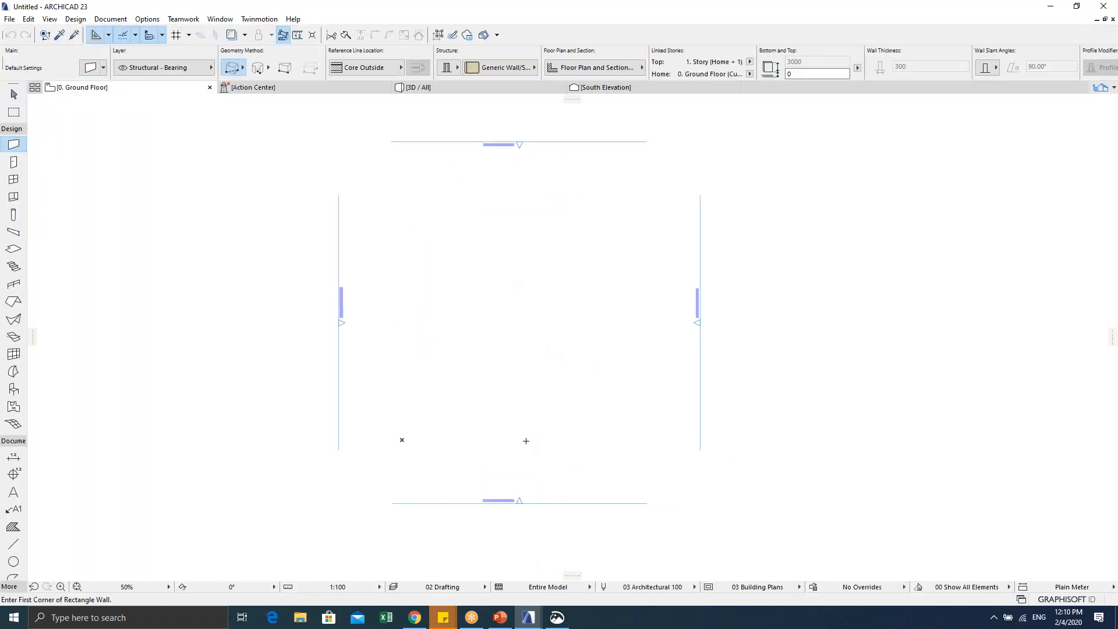
Step: Copy the K sign from the original project and paste it into the new blank project
mouse_move(538, 623)
left_click(504, 568)
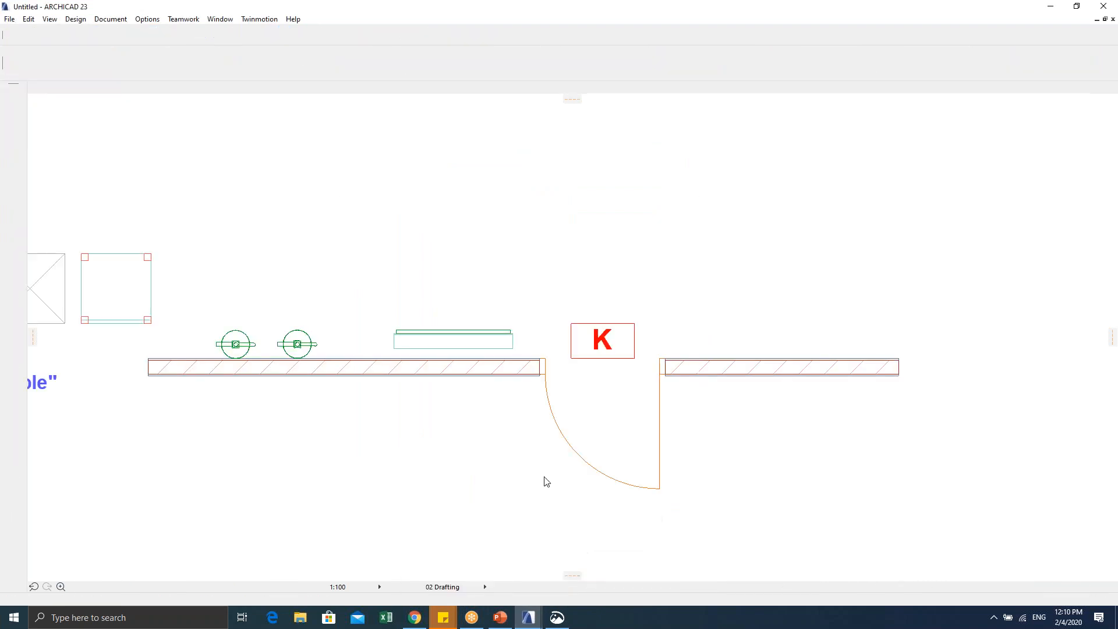
key("Escape")
left_click_drag(562, 315, 597, 348)
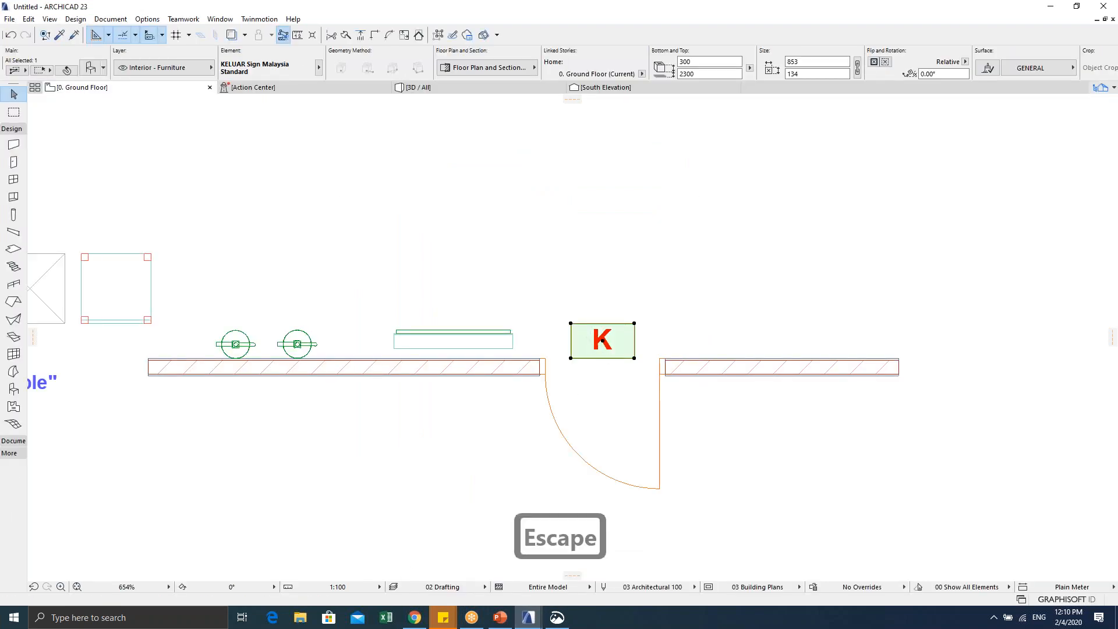
key("ctrl+c")
left_click(558, 575)
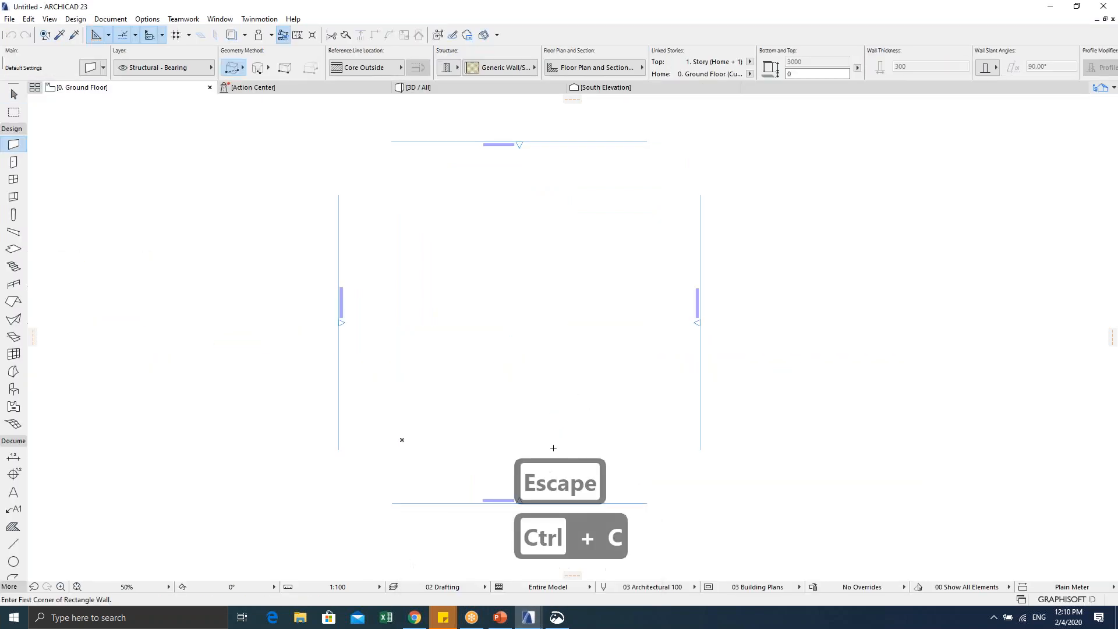
key("ctrl+v")
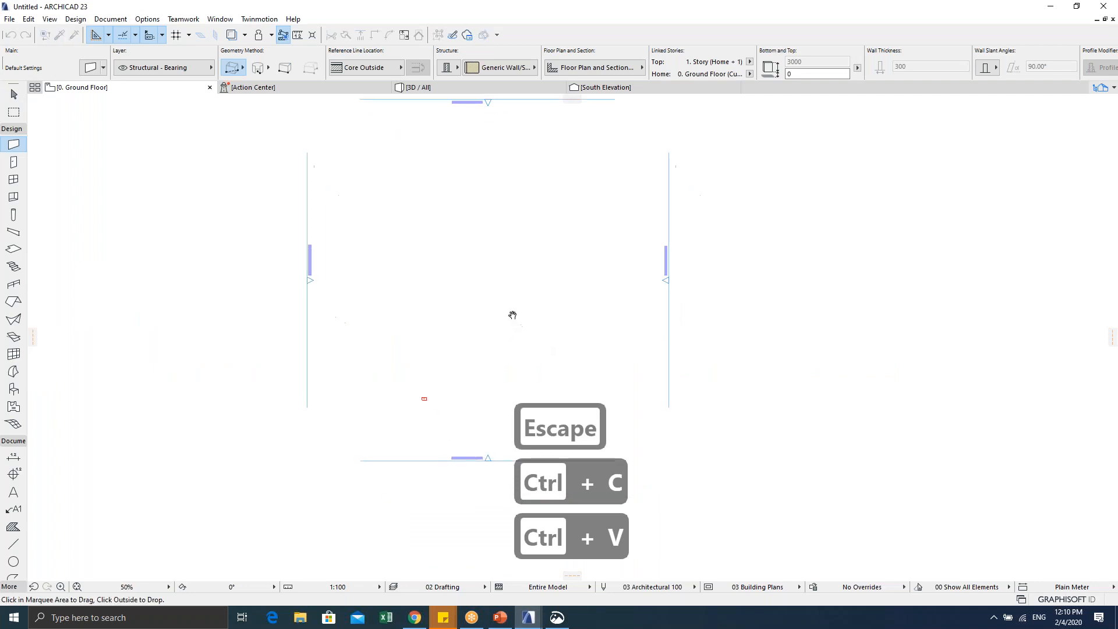
scroll(503, 341, "up", 8)
scroll(402, 340, "up", 7)
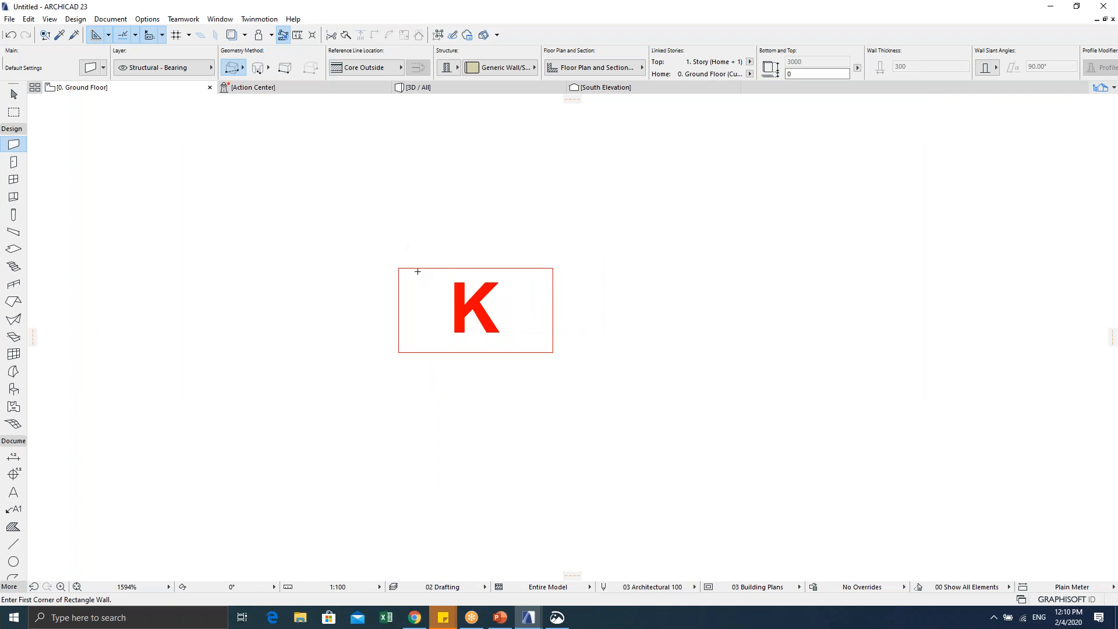
scroll(417, 271, "down", 4)
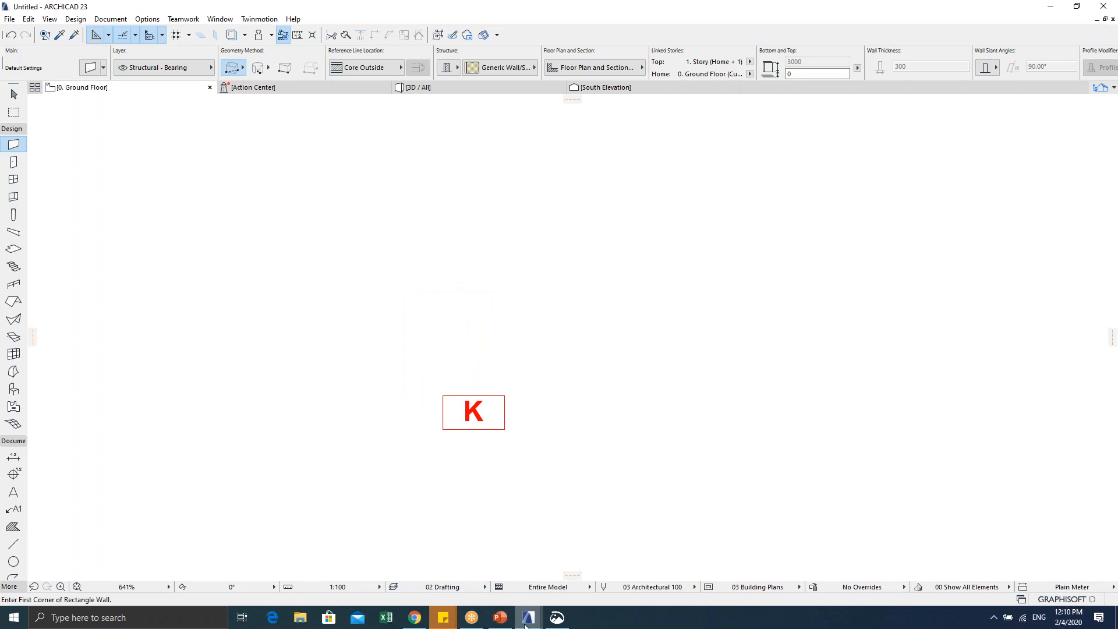
Step: Return to the original floor plan, deselect the K sign, and open File > Libraries and Objects
mouse_move(526, 625)
left_click(466, 567)
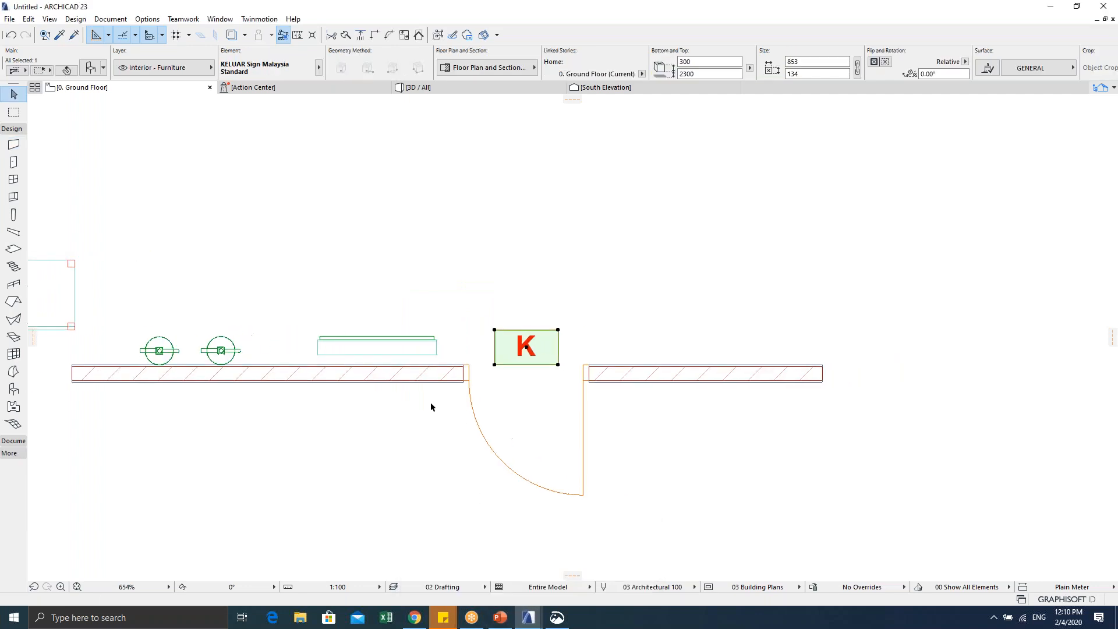
left_click(497, 313)
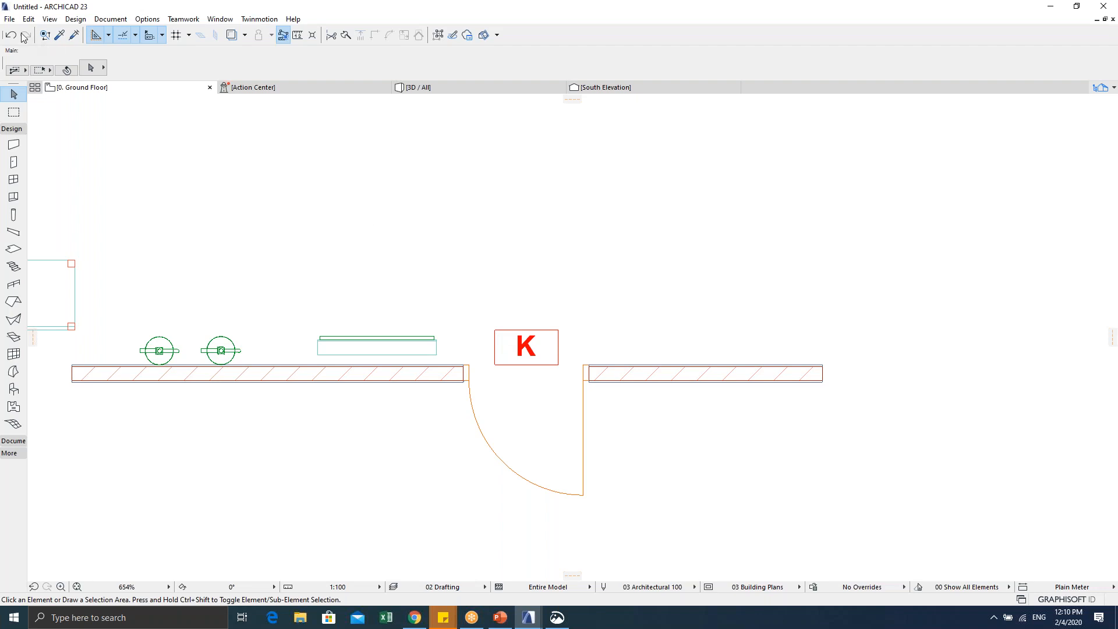
left_click(9, 20)
mouse_move(119, 197)
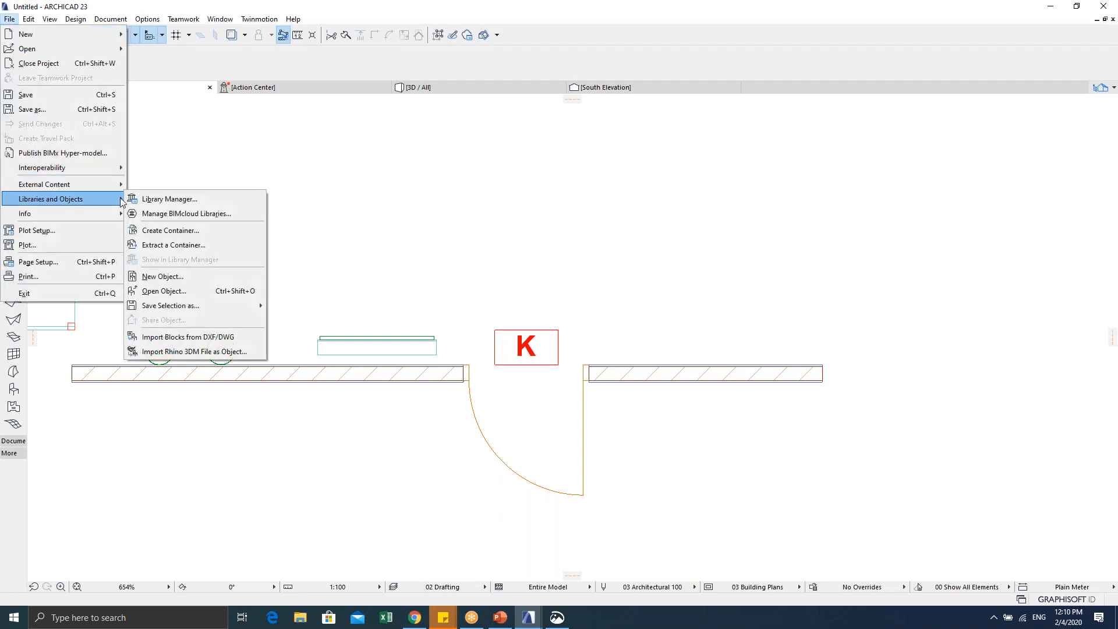
Step: Browse library objects like My Chair and KELUAR Sign in Open Object, trying view modes, then cancel
left_click(210, 295)
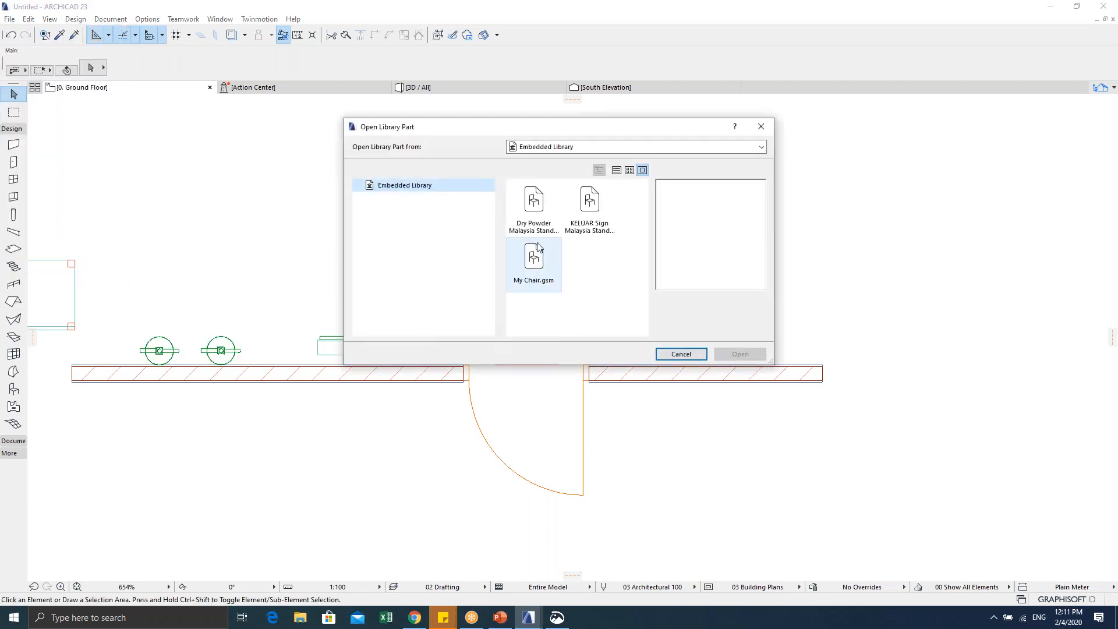
left_click(545, 263)
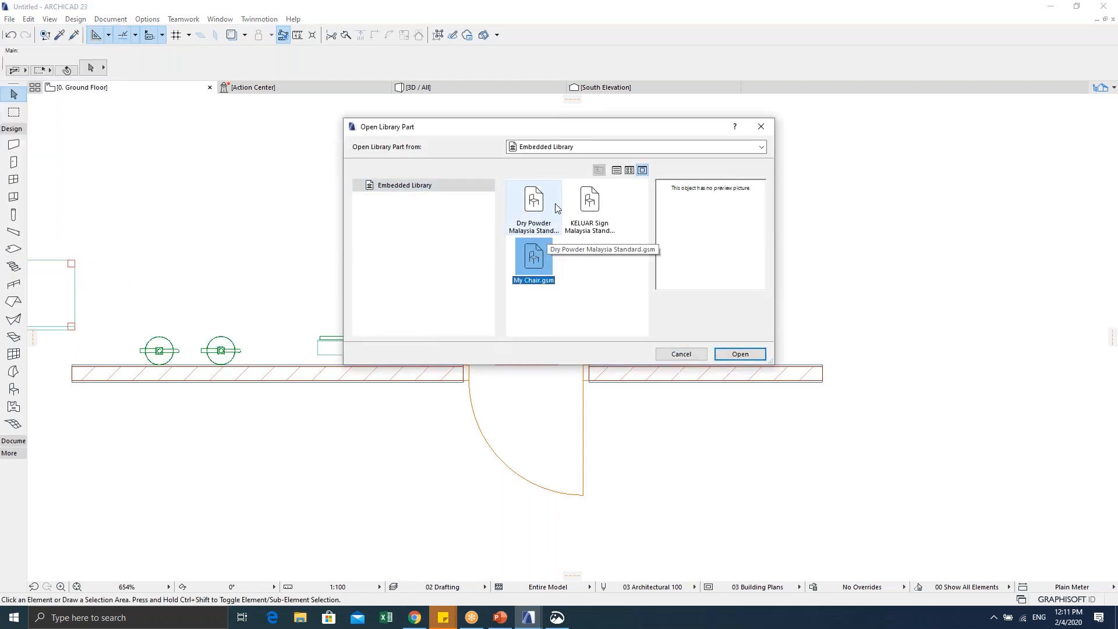
left_click(617, 170)
left_click(630, 170)
left_click(642, 170)
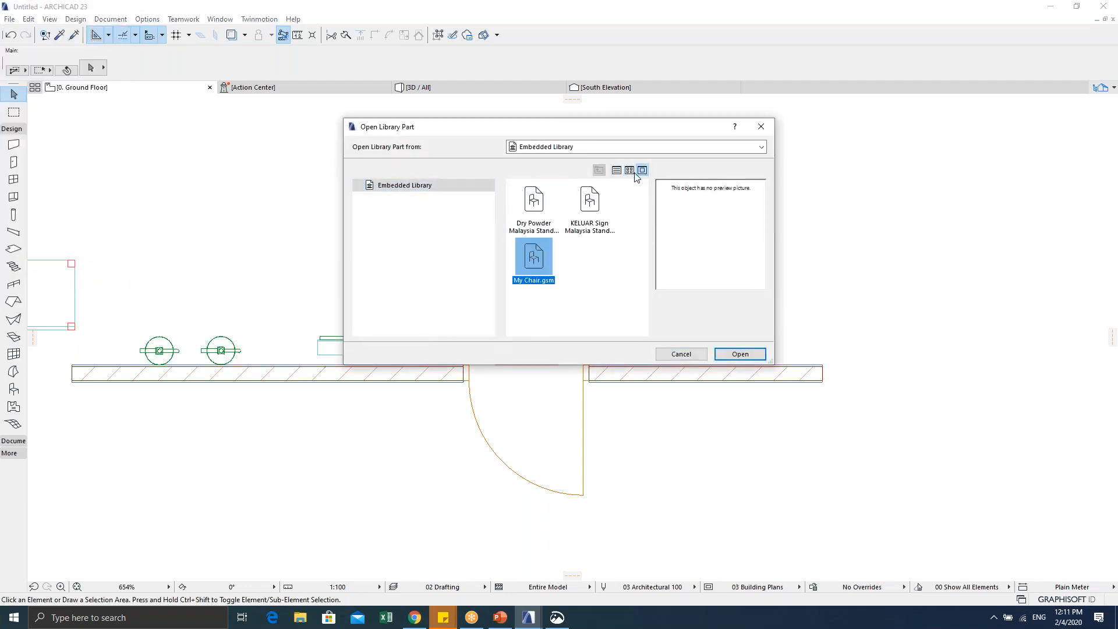
left_click(533, 203)
left_click(576, 207)
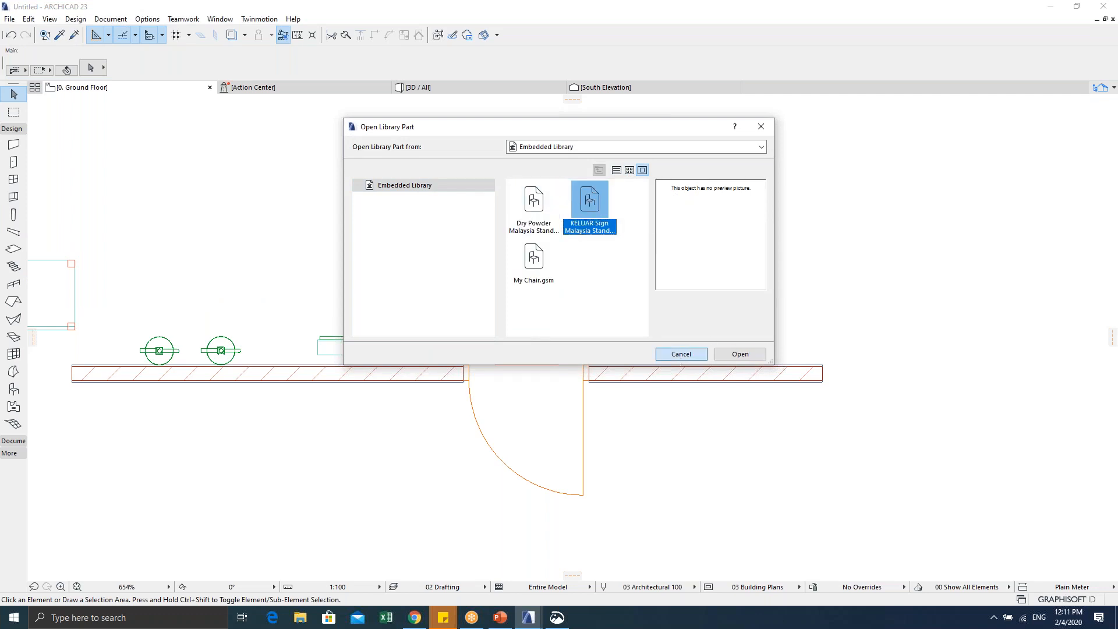
left_click(681, 354)
Step: Open the Library Manager from File > Libraries and Objects
left_click(8, 20)
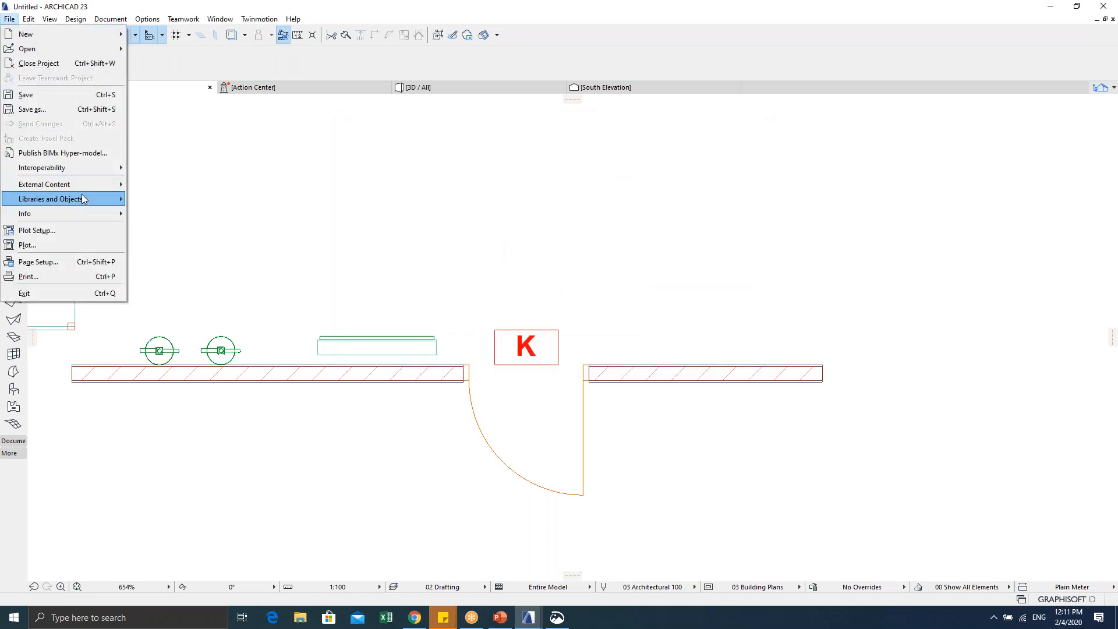
mouse_move(82, 196)
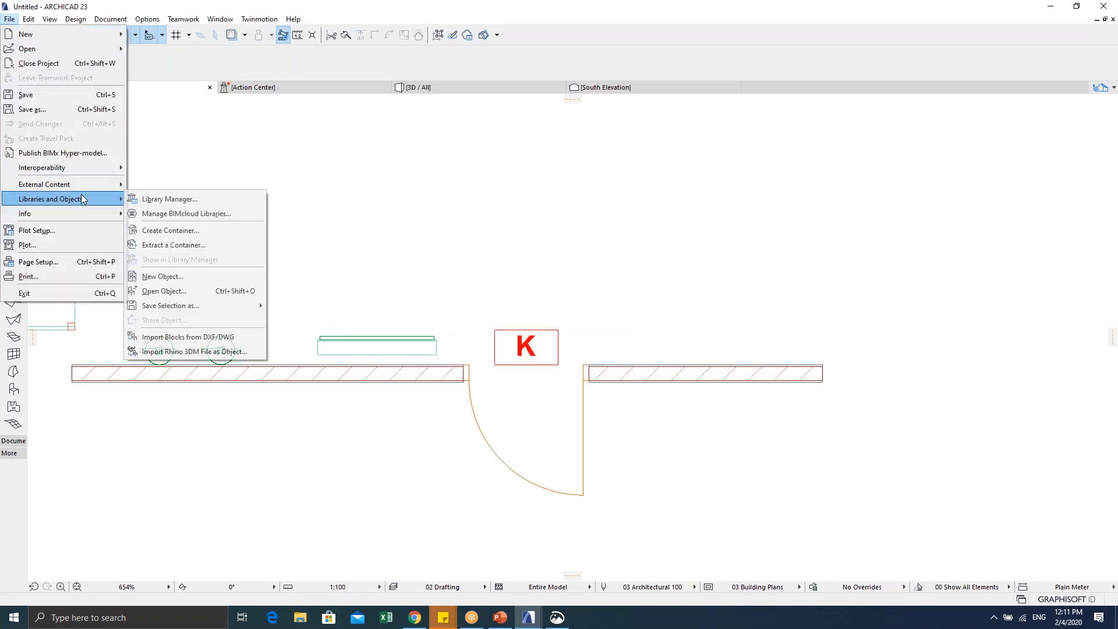
left_click(167, 199)
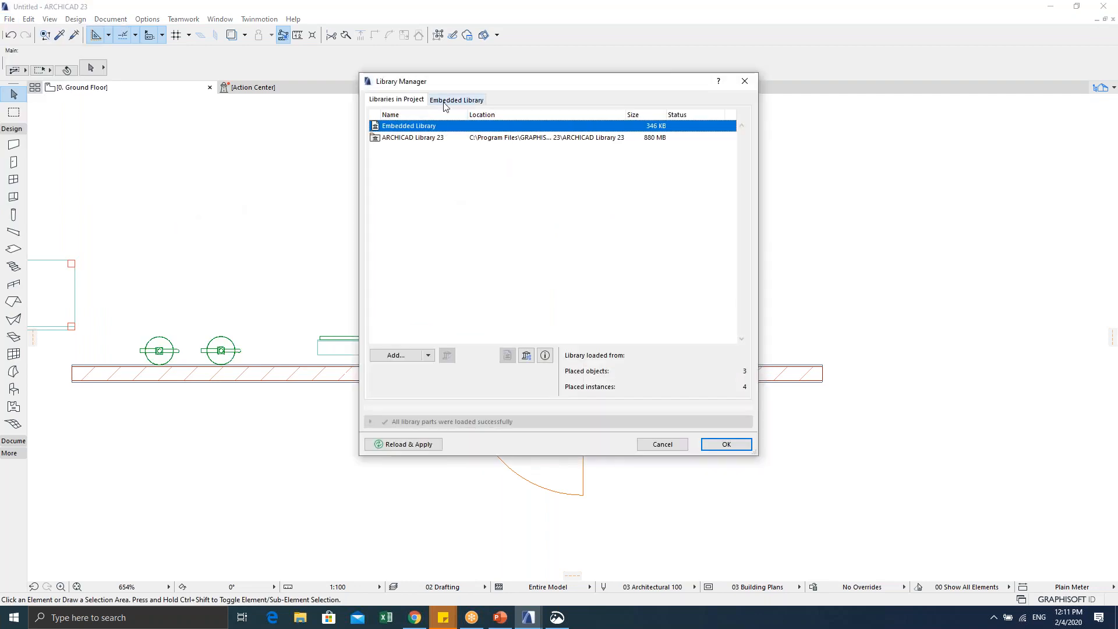
Step: View the Embedded Library contents, reopen the Library Manager, and select Dry Powder Malaysia Standard
left_click(444, 101)
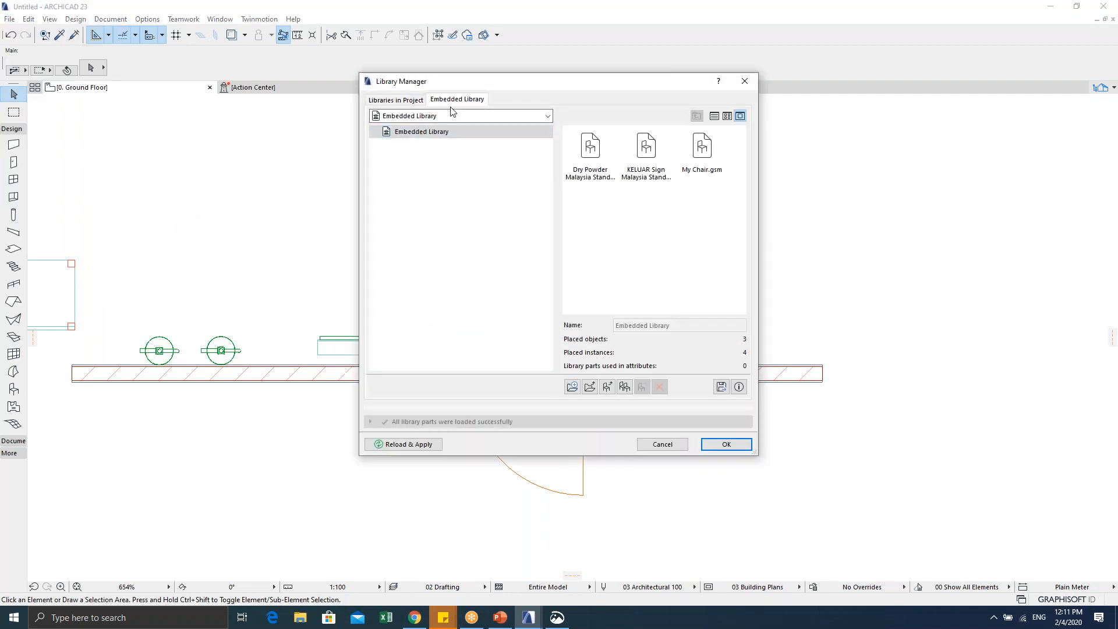
left_click(649, 444)
left_click(10, 20)
mouse_move(64, 201)
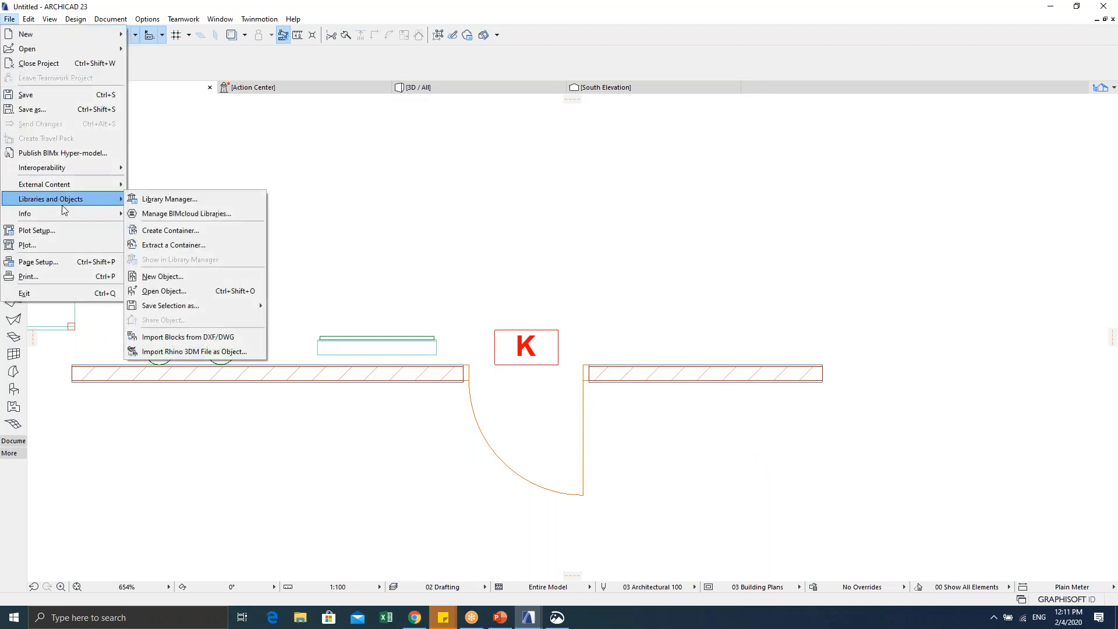
left_click(169, 200)
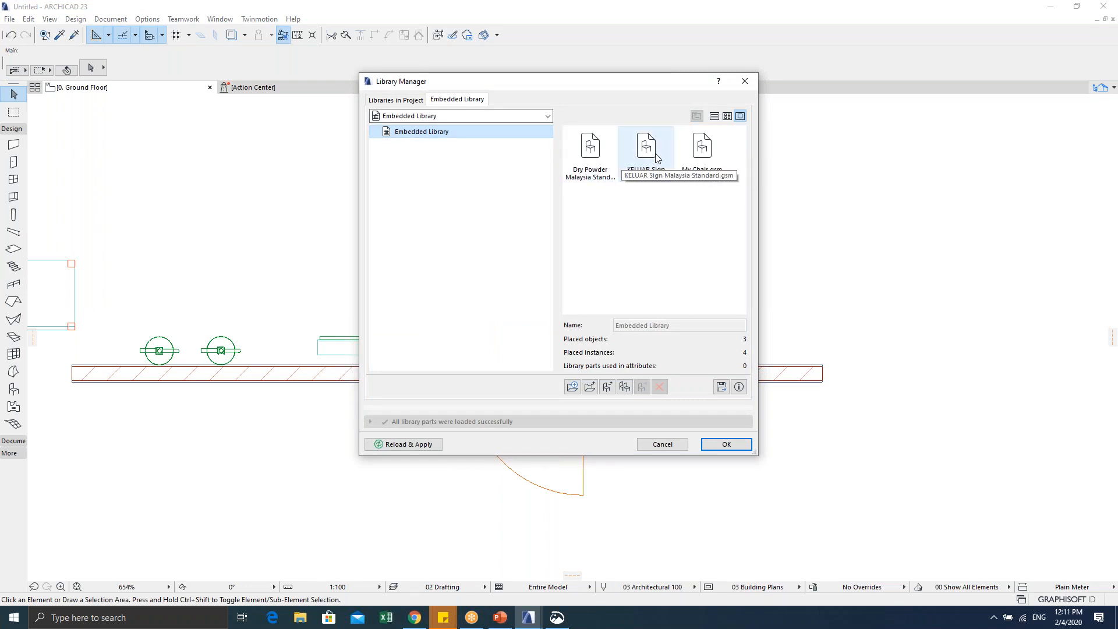
left_click(591, 155)
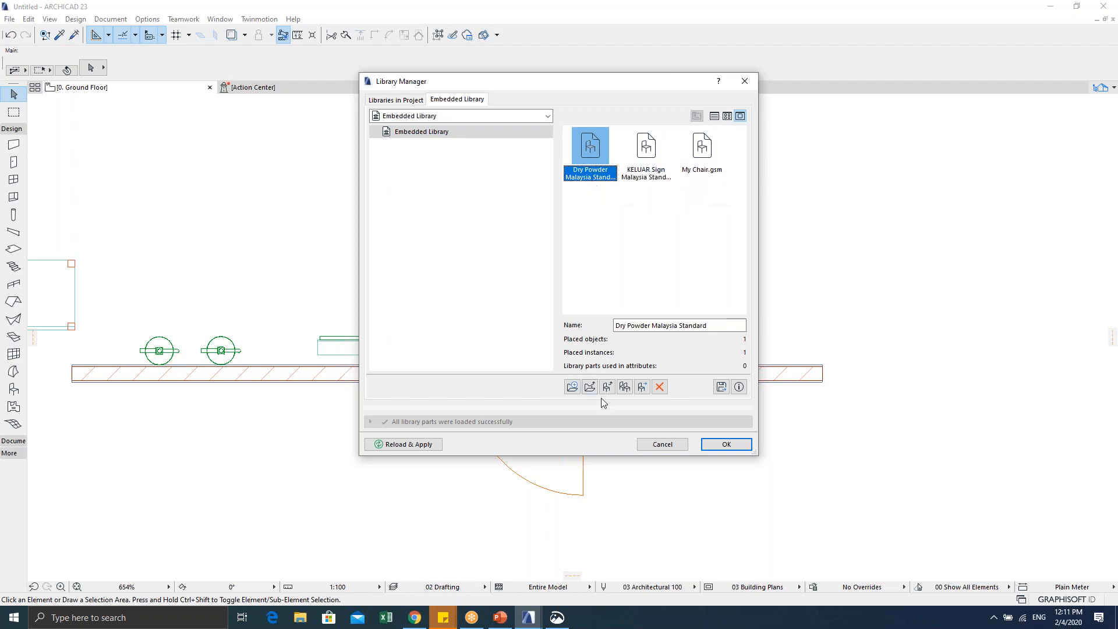
Step: Export the Dry Powder object into a new 'My Object' folder in Documents
left_click(722, 387)
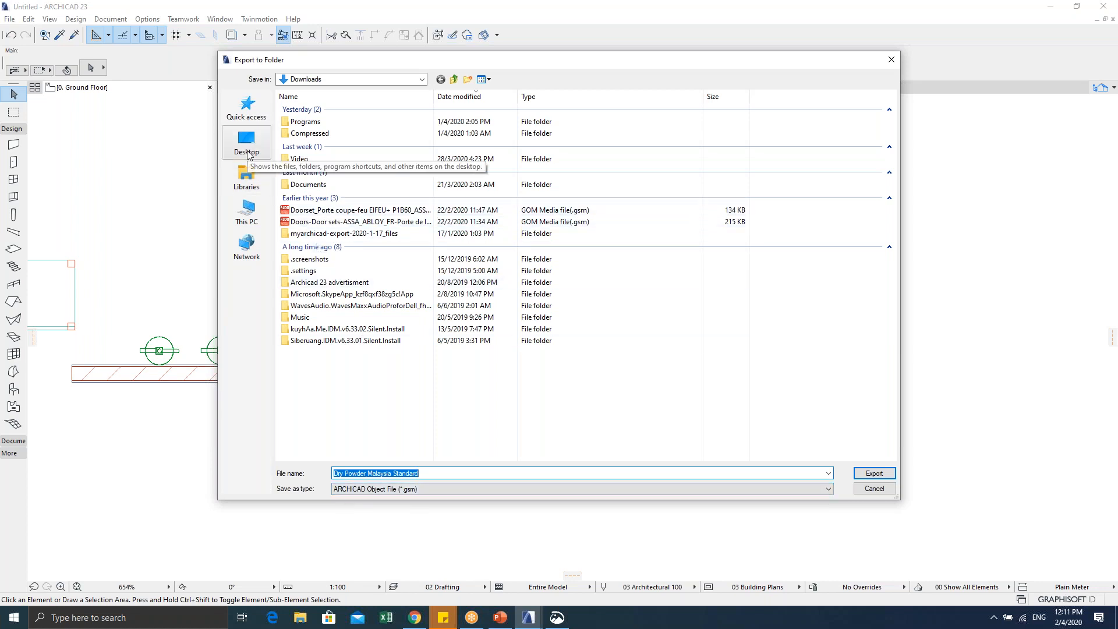
left_click(247, 214)
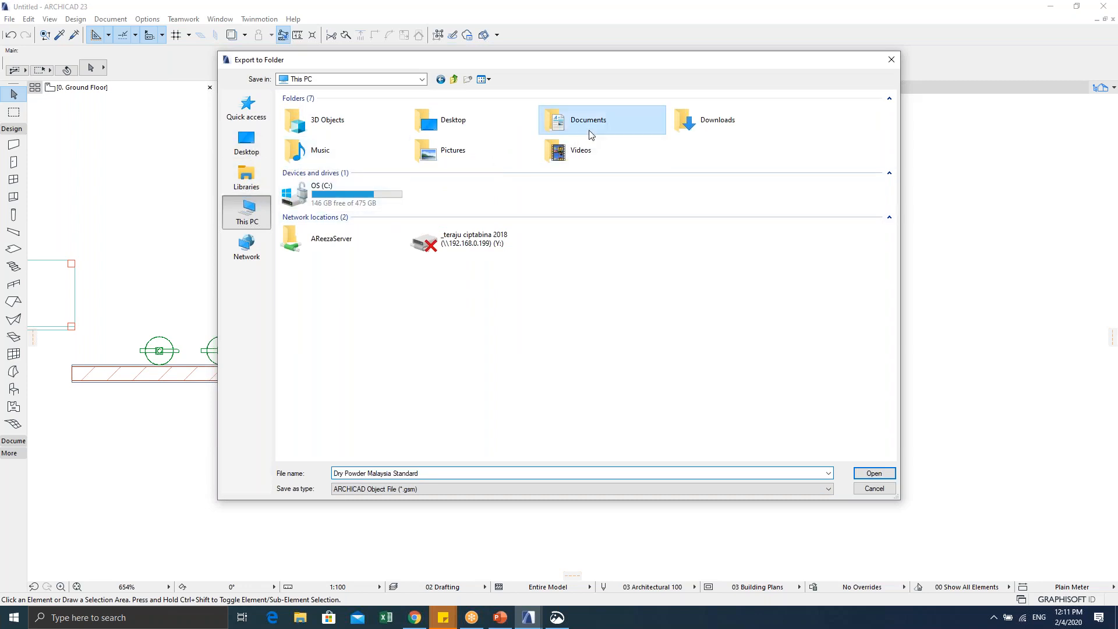
double_click(568, 120)
right_click(352, 359)
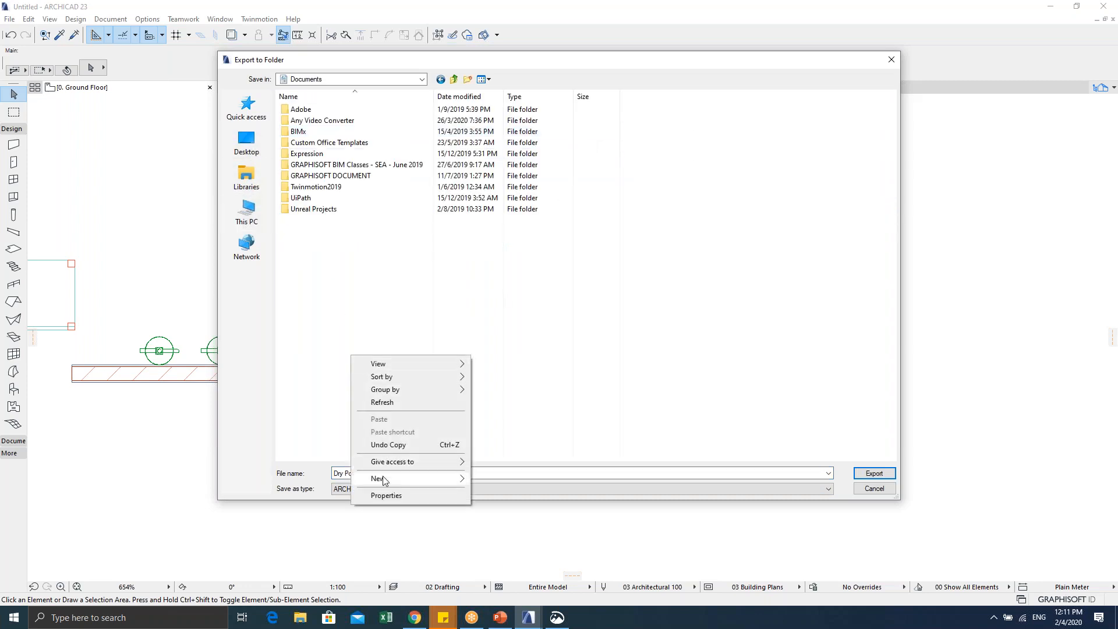
mouse_move(421, 479)
left_click(528, 480)
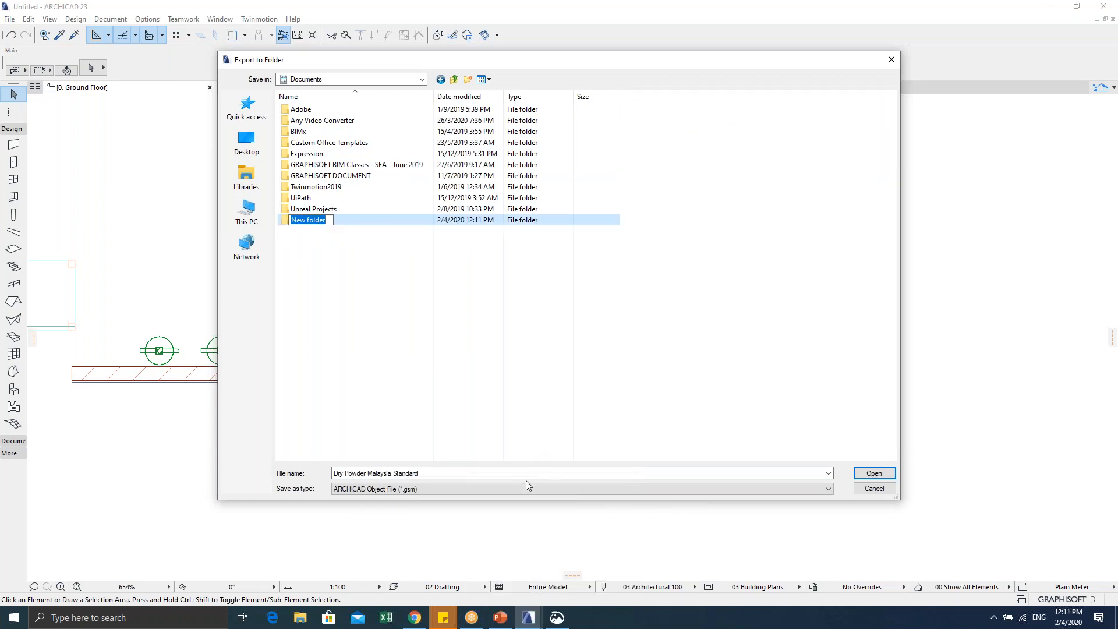
type("mY s")
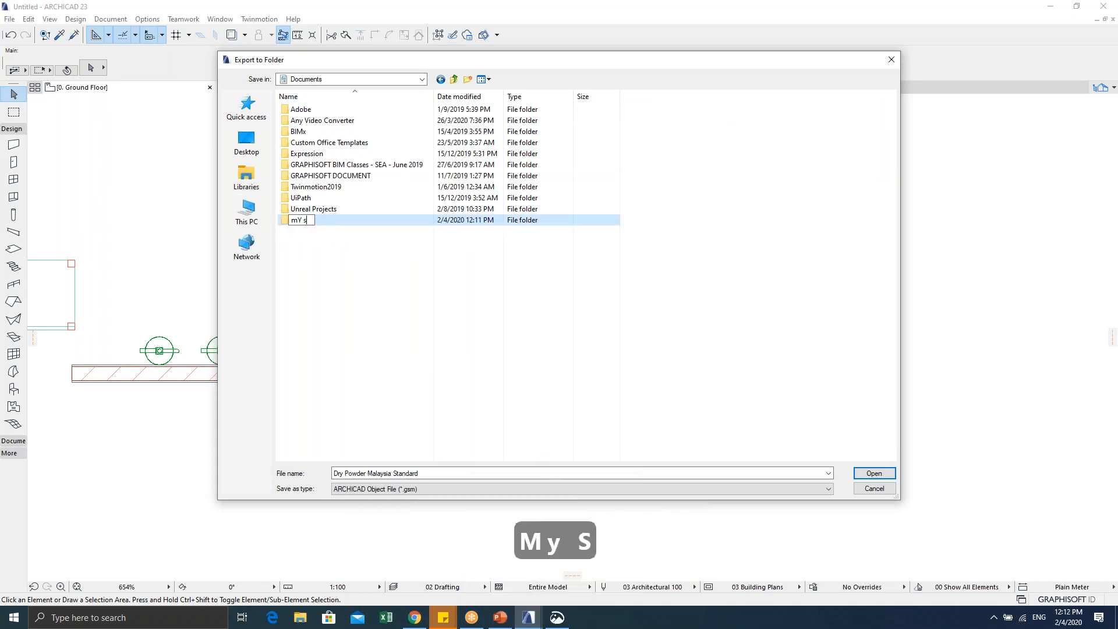
type("UBMISSION")
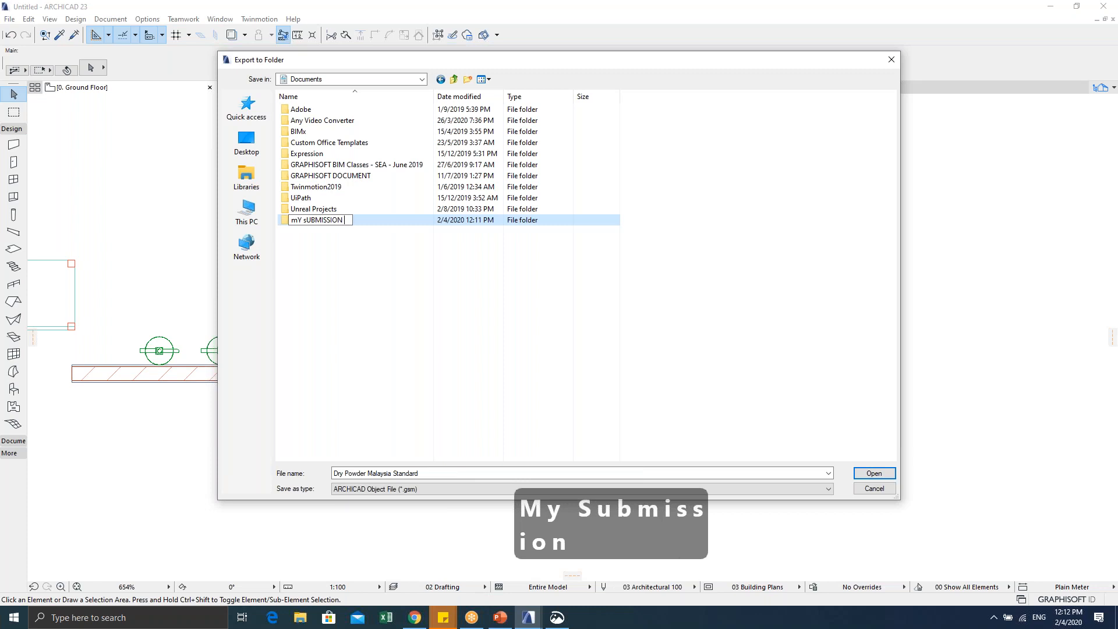
type(" oBJECT")
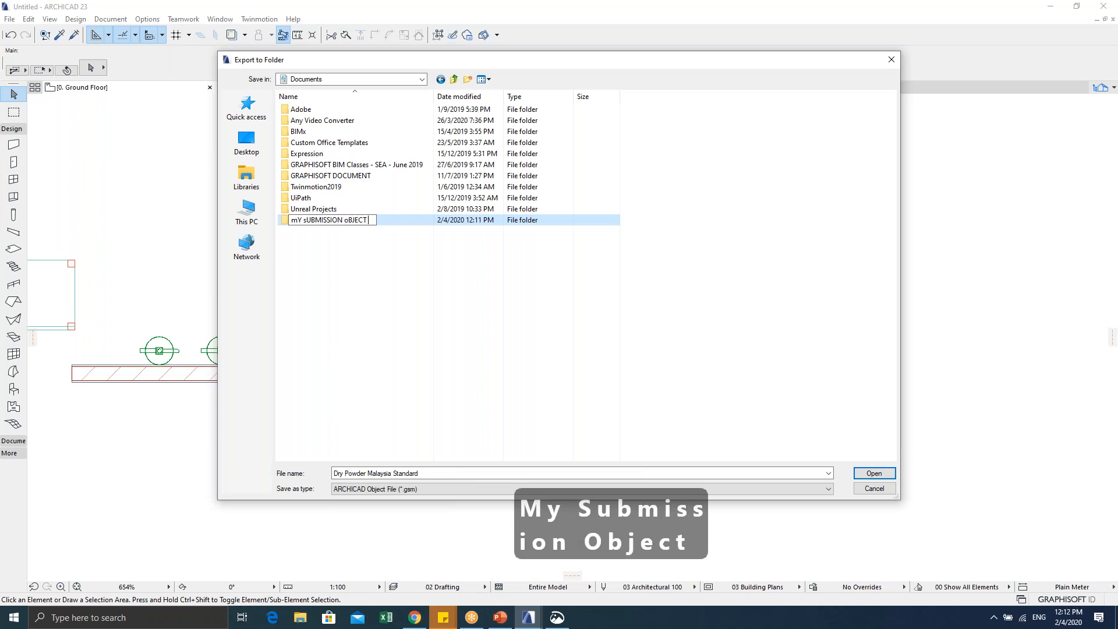
type(" sT")
key("BackSpace")
key("BackSpace")
key("BackSpace")
key("BackSpace")
key("BackSpace")
key("BackSpace")
key("BackSpace")
key("BackSpace")
key("BackSpace")
key("BackSpace")
key("BackSpace")
key("BackSpace")
key("BackSpace")
key("BackSpace")
key("BackSpace")
key("BackSpace")
key("BackSpace")
key("BackSpace")
key("BackSpace")
key("BackSpace")
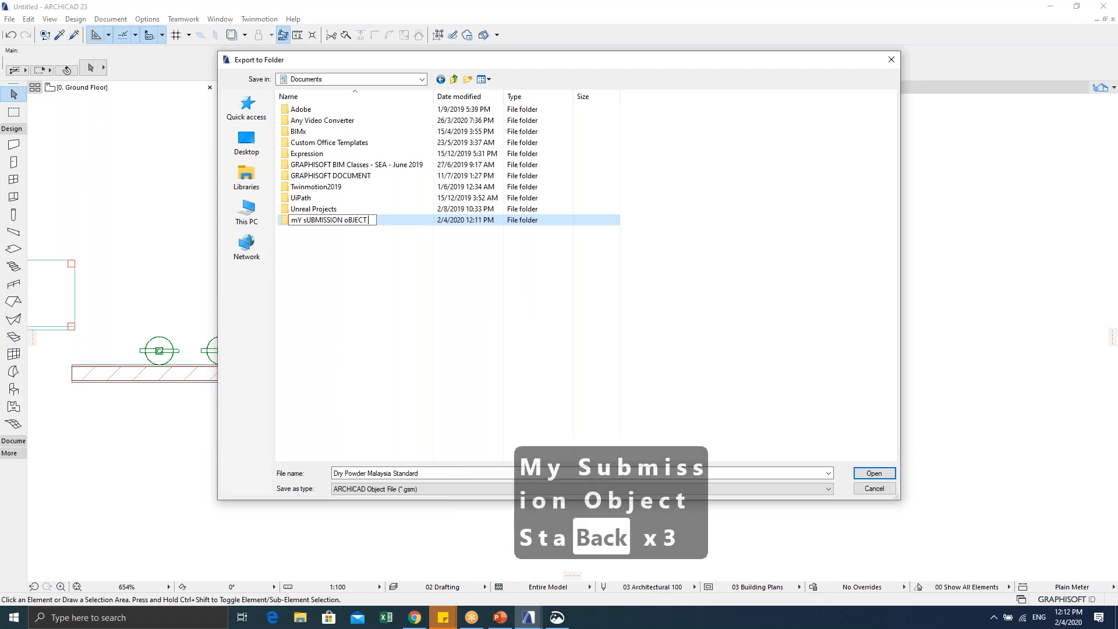
key("BackSpace")
key("BackSpace")
key("BackSpace")
key("BackSpace")
key("BackSpace")
key("Caps_Lock")
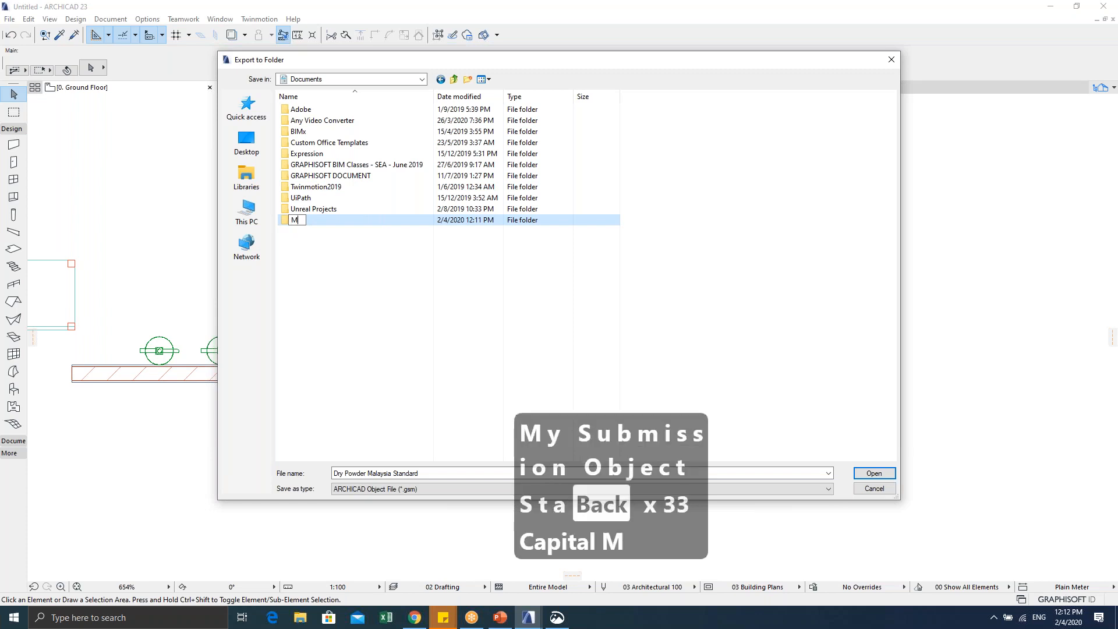
type("My Object")
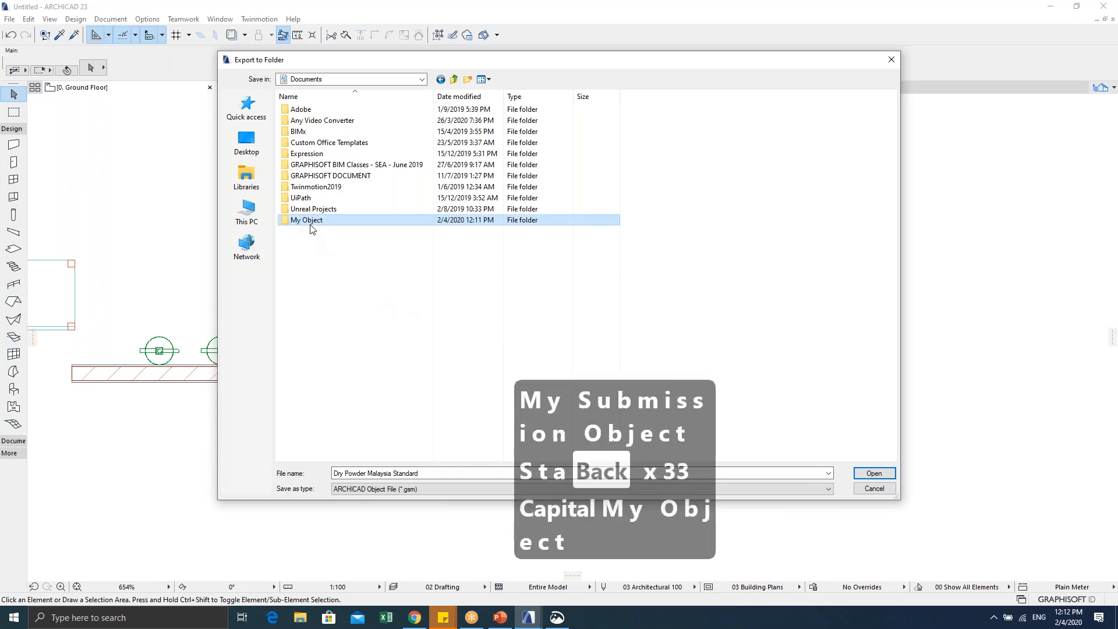
double_click(312, 221)
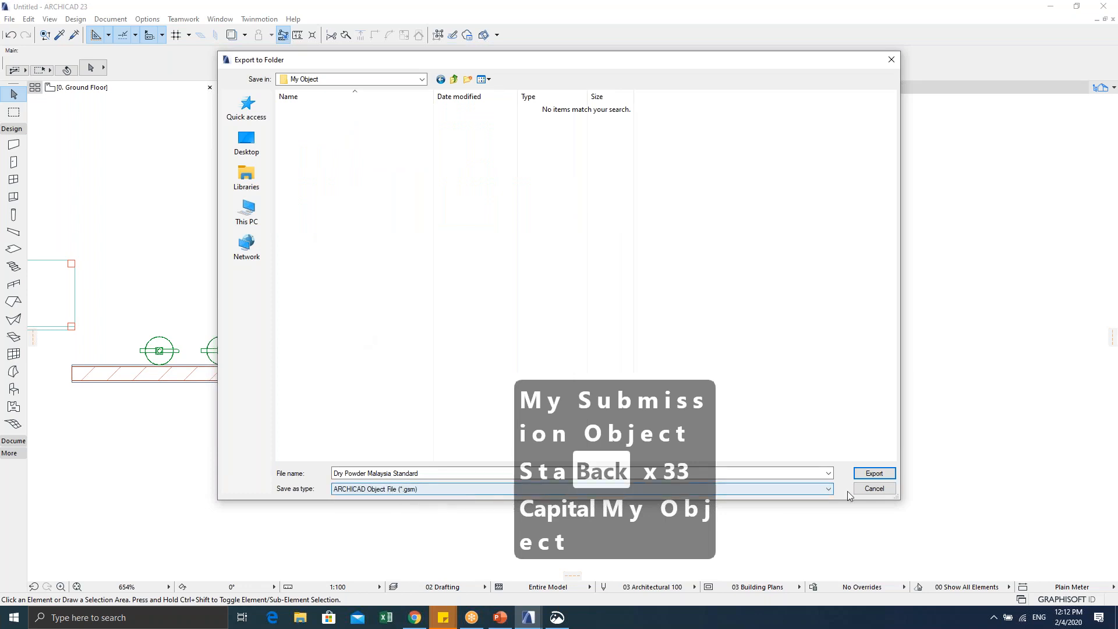
left_click(873, 473)
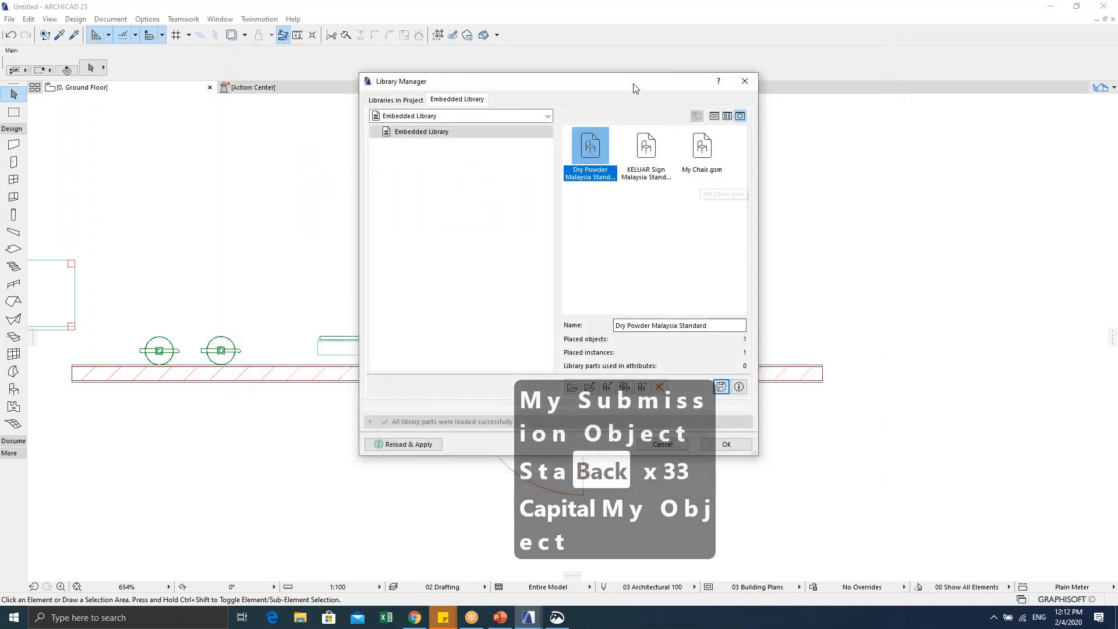
Step: Export KELUAR Sign and My Chair into My Object, then close the Library Manager
left_click_drag(621, 81, 534, 70)
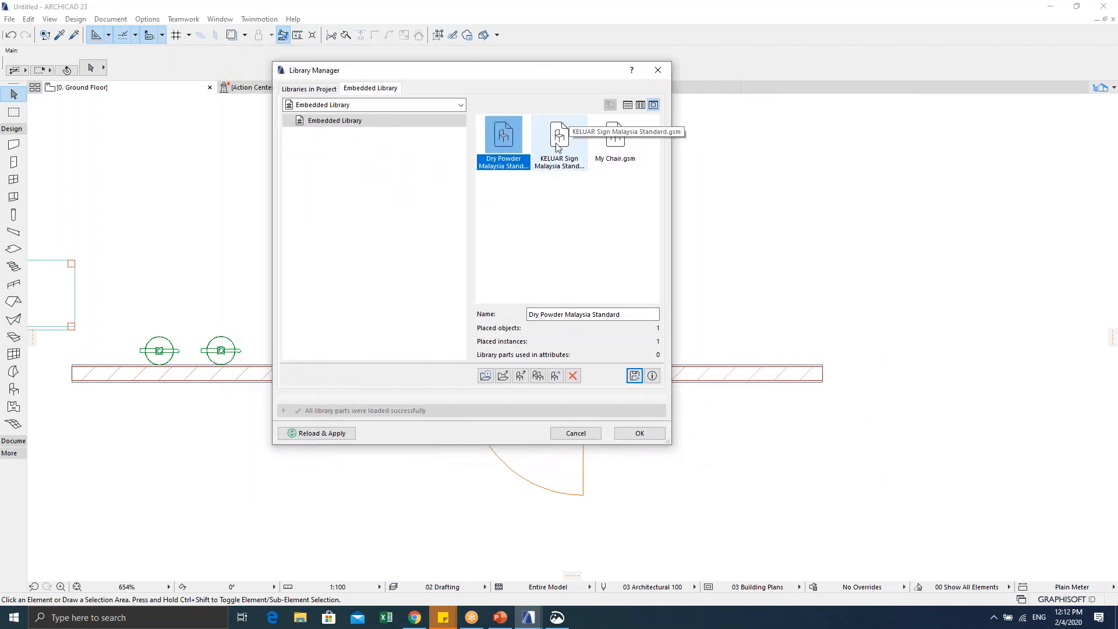
left_click(557, 147)
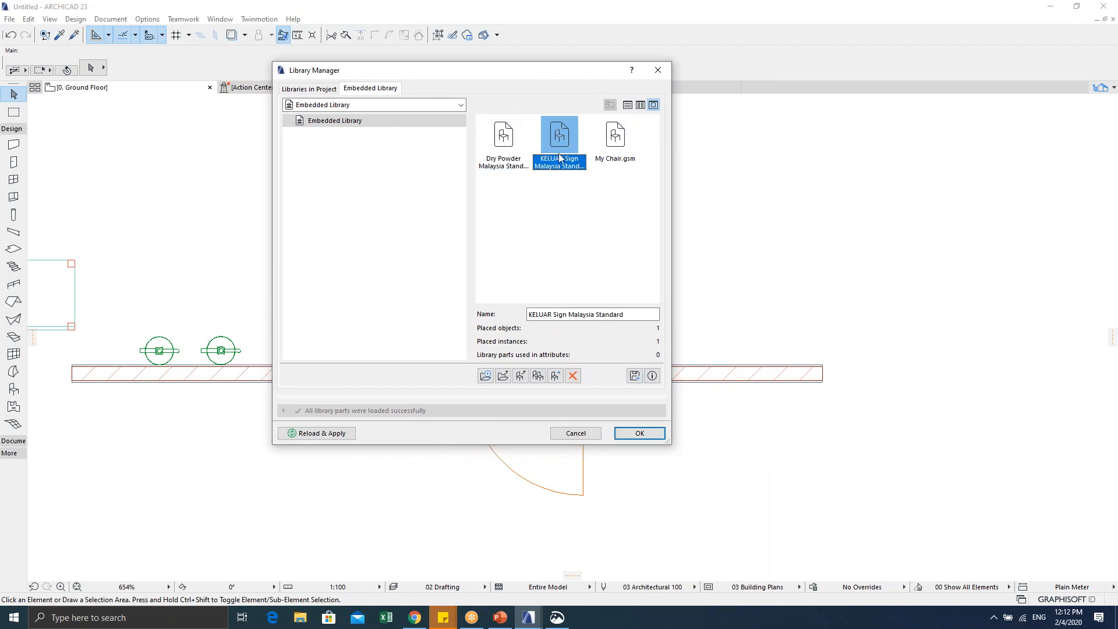
left_click(635, 376)
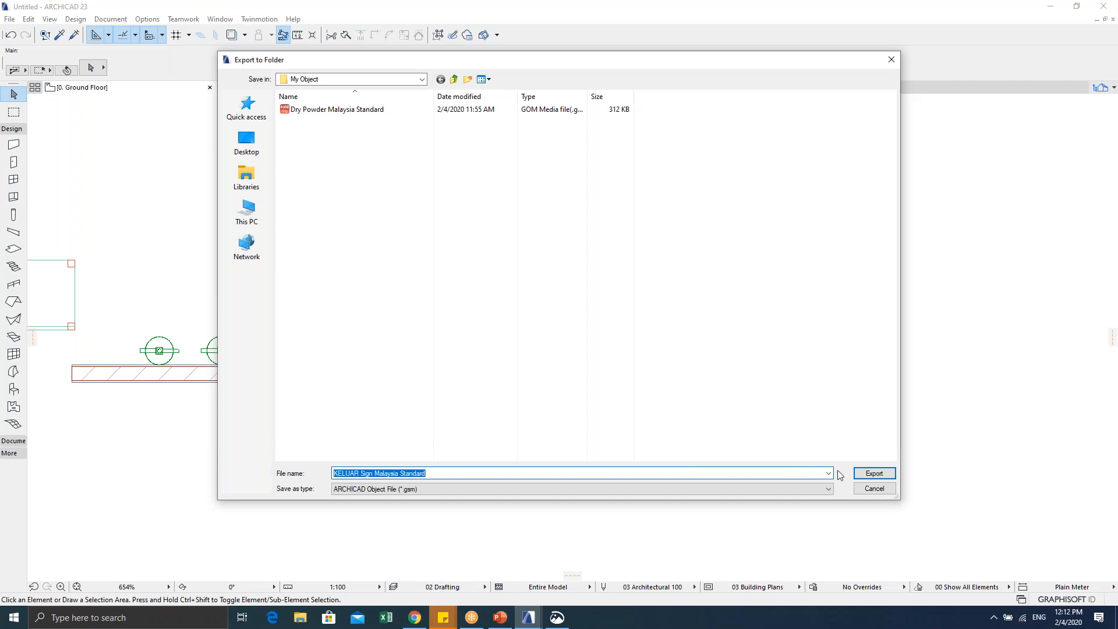
left_click(873, 472)
left_click(615, 146)
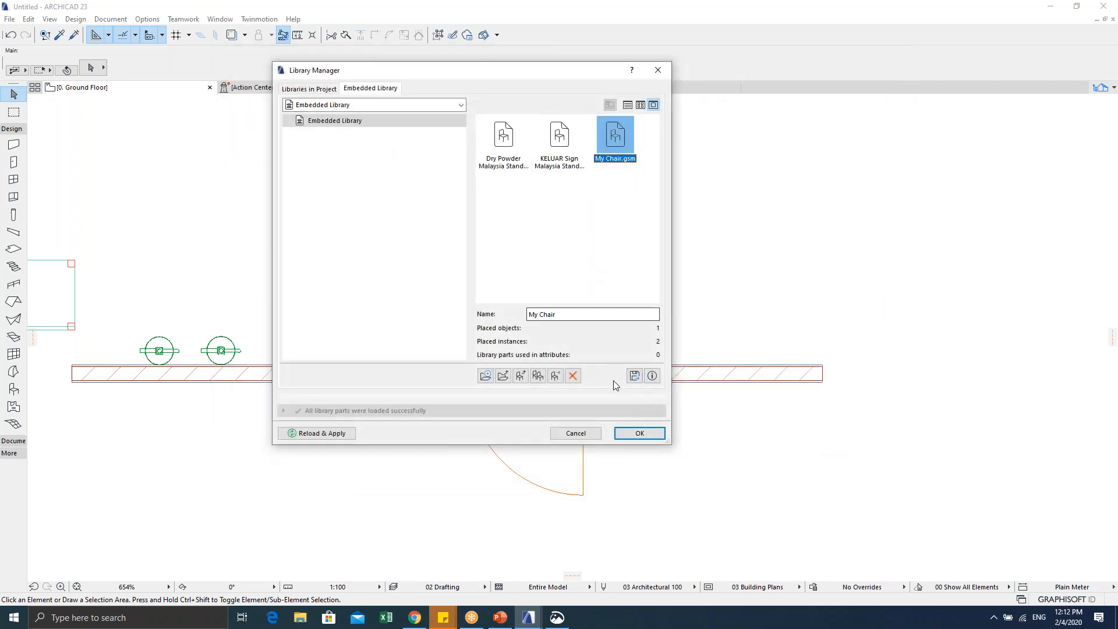
left_click(634, 376)
left_click(870, 471)
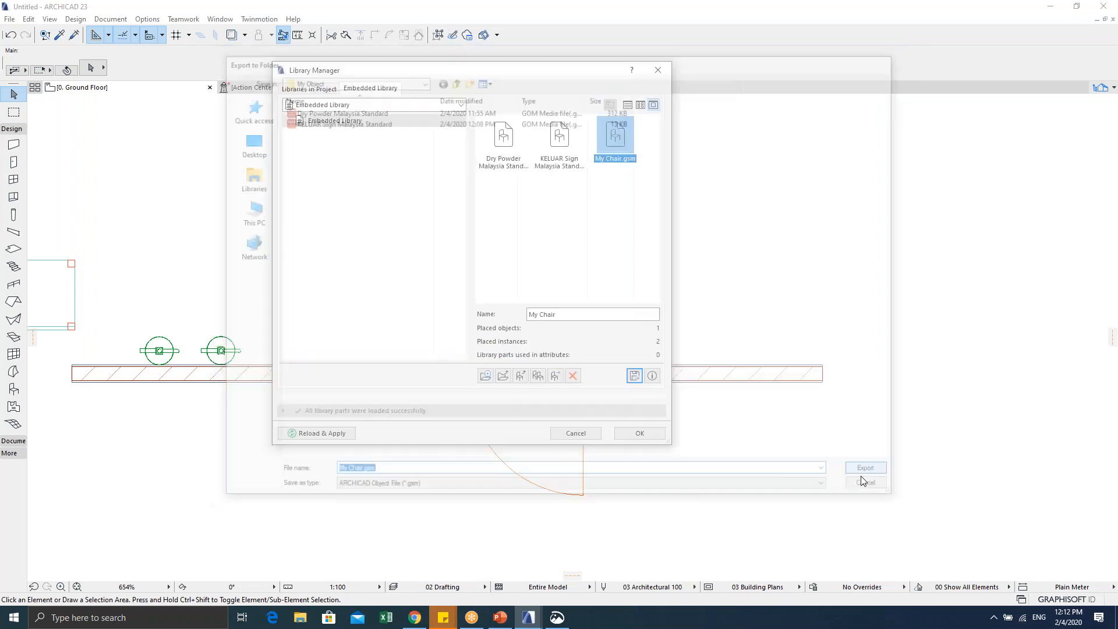
left_click(638, 434)
left_click(306, 622)
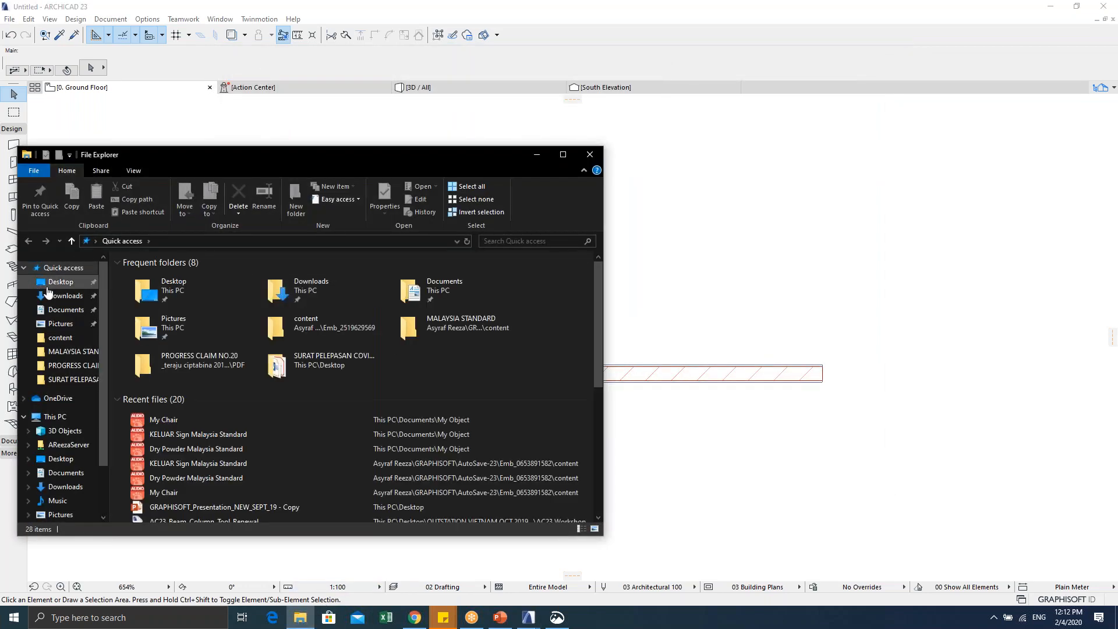
Step: Open Documents > My Object in File Explorer, show its files as large icons, and move the window right
left_click(55, 311)
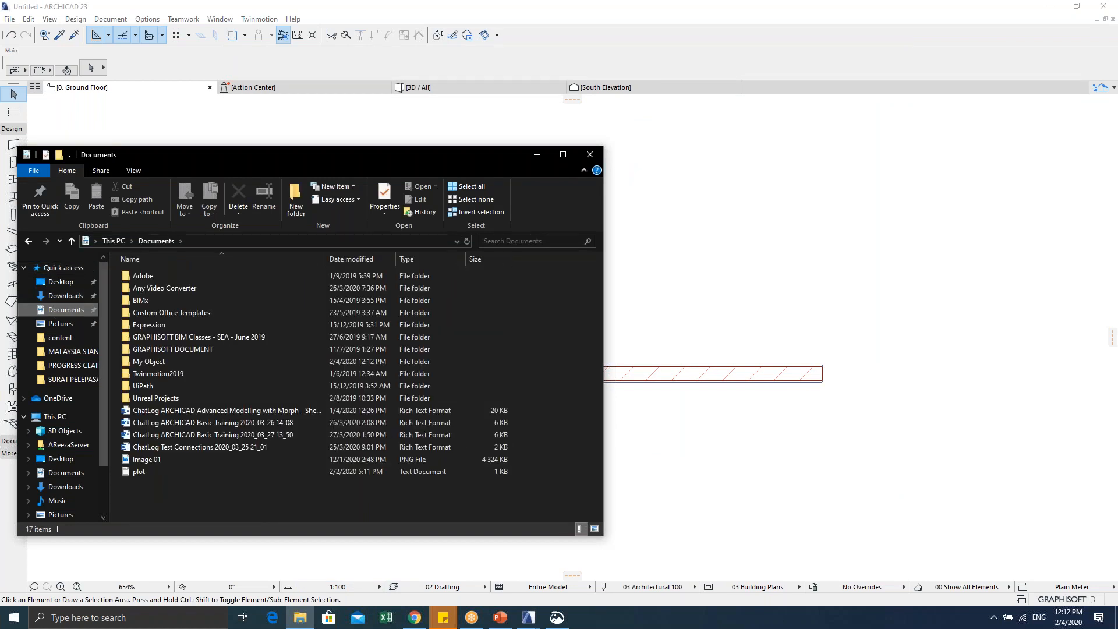
double_click(155, 362)
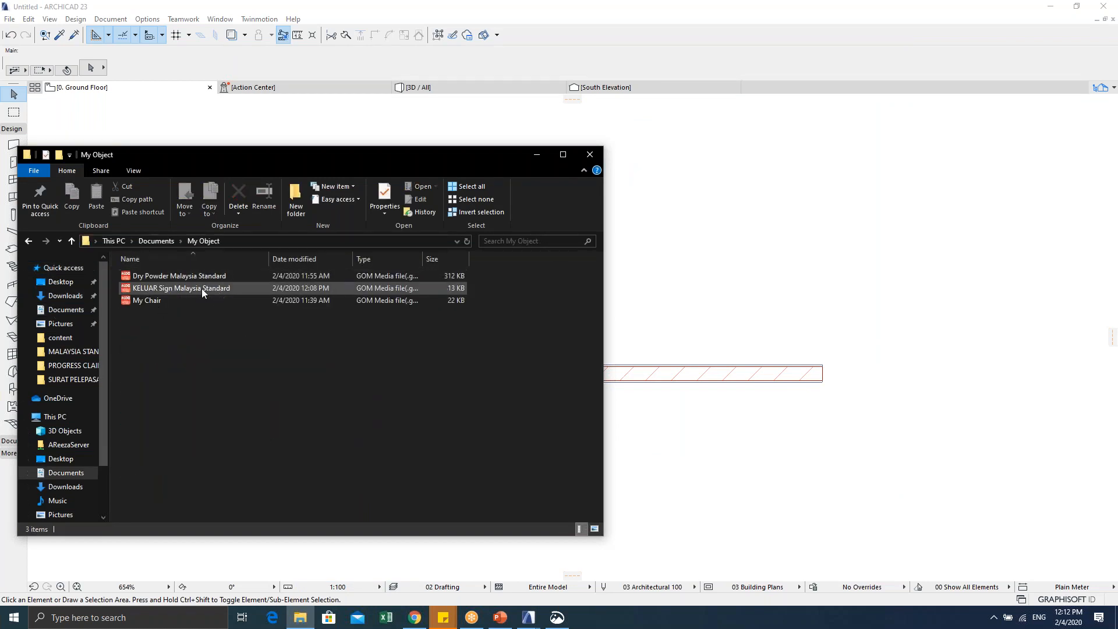
left_click_drag(240, 155, 461, 143)
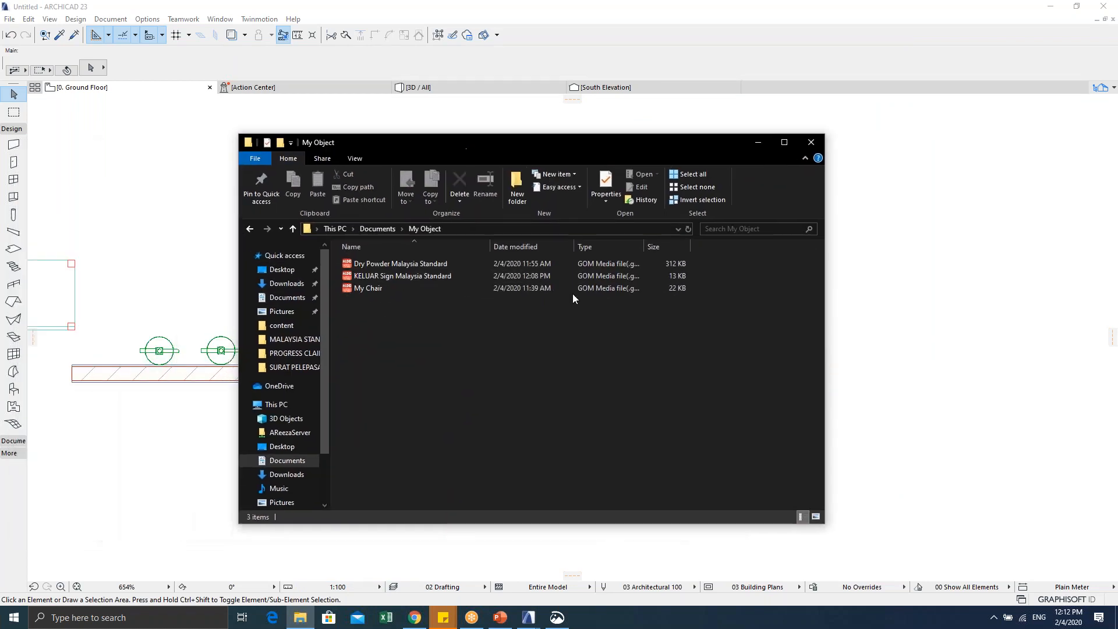
left_click(817, 516)
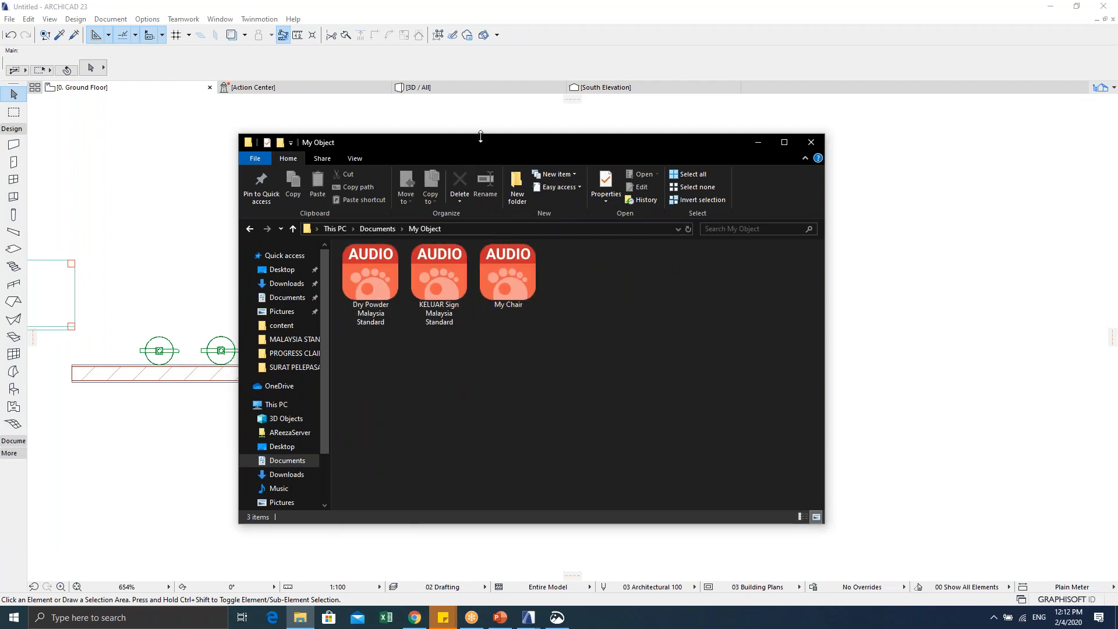
left_click_drag(471, 146, 888, 137)
Step: Switch back to the ARCHICAD project window from the taskbar
left_click(365, 299)
scroll(452, 320, "down", 4)
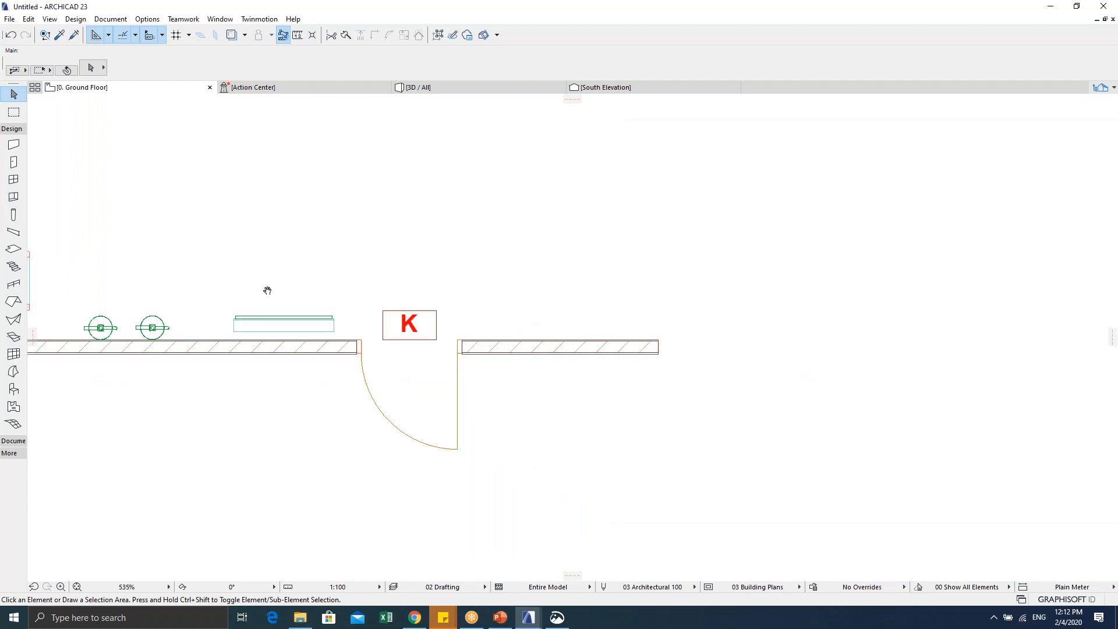
scroll(452, 320, "down", 1)
left_click(558, 617)
mouse_move(528, 617)
left_click(563, 592)
scroll(336, 332, "down", 5)
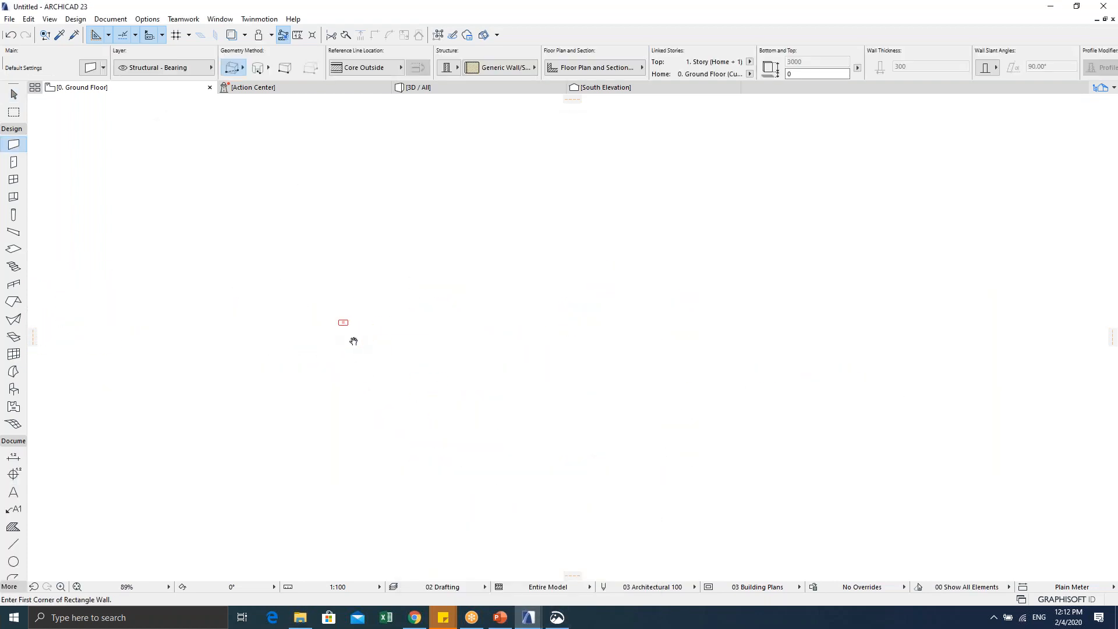
scroll(441, 395, "up", 4)
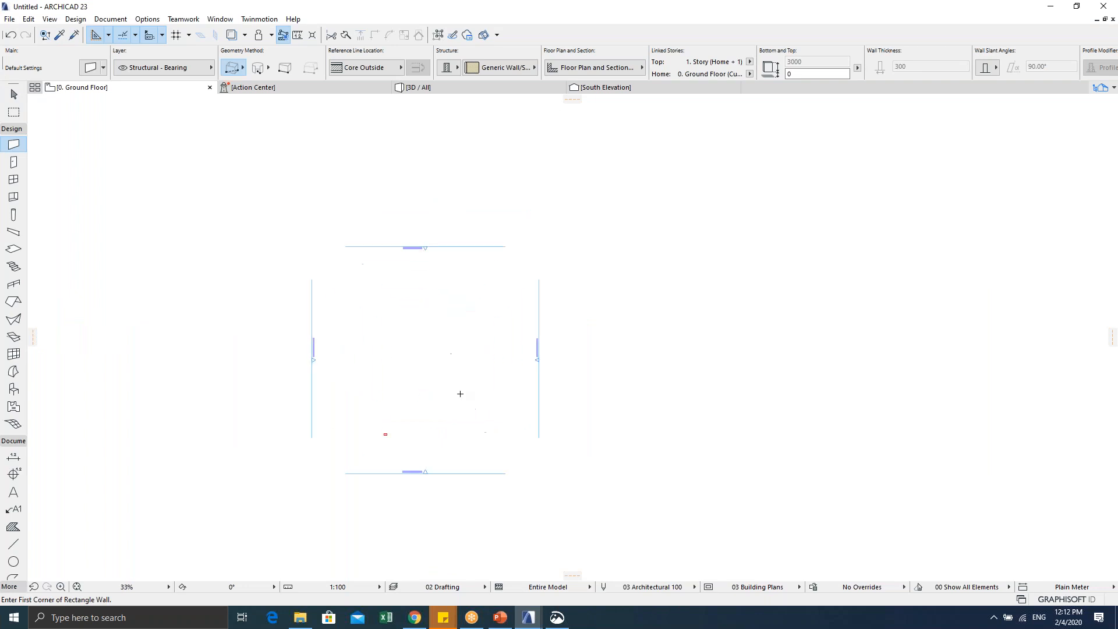
Step: Drop all three exported object files into the plan at once, then undo that drop
left_click(300, 617)
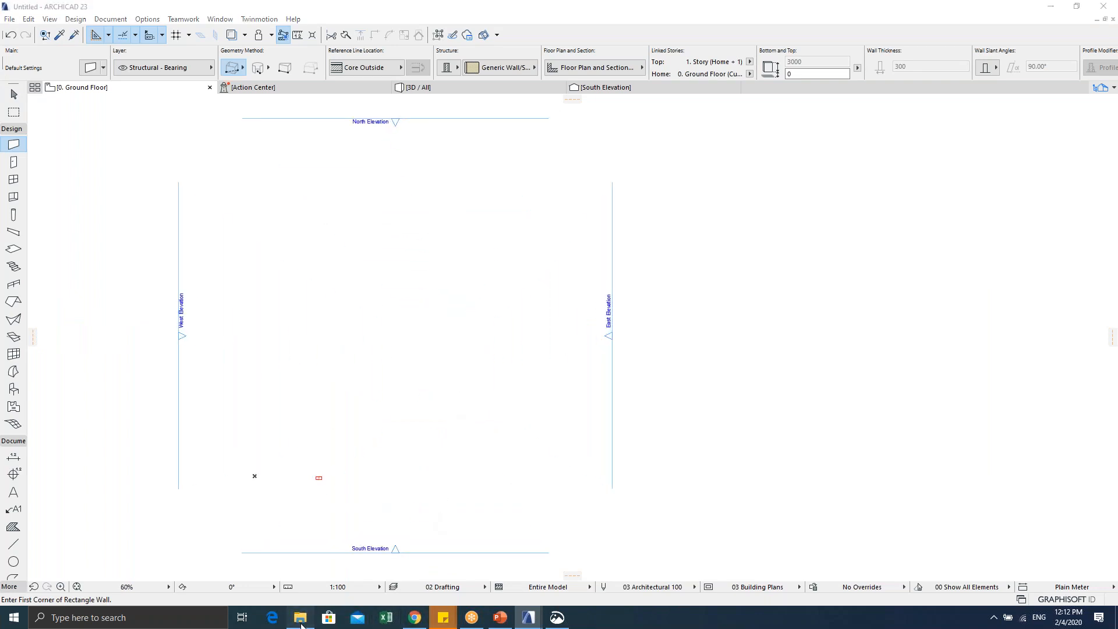
left_click_drag(732, 390, 925, 234)
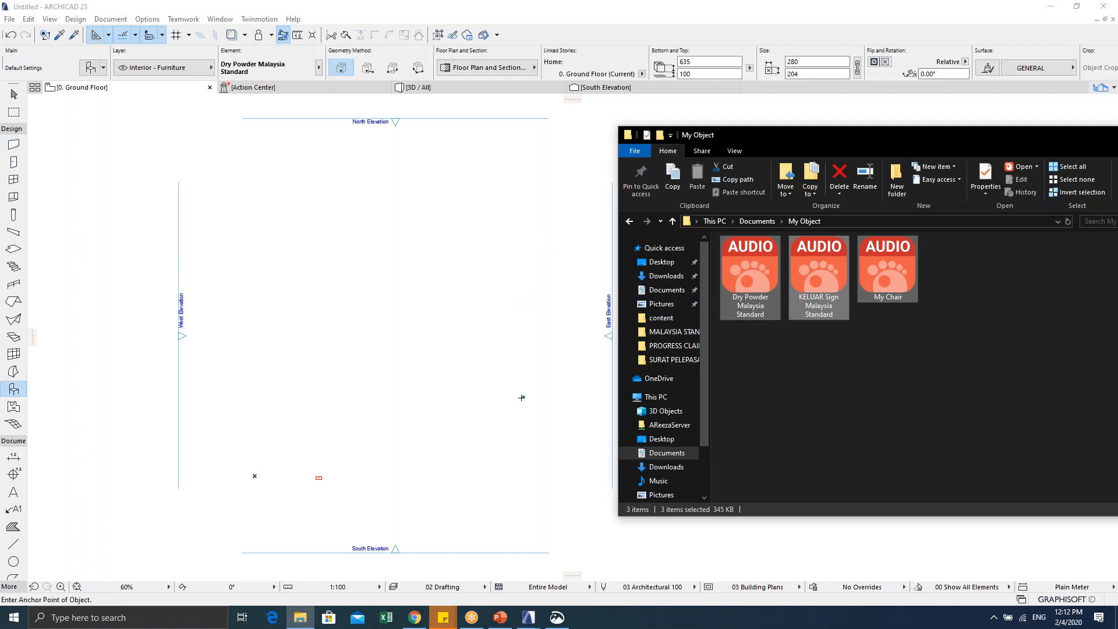
scroll(517, 405, "up", 6)
scroll(512, 386, "down", 7)
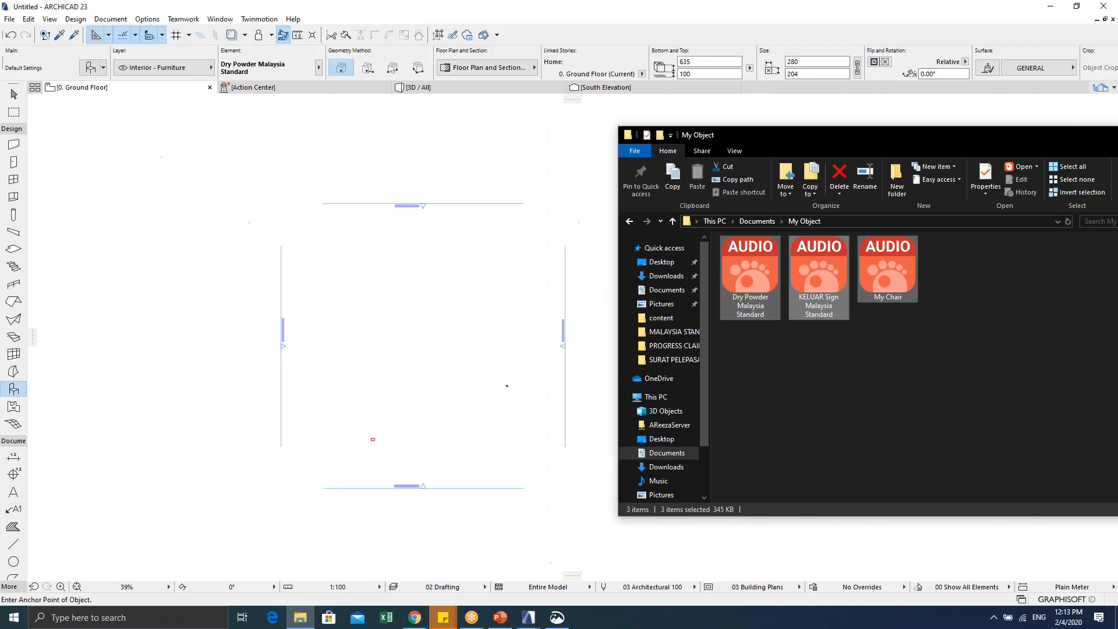
middle_click_drag(479, 396, 465, 373)
scroll(476, 386, "down", 1)
scroll(512, 414, "up", 4)
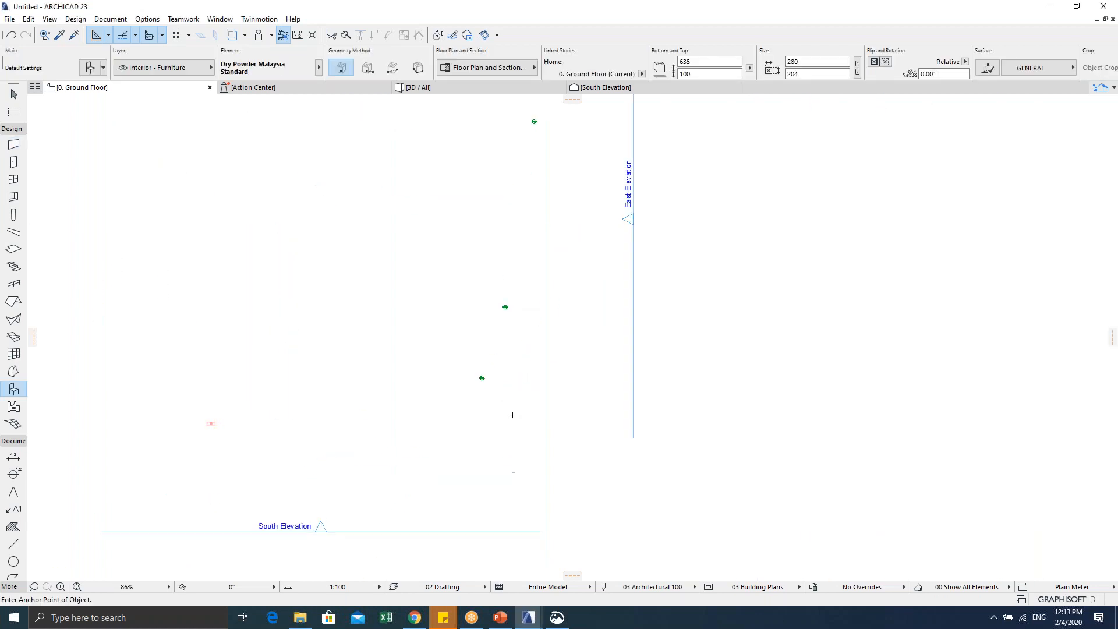
key("ctrl+z")
key("ctrl+z")
key("ctrl+z")
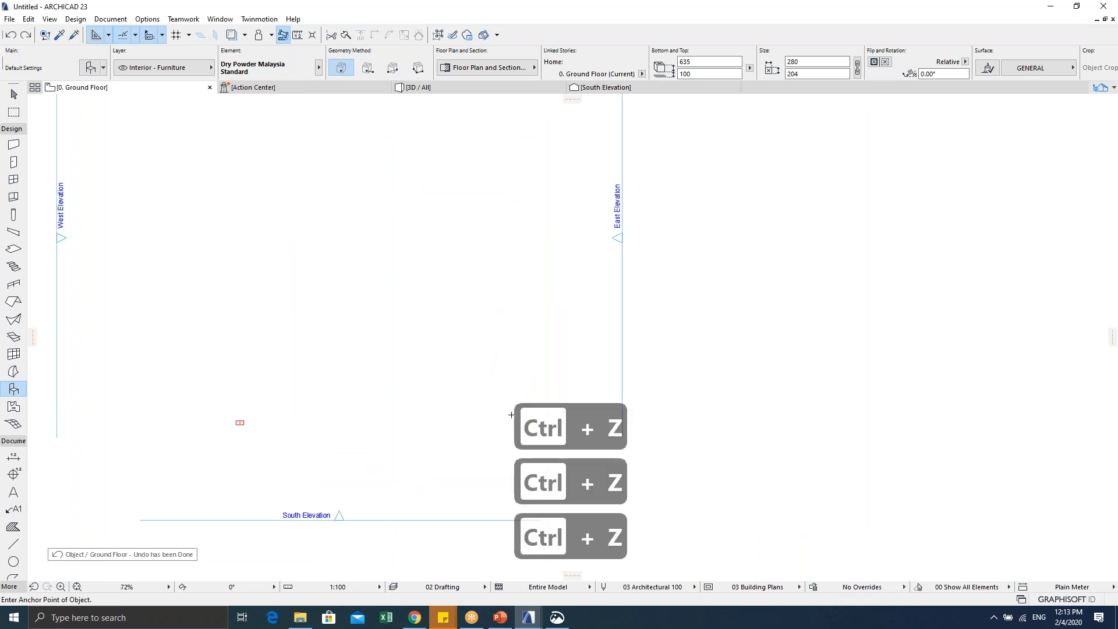
scroll(457, 419, "up", 4)
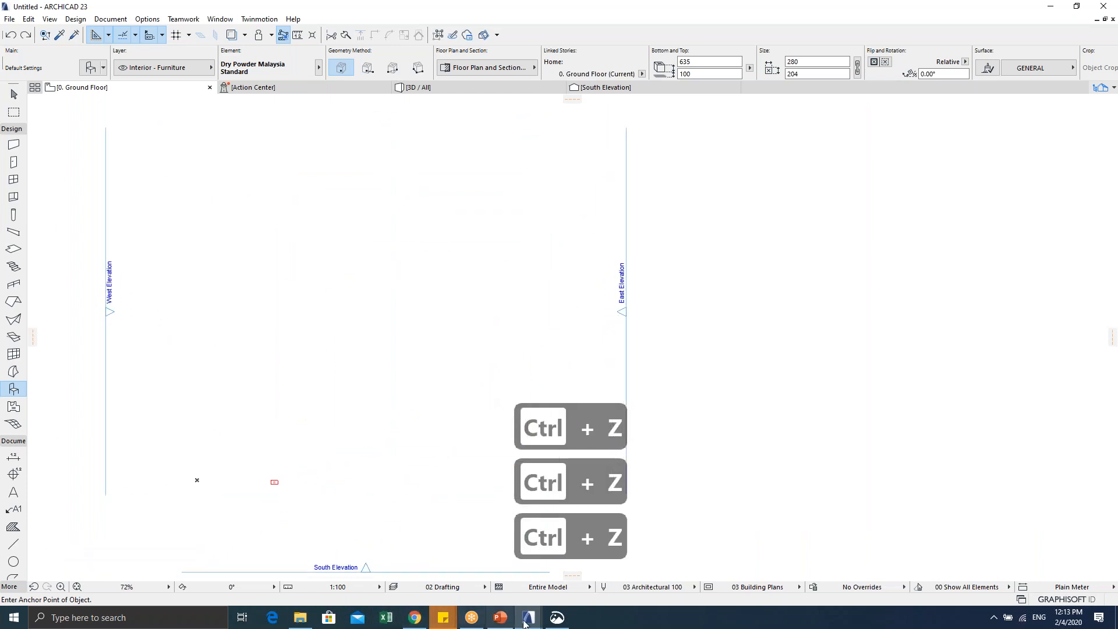
Step: Drag the Dry Powder Malaysia Standard extinguisher and the KELUAR sign into the floor plan
left_click(300, 617)
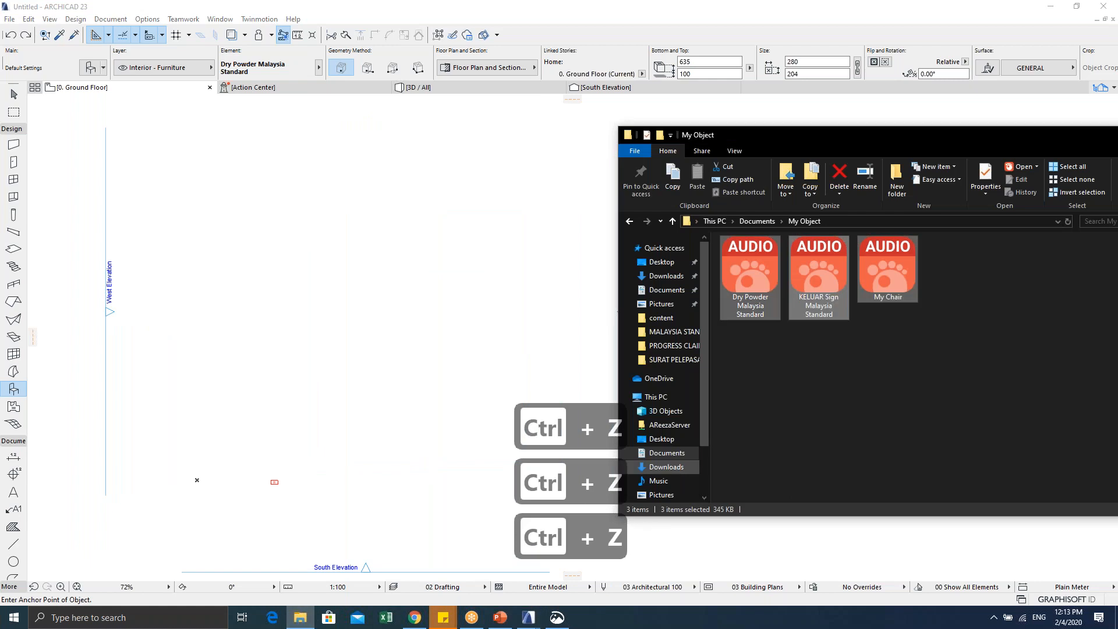
left_click(750, 274)
left_click_drag(750, 274, 504, 329)
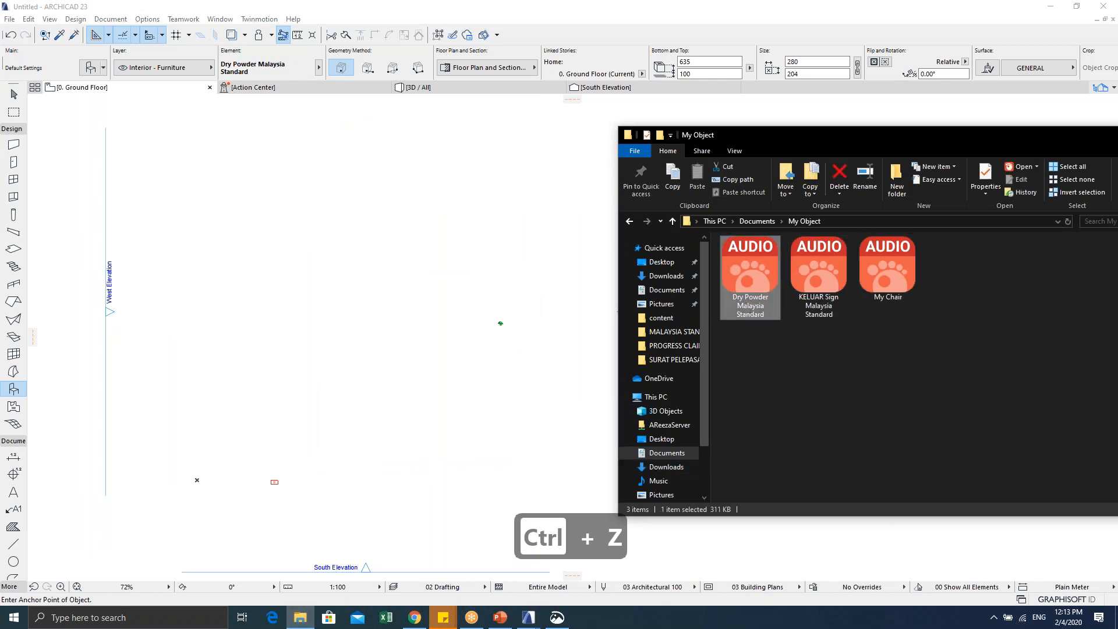
scroll(504, 329, "up", 9)
left_click(774, 294)
left_click_drag(774, 295, 493, 381)
scroll(496, 377, "up", 1)
Step: Place My Chair in the floor plan beside the other two objects
left_click_drag(887, 273, 701, 416)
left_click_drag(509, 468, 511, 464)
scroll(511, 464, "down", 2)
middle_click_drag(511, 465, 451, 423)
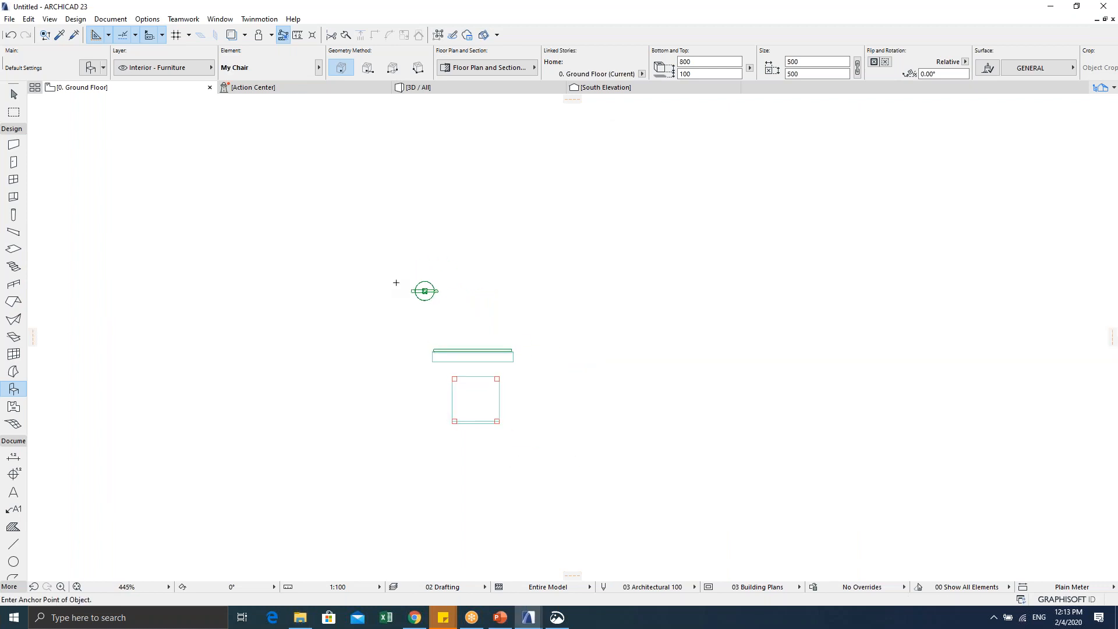
key("Escape")
left_click_drag(395, 255, 531, 446)
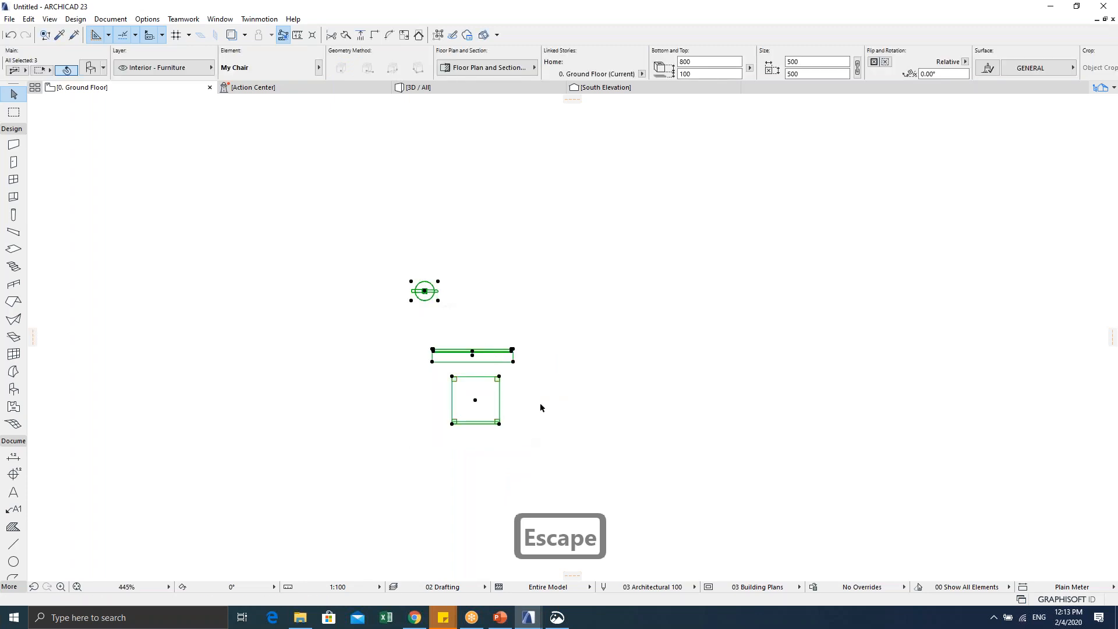
left_click(530, 426)
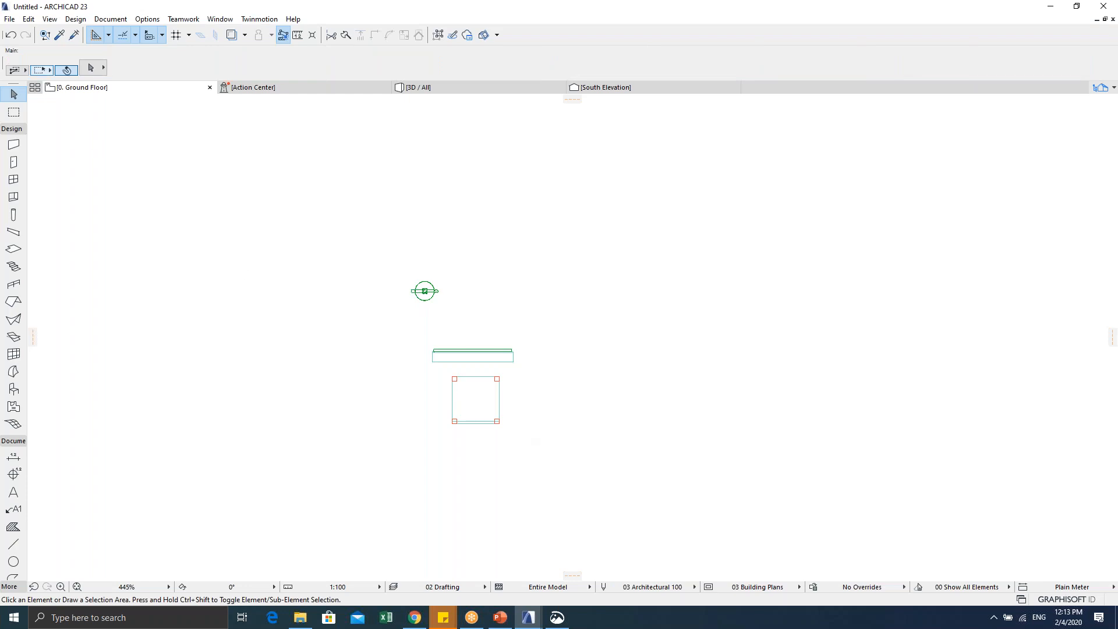
left_click(10, 19)
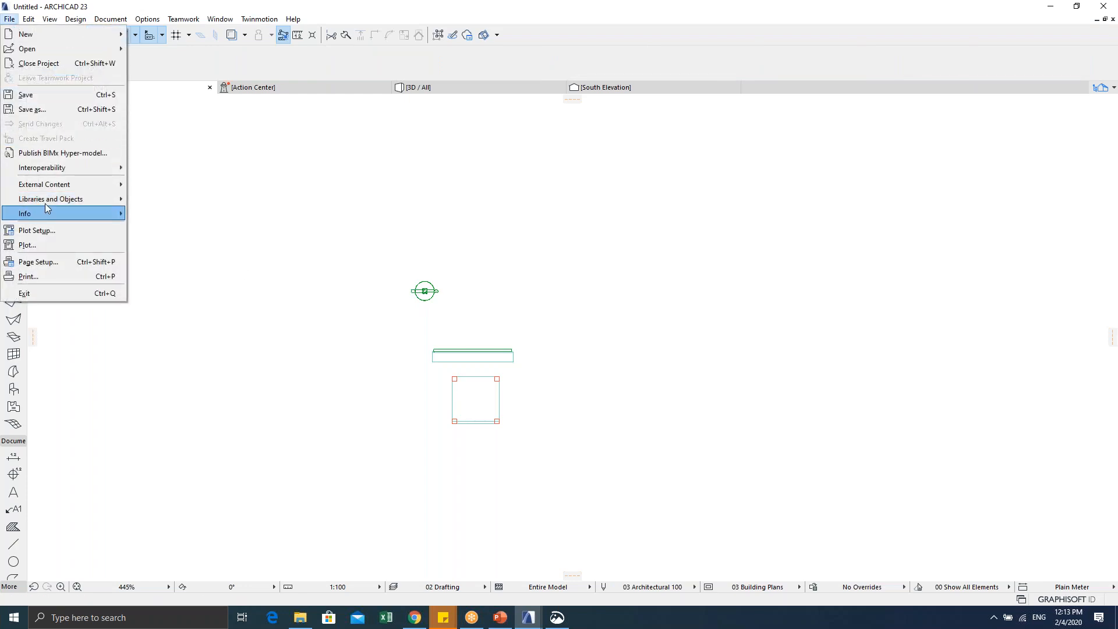
mouse_move(70, 198)
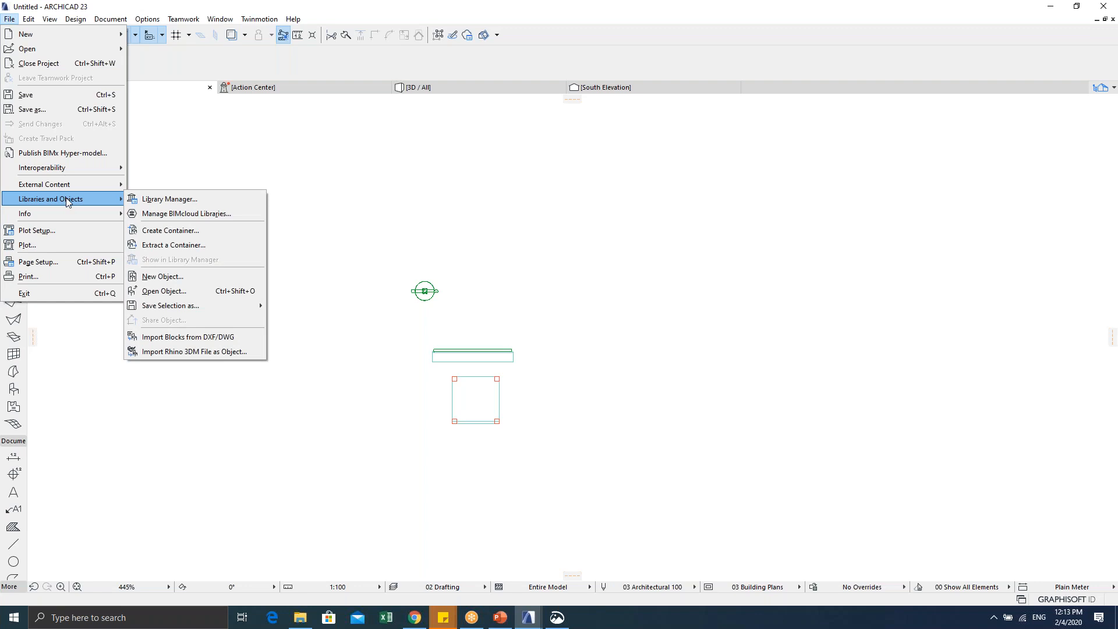
left_click(181, 199)
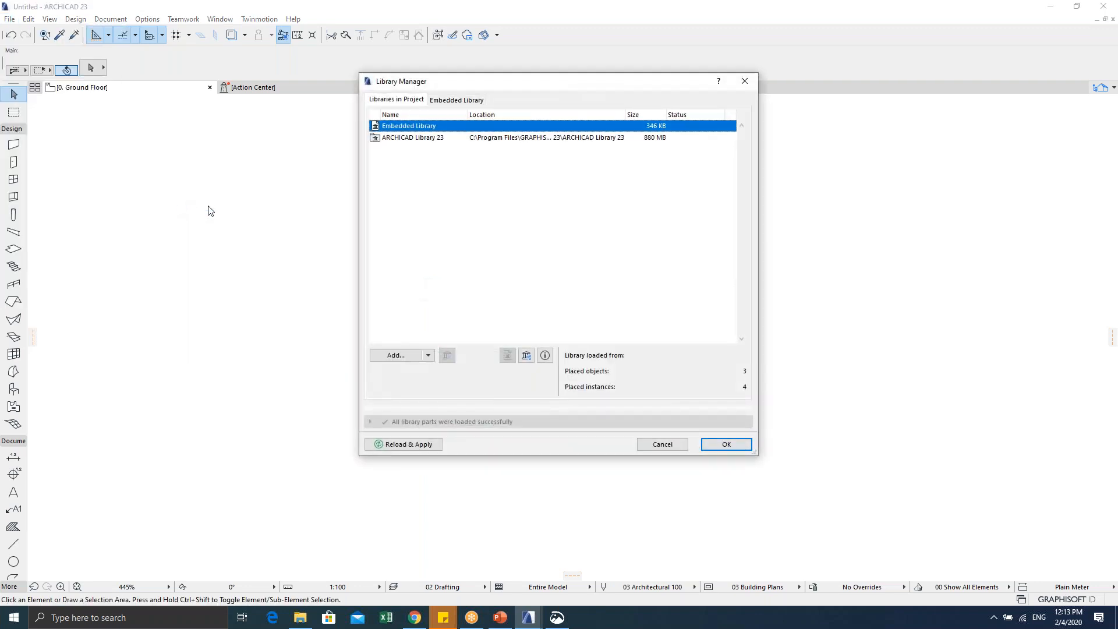
left_click(410, 356)
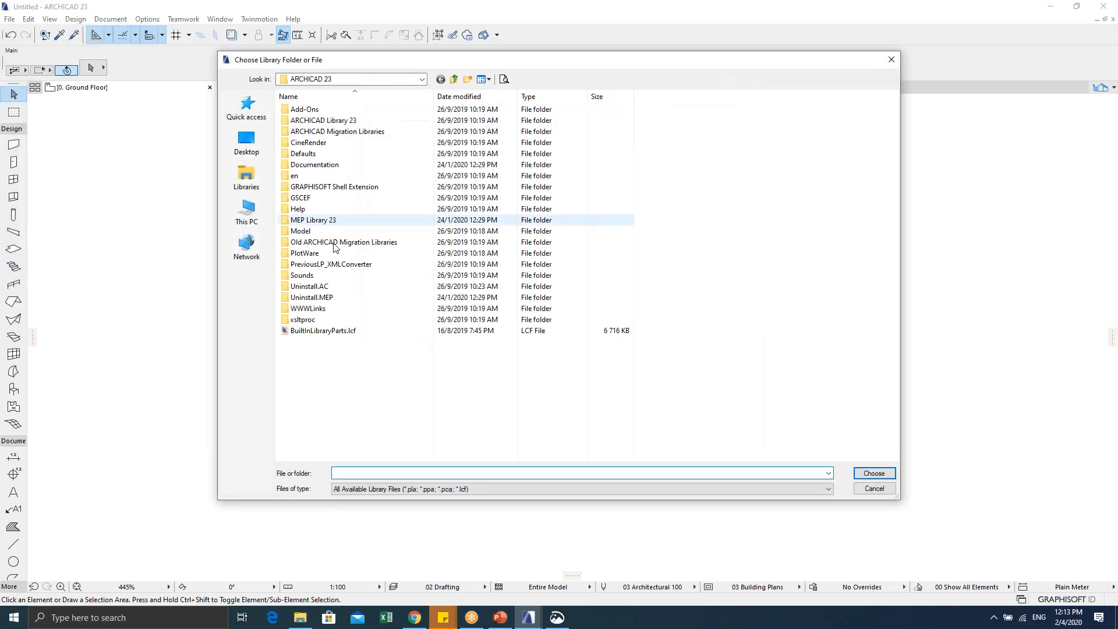
left_click(246, 211)
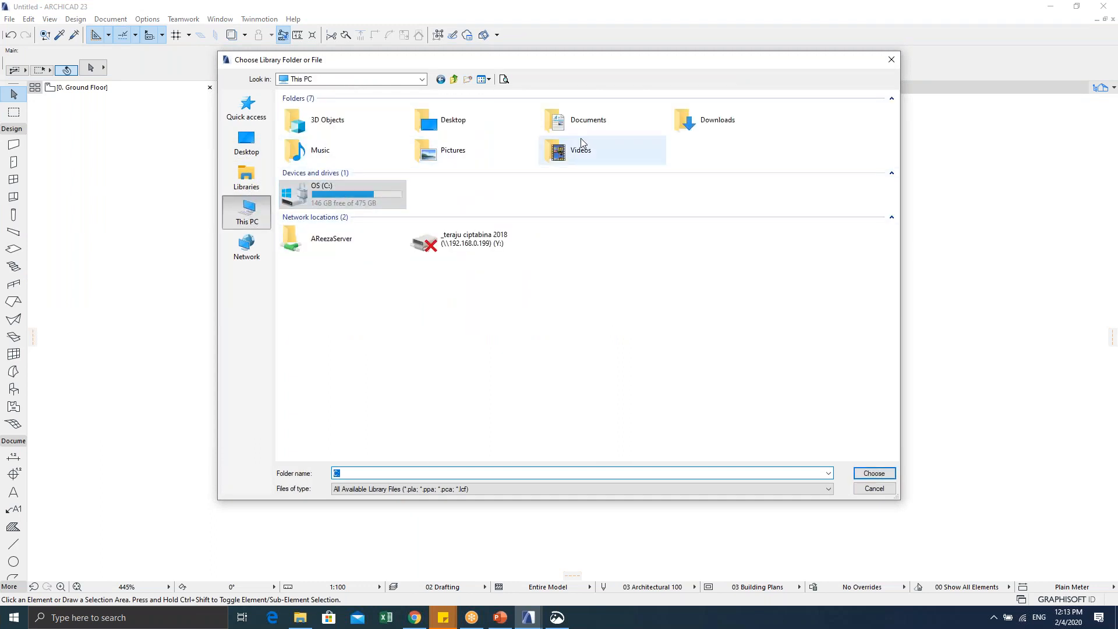
left_click(613, 133)
double_click(613, 133)
left_click(326, 187)
left_click(862, 473)
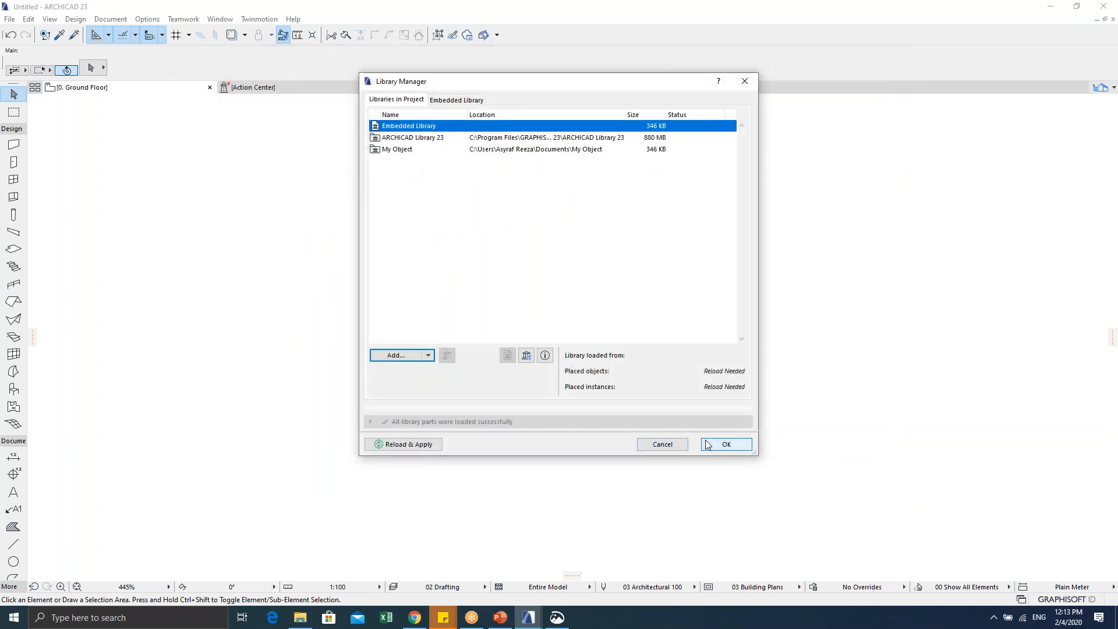
left_click(662, 445)
Step: Select the KELUAR sign in the ground floor plan
scroll(396, 355, "up", 2)
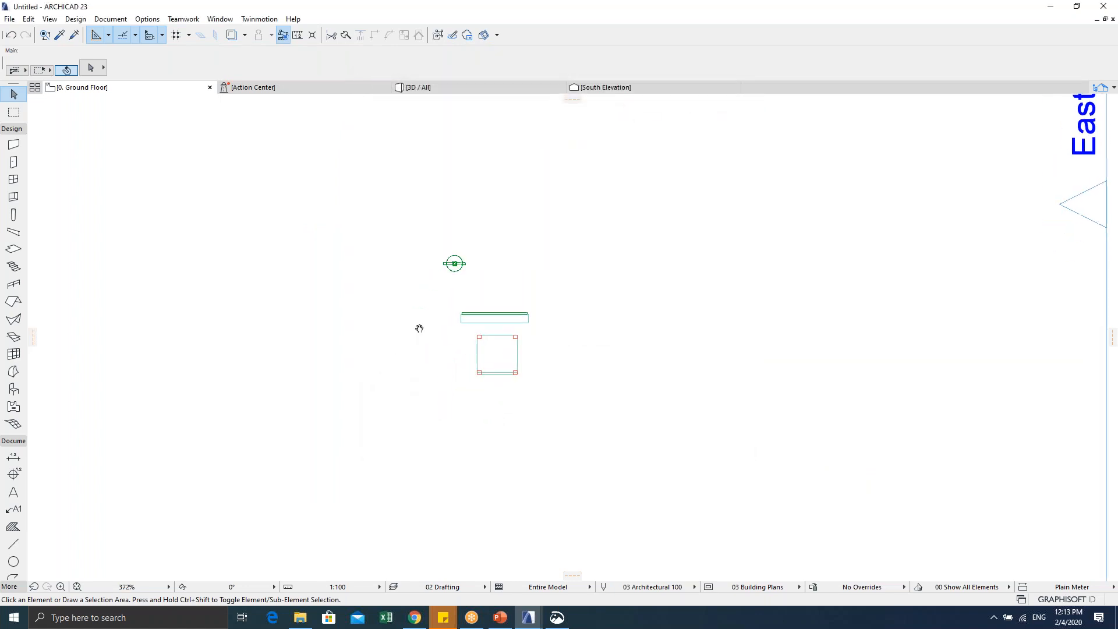
scroll(431, 337, "up", 1)
left_click_drag(429, 185, 510, 231)
key("Escape")
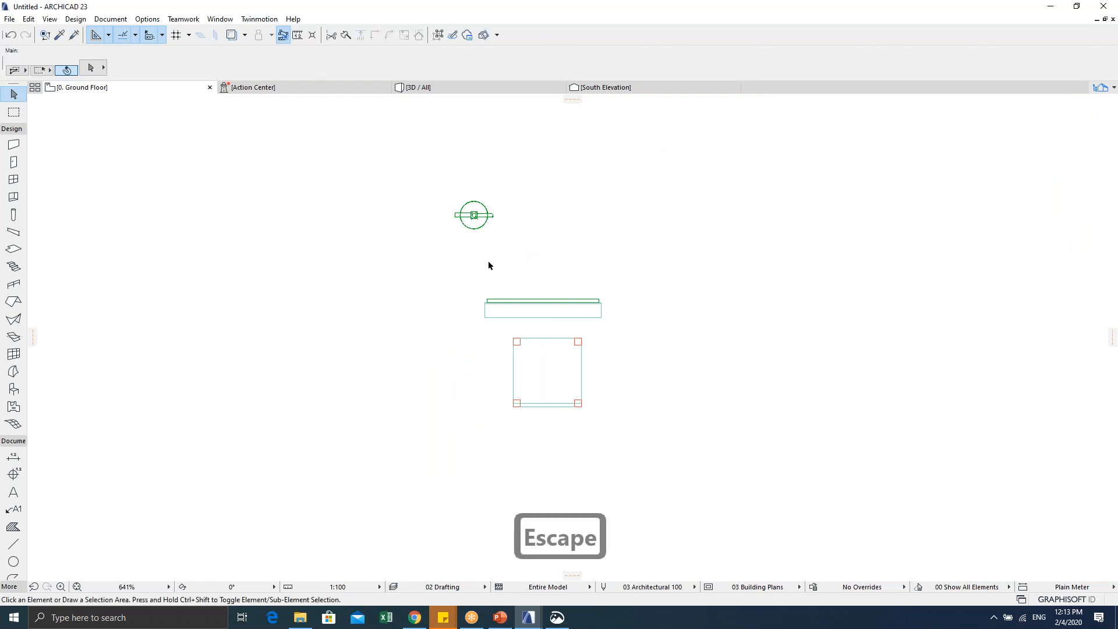
left_click_drag(463, 287, 634, 331)
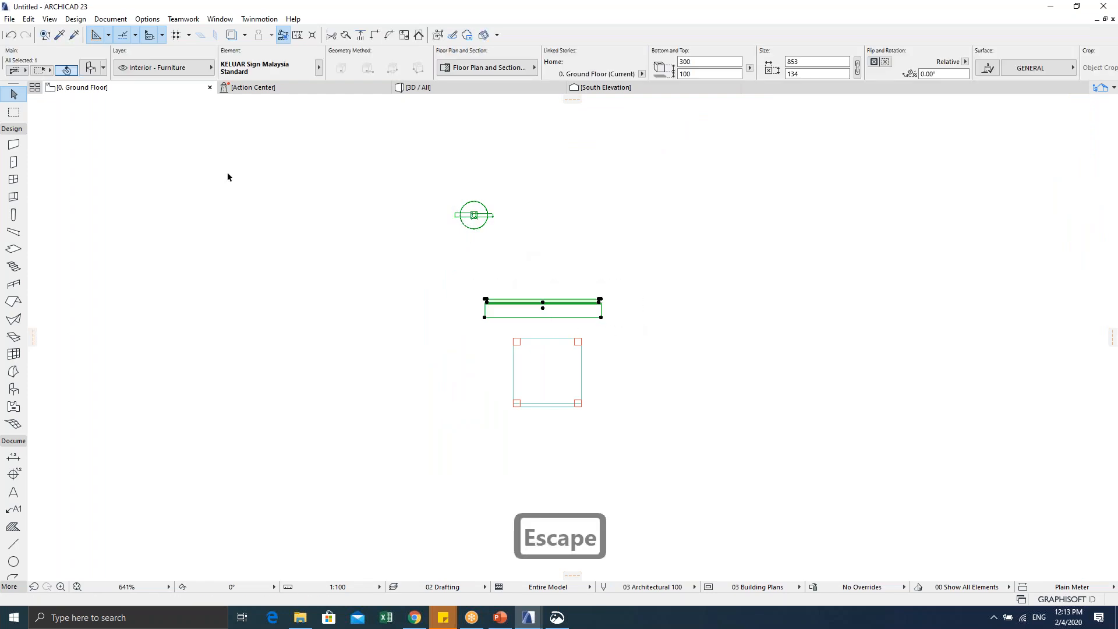
Step: Browse the Save As file formats for the plan, then cancel without saving
left_click(9, 19)
left_click(35, 111)
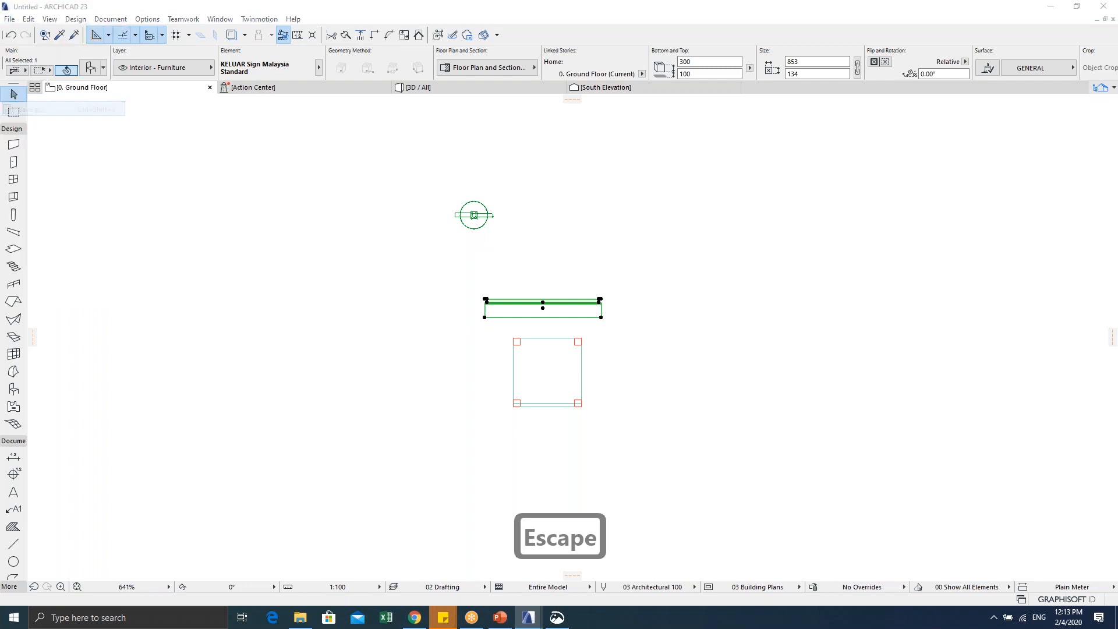
left_click(402, 491)
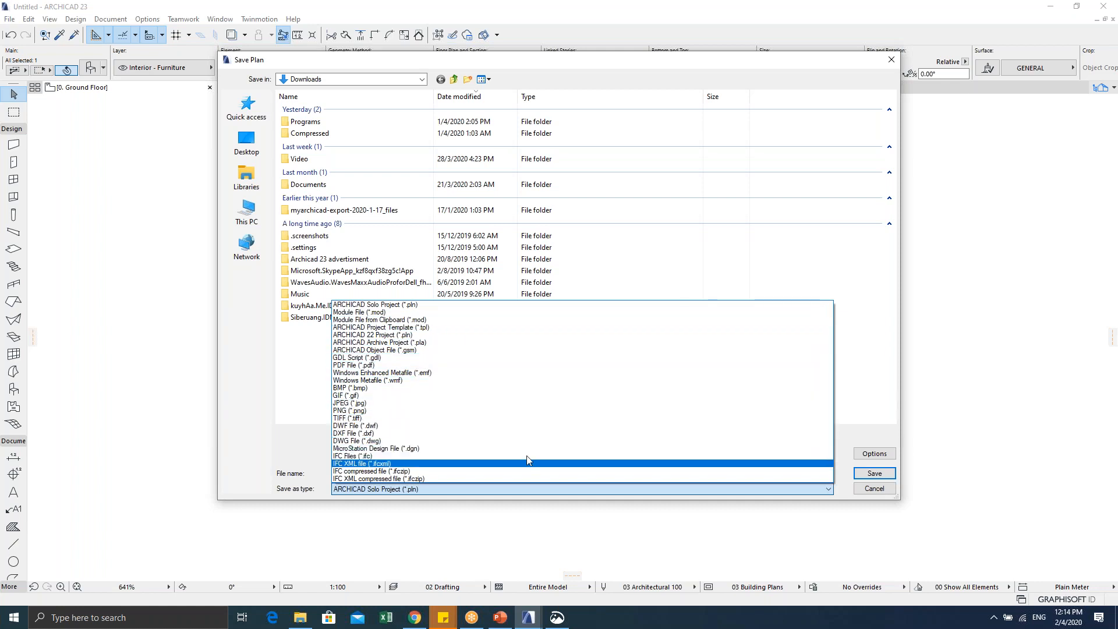
left_click(880, 405)
left_click(869, 492)
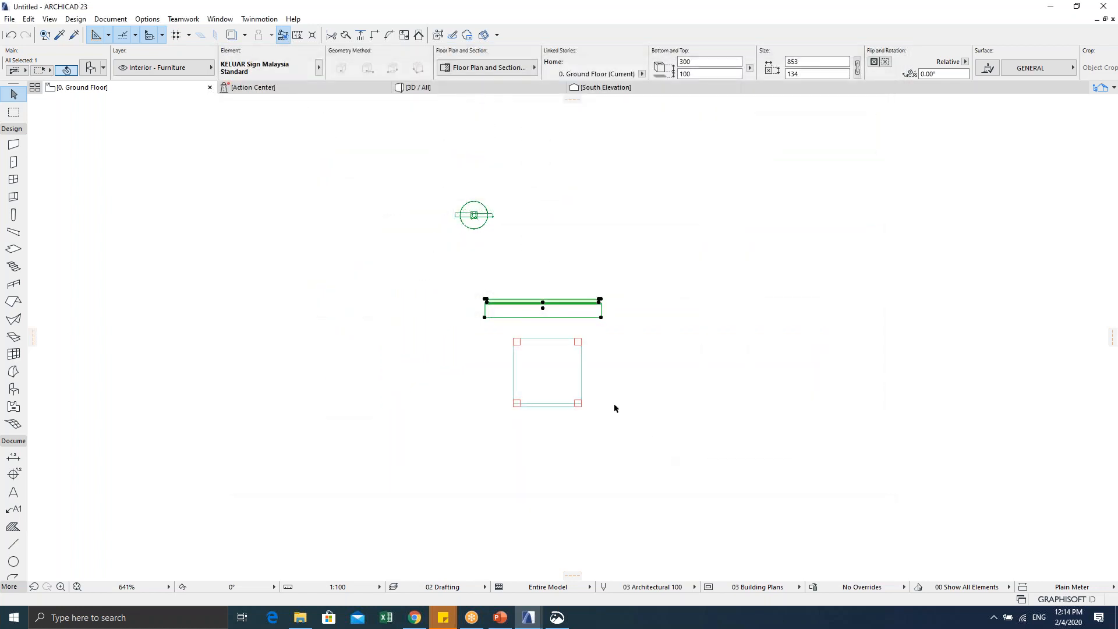
Step: Clear the selection and open the 3D view of the whole model with F5
key("Escape")
key("Escape")
key("F2")
key("Escape")
key("F5")
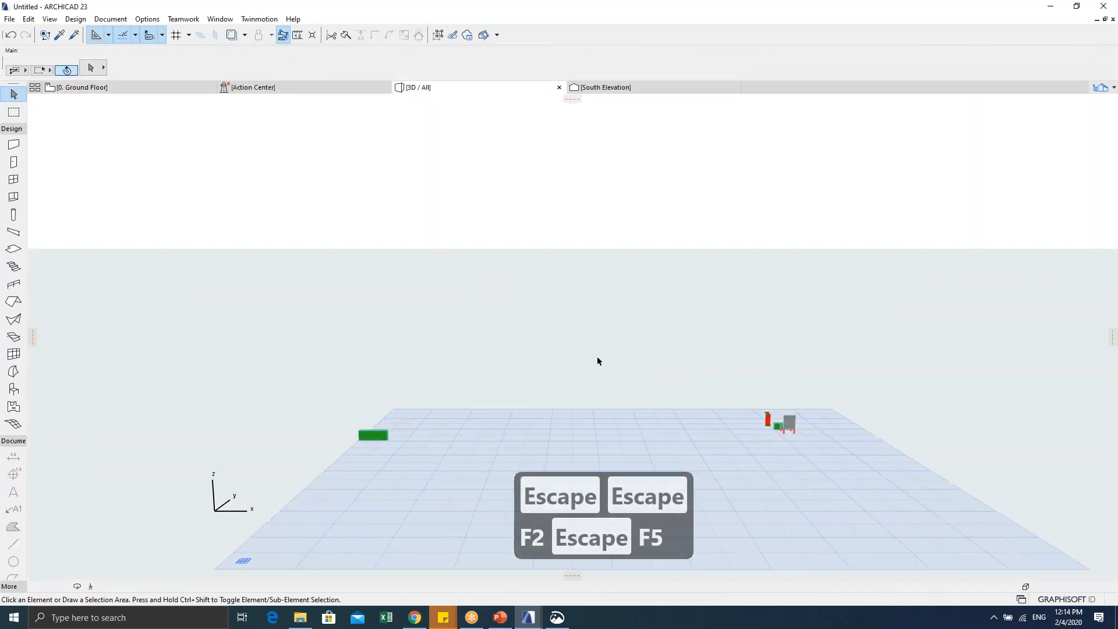
Step: Orbit the 3D view to an angled look and select the fire extinguisher
middle_click_drag(766, 422, 609, 376)
scroll(612, 390, "up", 6)
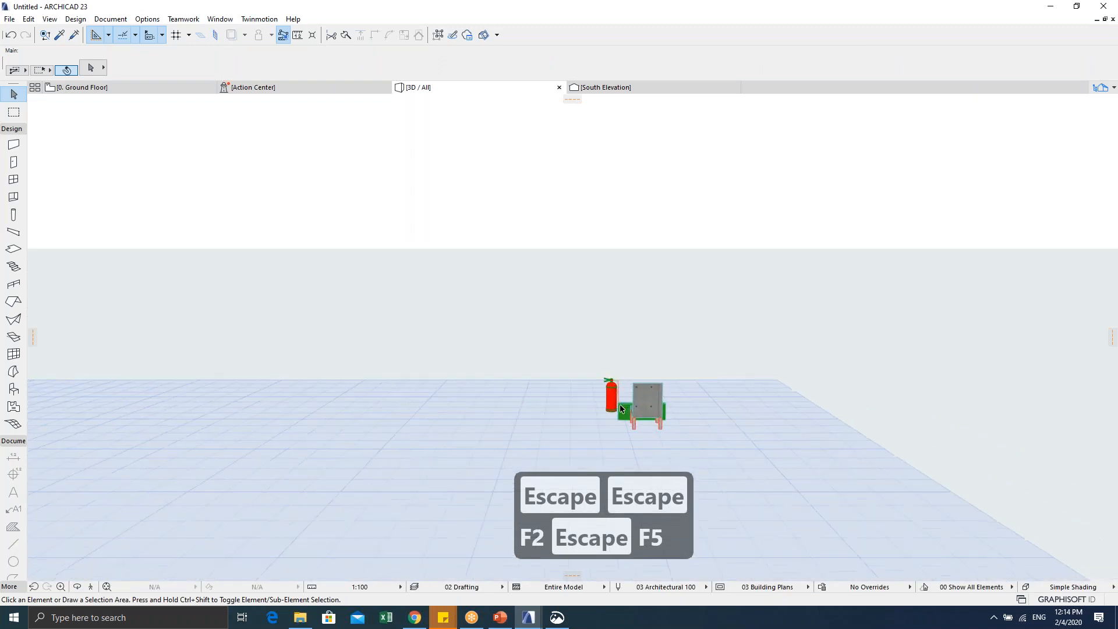
middle_click_drag(474, 373, 536, 324, "shift")
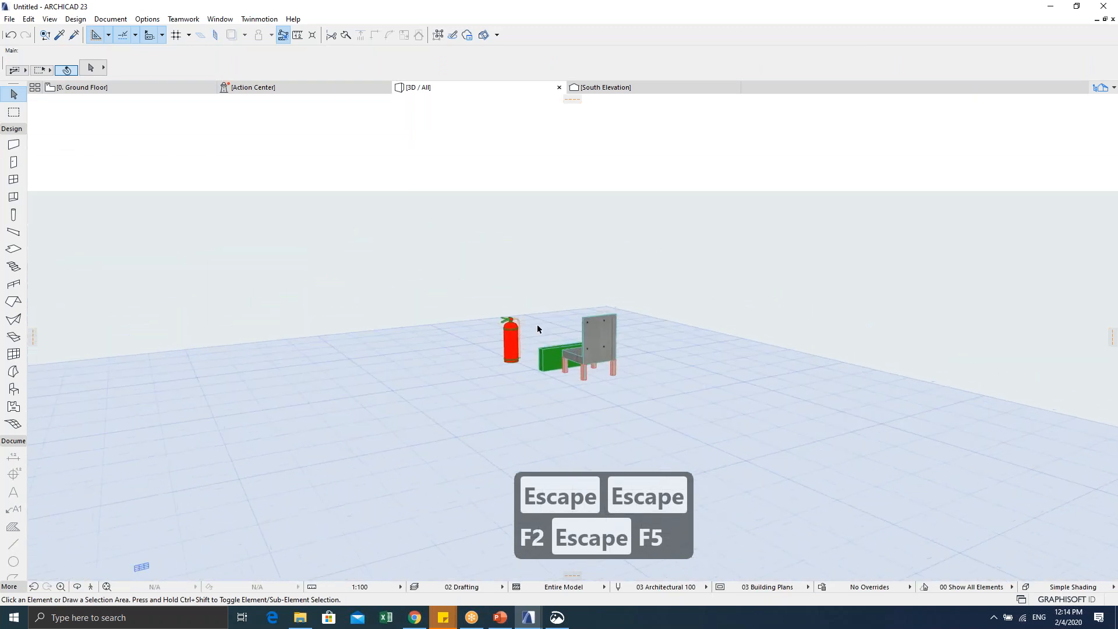
left_click(529, 332)
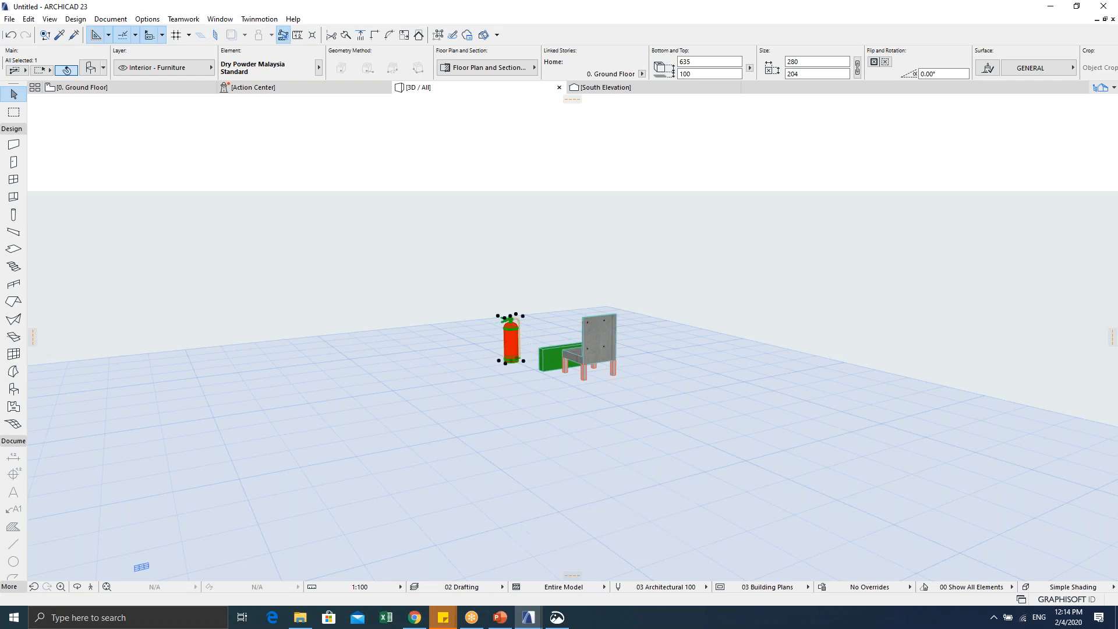
Step: Choose SketchUp as the Save As format for the 3D model, then cancel
left_click(9, 19)
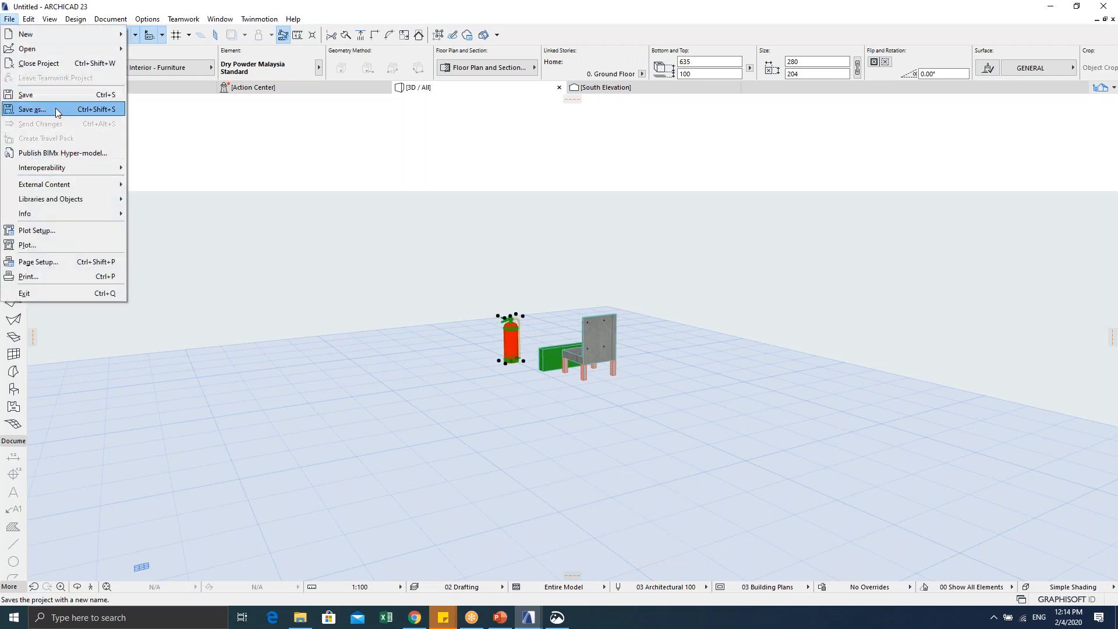
left_click(54, 109)
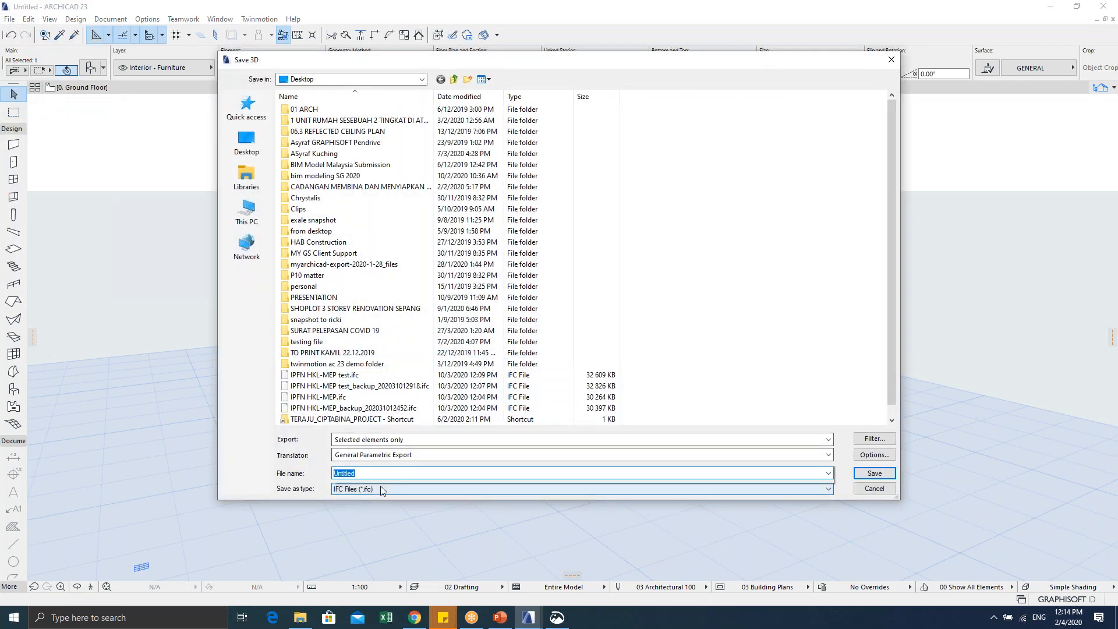
left_click(380, 488)
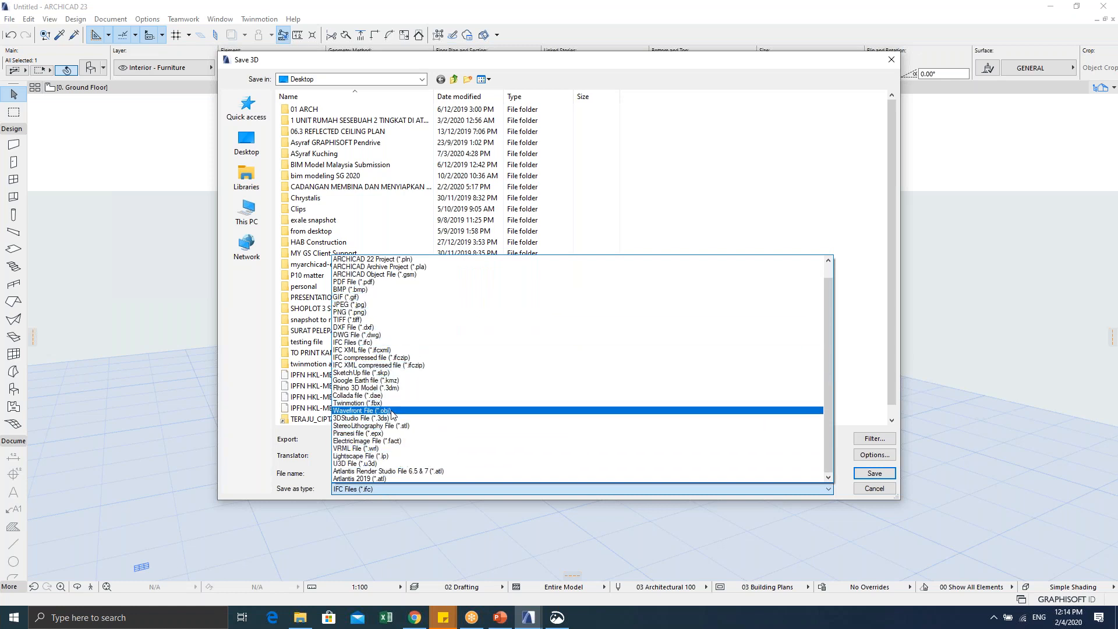
left_click(361, 372)
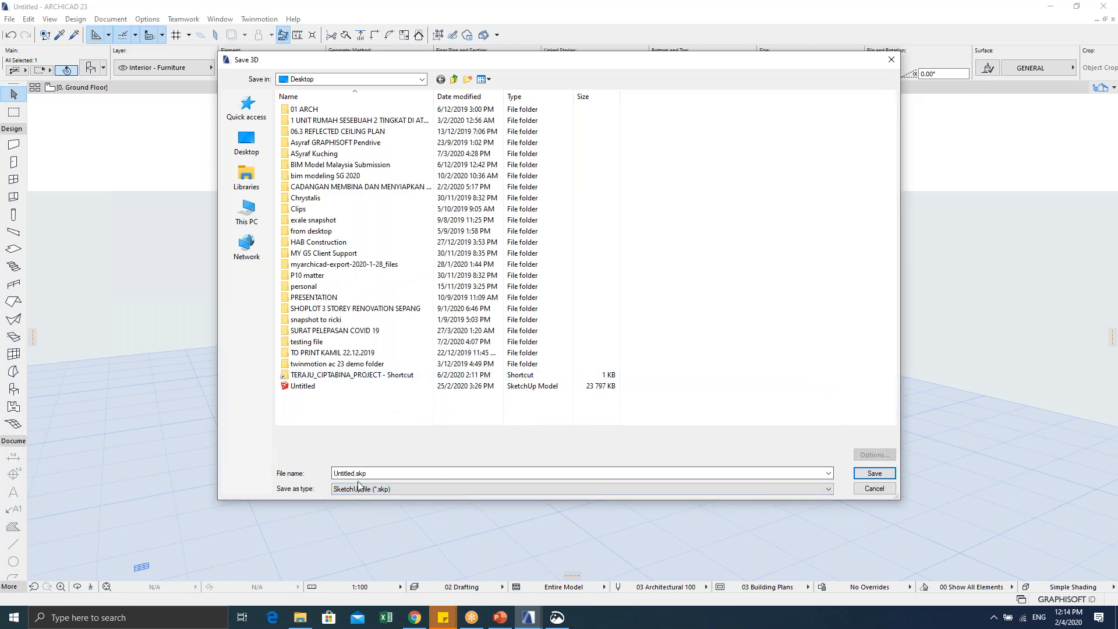
left_click(873, 492)
Step: Return to the ground floor plan with F2 and marquee-select the three objects
left_click(685, 470)
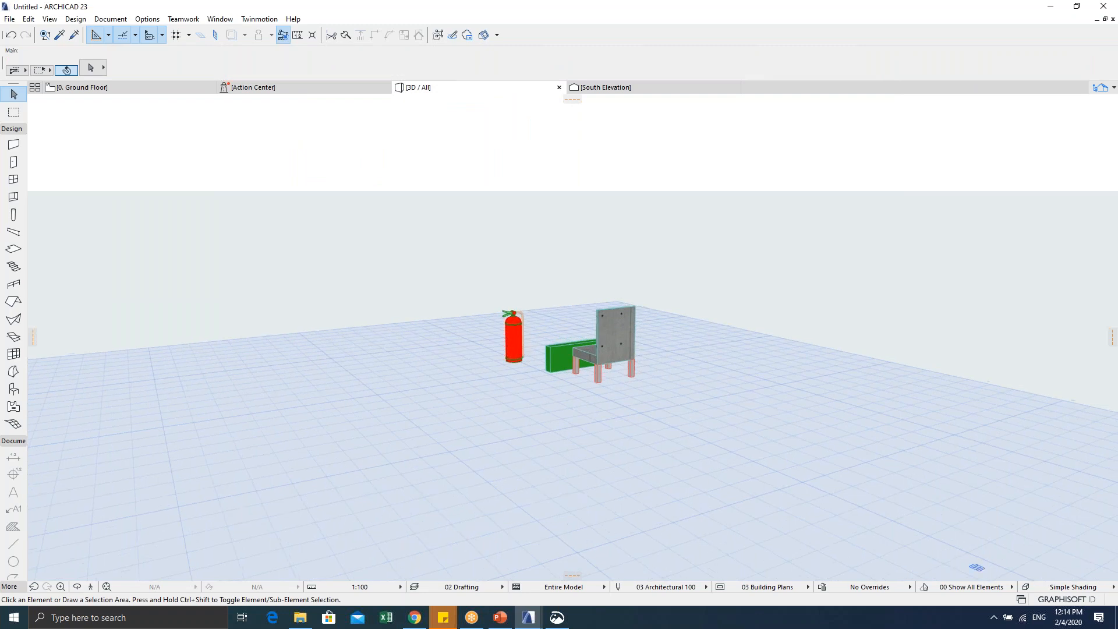
key("Escape")
key("F2")
key("Escape")
key("Escape")
scroll(491, 244, "down", 2)
key("Escape")
left_click_drag(417, 214, 592, 379)
scroll(404, 369, "up", 2)
key("Escape")
key("Escape")
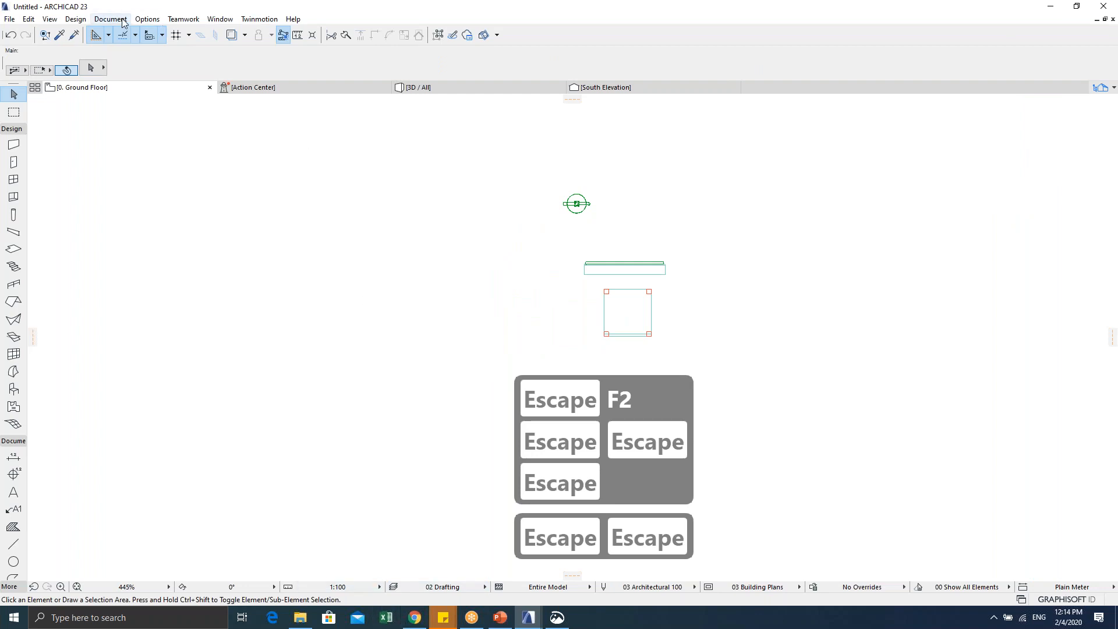
left_click(172, 21)
mouse_move(192, 33)
left_click(410, 70)
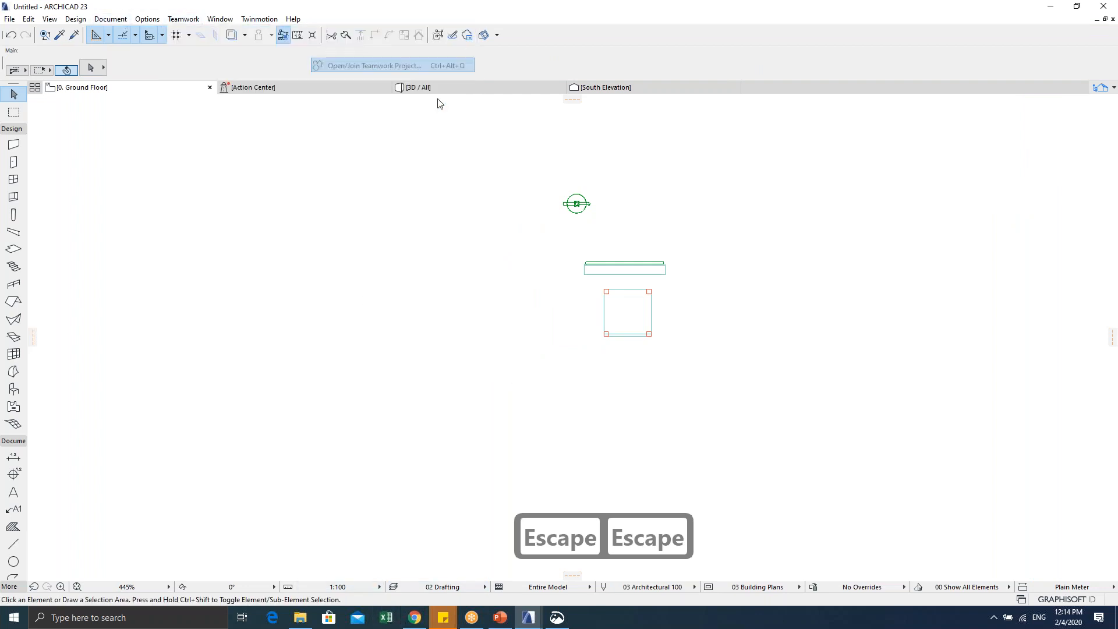
left_click(497, 143)
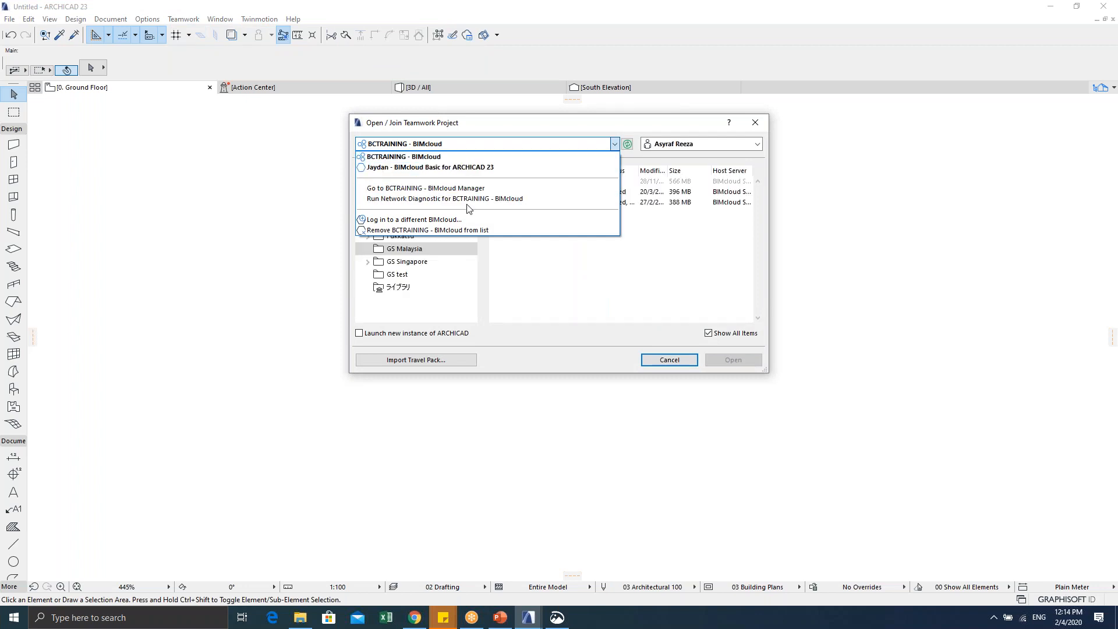
left_click(623, 336)
left_click(659, 360)
left_click(136, 616)
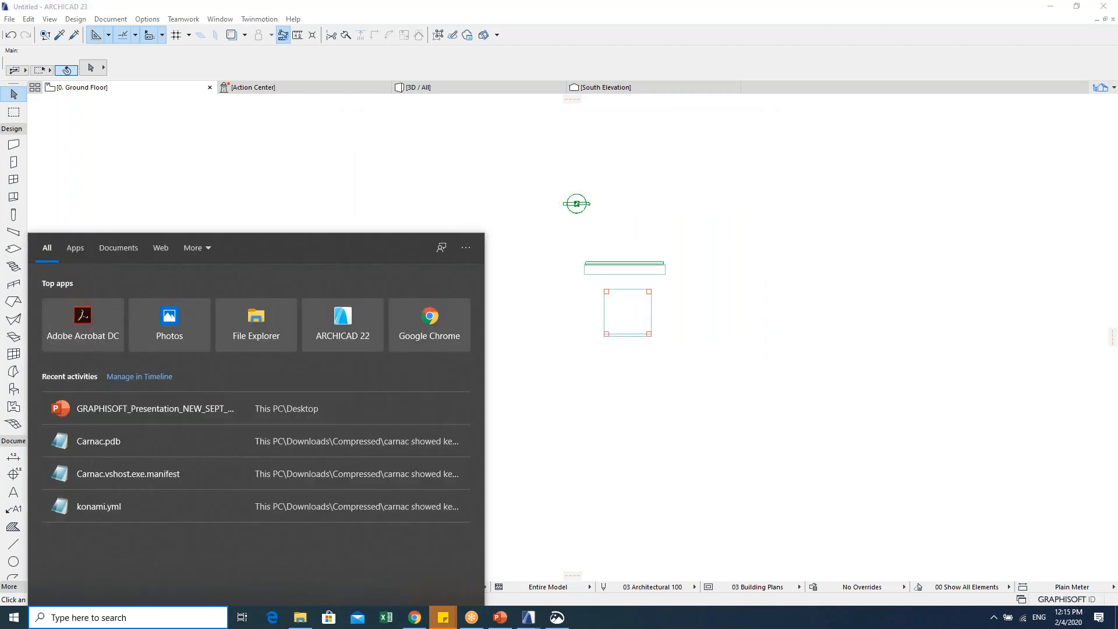
type("ar")
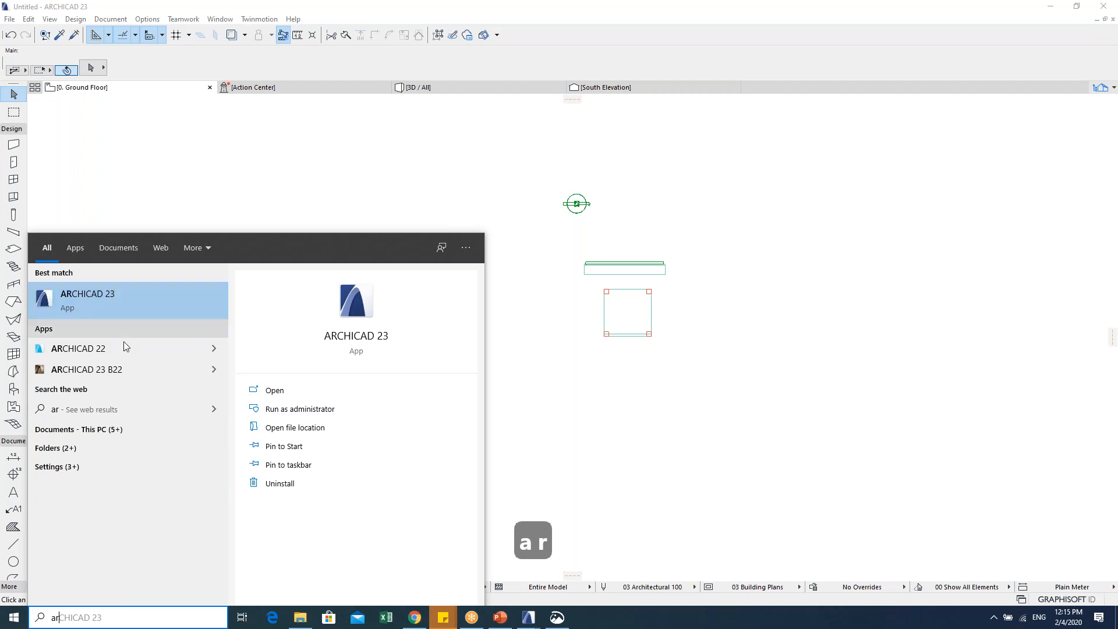
key("Escape")
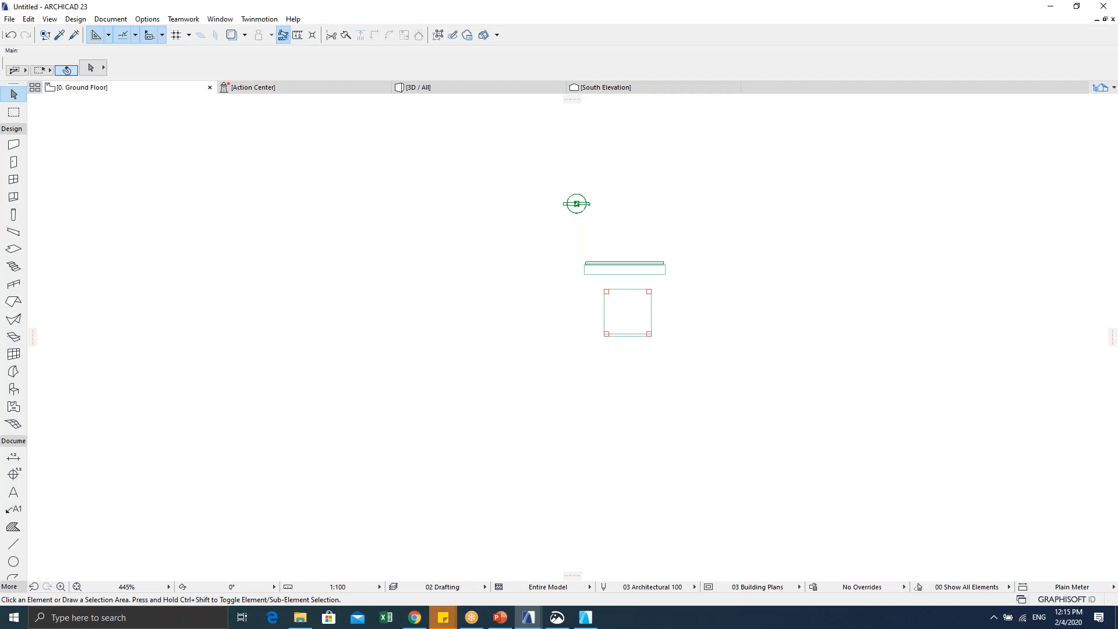
scroll(604, 220, "up", 5)
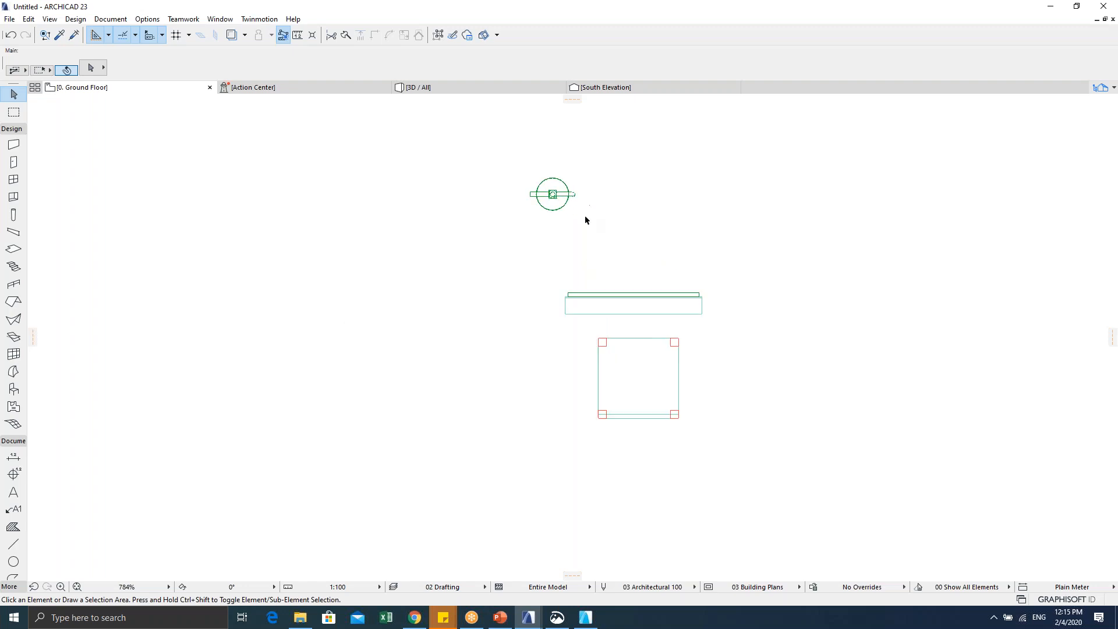
left_click_drag(429, 130, 594, 215)
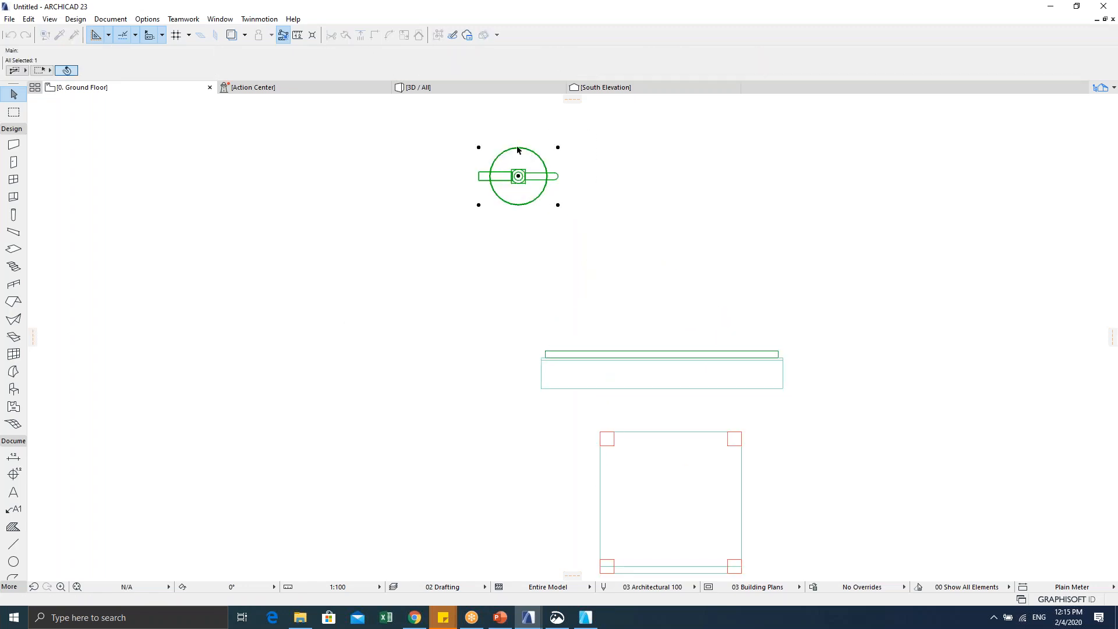
scroll(509, 243, "up", 4)
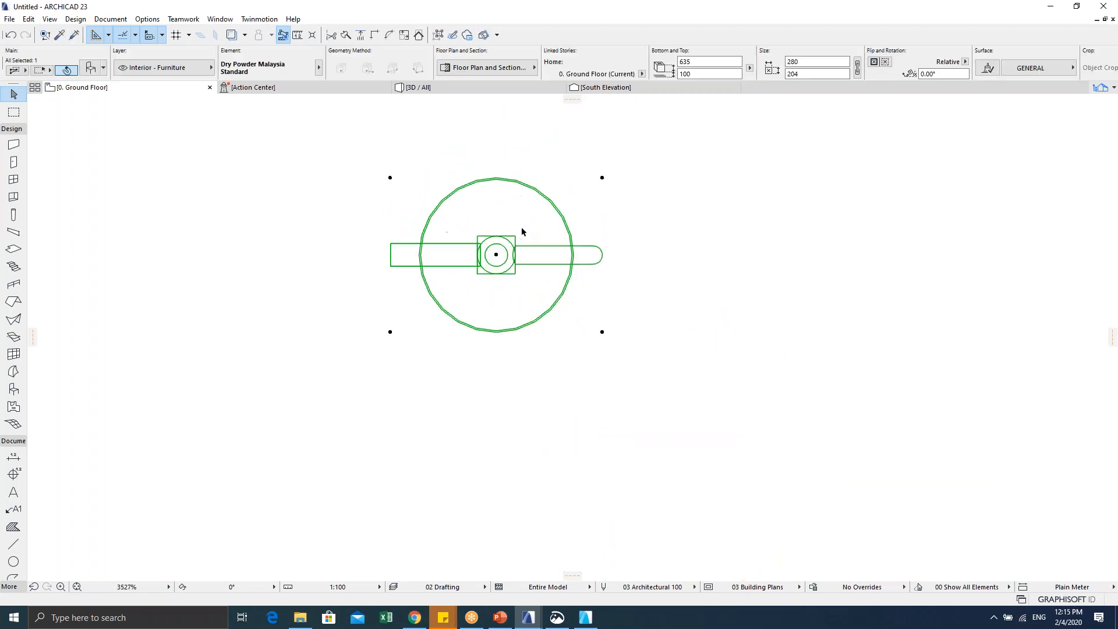
scroll(521, 227, "up", 4)
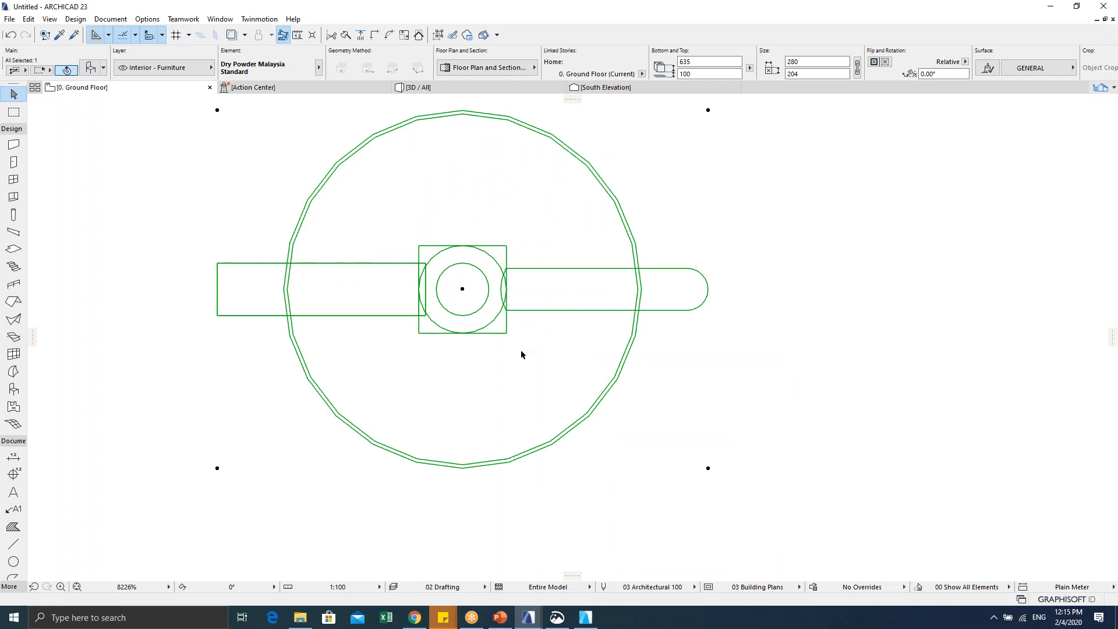
scroll(520, 349, "down", 2)
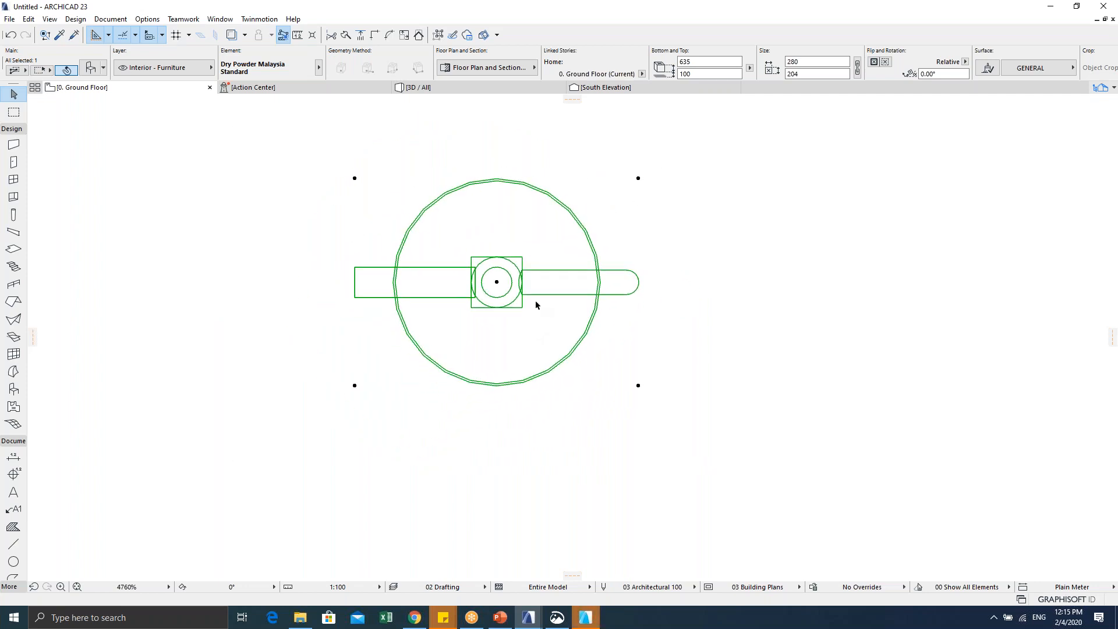
scroll(535, 299, "down", 3)
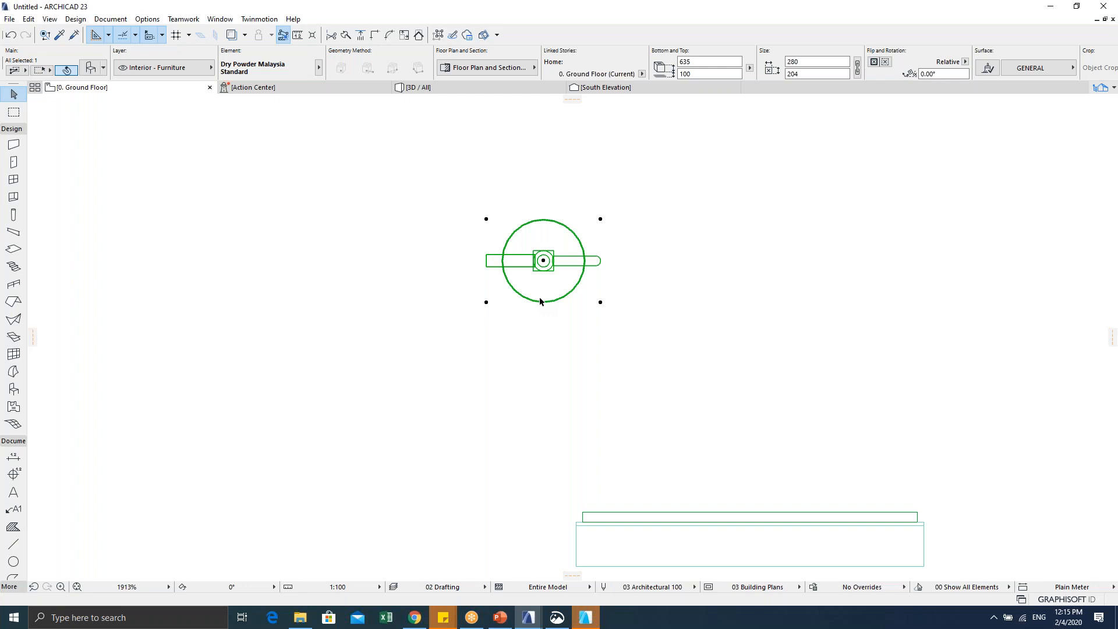
scroll(529, 267, "down", 5)
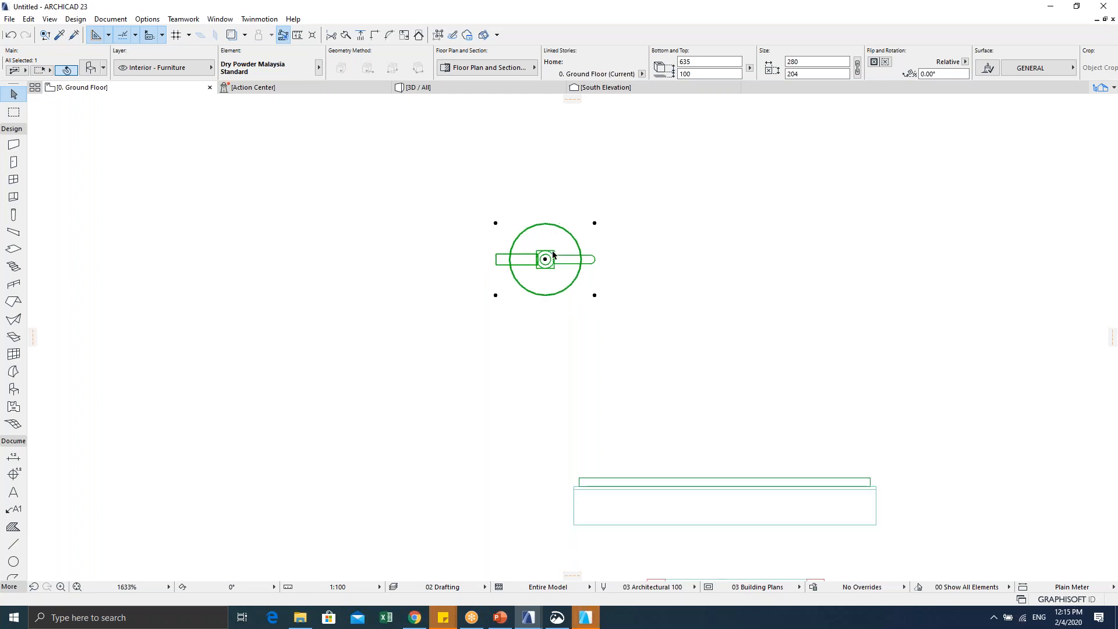
left_click(486, 367)
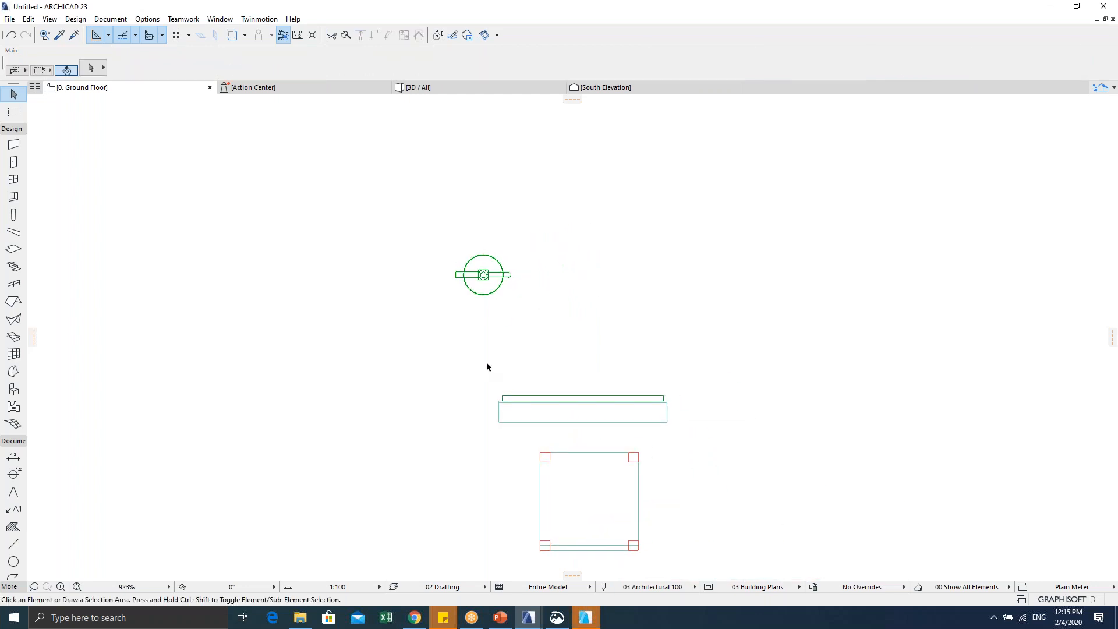
scroll(486, 368, "down", 4)
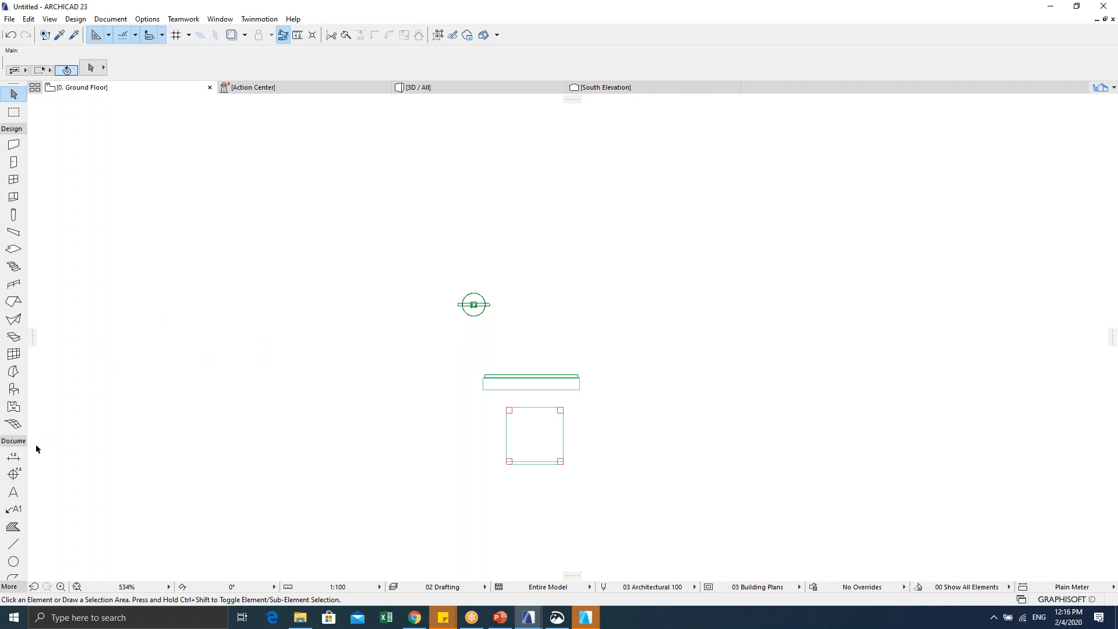
left_click(13, 543)
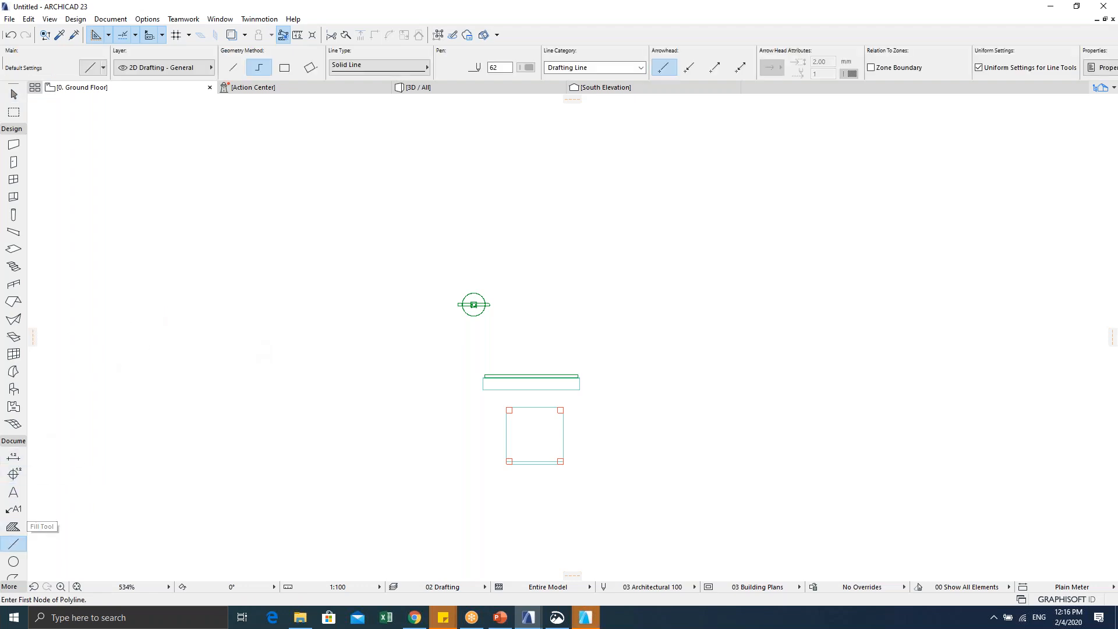
Step: Switch to the Spline tool and place the first nodes of the path
left_click(10, 443)
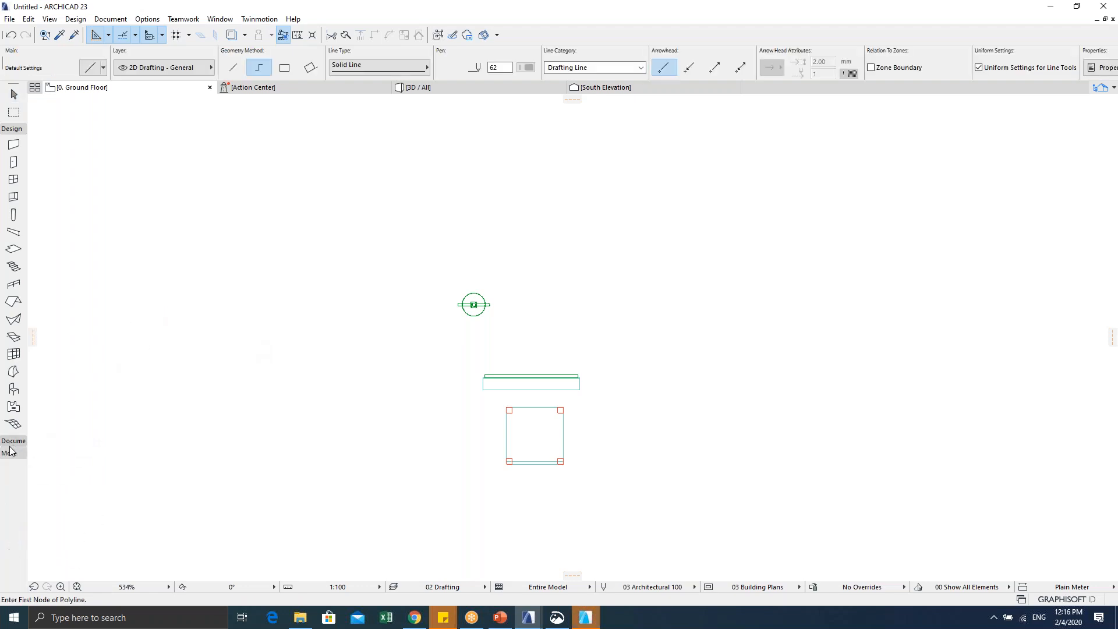
left_click(9, 453)
left_click(13, 574)
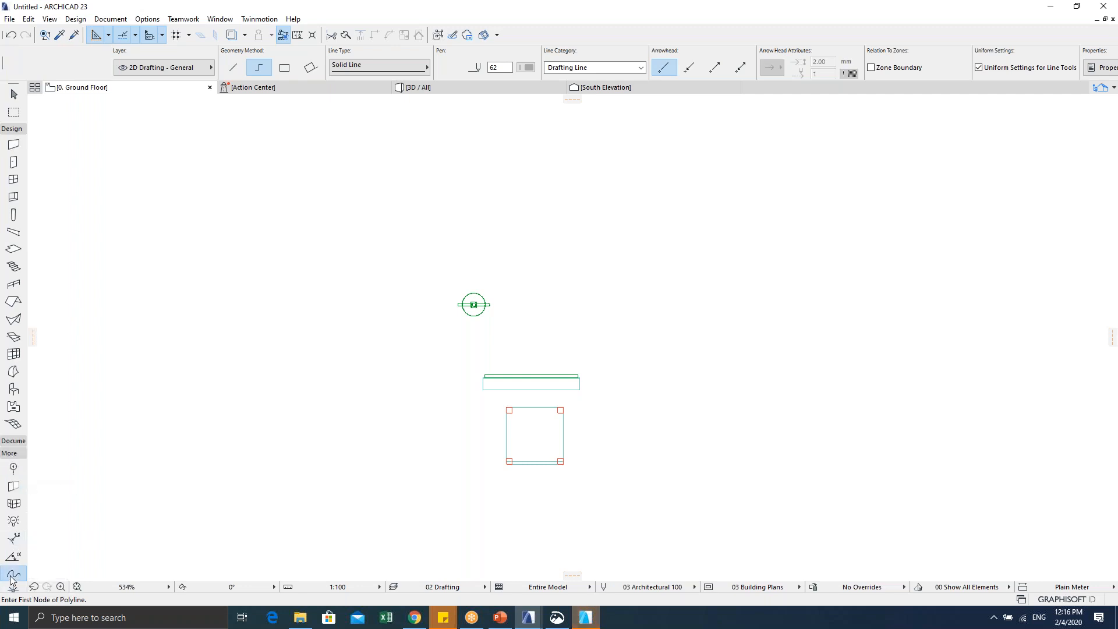
left_click(338, 348)
left_click(634, 205)
left_click(798, 304)
left_click(1017, 259)
Step: Bend the curve and add top, left and bottom nodes to finish the looping spline
middle_click_drag(979, 259, 685, 358)
scroll(685, 358, "down", 5)
left_click(719, 268)
left_click(532, 210)
left_click(347, 307)
left_click(405, 405)
double_click(505, 406)
scroll(510, 400, "up", 4)
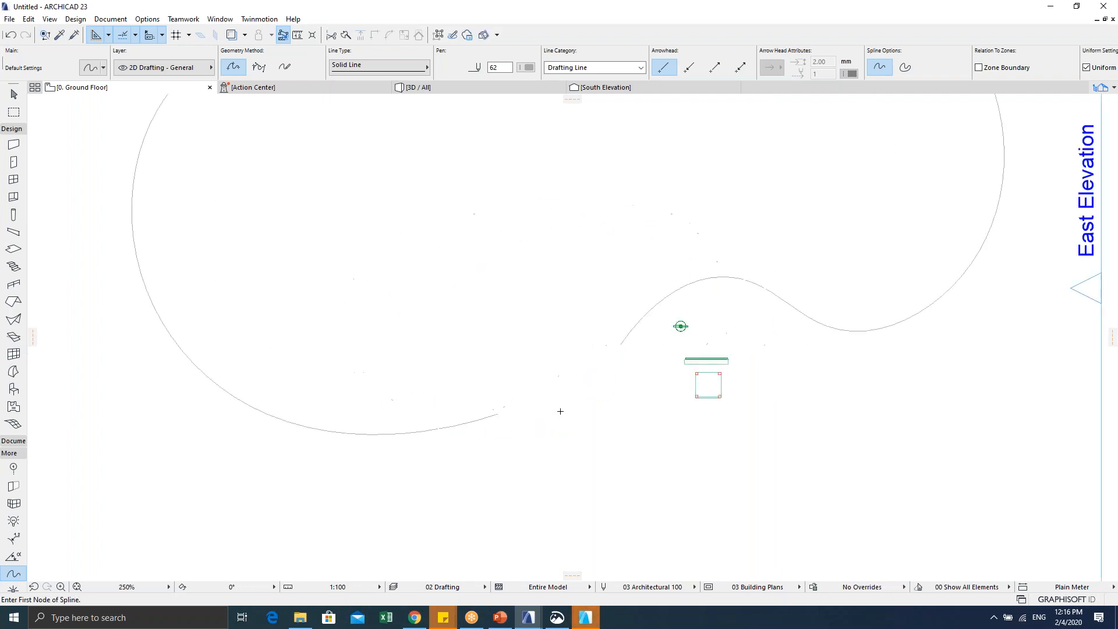
key("Escape")
Step: Select the extinguisher and set Multiply (Ctrl+U) to Spread along a path at 1000 spacing
left_click(697, 321)
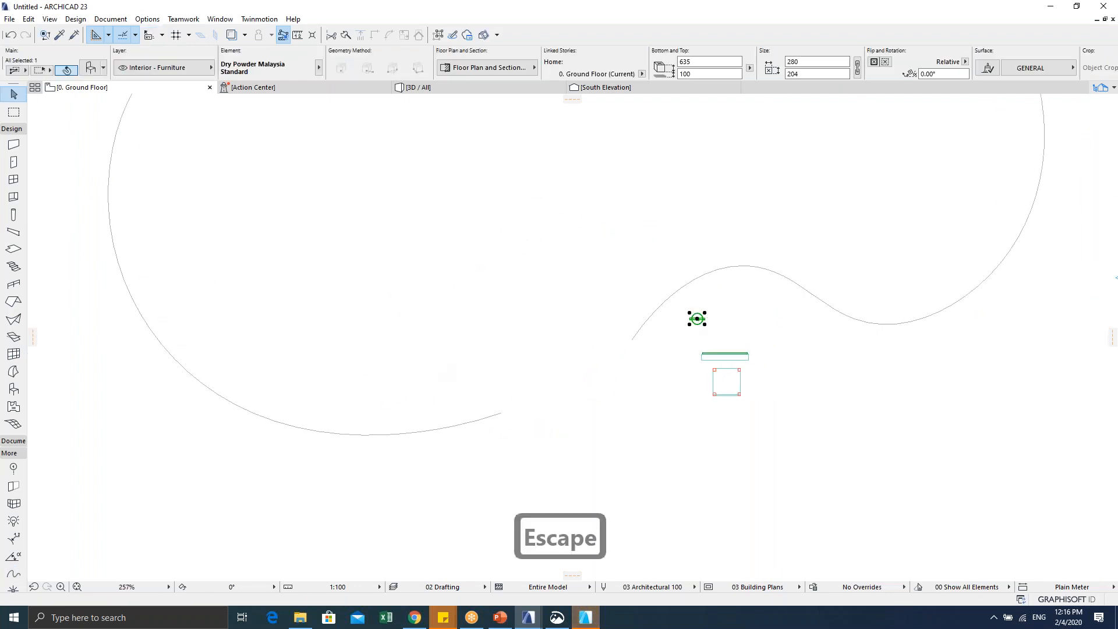
scroll(450, 355, "up", 2)
key("ctrl+u")
scroll(722, 397, "down", 3)
middle_click_drag(620, 381, 341, 370)
scroll(546, 302, "up", 3)
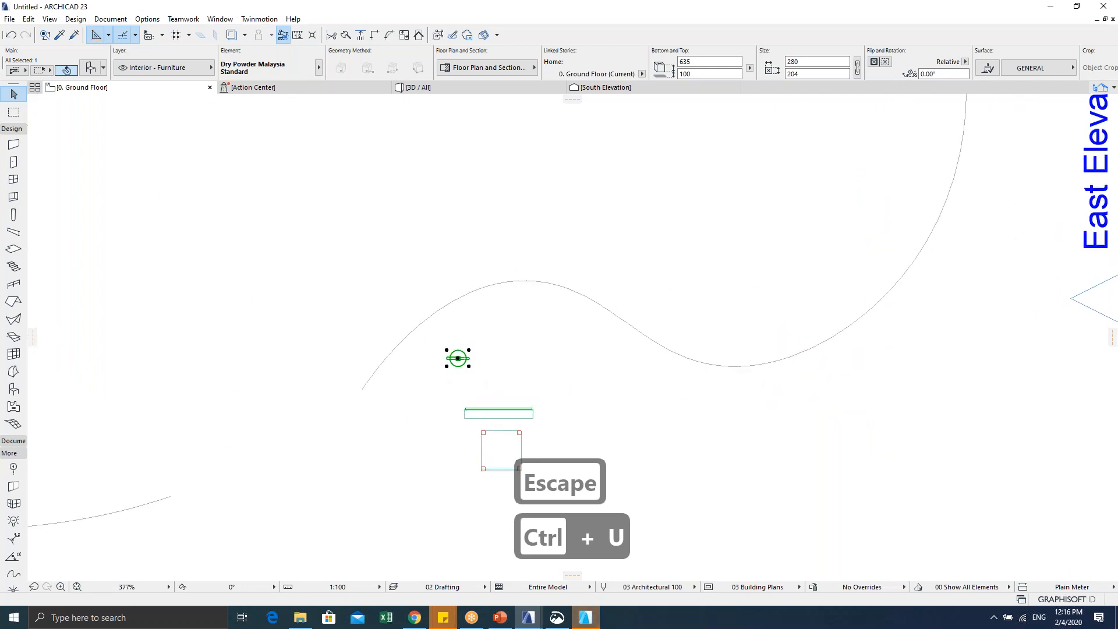
key("ctrl+u")
left_click(637, 198)
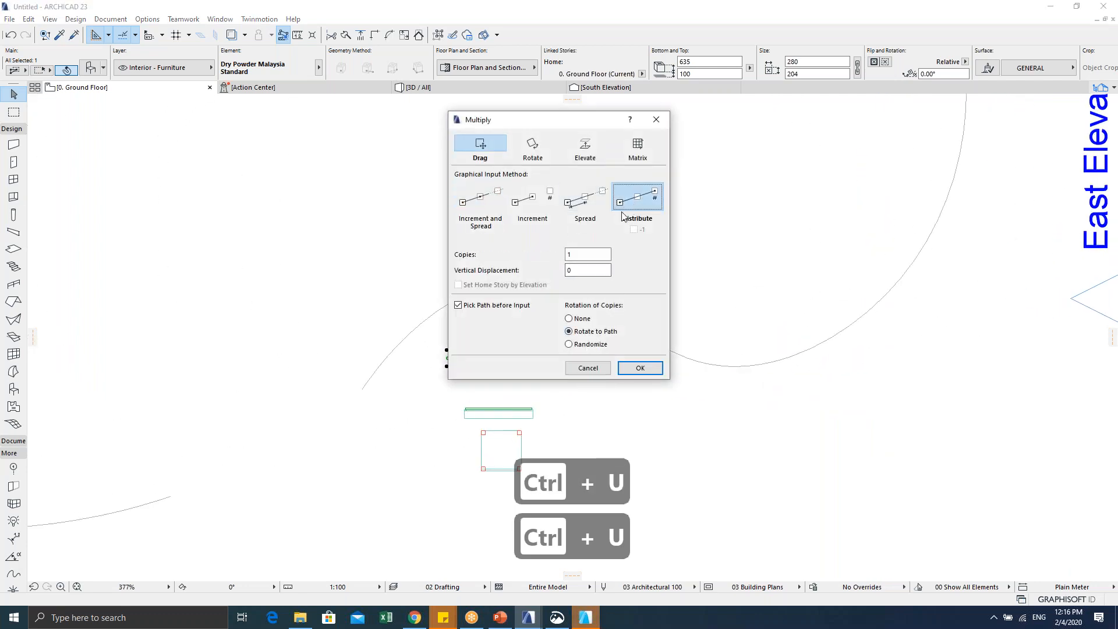
left_click(591, 222)
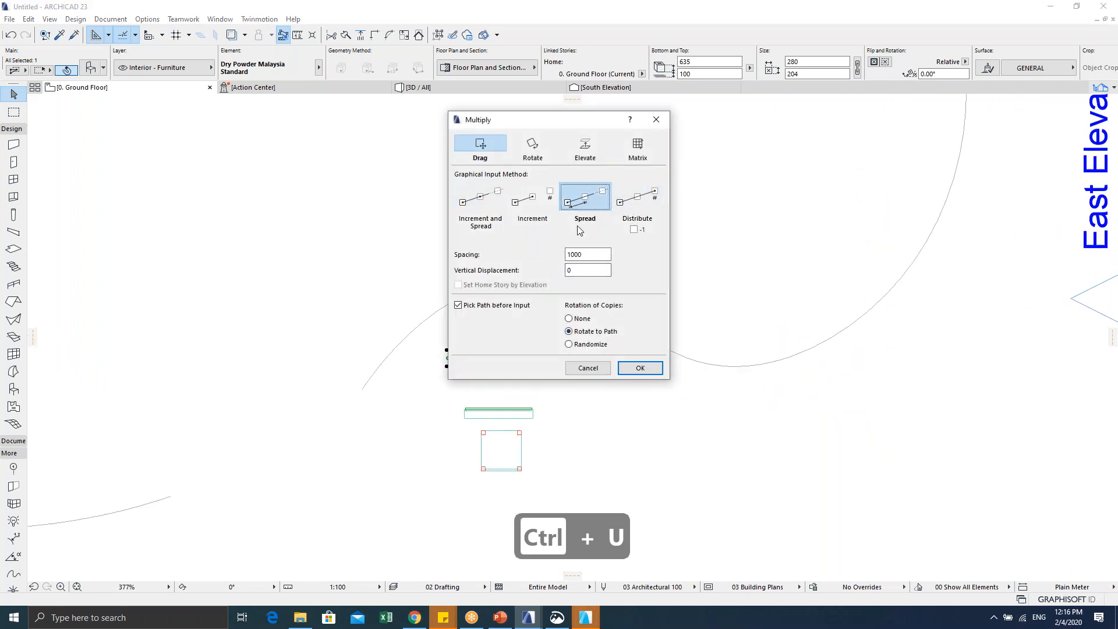
left_click(640, 373)
Step: Pick the spline as the path and place 45 extinguisher copies along it
left_click(462, 299)
scroll(454, 373, "up", 4)
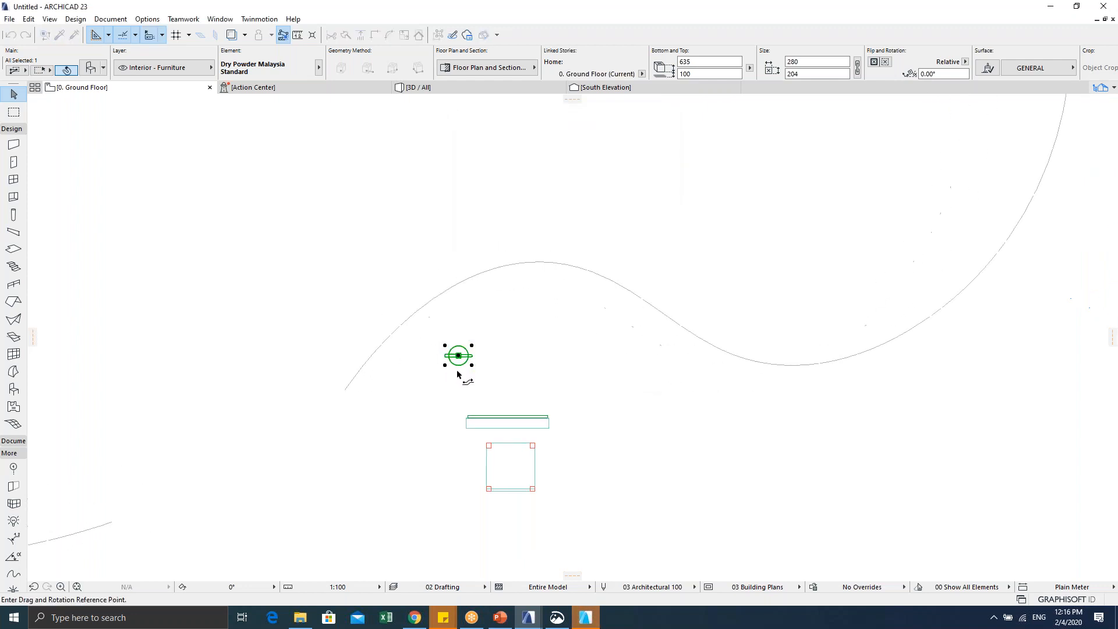
left_click(551, 521)
scroll(595, 408, "down", 4)
scroll(739, 381, "down", 4)
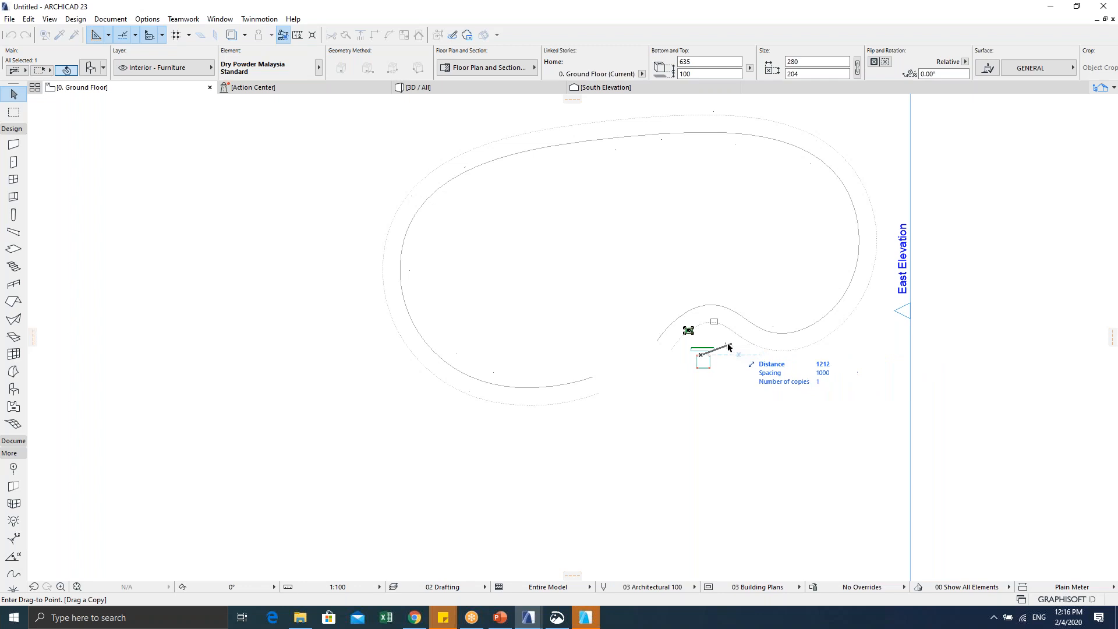
left_click(755, 338)
scroll(687, 329, "up", 7)
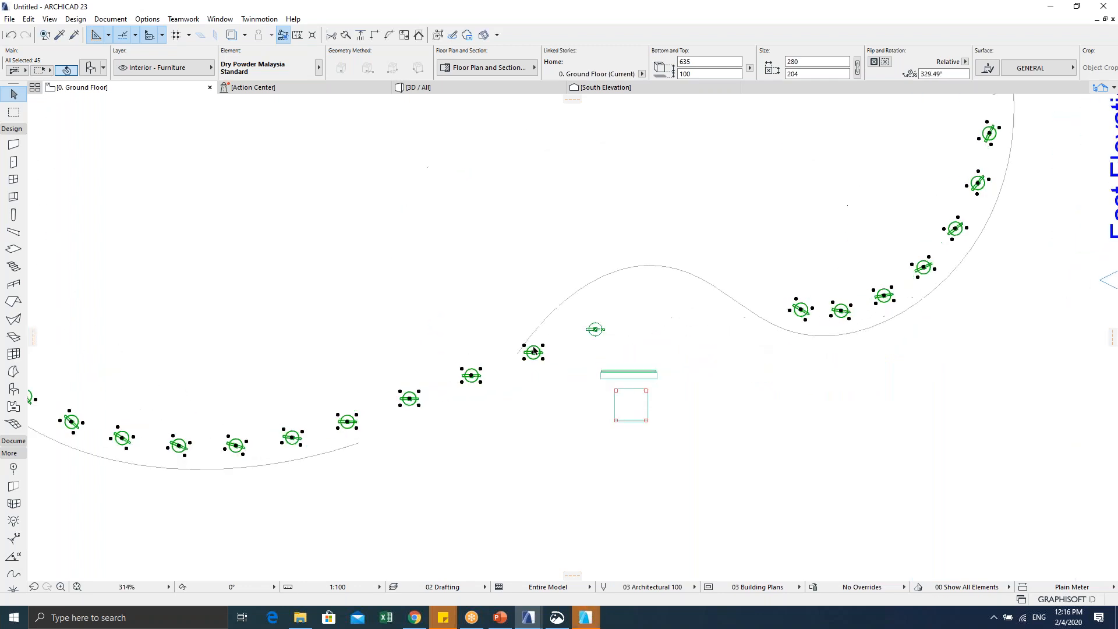
key("Escape")
key("Escape")
key("Escape")
key("Escape")
Step: Orbit the 3D view over the extinguisher ring, then return to the Ground Floor plan and pan toward the sign
key("F5")
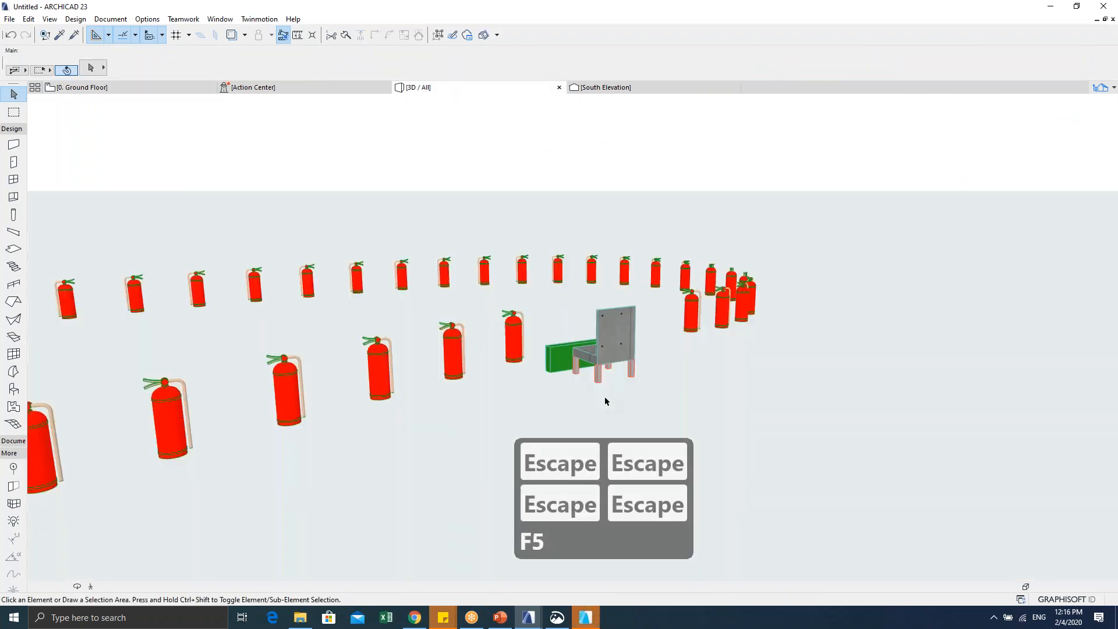
middle_click_drag(596, 248, 596, 359, "shift")
scroll(597, 359, "down", 3)
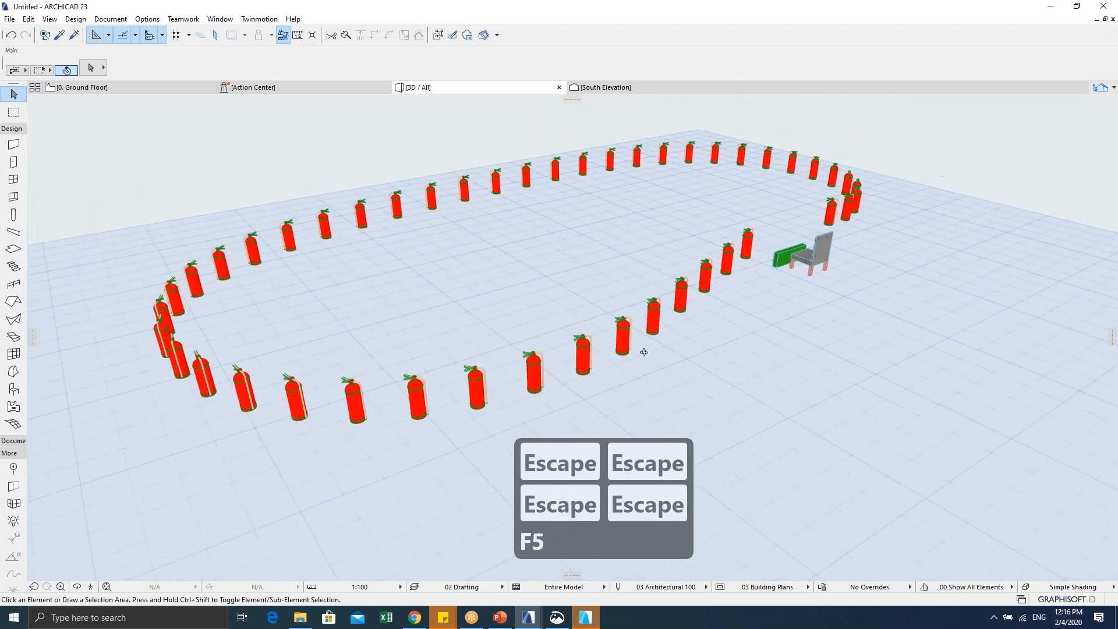
scroll(524, 349, "up", 8)
key("Escape")
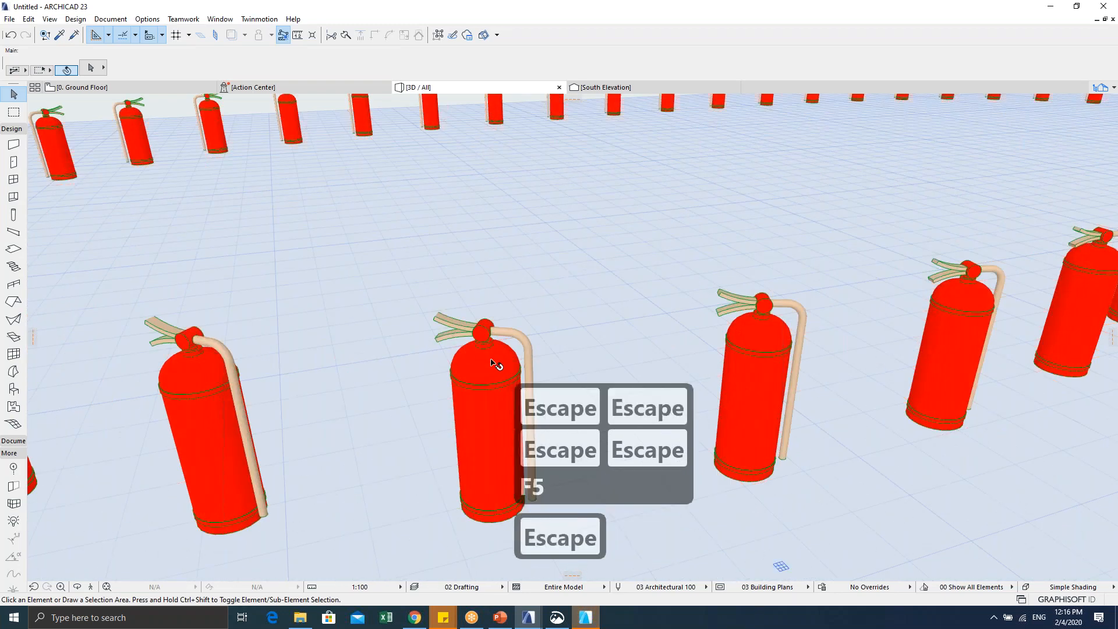
key("F2")
key("Escape")
middle_click_drag(540, 375, 392, 361)
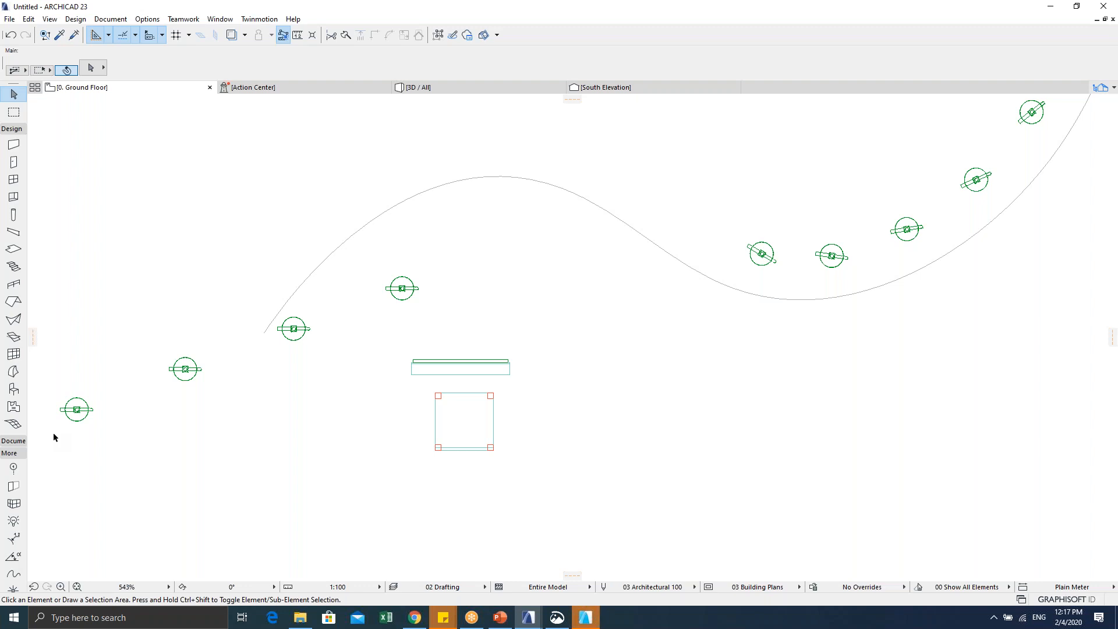
Step: Select the KELUAR sign and set its SYMBOL to submission symbol in its settings
scroll(451, 350, "down", 3)
key("Escape")
key("F2")
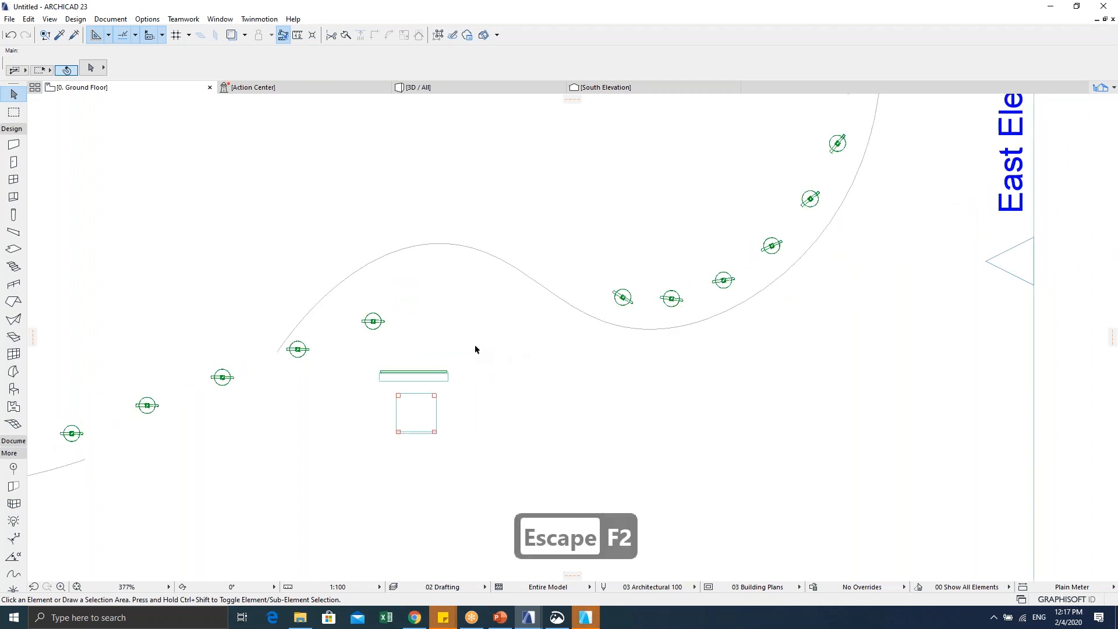
scroll(428, 332, "down", 1)
middle_click_drag(443, 325, 539, 324)
key("Escape")
key("Escape")
left_click_drag(471, 372, 506, 347)
key("ctrl+t")
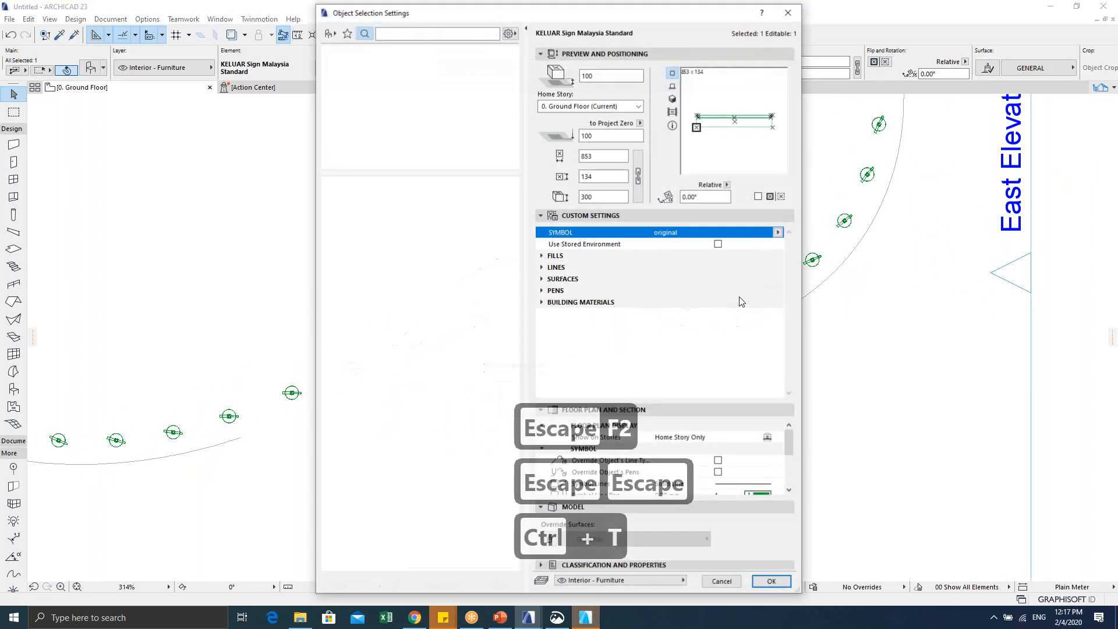
left_click(778, 232)
left_click(806, 246)
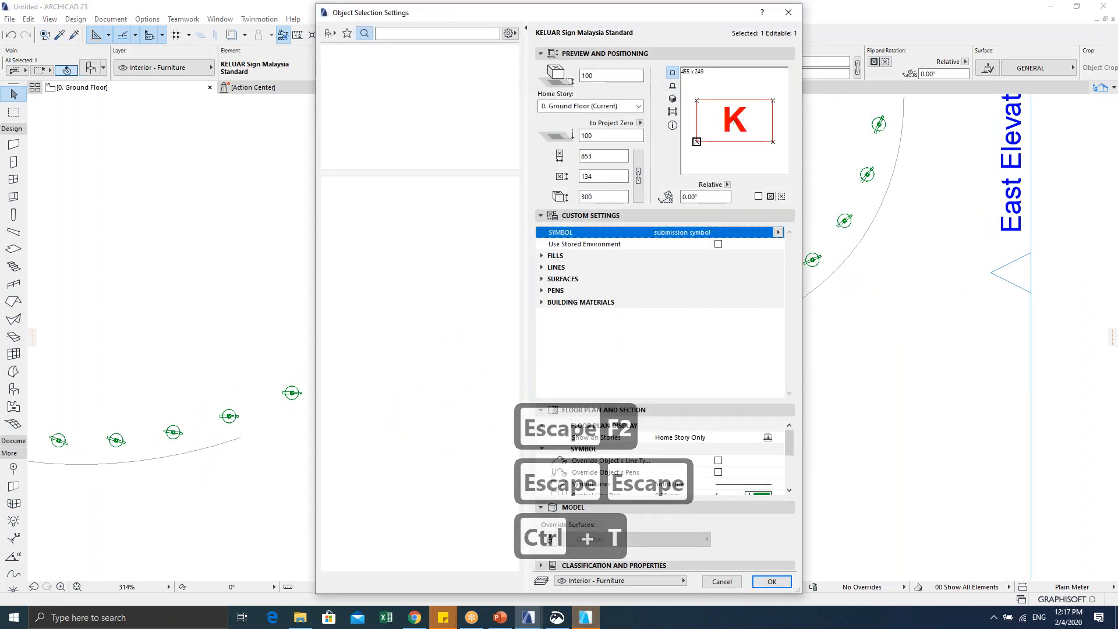
left_click(771, 582)
Step: Leave the sign's corners unchanged and open the KELUAR sign in the object editor
scroll(526, 382, "up", 3)
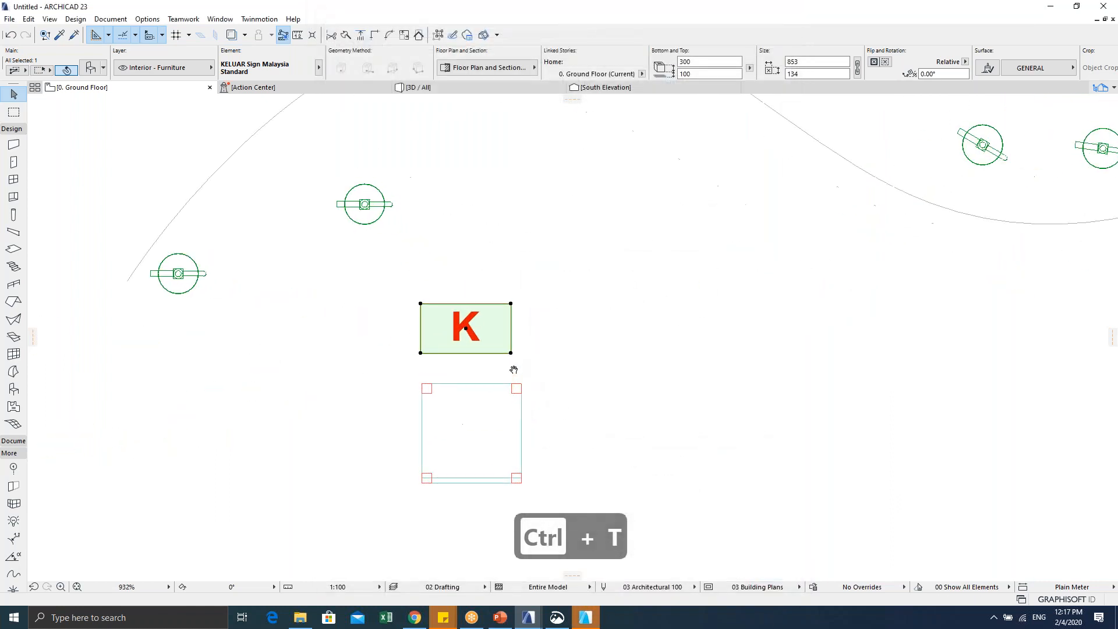
left_click(512, 303)
key("Escape")
key("Escape")
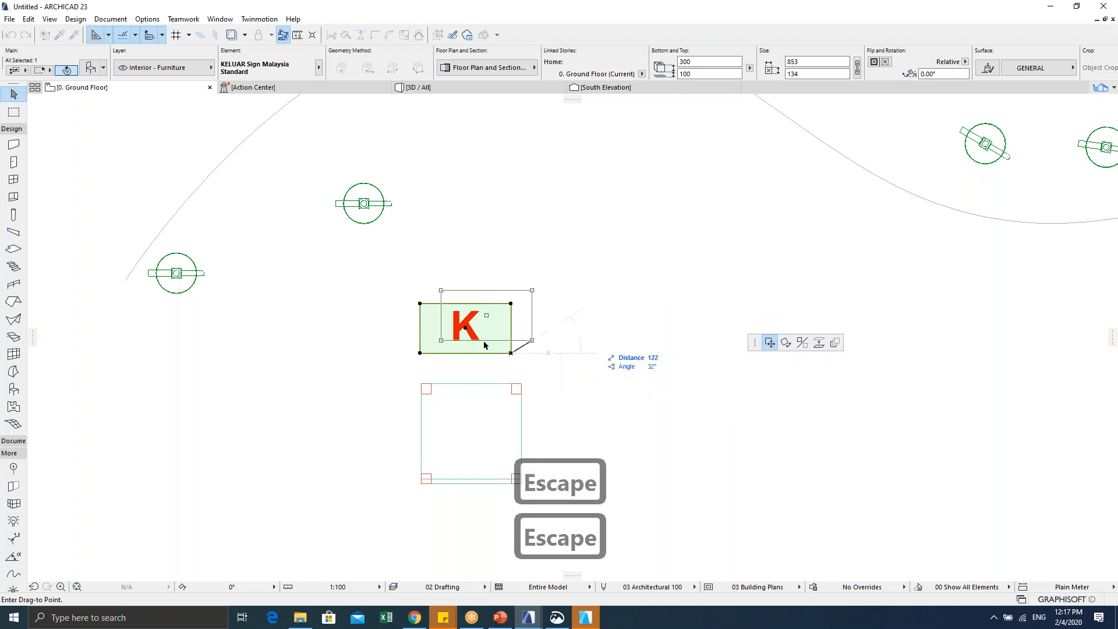
left_click(420, 303)
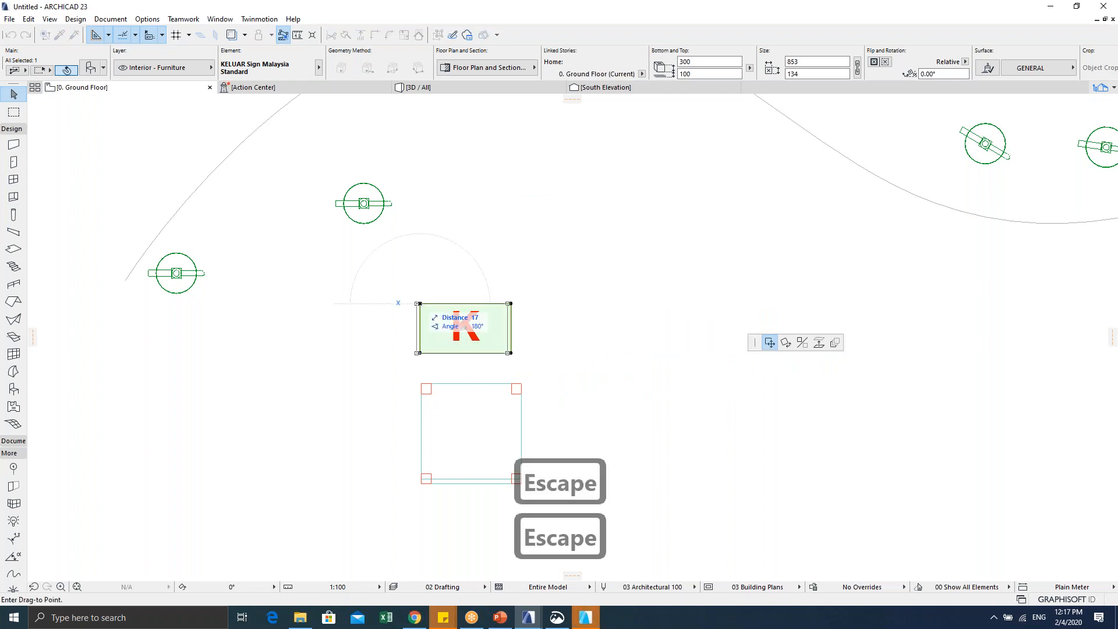
key("Escape")
left_click(419, 352)
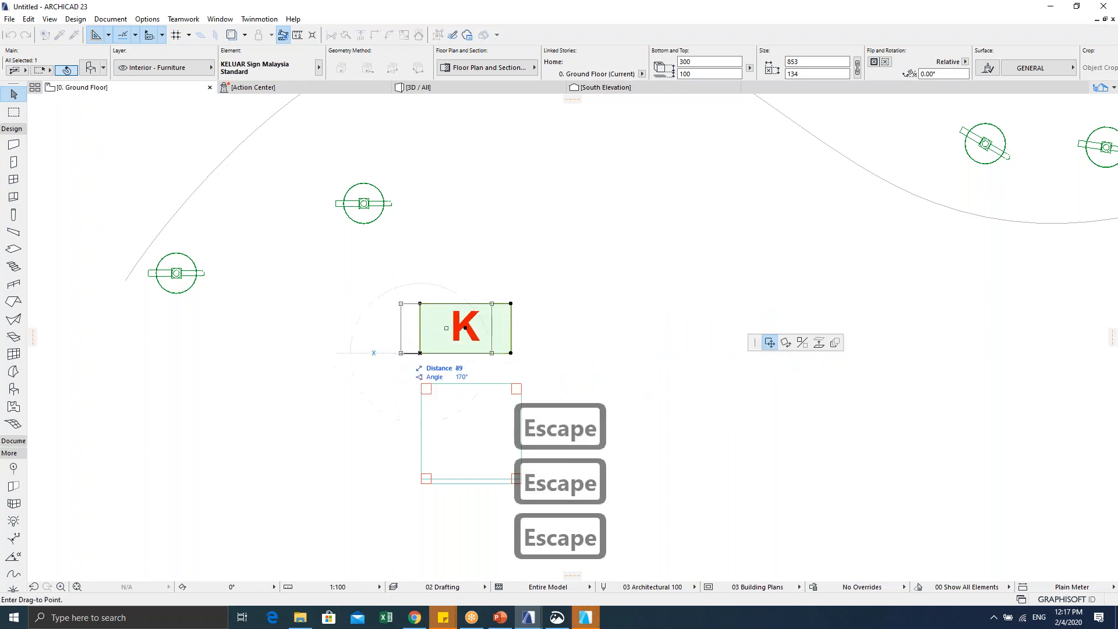
left_click(419, 353)
scroll(451, 323, "up", 3)
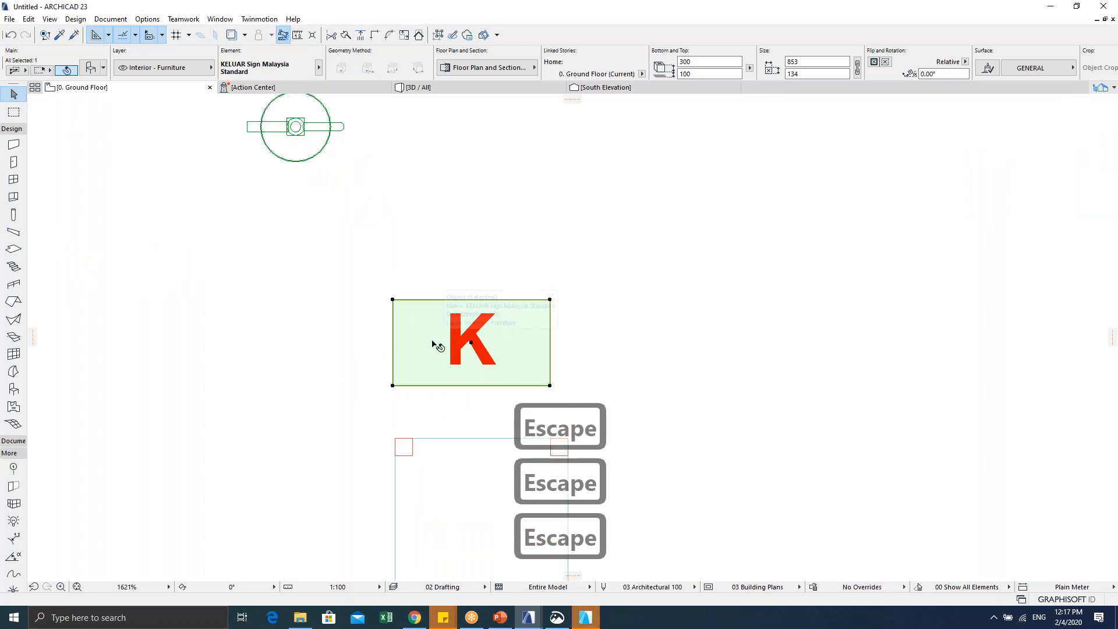
key("ctrl+shift+o")
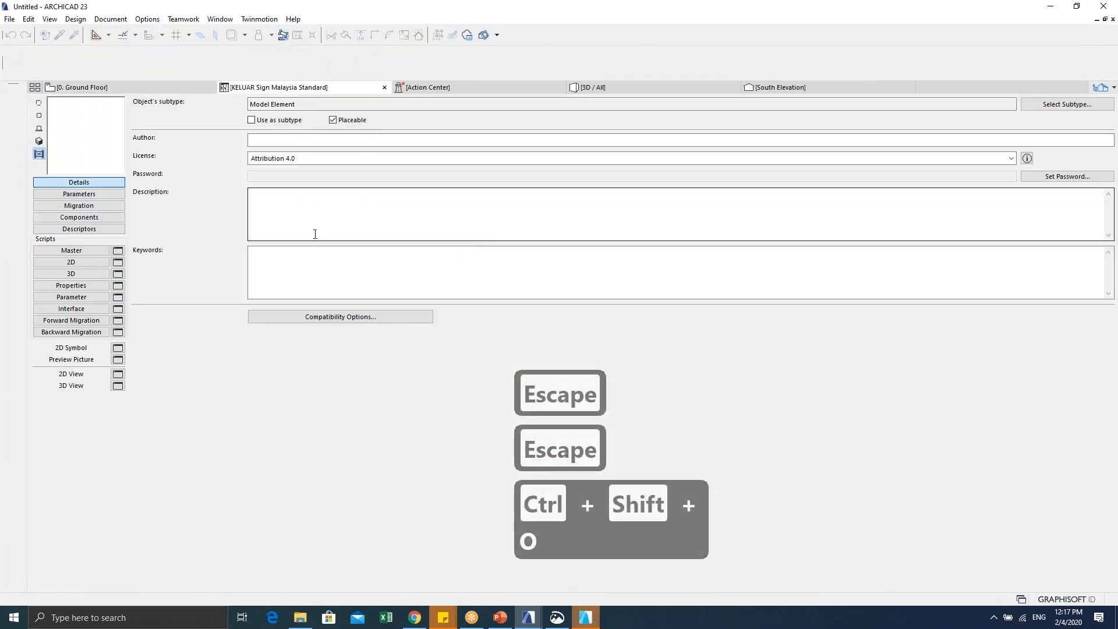
Step: Confirm the KELUAR sign's Compatibility Options, save the object, and close its editor
left_click(307, 319)
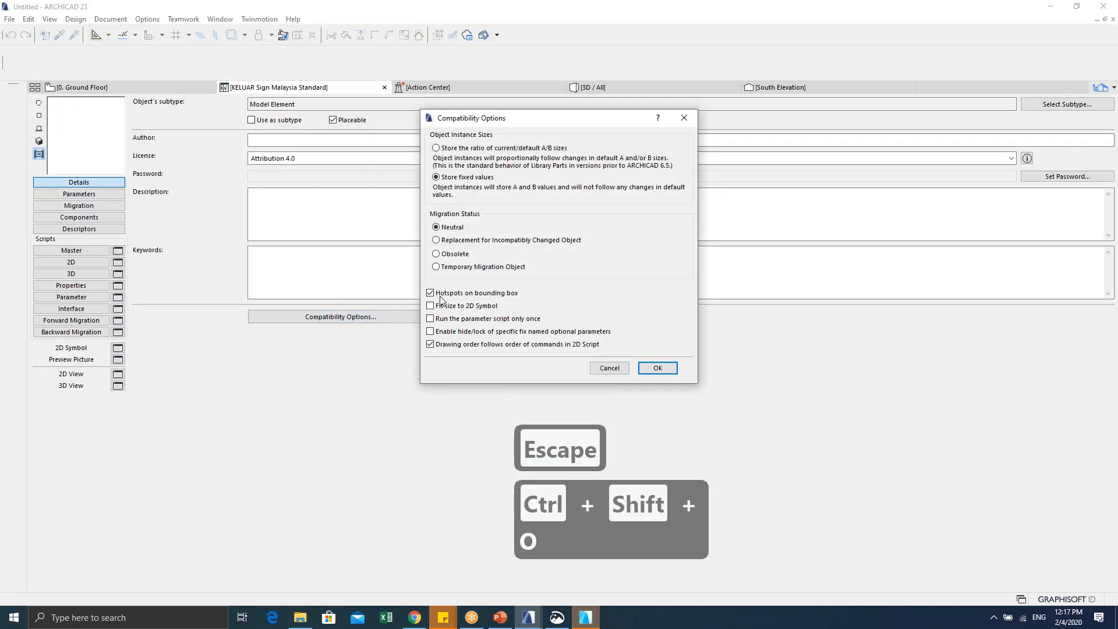
left_click(655, 367)
key("ctrl+s")
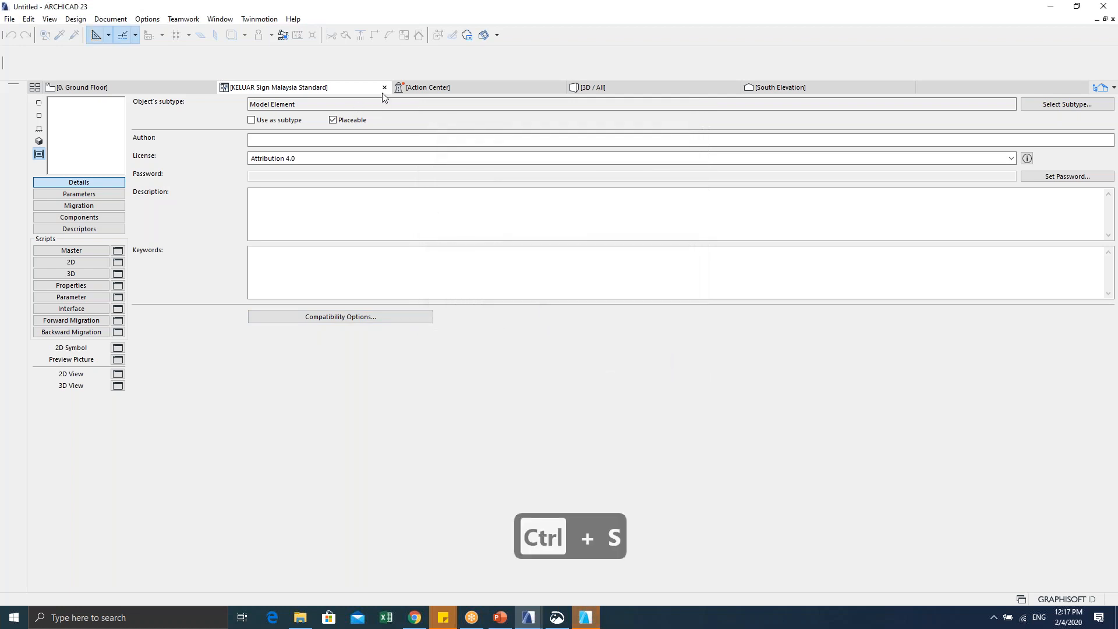
left_click(384, 86)
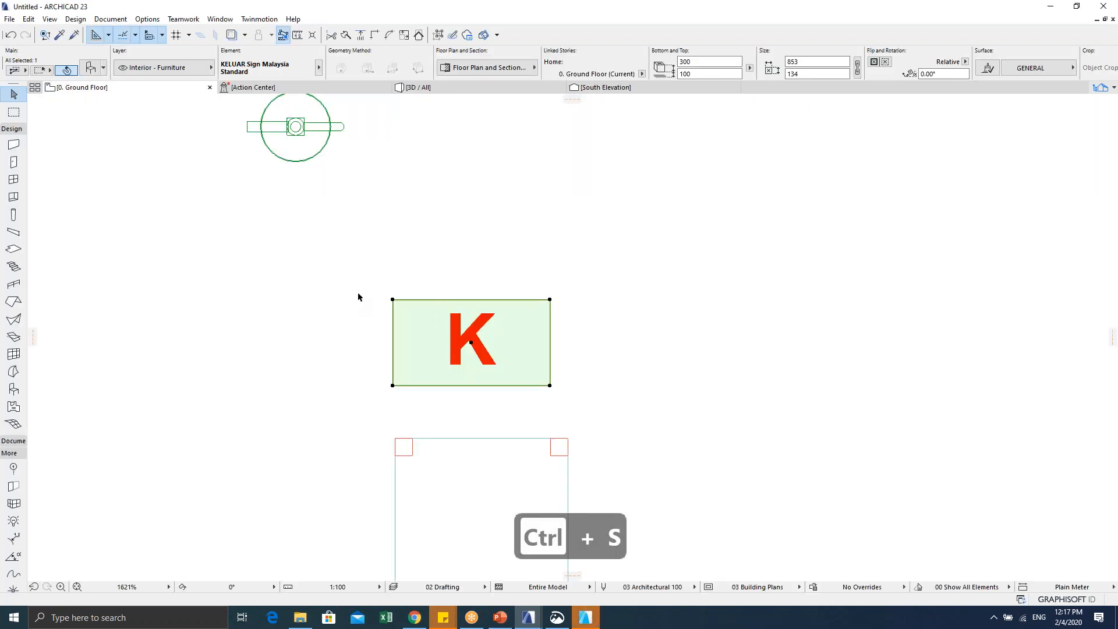
Step: Select the KELUAR sign and try stretching it from its corners, cancelling each attempt
left_click(474, 341)
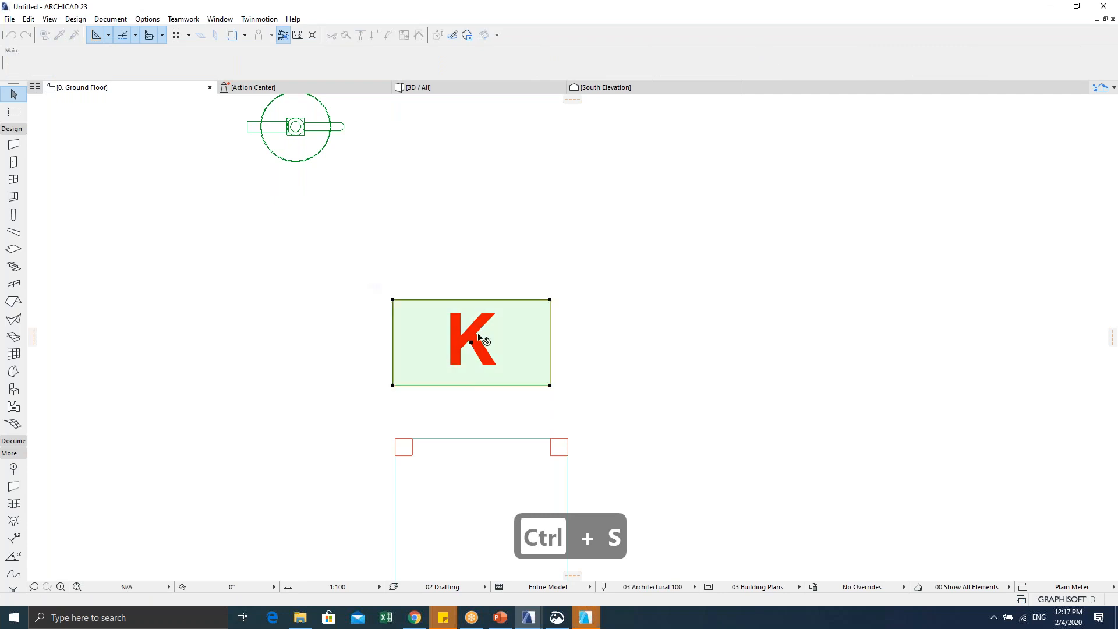
left_click(550, 300)
key("Escape")
left_click(549, 385)
key("Escape")
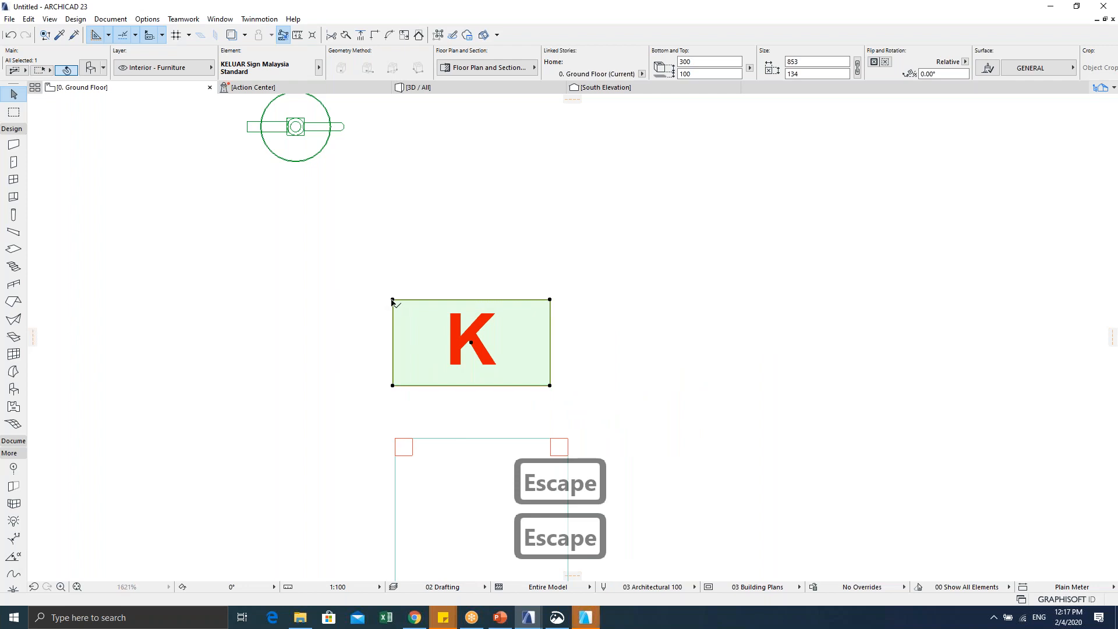
left_click(392, 299)
key("Escape")
Step: In the sign's settings, set width to 1000 and depth to 5000
key("ctrl+t")
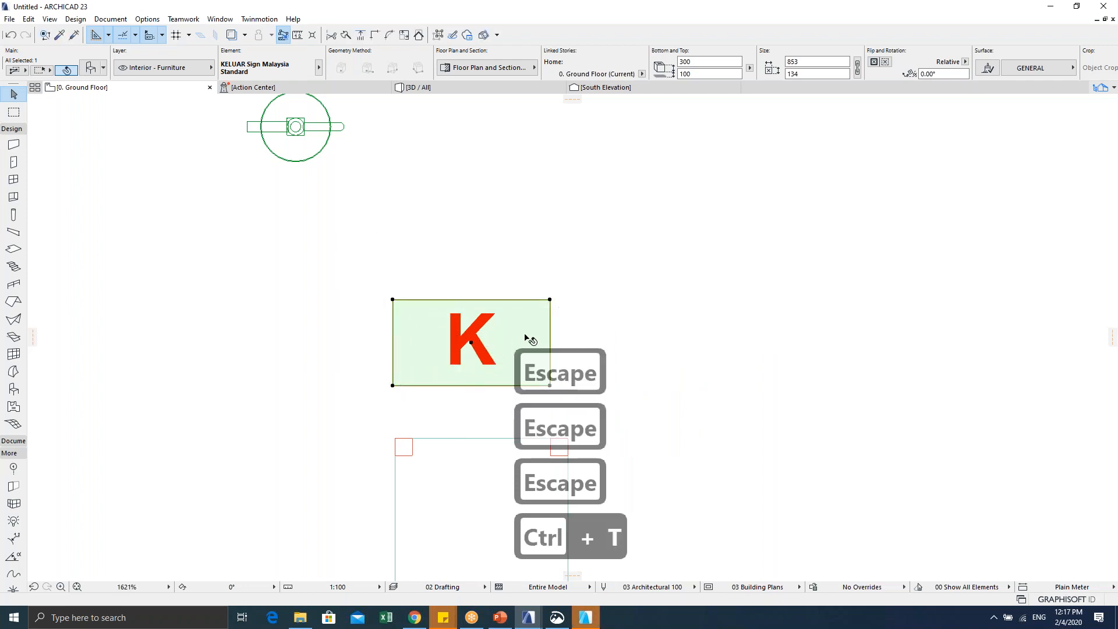
left_click(778, 231)
left_click(818, 244)
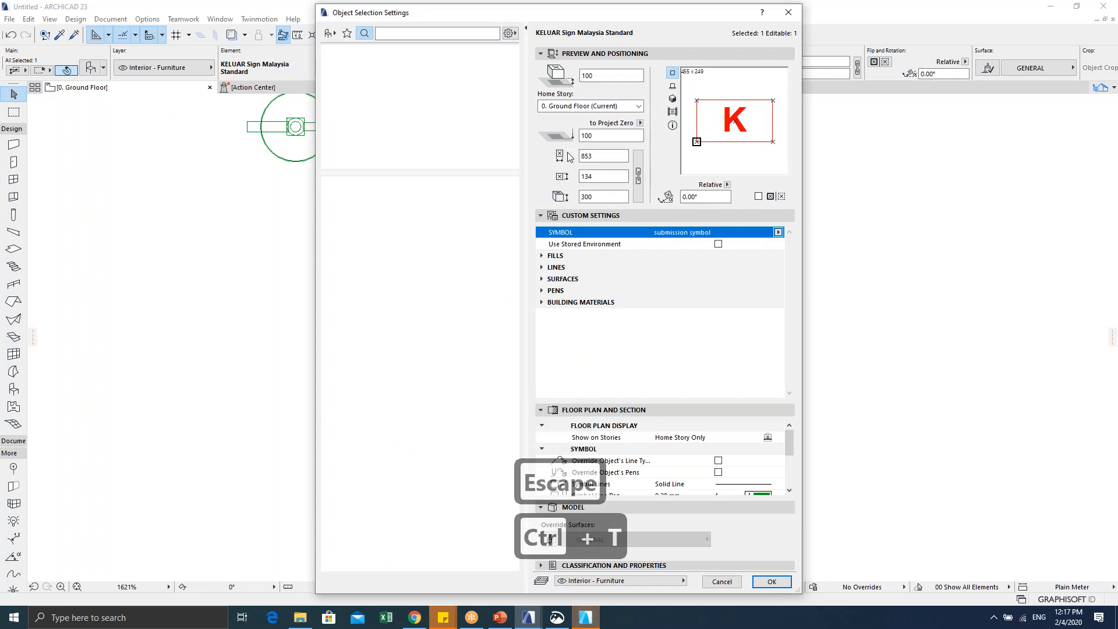
double_click(599, 156)
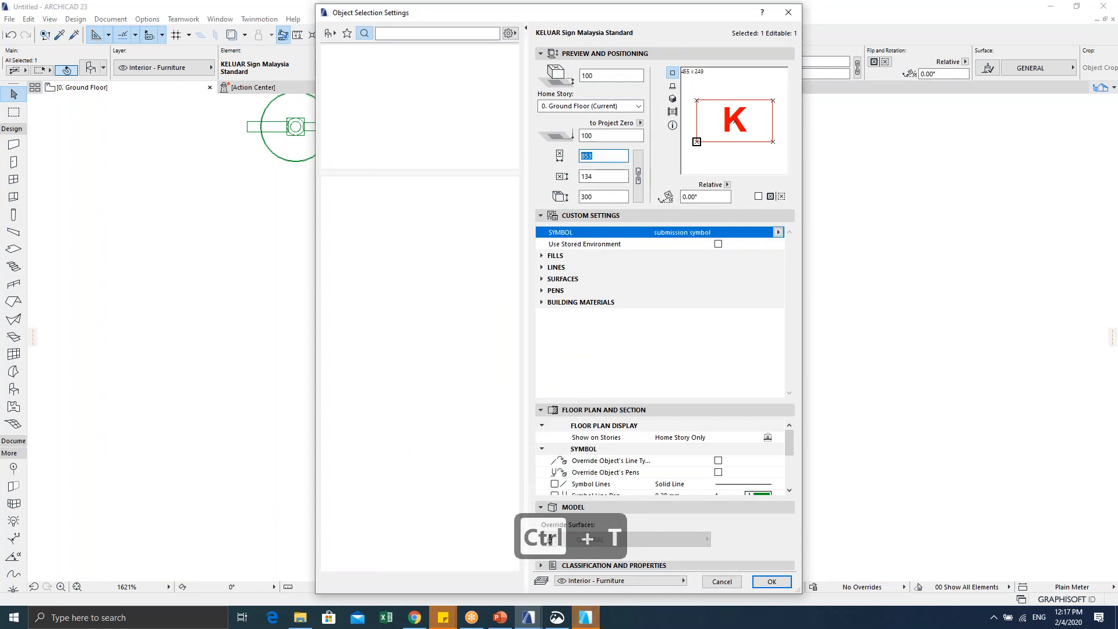
type("1000")
double_click(589, 176)
type("500")
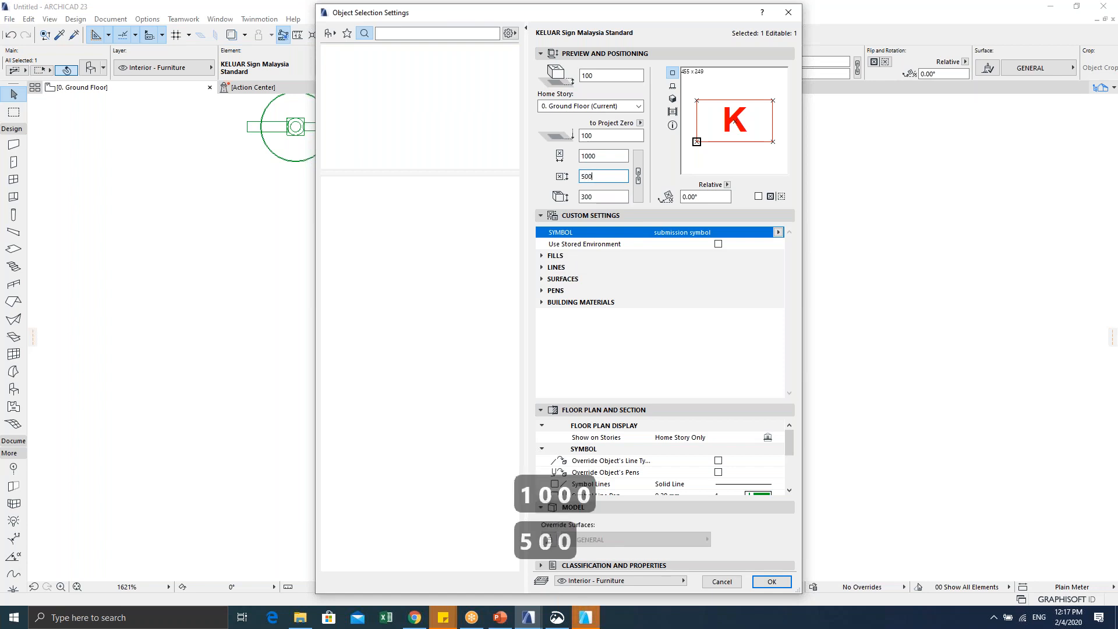
type("0")
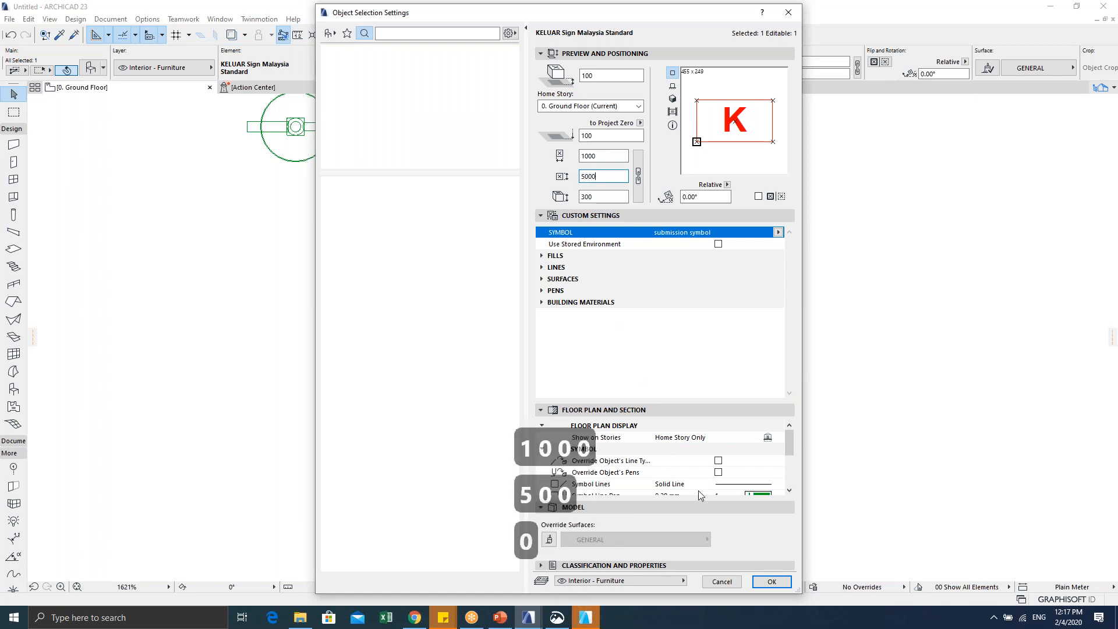
left_click(771, 581)
Step: Check the resized sign in 3D, then return to the Ground Floor plan and reselect it
key("ctrl+t")
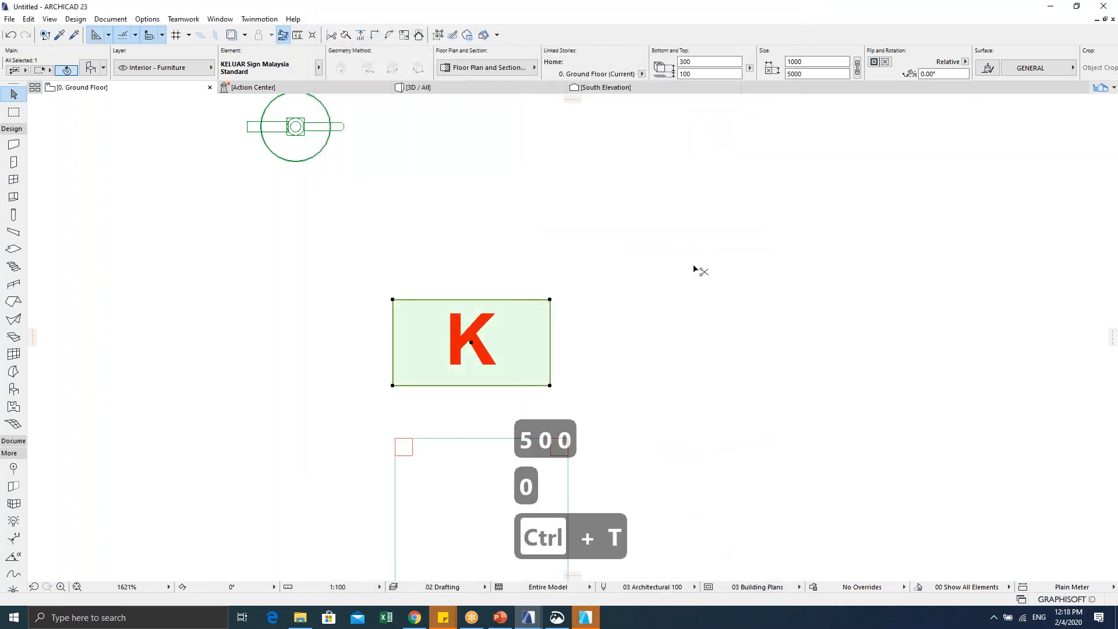
key("Escape")
key("Escape")
key("F5")
scroll(558, 314, "down", 5)
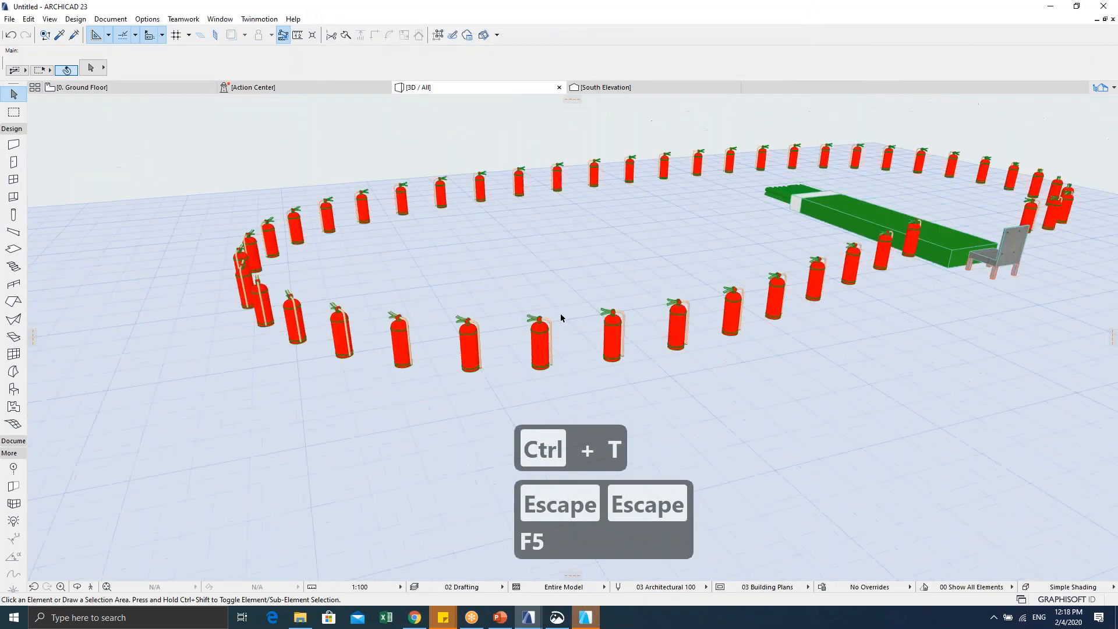
key("Escape")
key("F2")
middle_click_drag(436, 326, 507, 332)
scroll(359, 319, "down", 3)
left_click(360, 319)
scroll(319, 339, "down", 4)
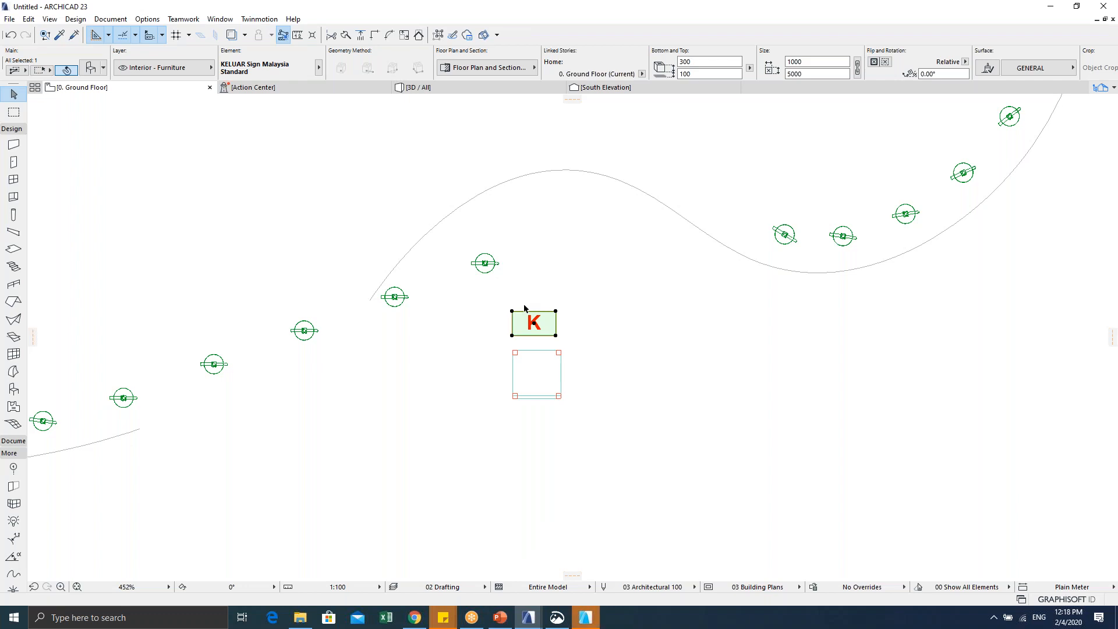
Step: Zoom to the K sign, select it, and open its library part with Ctrl+Shift+O
scroll(533, 320, "up", 3)
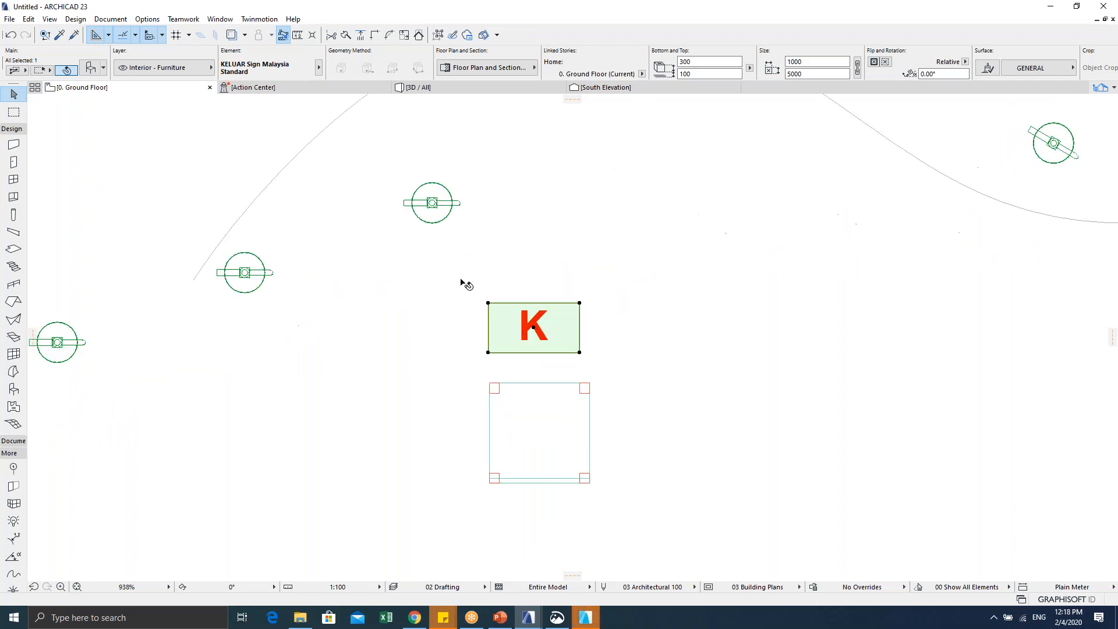
scroll(545, 310, "up", 2)
scroll(544, 310, "down", 2)
scroll(544, 310, "up", 3)
scroll(539, 324, "down", 1)
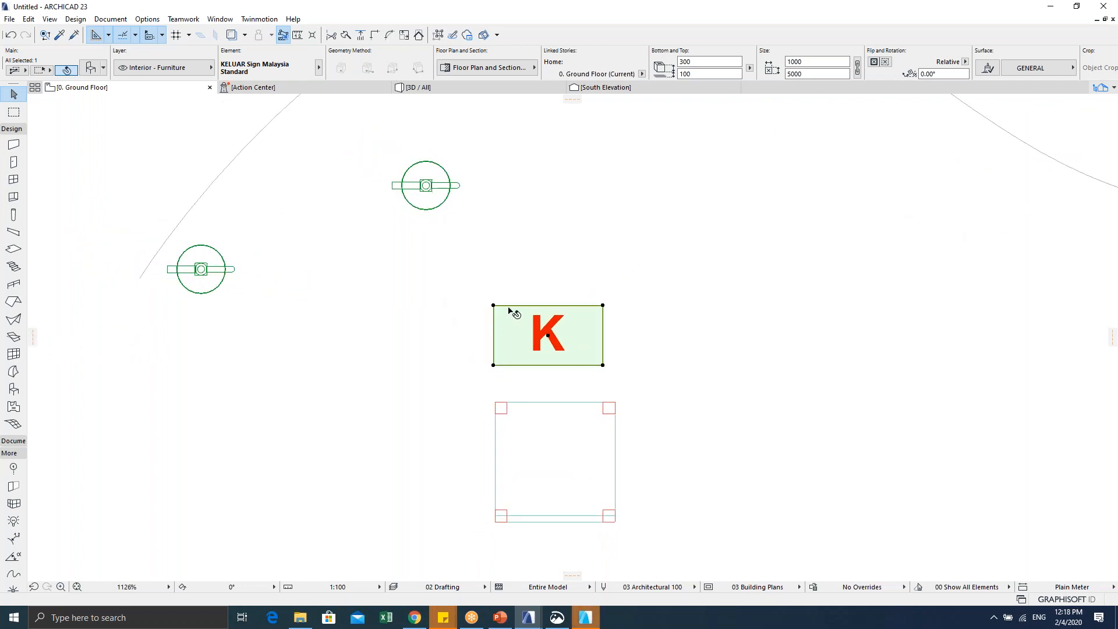
scroll(556, 322, "up", 1)
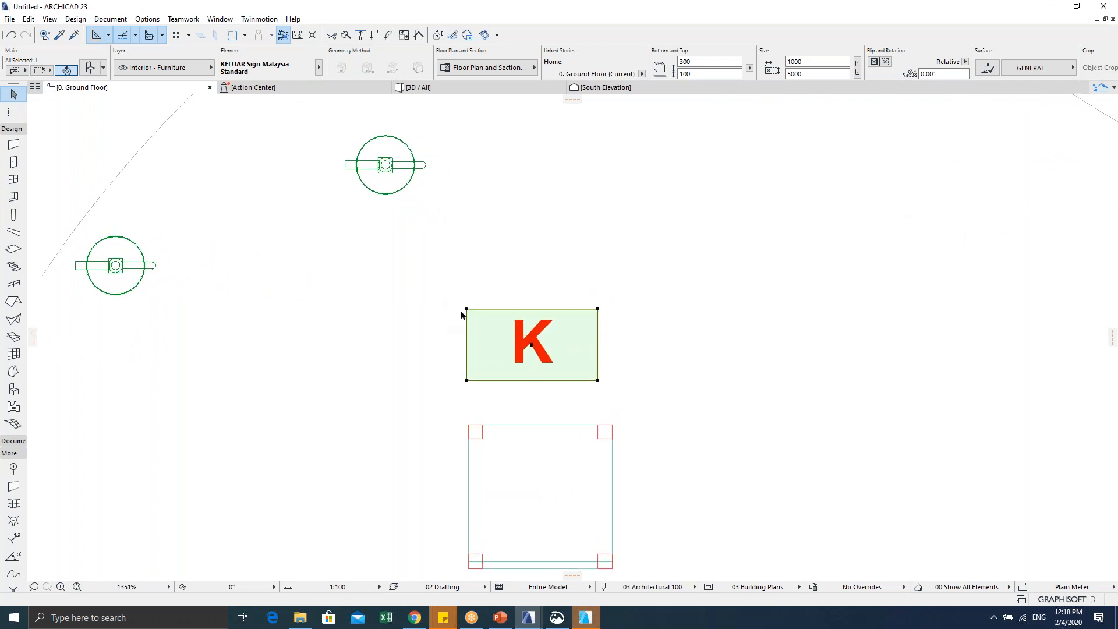
left_click(466, 310)
key("Escape")
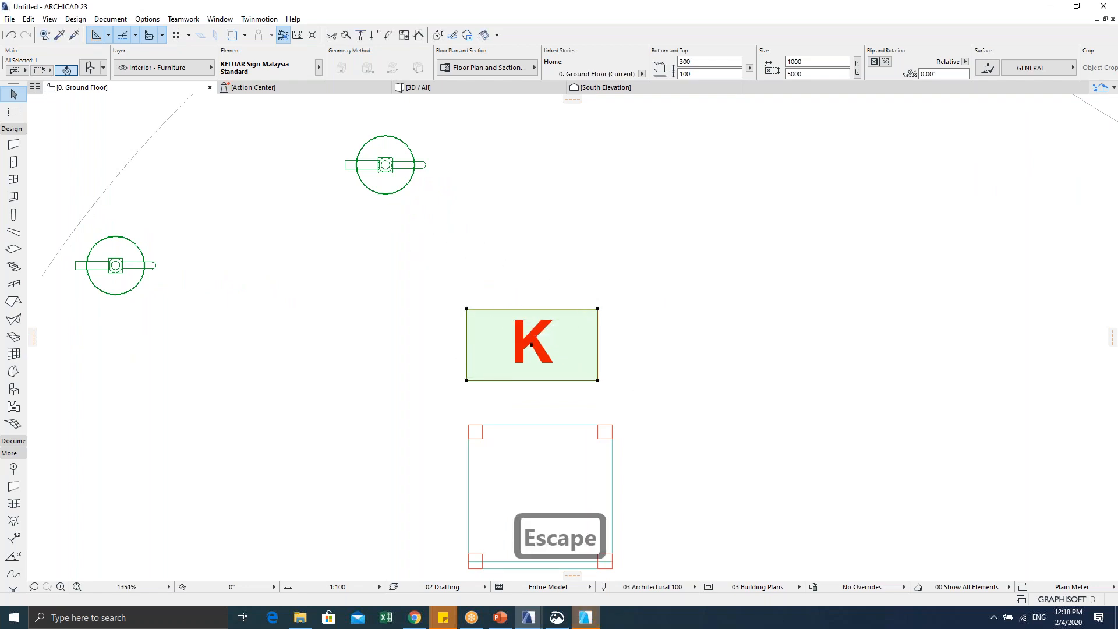
key("Escape")
left_click(598, 309)
left_click(597, 308)
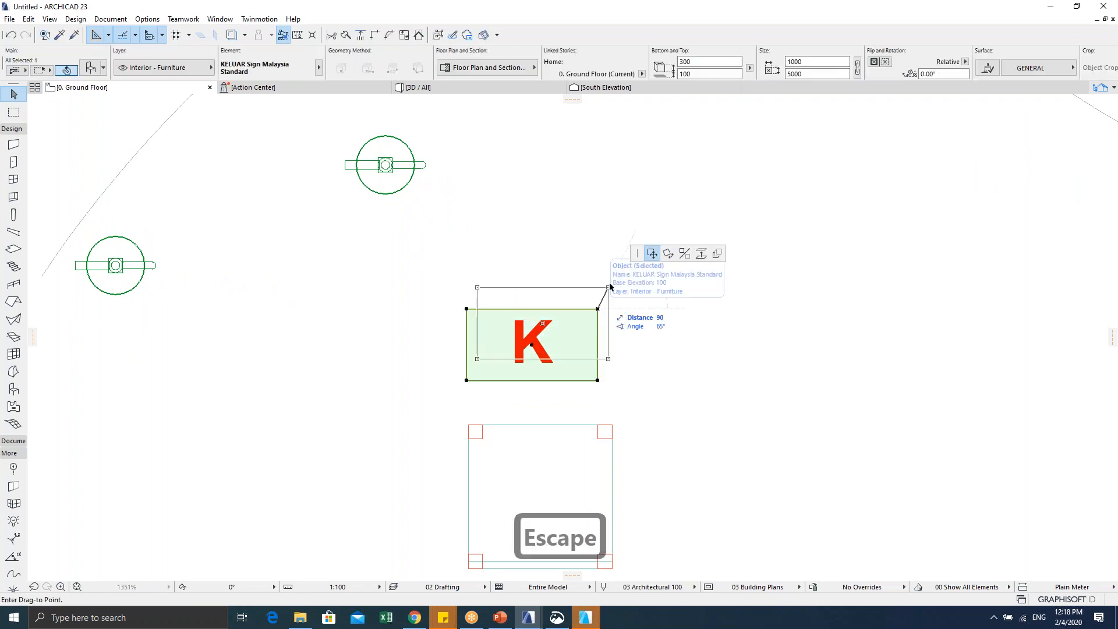
key("Escape")
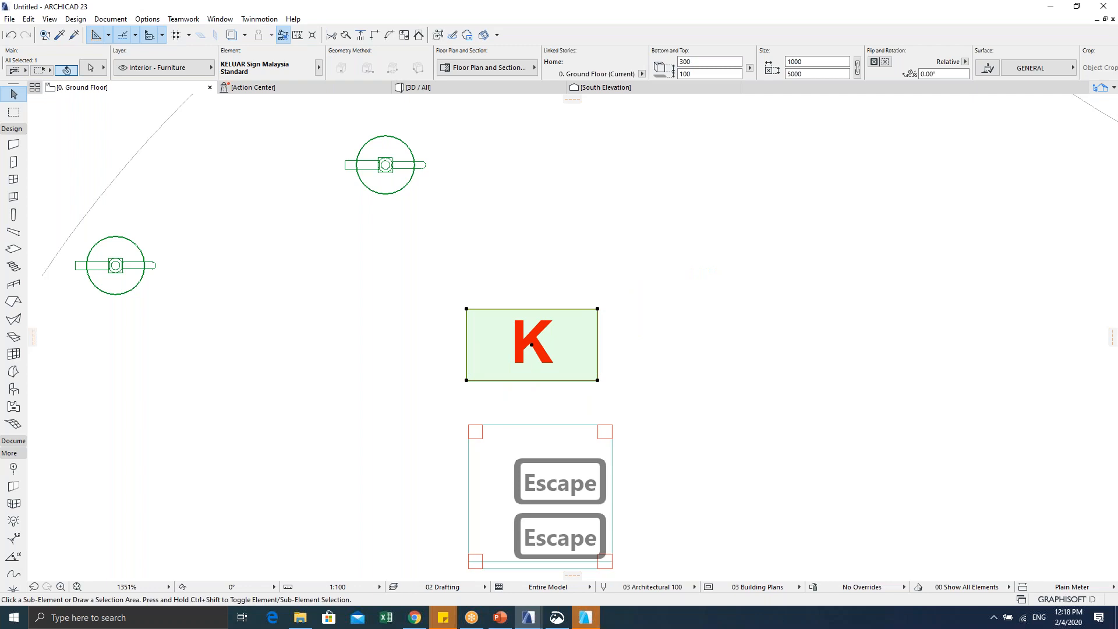
key("ctrl+shift+o")
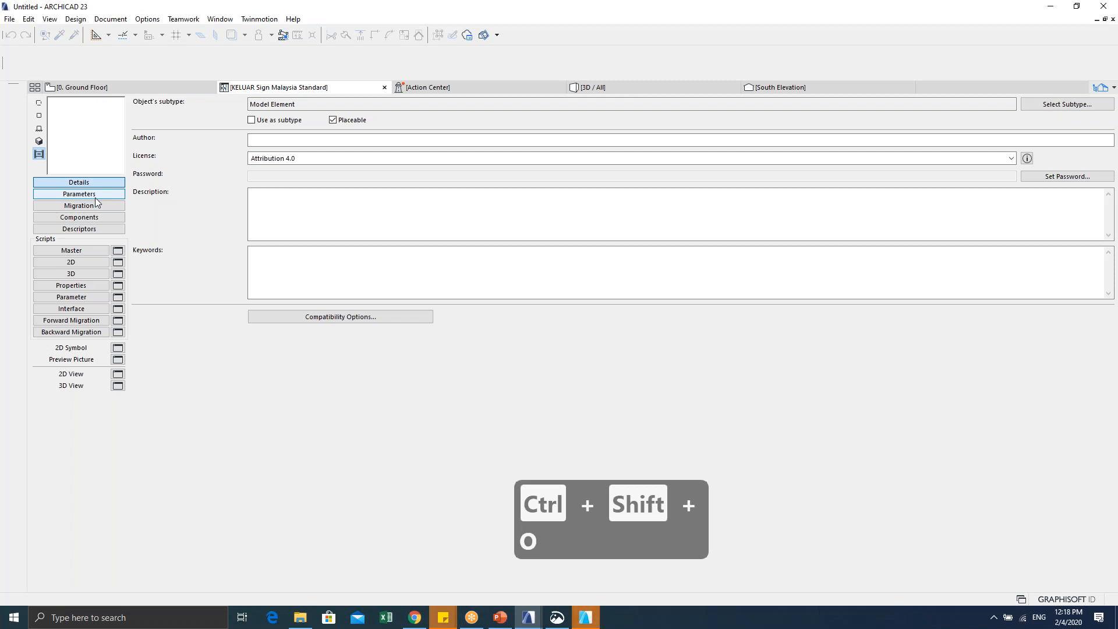
Step: Review the sign object's 2D script and Parameter script, then return to its details page
left_click(81, 262)
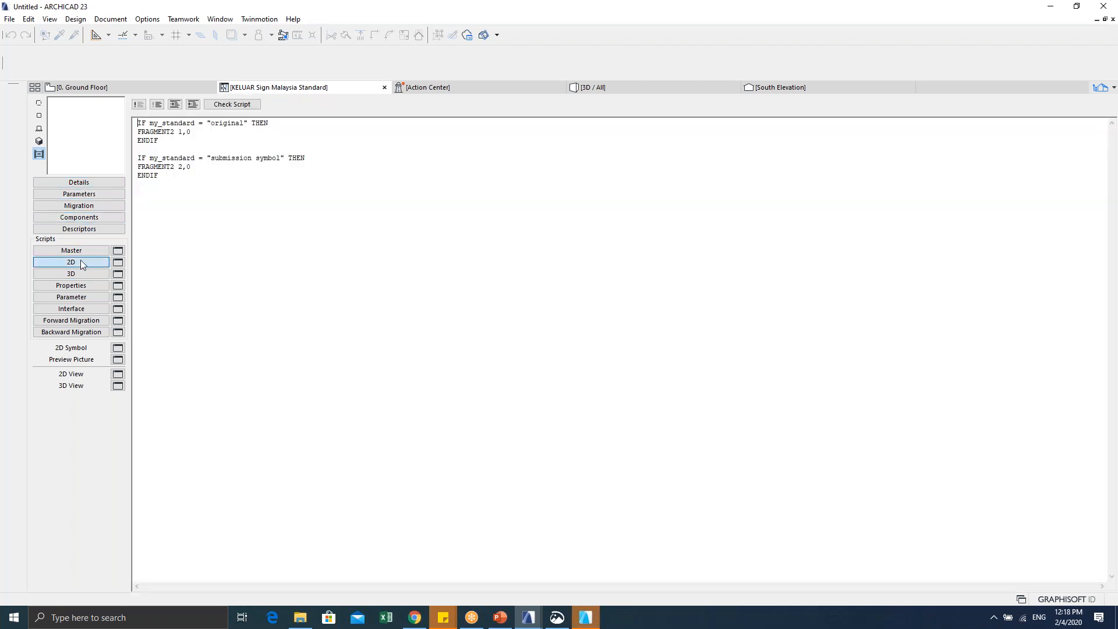
left_click(75, 298)
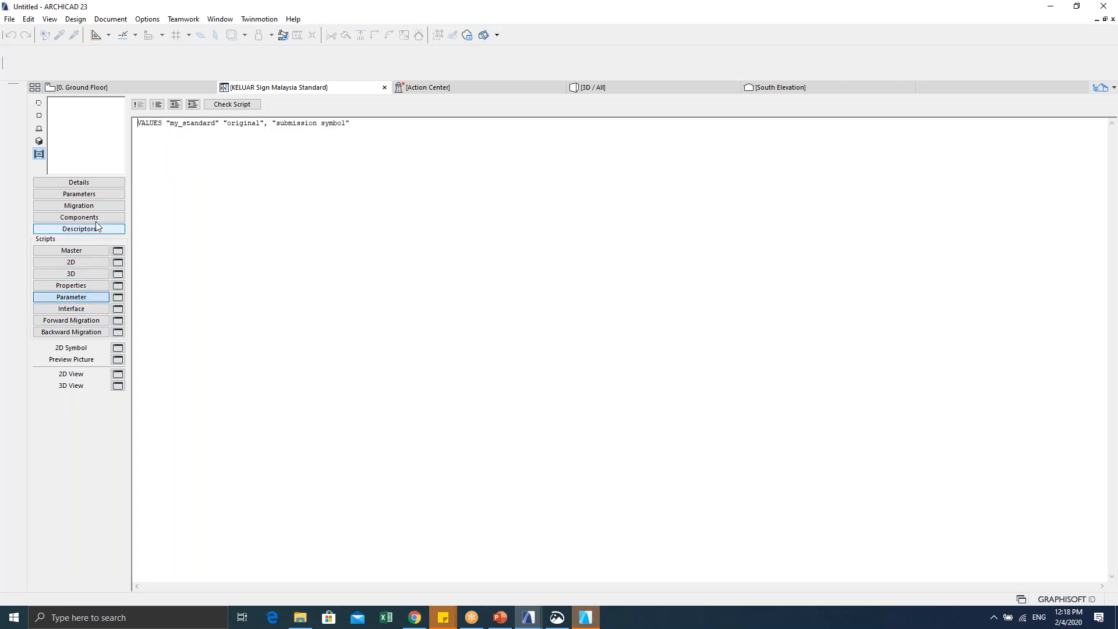
left_click(94, 184)
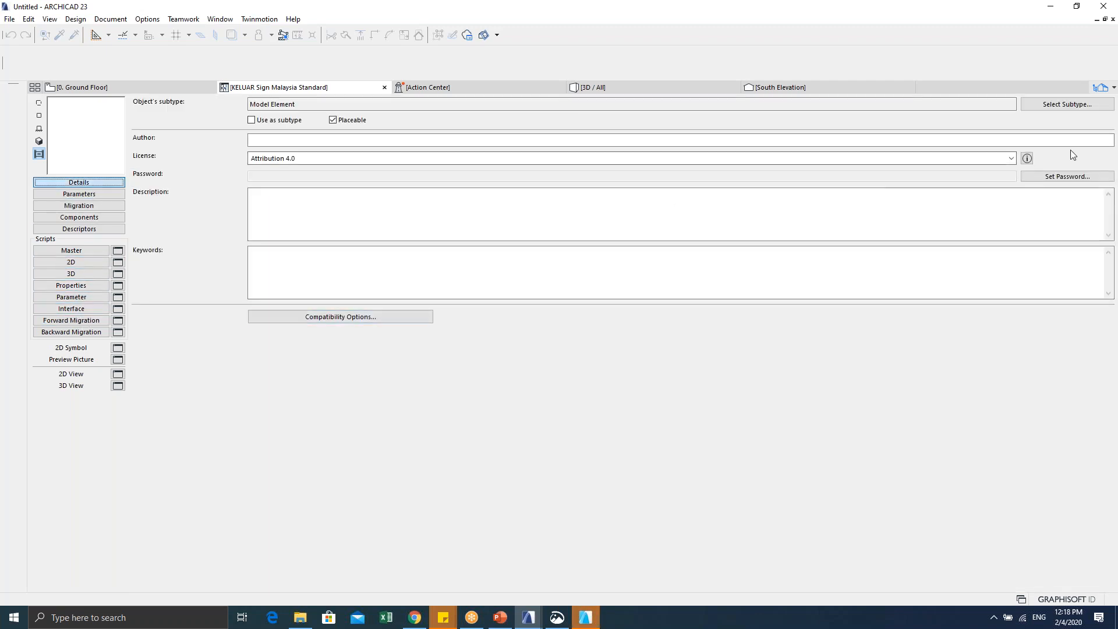
Step: Inspect Select Subtype and Compatibility Options, save the object, and close its editor
left_click(1067, 104)
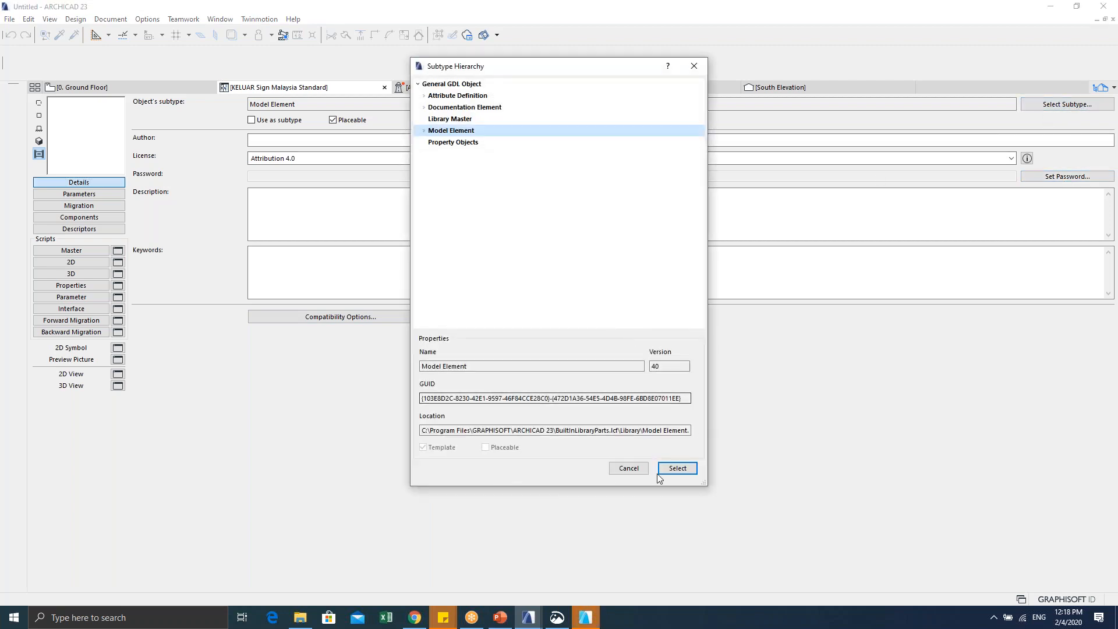
left_click(628, 468)
left_click(361, 317)
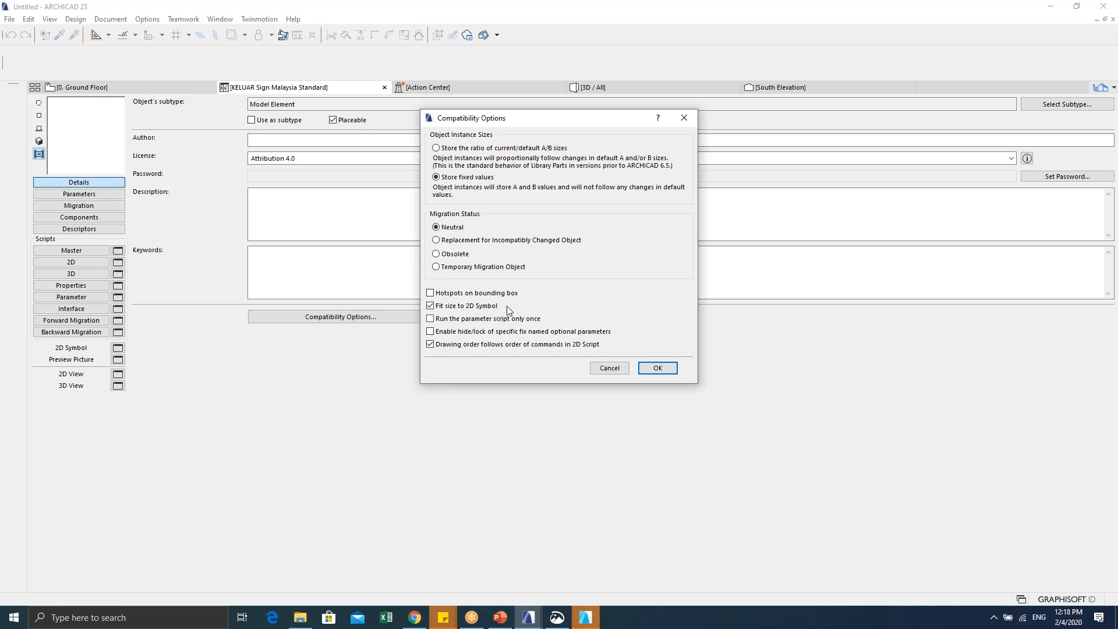
left_click(642, 367)
key("ctrl+s")
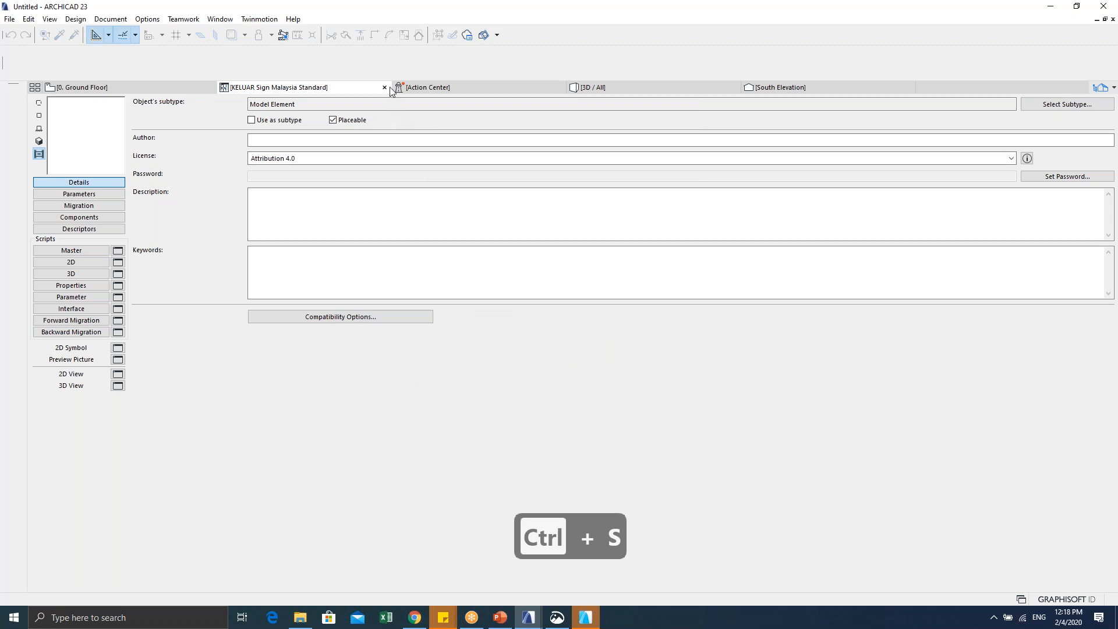
left_click(385, 88)
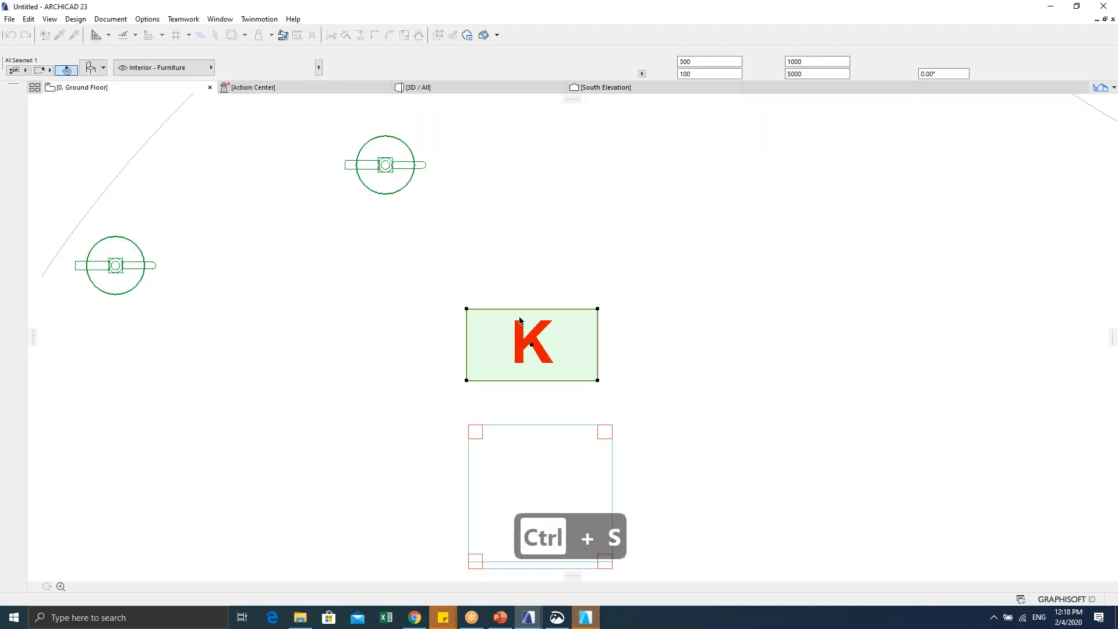
Step: Clear the selection and reselect the K sign on the plan
left_click(598, 308)
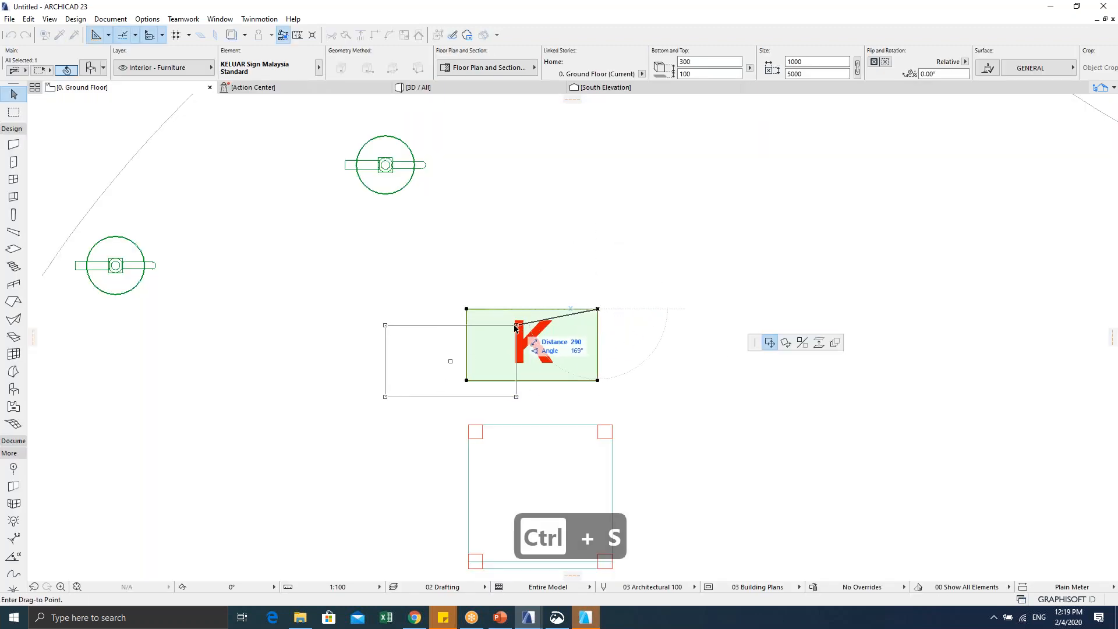
key("Escape")
key("Escape")
key("Escape")
key("alt+g")
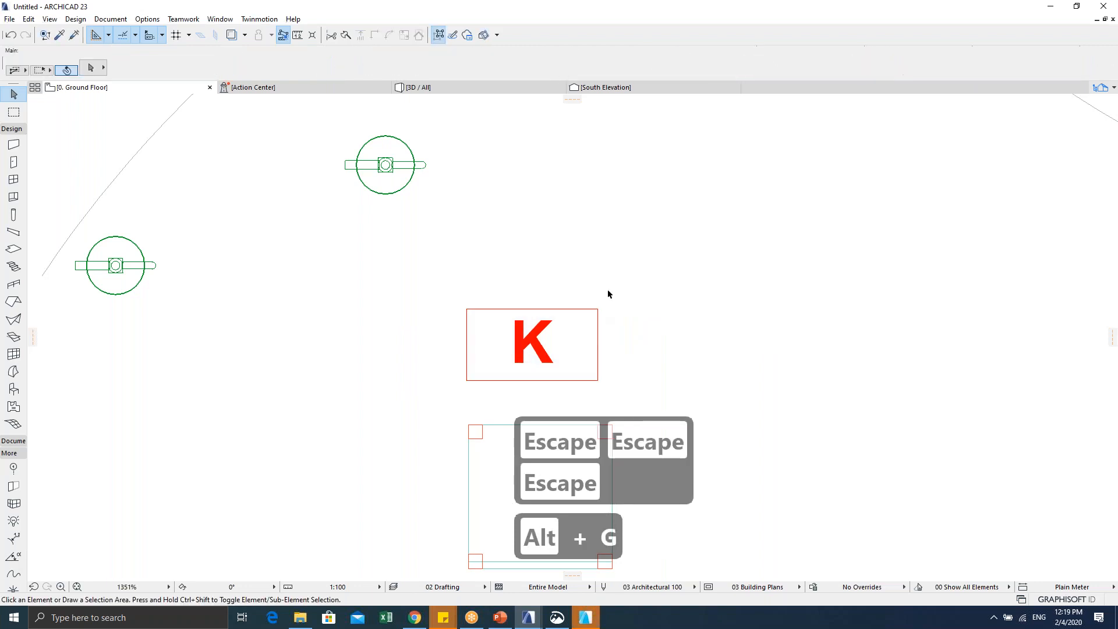
left_click(597, 314)
left_click(466, 309)
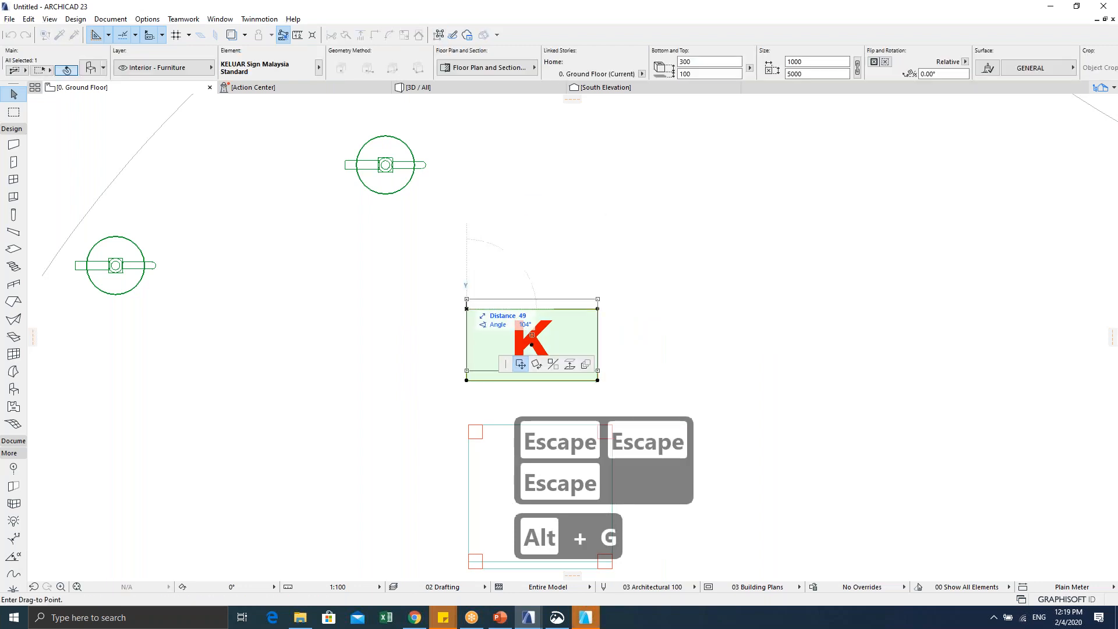
key("Escape")
Step: Set the sign's SYMBOL parameter to original, then view the model in 3D
key("ctrl+t")
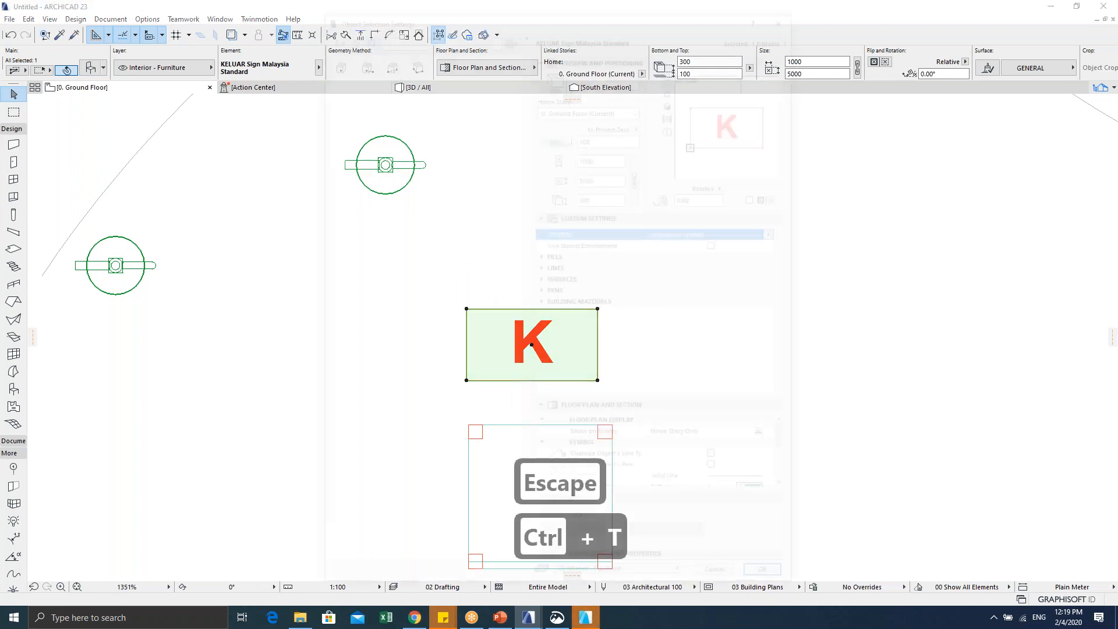
left_click(778, 231)
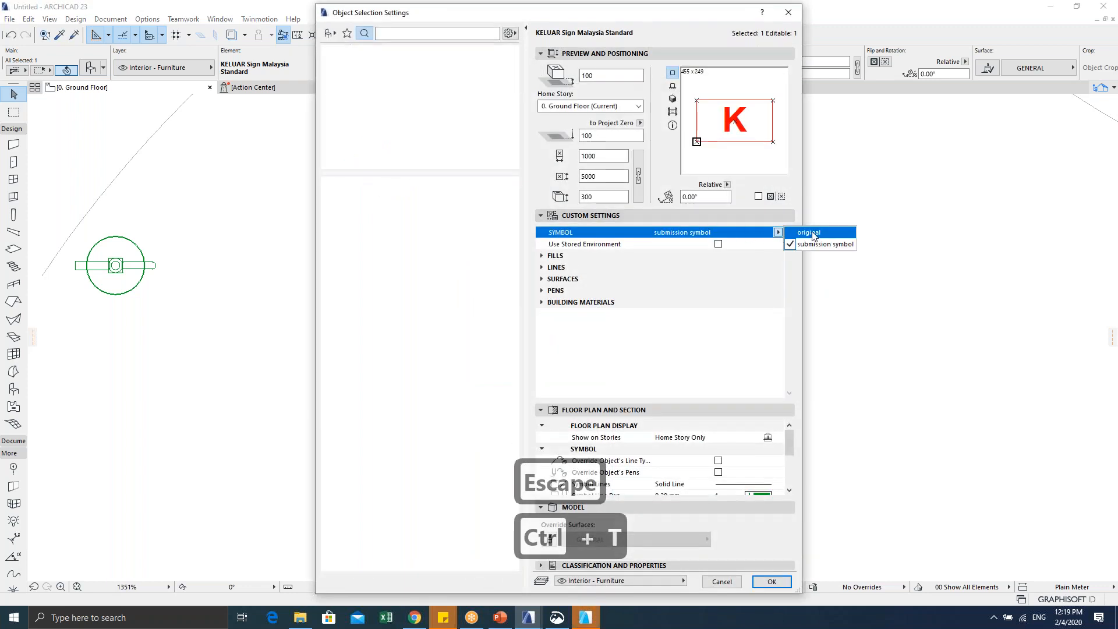
left_click(815, 230)
left_click(771, 581)
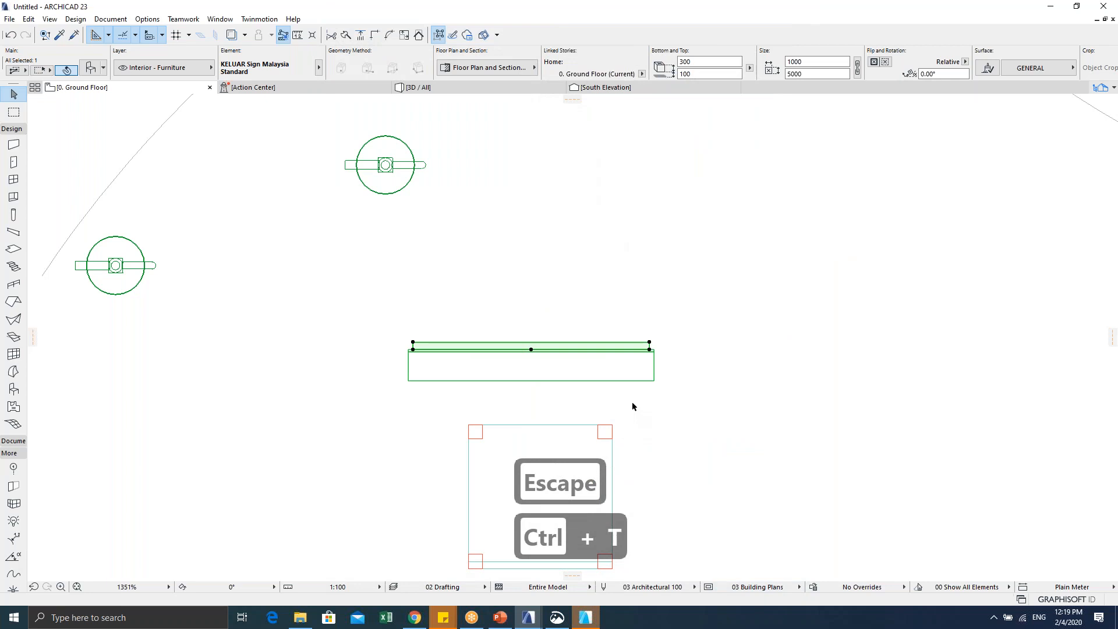
scroll(611, 390, "down", 2)
scroll(592, 384, "down", 2)
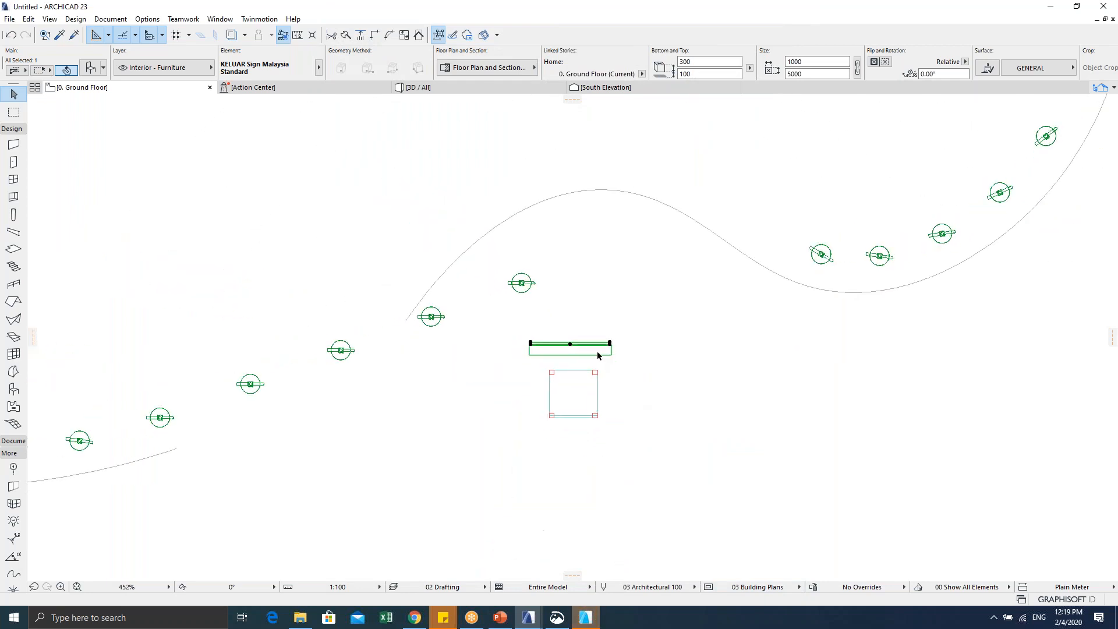
key("Escape")
key("Escape")
key("F5")
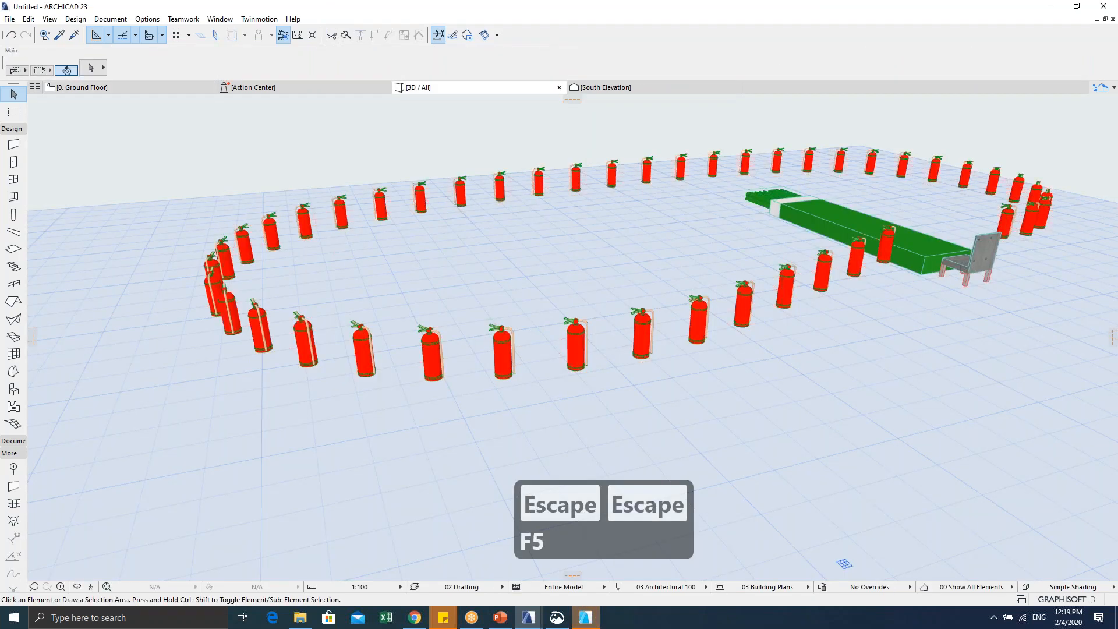
Step: Select the KELUAR sign in 3D and change its 5000 dimension to 50
scroll(579, 286, "up", 3)
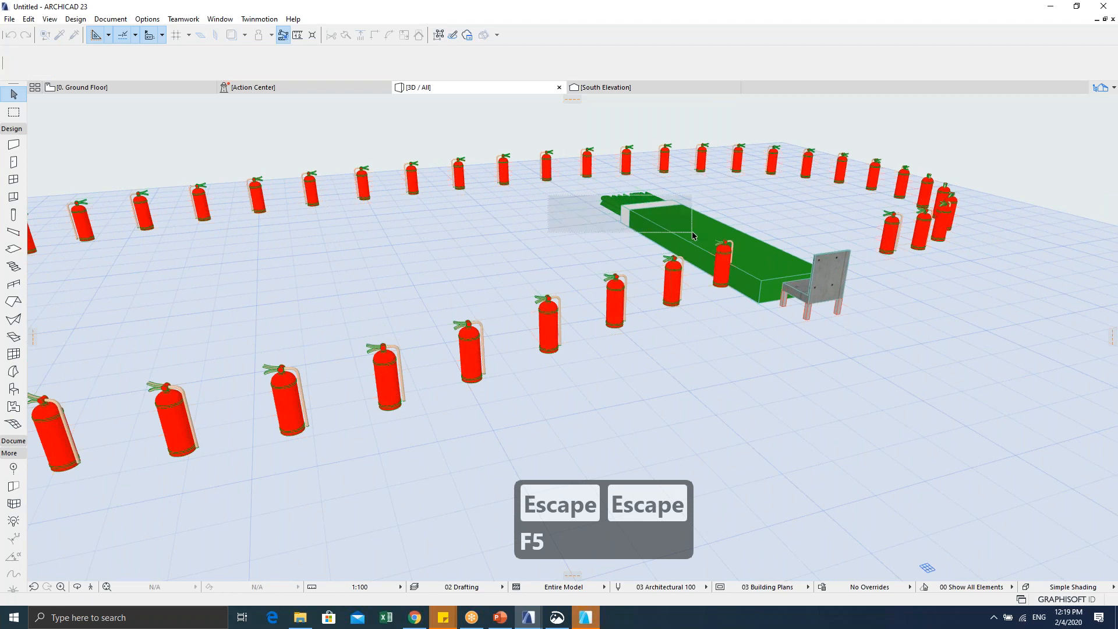
left_click(606, 204)
key("ctrl+t")
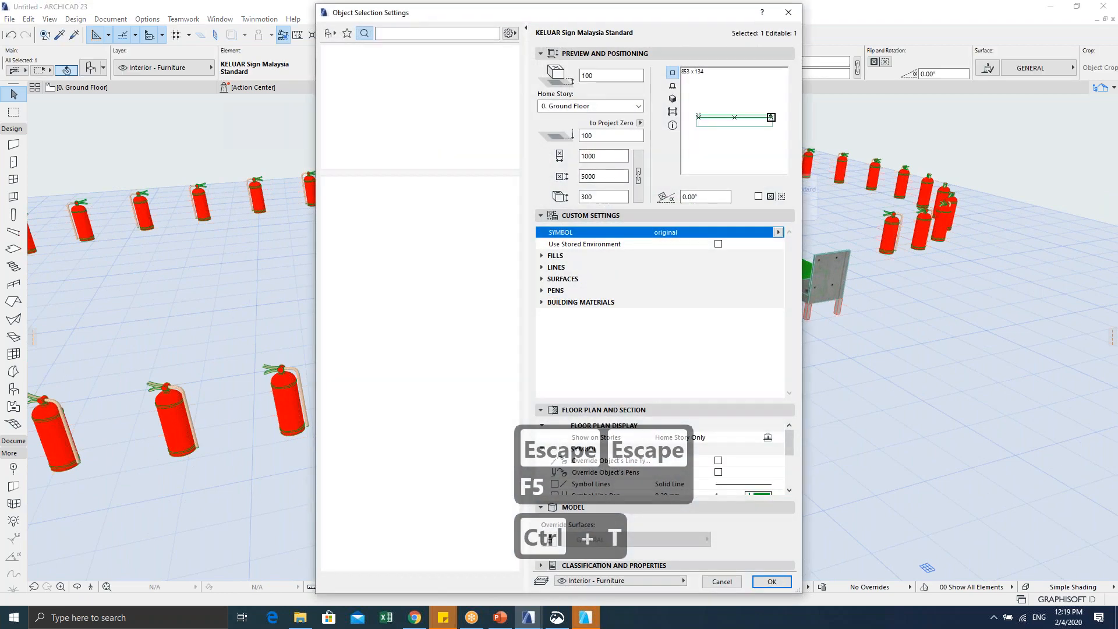
double_click(606, 175)
type("50")
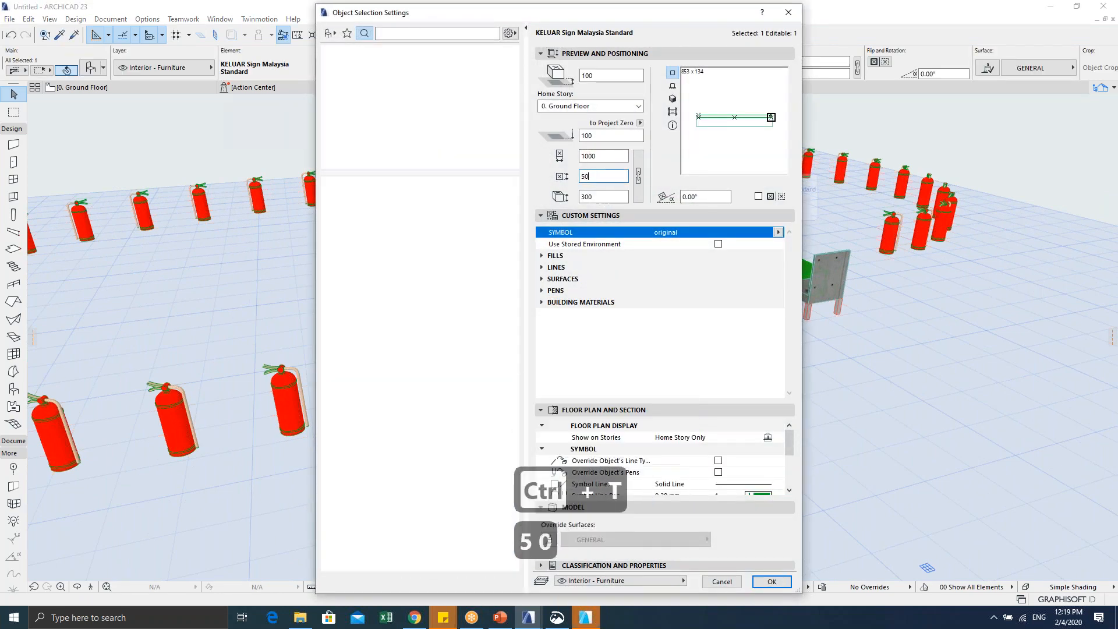
key("Return")
middle_click_drag(606, 232, 933, 271, "shift")
scroll(932, 272, "up", 5)
scroll(681, 265, "down", 1)
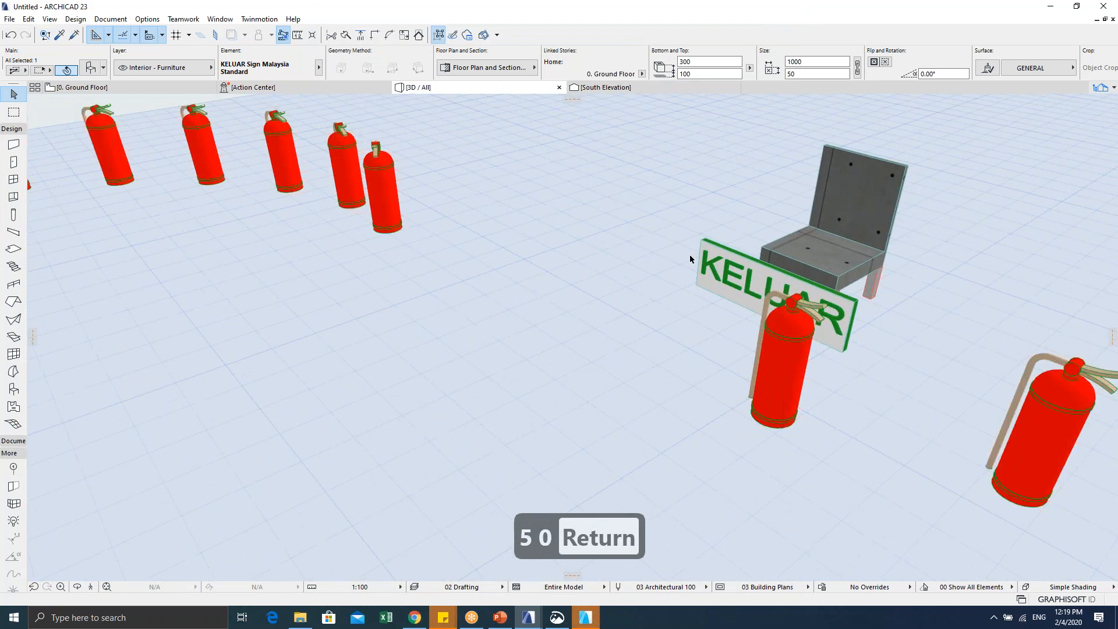
Step: Keep SYMBOL as original and change the sign's second dimension to 4000
key("ctrl+t")
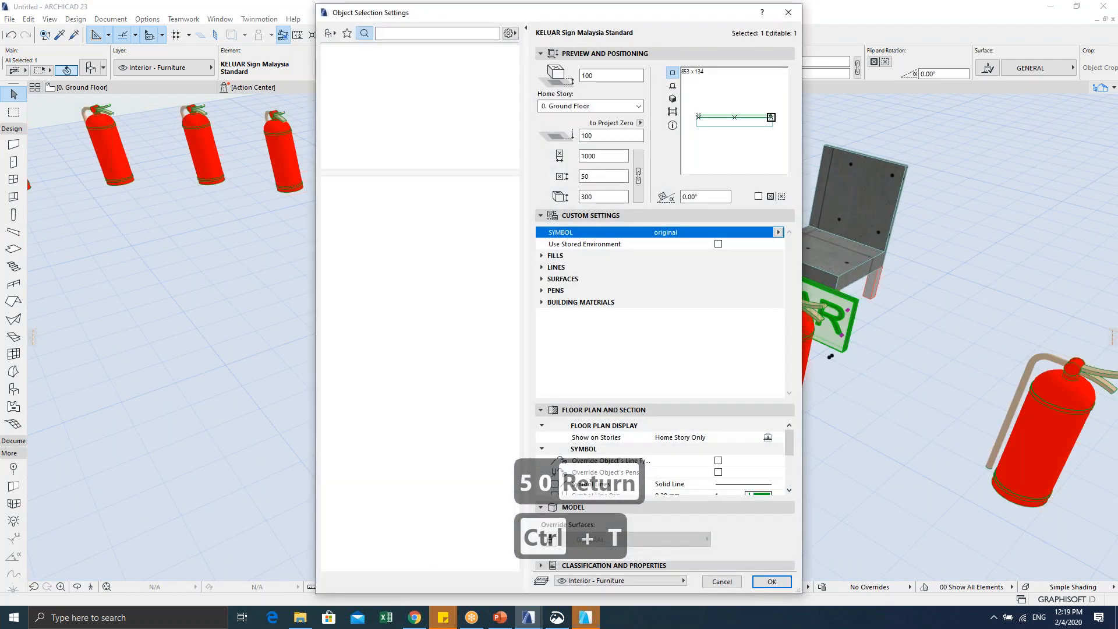
left_click(778, 233)
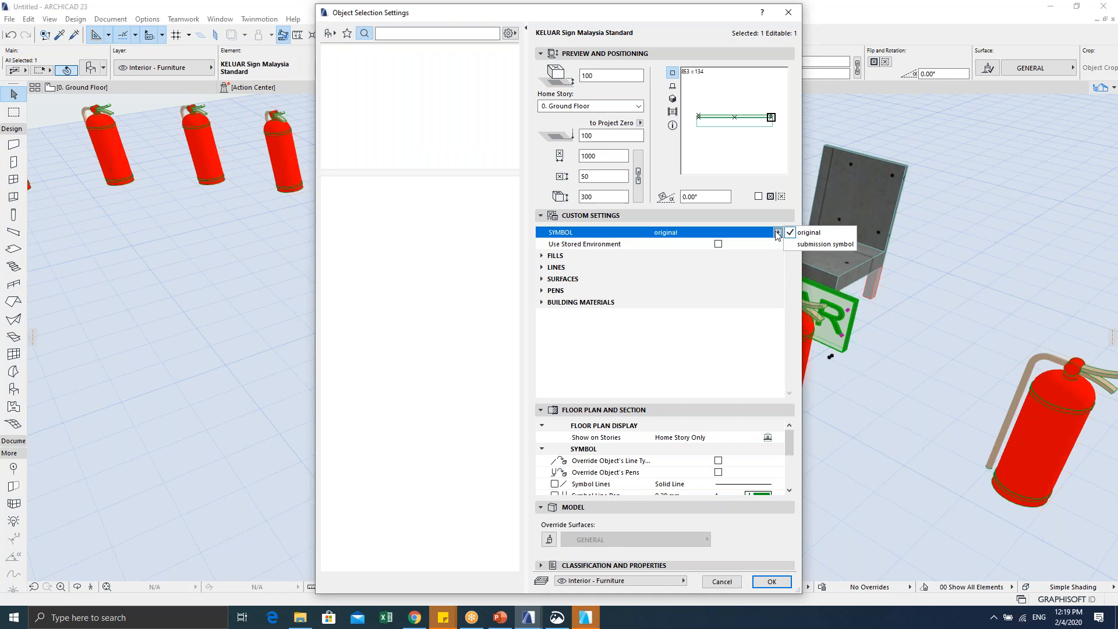
left_click(778, 233)
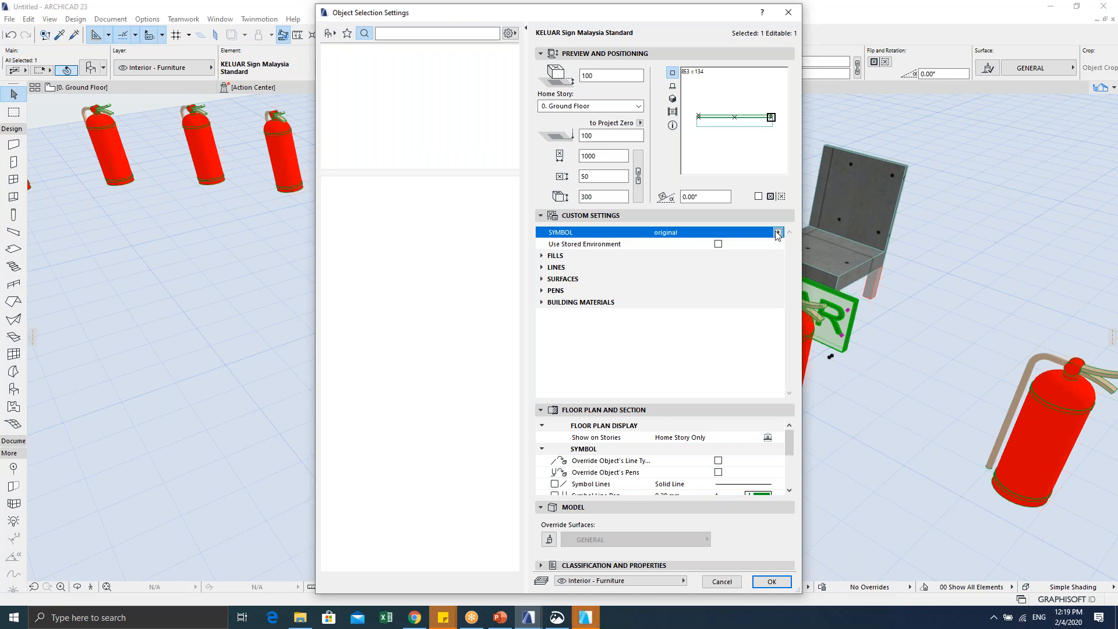
left_click_drag(693, 22, 531, 36)
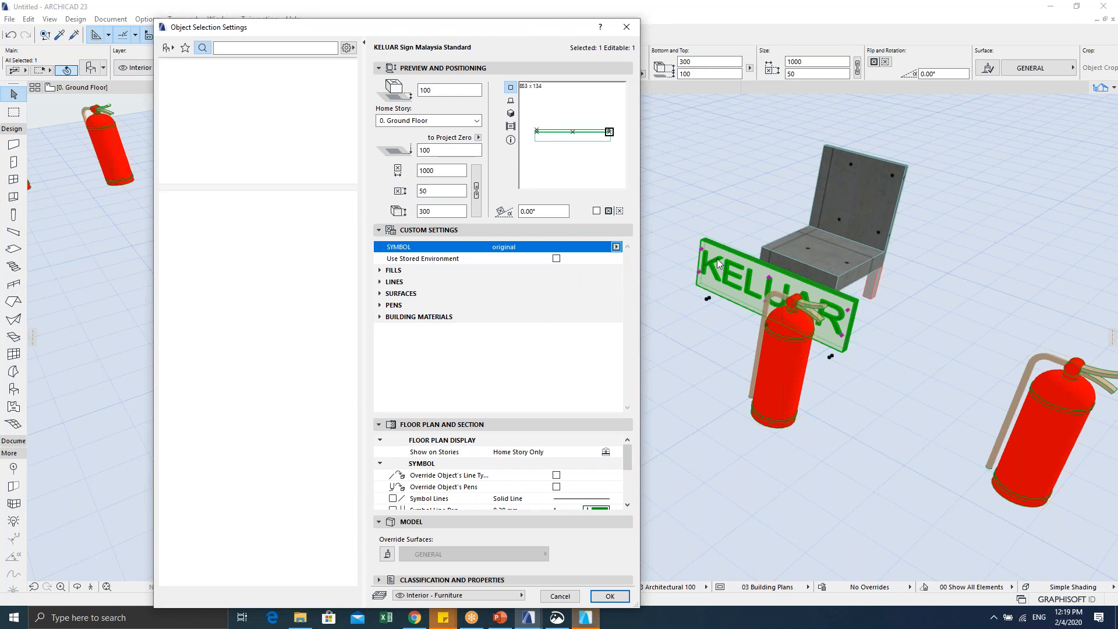
left_click_drag(441, 191, 393, 190)
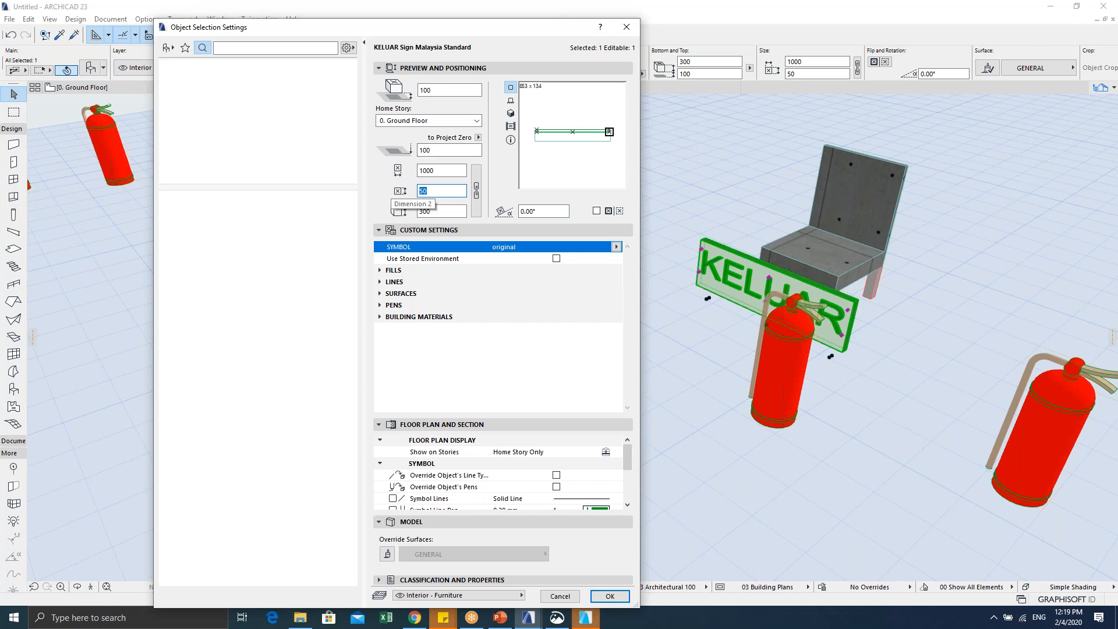
type("4000")
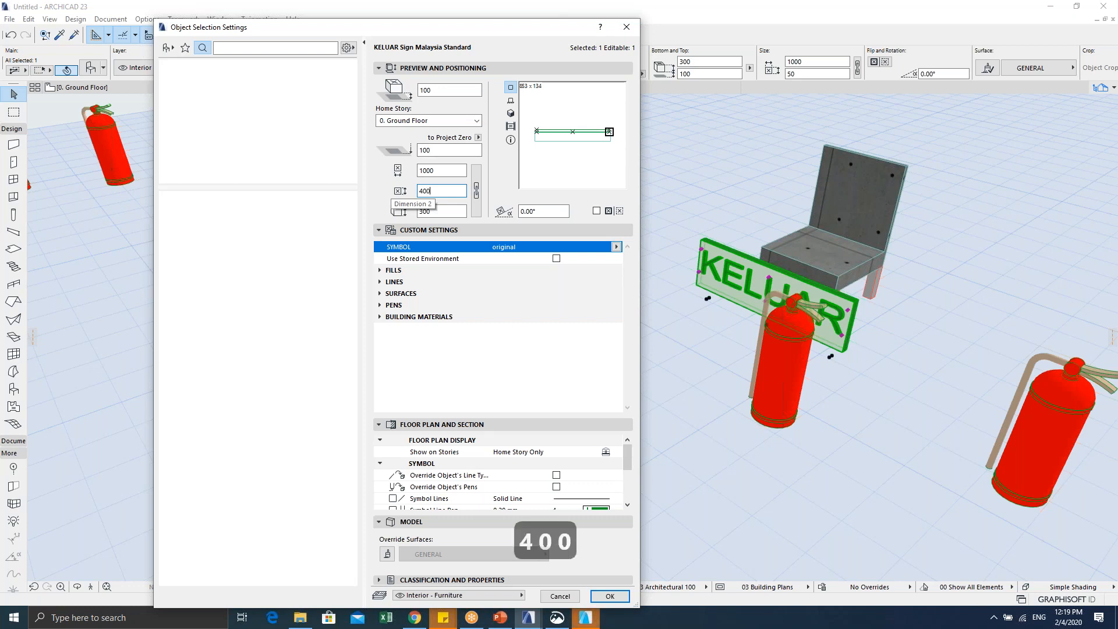
key("Return")
Step: Pan to see the stretched sign, deselect it, and return to the Ground Floor plan
scroll(526, 307, "down", 5)
middle_click_drag(507, 306, 518, 279)
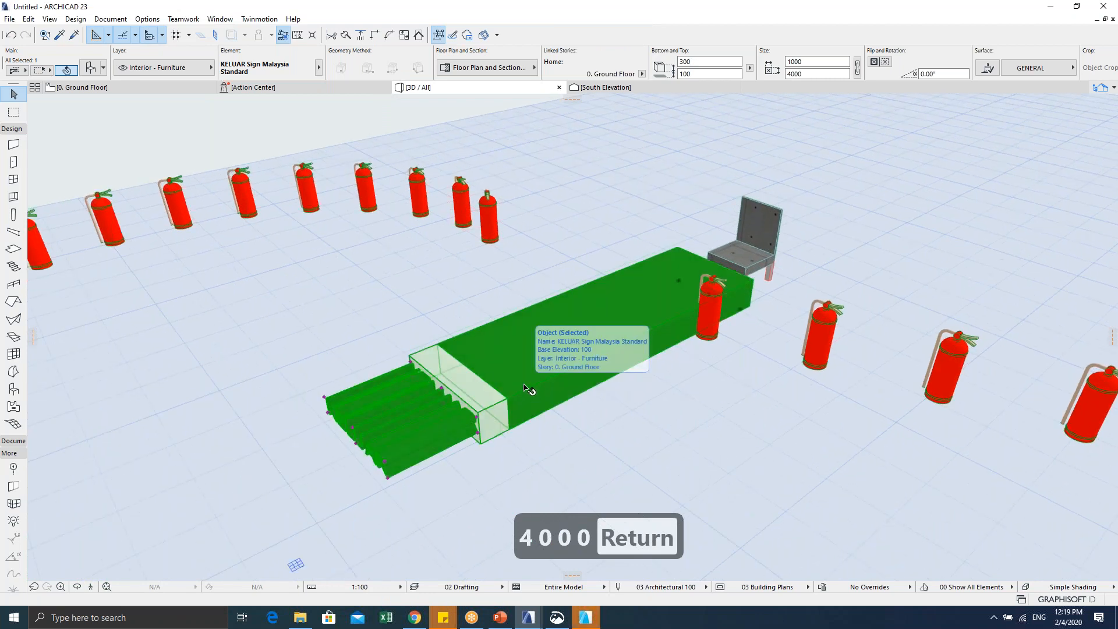
key("Escape")
key("Escape")
key("F2")
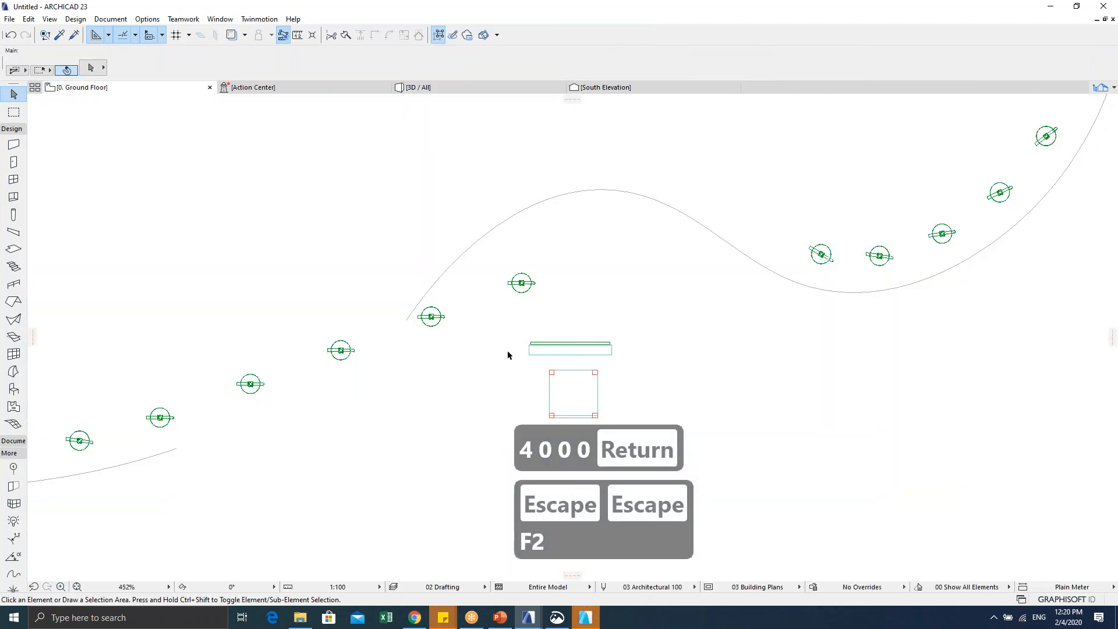
Step: Zoom around the sign on the floor plan, marquee-select it, then deselect it
scroll(509, 351, "up", 3)
scroll(569, 340, "down", 2)
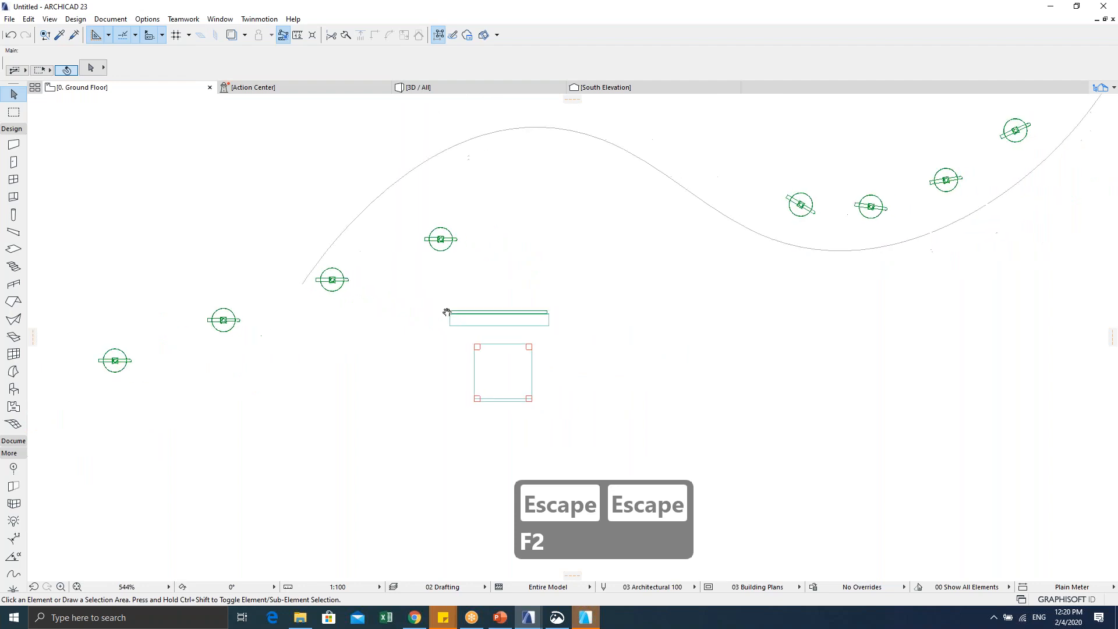
scroll(516, 322, "up", 3)
left_click_drag(595, 342, 357, 291)
key("Escape")
key("Escape")
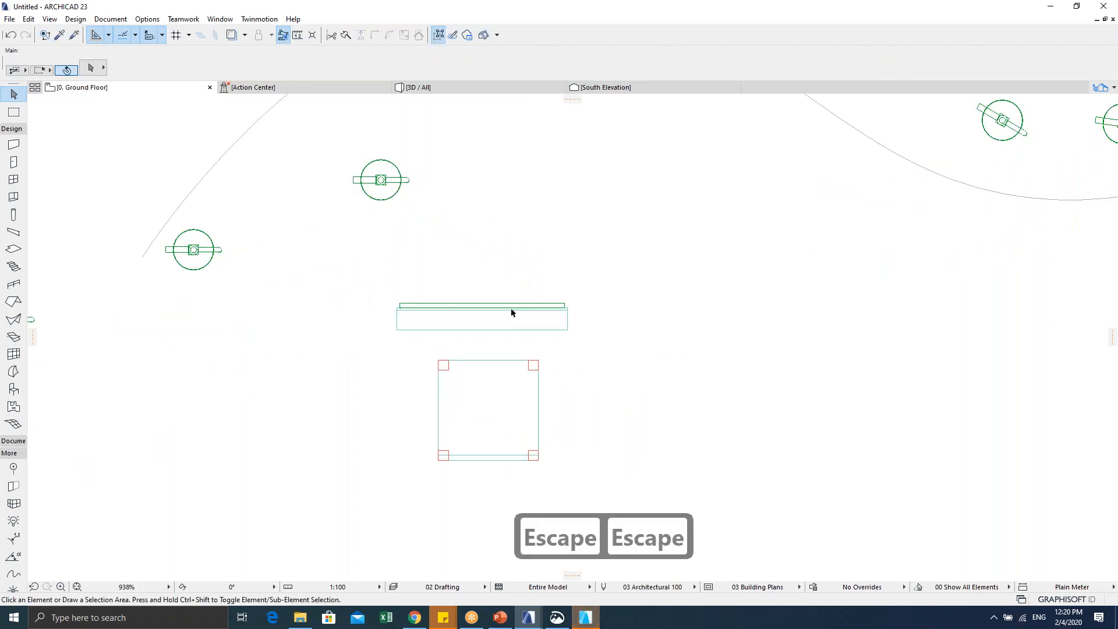
Step: Marquee-select and deselect the sign again, then drag the GDL Center browser window over the plan
scroll(511, 313, "down", 2)
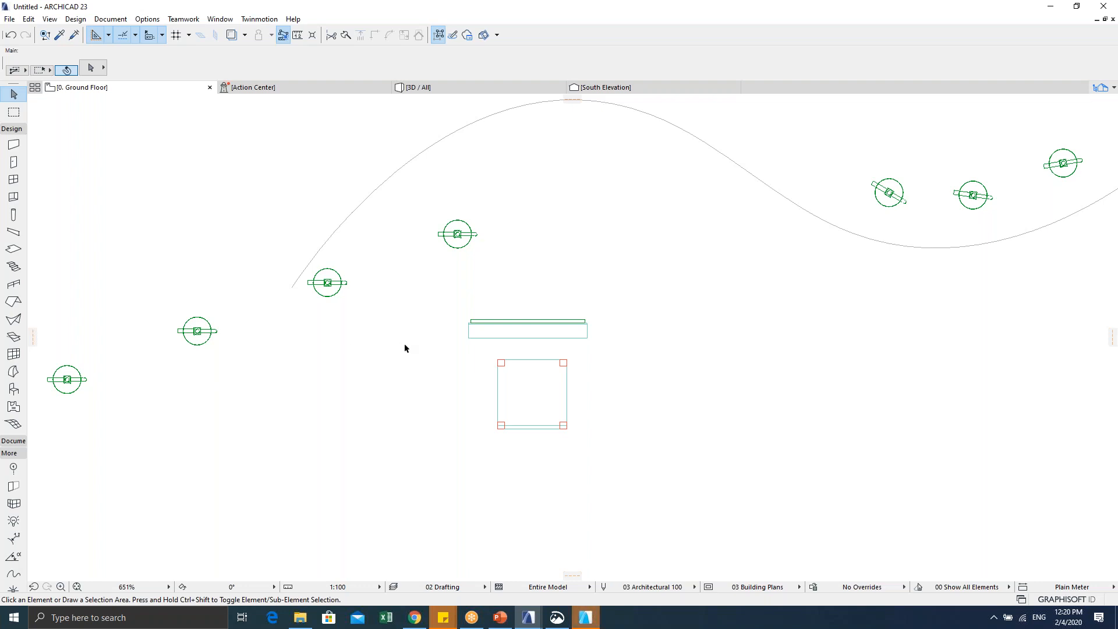
left_click_drag(465, 349, 614, 295)
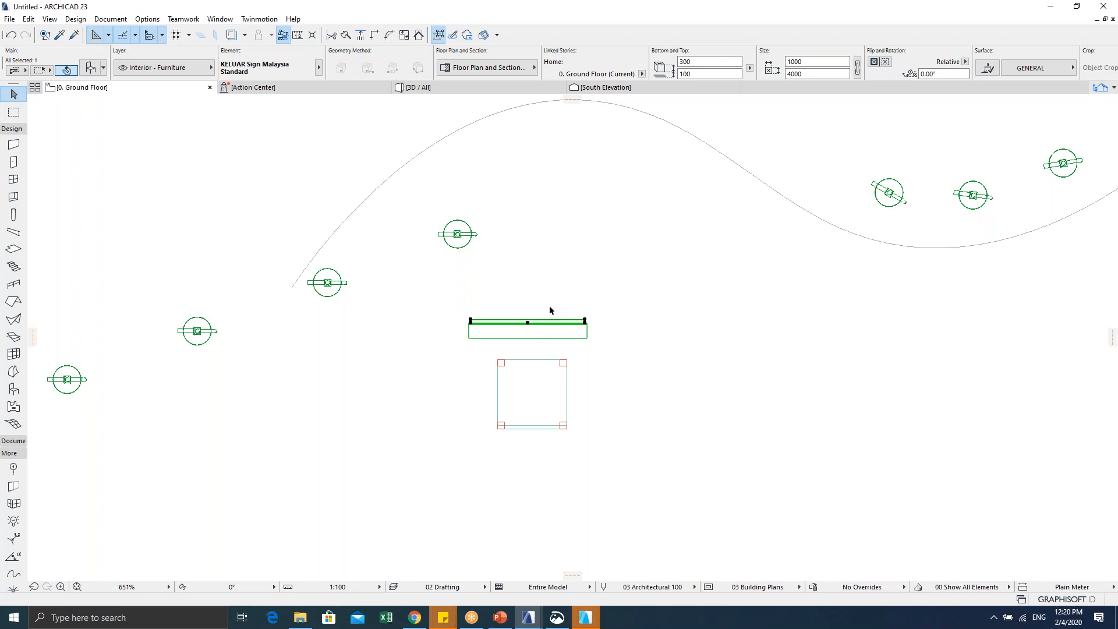
left_click(599, 286)
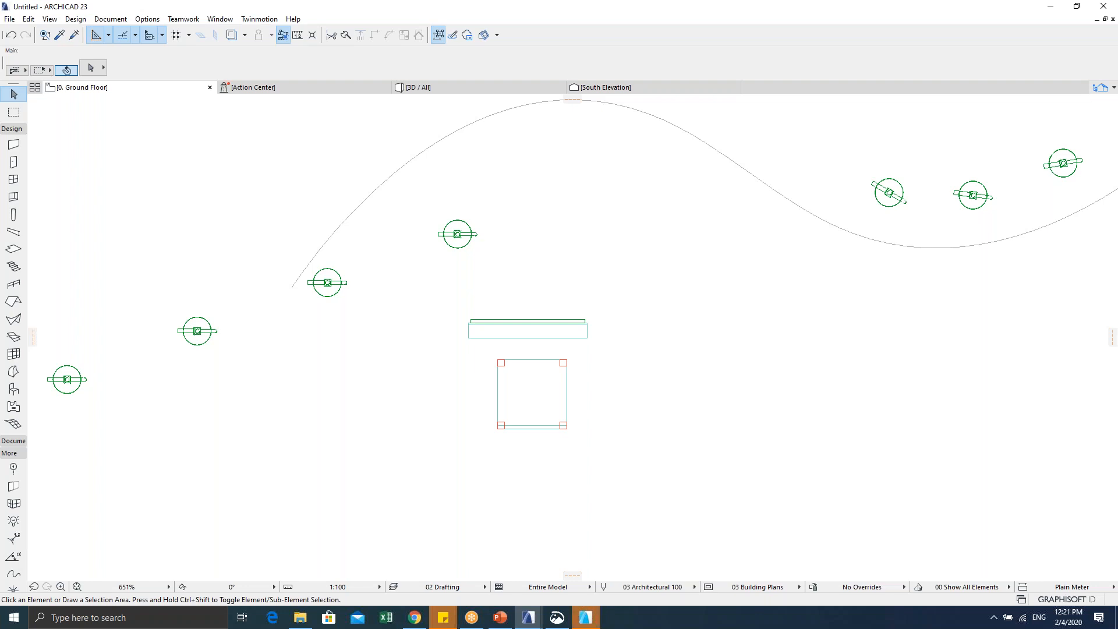
scroll(482, 299, "down", 5)
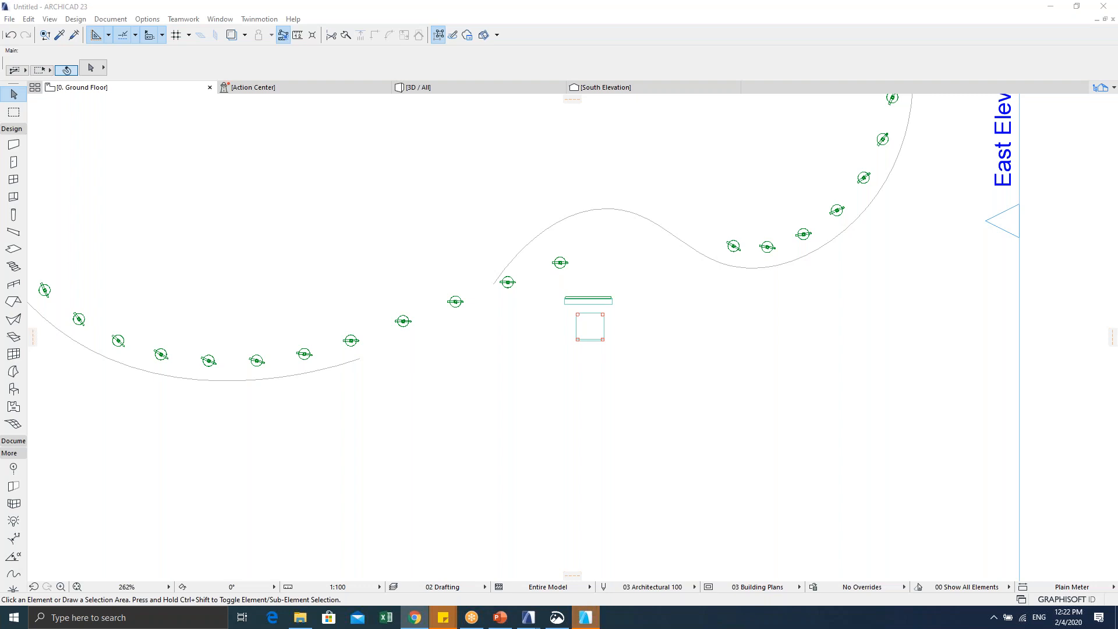
left_click_drag(0, 122, 977, 83)
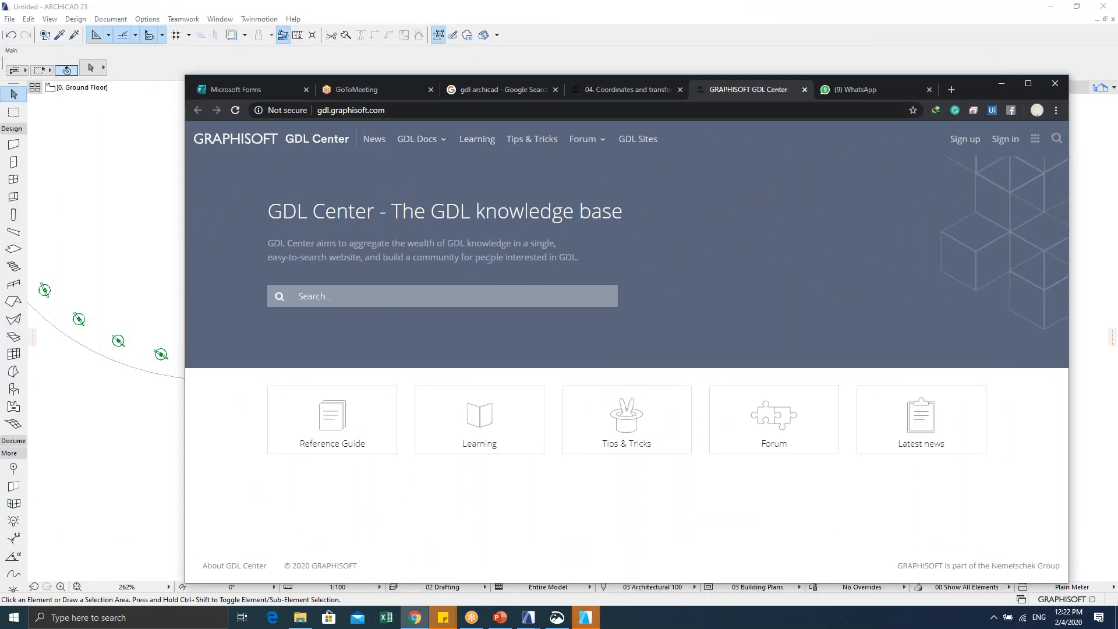
Step: Open GDL Basics via Tips & Tricks and expand Introduction, Basic modeling and Fine tuning
left_click(530, 140)
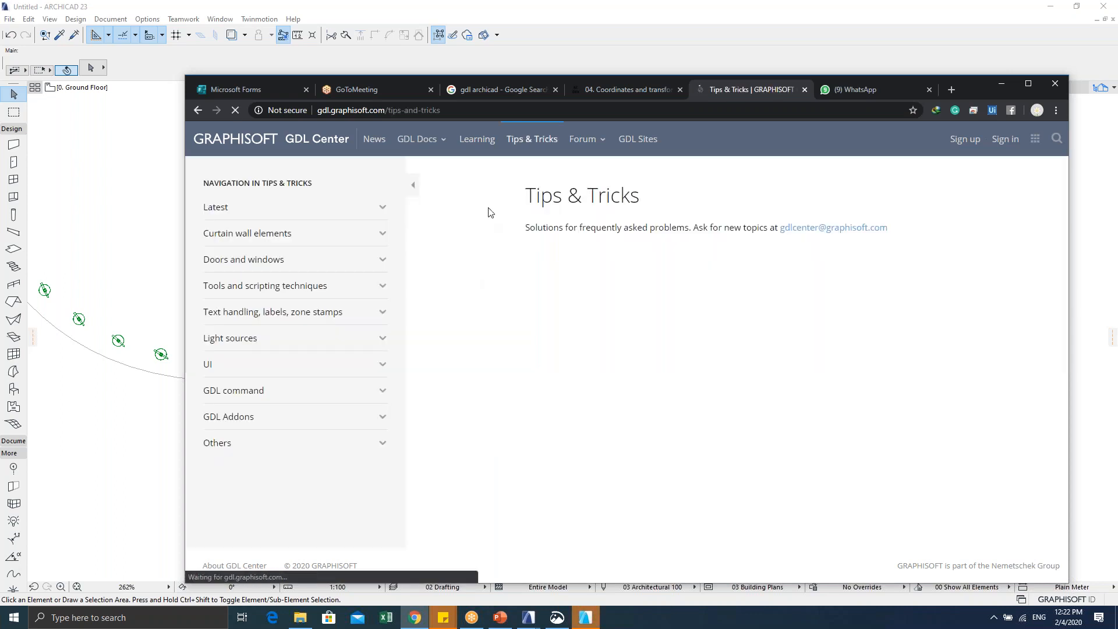
left_click(469, 144)
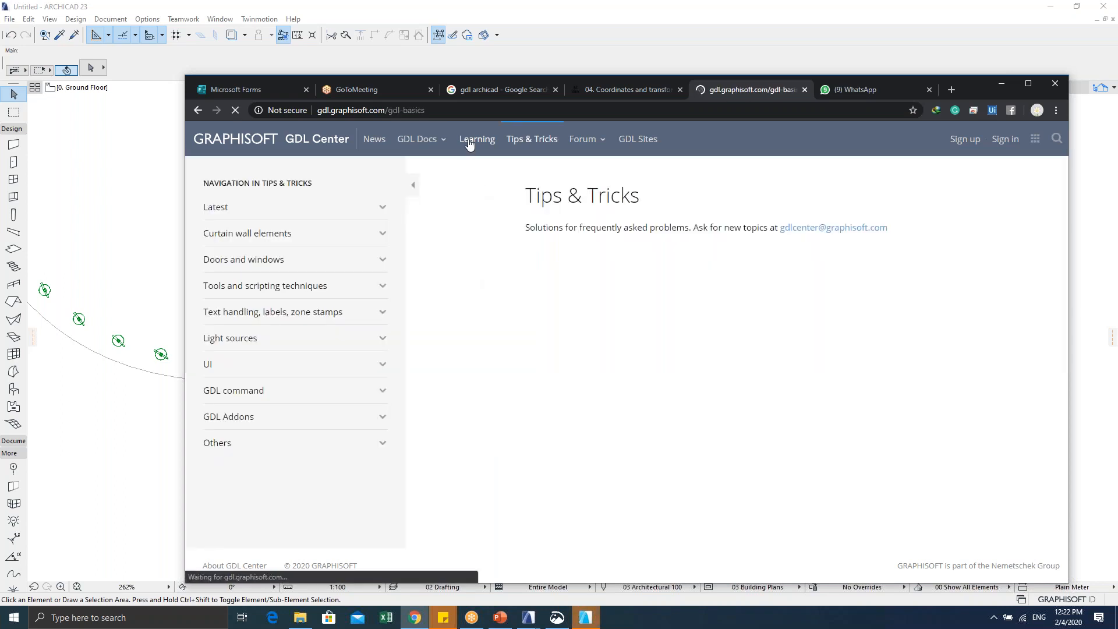
left_click(237, 211)
left_click(305, 292)
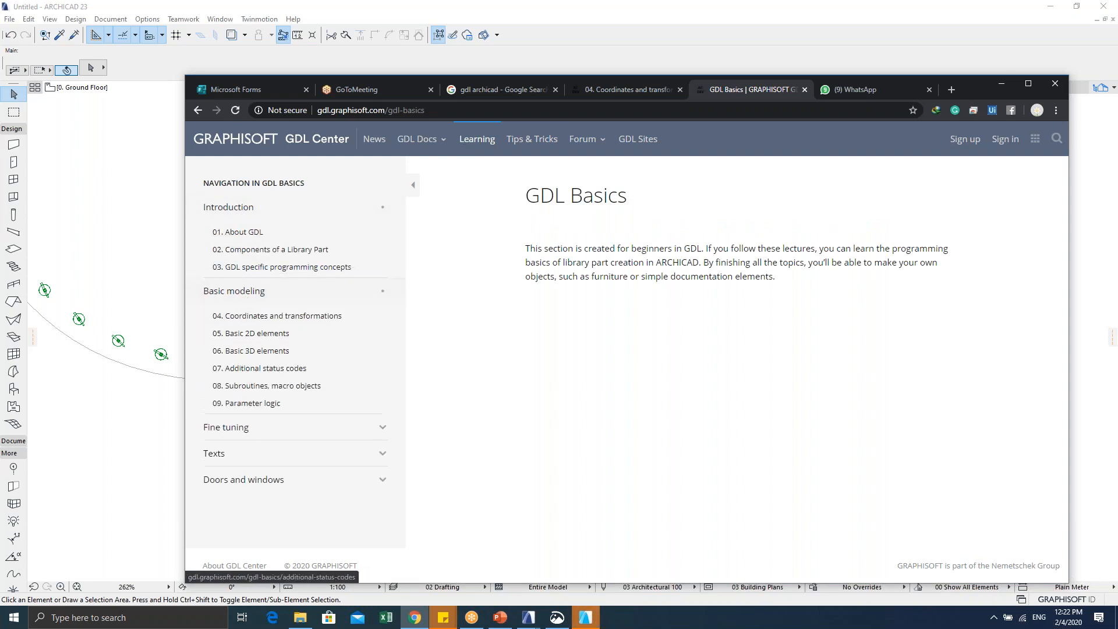
left_click(300, 432)
Step: Expand the Texts and Doors and windows chapters, then minimise Chrome
scroll(309, 436, "down", 1)
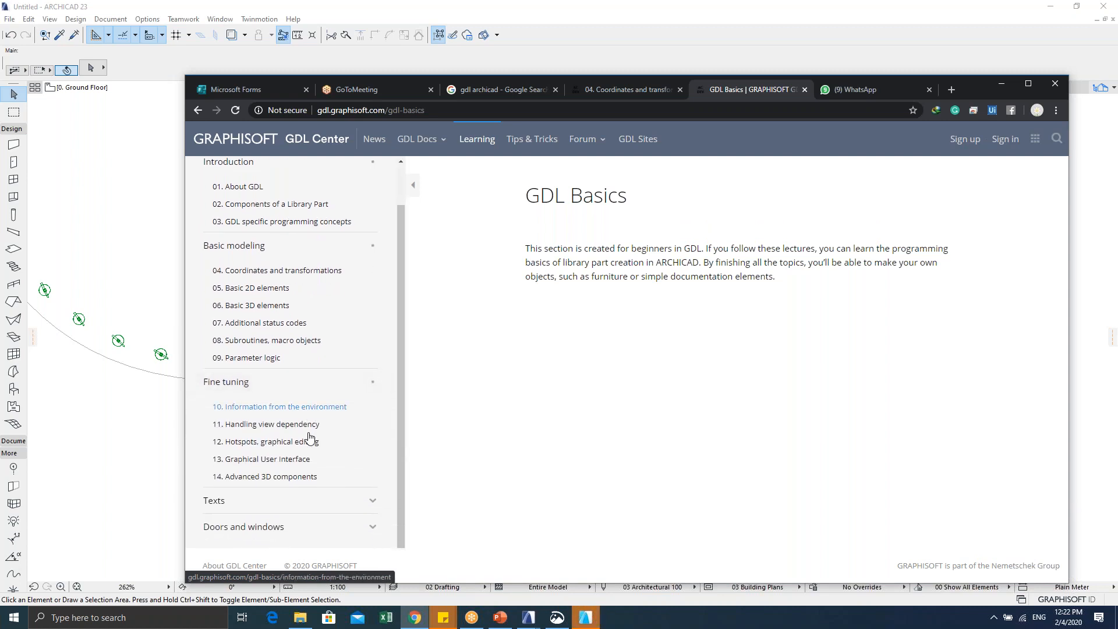
left_click_drag(969, 92, 897, 47)
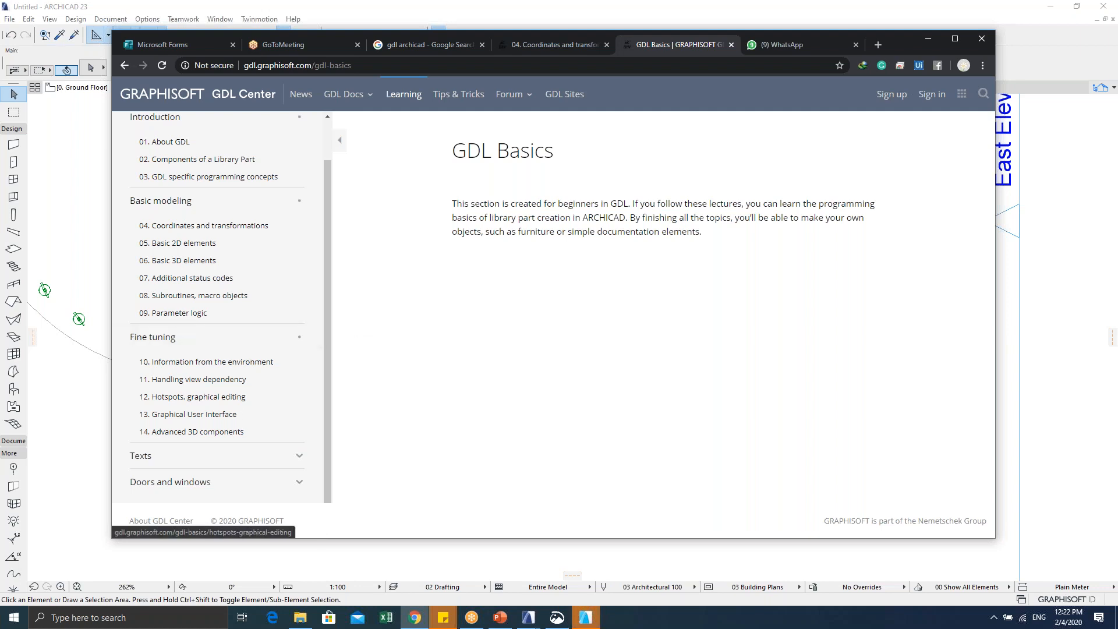
left_click(254, 459)
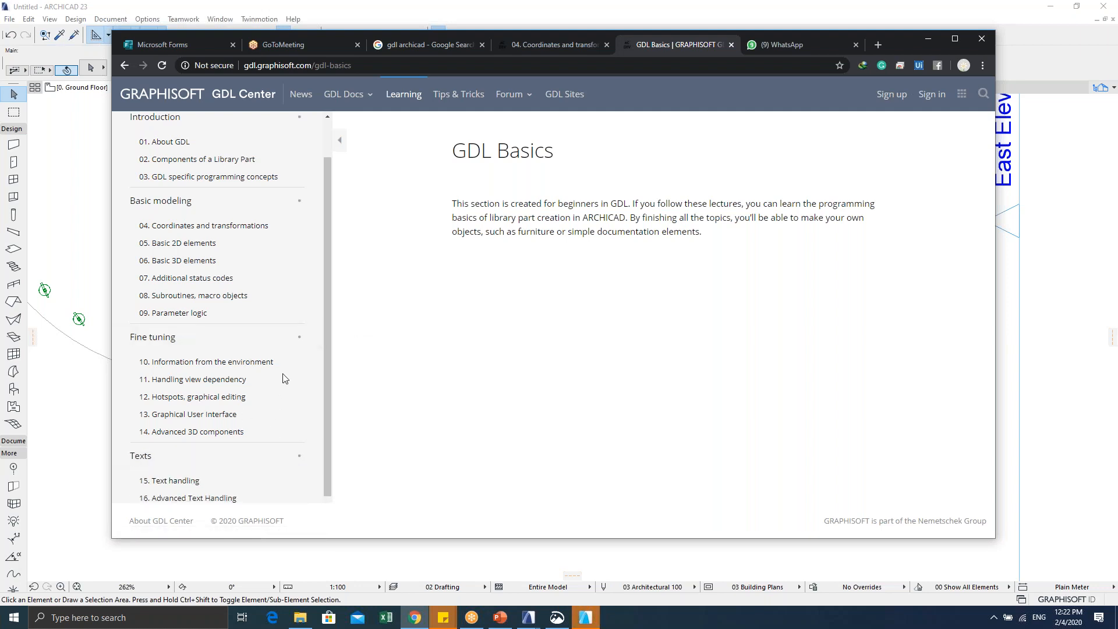
scroll(279, 381, "down", 1)
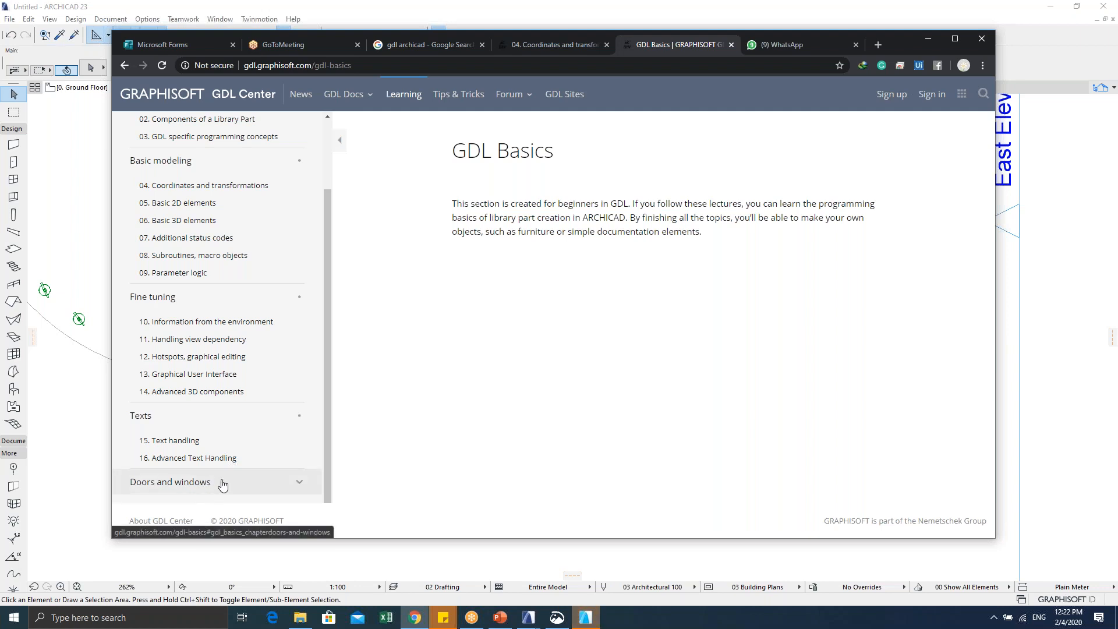
left_click(241, 486)
scroll(244, 446, "down", 1)
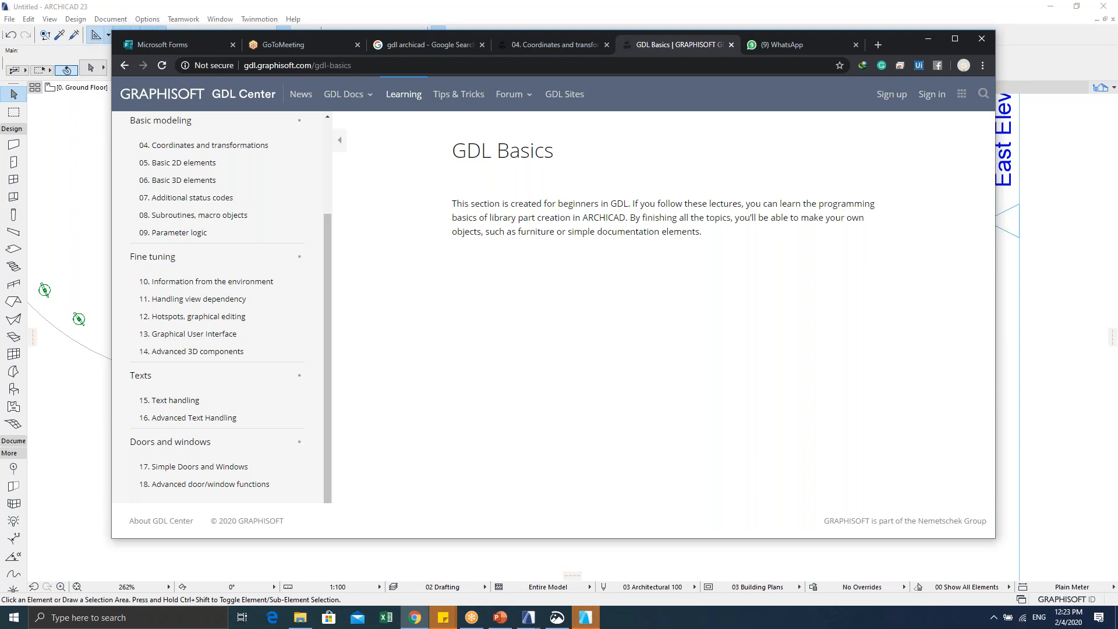
left_click(928, 38)
scroll(531, 334, "down", 5)
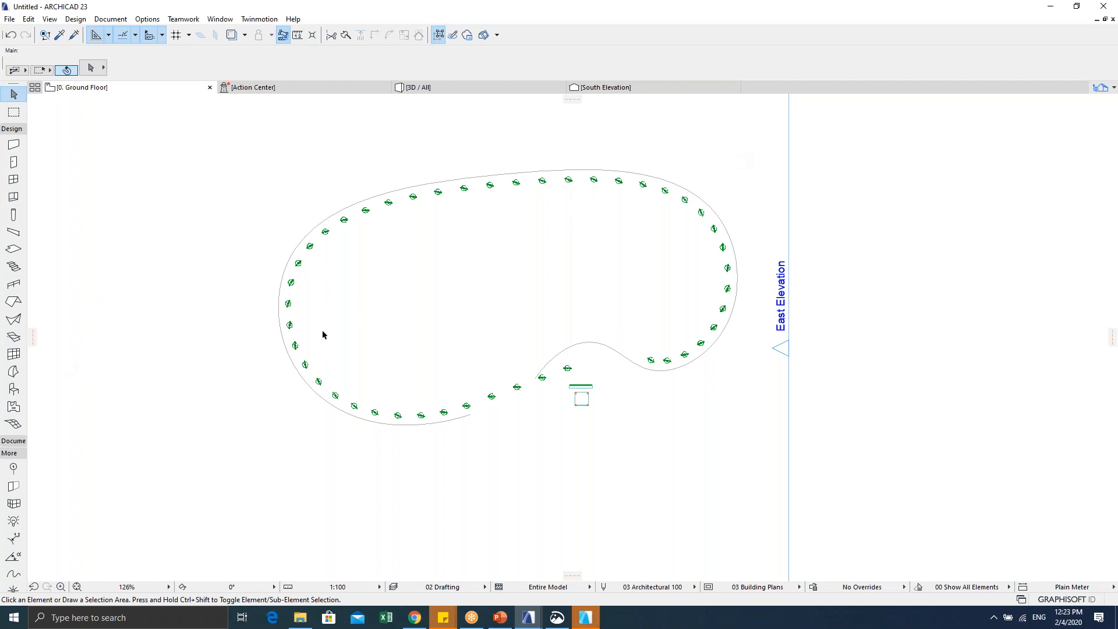
scroll(322, 332, "up", 2)
middle_click_drag(309, 353, 245, 395)
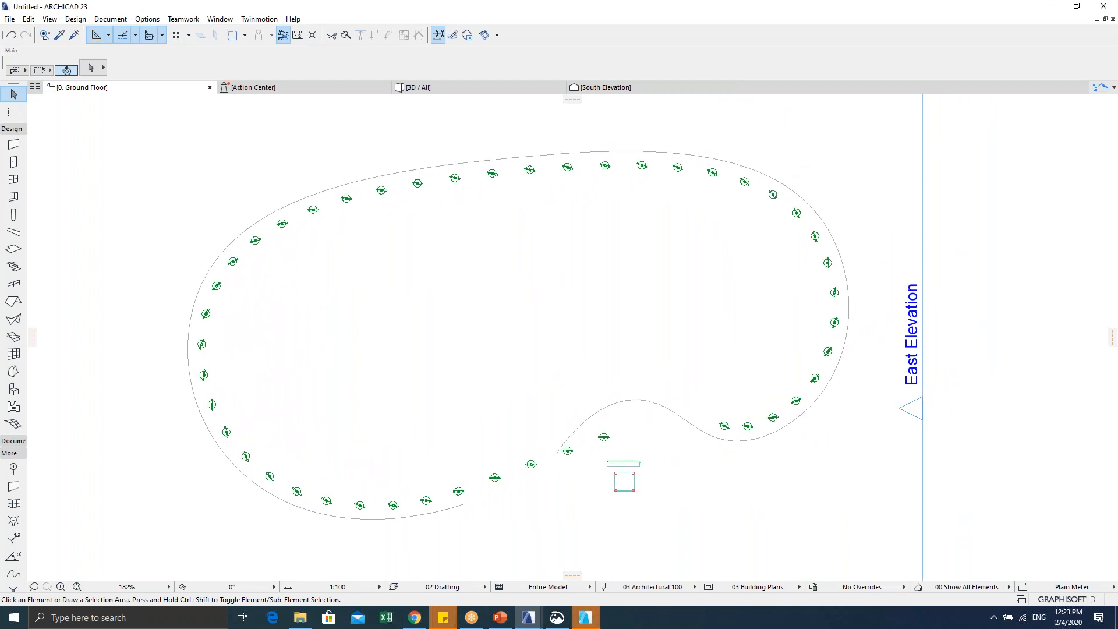